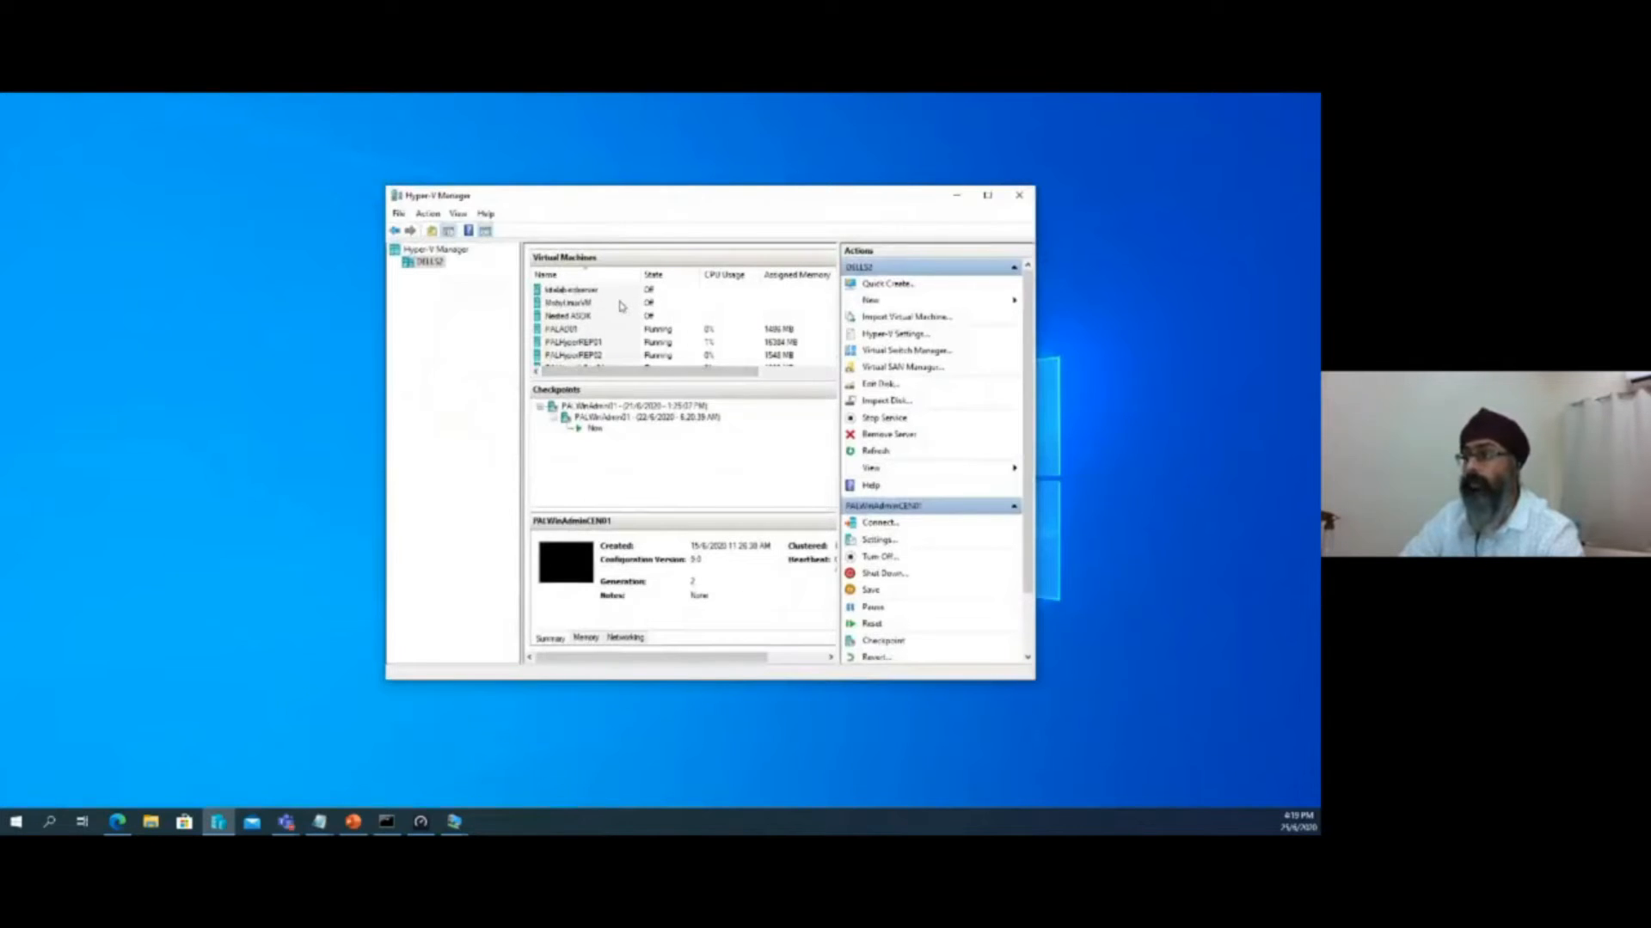
Examine the running virtual machines from PALHyperREP01 to PALWinAdminCEN01 in the host's virtual machine list
scroll(622, 306, "down", 1)
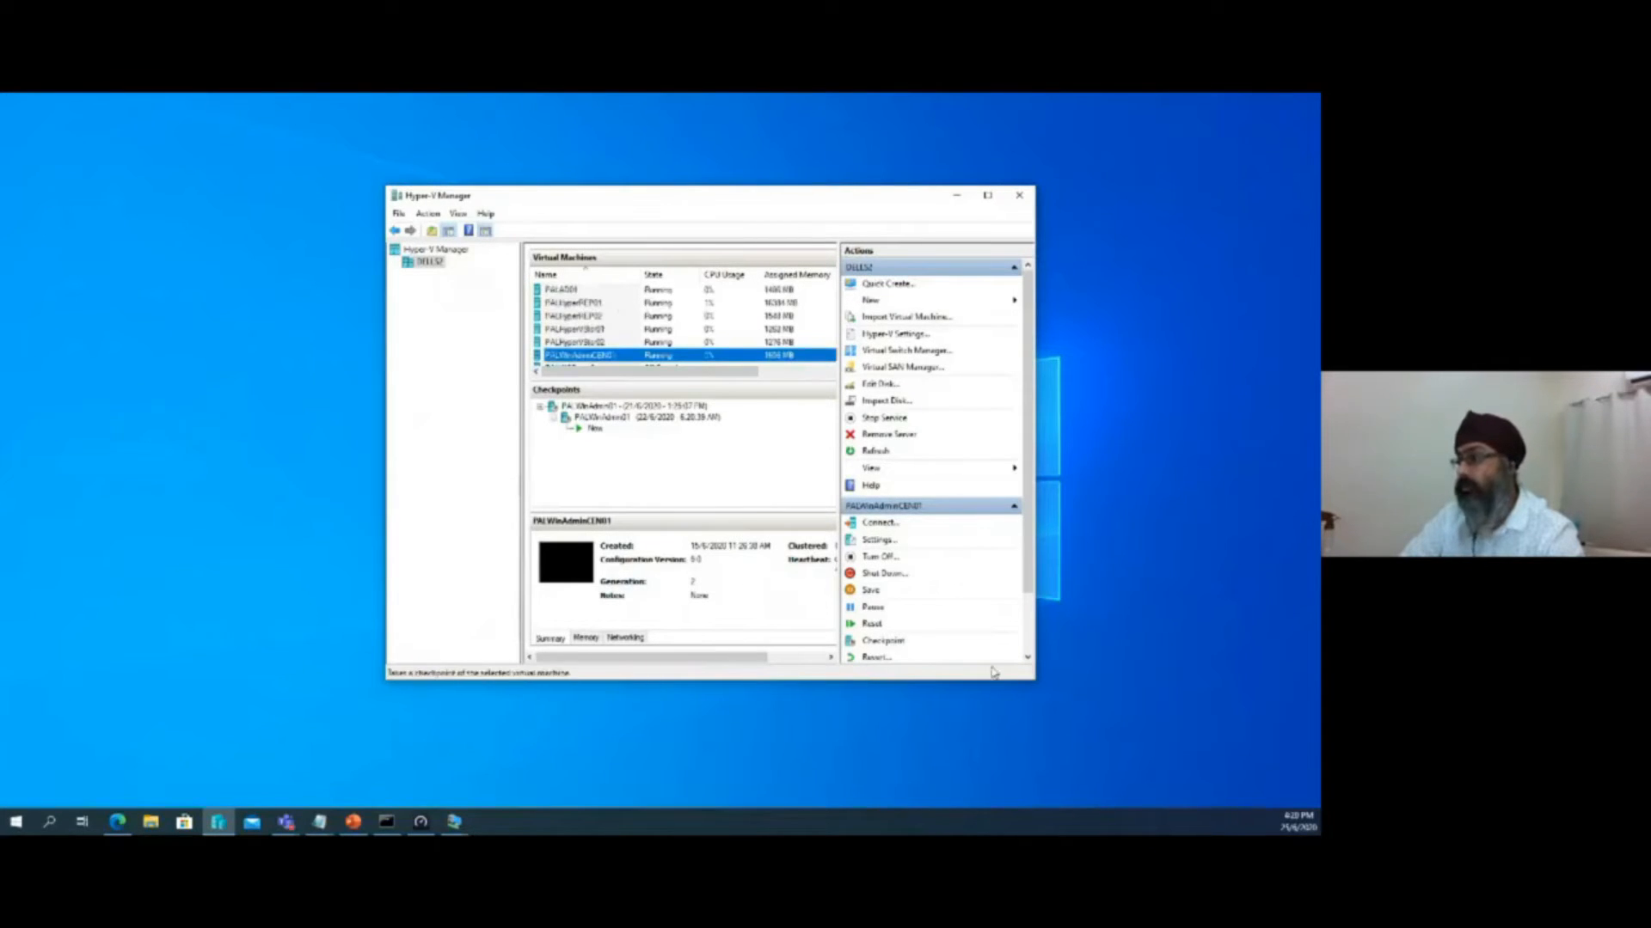
left_click_drag(1039, 685, 1105, 708)
left_click(577, 303)
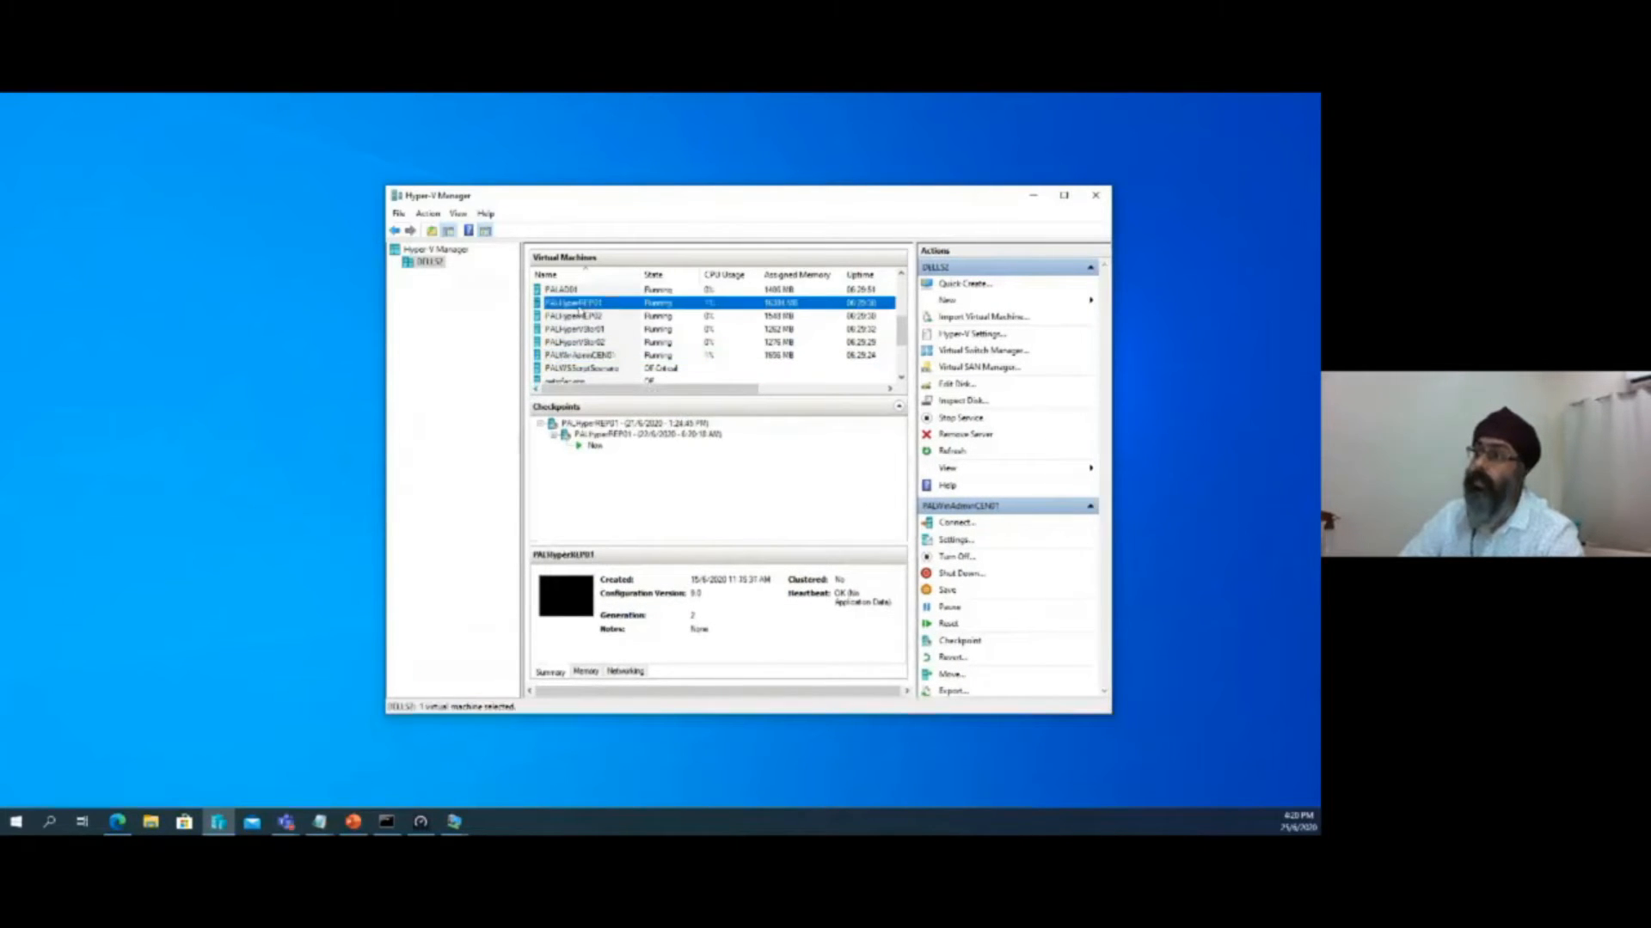
left_click(574, 315)
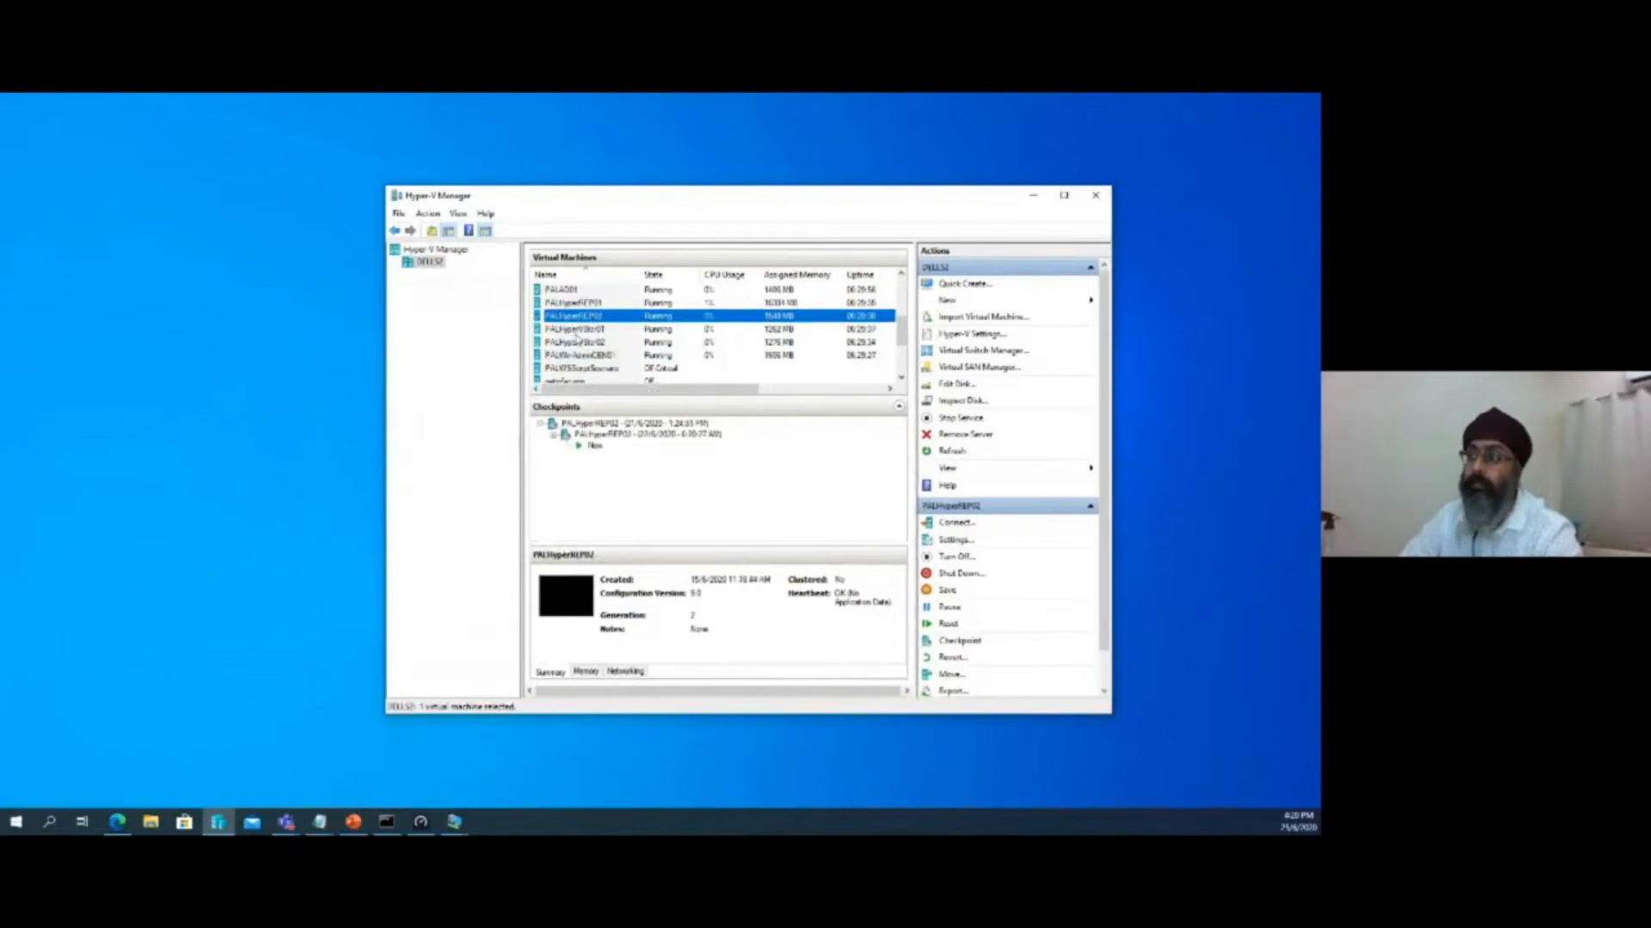
left_click(575, 330)
left_click(579, 342)
left_click(582, 355)
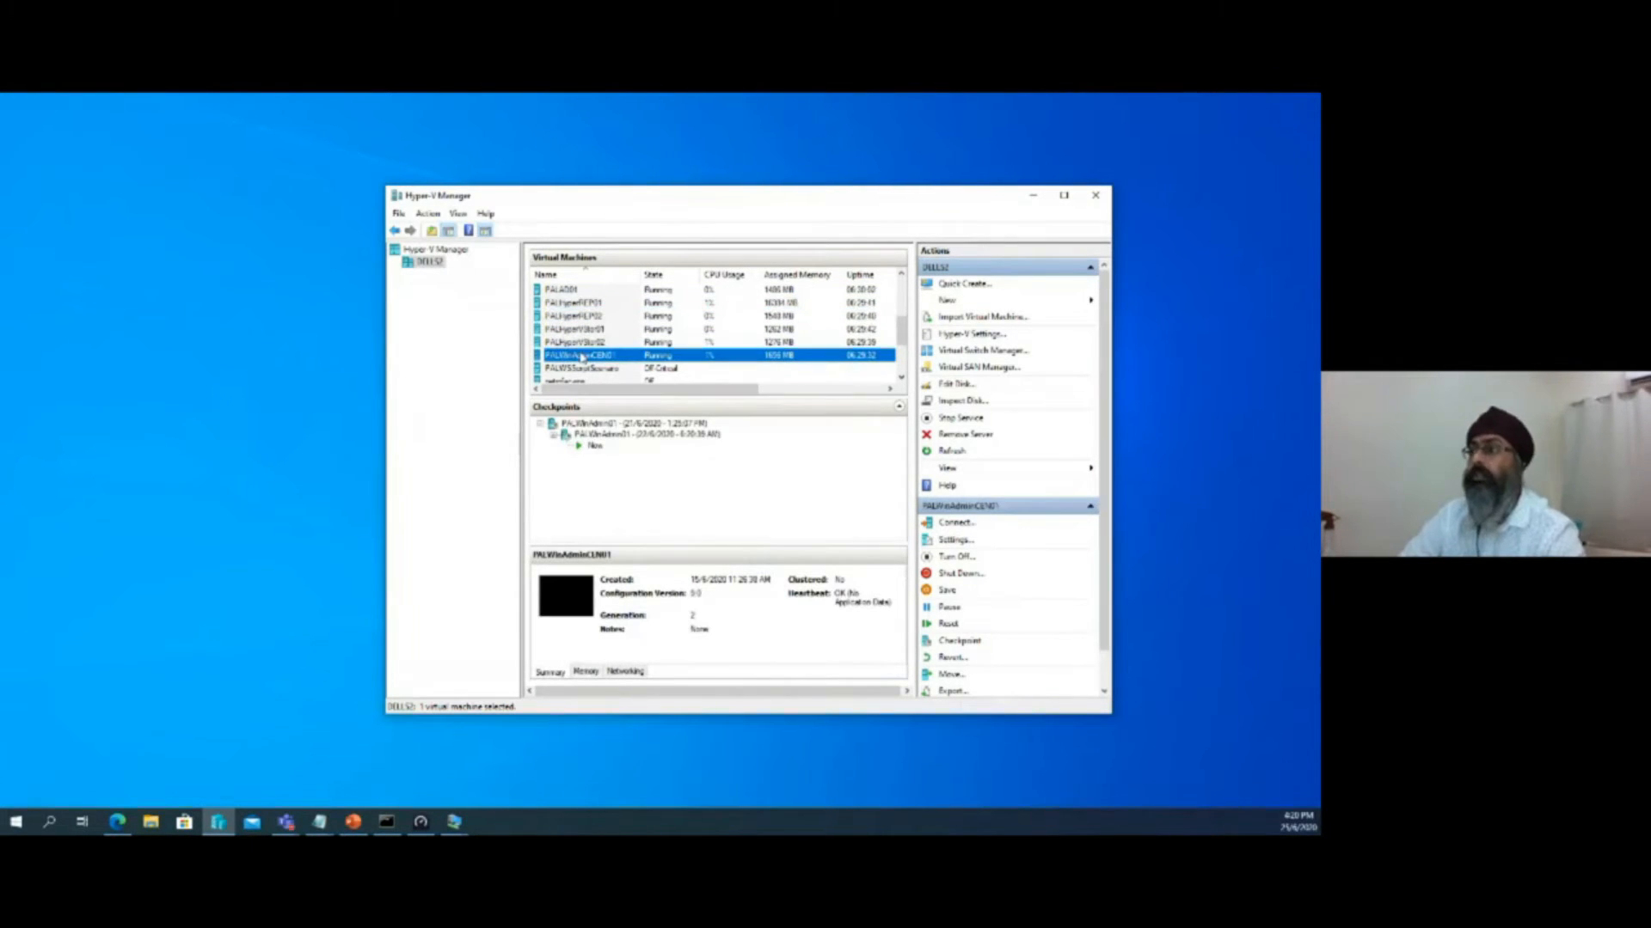
left_click(585, 305)
left_click(580, 316)
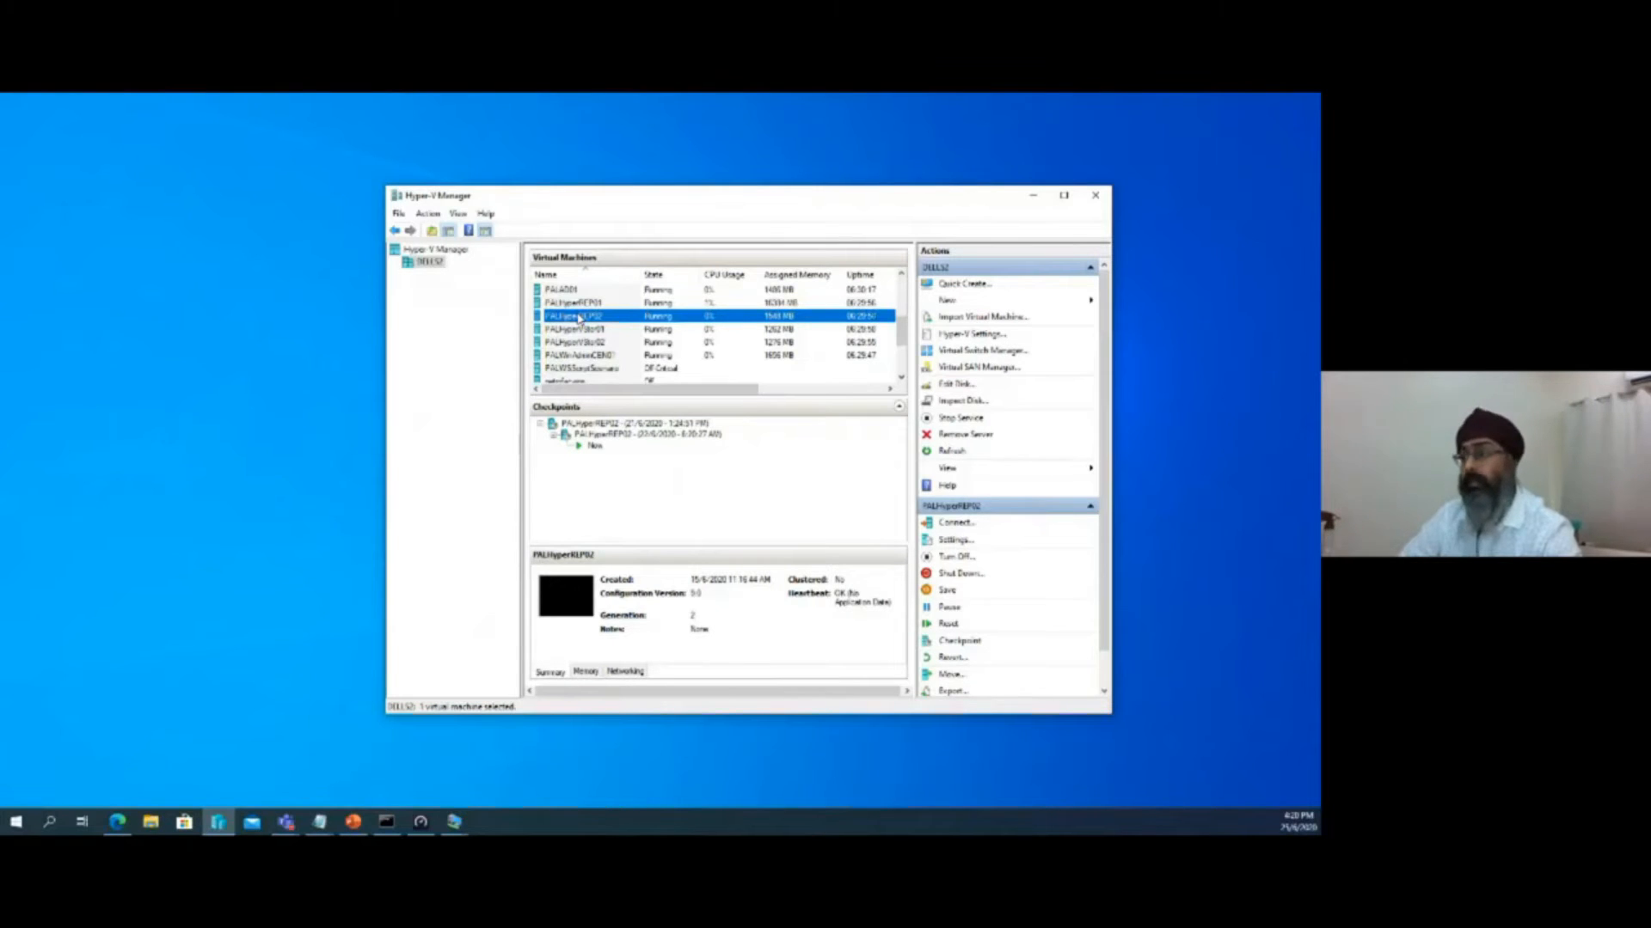
left_click(602, 303)
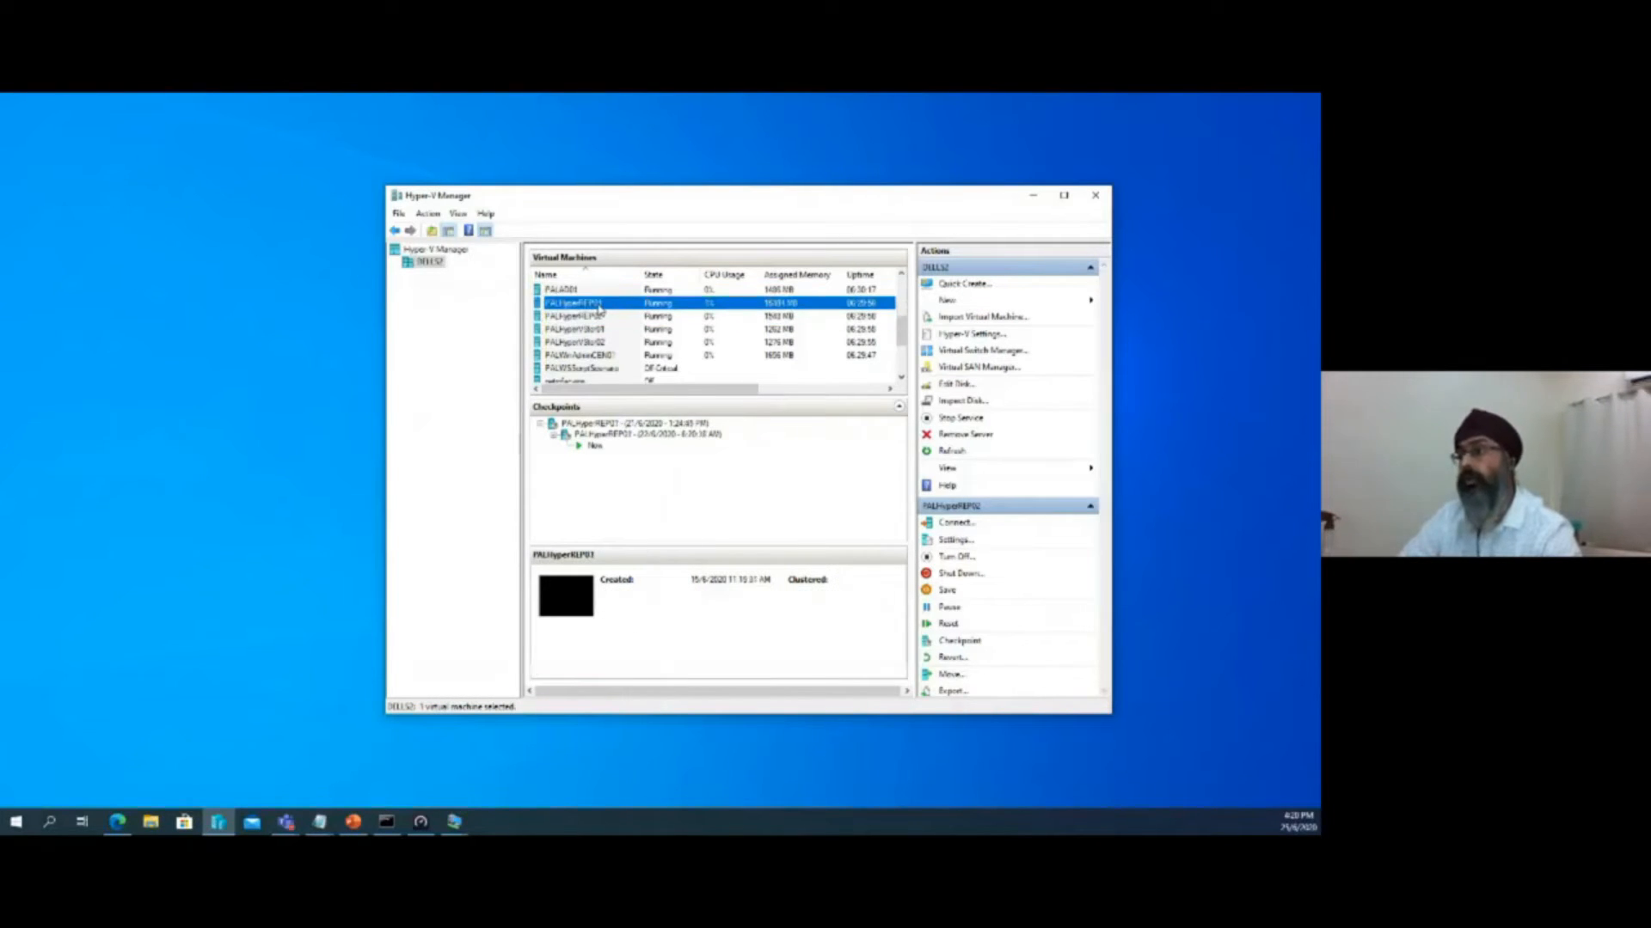
Minimize the host's Hyper-V Manager, switch to the PALHyperREP01 connection, and select FINANCE_SVR01 in that server's Hyper-V Manager
left_click(1033, 200)
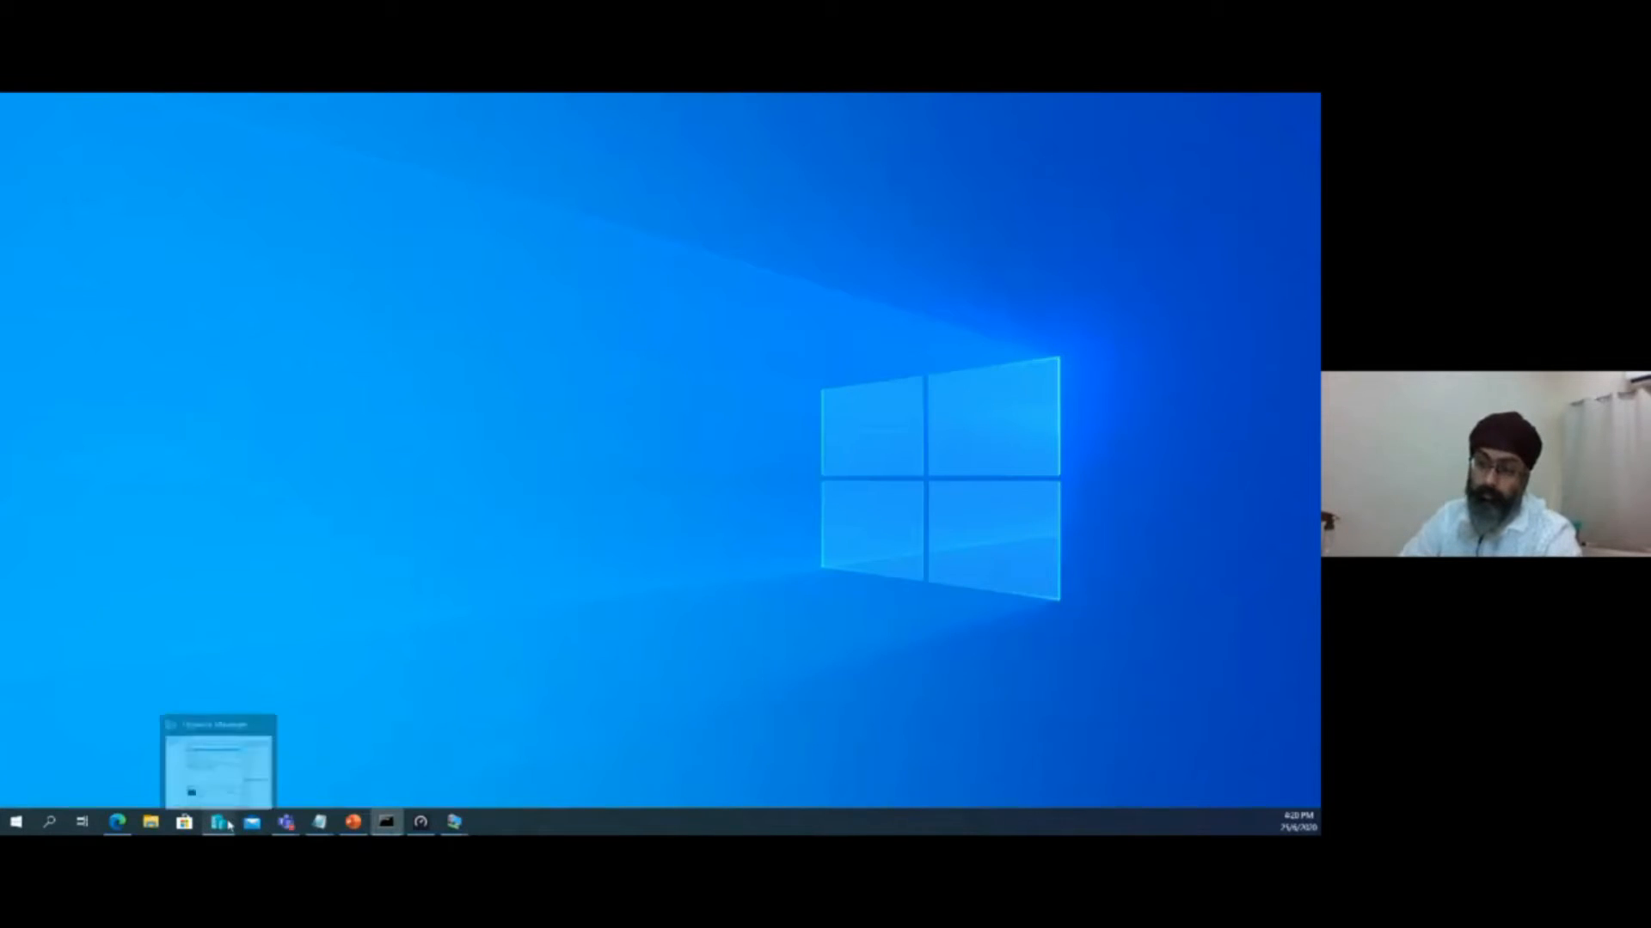
mouse_move(458, 825)
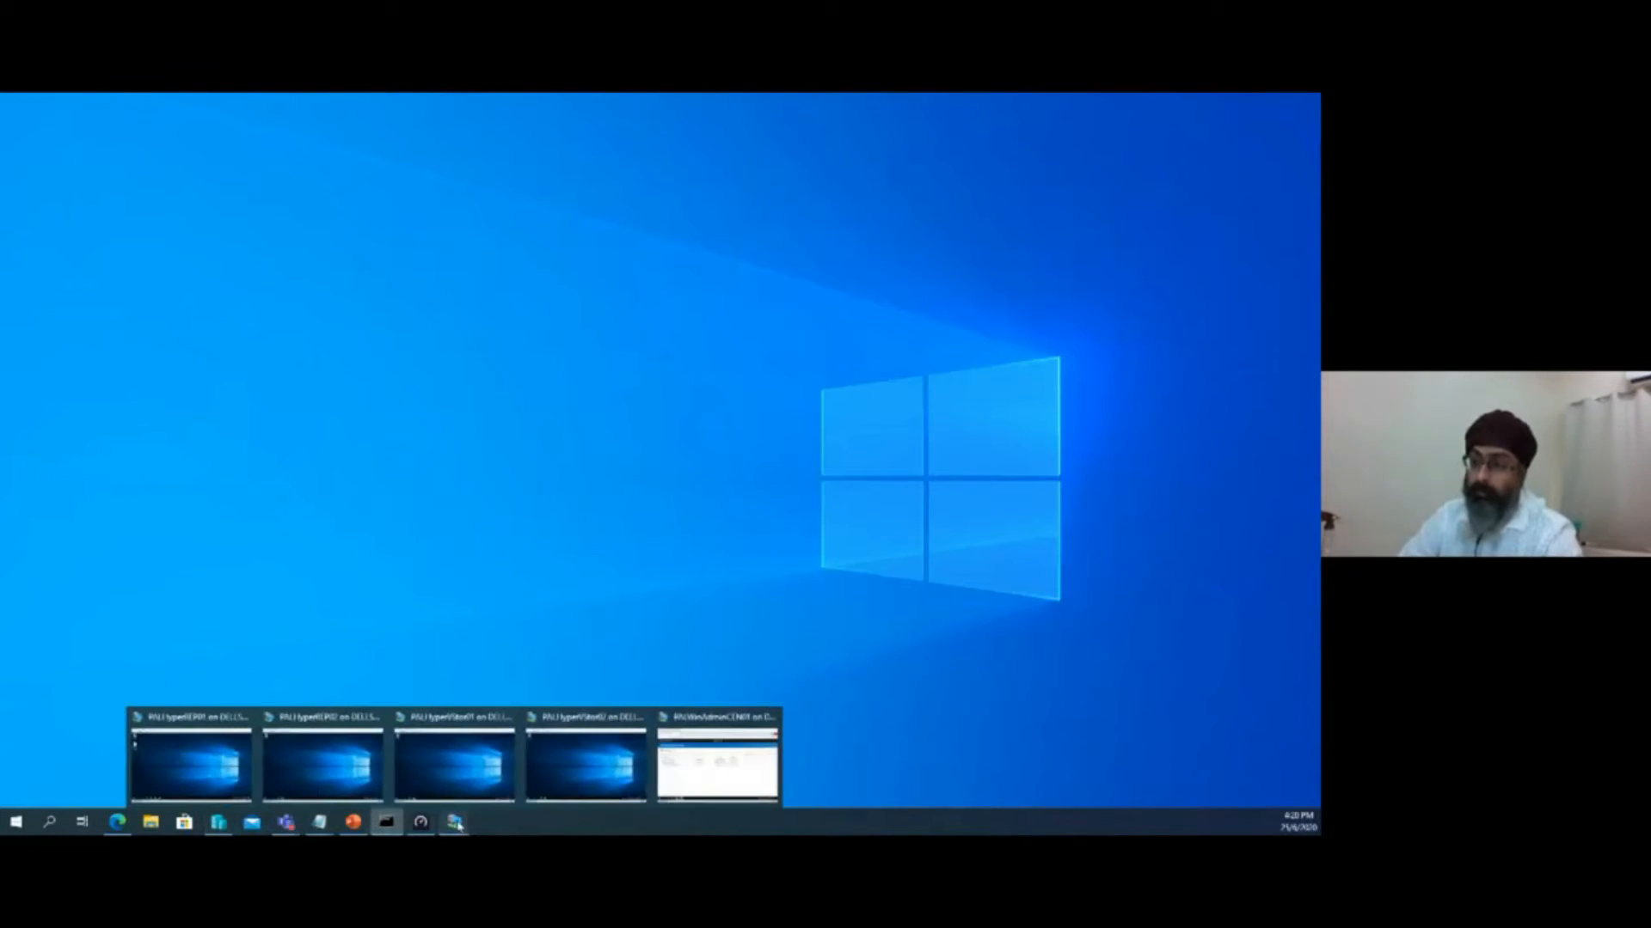
left_click(200, 764)
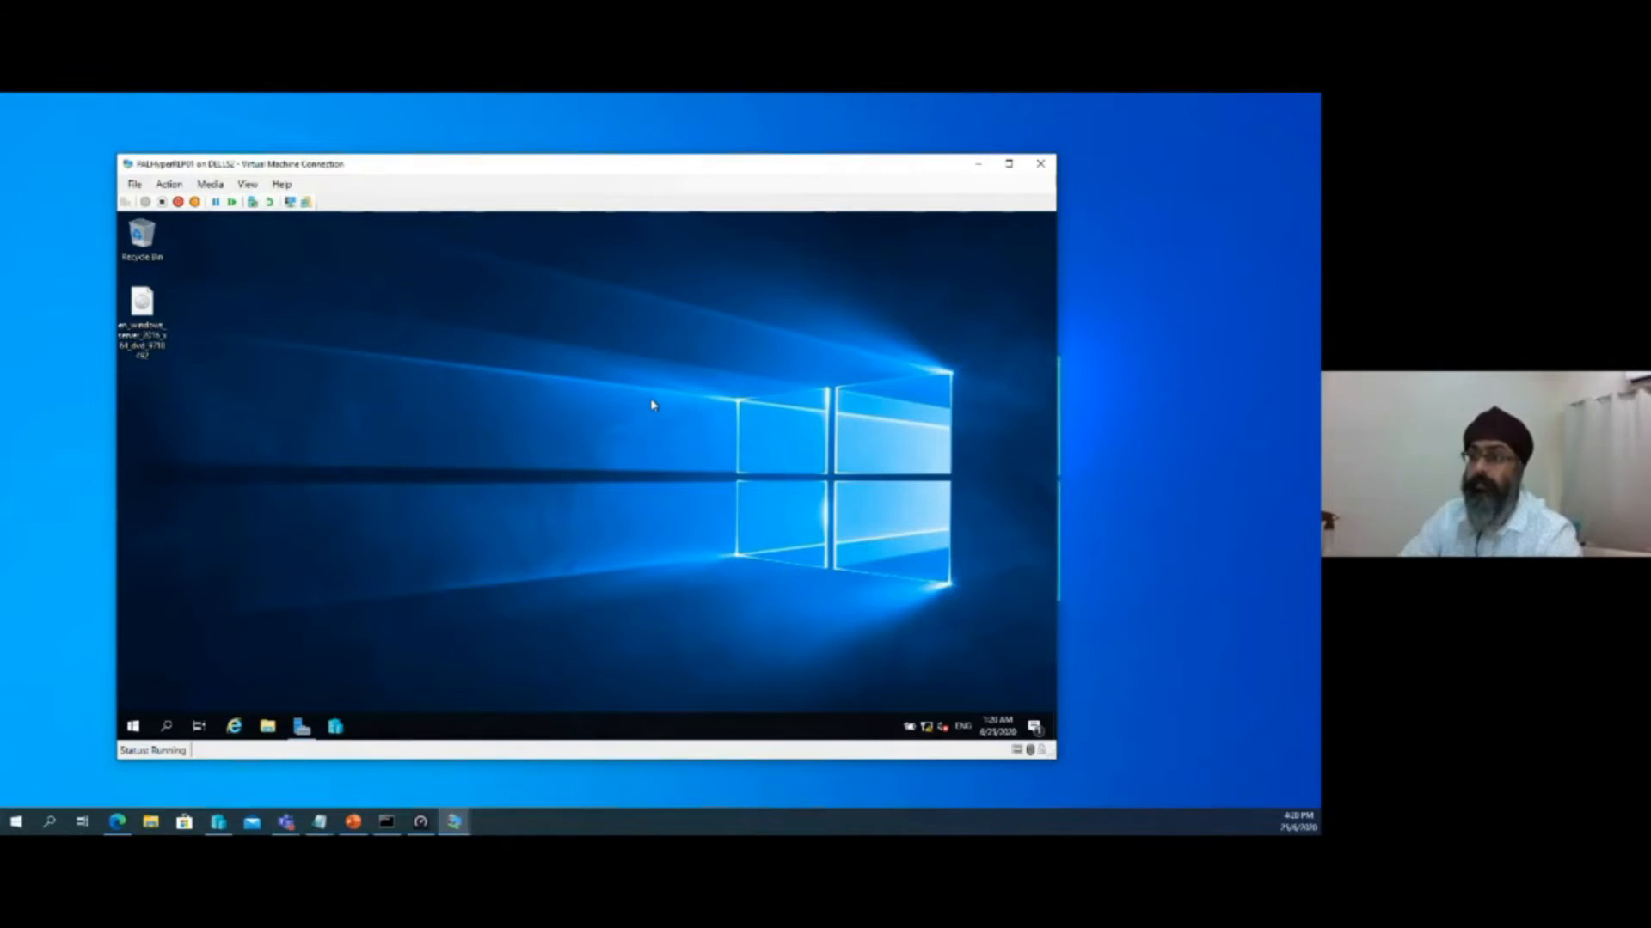
left_click(133, 727)
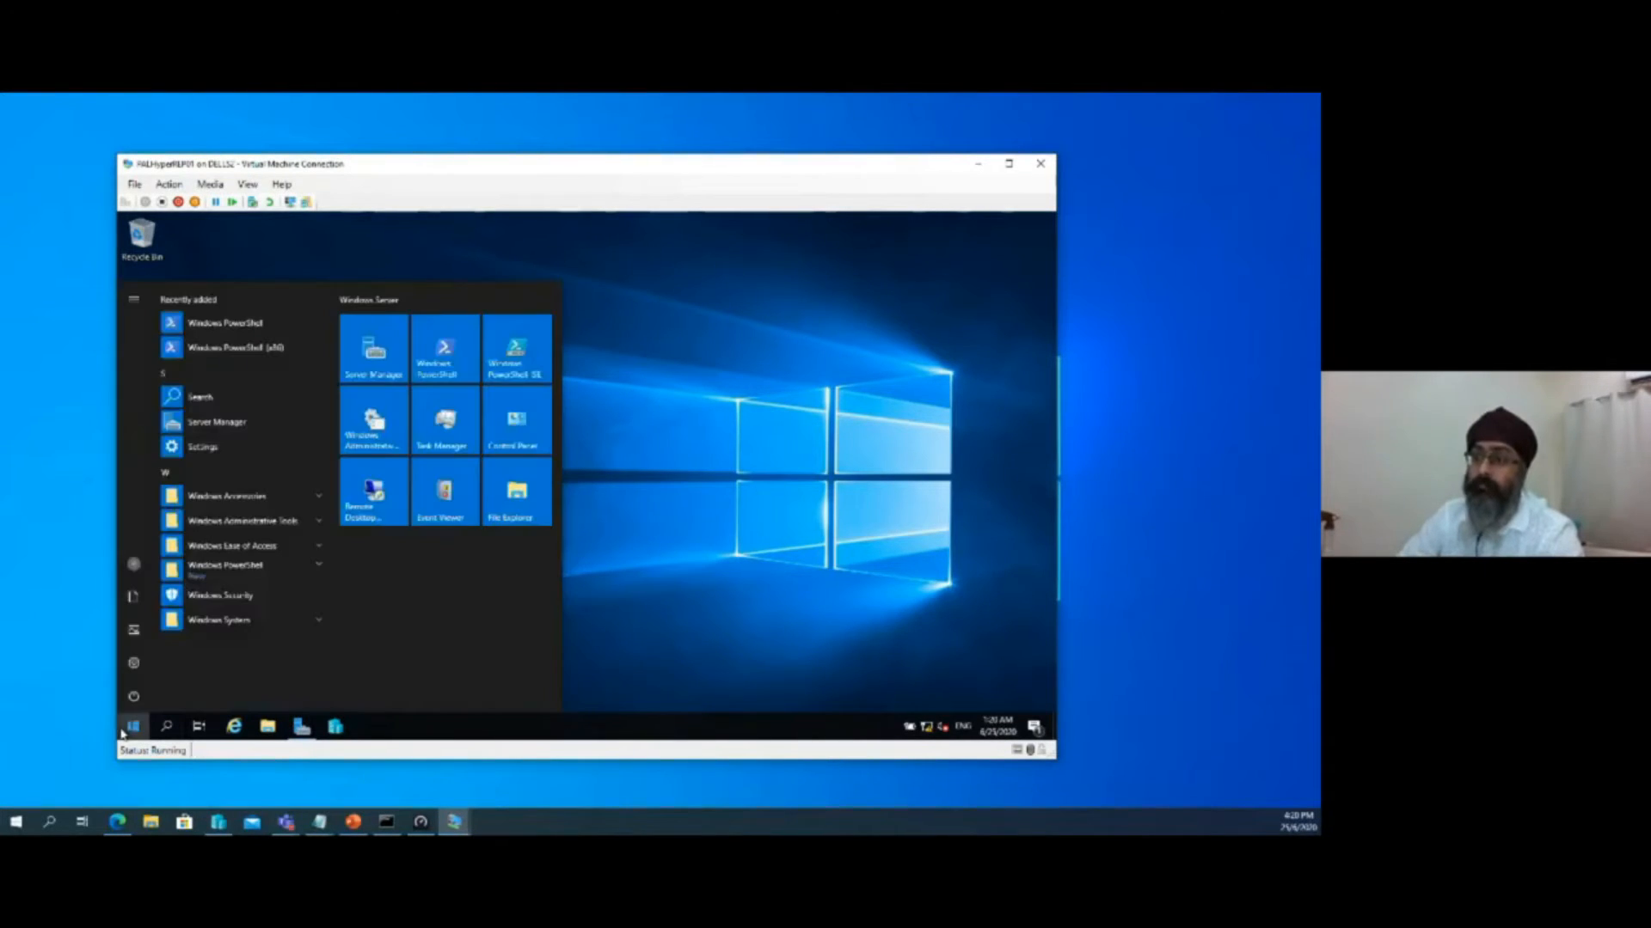
left_click(333, 729)
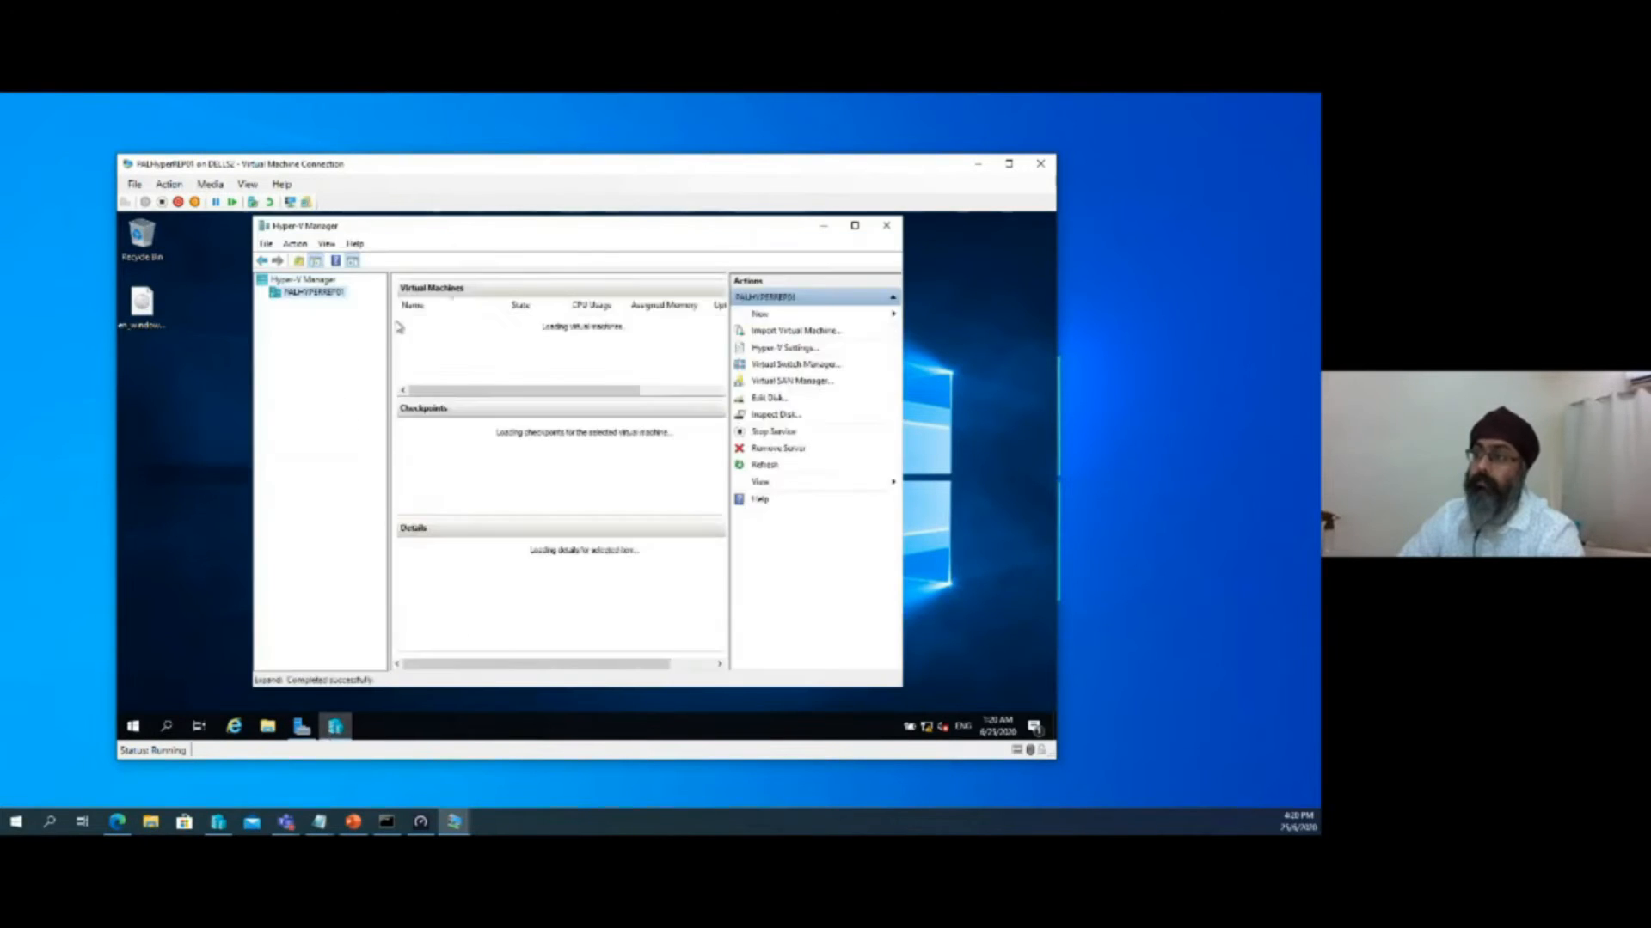
left_click(436, 322)
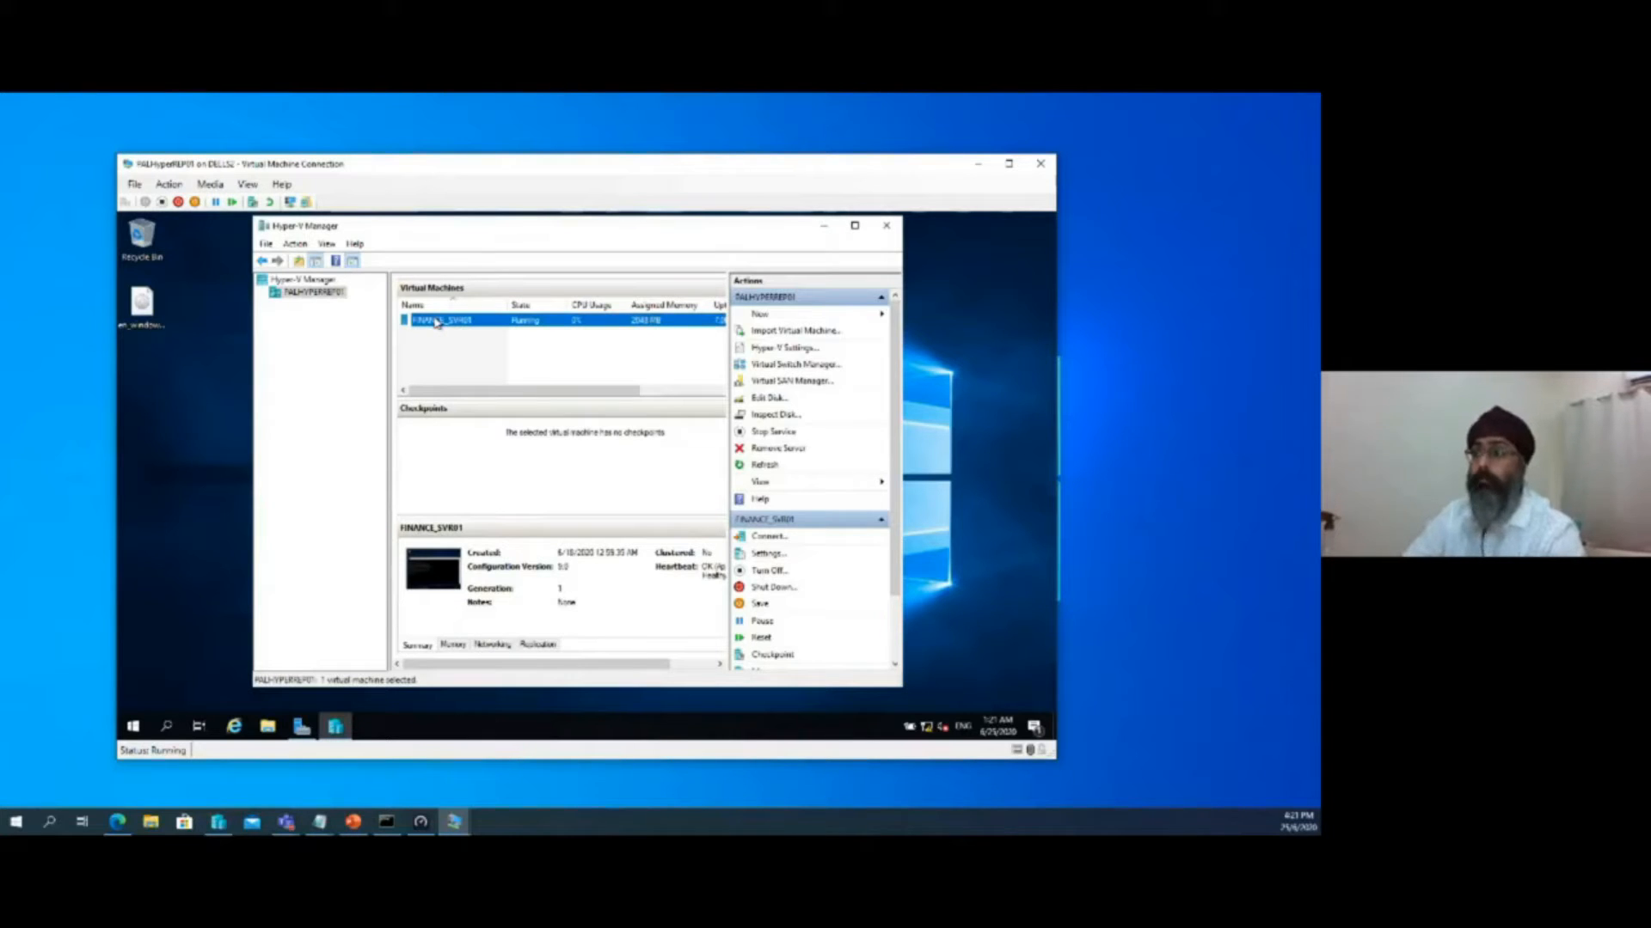
left_click_drag(478, 232, 472, 232)
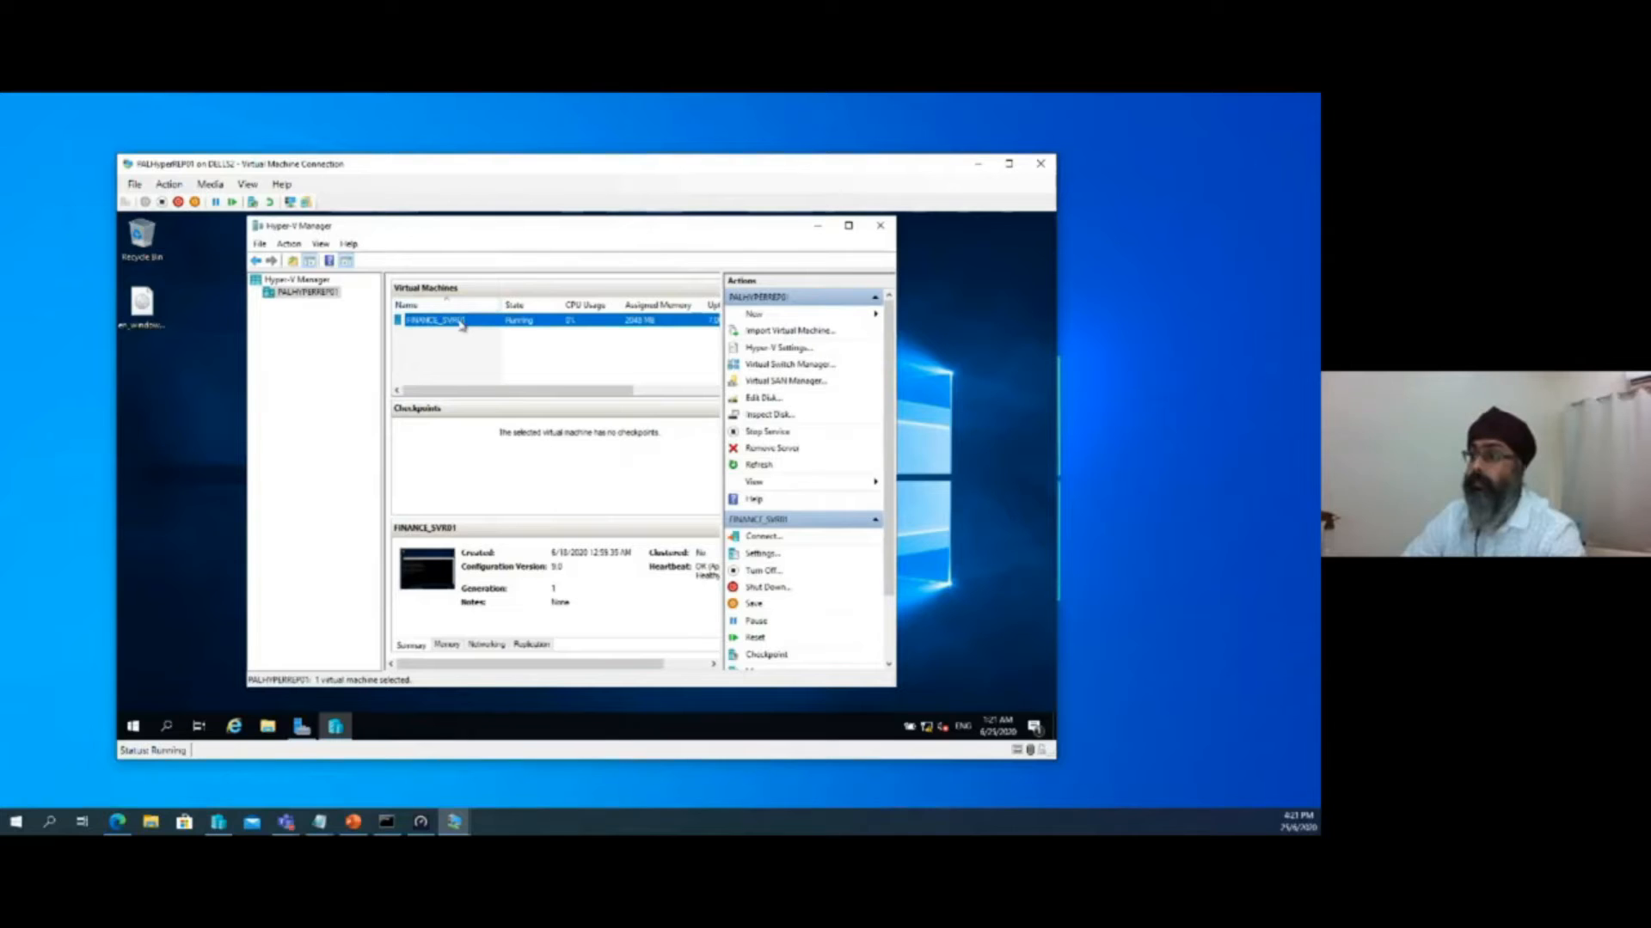
Connect to FINANCE_SVR01, ping pal.net from its command prompt, and minimize the prompt and connection windows
double_click(419, 325)
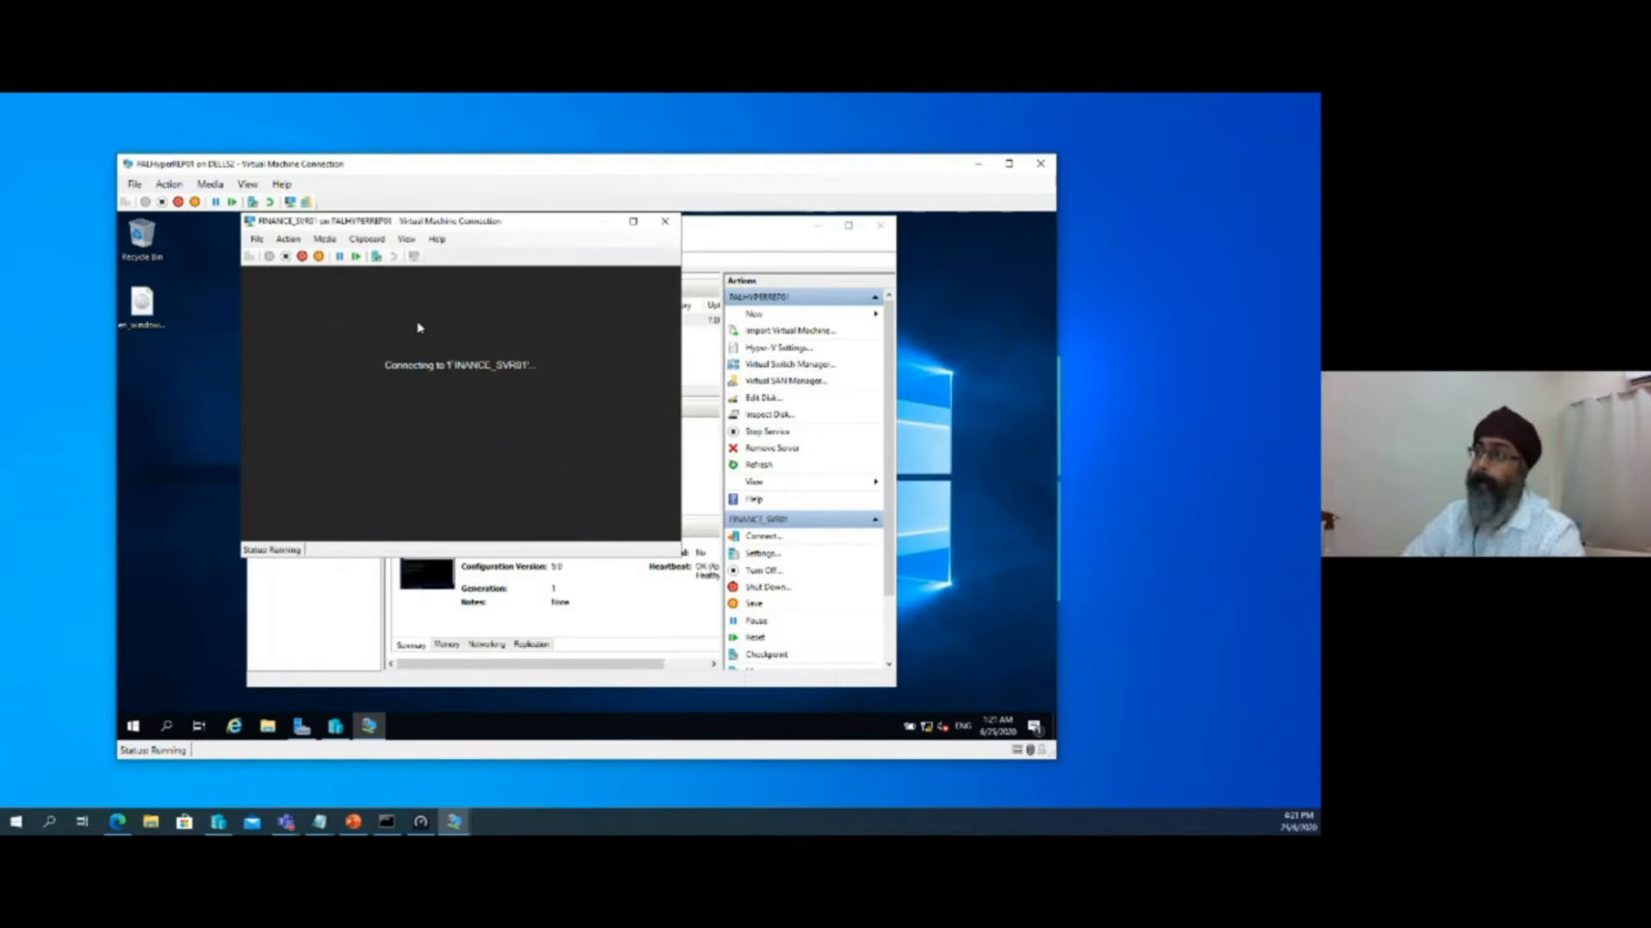
left_click_drag(513, 222, 616, 264)
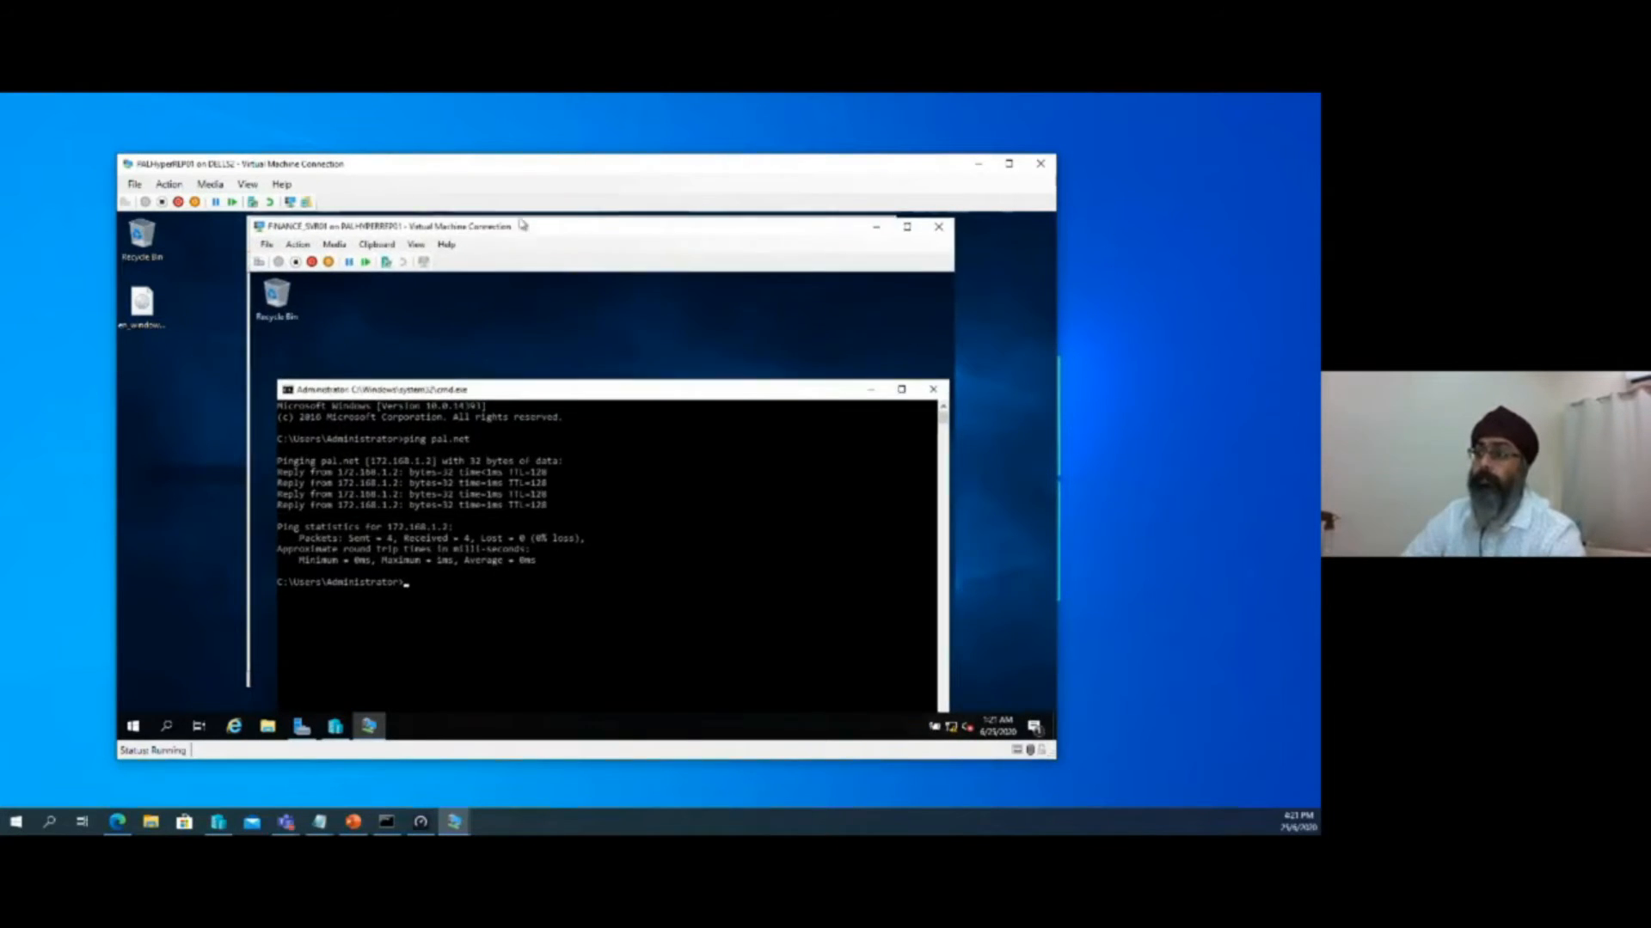
left_click_drag(580, 384, 581, 356)
key("Up")
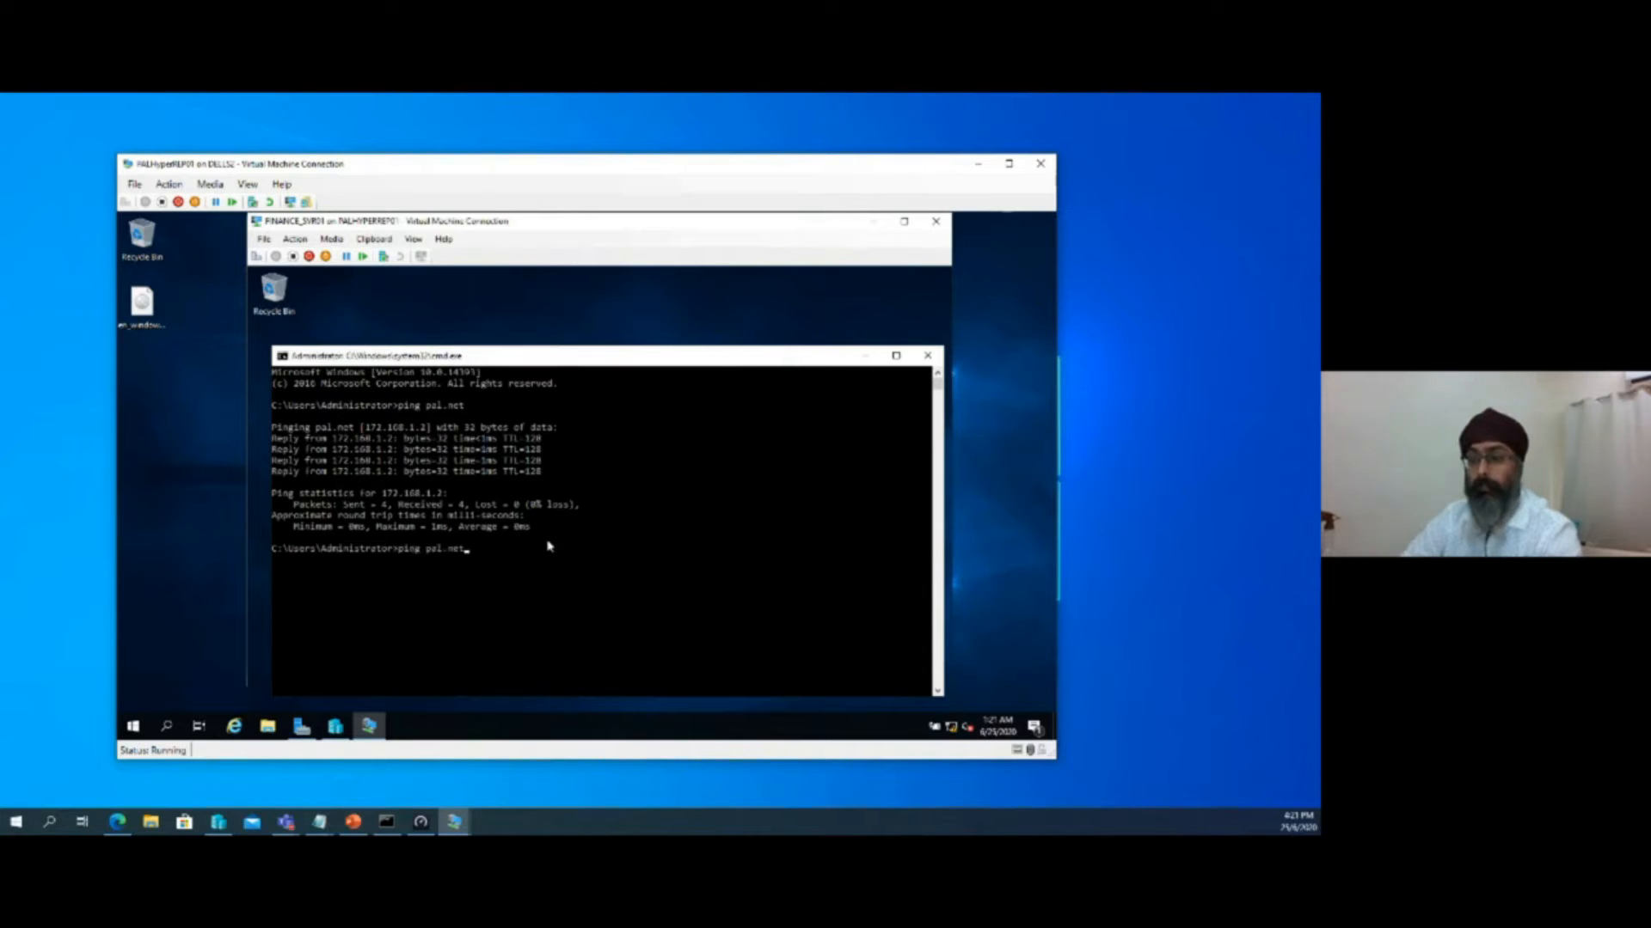
key("Return")
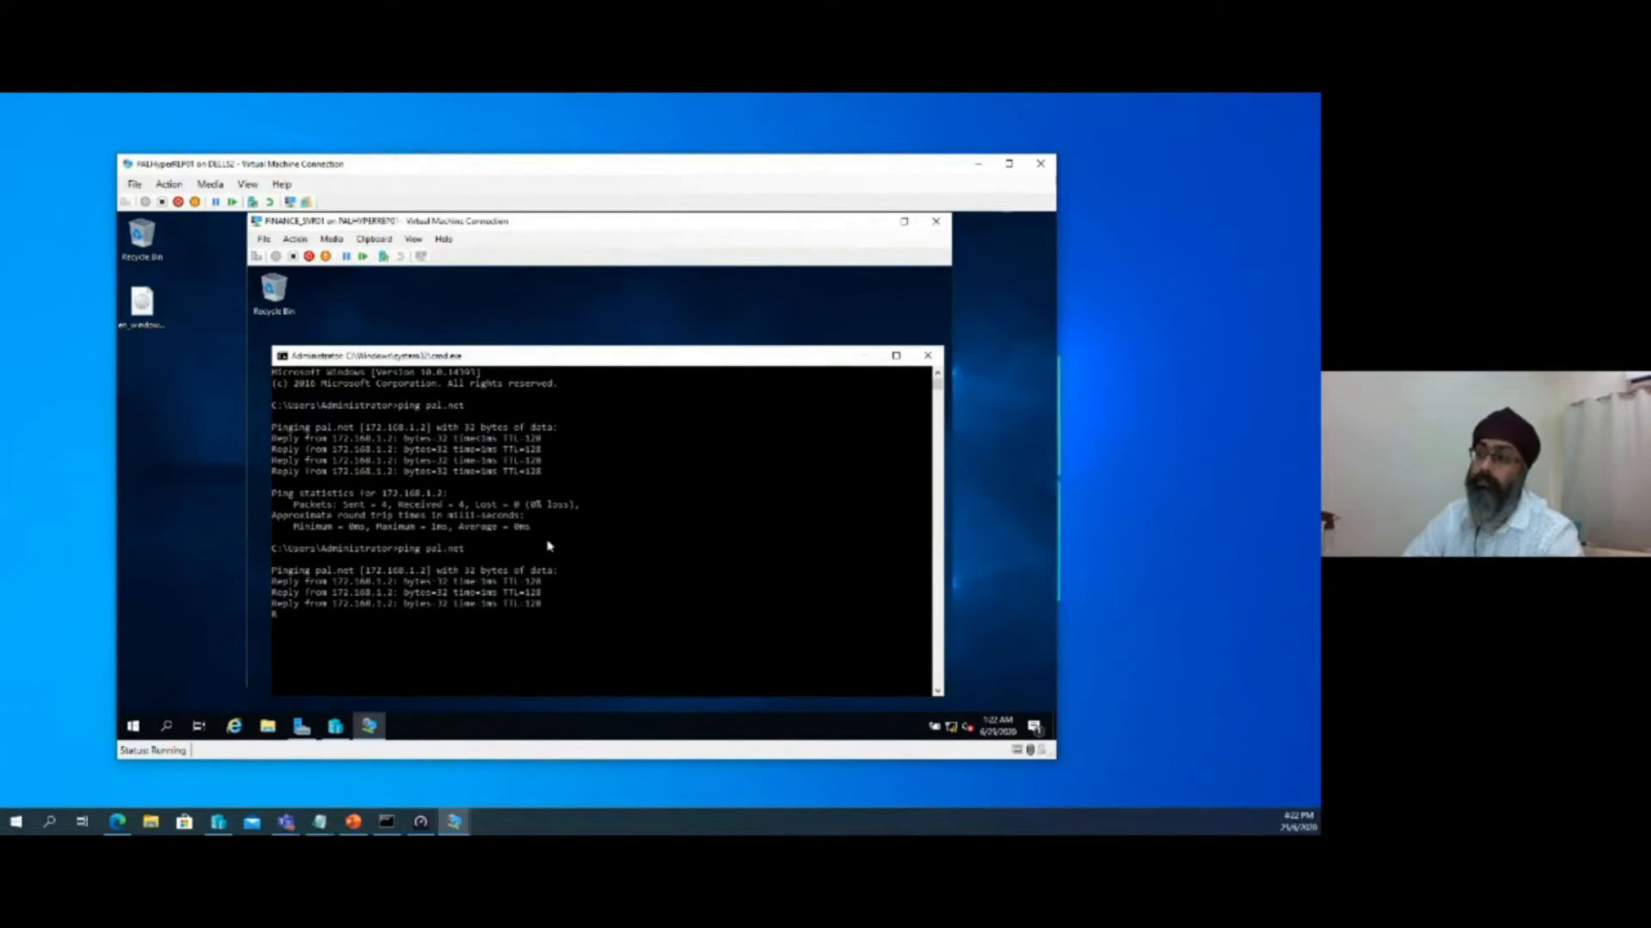
left_click(863, 356)
left_click(870, 223)
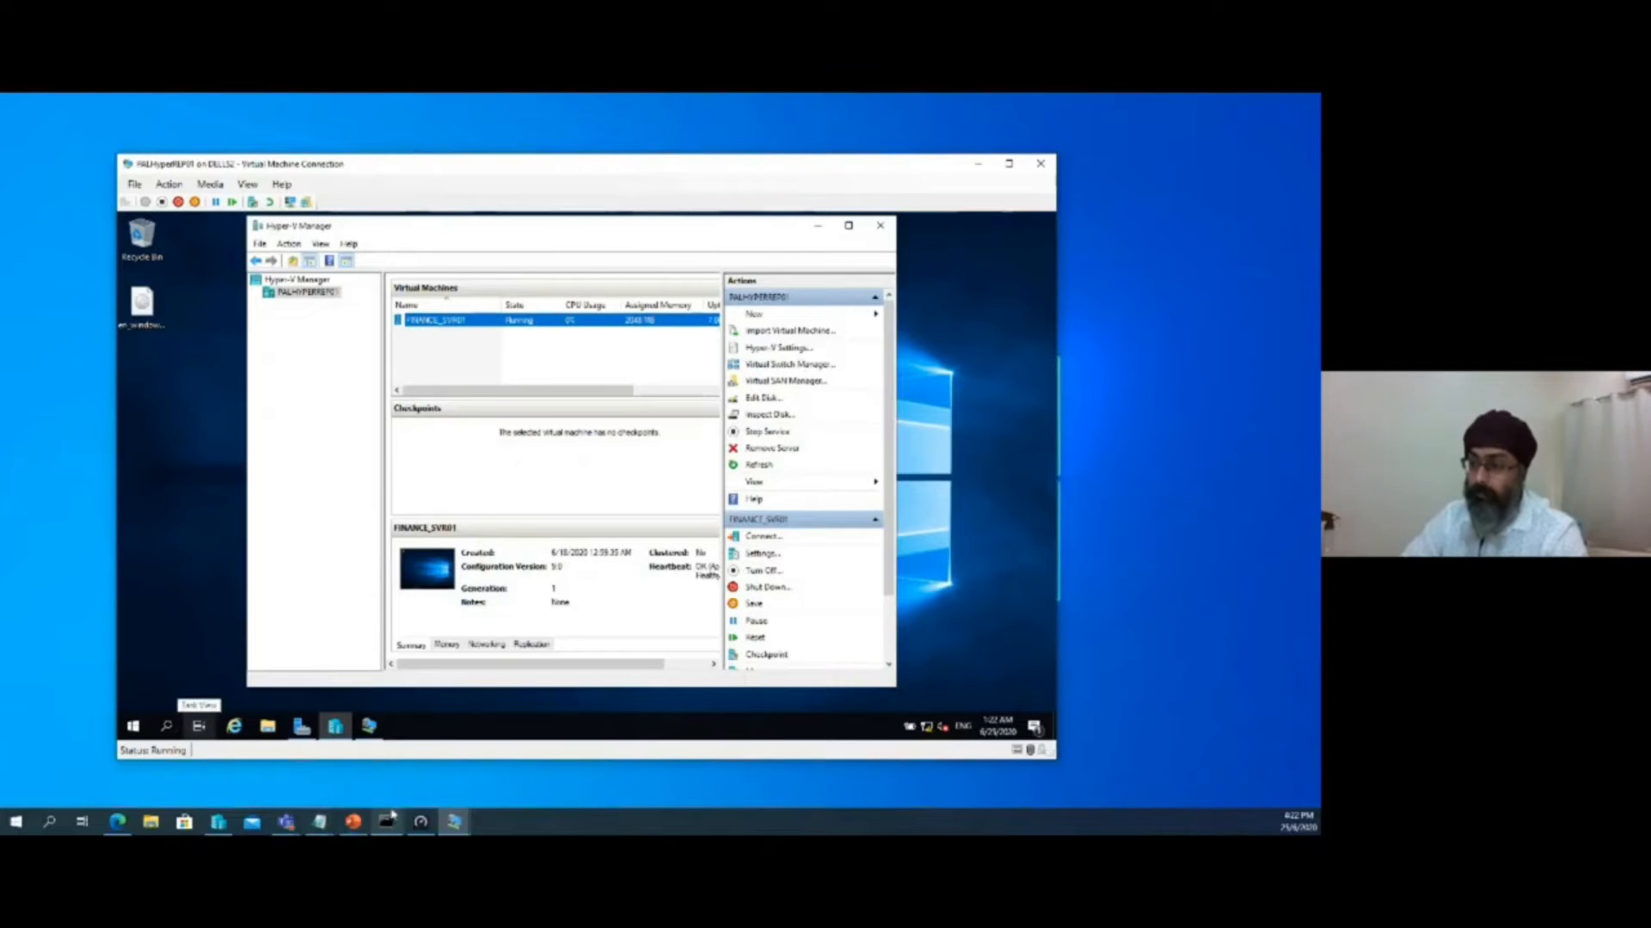
Switch to the PALHyperREP02 virtual machine connection and minimize the PALHyperREP01 connection
mouse_move(454, 822)
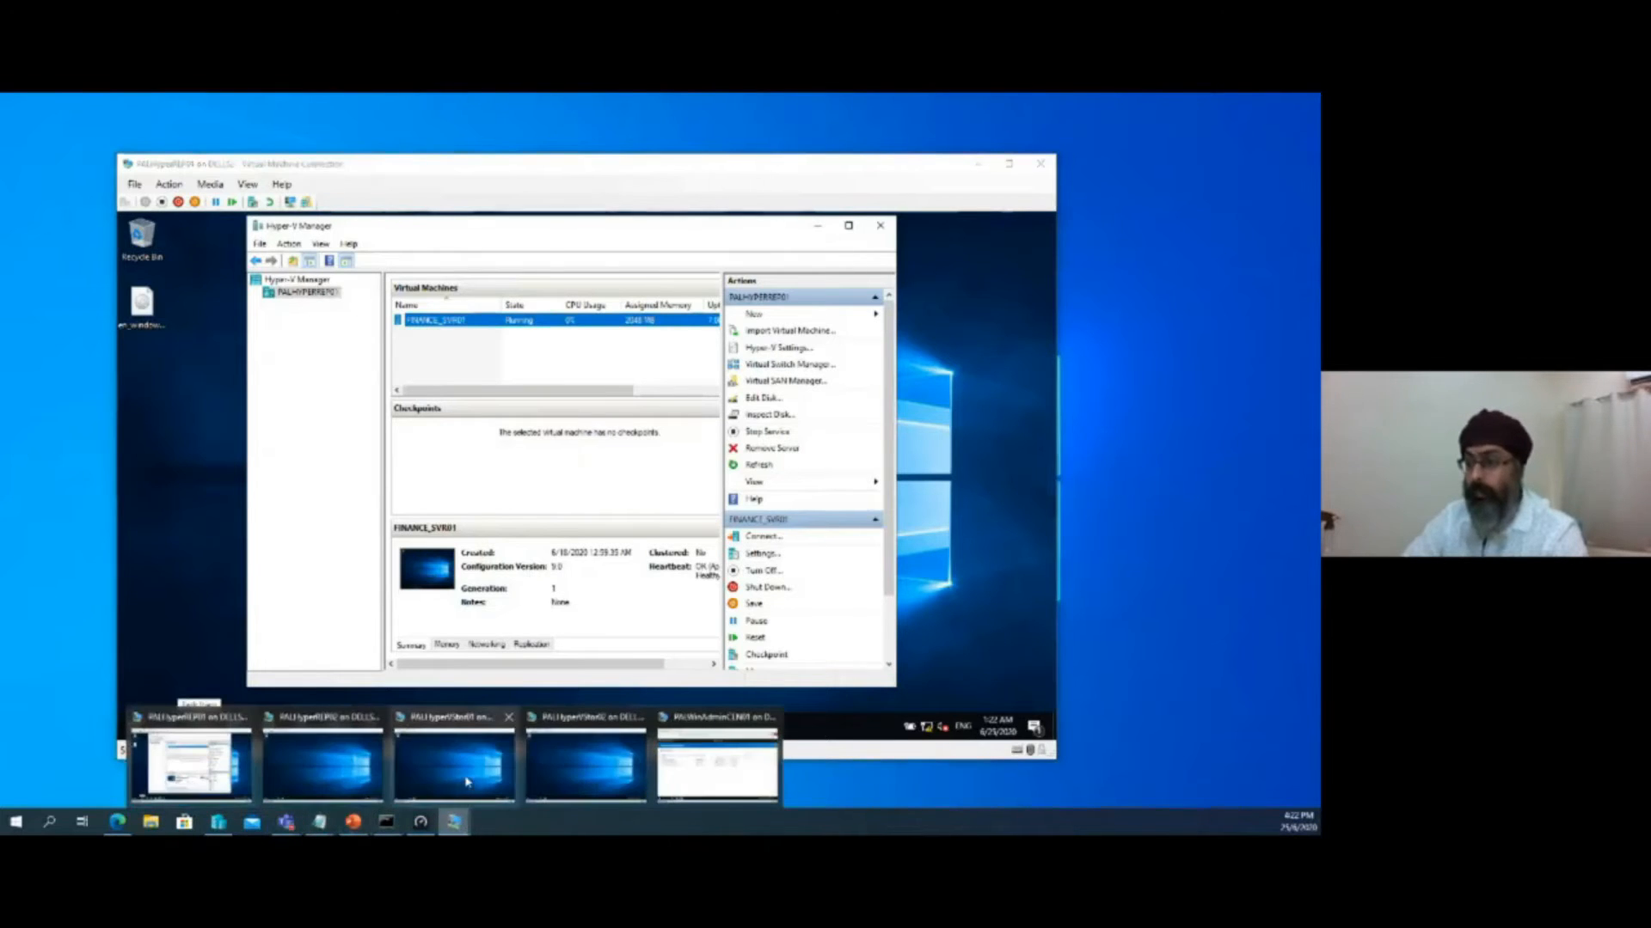
left_click(367, 785)
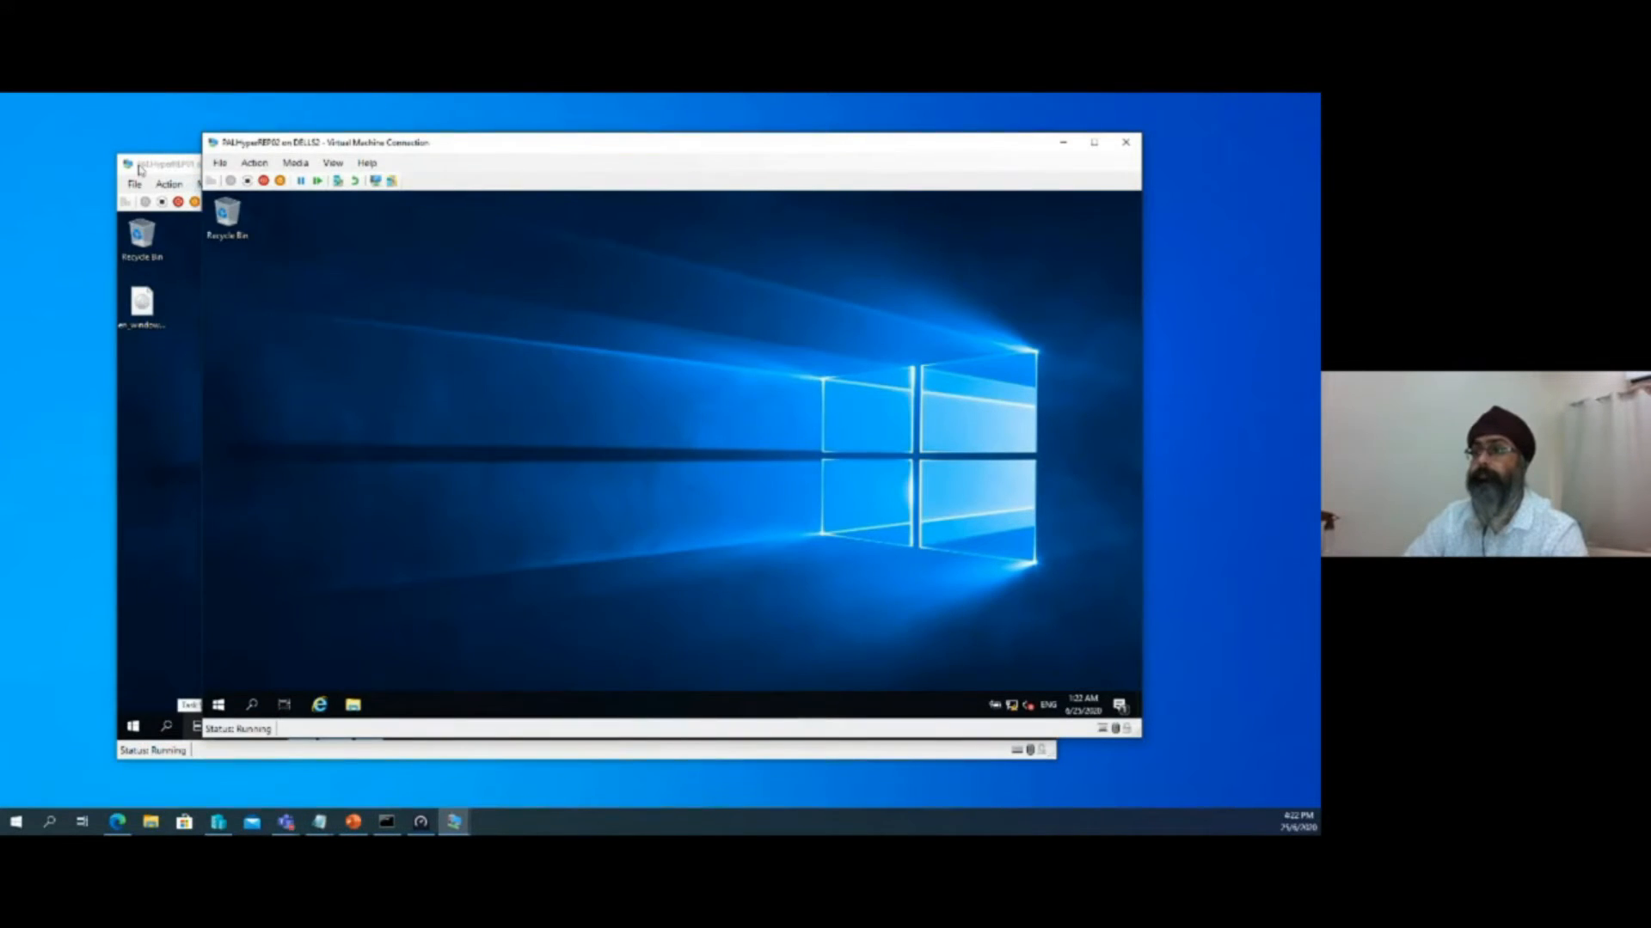
left_click(162, 169)
left_click(983, 166)
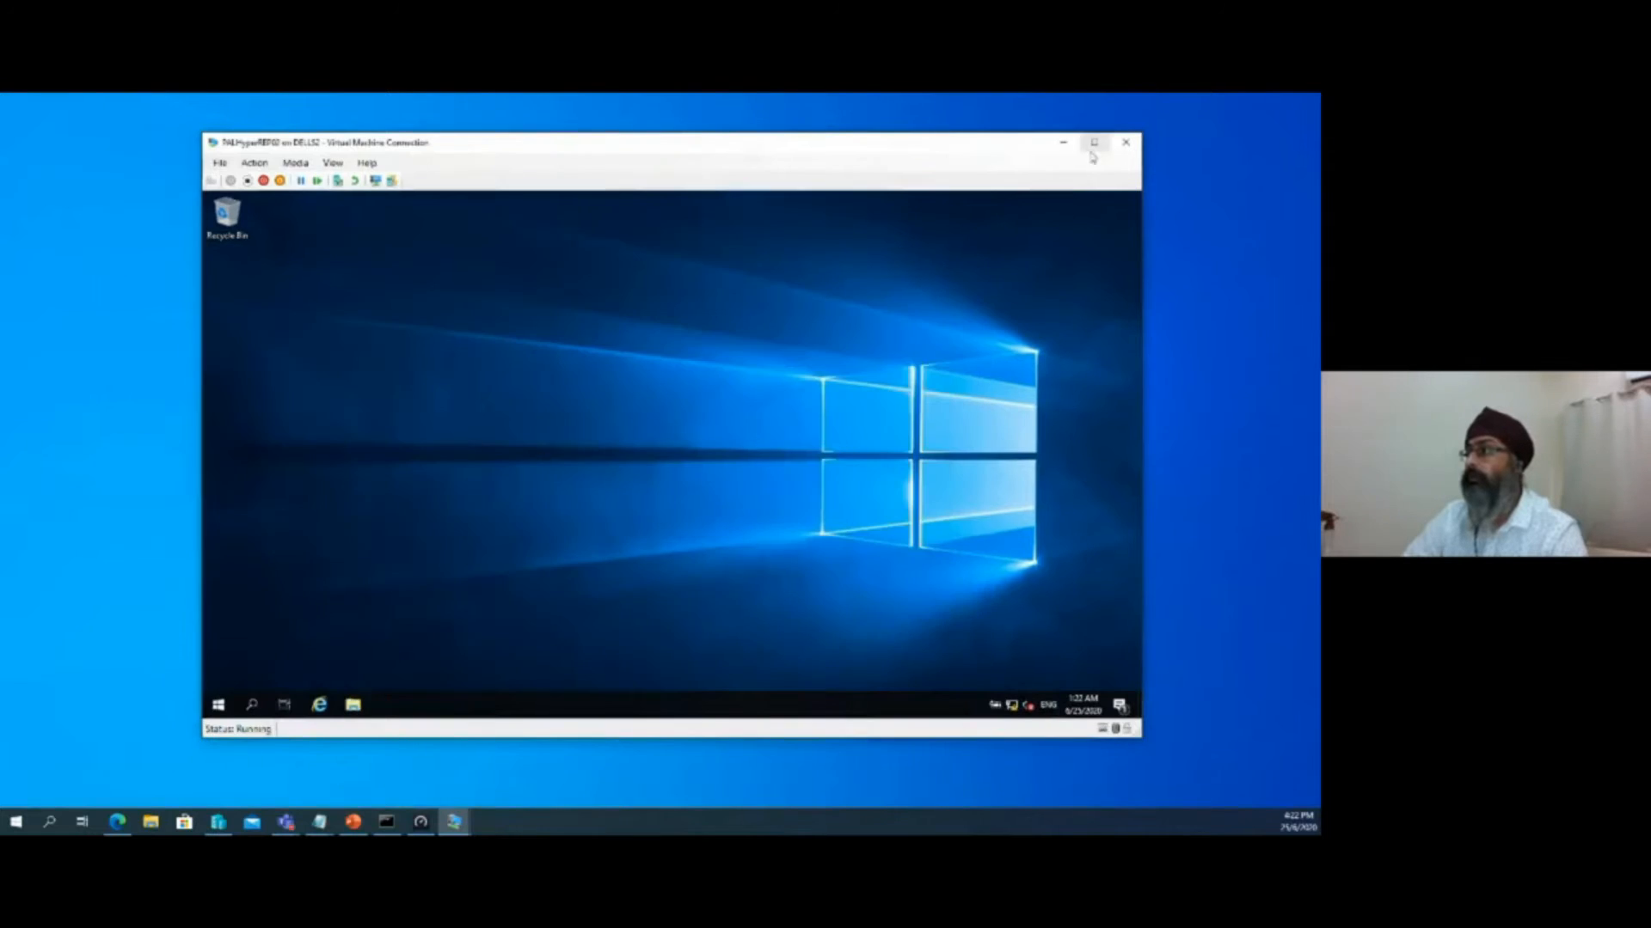
left_click(1093, 143)
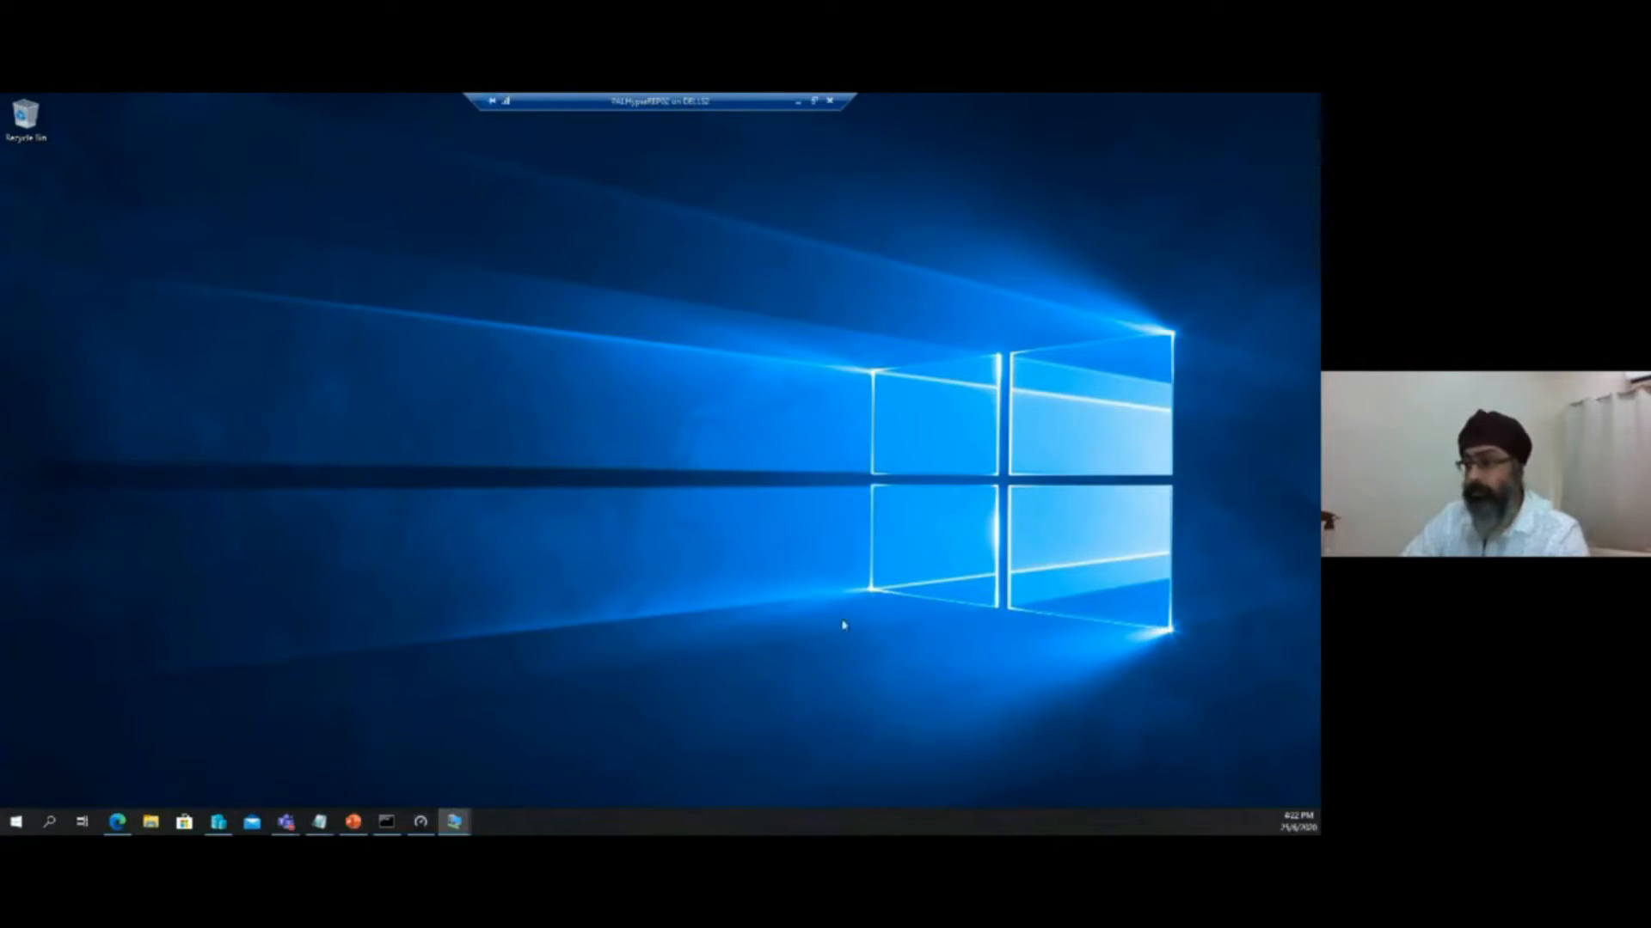
left_click(8, 825)
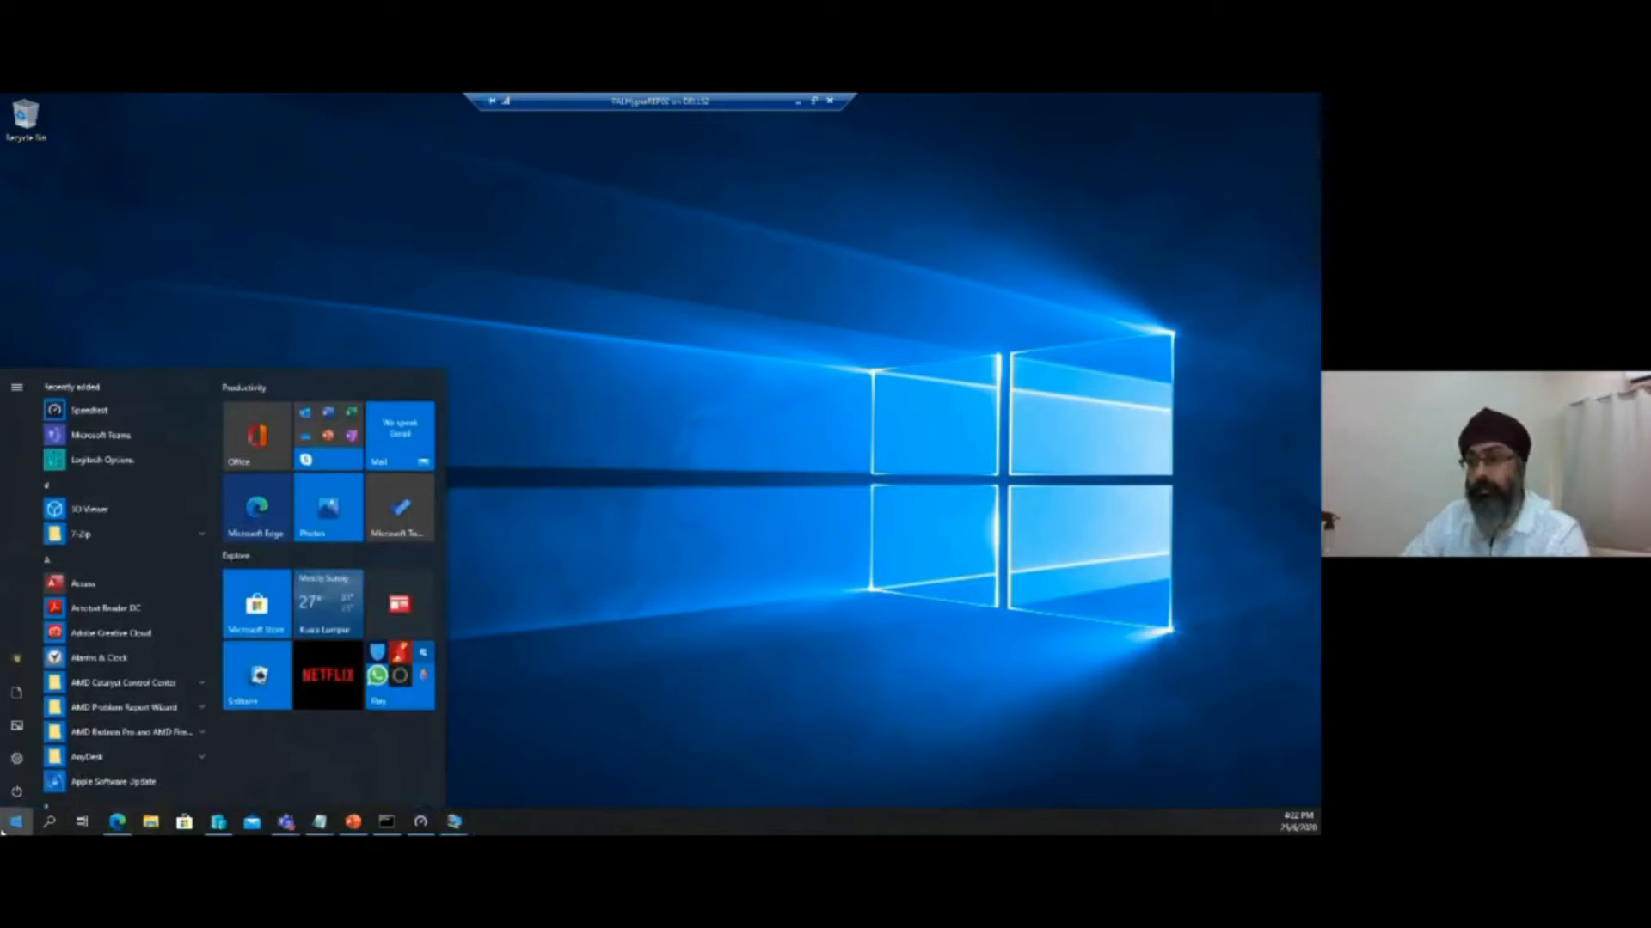
left_click(4, 831)
left_click(814, 101)
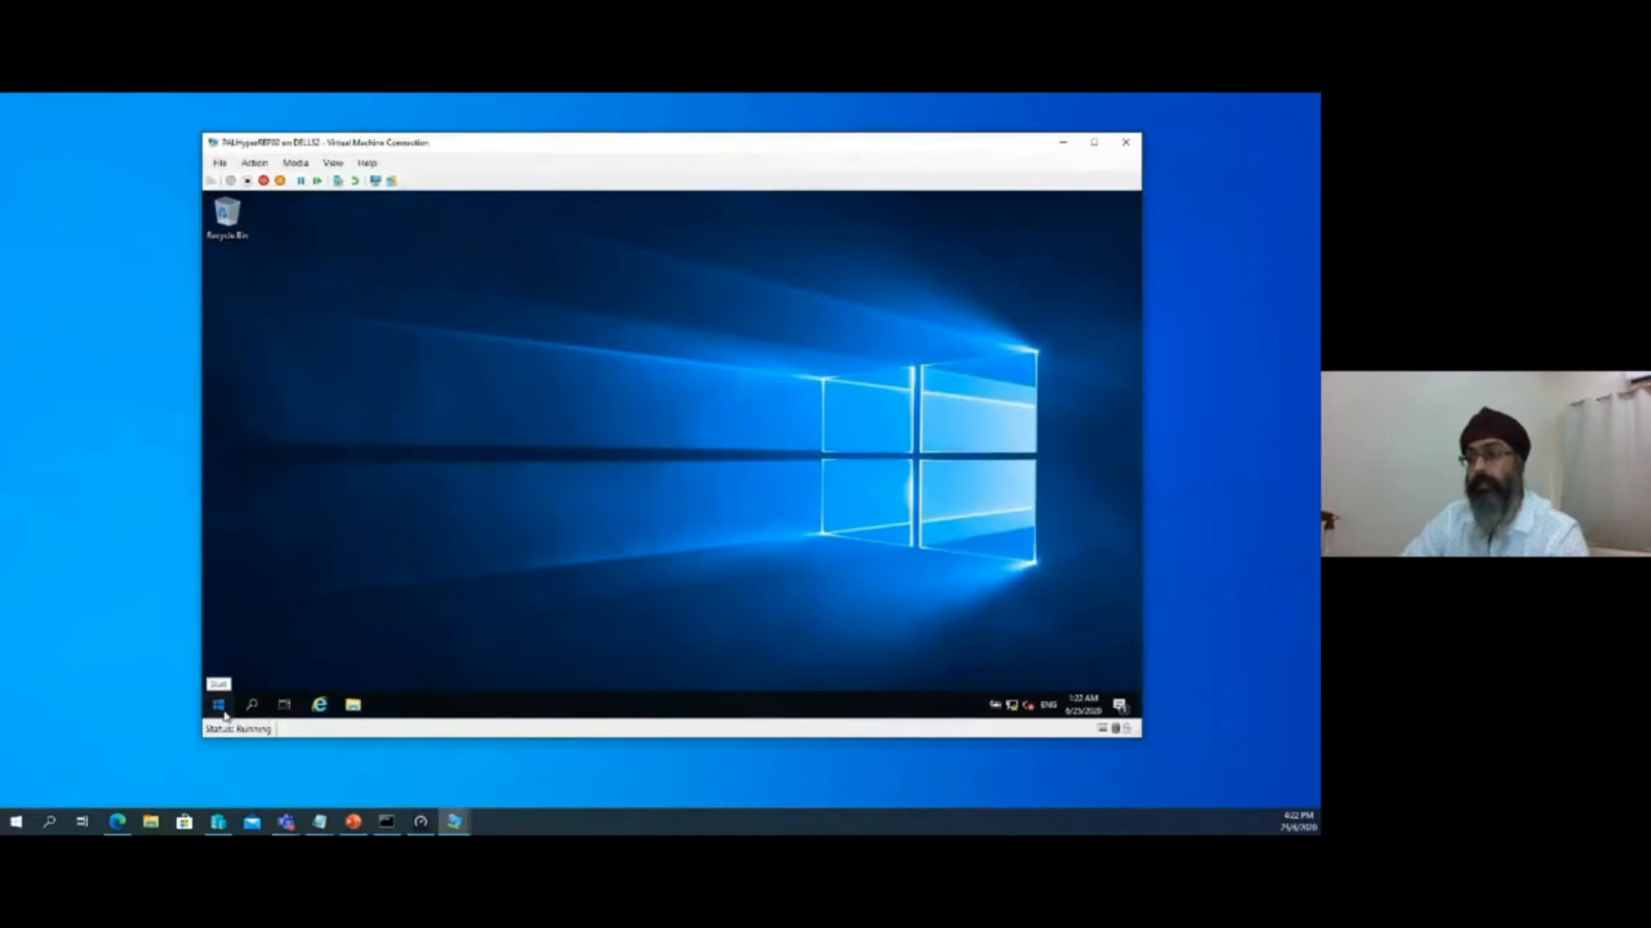
Launch Server Manager on PALHyperREP02 and dismiss the Windows Admin Center notice
left_click(220, 707)
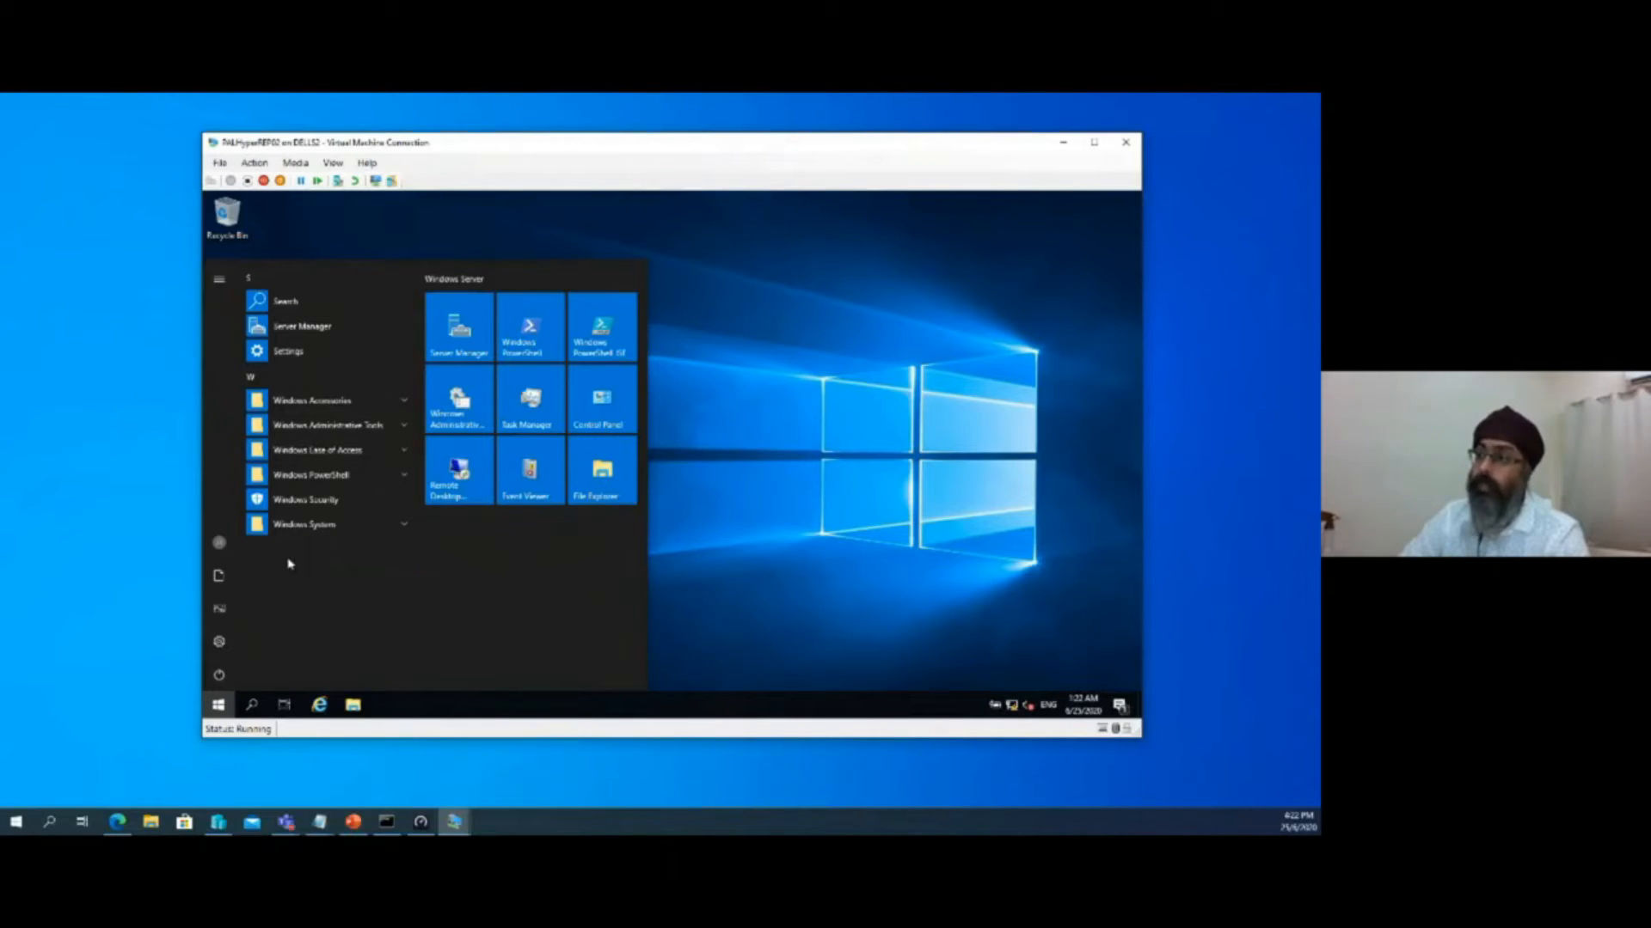
left_click(473, 316)
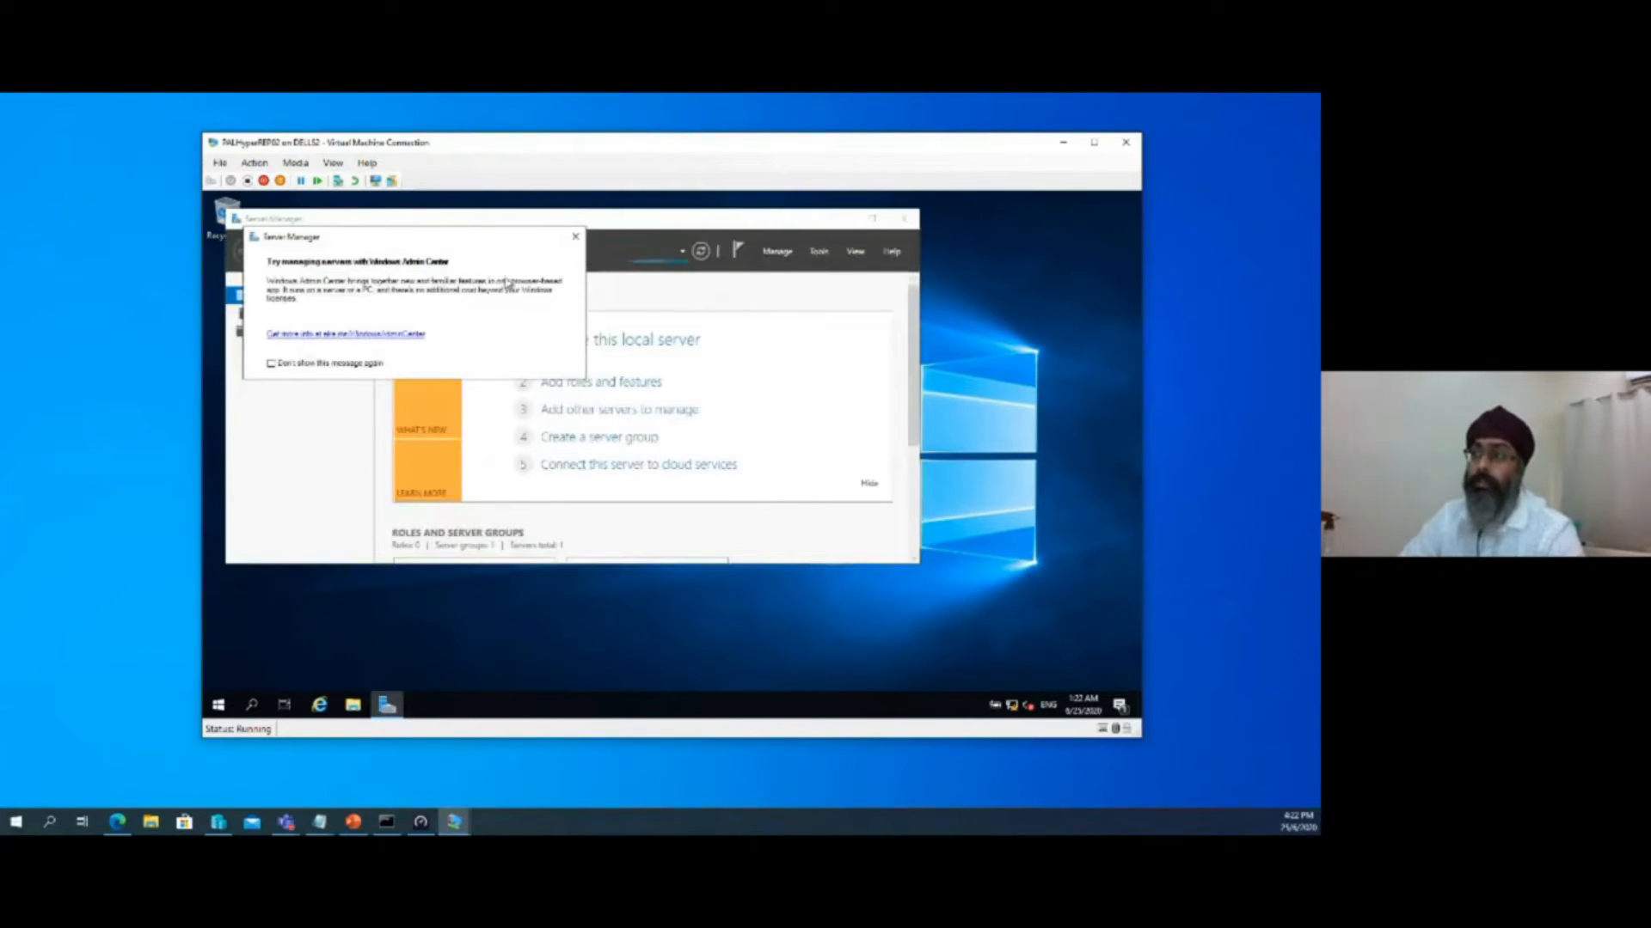
left_click(573, 238)
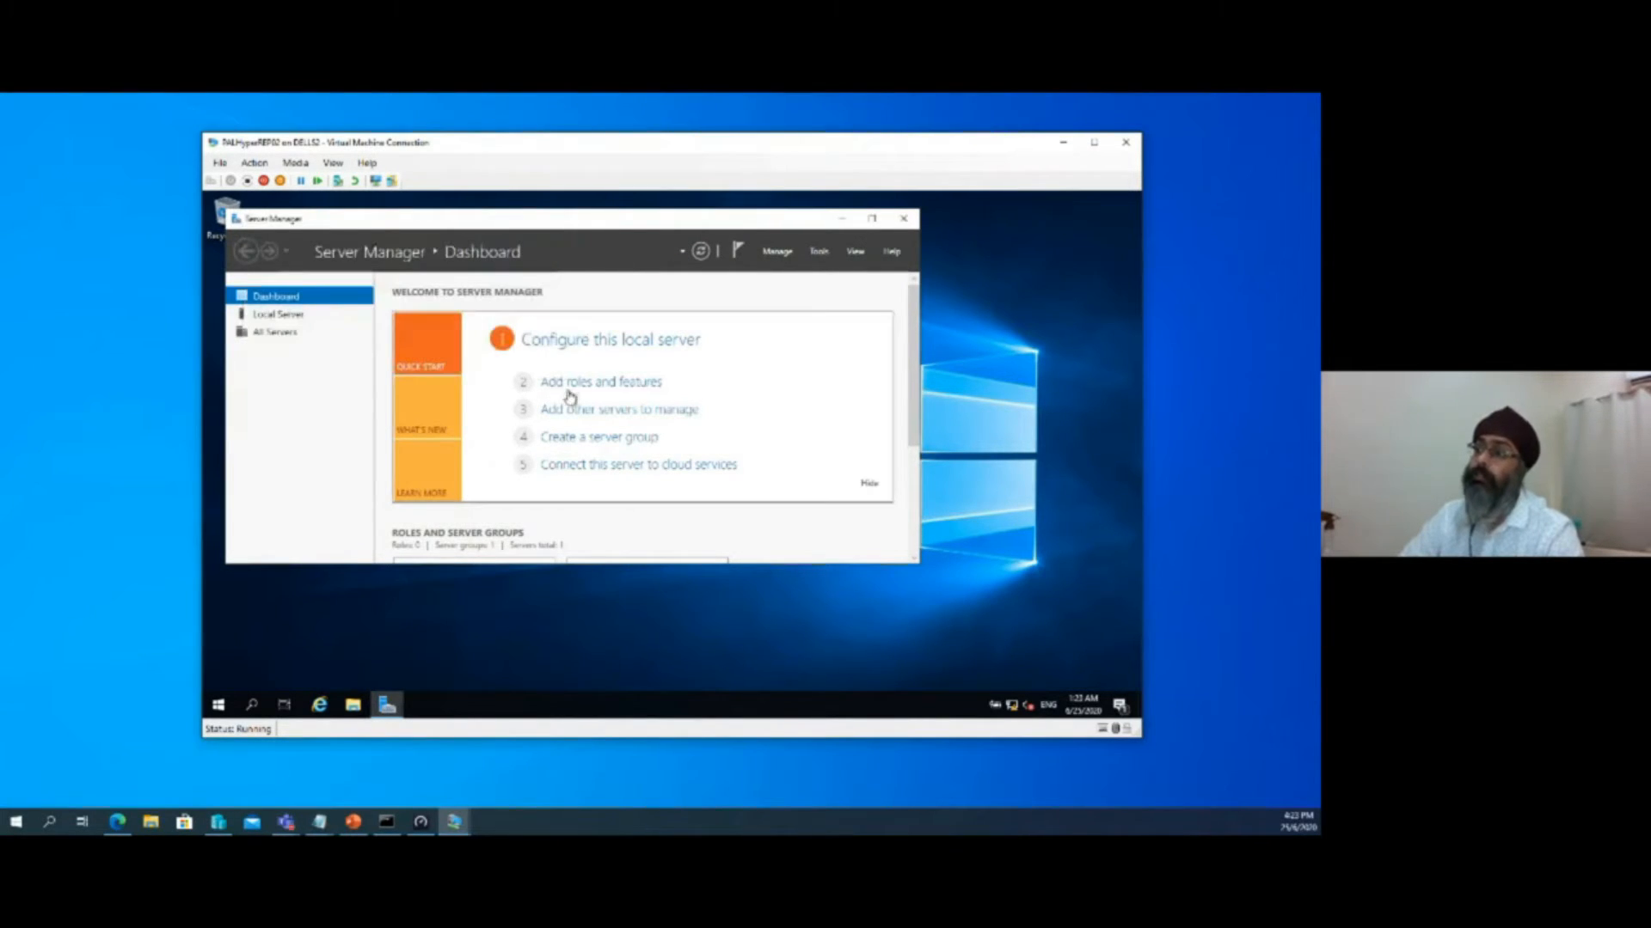
mouse_move(916, 382)
left_mouse_down()
mouse_move(917, 438)
mouse_move(917, 382)
left_mouse_up()
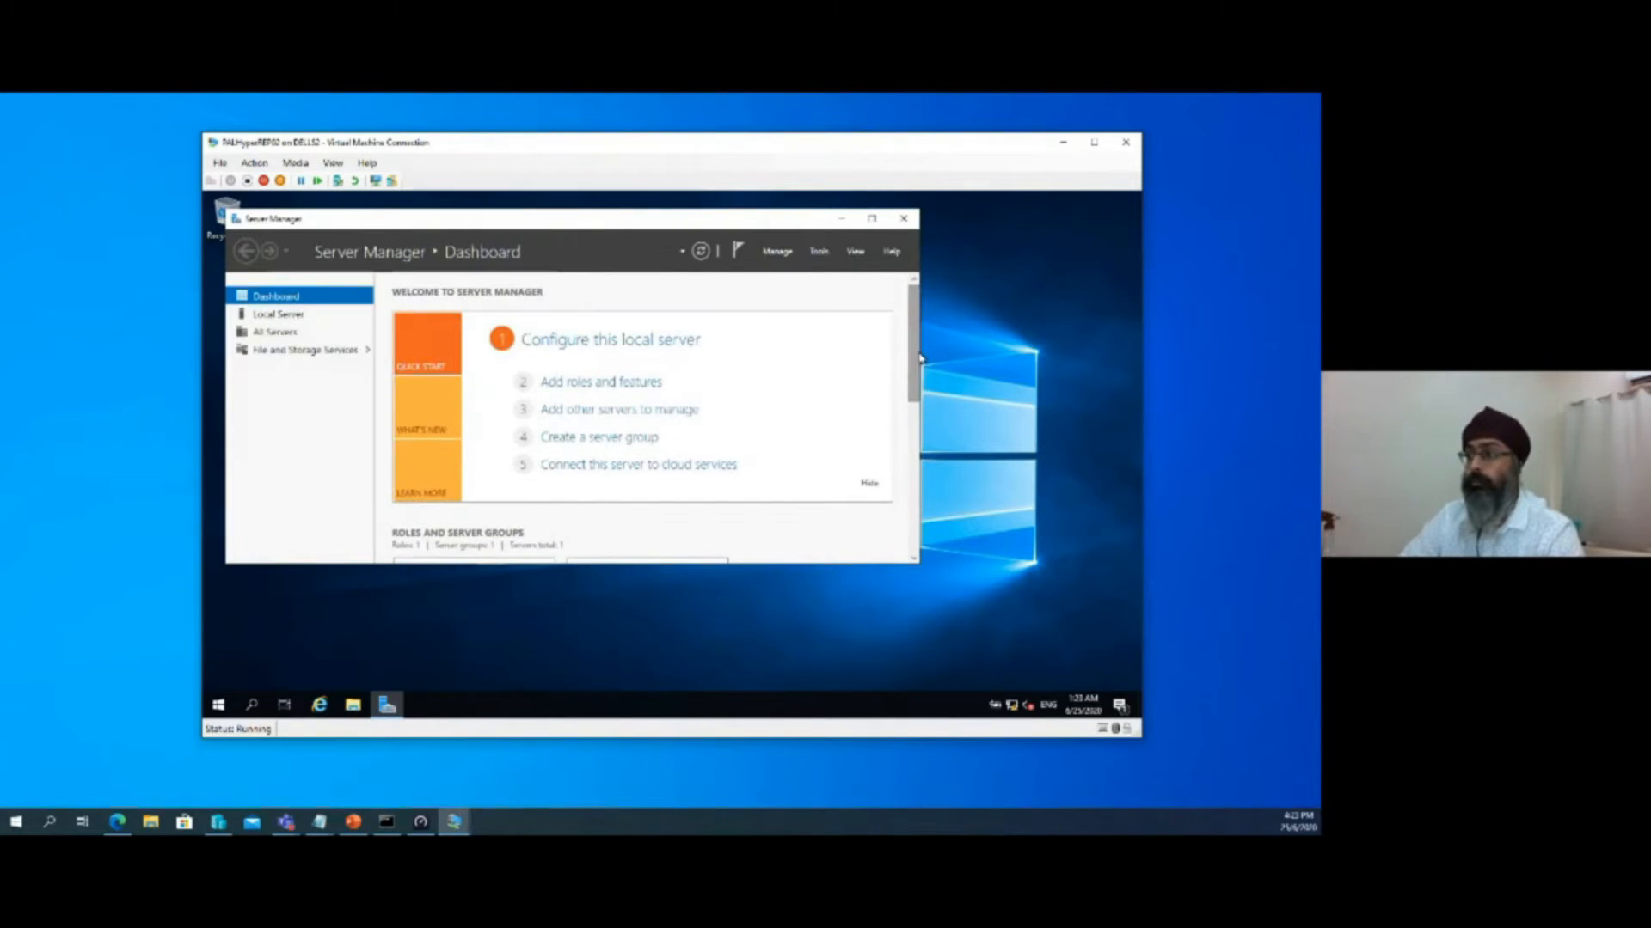
Start adding roles and features with a role-based installation on the PALHyperREP02 server, advancing to the server roles page
left_click(572, 387)
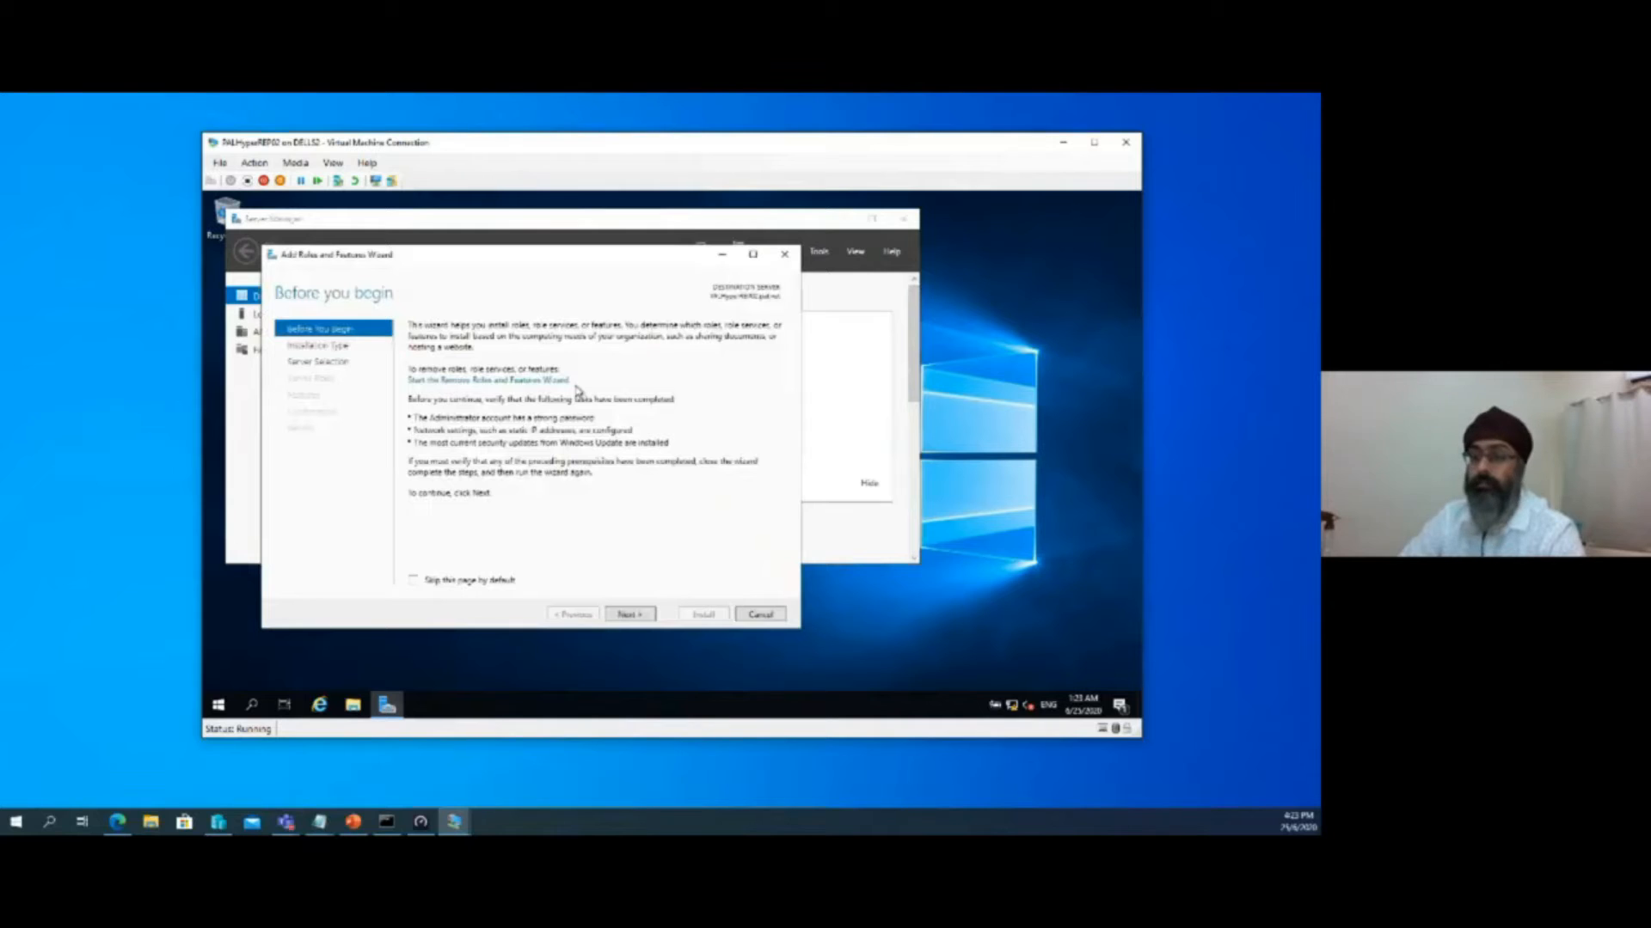
left_click(629, 616)
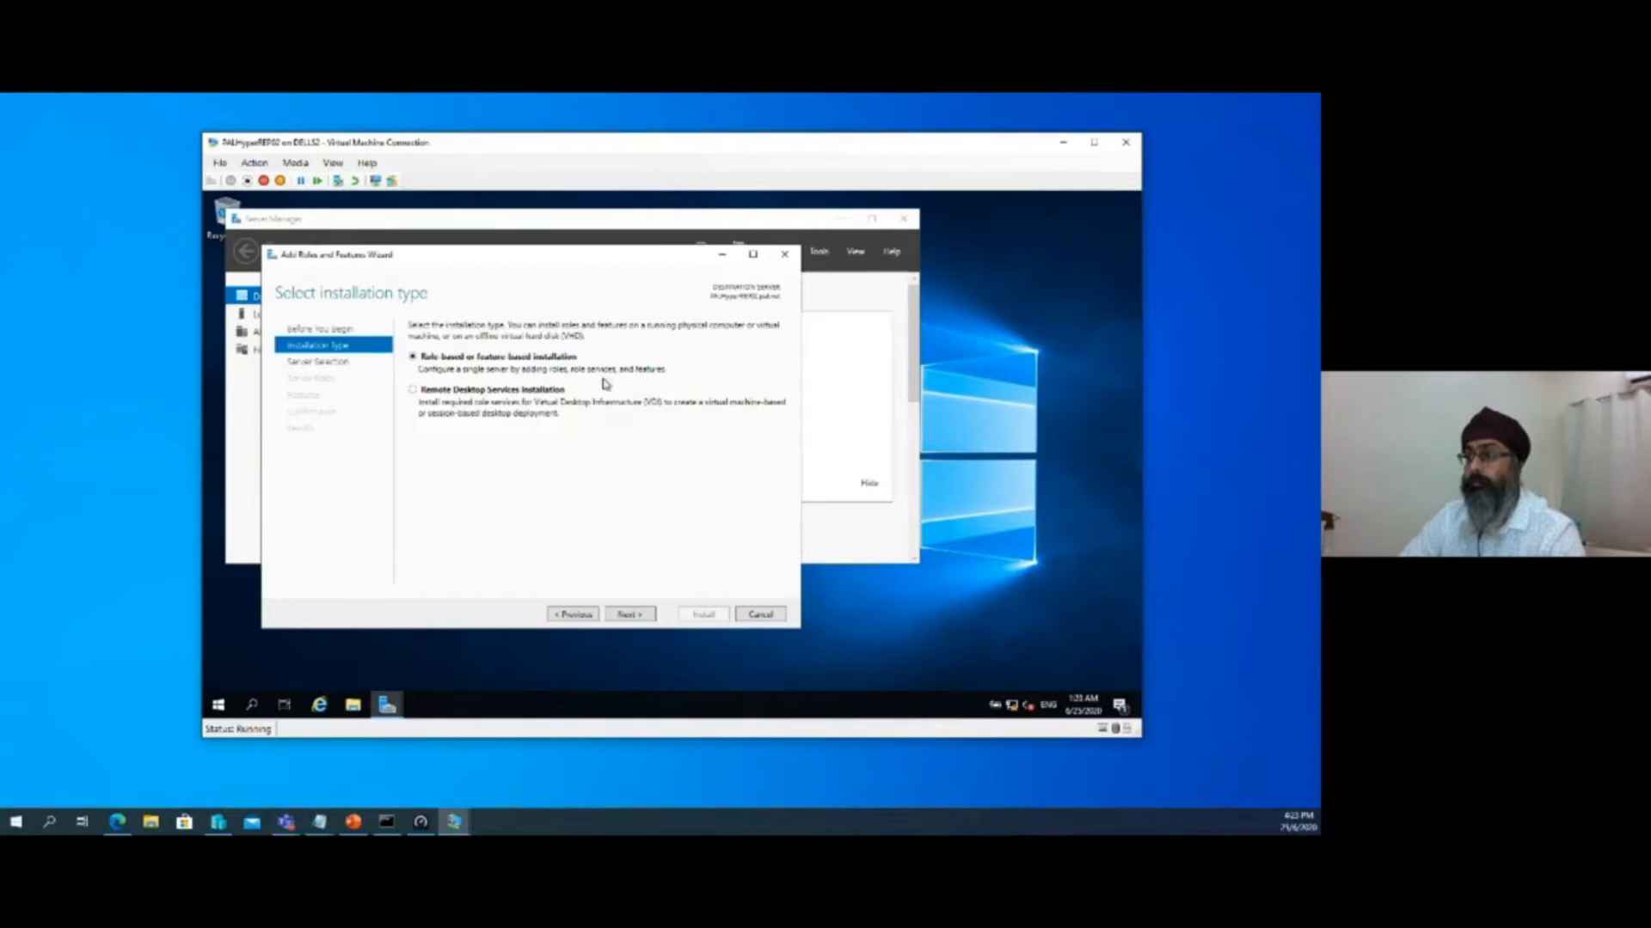
left_click(629, 615)
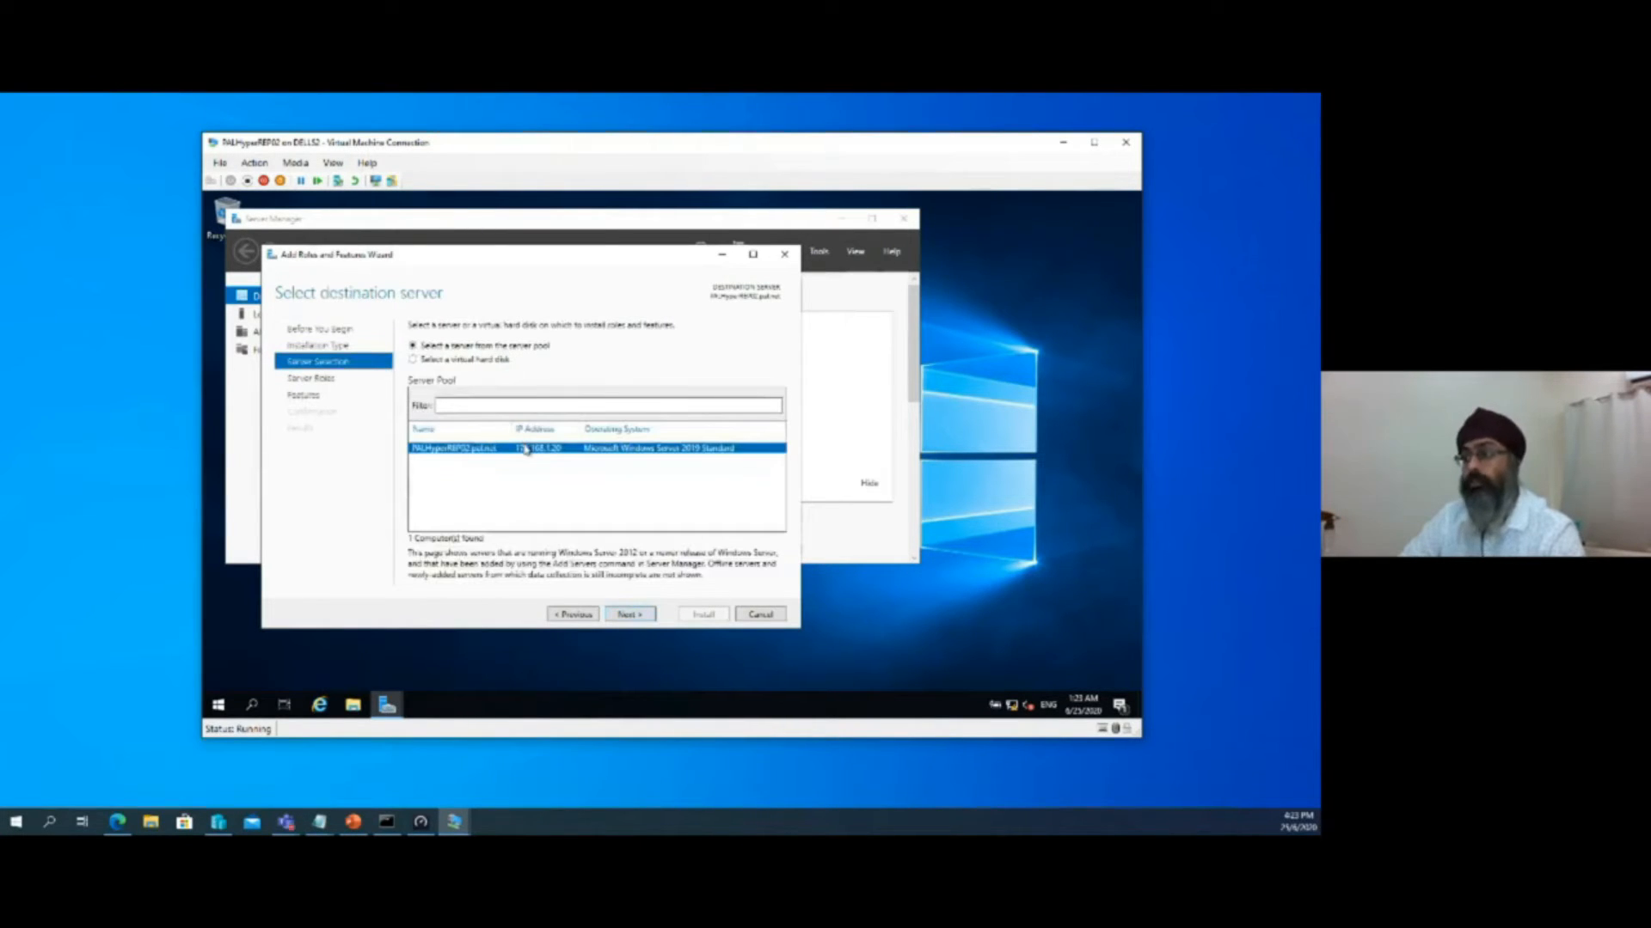
left_click(639, 617)
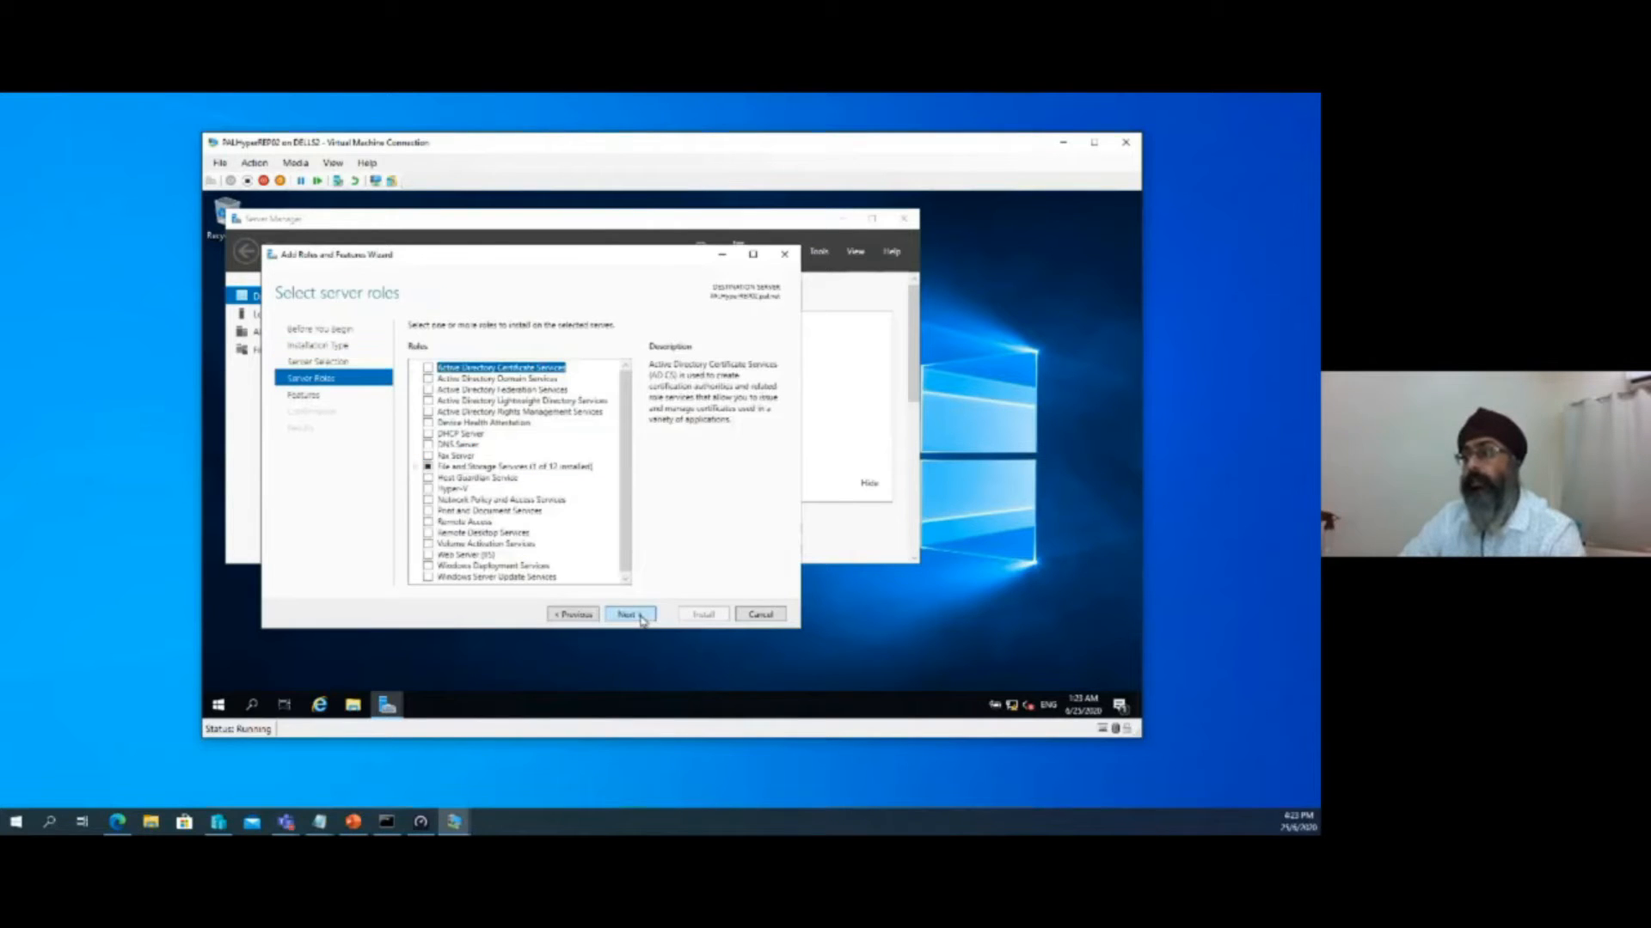
Select the Hyper-V server role and add its required features, including the management tools
scroll(625, 453, "down", 1)
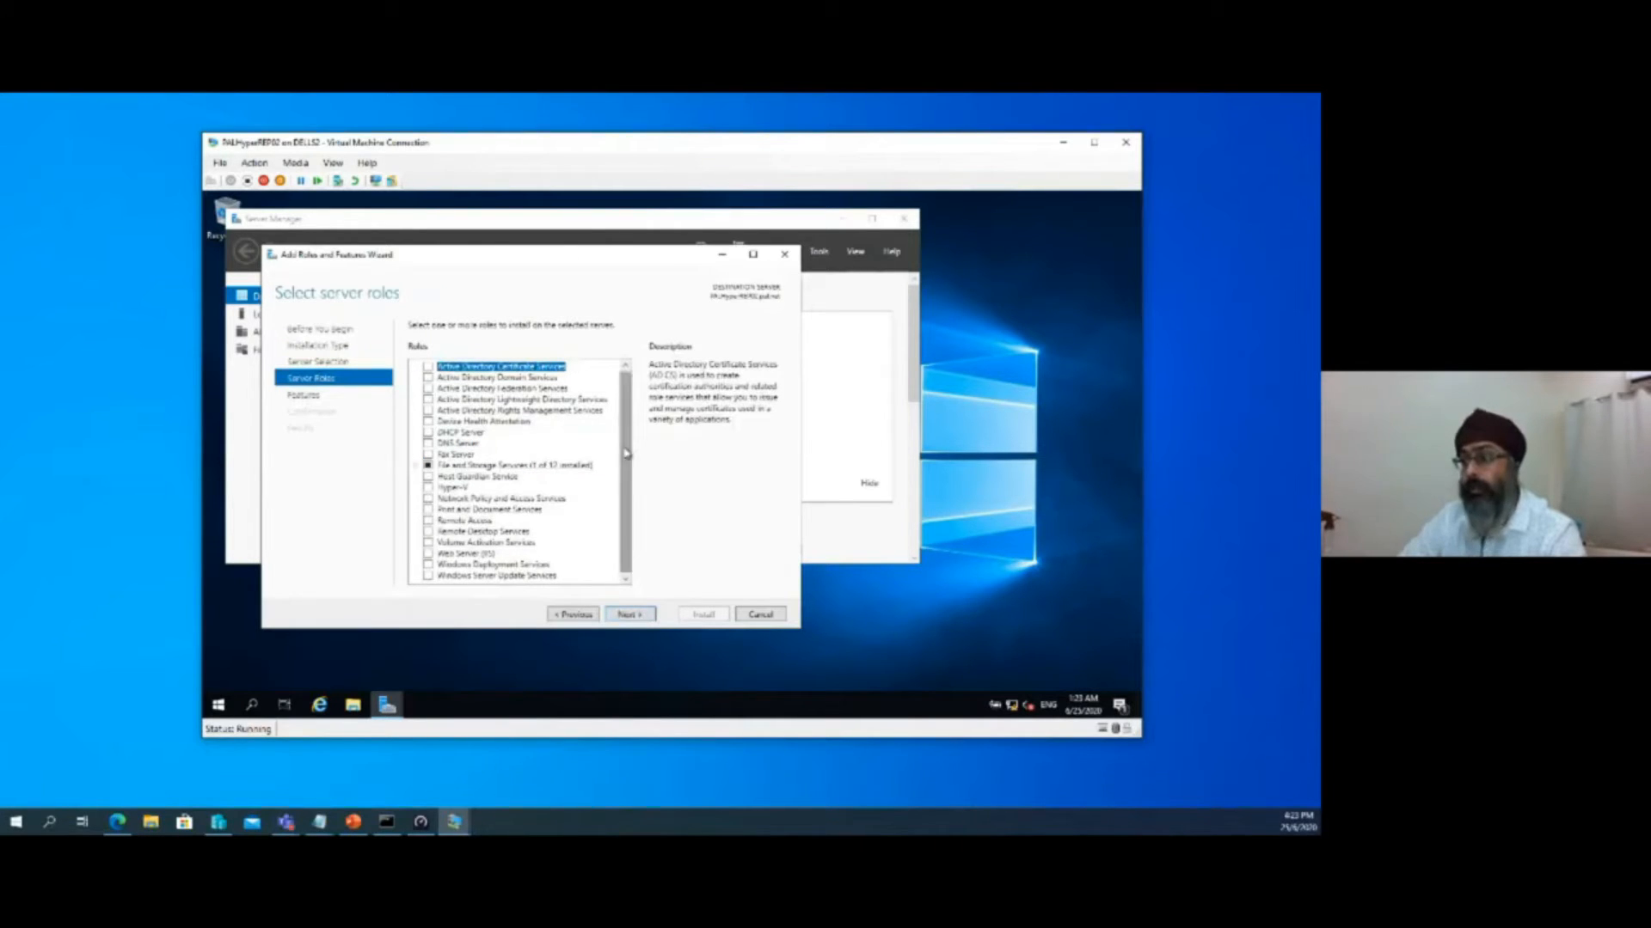
scroll(633, 469, "up", 1)
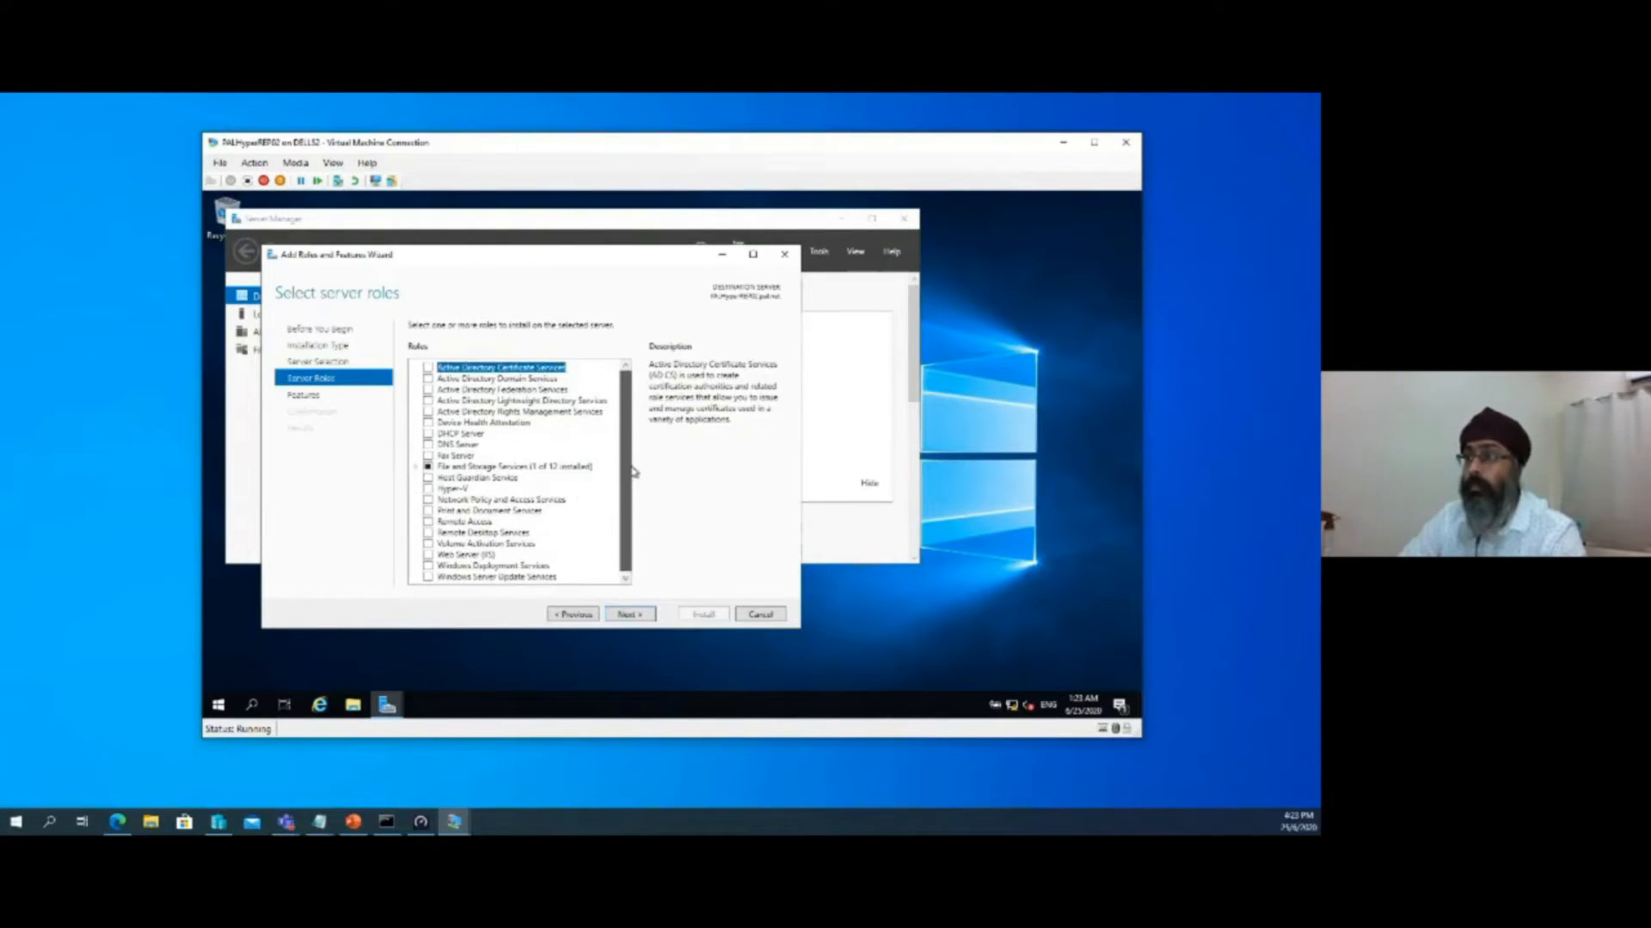
left_click(427, 490)
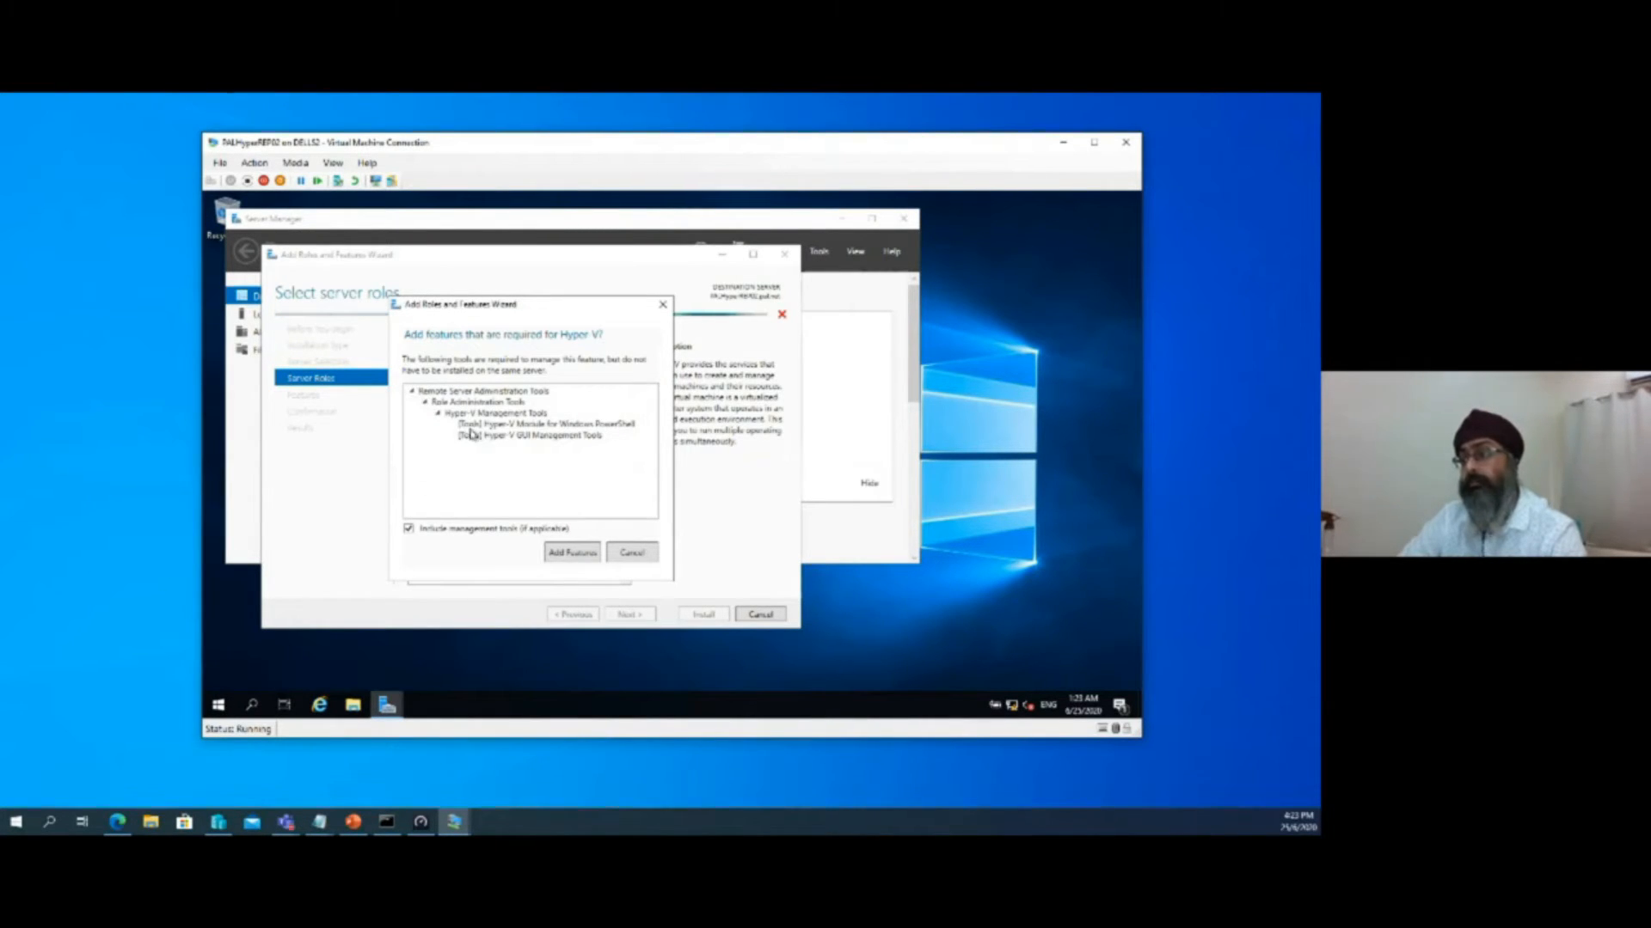
left_click(571, 554)
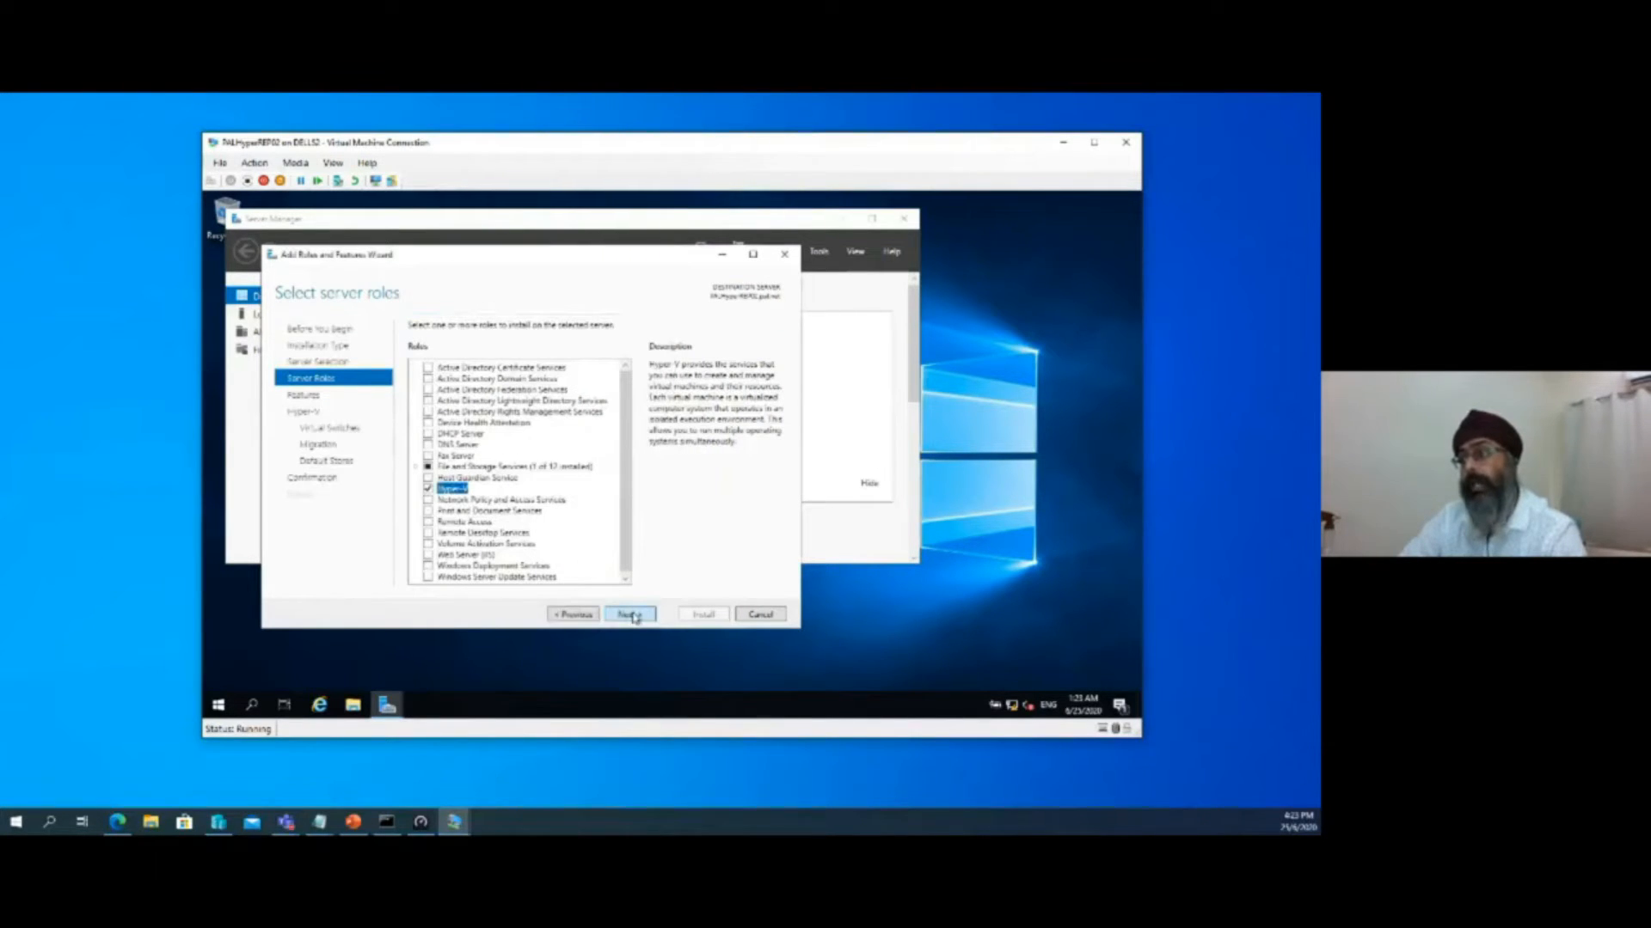
Accept the default features, virtual switch, migration and default store settings, and start the Hyper-V installation
left_click(629, 615)
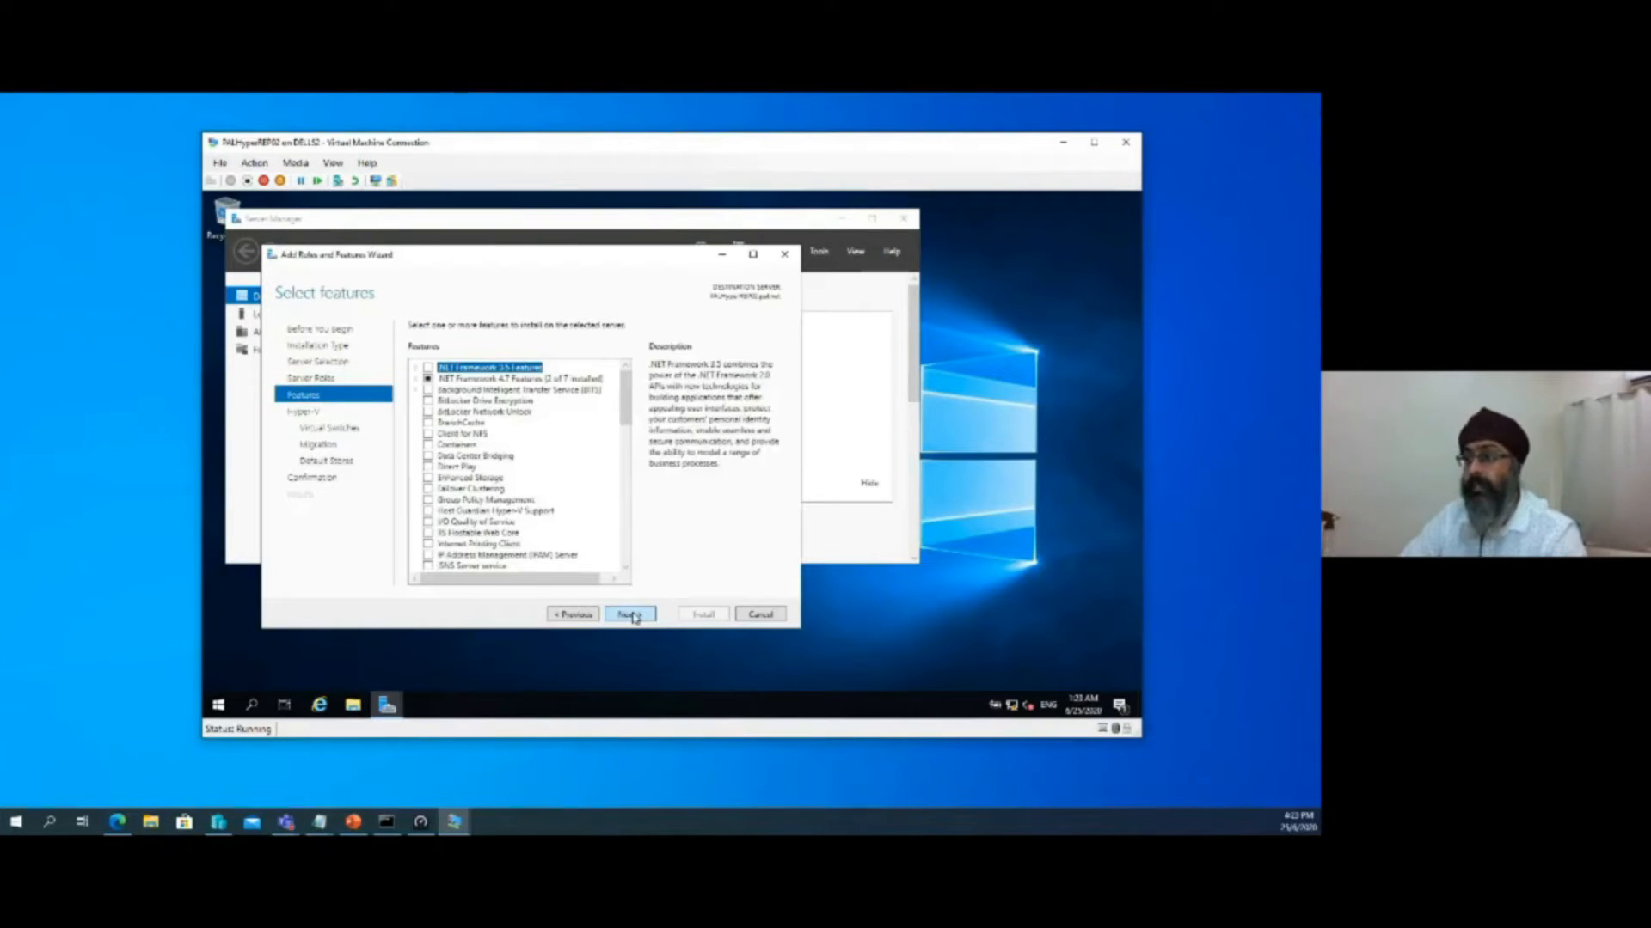
left_click(629, 614)
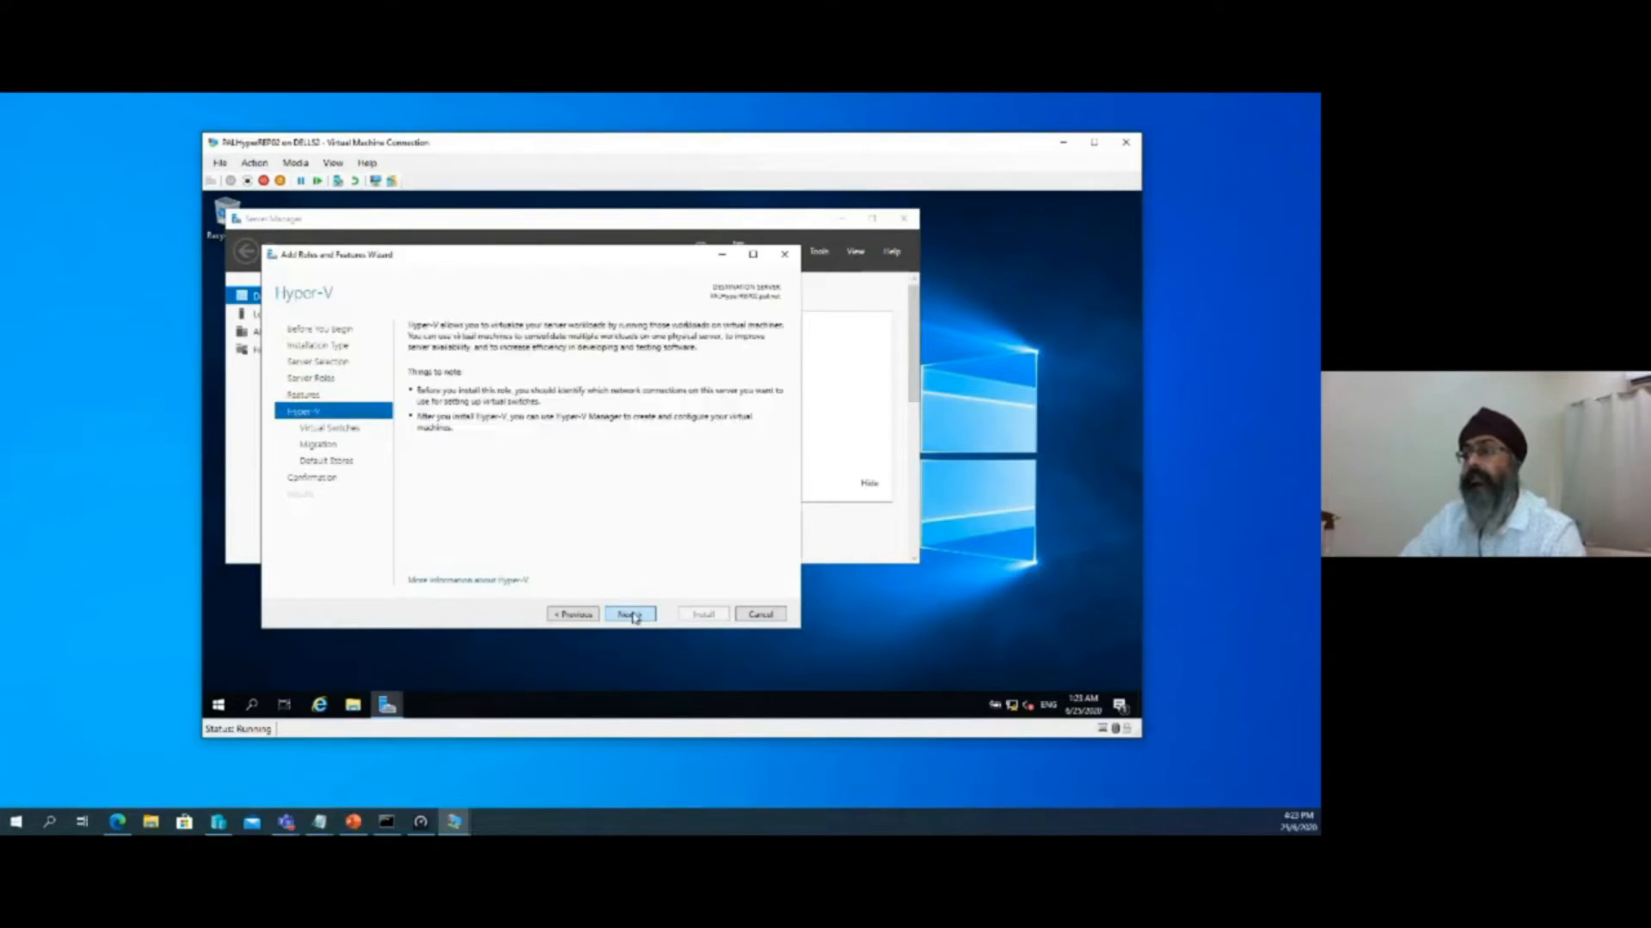
left_click(630, 615)
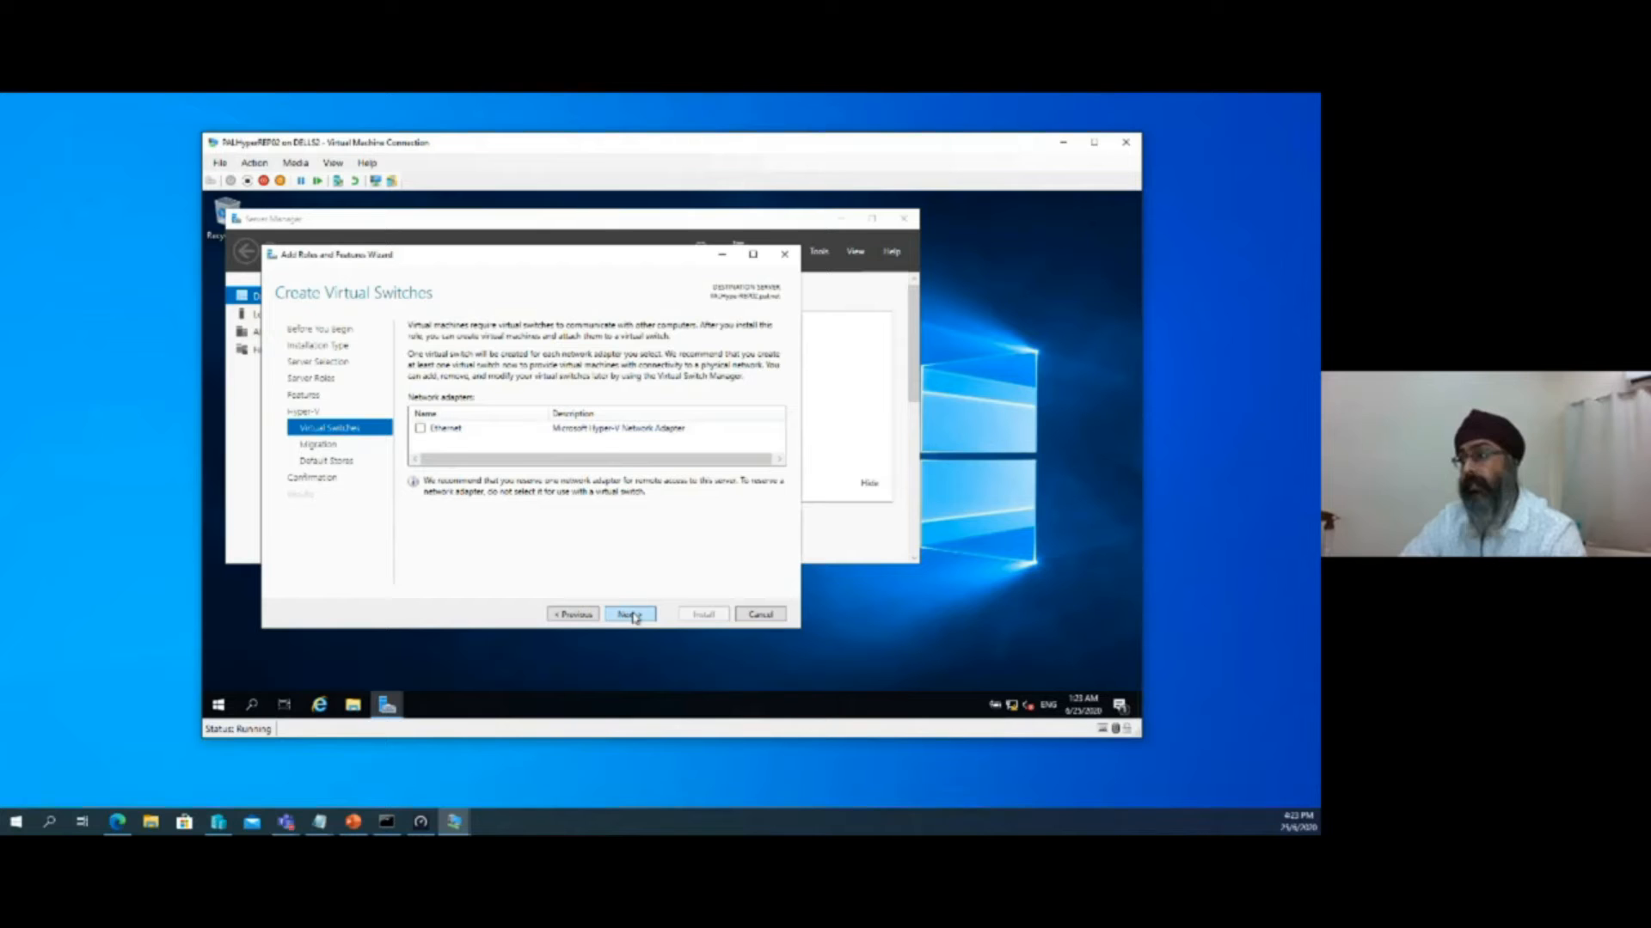
left_click(630, 614)
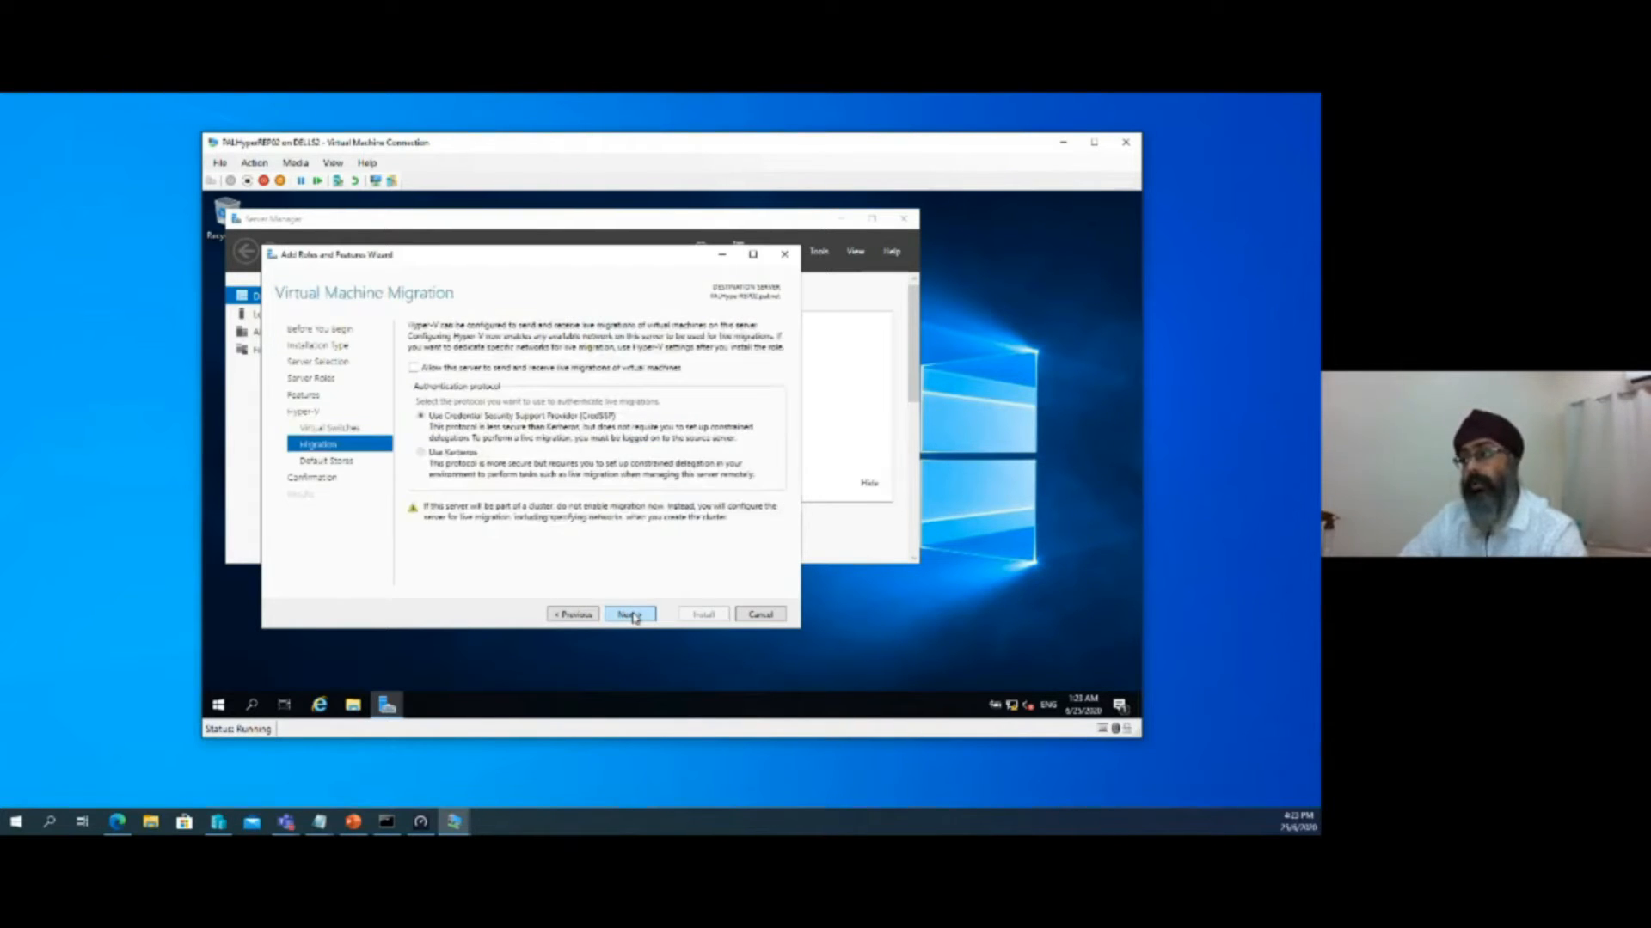
left_click(629, 615)
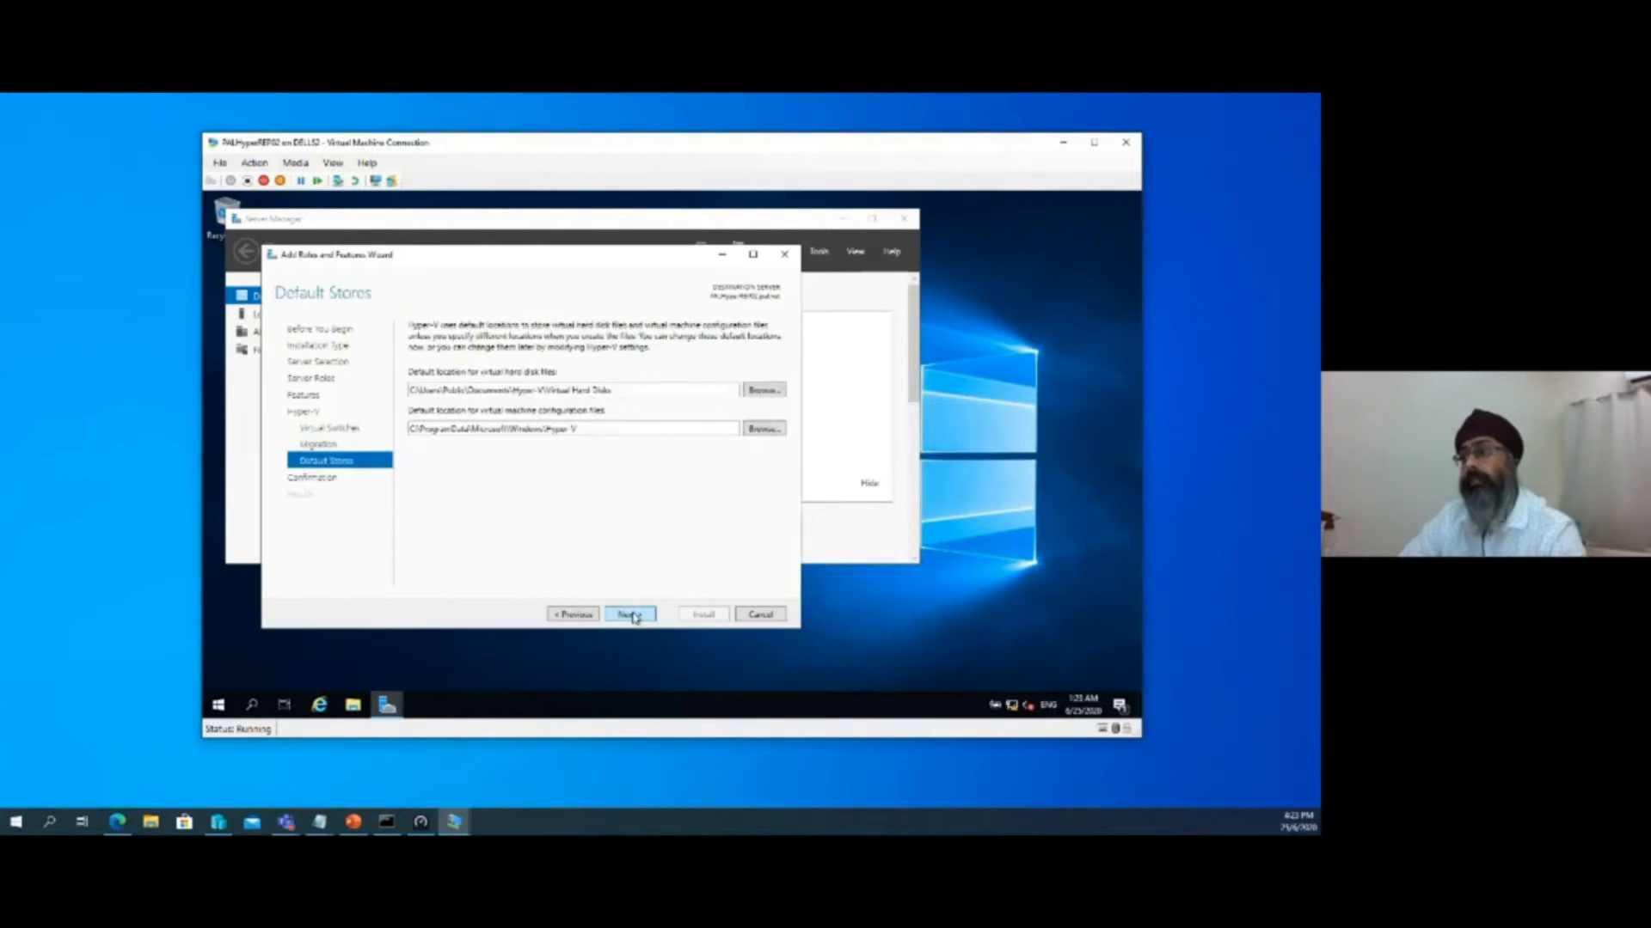
left_click(630, 614)
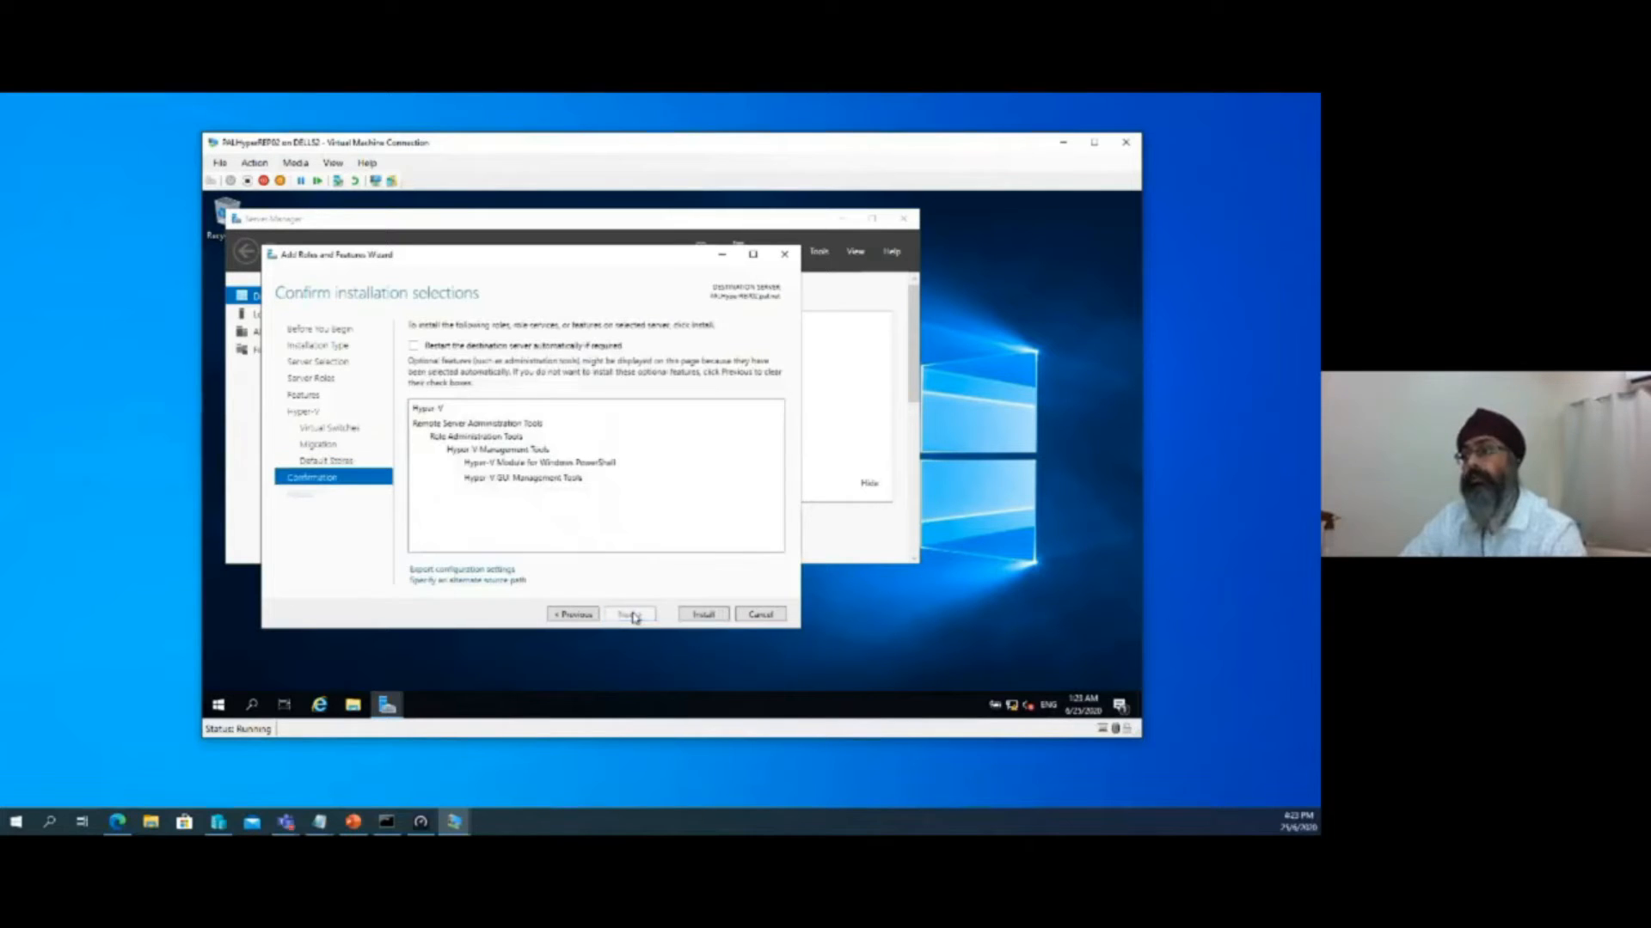
left_click(703, 616)
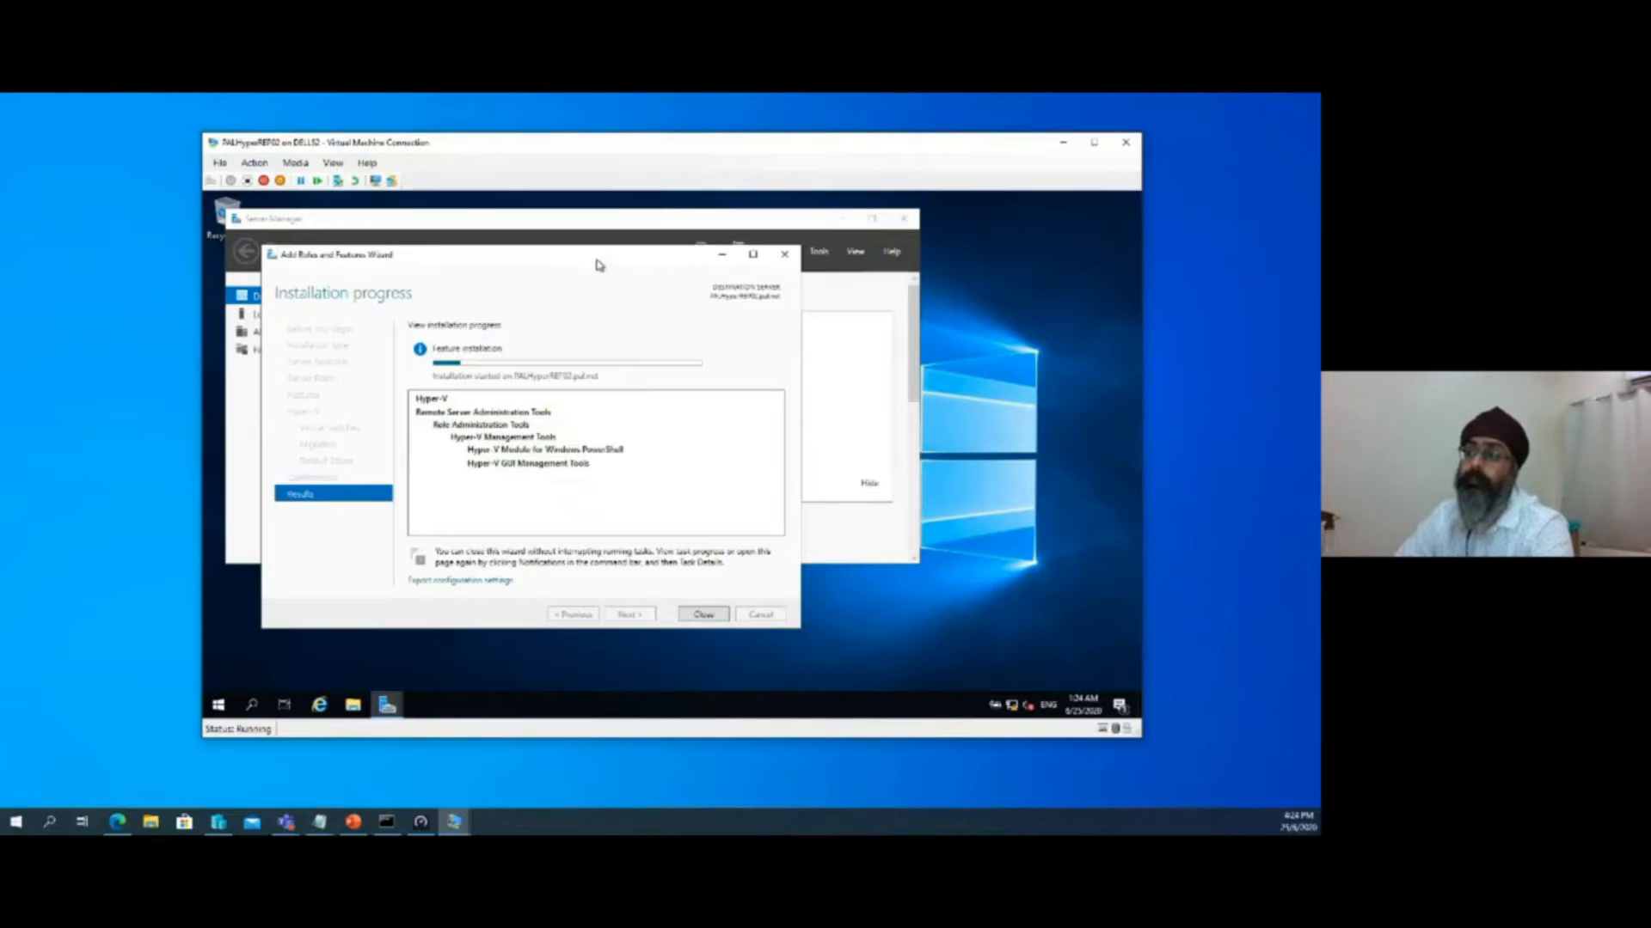
left_click_drag(602, 258, 728, 269)
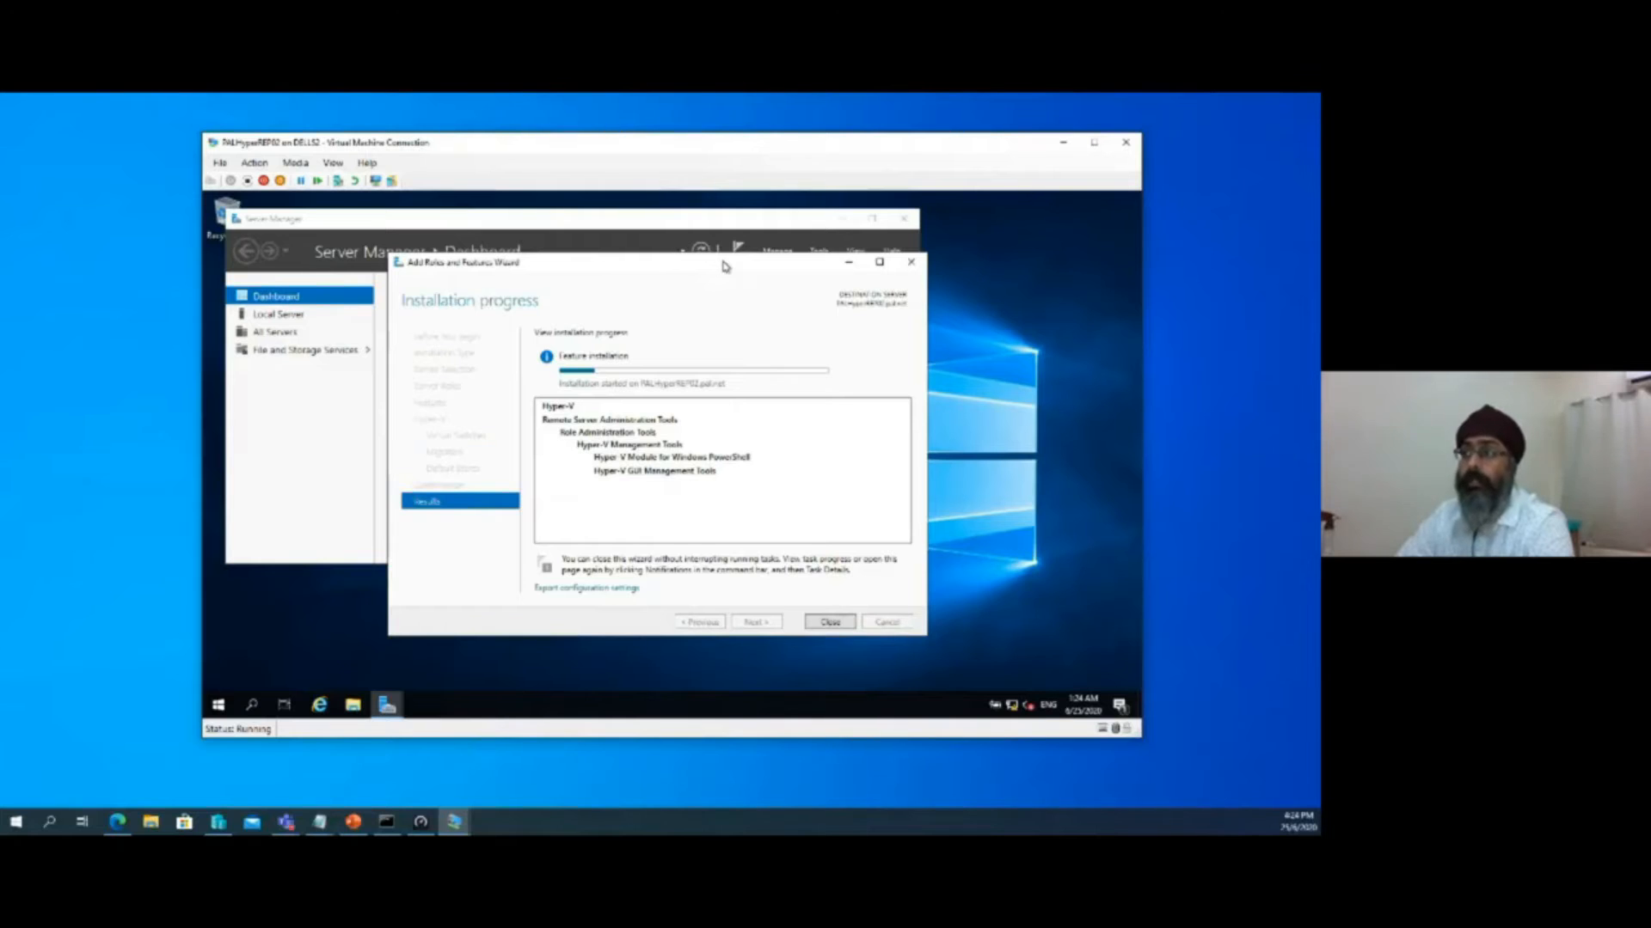
left_click_drag(724, 266, 806, 275)
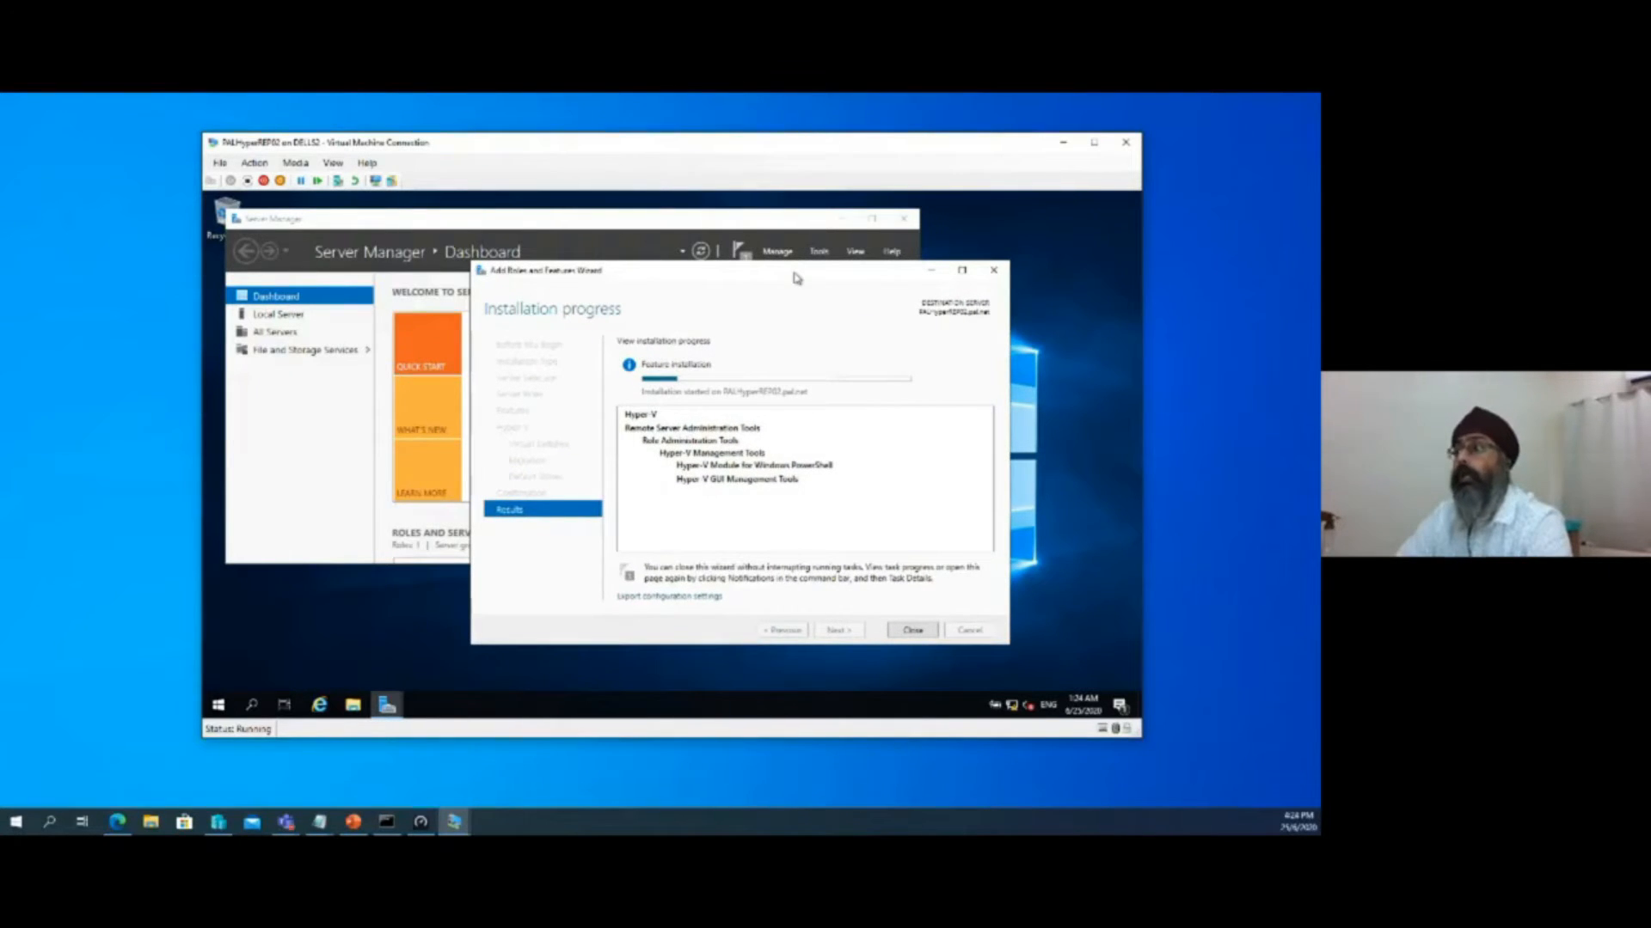
left_click_drag(797, 278, 777, 339)
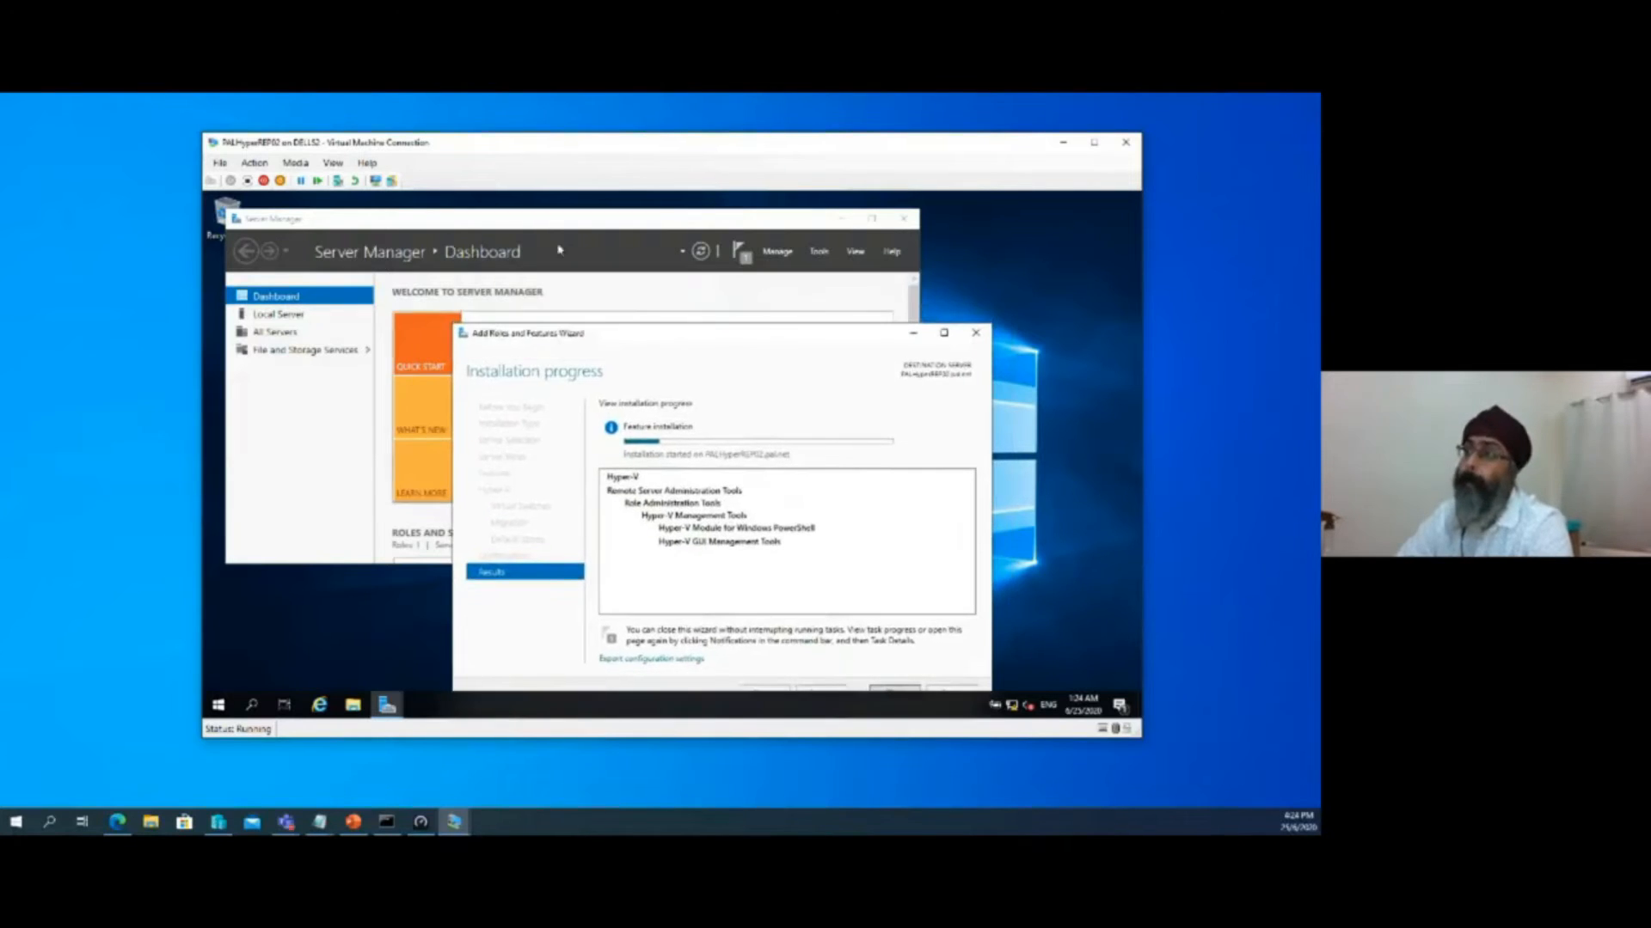
left_click(550, 227)
left_click_drag(551, 227, 661, 212)
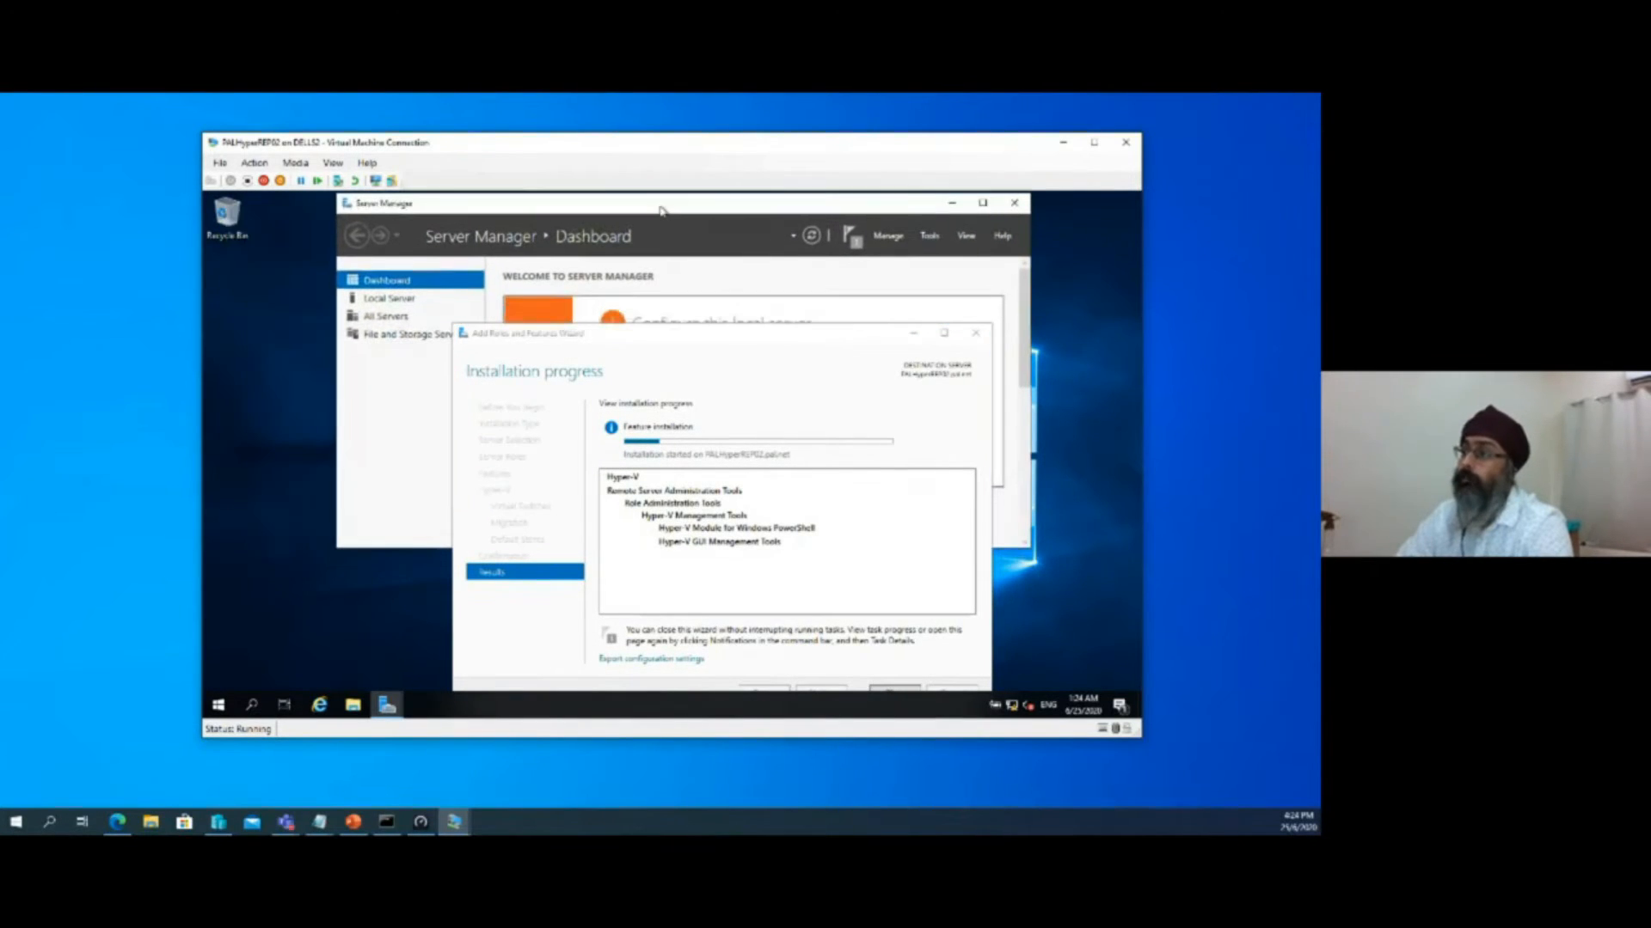
left_click_drag(732, 337, 700, 325)
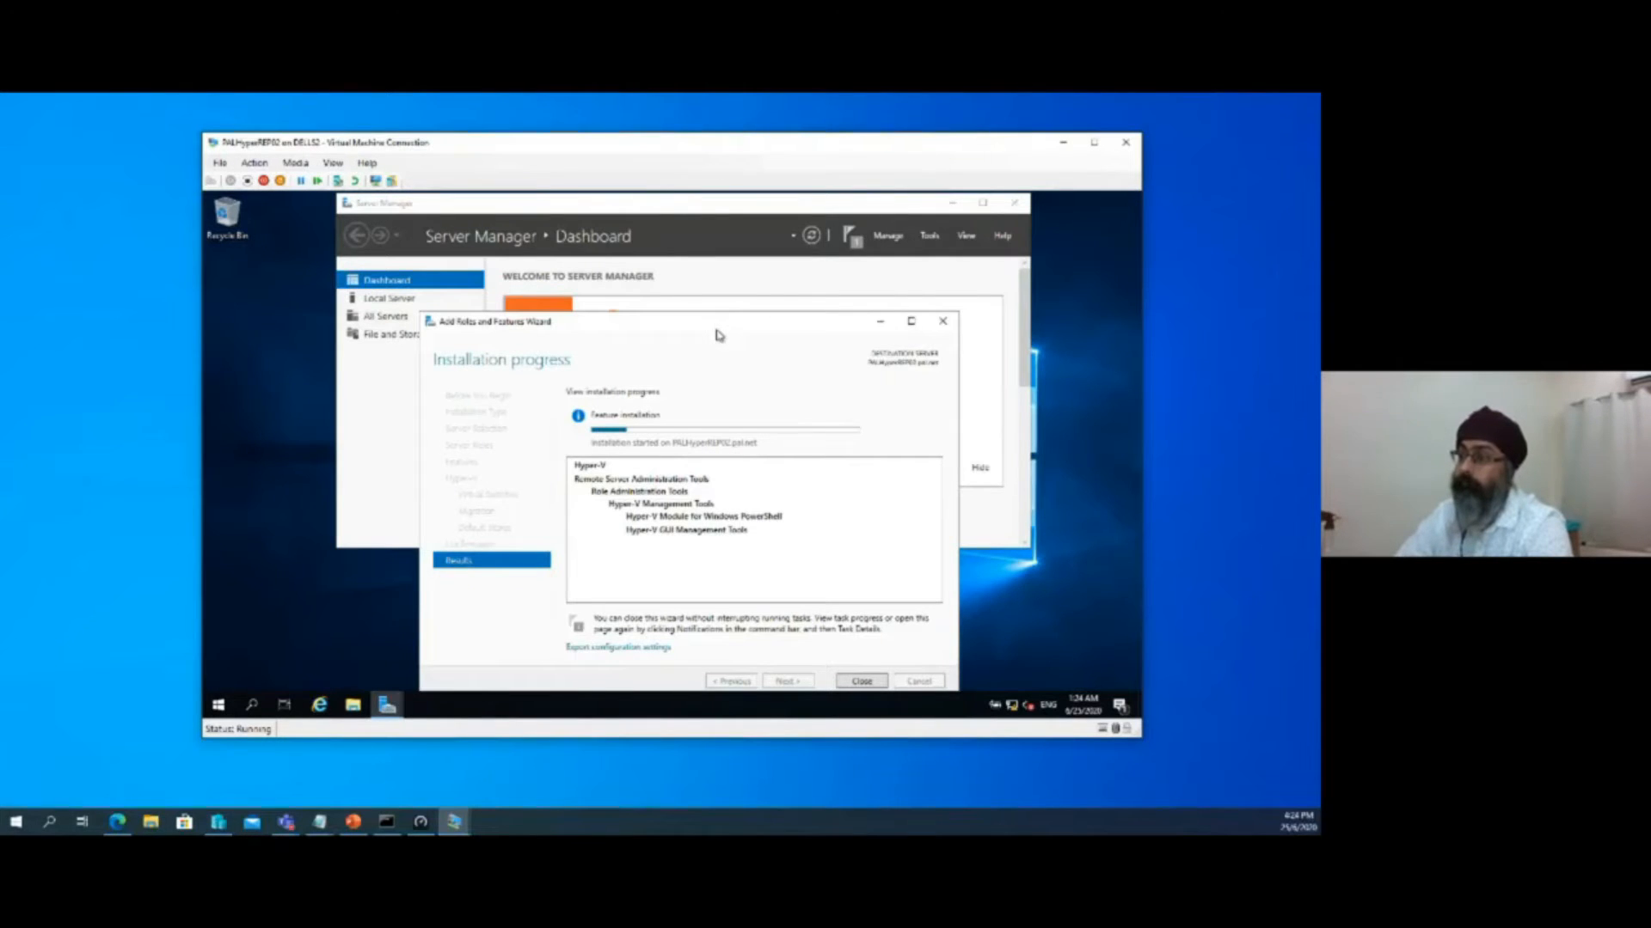
left_click_drag(708, 326, 730, 293)
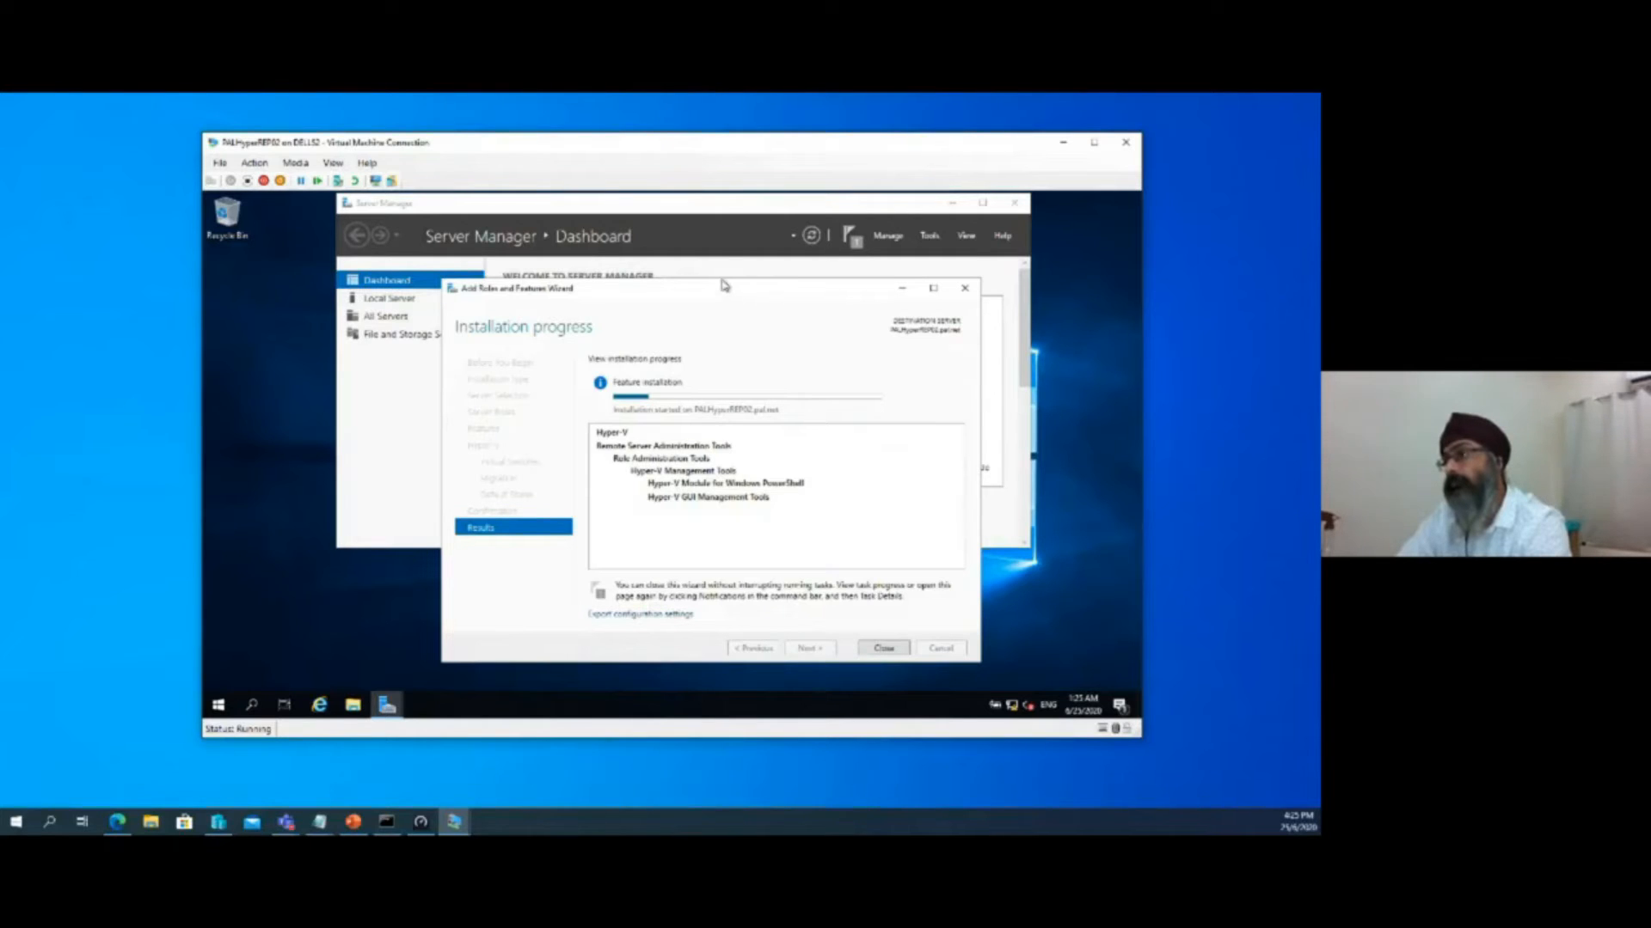
left_click_drag(746, 148, 711, 155)
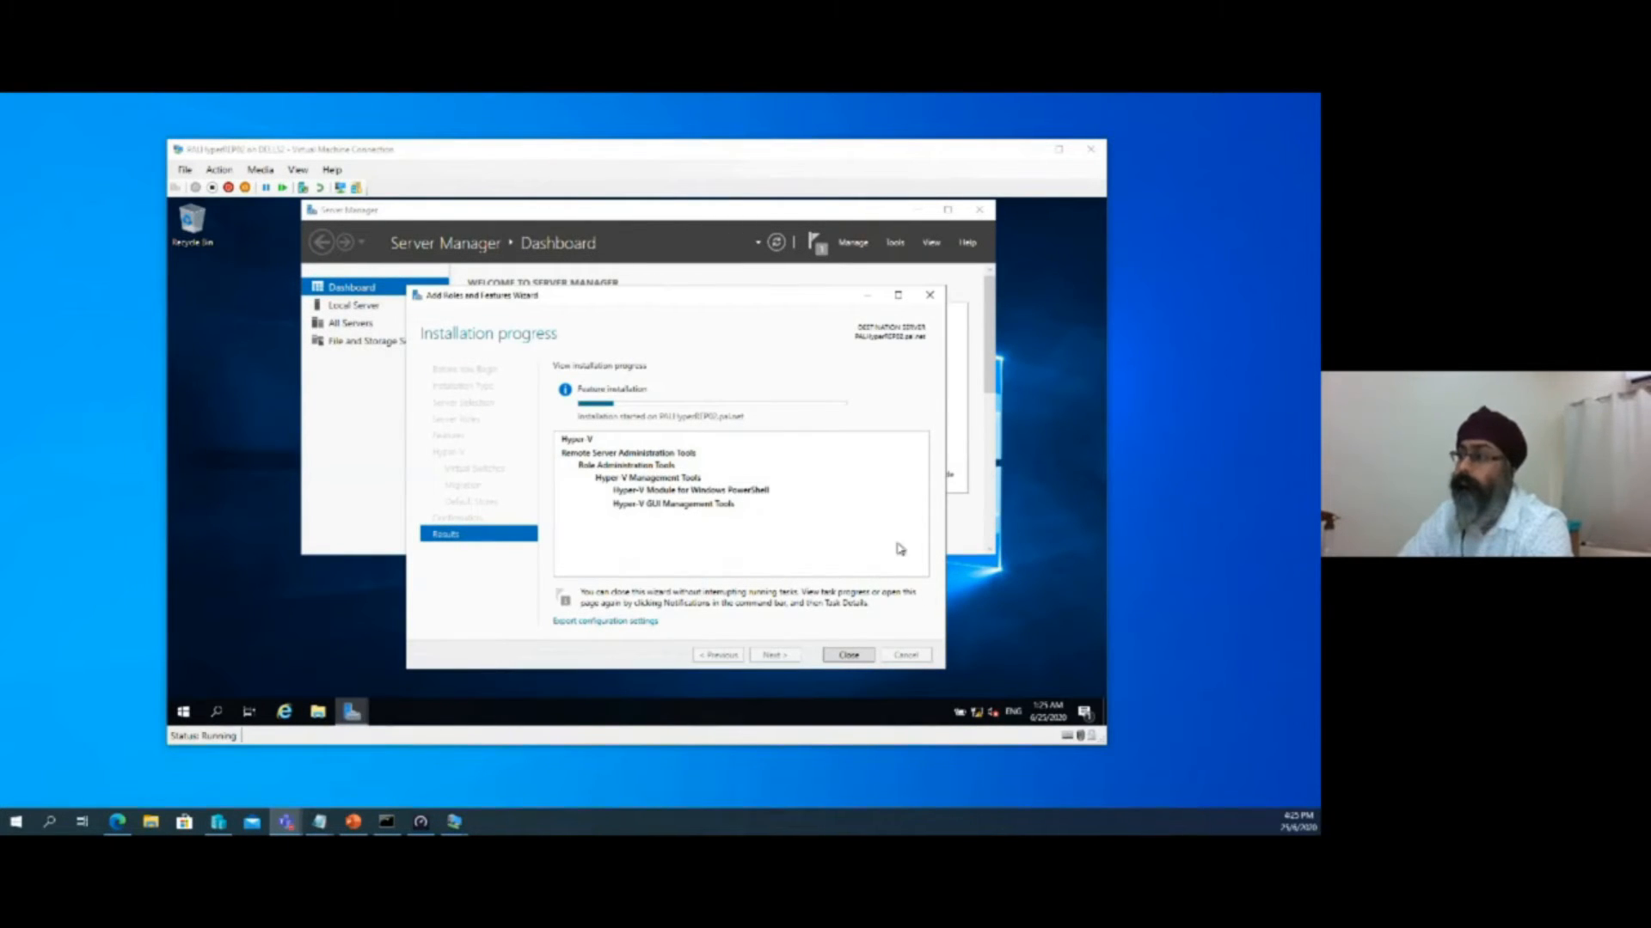
left_click(746, 305)
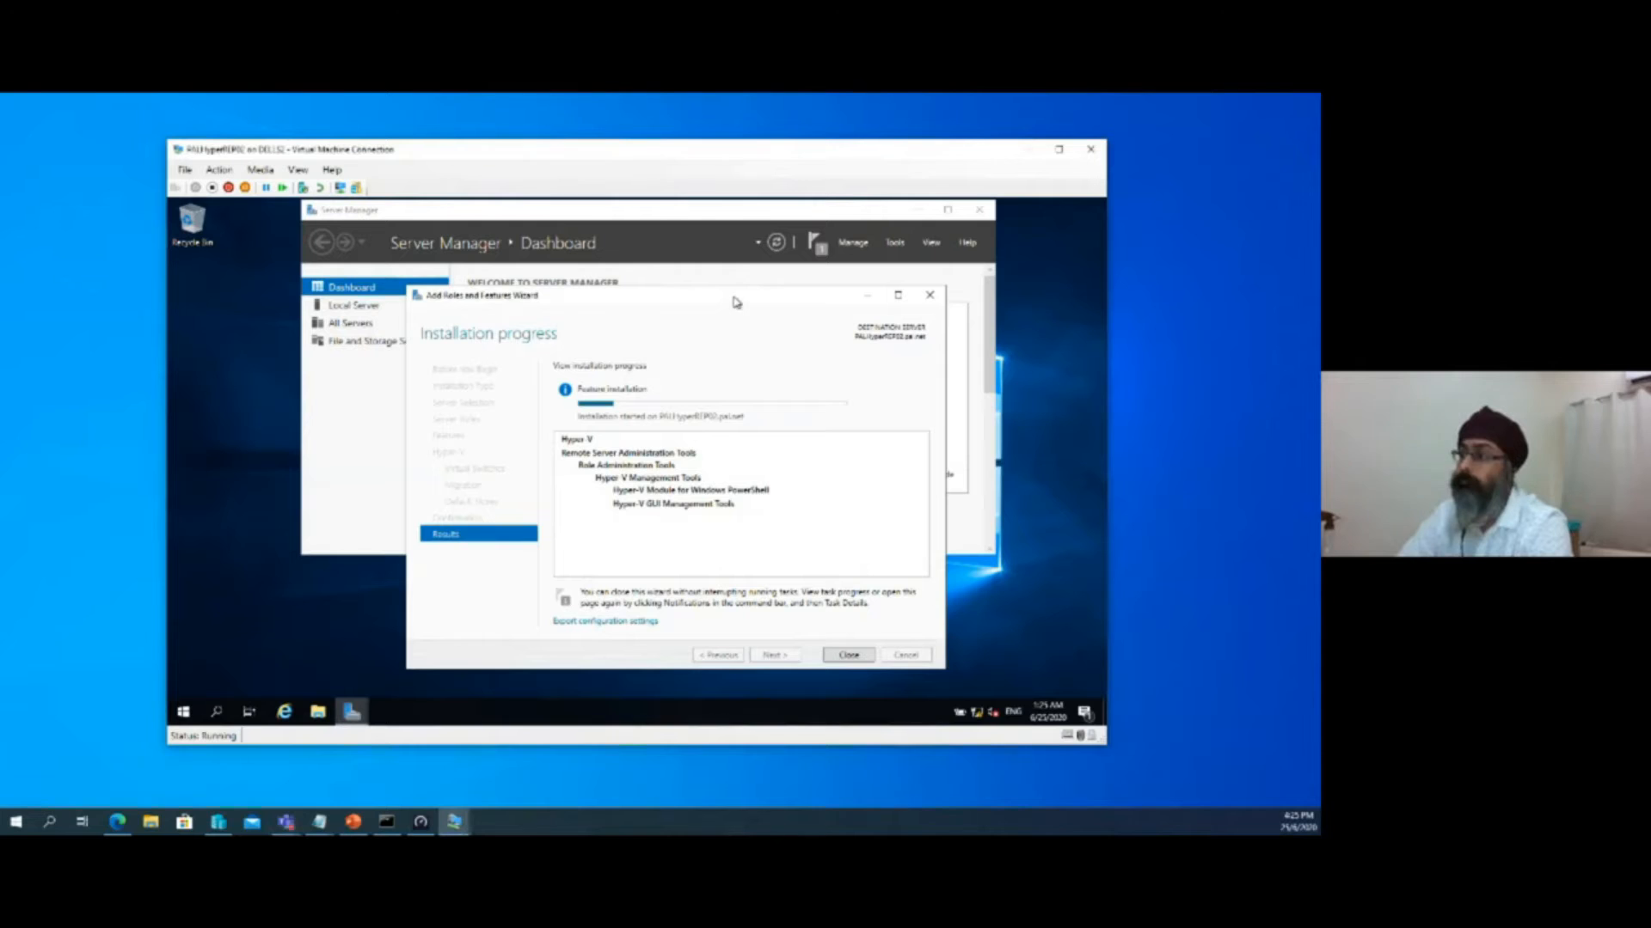
left_click_drag(736, 302, 724, 292)
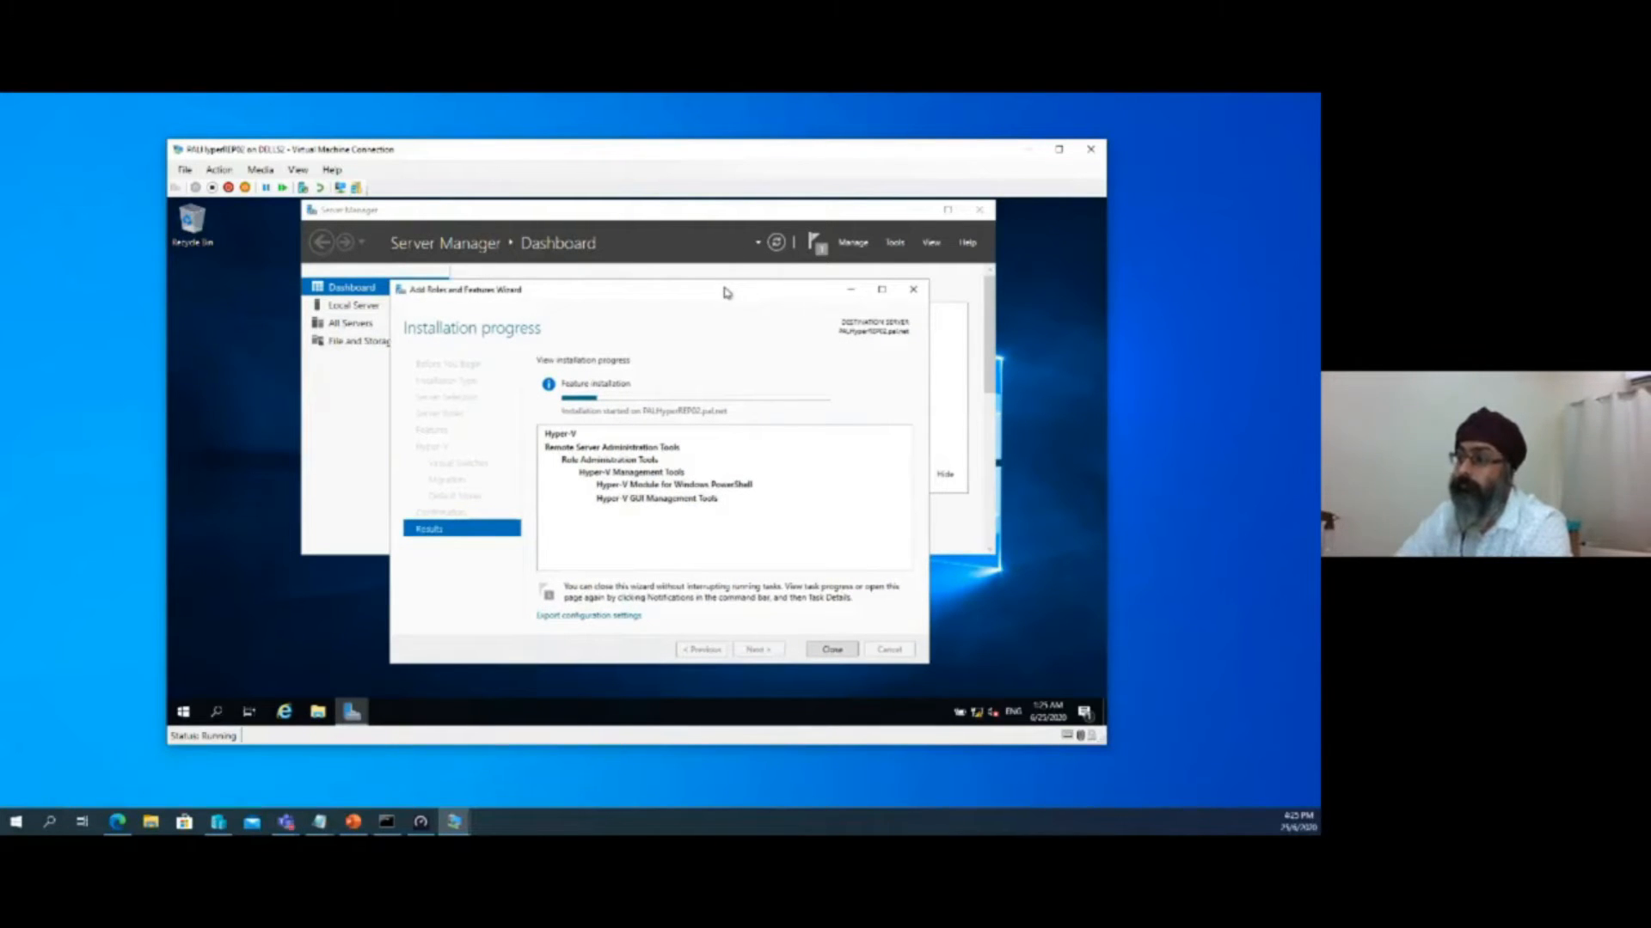
mouse_move(727, 292)
left_mouse_down()
mouse_move(706, 286)
mouse_move(740, 313)
mouse_move(811, 505)
mouse_move(733, 275)
left_mouse_up()
left_click_drag(758, 158, 884, 165)
Switch to the PALHyperREP01 connection, bring up the FINANCE_SVR01 window for a look, and minimize it
mouse_move(442, 825)
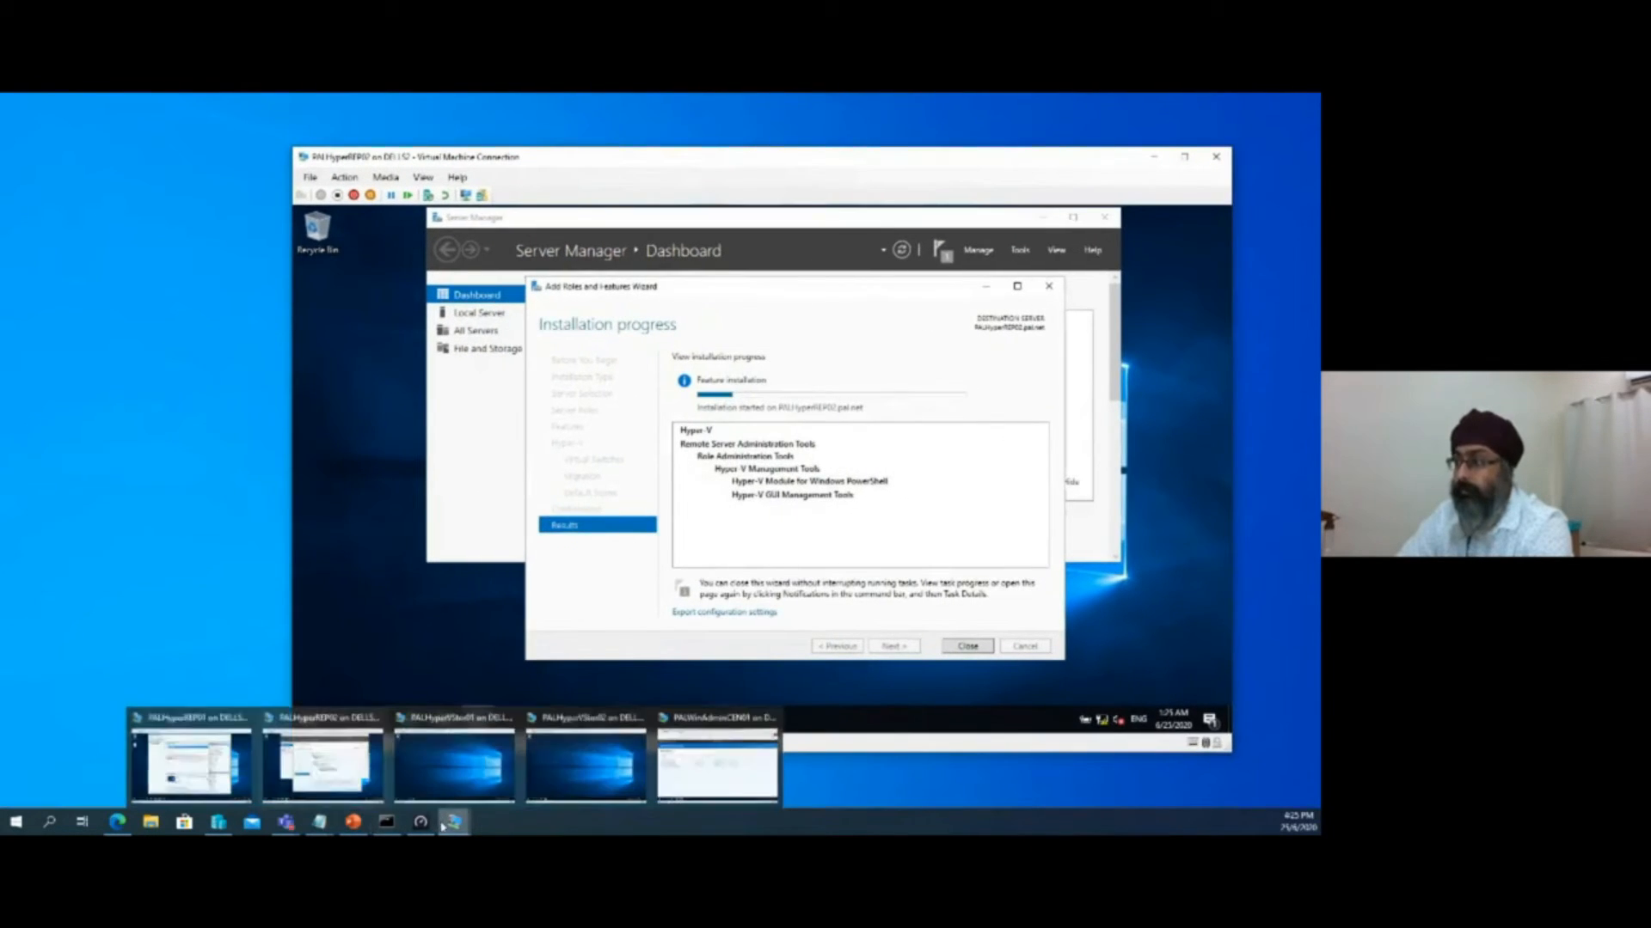
left_click(191, 761)
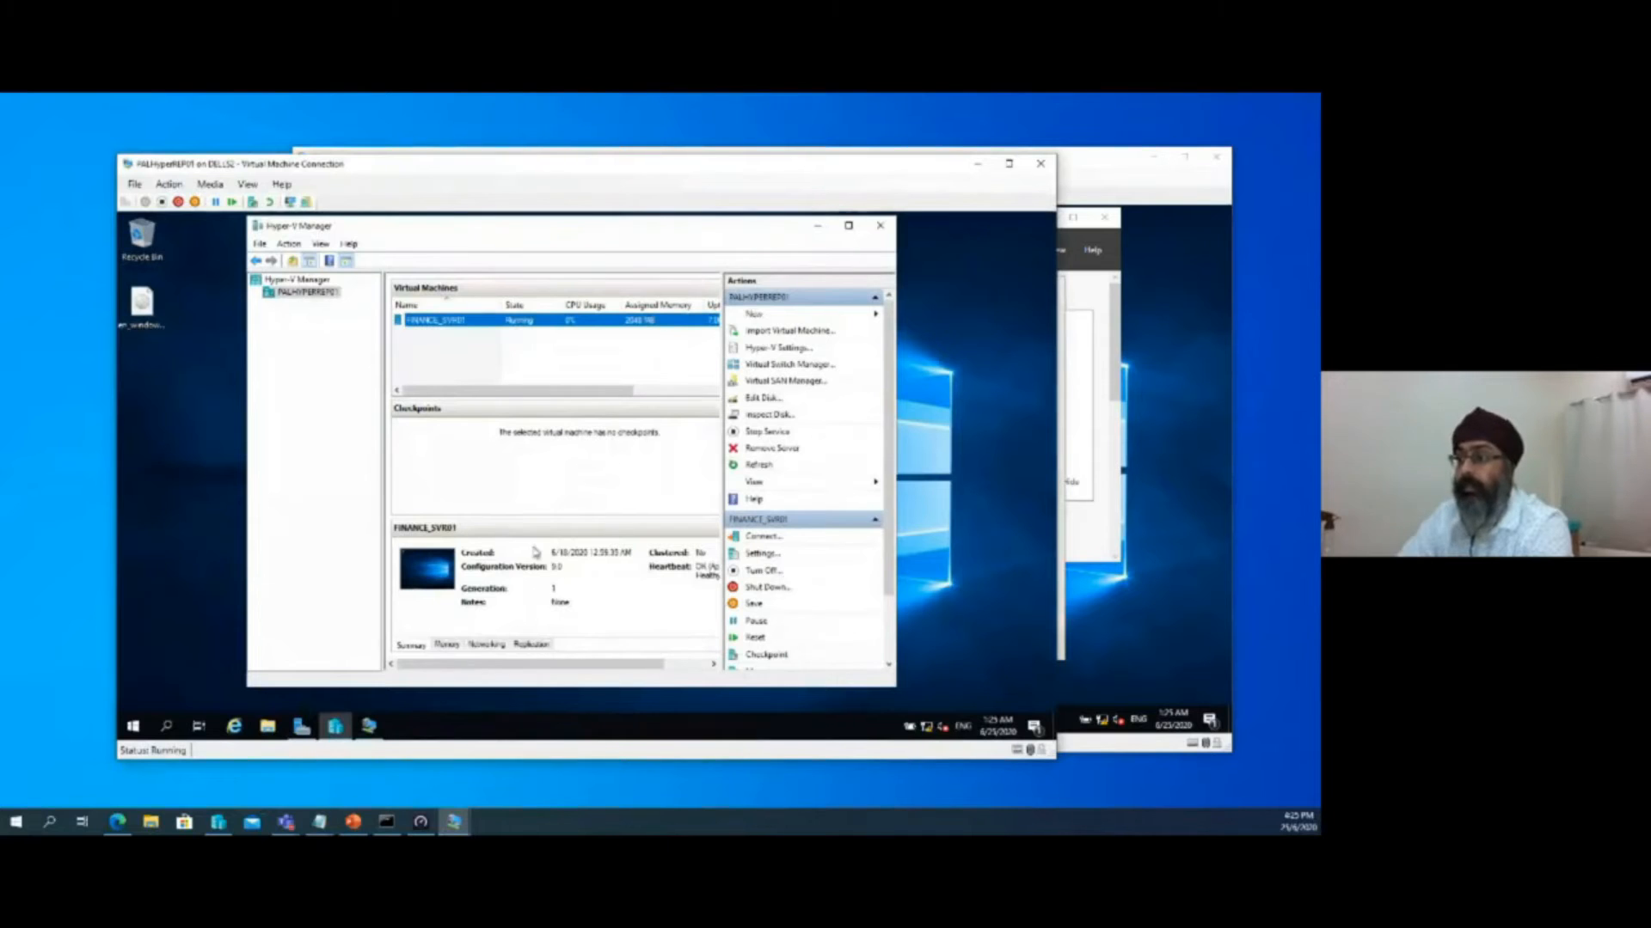
left_click(376, 728)
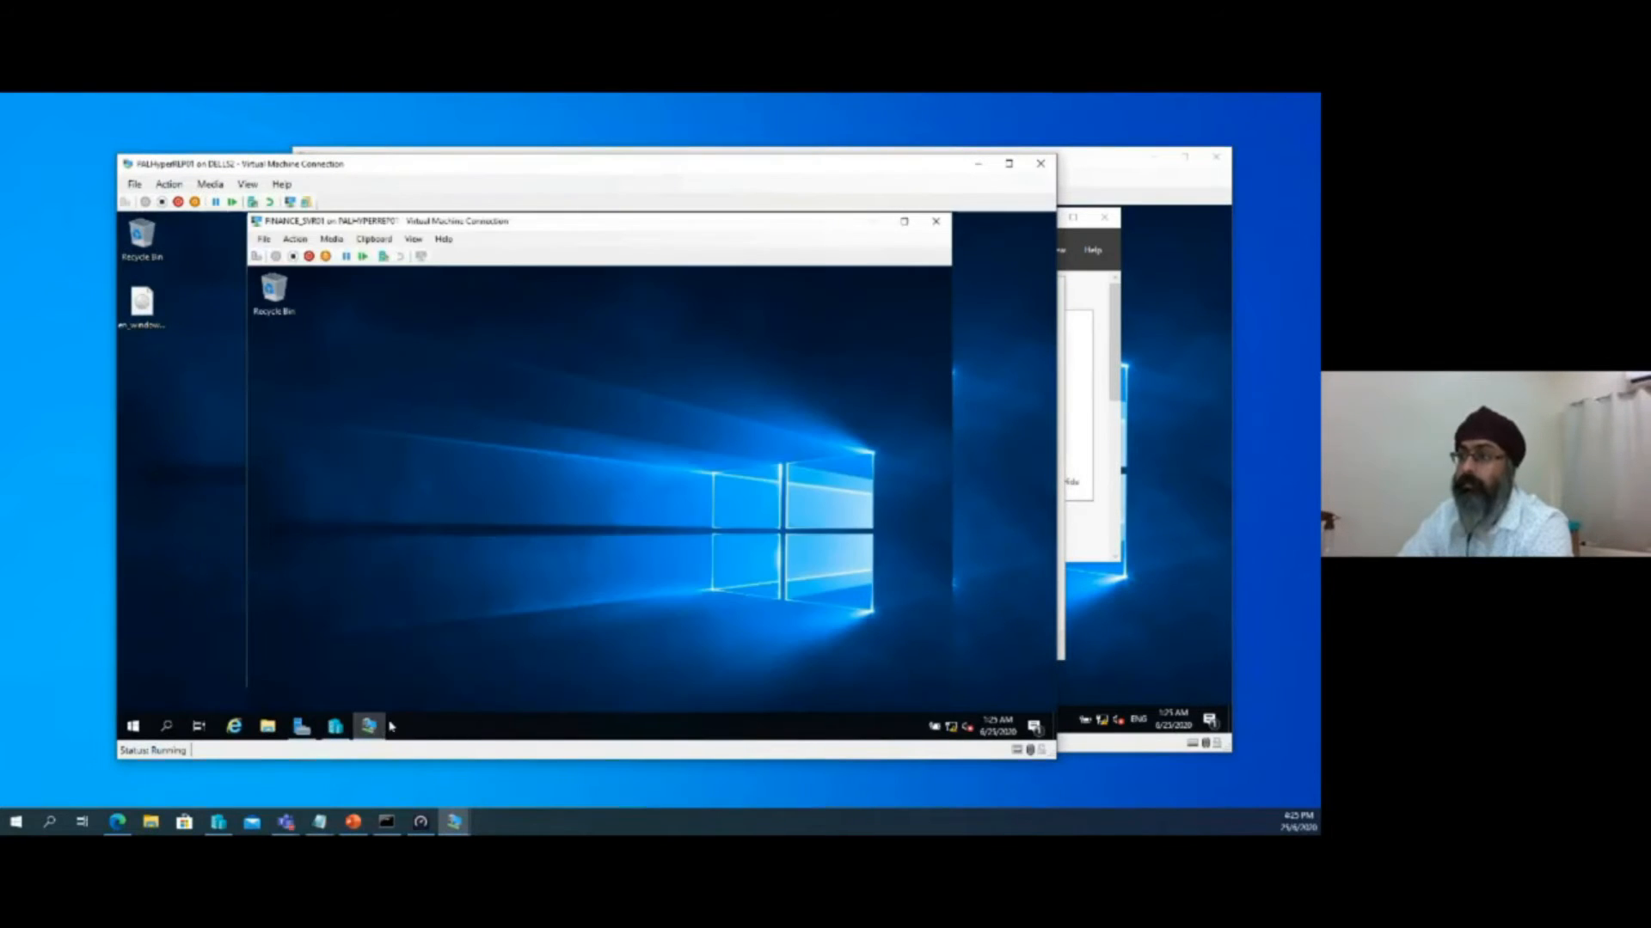
left_click(875, 228)
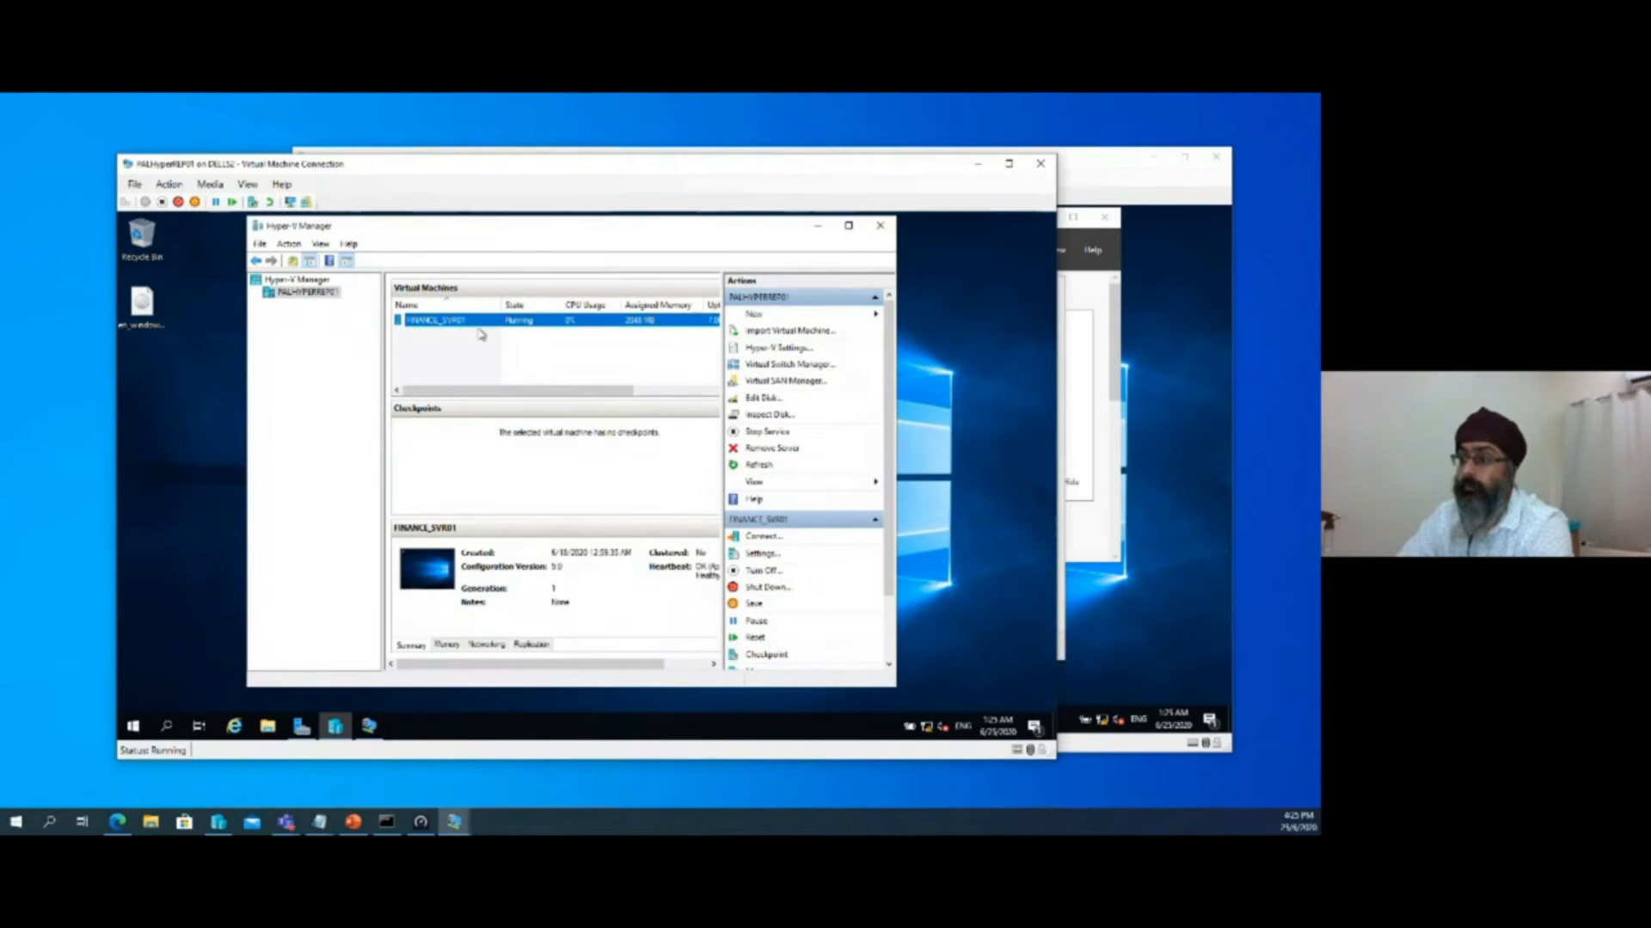
View FINANCE_SVR01 in full screen, restore its command prompt with the pal.net pings, and return to Hyper-V Manager
left_click(368, 726)
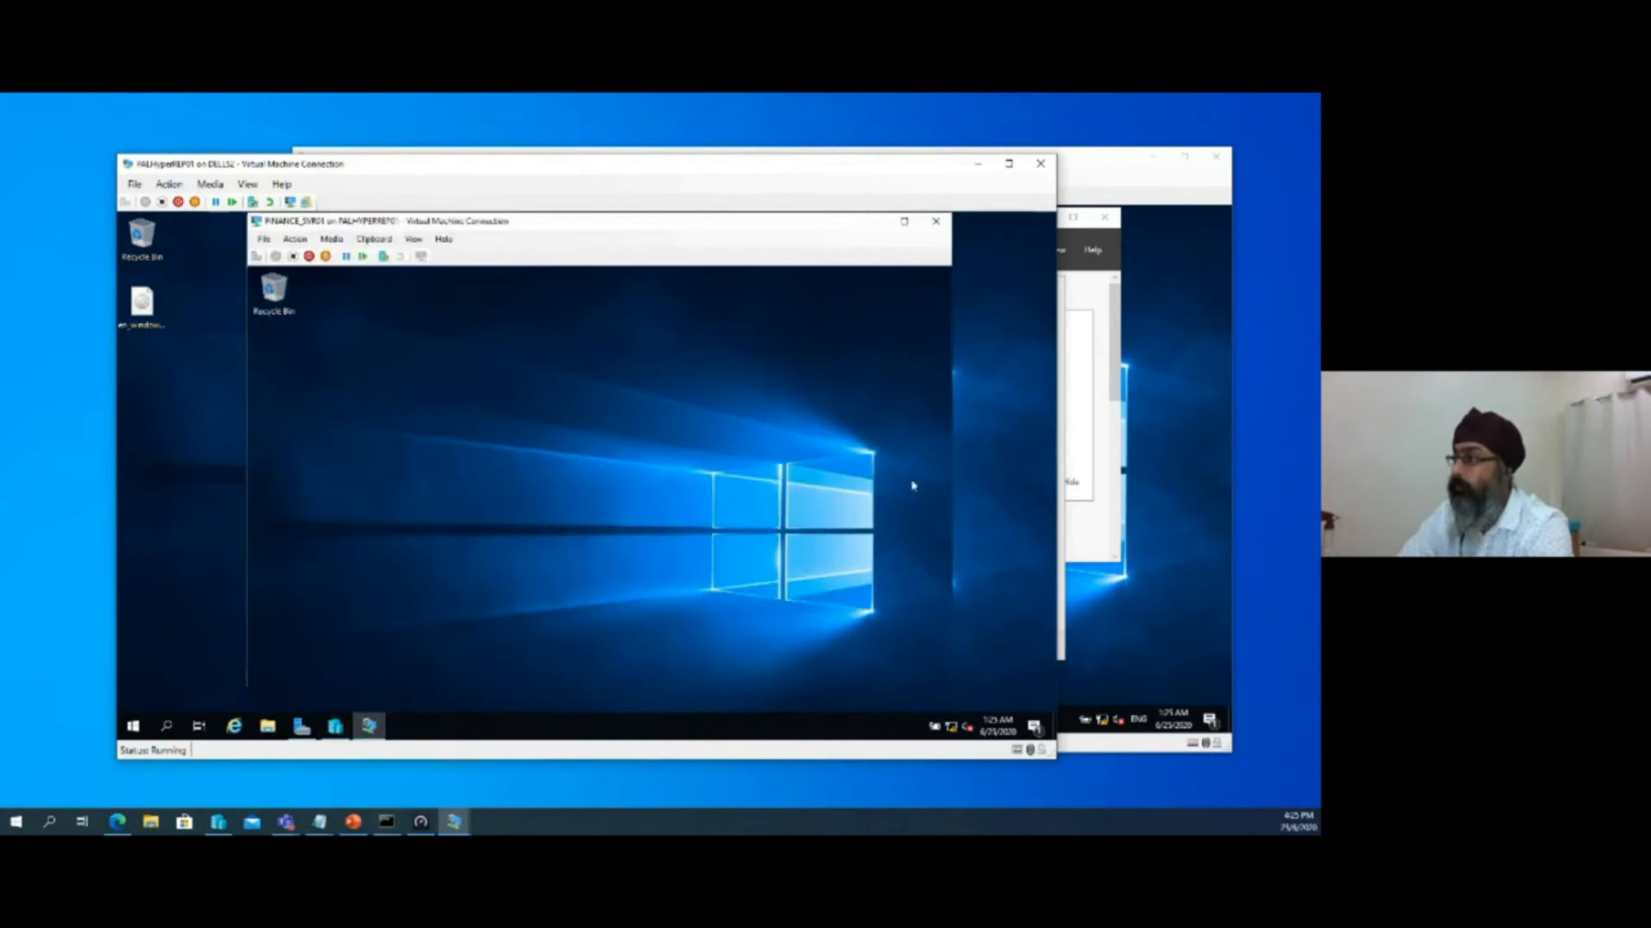
left_click(903, 221)
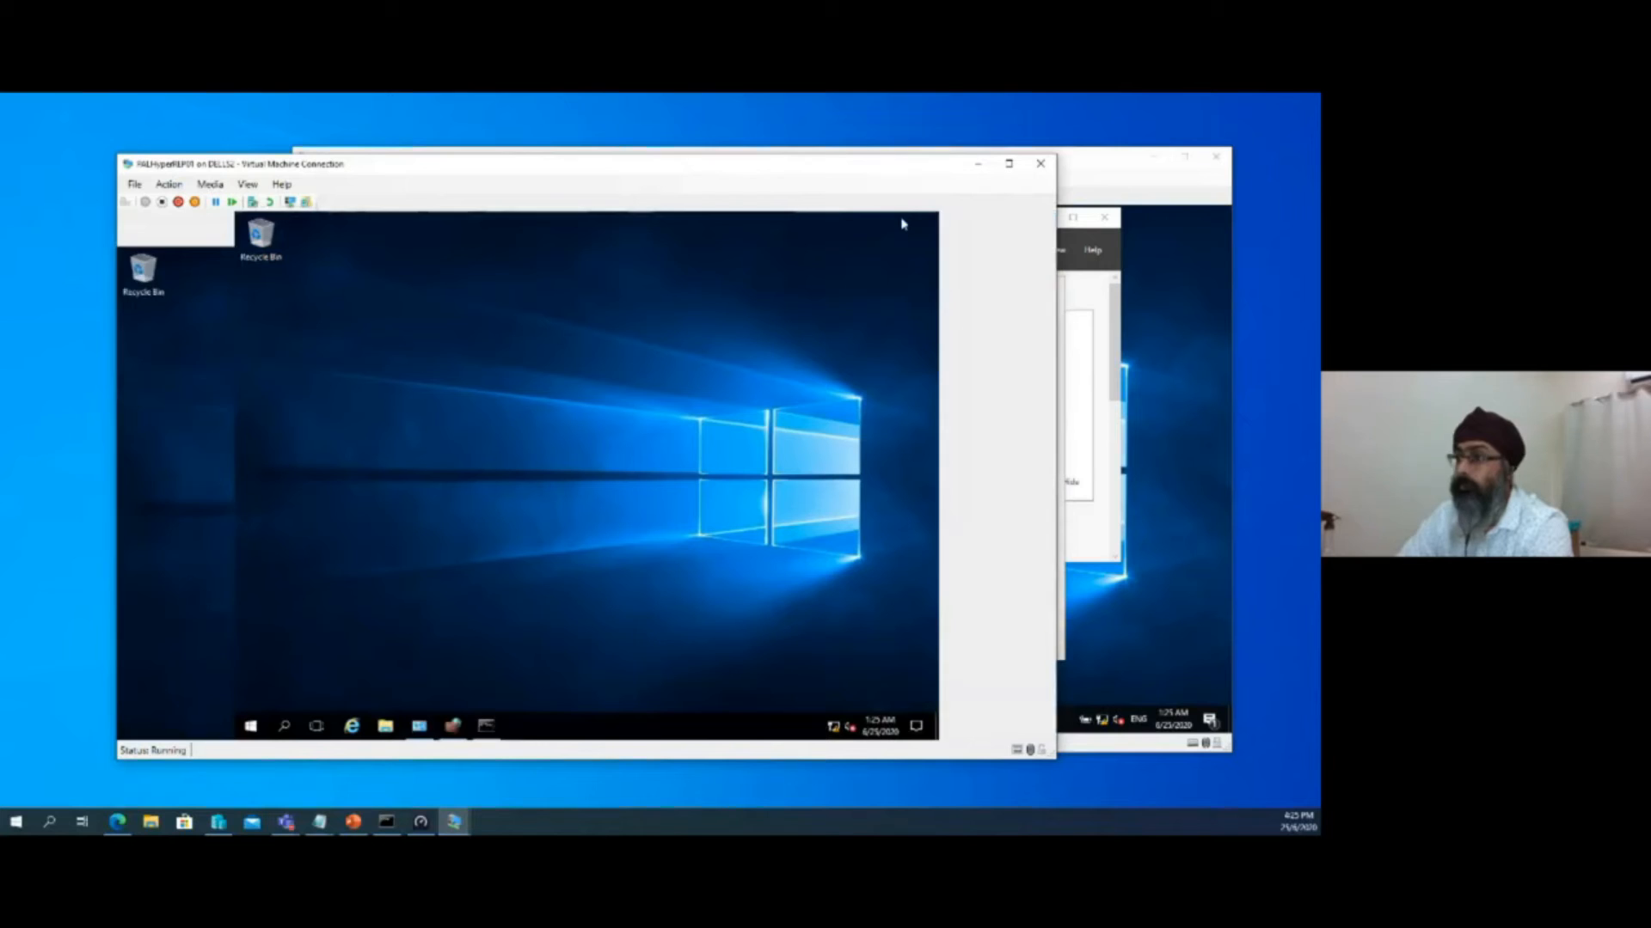
left_click(485, 727)
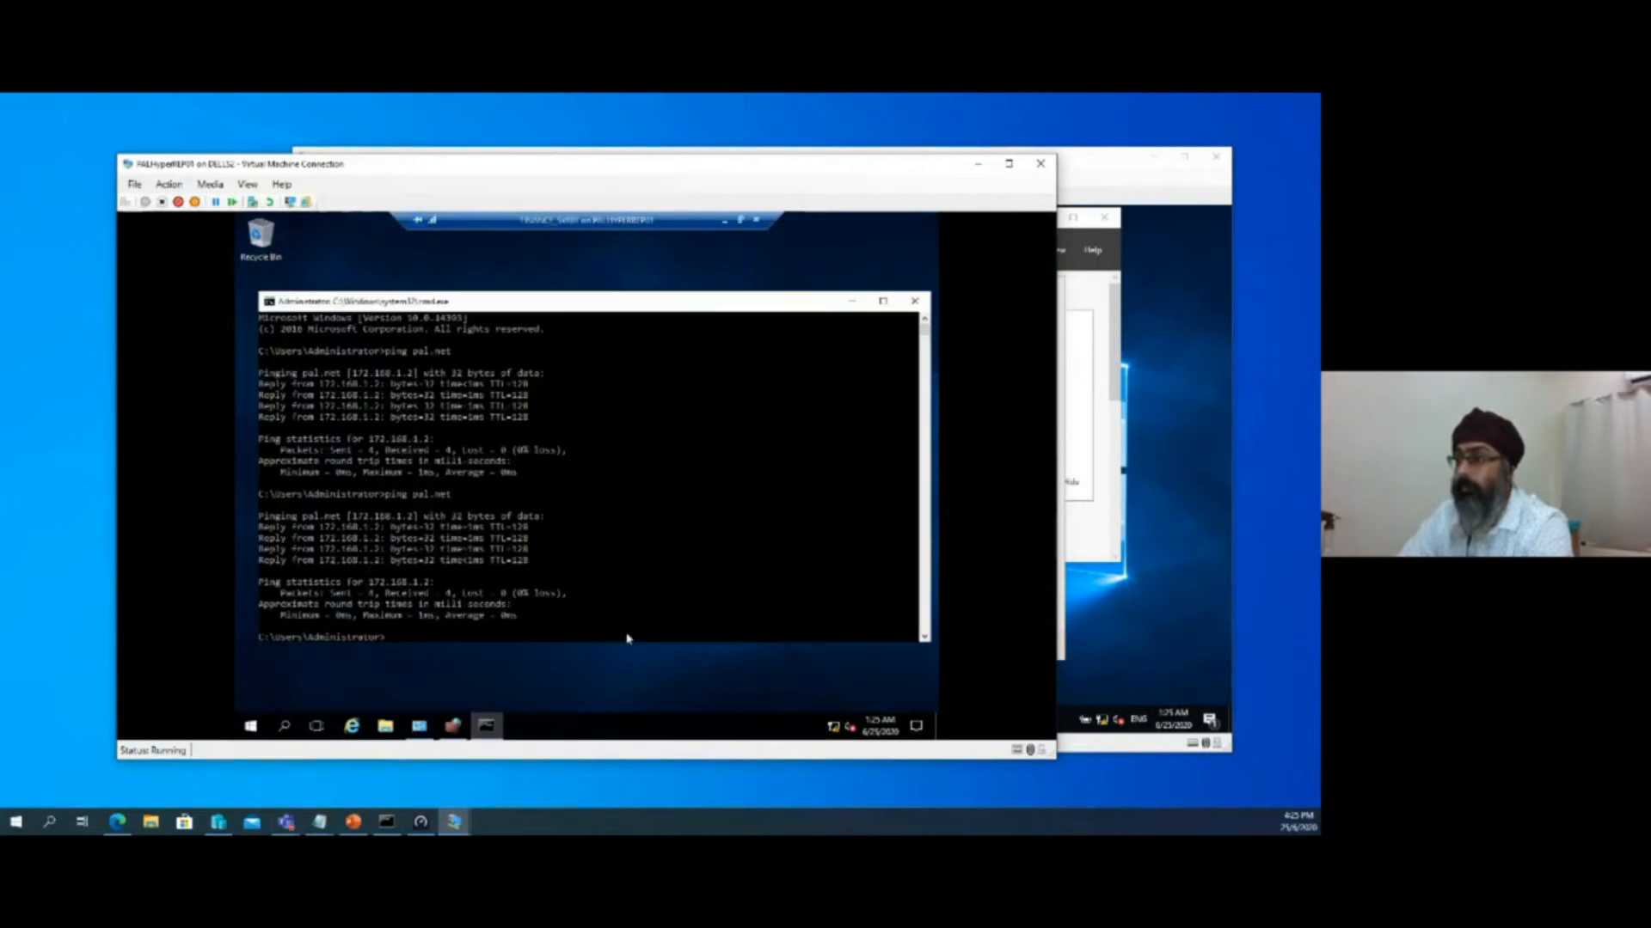
left_click(740, 220)
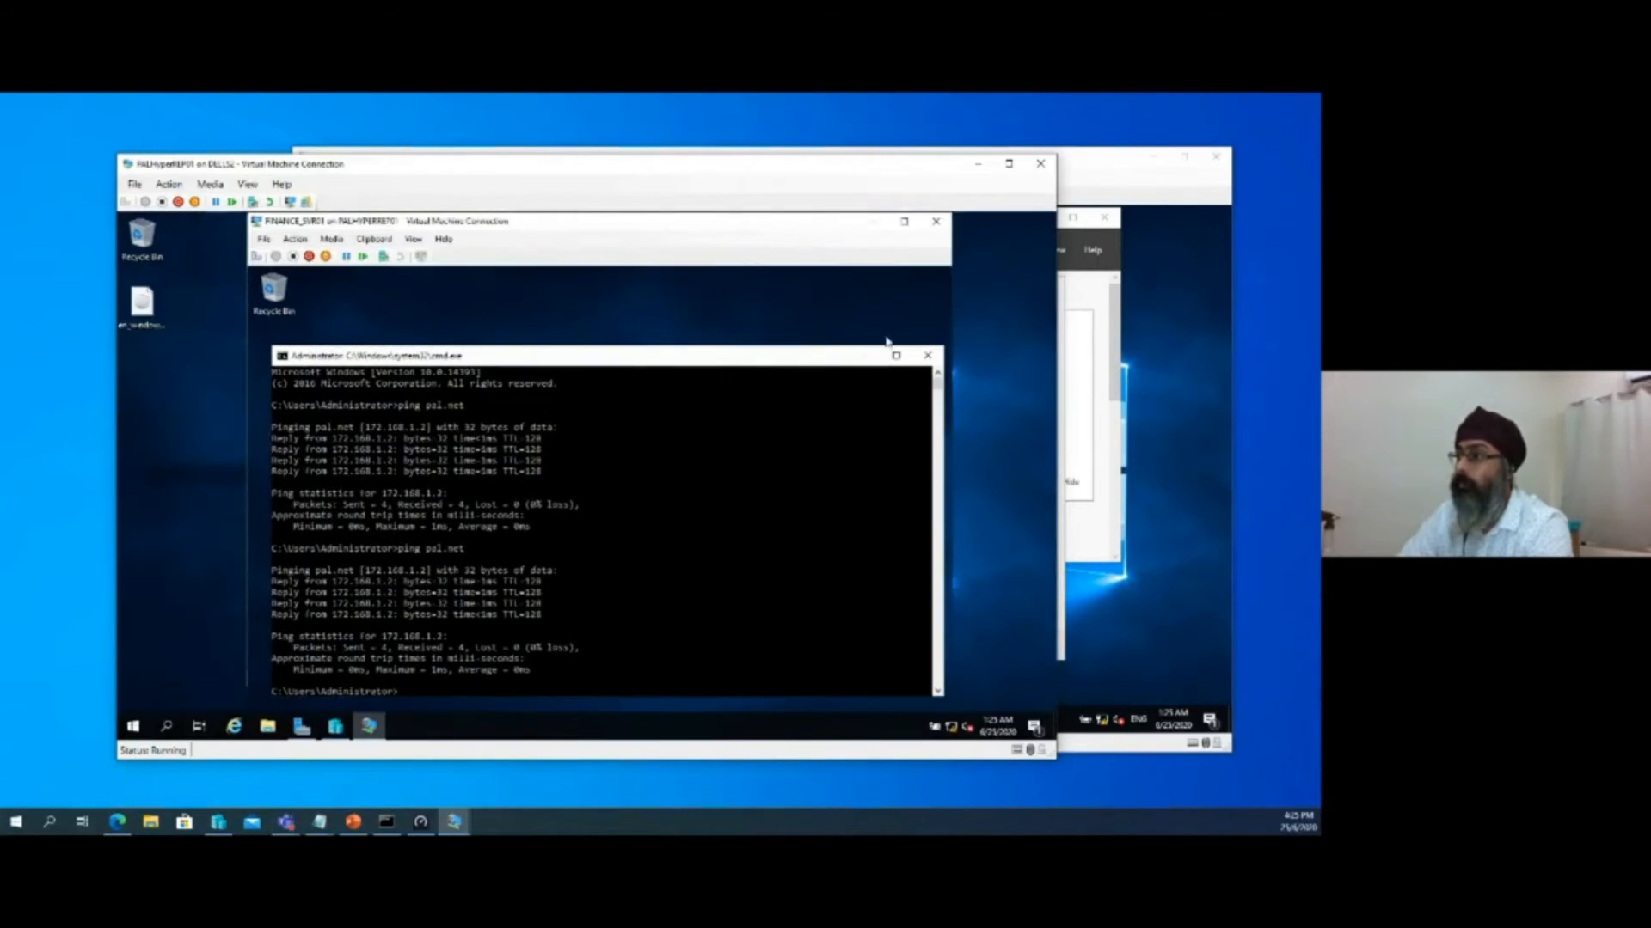
left_click(880, 227)
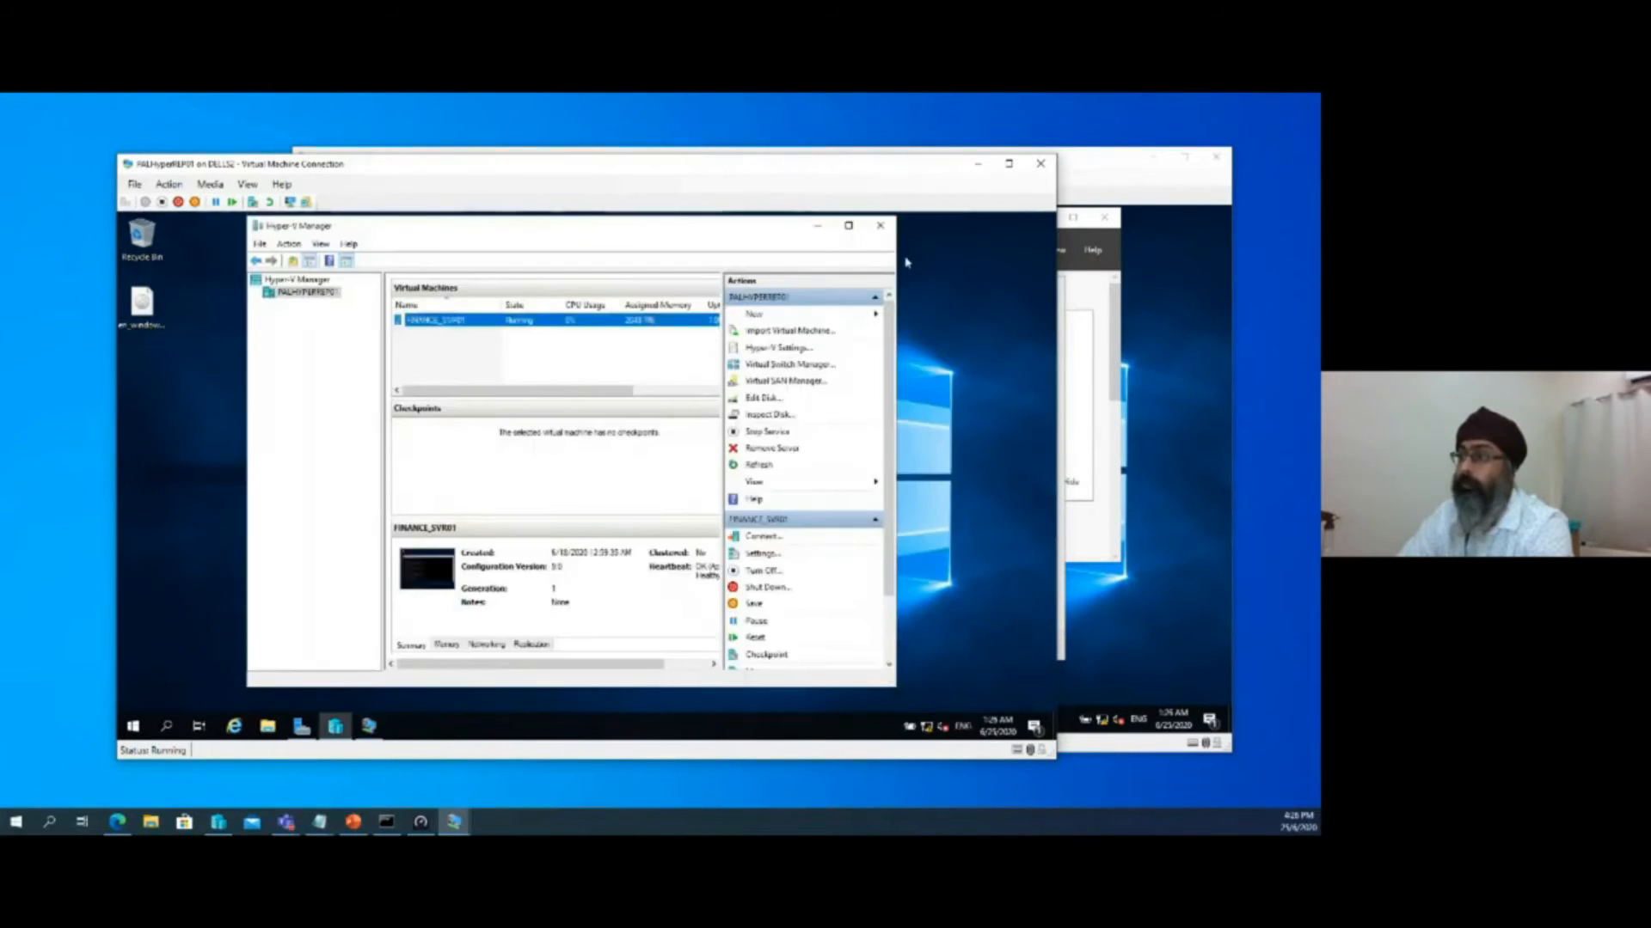
Bring the FINANCE_SVR01 command prompt back into view on PALHyperREP01, review the virtual machine in Hyper-V Manager, and minimize the manager
left_click(817, 231)
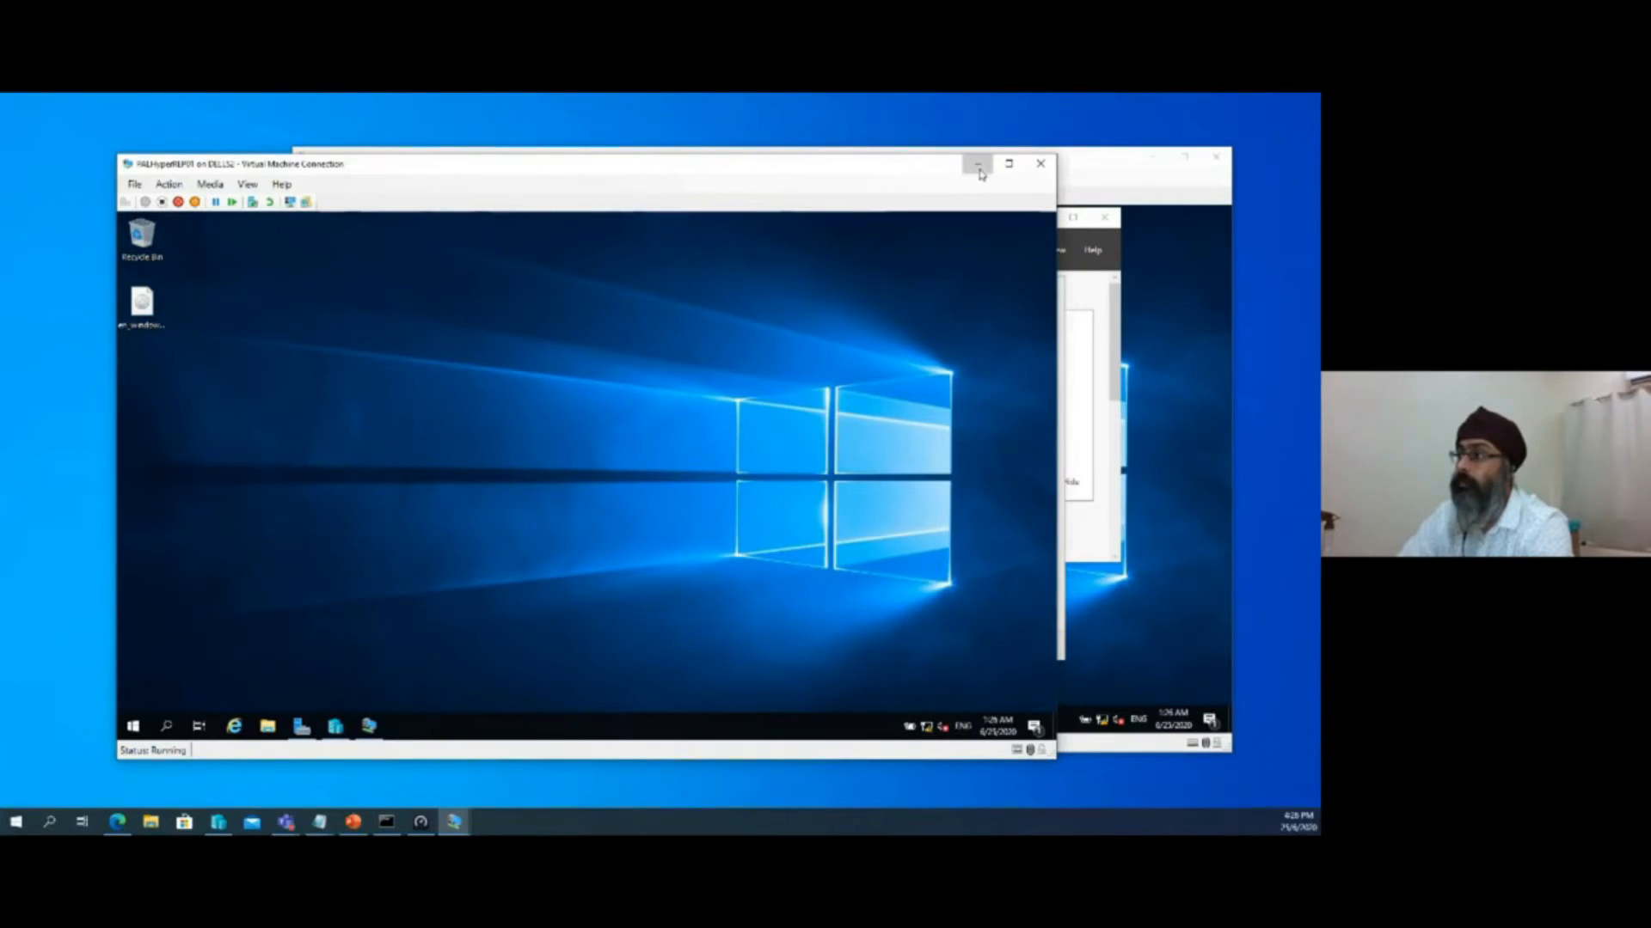
left_click(370, 730)
left_click(335, 726)
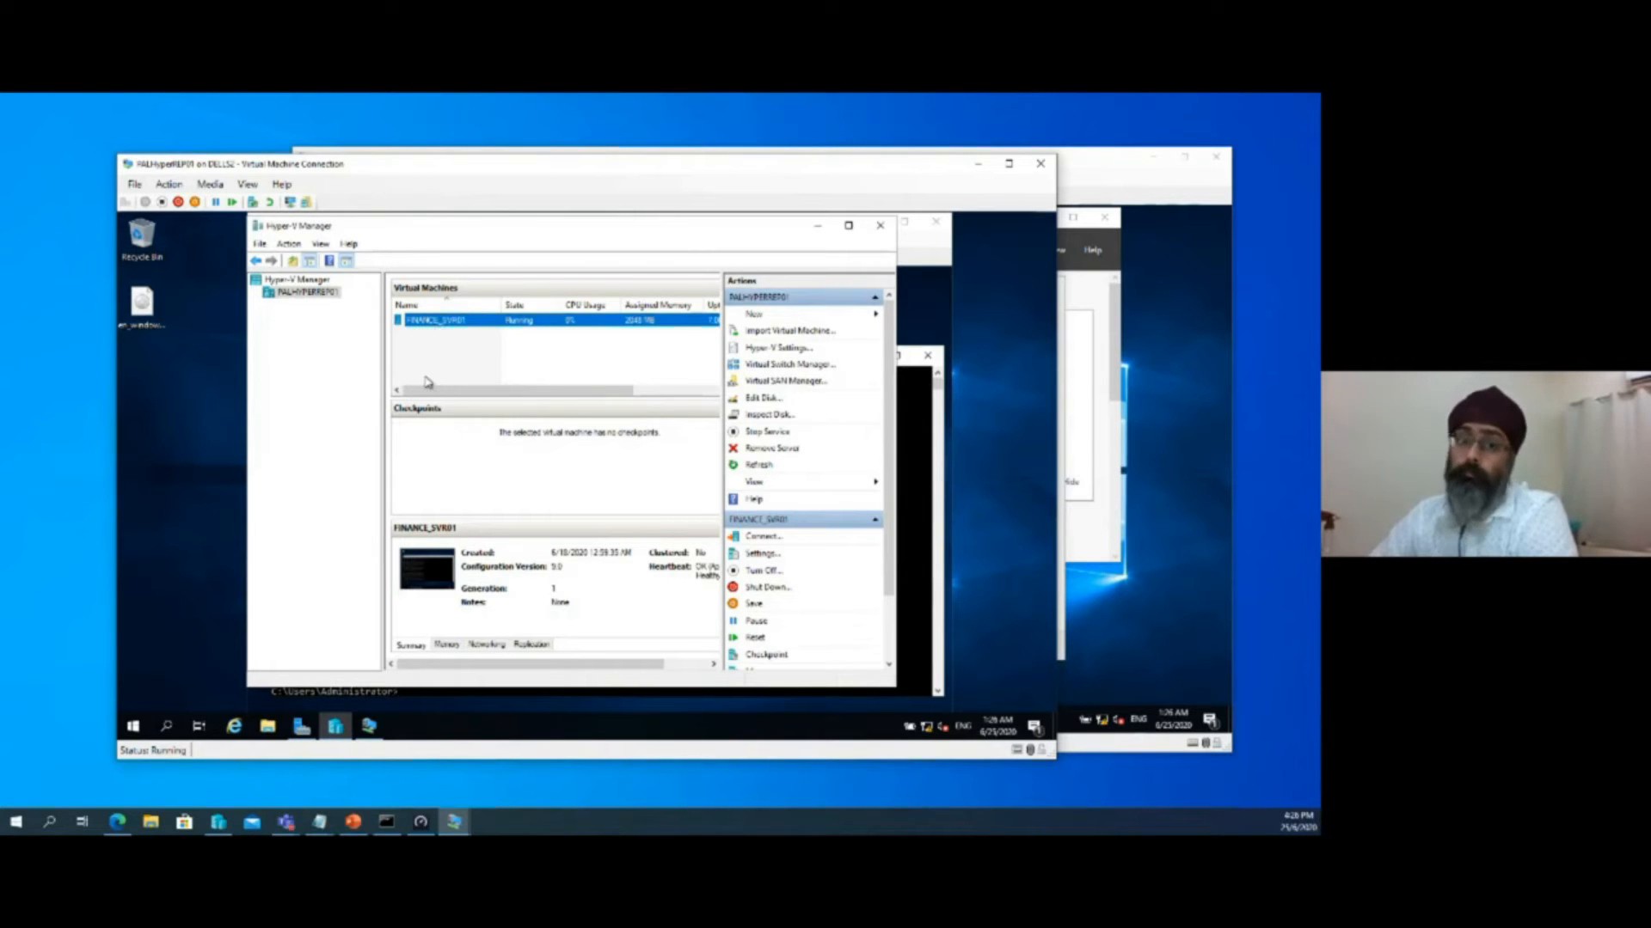
left_click(818, 225)
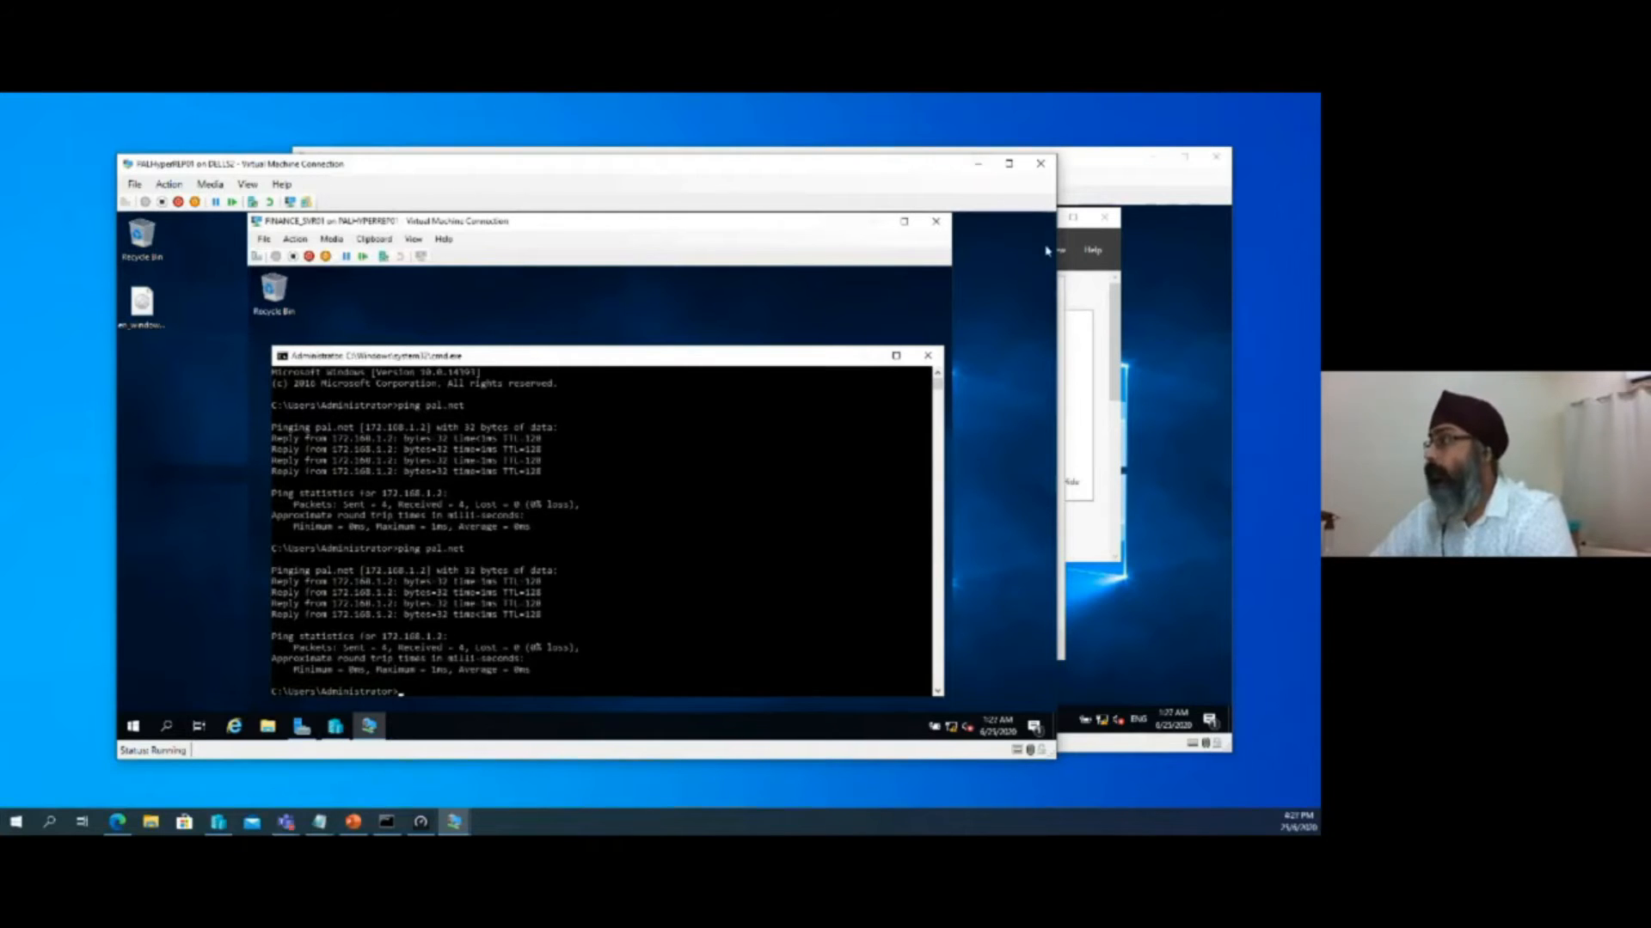
Return to the PALHyperREP02 connection and check the progress of the Hyper-V role installation
left_click(1085, 237)
left_click_drag(855, 289, 824, 281)
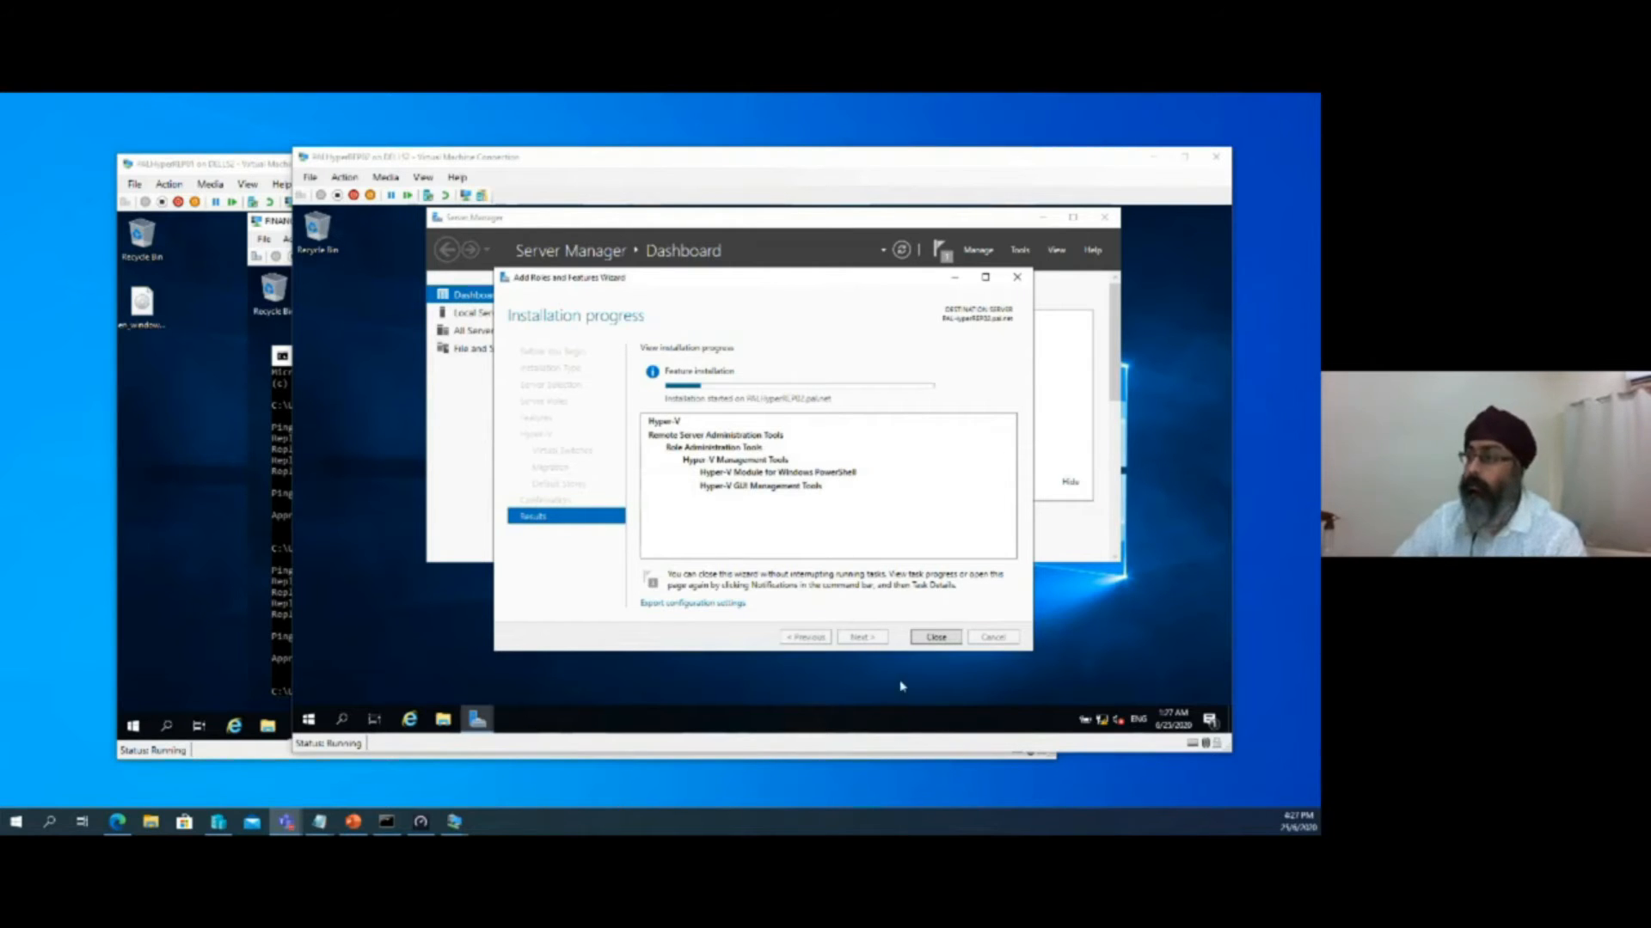
left_click(709, 389)
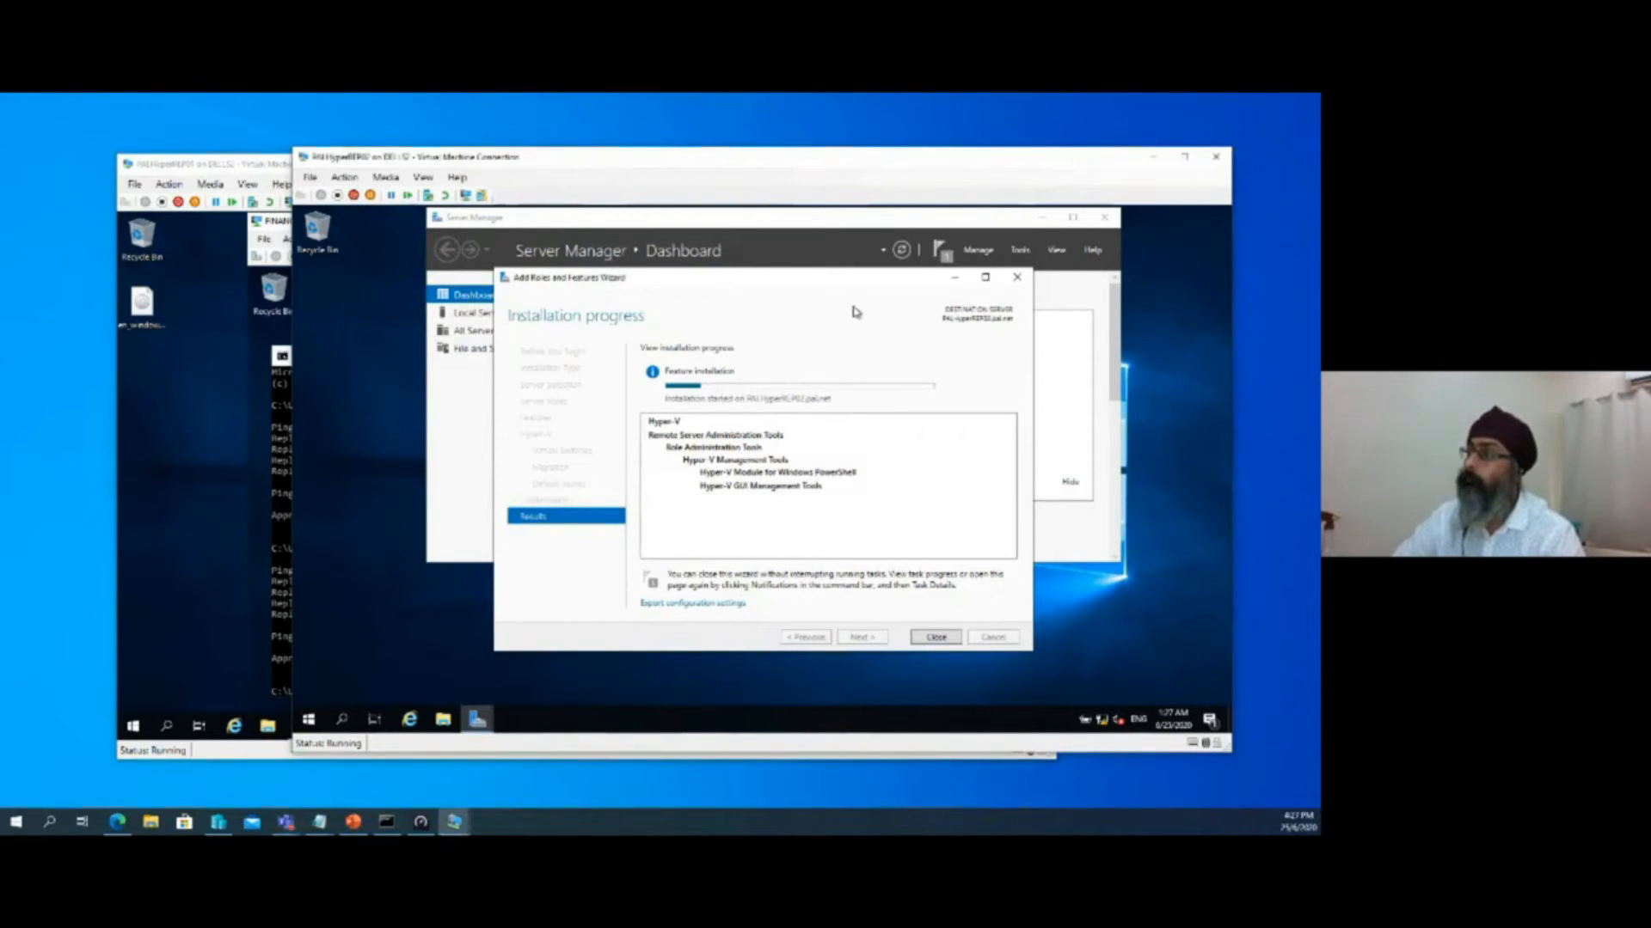
left_click_drag(848, 277, 880, 303)
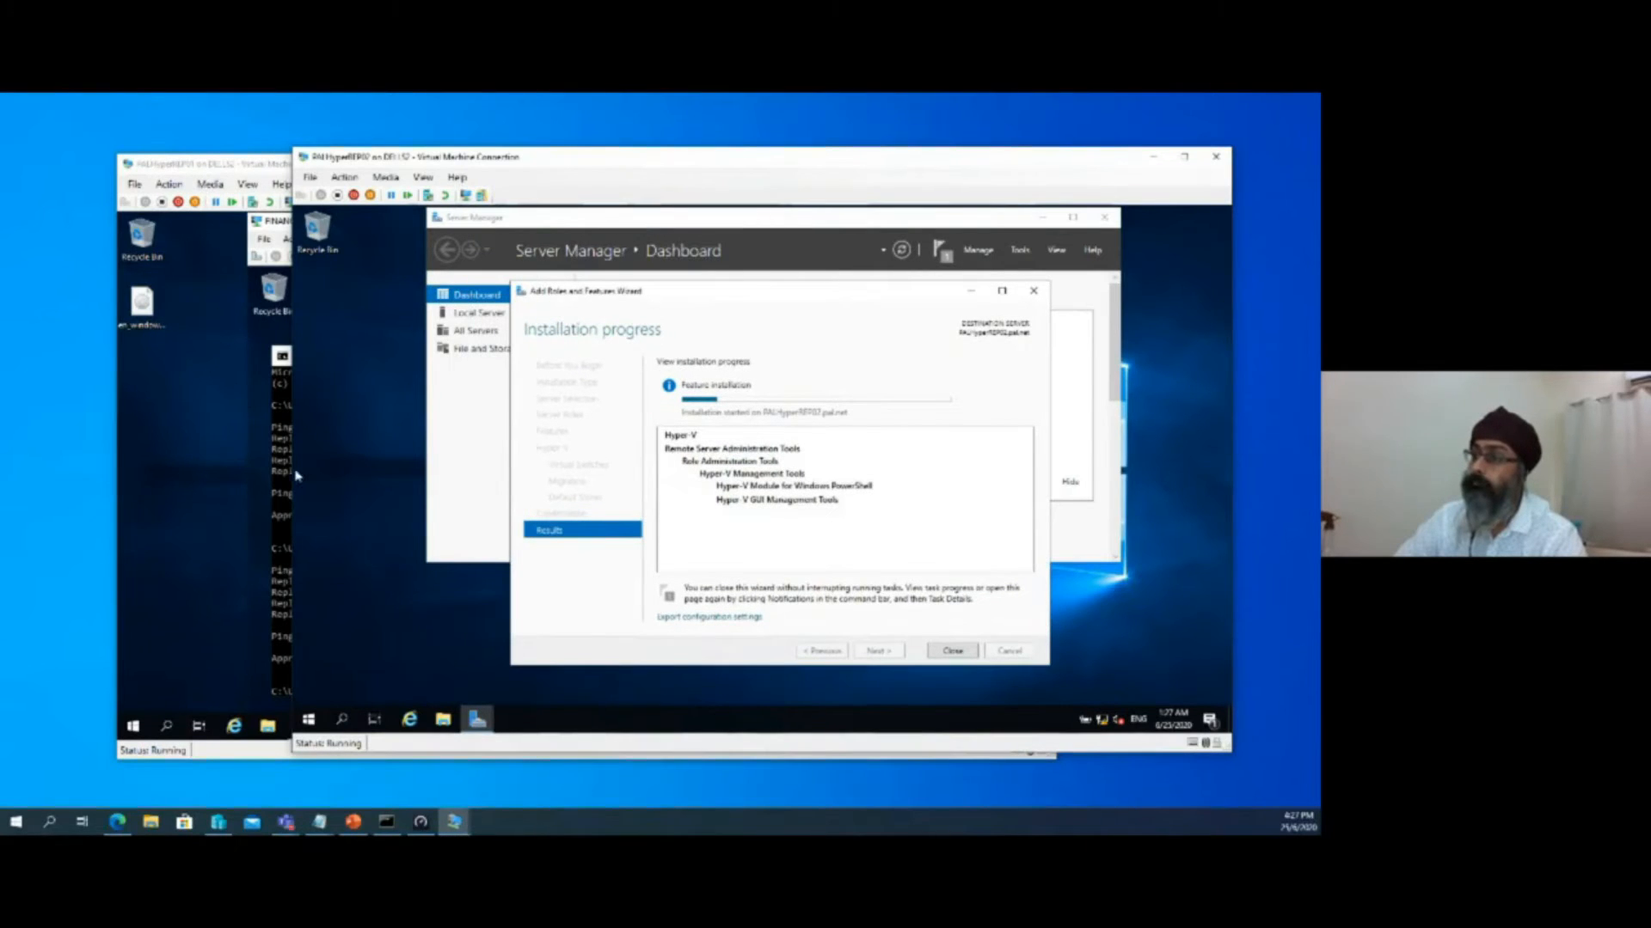
View the drives of PALHyperREP02 under This PC in File Explorer, and close the window
left_click(307, 719)
left_click(308, 719)
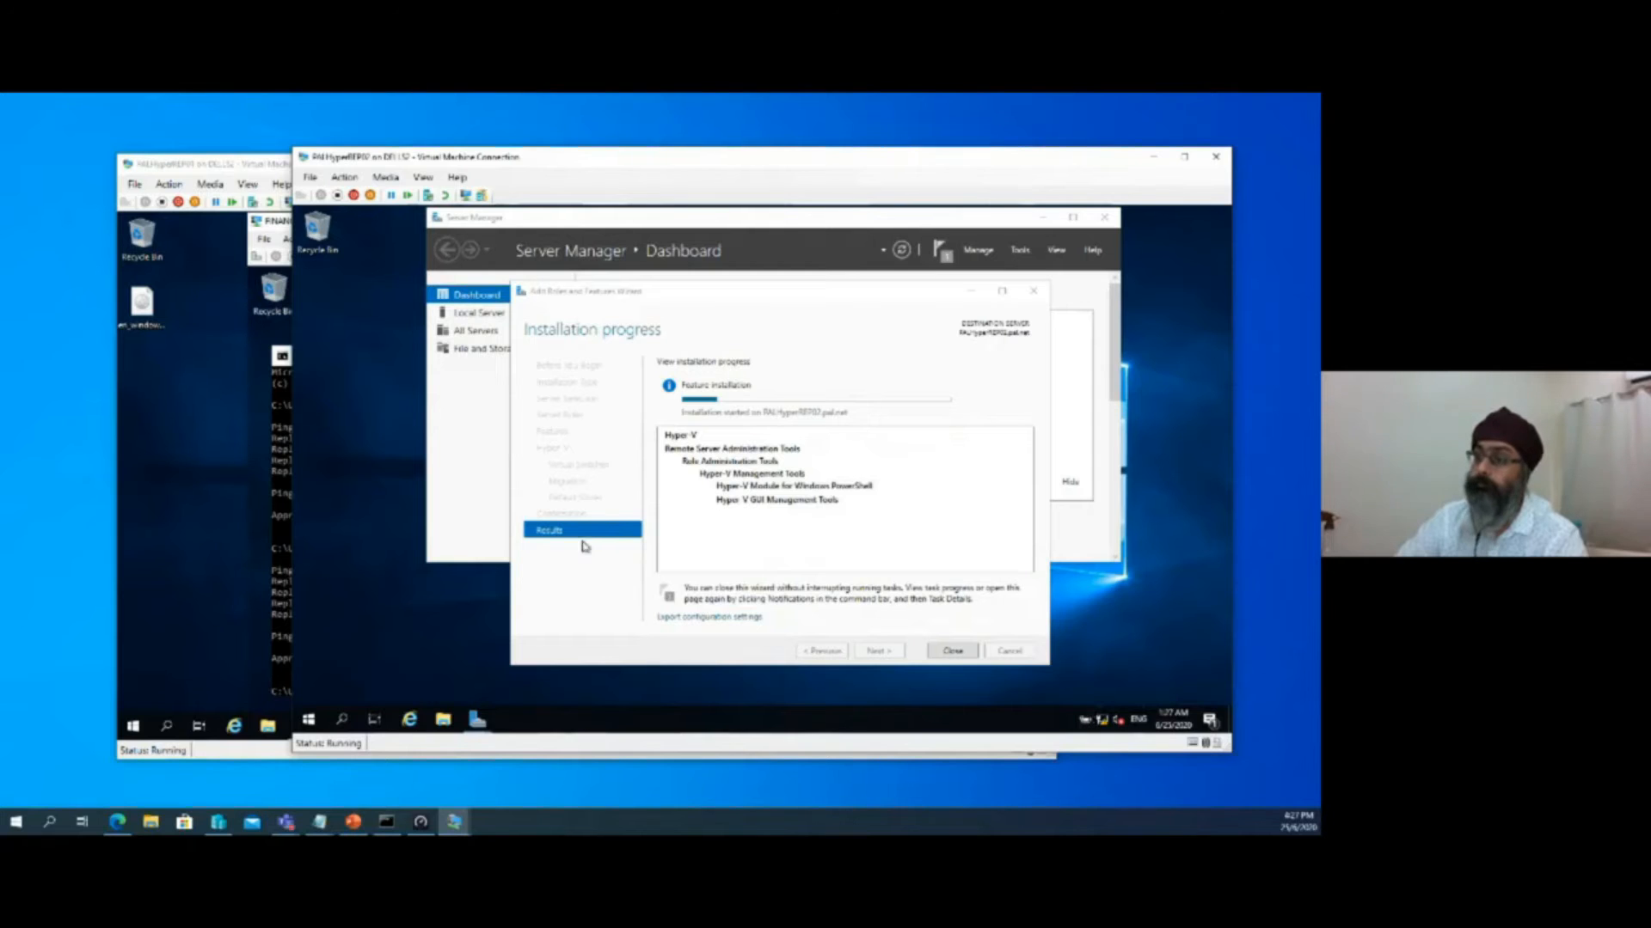
left_click(441, 722)
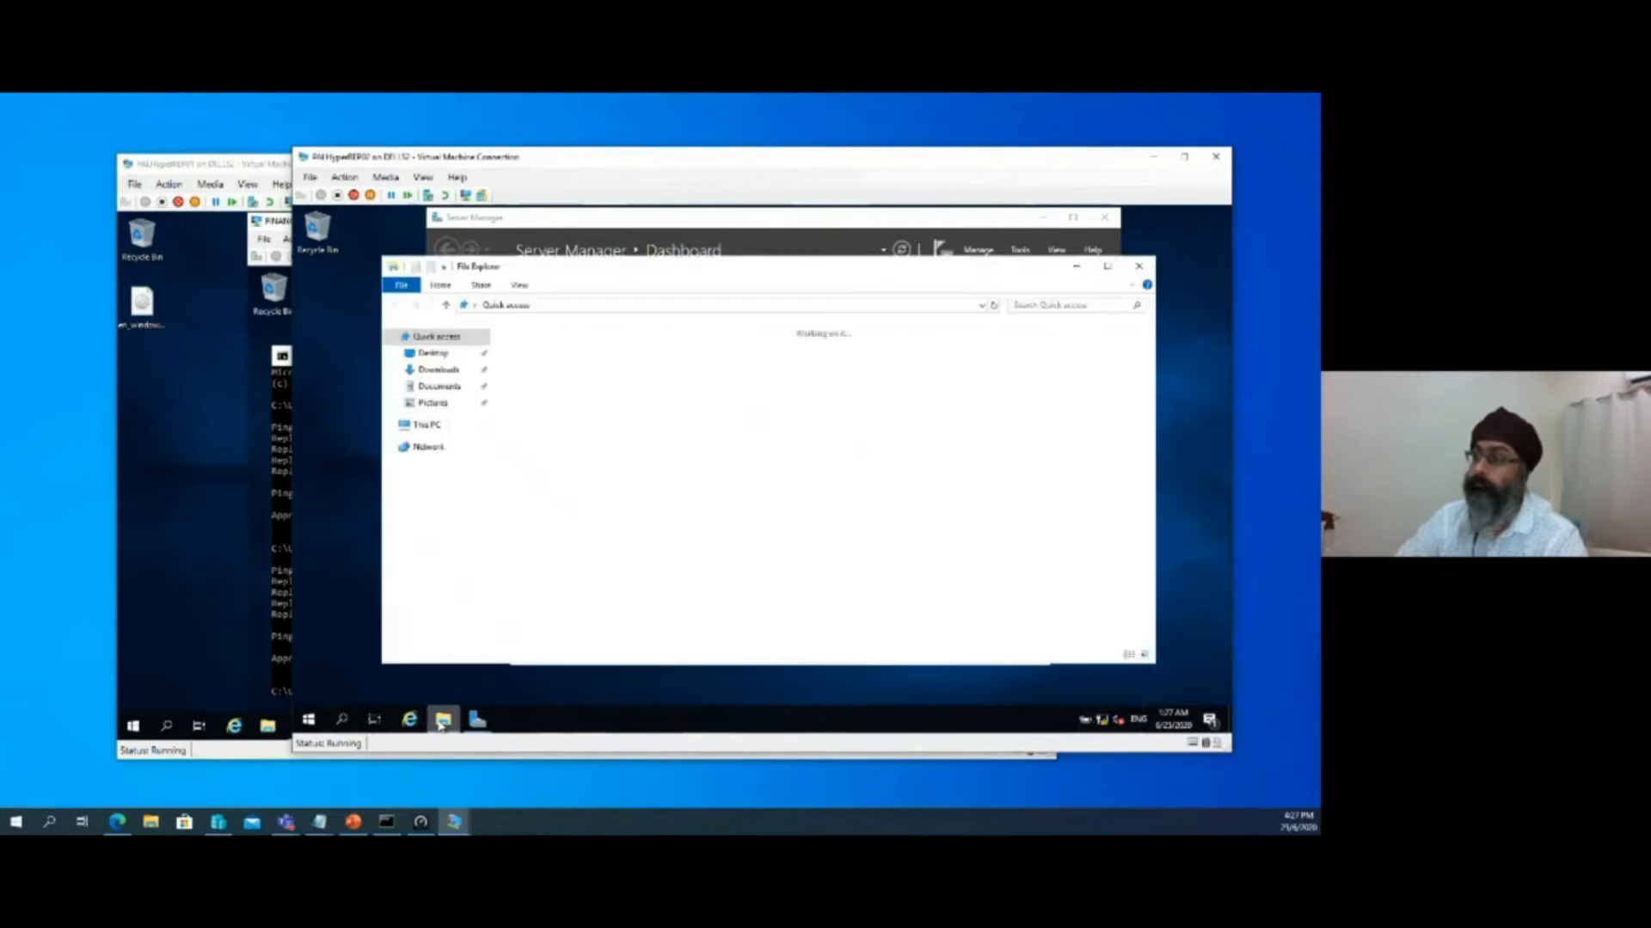
left_click(426, 425)
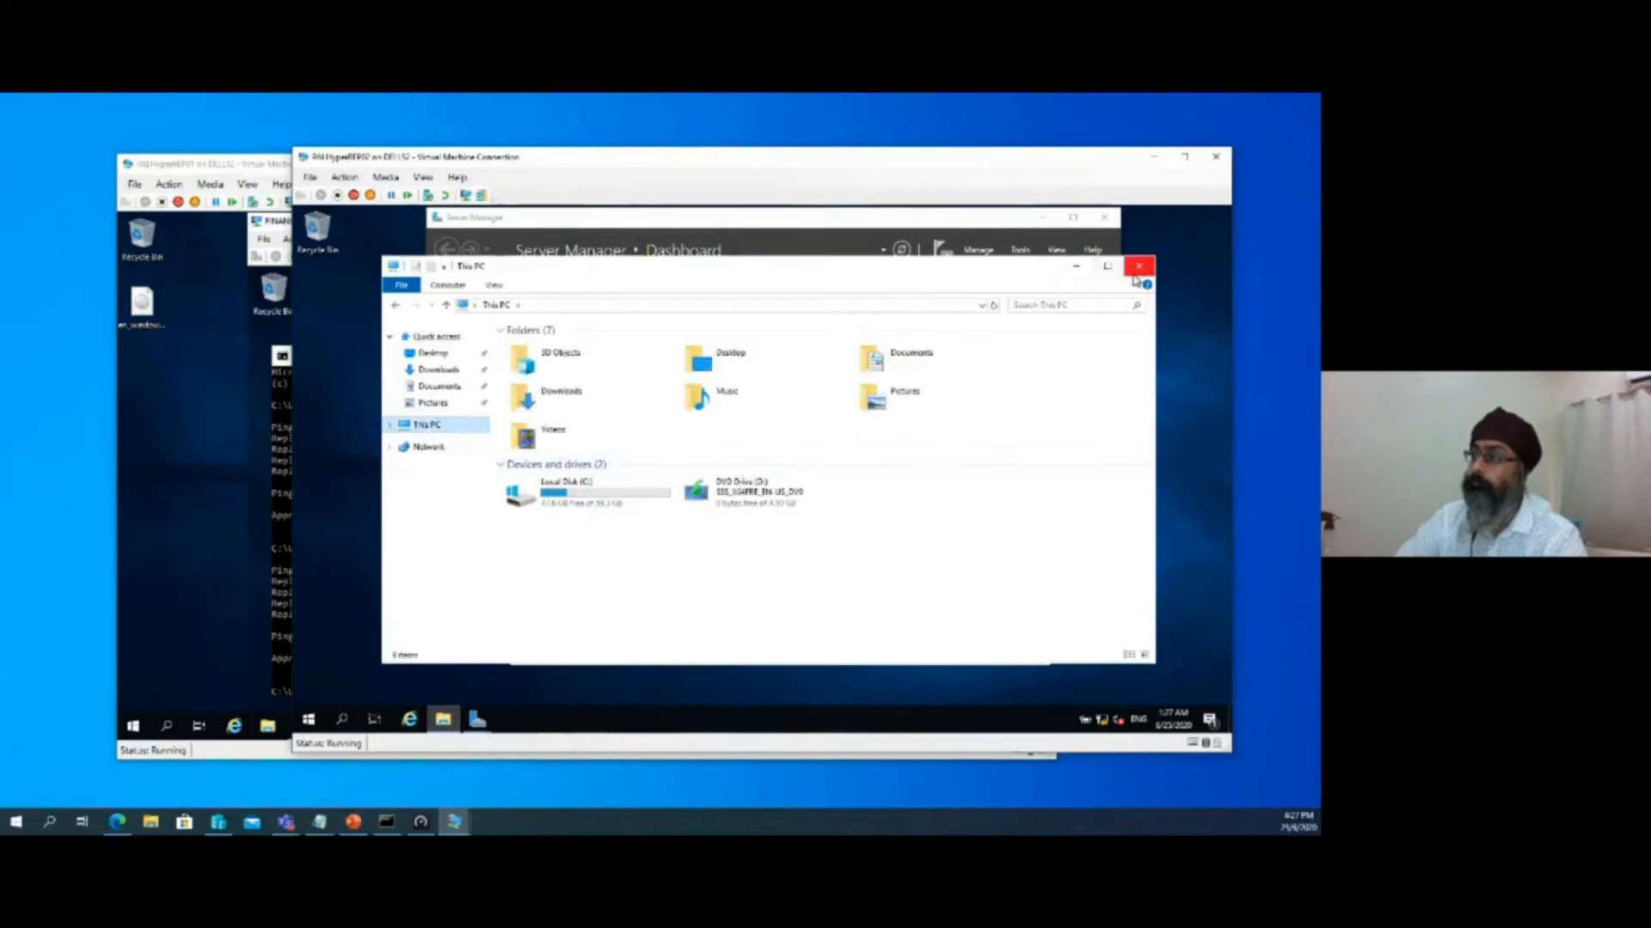
left_click(1137, 268)
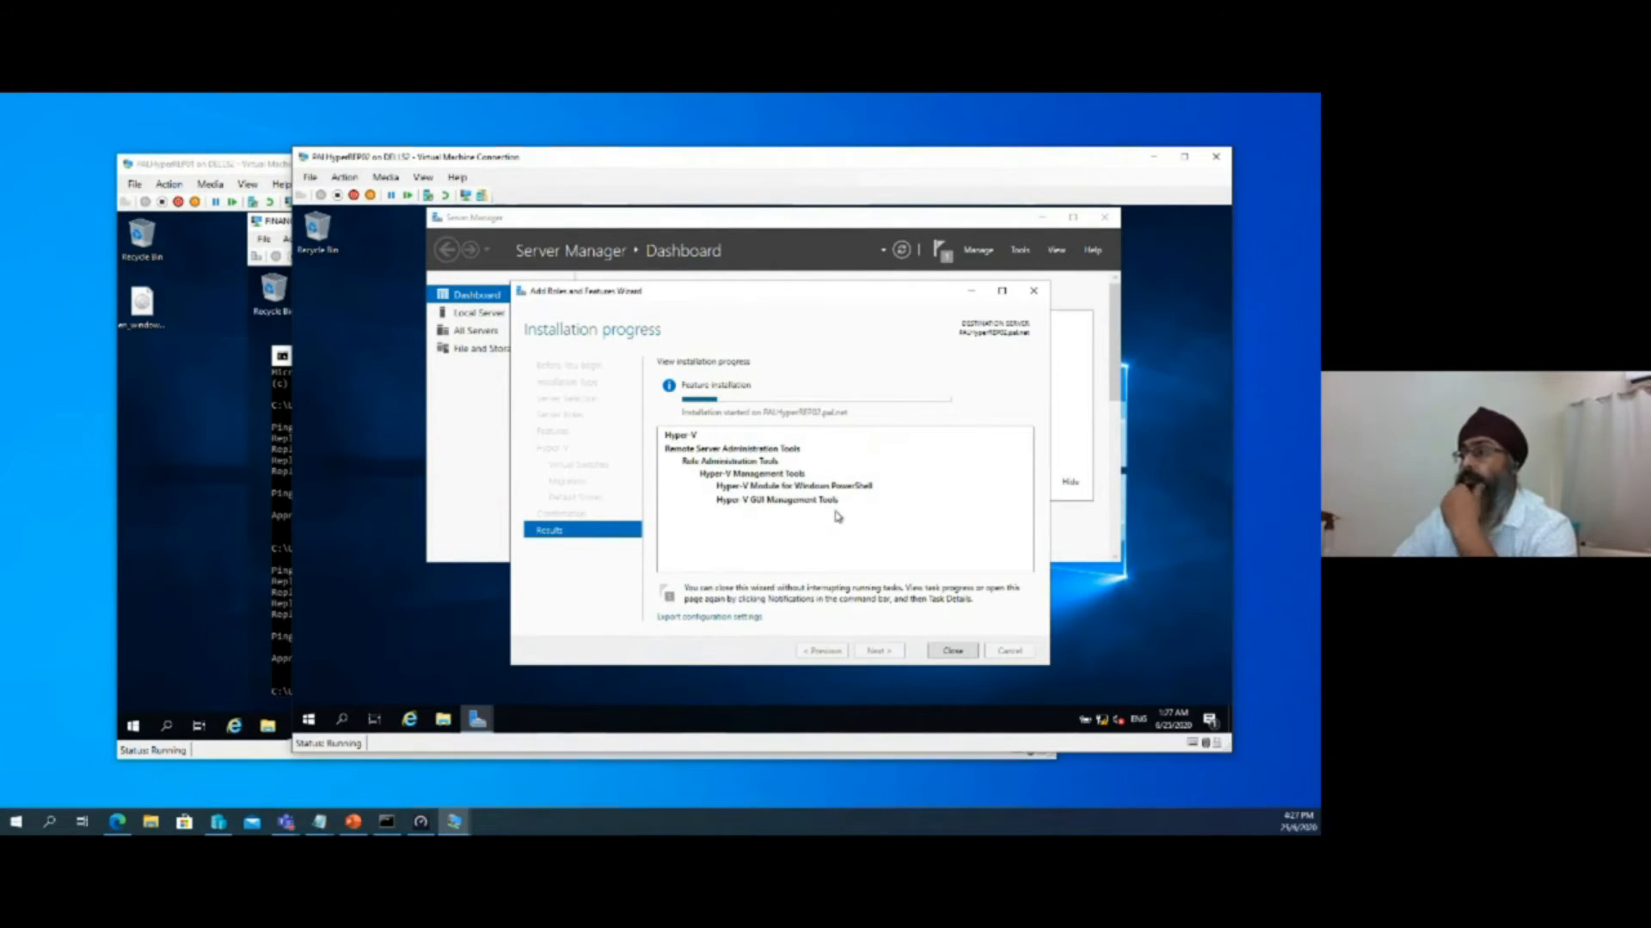
left_click_drag(767, 297, 722, 279)
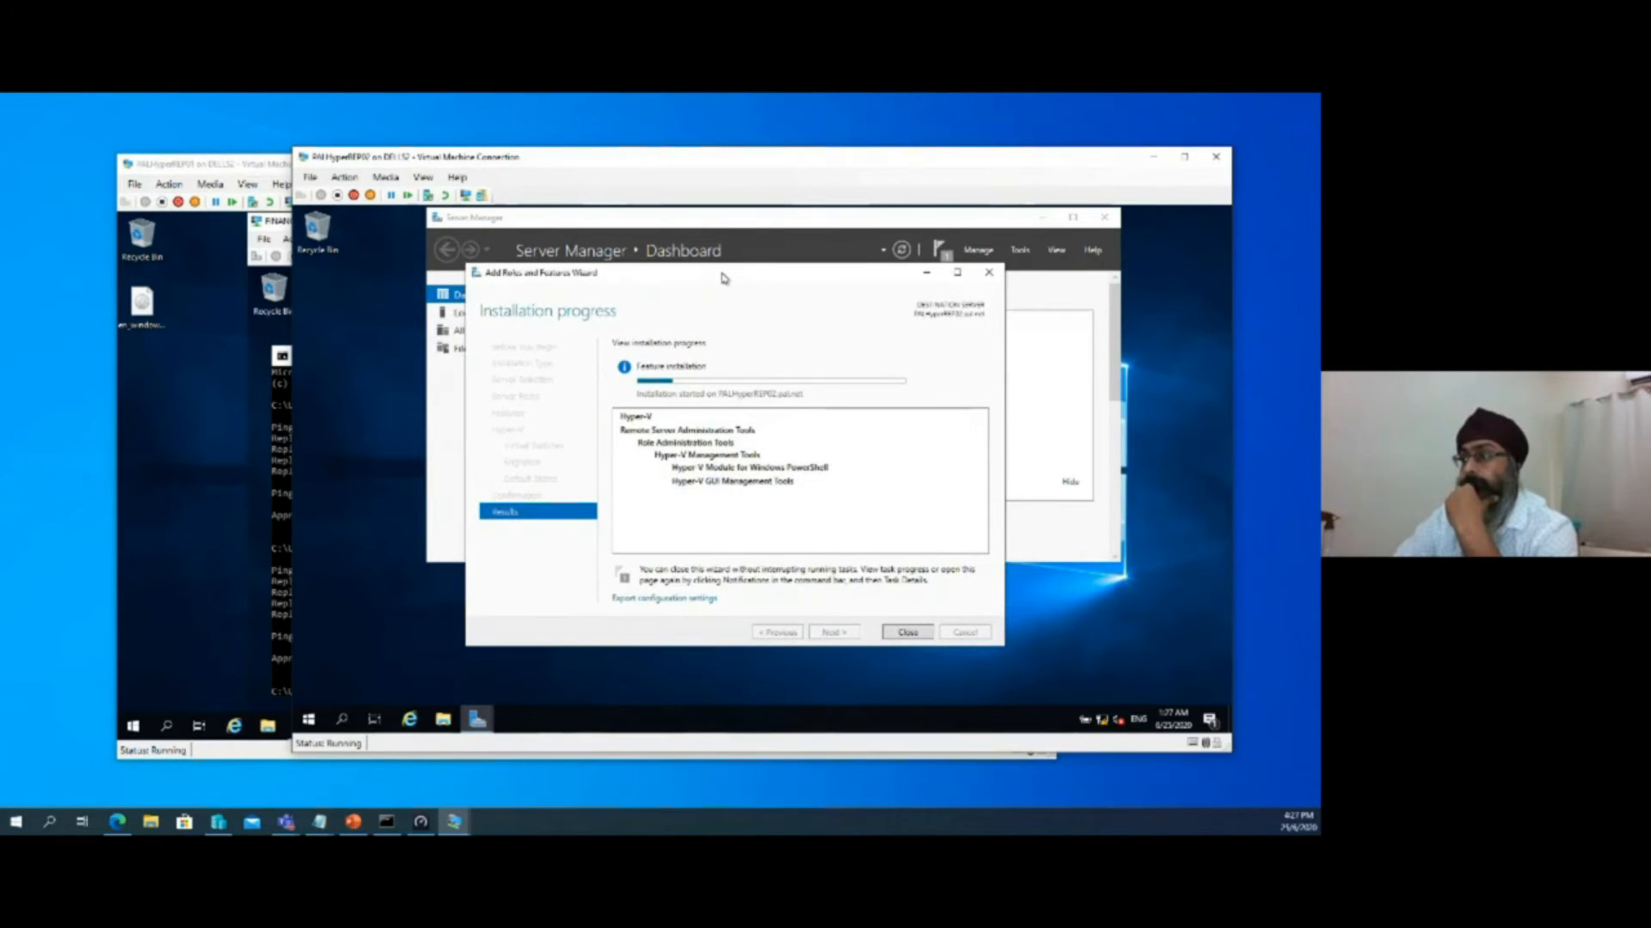
left_click_drag(628, 158, 685, 202)
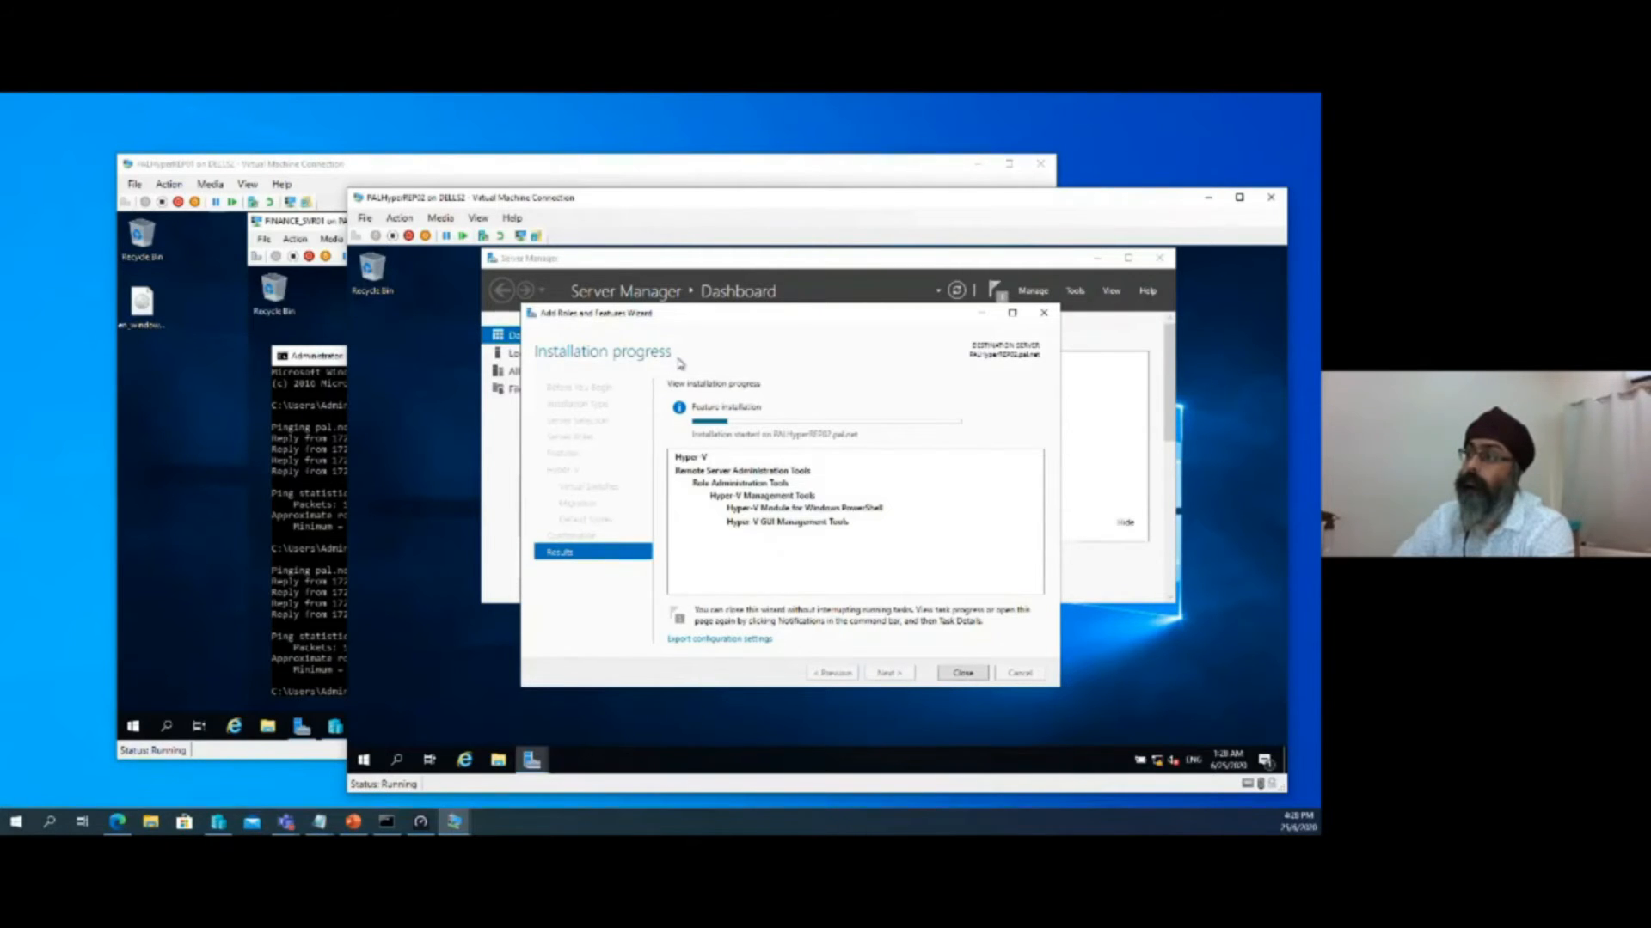
mouse_move(803, 424)
mouse_move(813, 317)
left_mouse_down()
mouse_move(831, 325)
mouse_move(781, 319)
left_mouse_up()
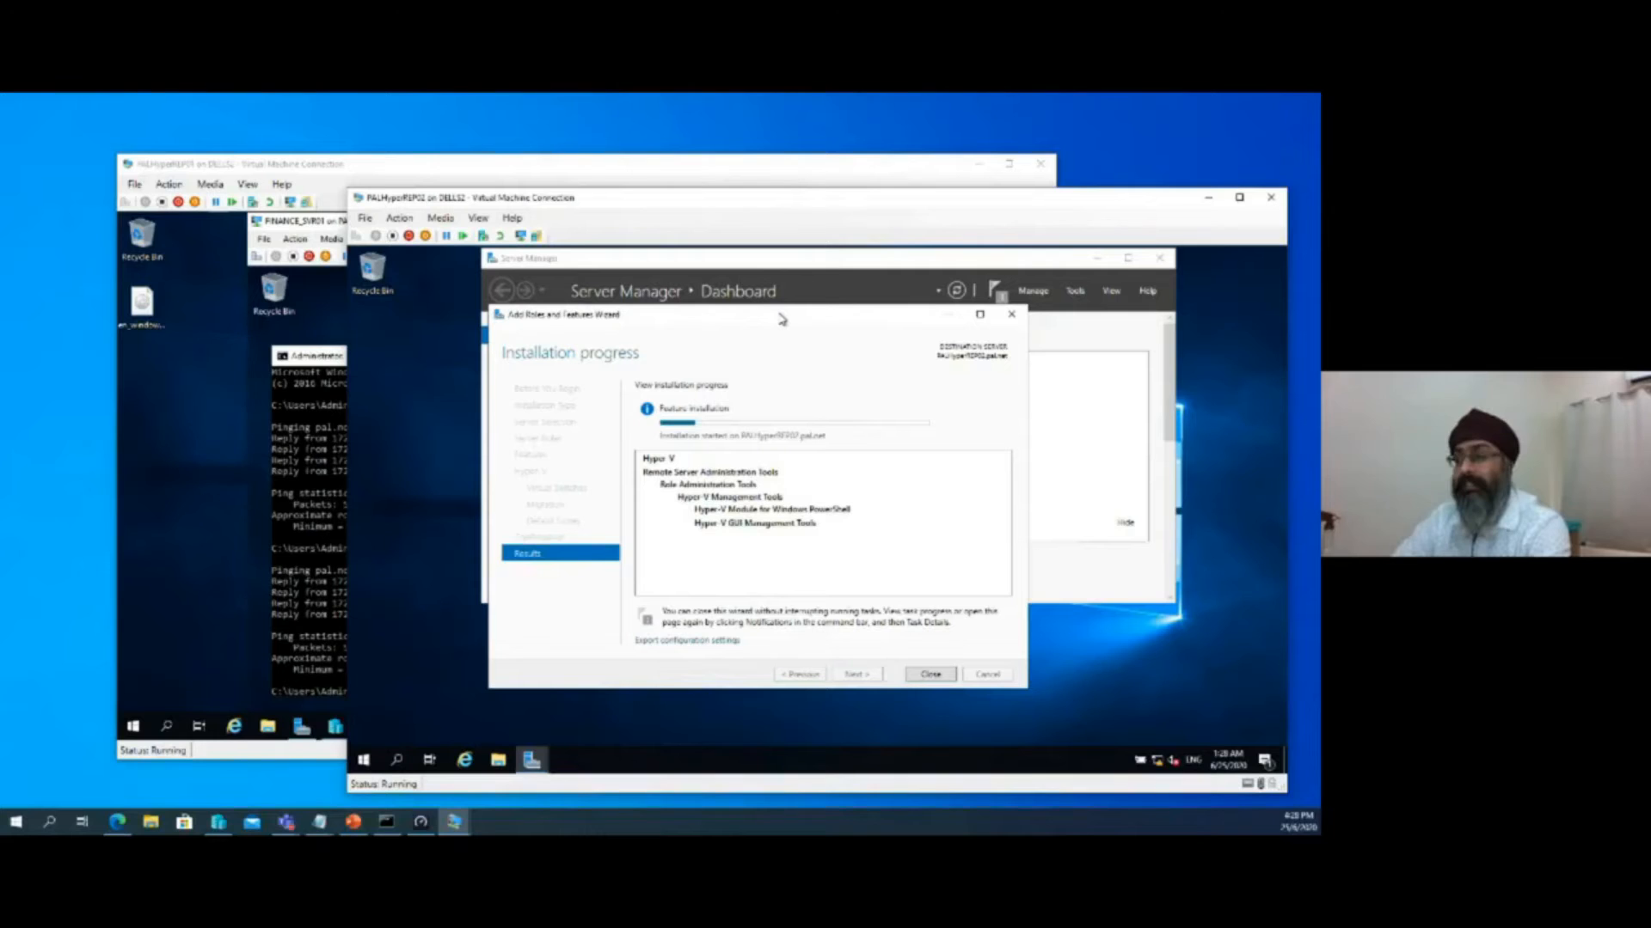
left_click_drag(776, 318, 806, 322)
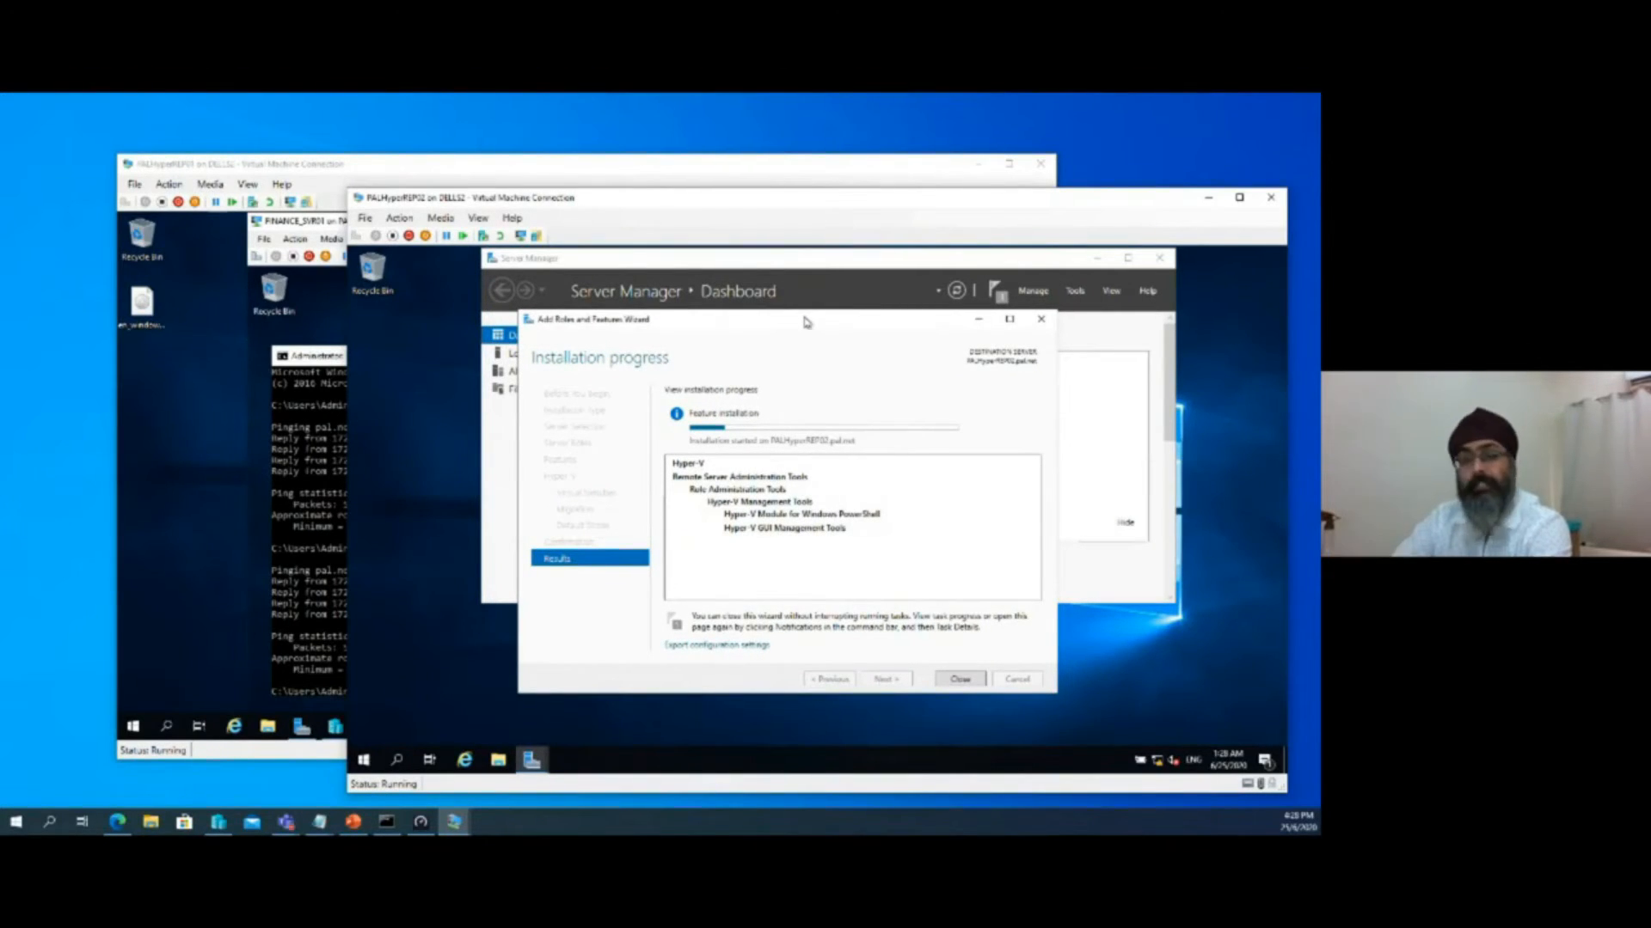
left_click_drag(805, 323, 848, 361)
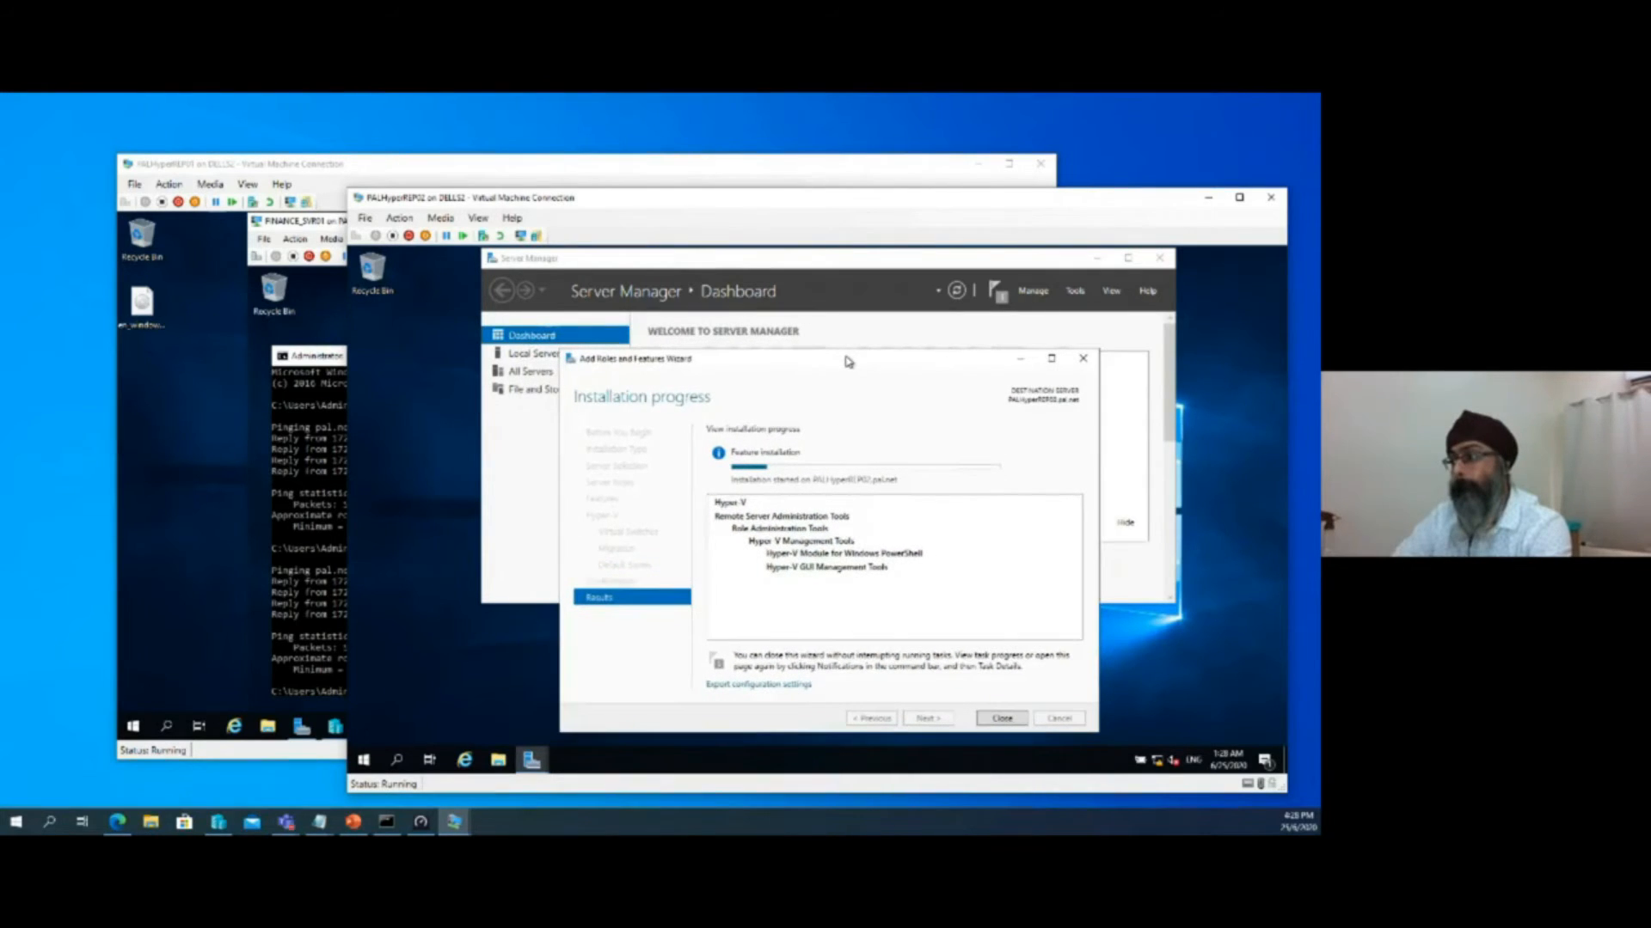
left_click(816, 269)
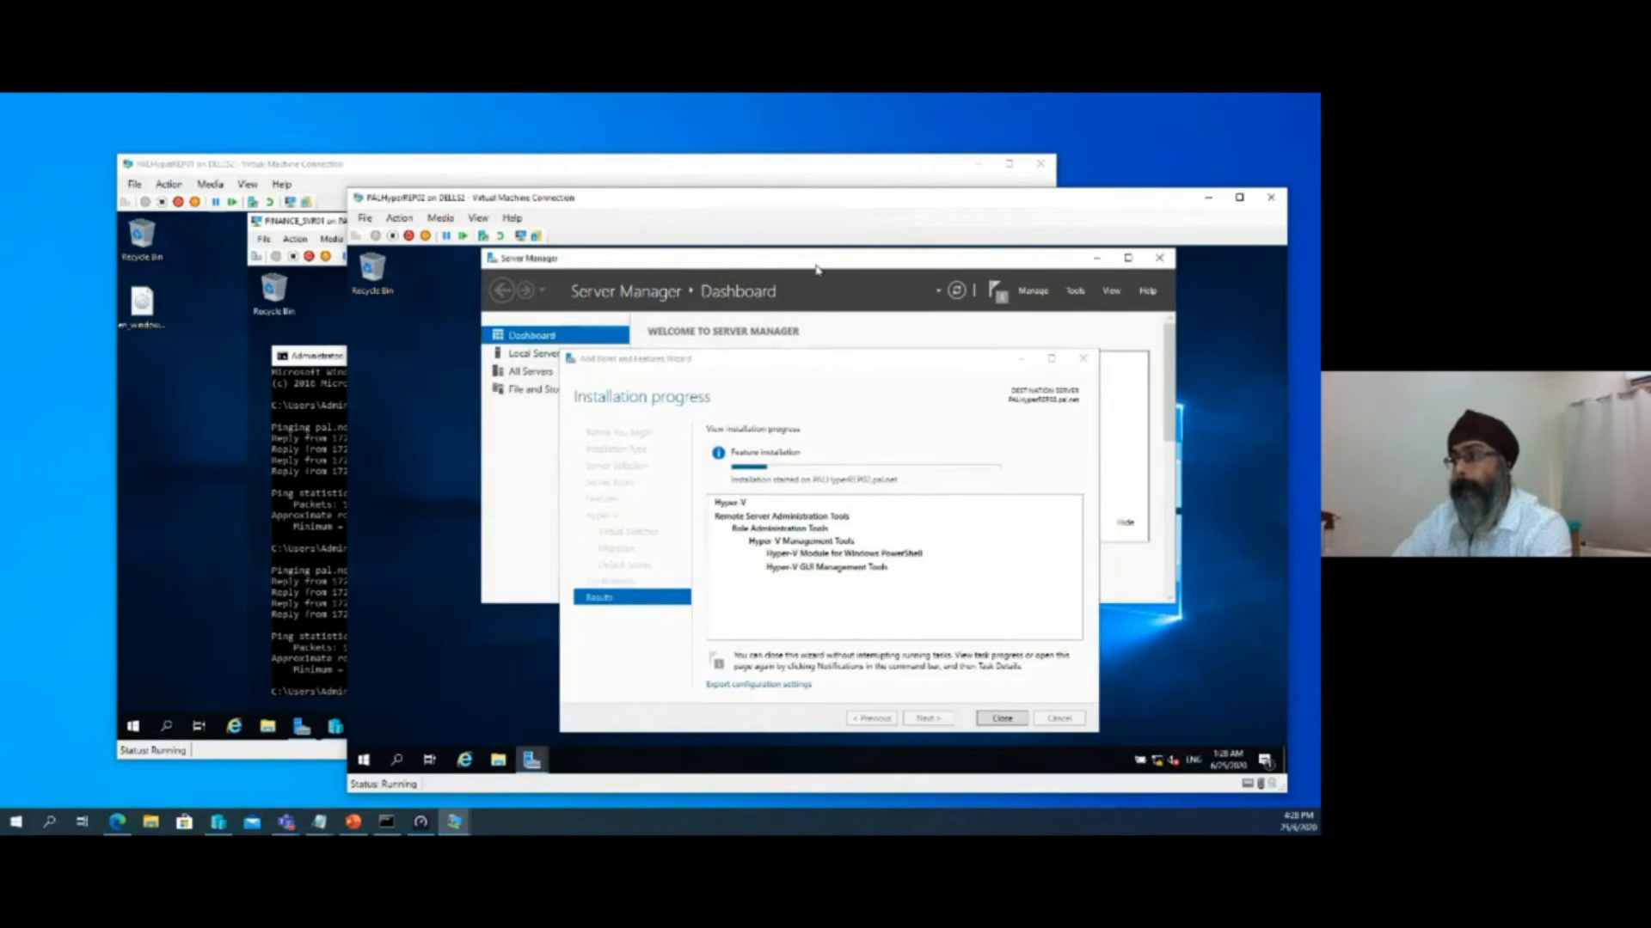
left_click(1097, 259)
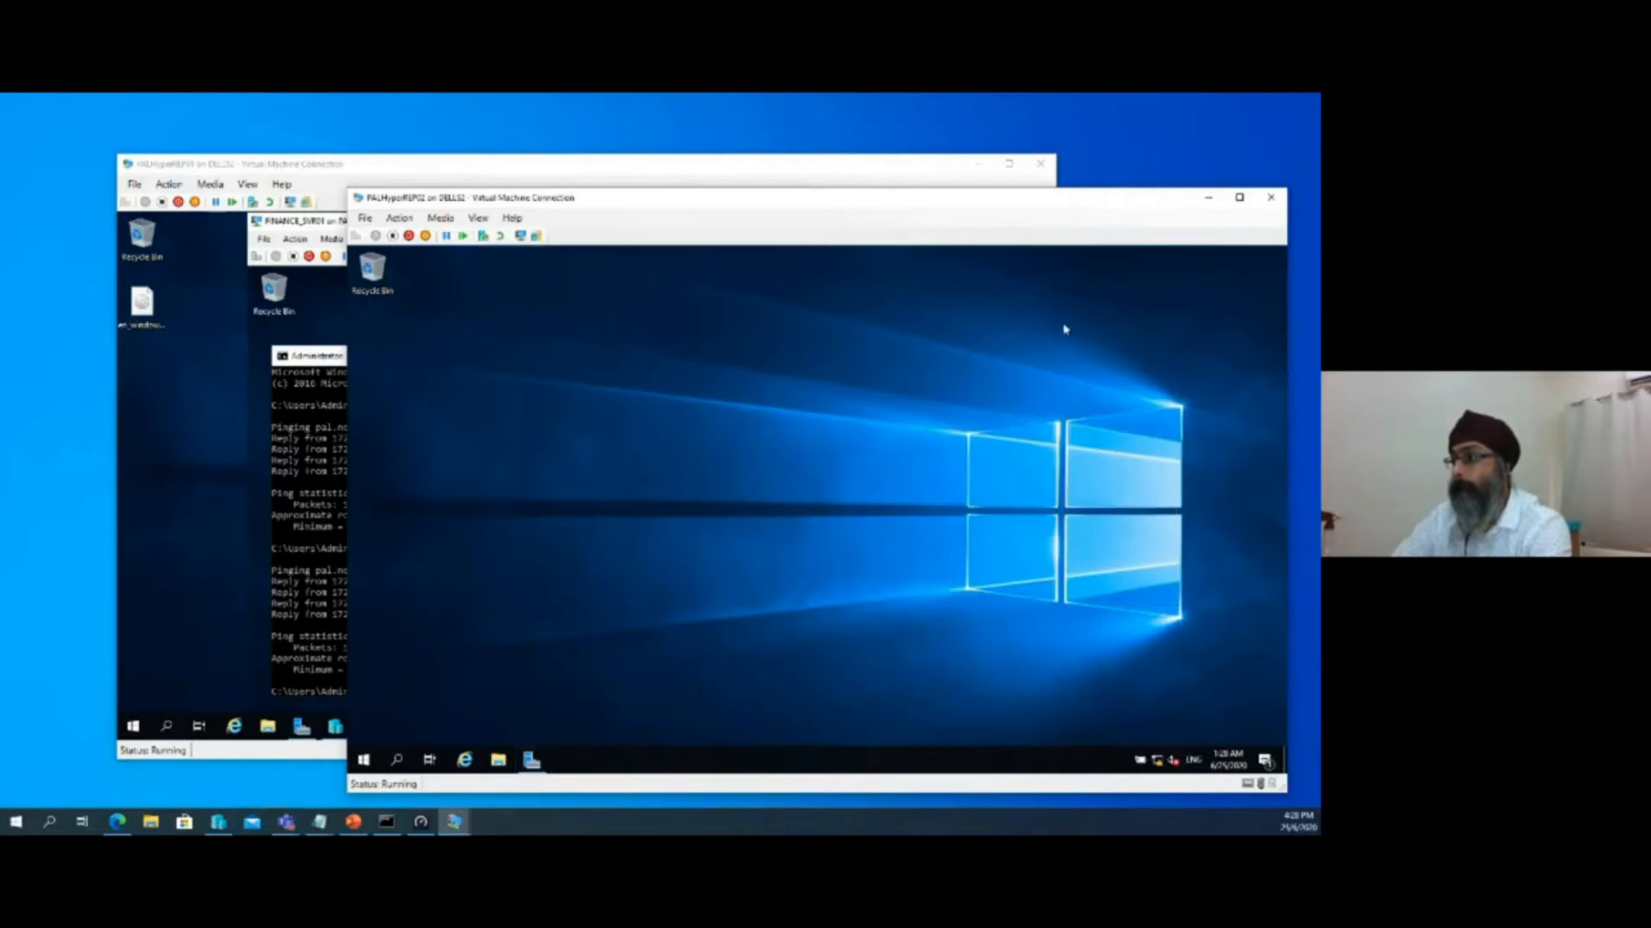
left_click(531, 760)
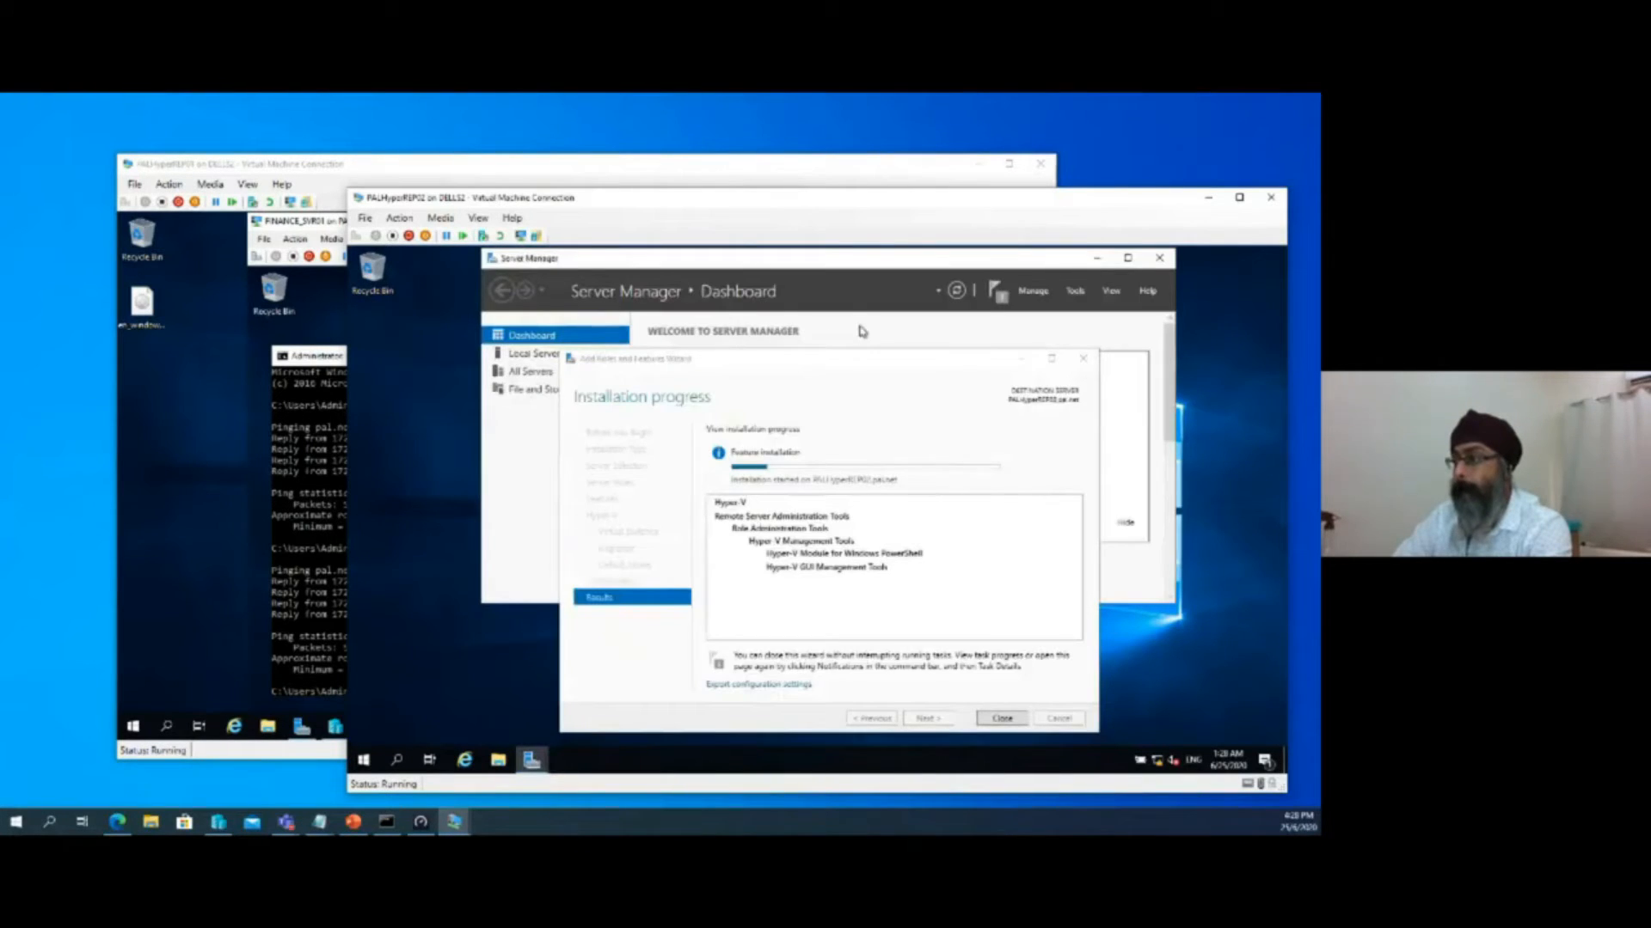
left_click_drag(871, 361, 806, 337)
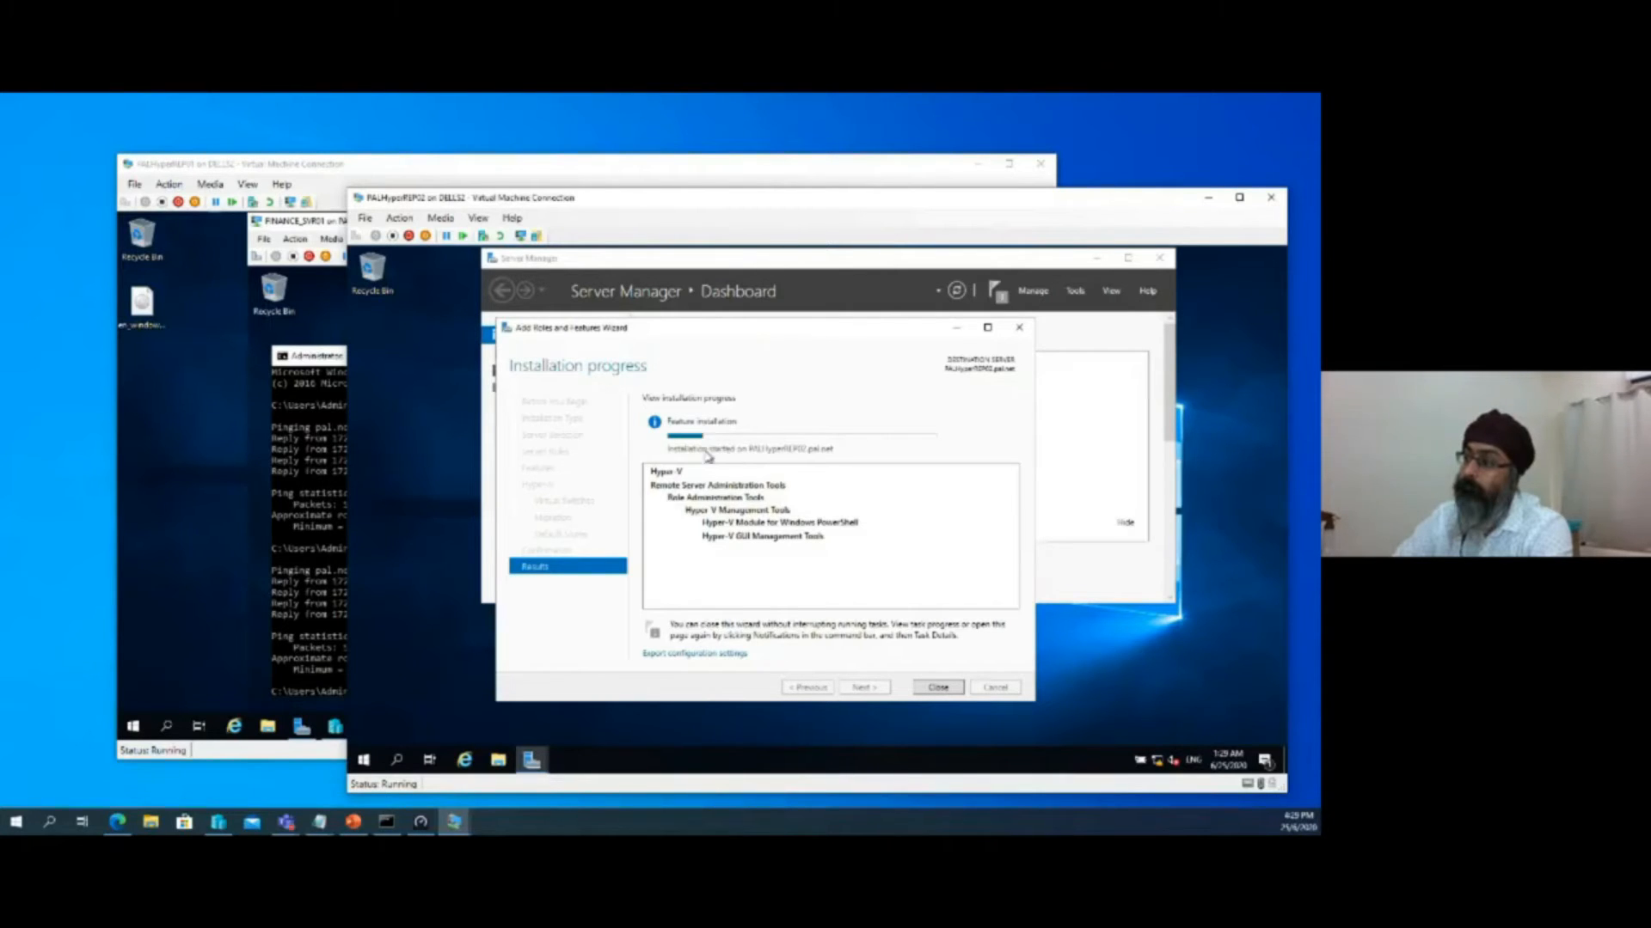
left_click_drag(741, 338, 892, 348)
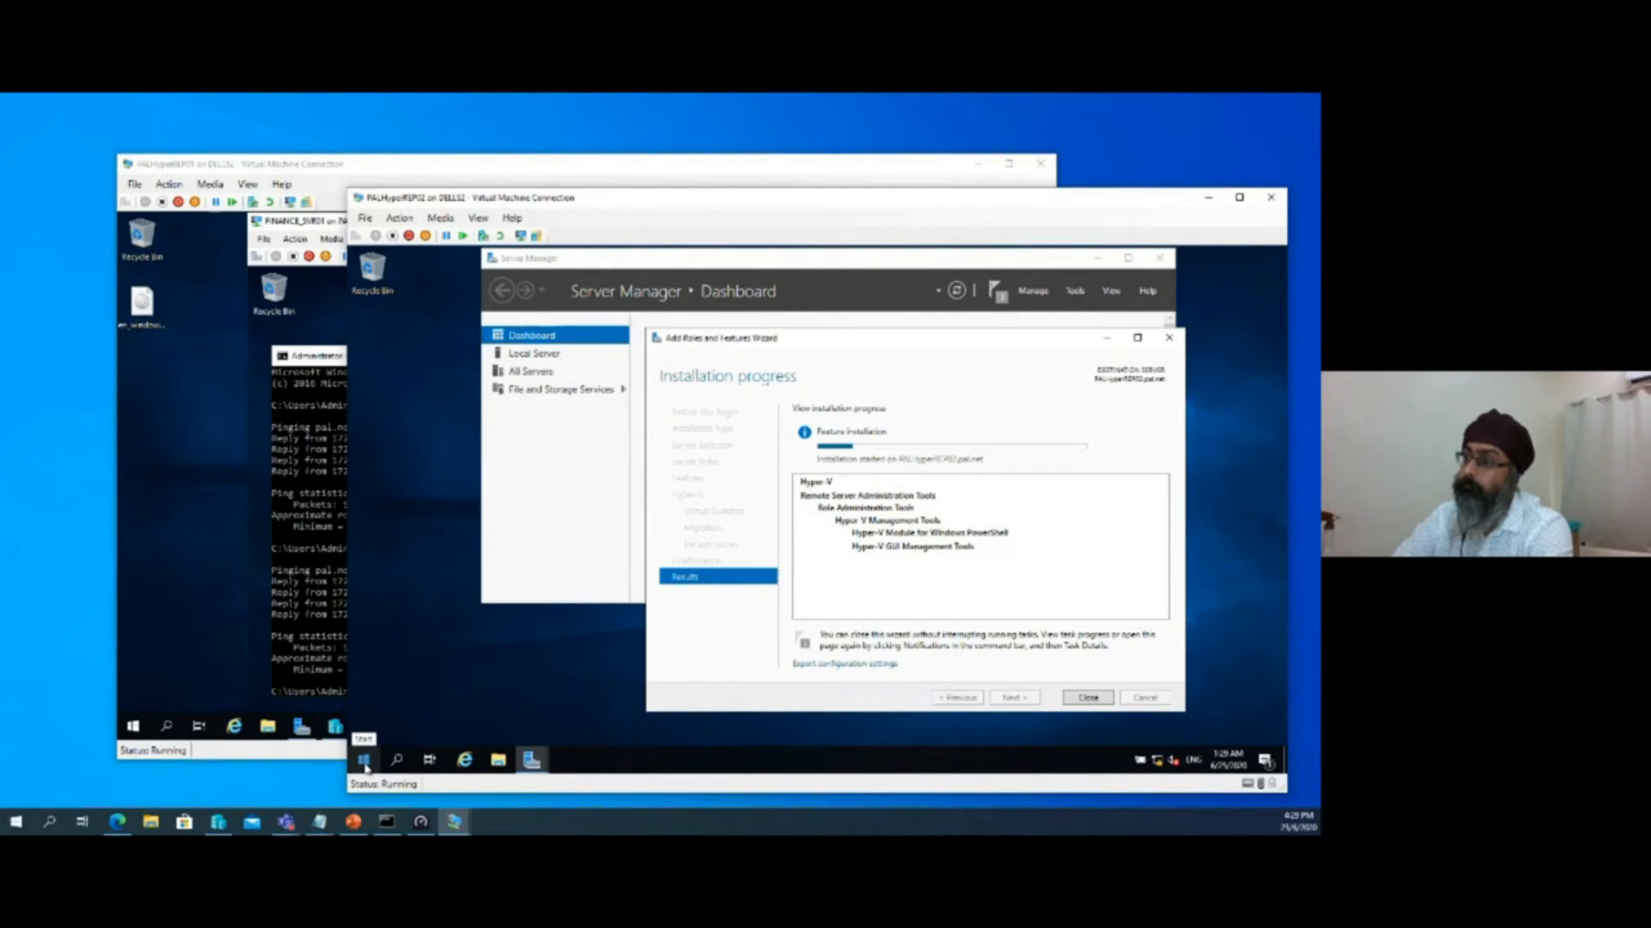
left_click(364, 760)
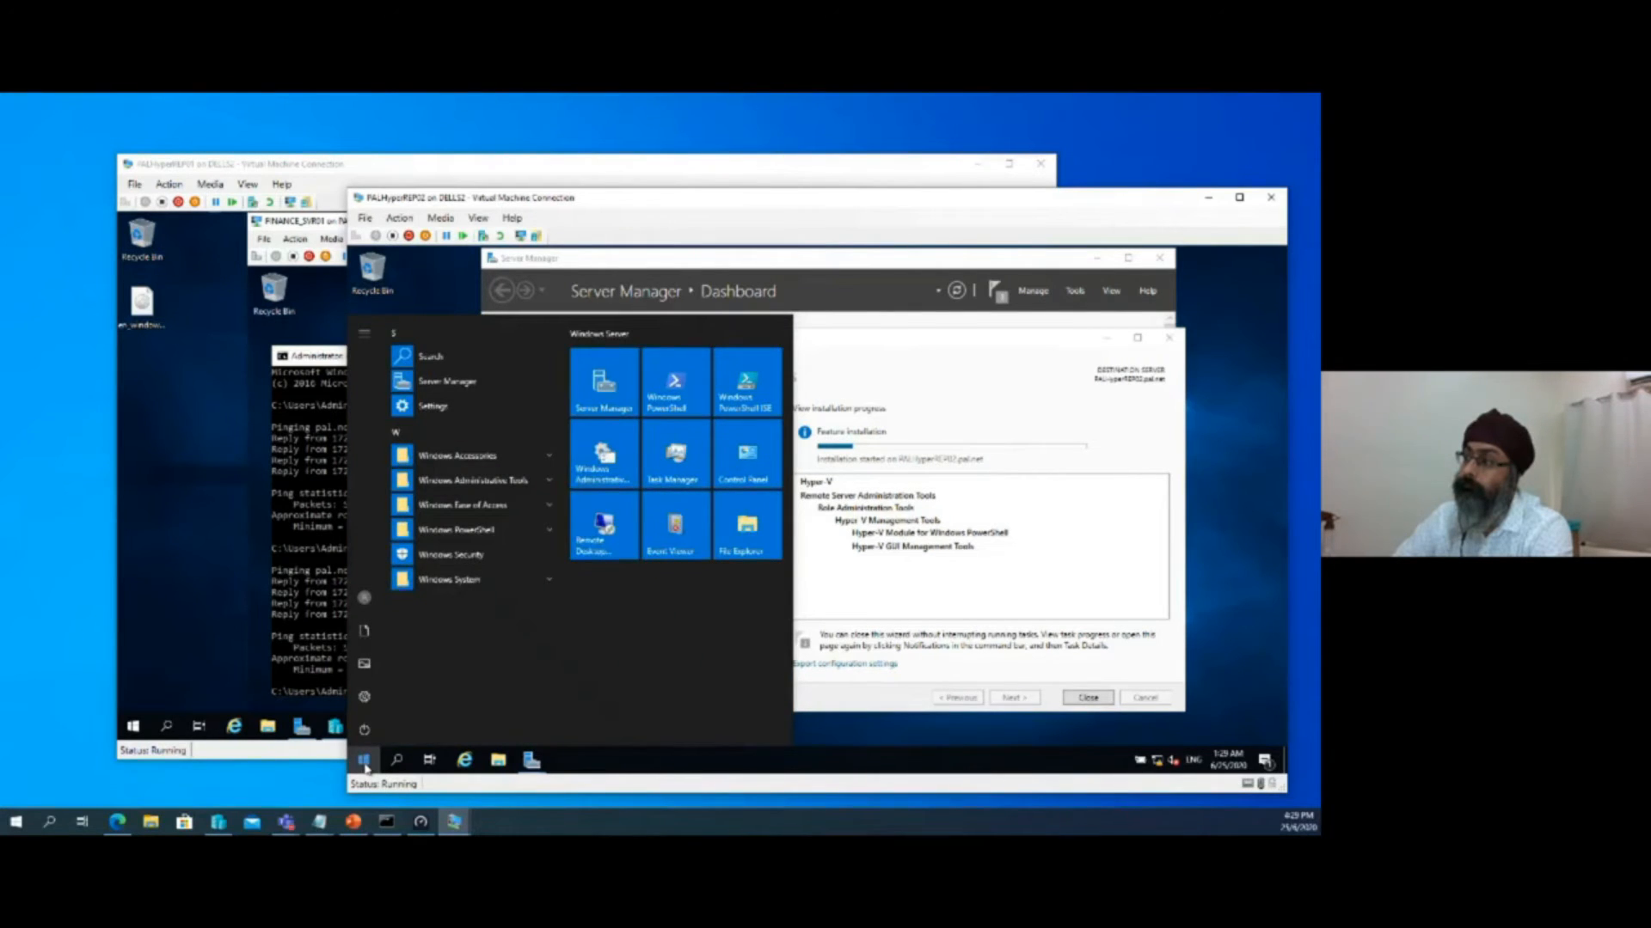
left_click(364, 761)
left_click_drag(826, 345, 705, 334)
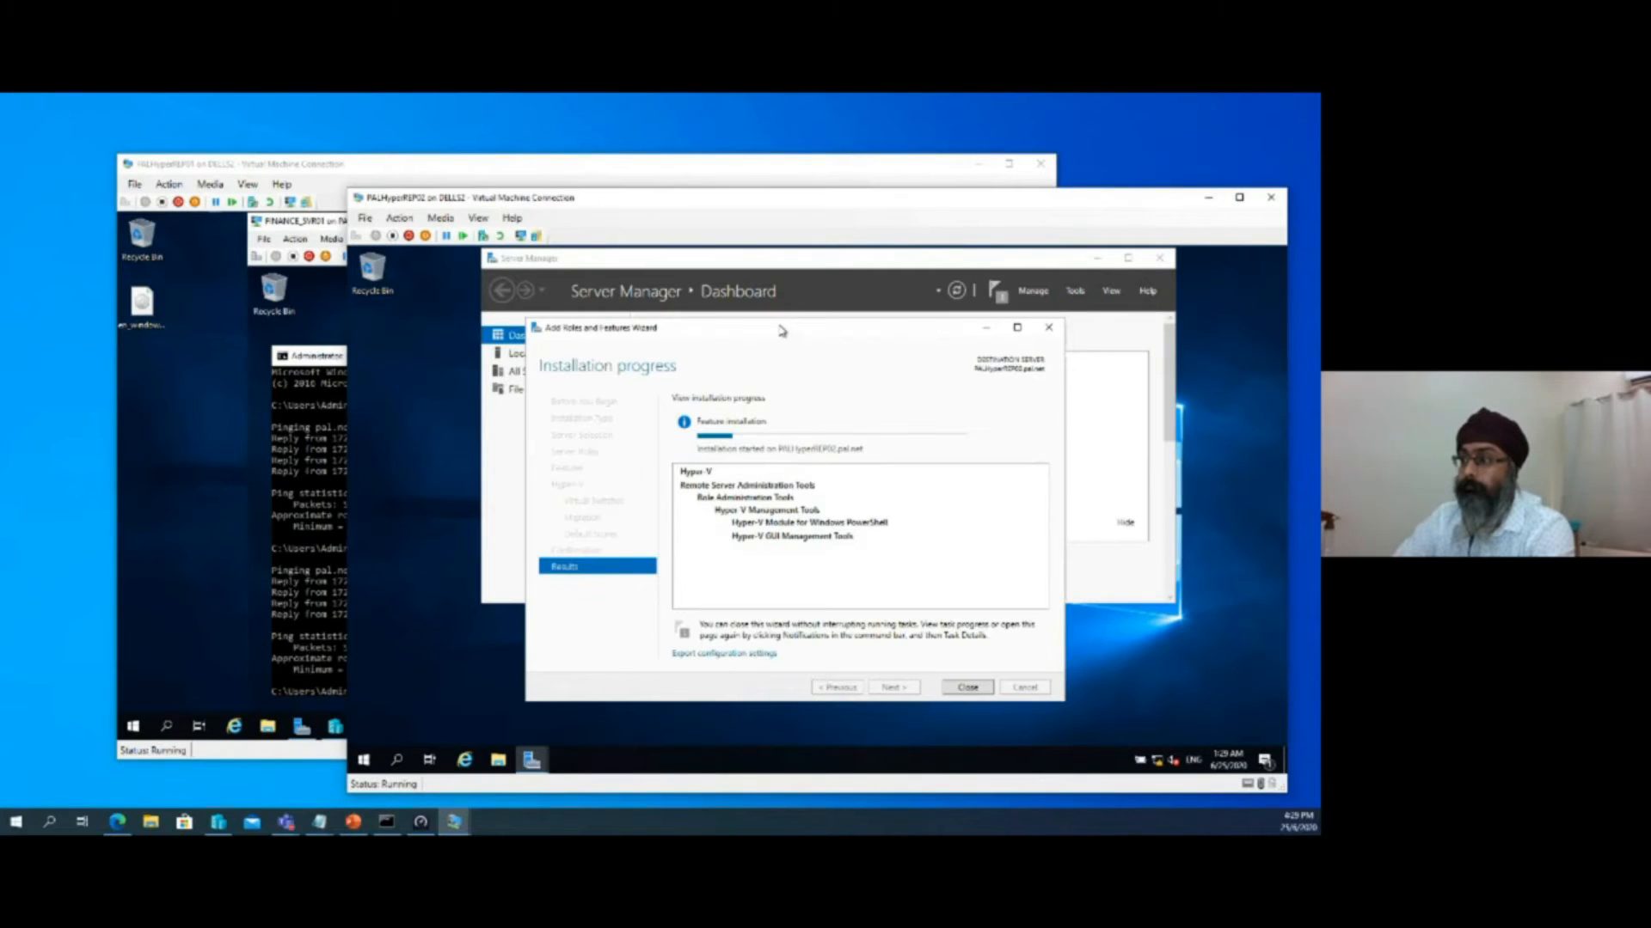
left_click_drag(782, 330, 748, 302)
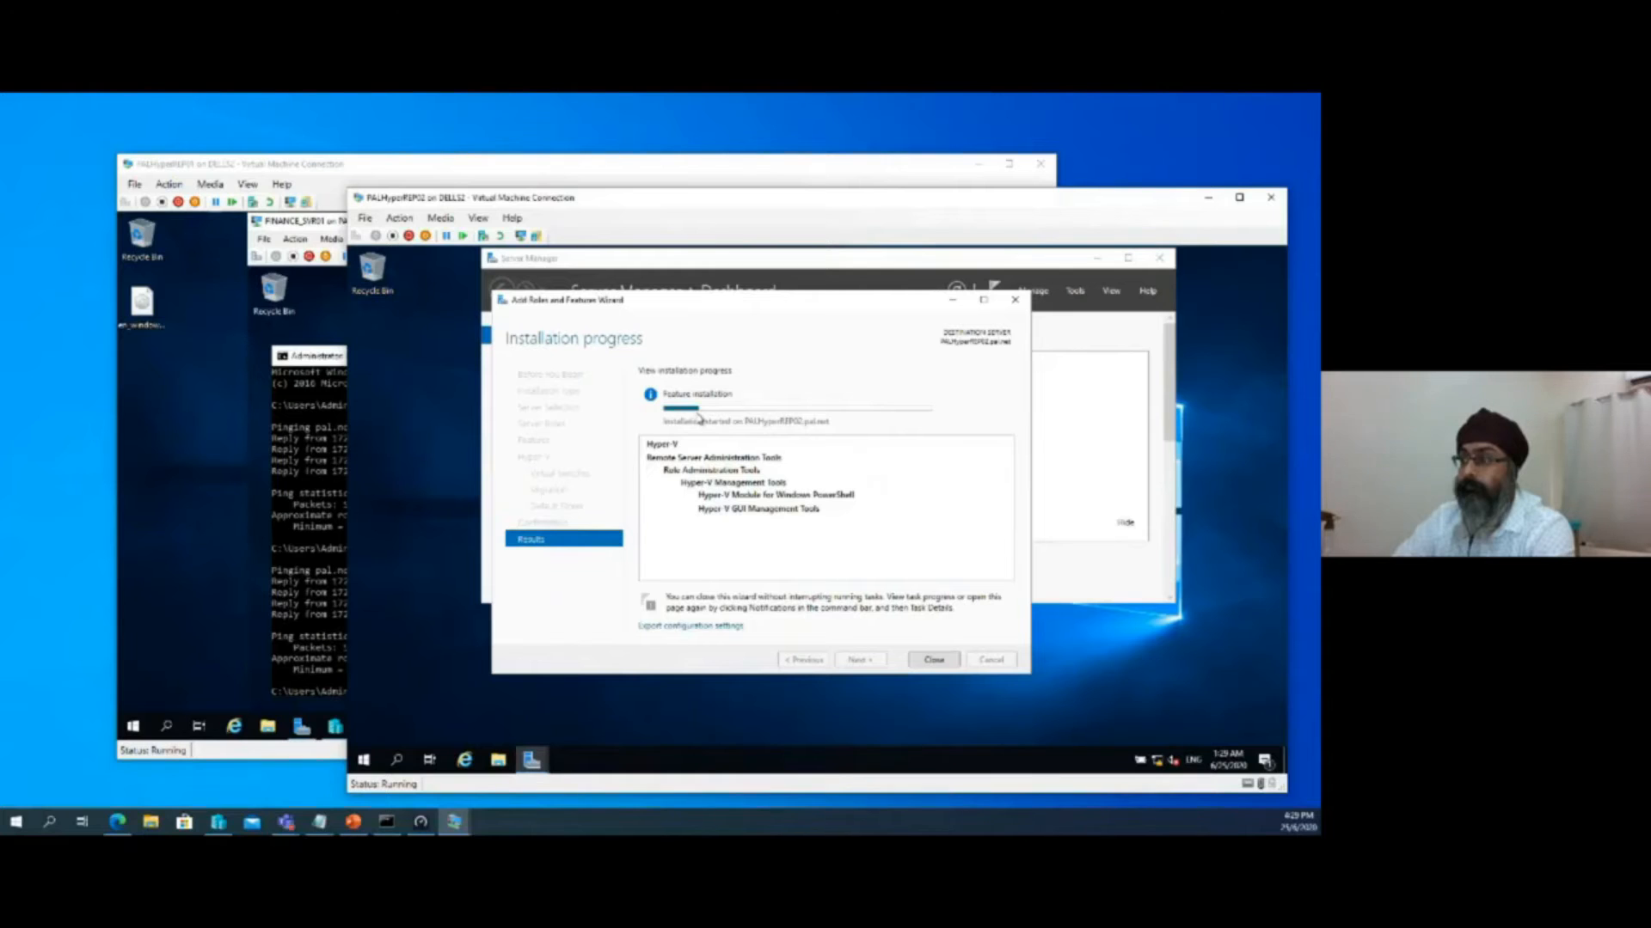
mouse_move(702, 415)
left_click_drag(789, 304, 885, 347)
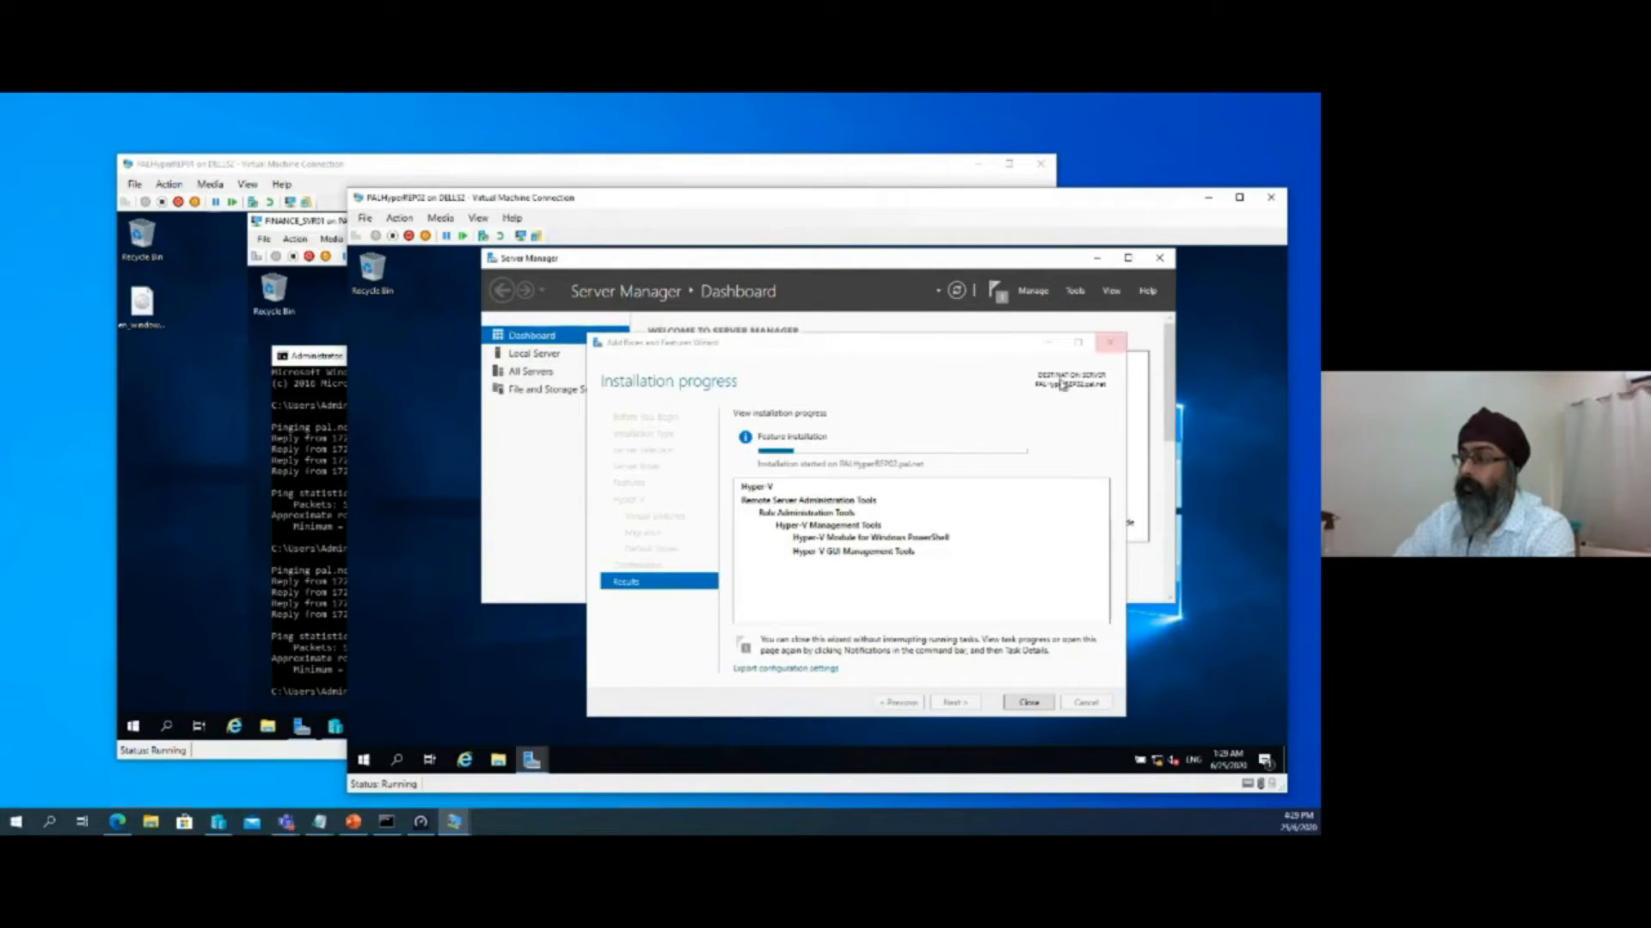
left_click(883, 348)
left_click_drag(883, 348, 834, 324)
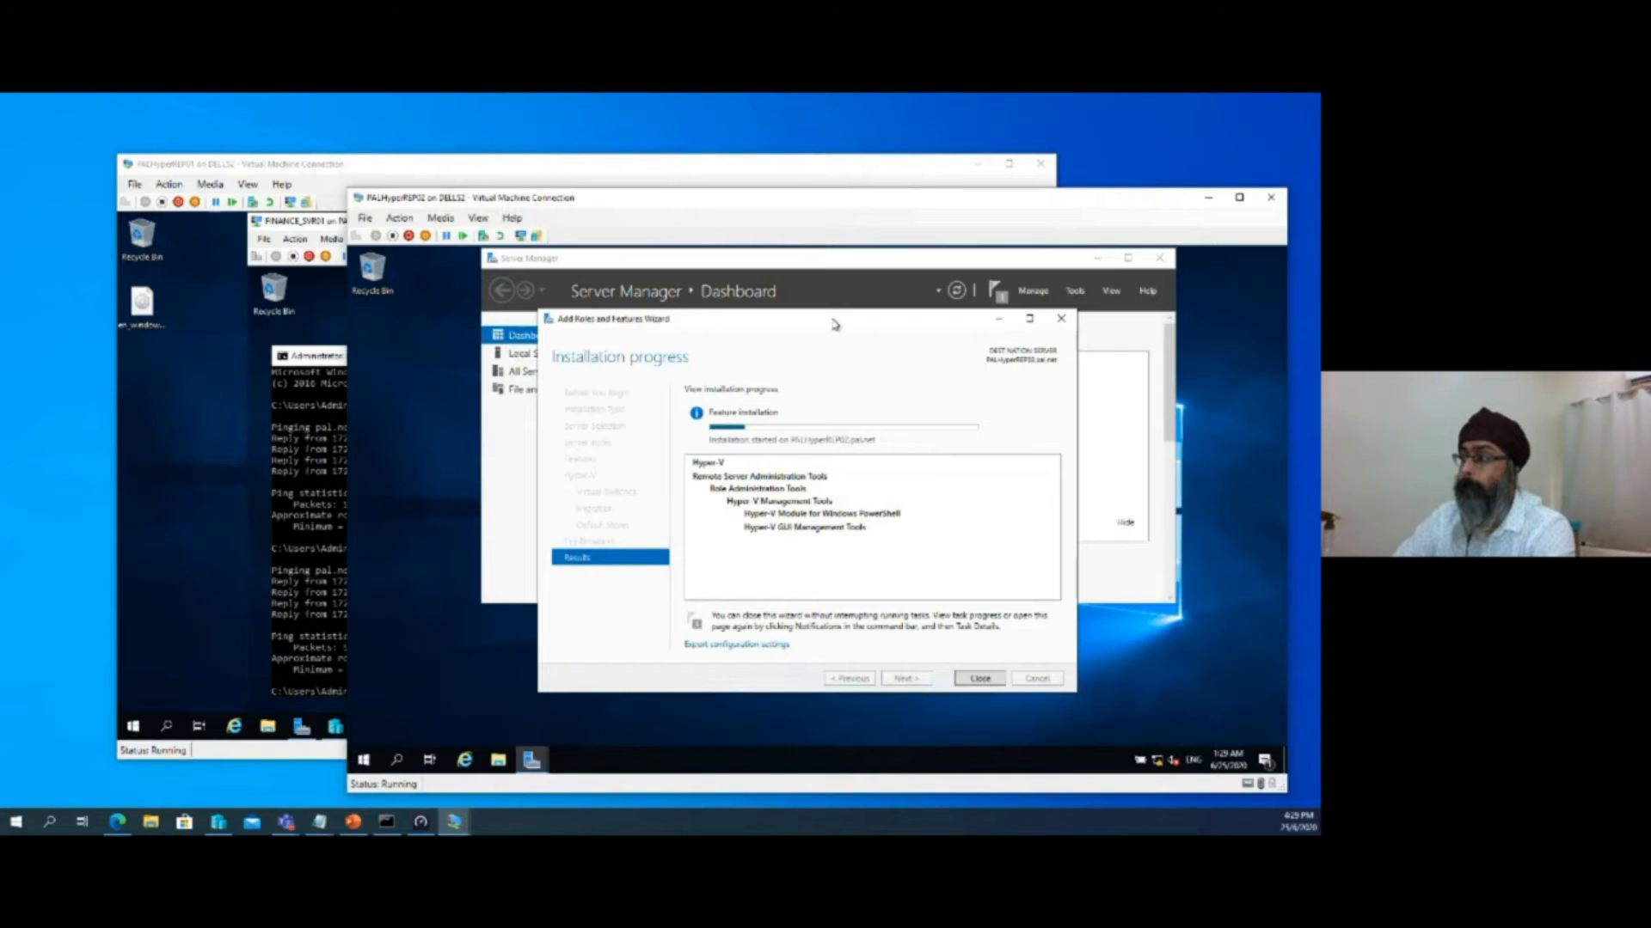
left_click_drag(834, 321, 840, 315)
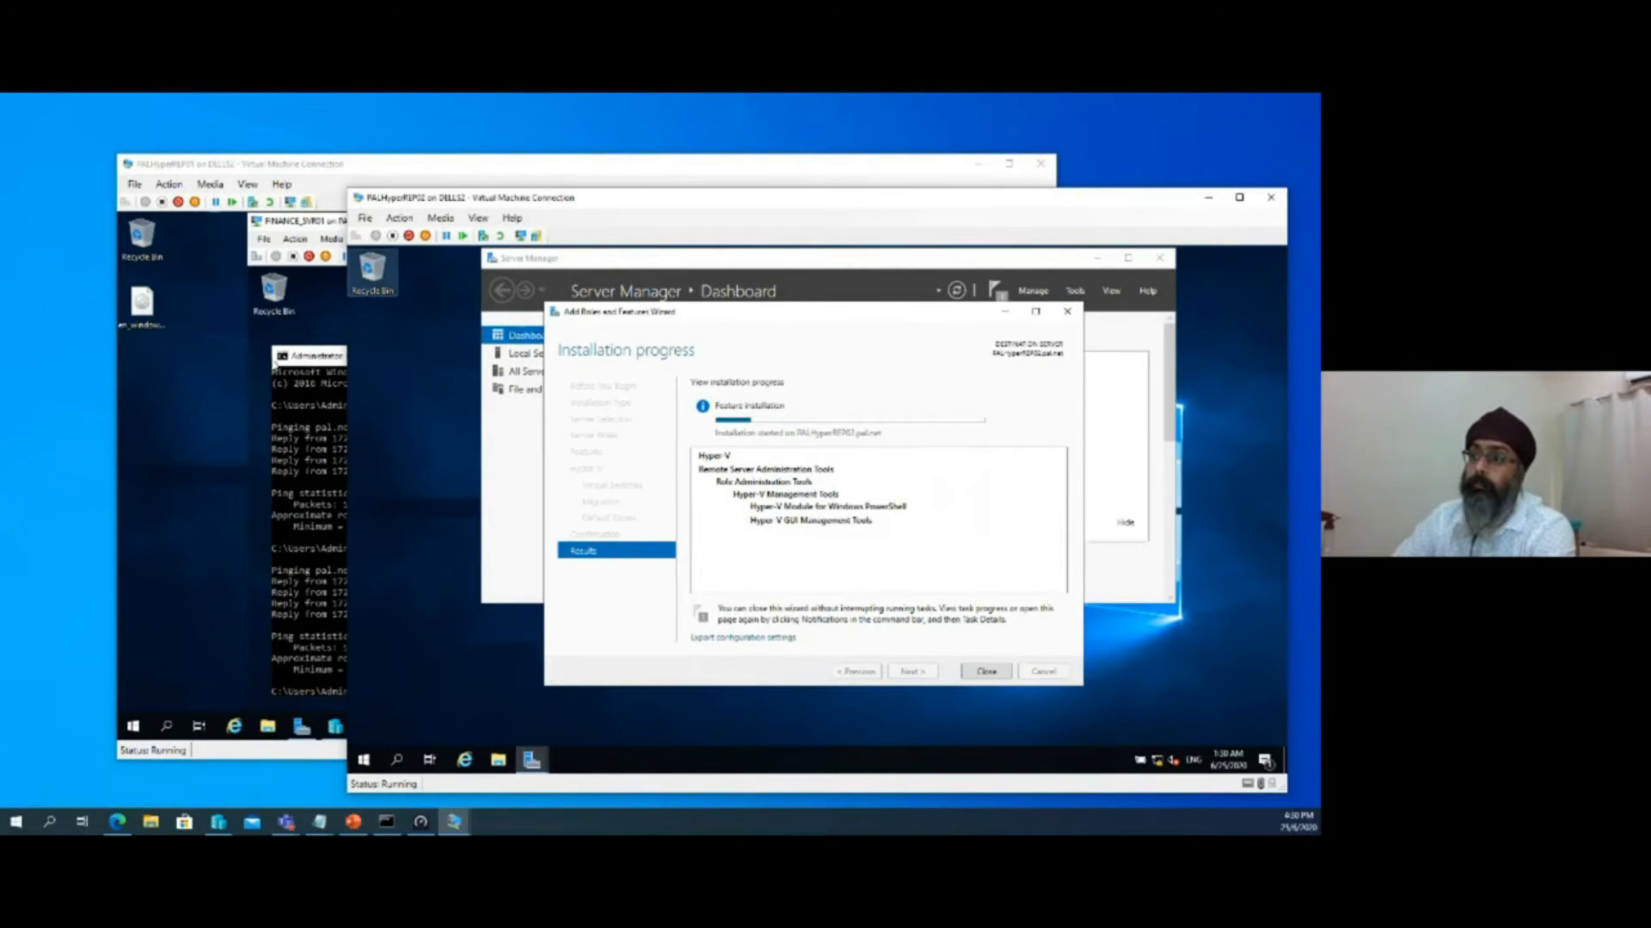
Switch to the PALHyperVStor01 connection, check the Hyper-V installation on PALHyperREP02, and place the PALHyperVStor01 window in front
left_click(332, 307)
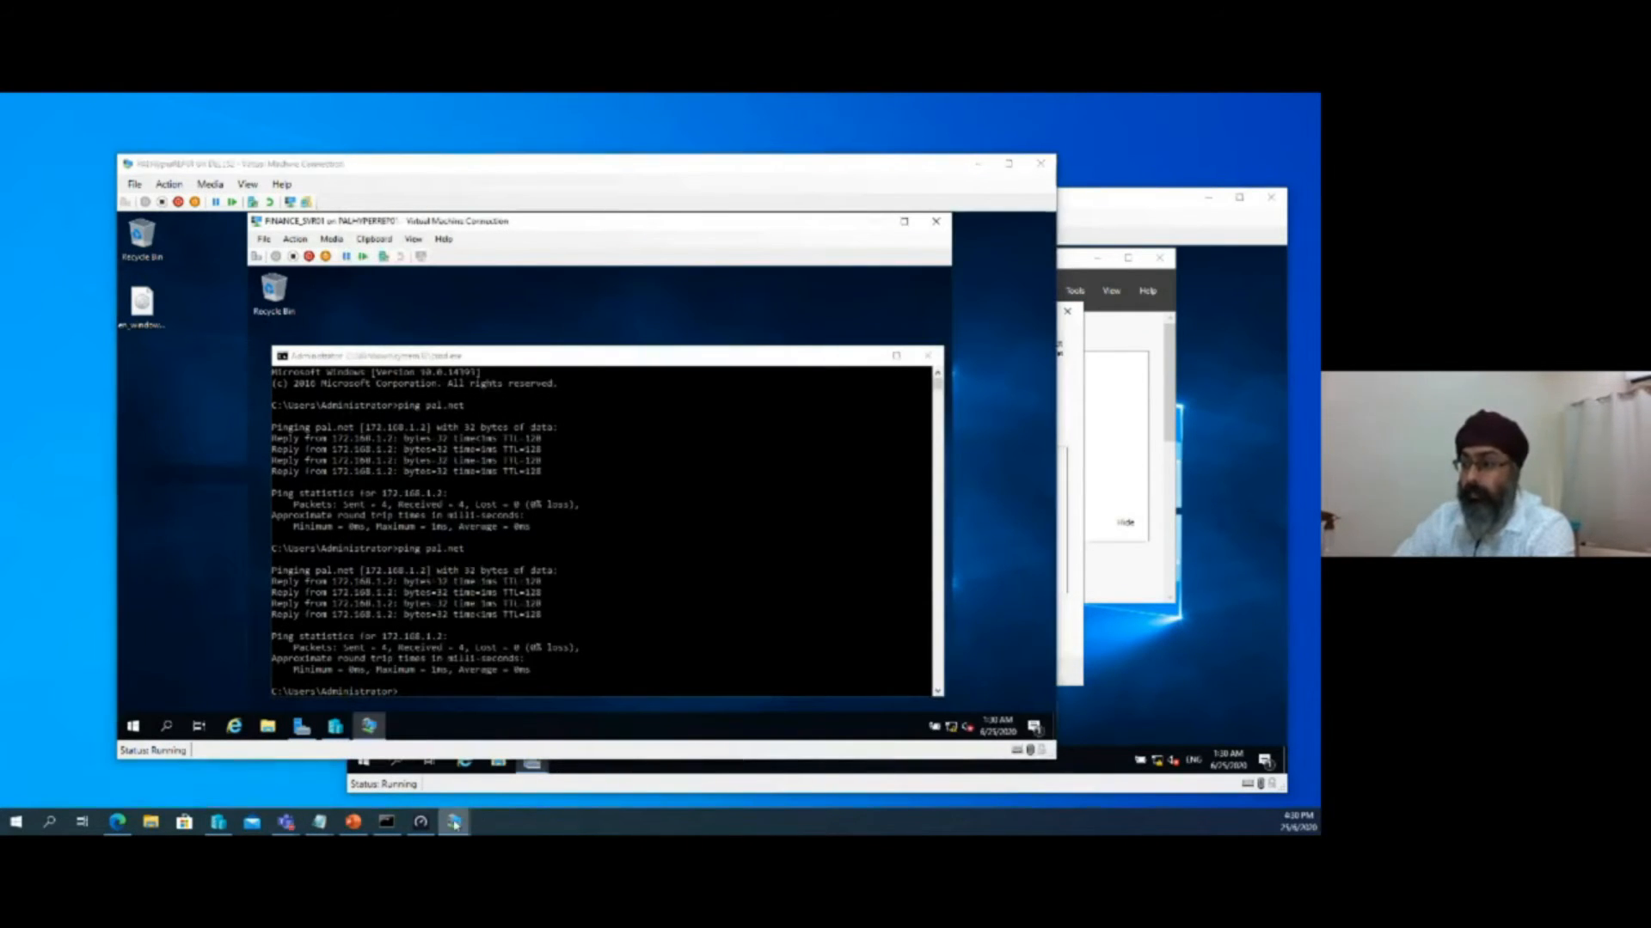
mouse_move(454, 821)
left_click(472, 768)
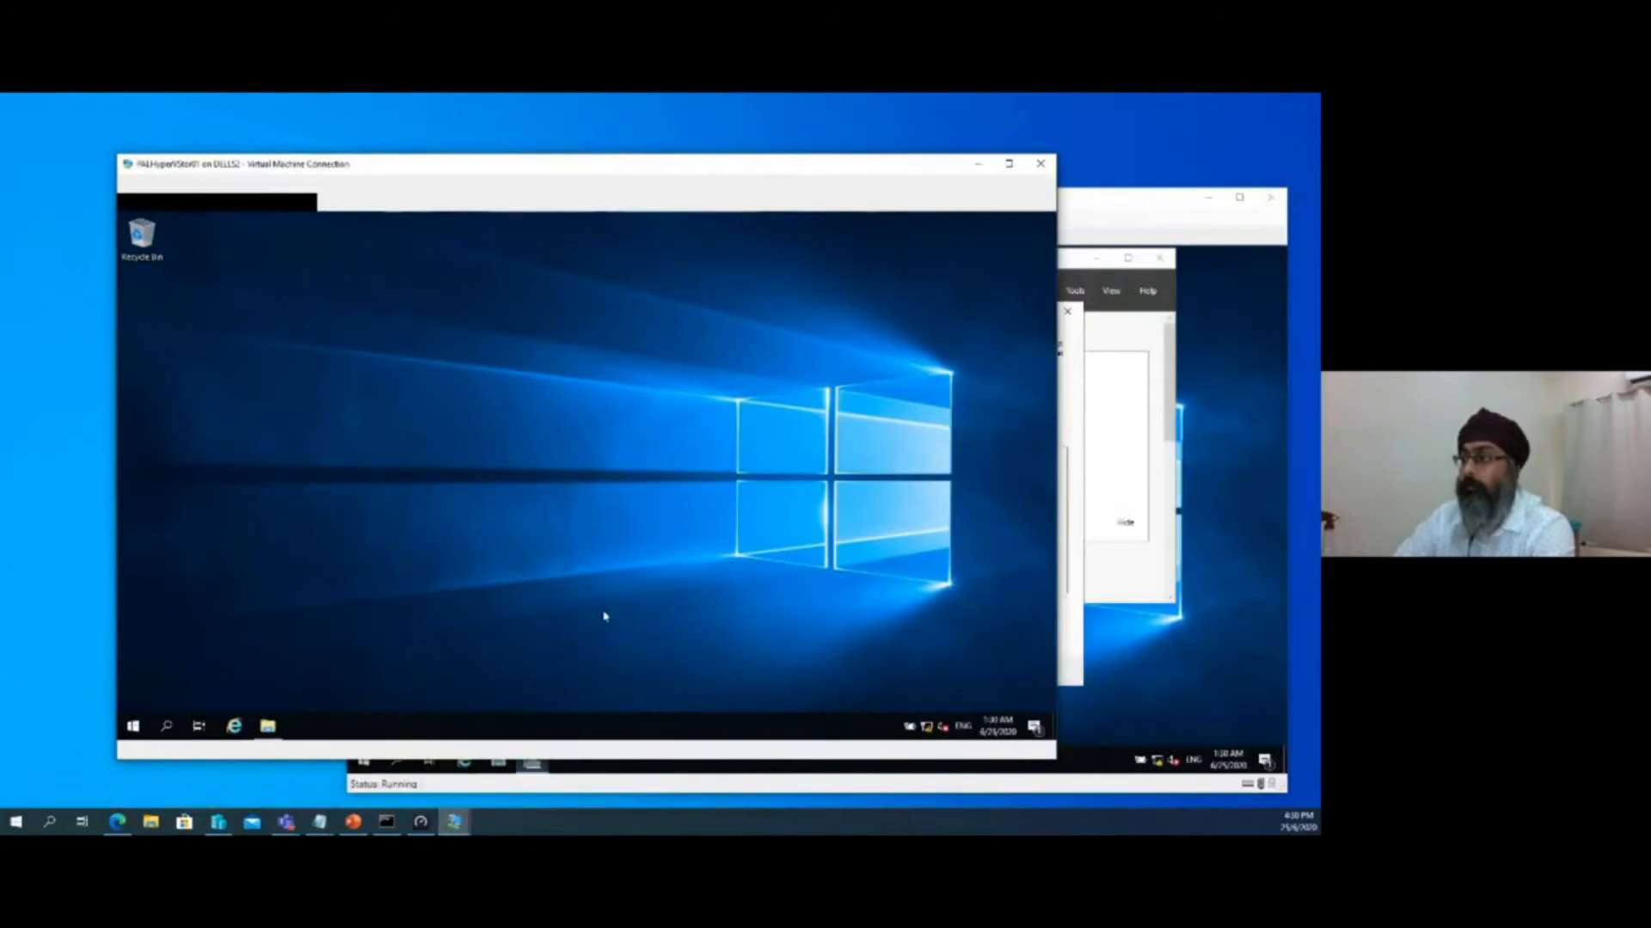
left_click_drag(759, 170, 731, 131)
left_click(1077, 396)
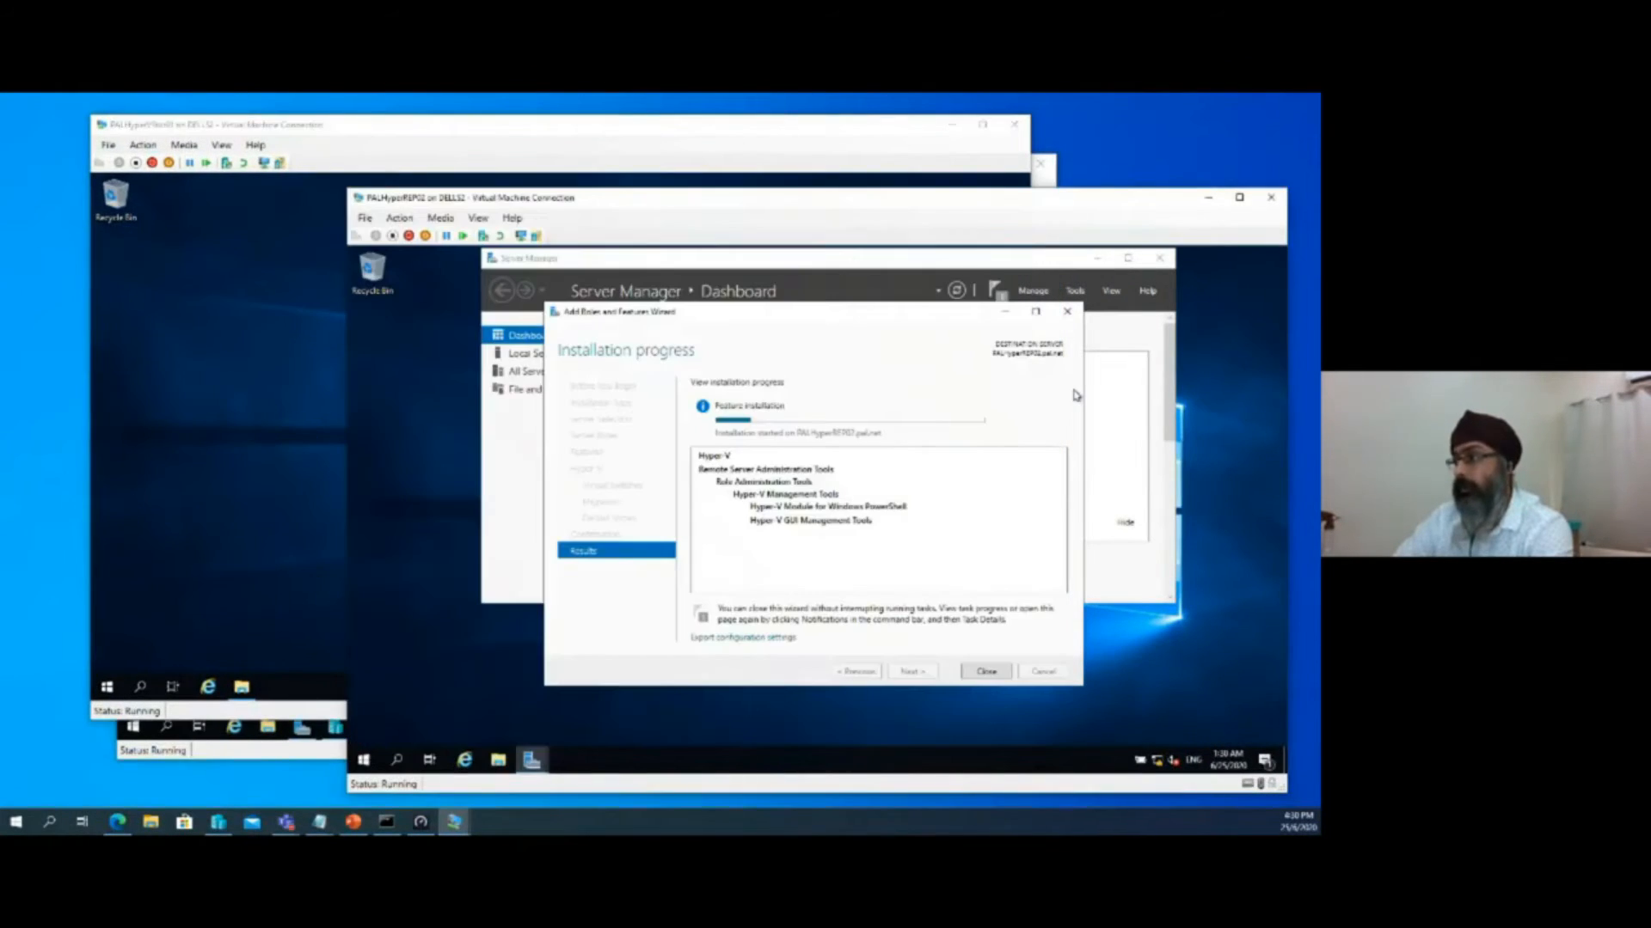
left_click(257, 294)
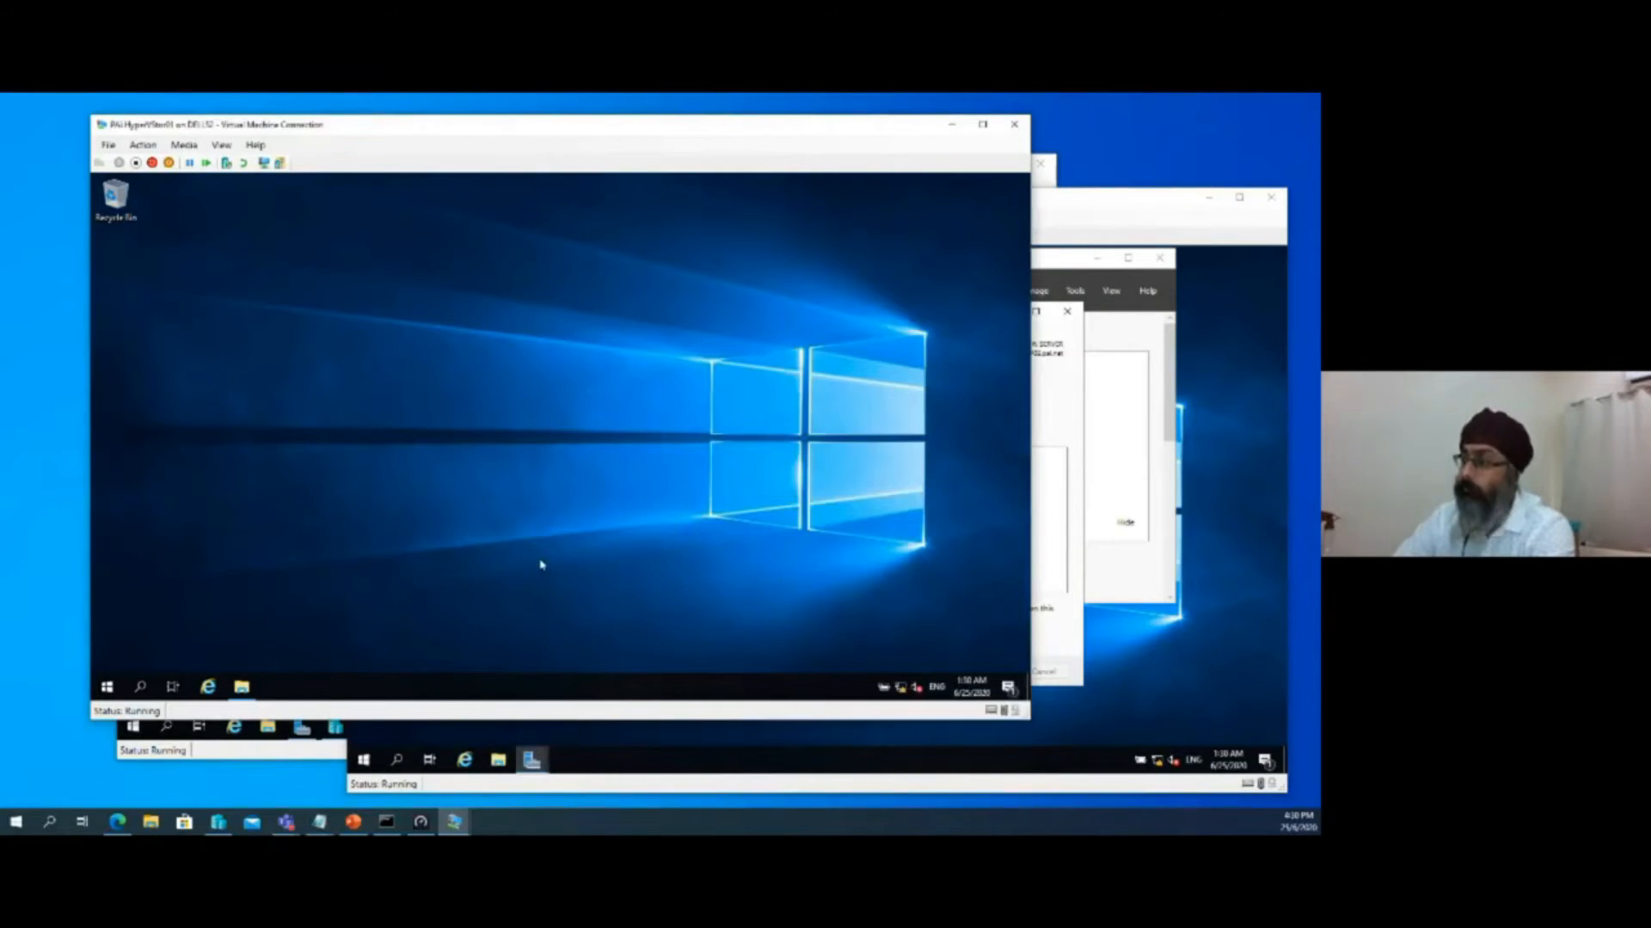
left_click_drag(360, 136, 374, 152)
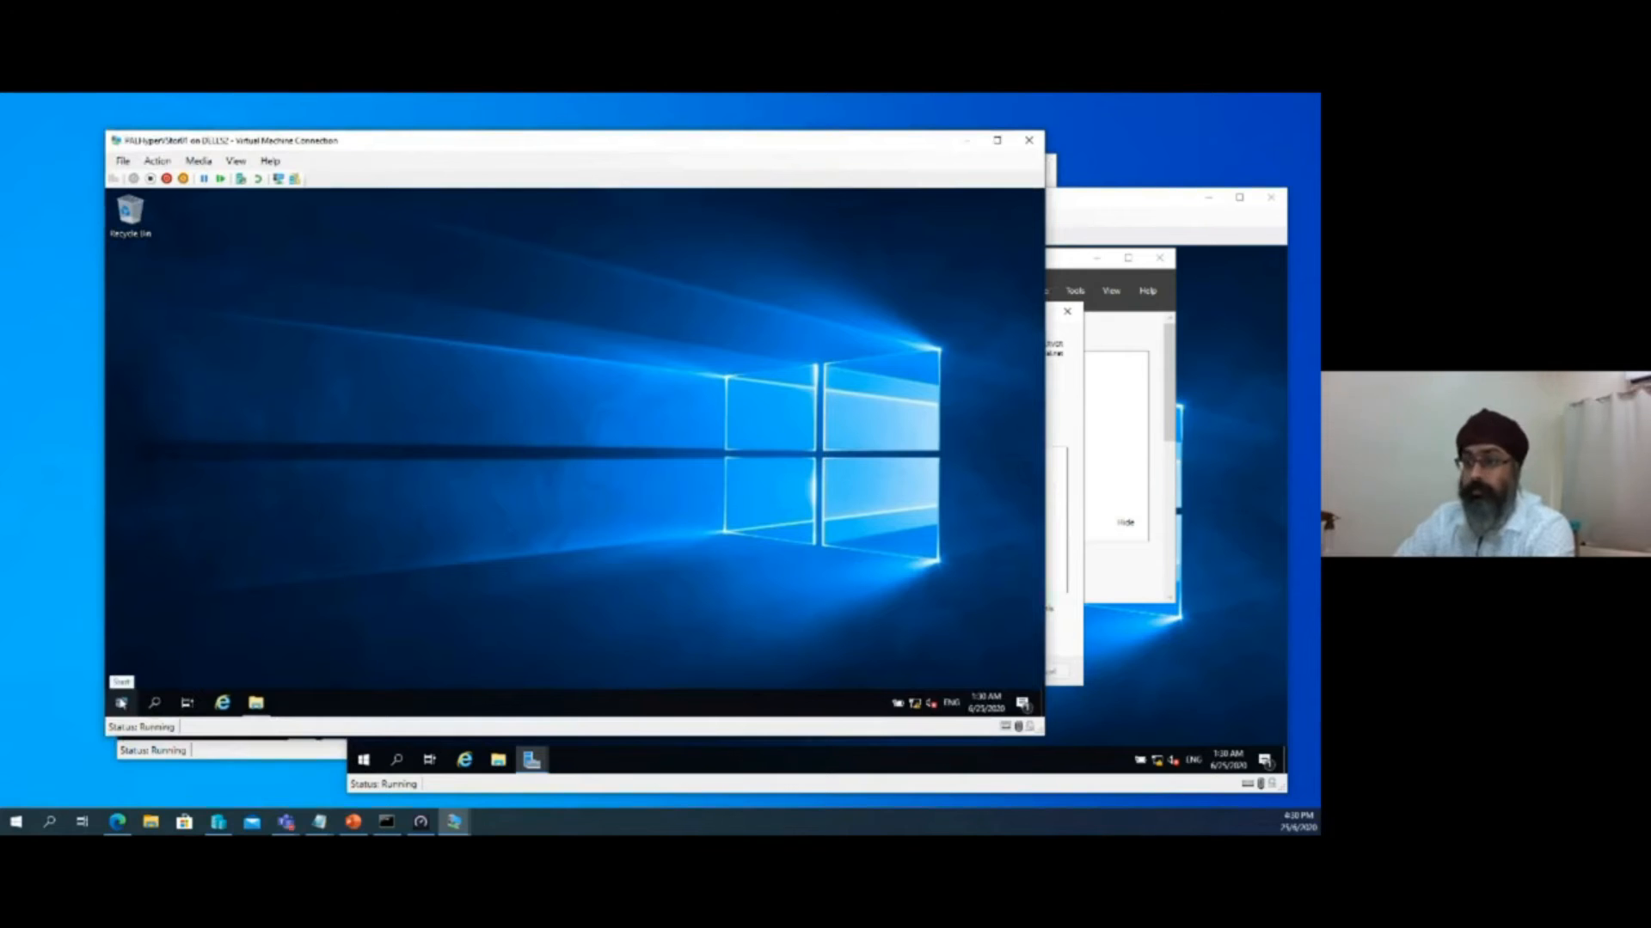
Look through the DATA01 and LOG01 volumes of PALHyperVStor01 in File Explorer and return to This PC
left_click(121, 704)
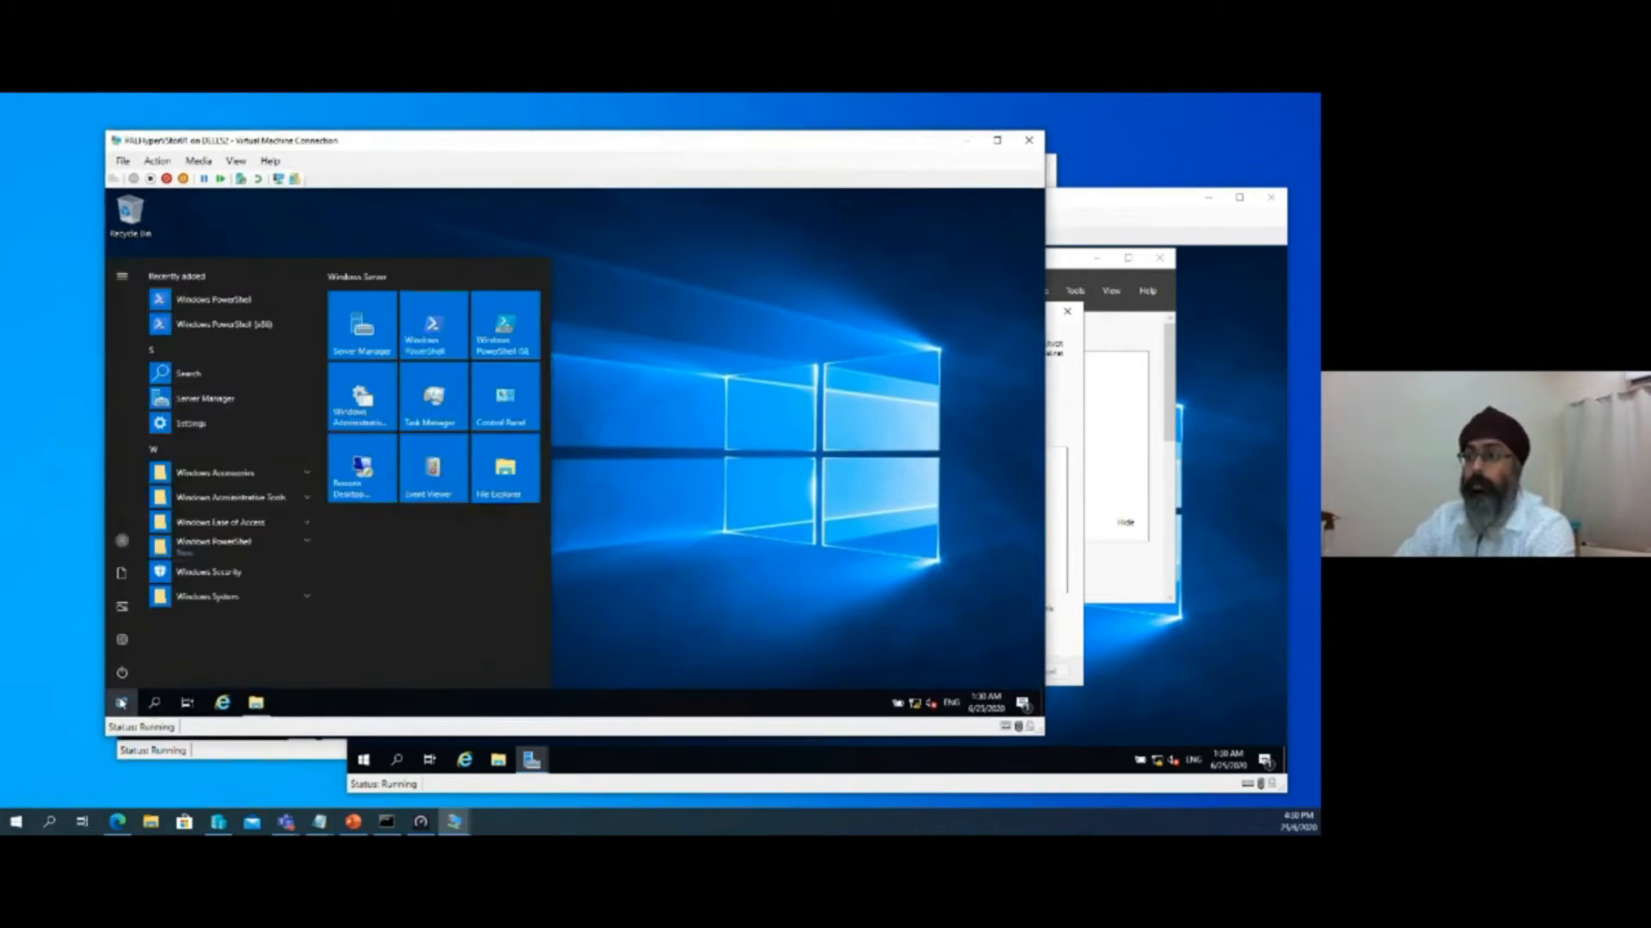
left_click(255, 702)
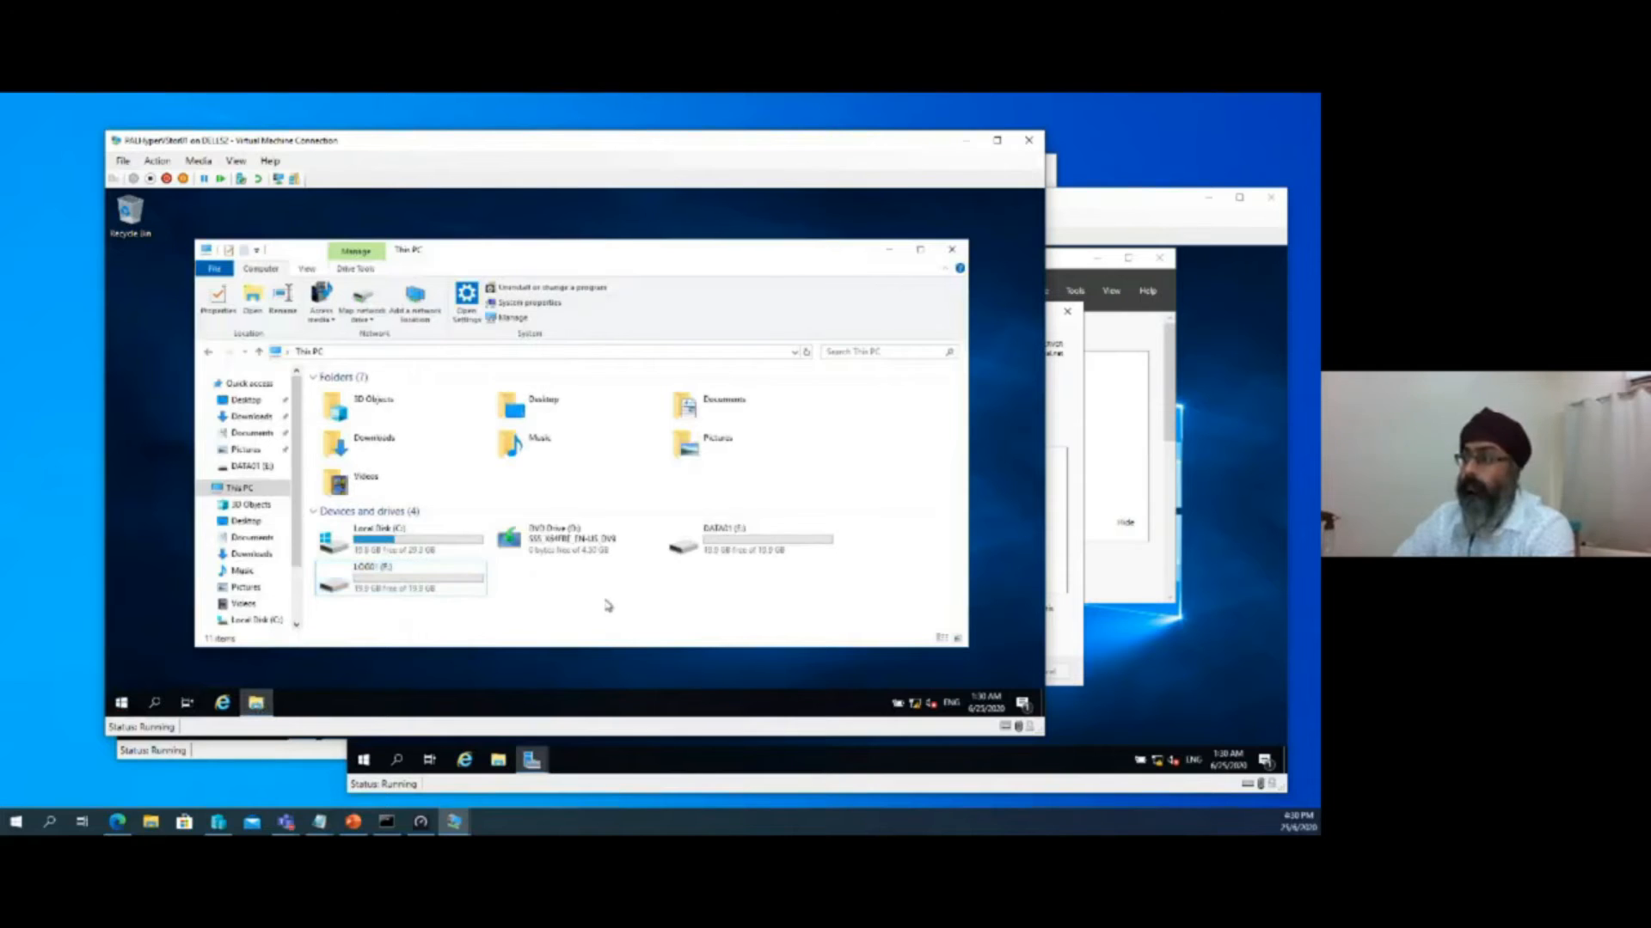
double_click(729, 548)
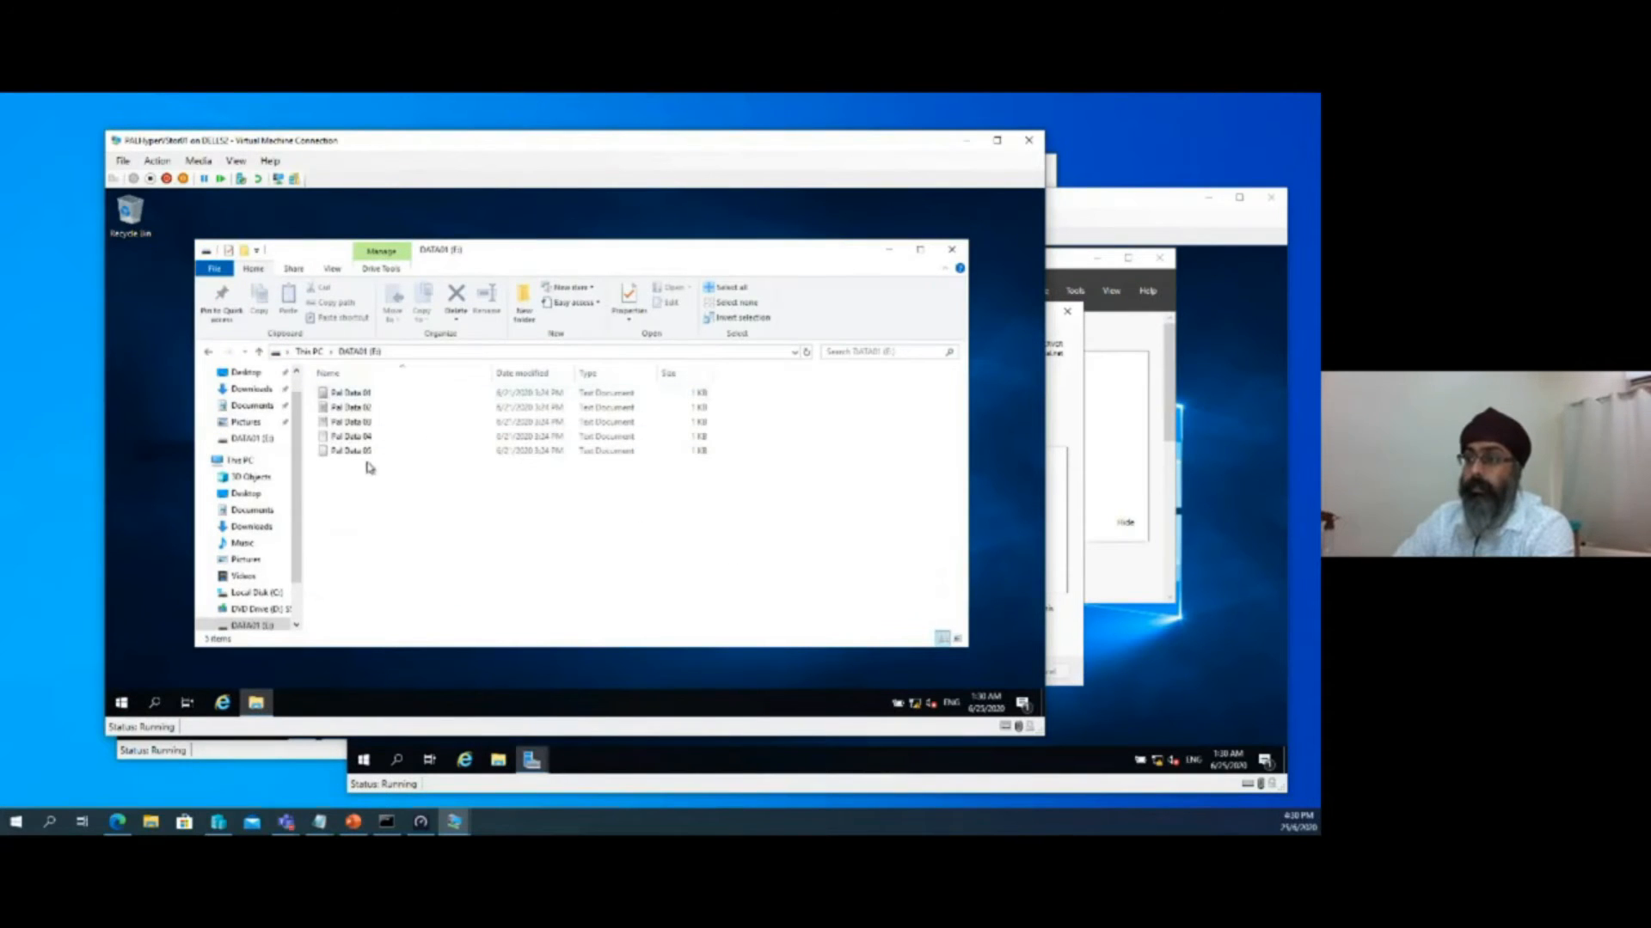
left_click(207, 351)
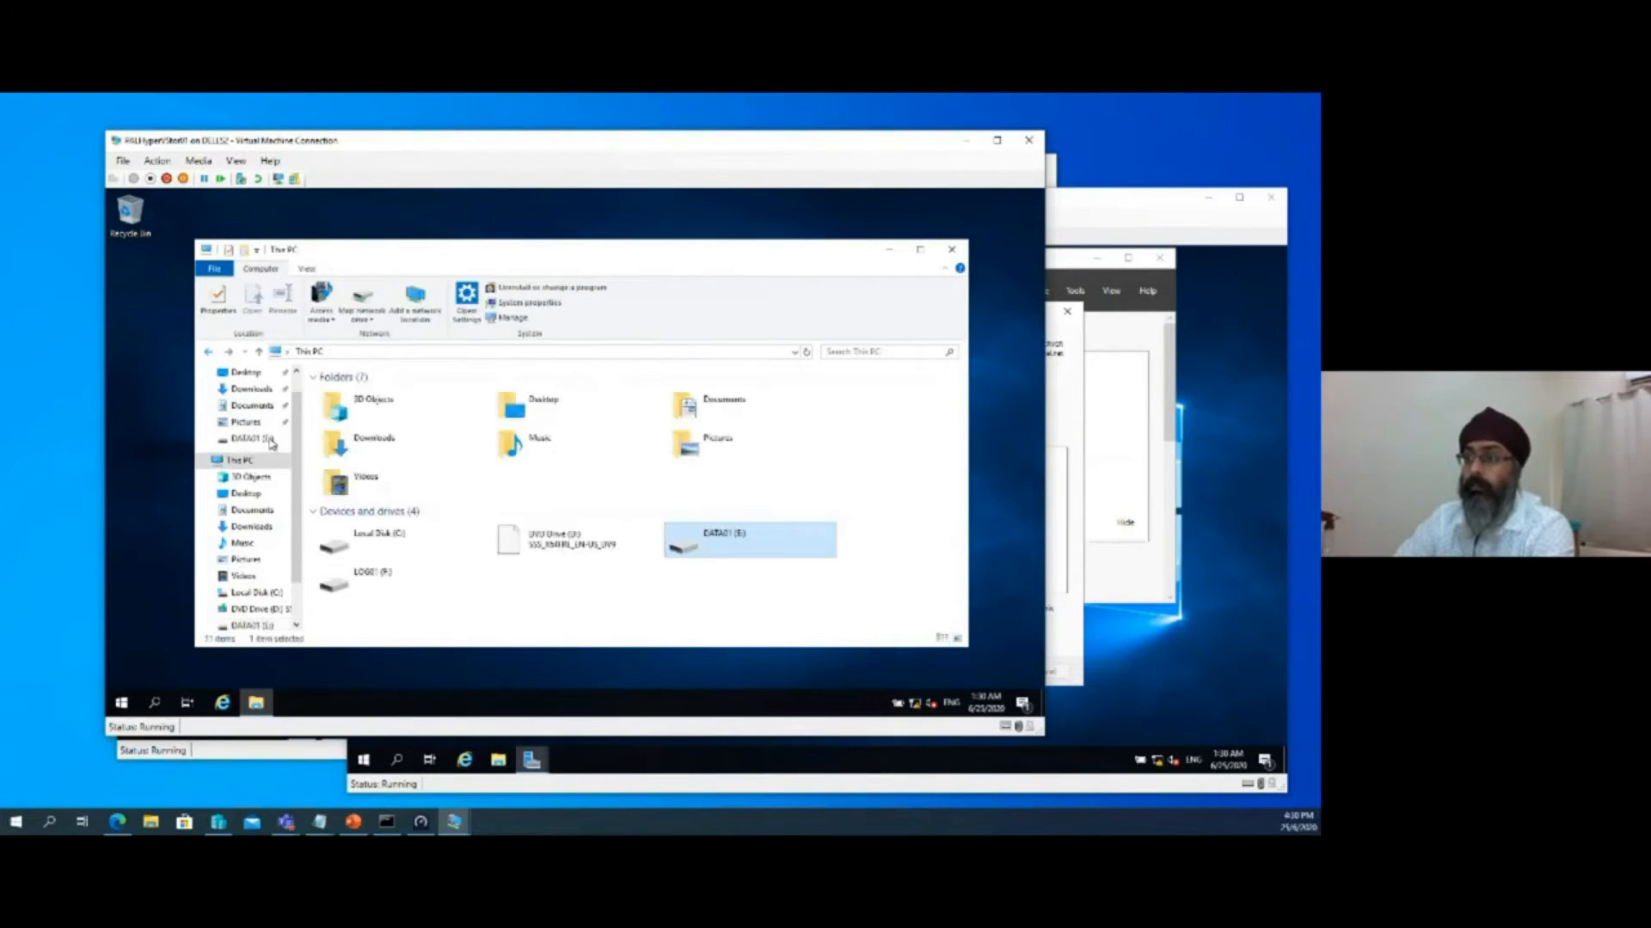
double_click(371, 587)
key("alt+Left")
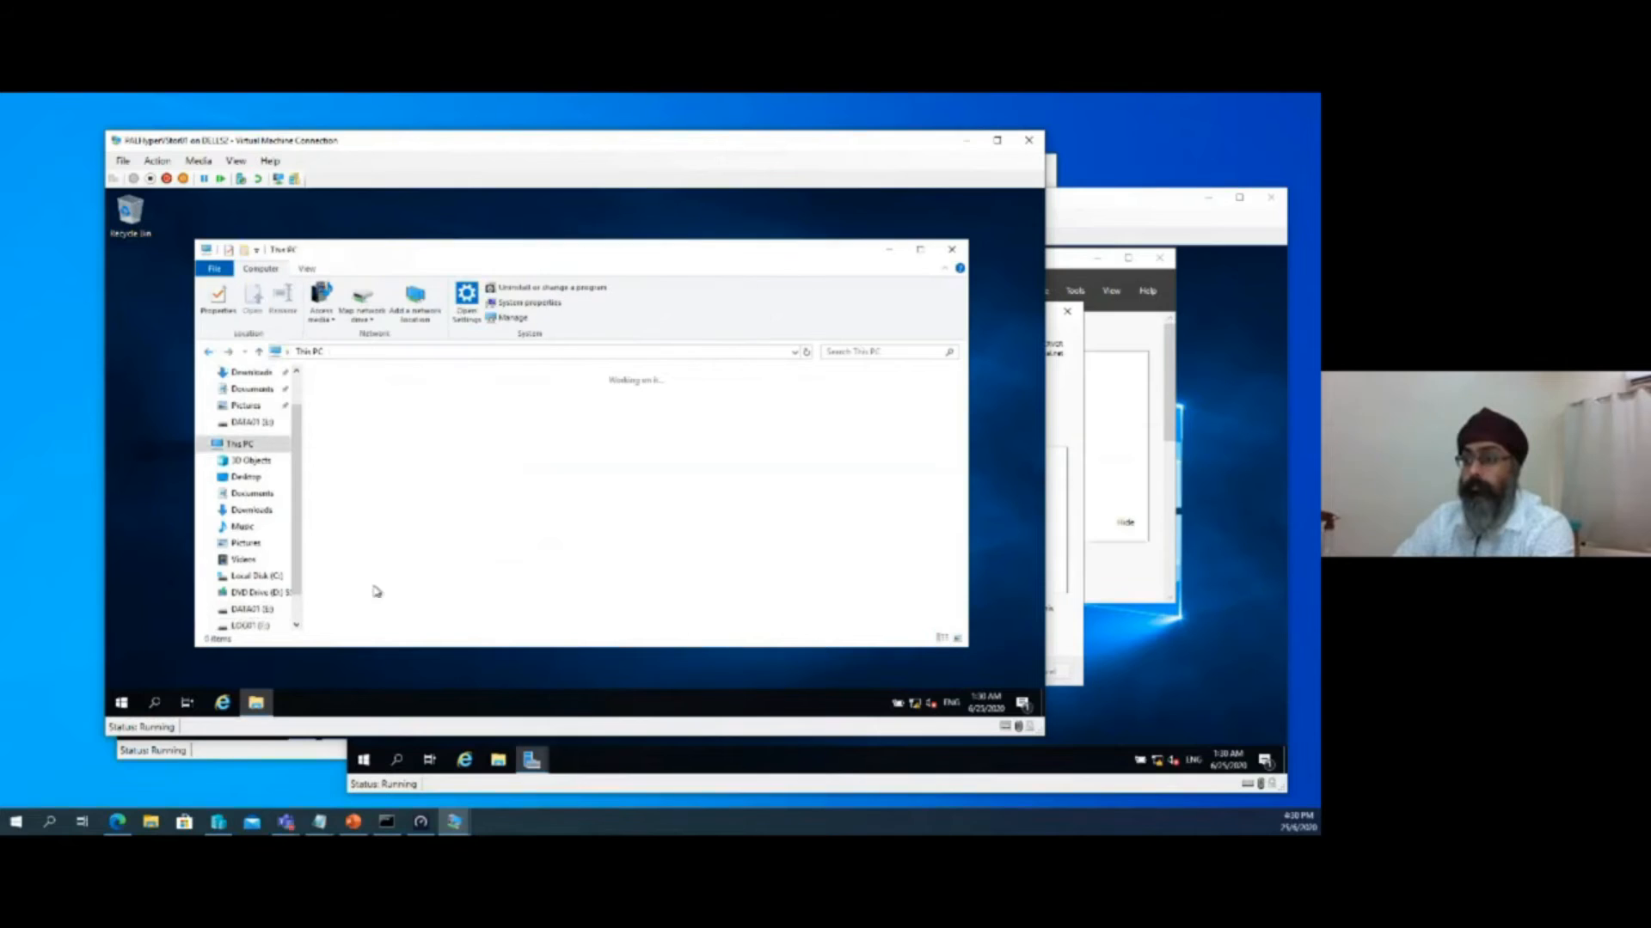
Launch Disk Management on PALHyperVStor01 and review its disks, including the options available for Disk 1
right_click(121, 702)
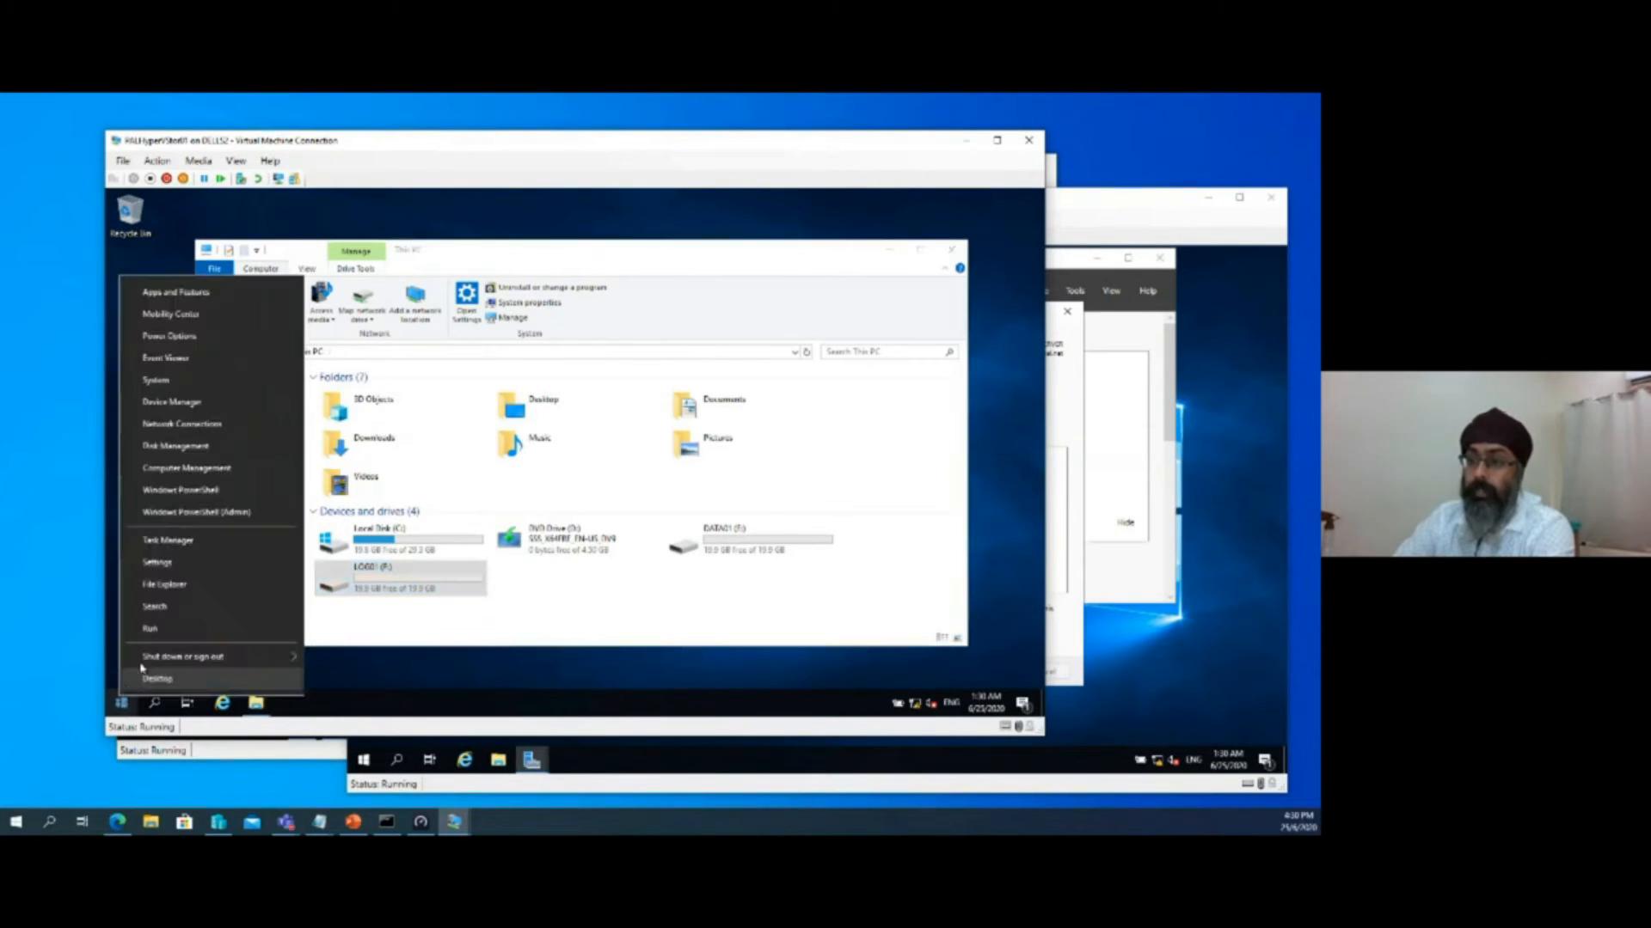
left_click(207, 449)
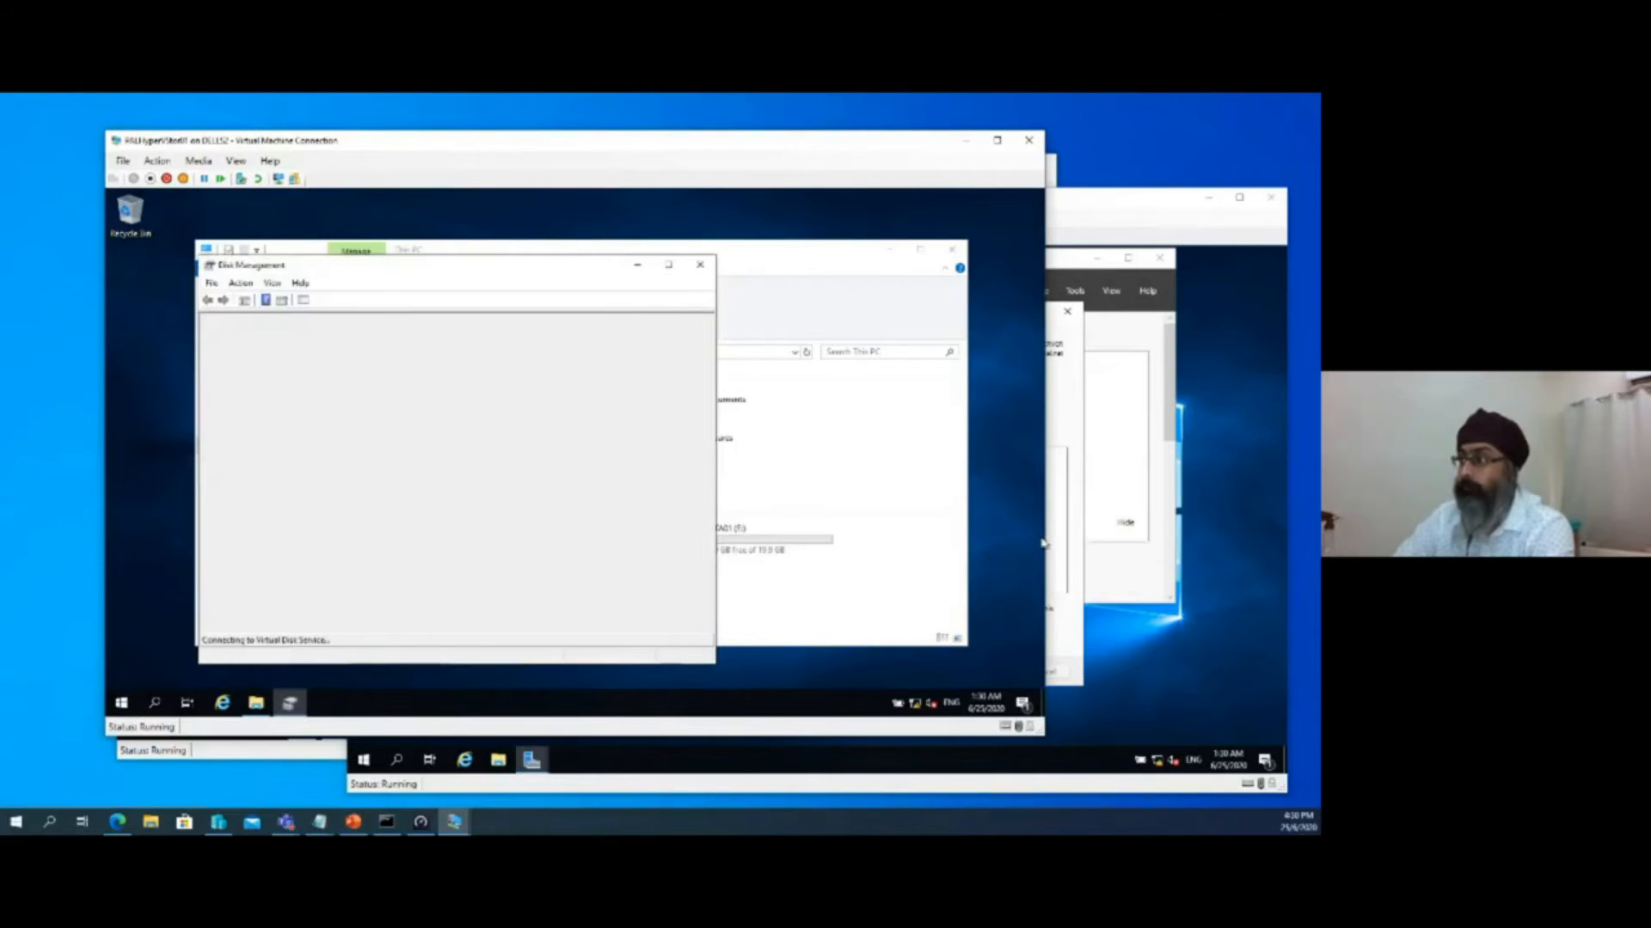
left_click(1072, 427)
left_click(248, 463)
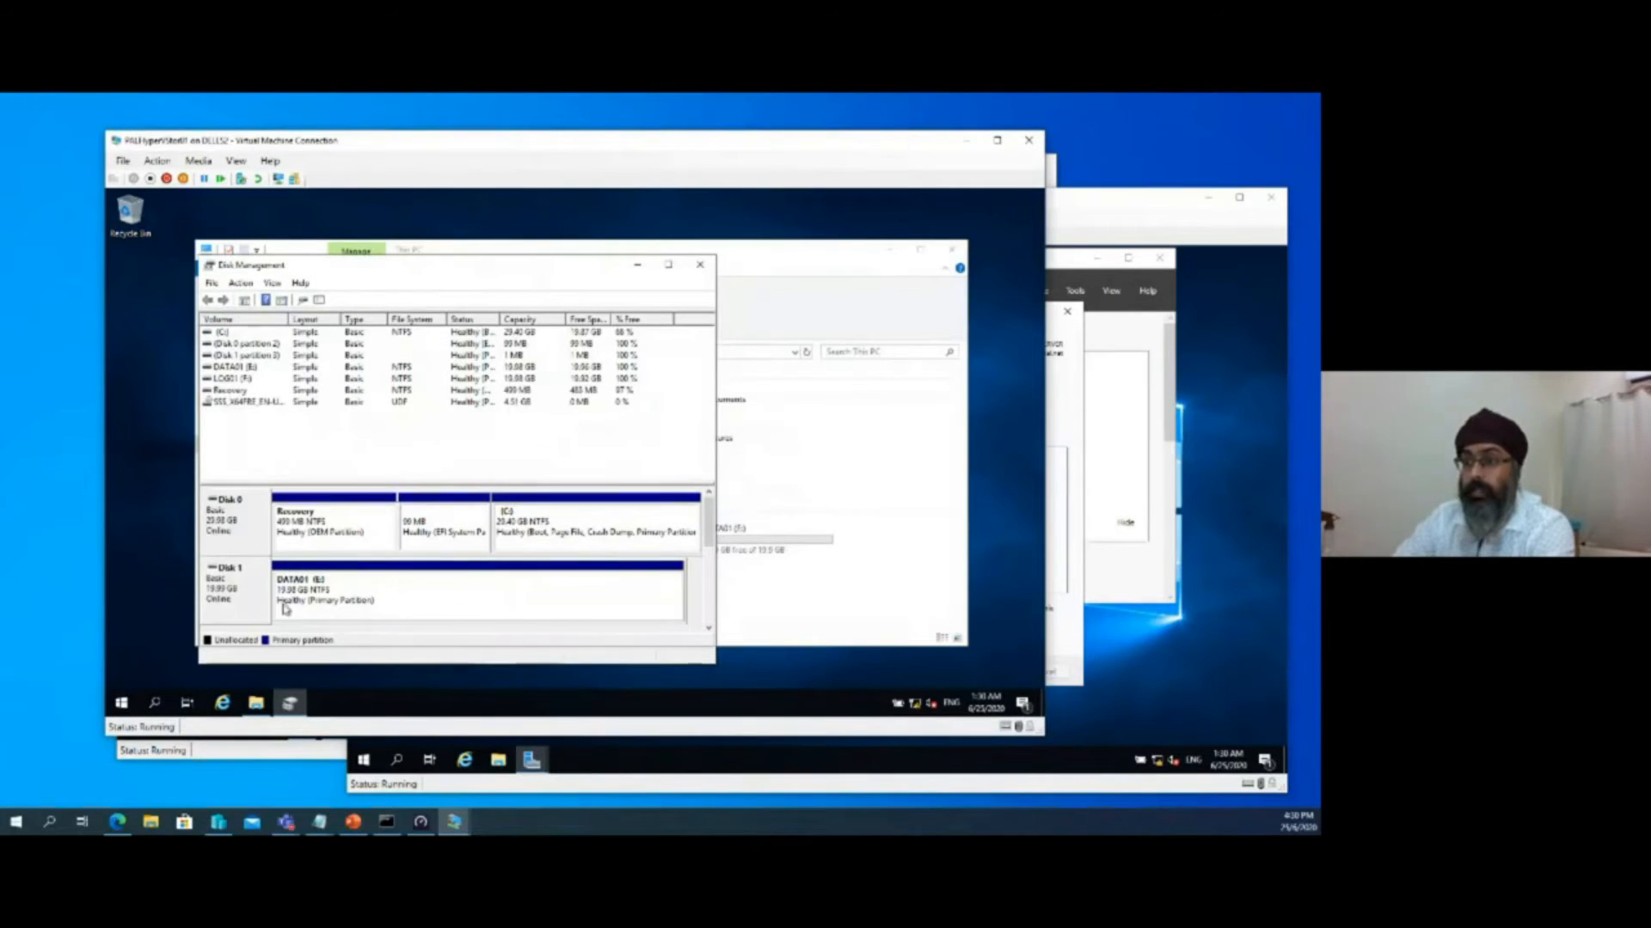
right_click(238, 593)
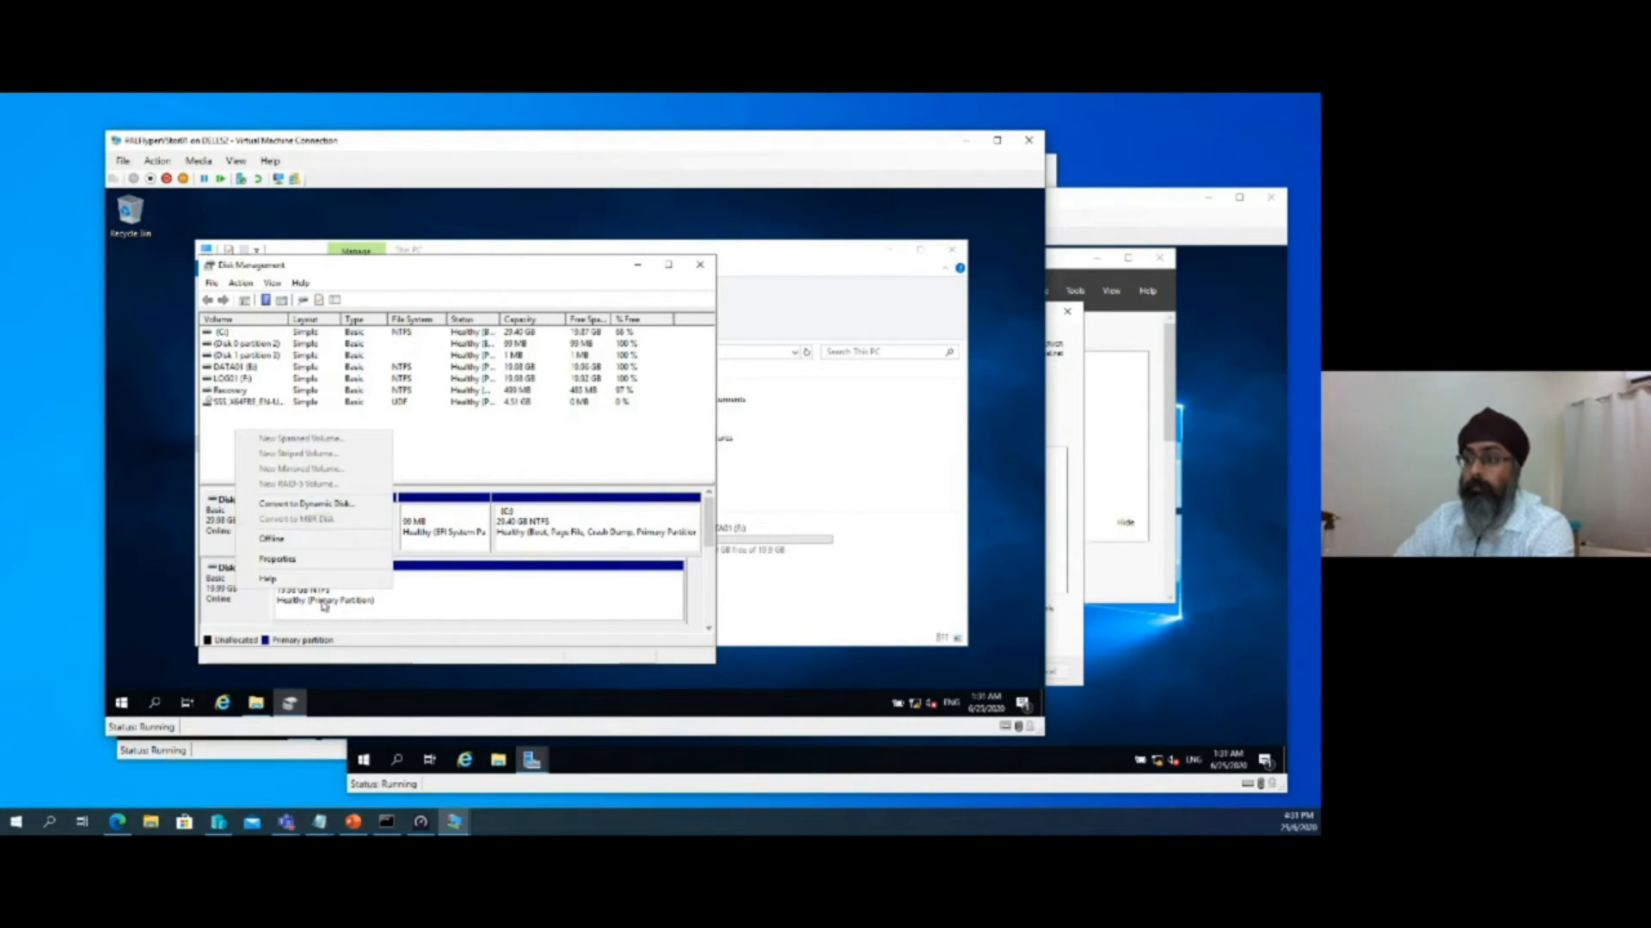
left_click(246, 620)
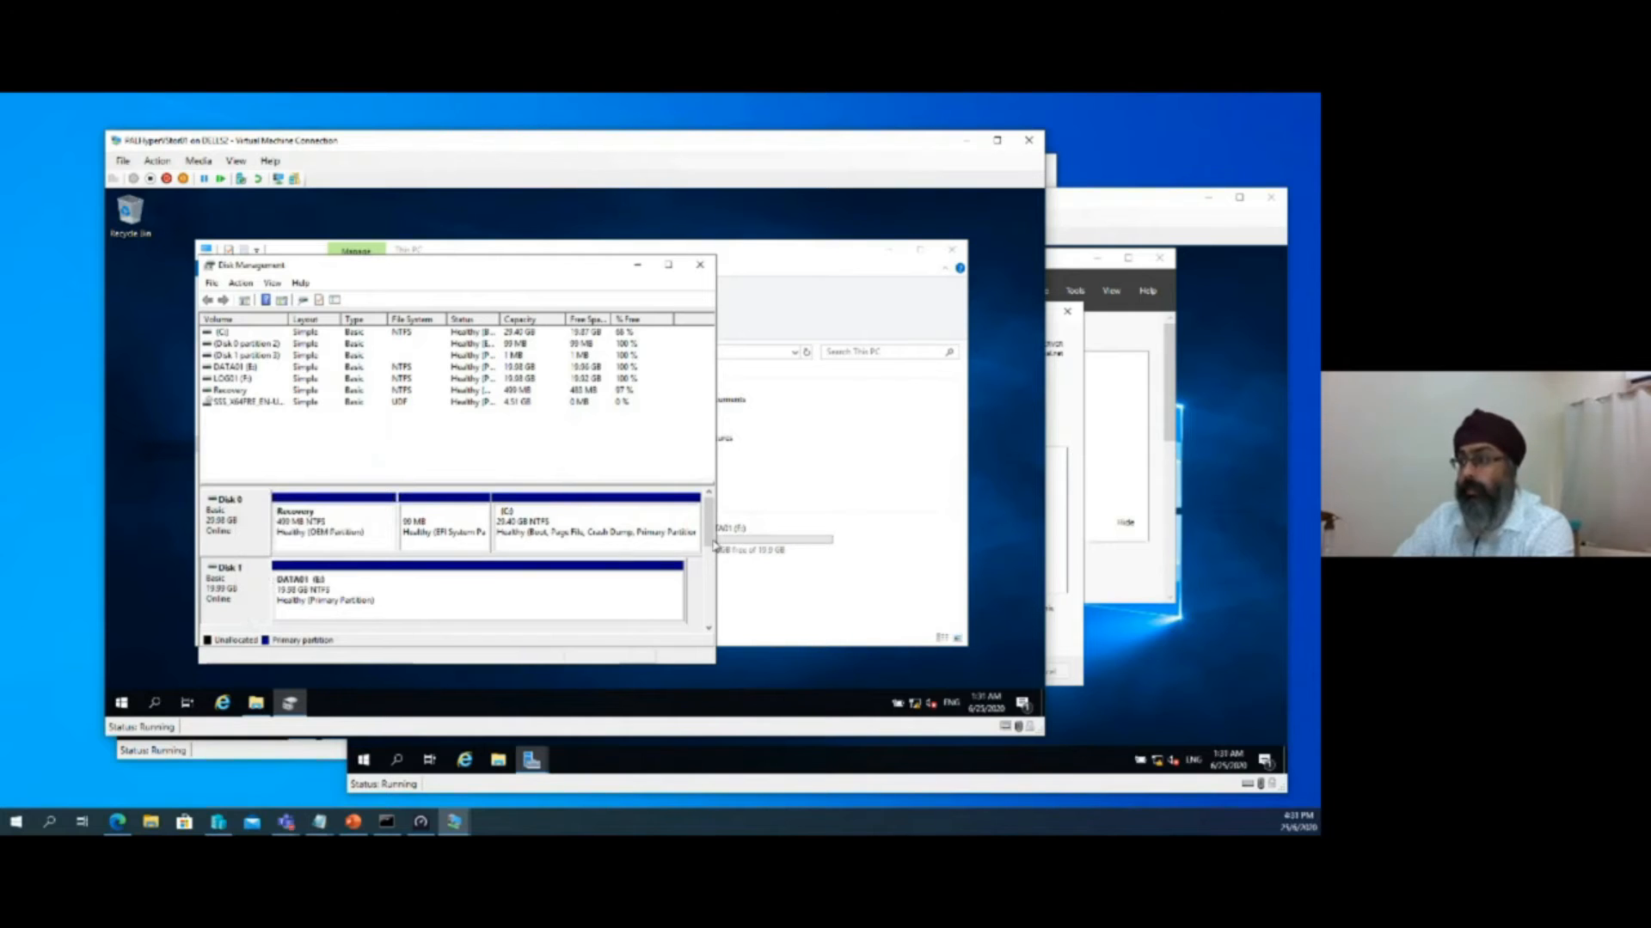
Review Disk 1 and Disk 2 in Disk Management on PALHyperVStor01, and minimize the Disk Management and This PC windows
left_click_drag(713, 543, 712, 559)
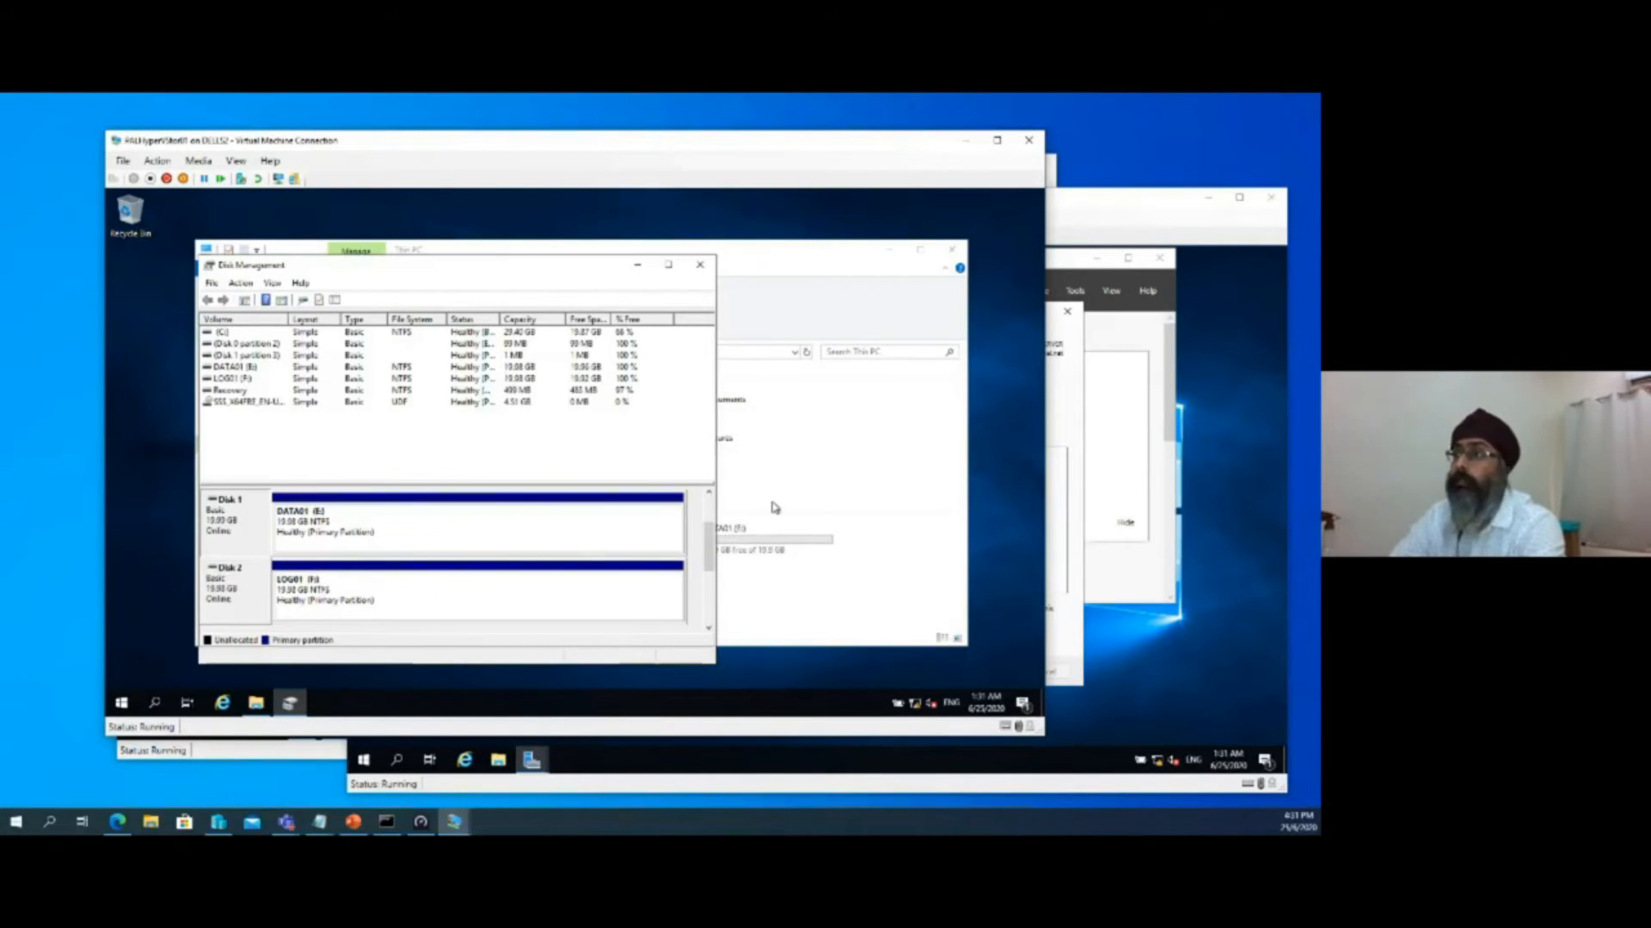
left_click(637, 269)
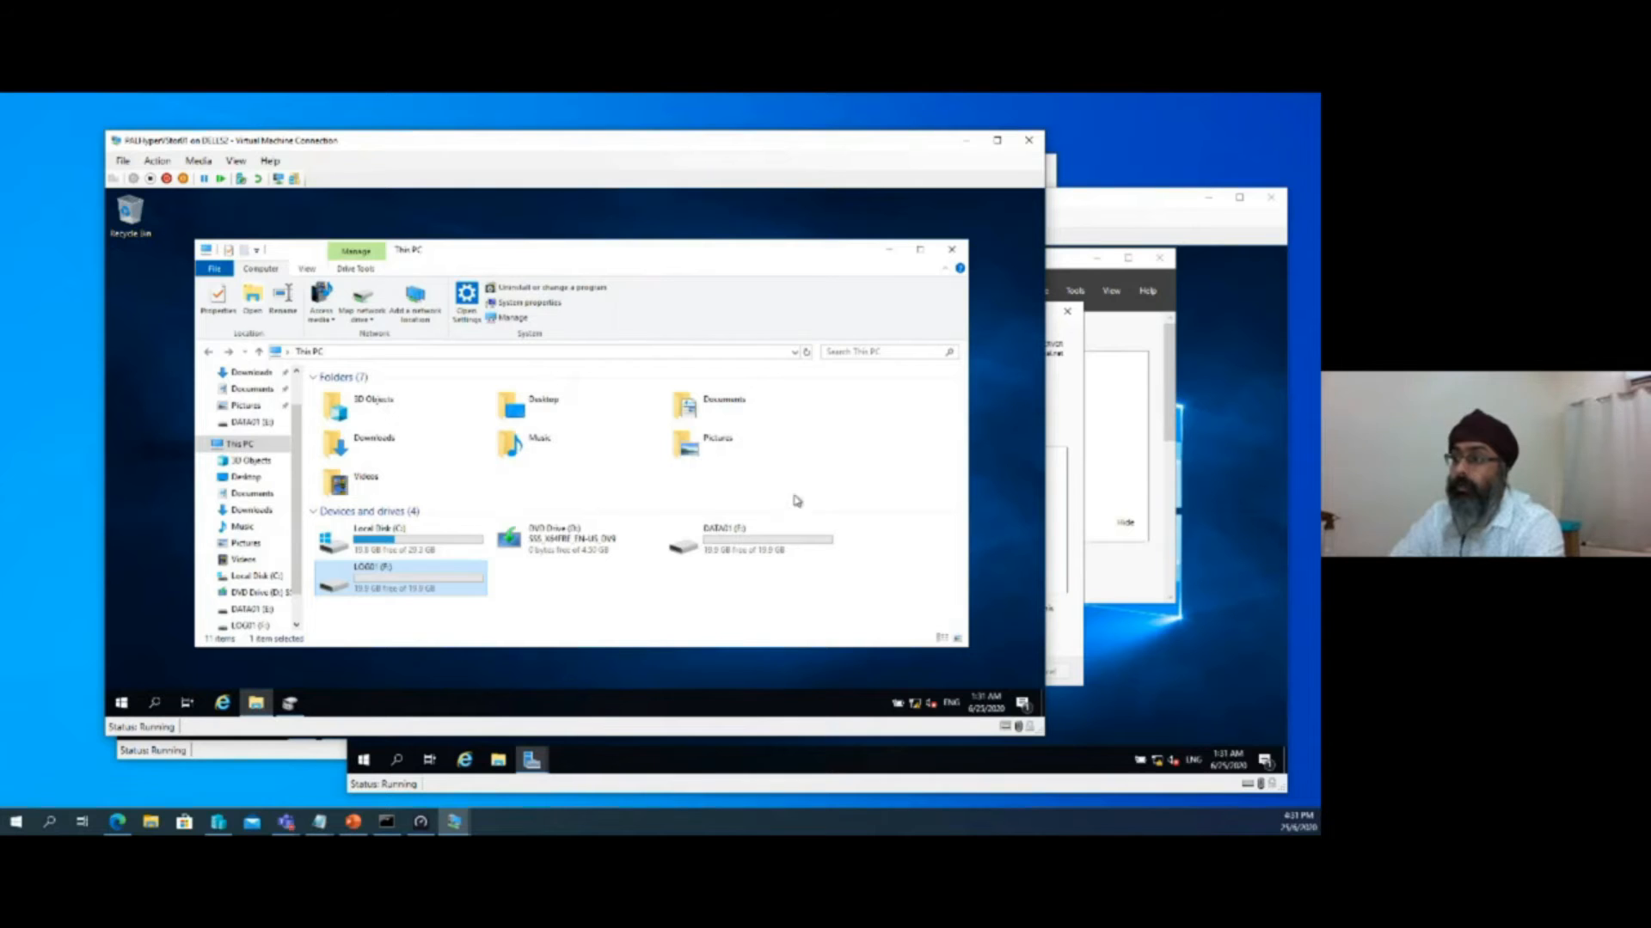
left_click(890, 256)
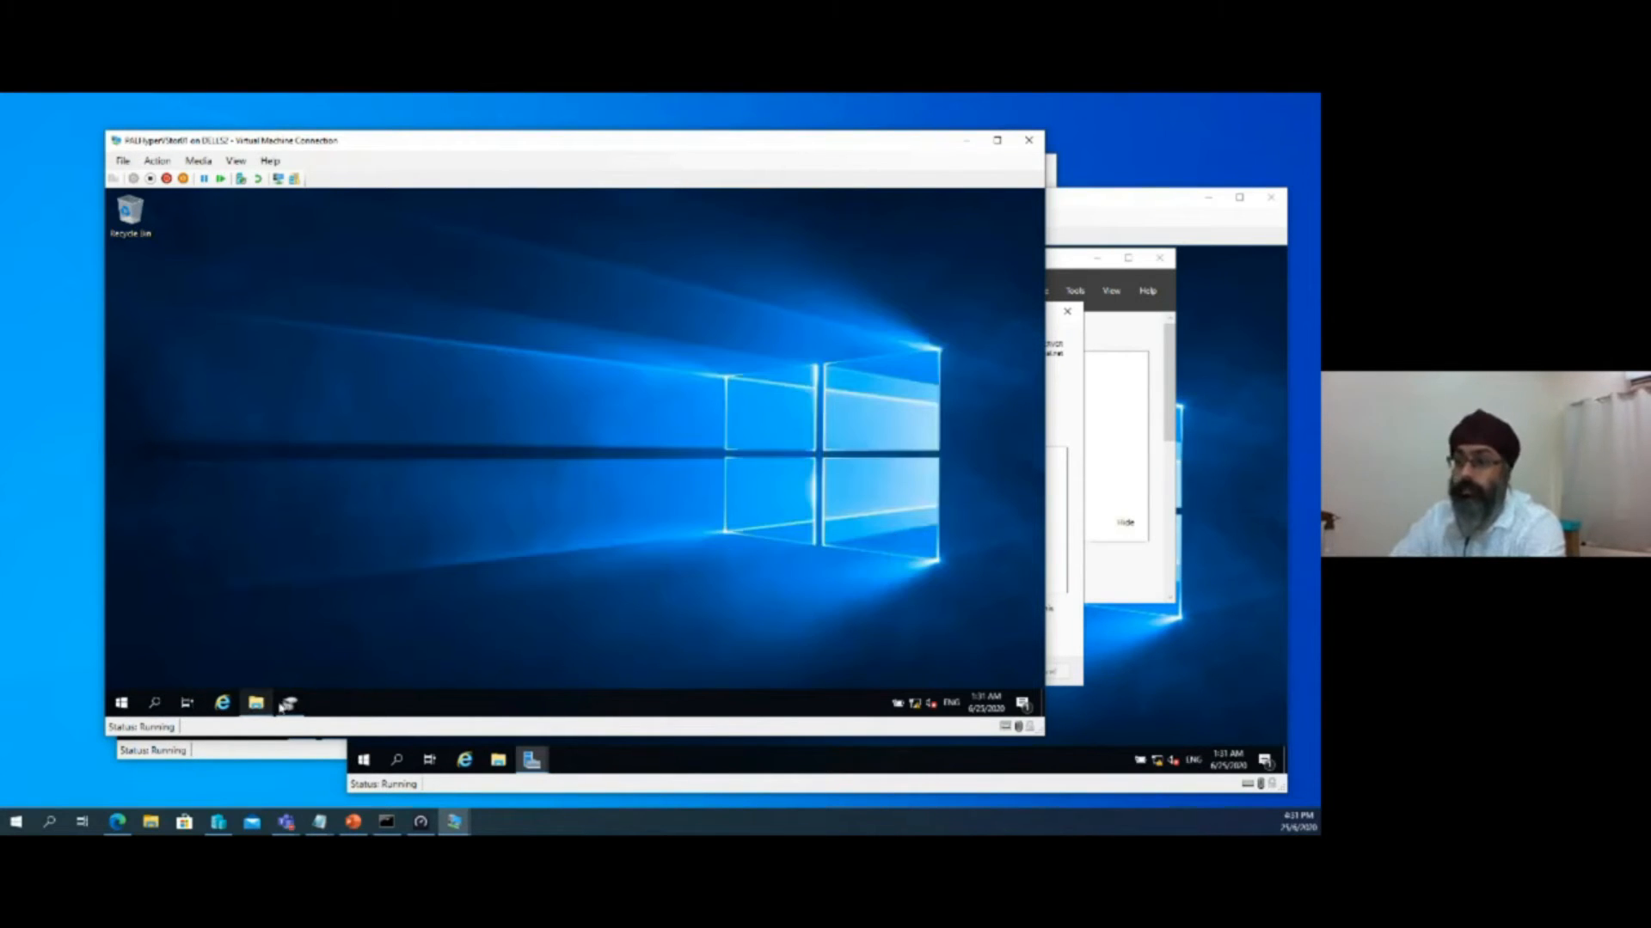
left_click(122, 704)
type("role")
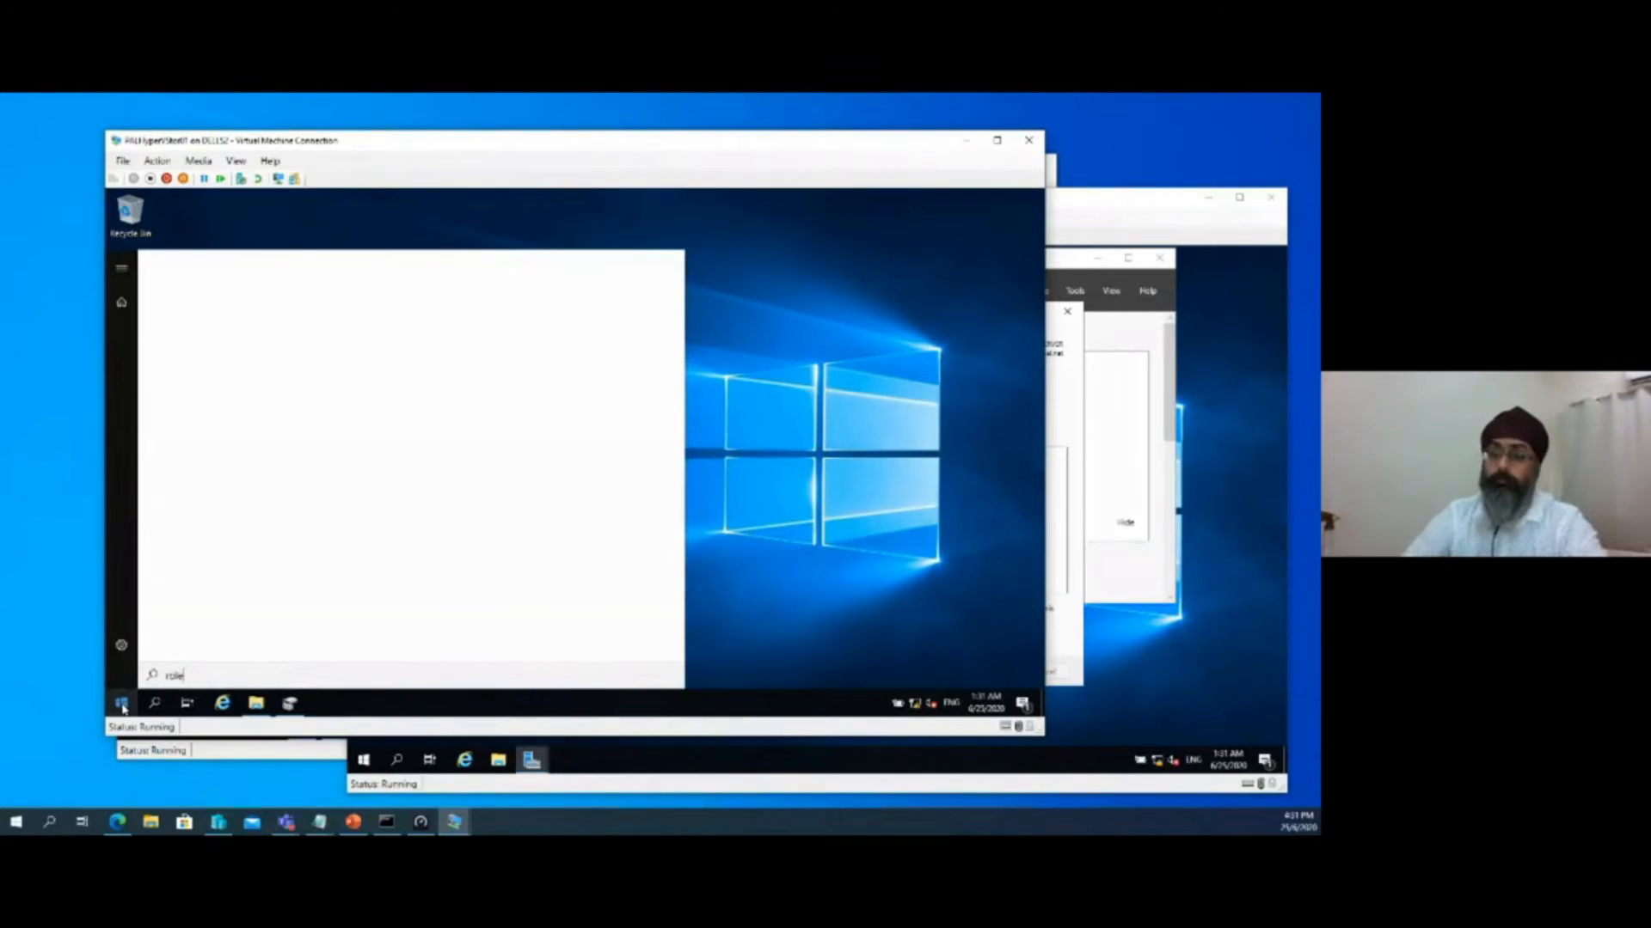
key("BackSpace")
key("BackSpace")
key("BackSpace")
key("BackSpace")
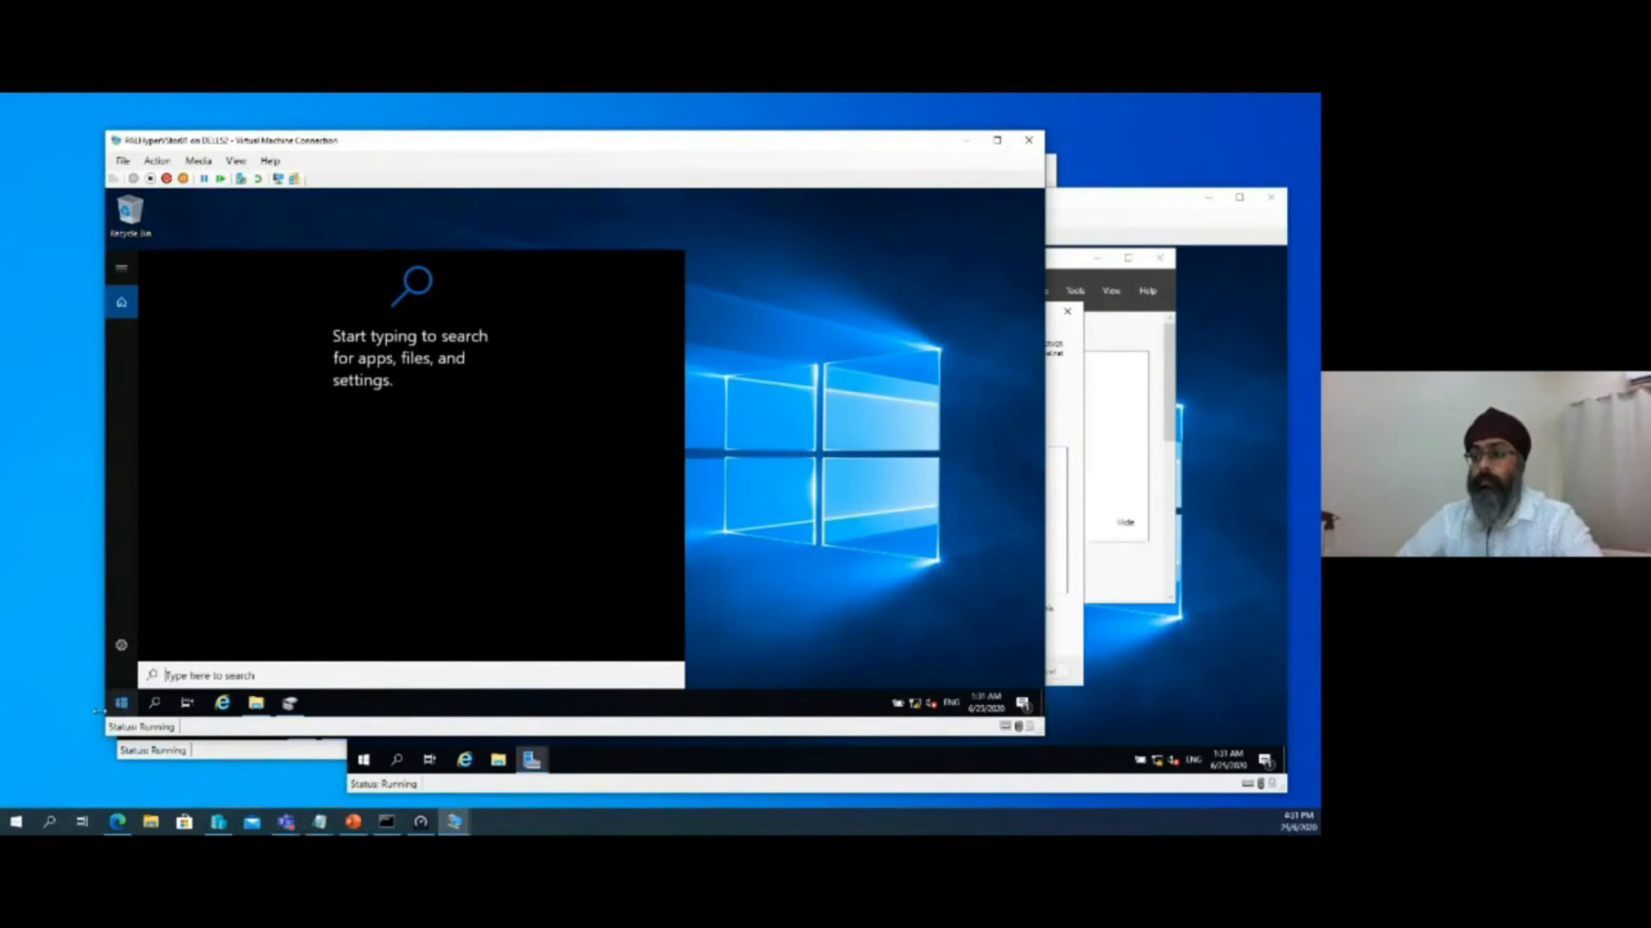
Launch Server Manager on PALHyperVStor01, checking the Hyper-V installation on PALHyperREP02 while it loads
left_click(118, 709)
left_click(118, 710)
left_click(119, 709)
left_click(119, 709)
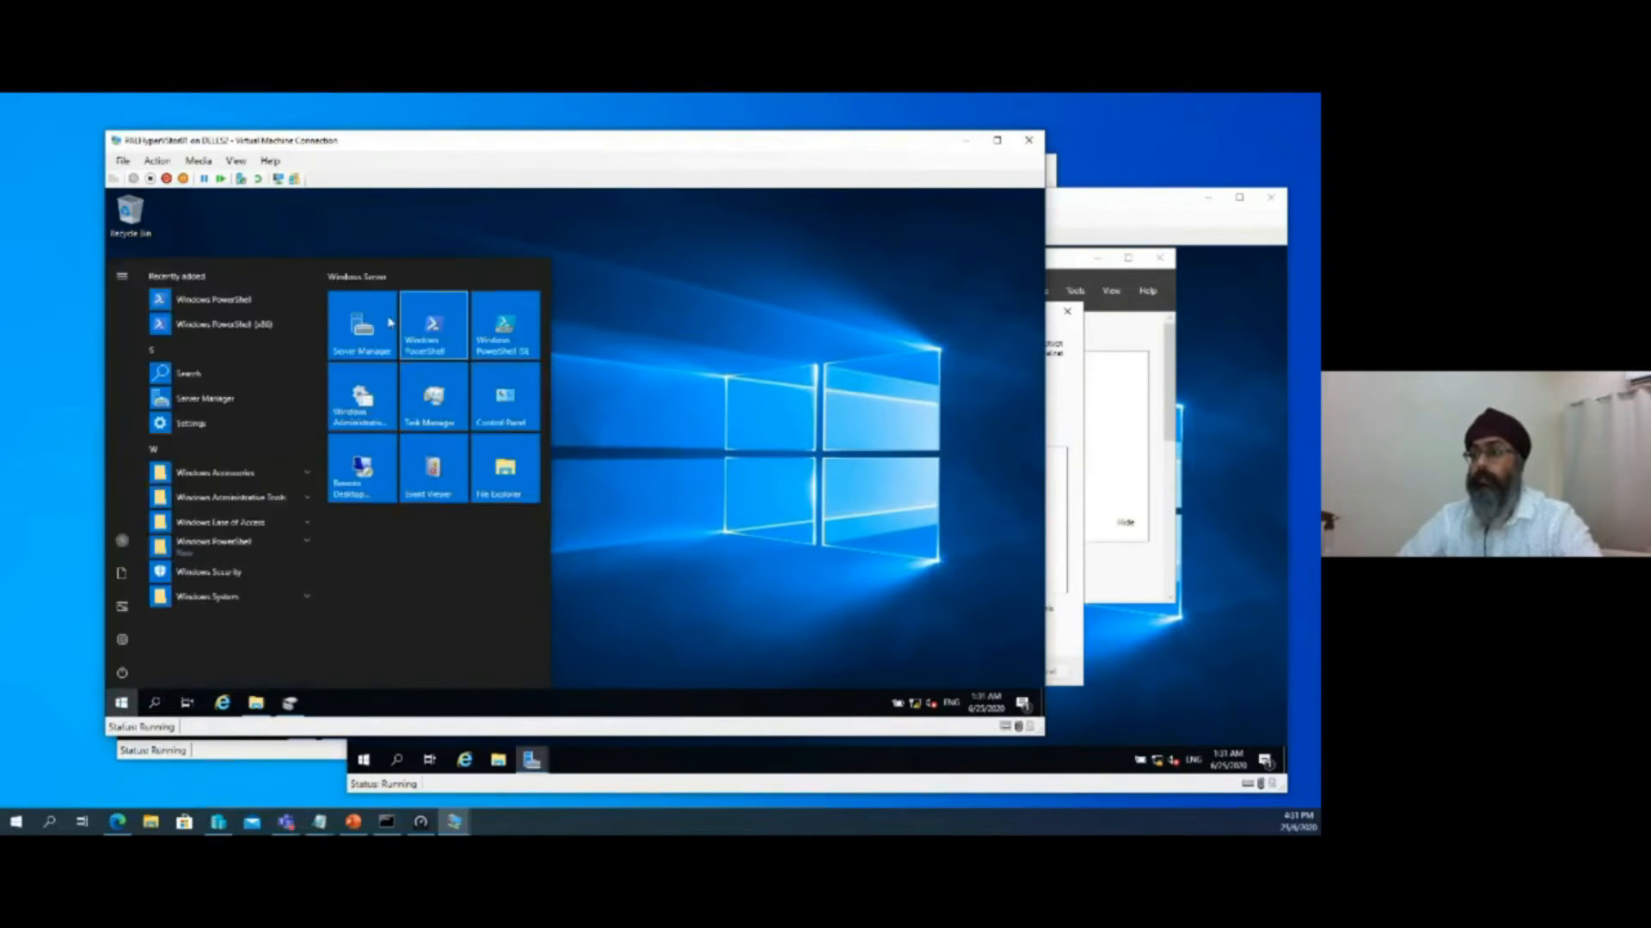
left_click(363, 327)
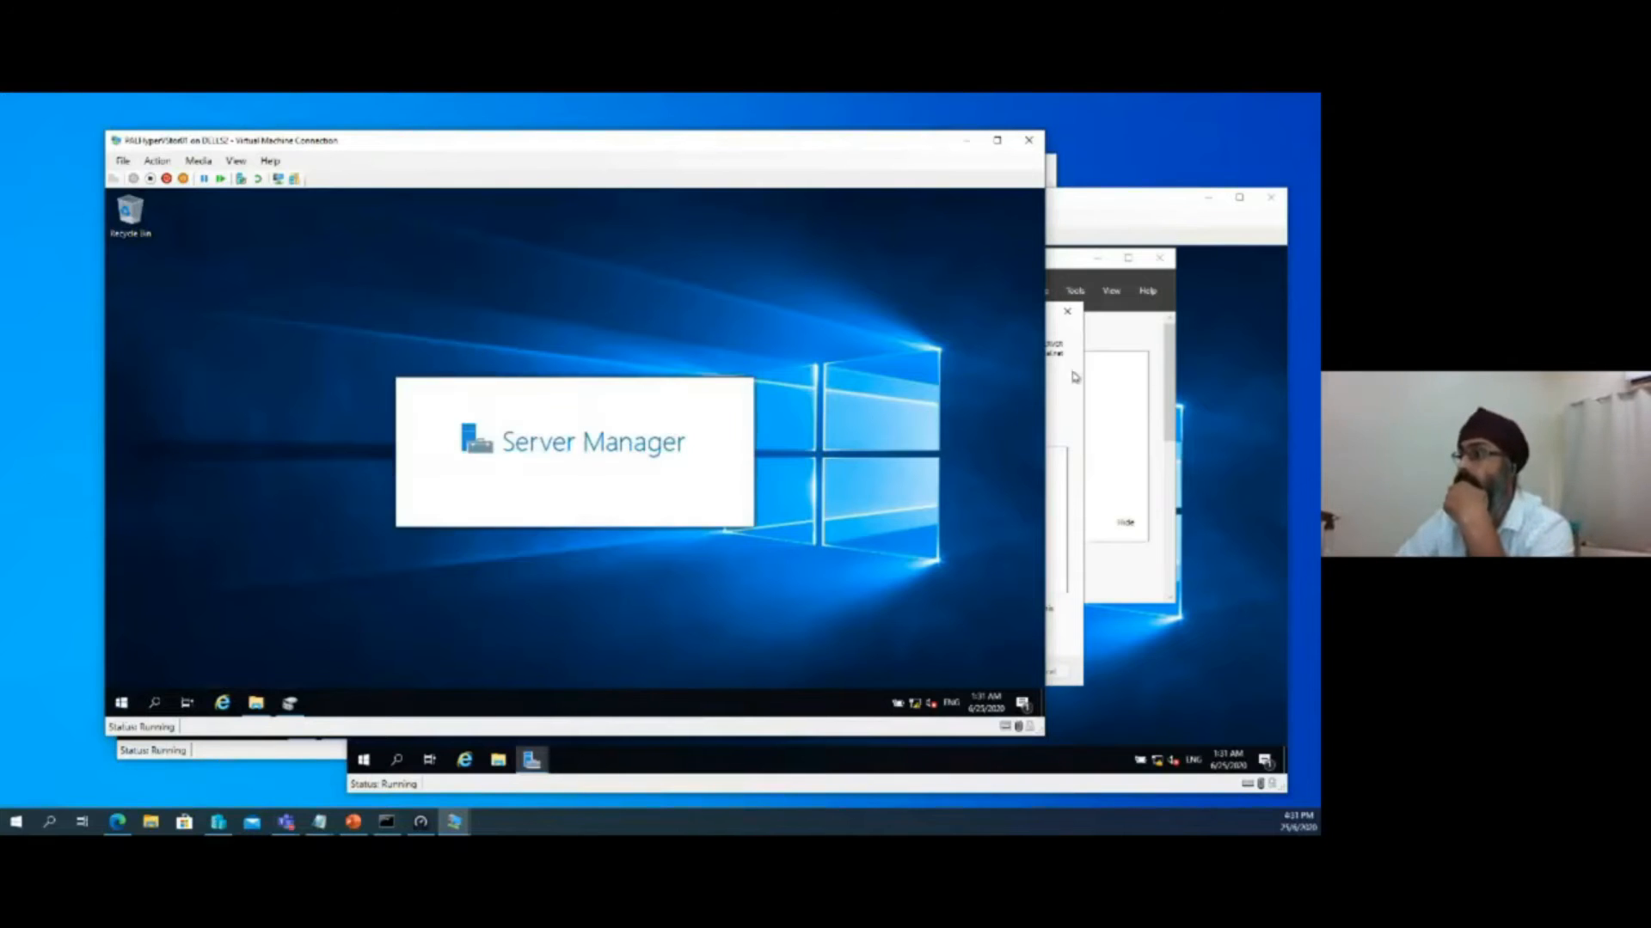
left_click(1074, 375)
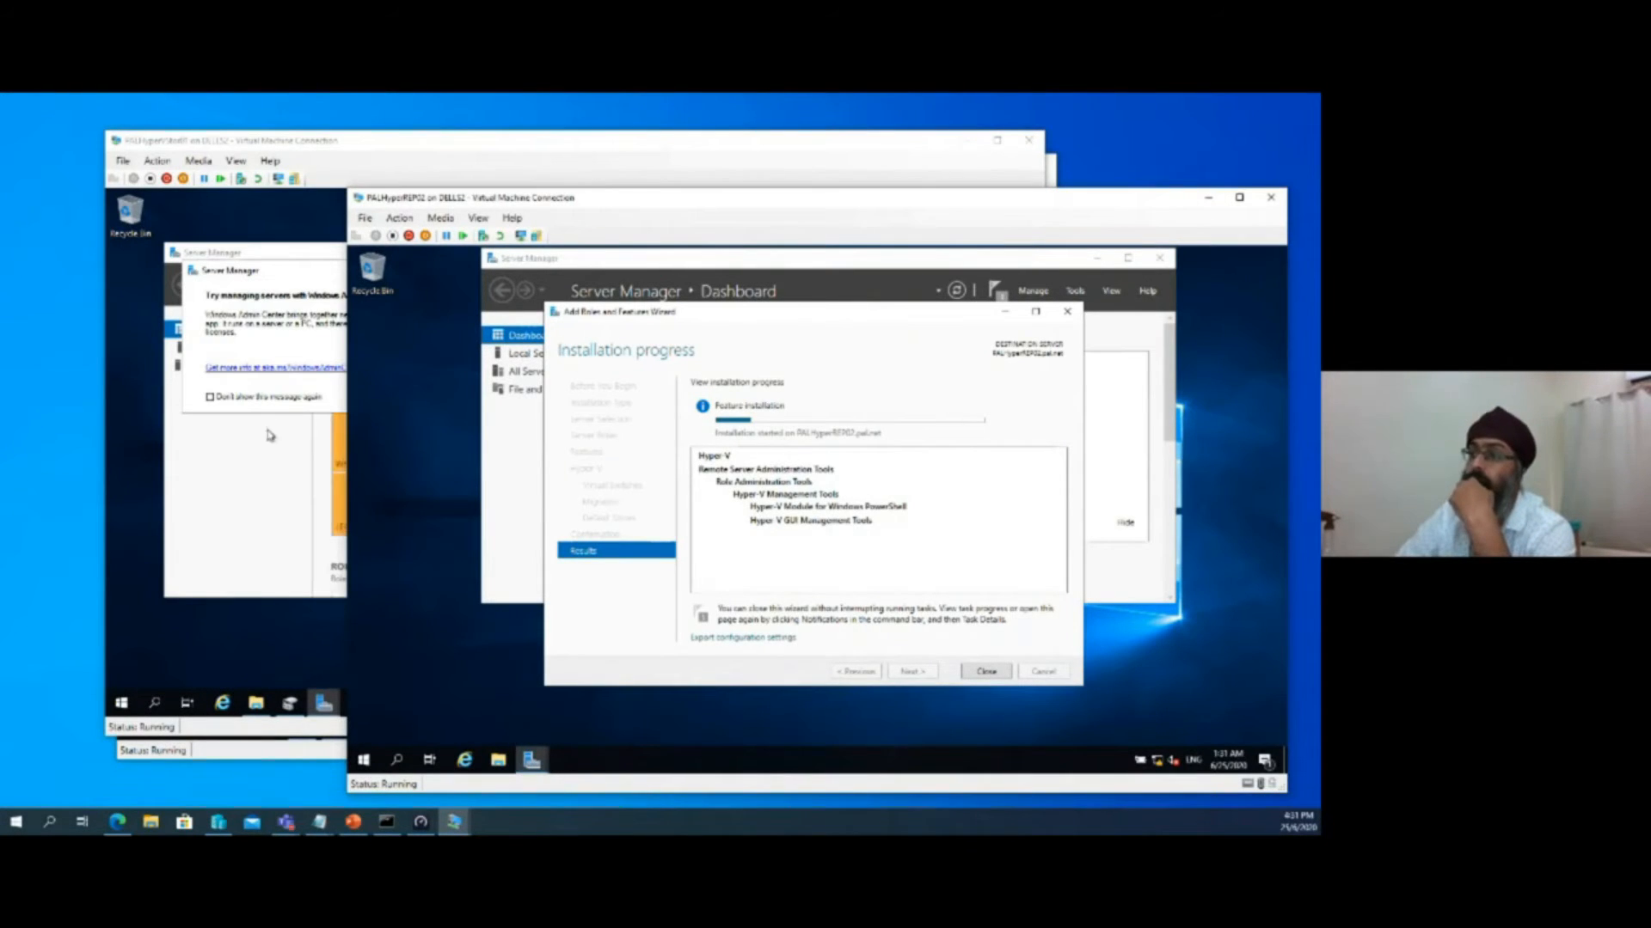
left_click(268, 436)
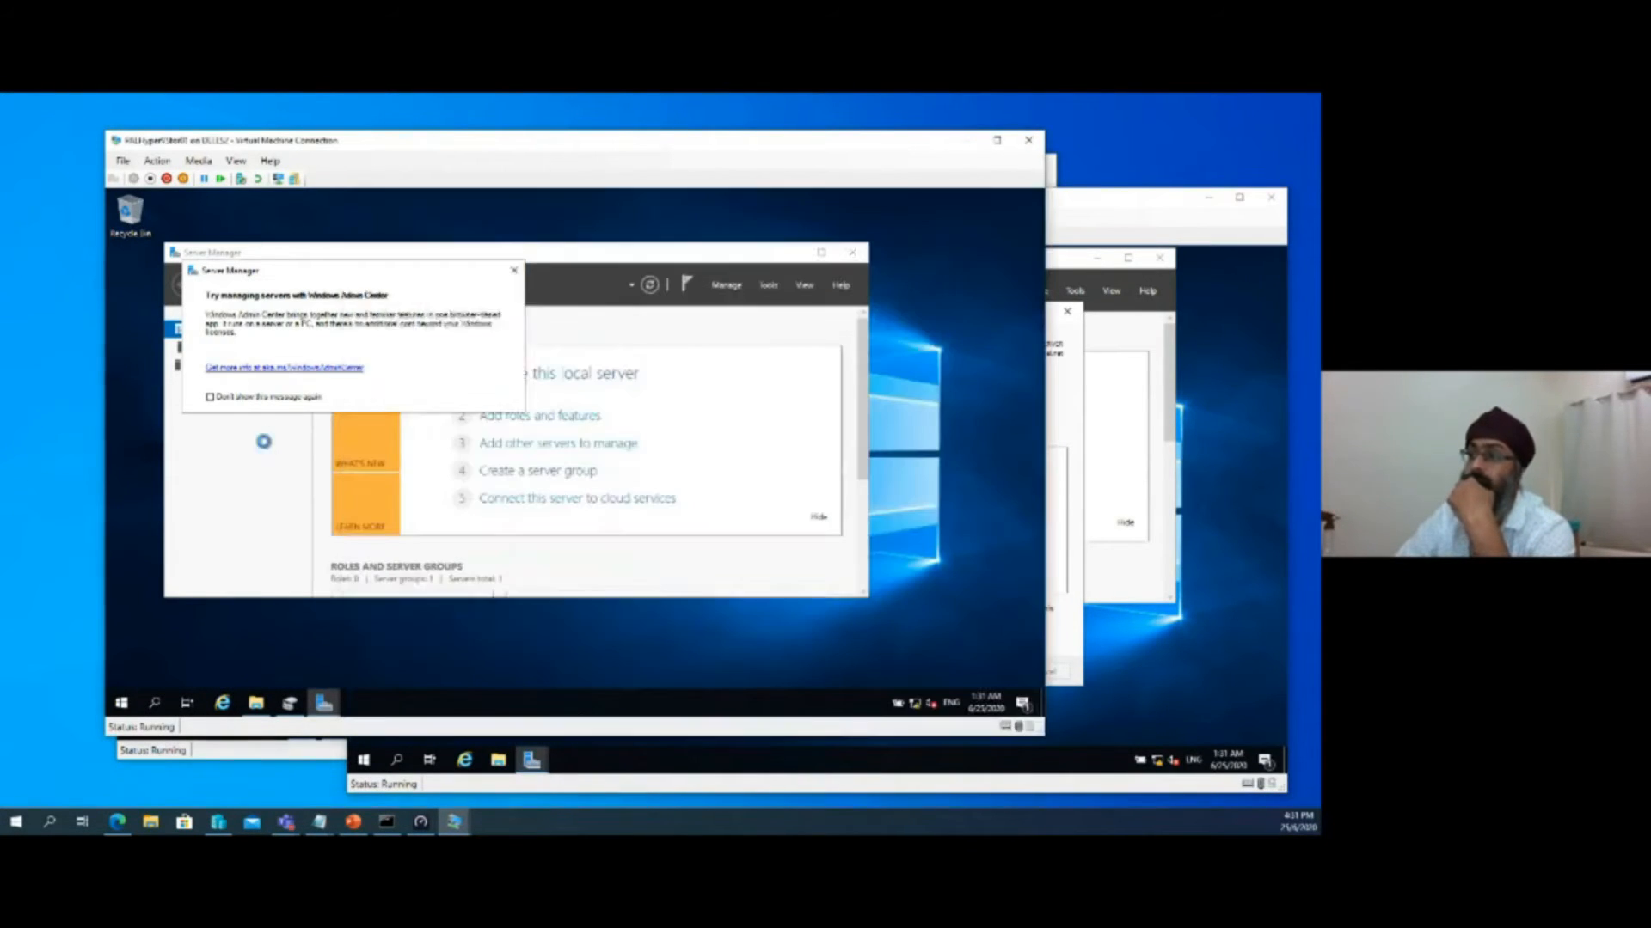
Start adding roles and features on PALHyperVStor01 as a role-based installation up to the server roles, checking the installation progress on PALHyperREP02 meanwhile
left_click(572, 417)
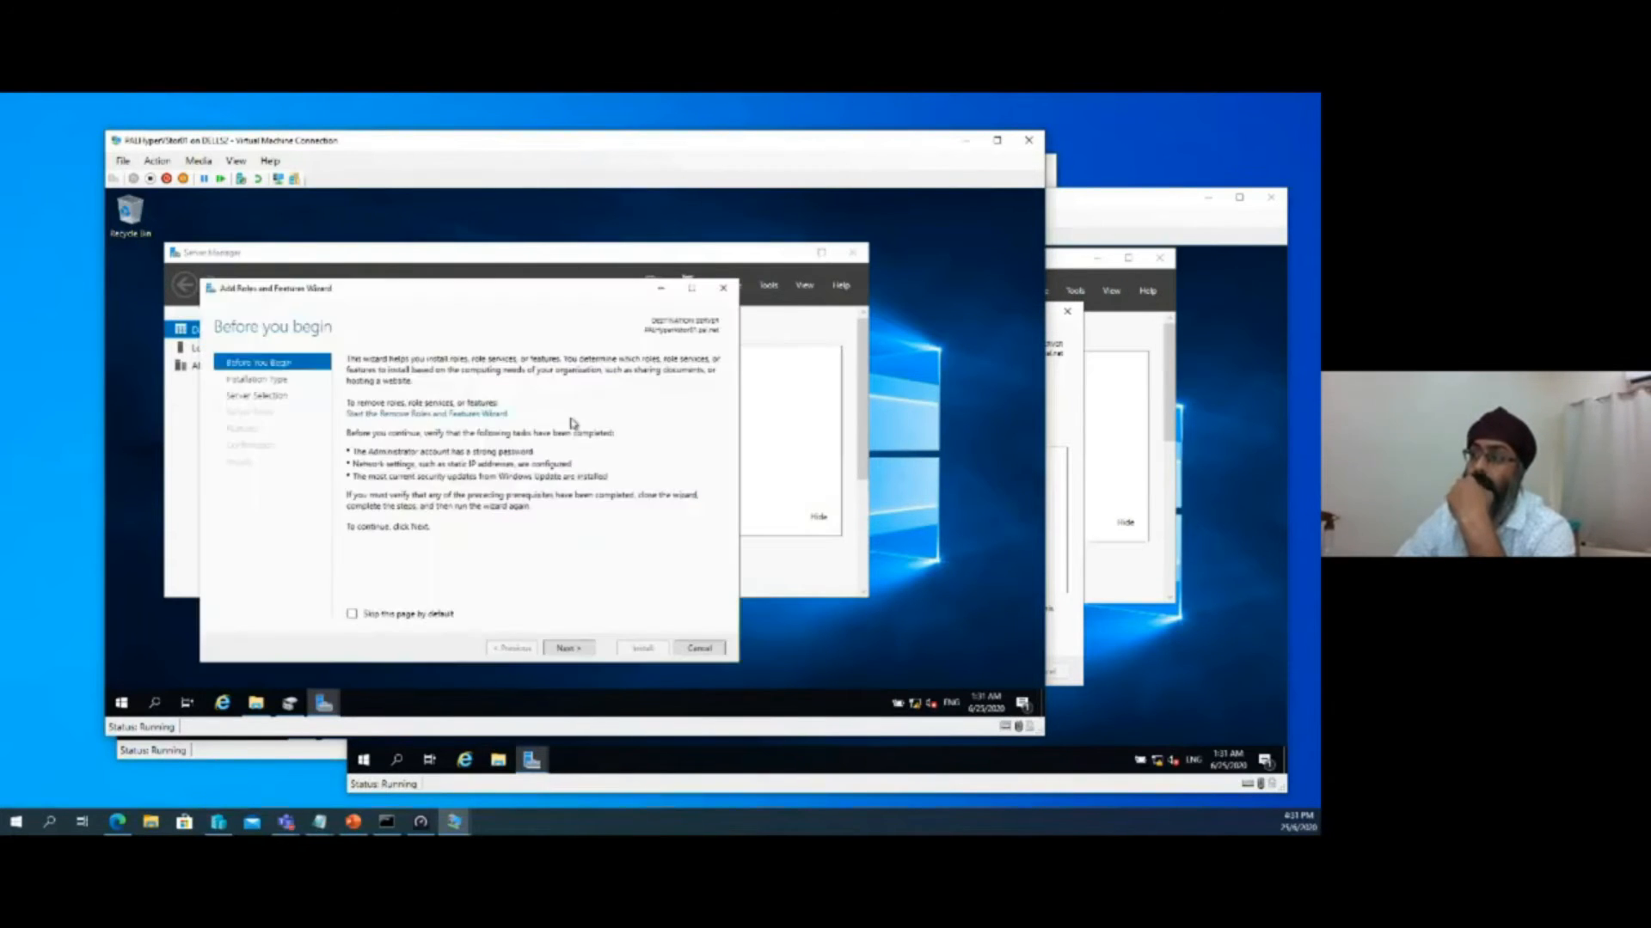
left_click(570, 649)
left_click(1062, 408)
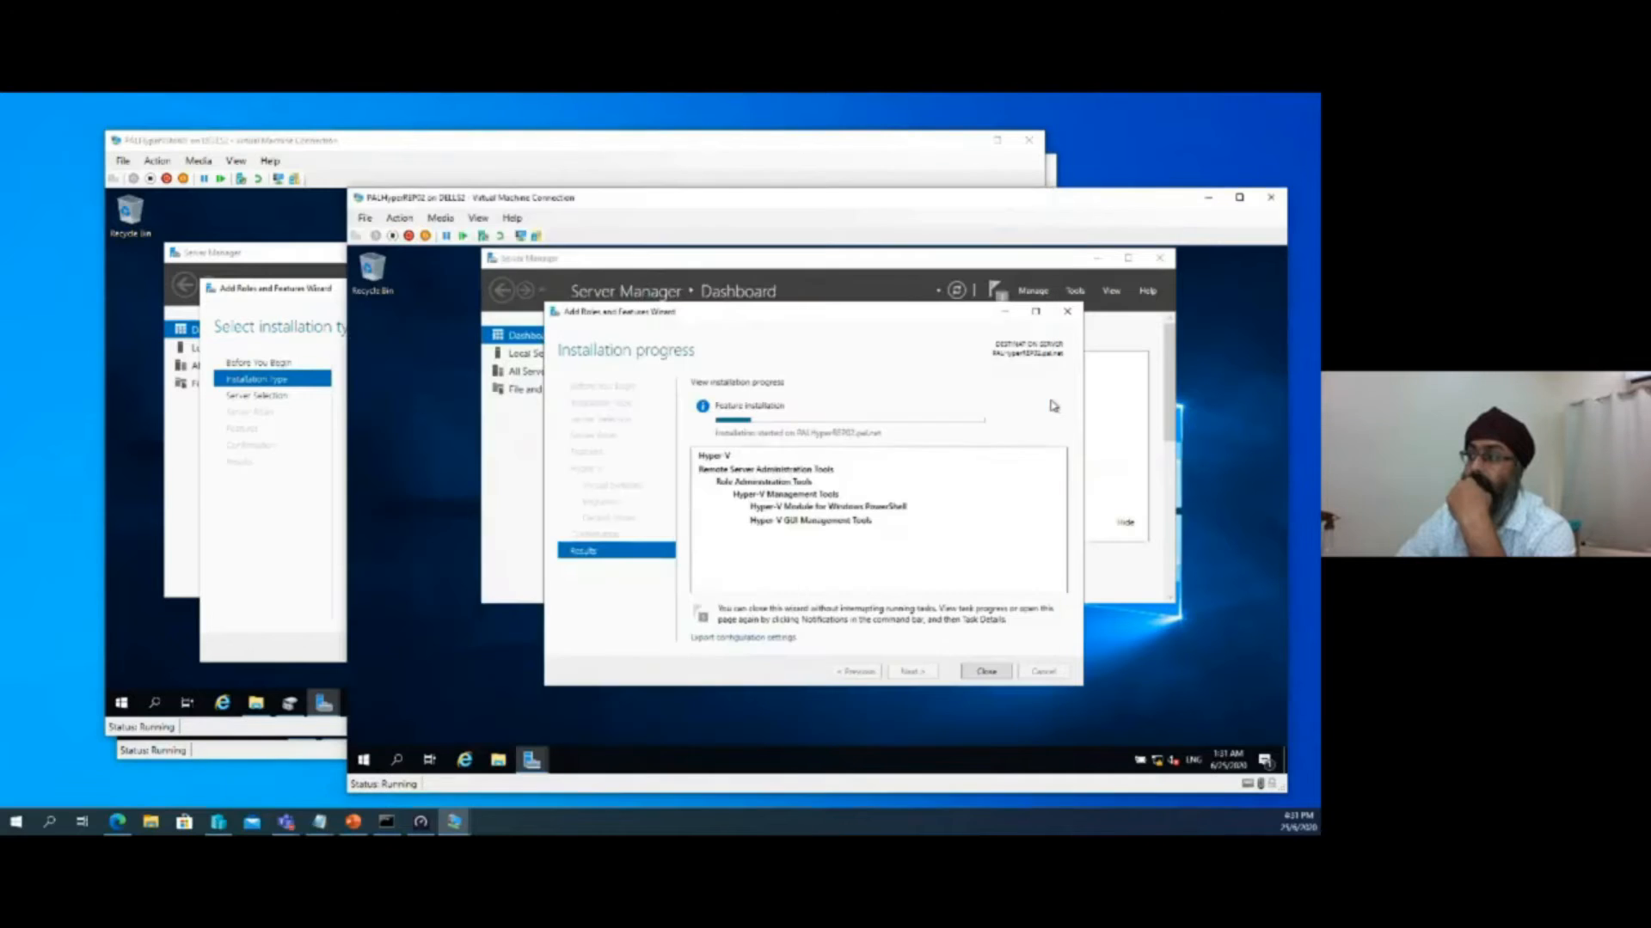
mouse_move(757, 425)
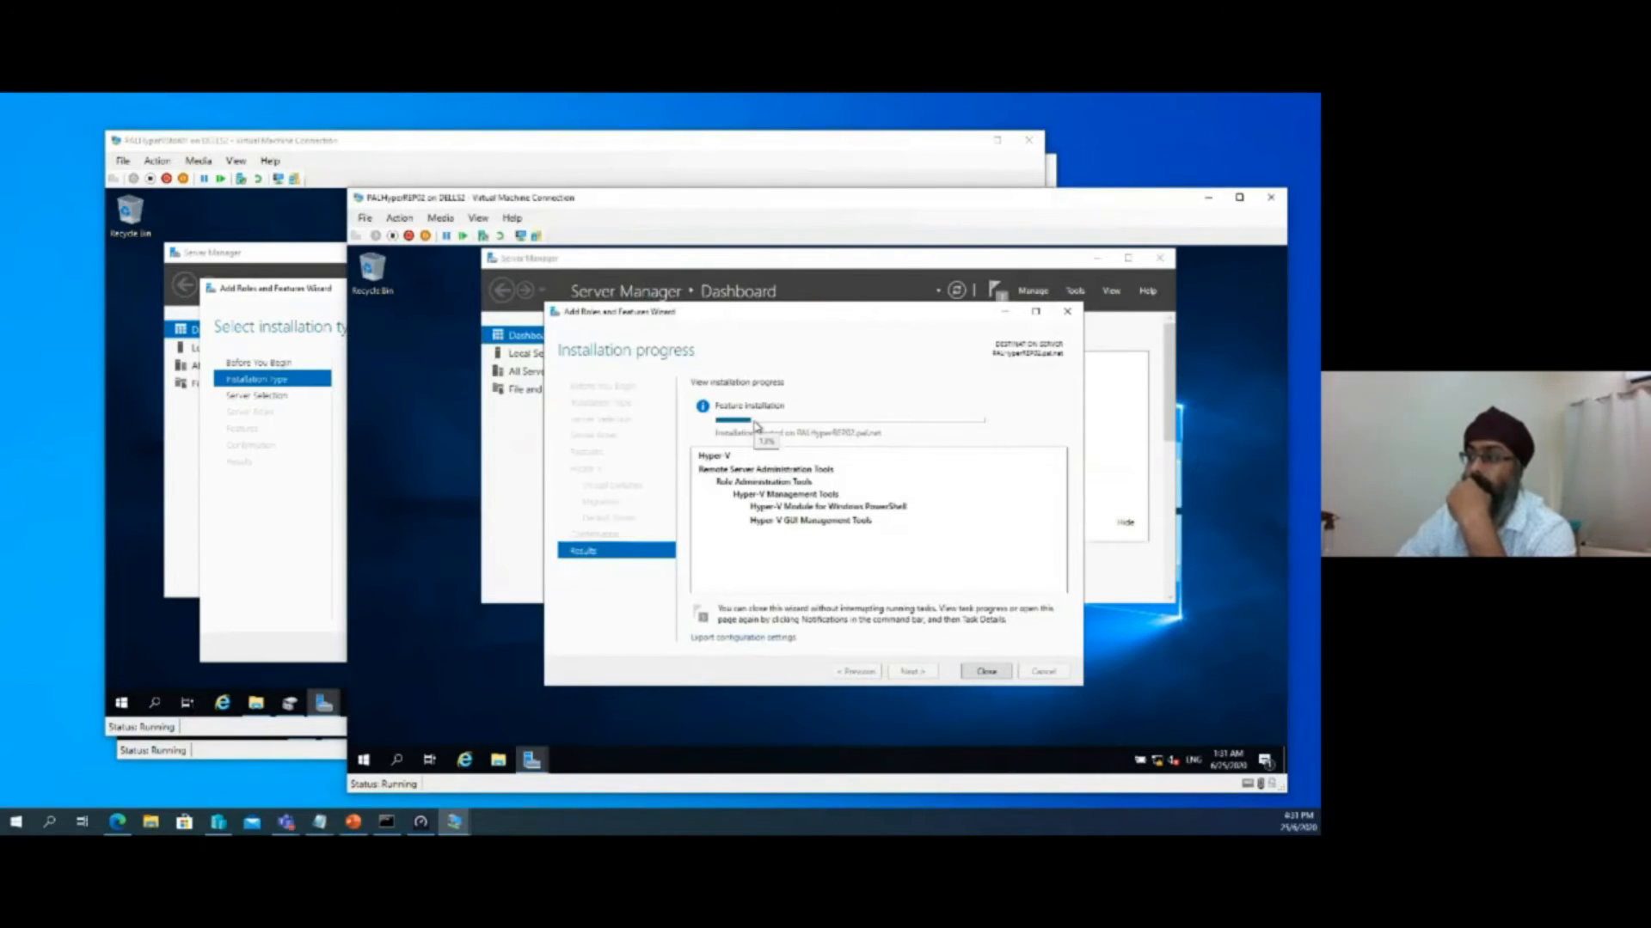
left_click(298, 499)
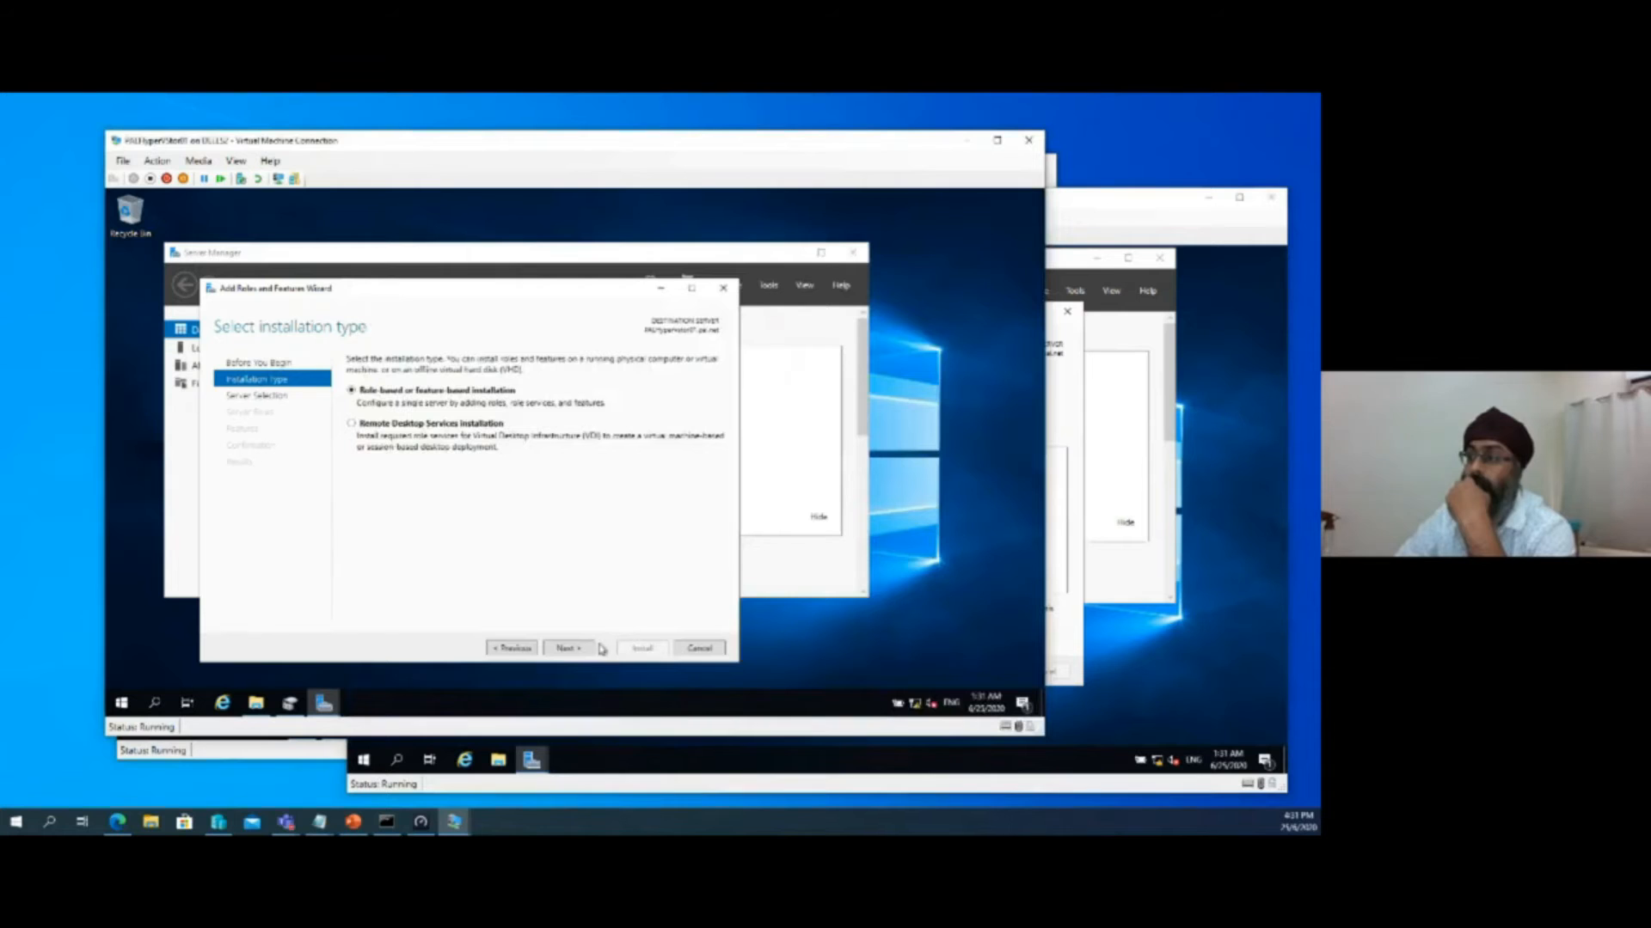
left_click(569, 648)
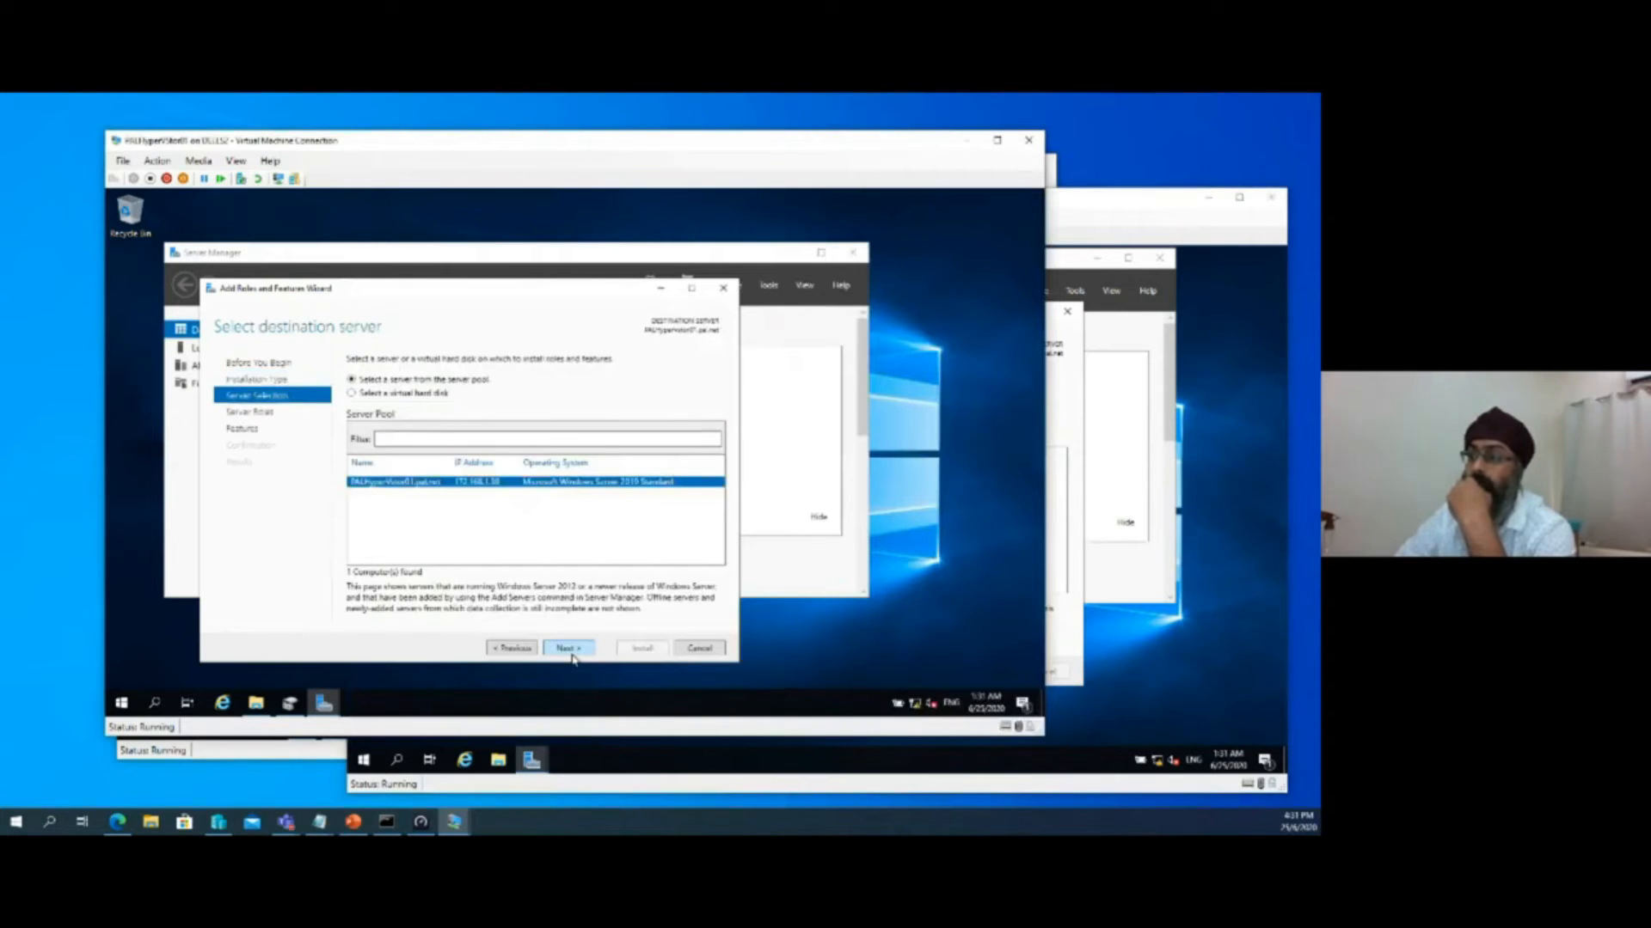
left_click(569, 648)
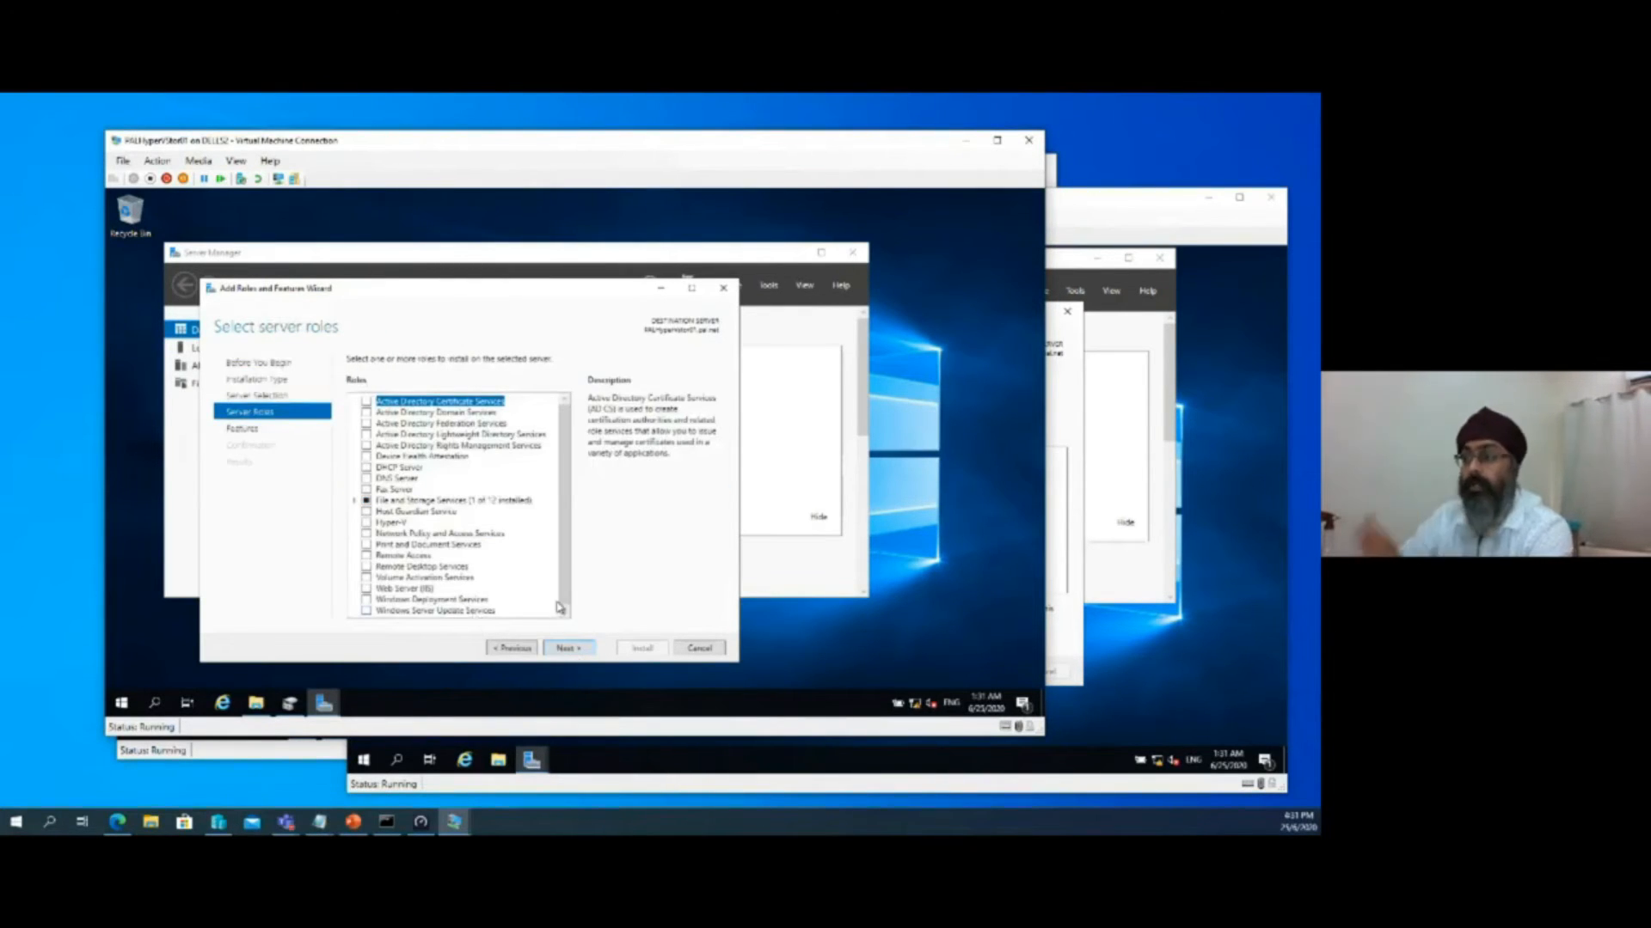
Check the Storage Replica entry in the features list of PALHyperVStor01, cancel the wizard, and close Server Manager
left_click(570, 648)
left_click_drag(565, 432, 567, 523)
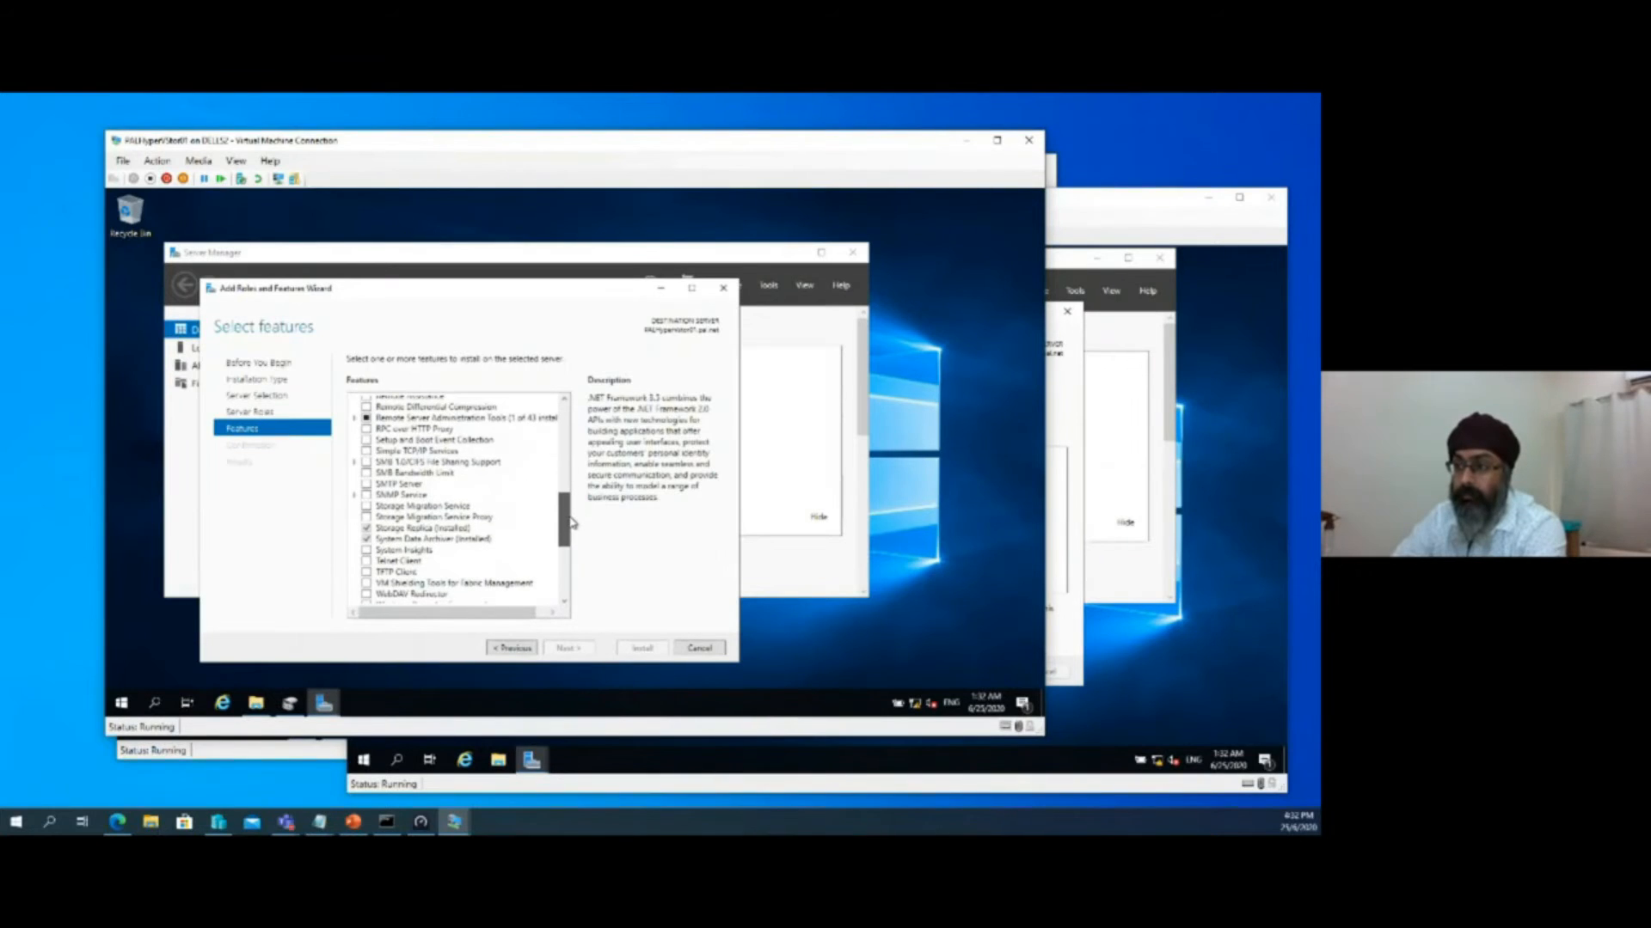
left_click(434, 532)
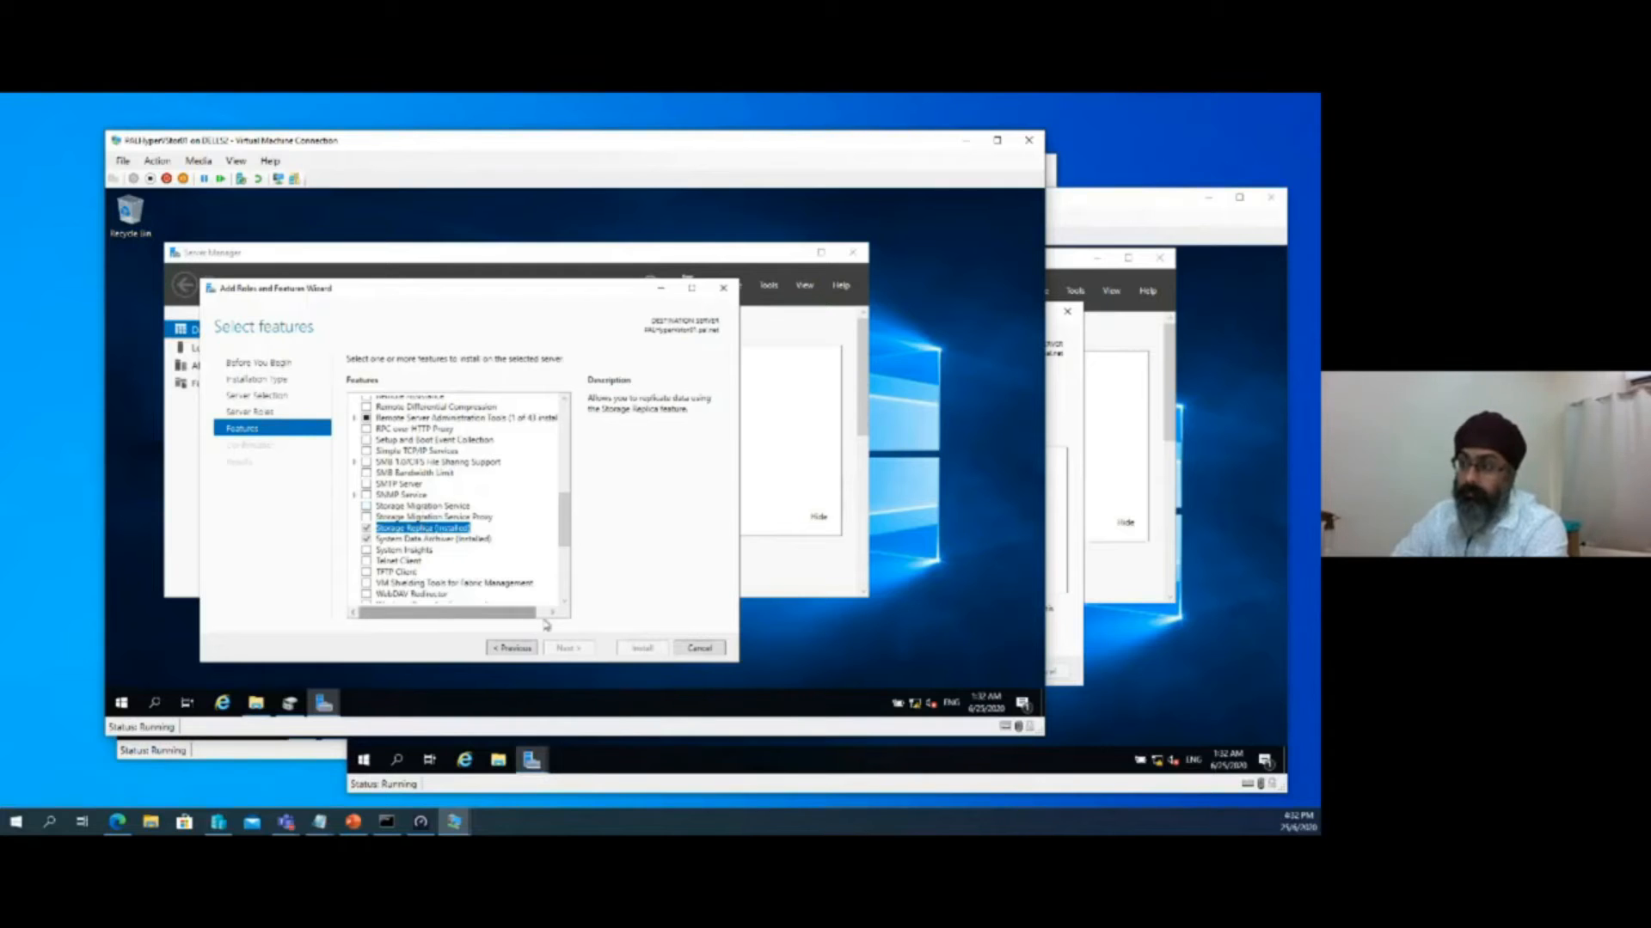
left_click(700, 653)
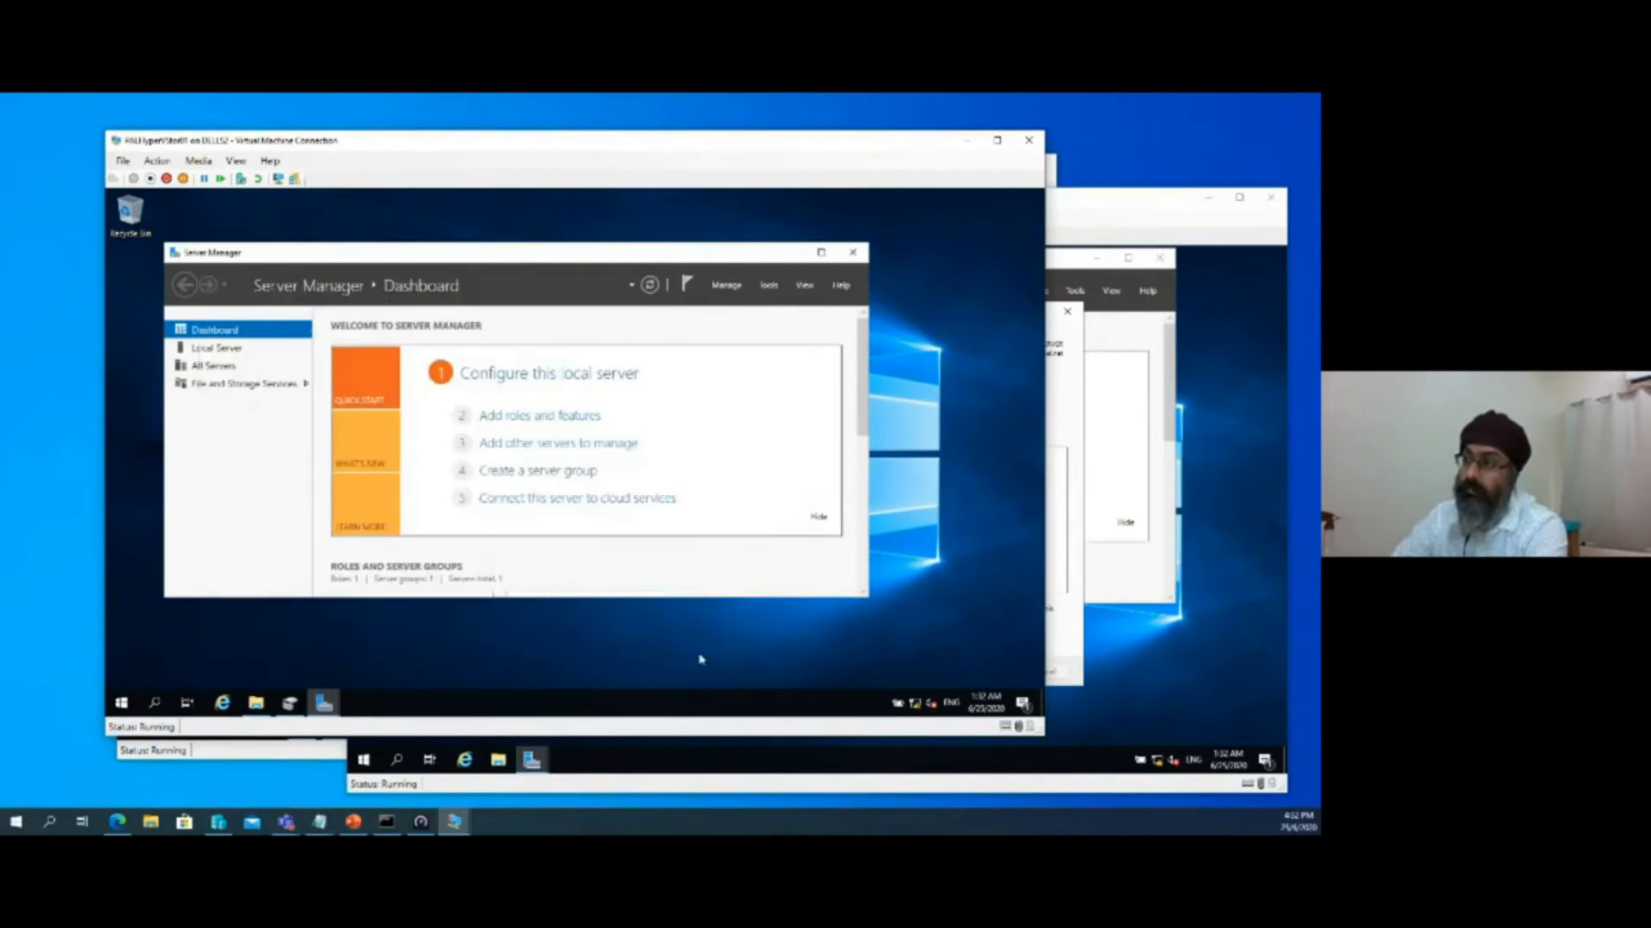
left_click(852, 252)
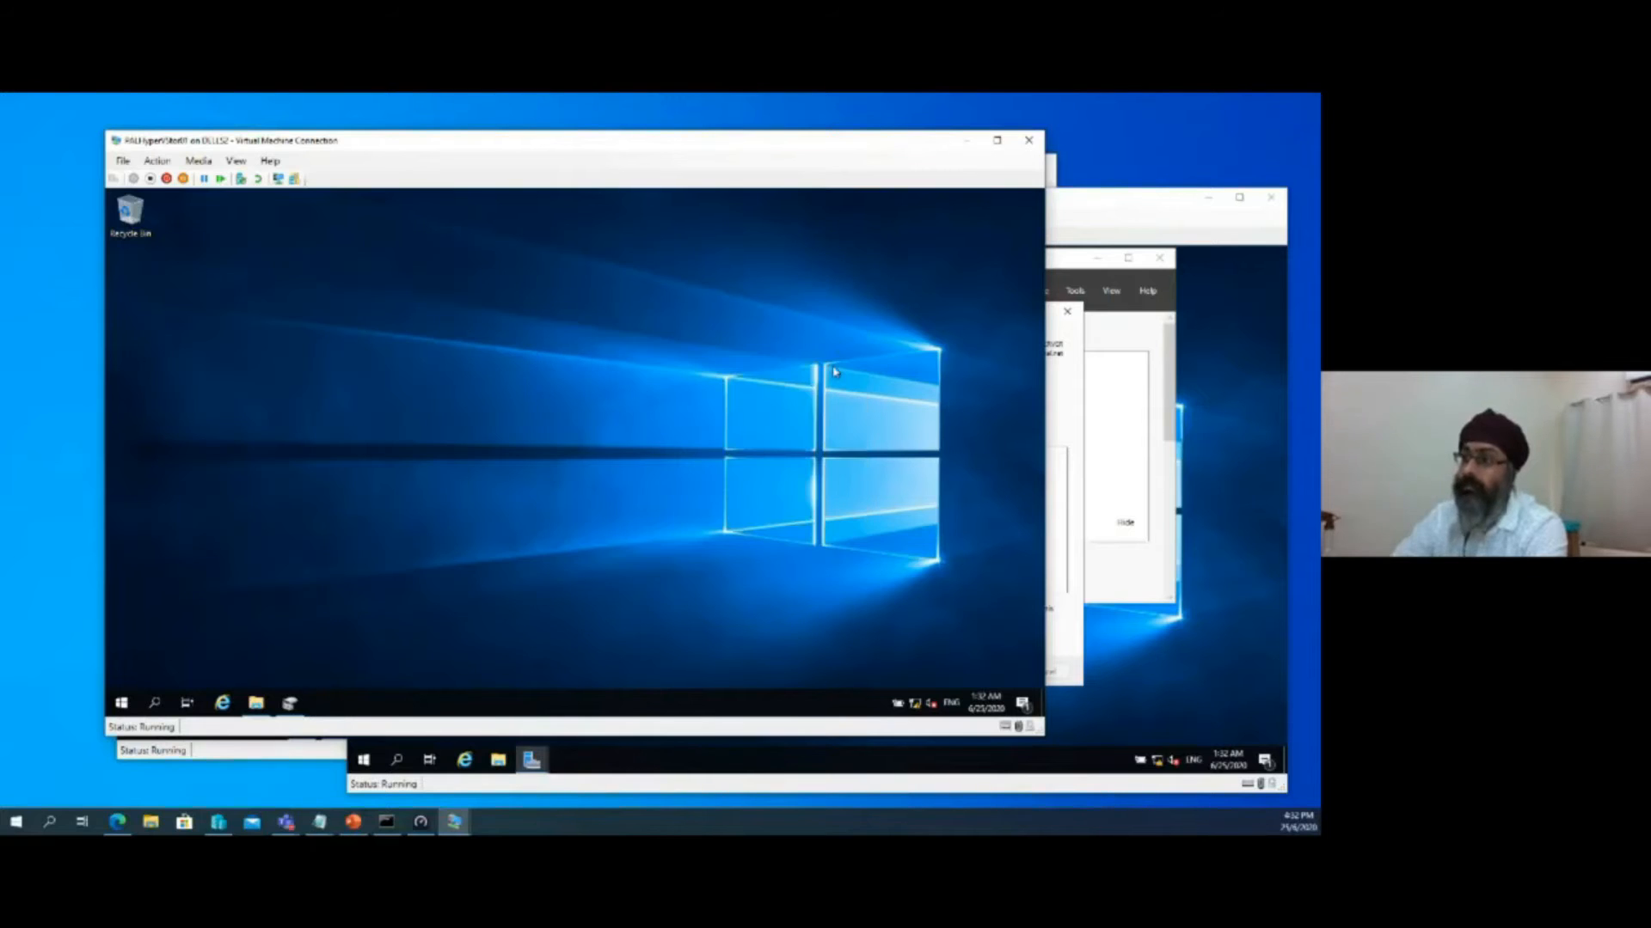
Check the Hyper-V installation progress on PALHyperREP02 and minimize the open virtual machine connection windows
left_click(966, 141)
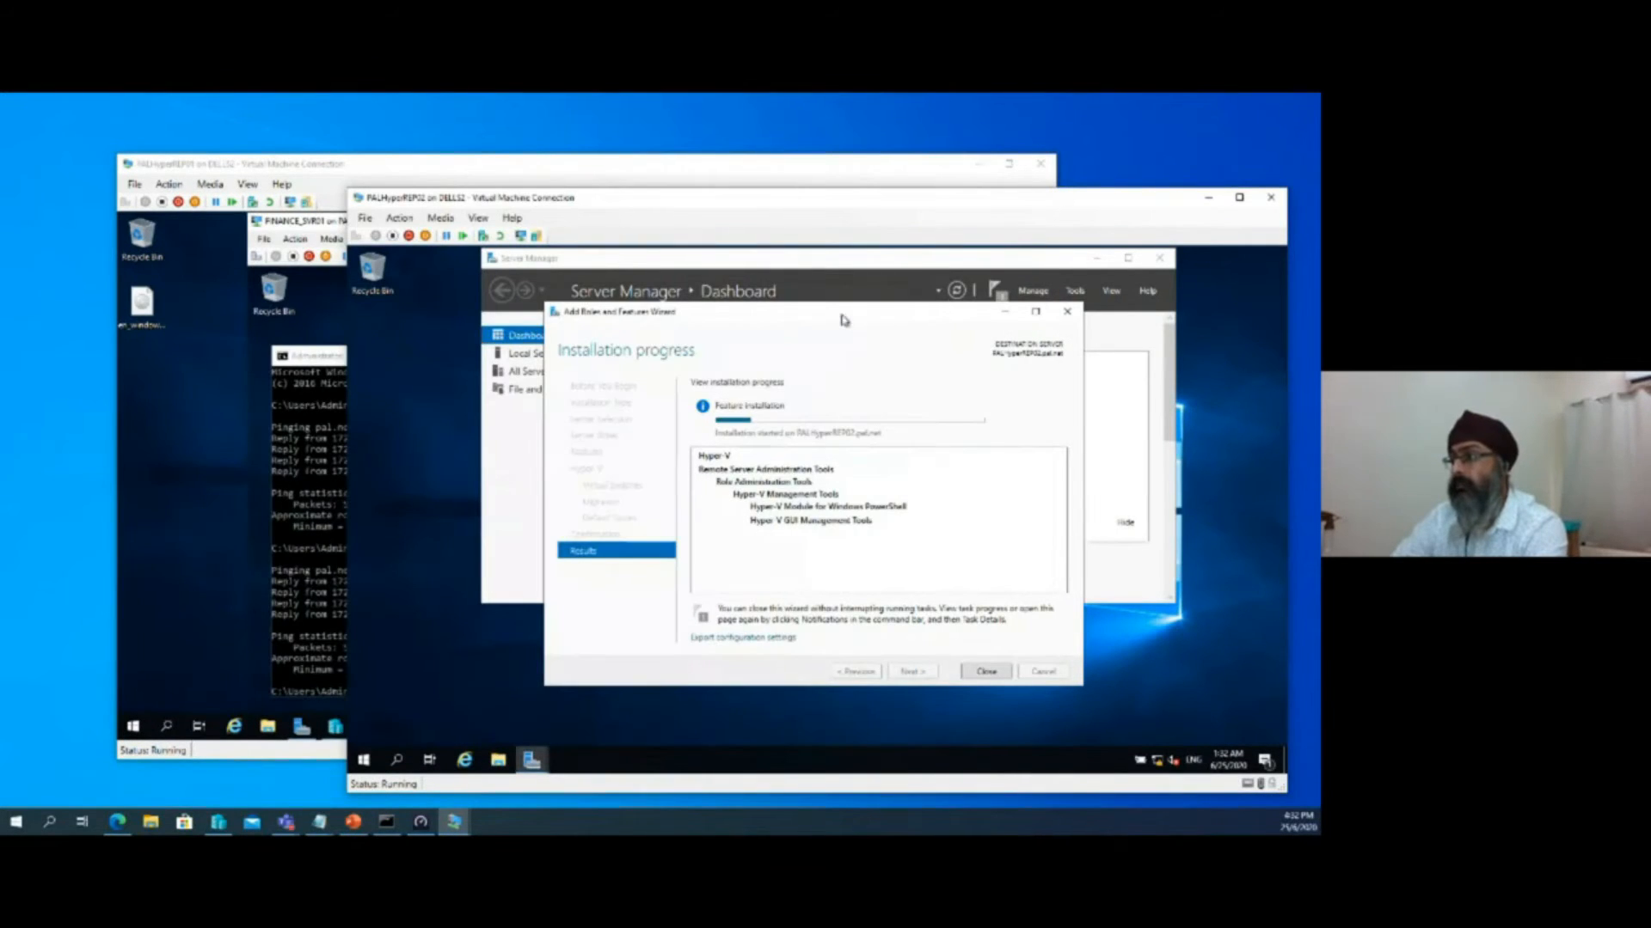
left_click_drag(848, 302, 858, 272)
mouse_move(762, 393)
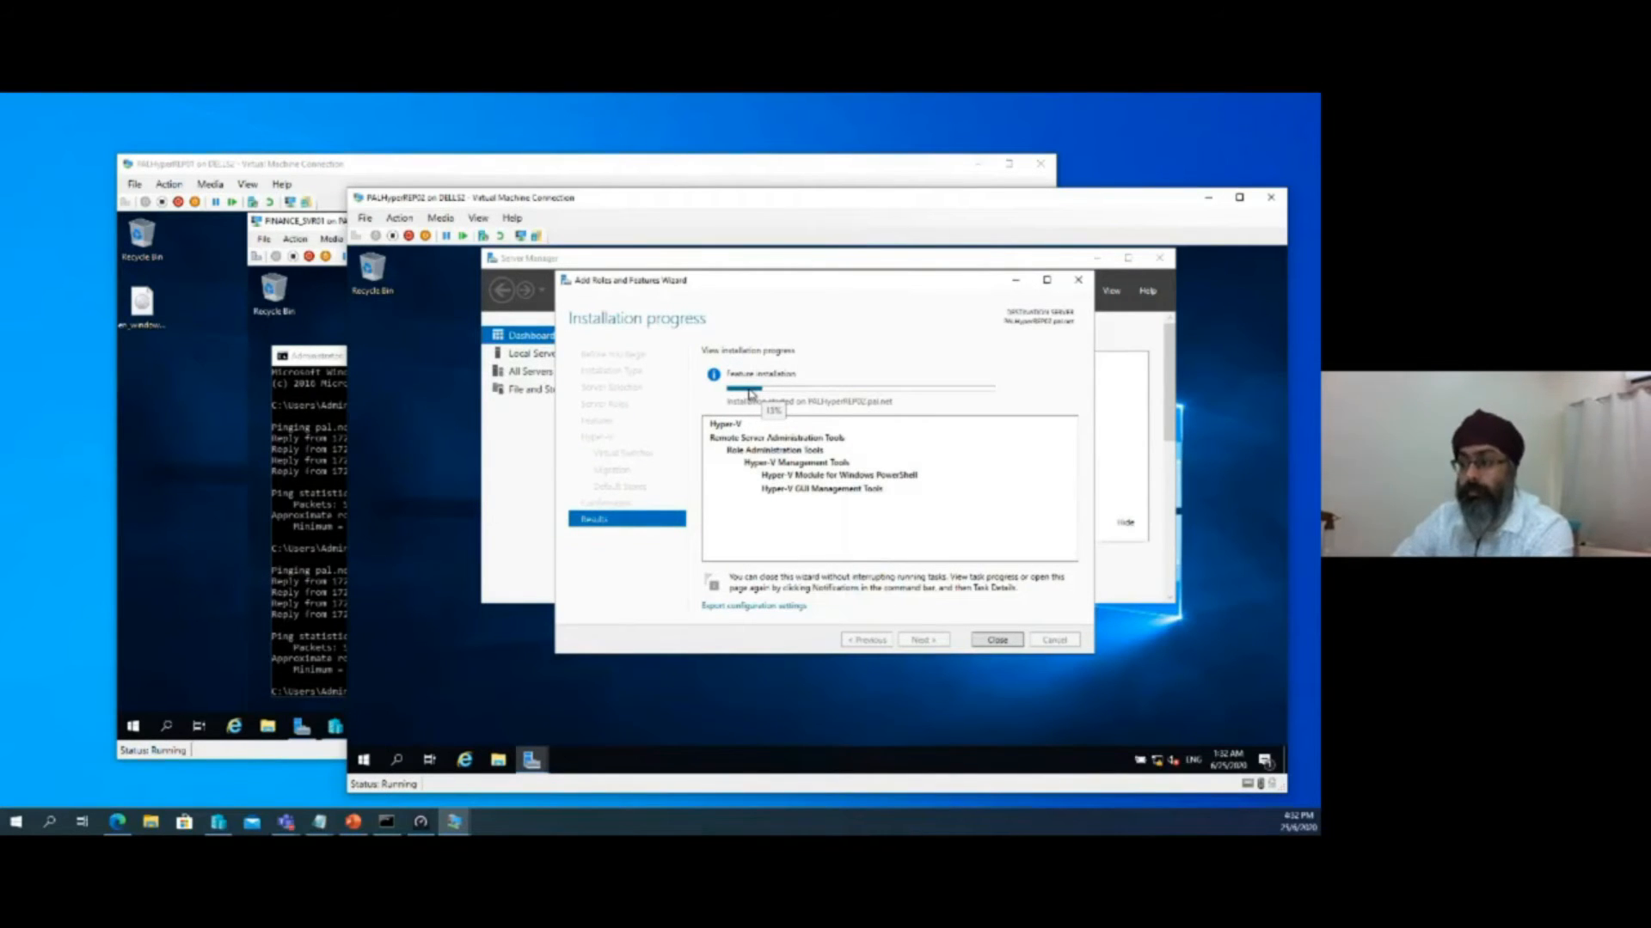
left_click(1210, 202)
left_click(978, 164)
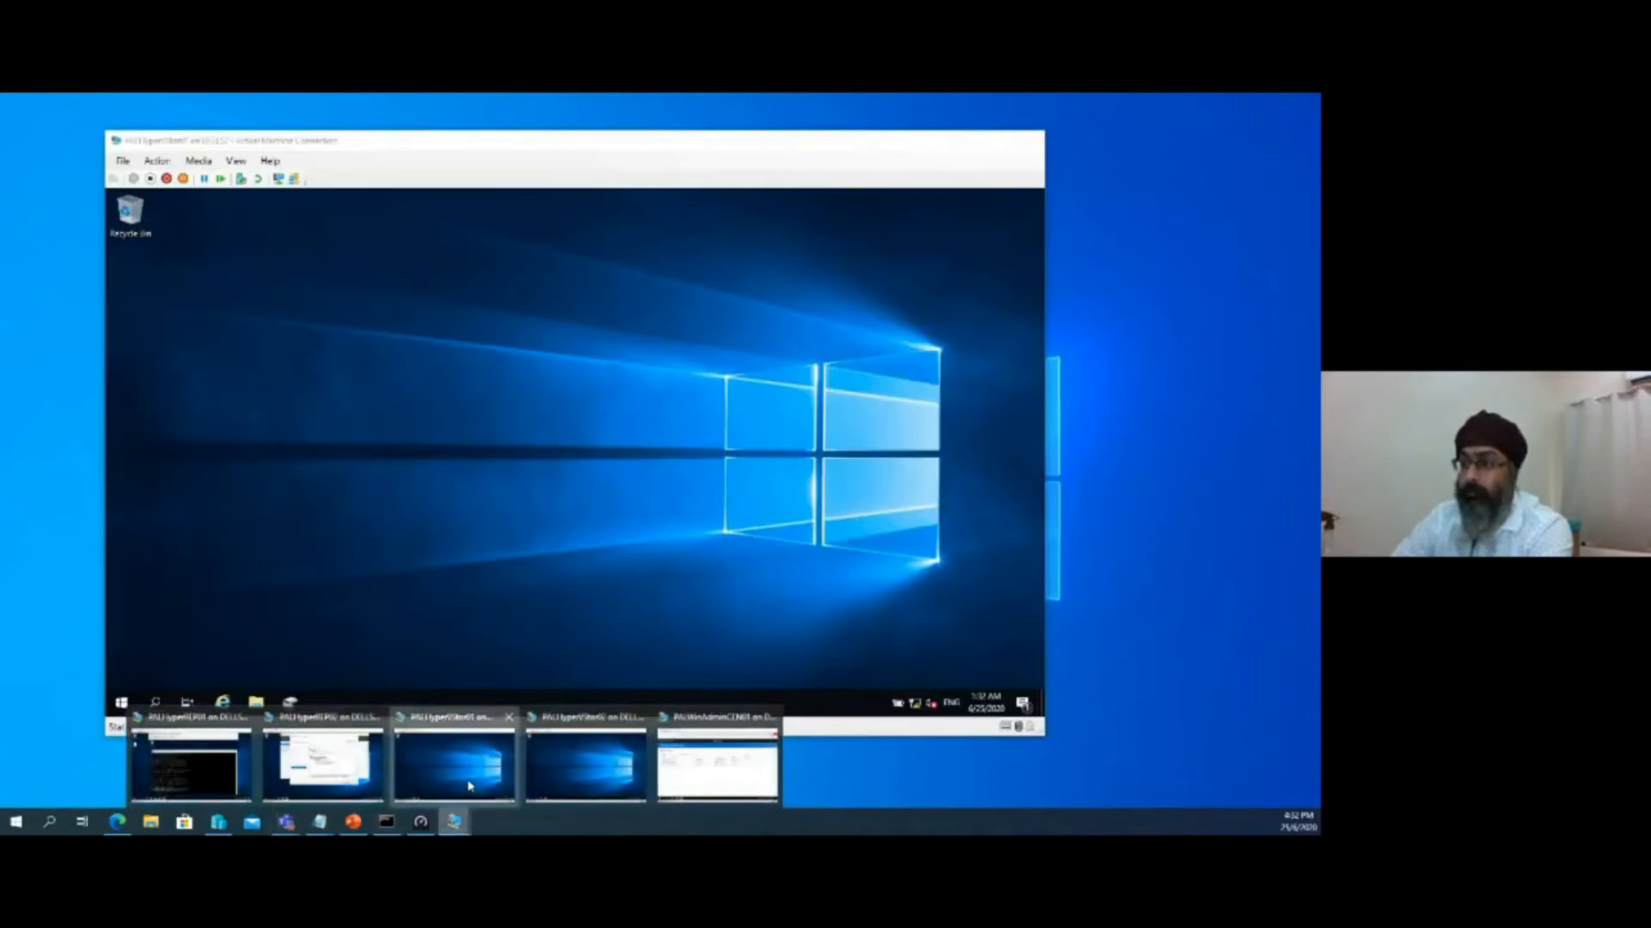
Switch to the PALHyperVStor02 connection, launch Server Manager there, and dismiss the Windows Admin Center message
left_click(470, 786)
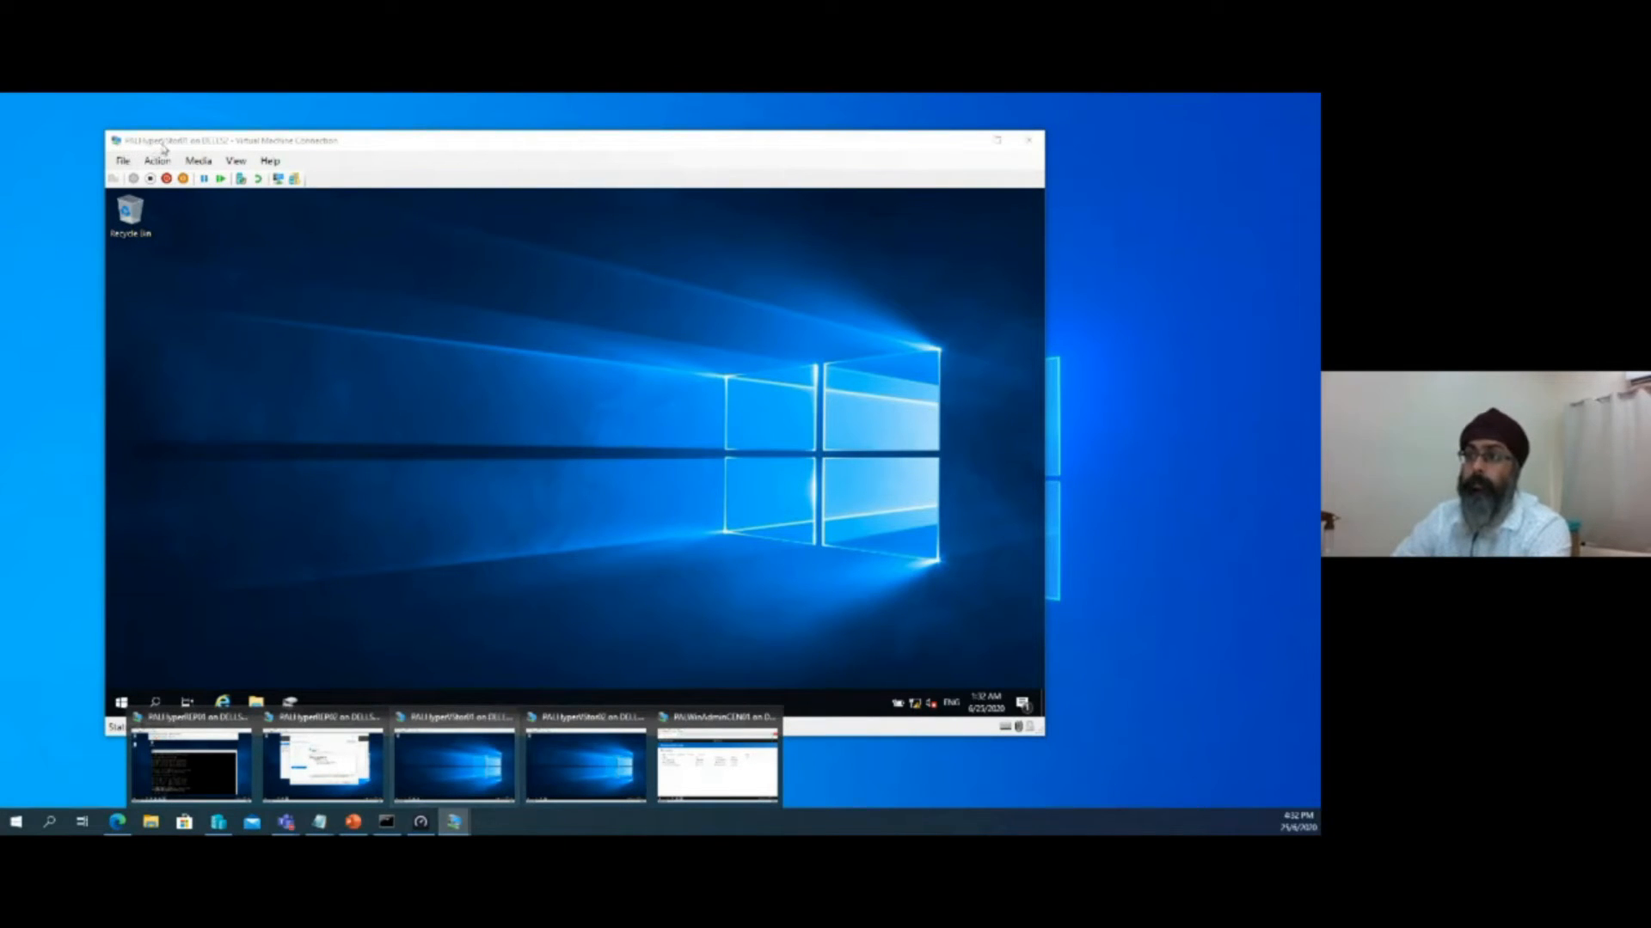
left_click(582, 748)
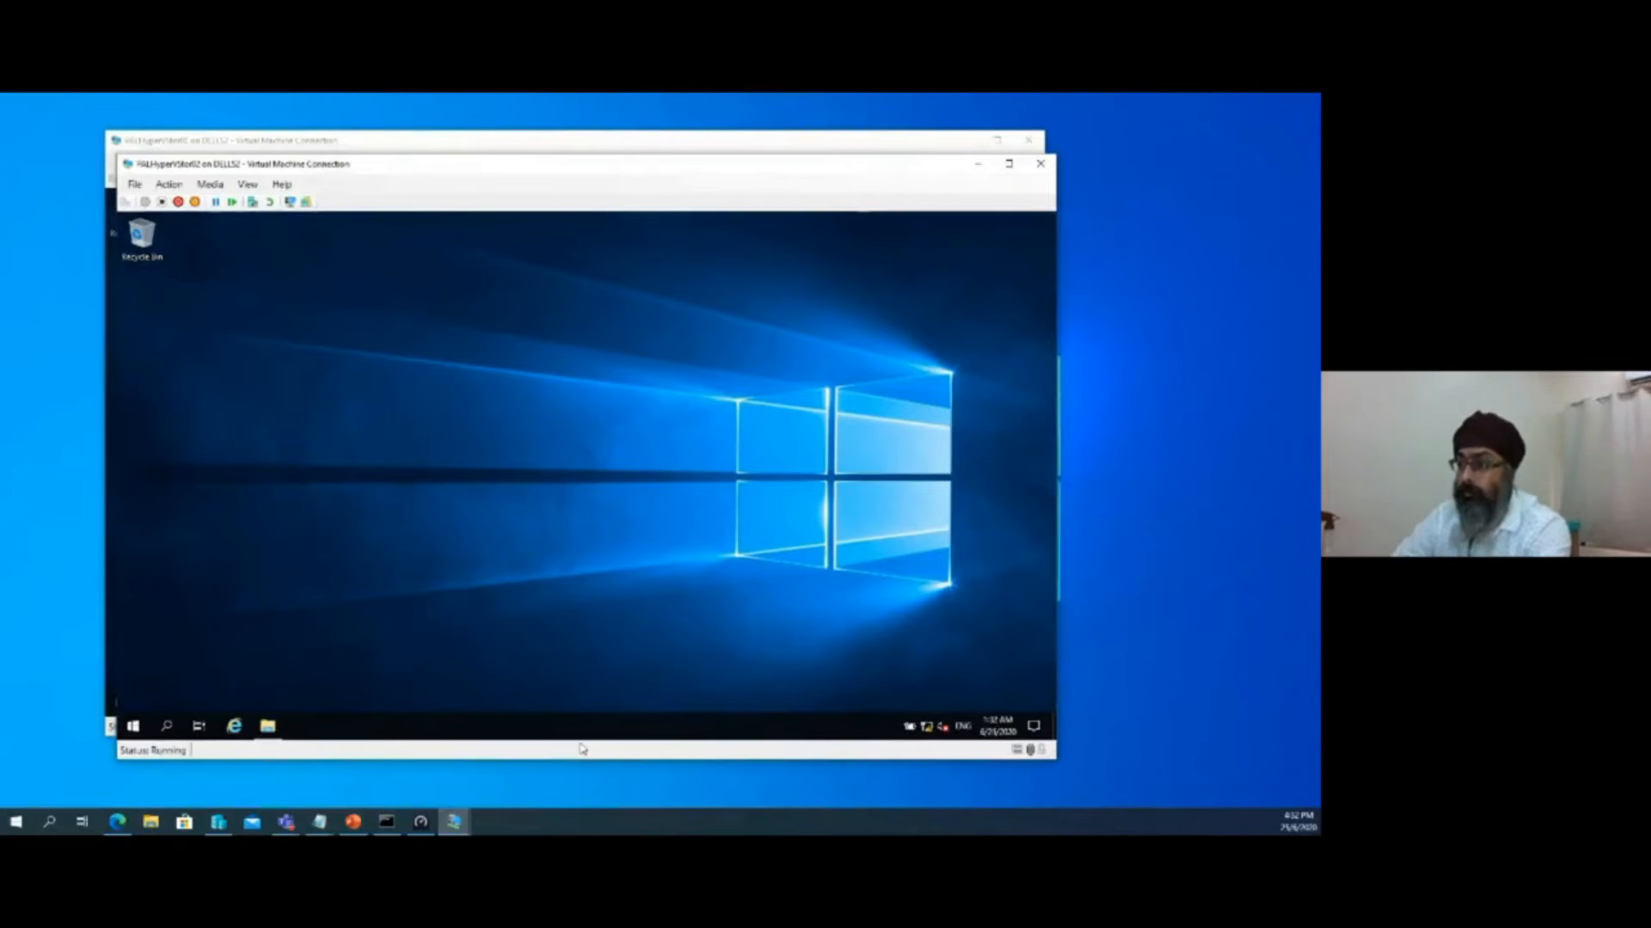
left_click(135, 726)
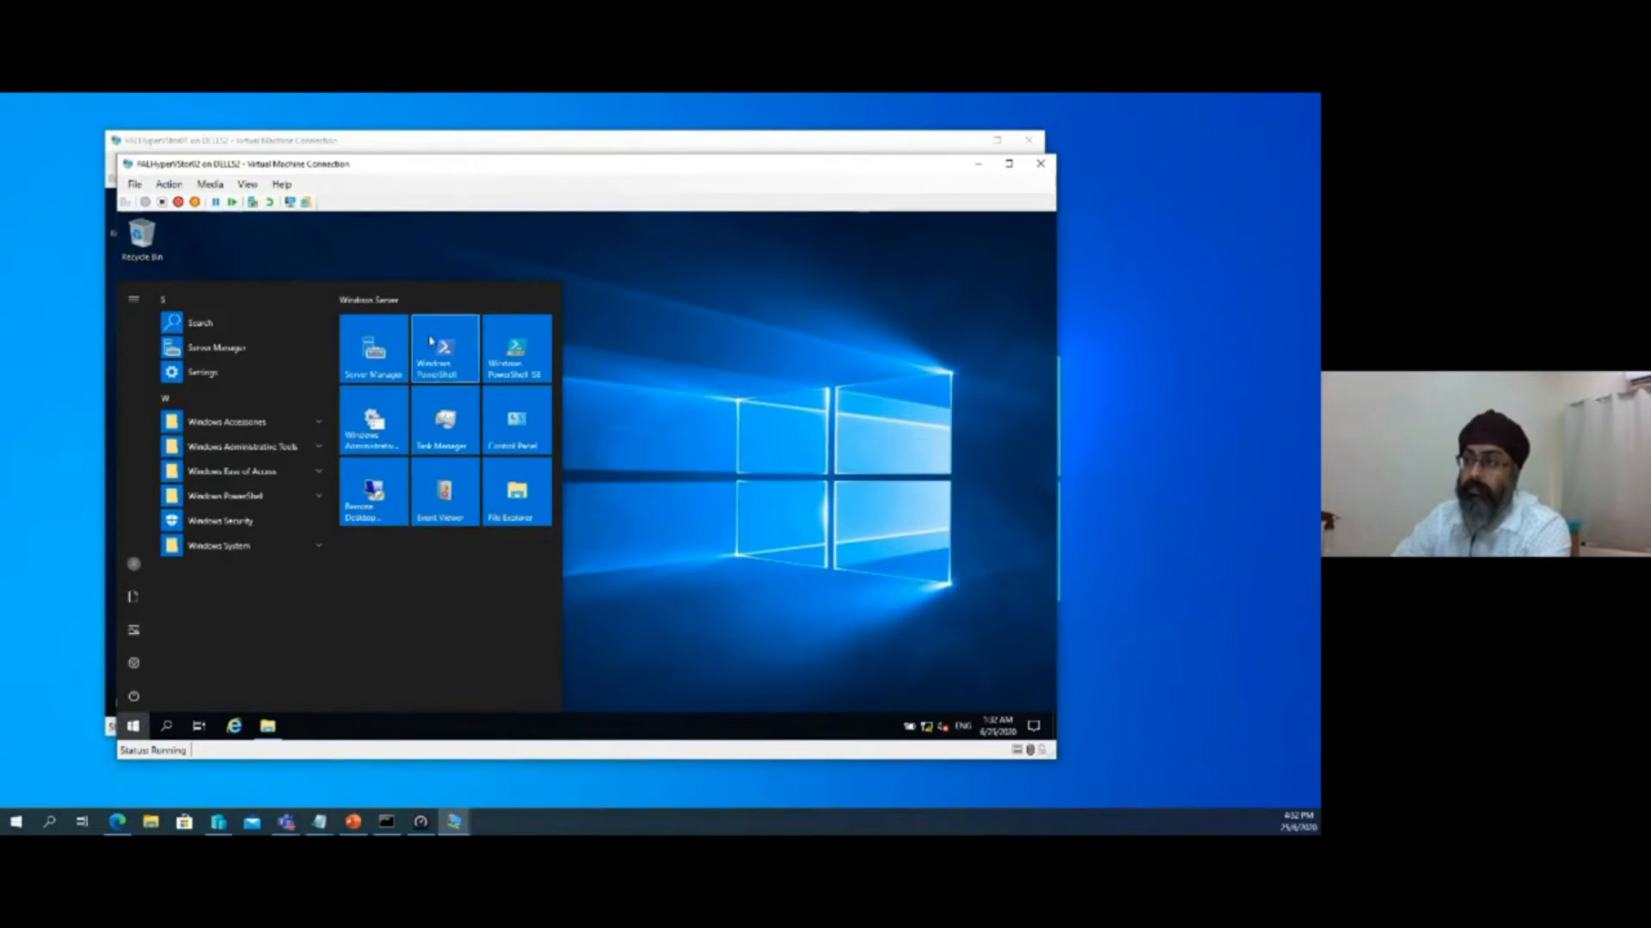
left_click(399, 350)
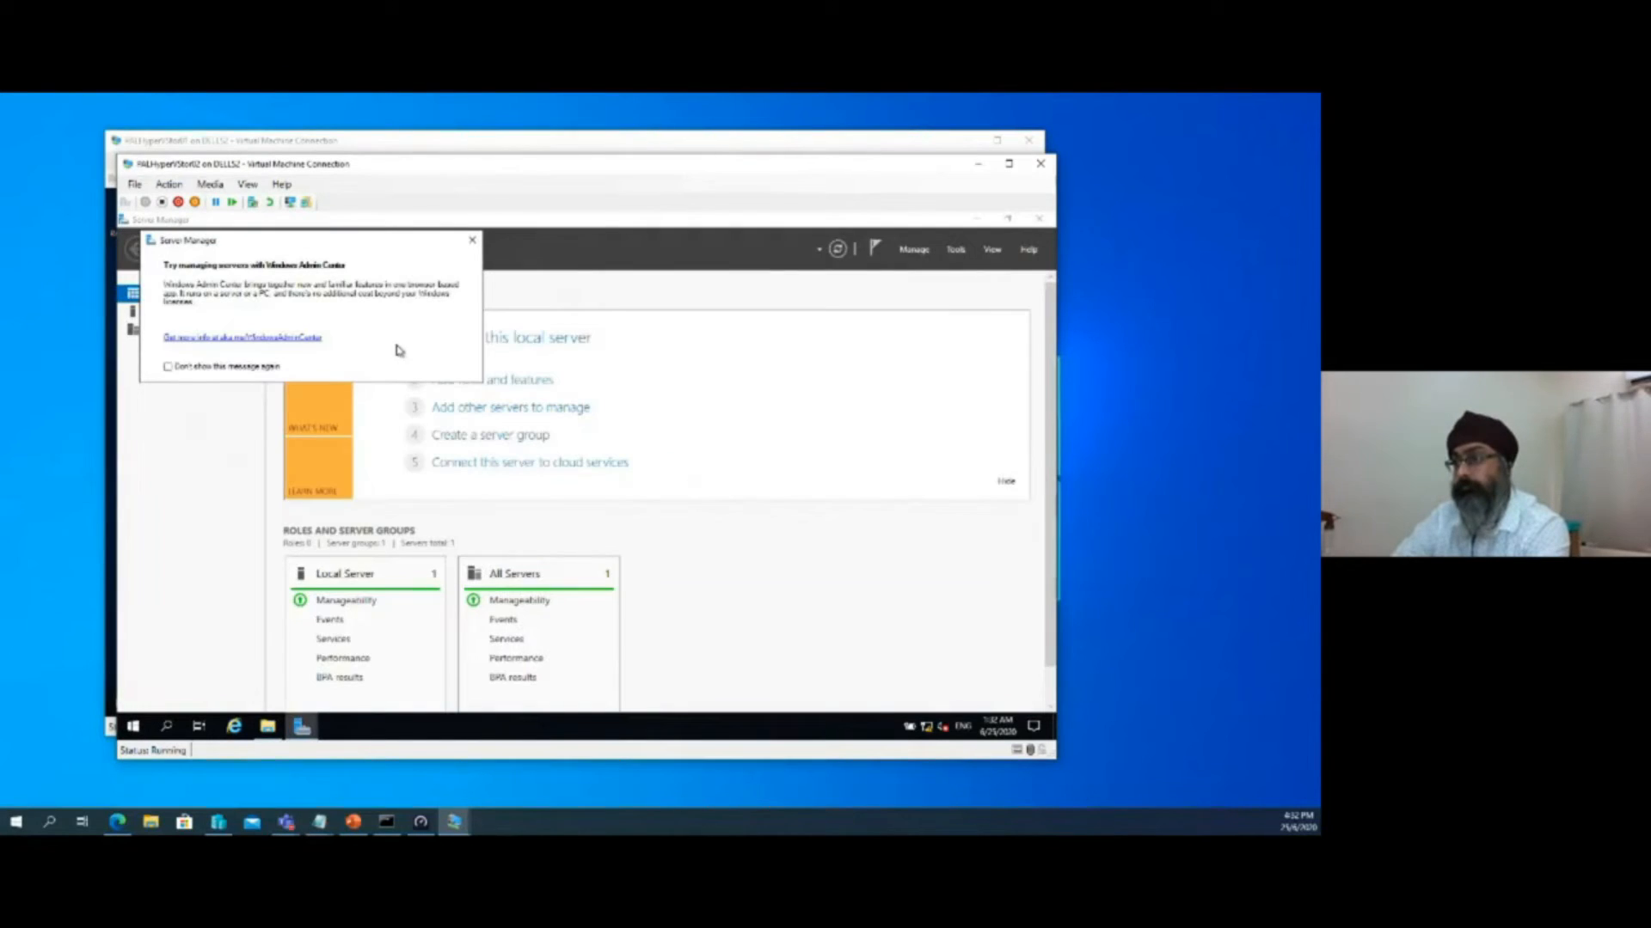
left_click(472, 242)
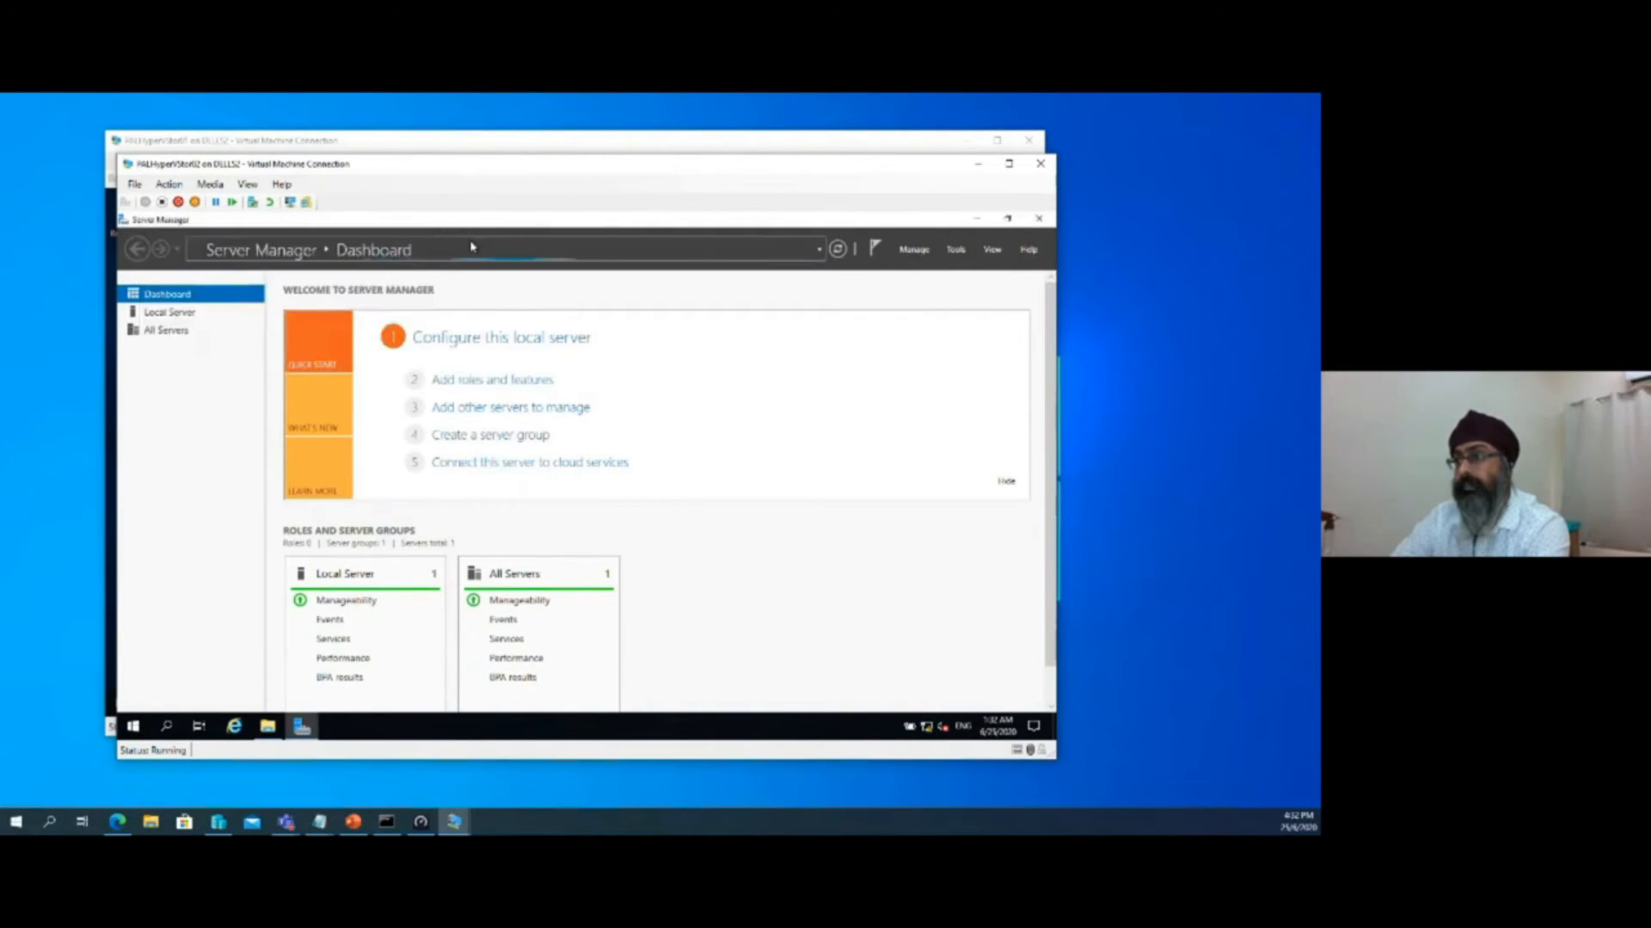
left_click_drag(527, 168, 774, 164)
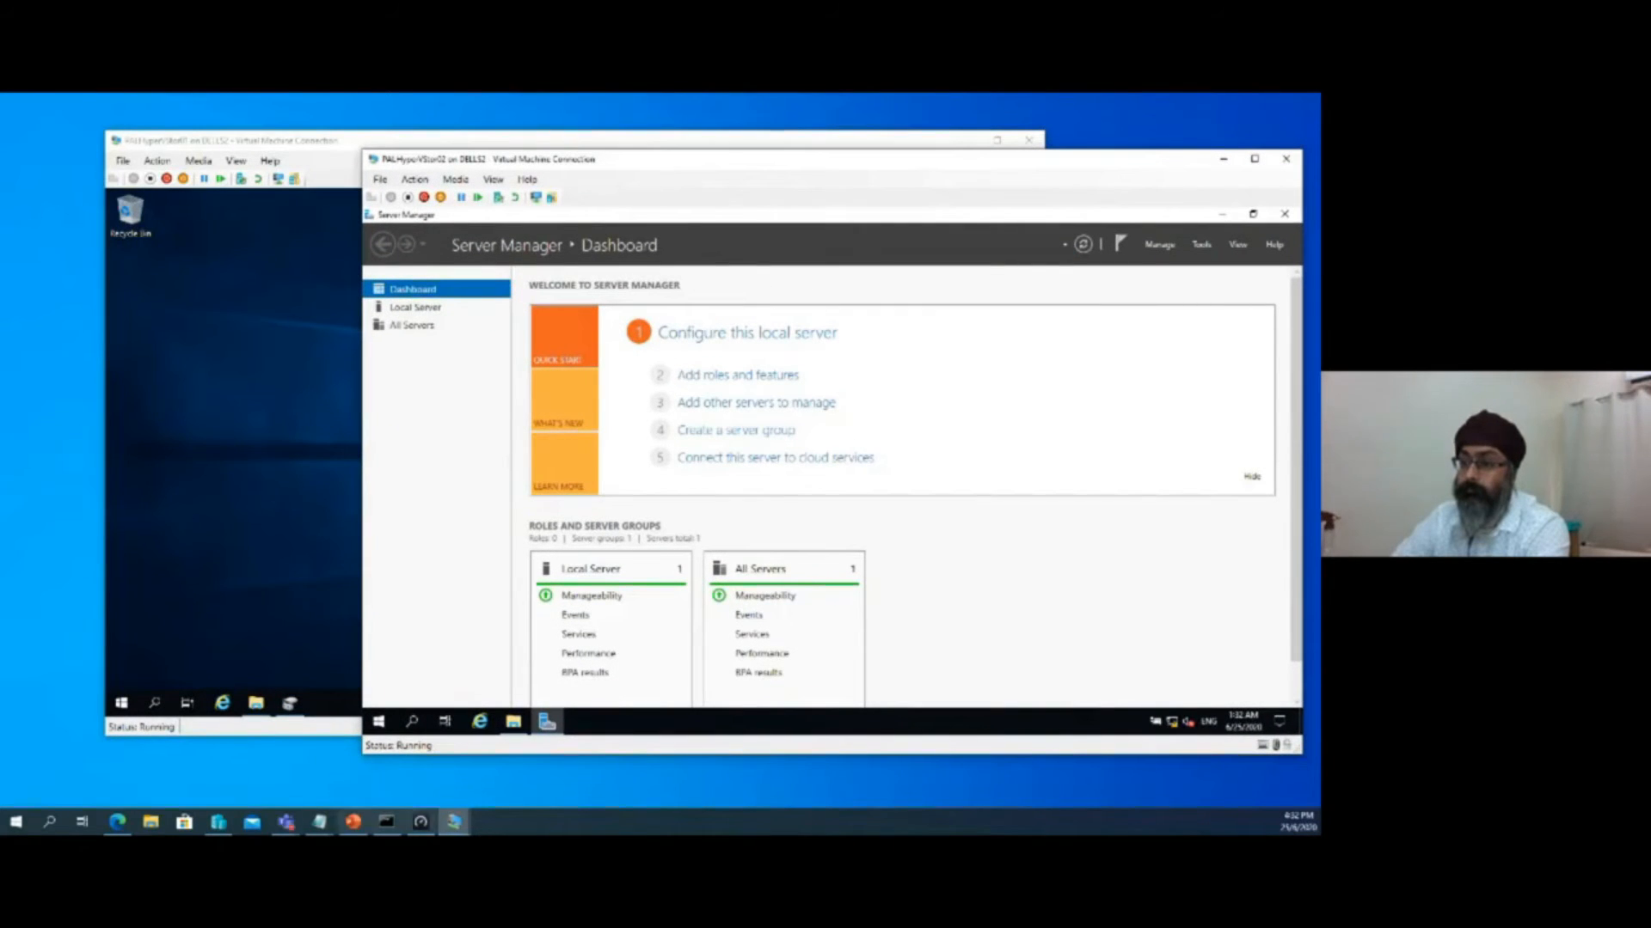
Start adding roles and features on PALHyperVStor02 as a role-based installation, proceeding to the features list without selecting any server role
mouse_move(218, 822)
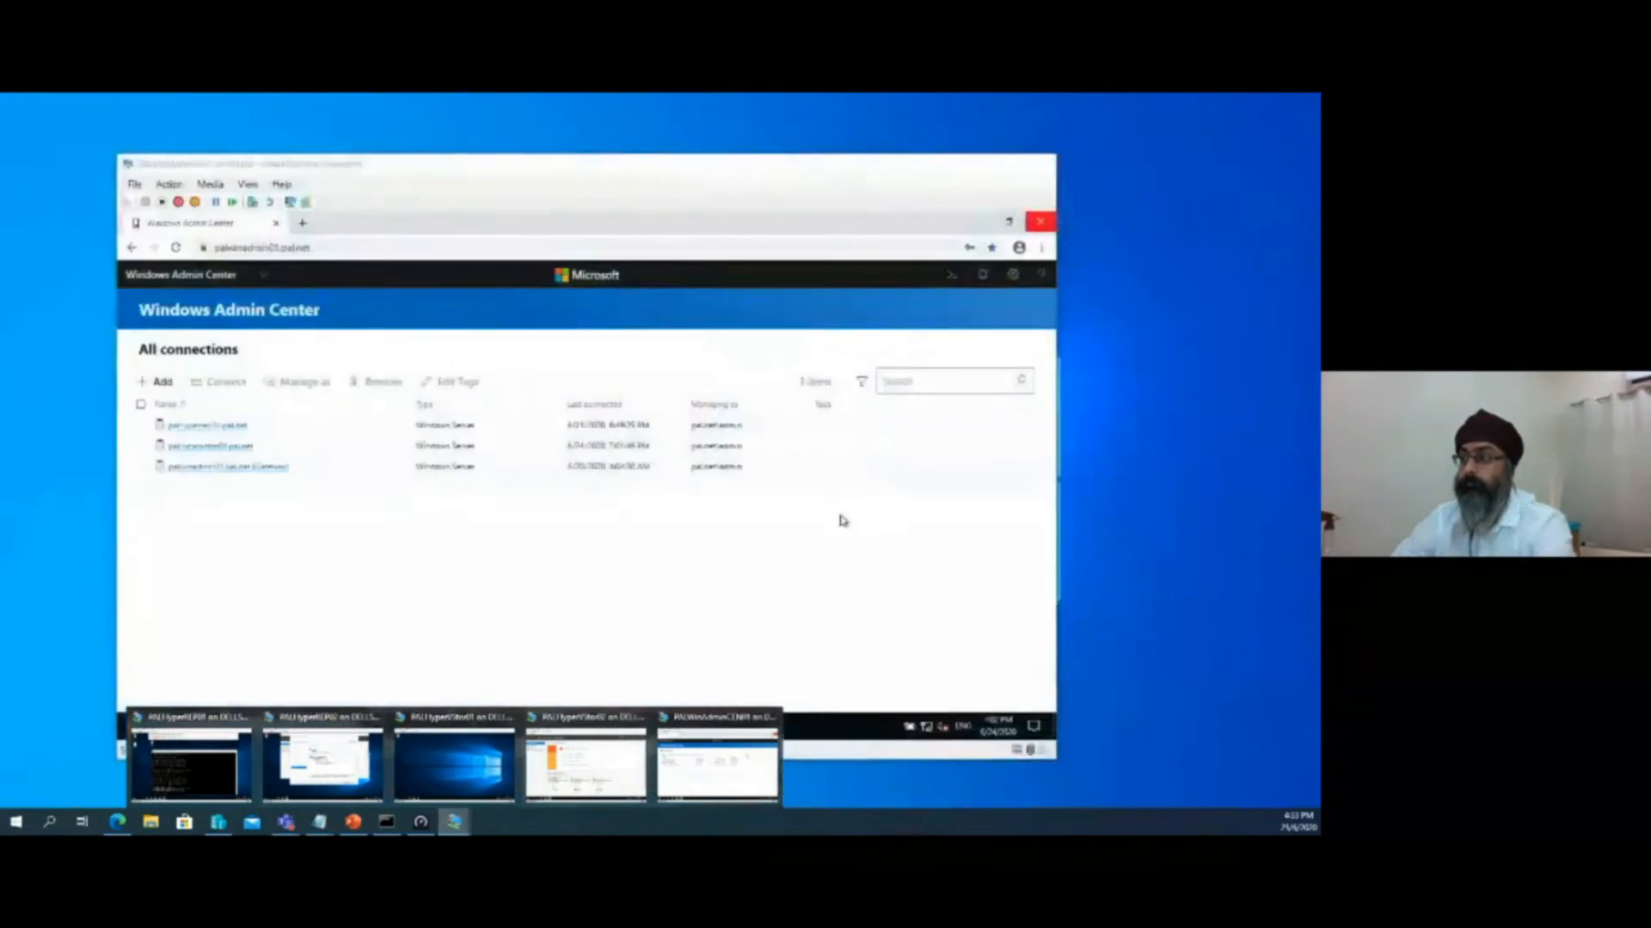
left_click(586, 765)
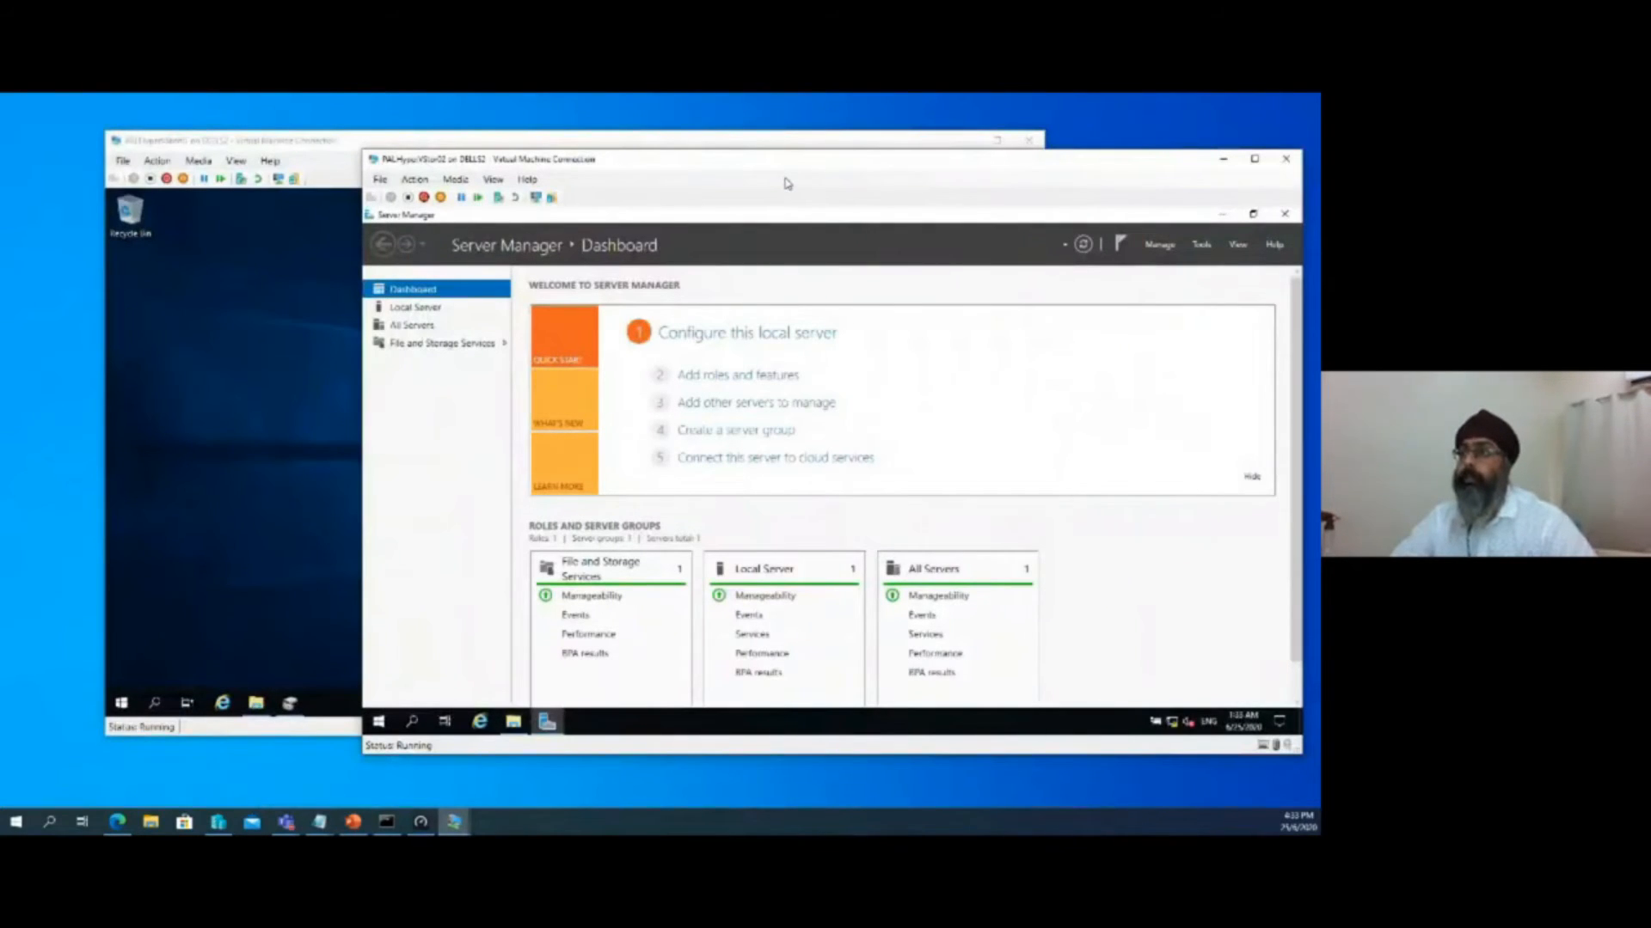
left_click_drag(702, 163, 589, 150)
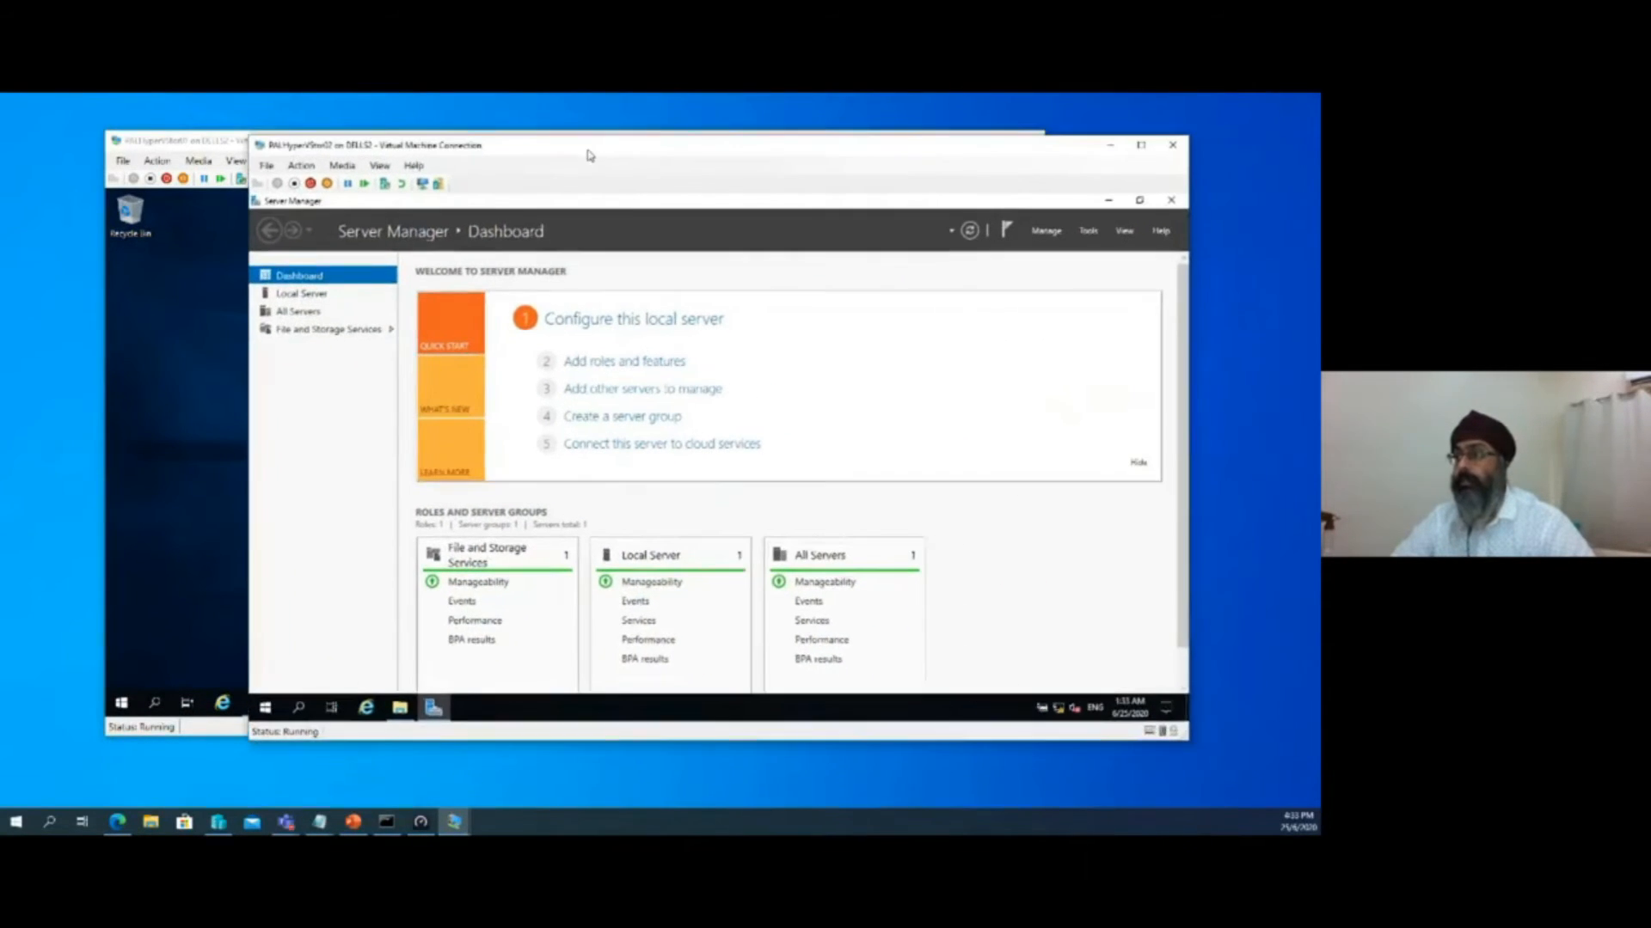
left_click(648, 364)
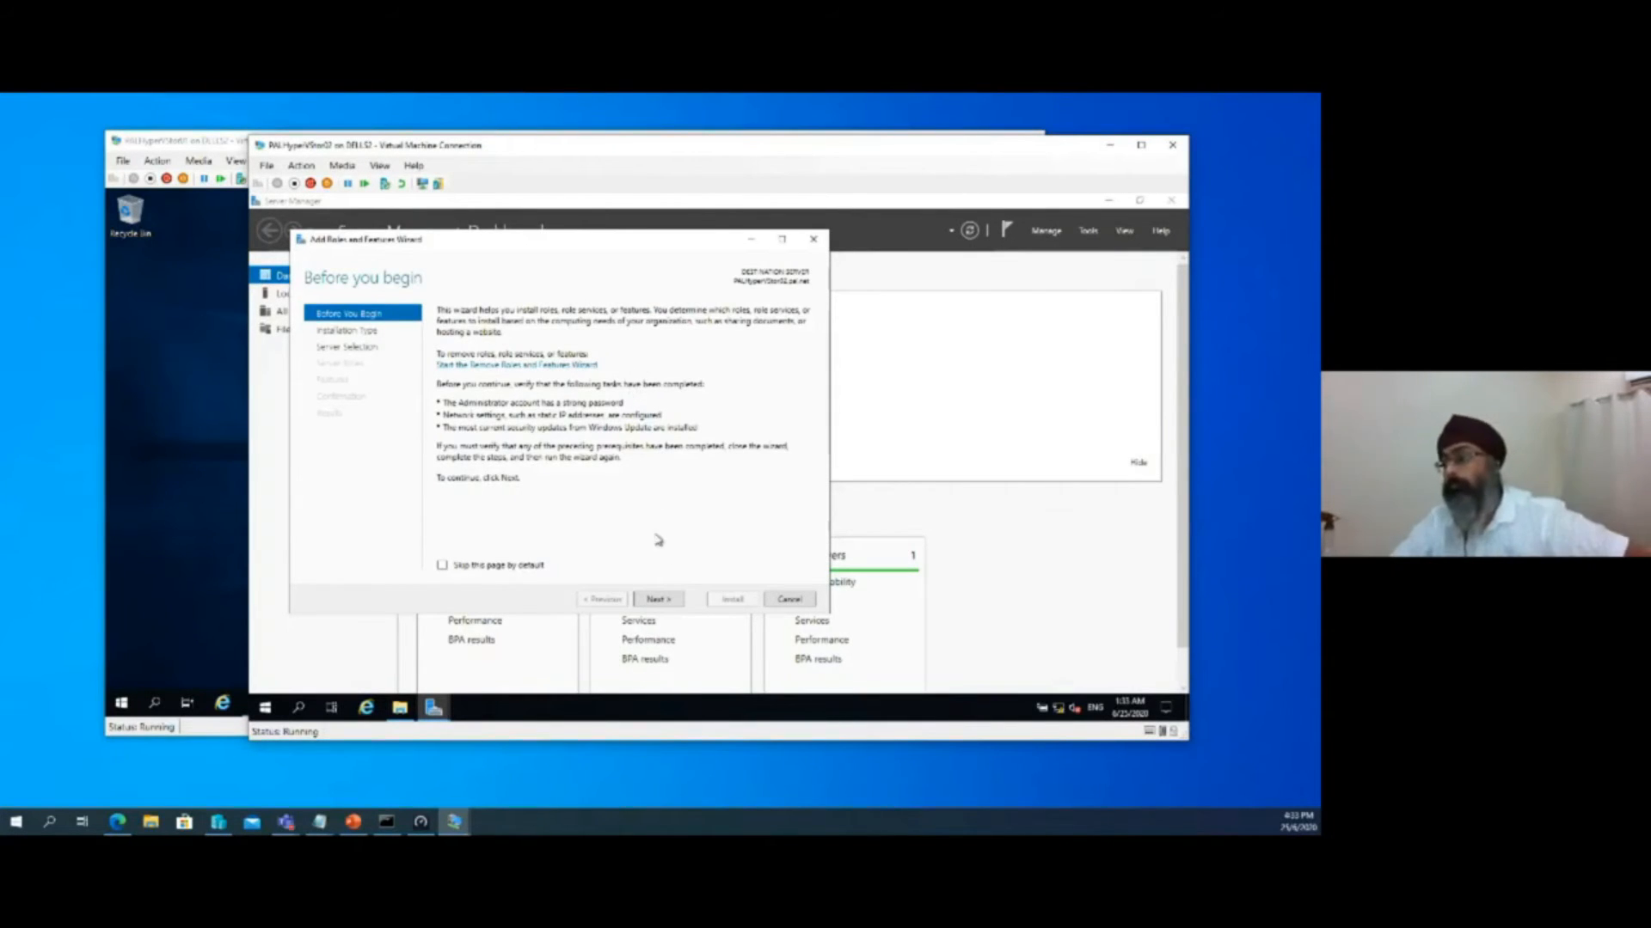
left_click(659, 600)
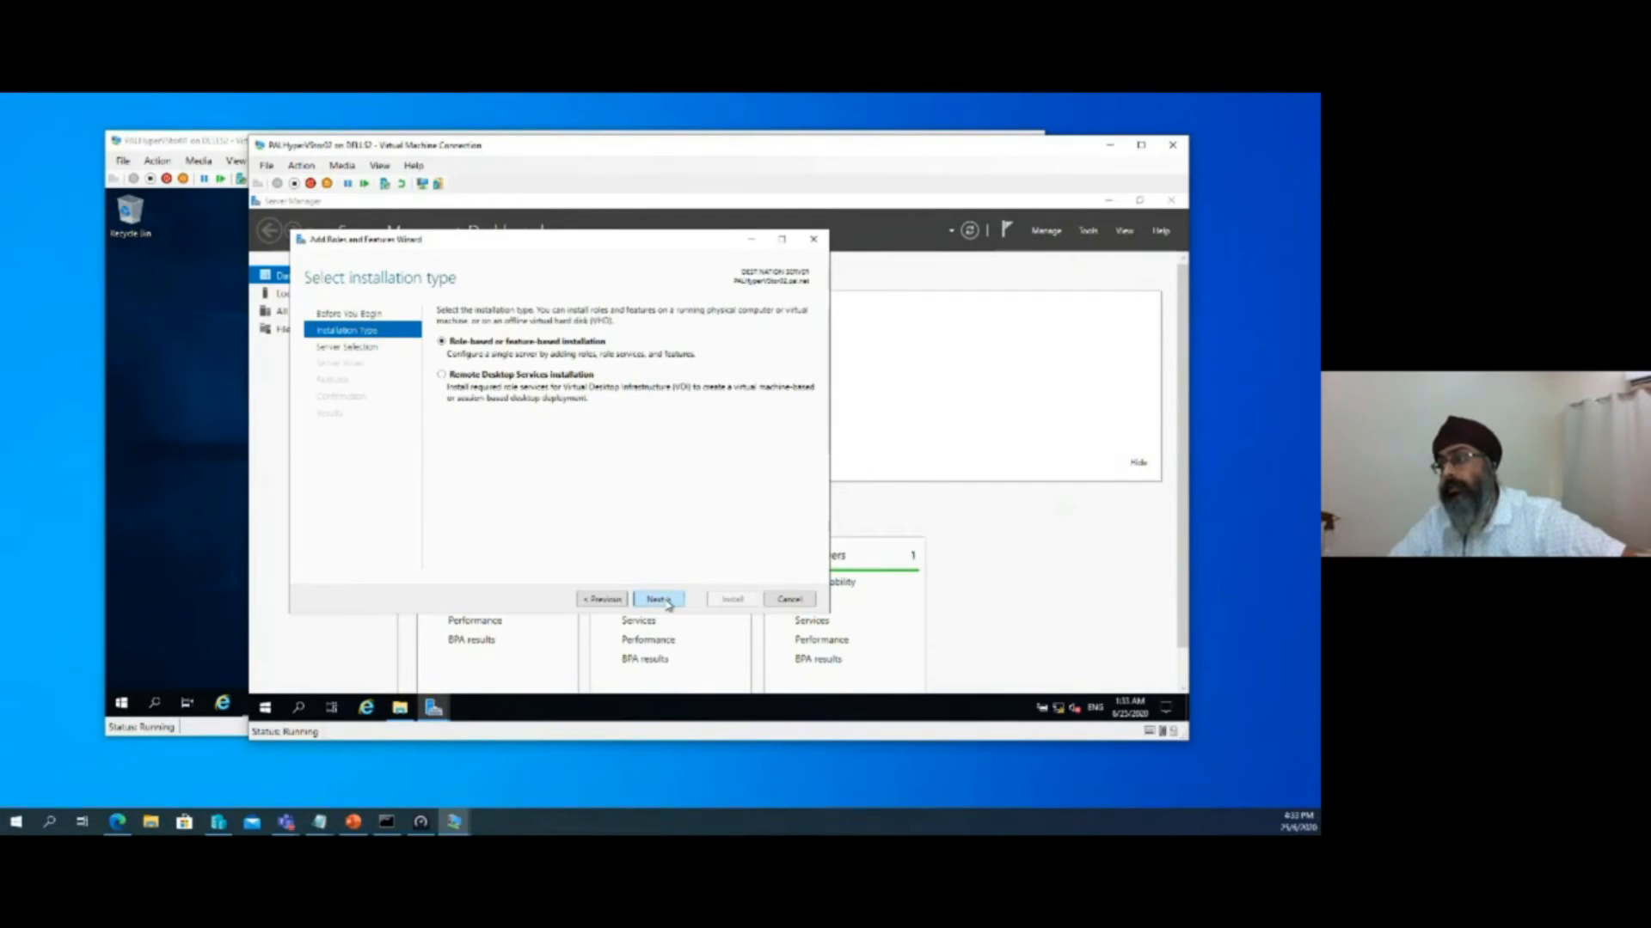
left_click(666, 602)
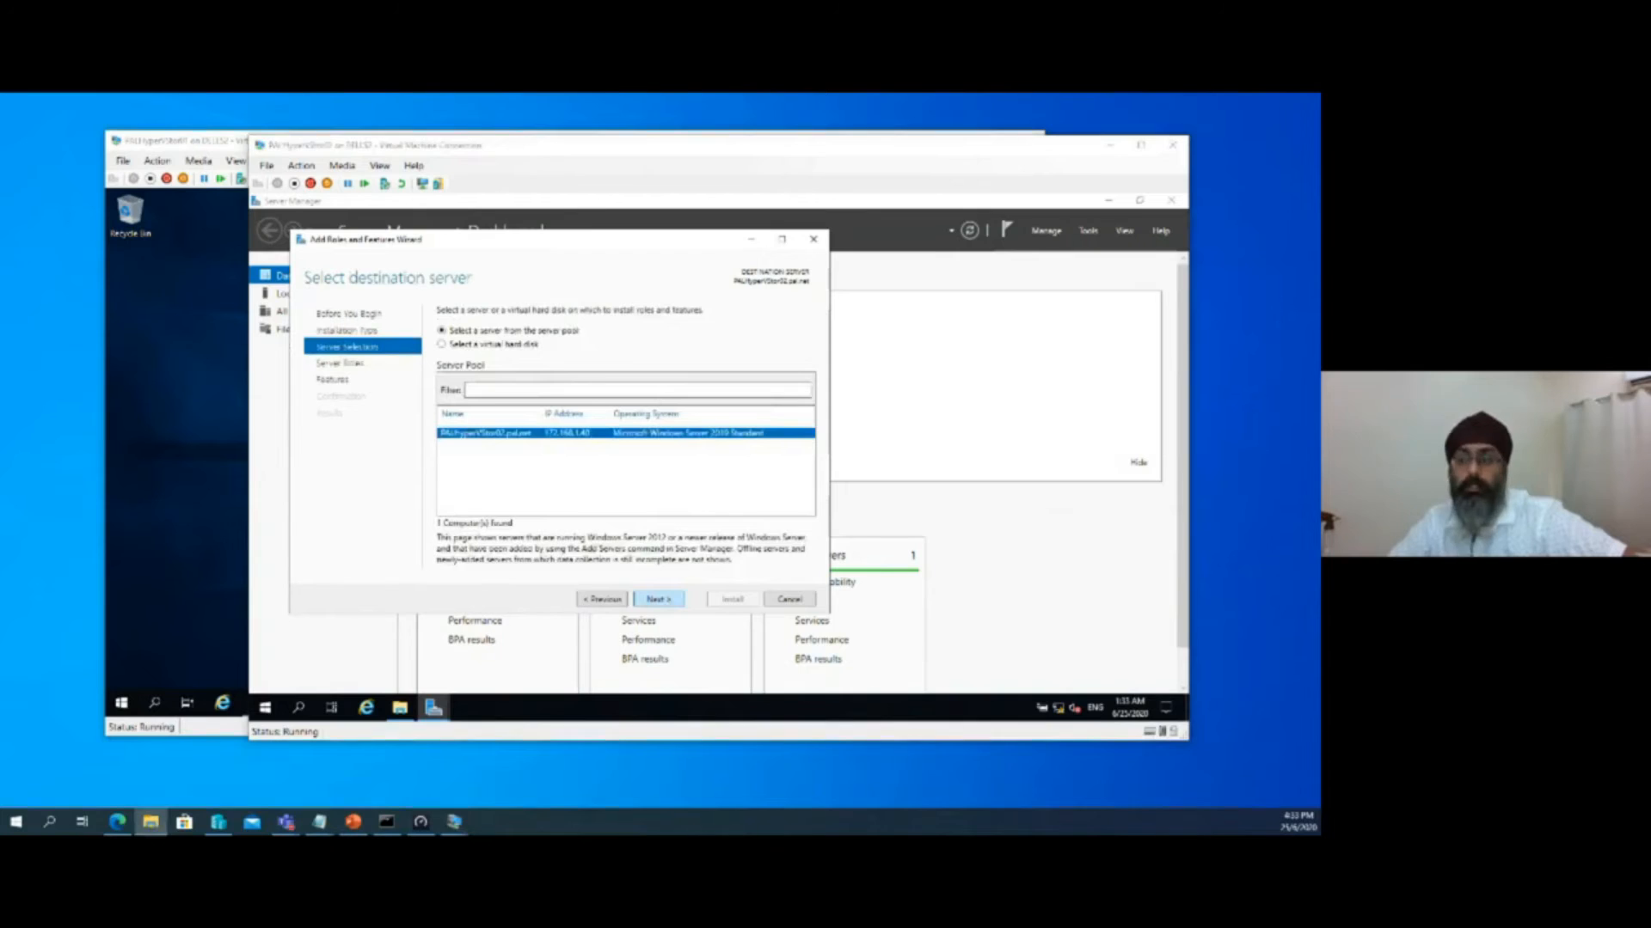
left_click(662, 601)
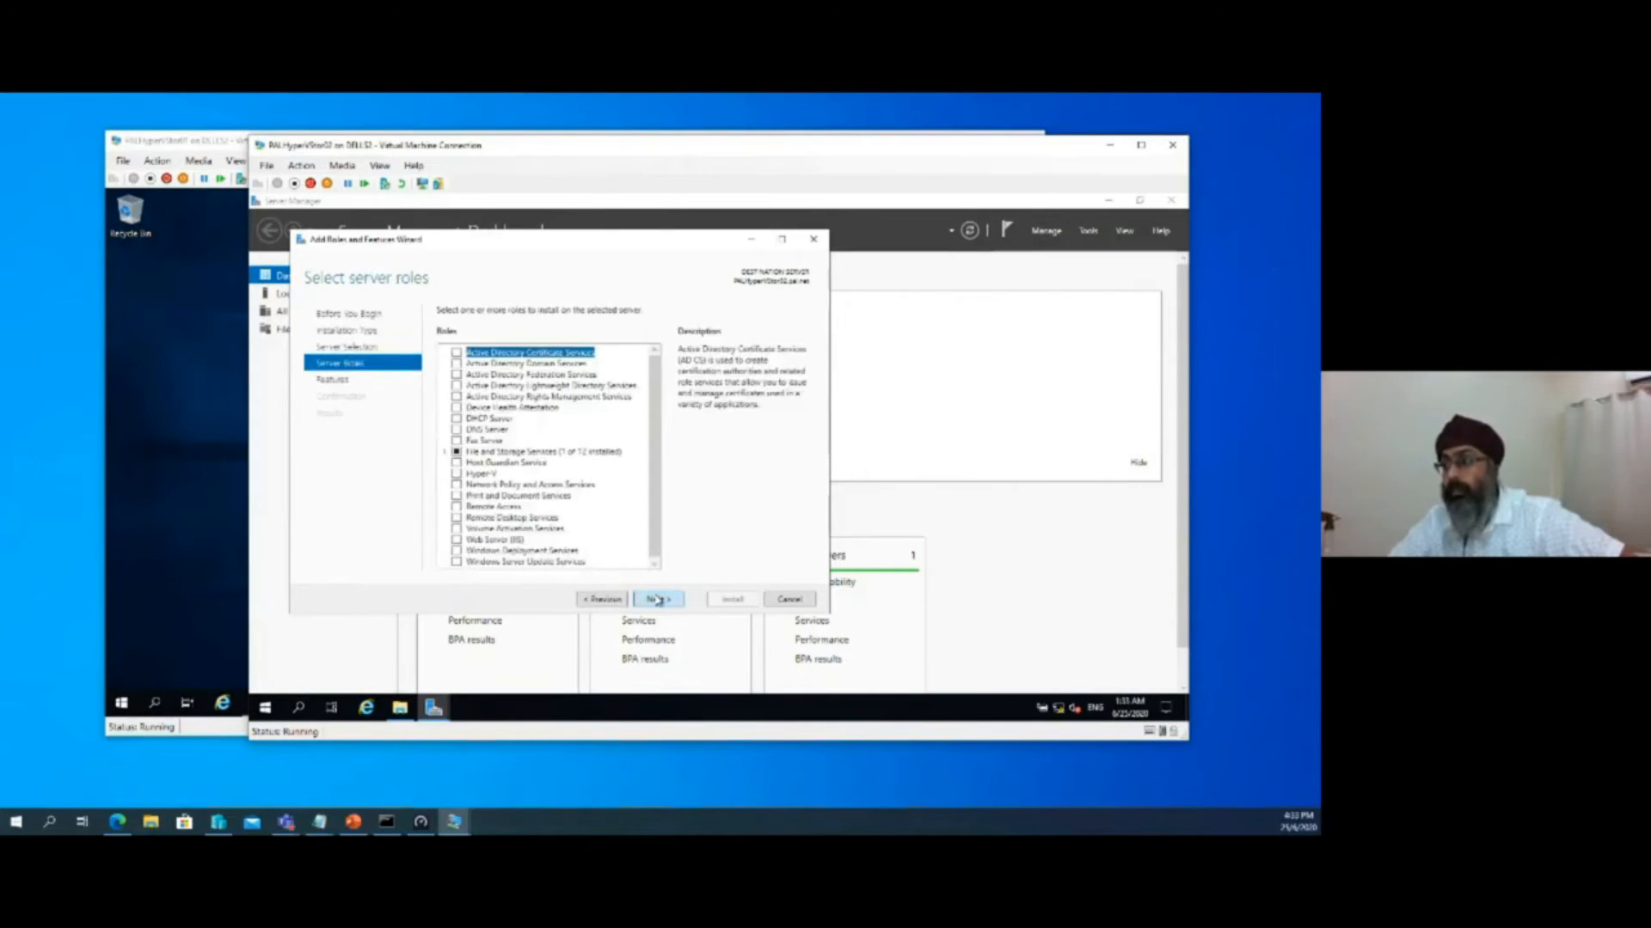
left_click(658, 599)
Select the Storage Replica feature with its required management tools and install it on PALHyperVStor02
left_click_drag(655, 389, 660, 481)
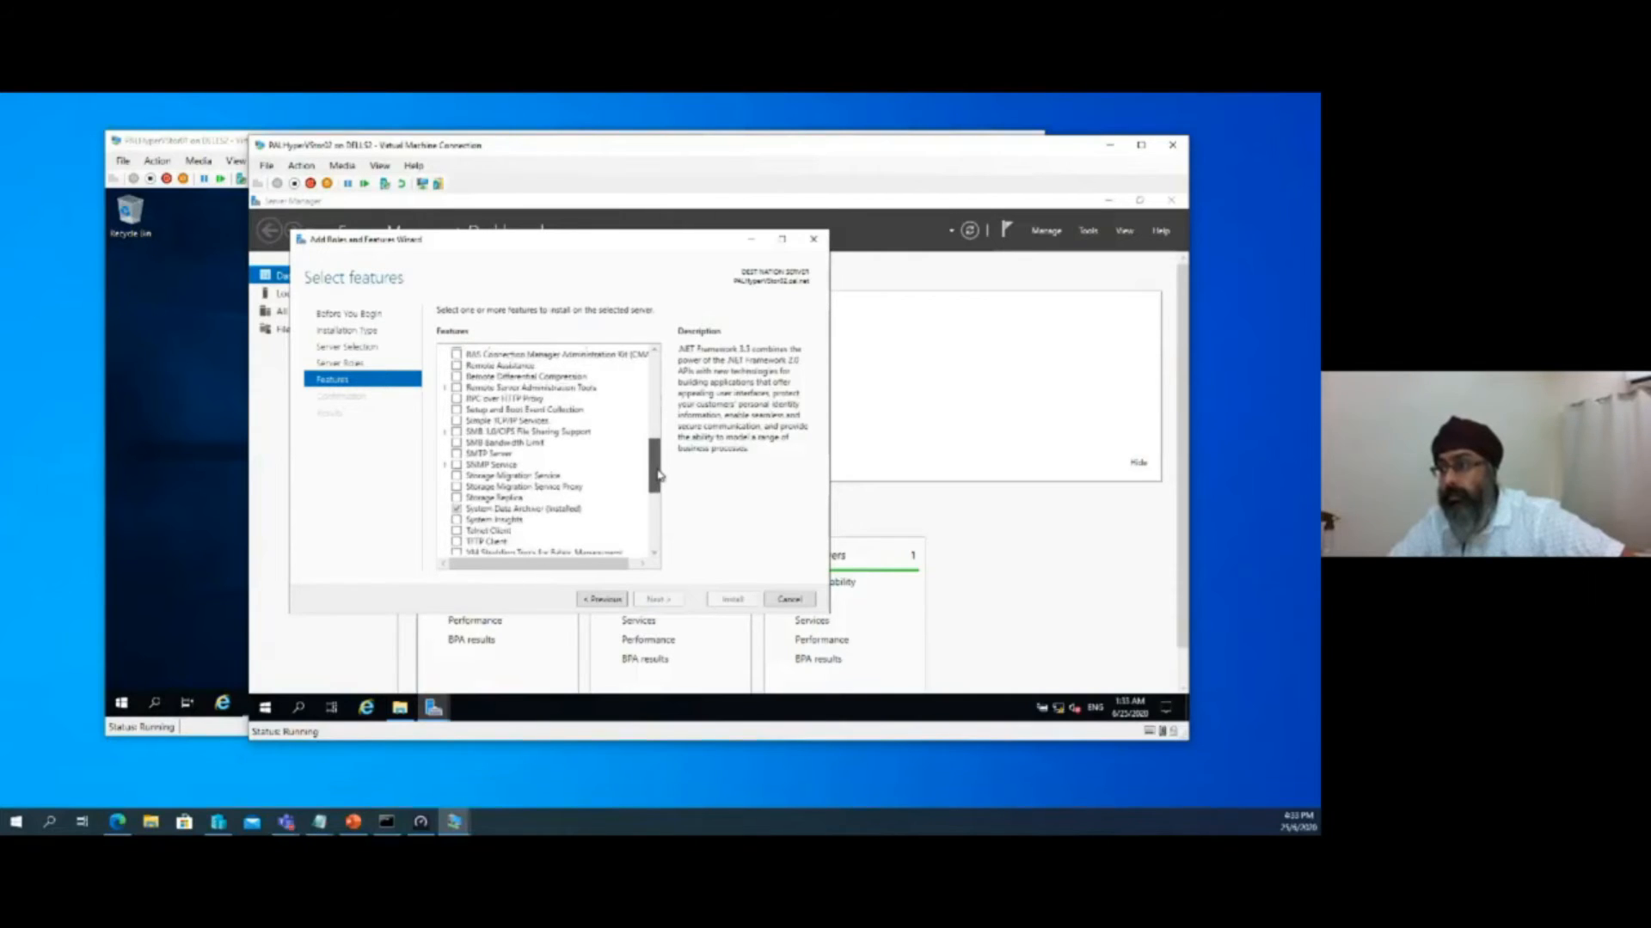
left_click(455, 508)
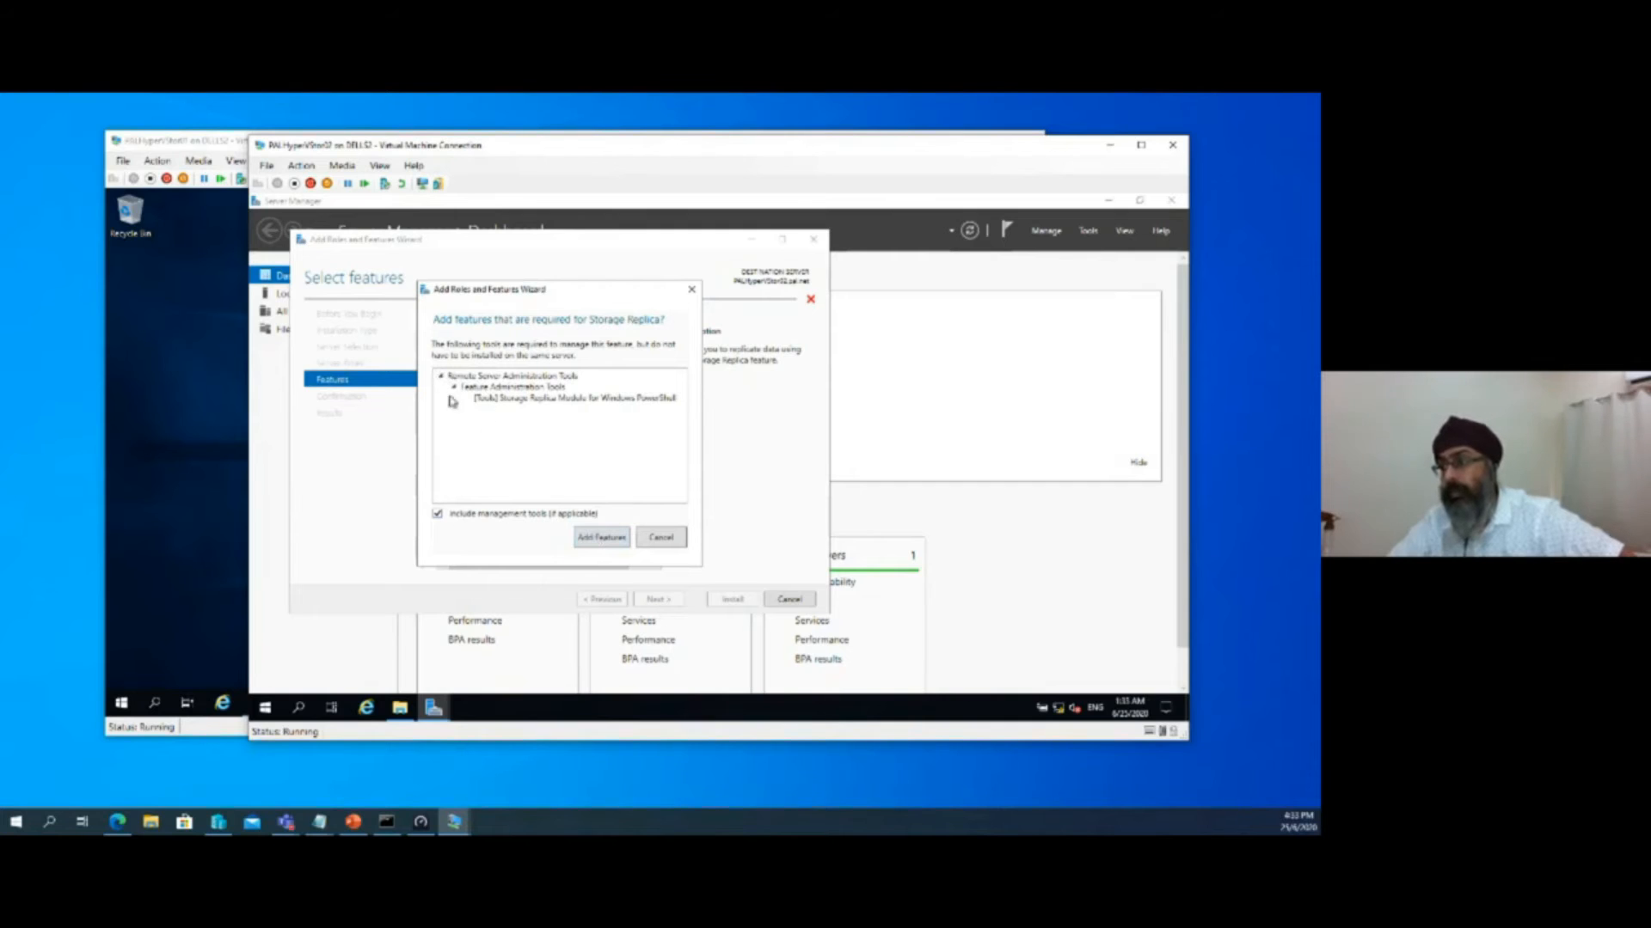
left_click(601, 536)
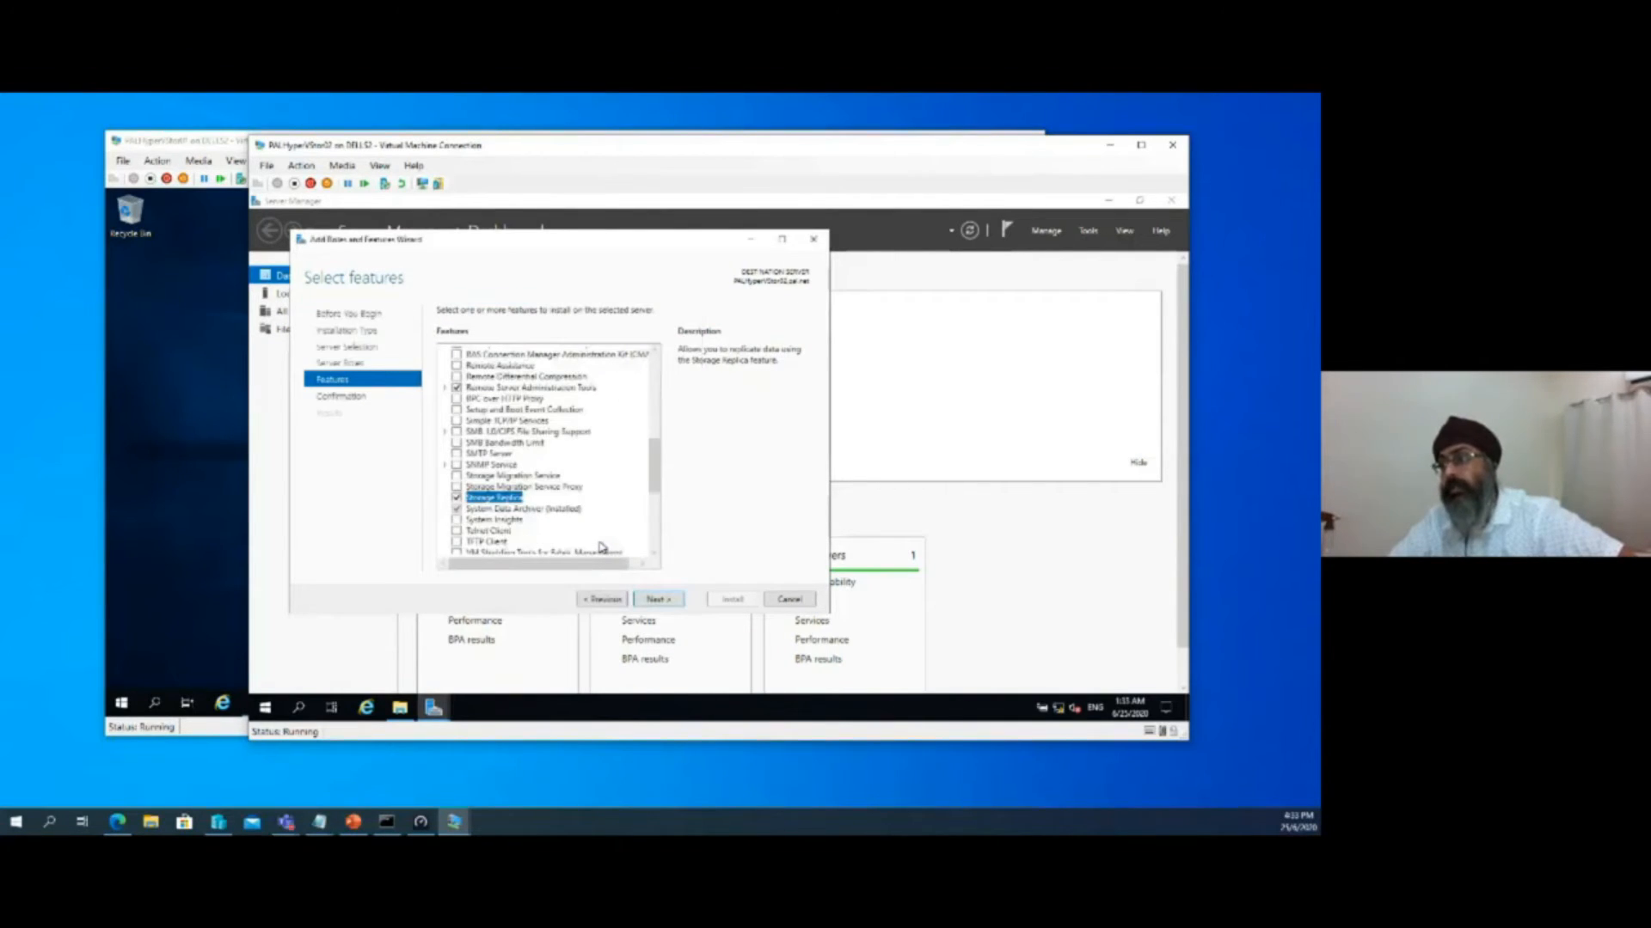
left_click(662, 601)
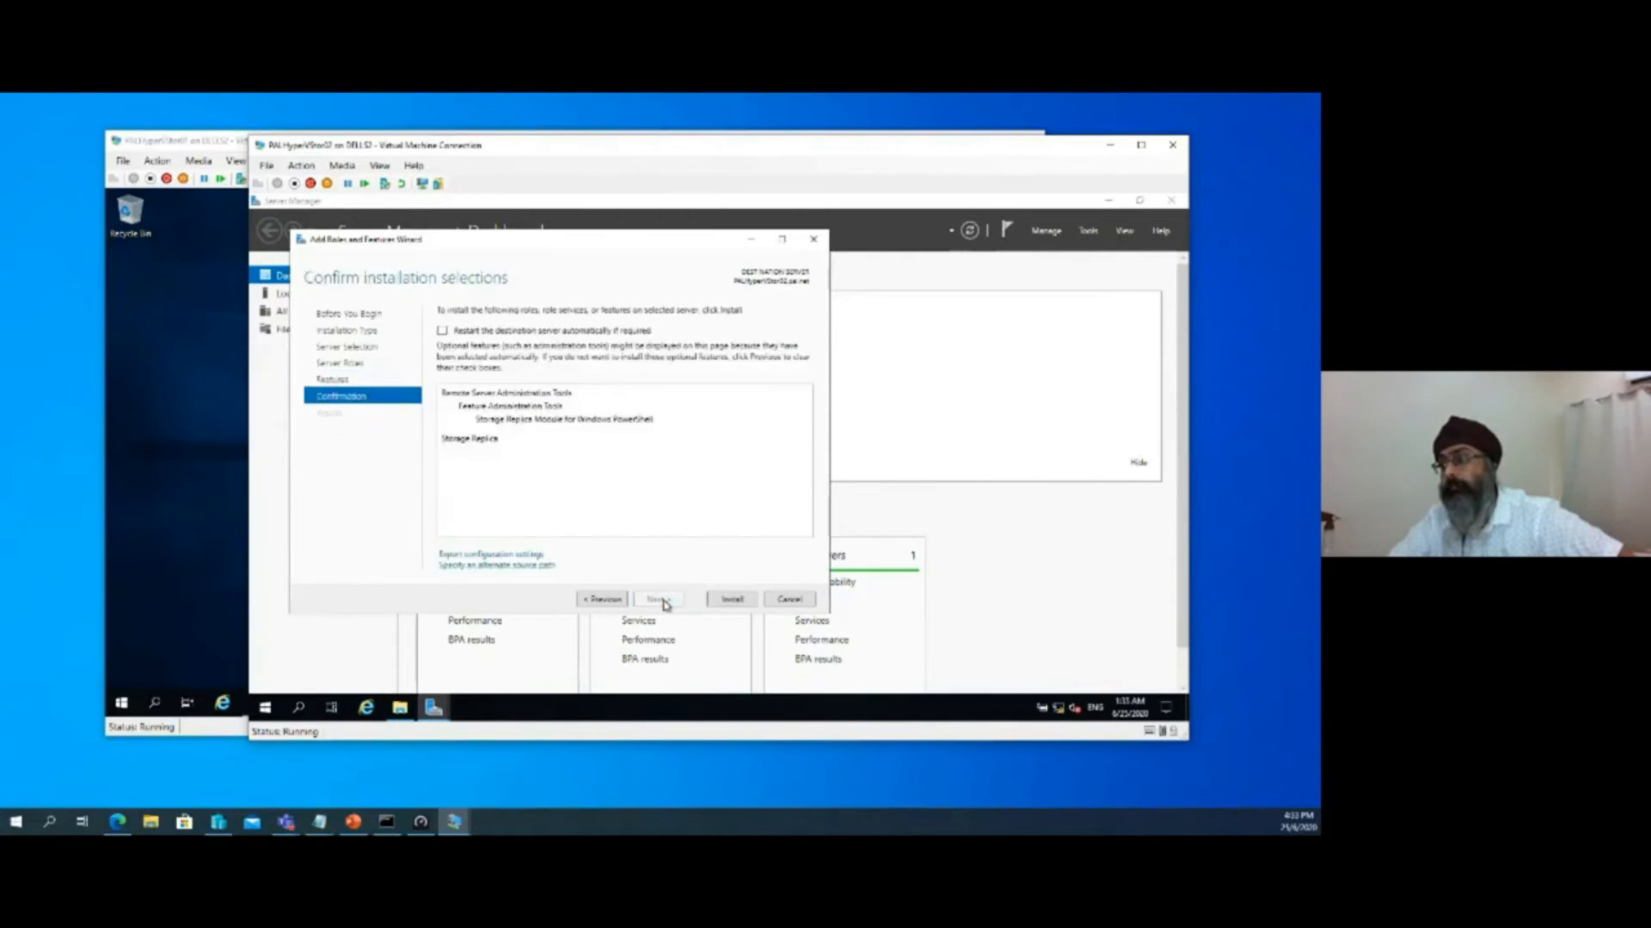
left_click(726, 600)
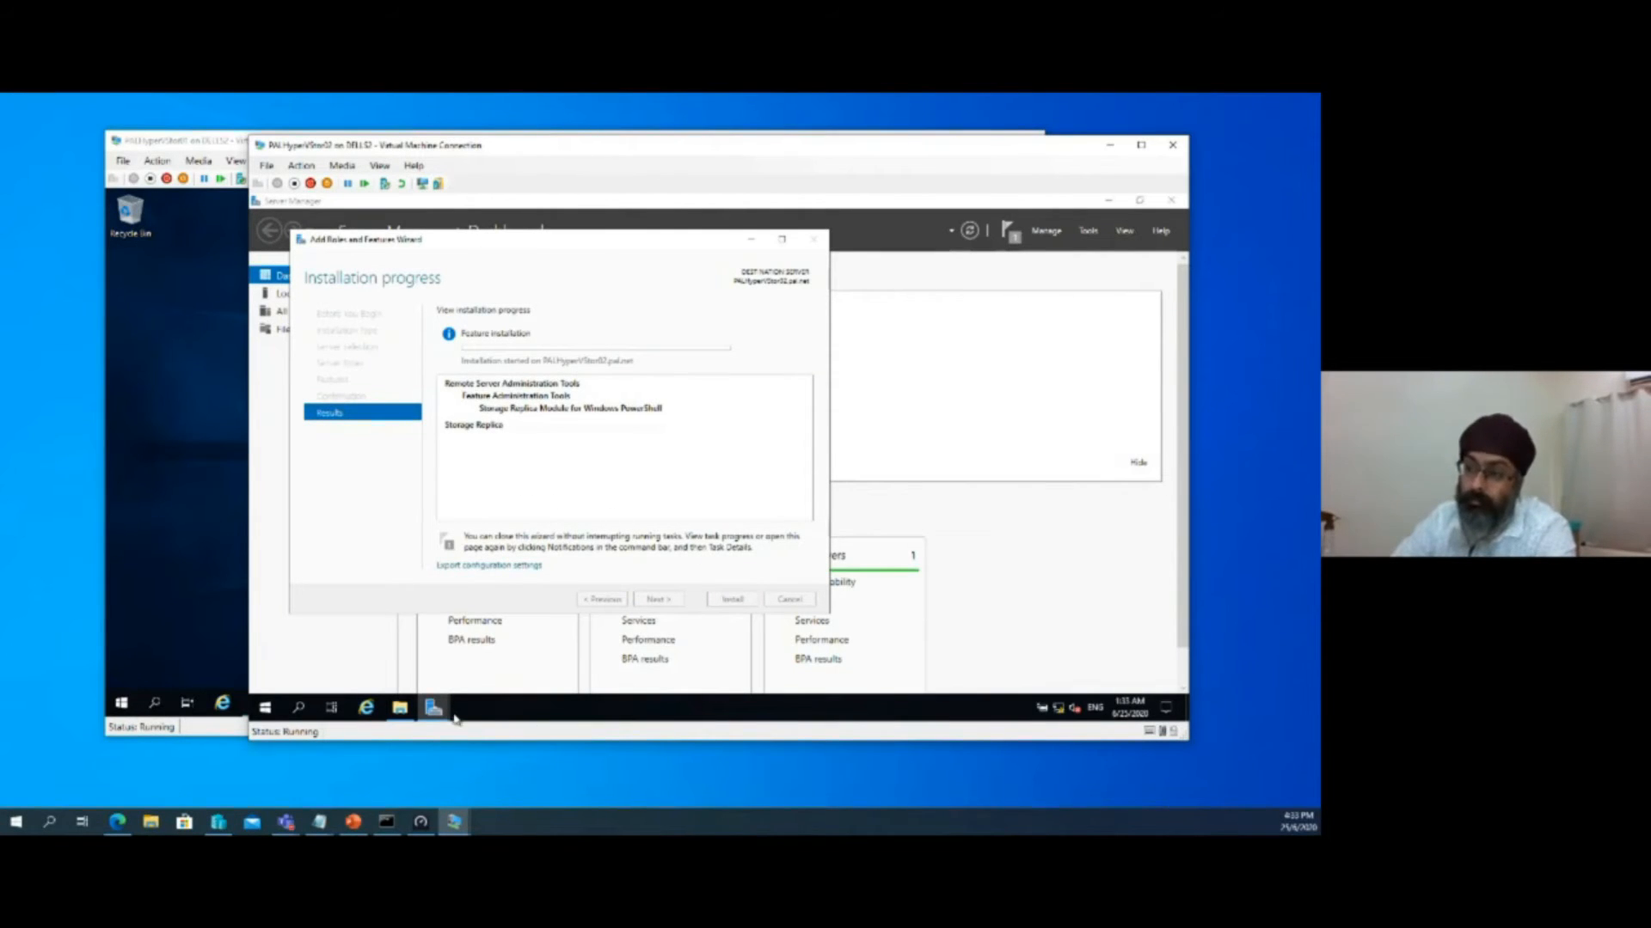
Review the DATA01 (E:) and LOG01 (F:) drives of PALHyperVStor02 in File Explorer, and minimize its window
left_click(404, 712)
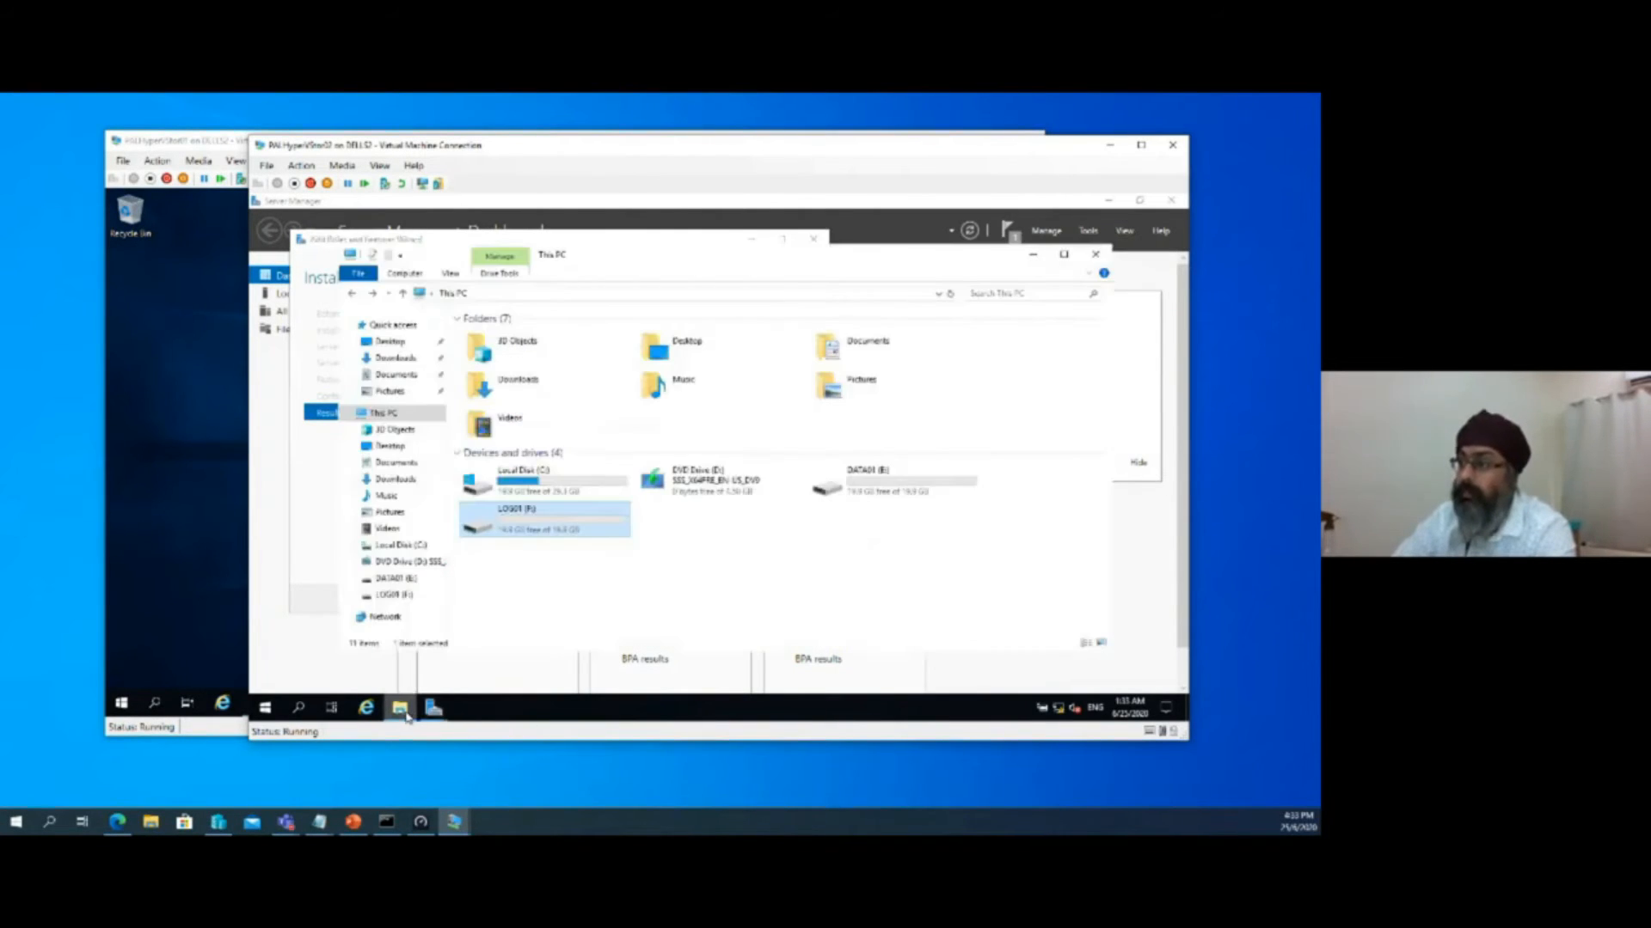
double_click(881, 475)
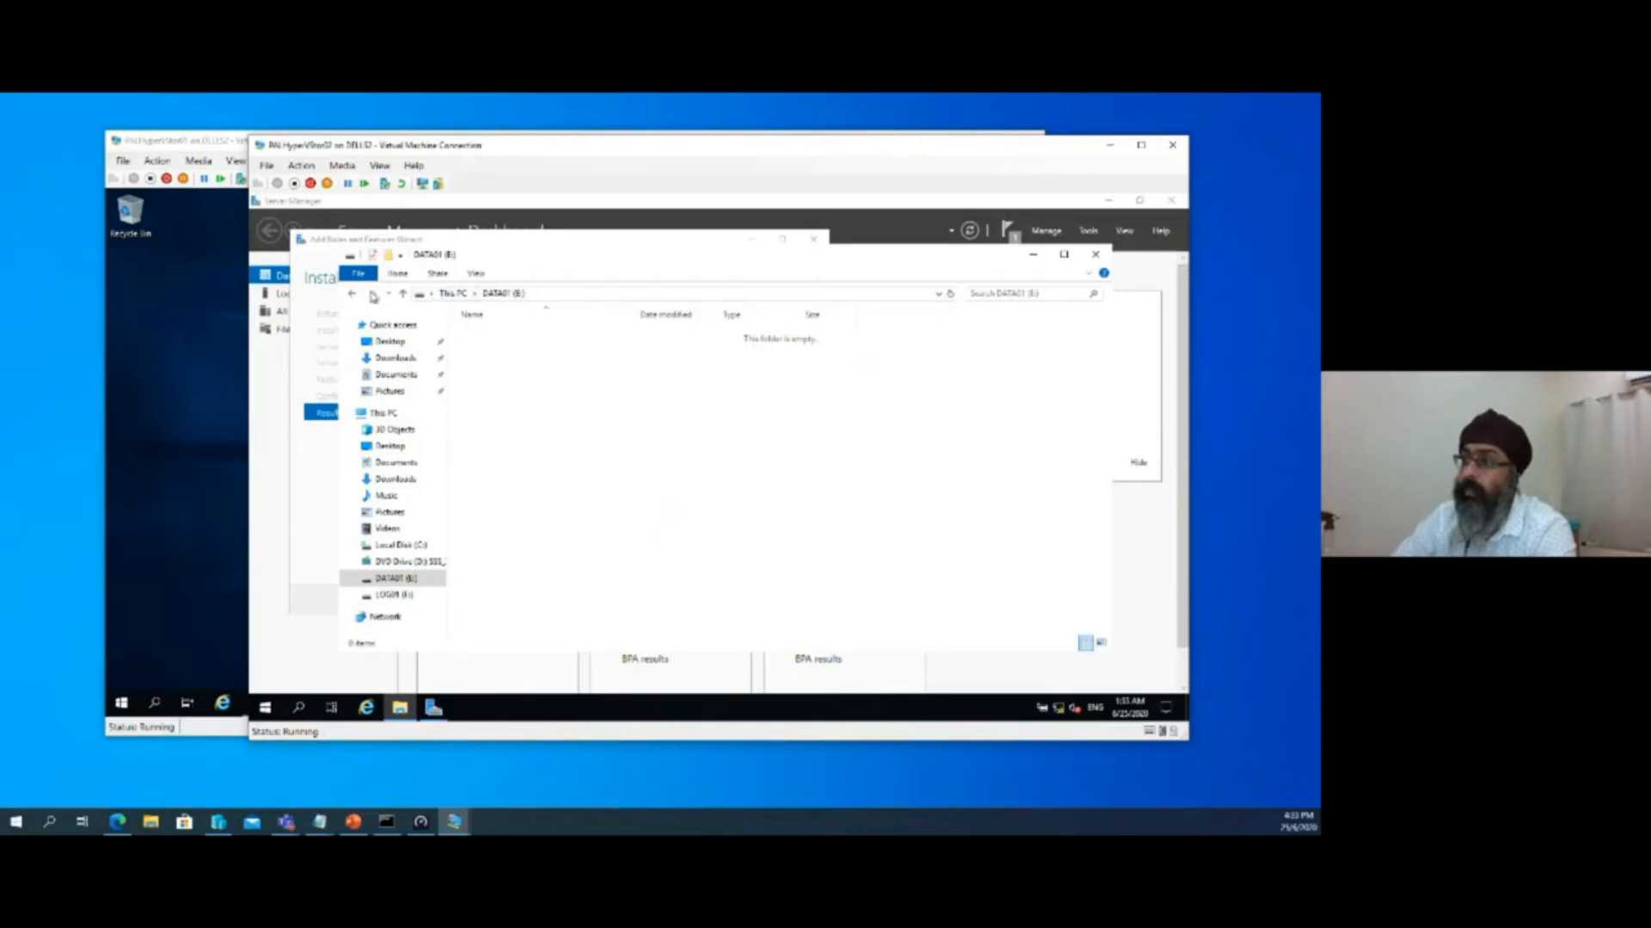
left_click(402, 293)
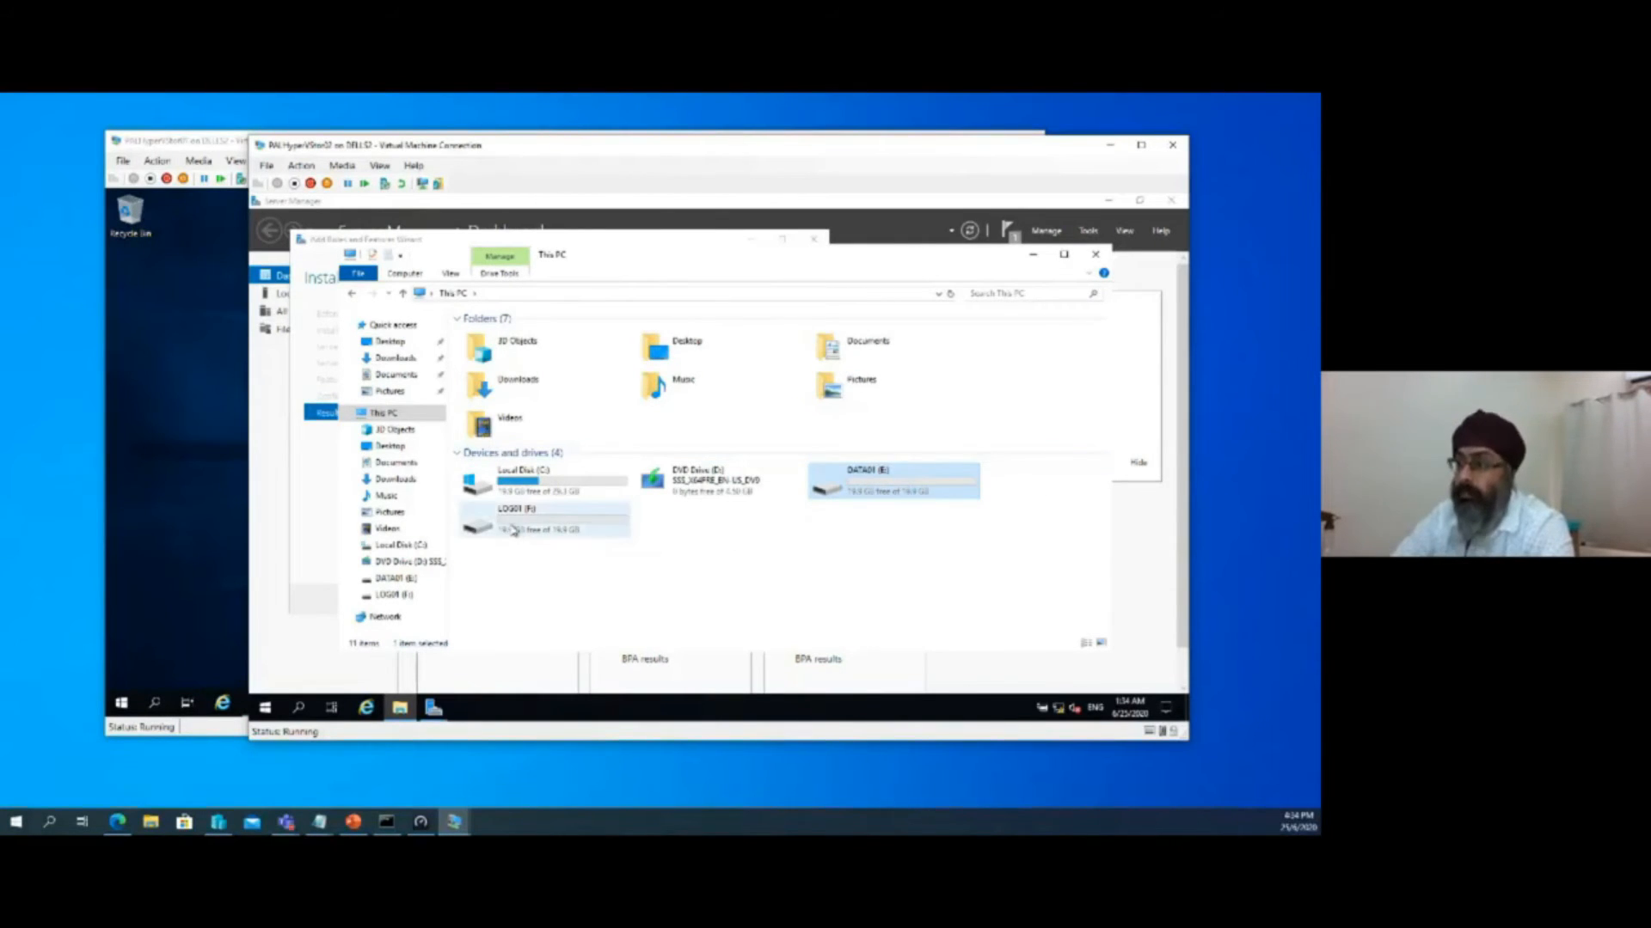
left_click(513, 531)
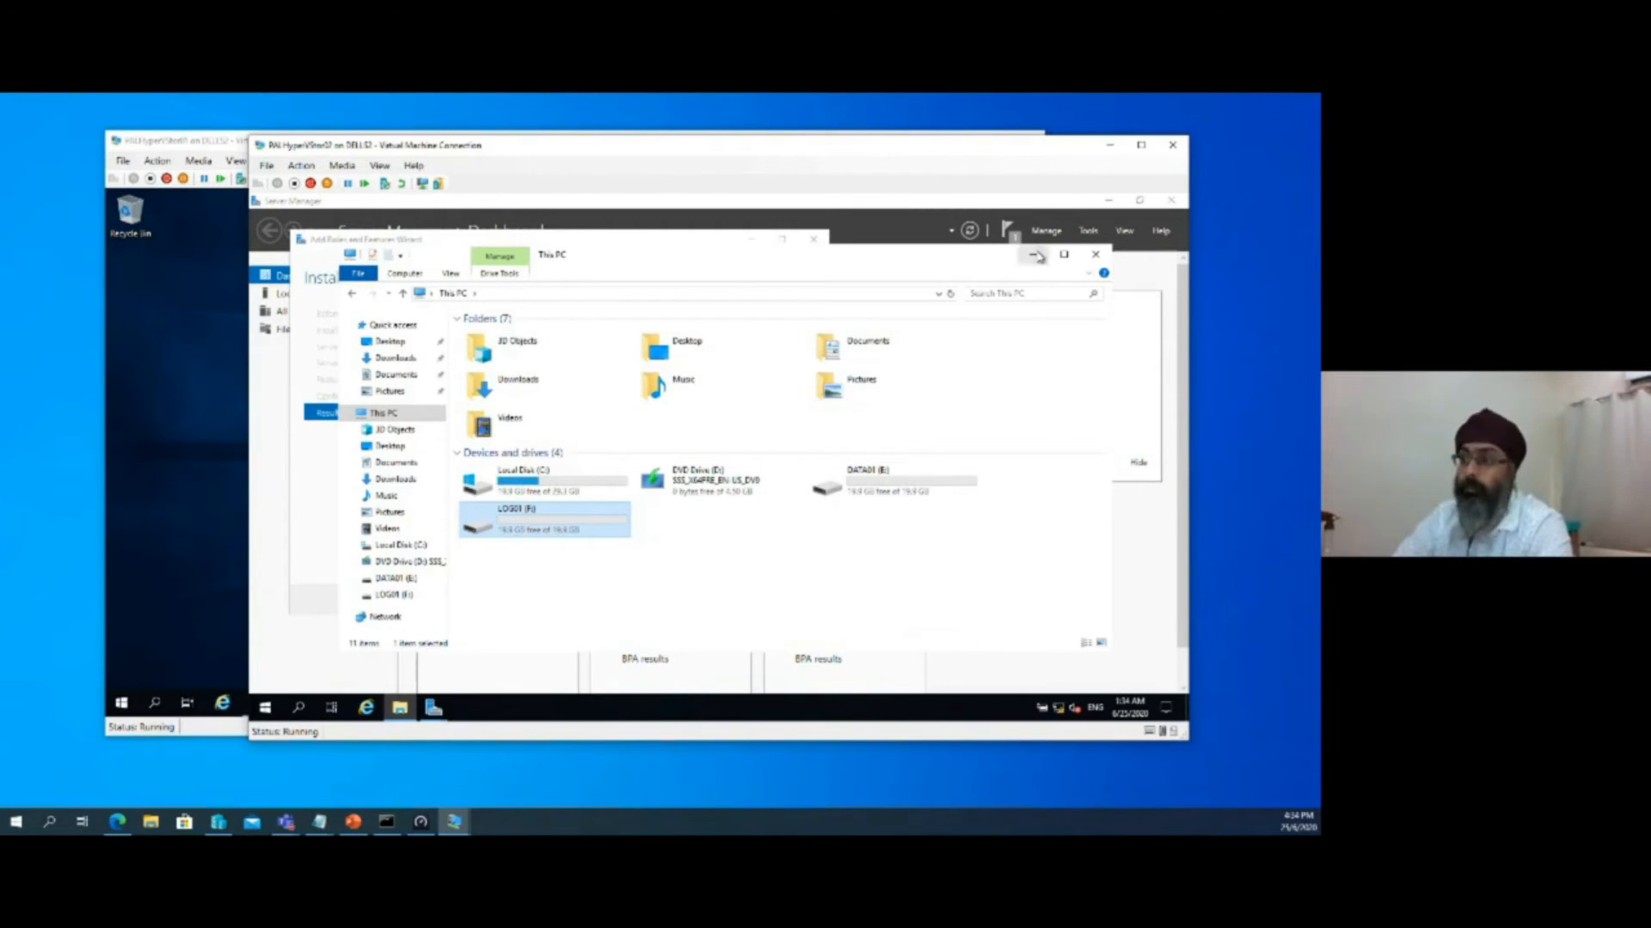
left_click(1033, 254)
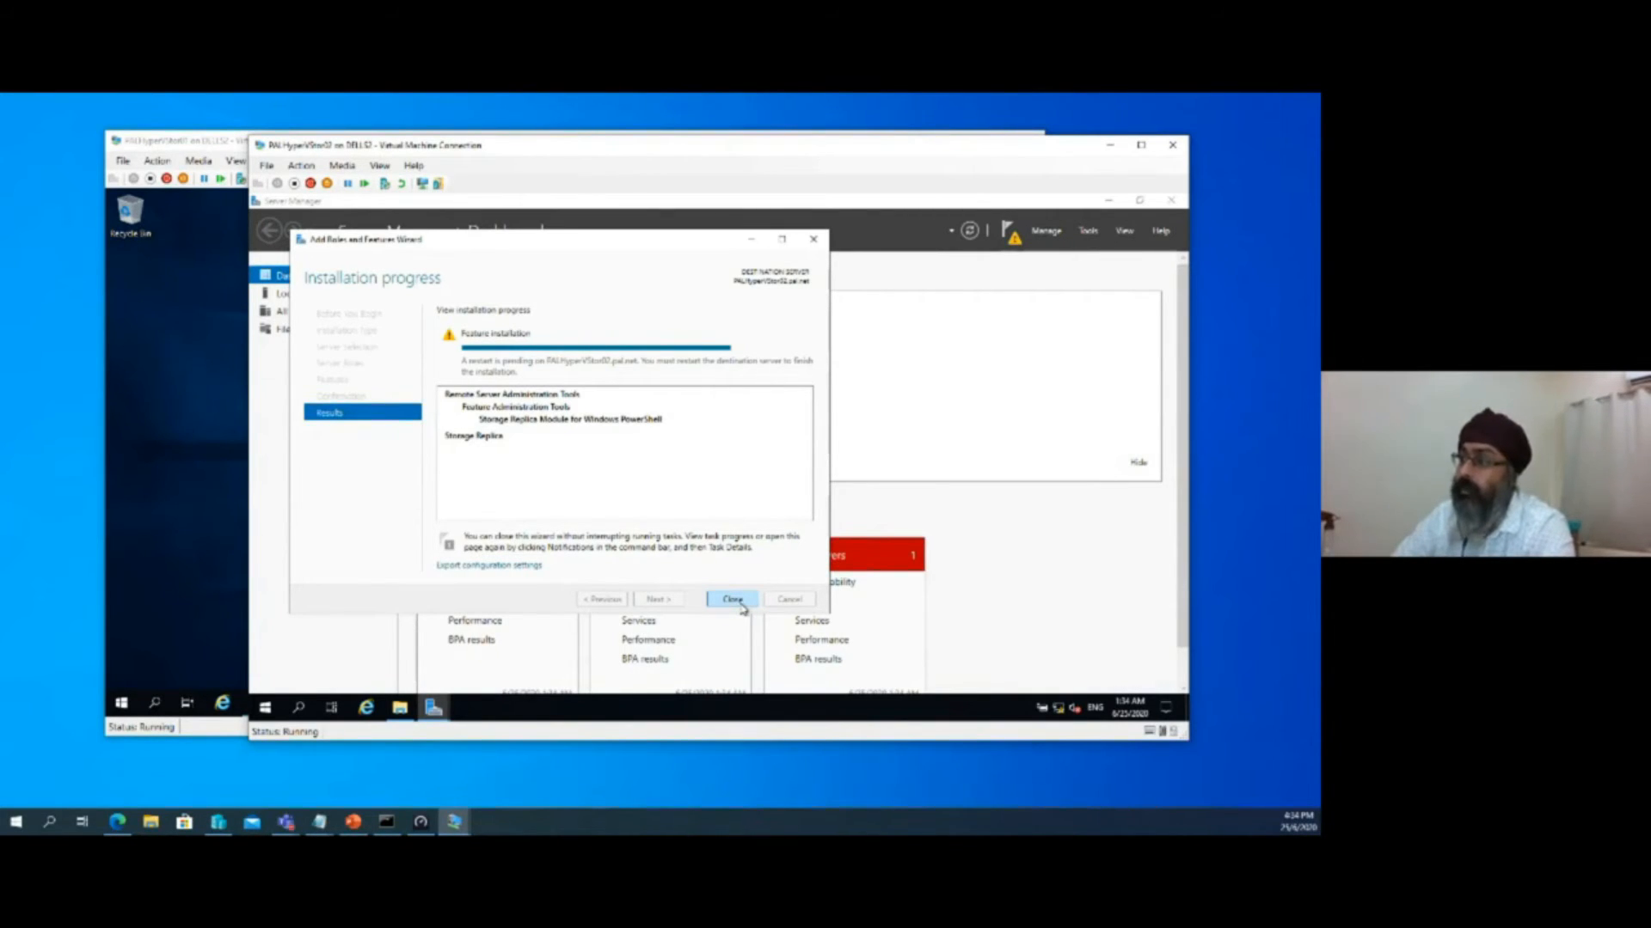
Close the installation wizard and restart PALHyperVStor02 to complete the Storage Replica installation
left_click(732, 599)
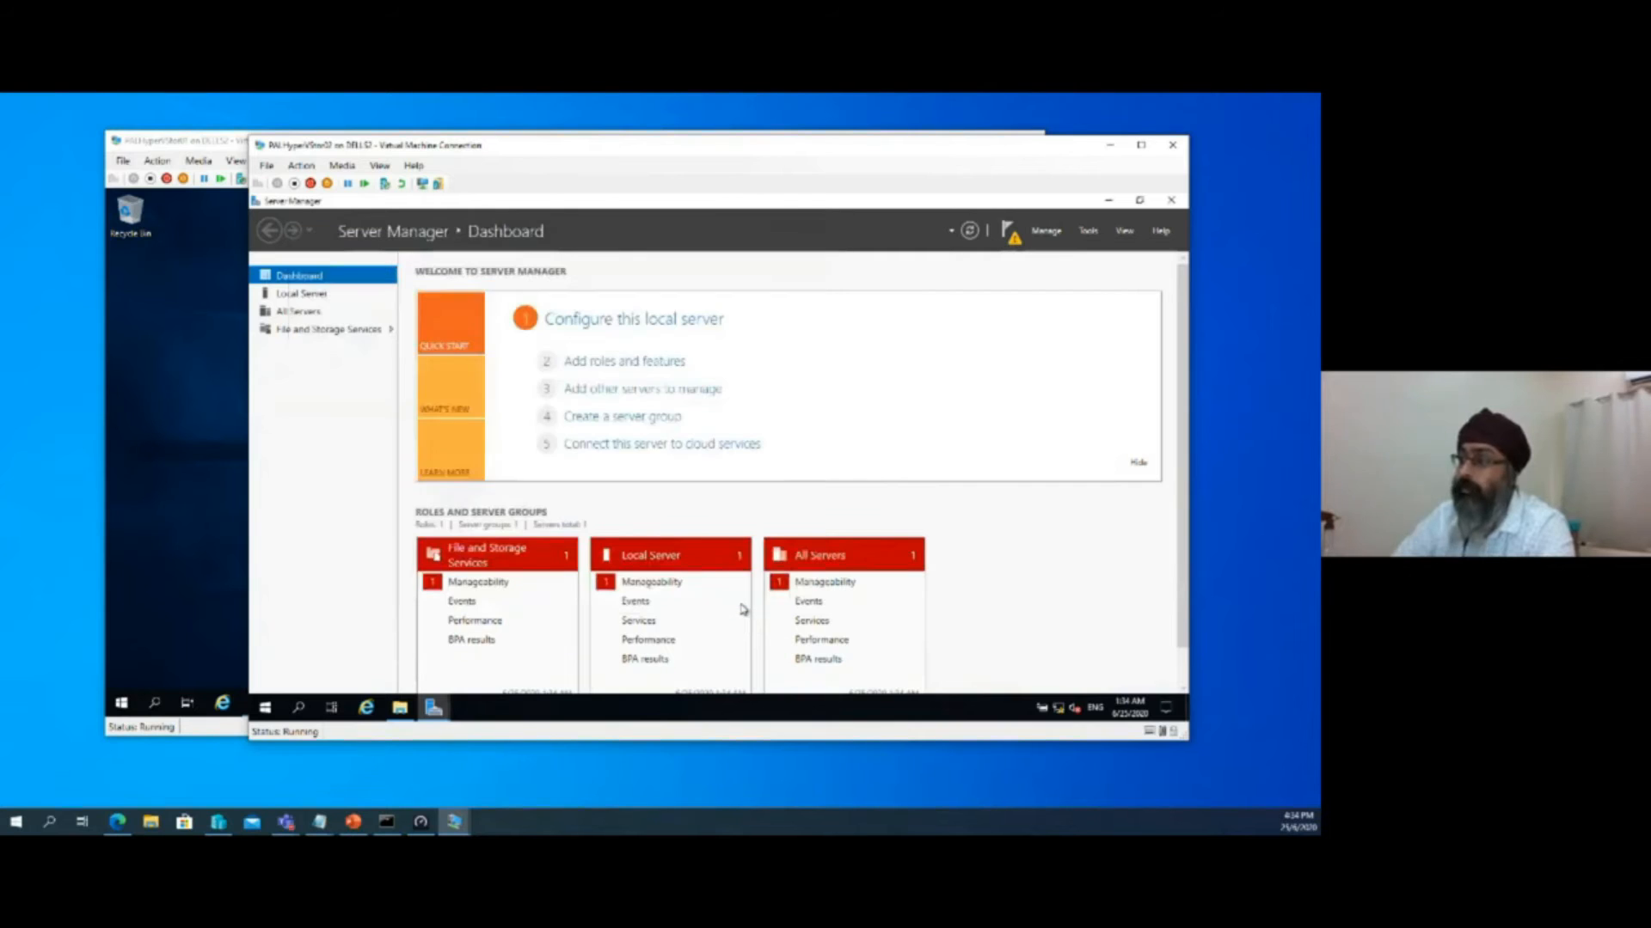
left_click(1007, 234)
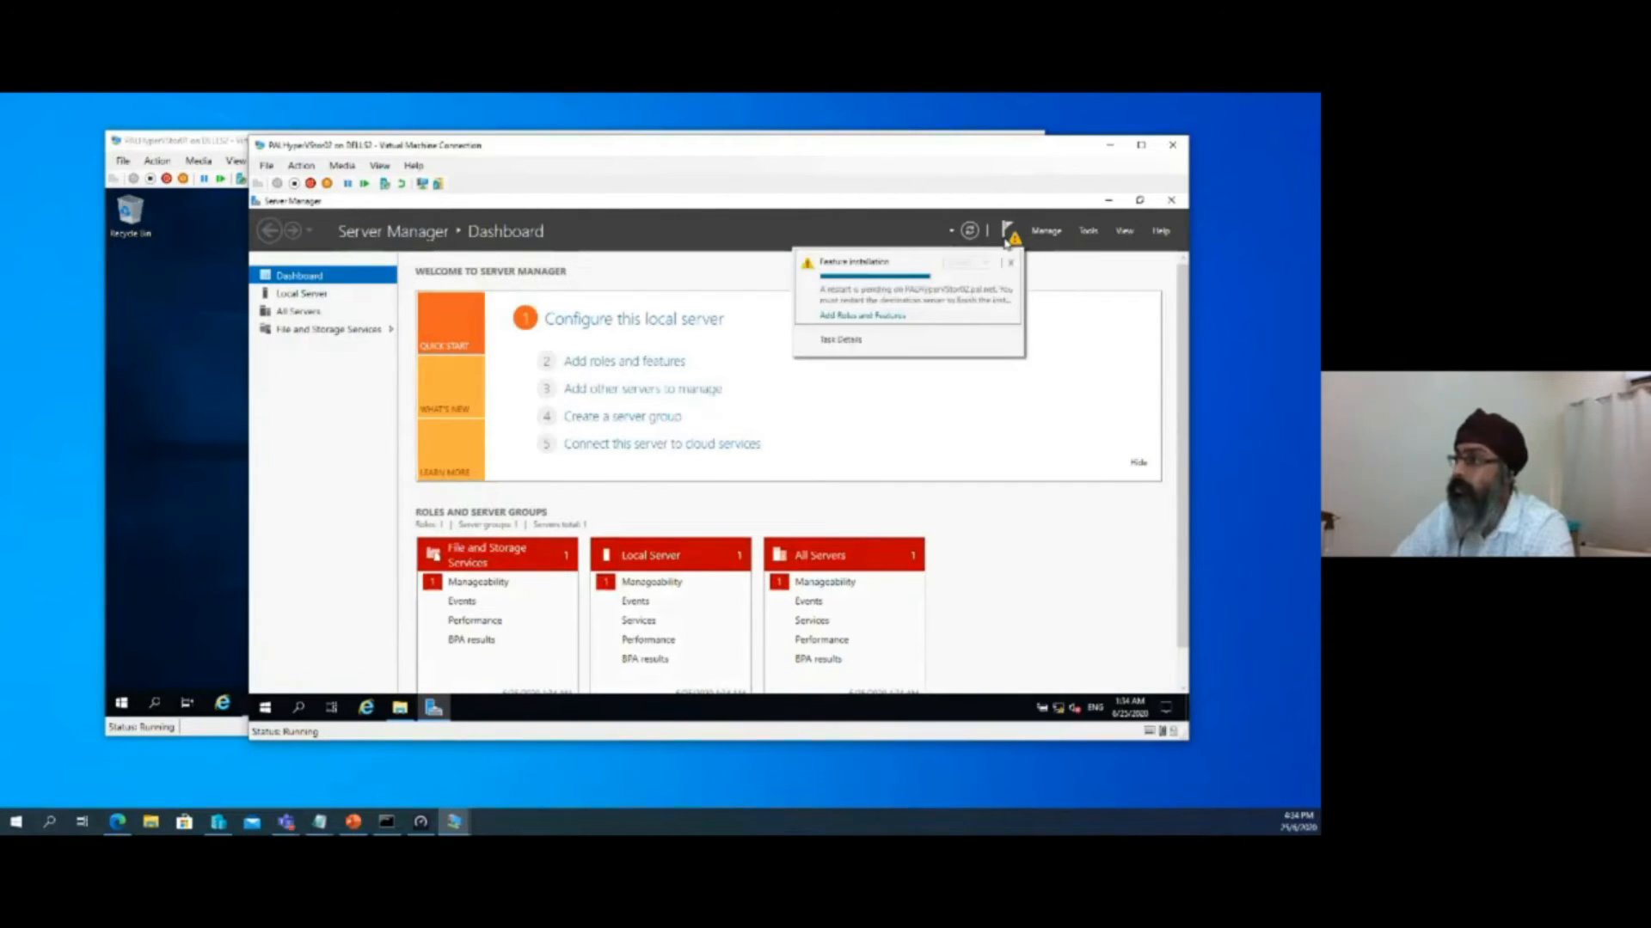
left_click(1101, 312)
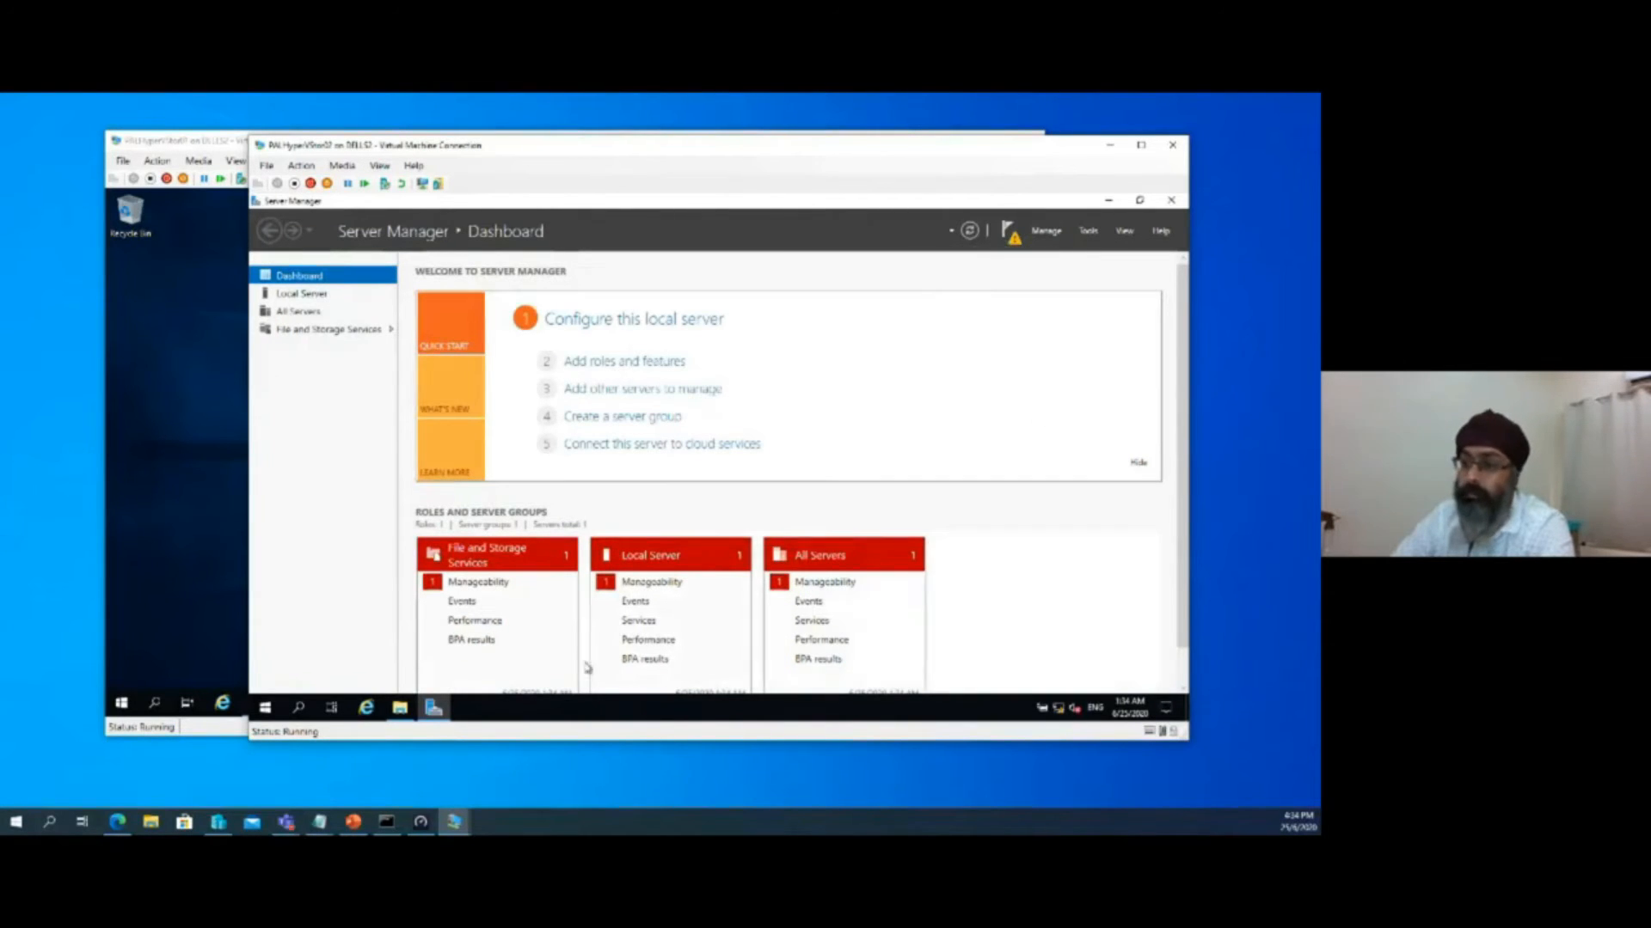
left_click(264, 710)
left_click(266, 677)
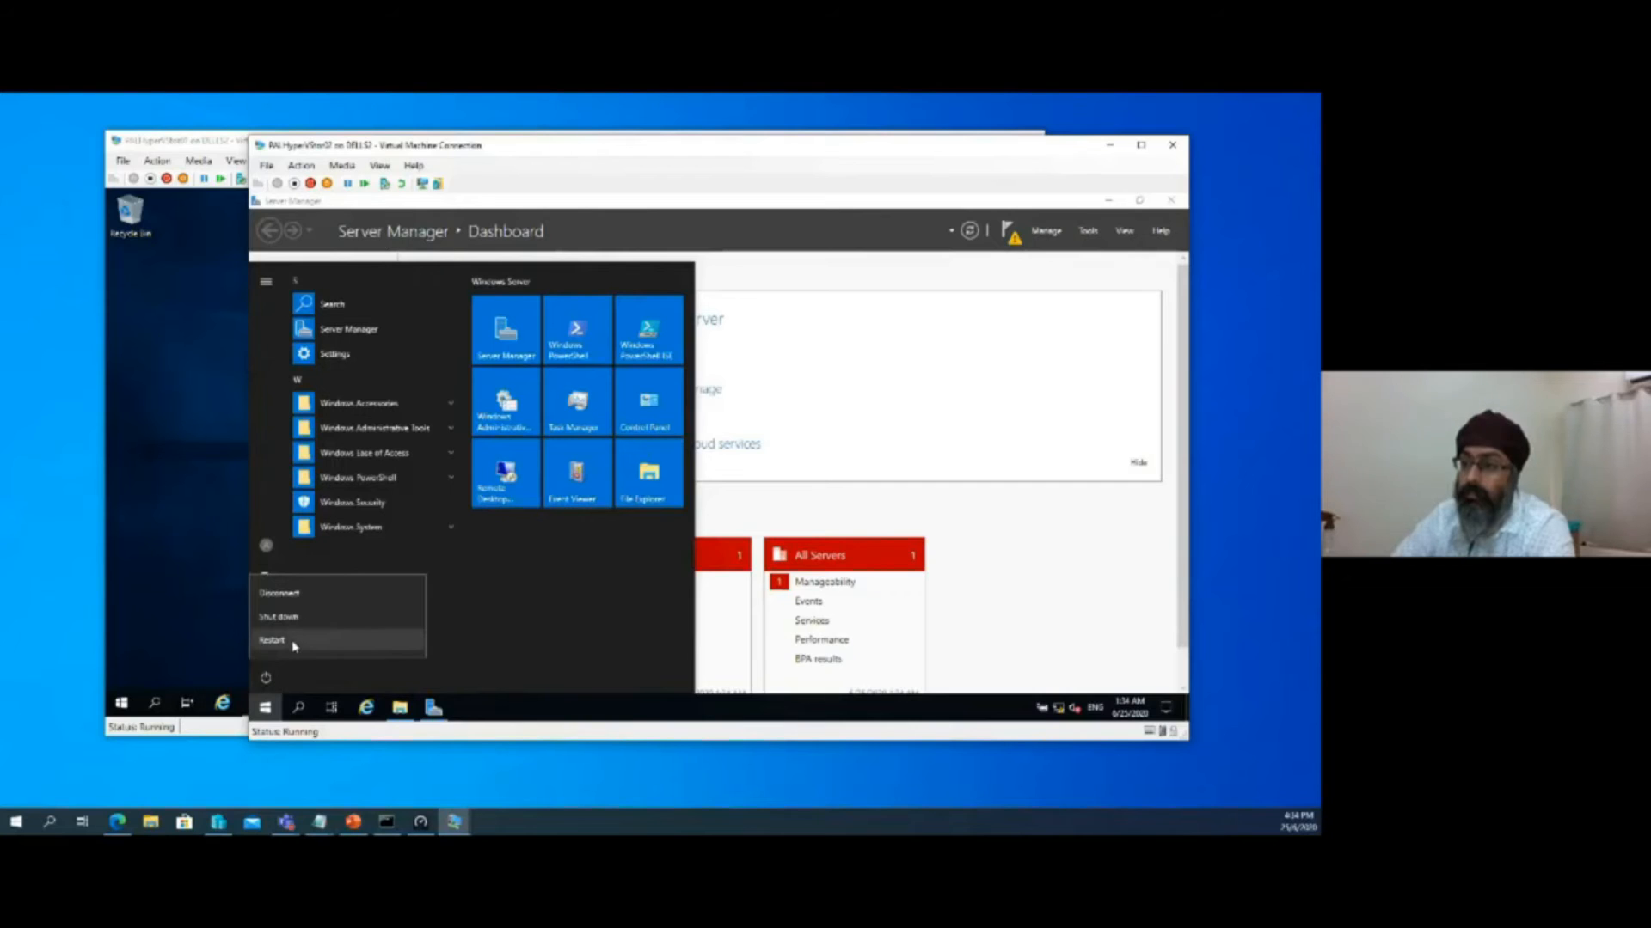
left_click(294, 644)
left_click(451, 640)
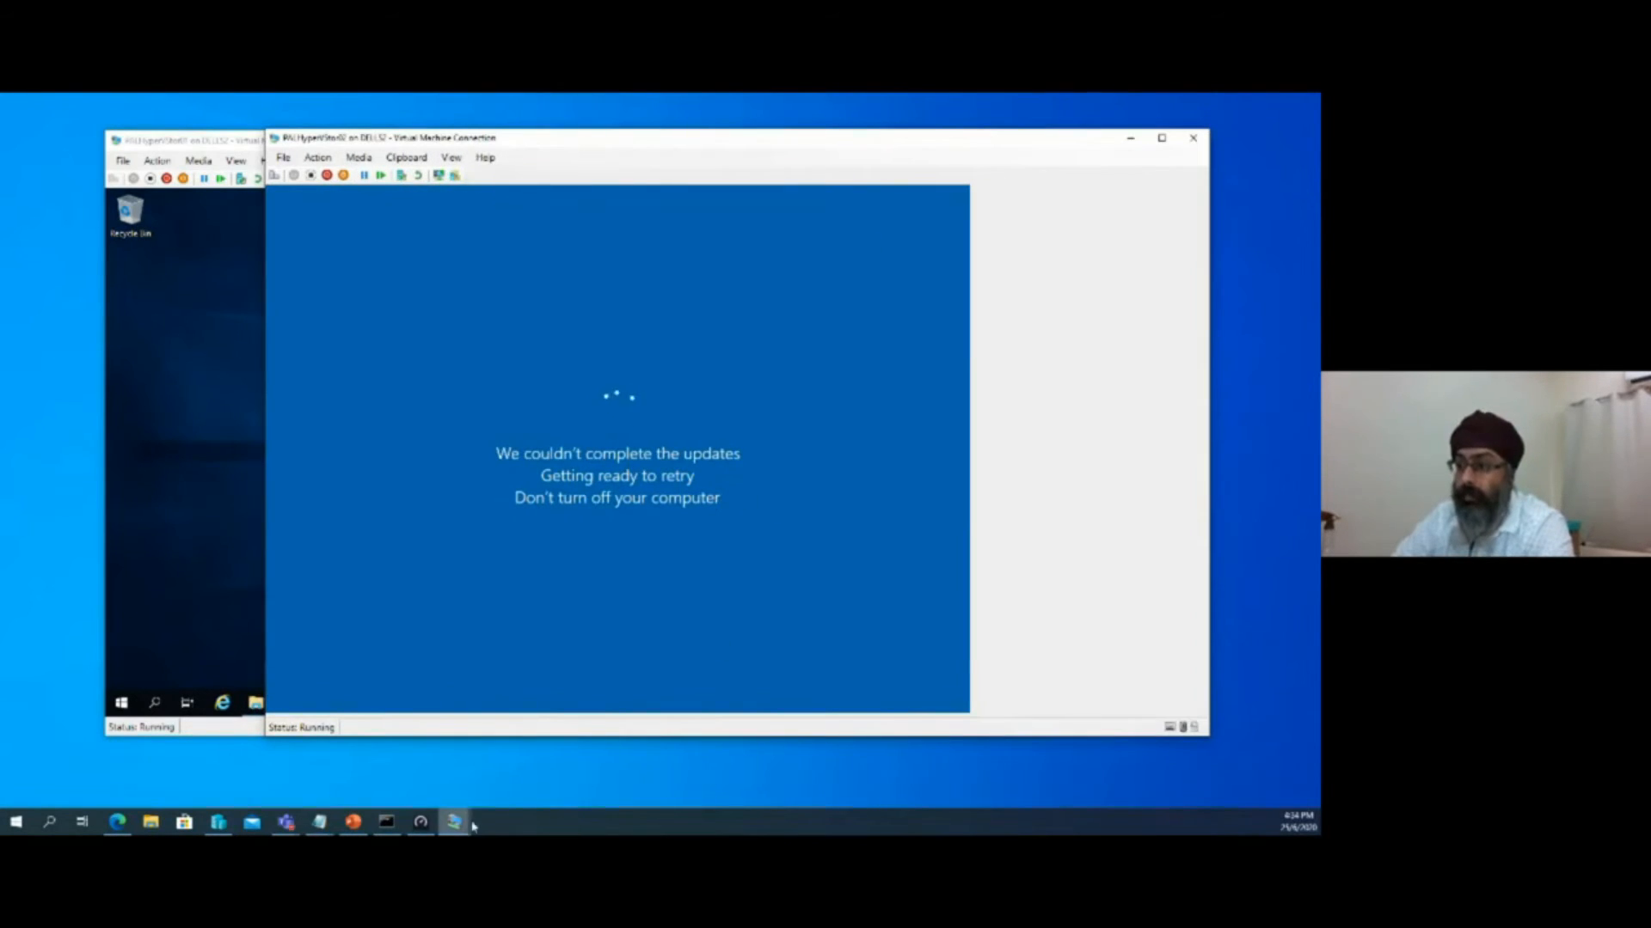
Check the Hyper-V installation progress on PALHyperREP02 while the other server restarts, and minimize that connection window
mouse_move(469, 826)
left_click(719, 758)
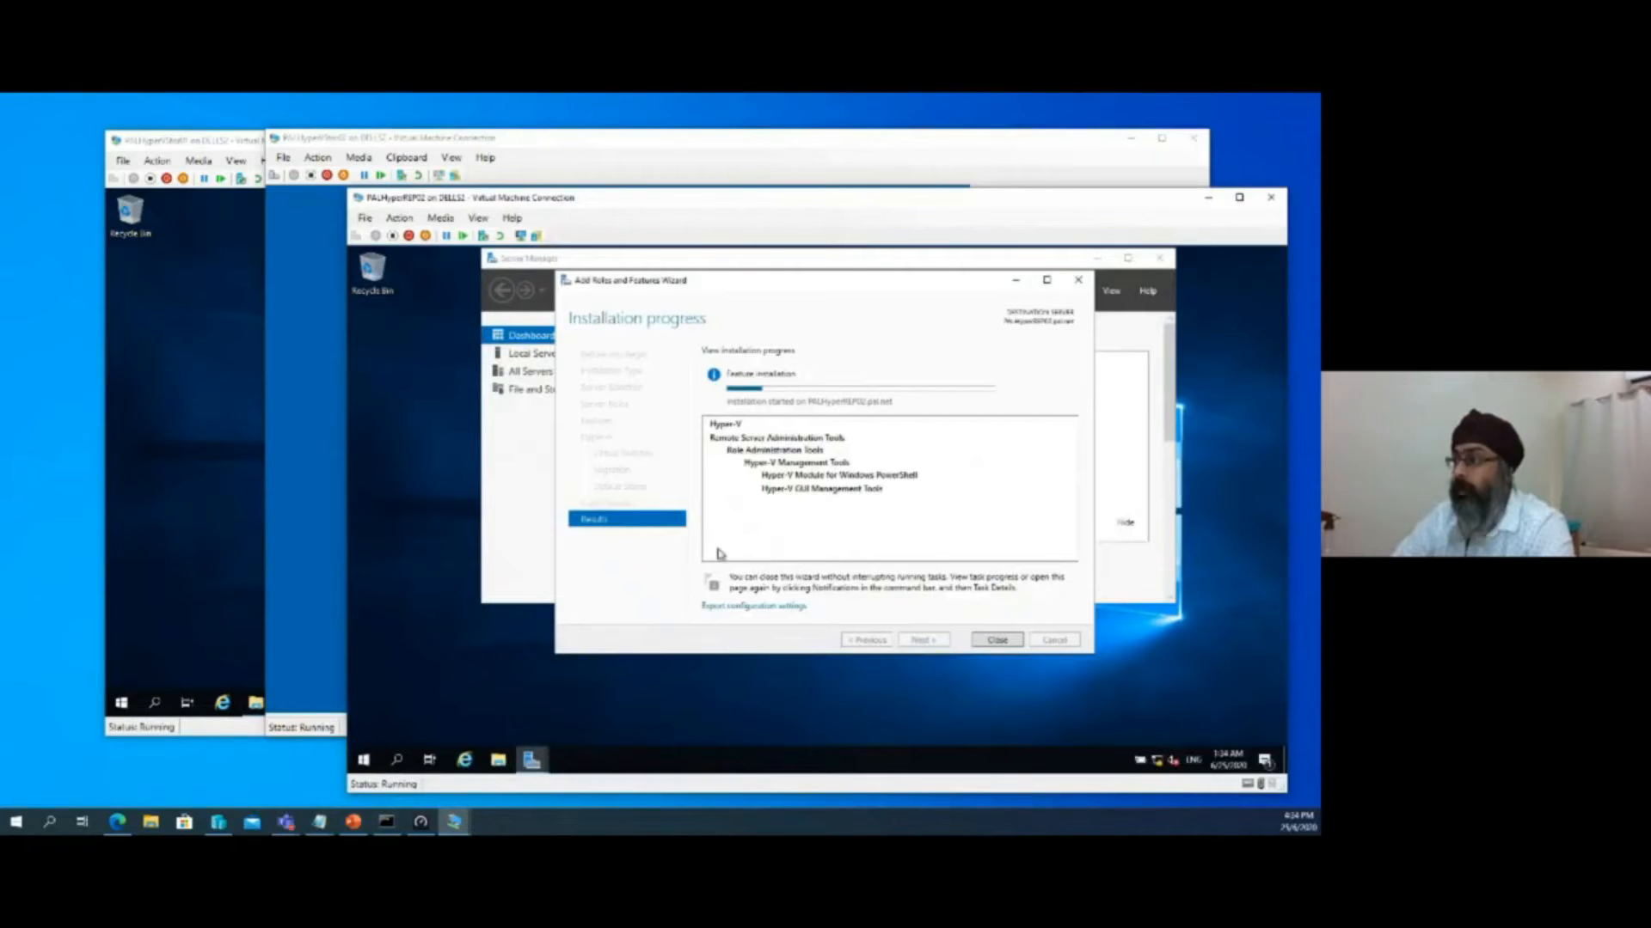
left_click_drag(1125, 200, 1048, 206)
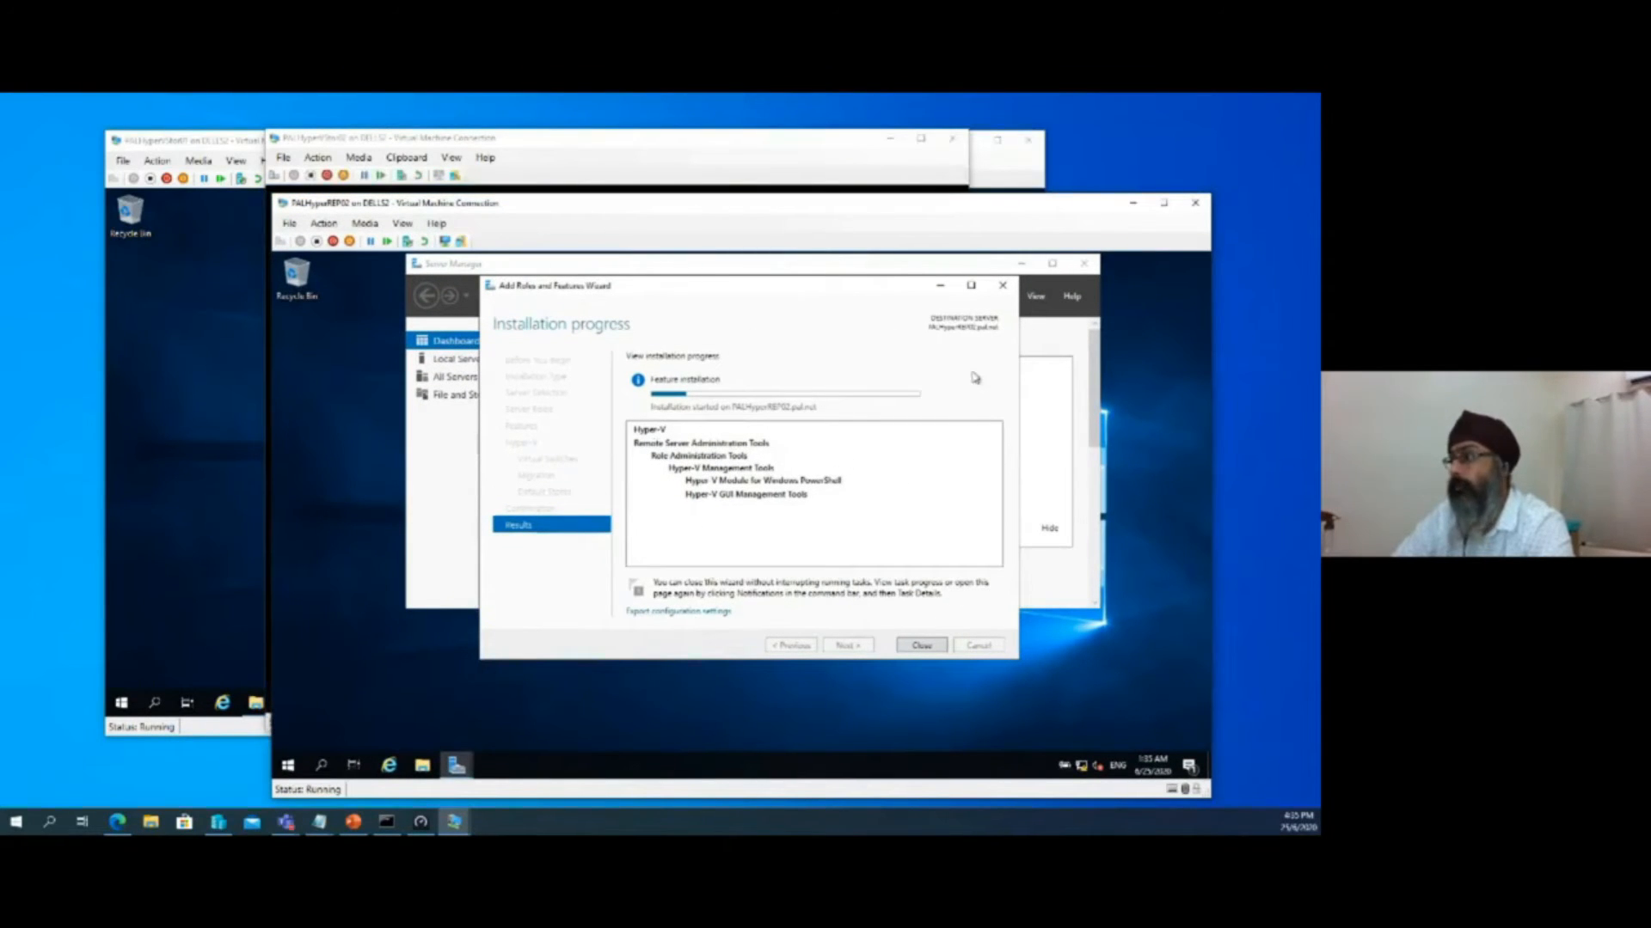
left_click(1129, 208)
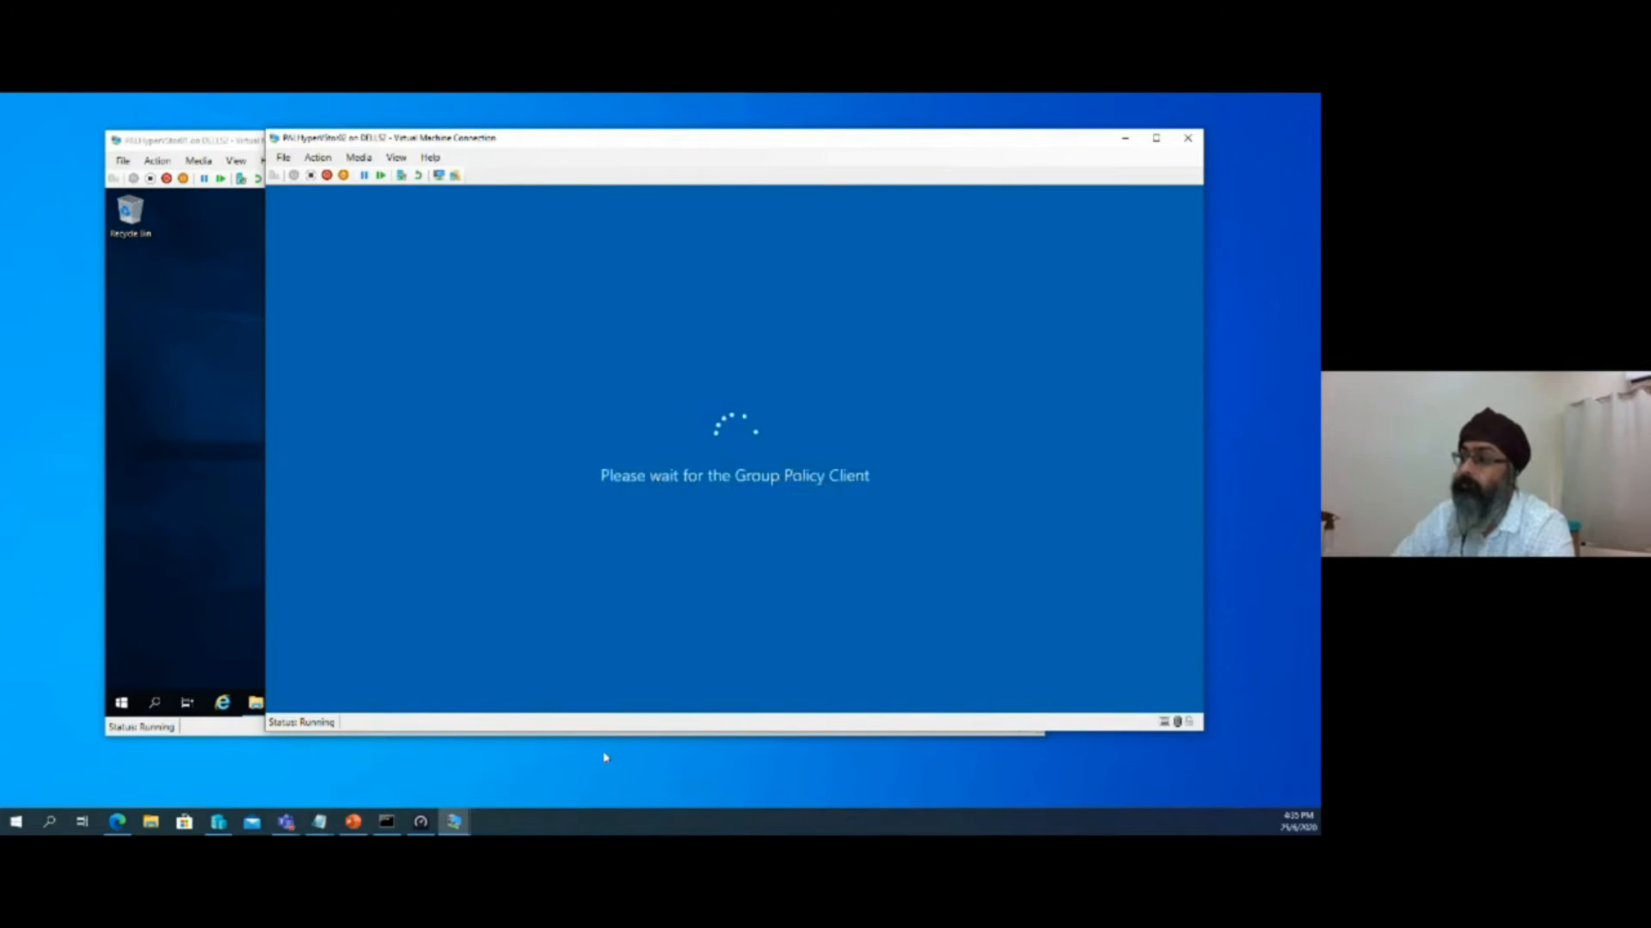
Return to PALHyperREP02, close the installation wizard, and view the feature installation's task details in Server Manager
left_click(456, 824)
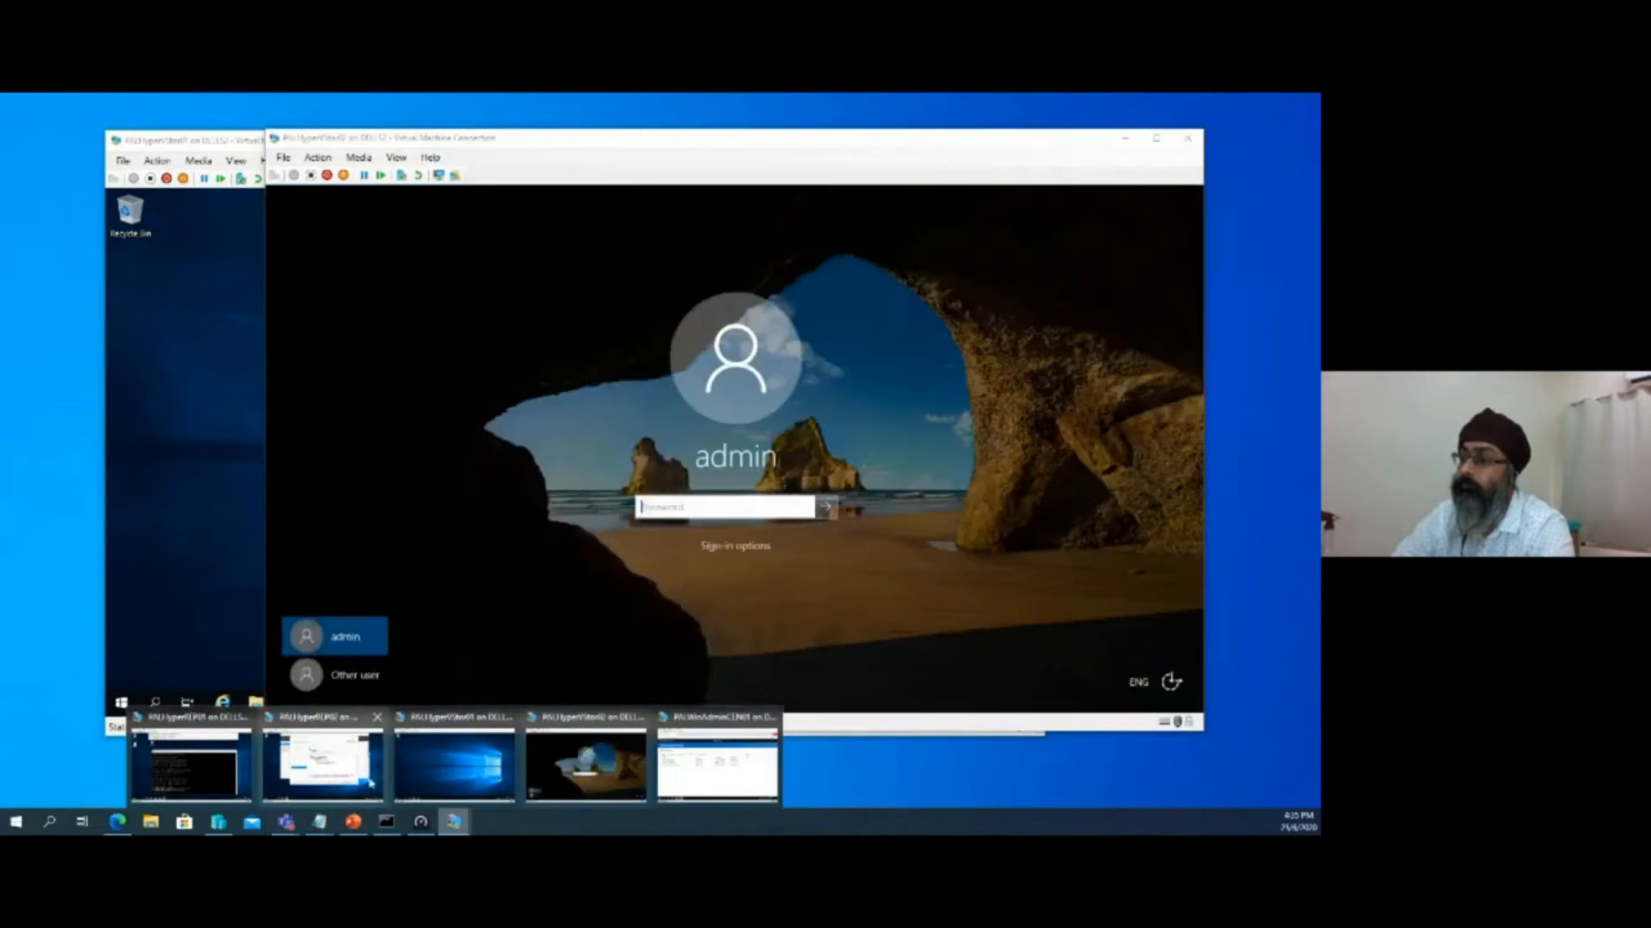
left_click(371, 783)
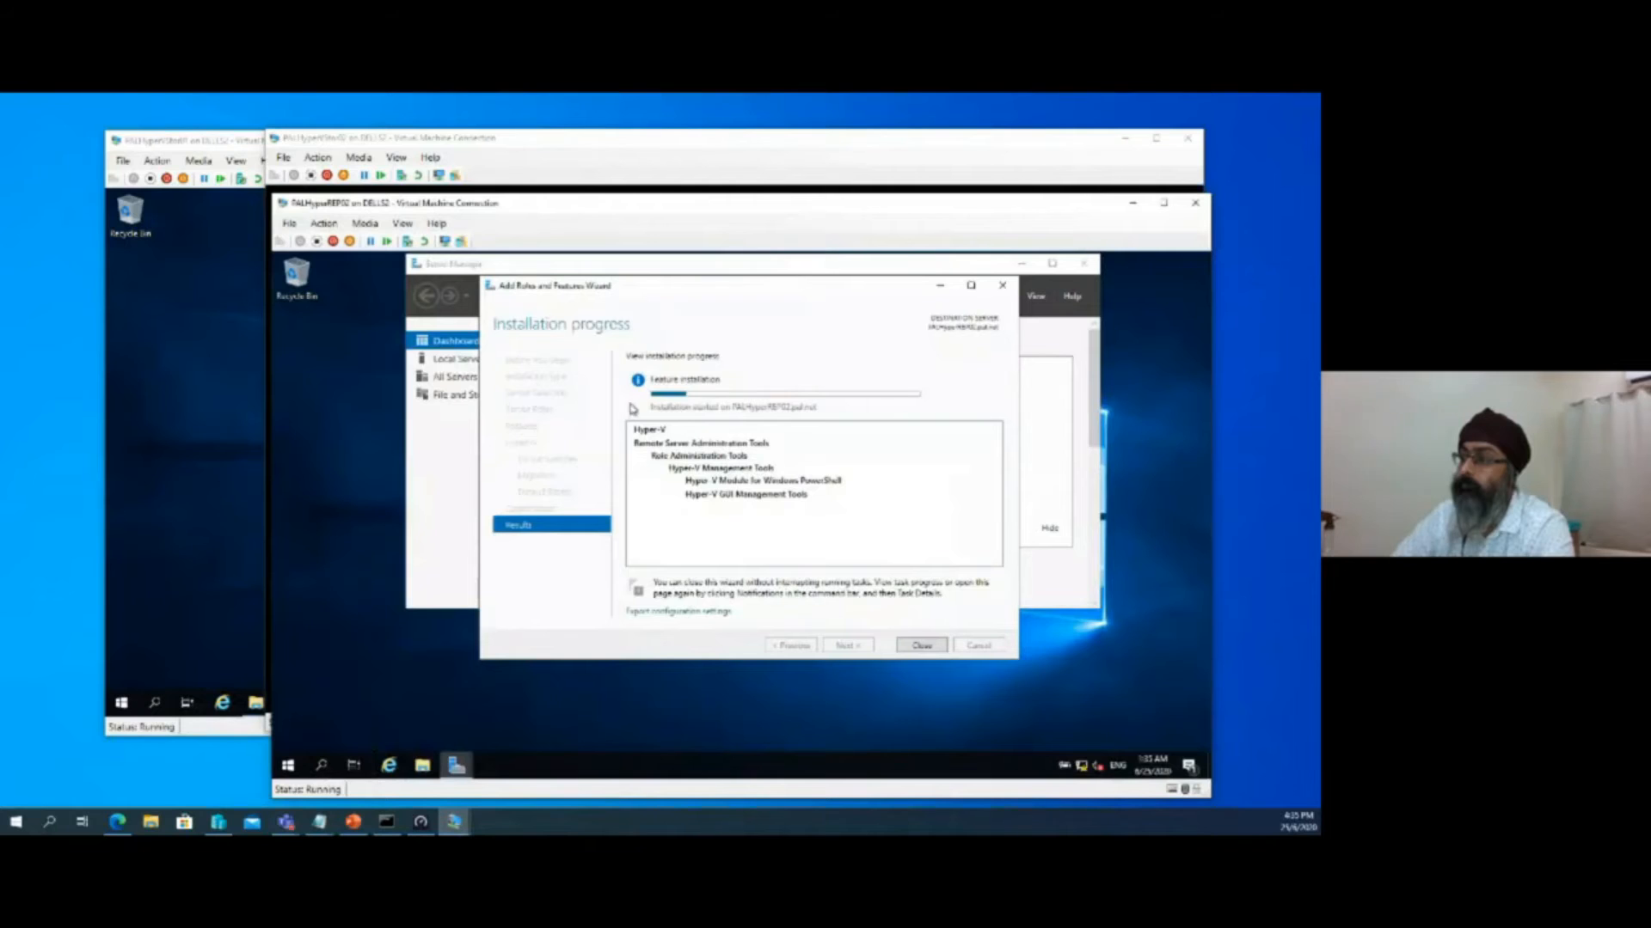
left_click(925, 645)
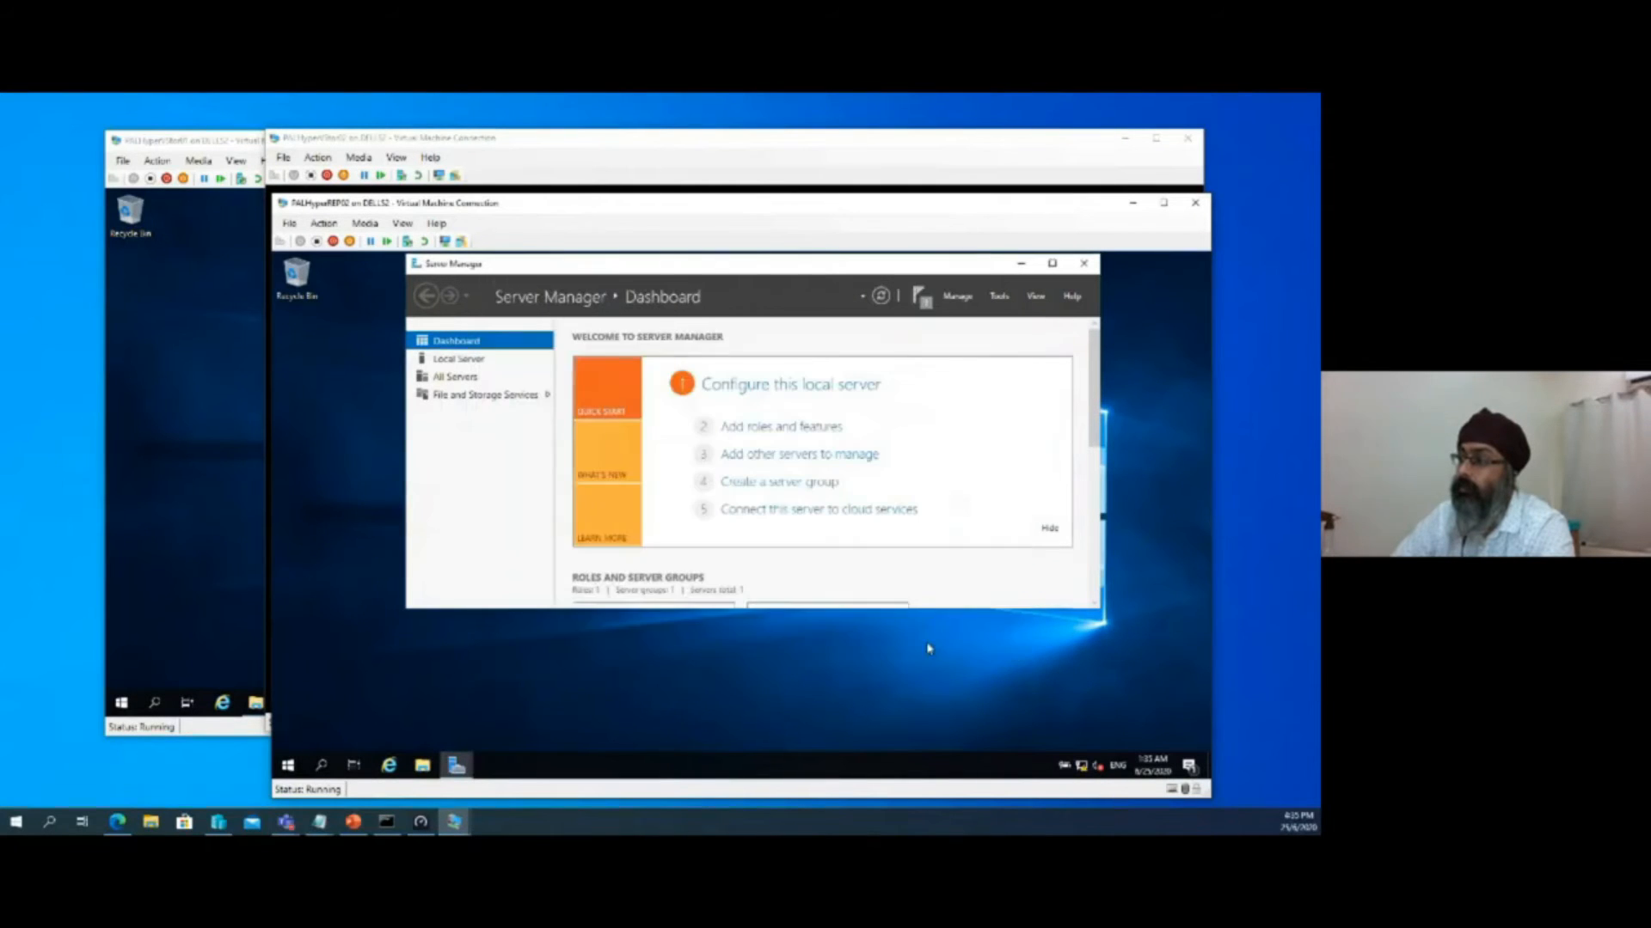
left_click(920, 297)
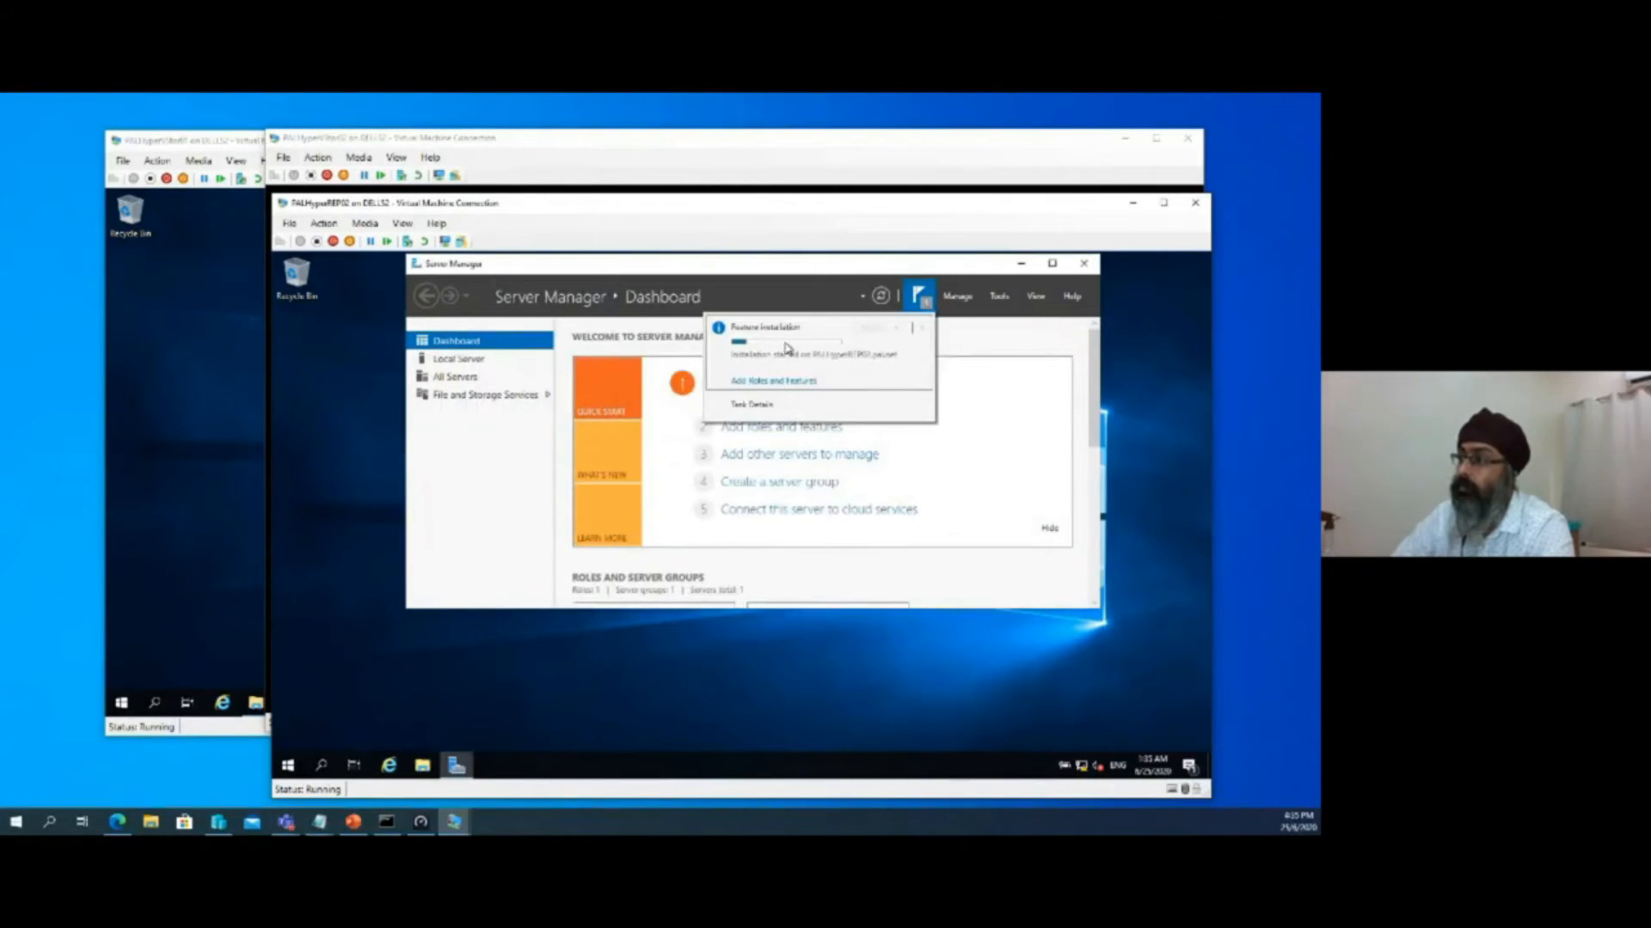
left_click(753, 404)
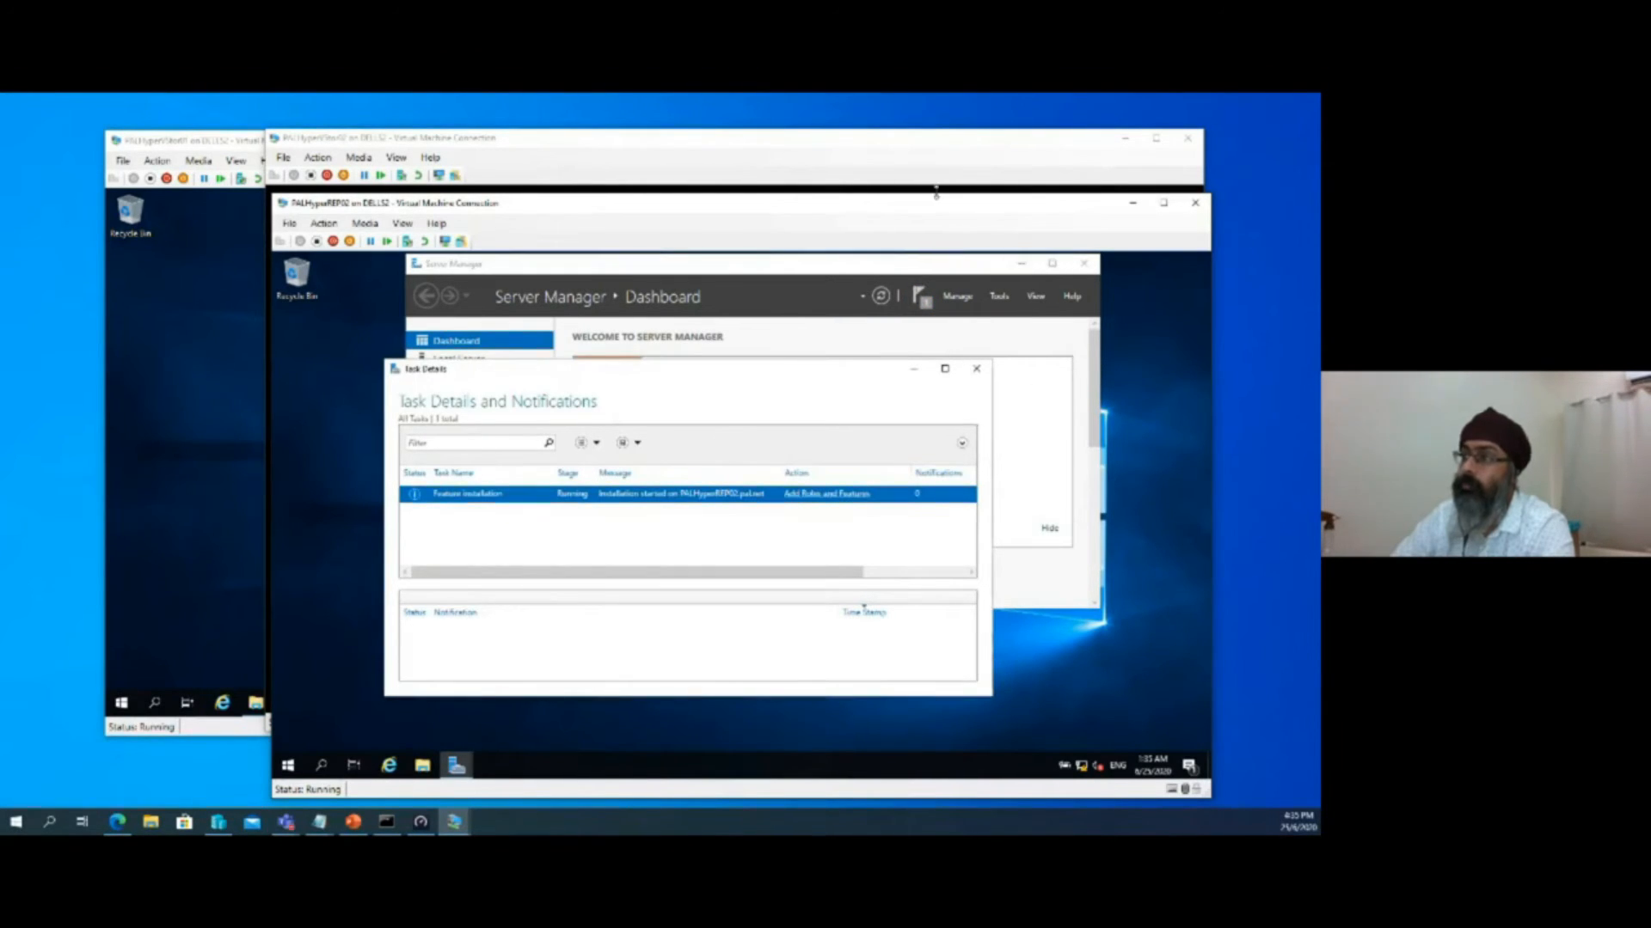
Switch to the PALHyperVStor02 connection and sign in to the admin account with its password
left_click(868, 177)
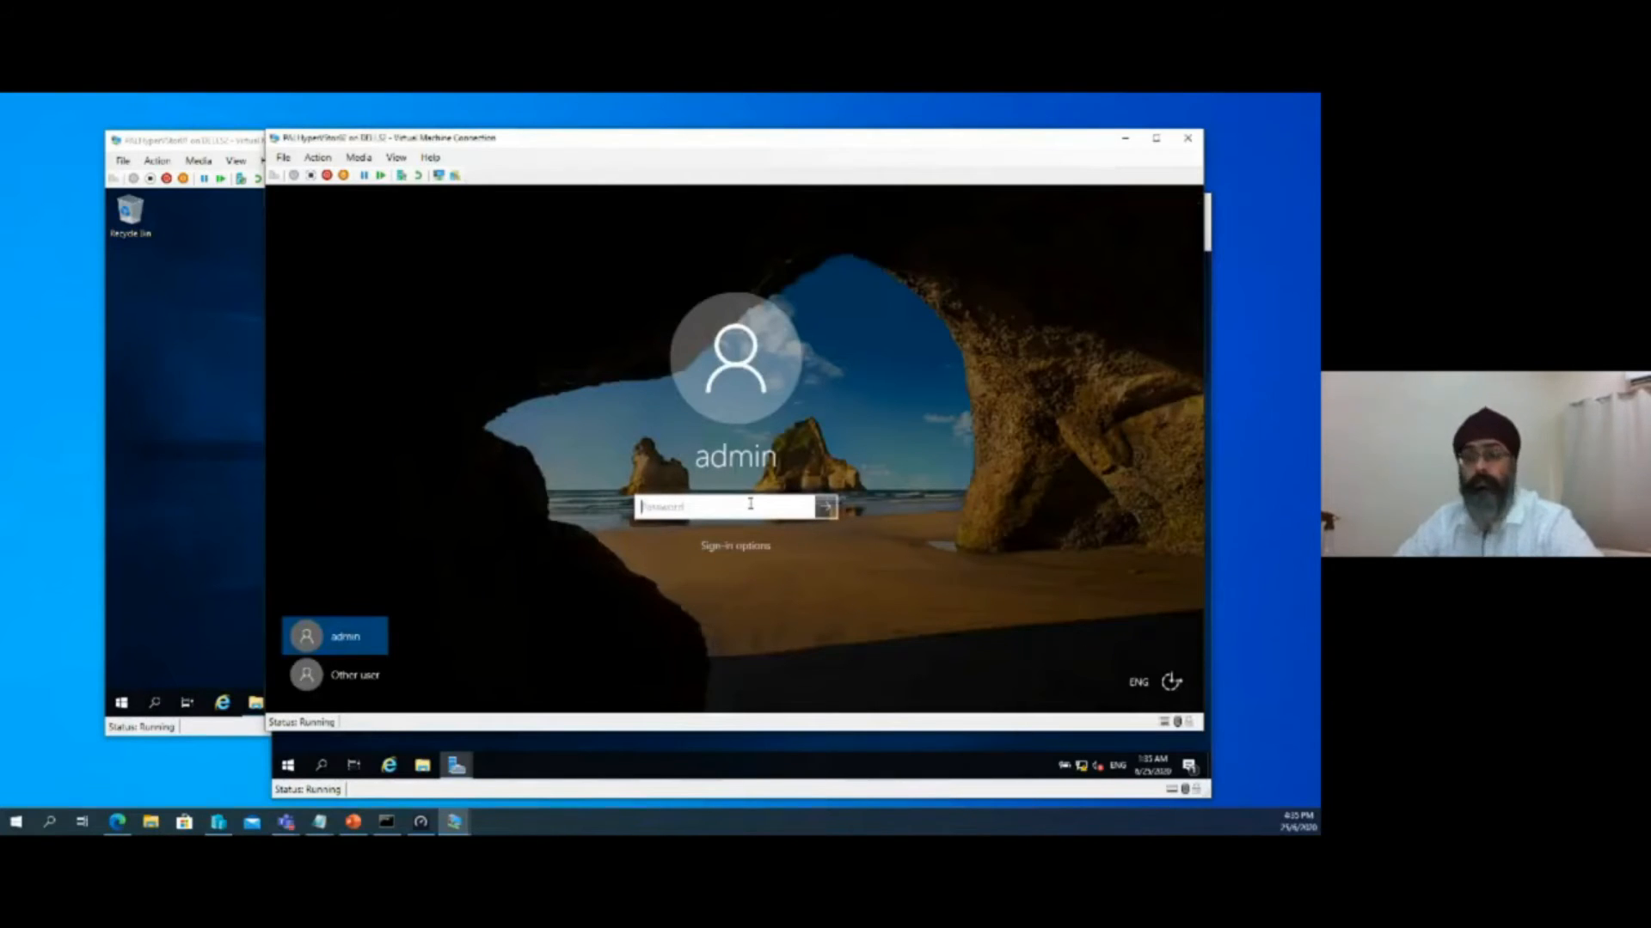
type("P•••••••")
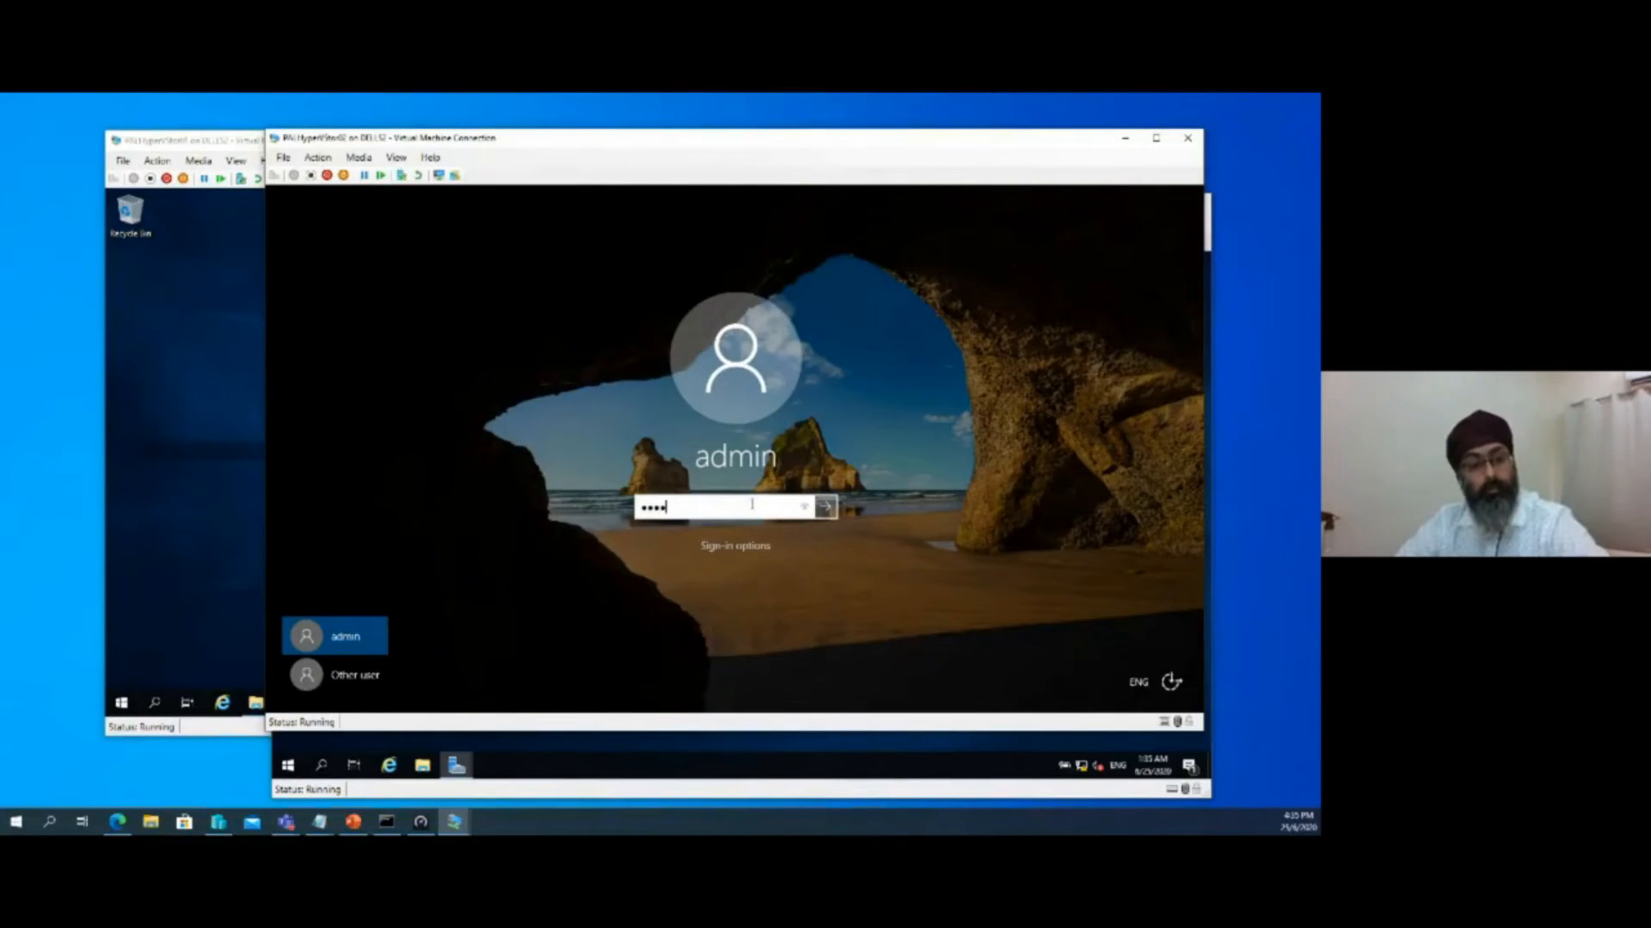
key("Return")
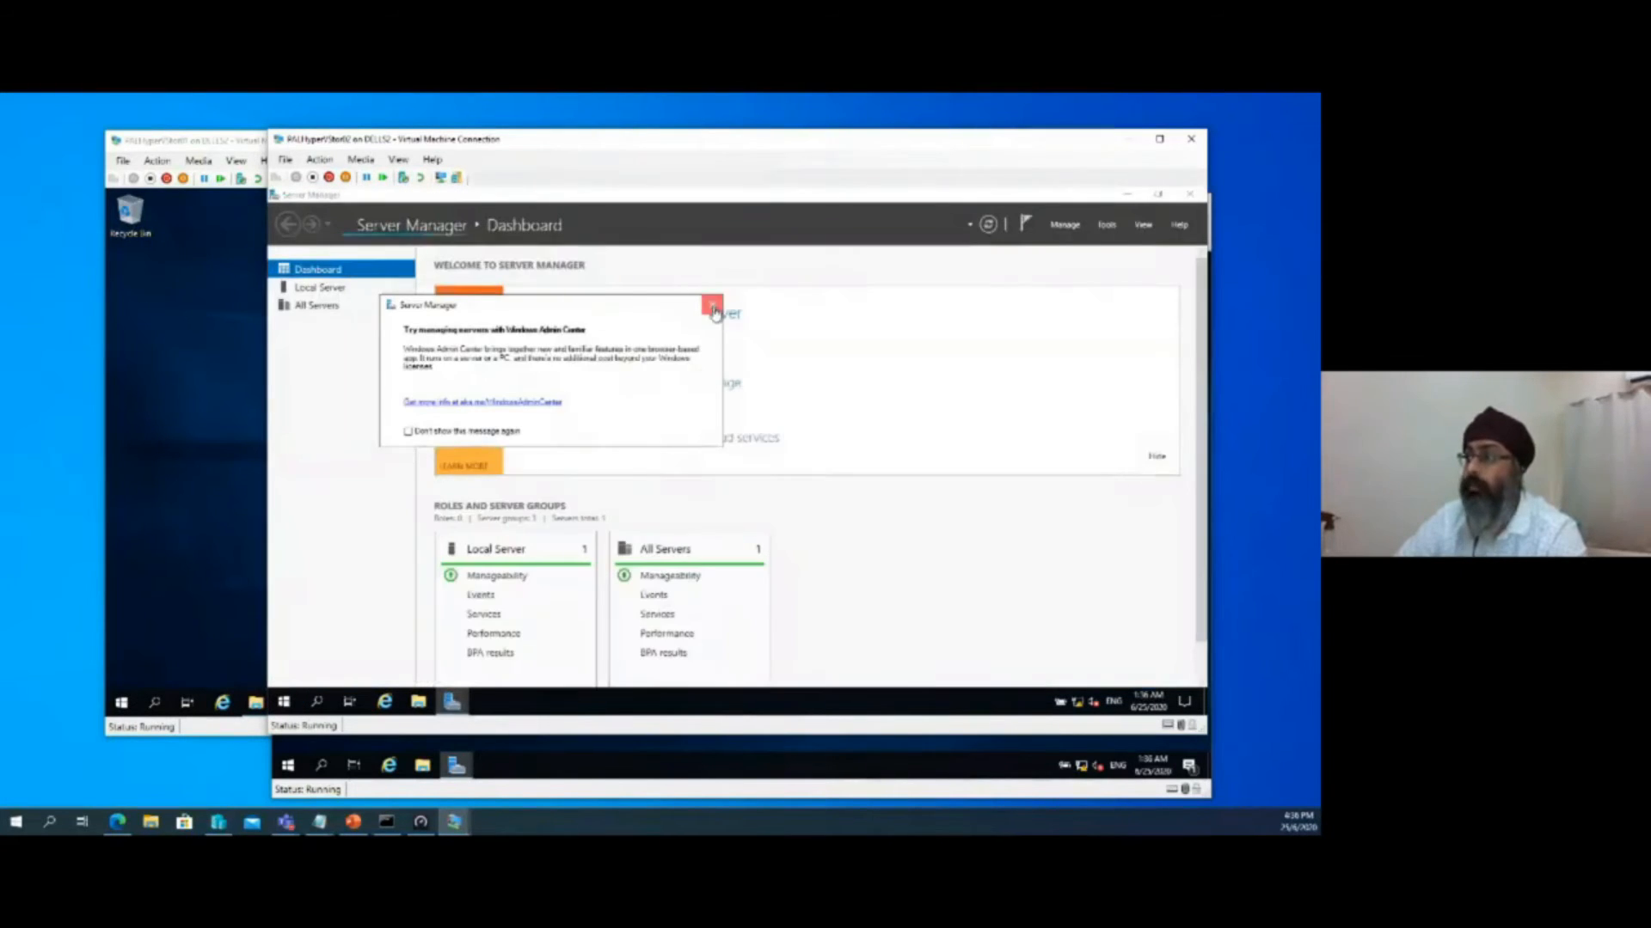
Dismiss the Windows Admin Center message and try to start adding roles and features on PALHyperVStor02
left_click(712, 305)
left_click(619, 358)
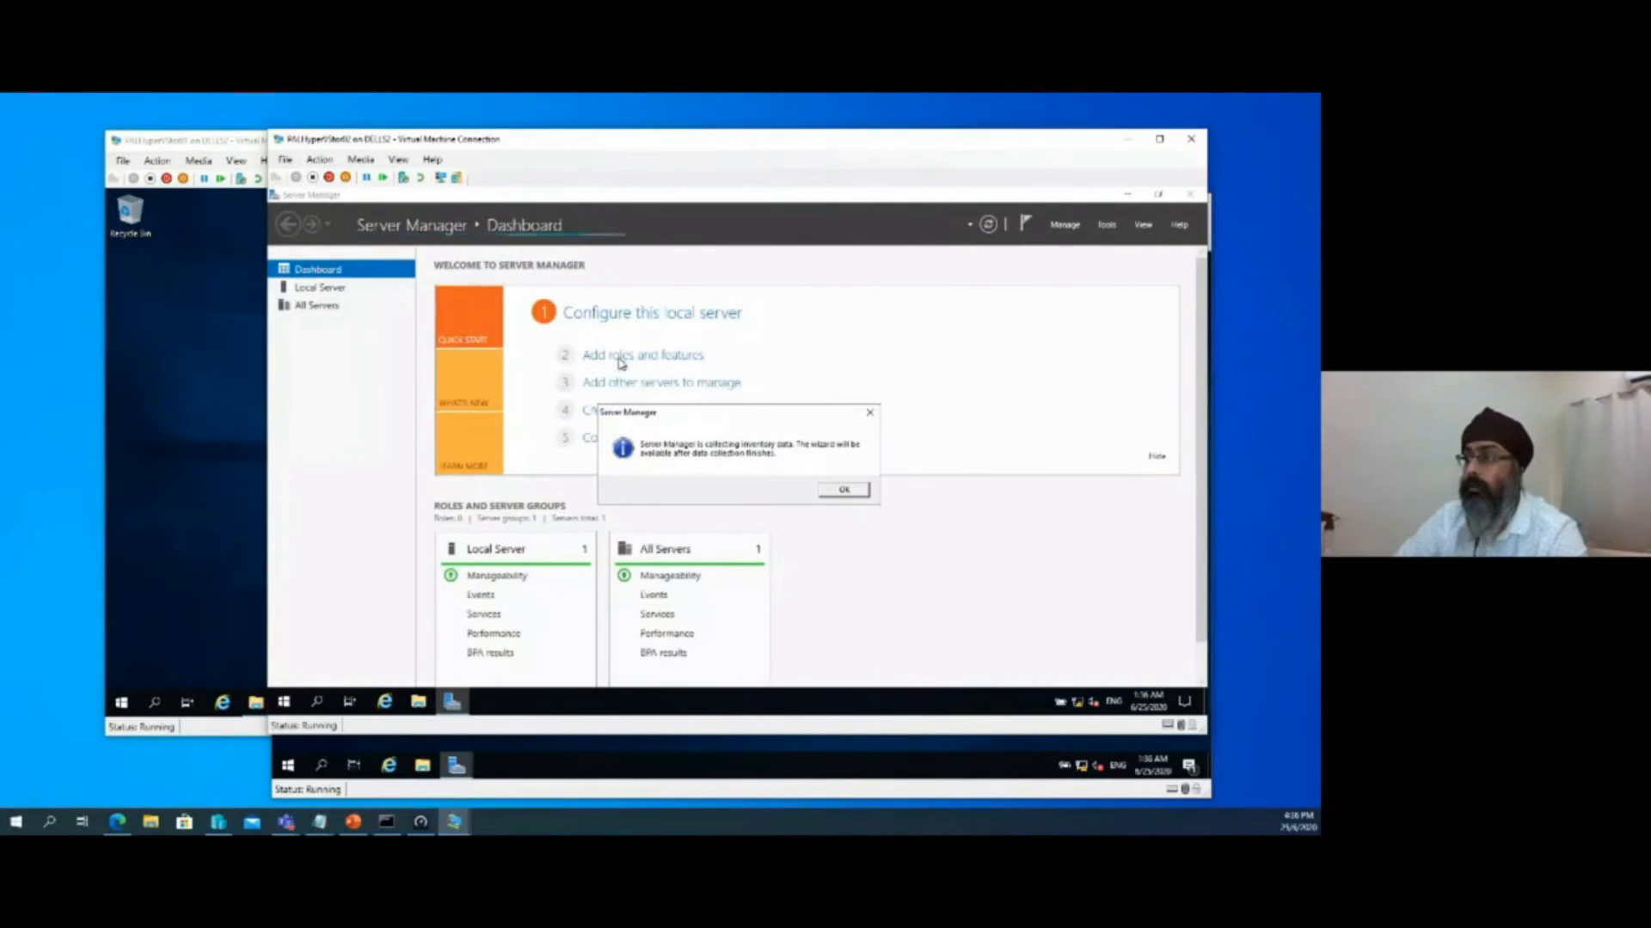
left_click(844, 487)
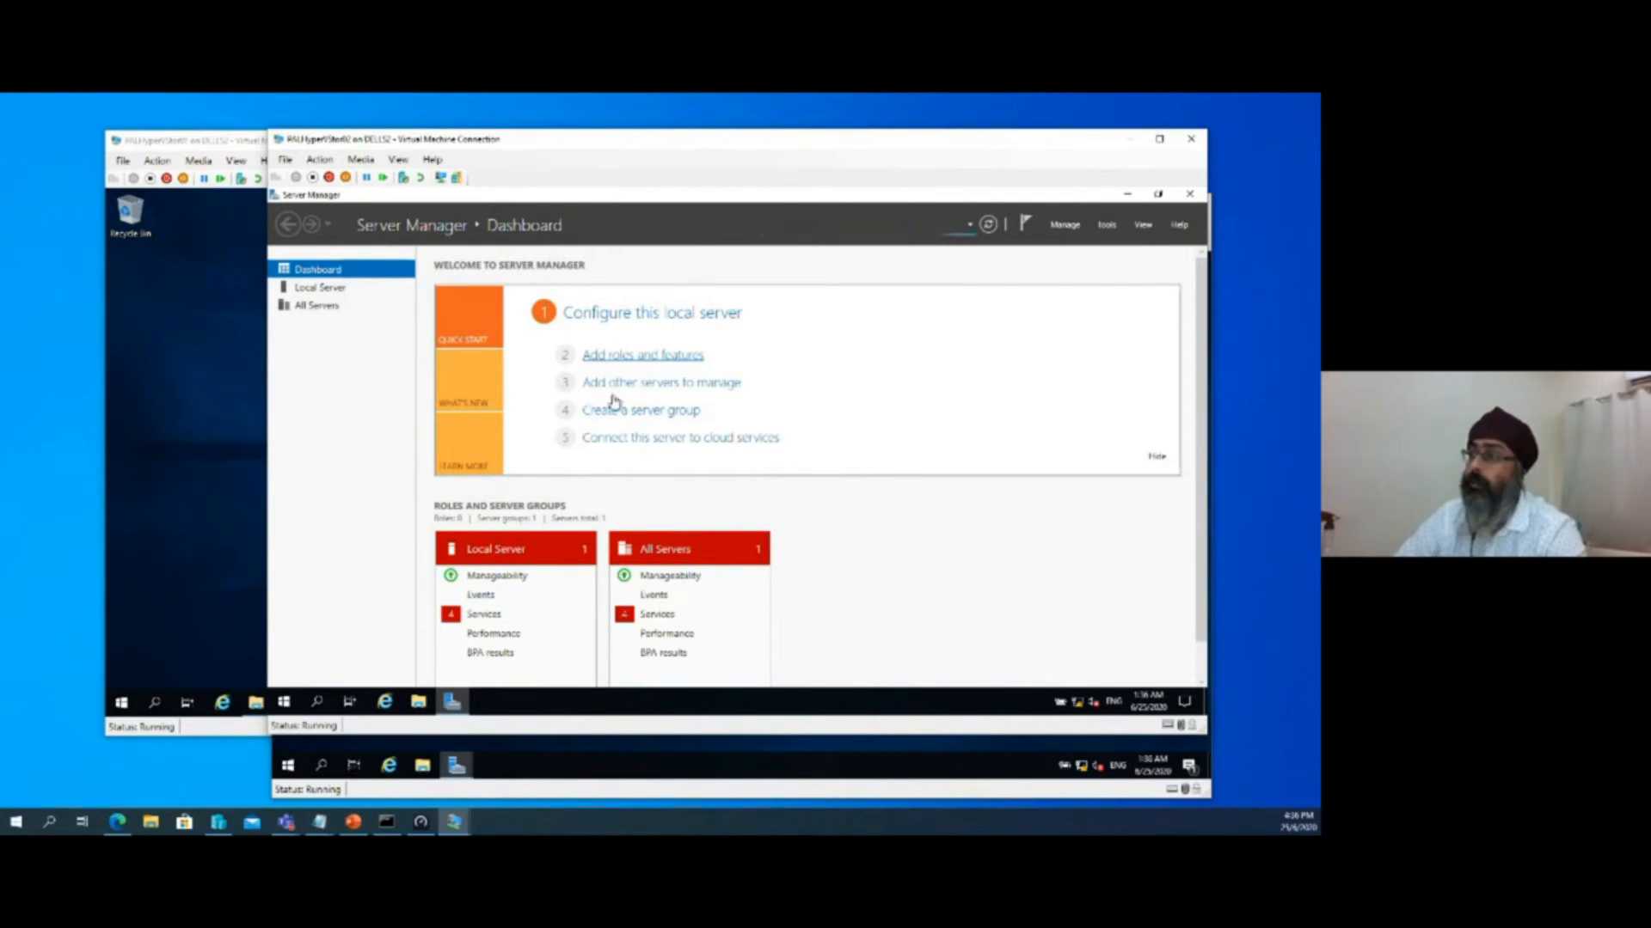
Check in the Add Roles and Features Wizard whether Storage Replica is installed on PALHyperVStor02, then cancel the wizard and close Server Manager
left_click(675, 359)
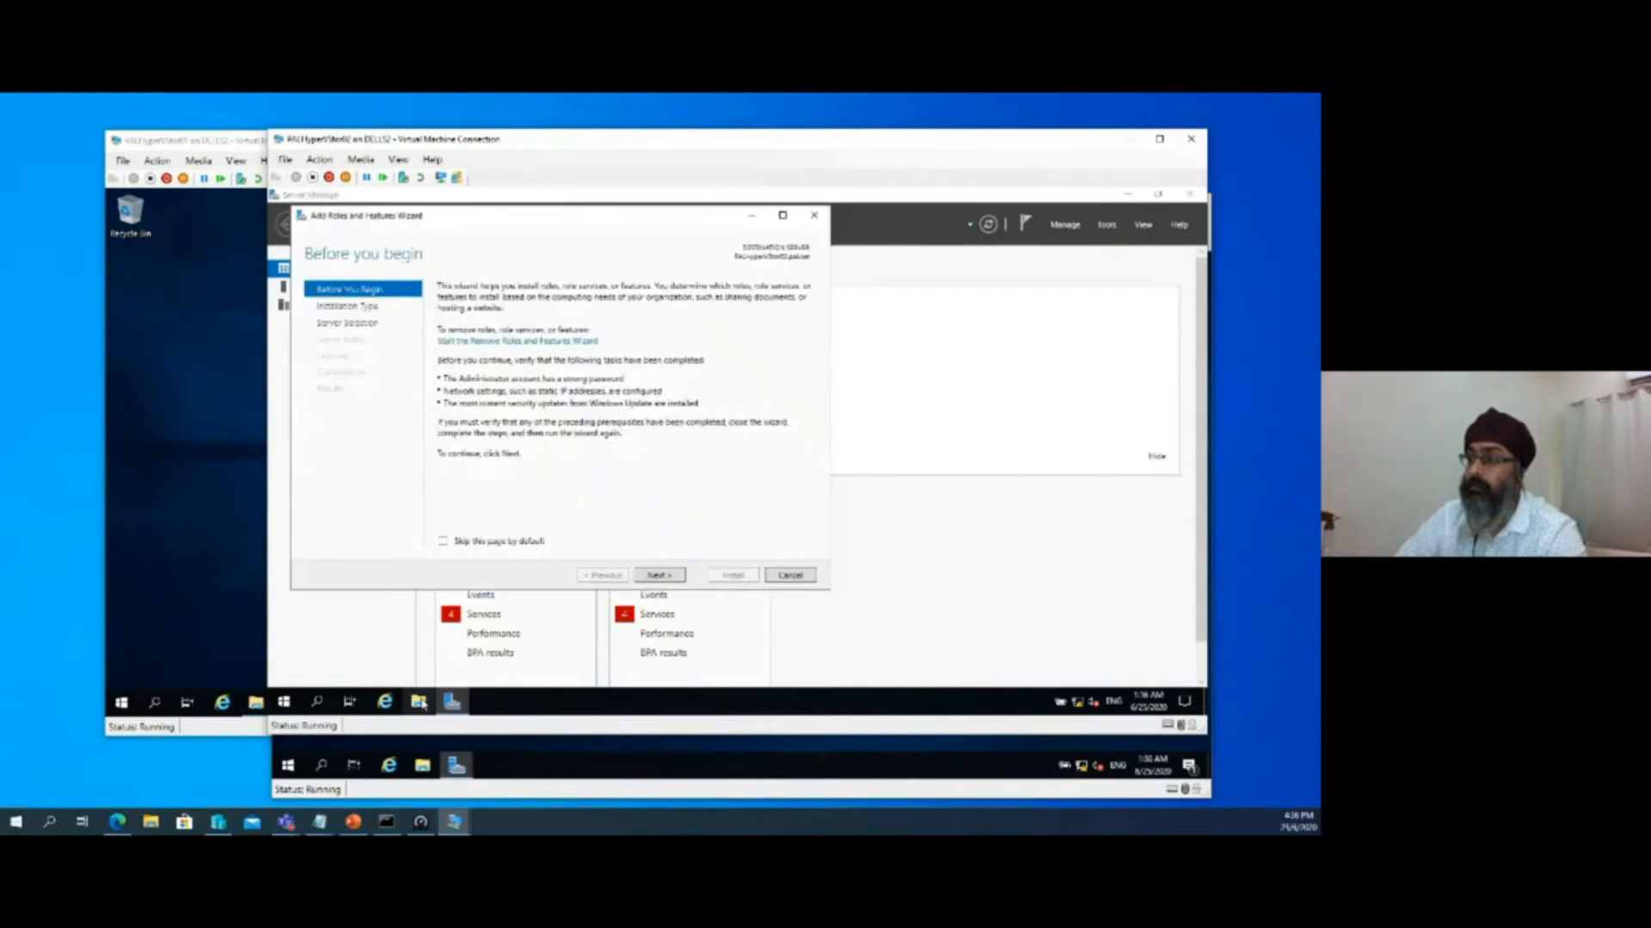
left_click(659, 575)
left_click(662, 582)
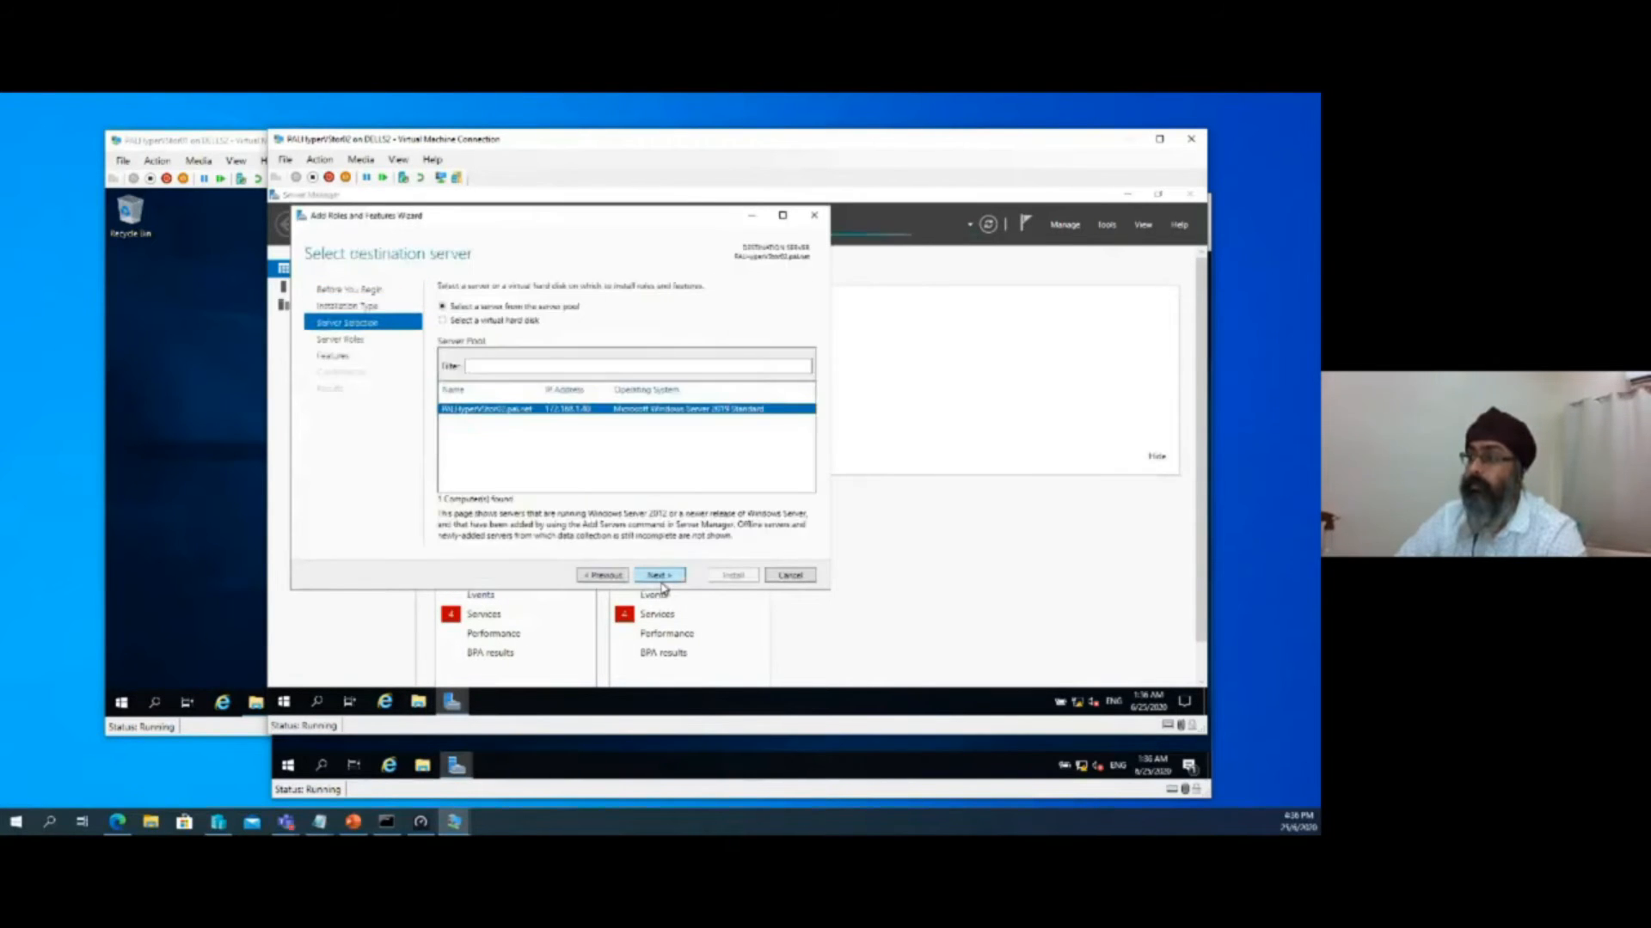
left_click(662, 582)
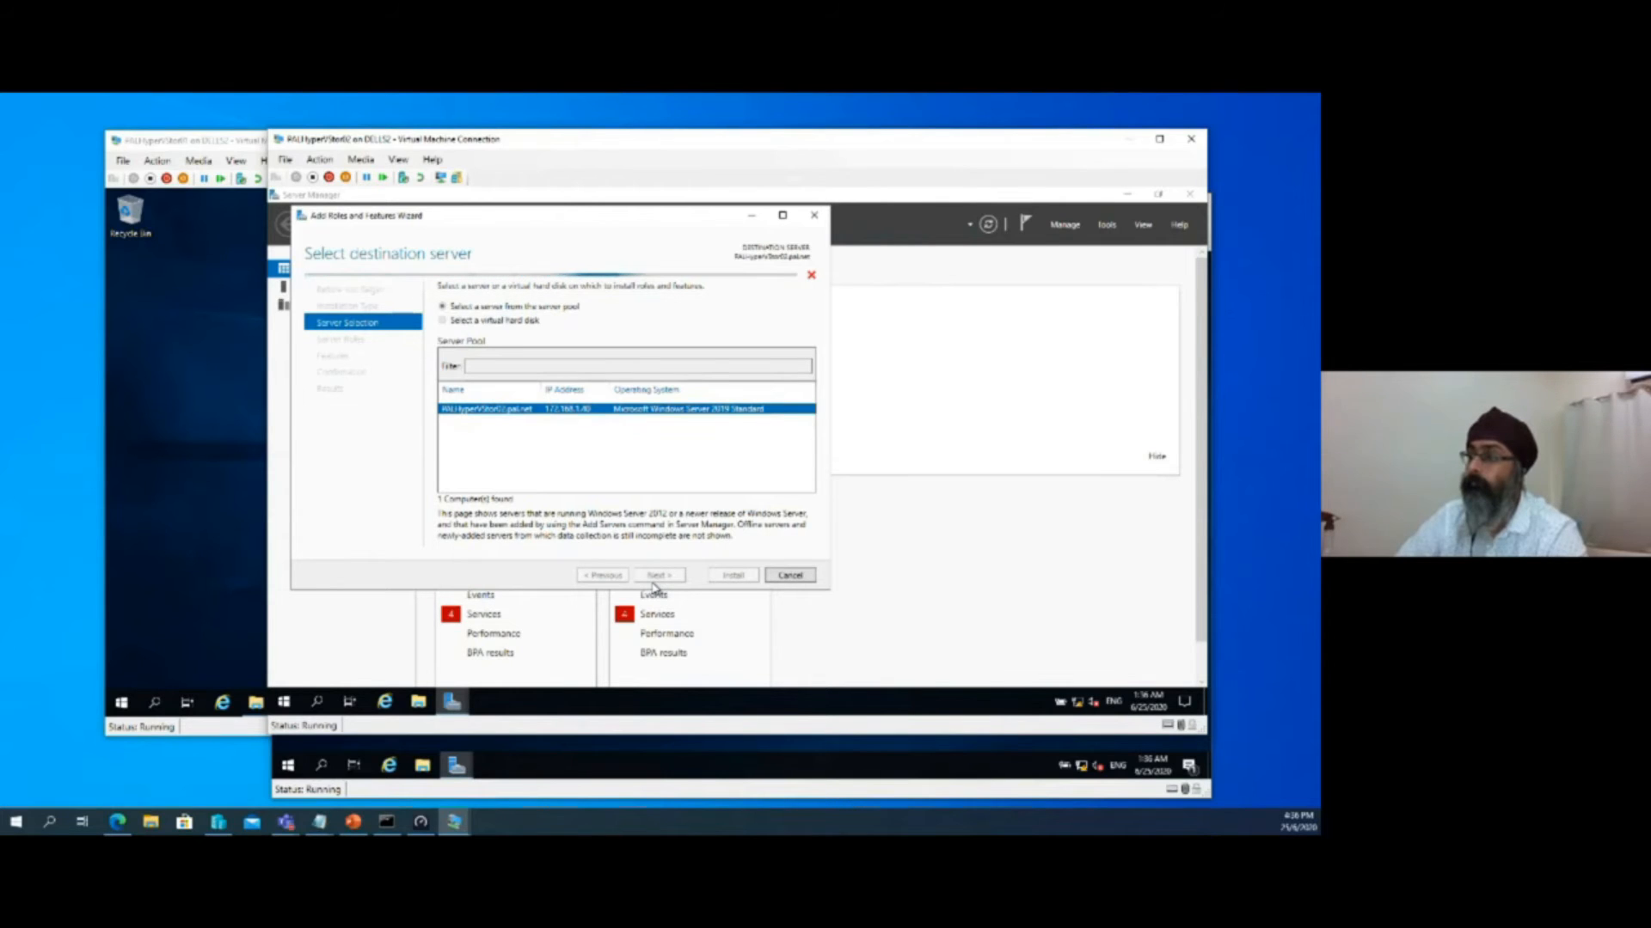
left_click(653, 582)
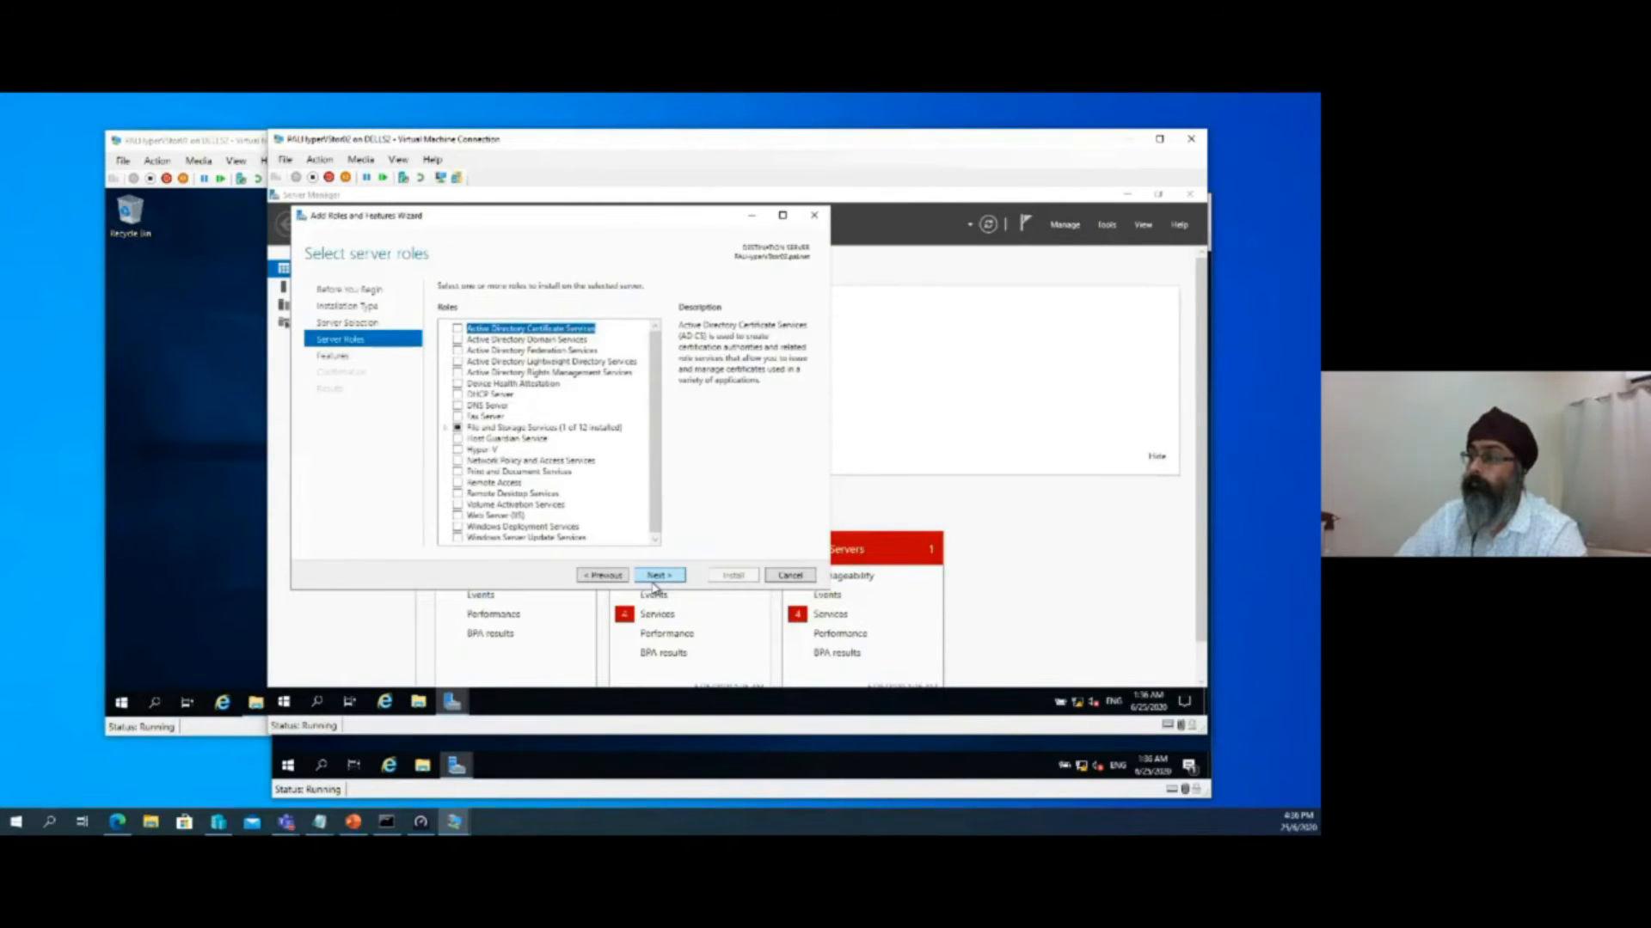
left_click(655, 578)
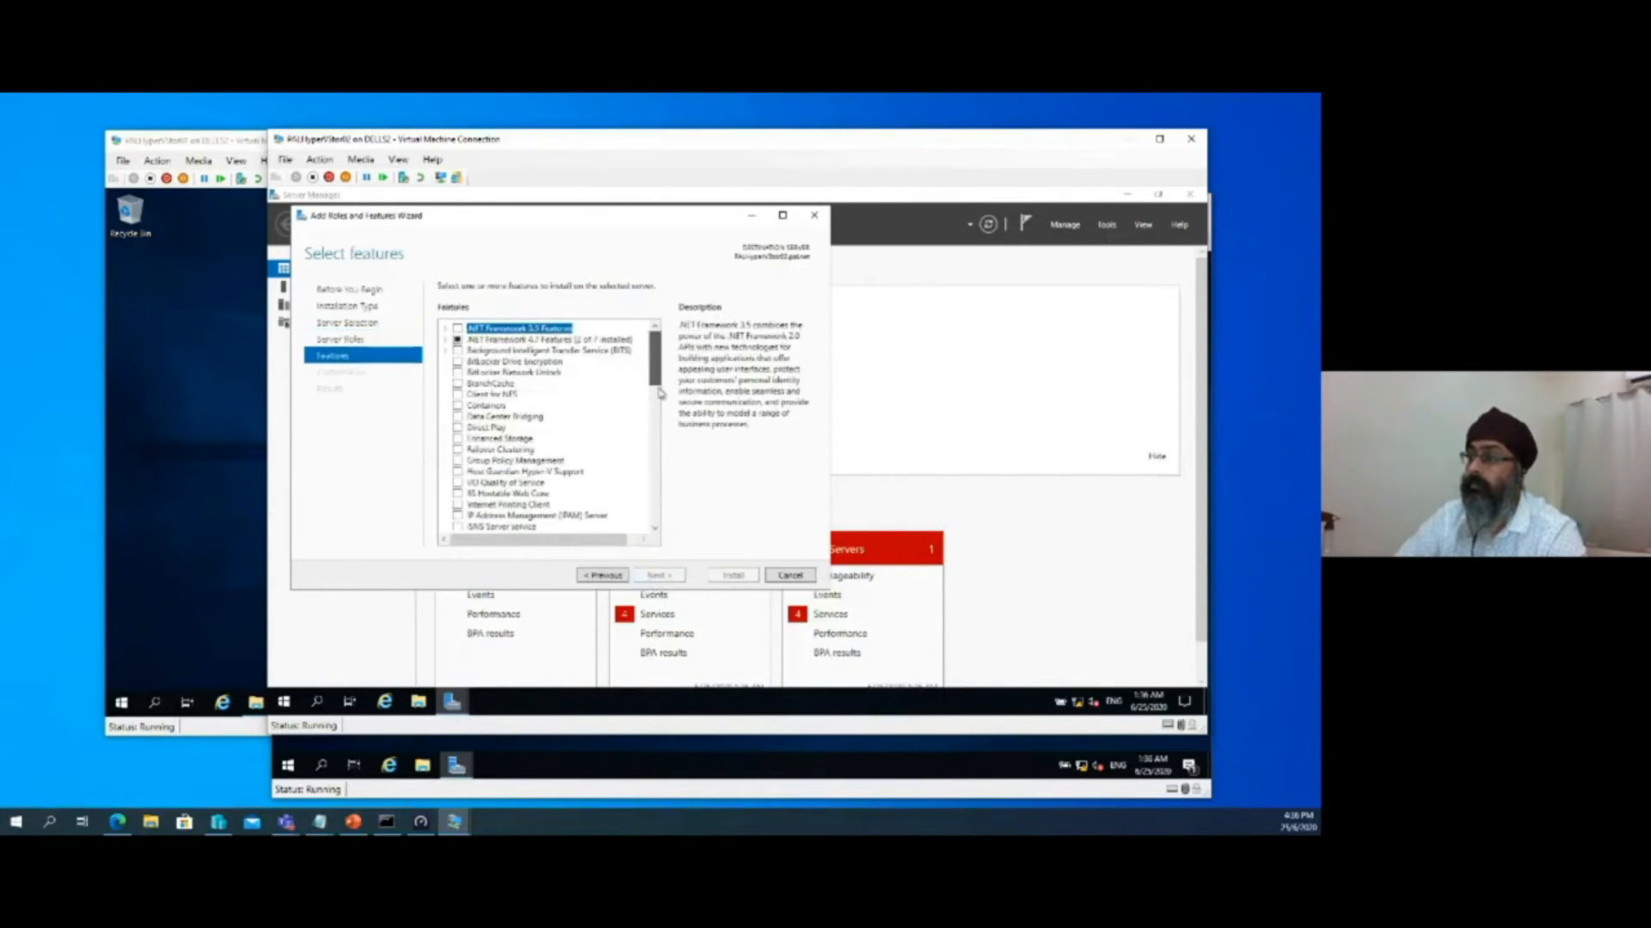
left_click_drag(659, 392, 657, 469)
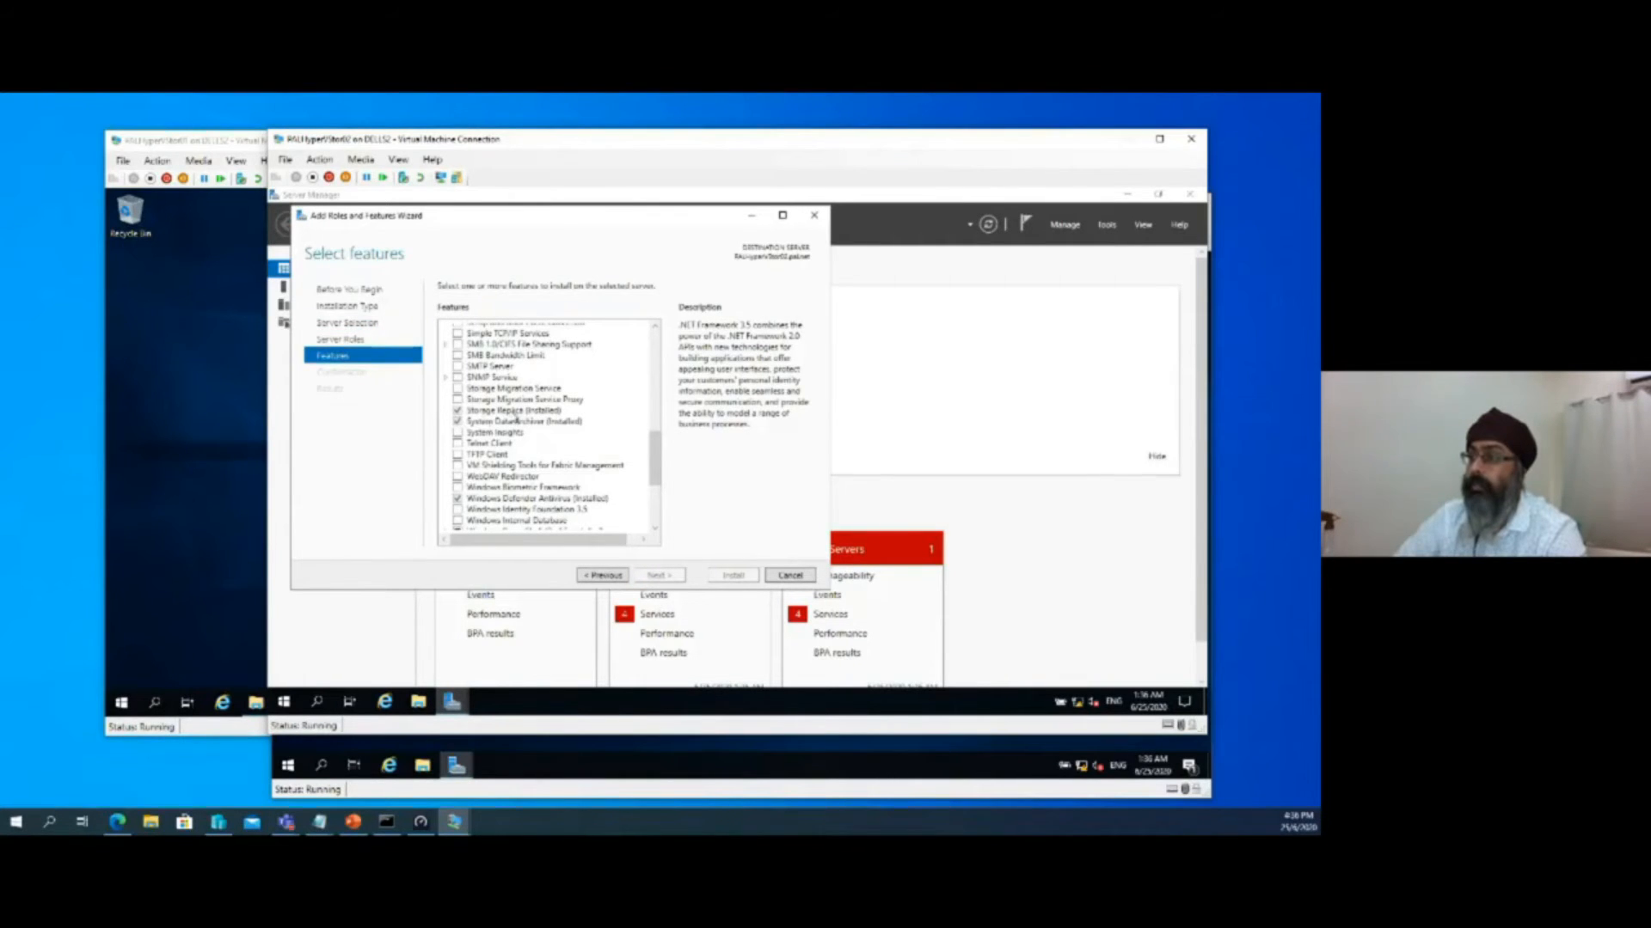
left_click(781, 578)
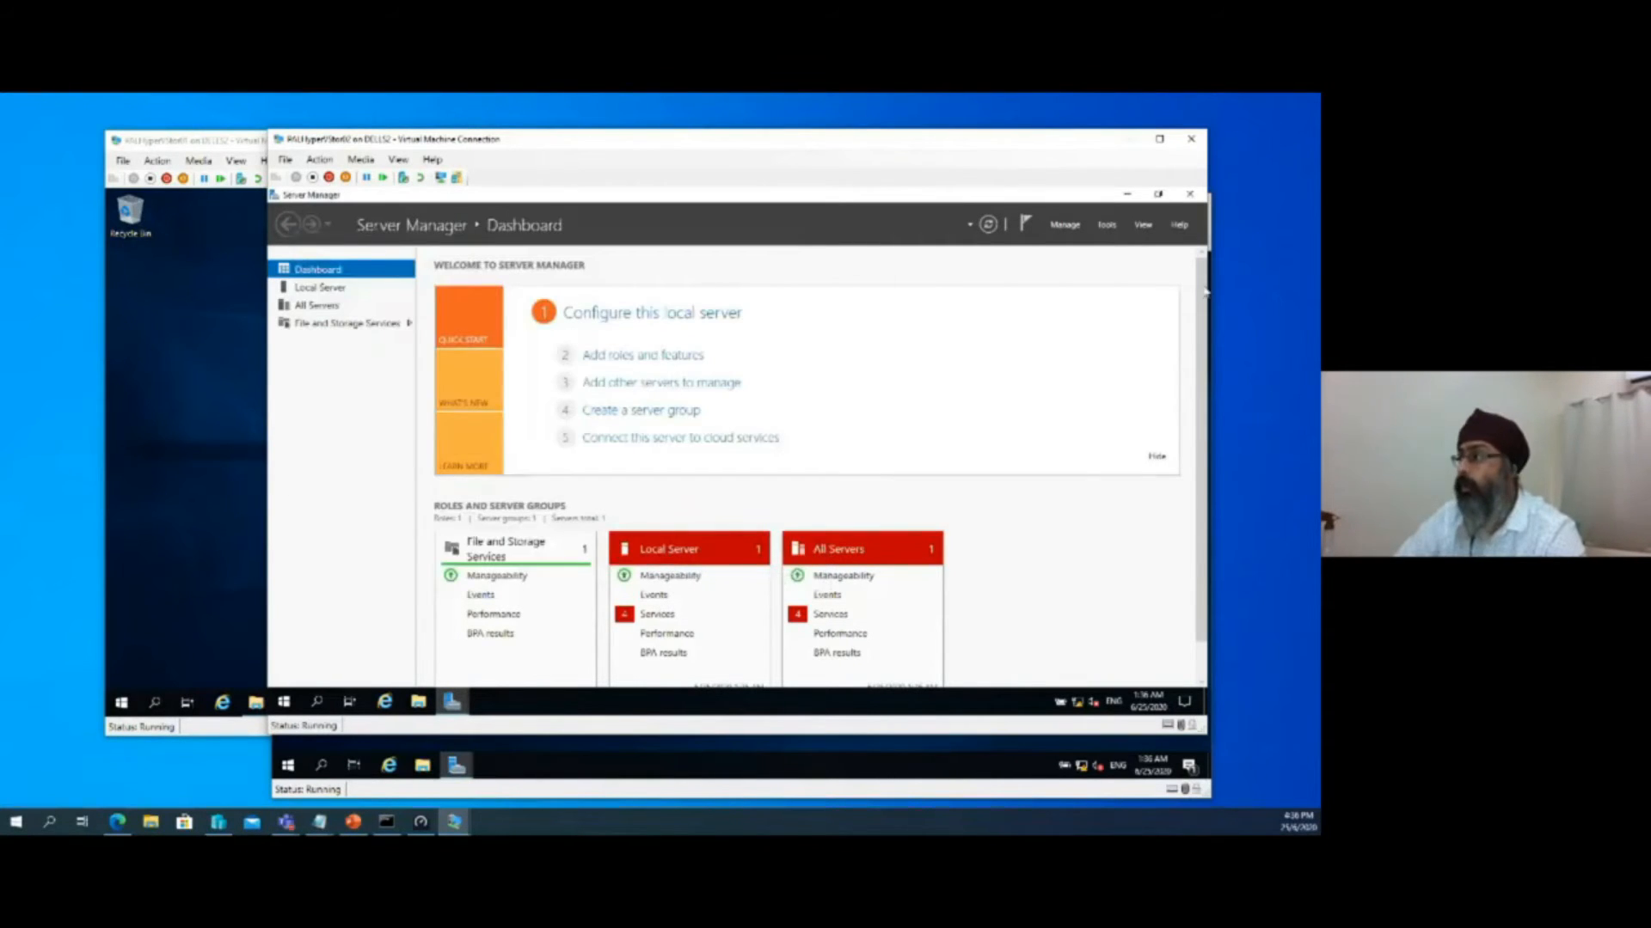
left_click(1192, 196)
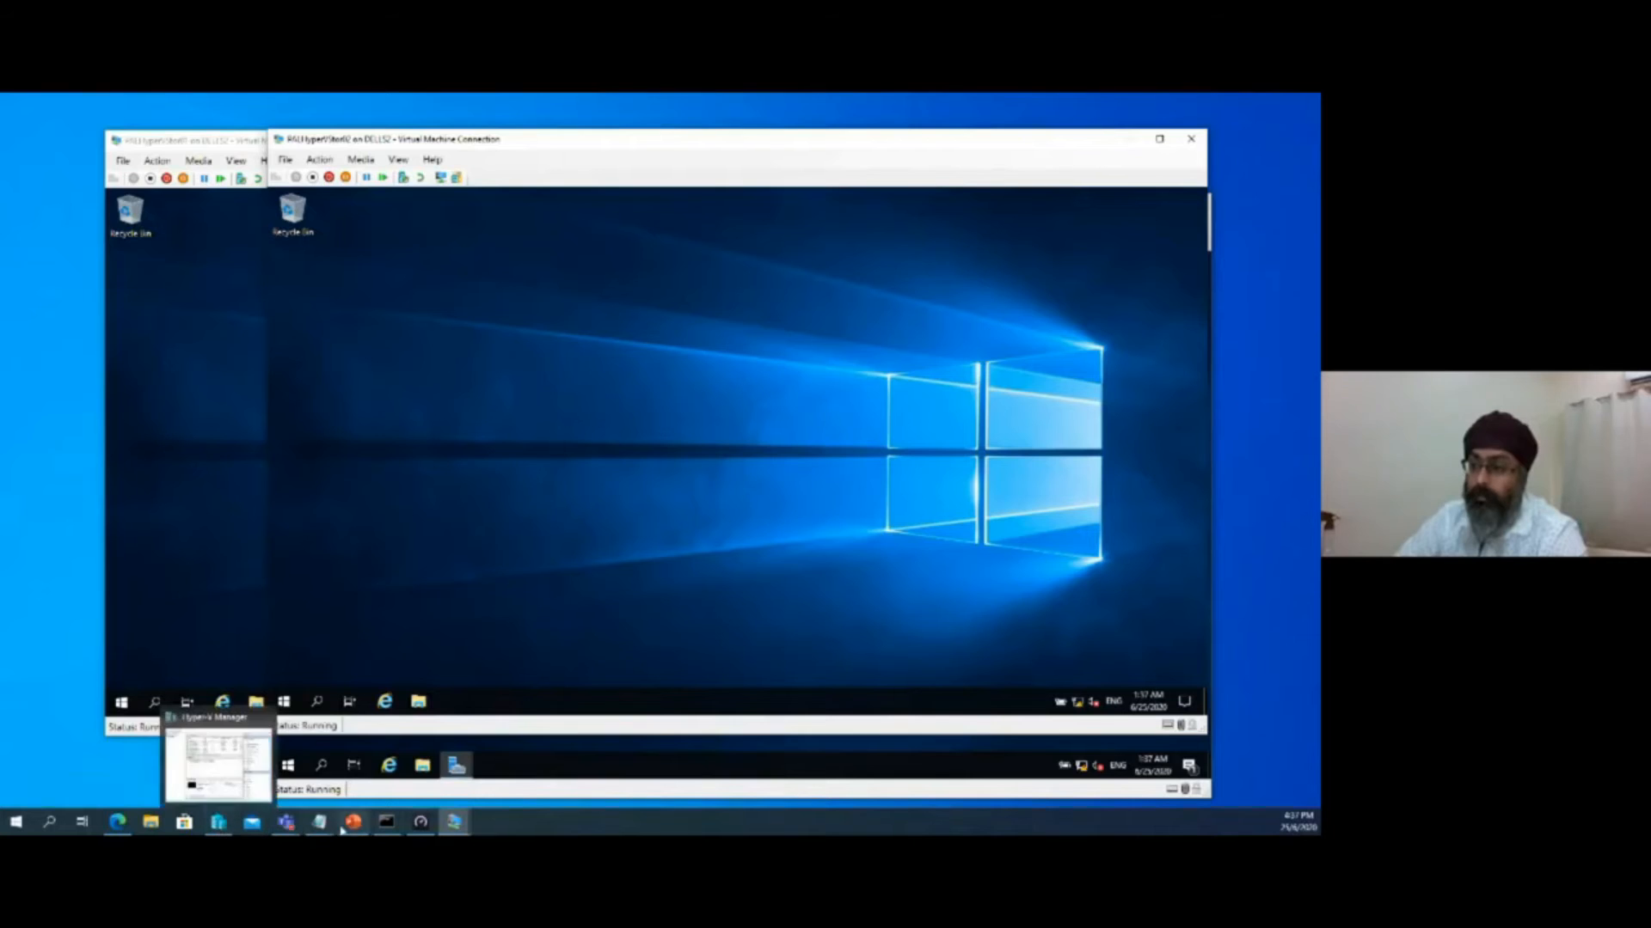
Switch to the PALWinAdminCEN01 connection and start adding a Windows Server resource in Windows Admin Center
mouse_move(453, 824)
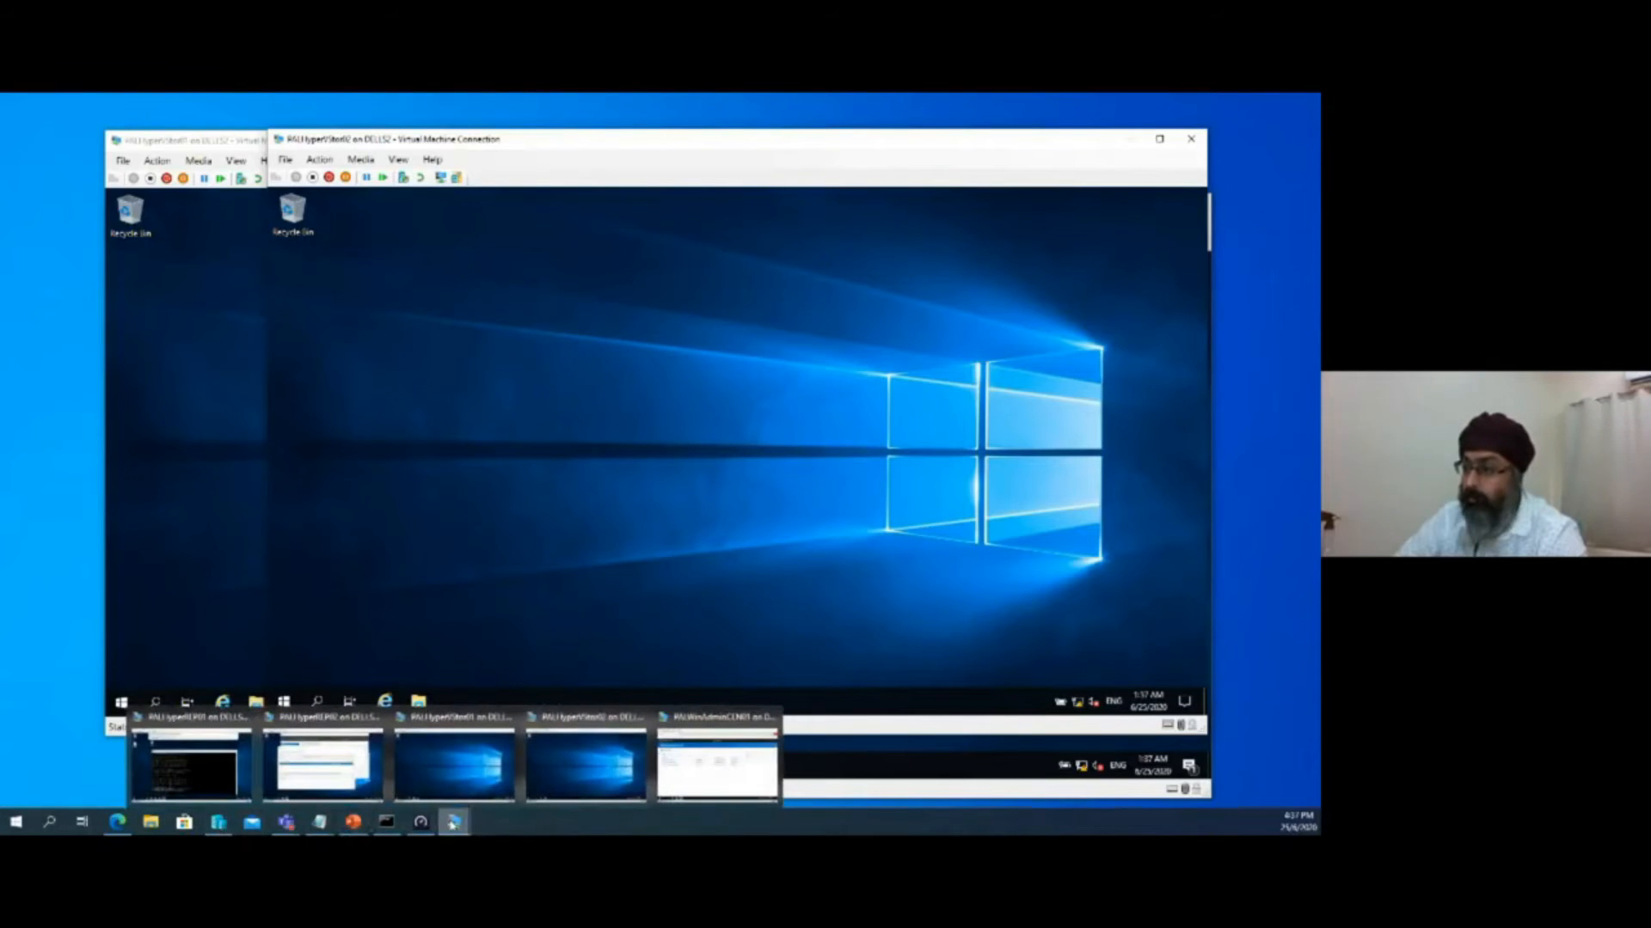
left_click(717, 761)
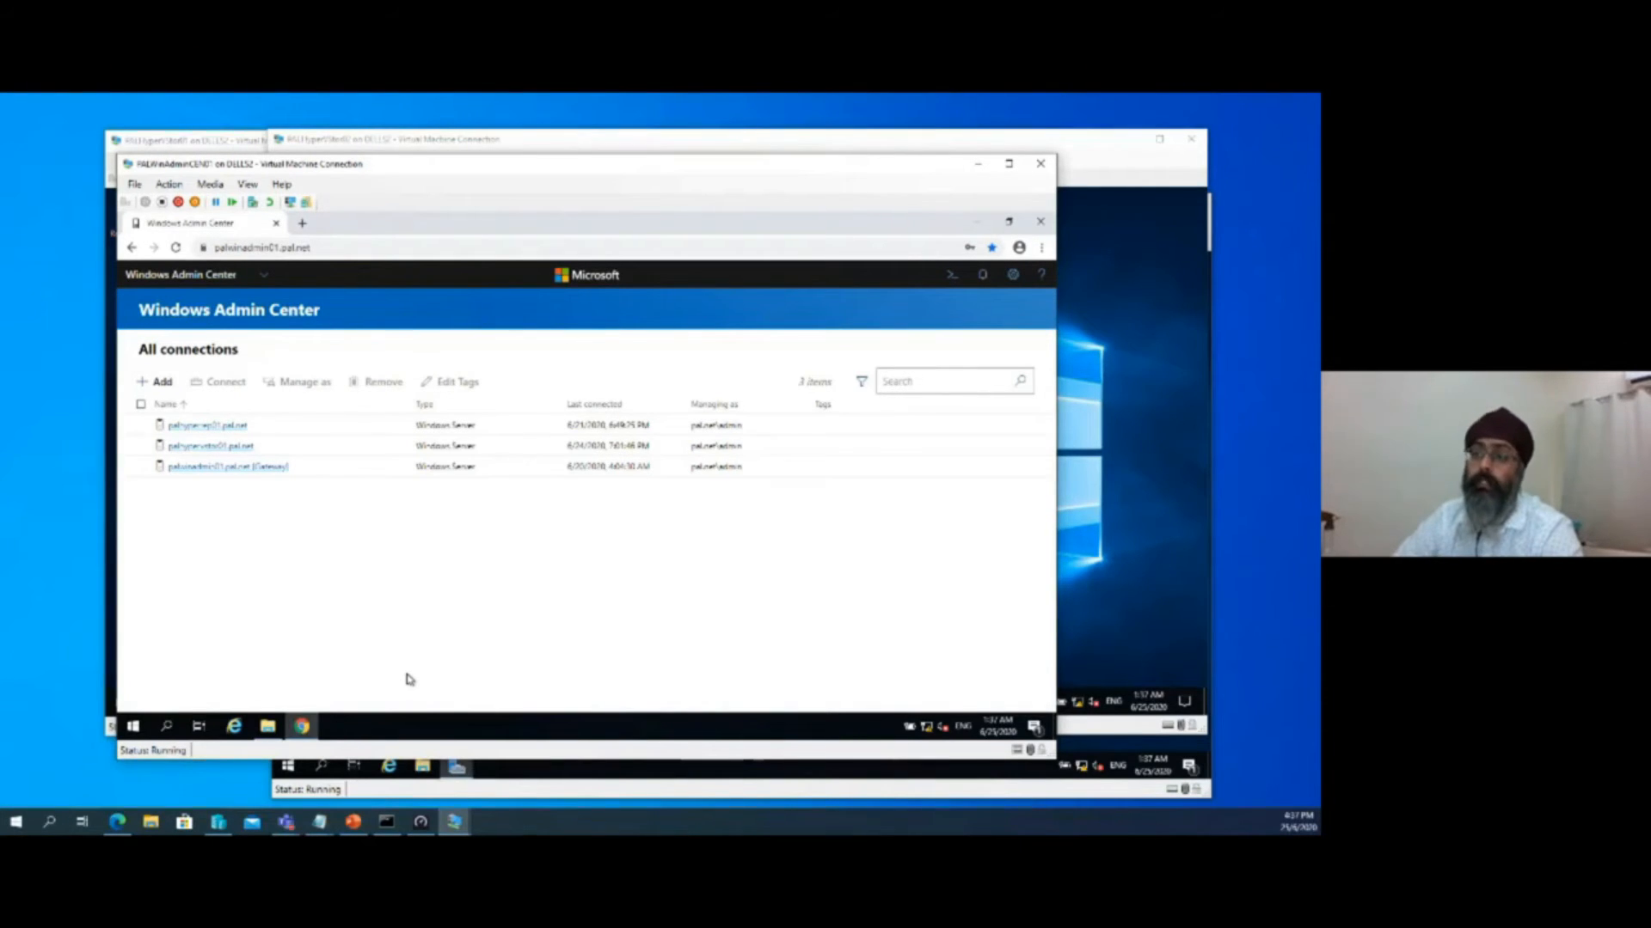
left_click(157, 383)
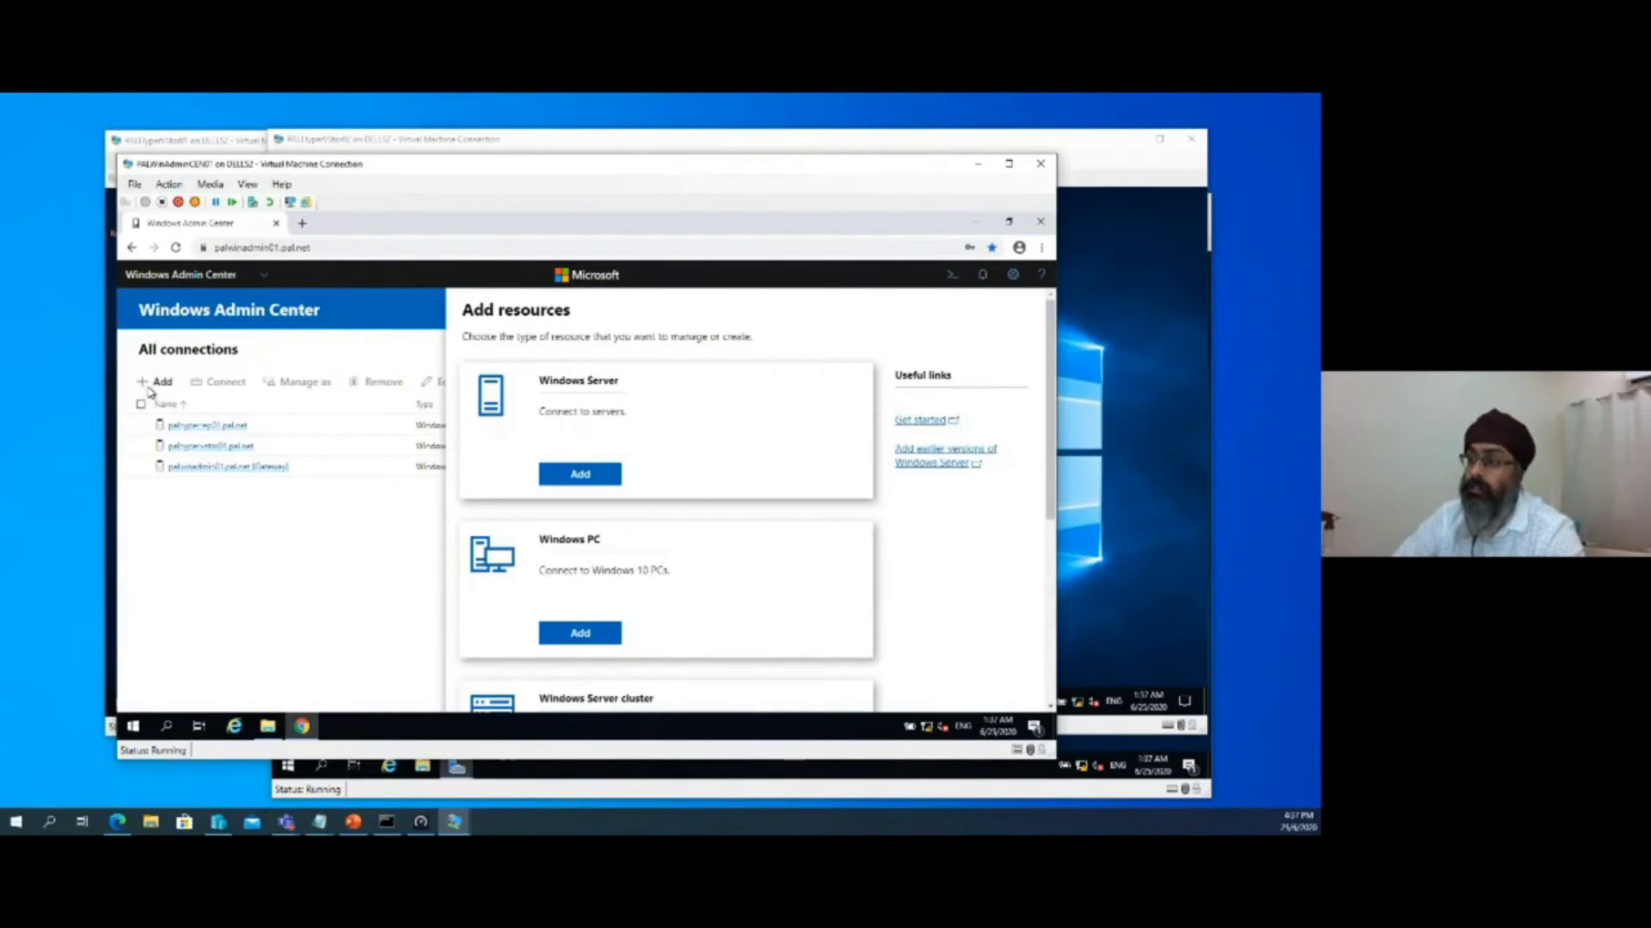
scroll(653, 623, "down", 1)
left_click(578, 407)
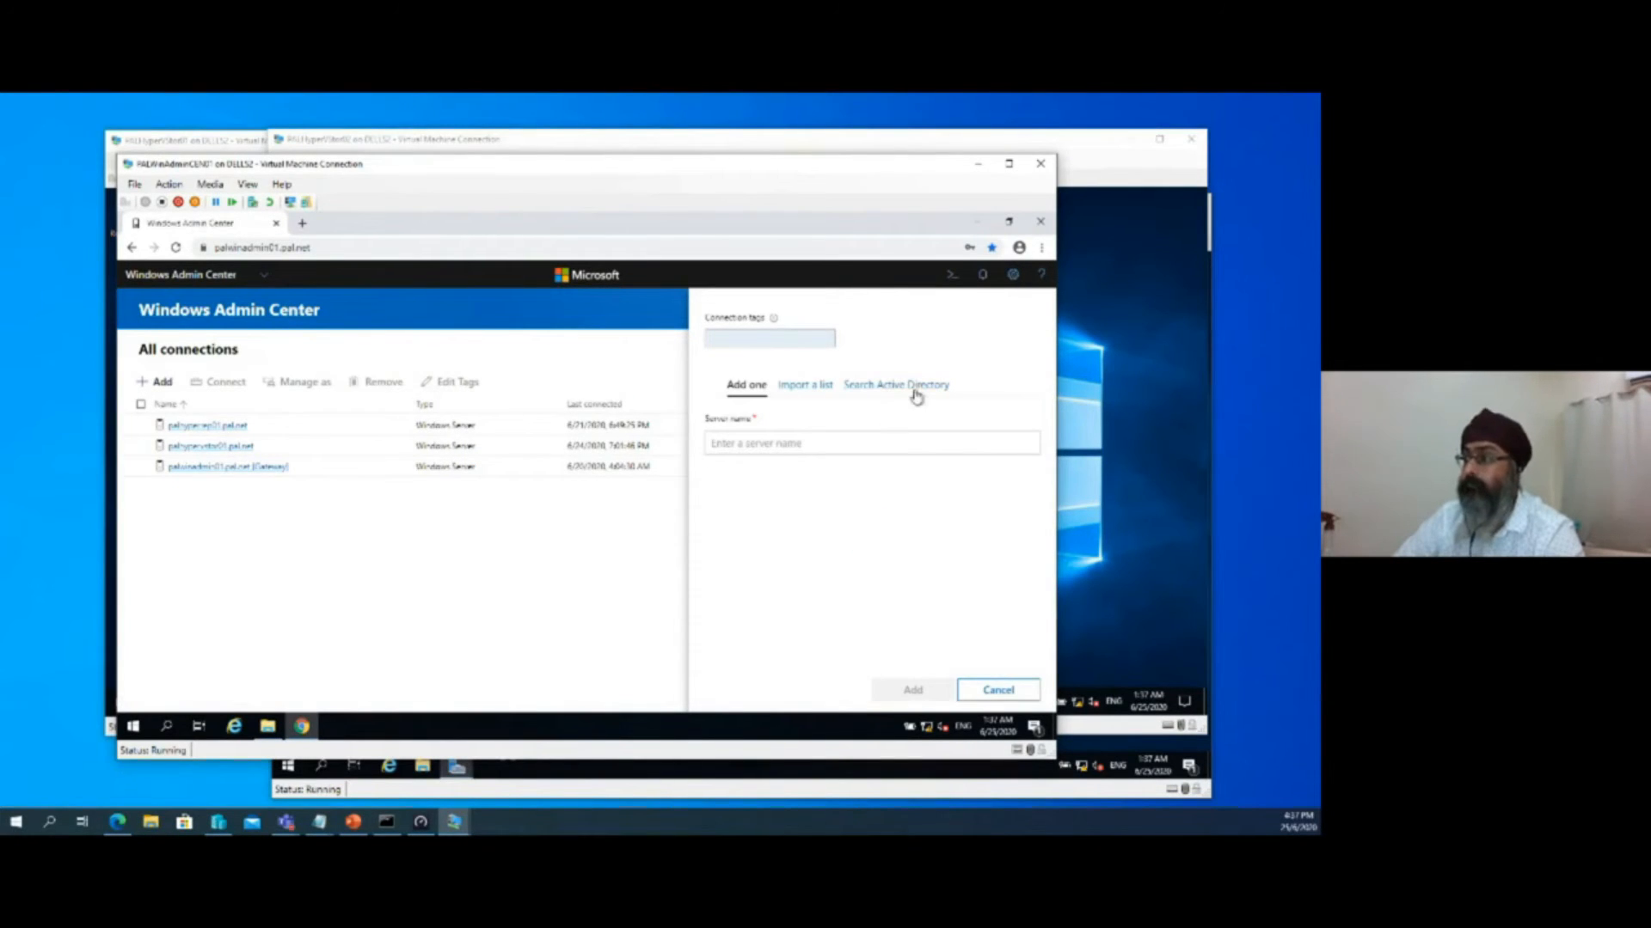
Search Active Directory with the wildcard * and add PALHyperVStor02.pal.net to the connections
left_click(916, 393)
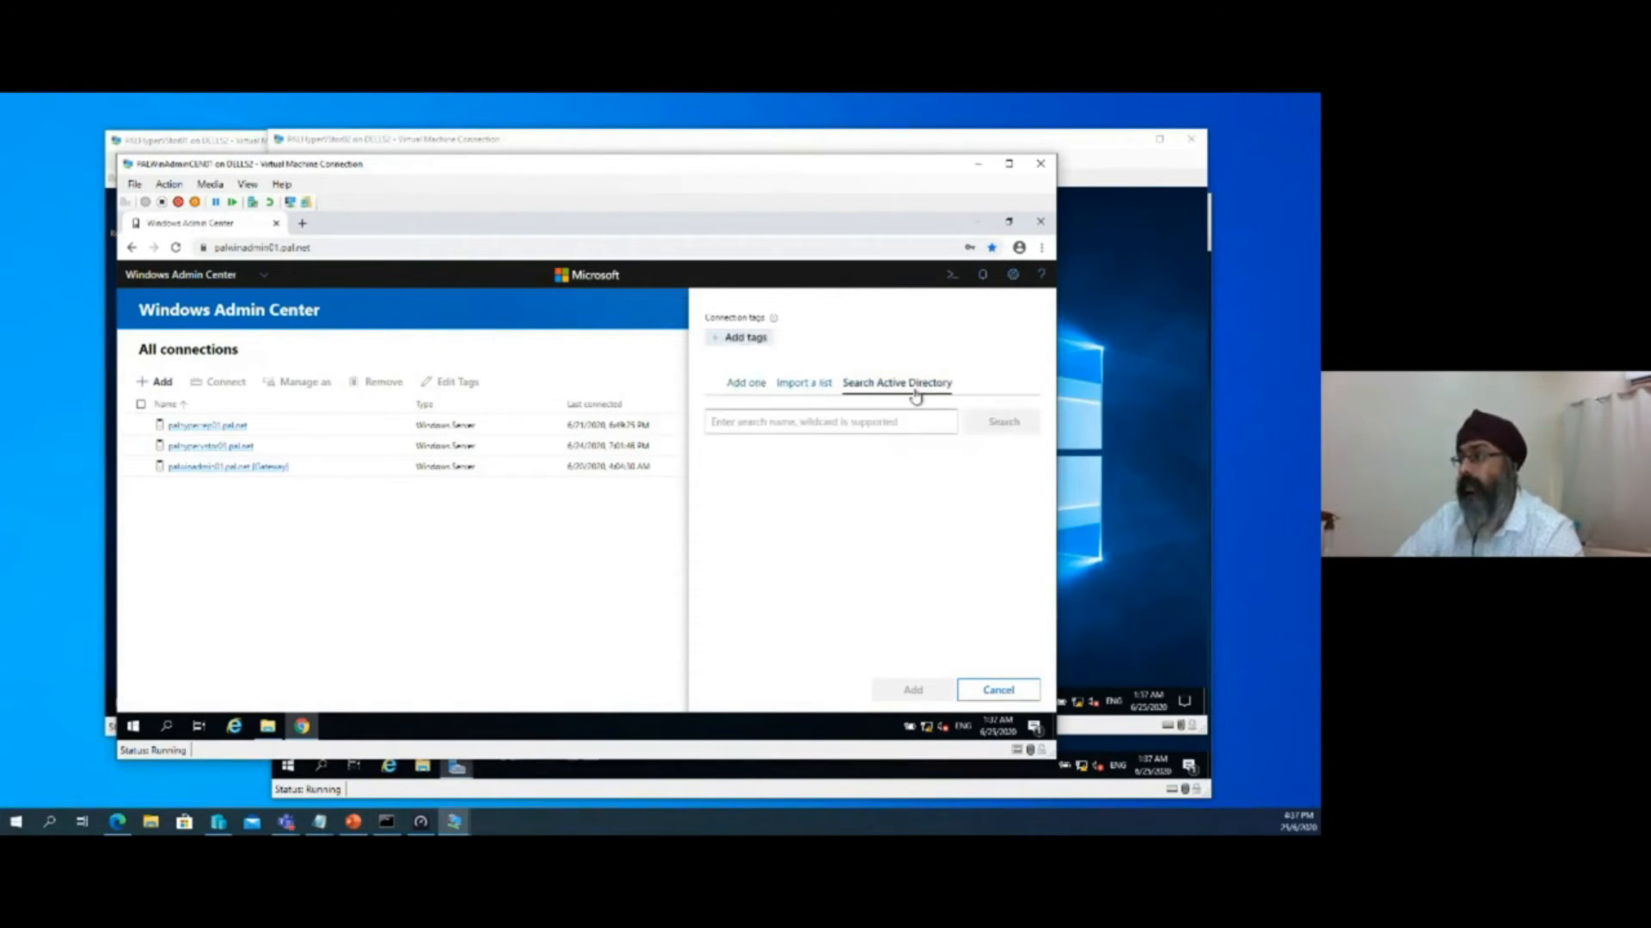
left_click(916, 422)
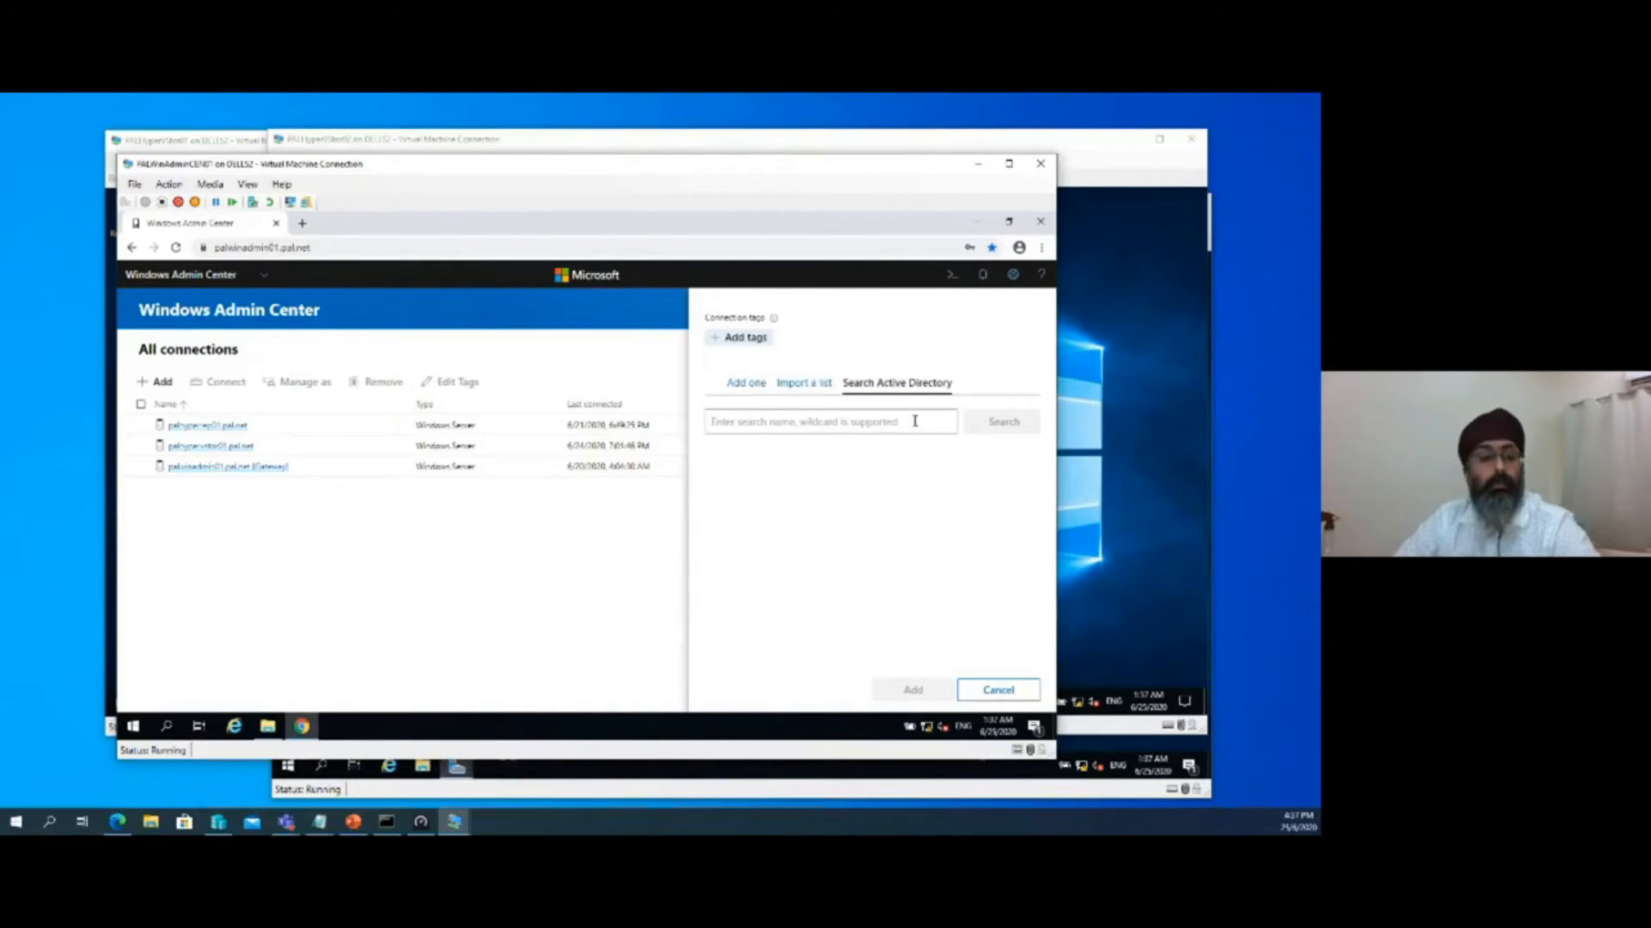
type("*")
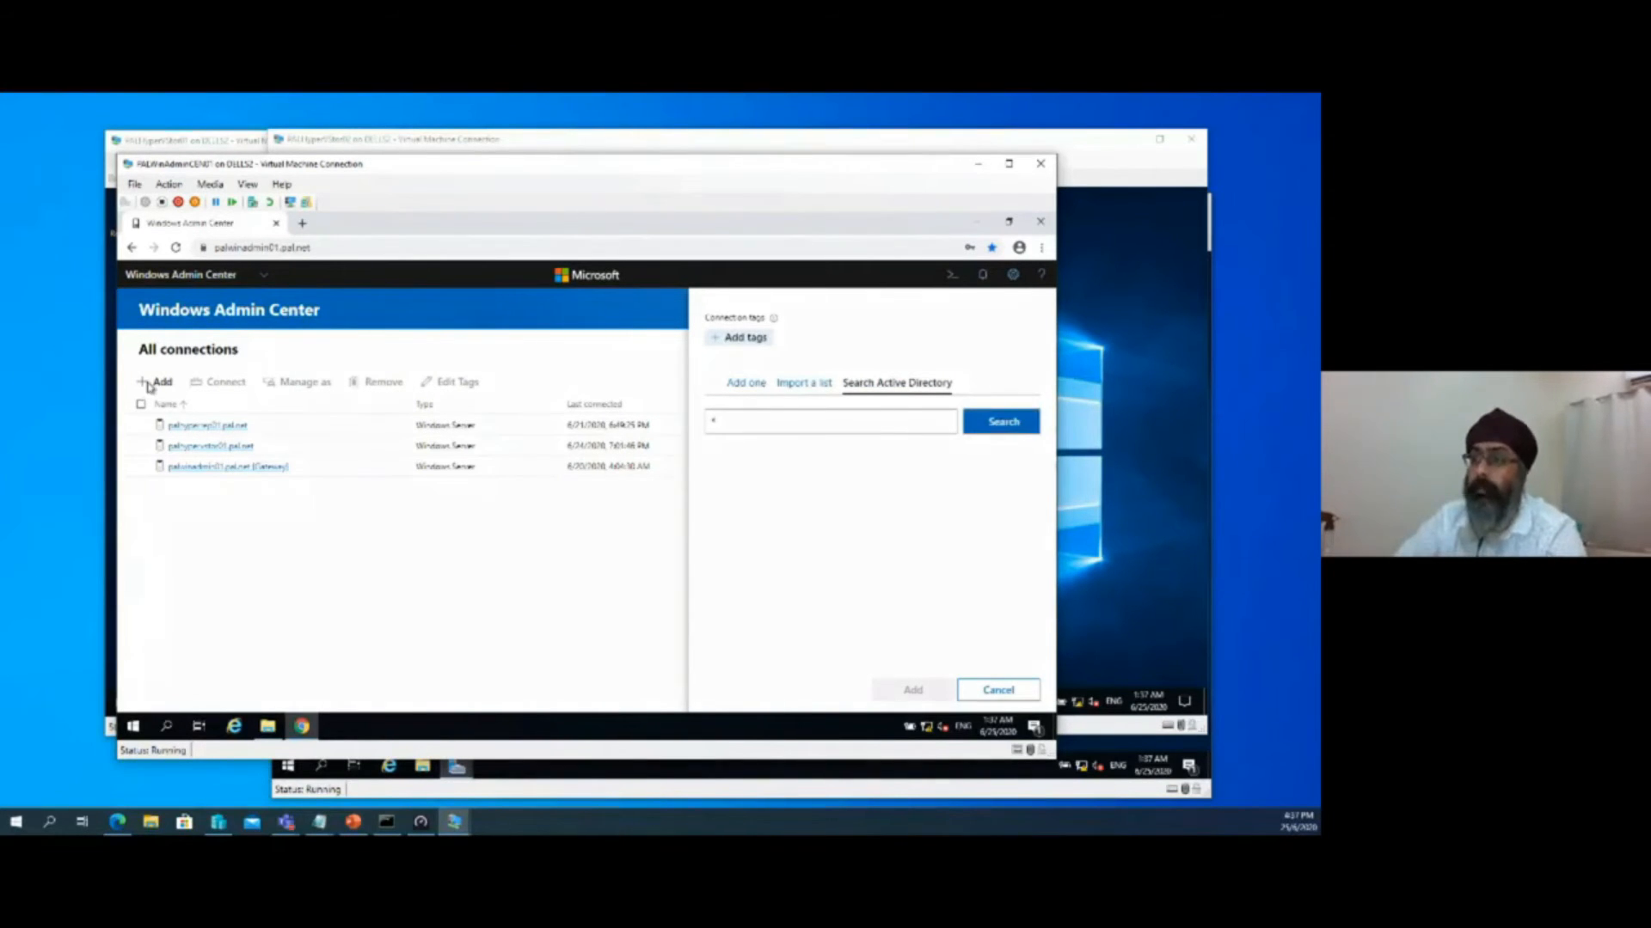
left_click(992, 427)
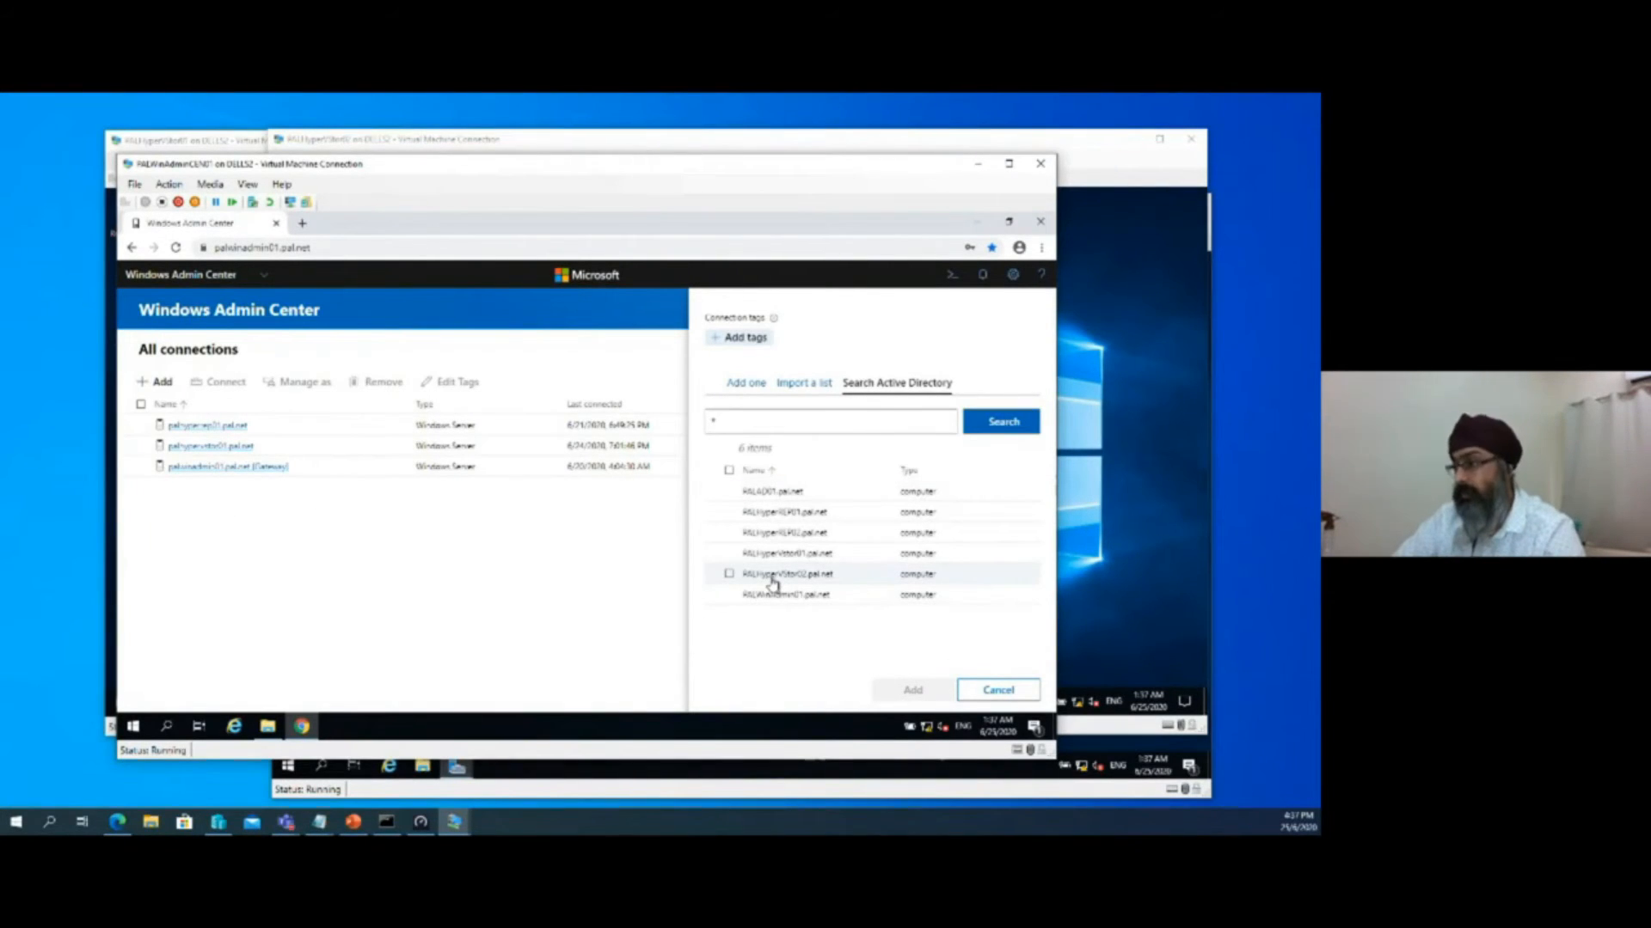
left_click(729, 574)
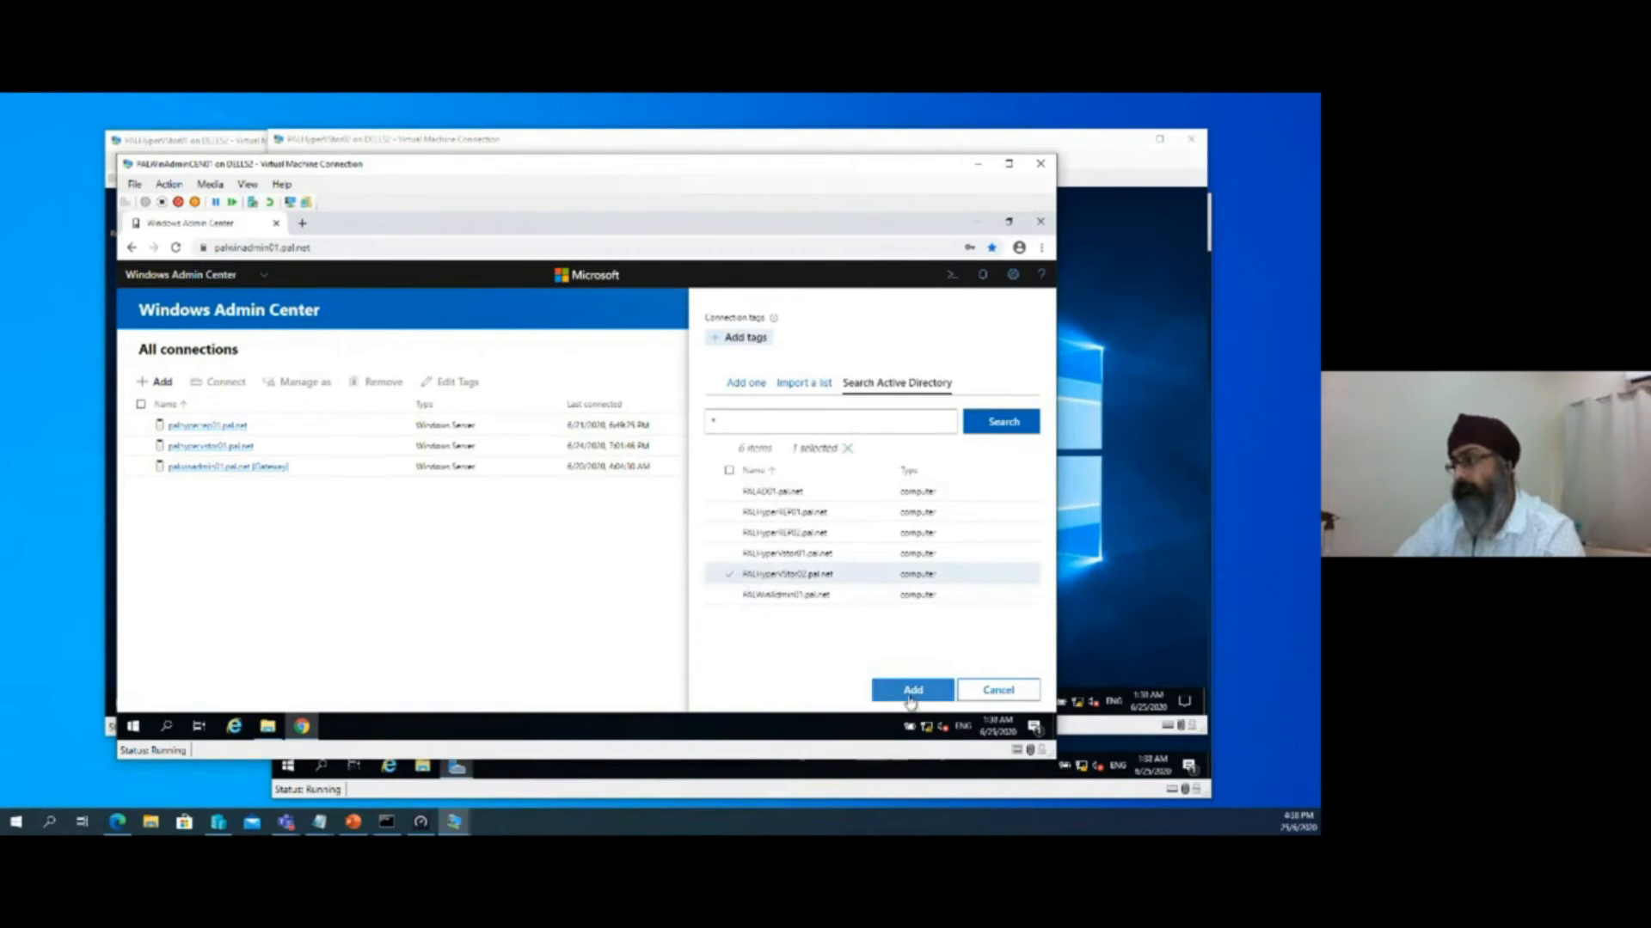
left_click(909, 690)
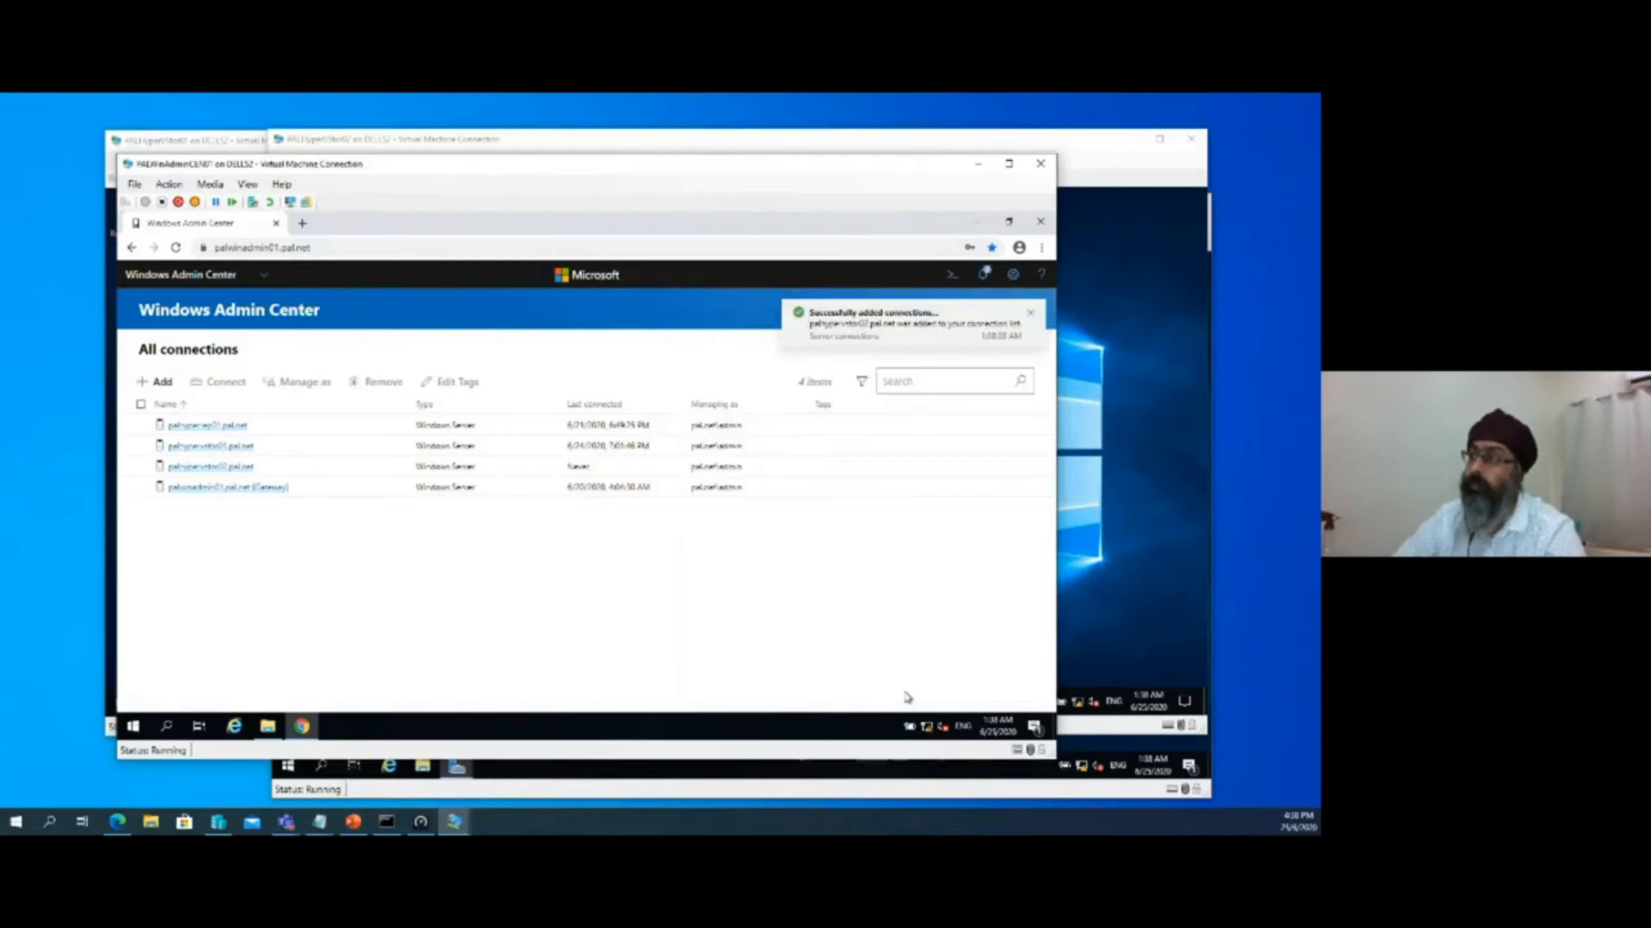
Review the notifications, connect to palhypervstor02.pal.net, and reposition the virtual machine connection window
left_click(983, 275)
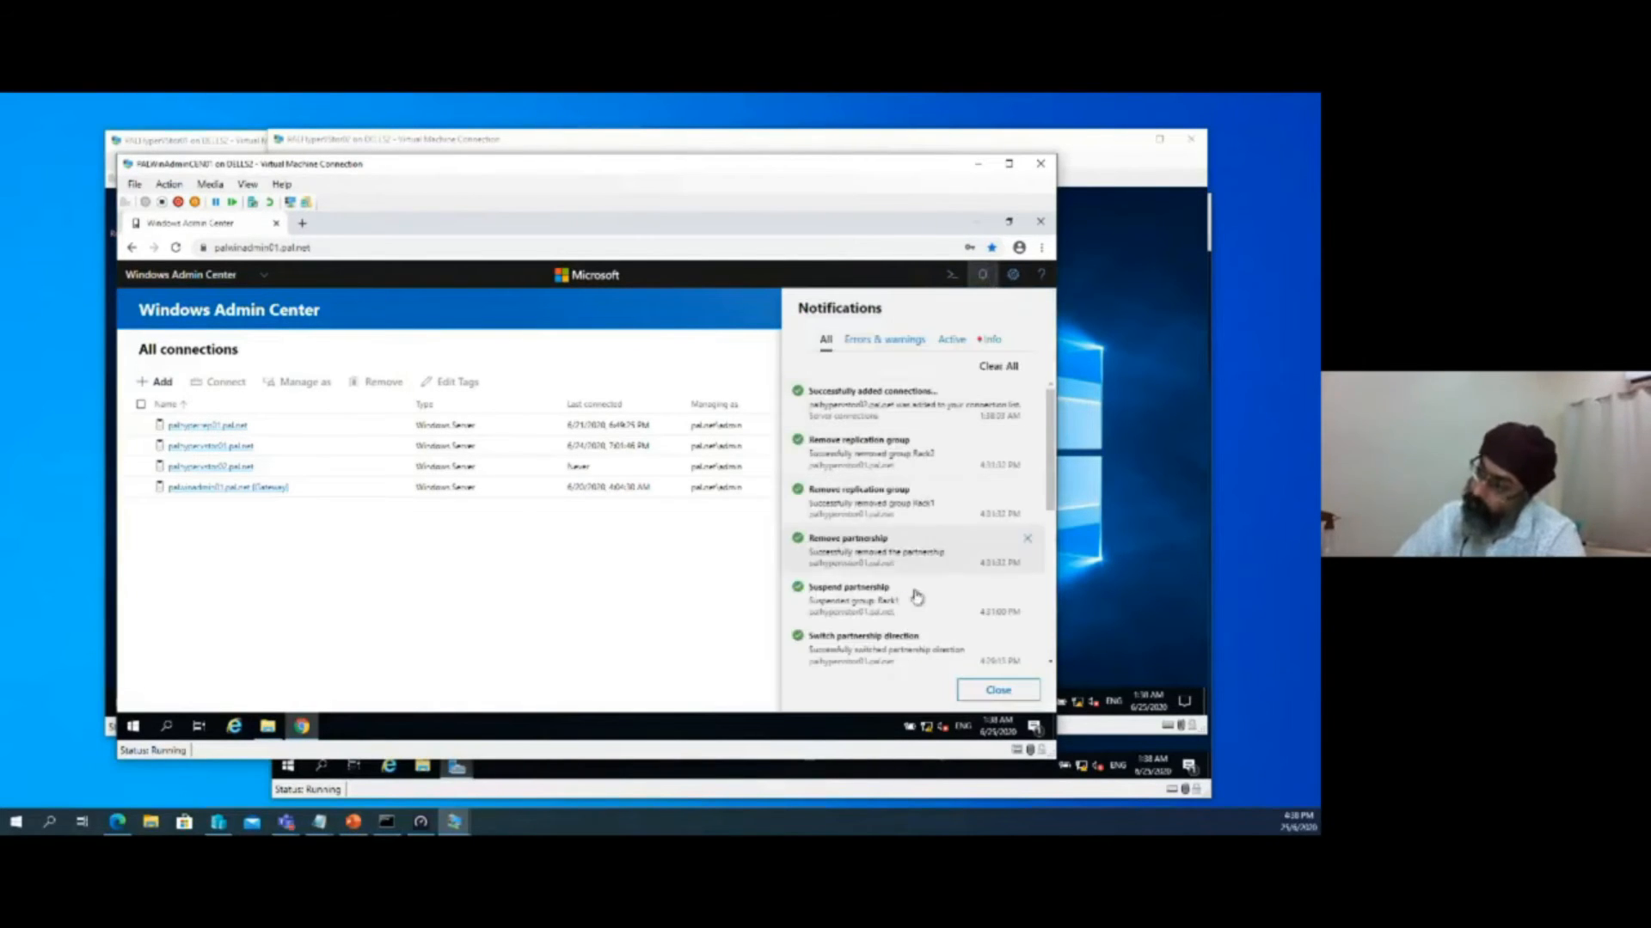
left_click(311, 621)
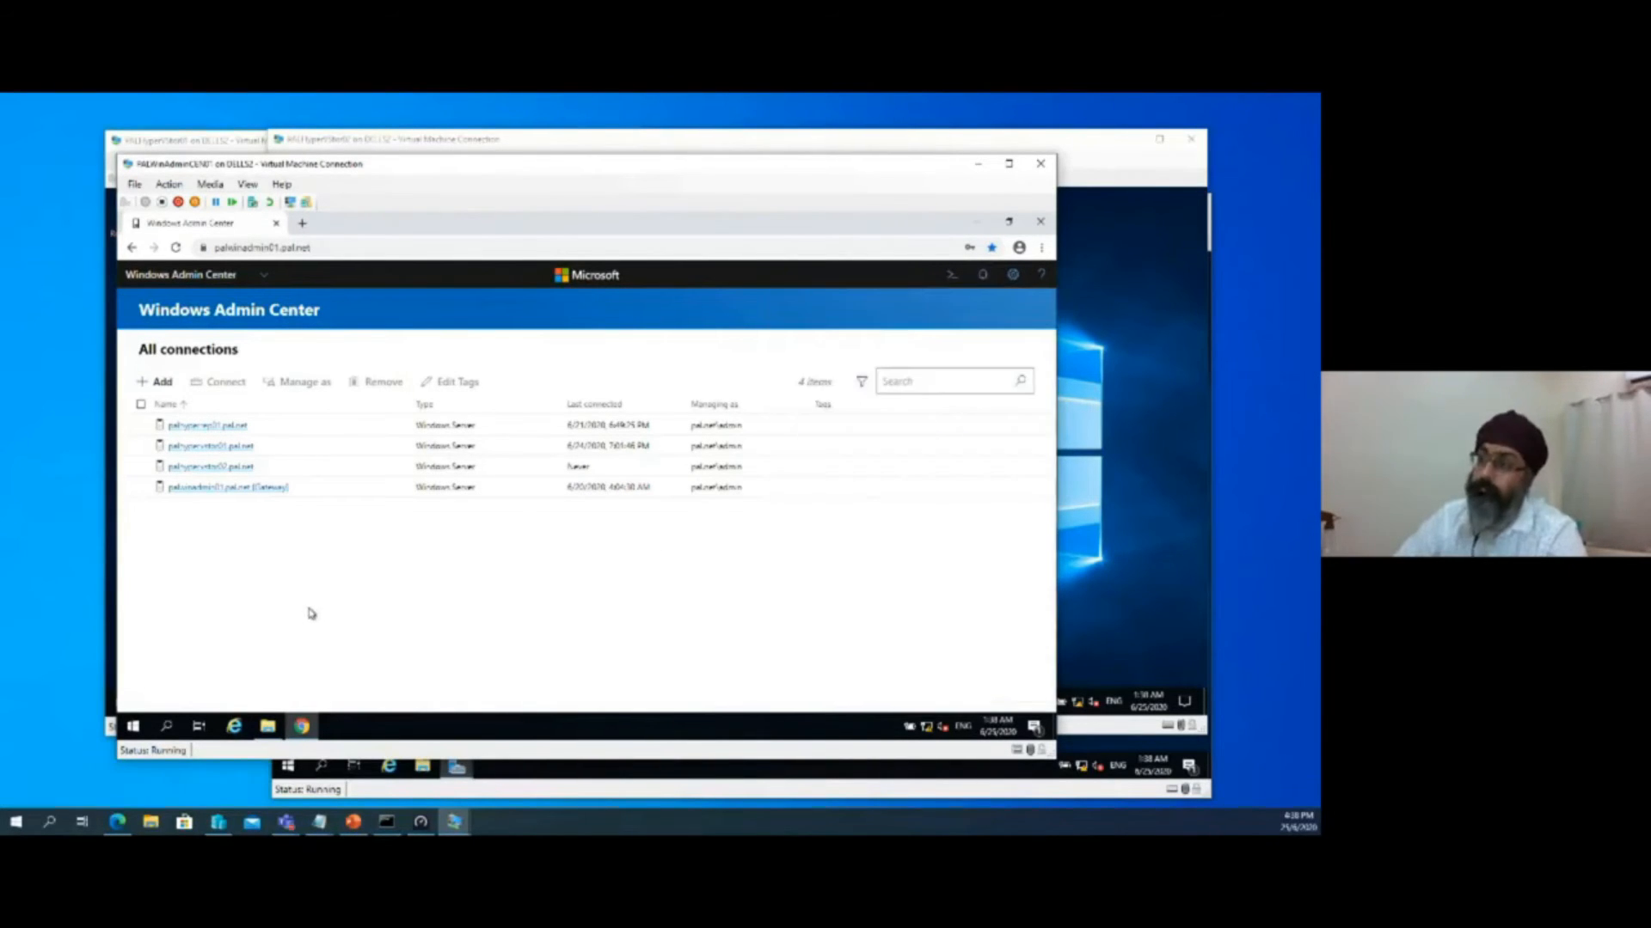
left_click(225, 466)
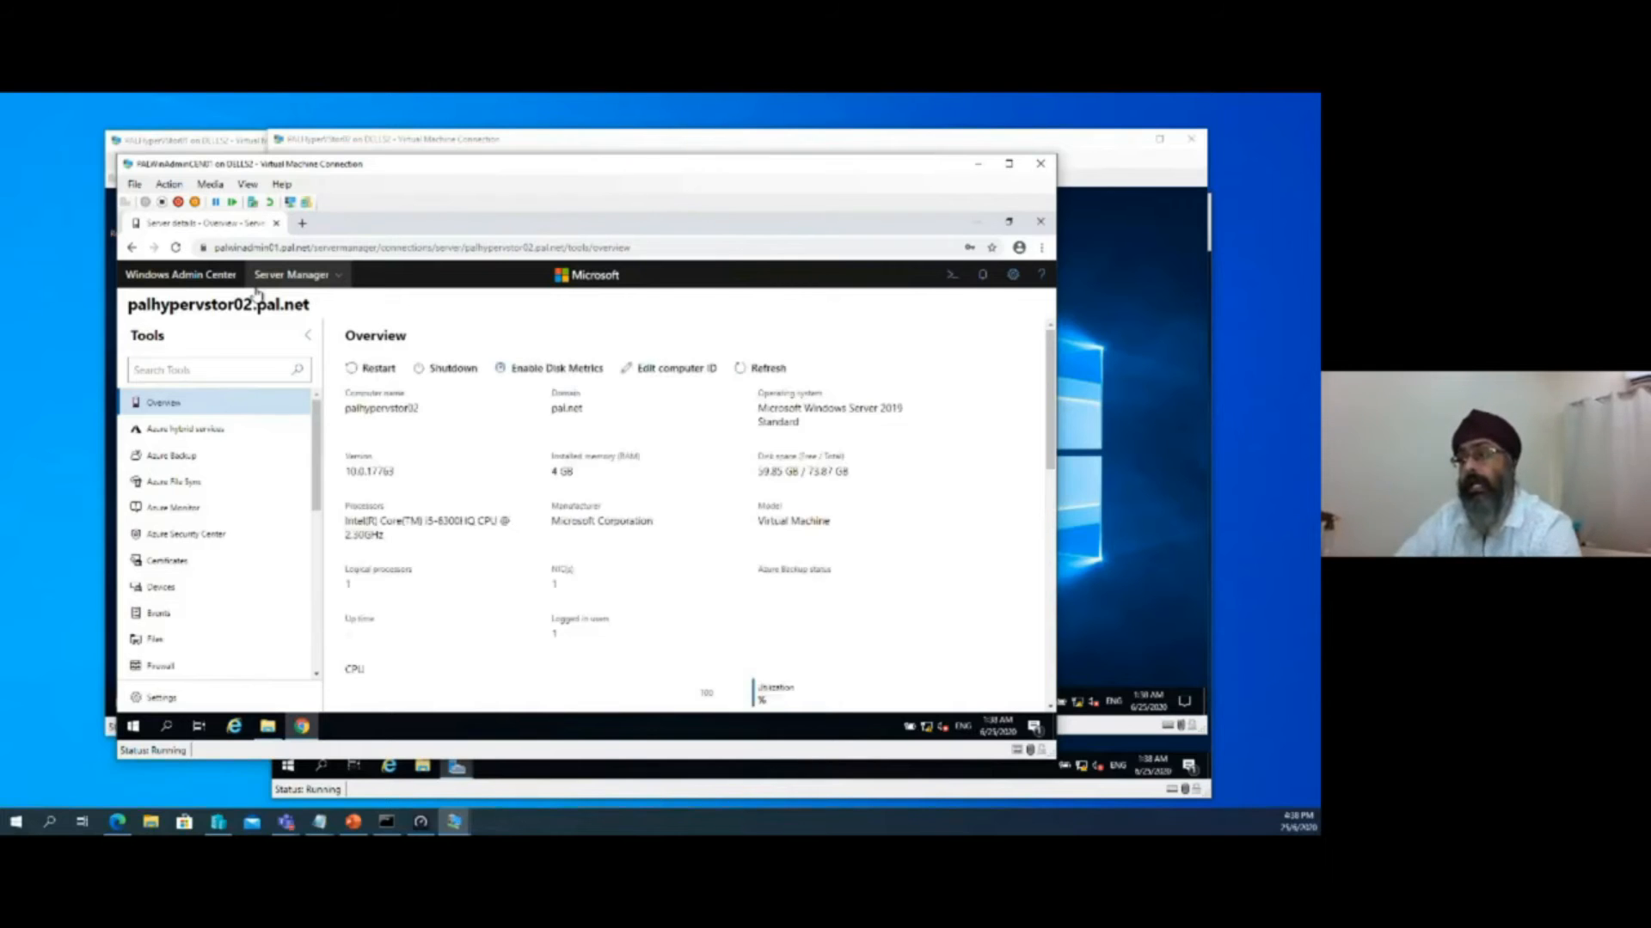
left_click_drag(611, 171, 720, 167)
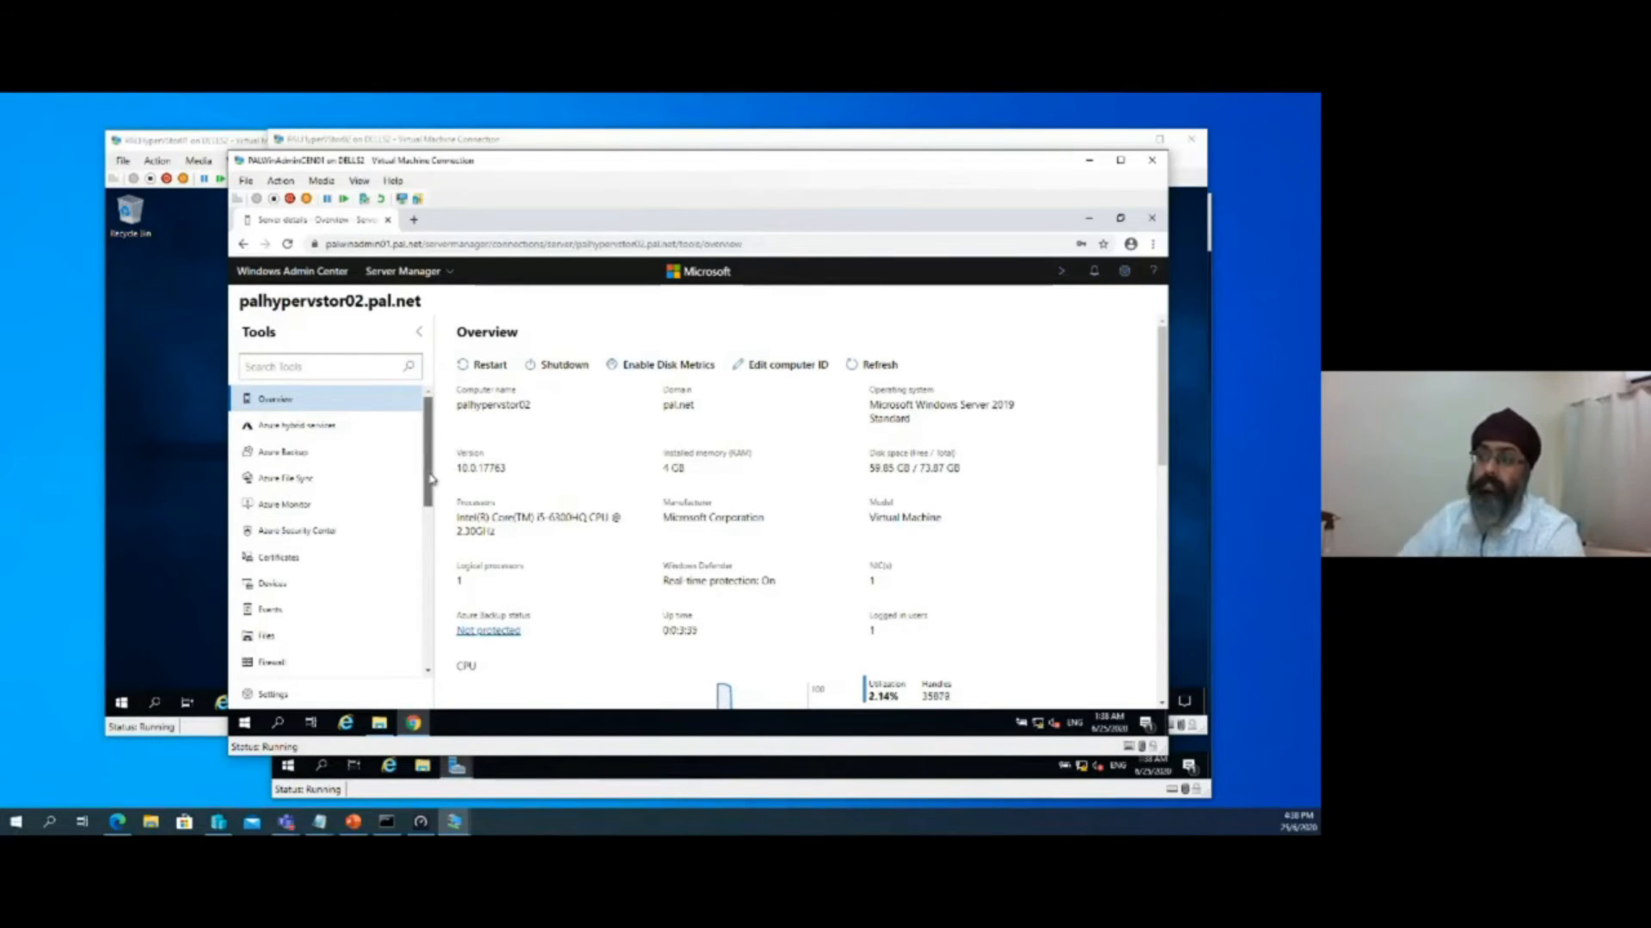
Search the server's tools for "sto" and open Storage Replica
left_click_drag(432, 479, 416, 396)
left_click(371, 362)
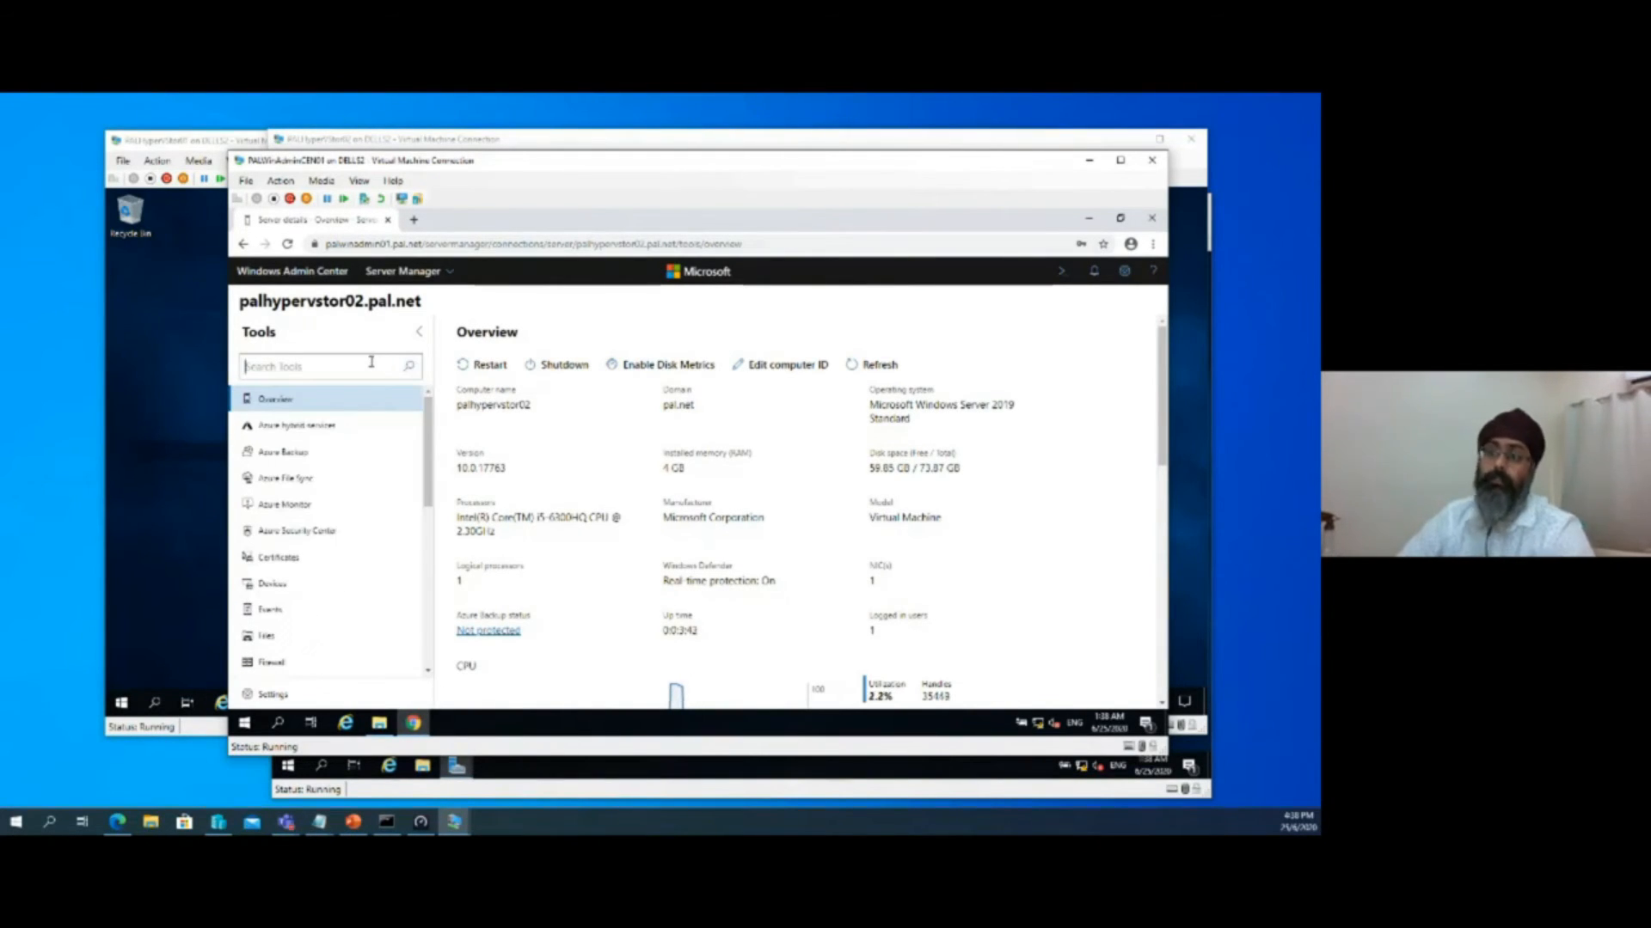
type("sto")
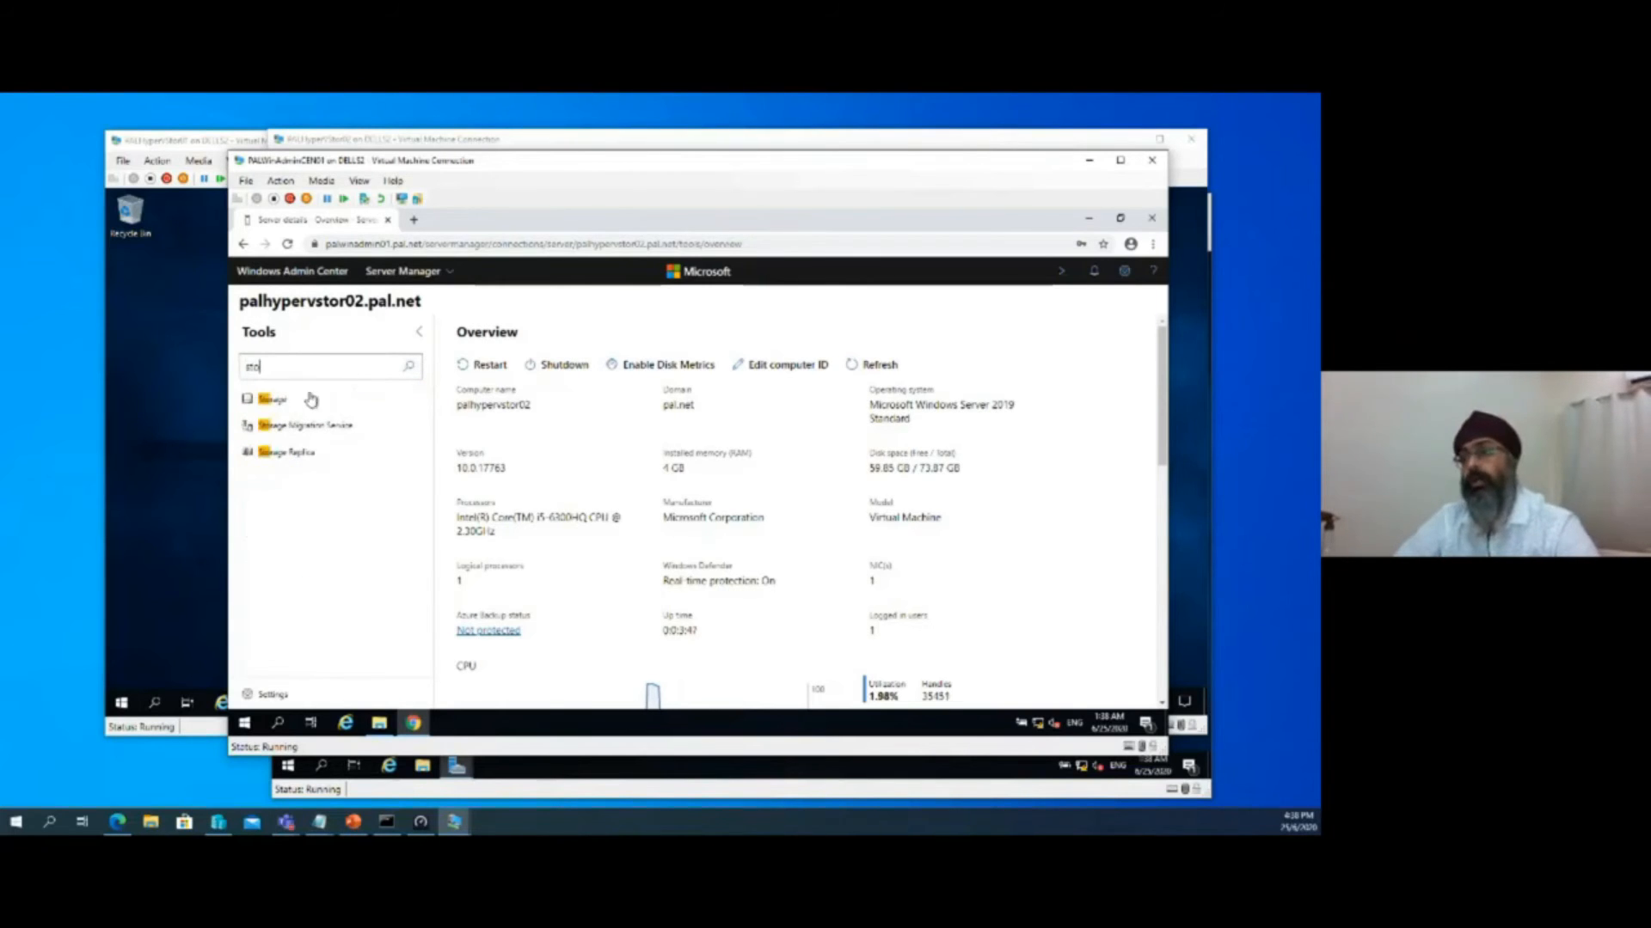
left_click(271, 458)
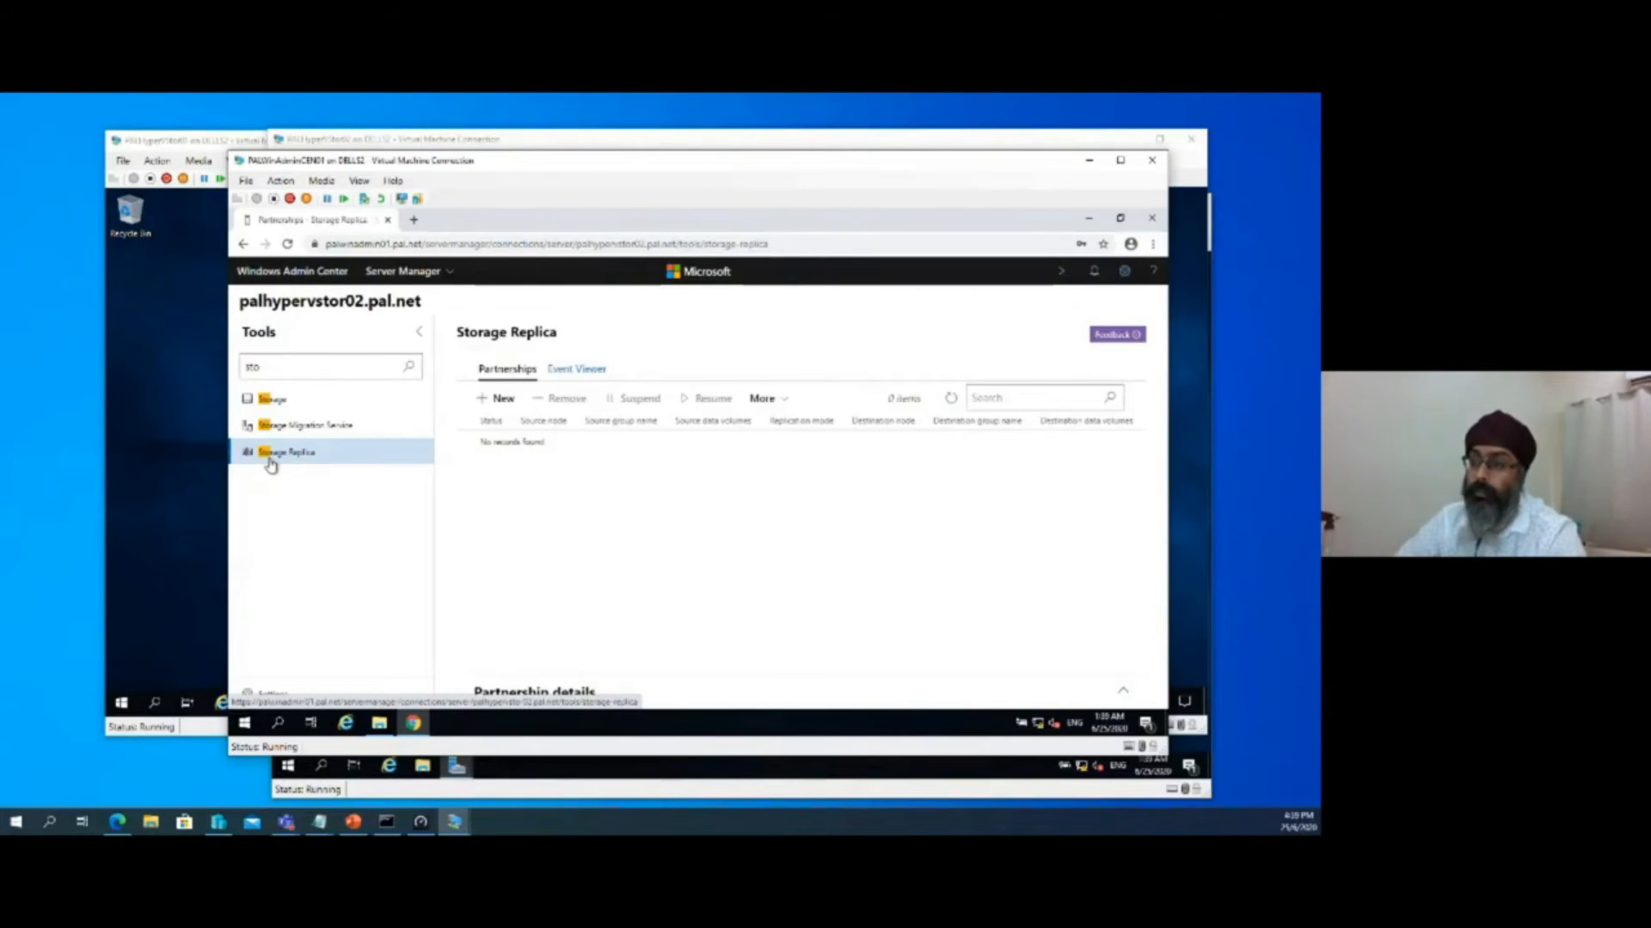
Start a new replication partnership that uses an existing server or VM, and go to the source server name
left_click(489, 404)
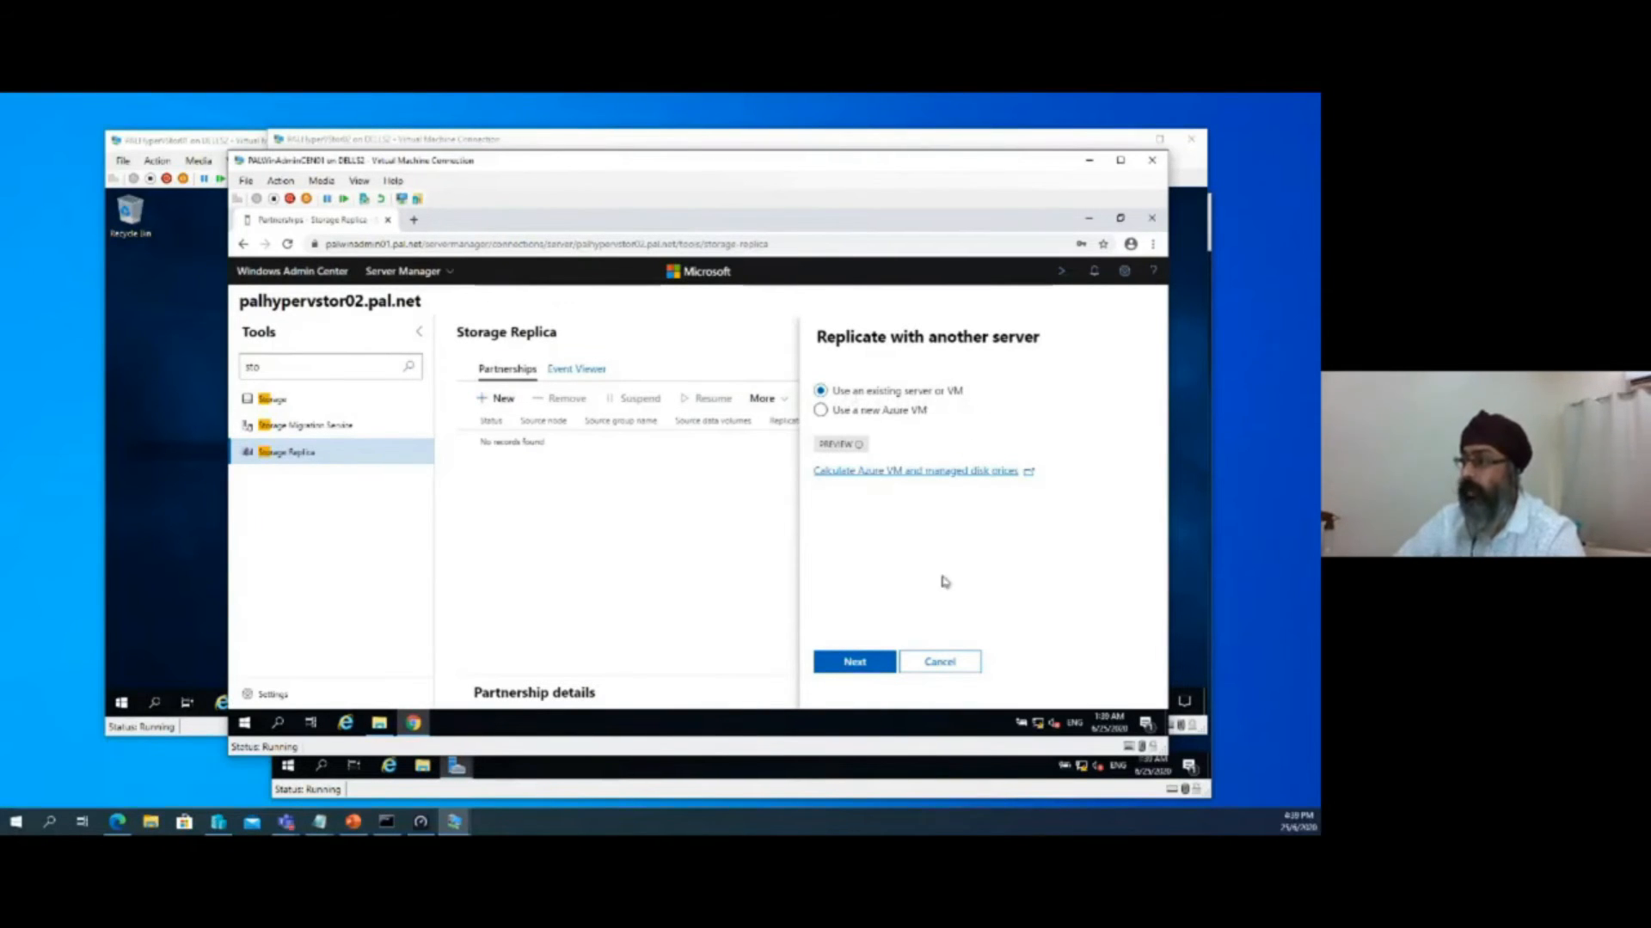
left_click(860, 666)
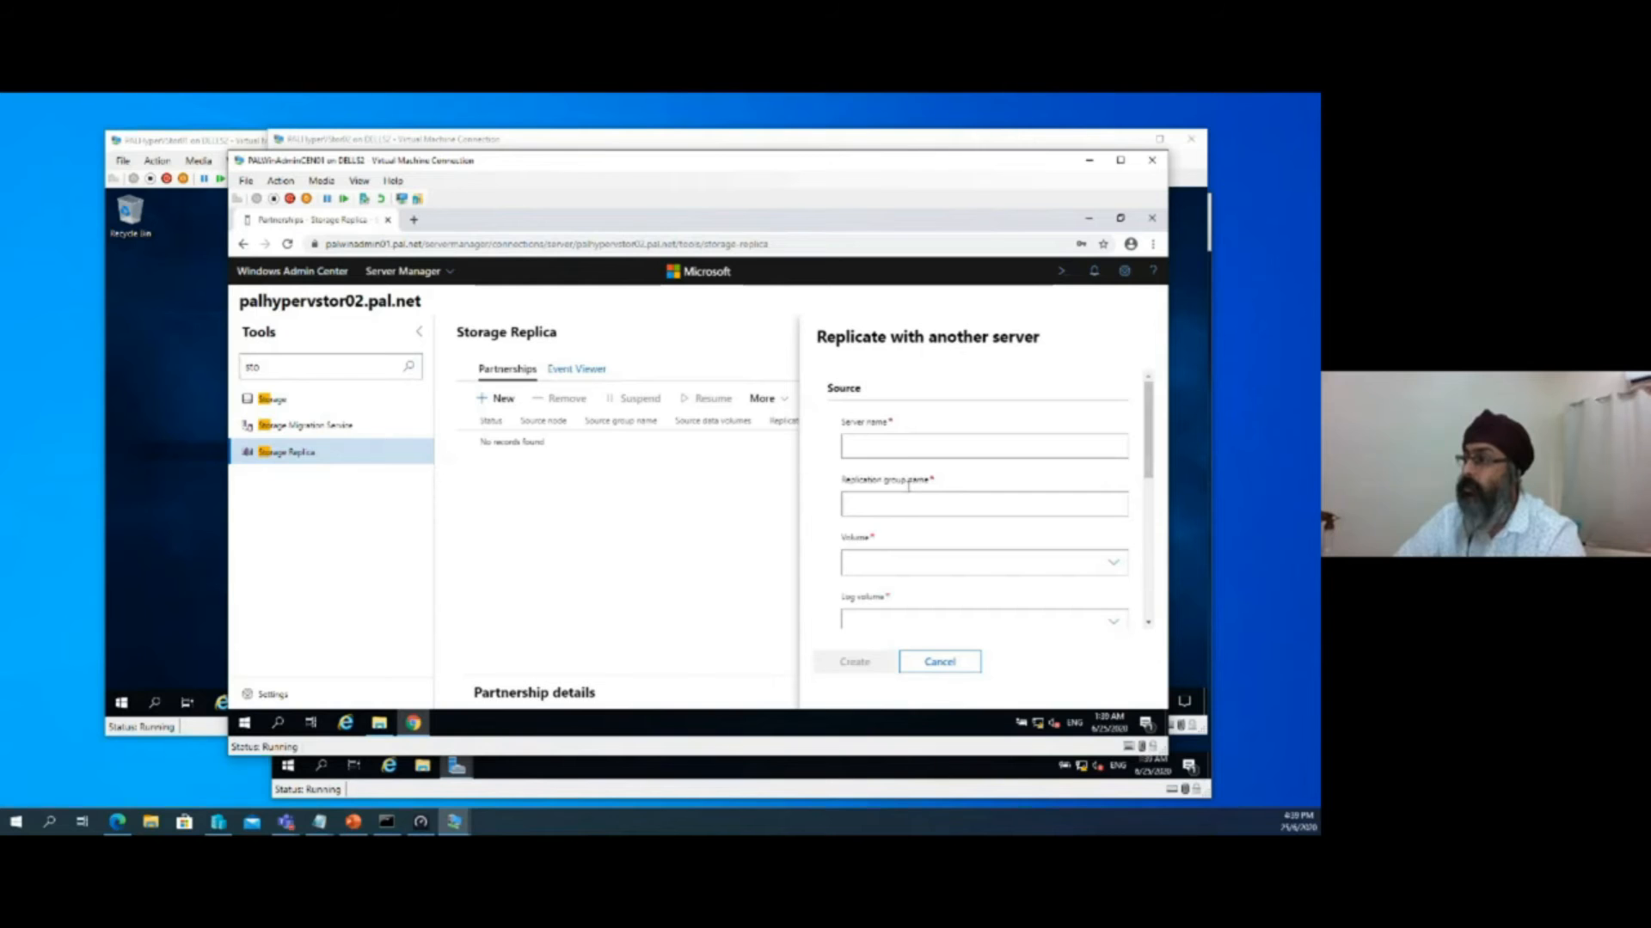
left_click_drag(827, 392, 894, 398)
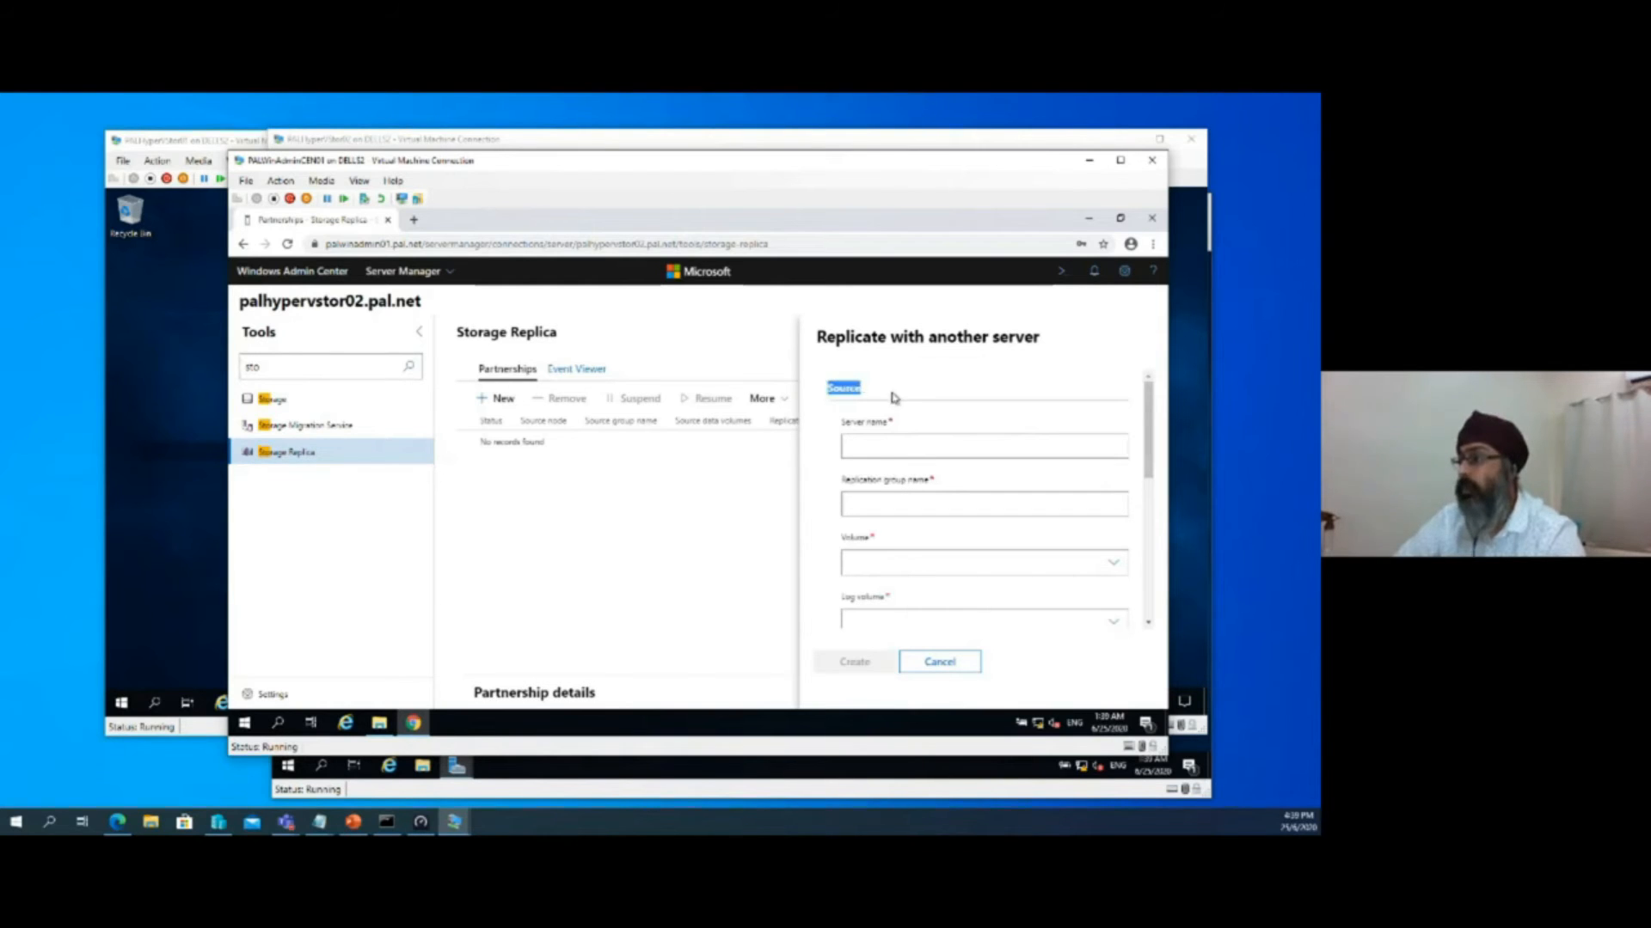
left_click(878, 458)
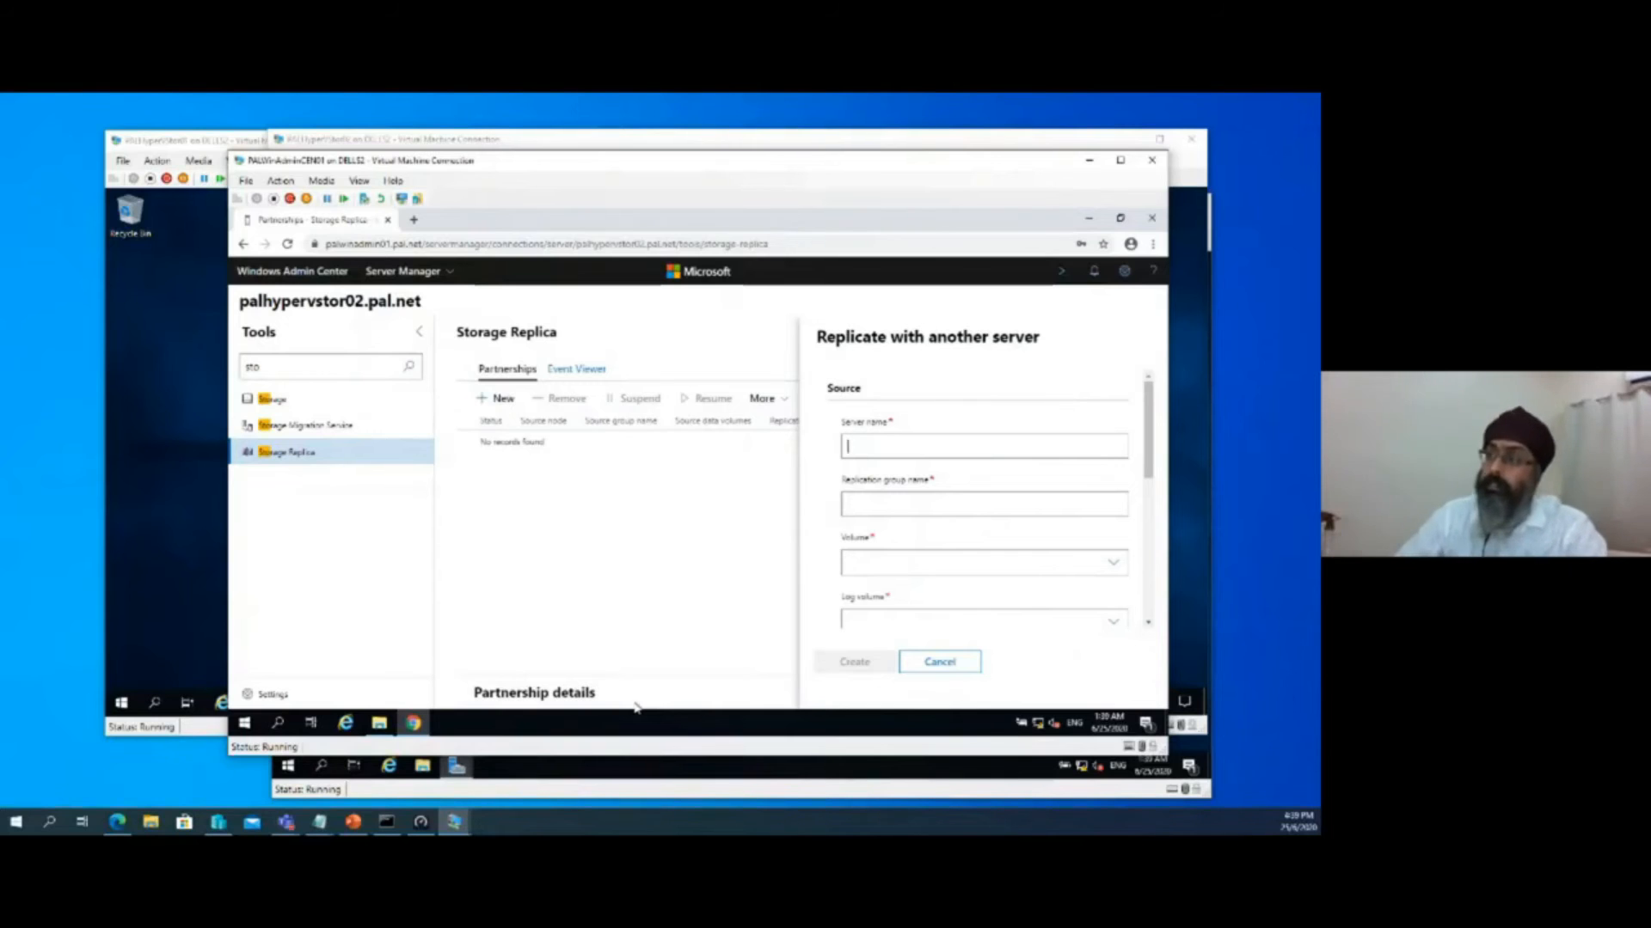
Set the source server name to palhypervstor01.pal.net and review its data volume and log volume choices
left_click_drag(240, 301, 416, 306)
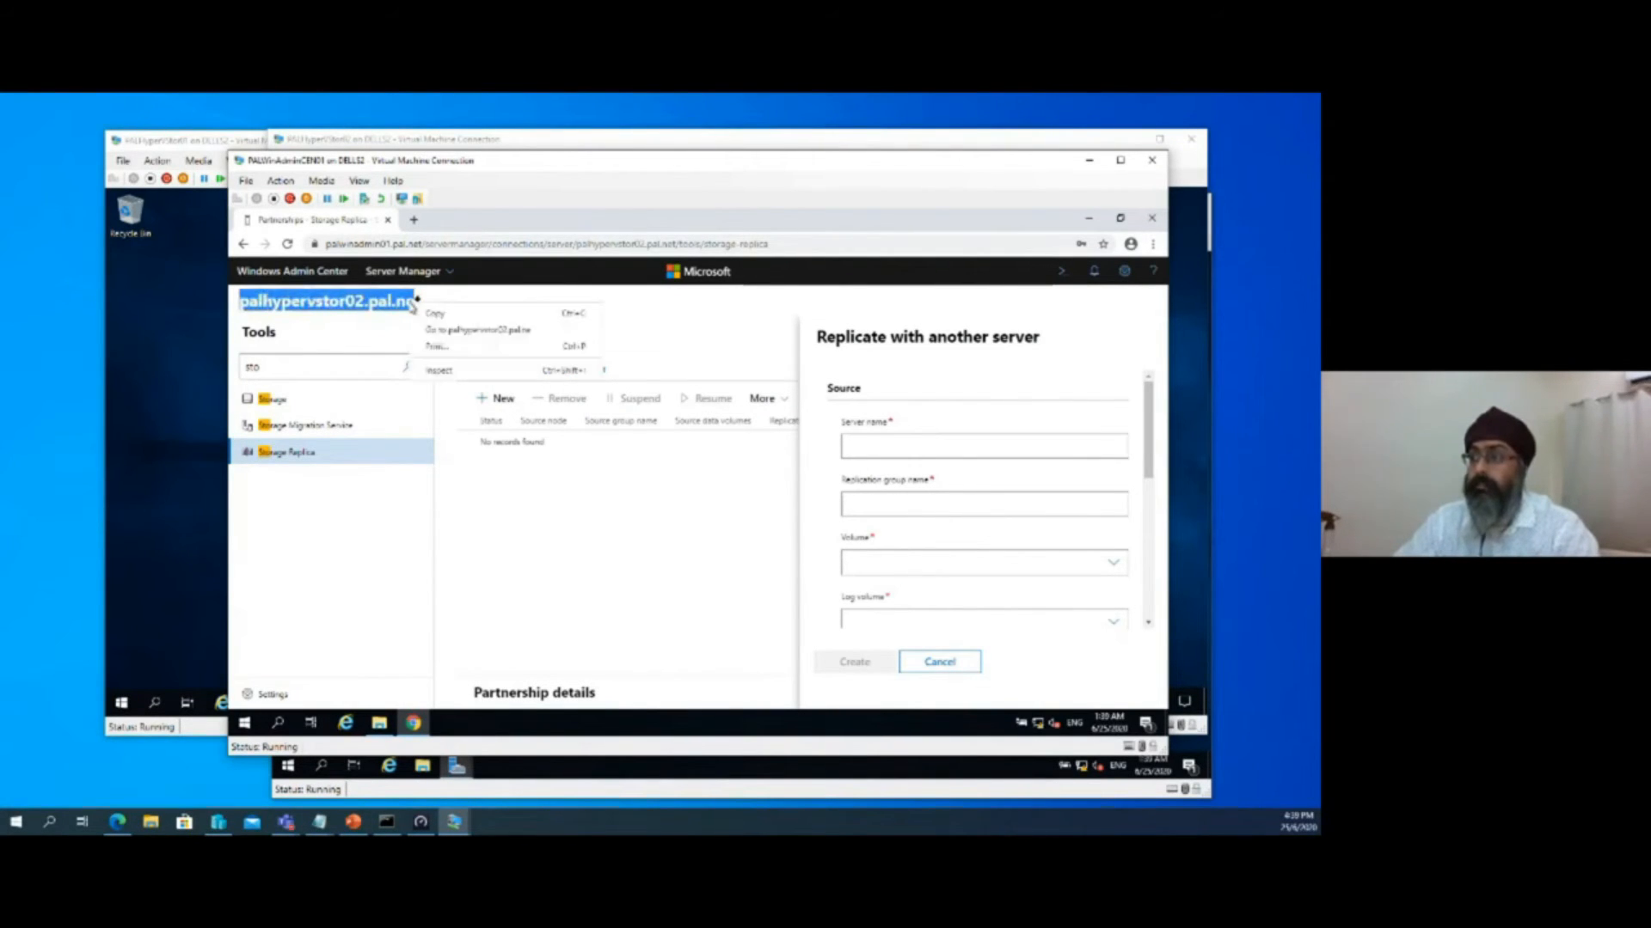
right_click(860, 445)
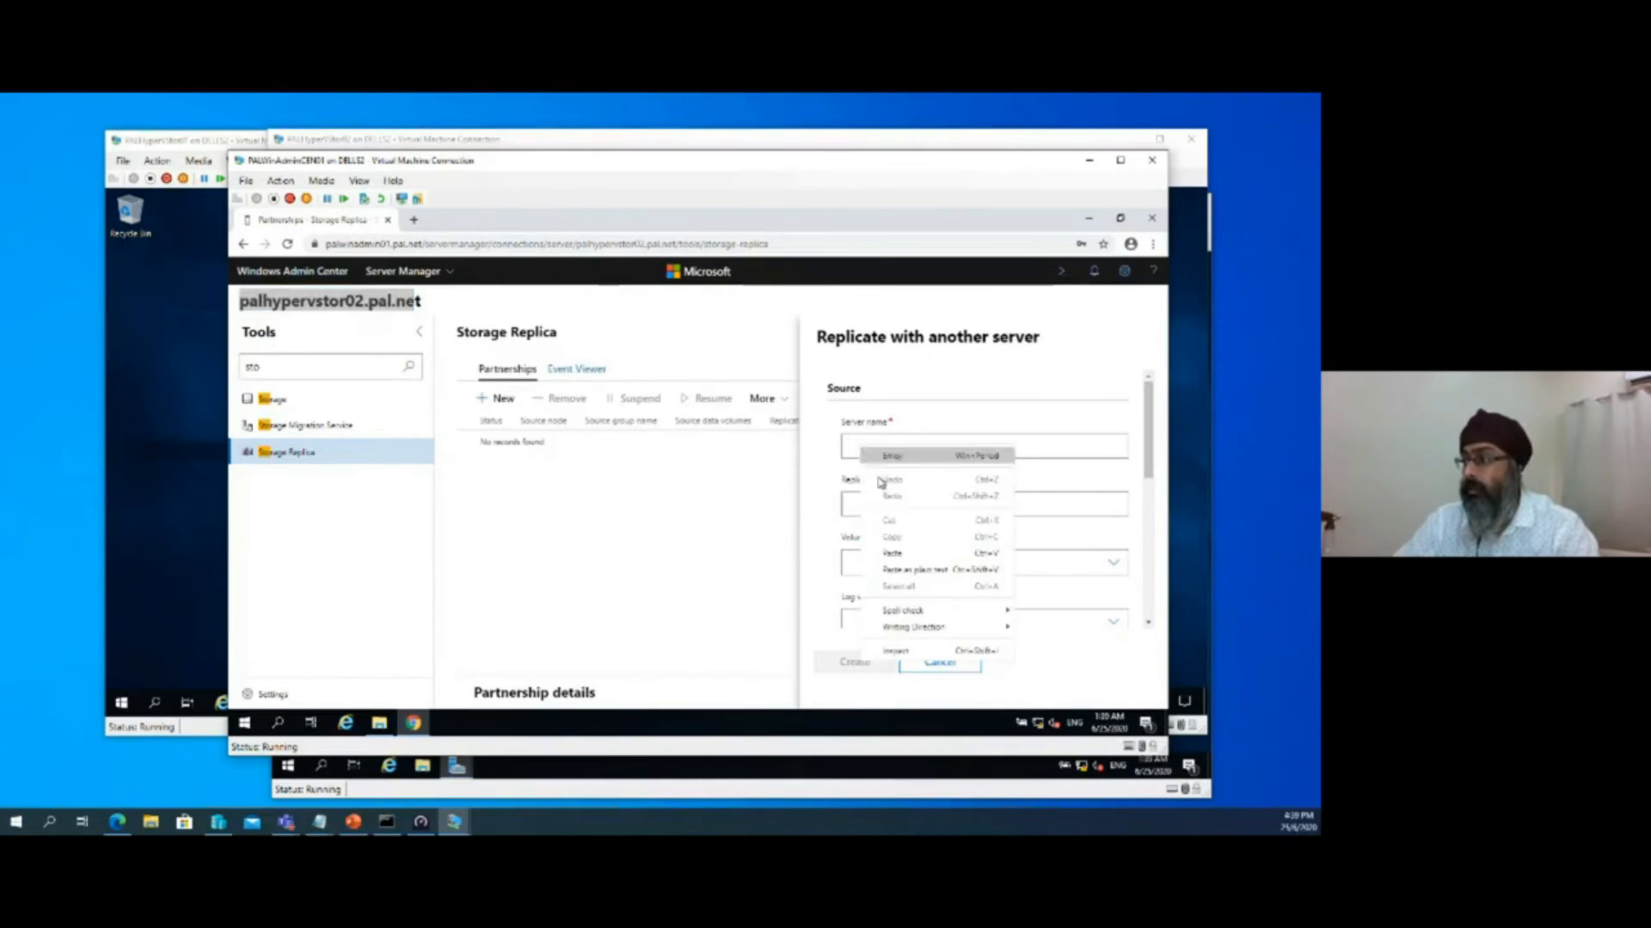
left_click(899, 552)
type("tor02.pal.net")
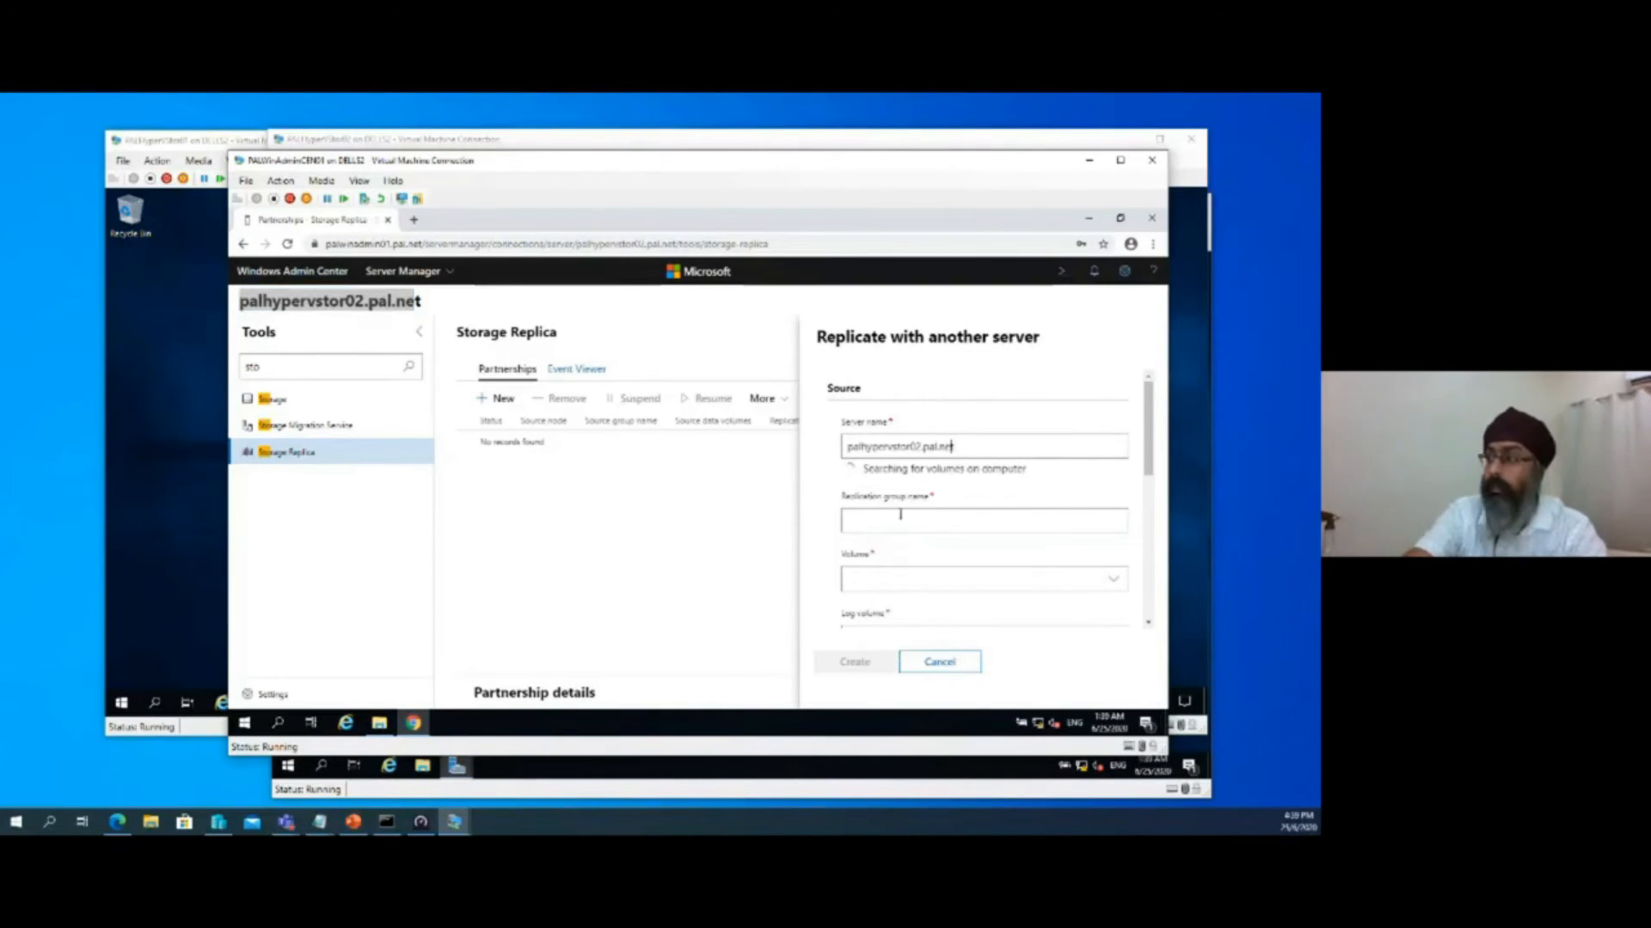
key("BackSpace")
type("1")
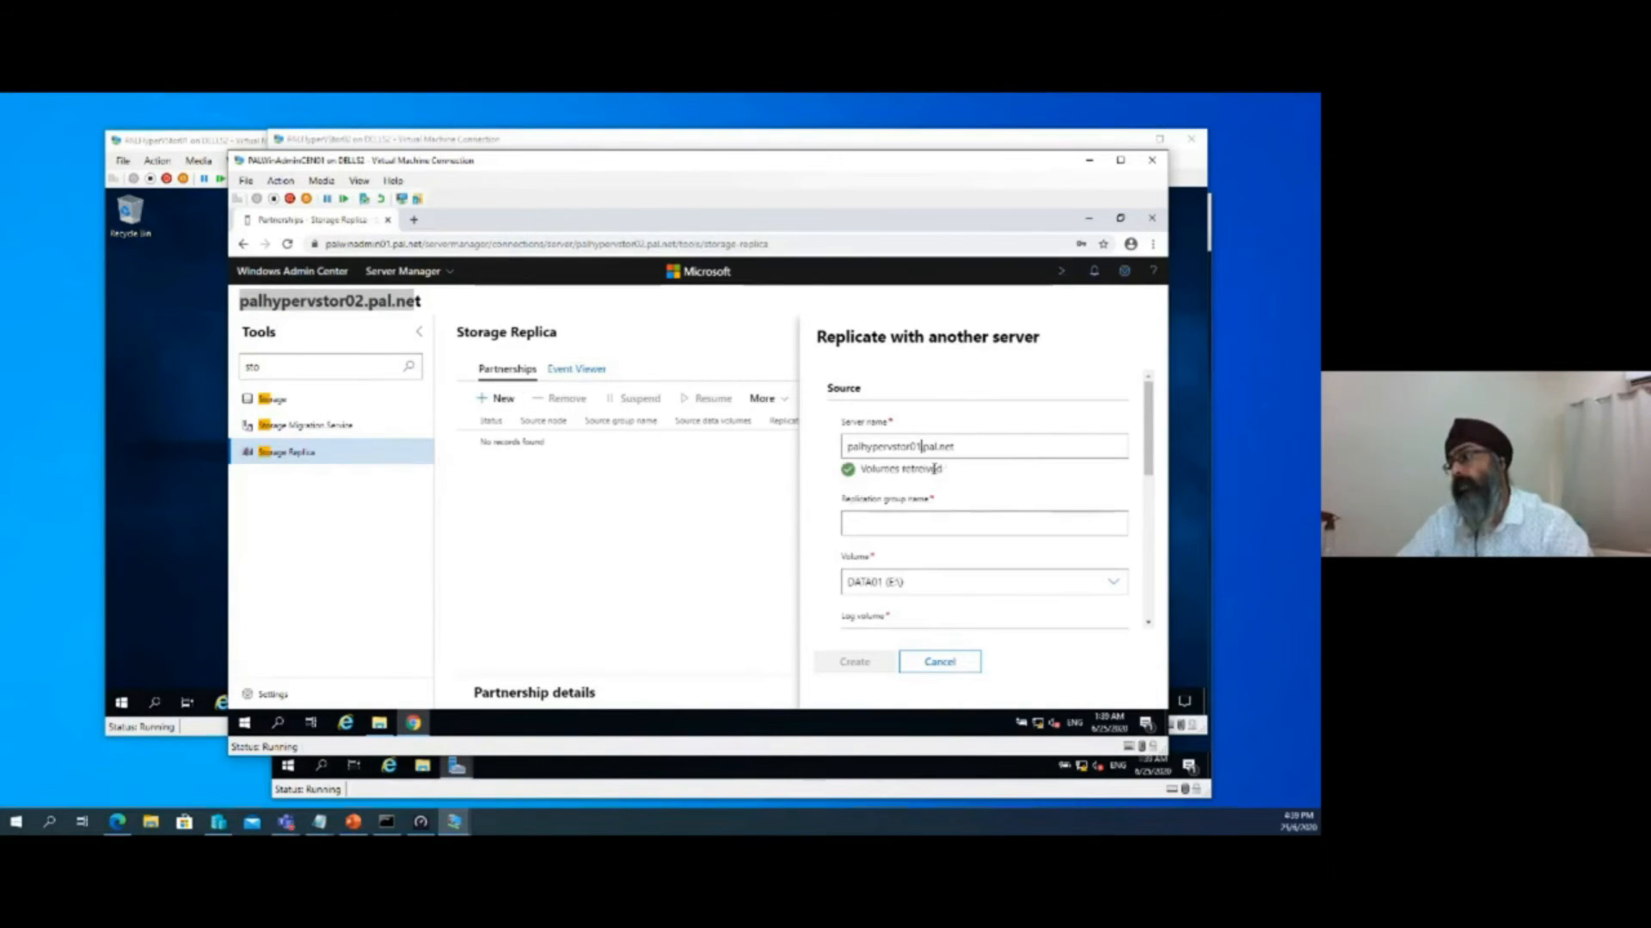
scroll(929, 554, "down", 1)
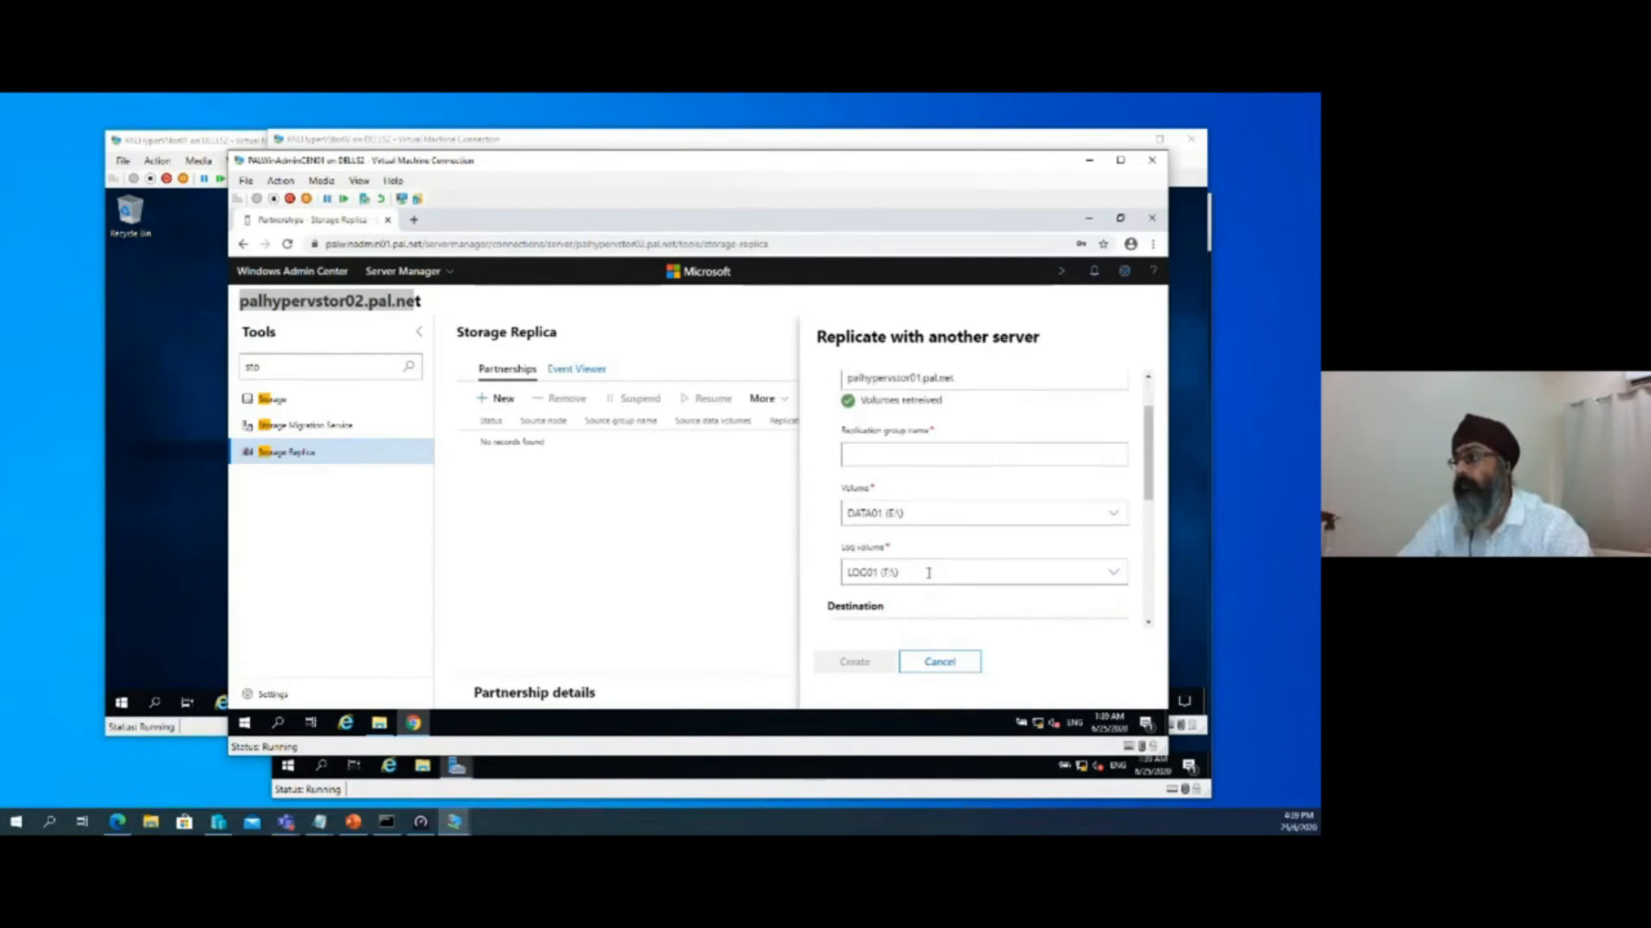
left_click(939, 514)
left_click(937, 514)
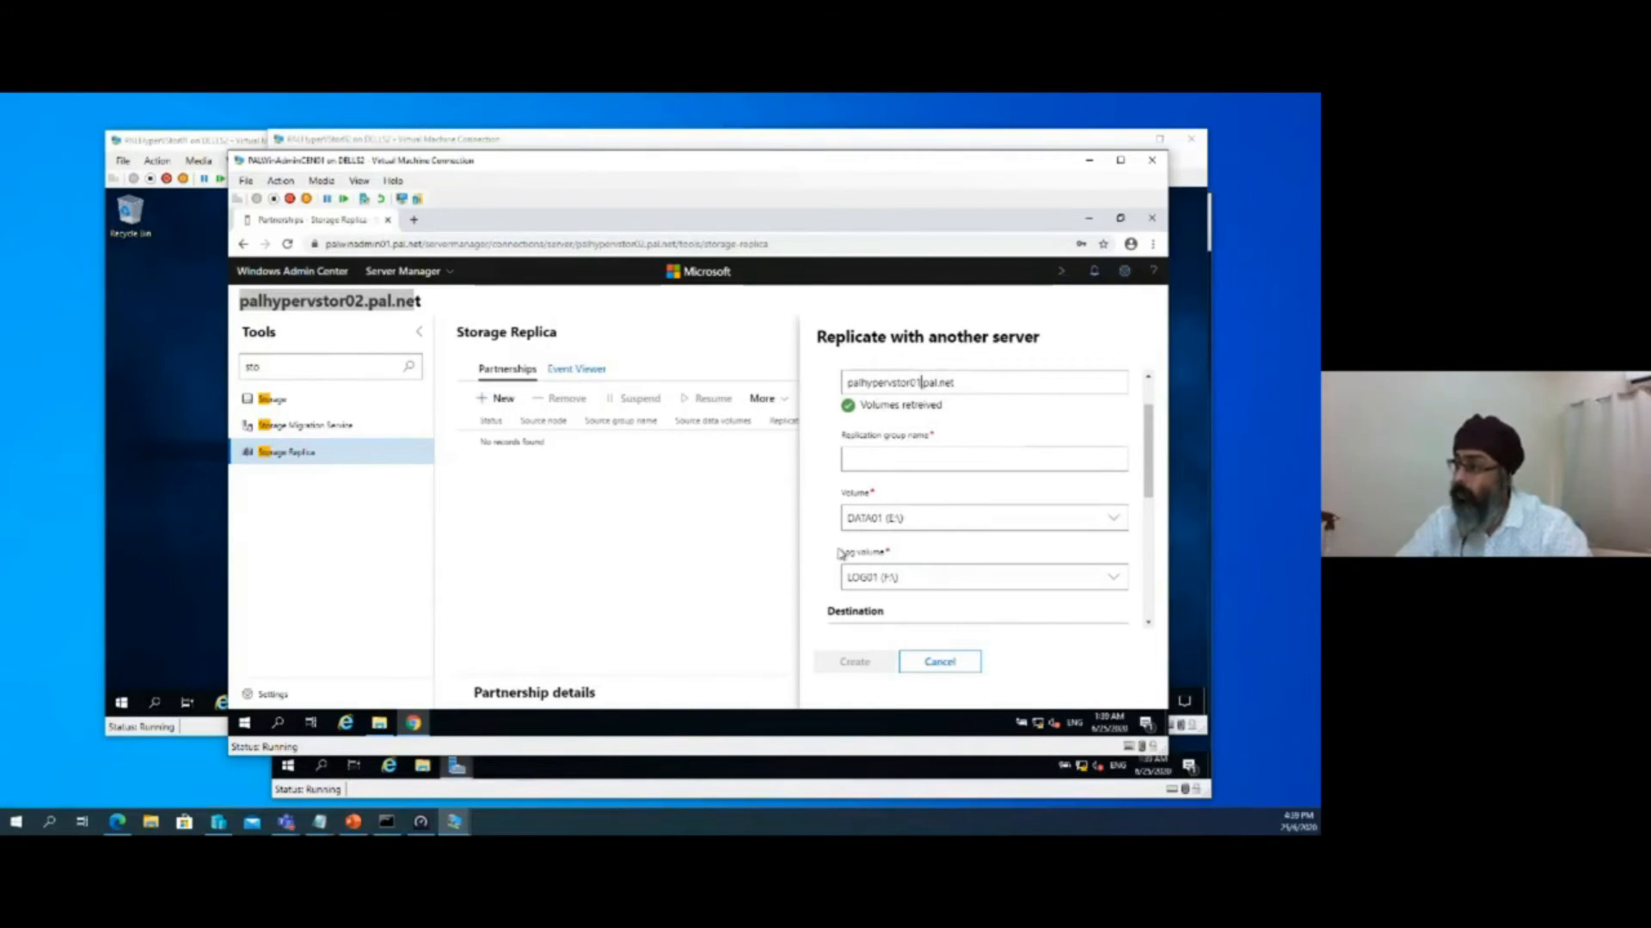
Point out the source data and log volume fields, and set the source replication group name to Rep1
left_click_drag(840, 492, 879, 492)
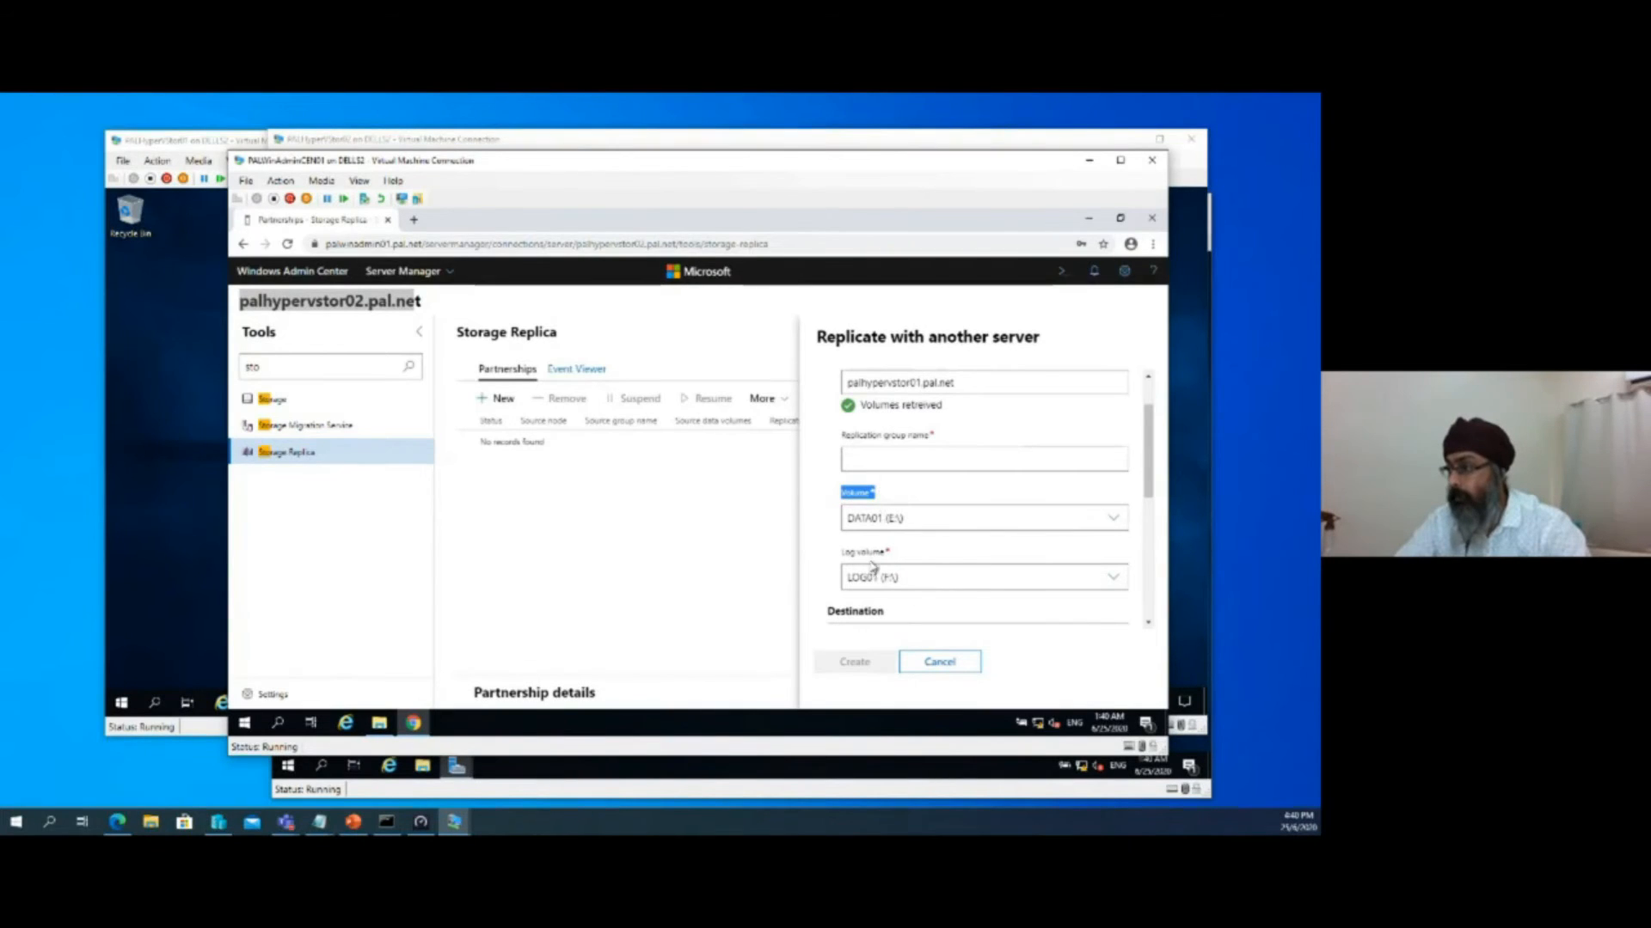
left_click_drag(841, 552, 895, 558)
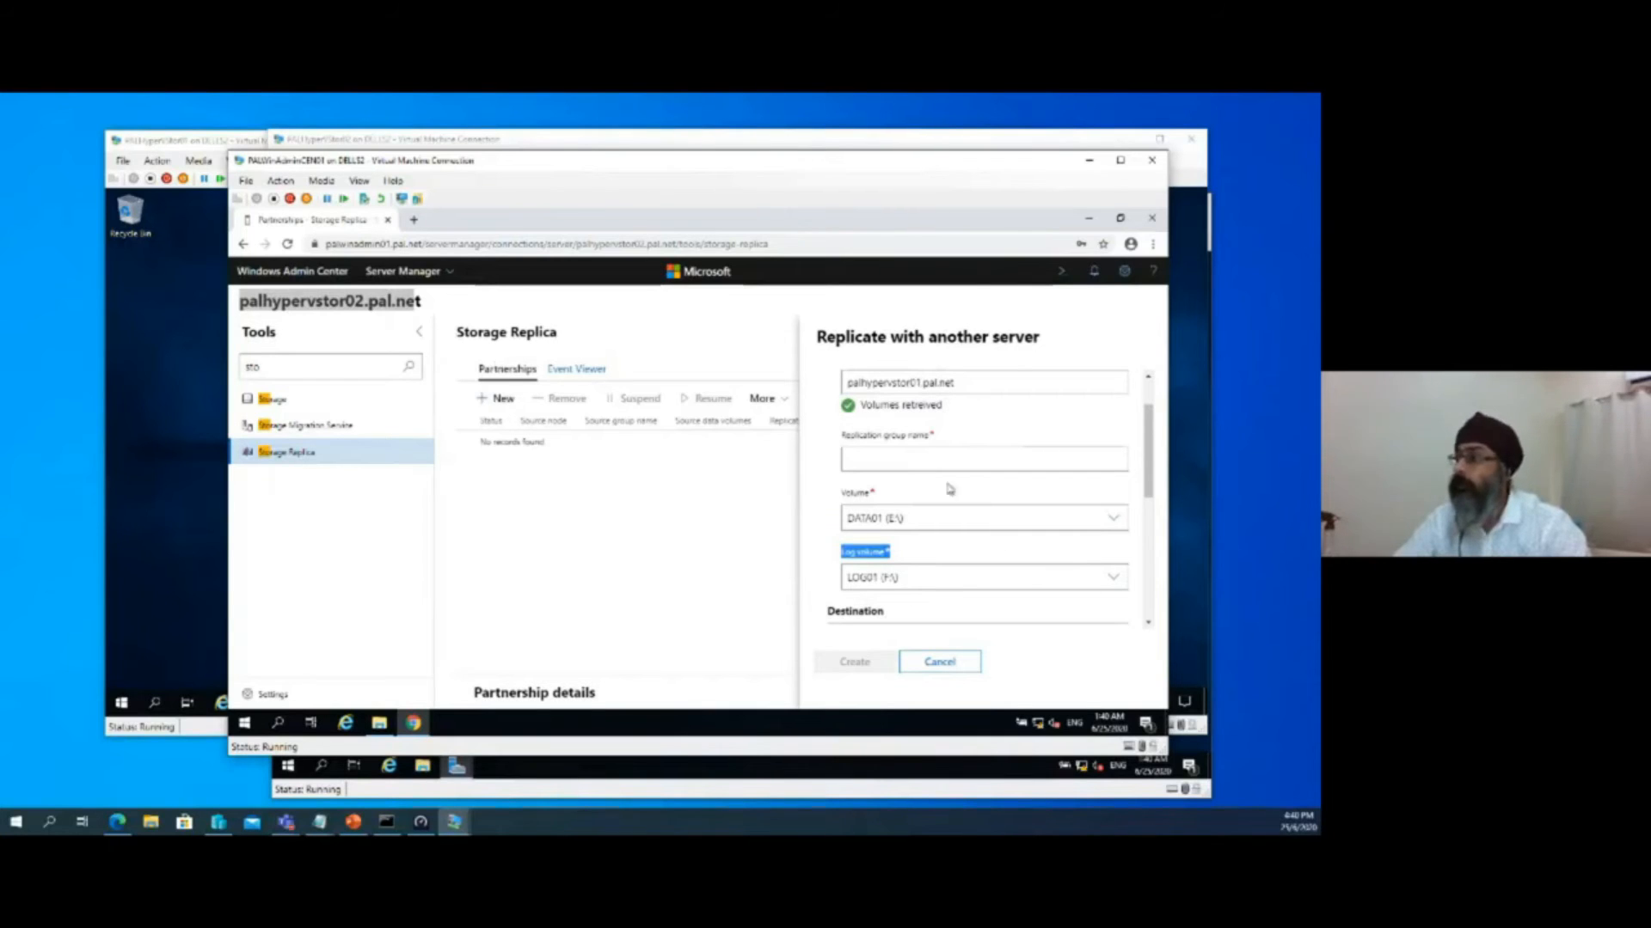
left_click(919, 461)
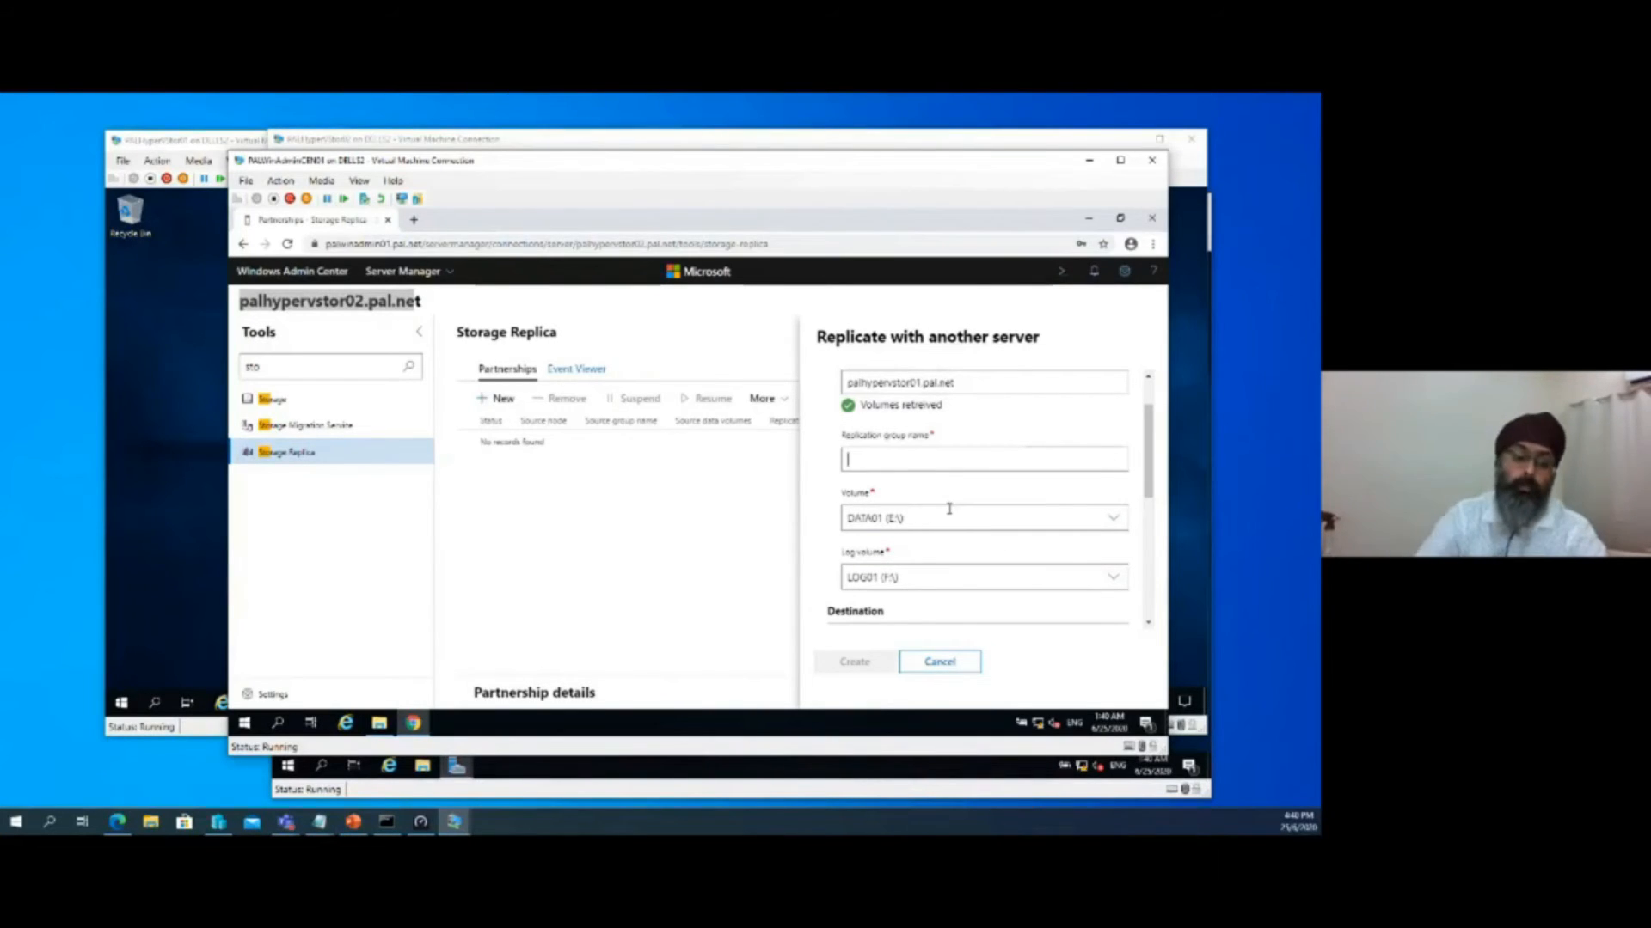
type("Rep1")
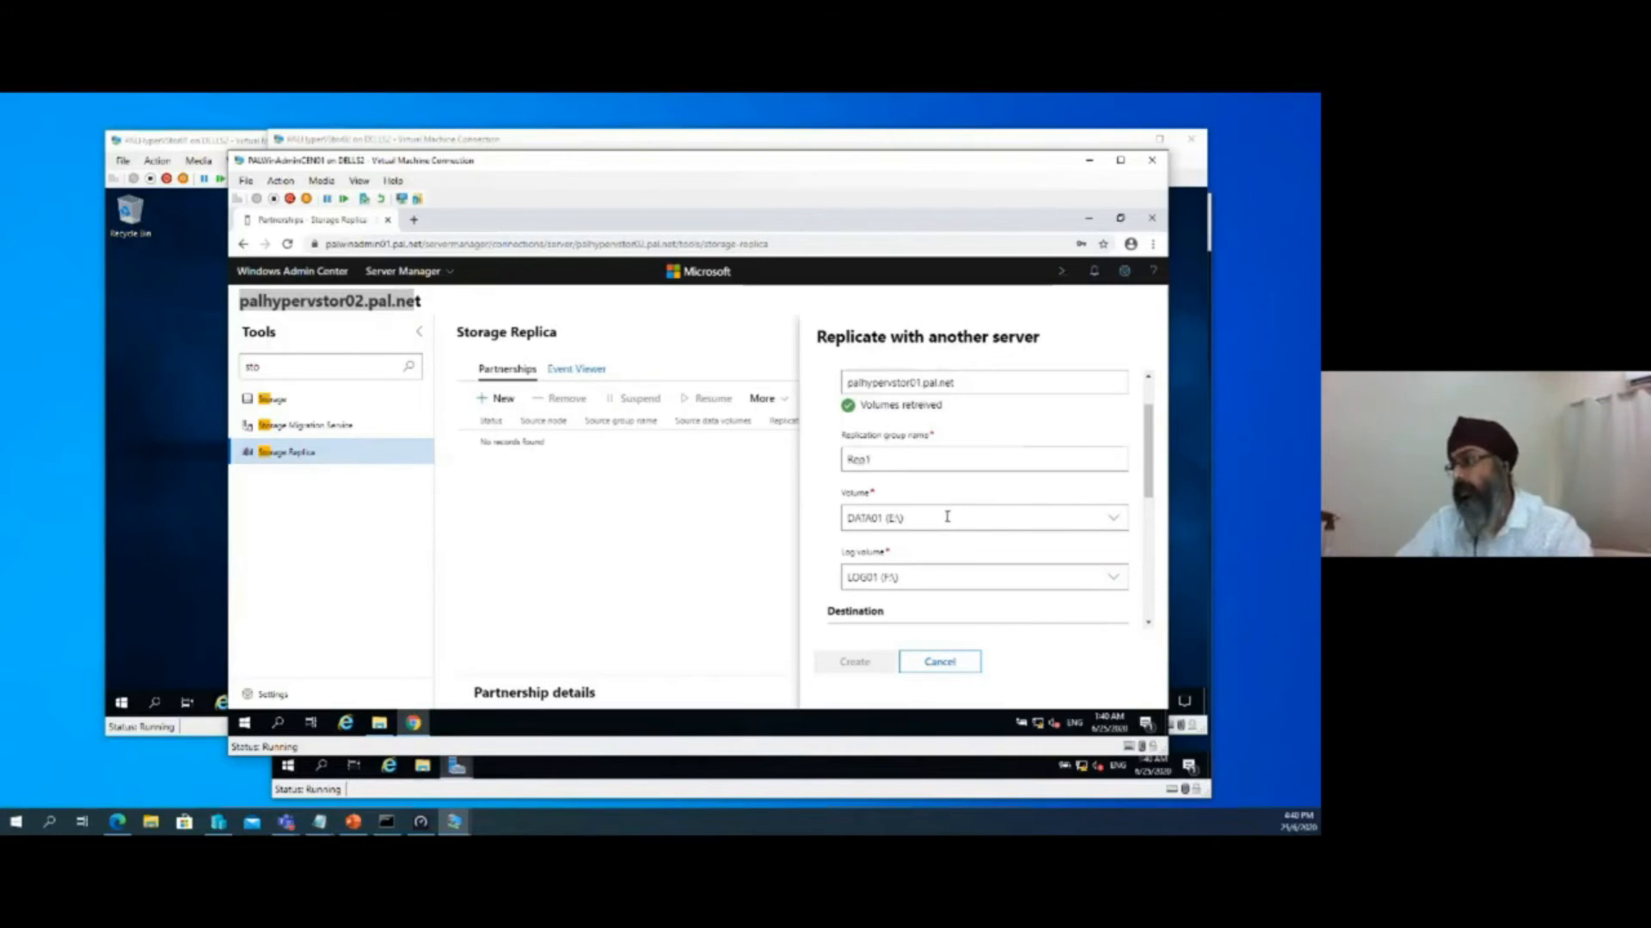
scroll(947, 517, "down", 5)
scroll(947, 520, "up", 5)
scroll(947, 522, "down", 1)
Copy the connected server's name, palhypervstor02.pal.net, from the page heading into the destination server name
left_click_drag(827, 557, 894, 564)
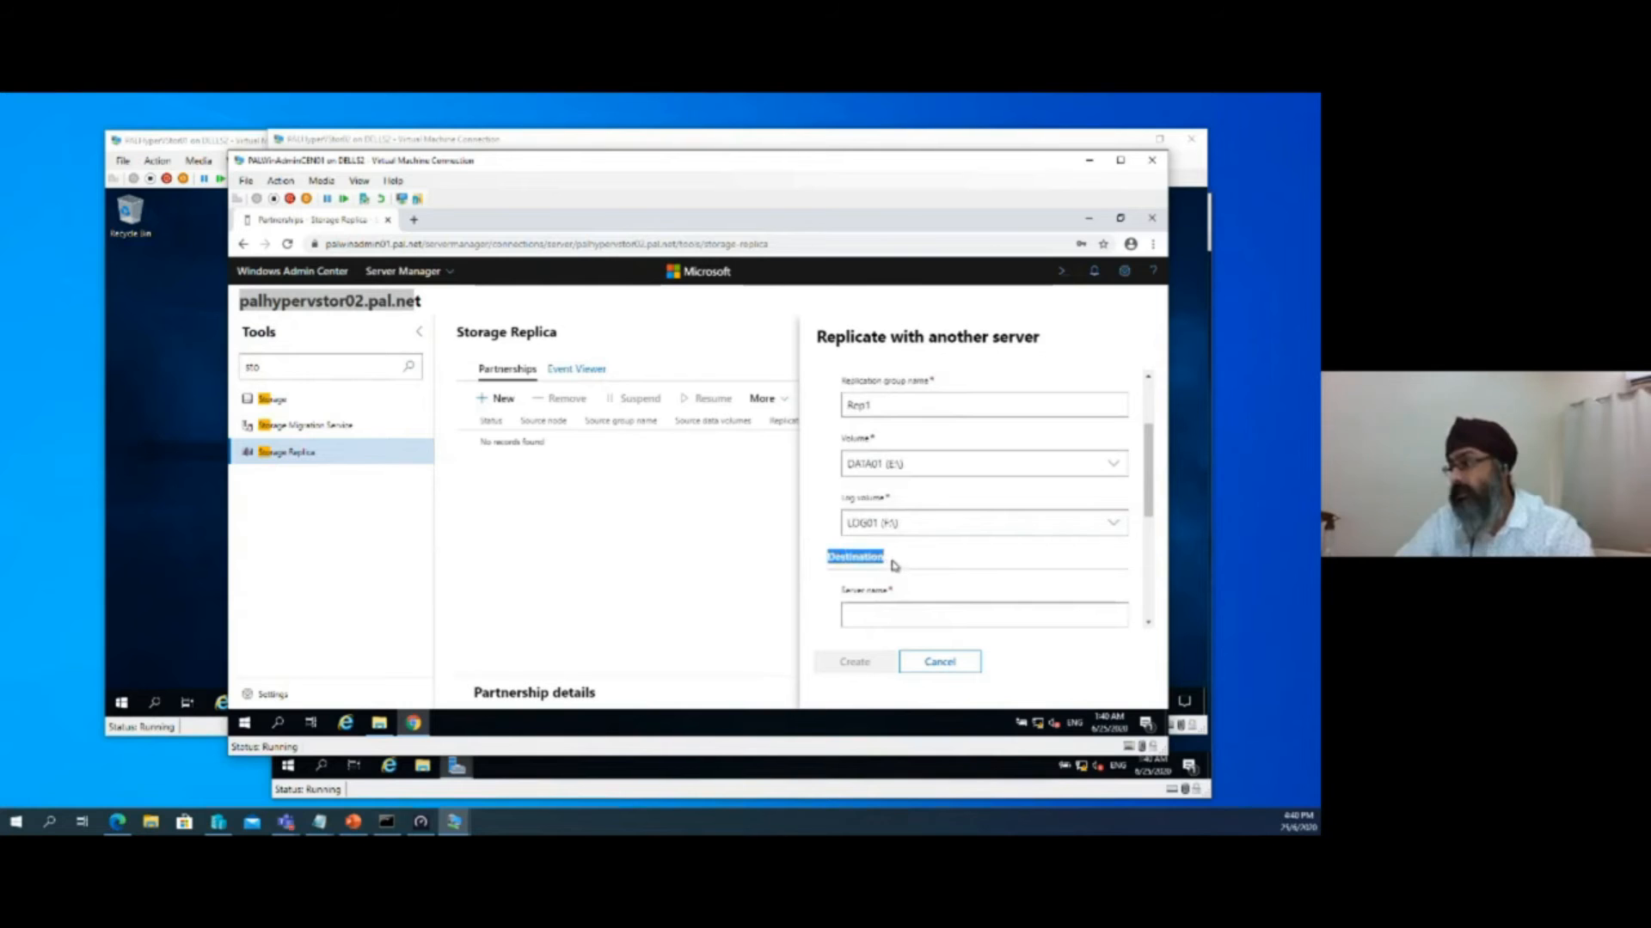
left_click(877, 614)
scroll(877, 618, "up", 1)
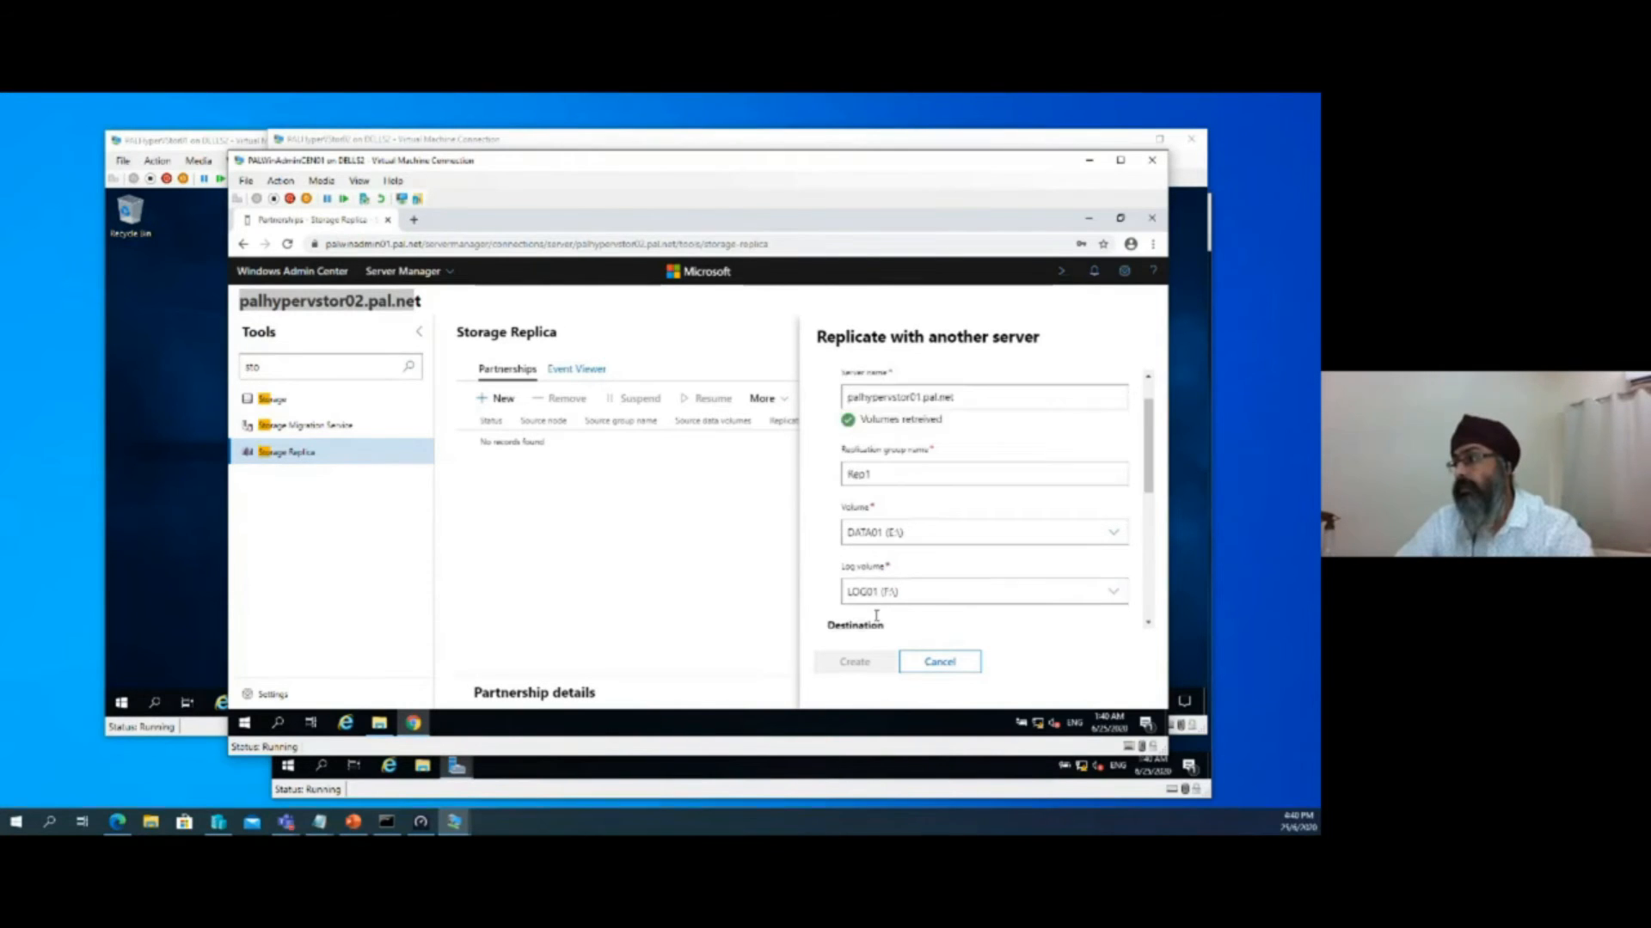
left_click(414, 303)
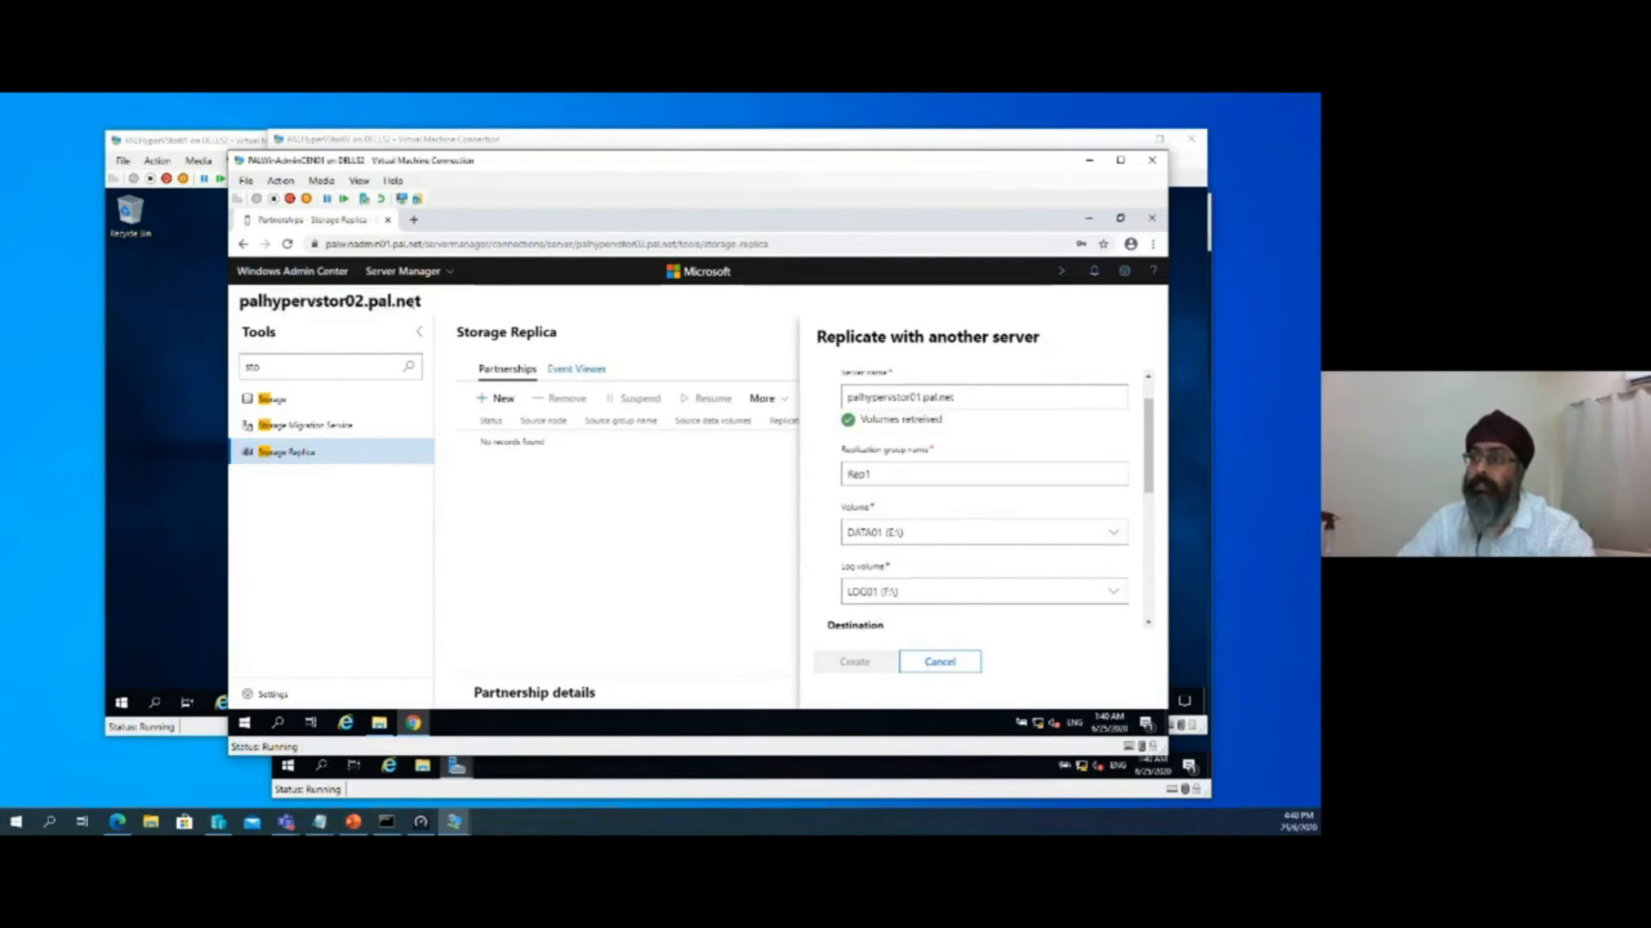
left_click_drag(424, 308, 234, 306)
right_click(274, 301)
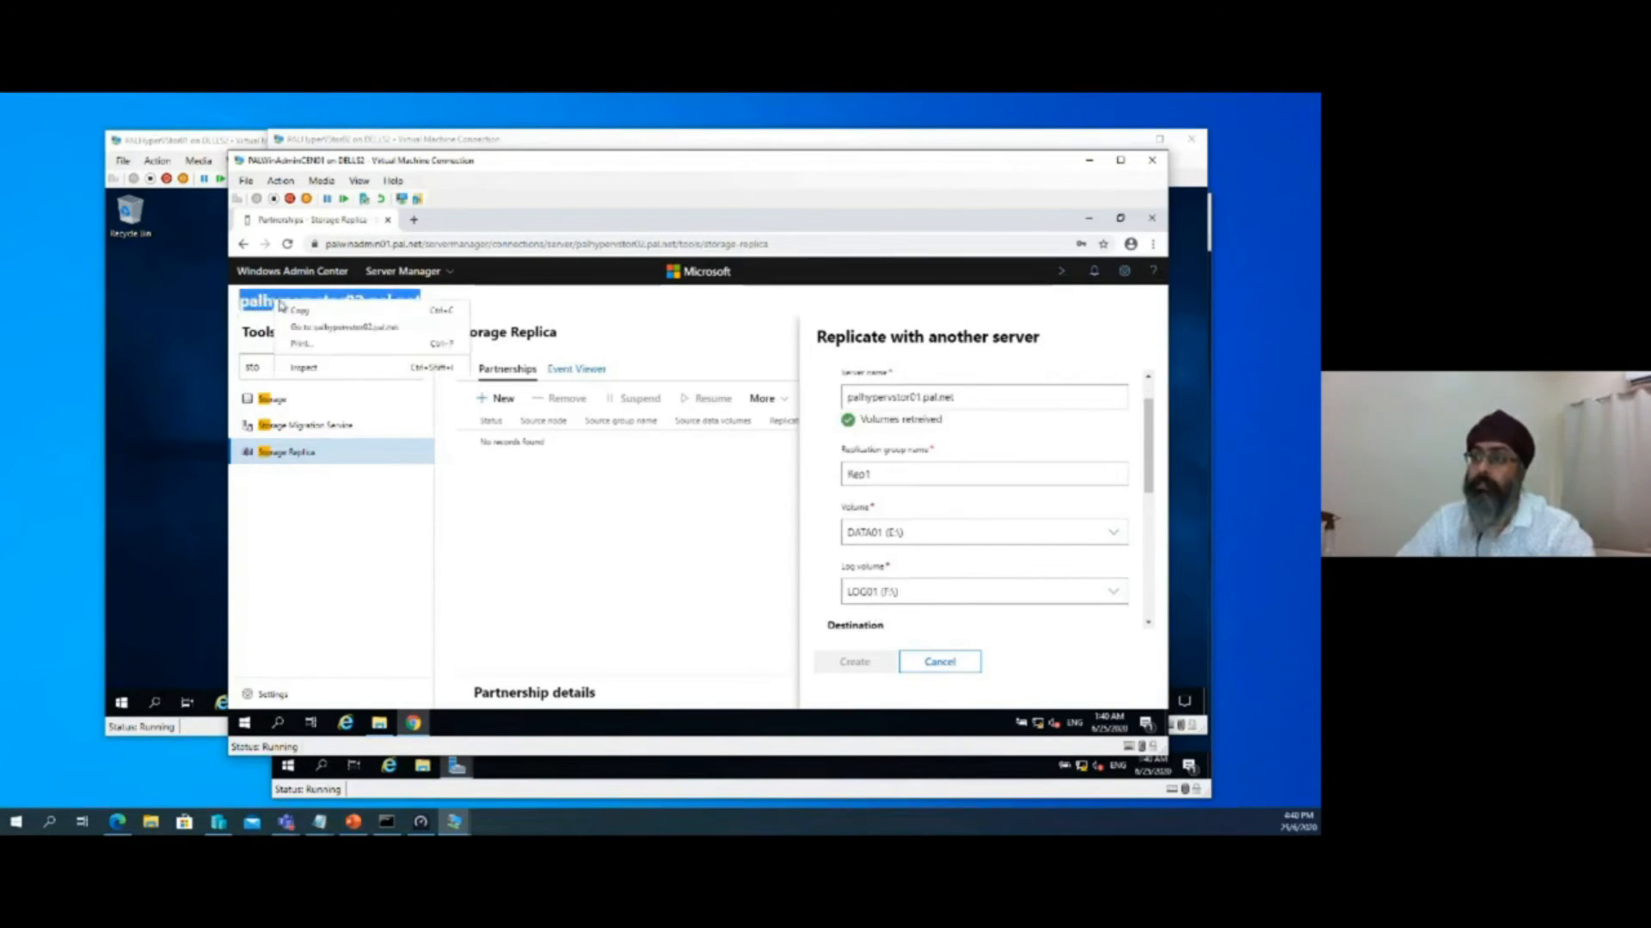
left_click(293, 312)
scroll(864, 576, "down", 2)
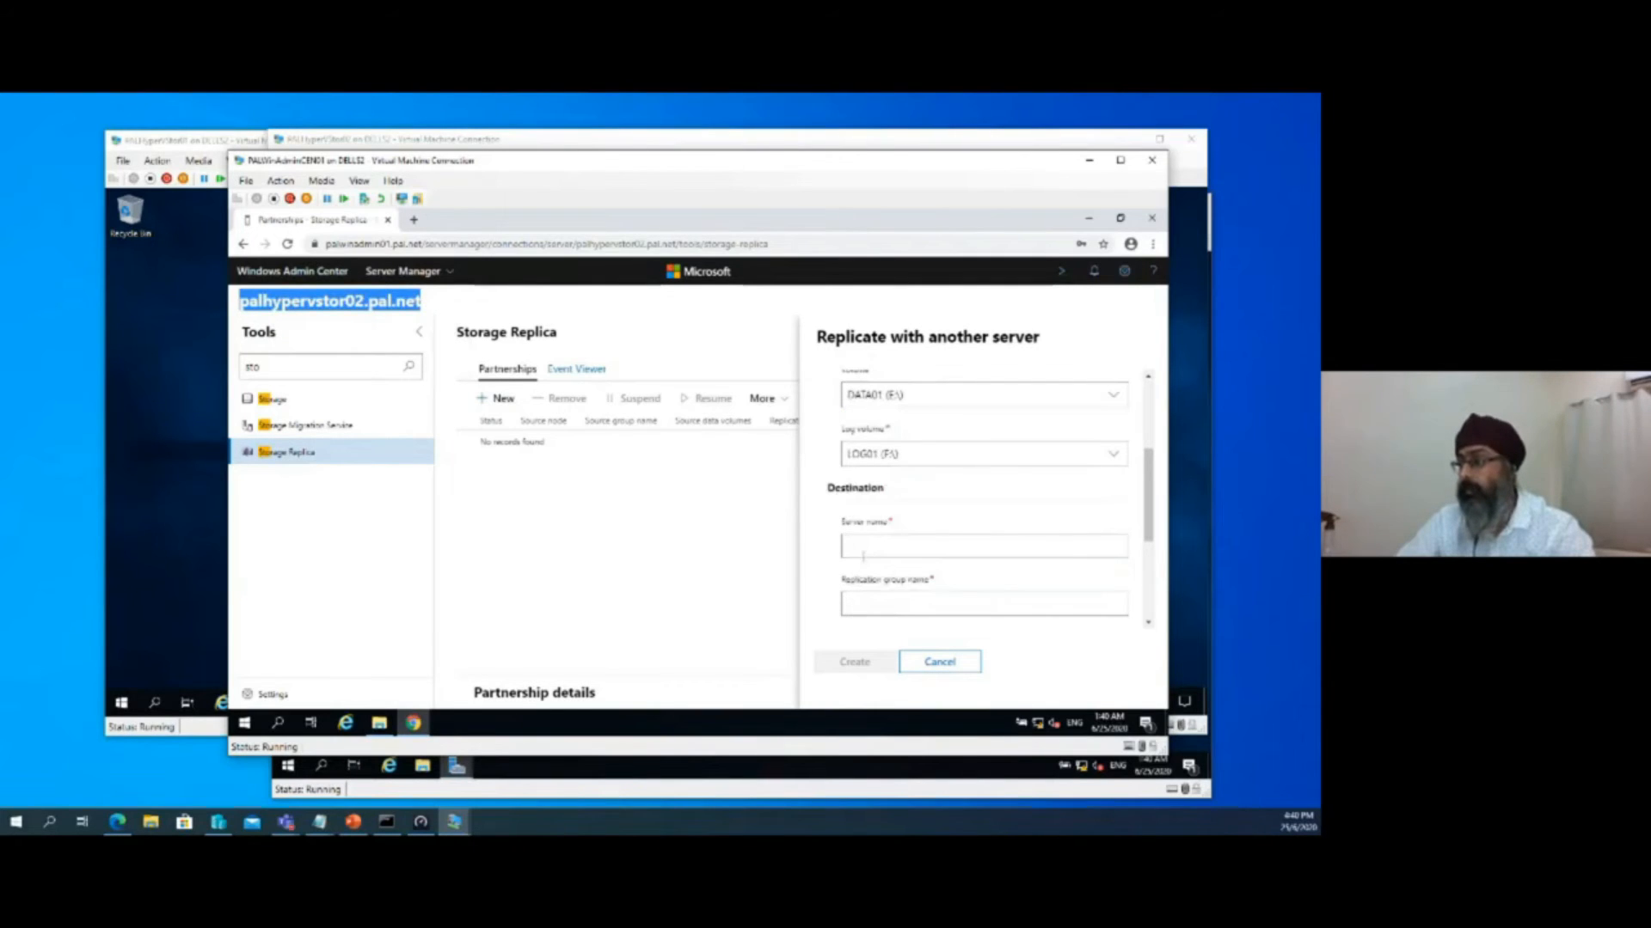
left_click(860, 550)
right_click(859, 550)
left_click(895, 441)
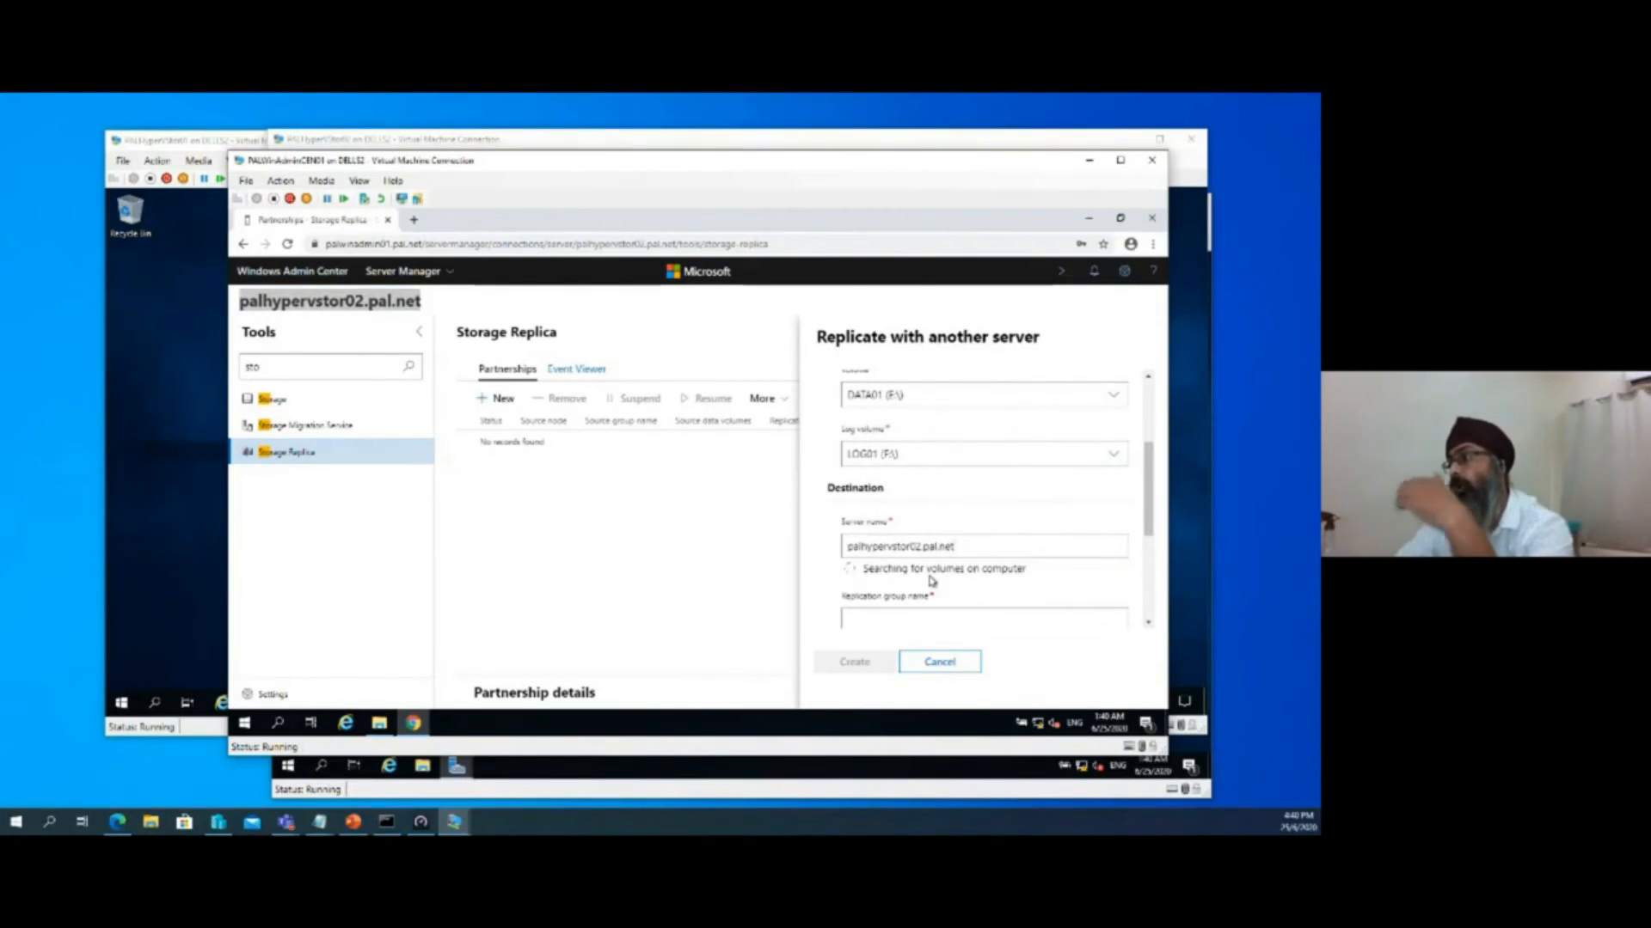
Review the destination volumes and set the destination replication group name to Rep2
scroll(932, 581, "down", 2)
scroll(931, 581, "down", 1)
scroll(931, 583, "up", 1)
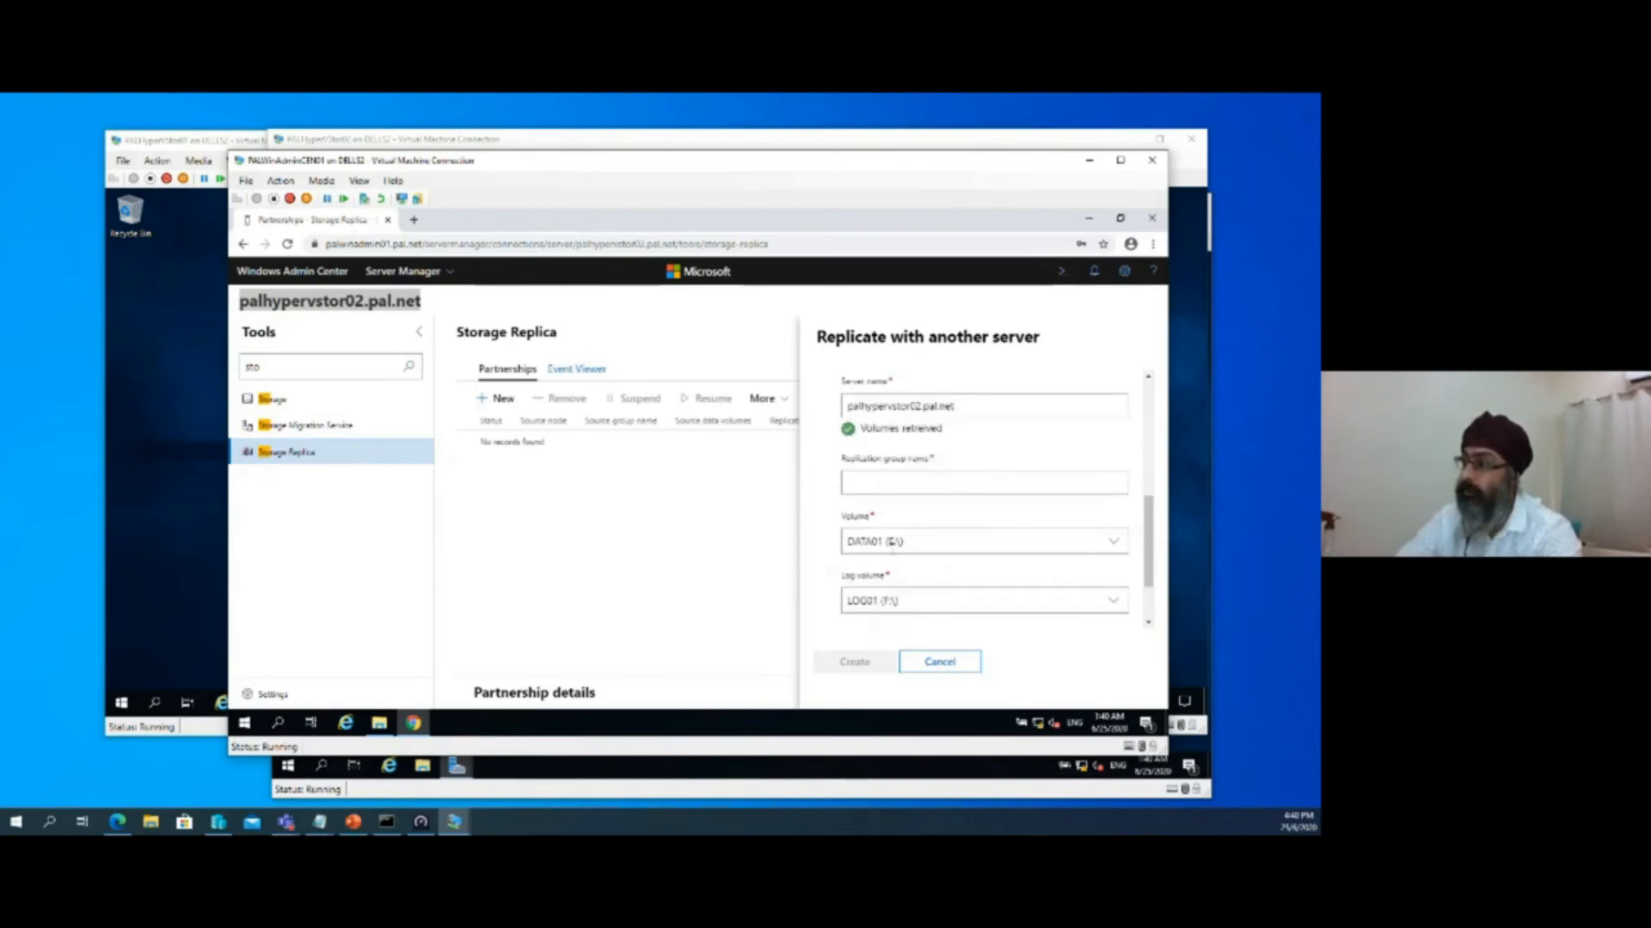
scroll(892, 545, "up", 1)
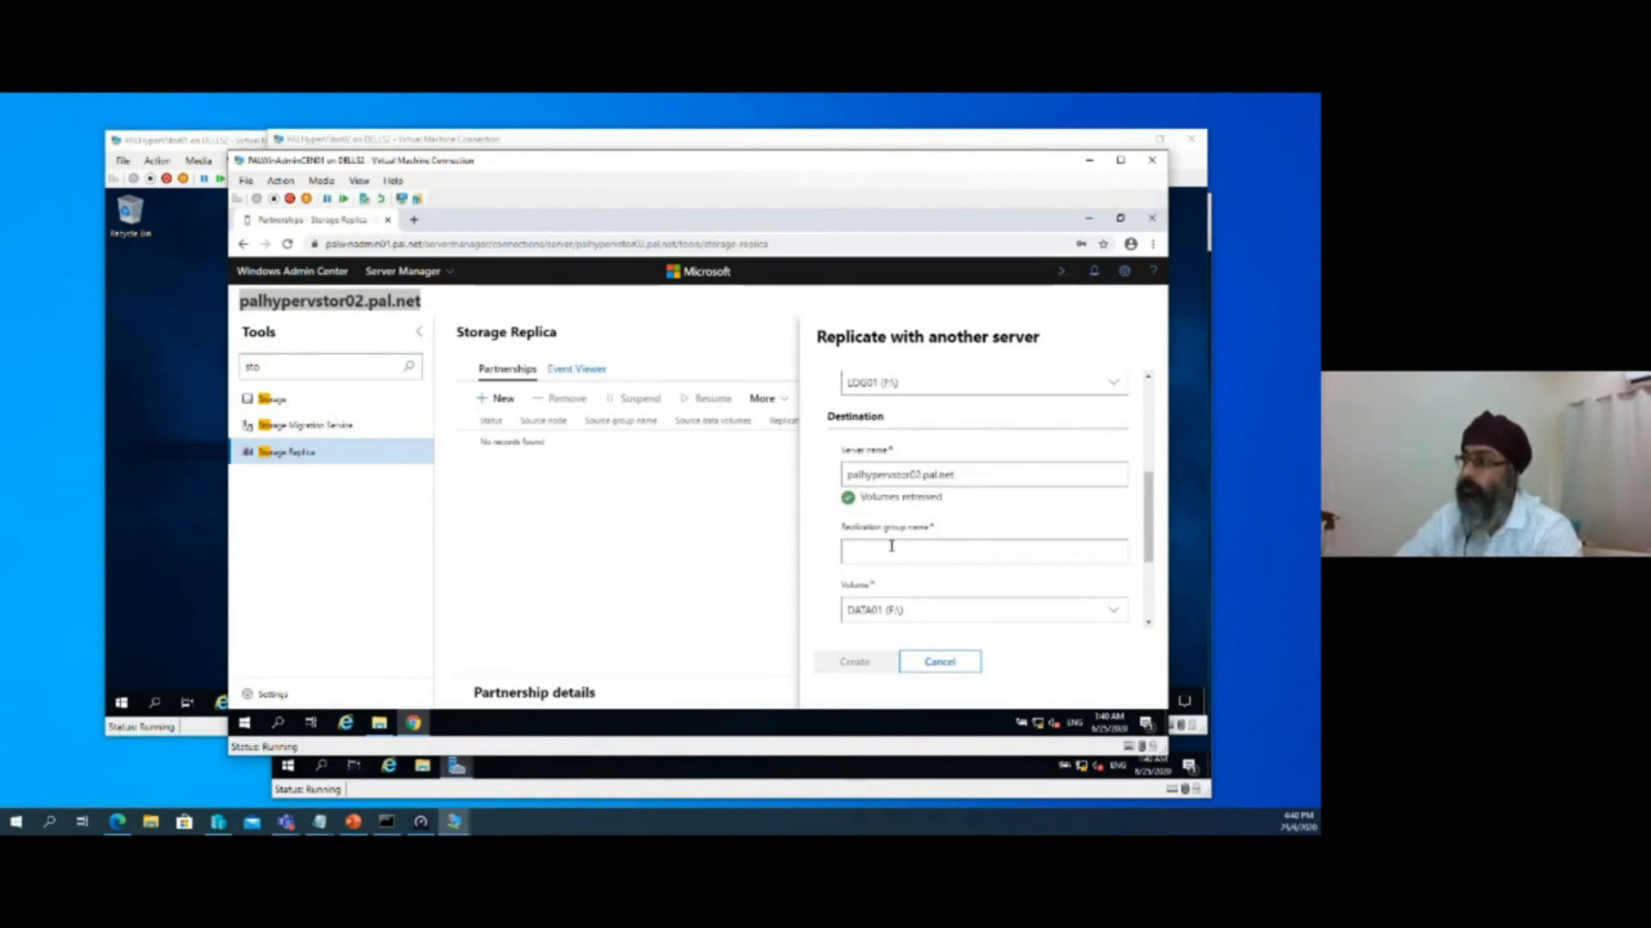
scroll(892, 545, "up", 2)
scroll(893, 516, "down", 3)
left_click(894, 481)
type("RG")
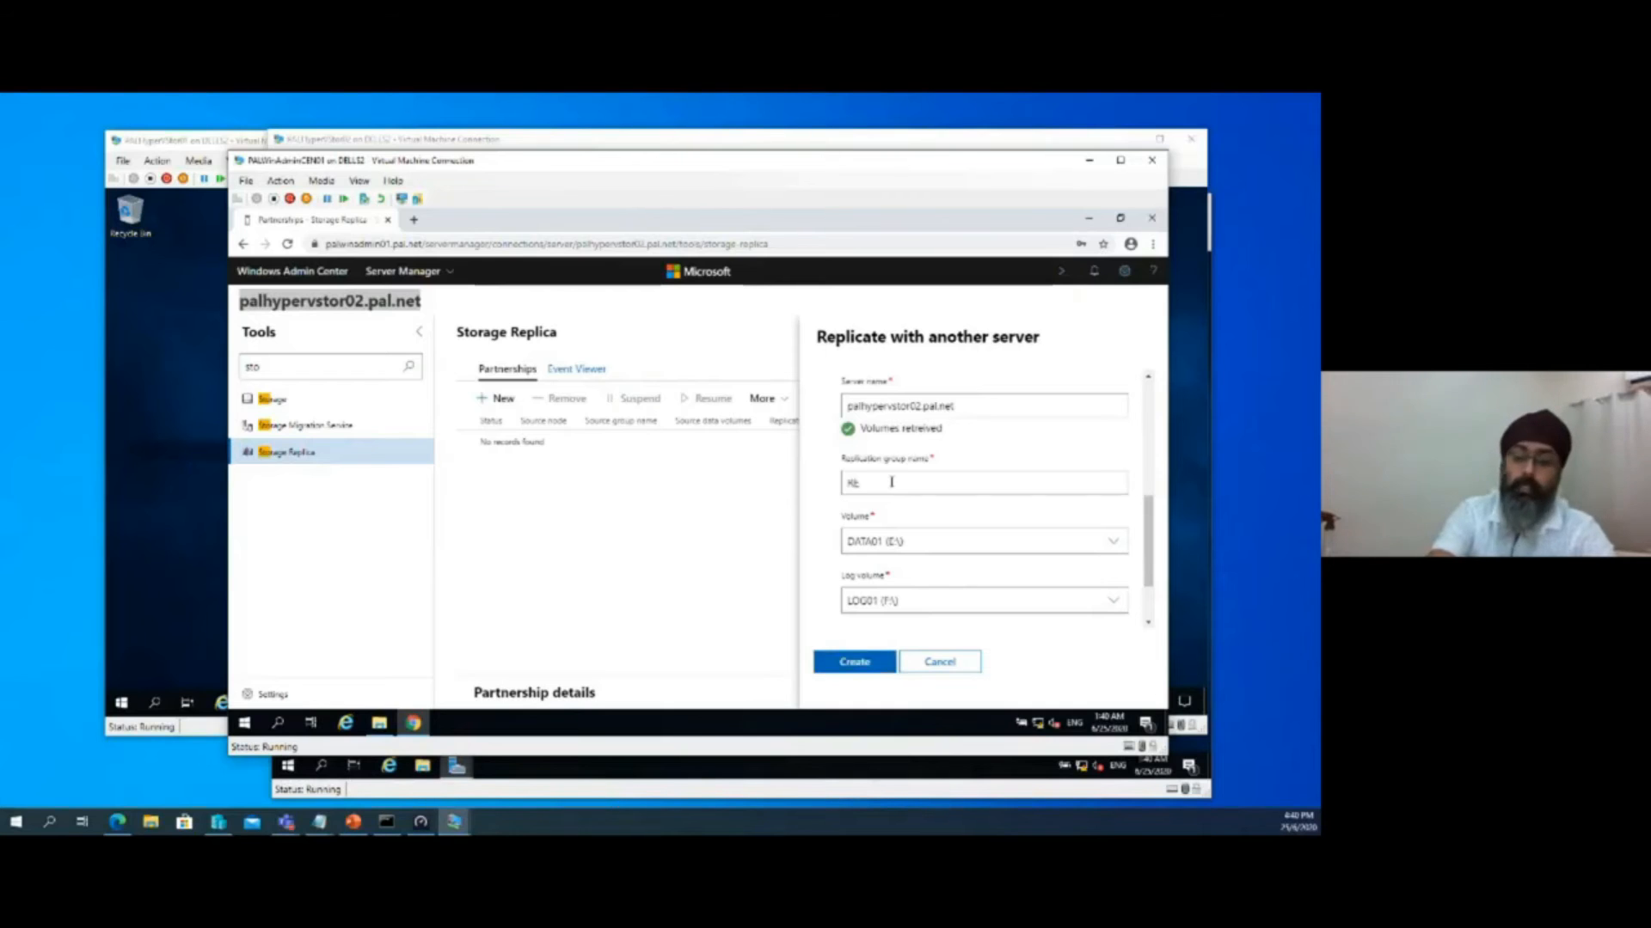
type("p2")
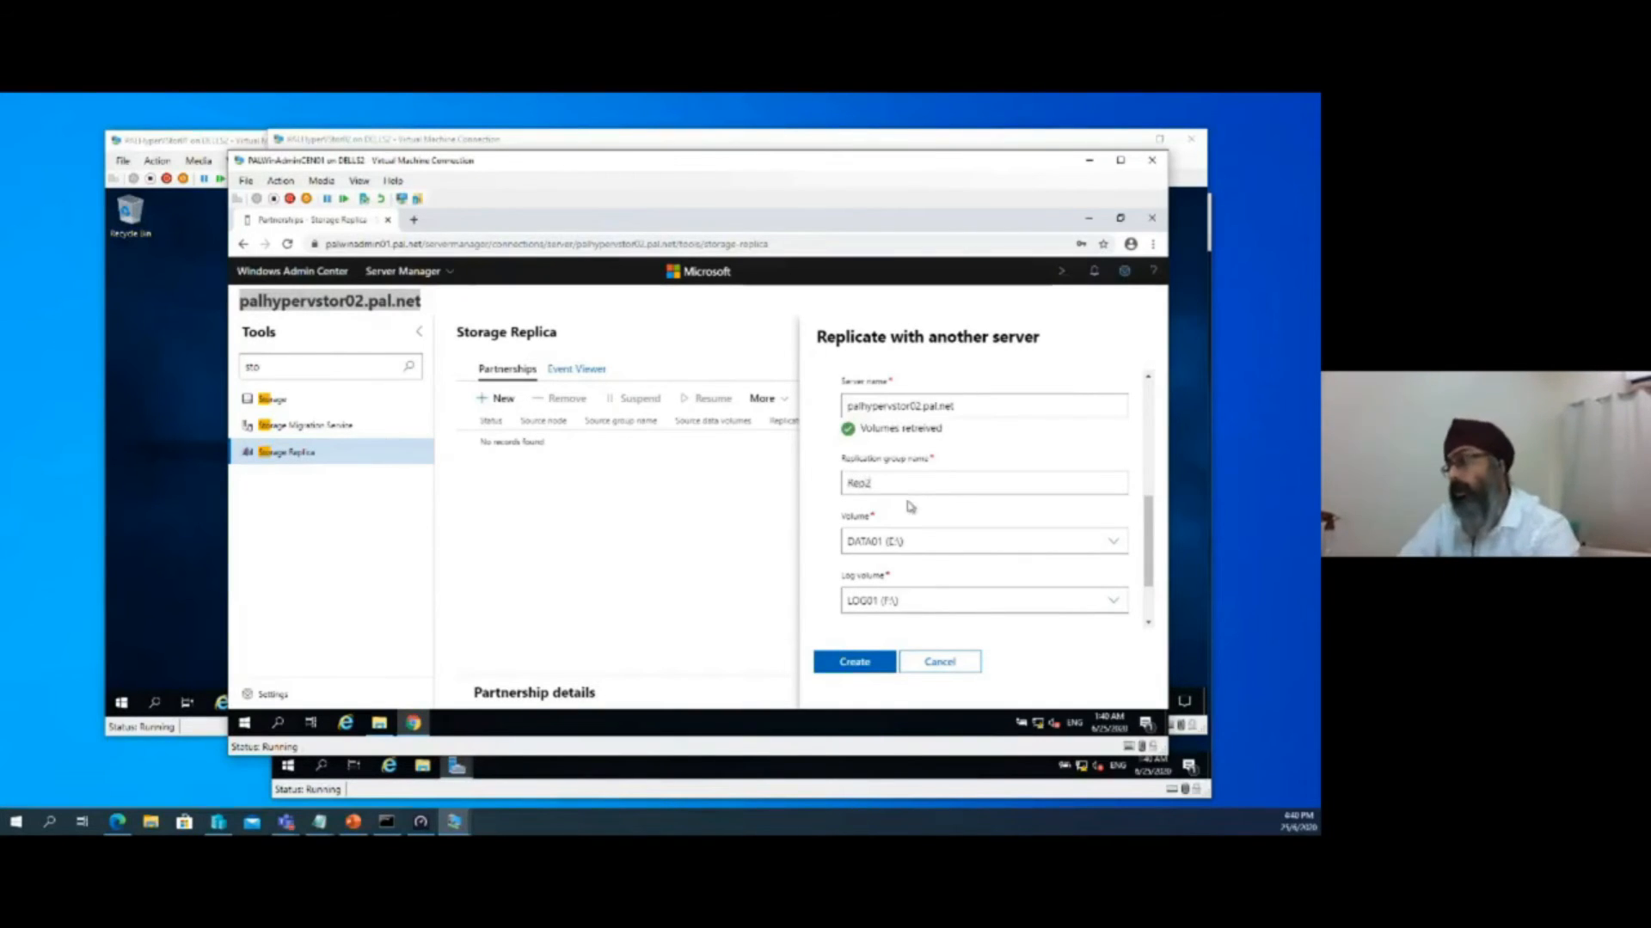
Expand the additional replication options and compare the settings with synchronous replication disabled and enabled, leaving it enabled
scroll(911, 508, "down", 1)
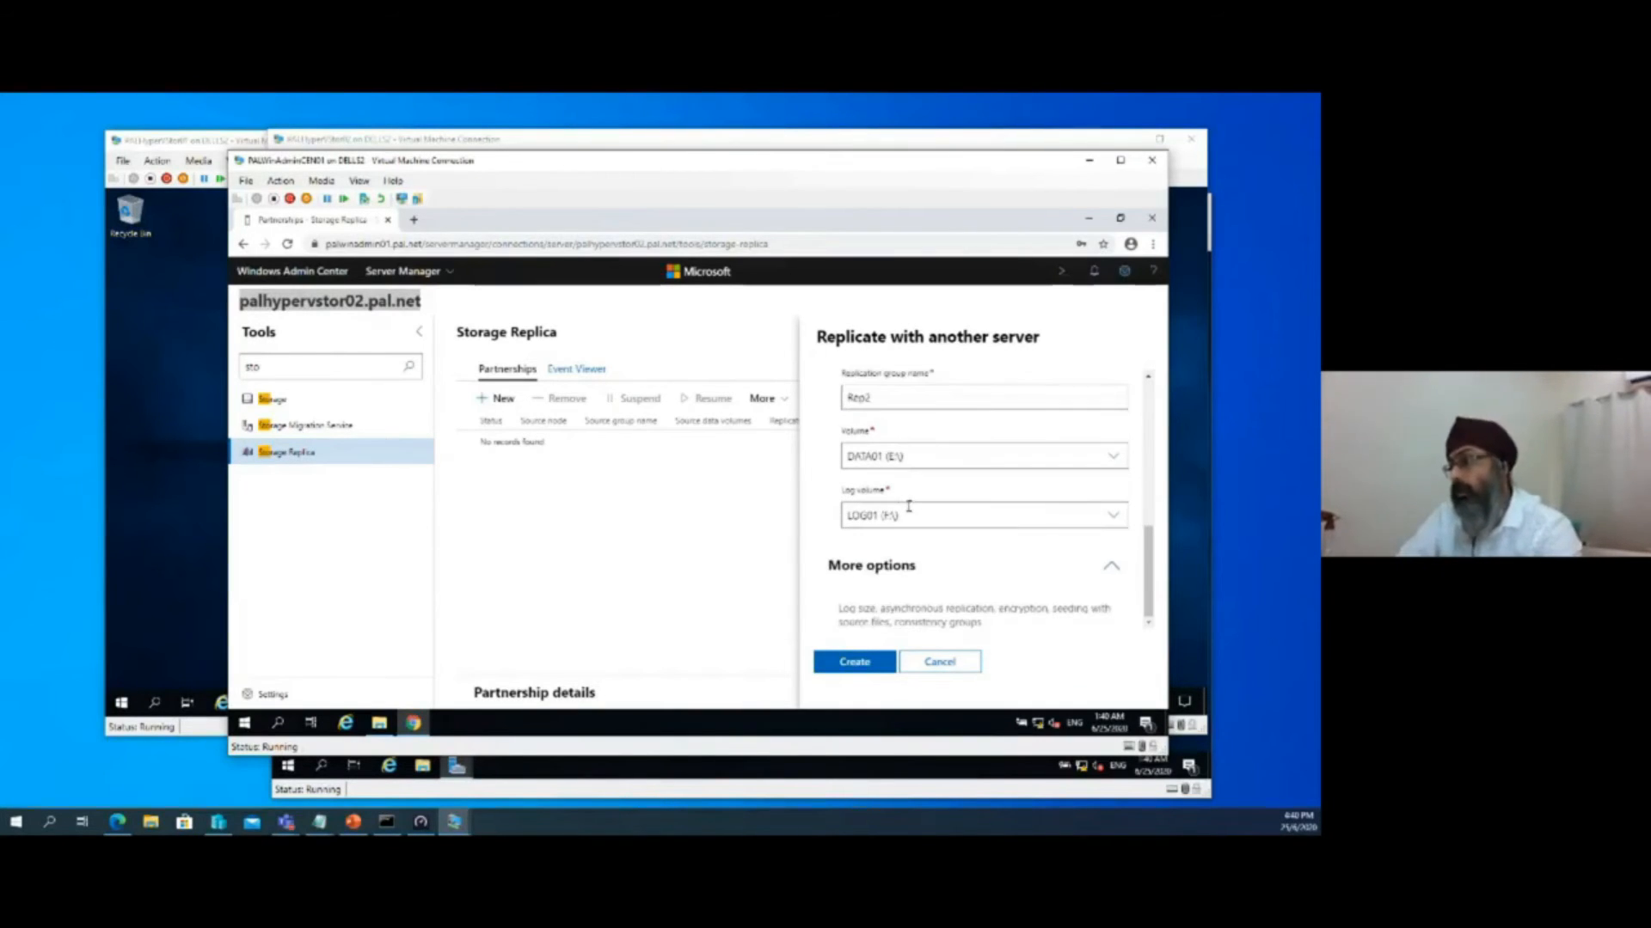
left_click(1105, 582)
scroll(1100, 567, "down", 2)
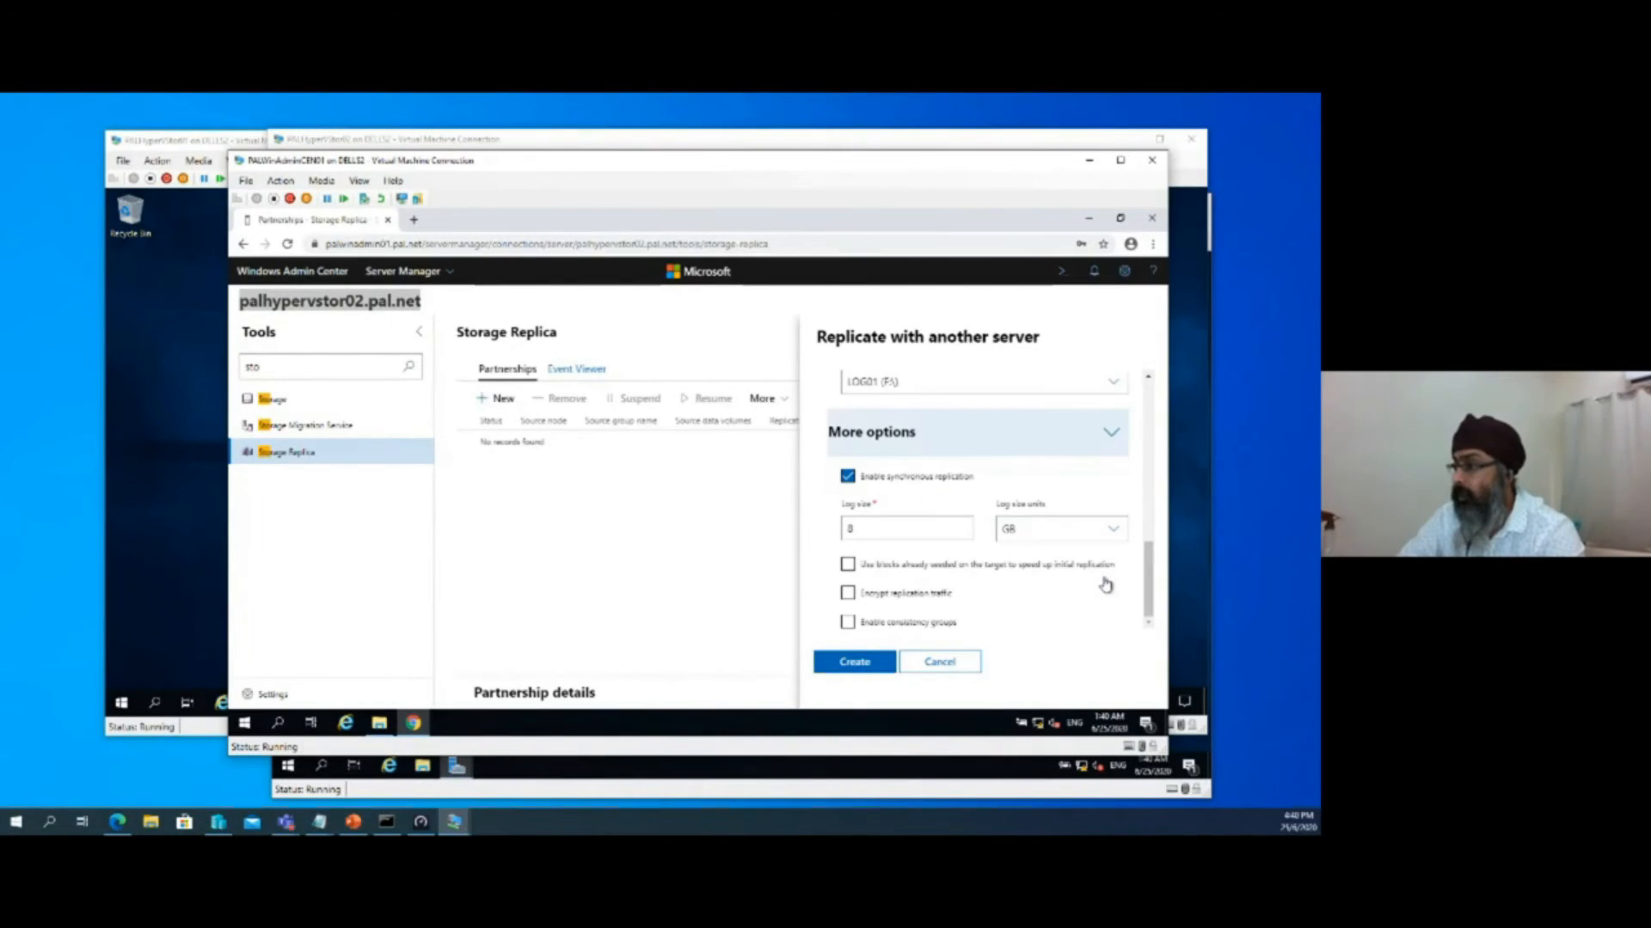
left_click(849, 478)
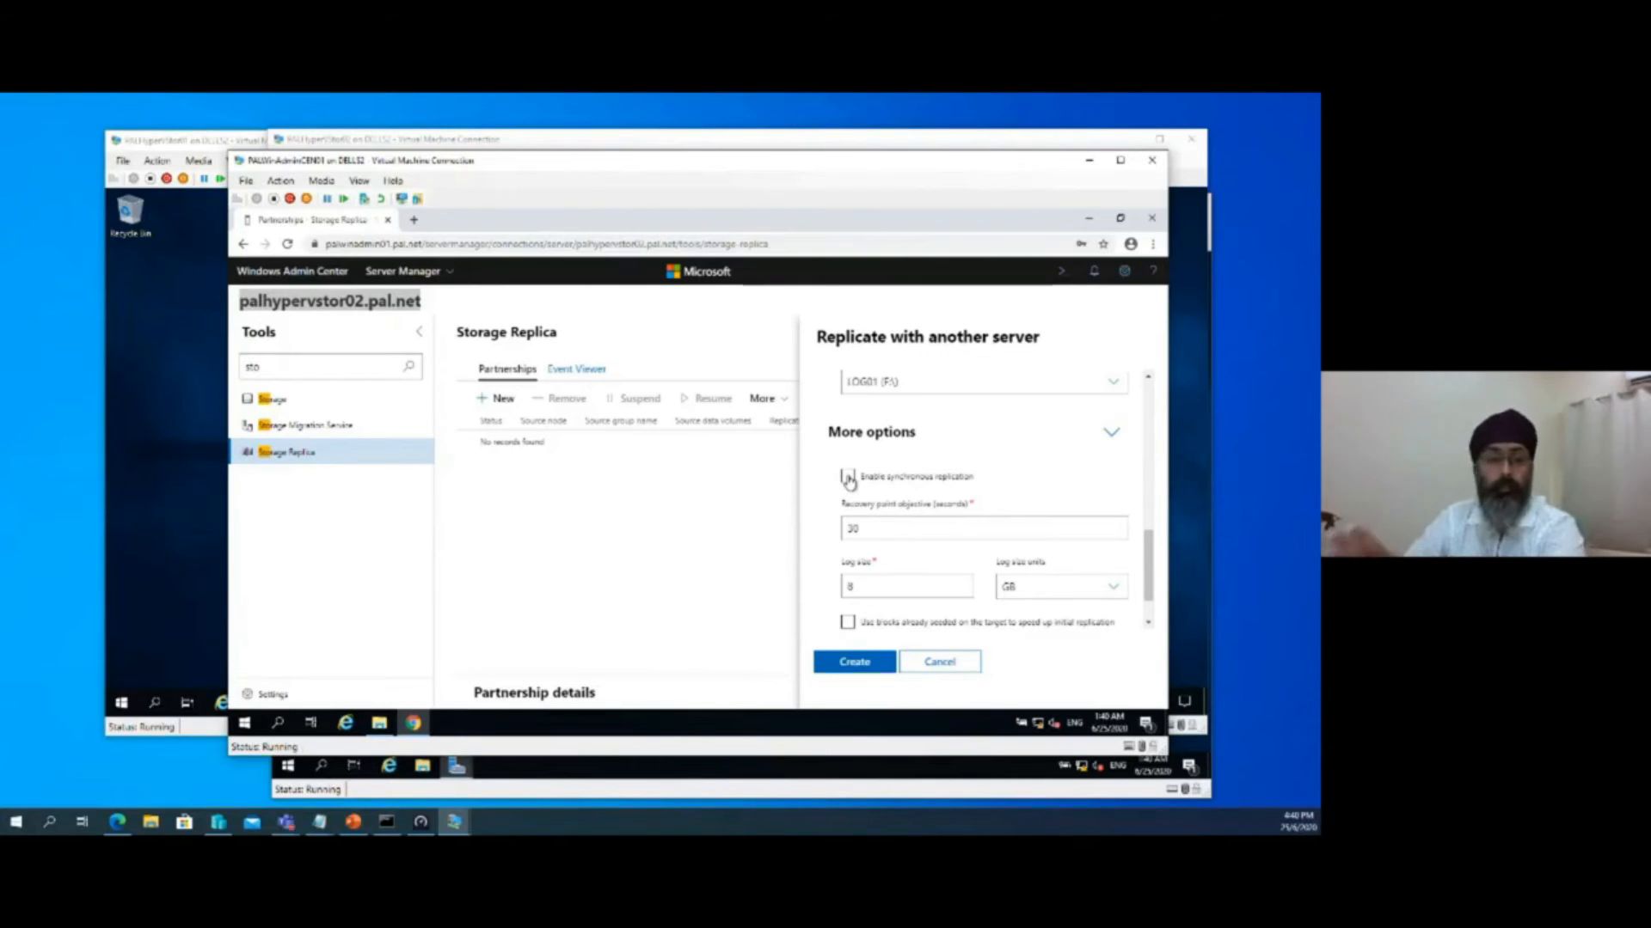
left_click(848, 477)
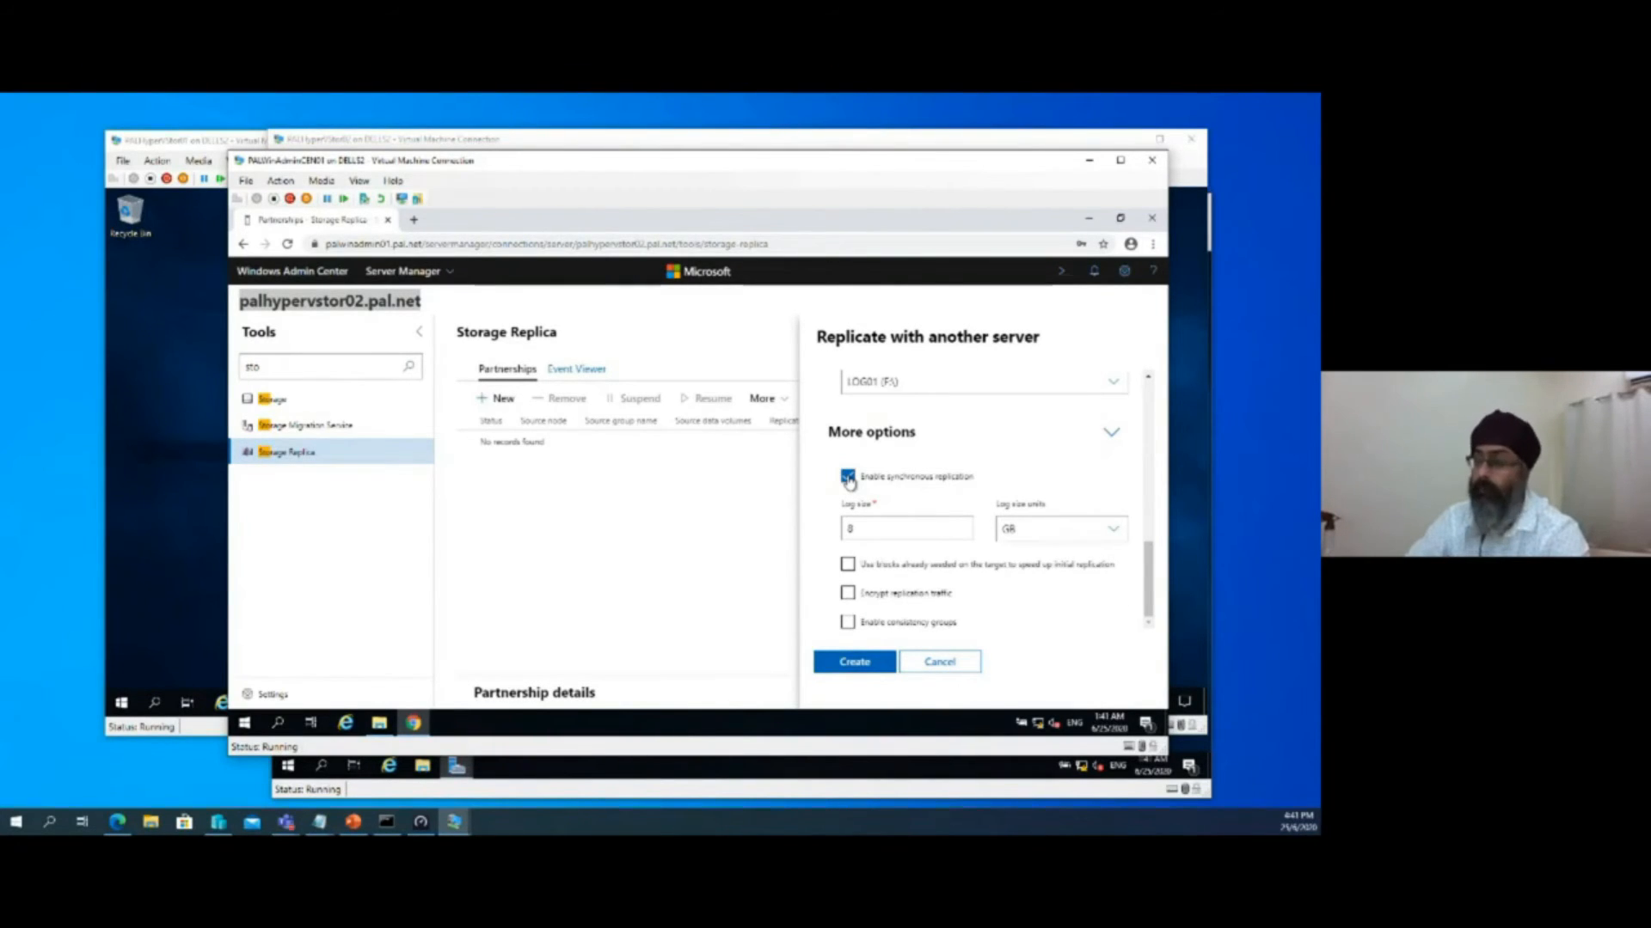
left_click(848, 478)
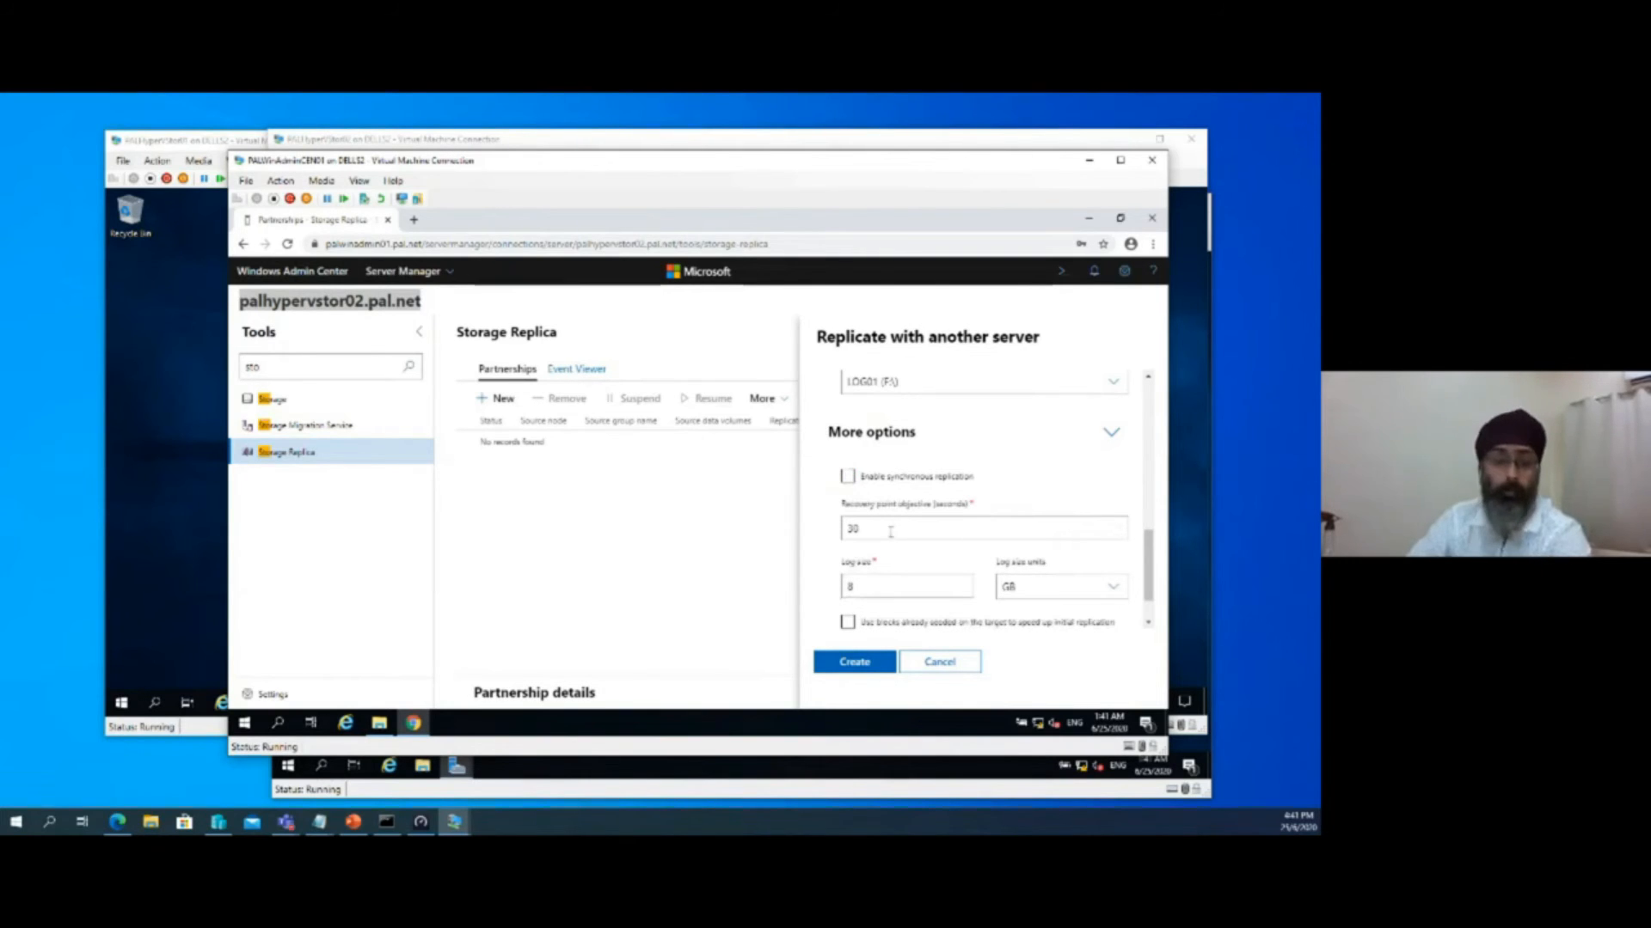
left_click(849, 478)
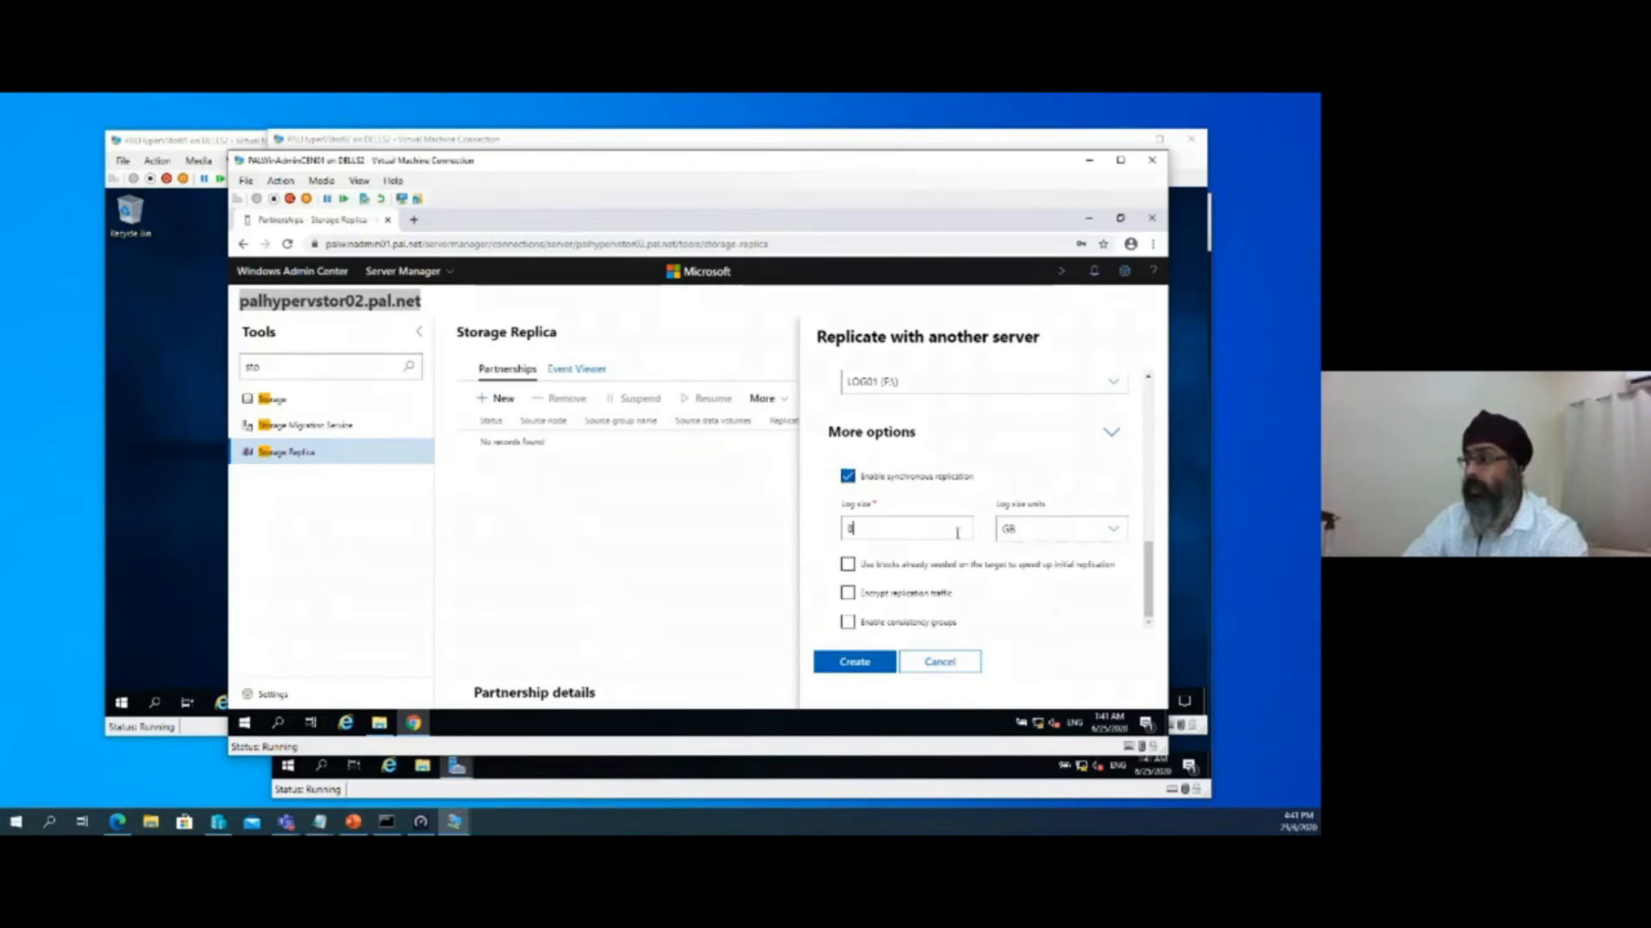
Review the log size and its unit choices, and create the replication partnership
scroll(957, 533, "up", 1)
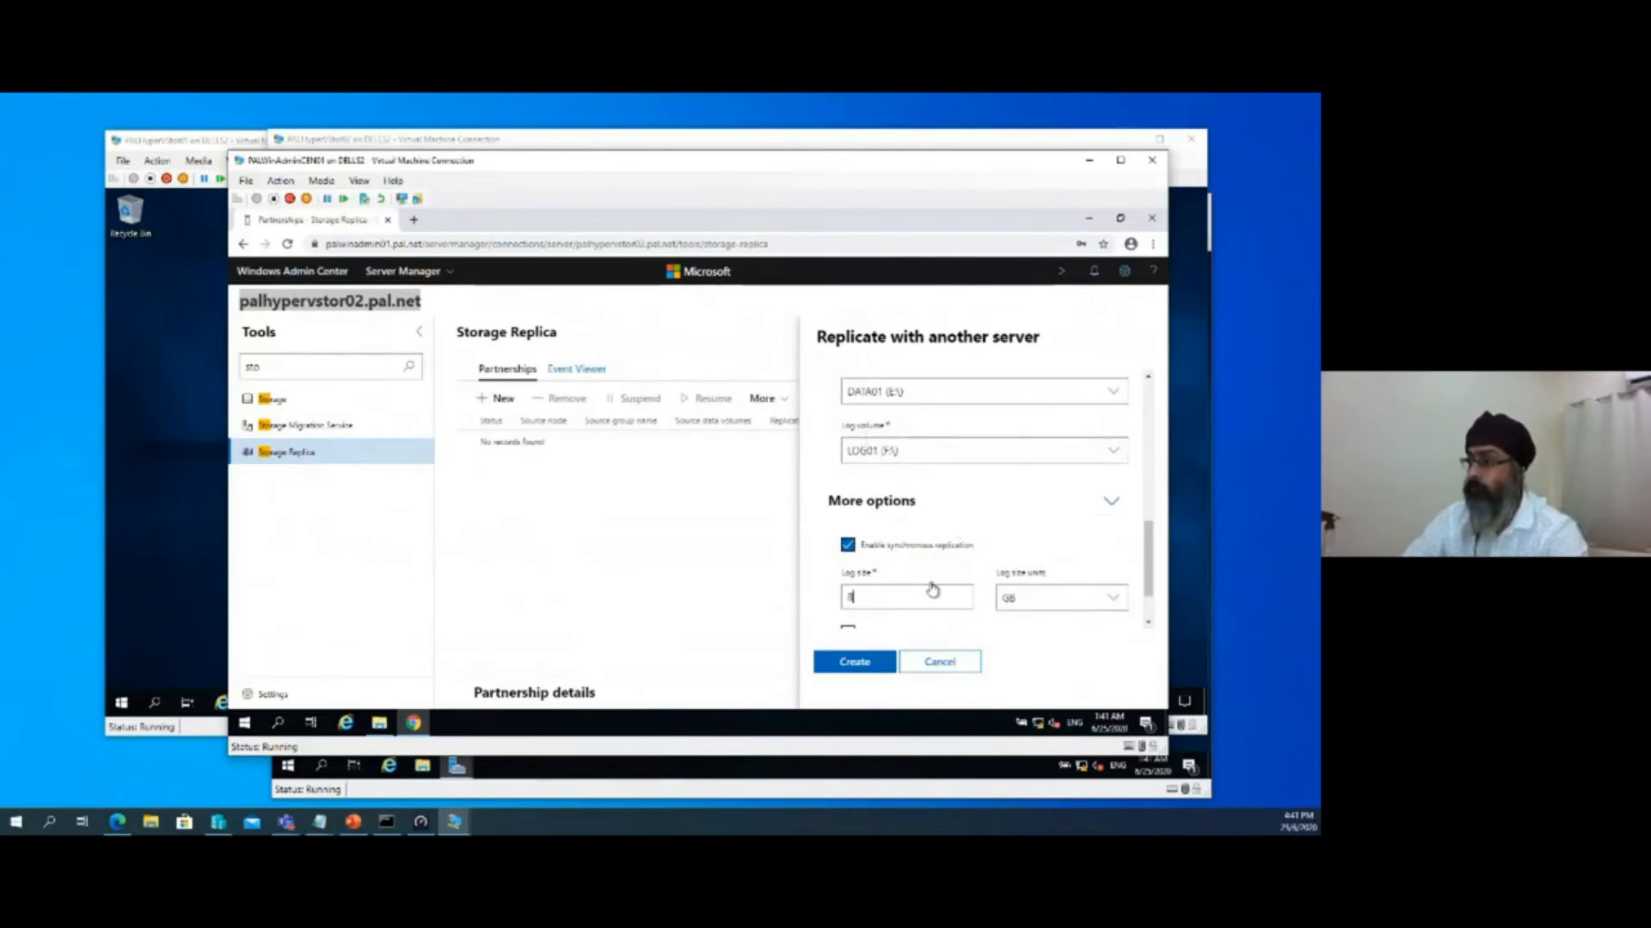
scroll(932, 591, "down", 1)
left_click(1066, 533)
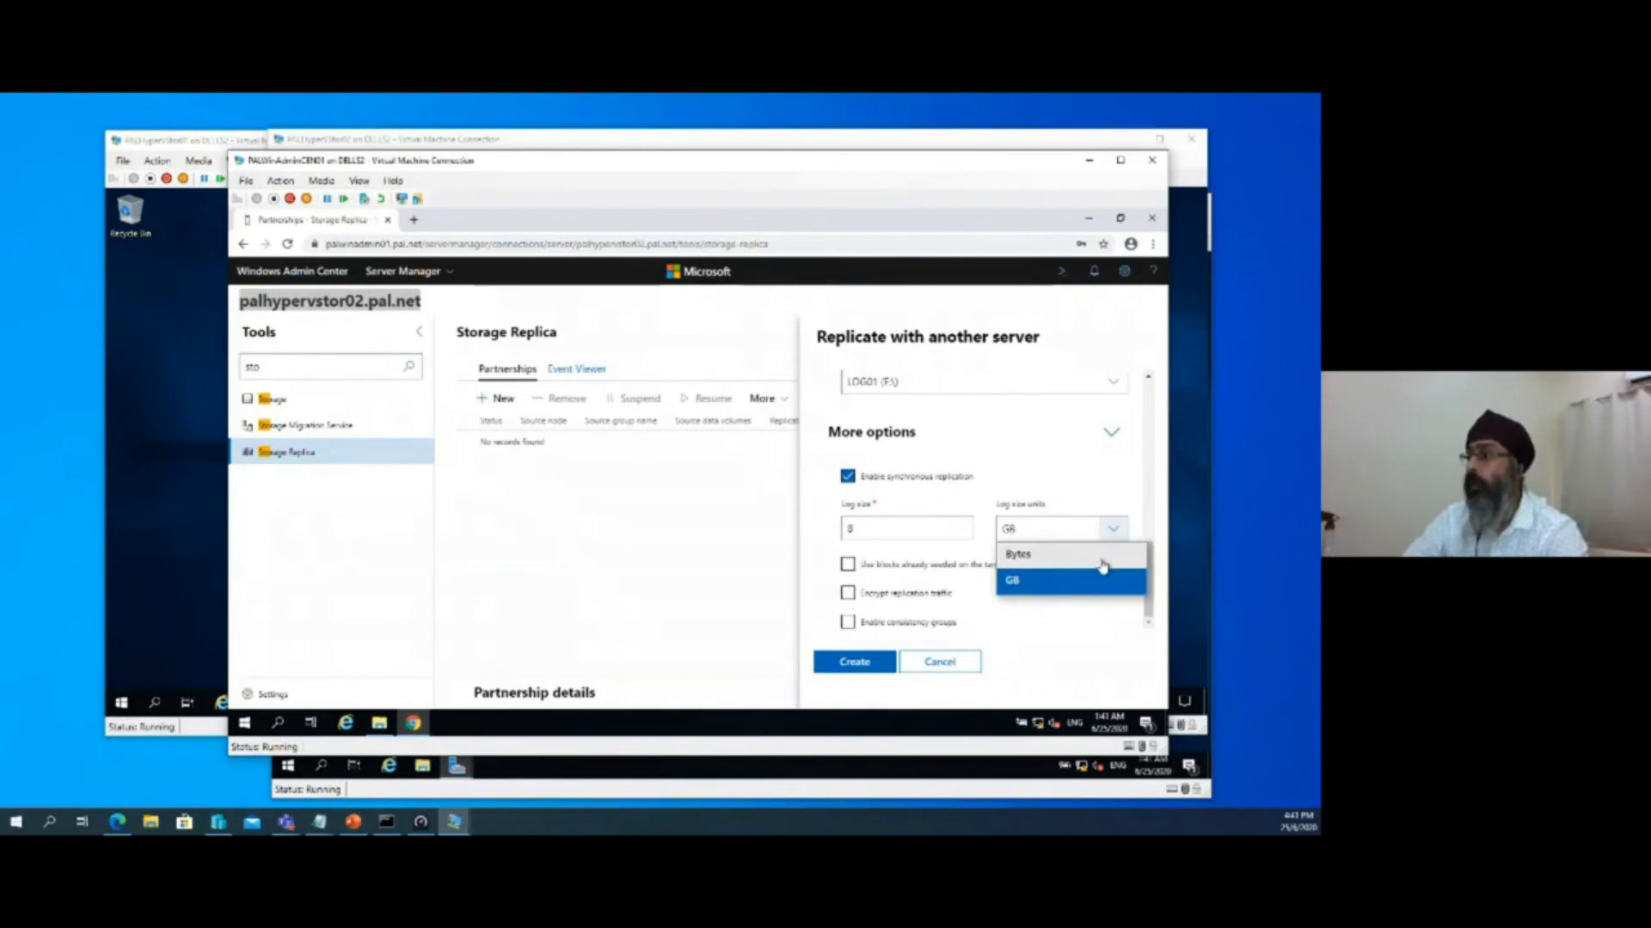
left_click_drag(909, 538, 833, 543)
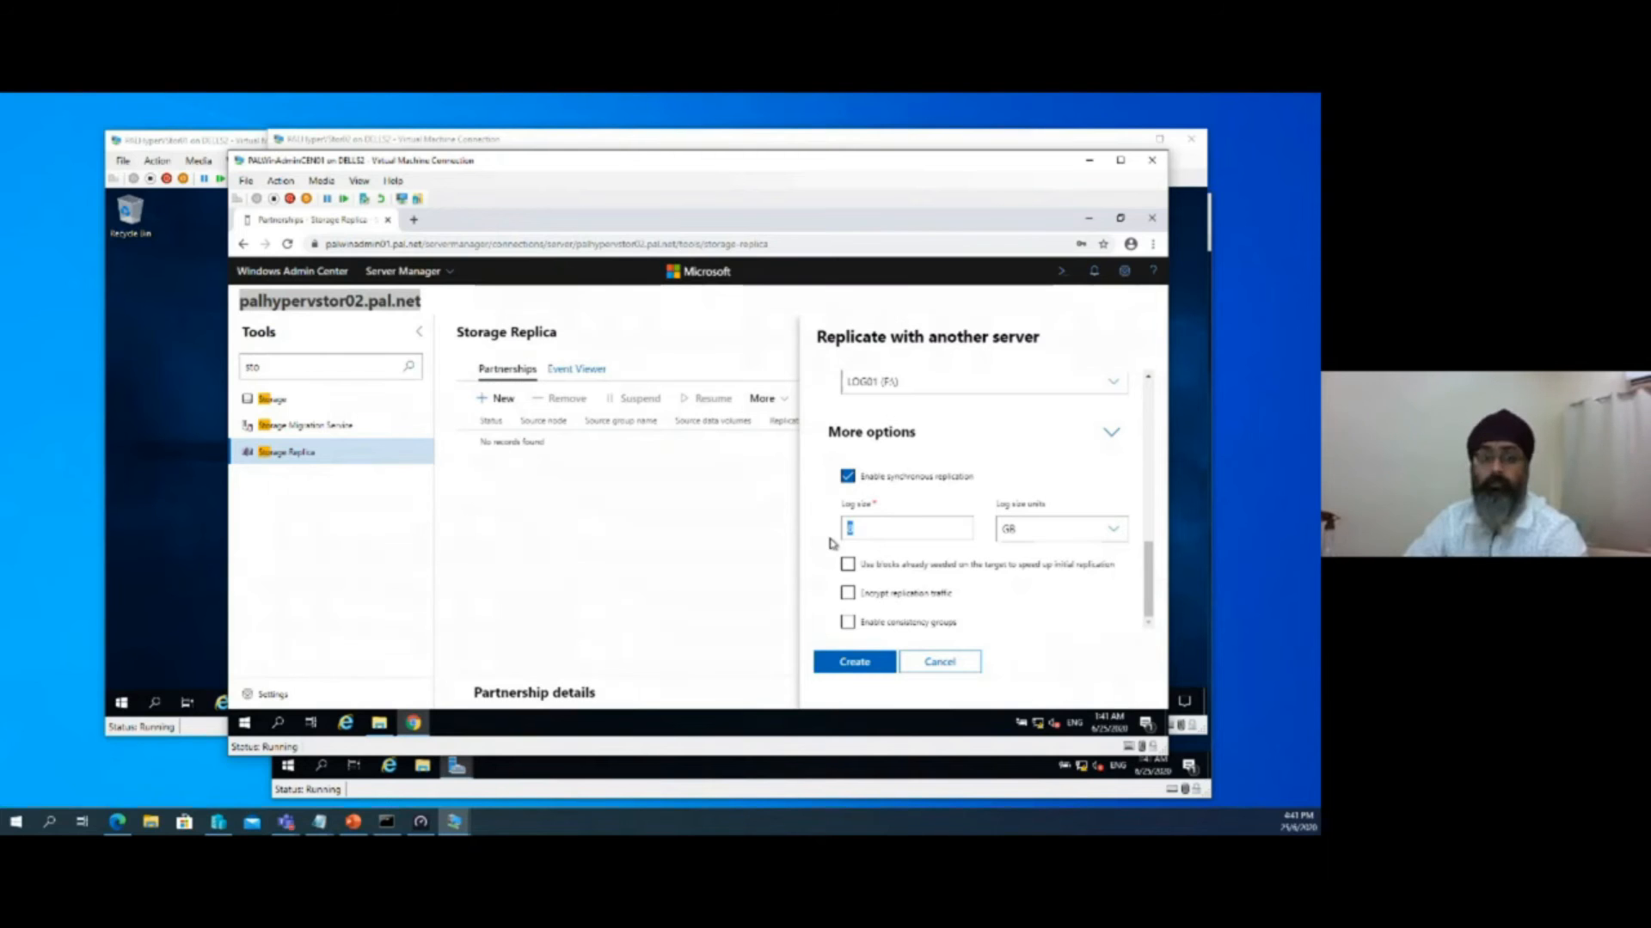
left_click(846, 669)
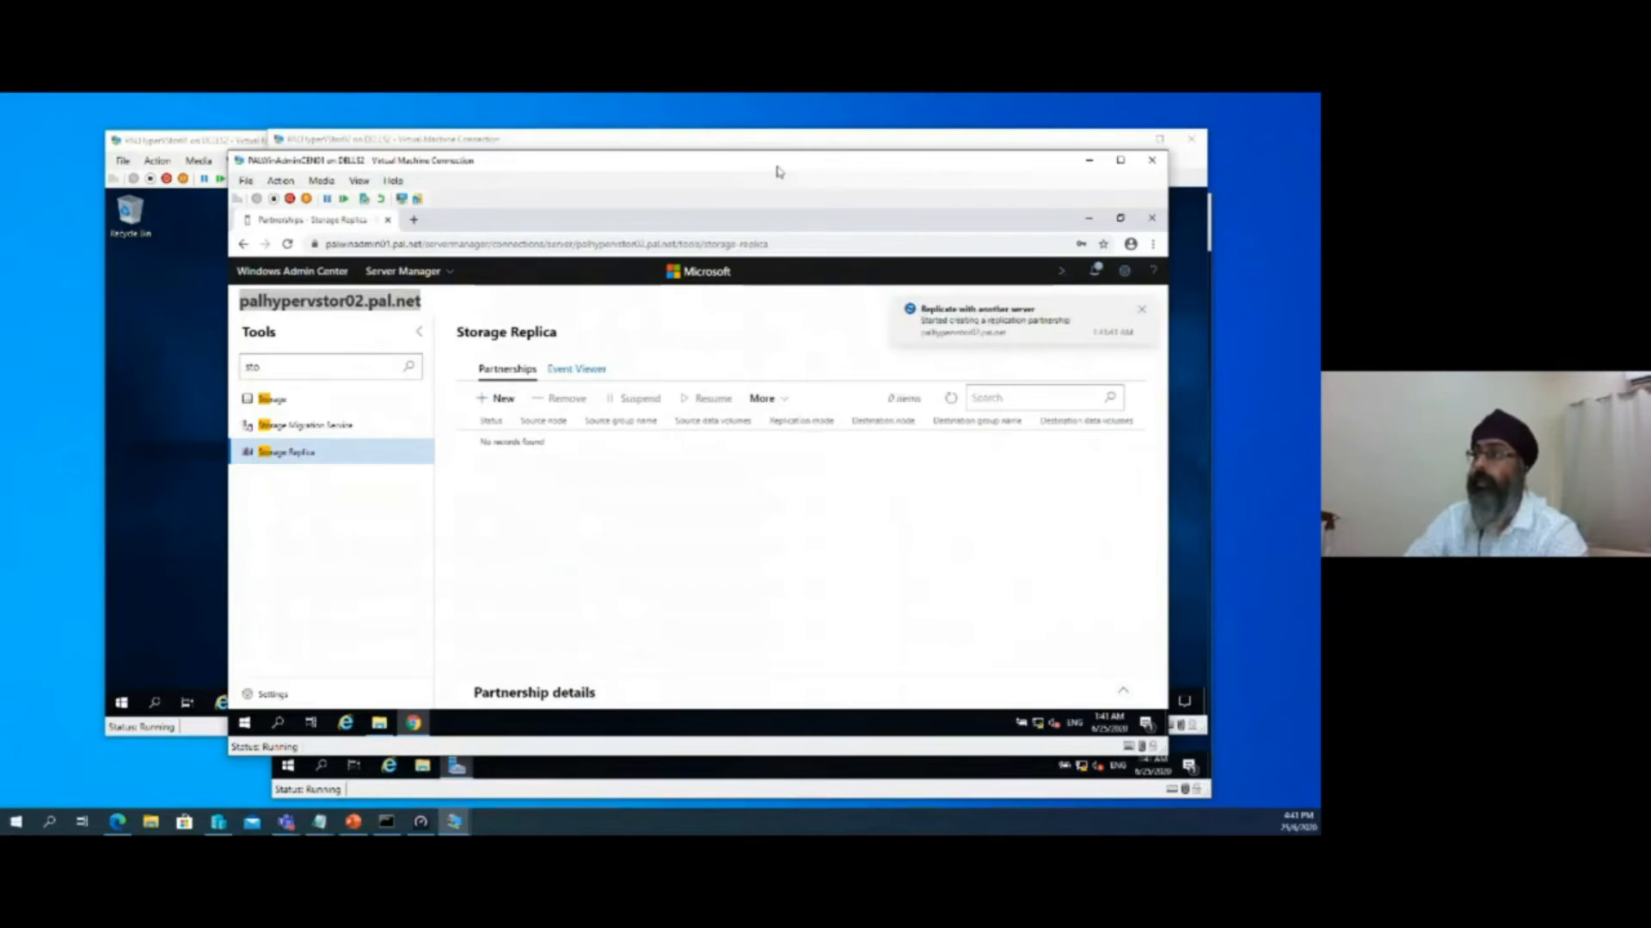
Bring the PALHyperVStor02 virtual machine forward, launch Server Manager on it, and minimize its connection window
left_click_drag(768, 163, 939, 179)
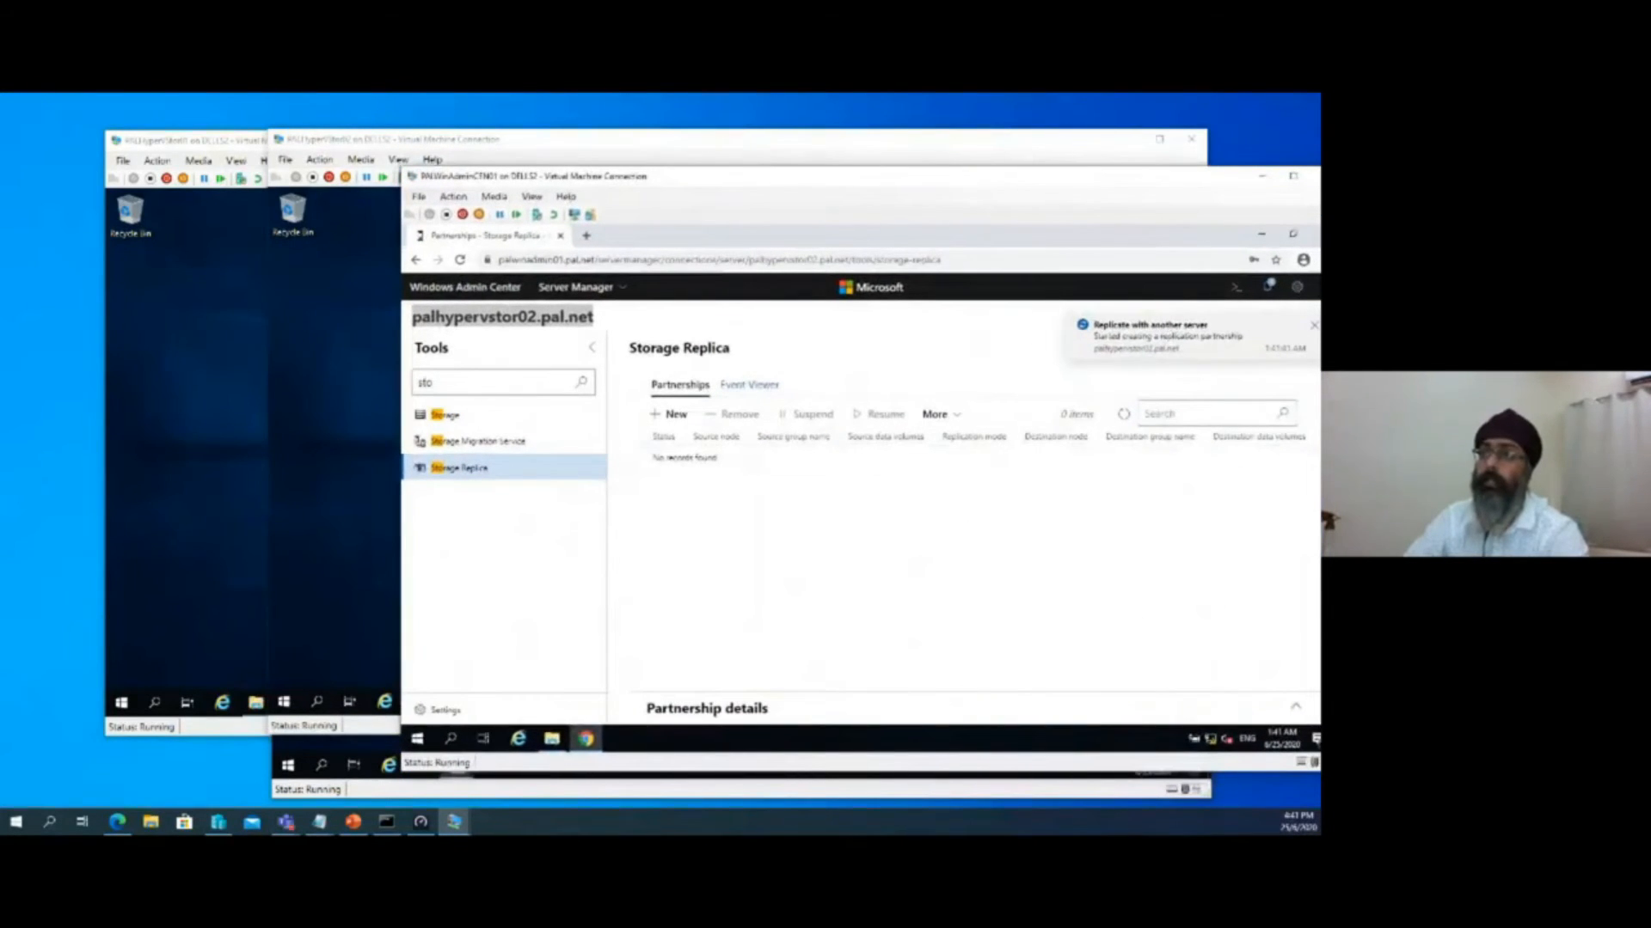
left_click(319, 386)
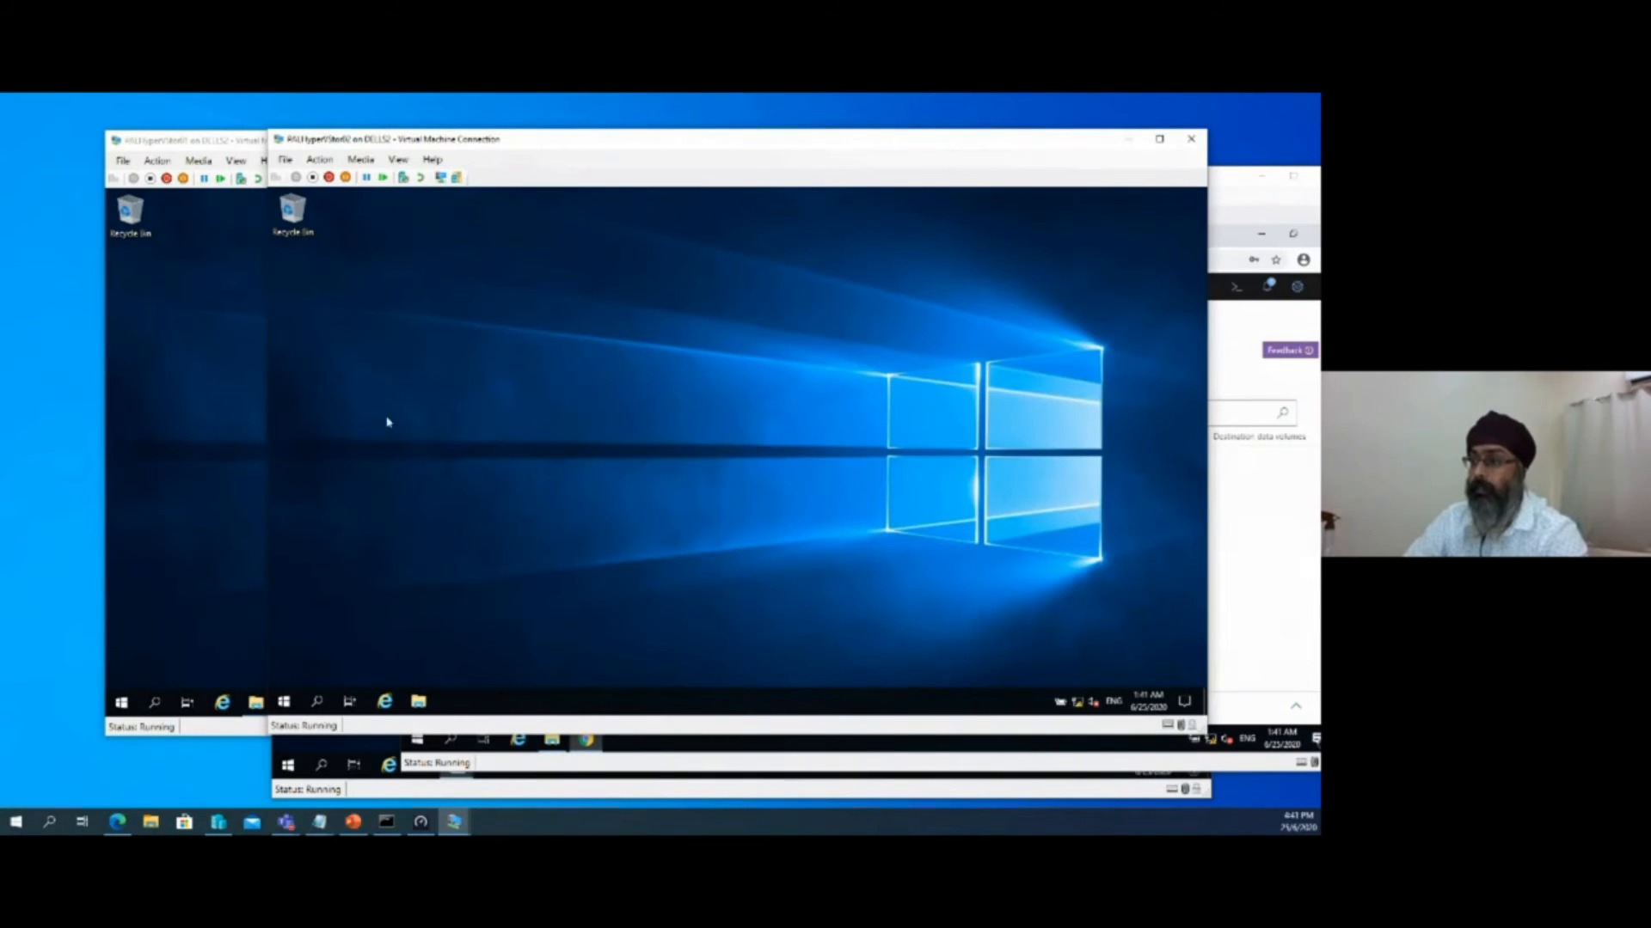
left_click(283, 702)
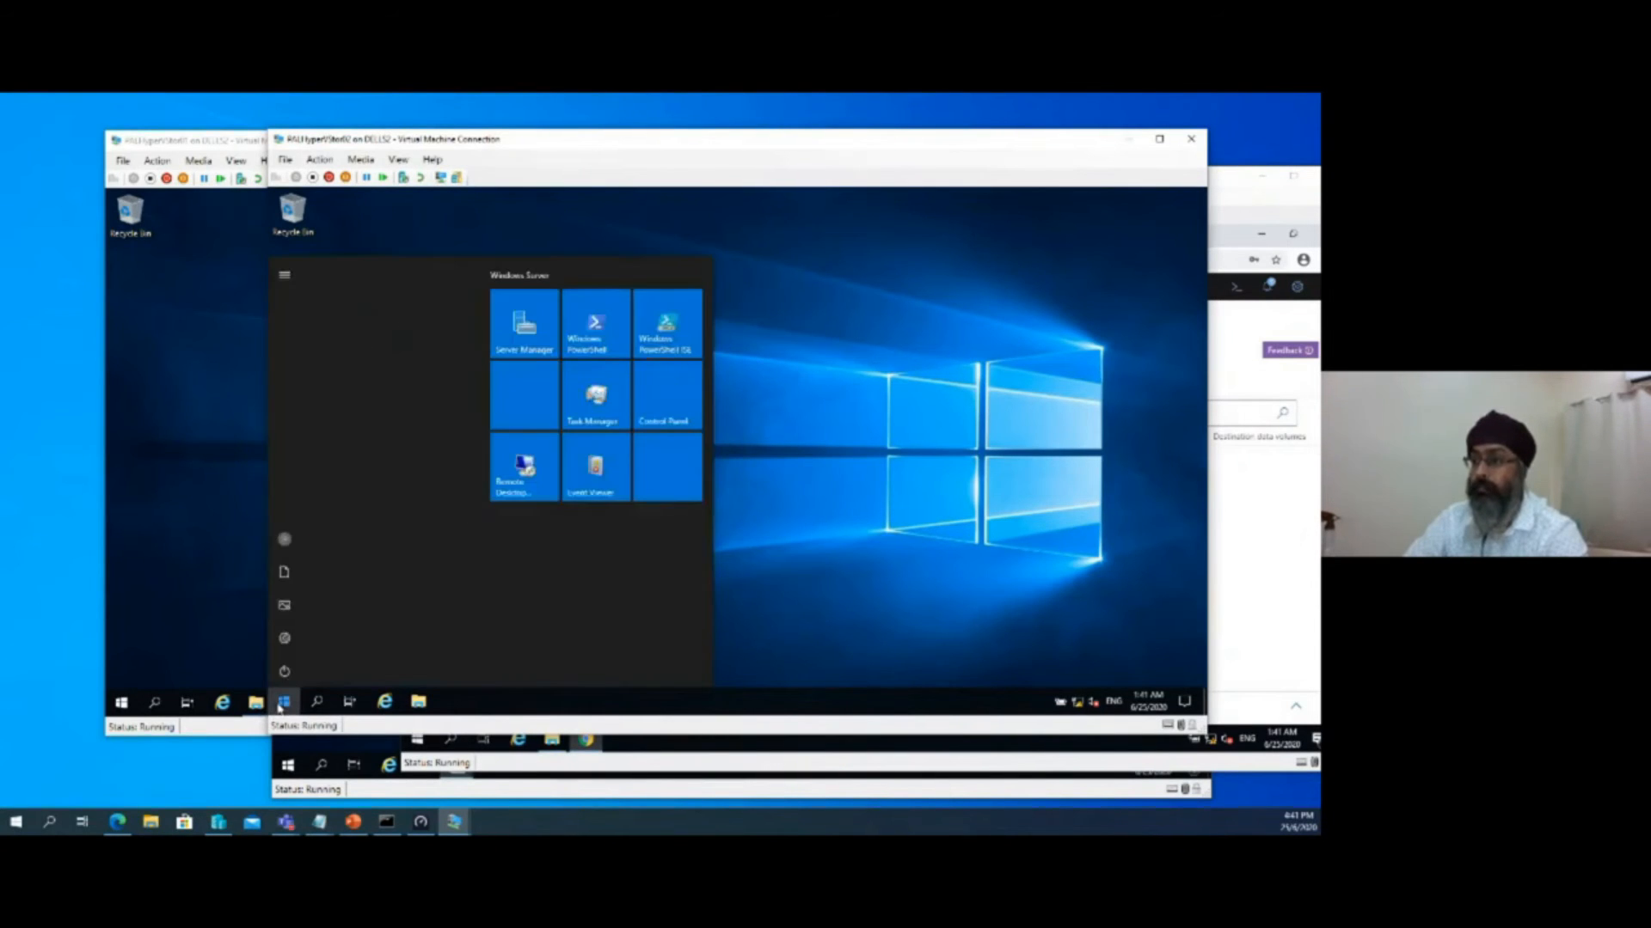
left_click(518, 327)
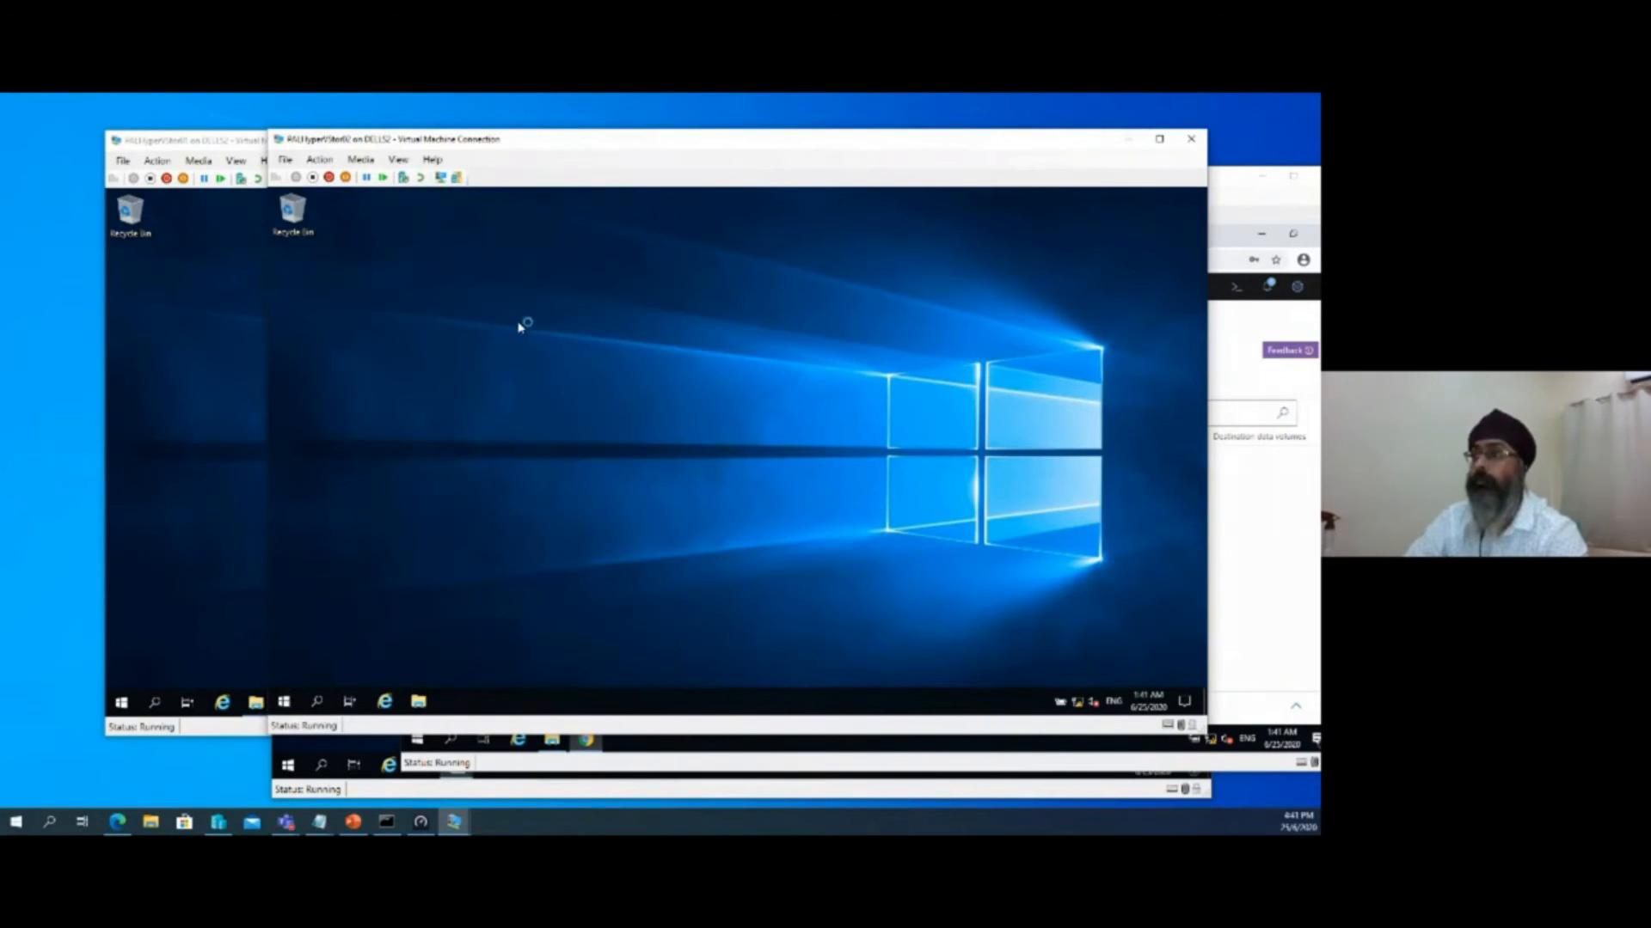
left_click(1121, 143)
Switch to the PALHyperREP02 virtual machine, check its feature installation task, and close Server Manager
mouse_move(454, 822)
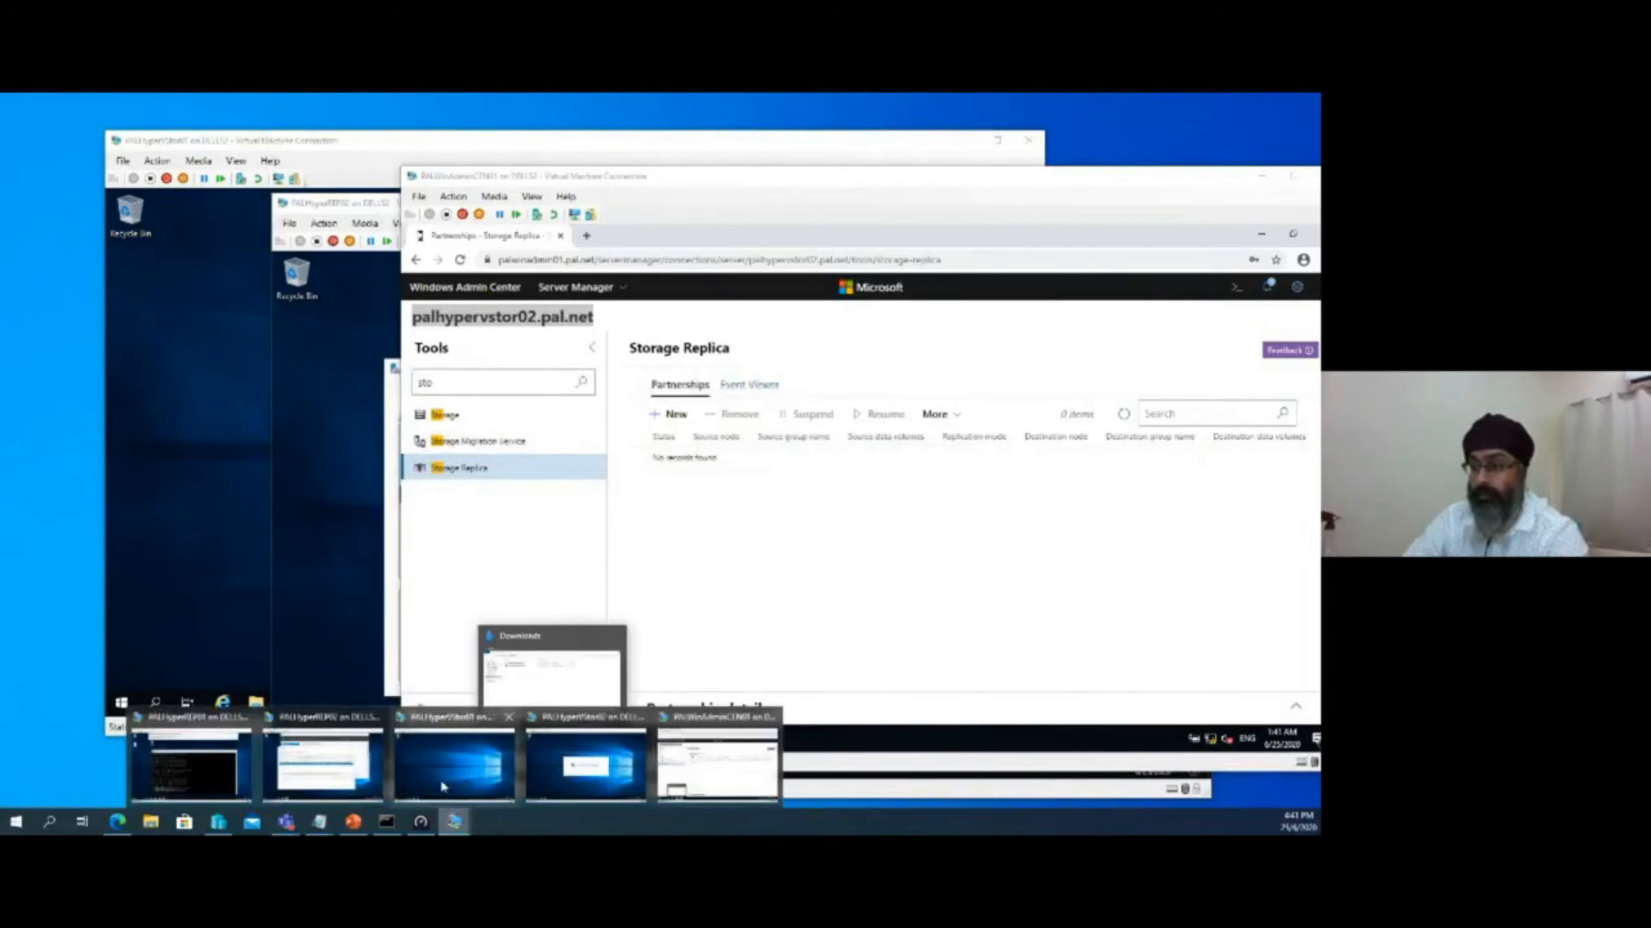
left_click(327, 768)
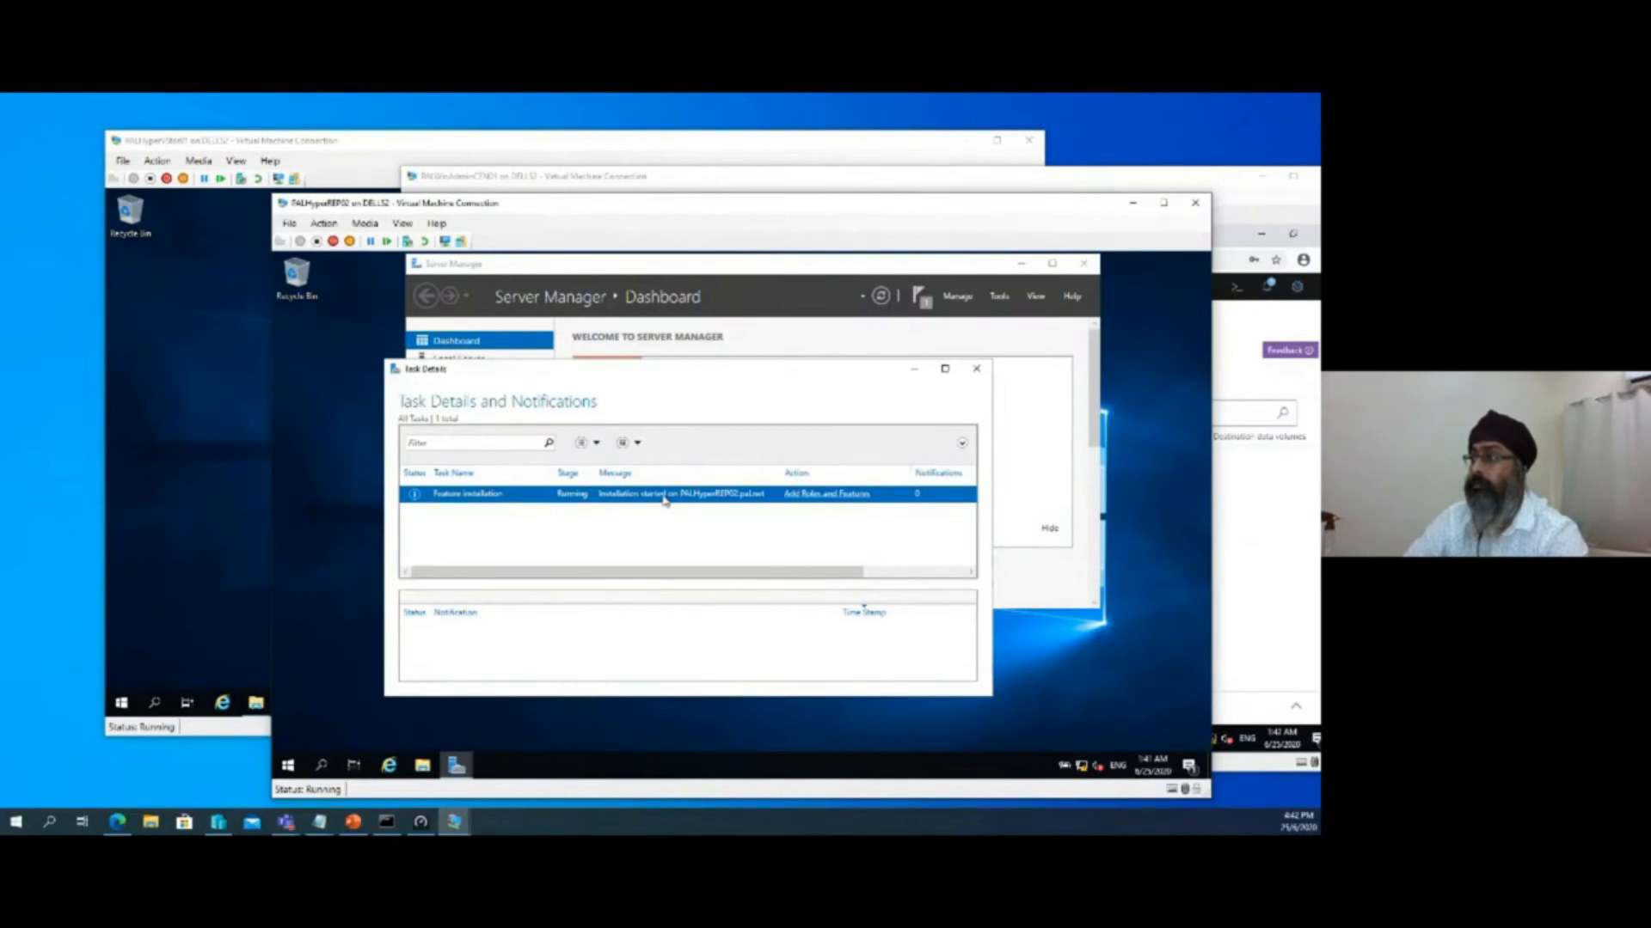
left_click(921, 297)
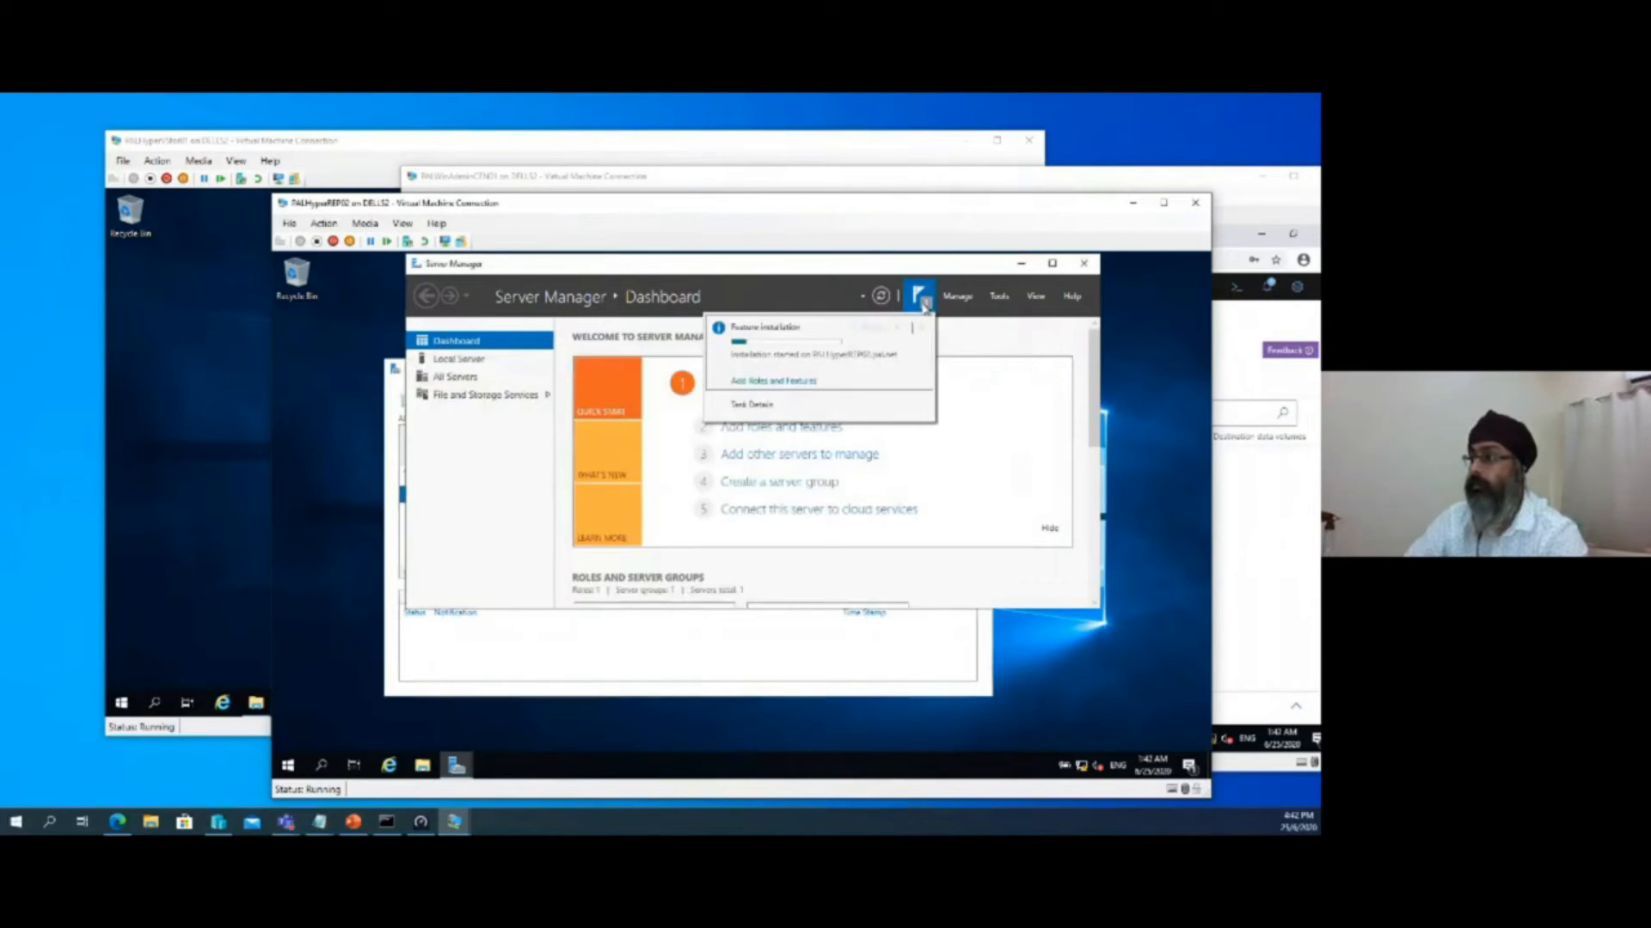
left_click(1082, 271)
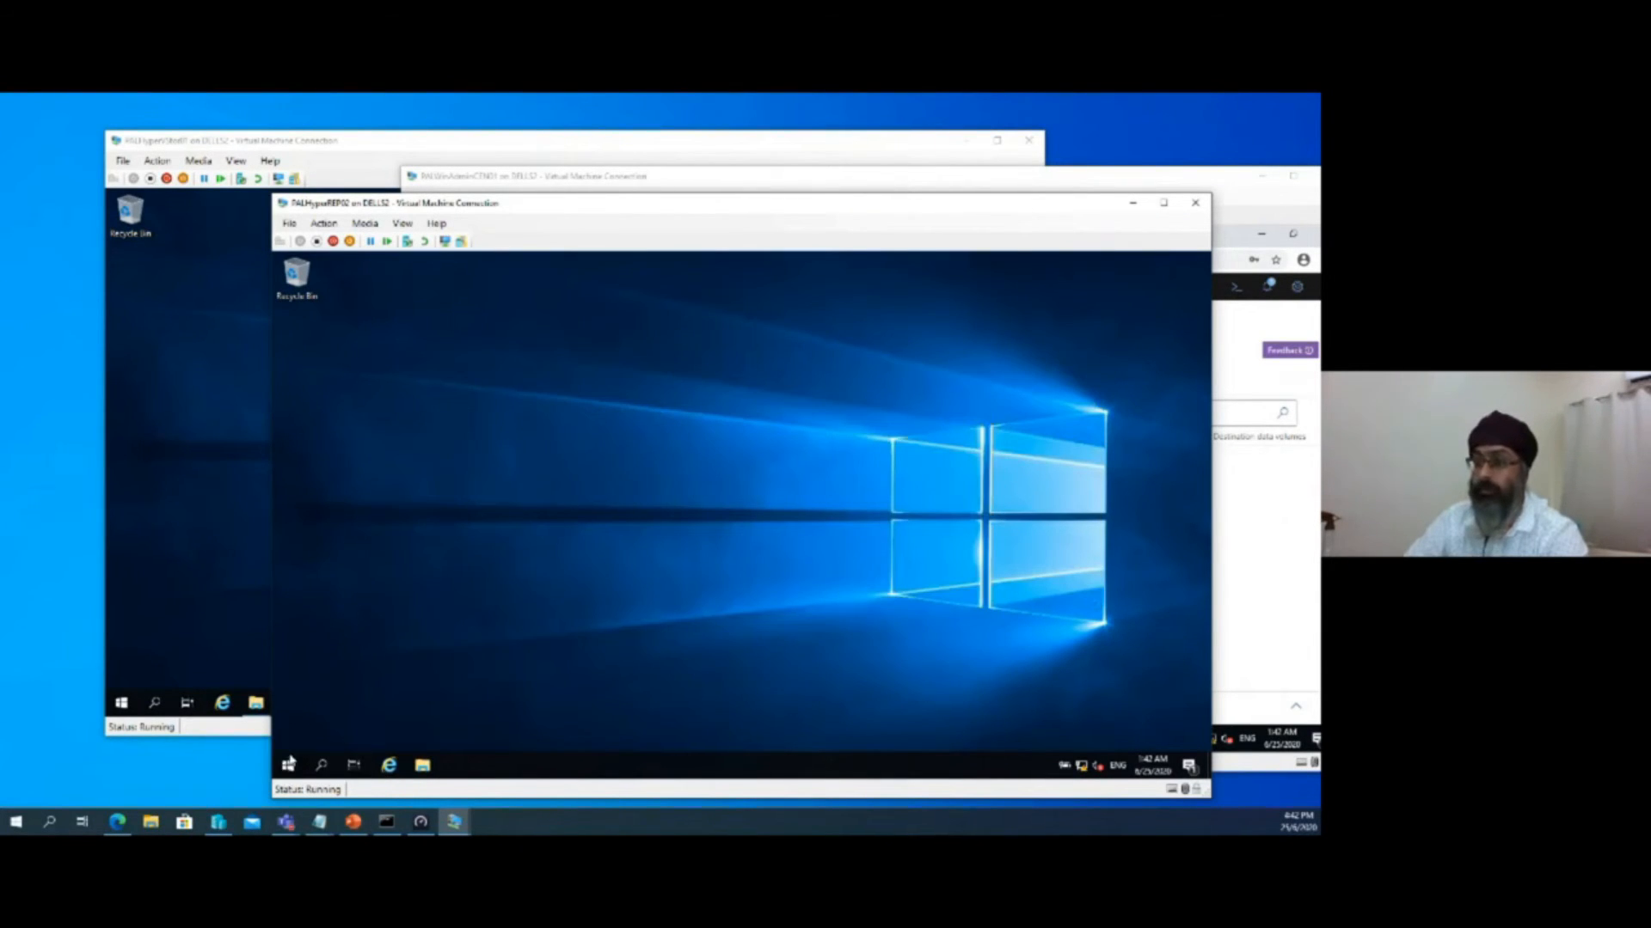
Restart the PALHyperREP02 virtual machine, minimize its window, and reposition the Windows Admin Center virtual machine window
right_click(289, 763)
mouse_move(333, 727)
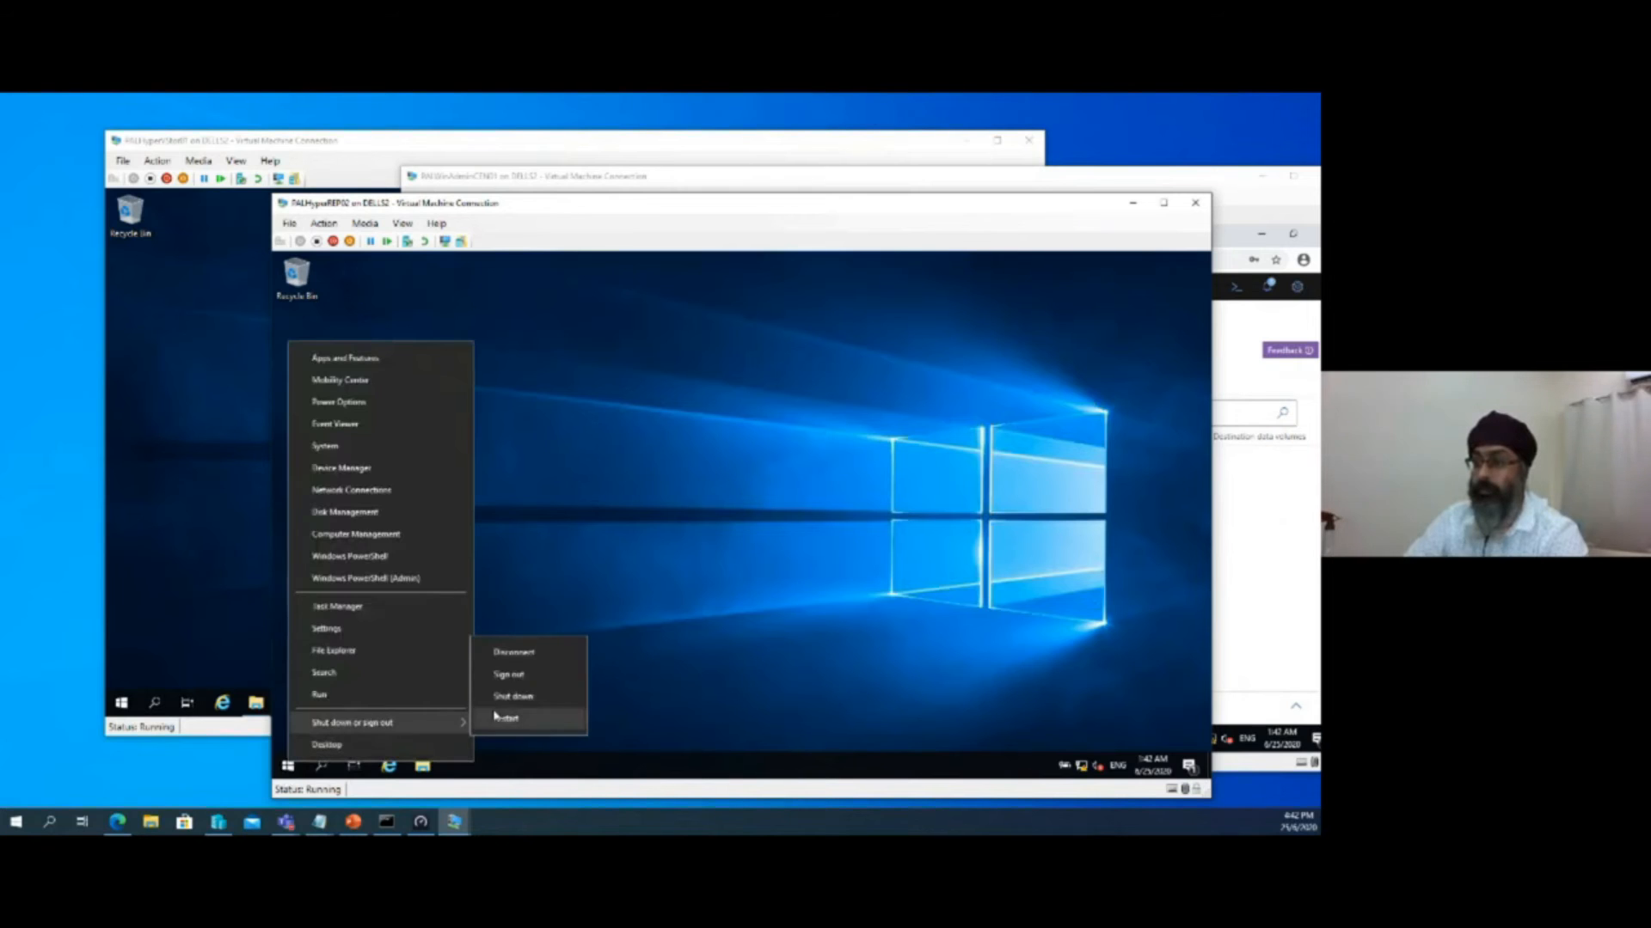
left_click(496, 716)
left_click(486, 735)
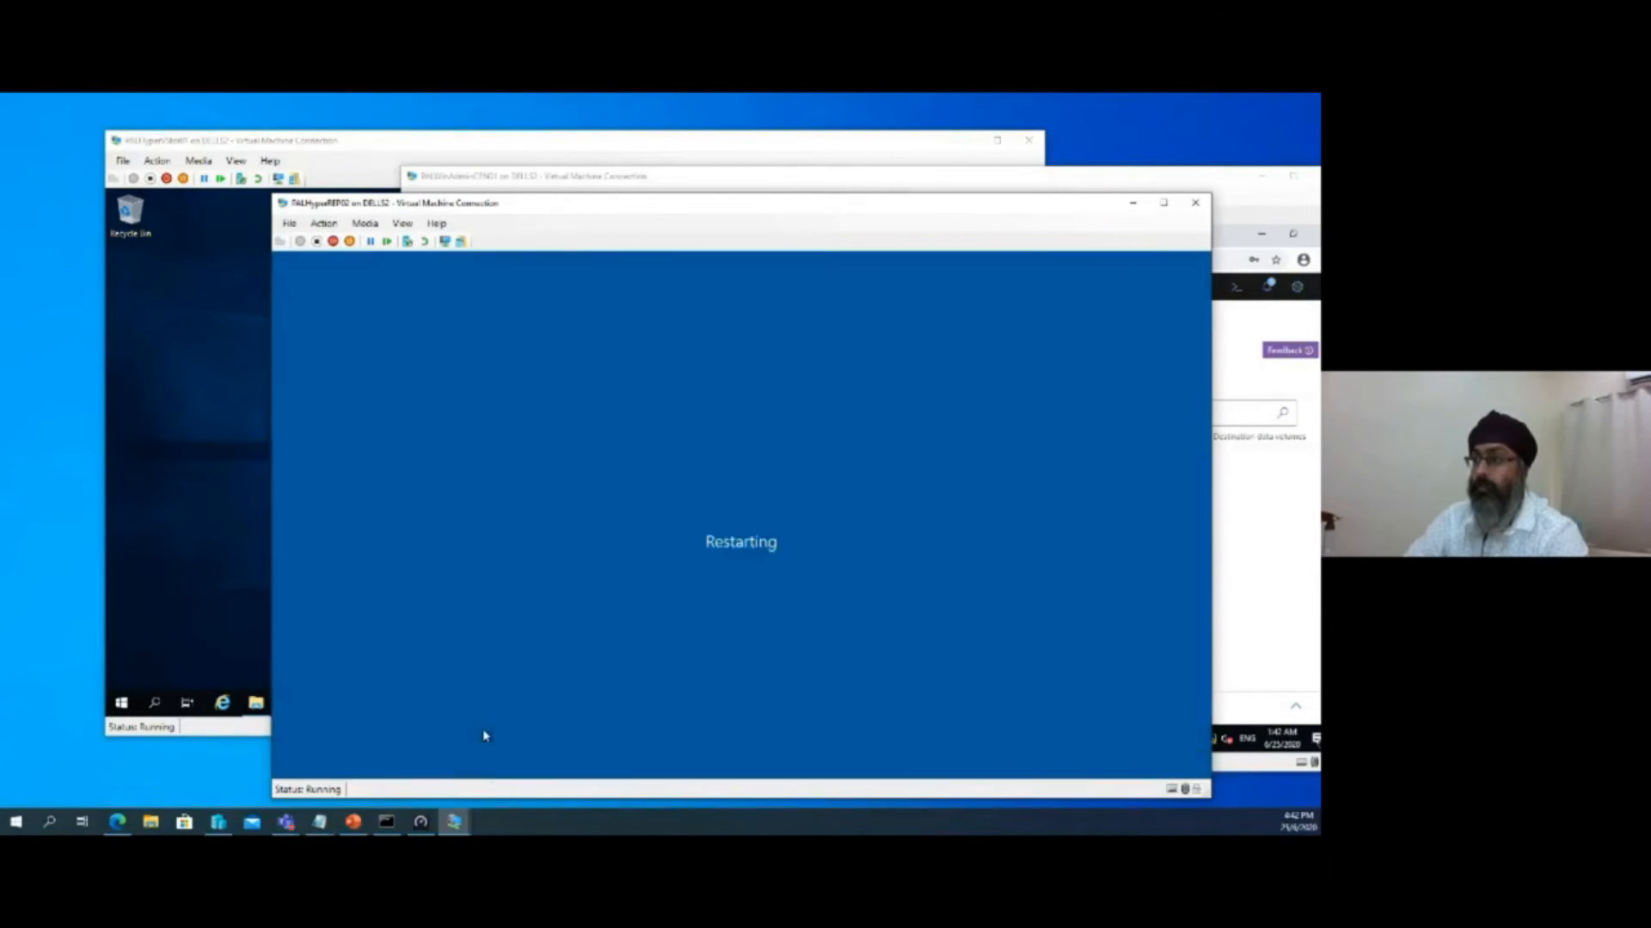
left_click(1132, 203)
left_click_drag(1131, 181, 992, 147)
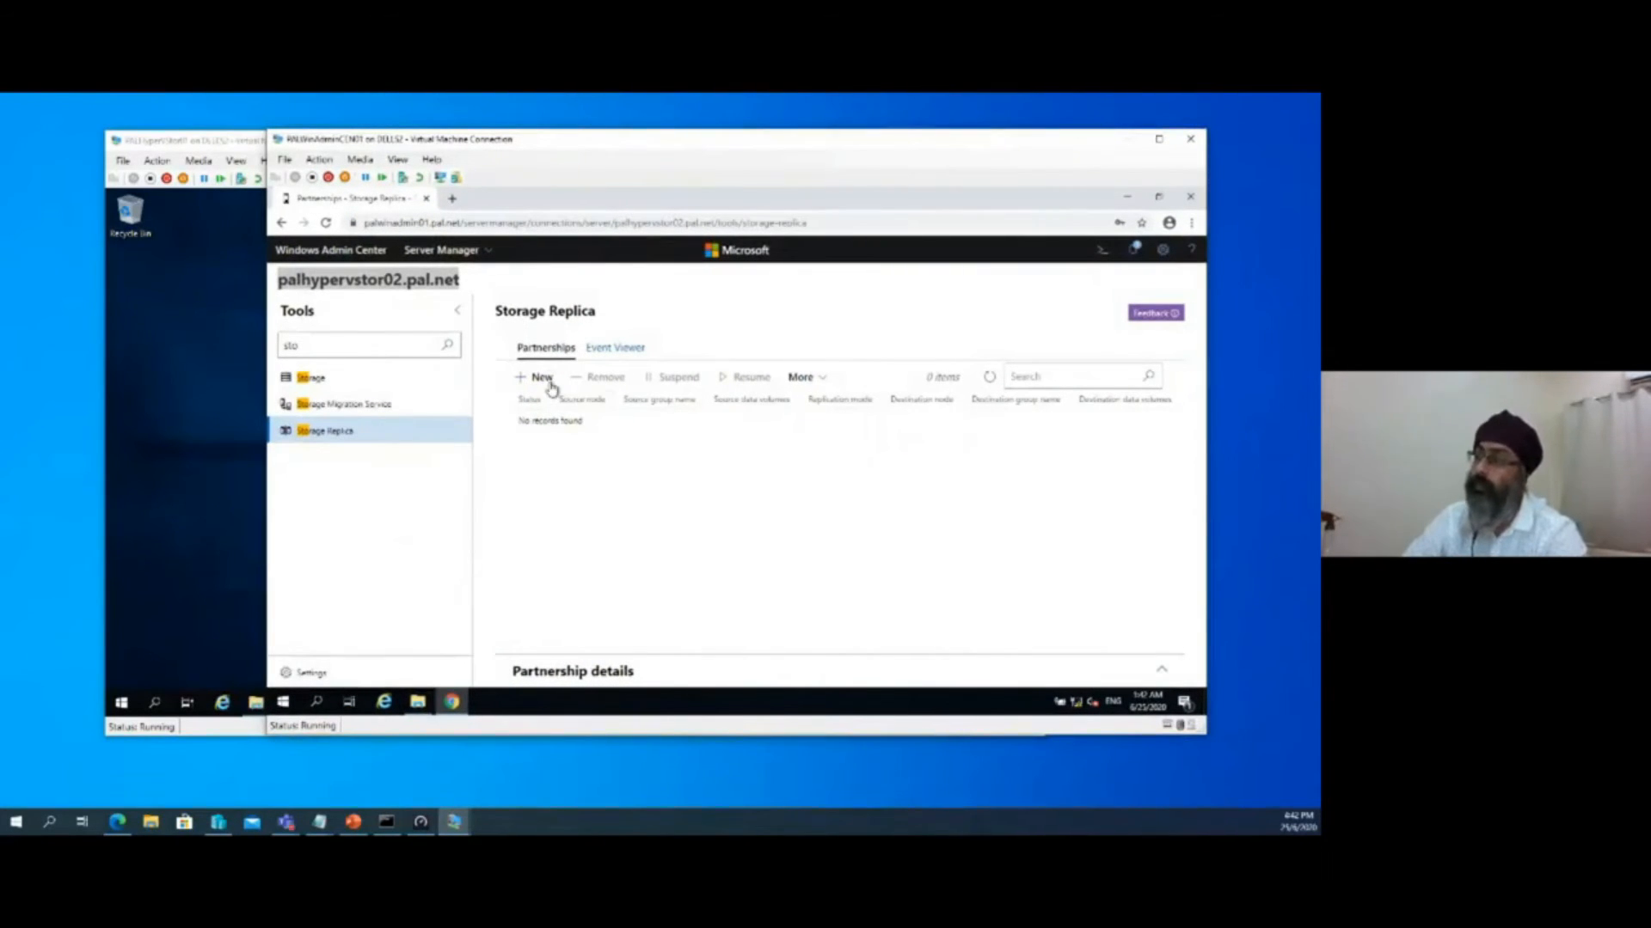
Review the notifications, and refresh the Storage Replica partnerships list with a wider source node column
left_click(1139, 257)
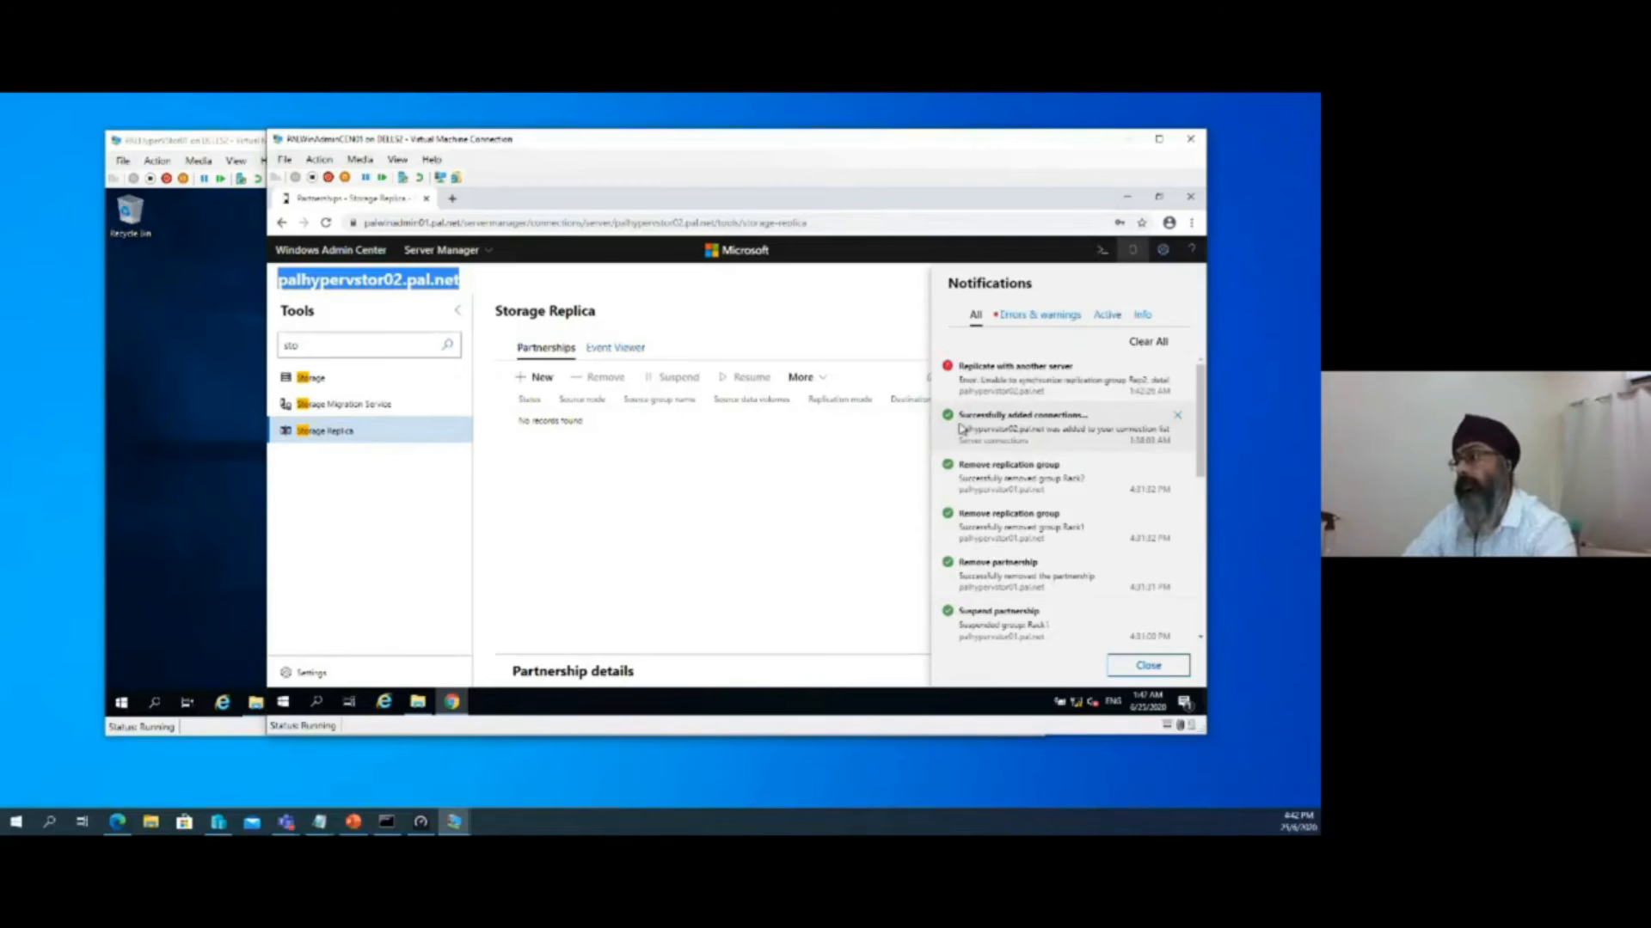
left_click(777, 495)
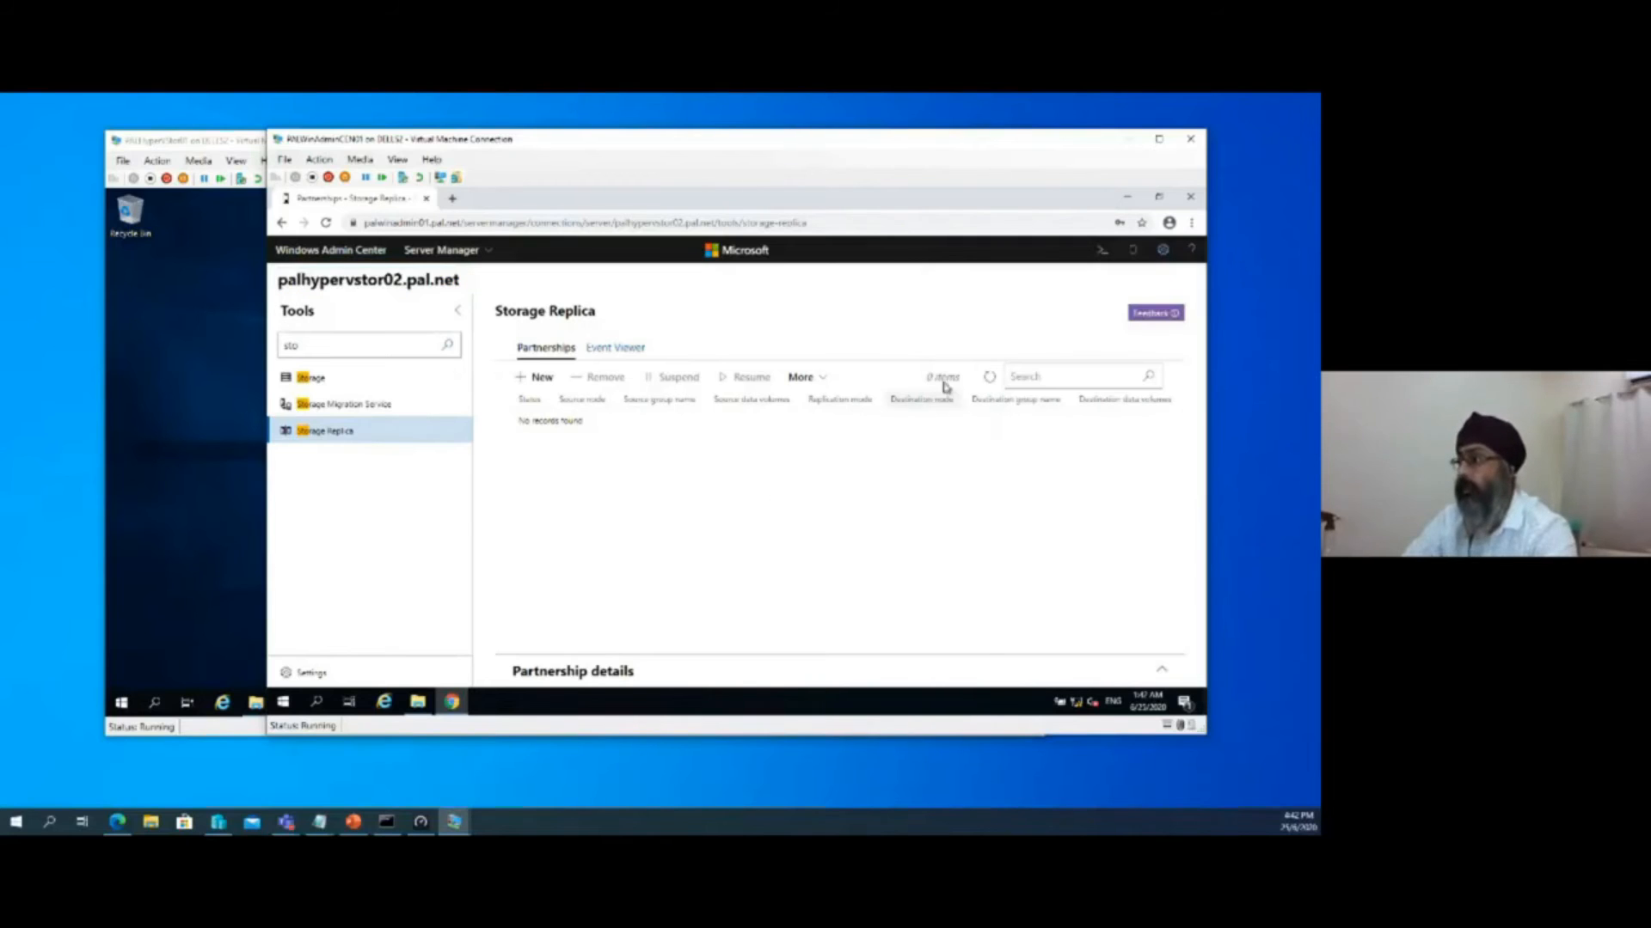
left_click(991, 383)
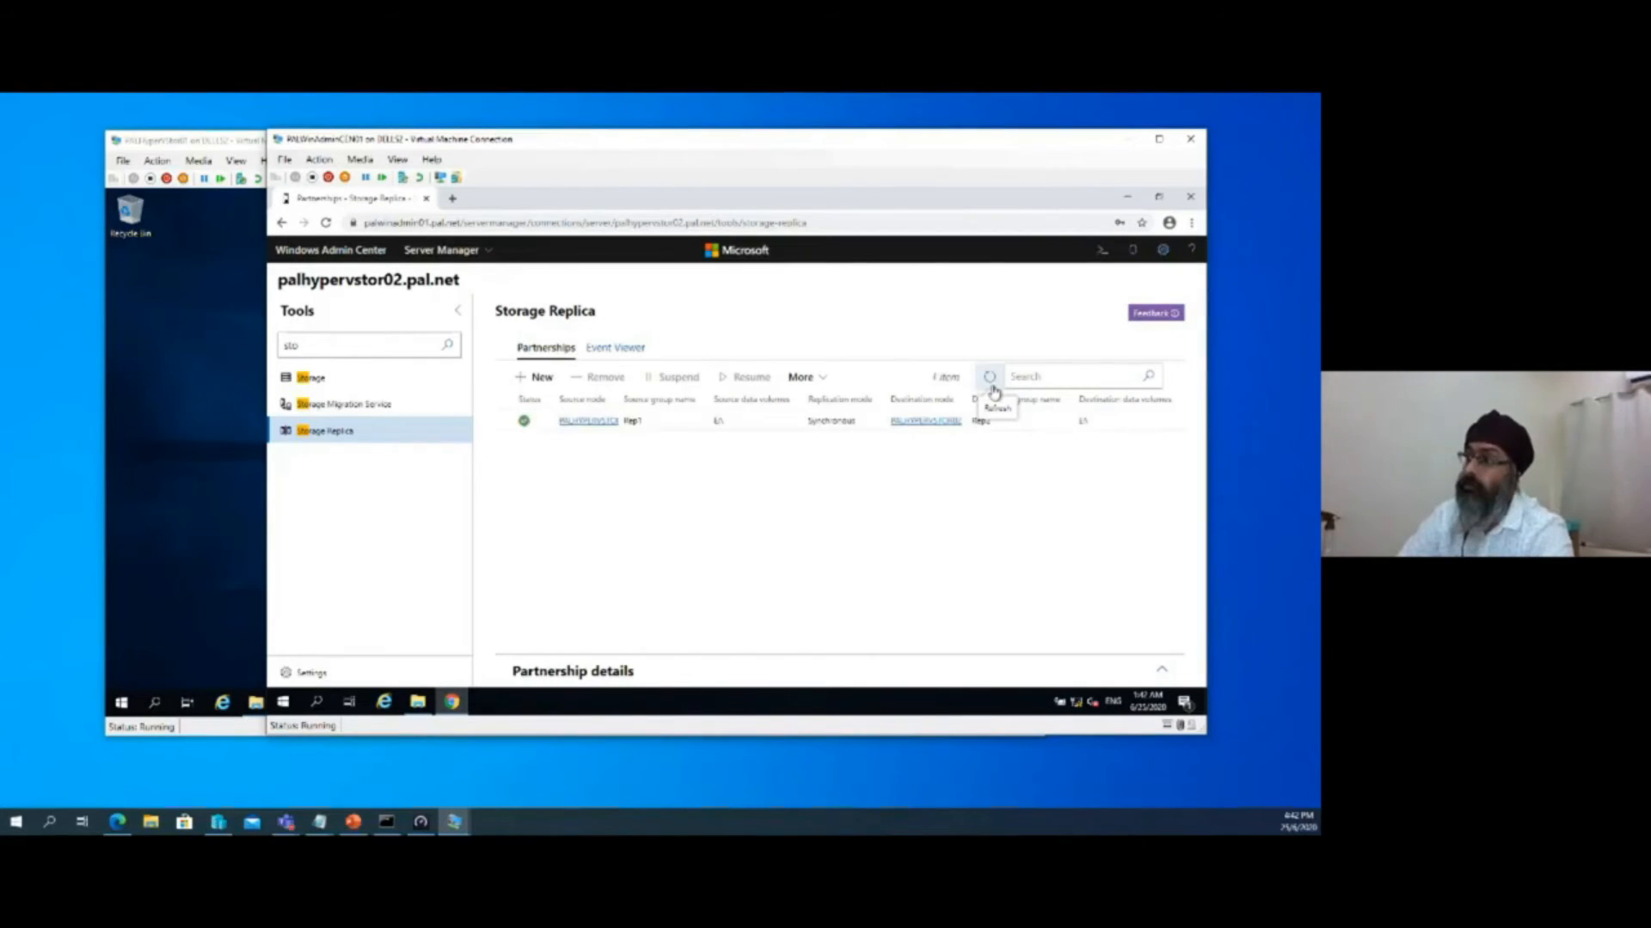
left_click_drag(616, 401, 640, 404)
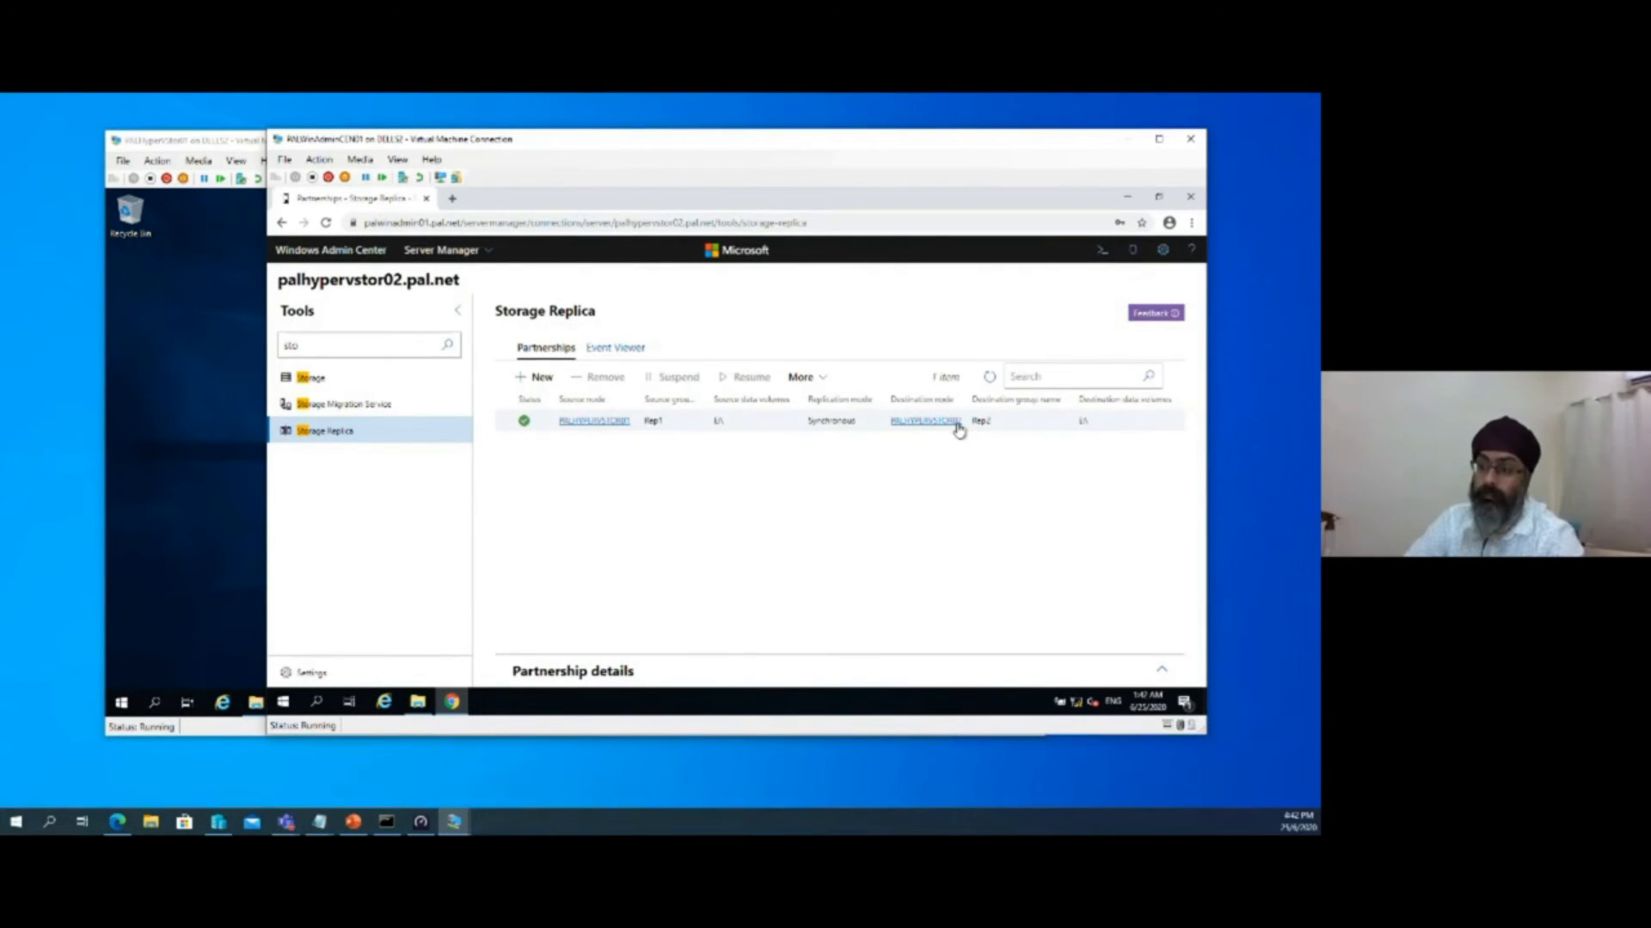
Switch to the PALHyperVStor01 virtual machine, open This PC in File Explorer, and reposition its window
left_click(458, 823)
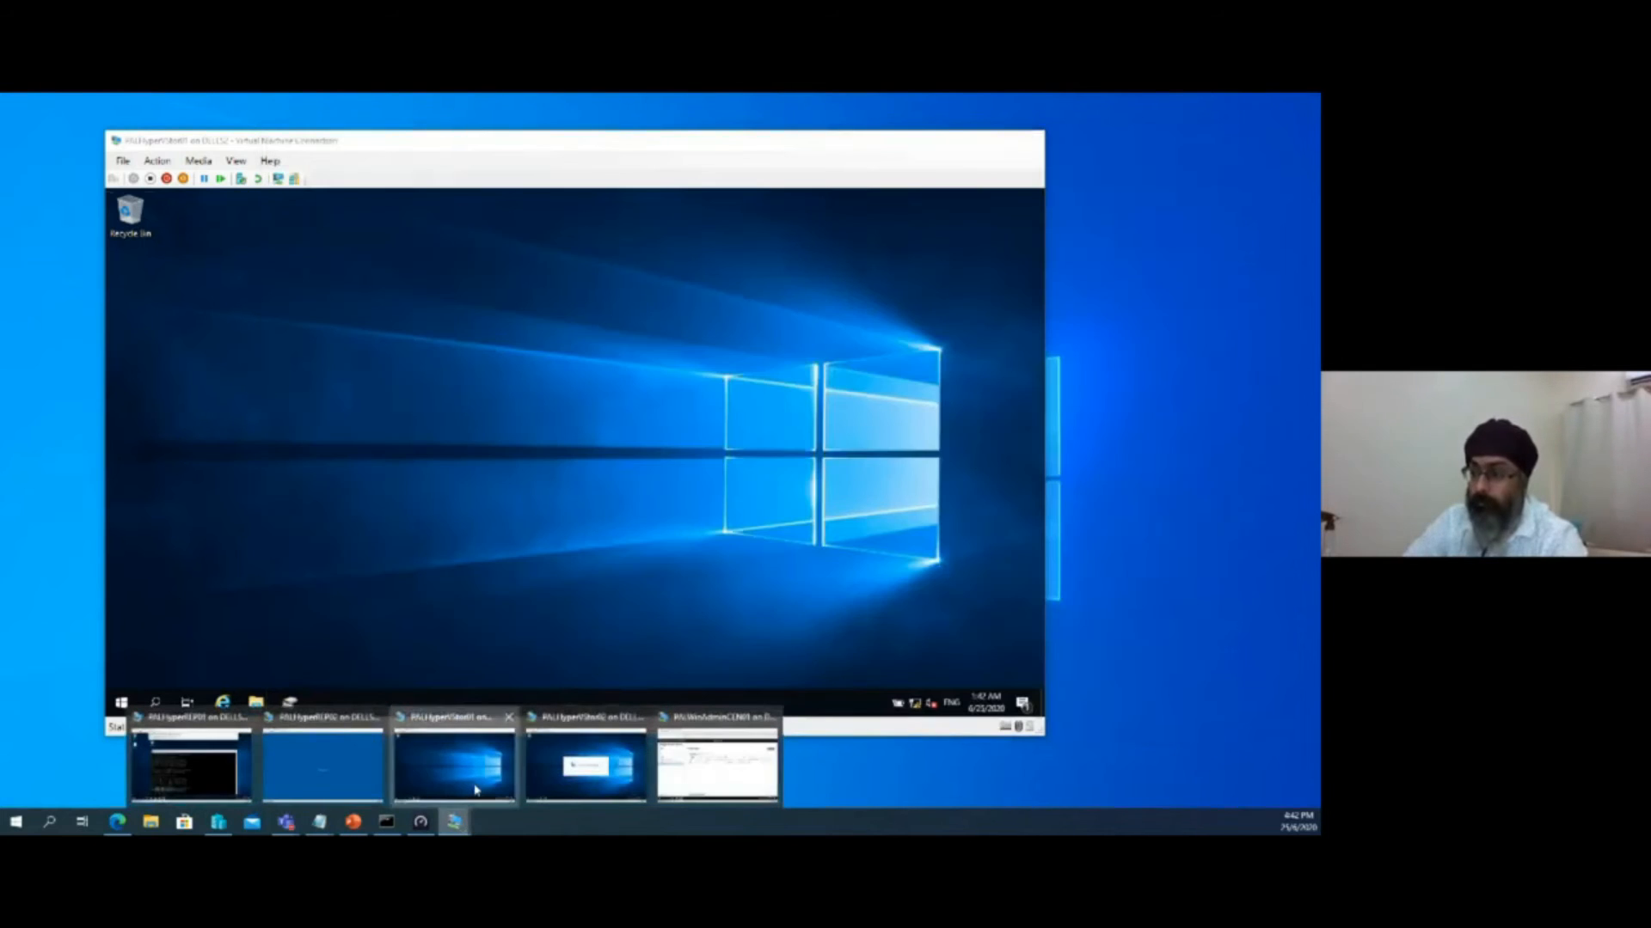
left_click(477, 789)
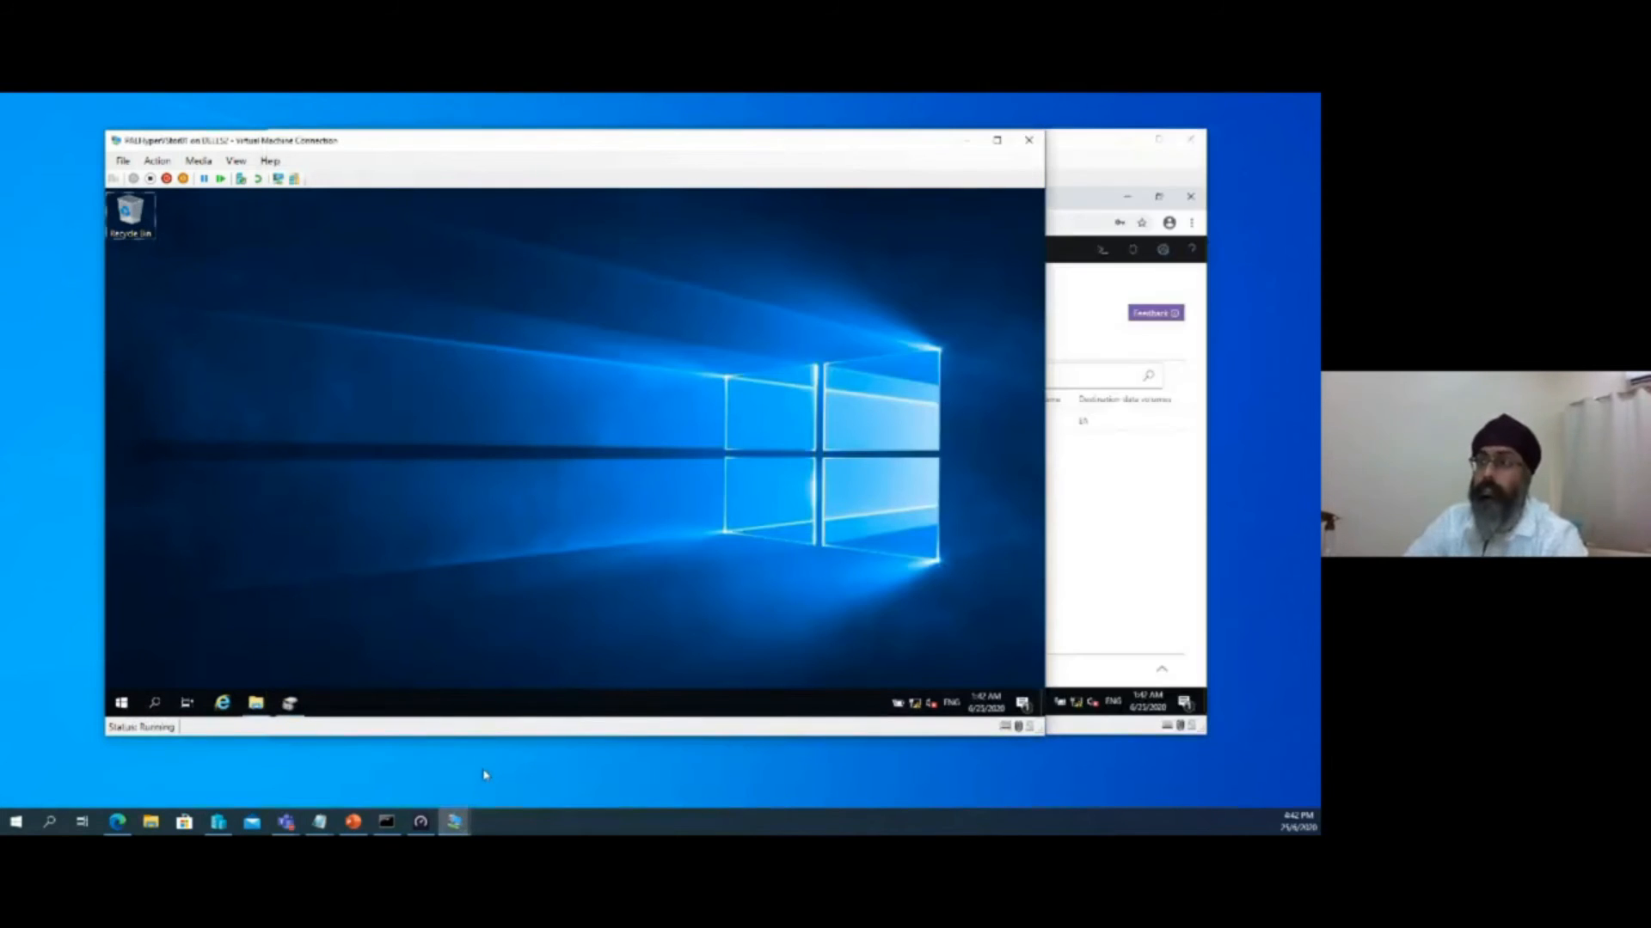
left_click(256, 703)
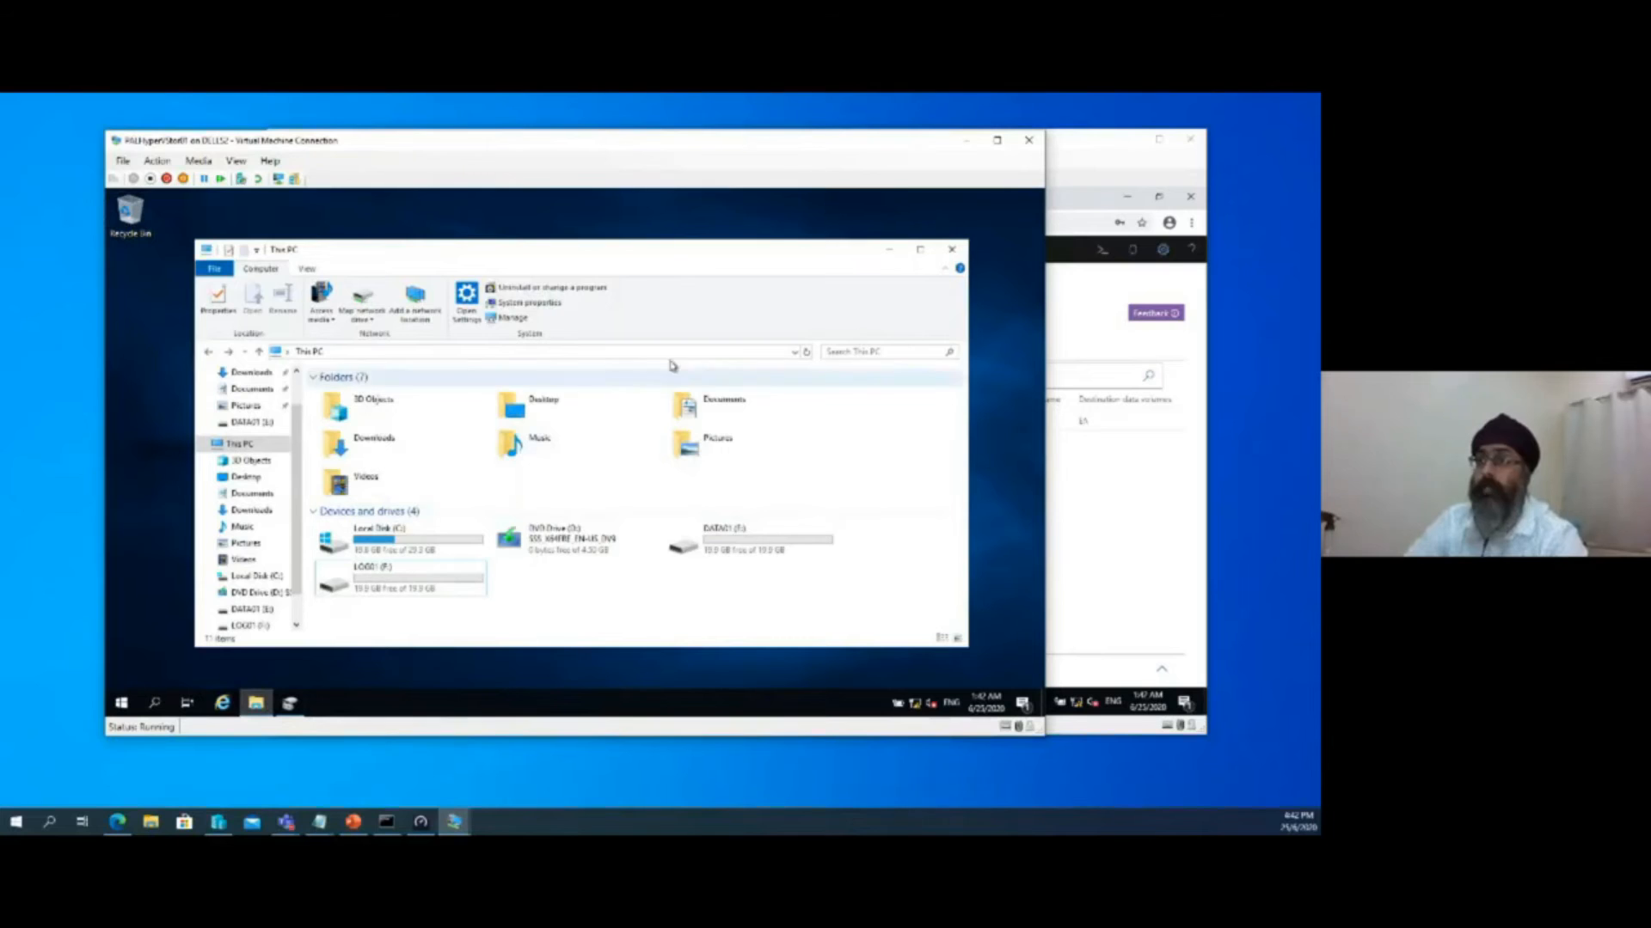
left_click_drag(715, 254, 709, 238)
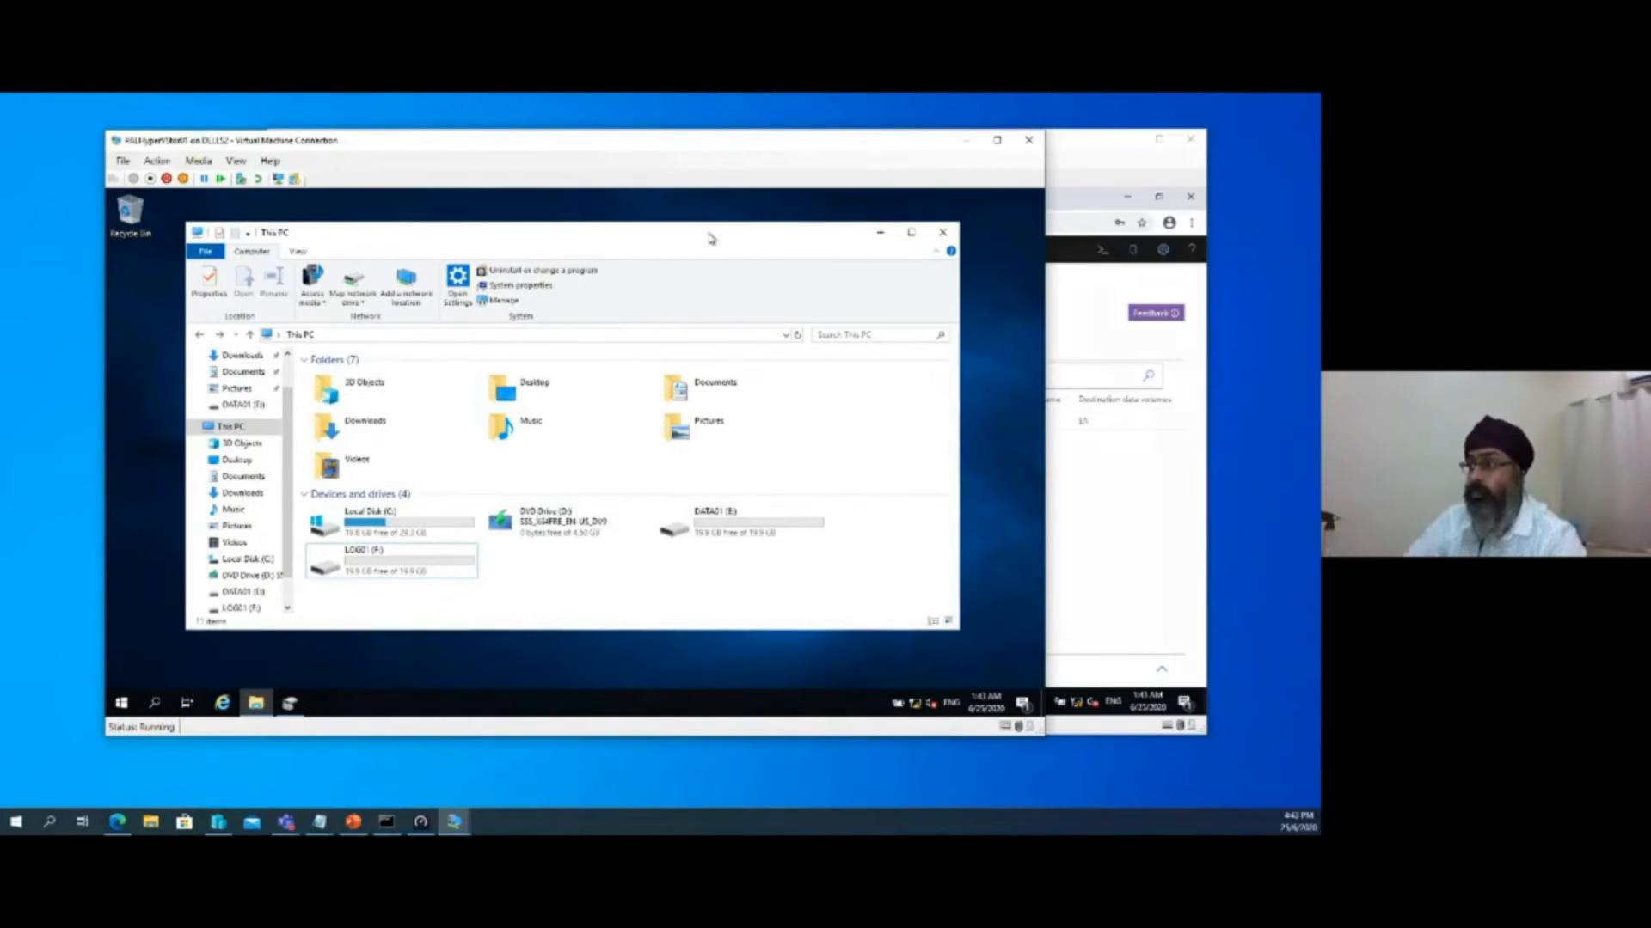
Examine the contents of the DATA01 (E:) and LOG01 (F:) drives on PALHyperVStor01, and return to This PC
double_click(721, 526)
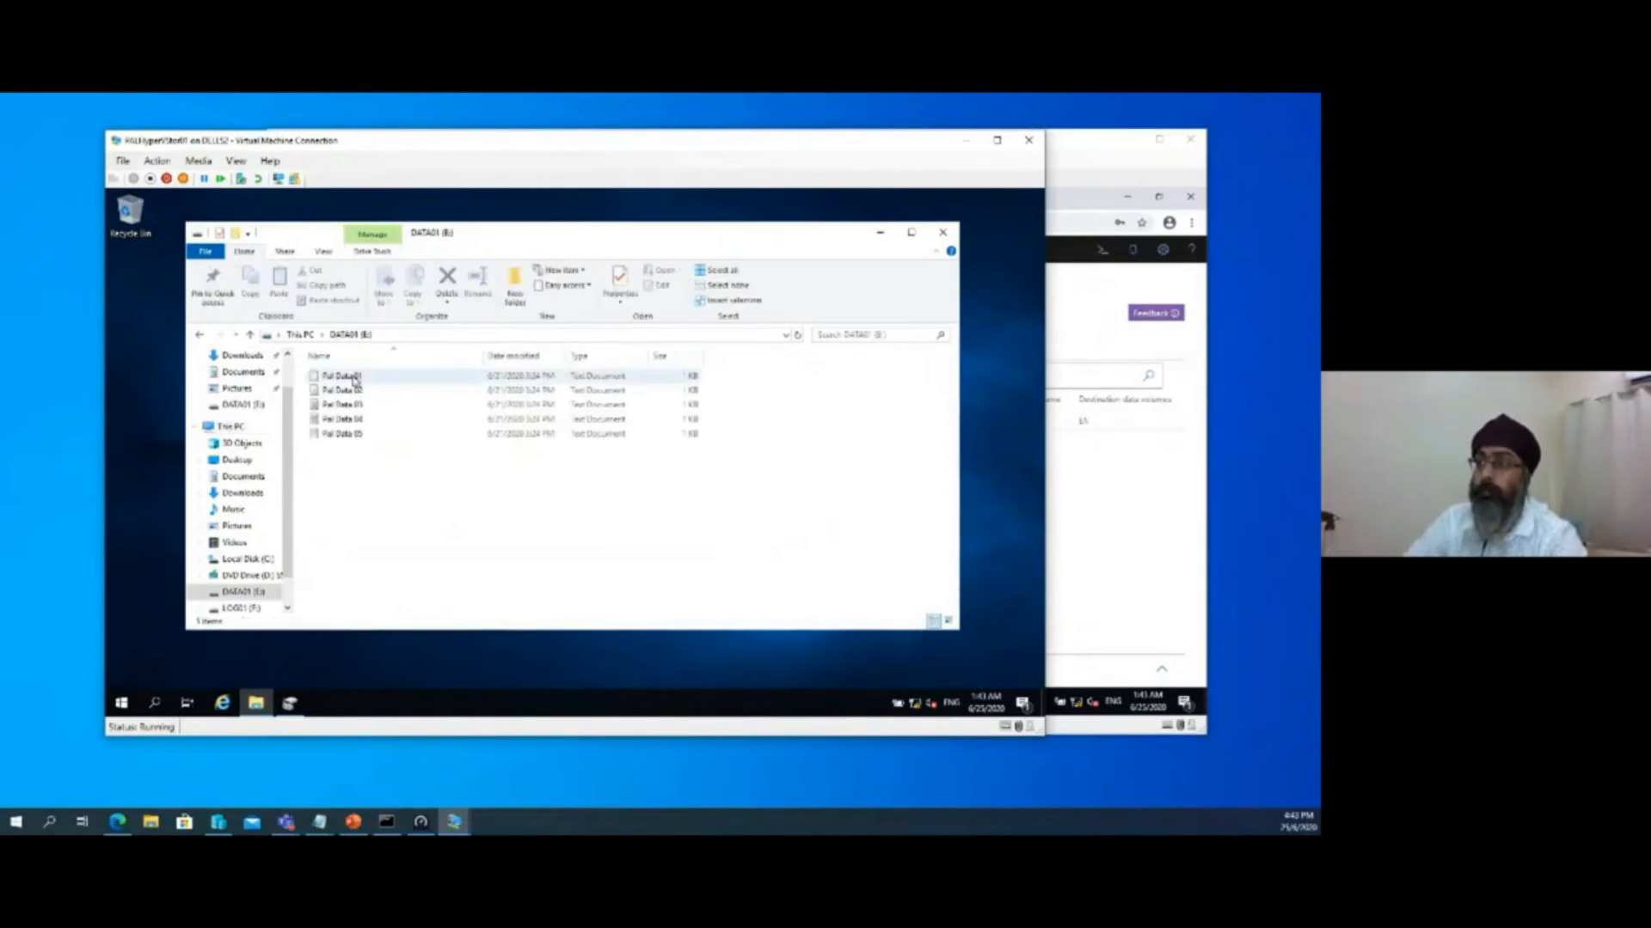
key("alt+Left")
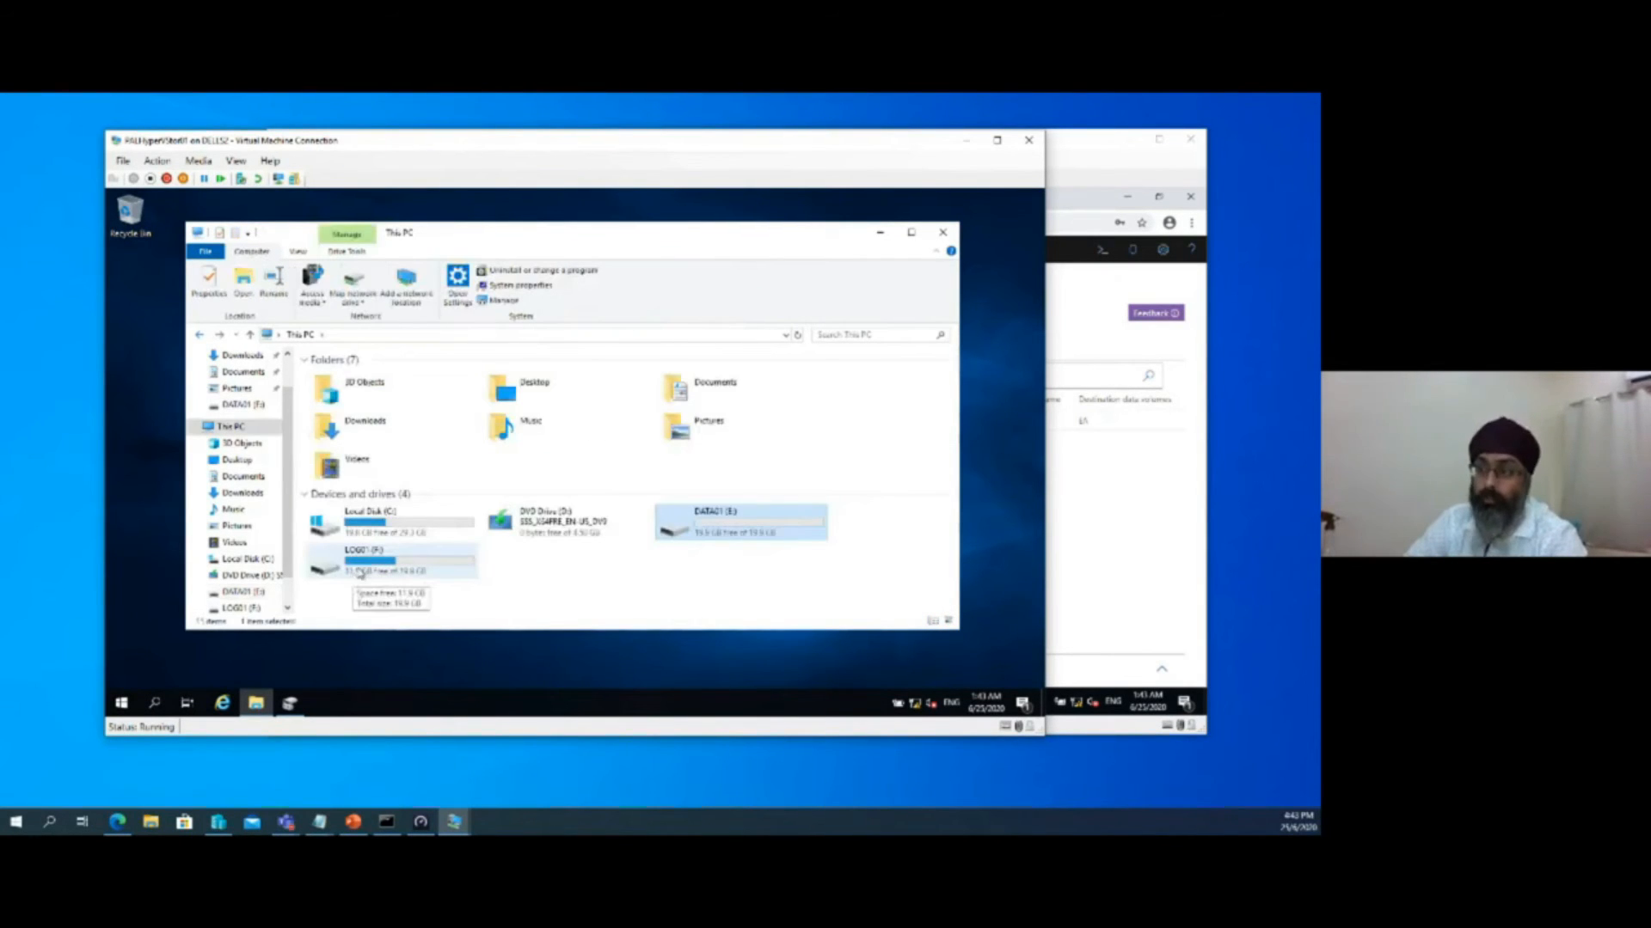
double_click(413, 567)
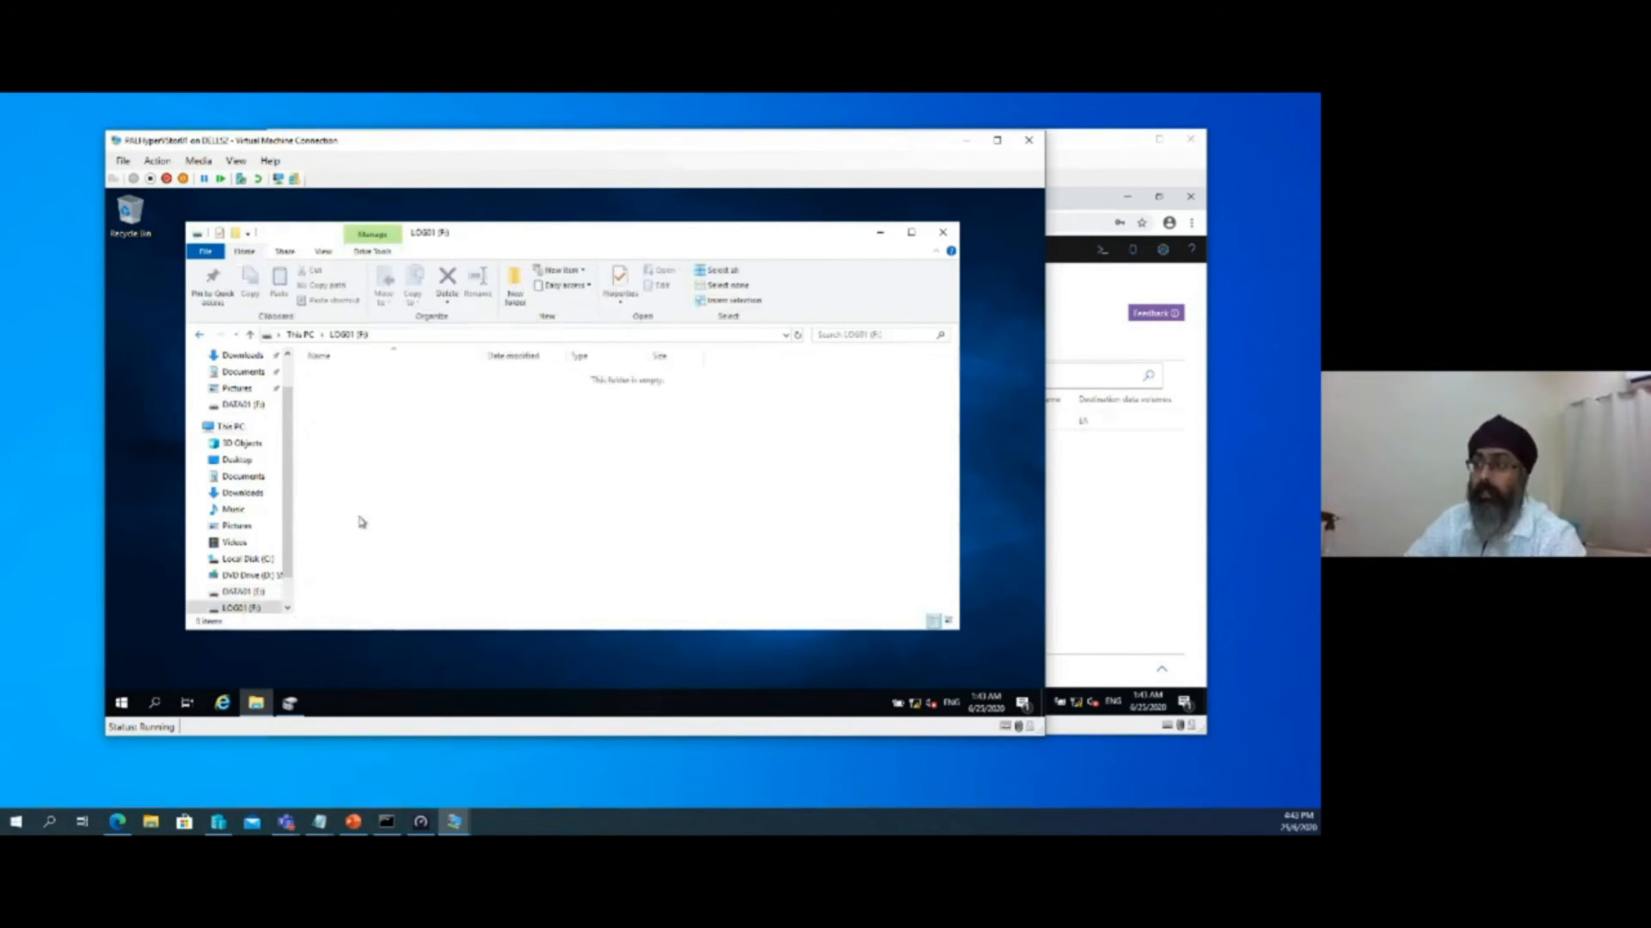
left_click(200, 334)
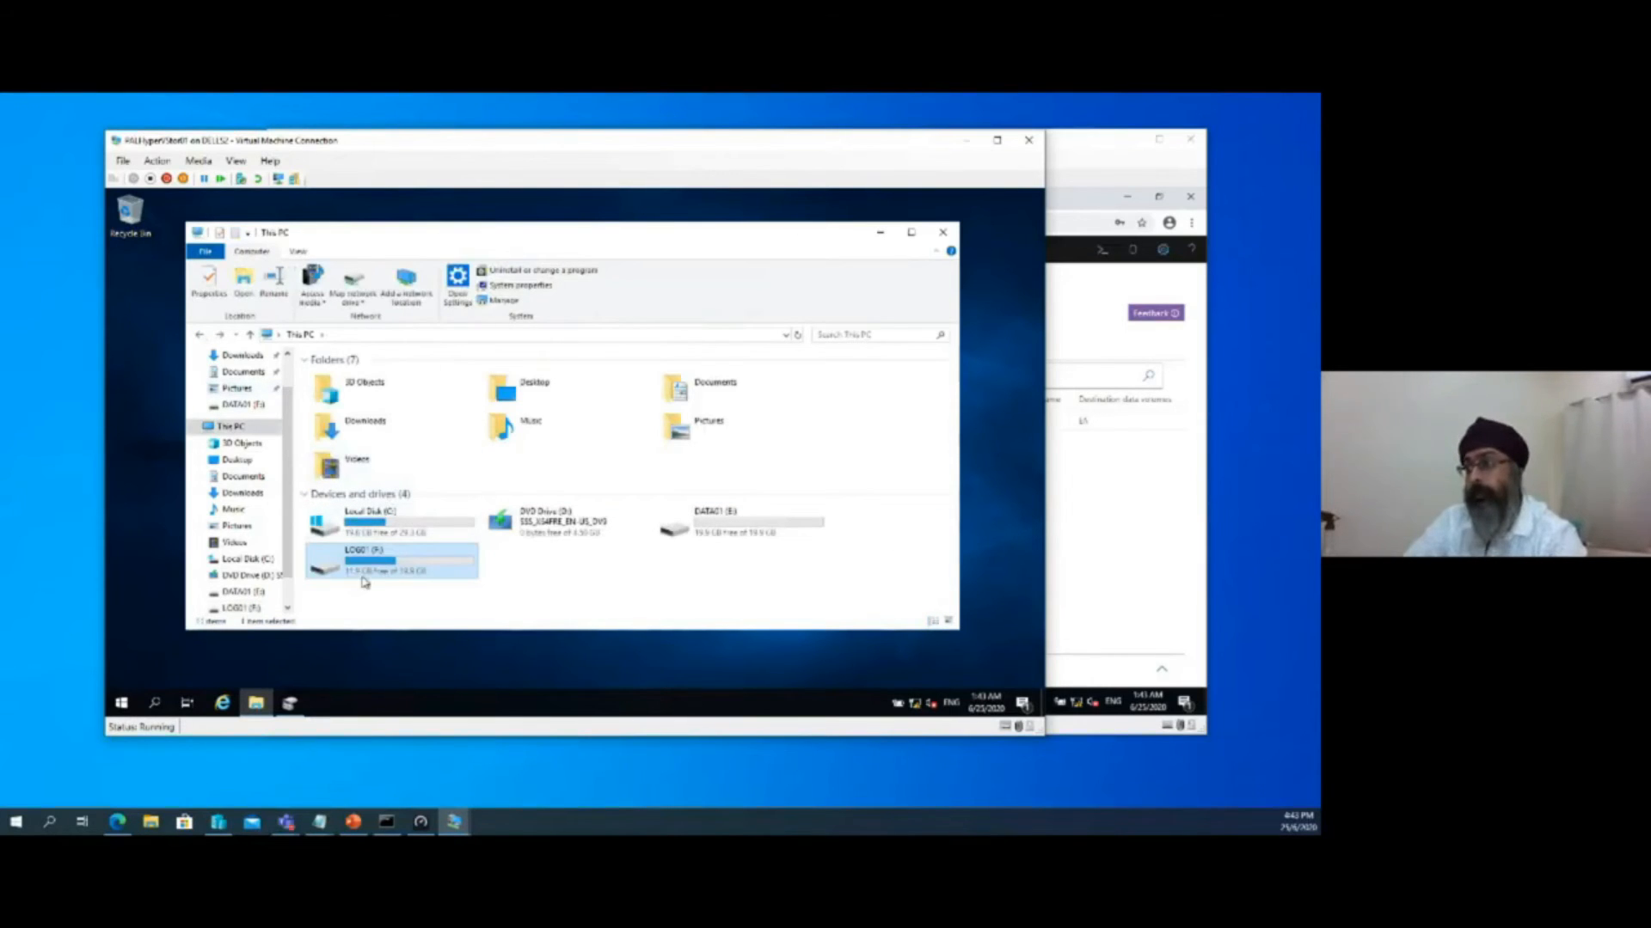
left_click(764, 528)
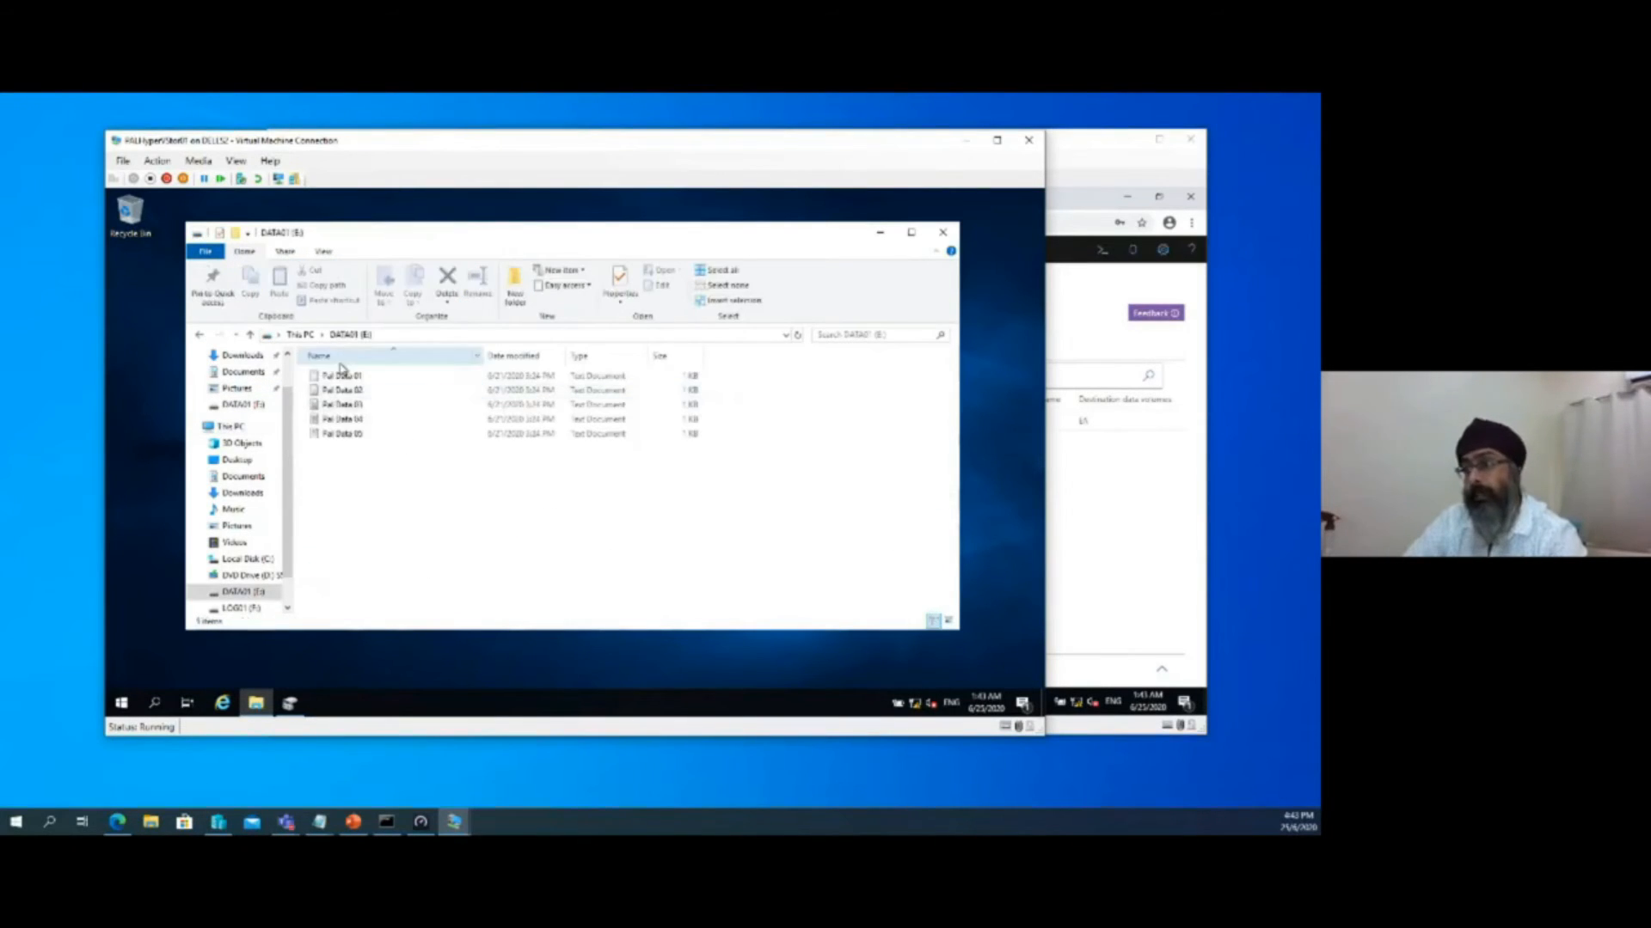
left_click(203, 336)
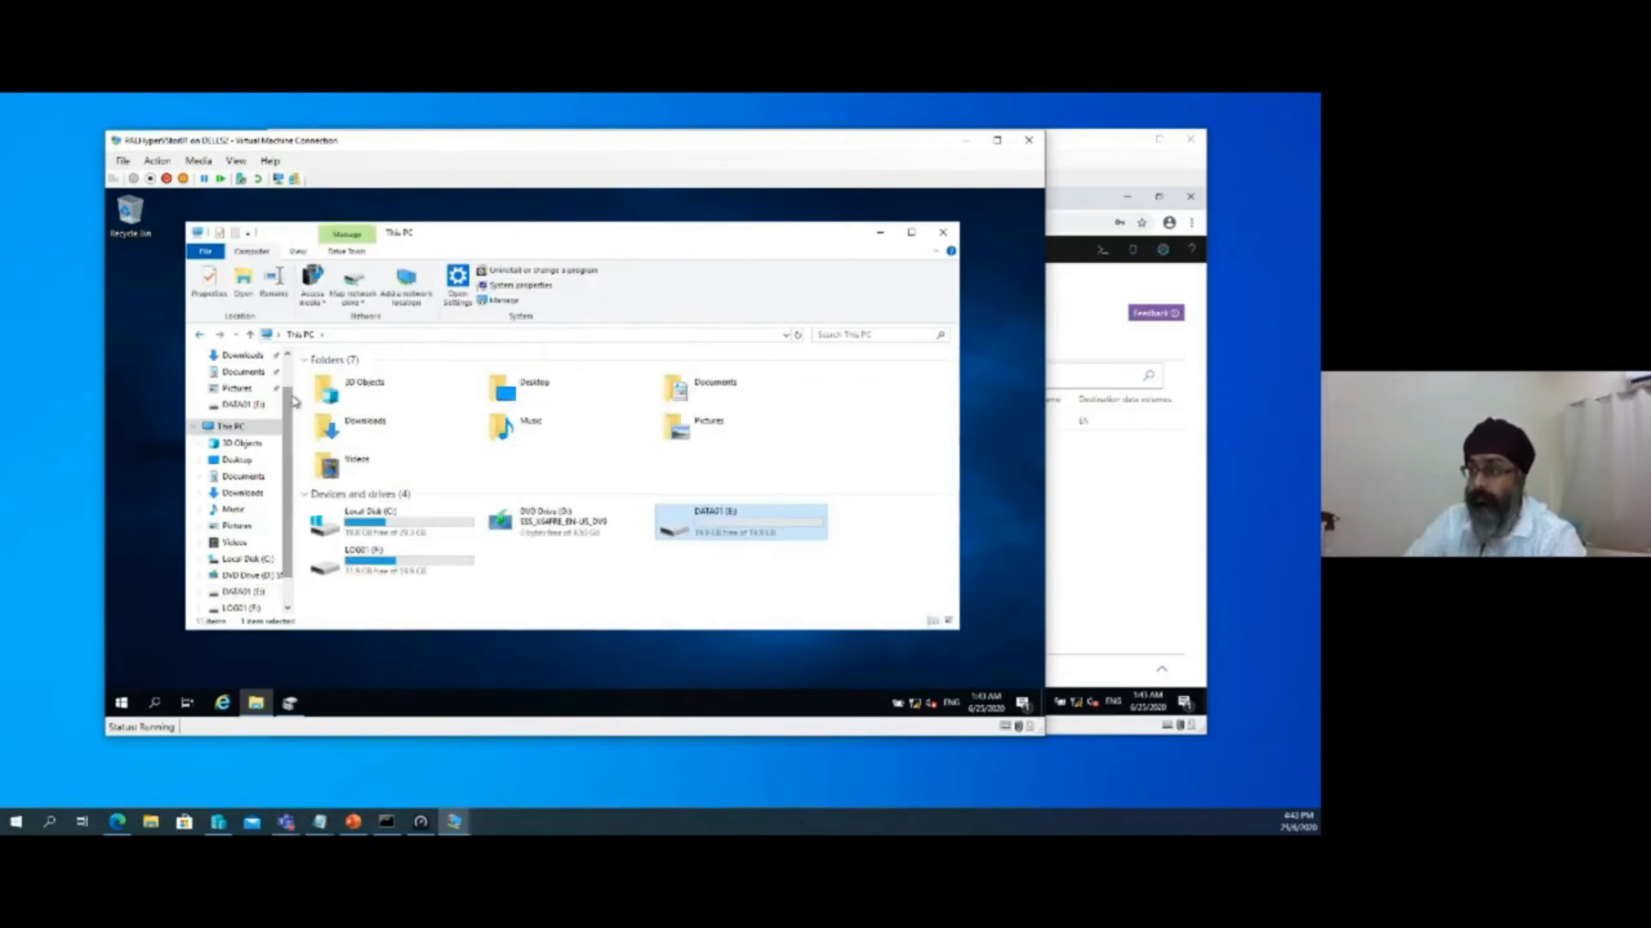
Switch to the PALHyperVStor02 virtual machine and dismiss the pop-up message in Server Manager
left_click(456, 824)
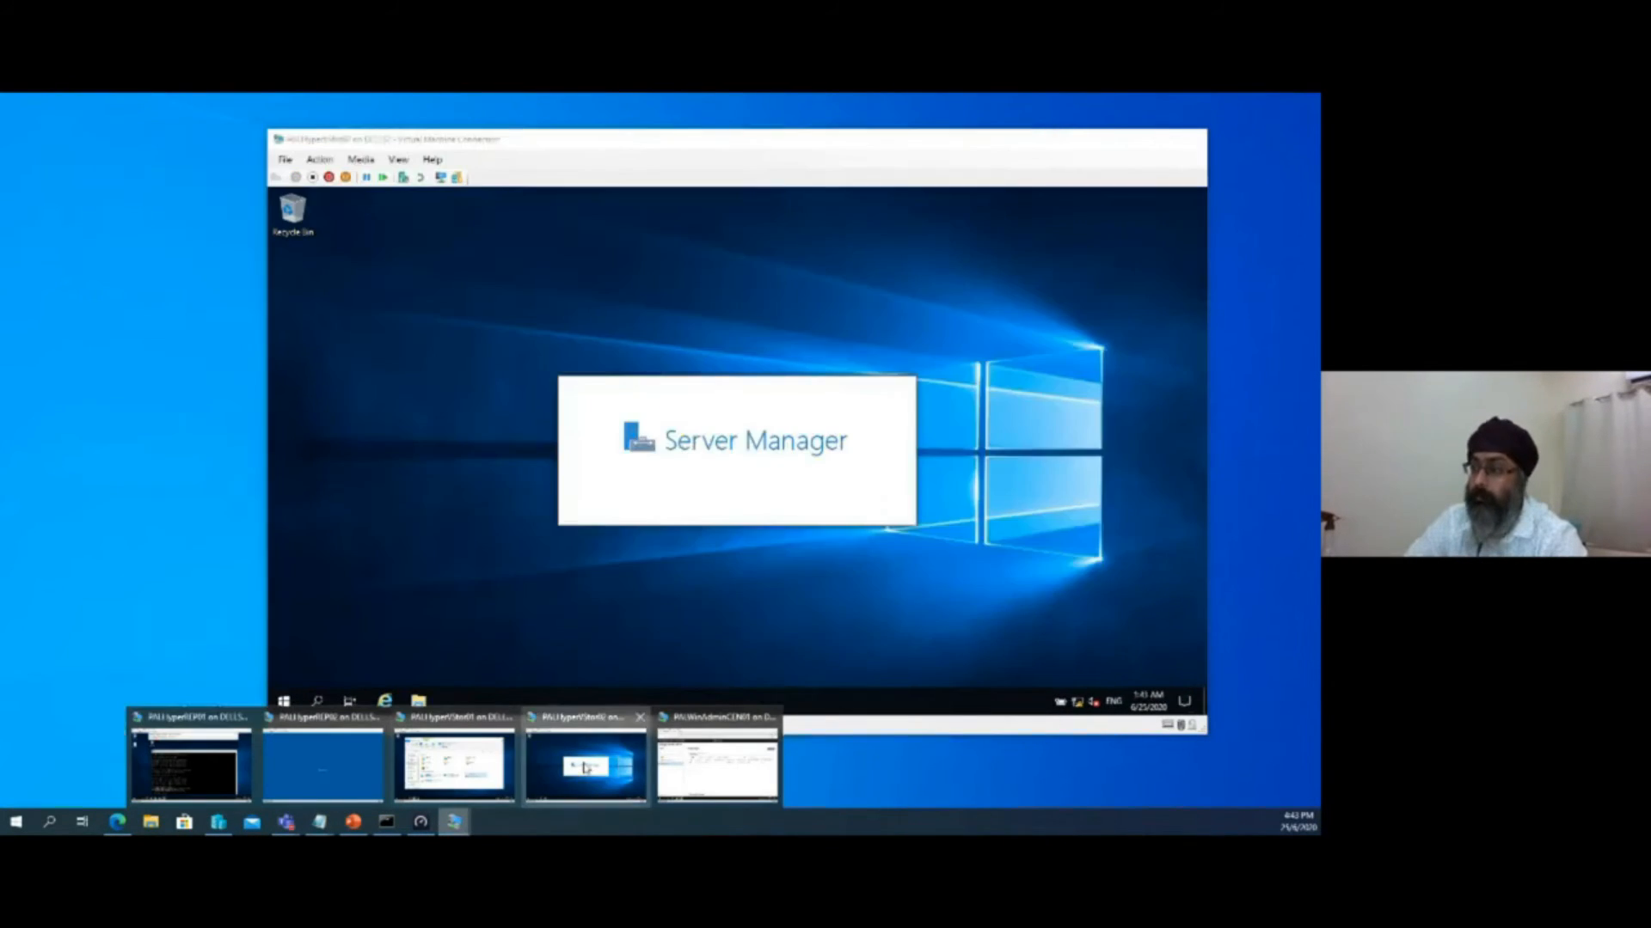
left_click(585, 768)
left_click(659, 251)
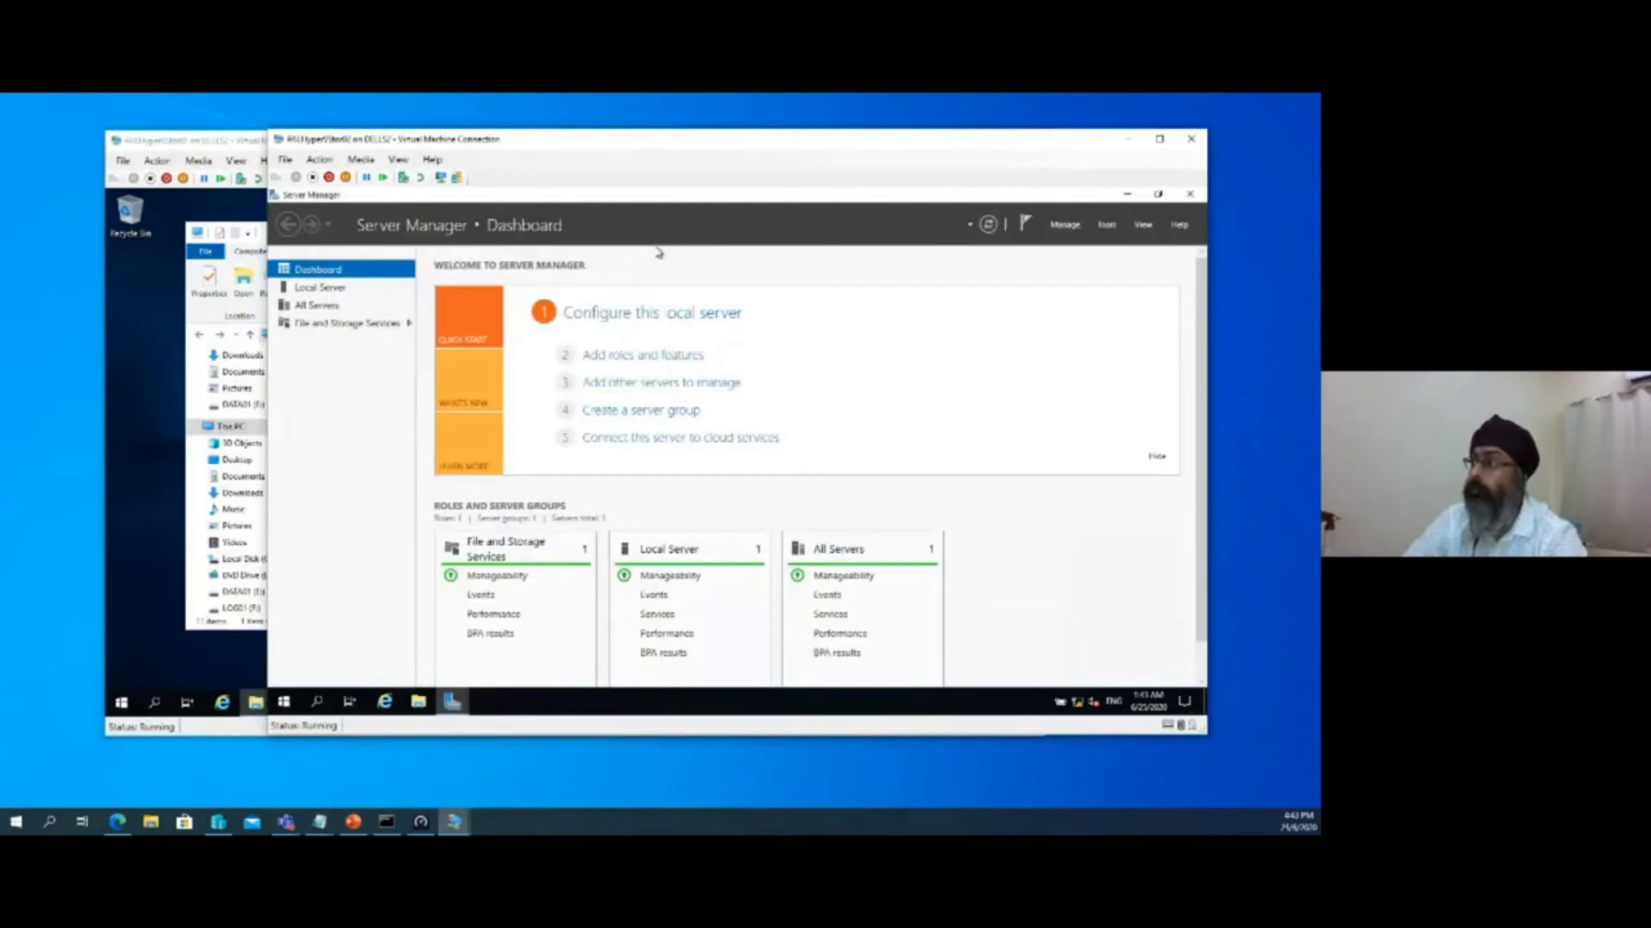
left_click(1126, 195)
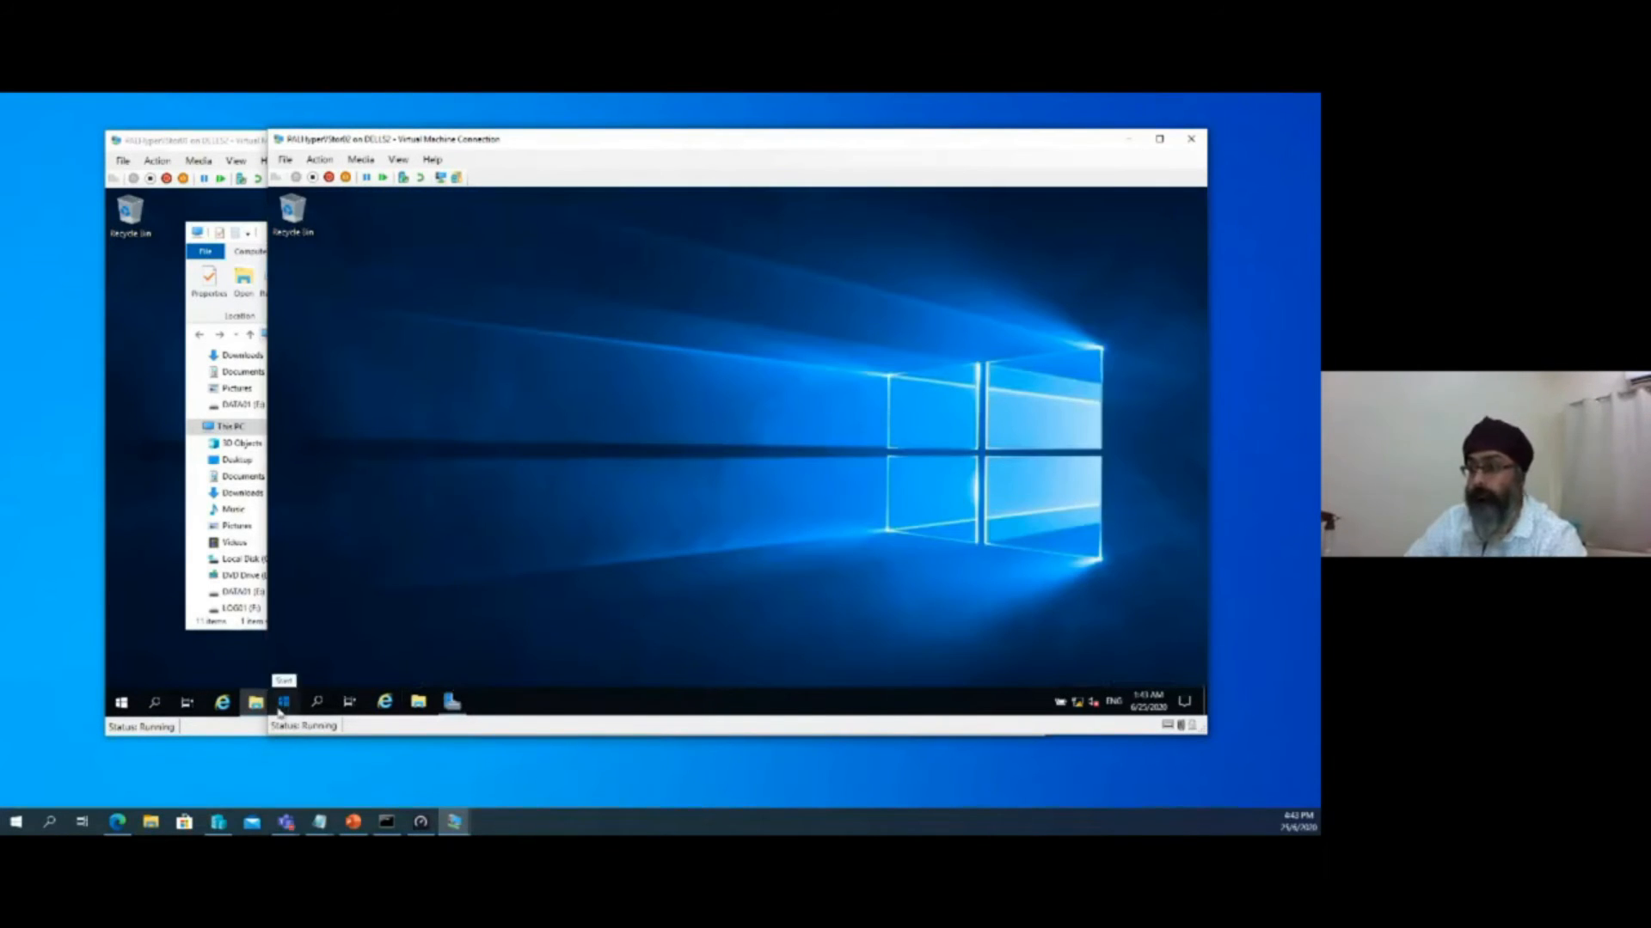
left_click(280, 710)
left_click(453, 702)
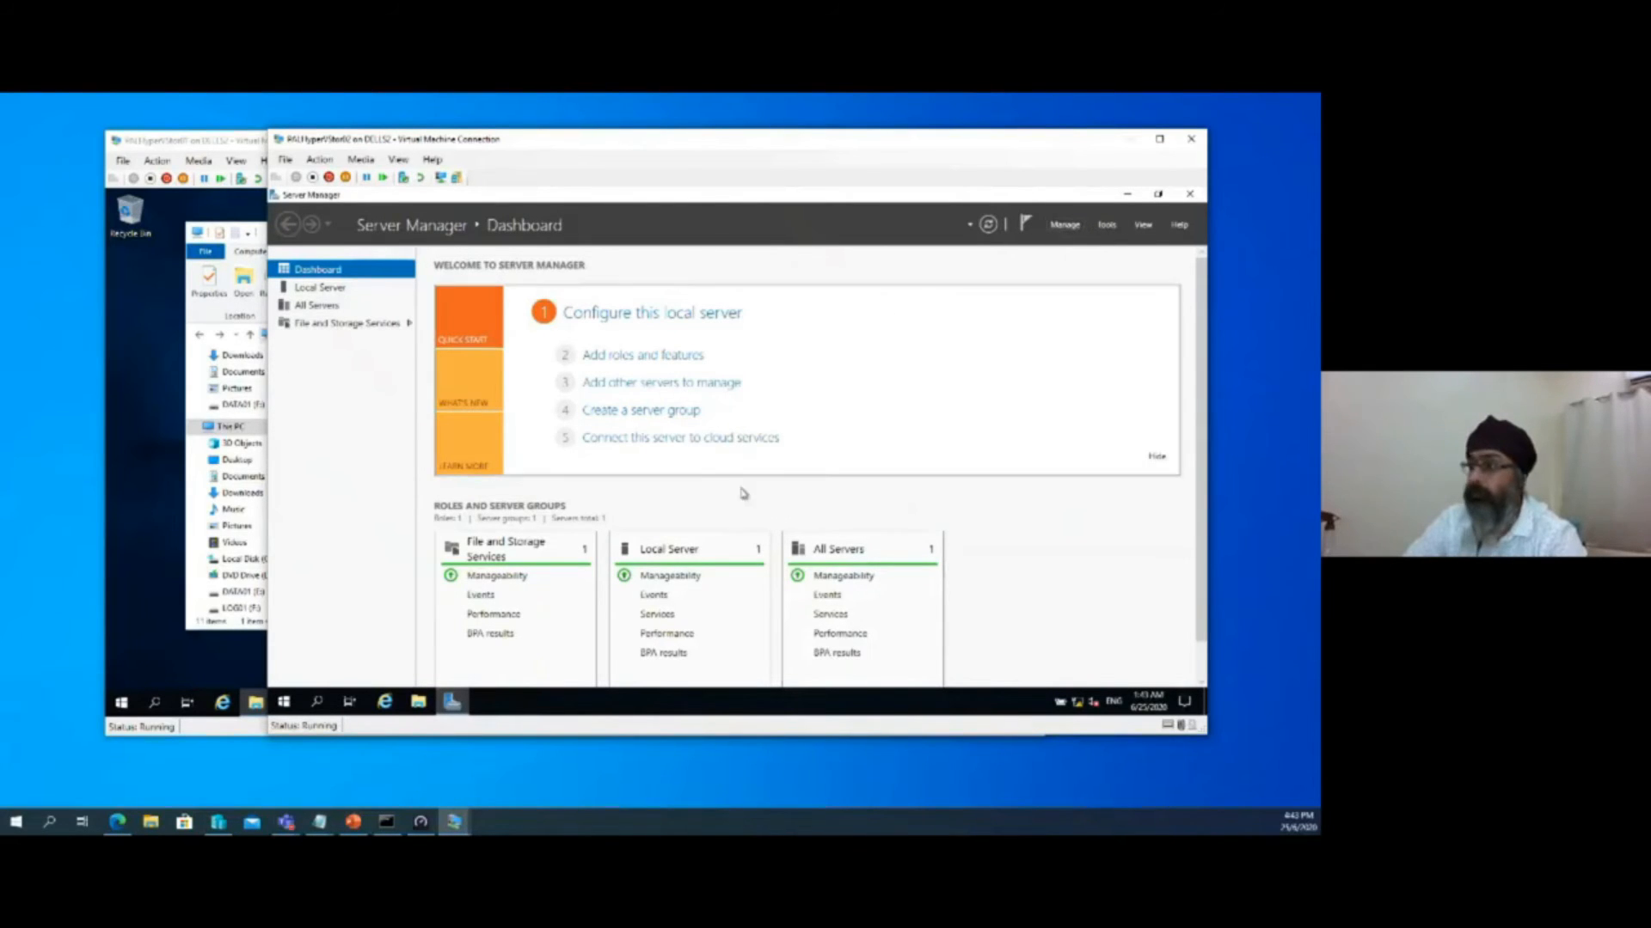
Try to open the DATA01 (E:) drive on PALHyperVStor02, and minimize both storage virtual machine windows
left_click(422, 704)
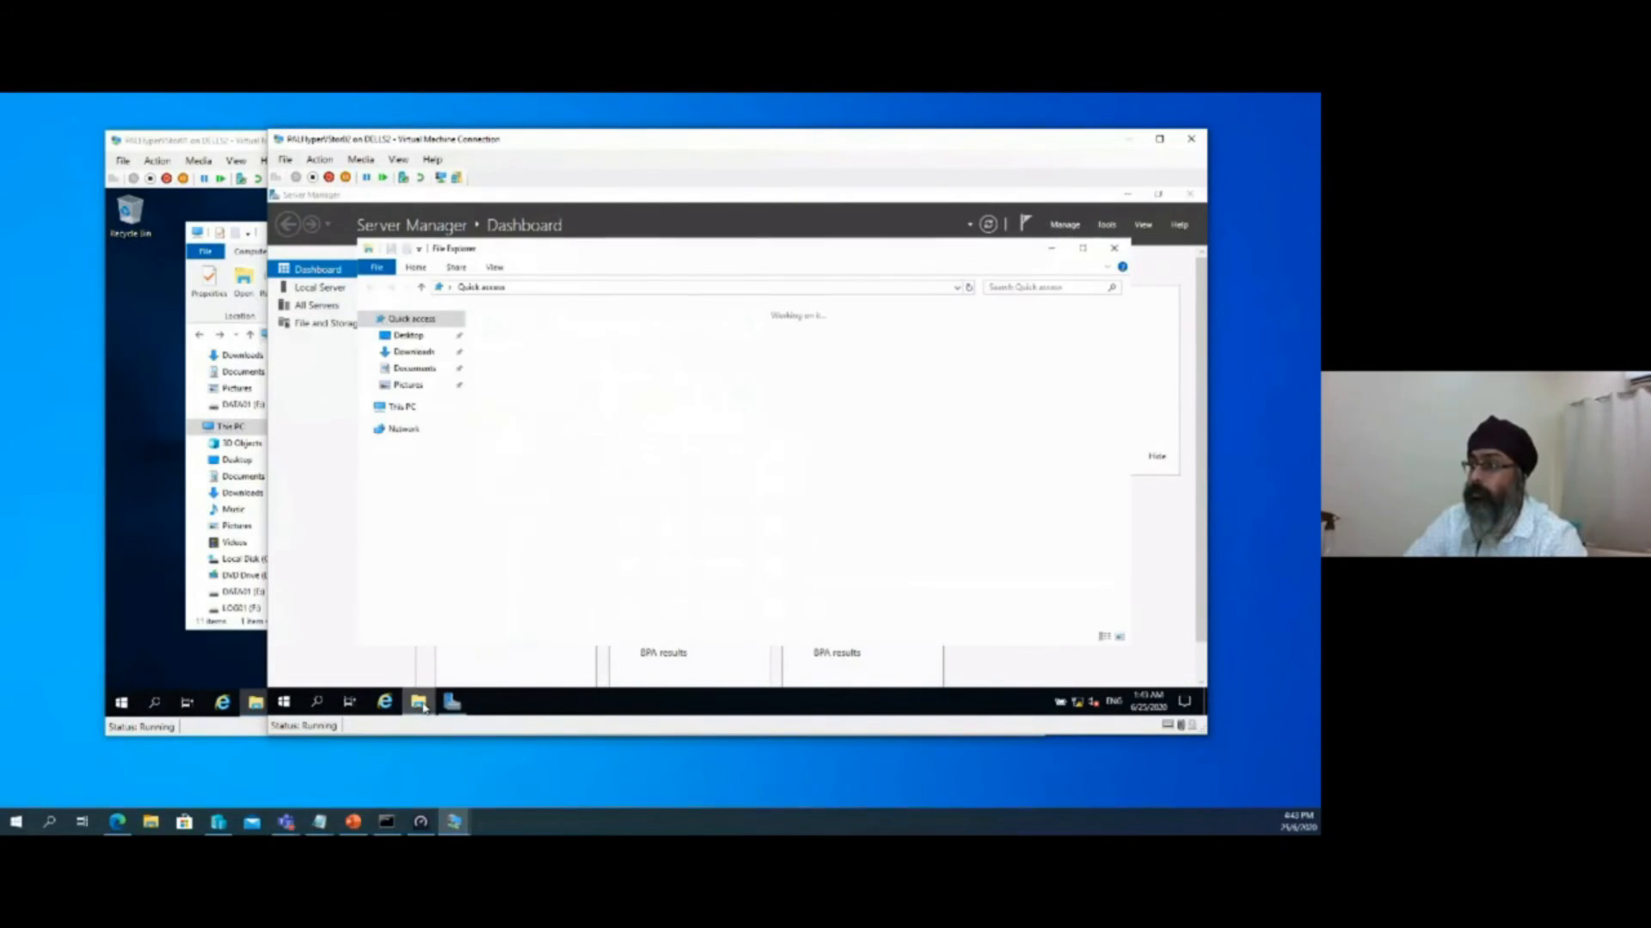
left_click(413, 411)
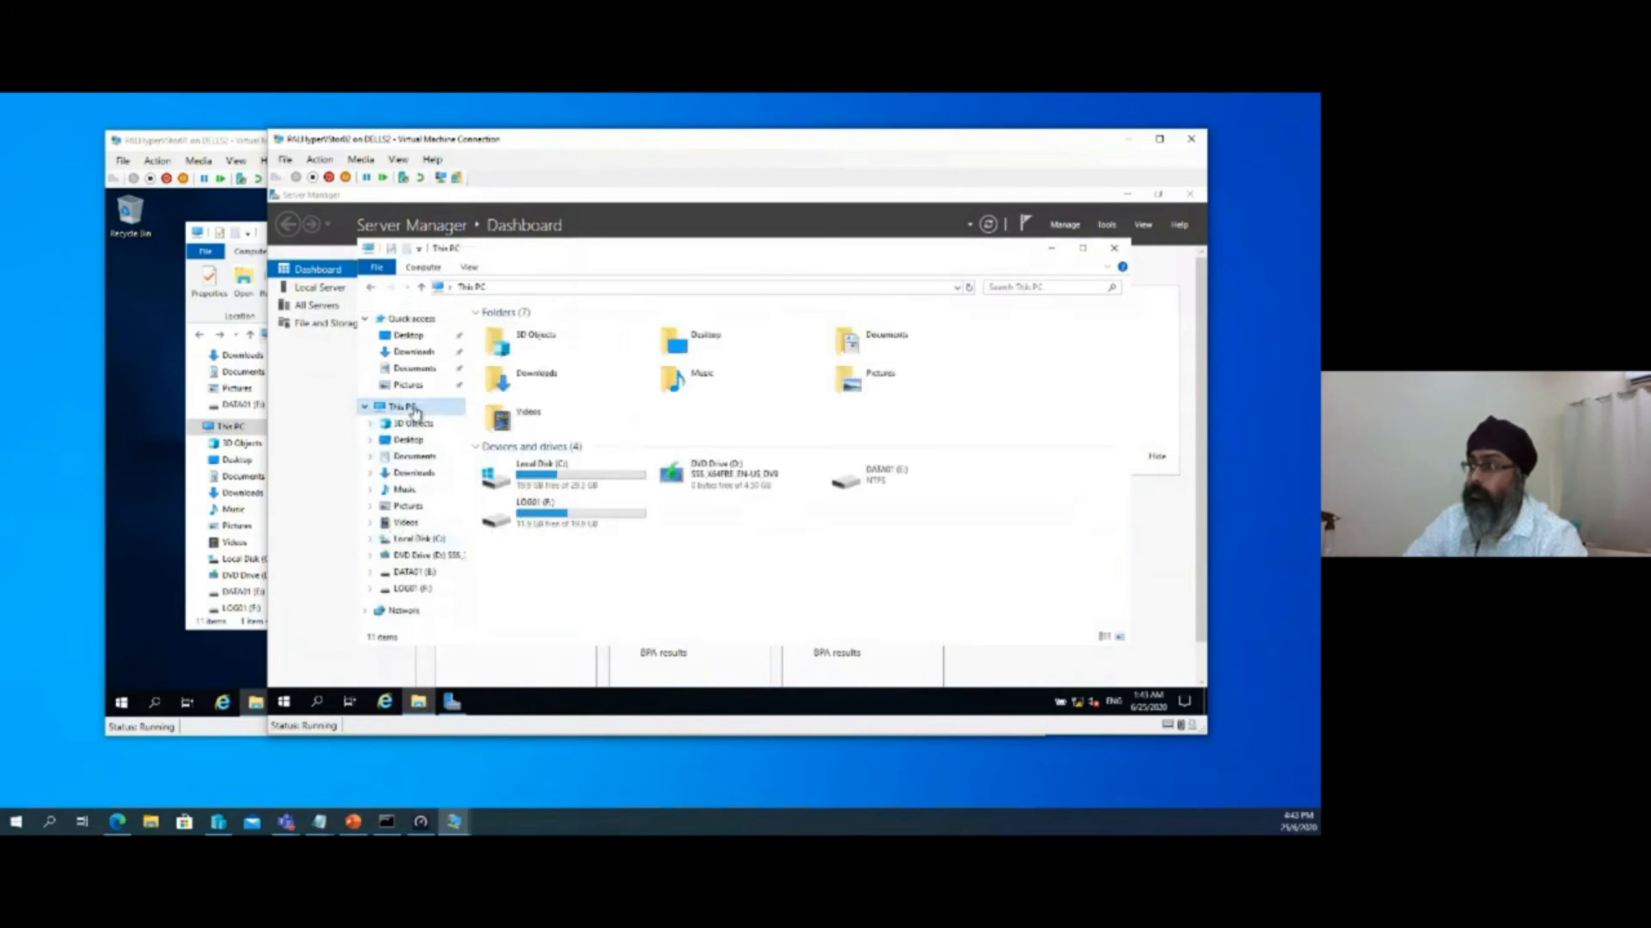
double_click(894, 479)
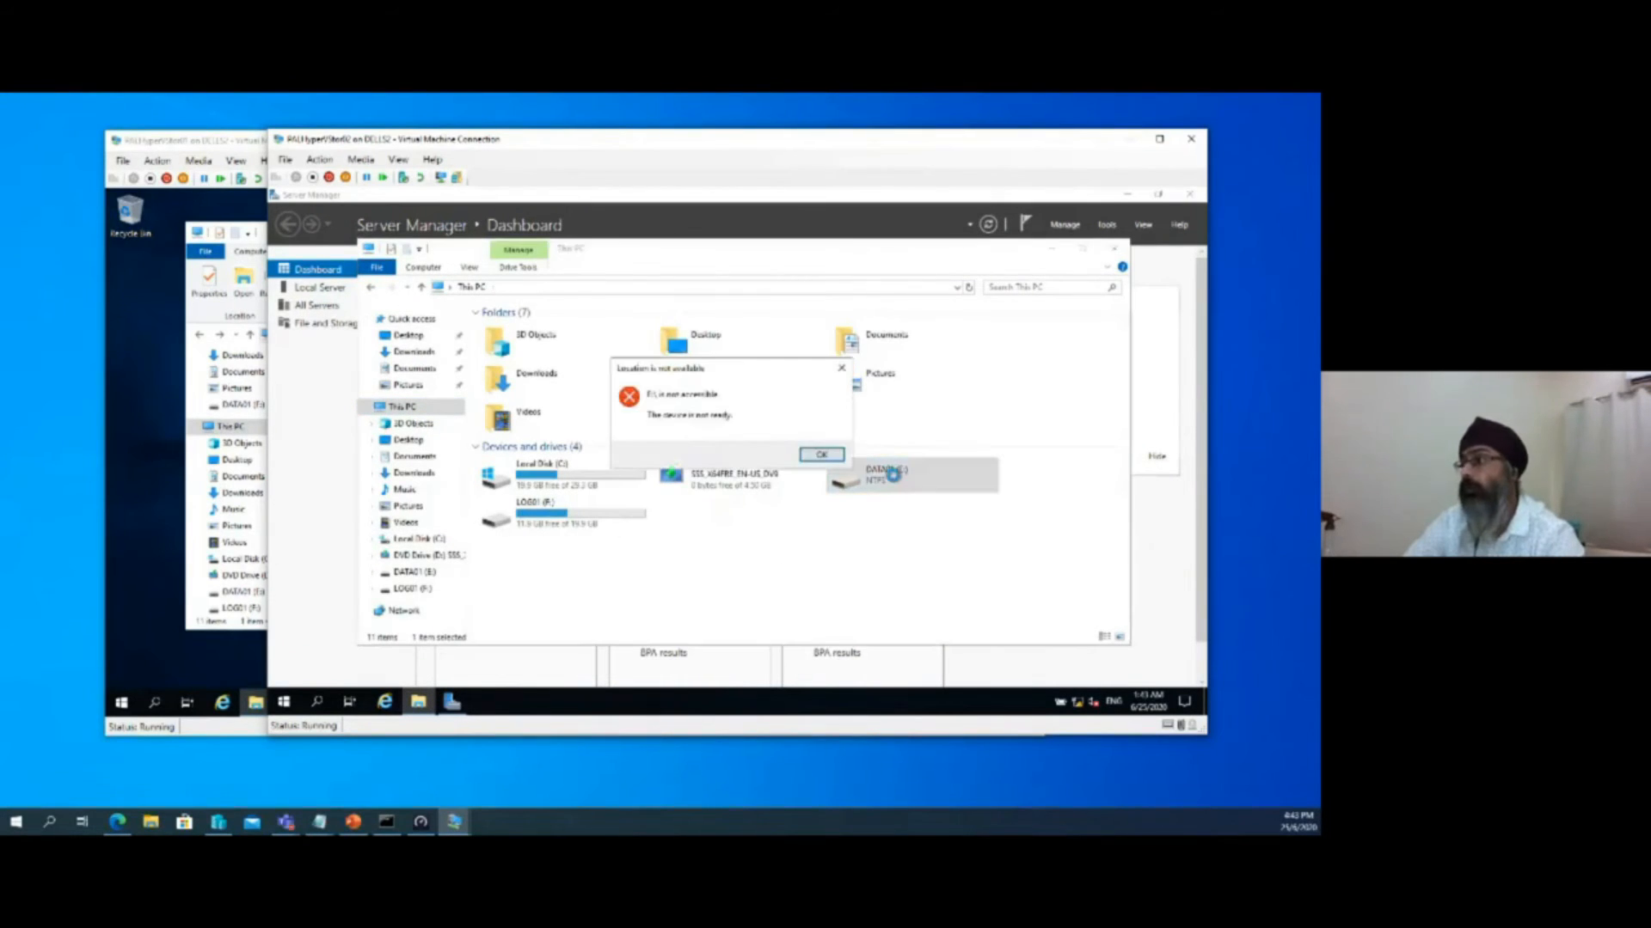
left_click(832, 456)
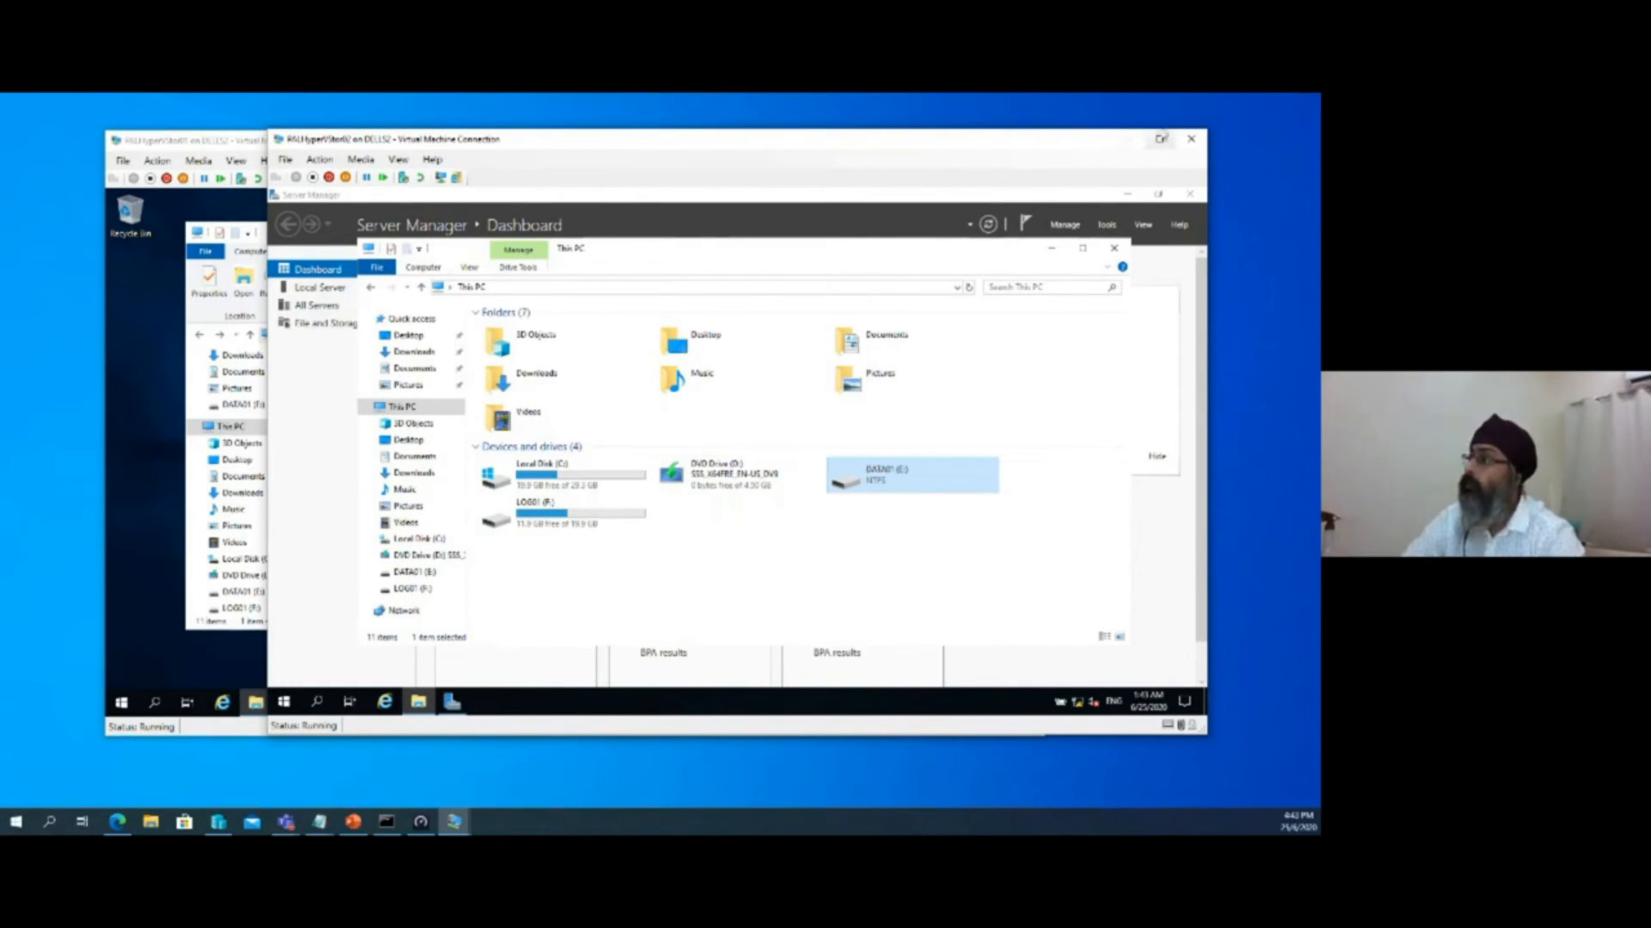
left_click(1128, 139)
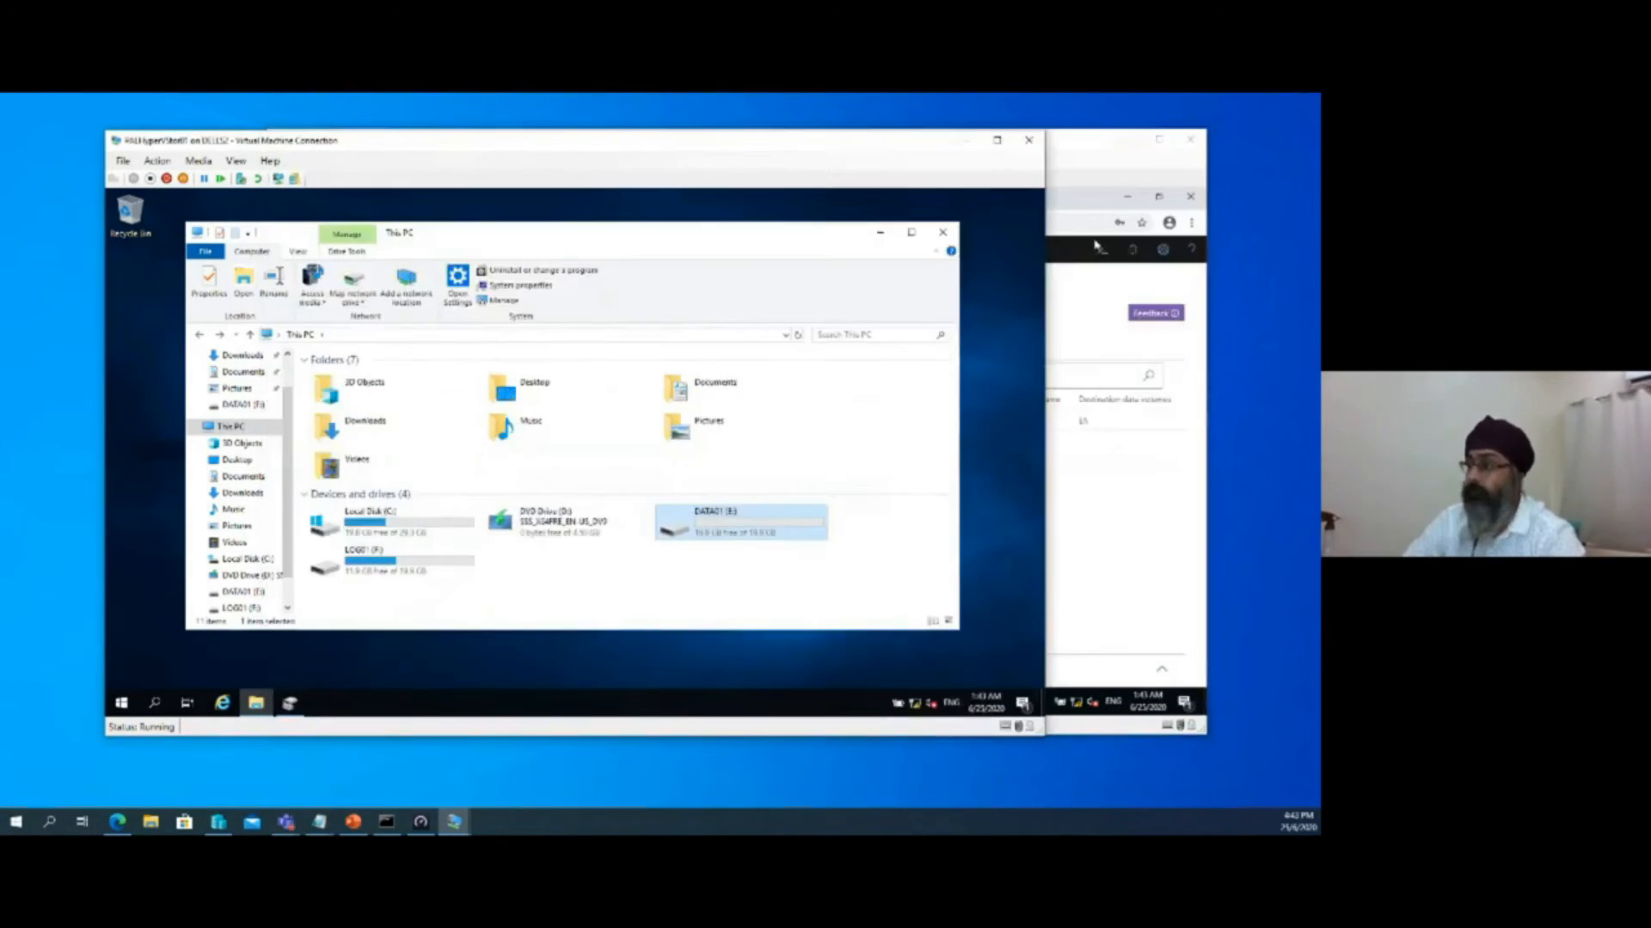
left_click(964, 140)
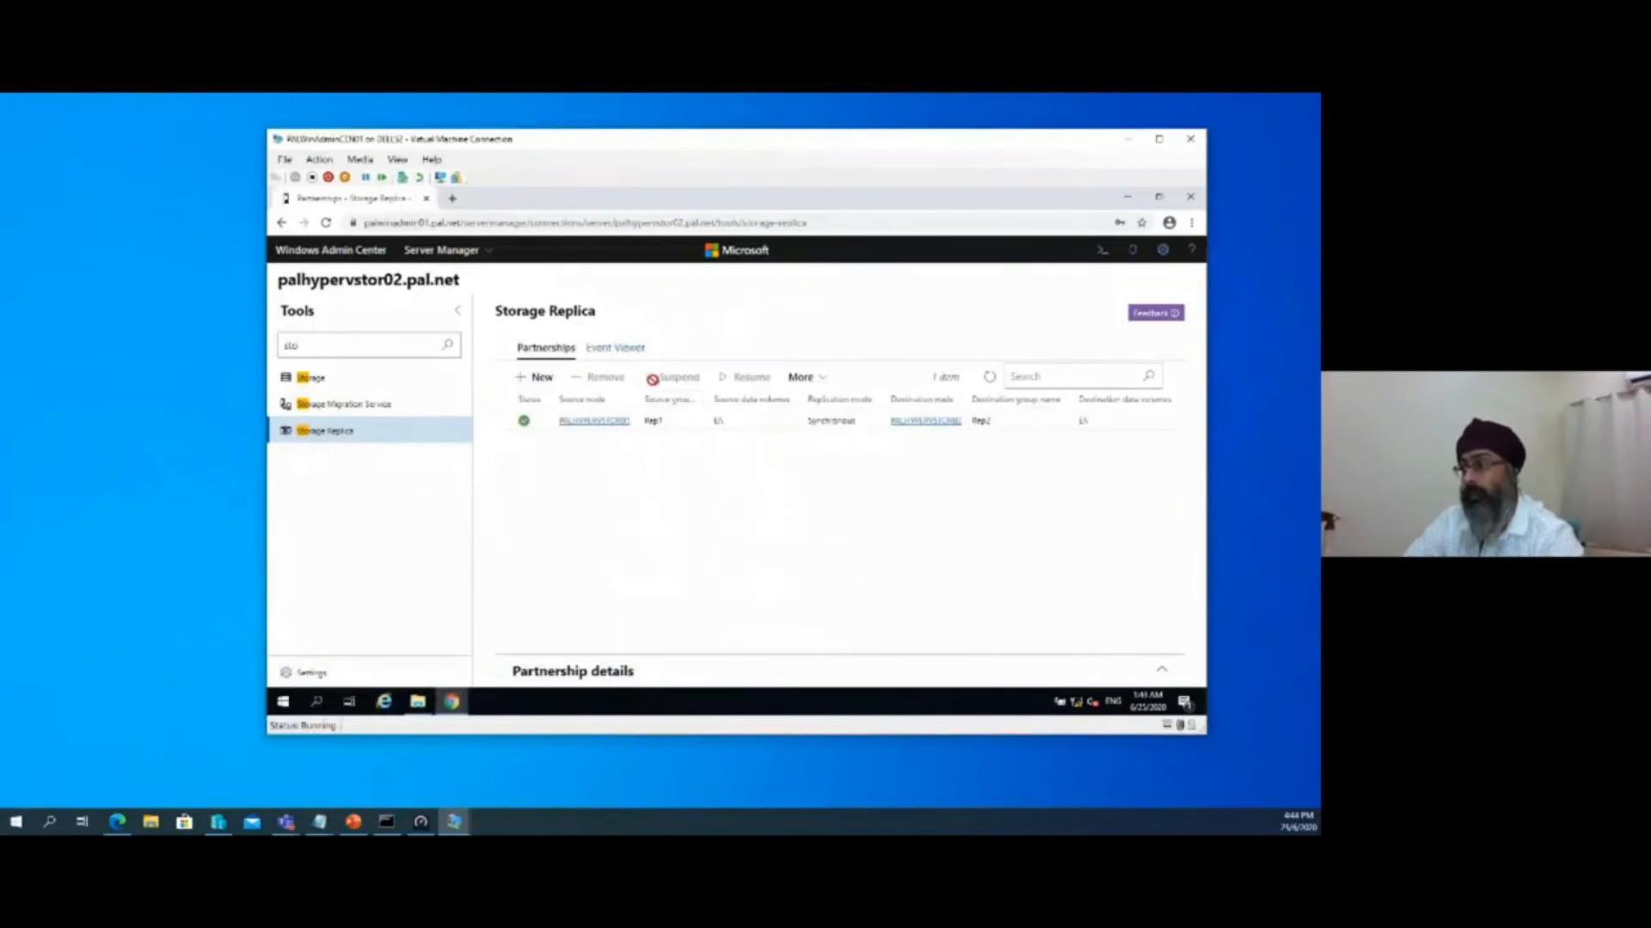
Select the Rep1 to Rep2 partnership, enlarge its details area, and examine the source and destination replication group settings
left_click(673, 425)
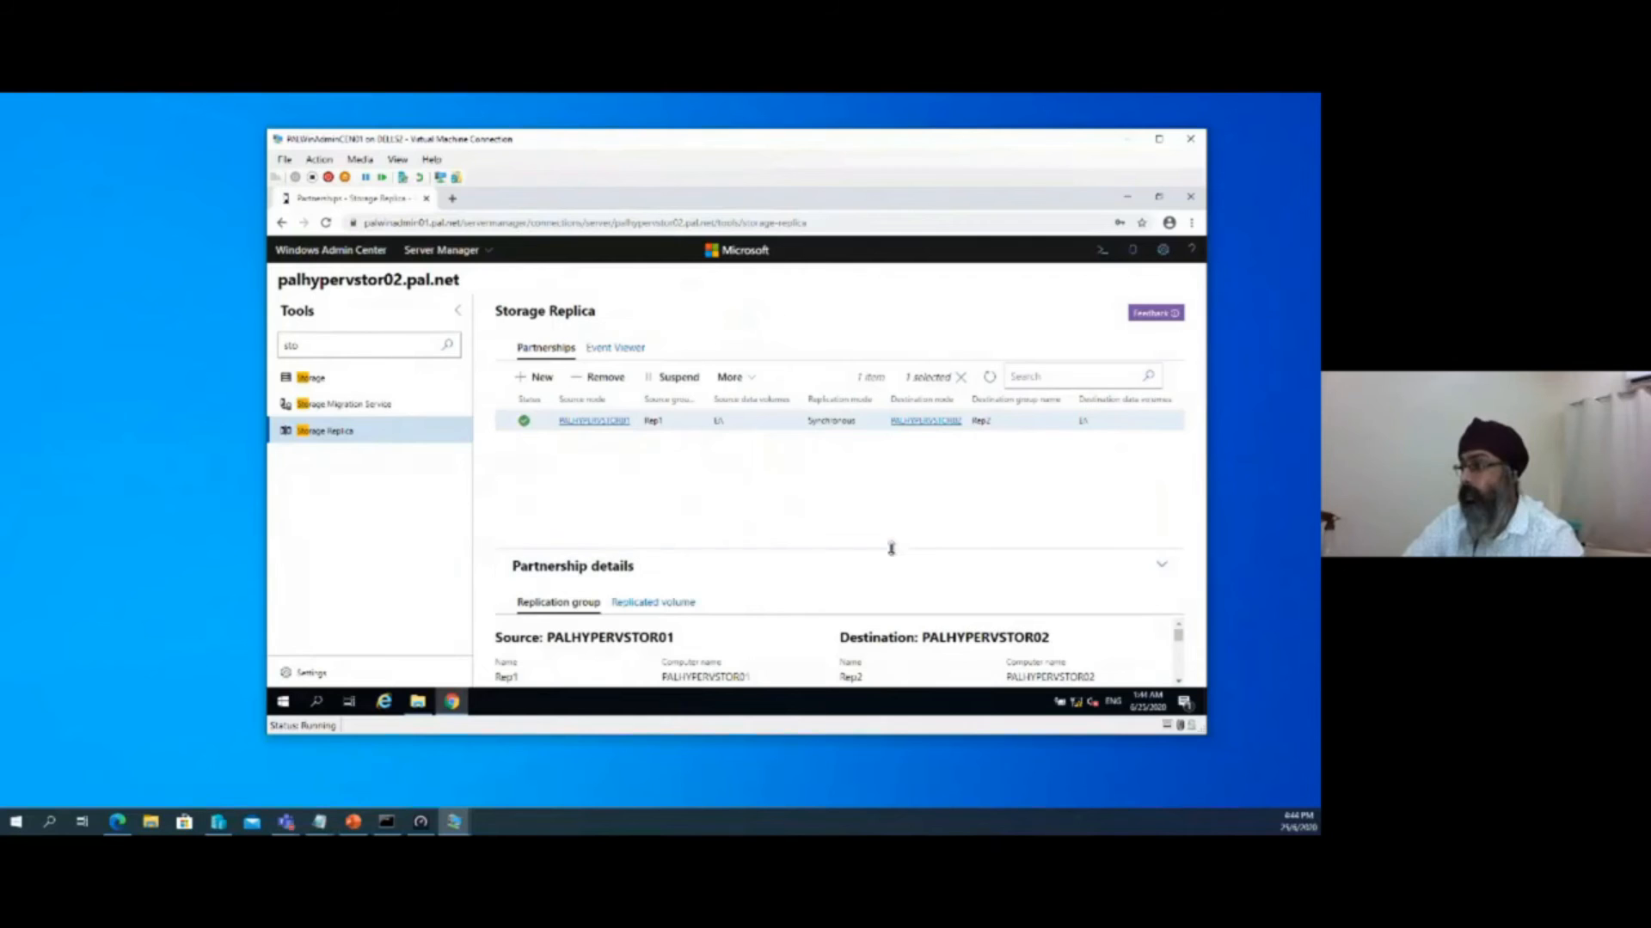
left_click_drag(893, 552, 892, 460)
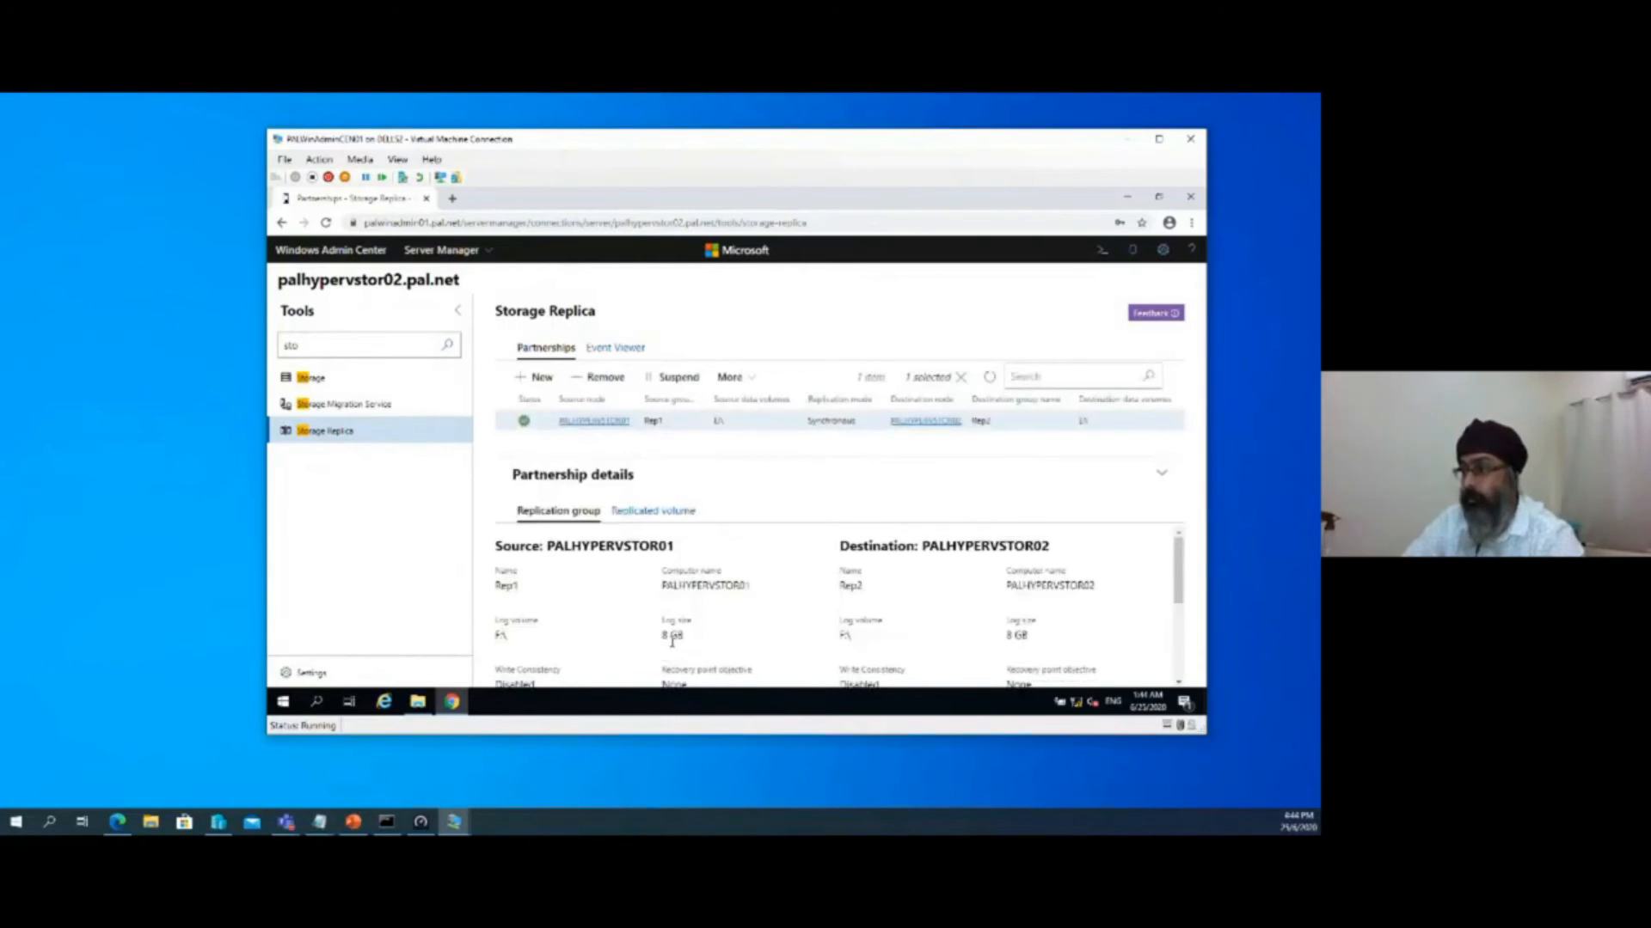
scroll(675, 643, "down", 2)
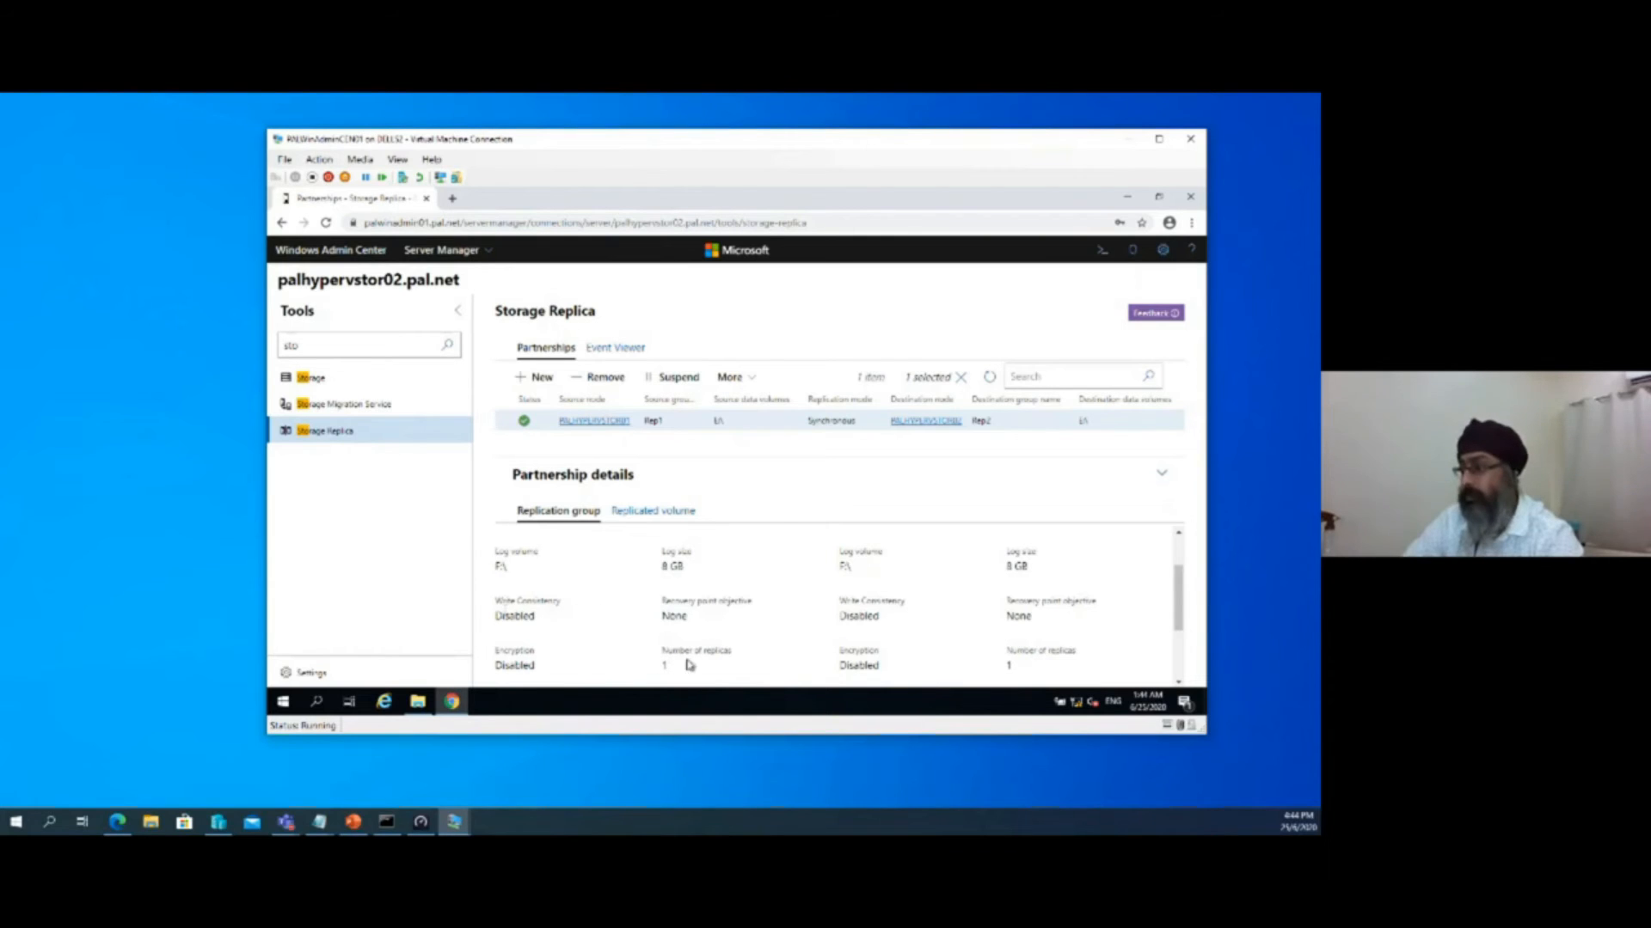
scroll(1115, 615, "down", 2)
left_click_drag(1005, 602, 1128, 607)
left_click(1112, 636)
scroll(1110, 637, "up", 2)
scroll(1110, 637, "up", 1)
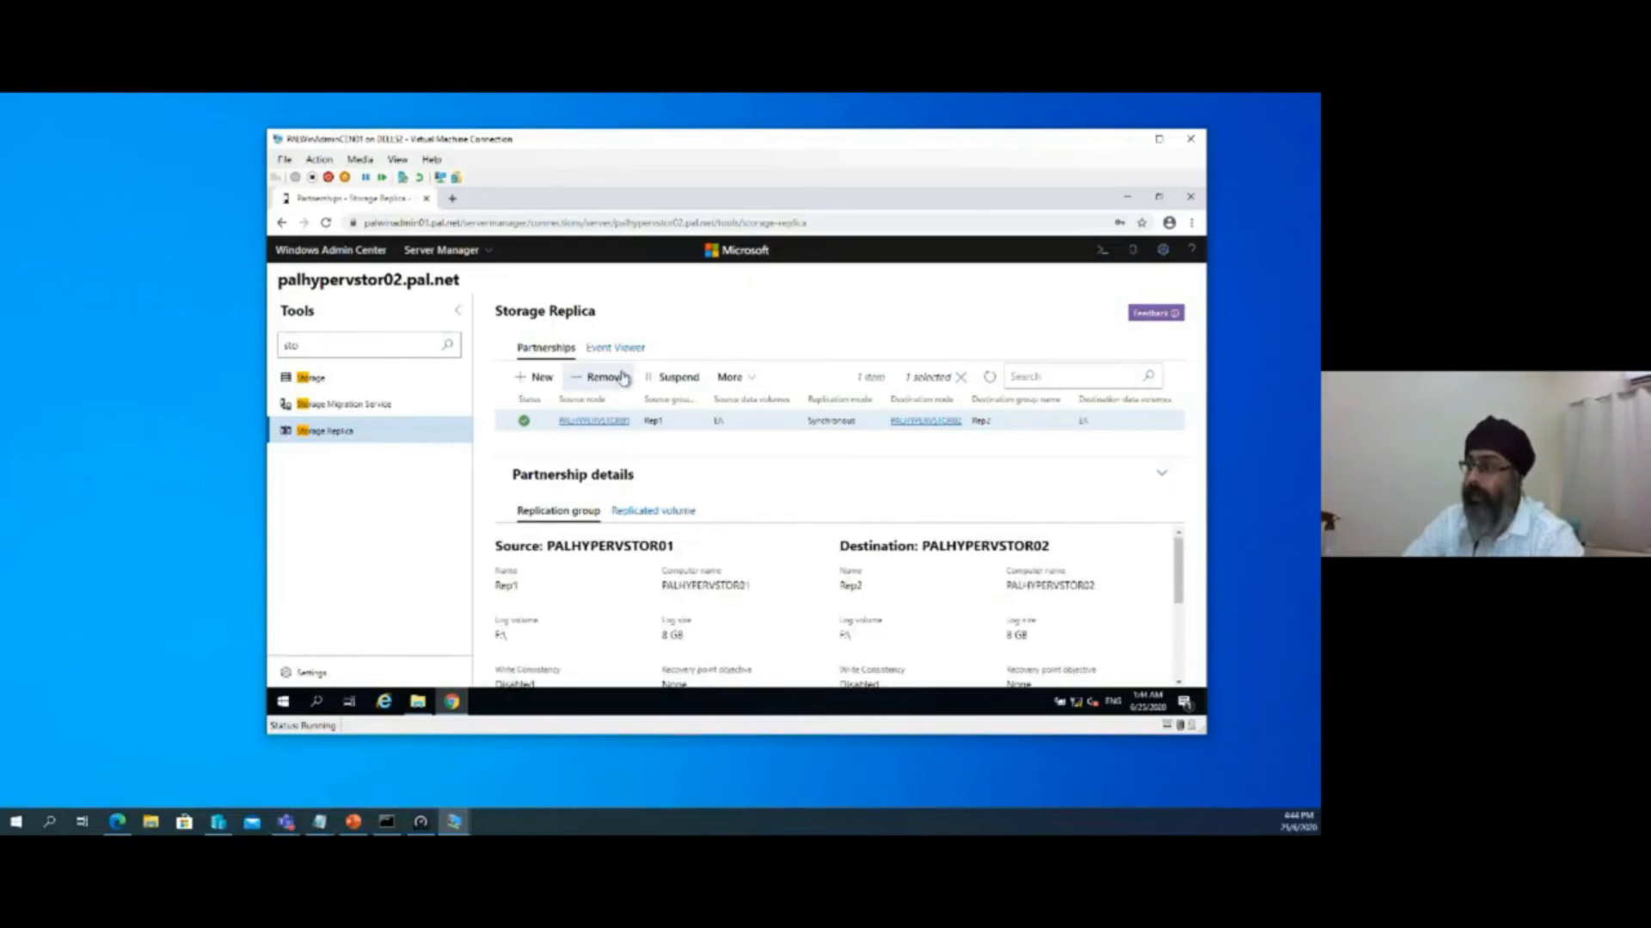
Suspend the selected replication partnership for group Rep2 and resume it
left_click(667, 384)
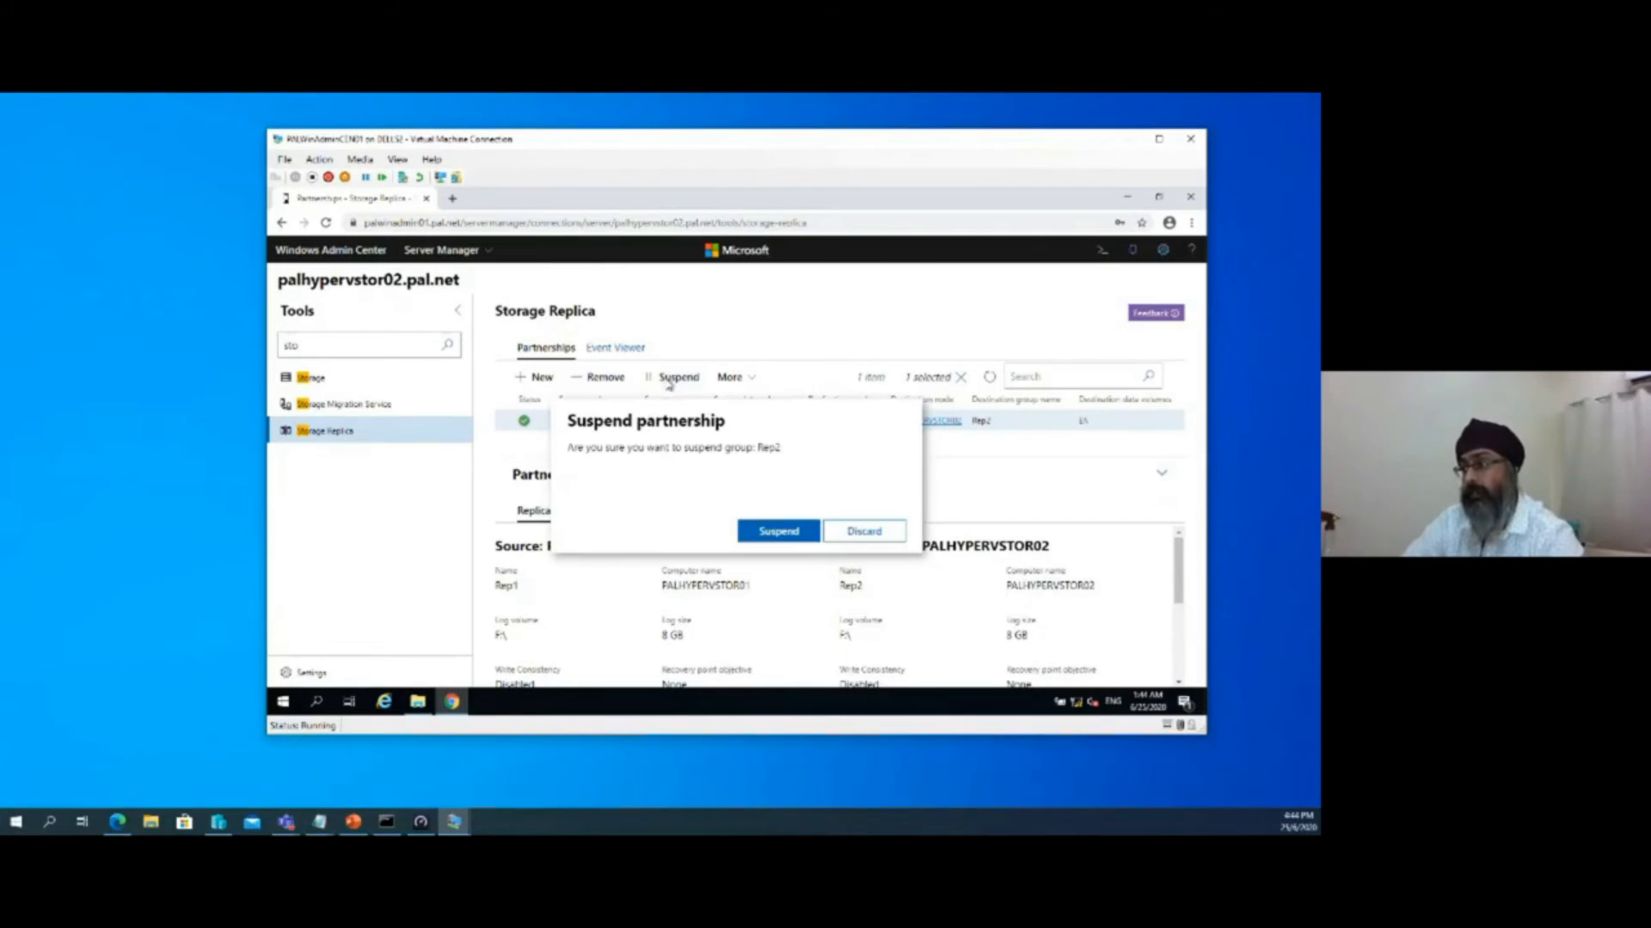
left_click(767, 539)
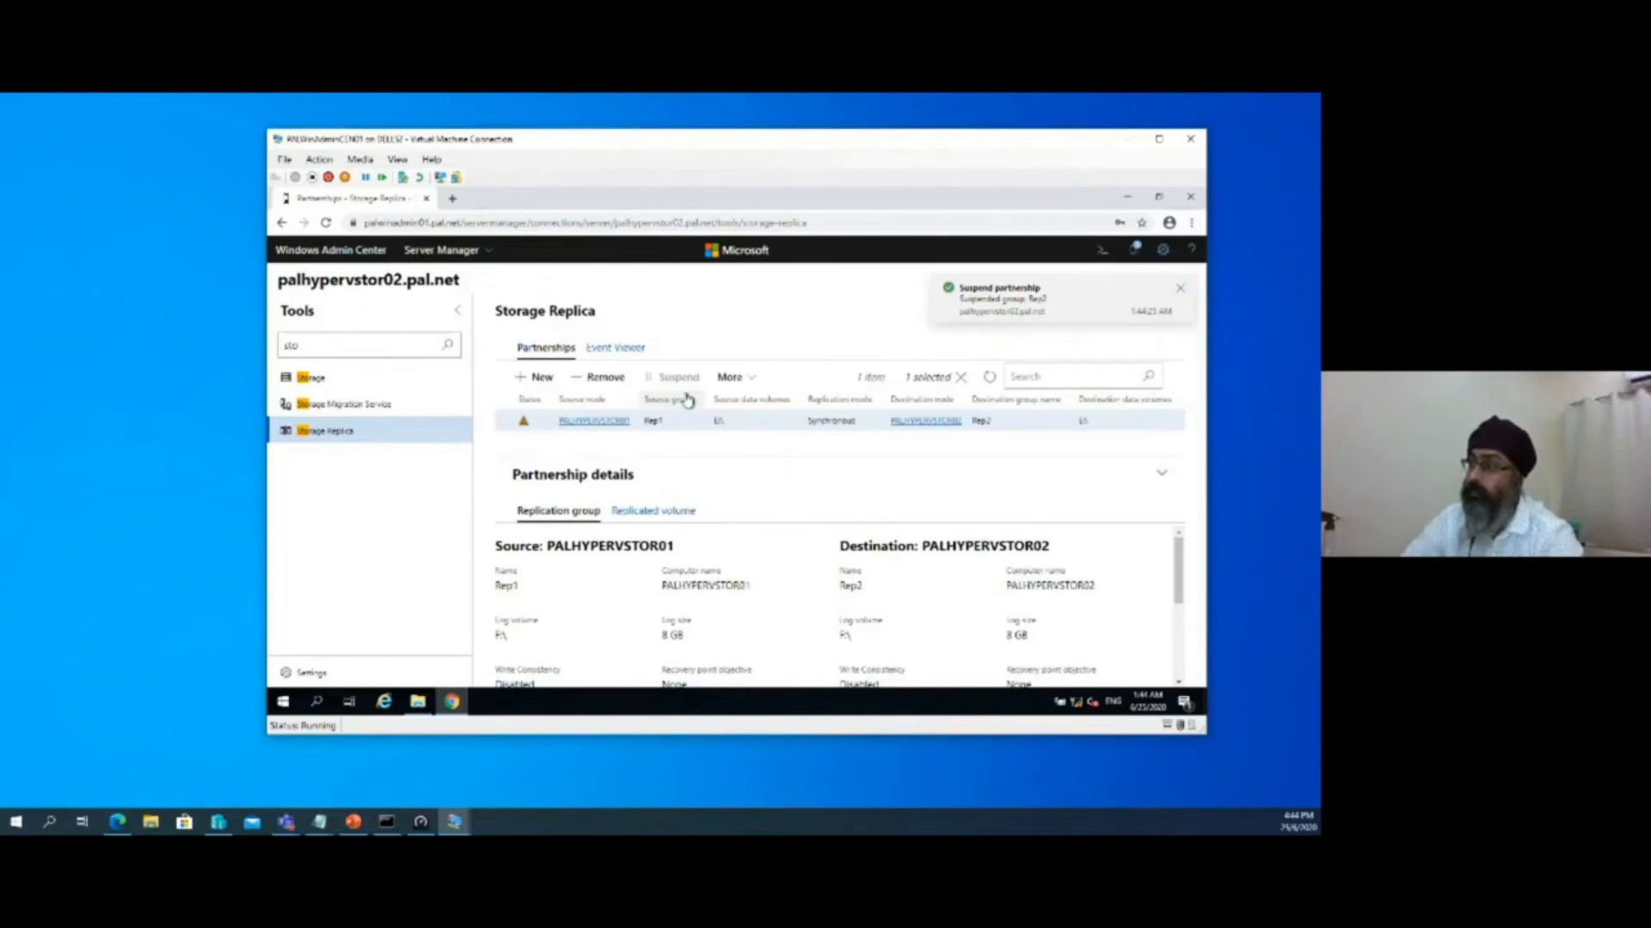
left_click(749, 387)
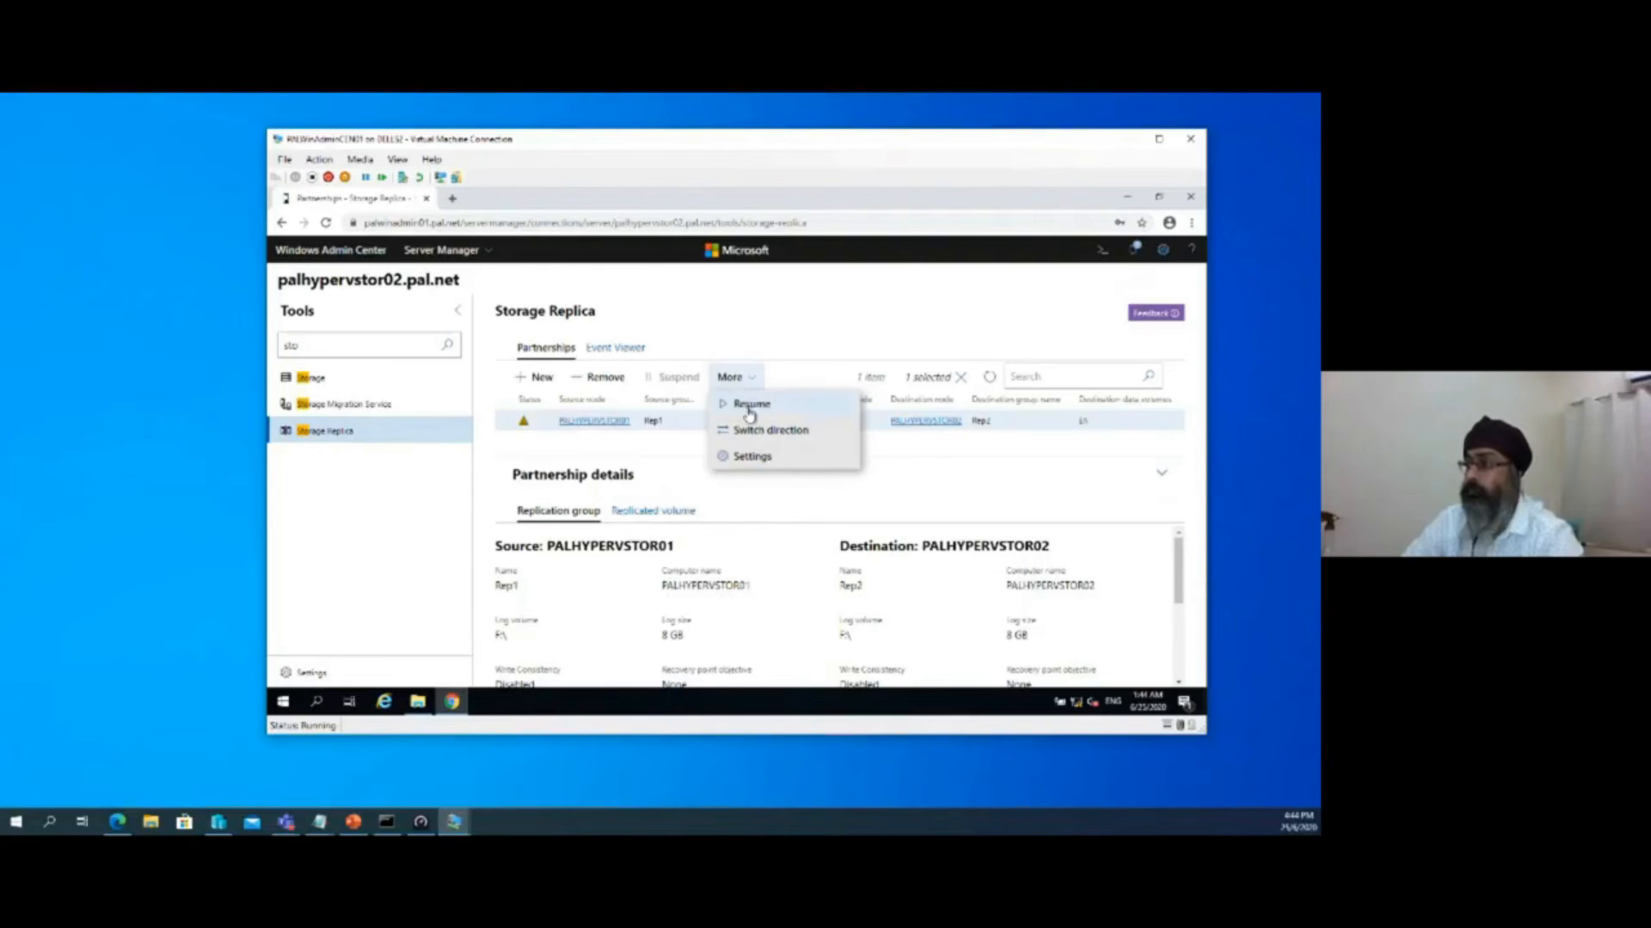
left_click(750, 413)
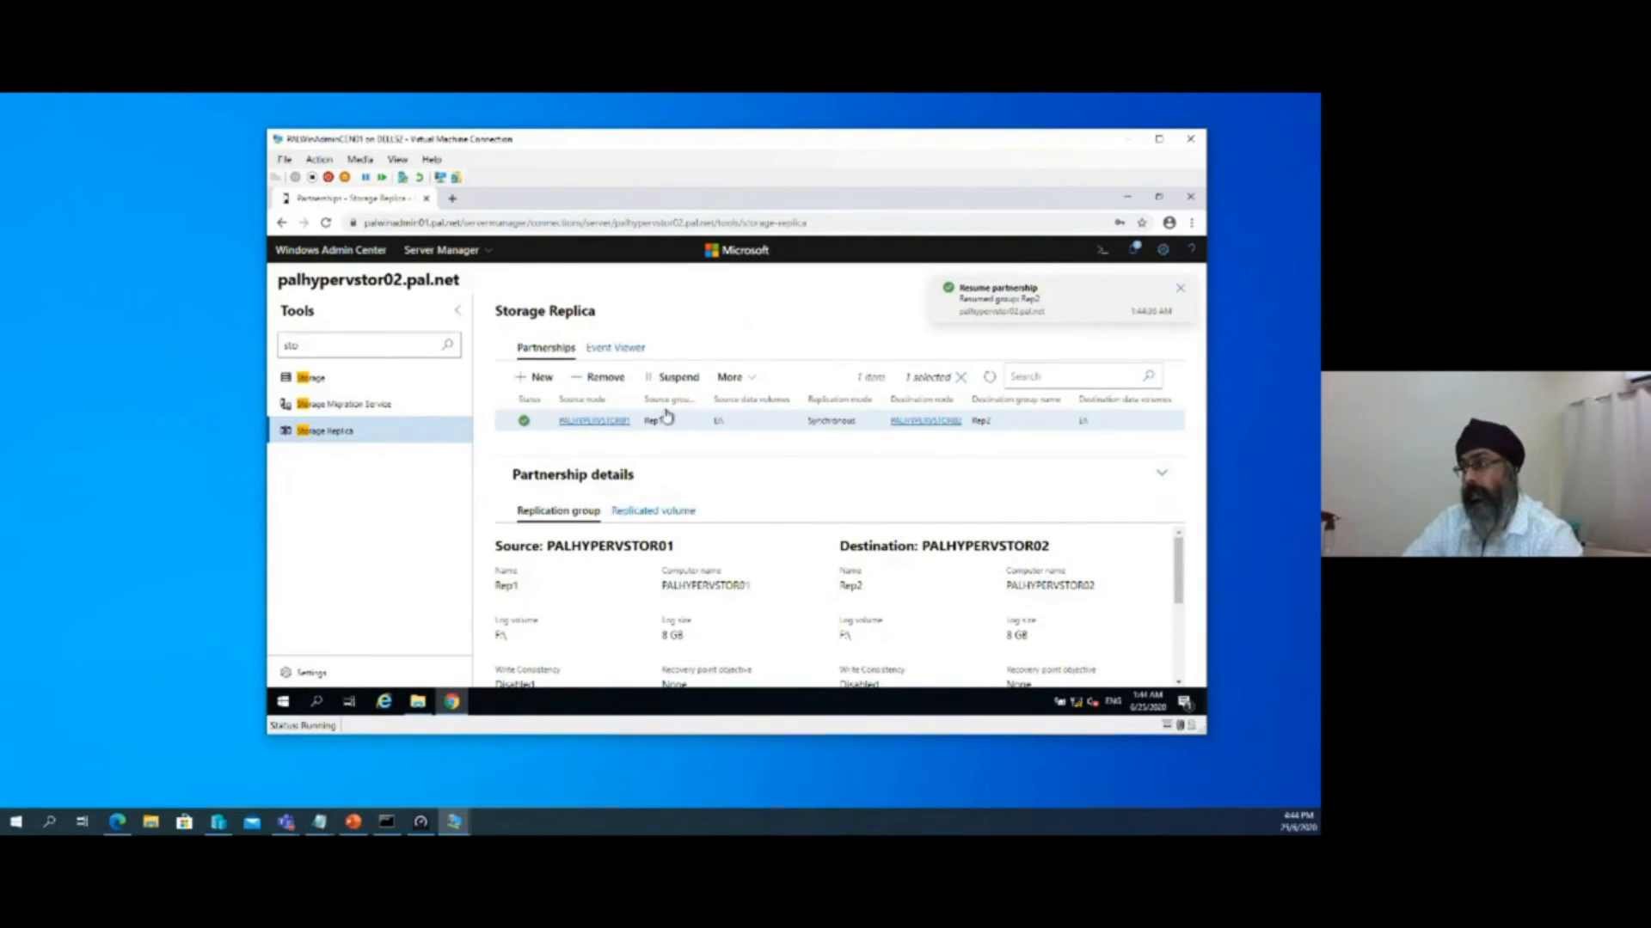
Switch the replication direction so that group Rep2 on PALHYPERVSTOR02 is the new source
left_click(748, 380)
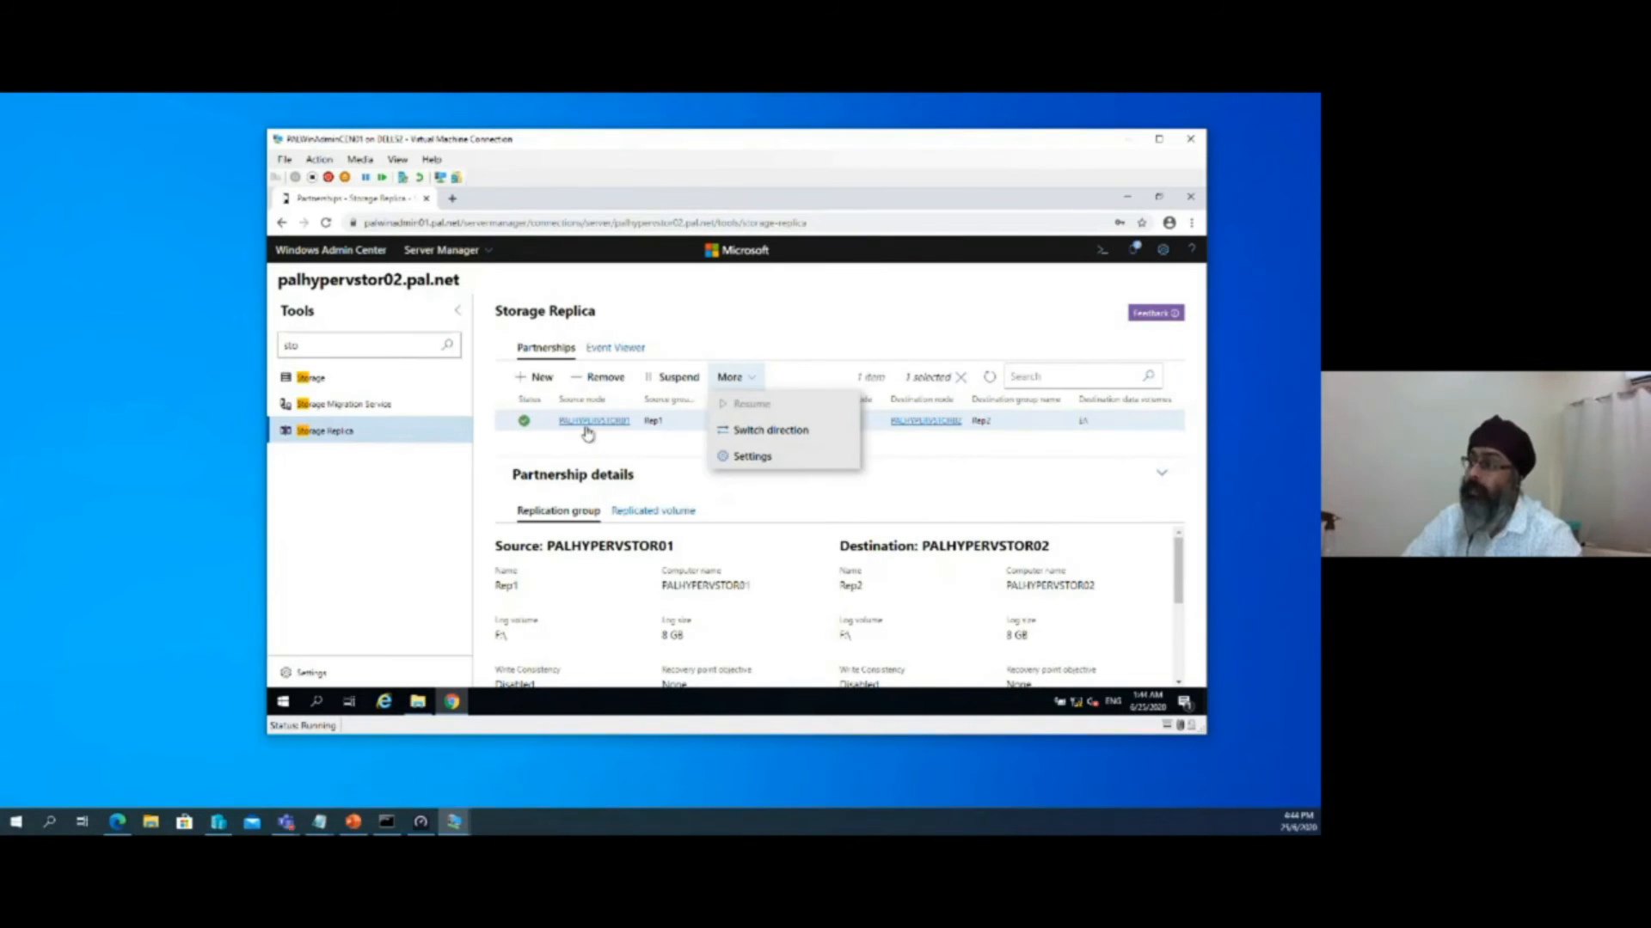
left_click(779, 432)
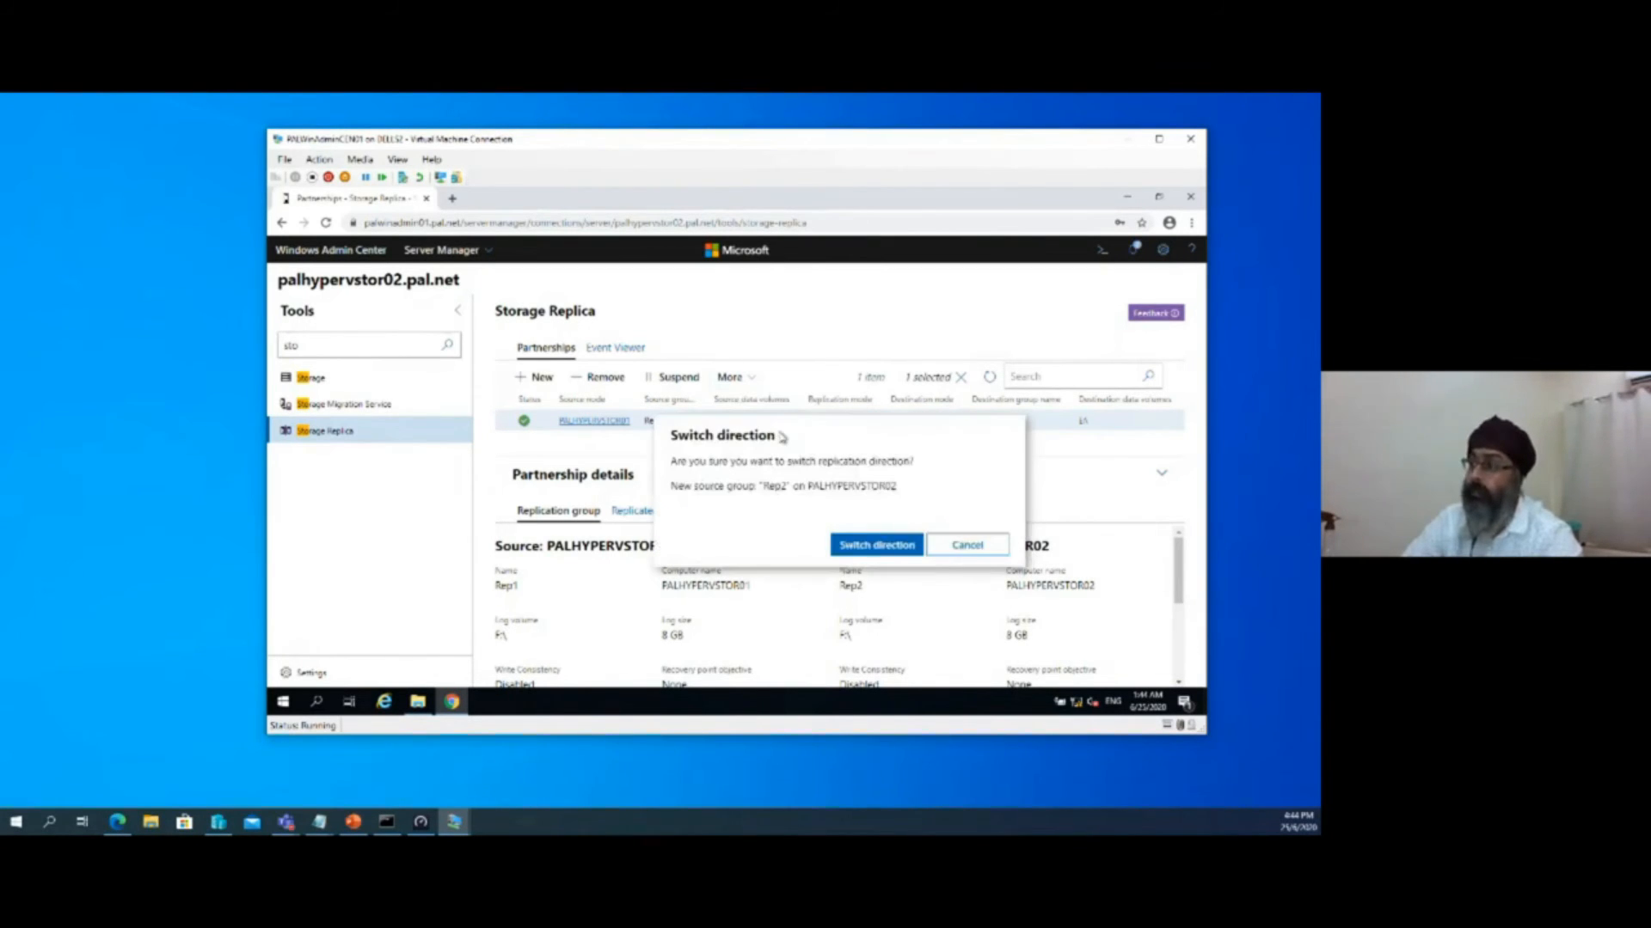
left_click(865, 557)
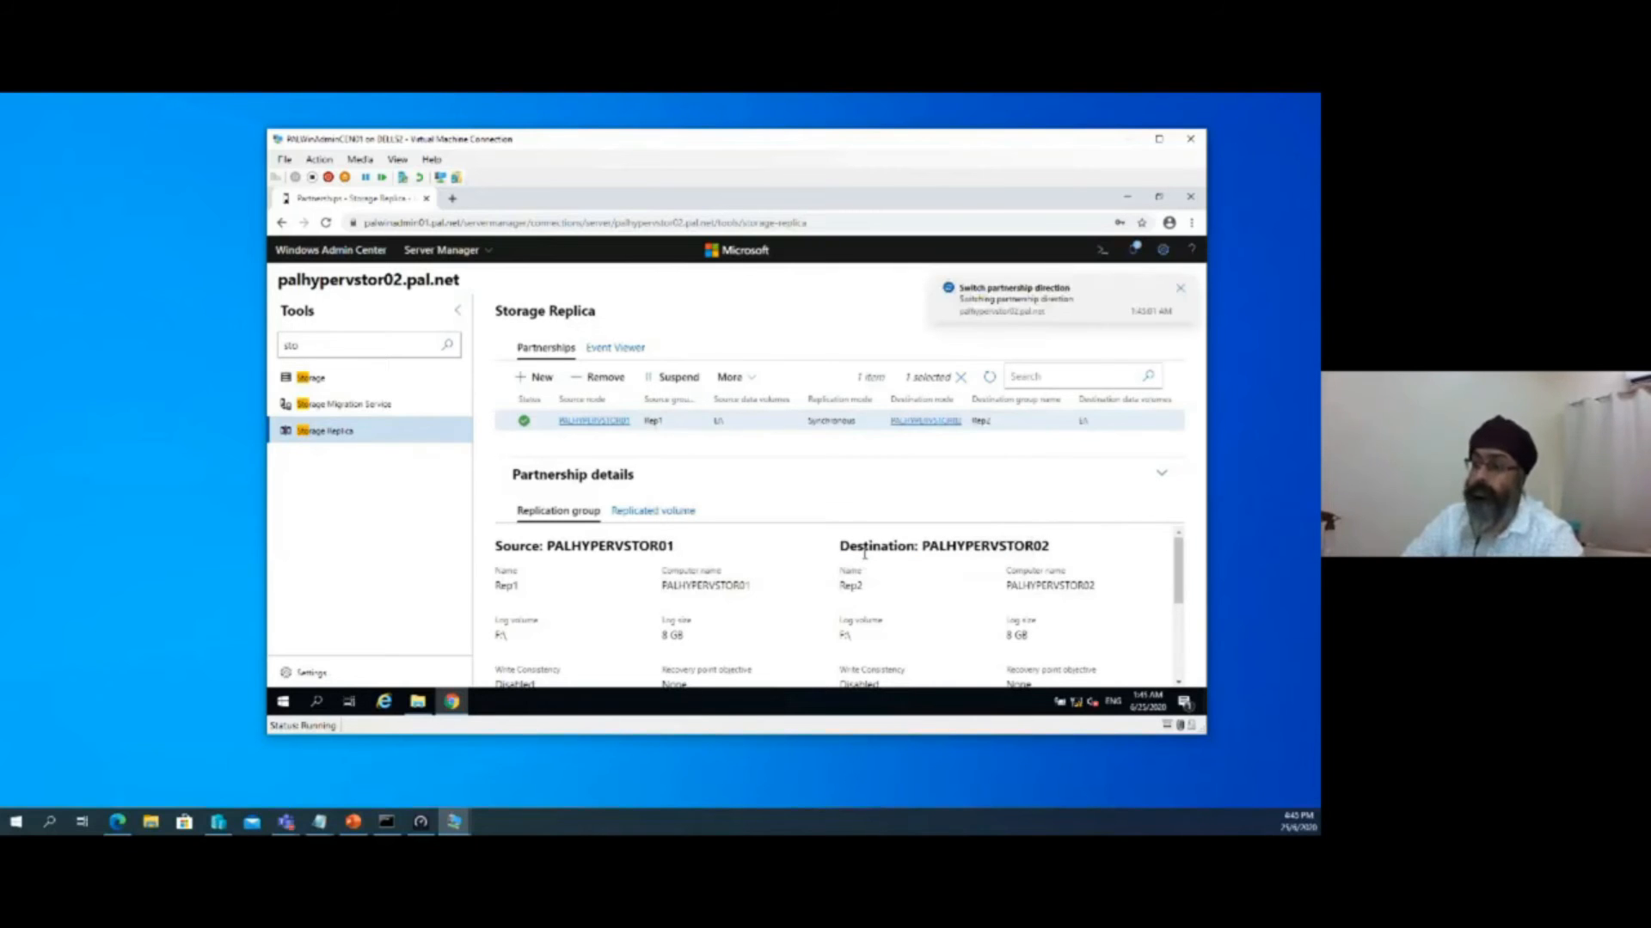
Switch to the PALHyperREP02 virtual machine and launch Server Manager on it
left_click(456, 826)
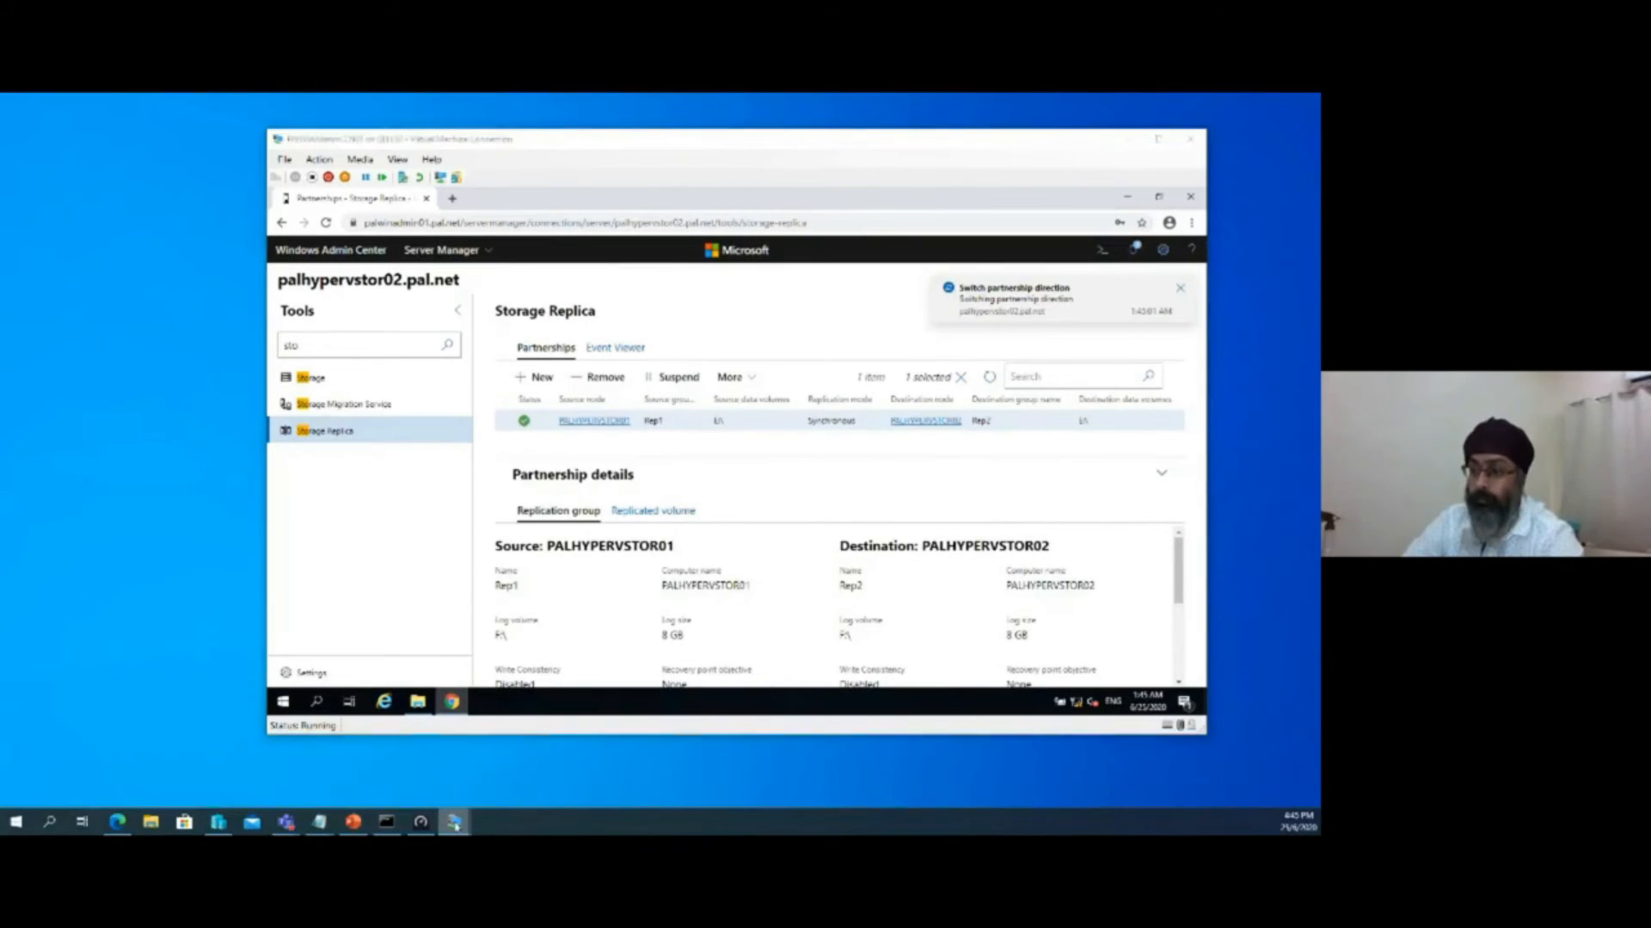
left_click(330, 766)
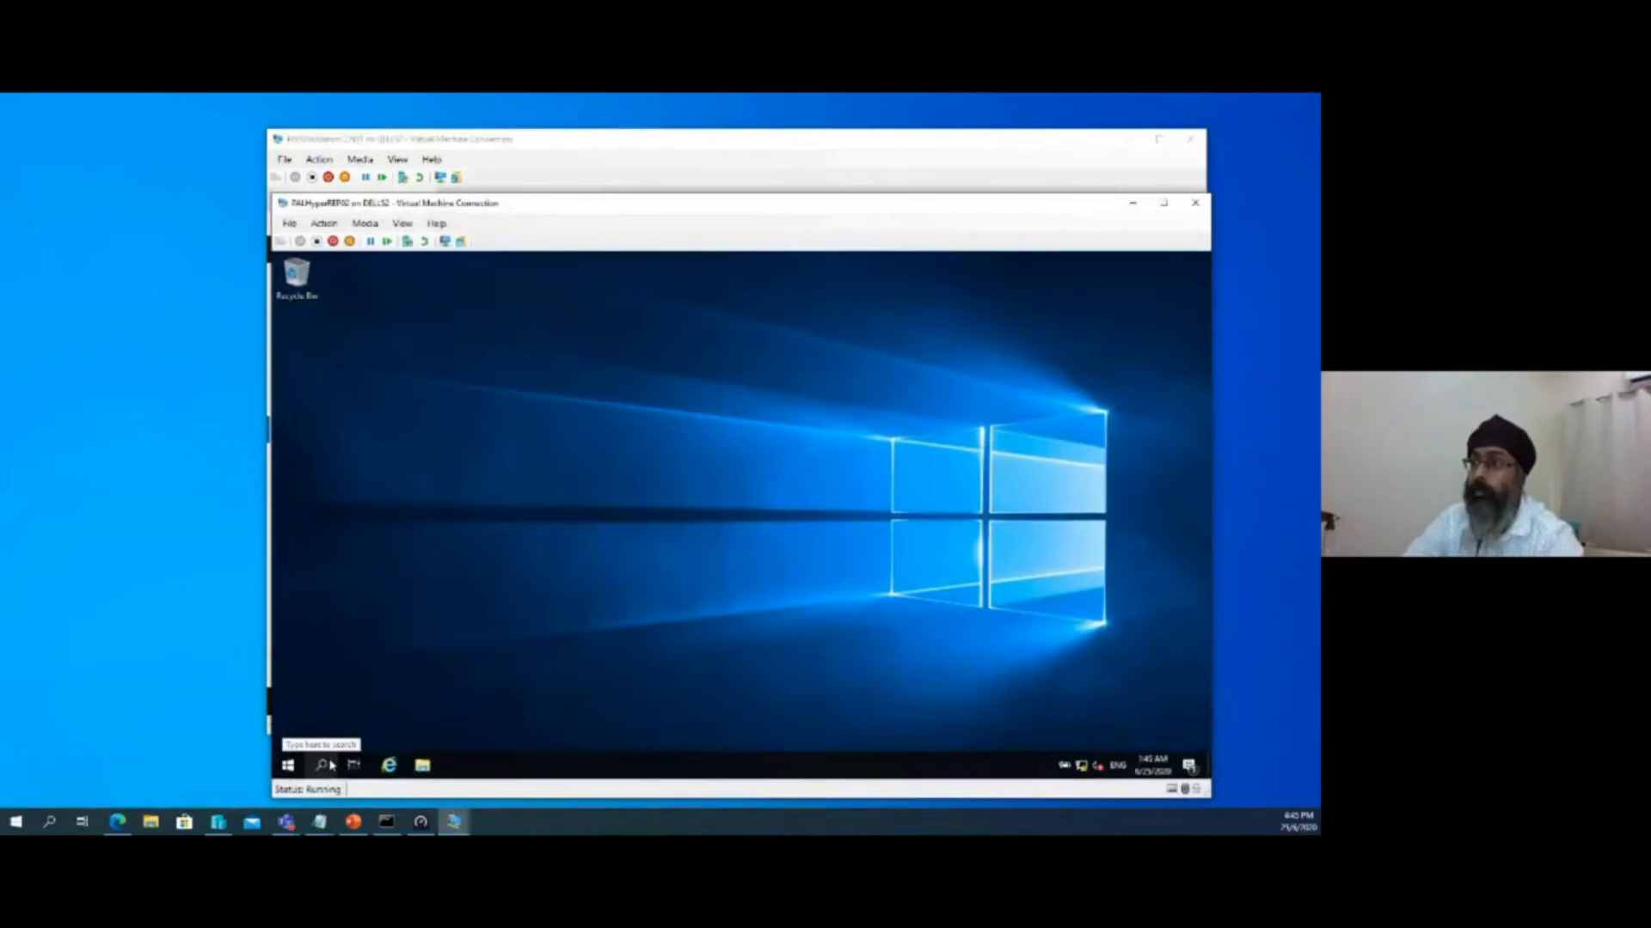
left_click(288, 766)
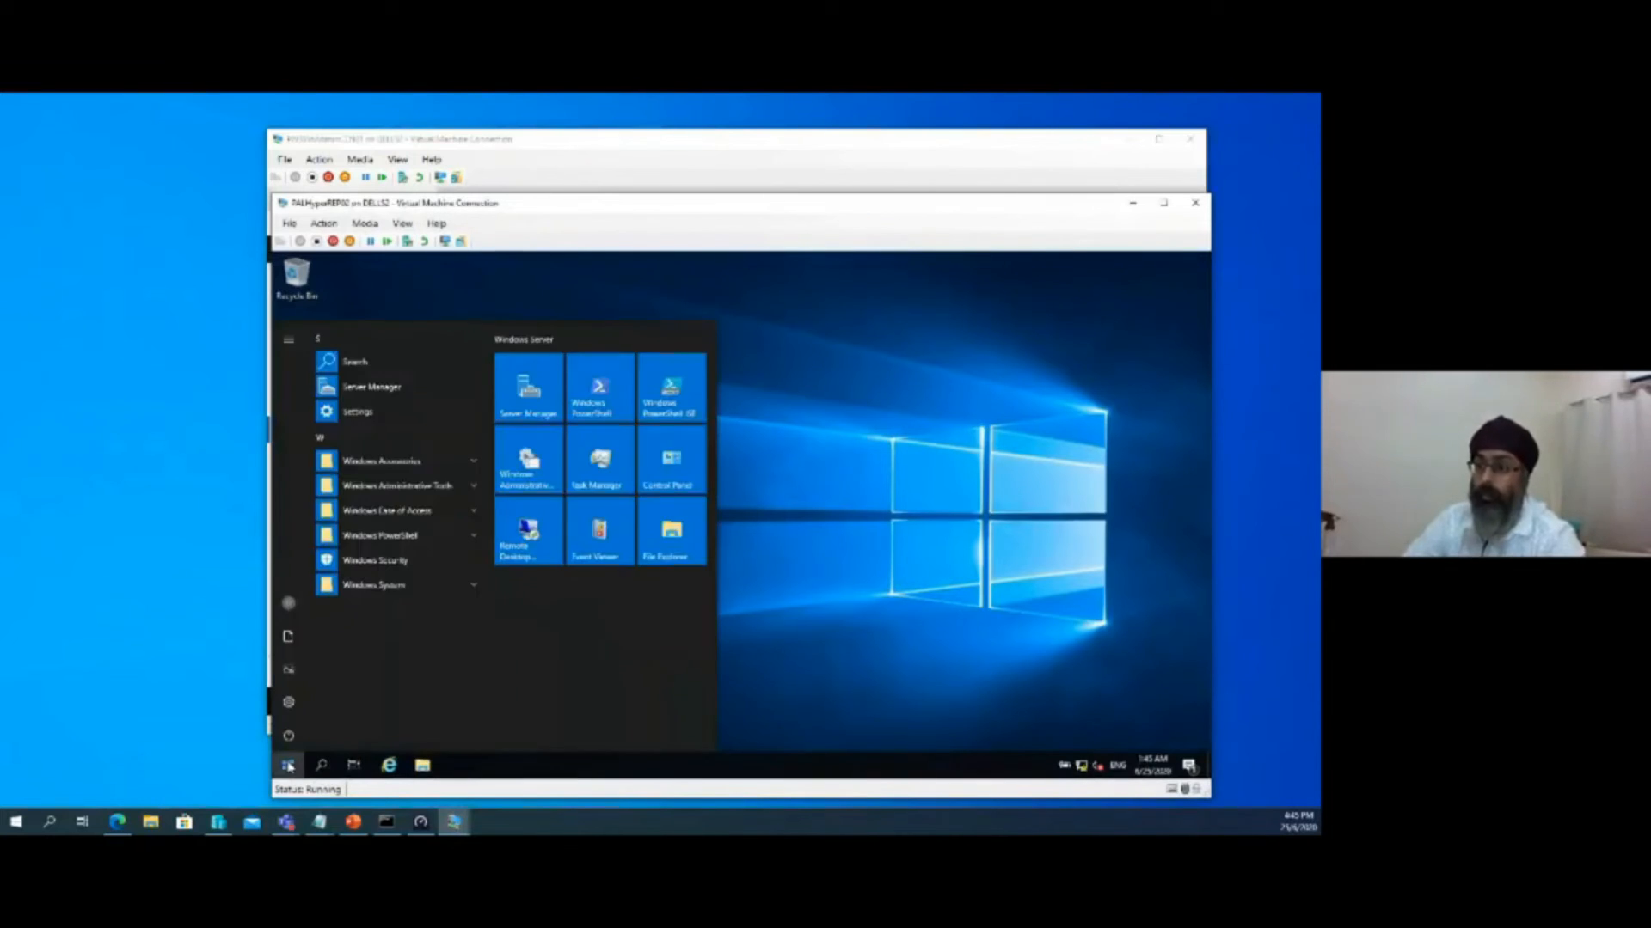
left_click(548, 394)
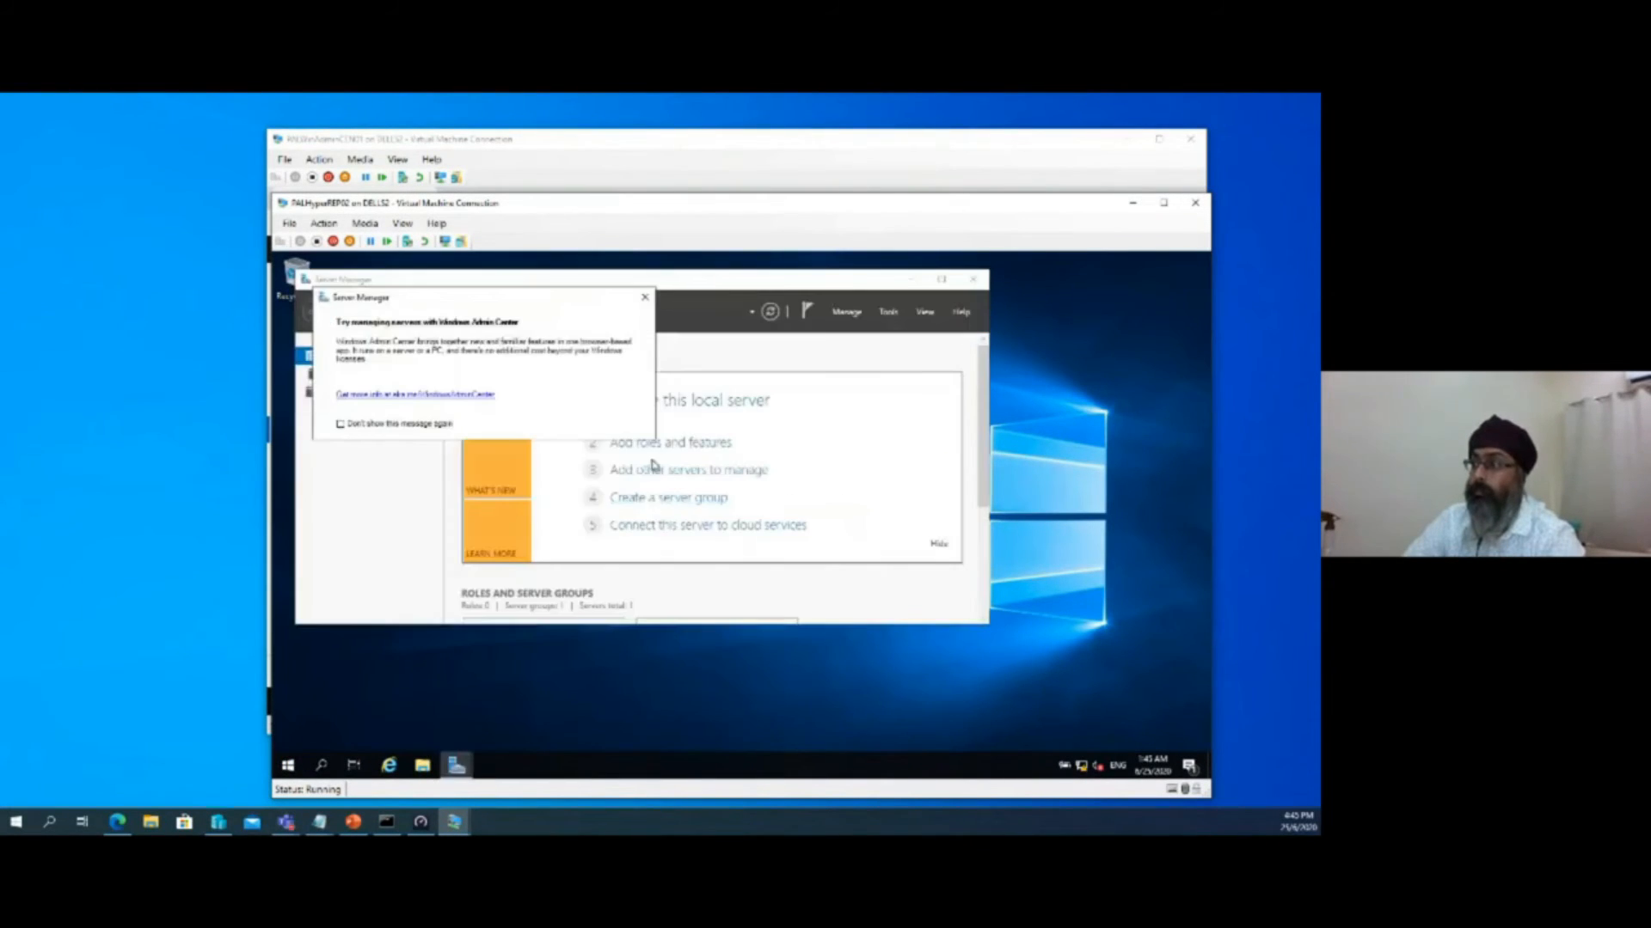
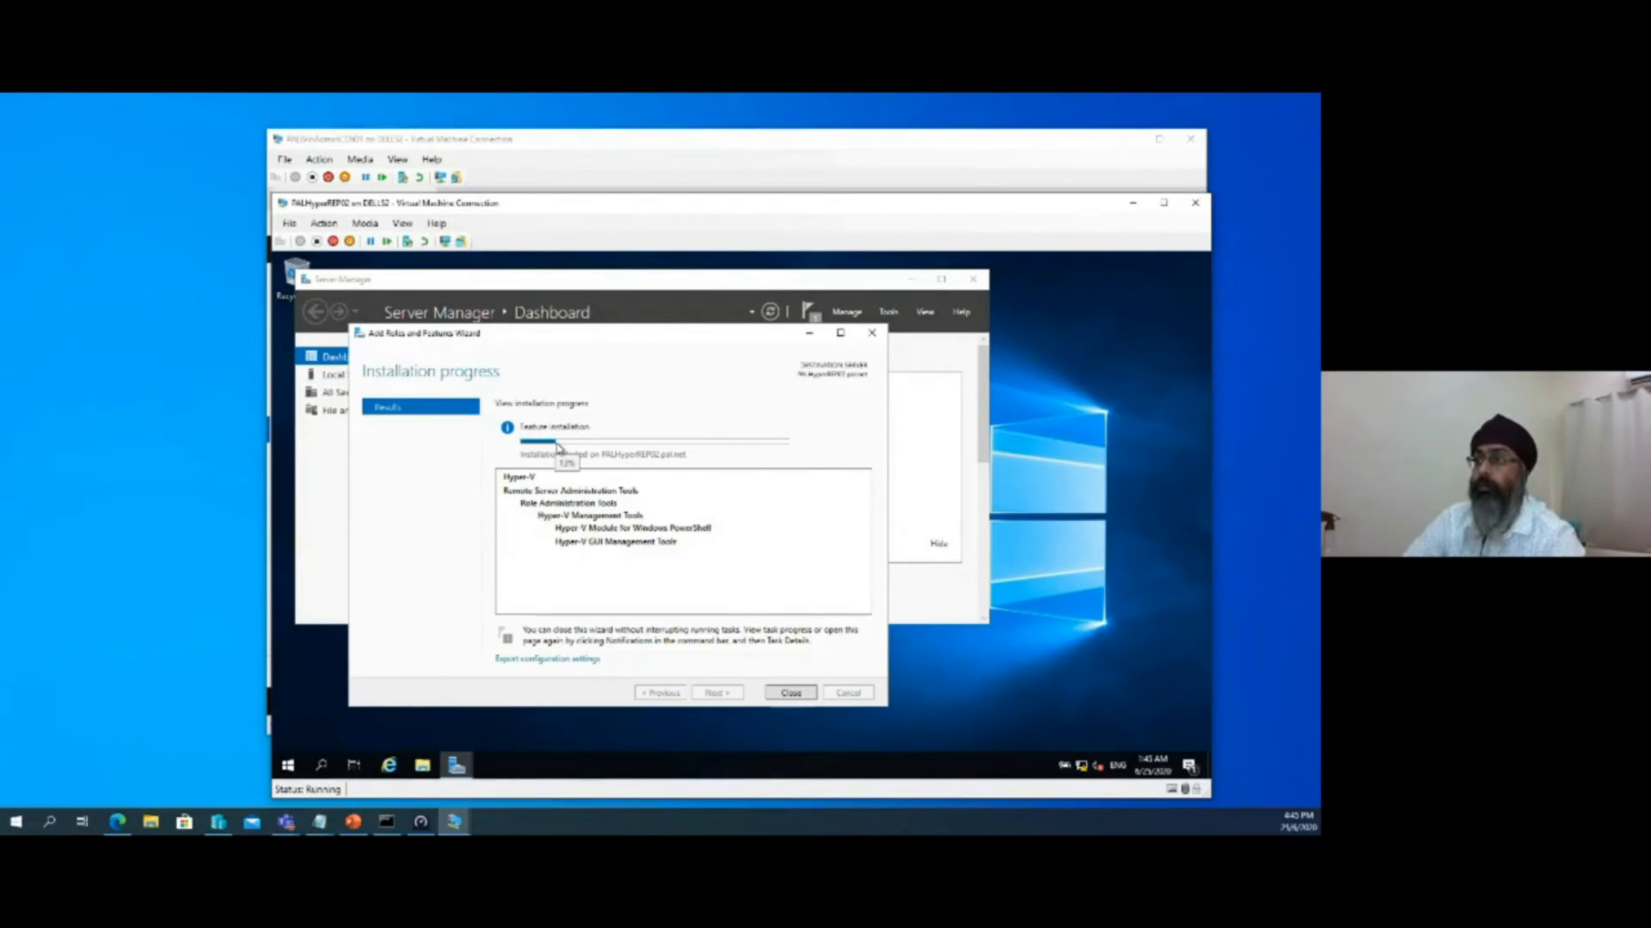
Return to Windows Admin Center, refresh the Storage Replica partnership list, and check the notifications for the direction switch
left_click(1133, 204)
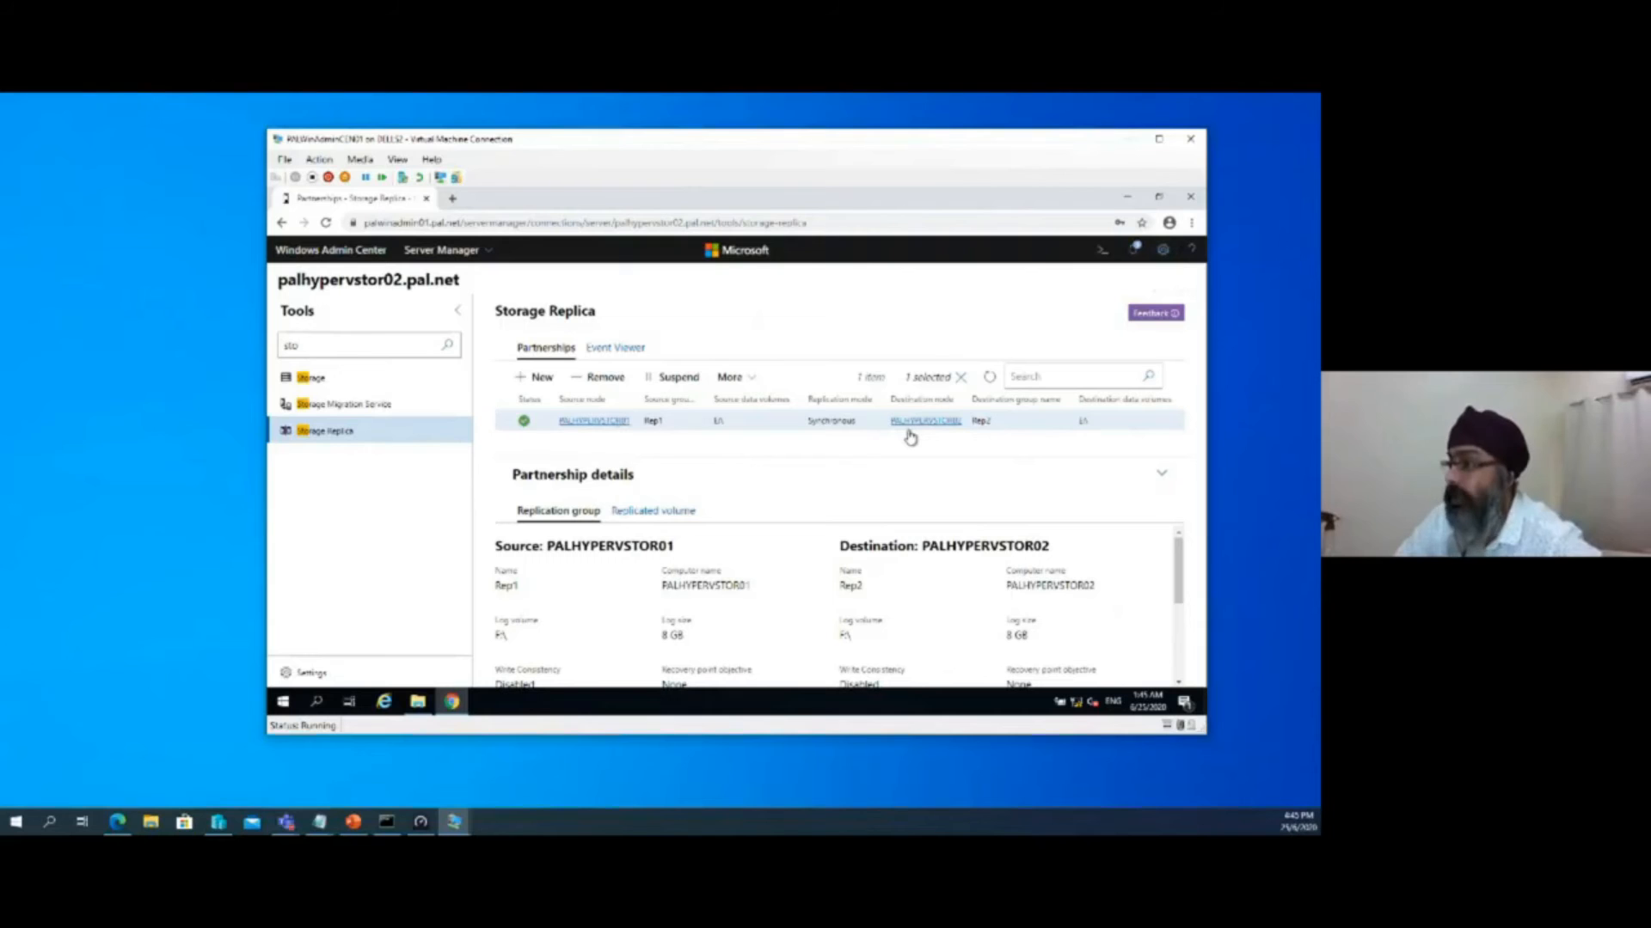
left_click(991, 382)
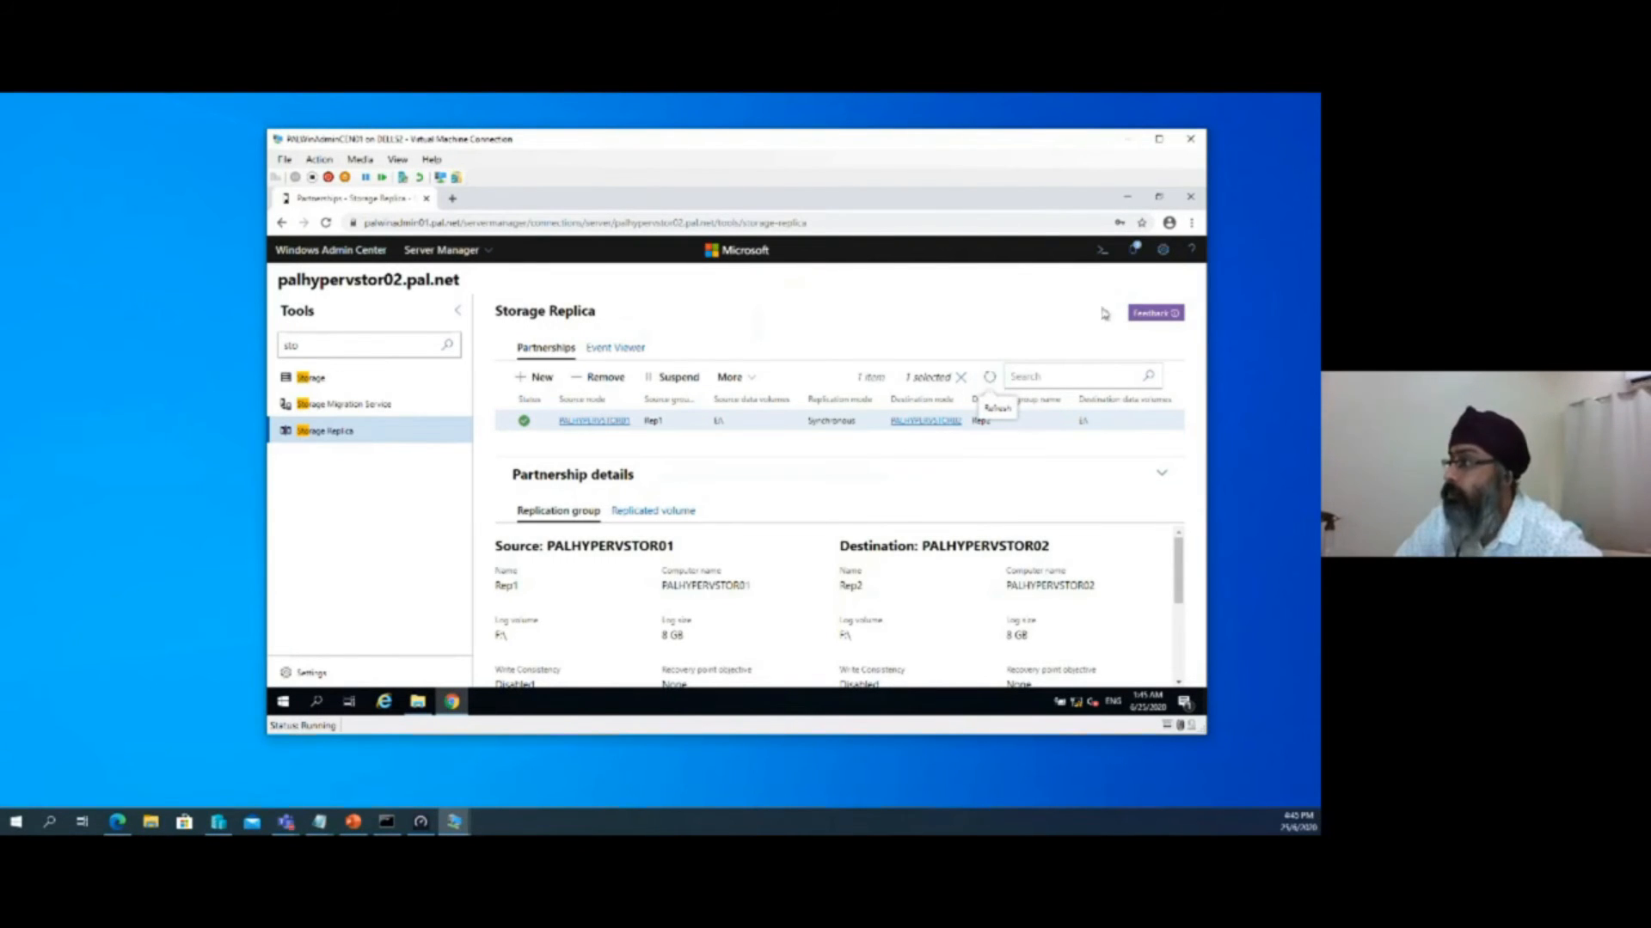
left_click(1136, 251)
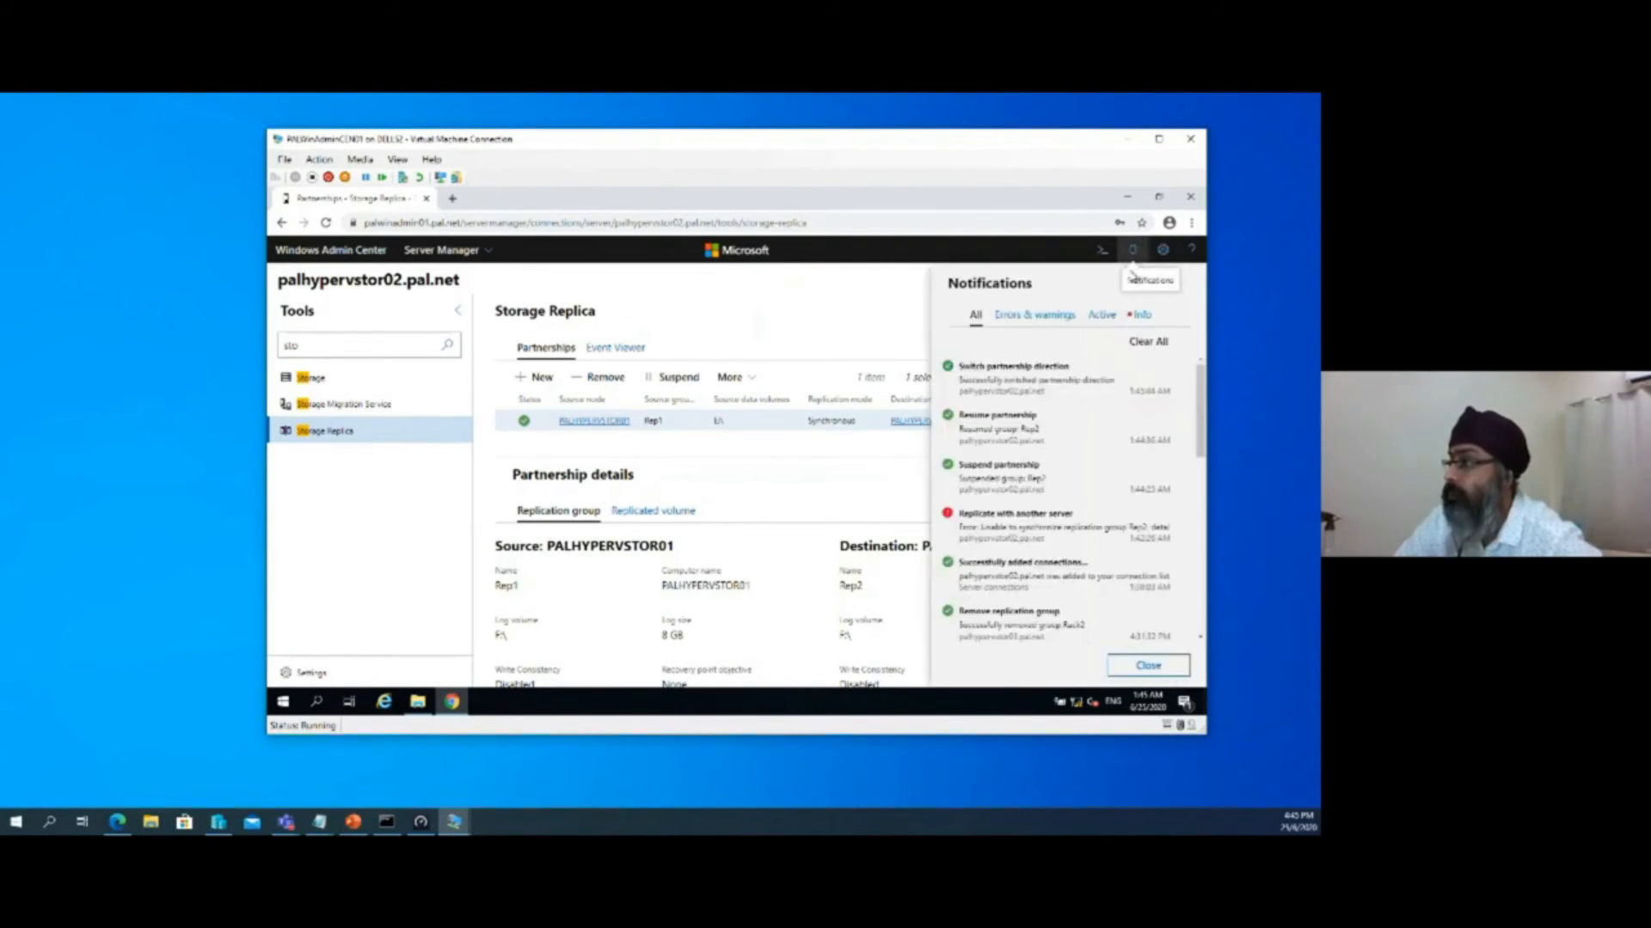
left_click(891, 458)
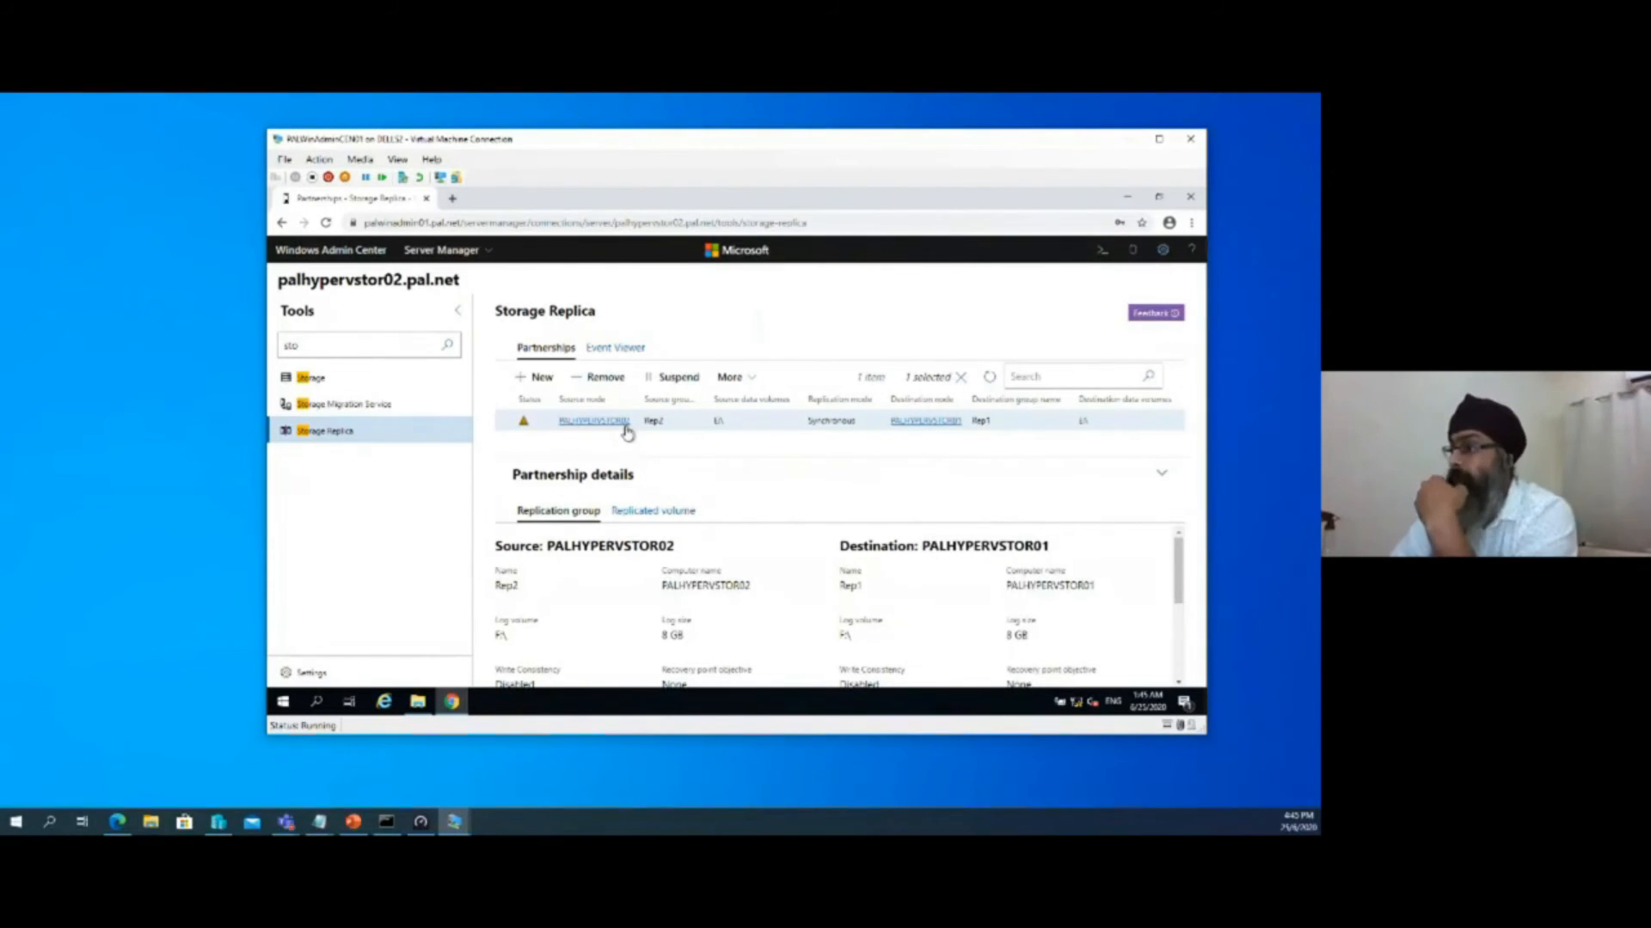
left_click(990, 379)
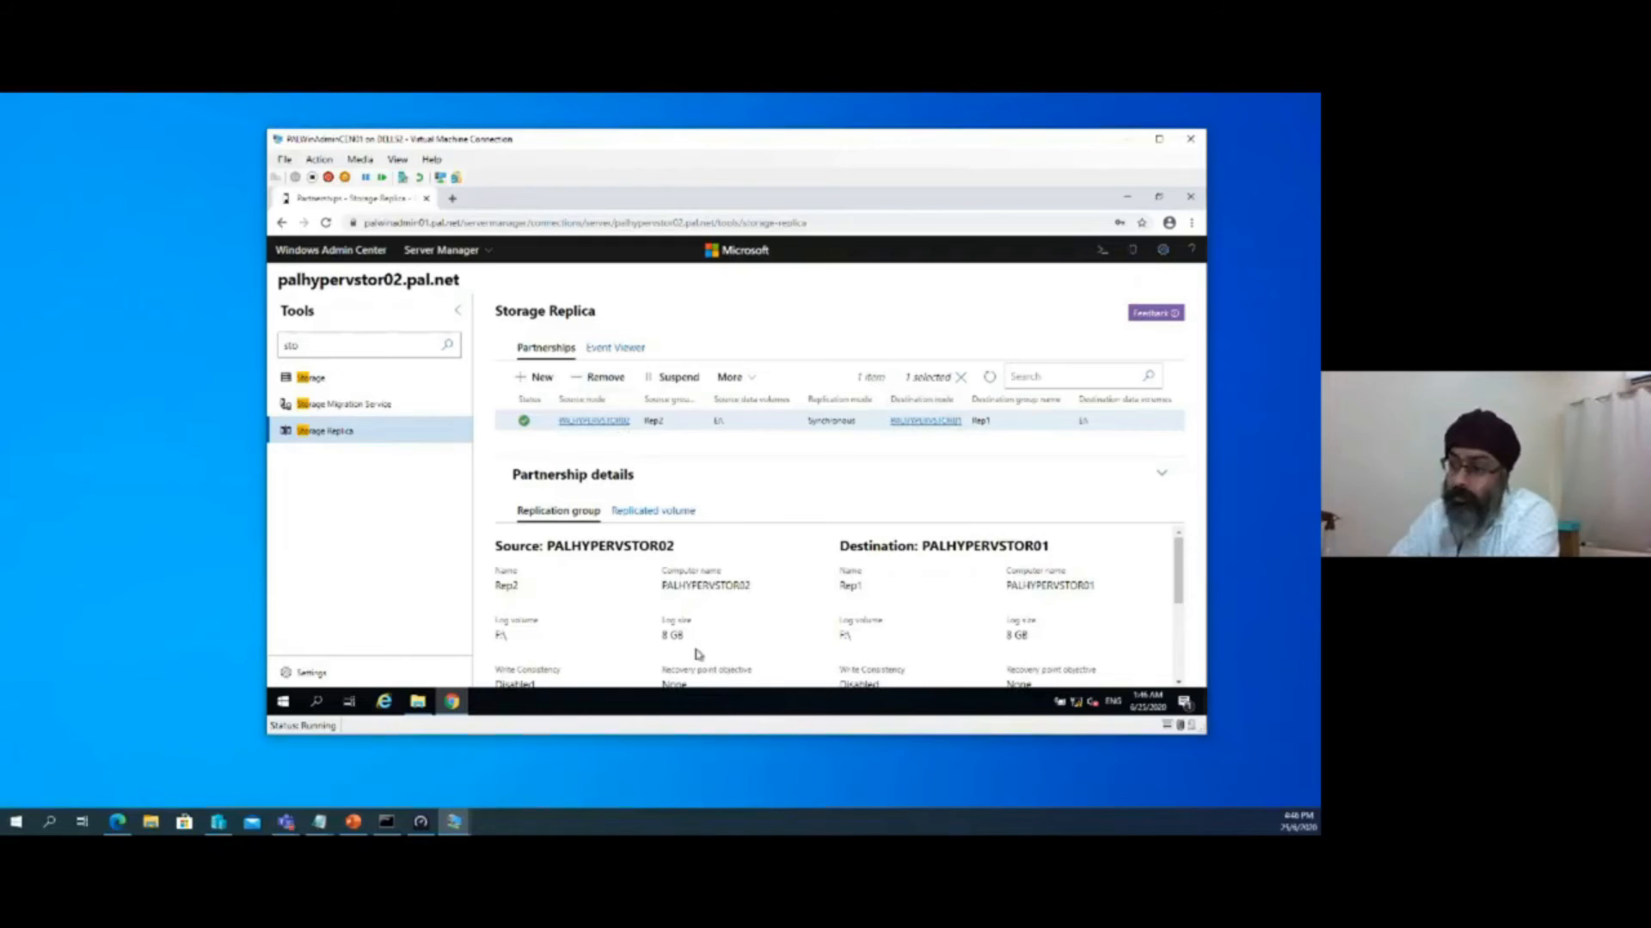
Switch to the PALHyperVStor02 virtual machine and check the files on its DATA01 (E:) volume
left_click(449, 824)
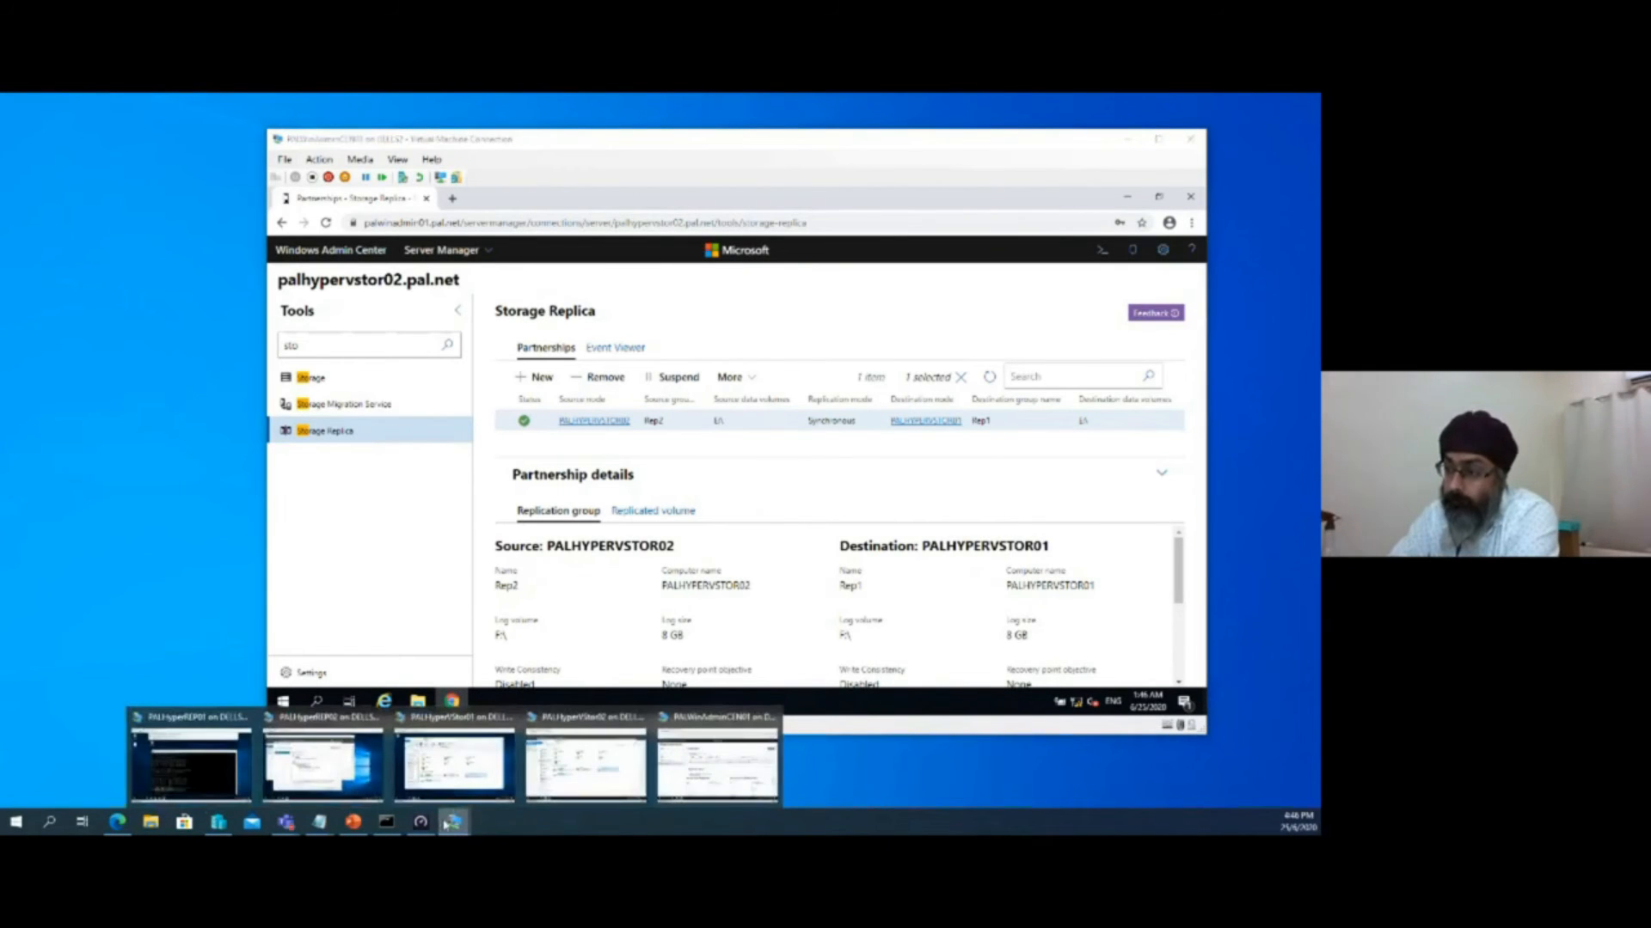
left_click(572, 789)
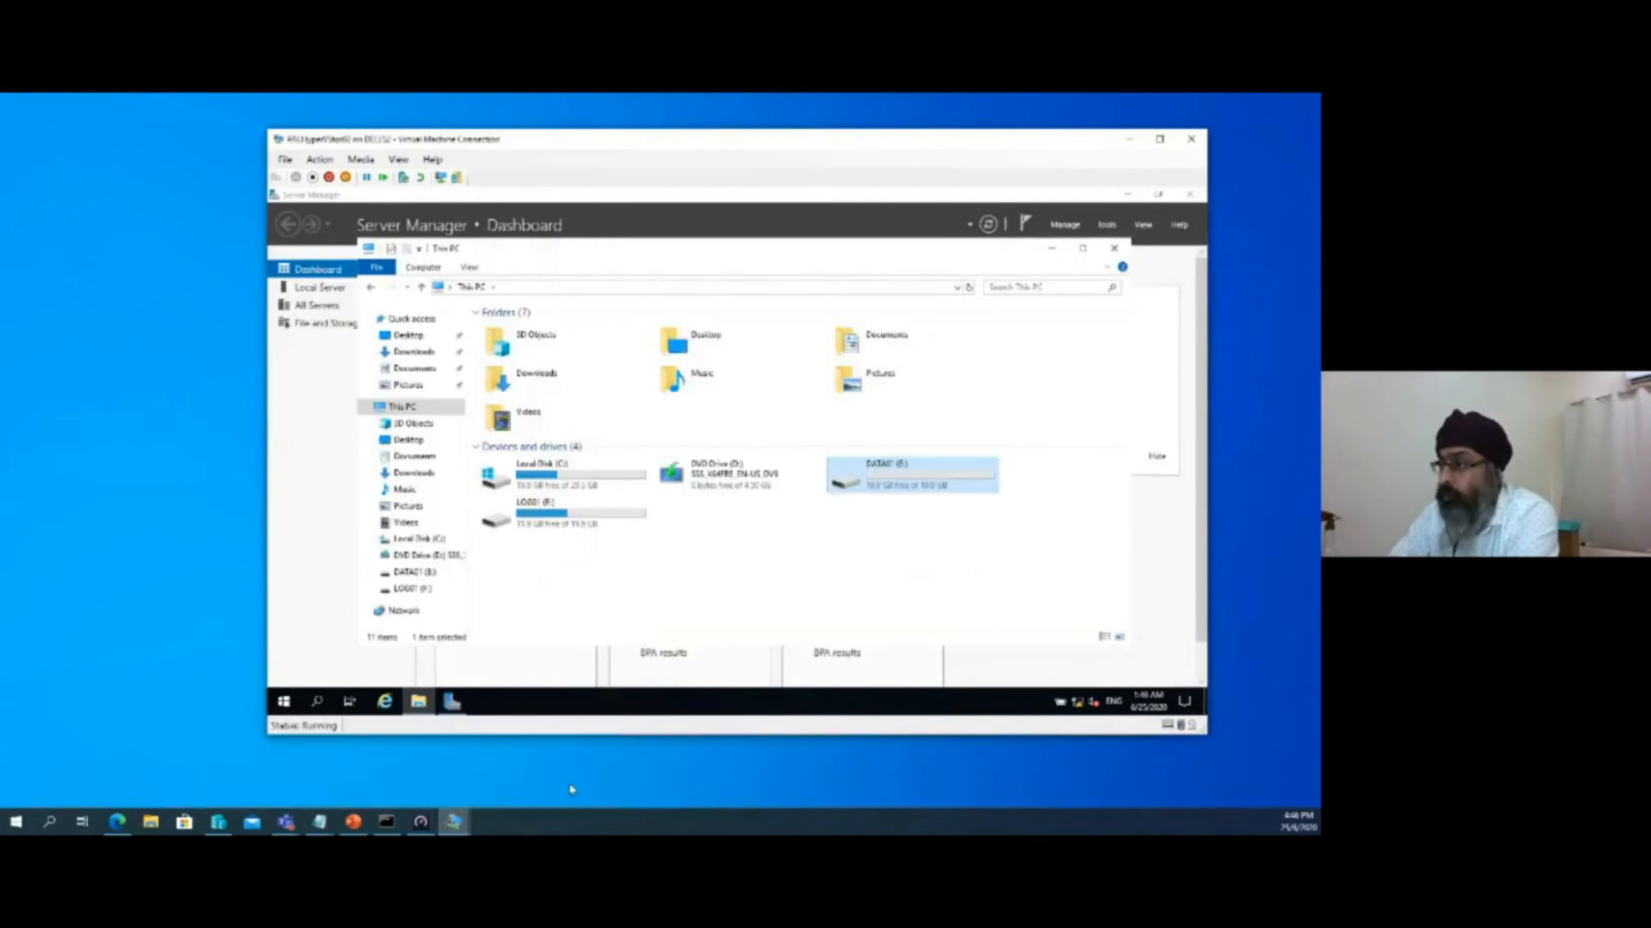
right_click(777, 566)
left_click(813, 478)
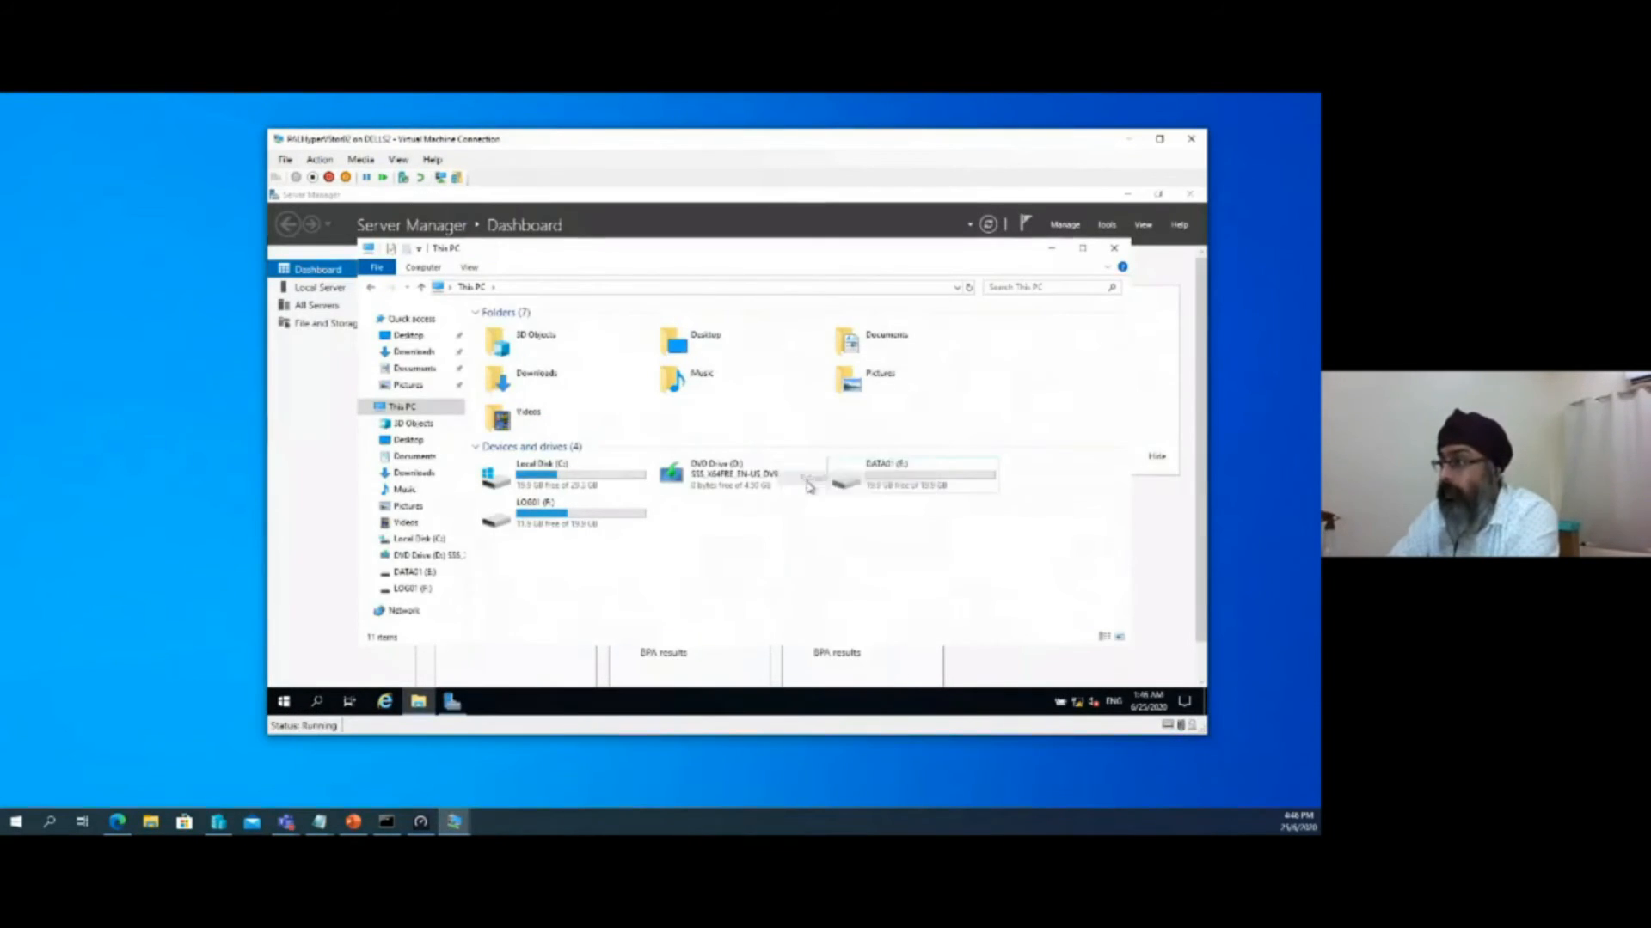
double_click(873, 487)
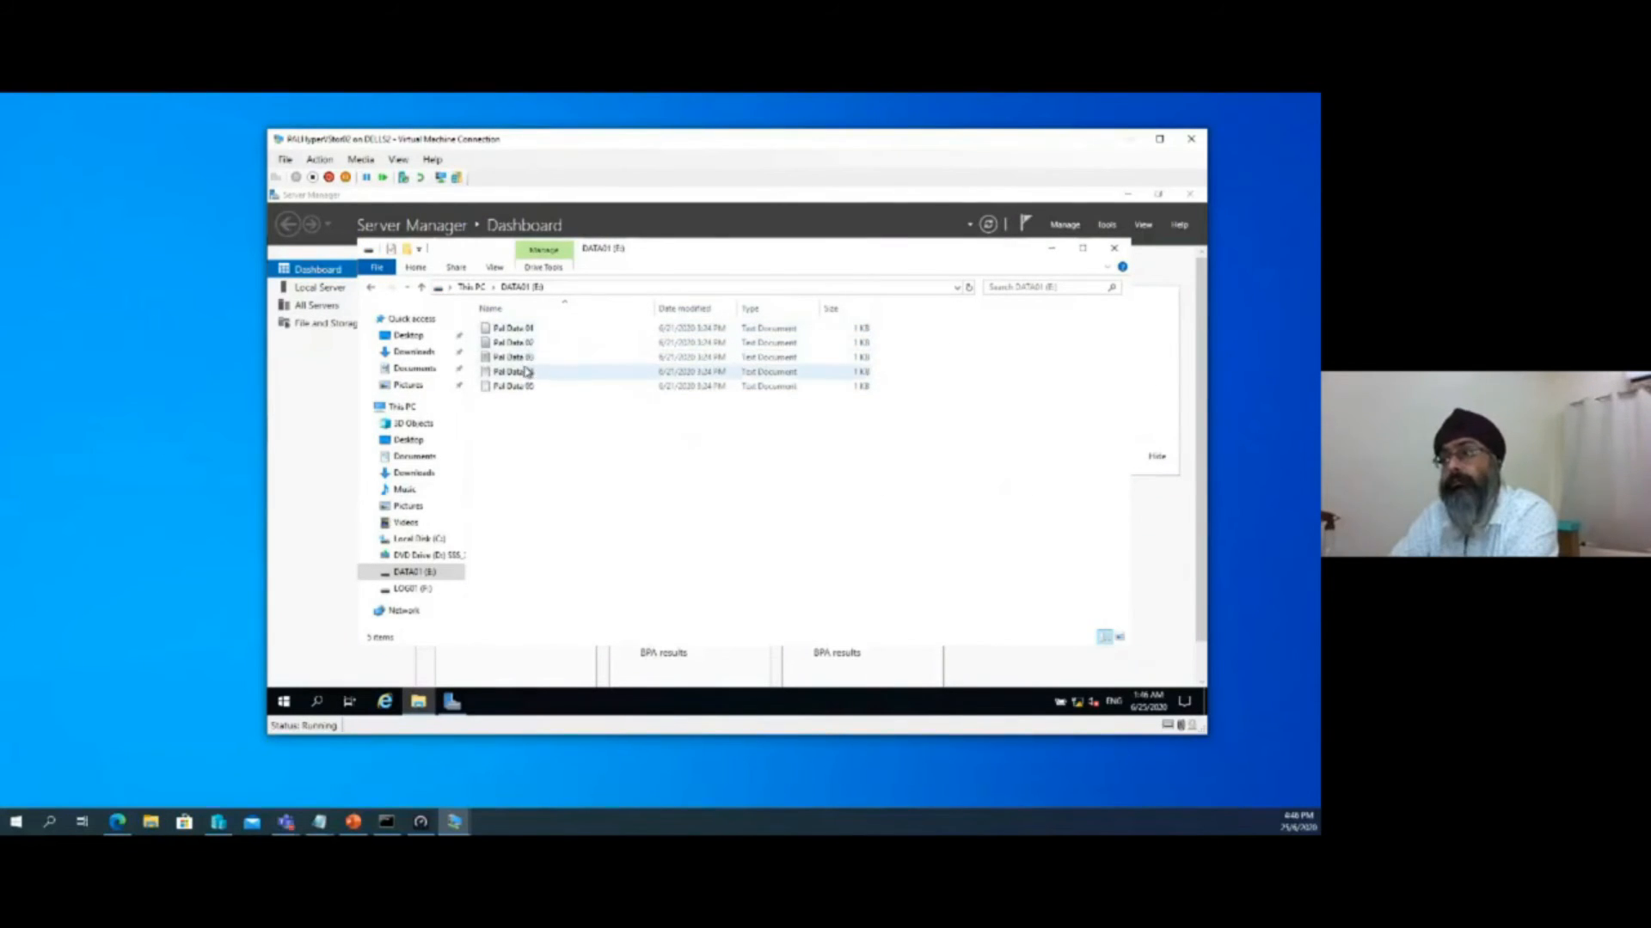
left_click(371, 287)
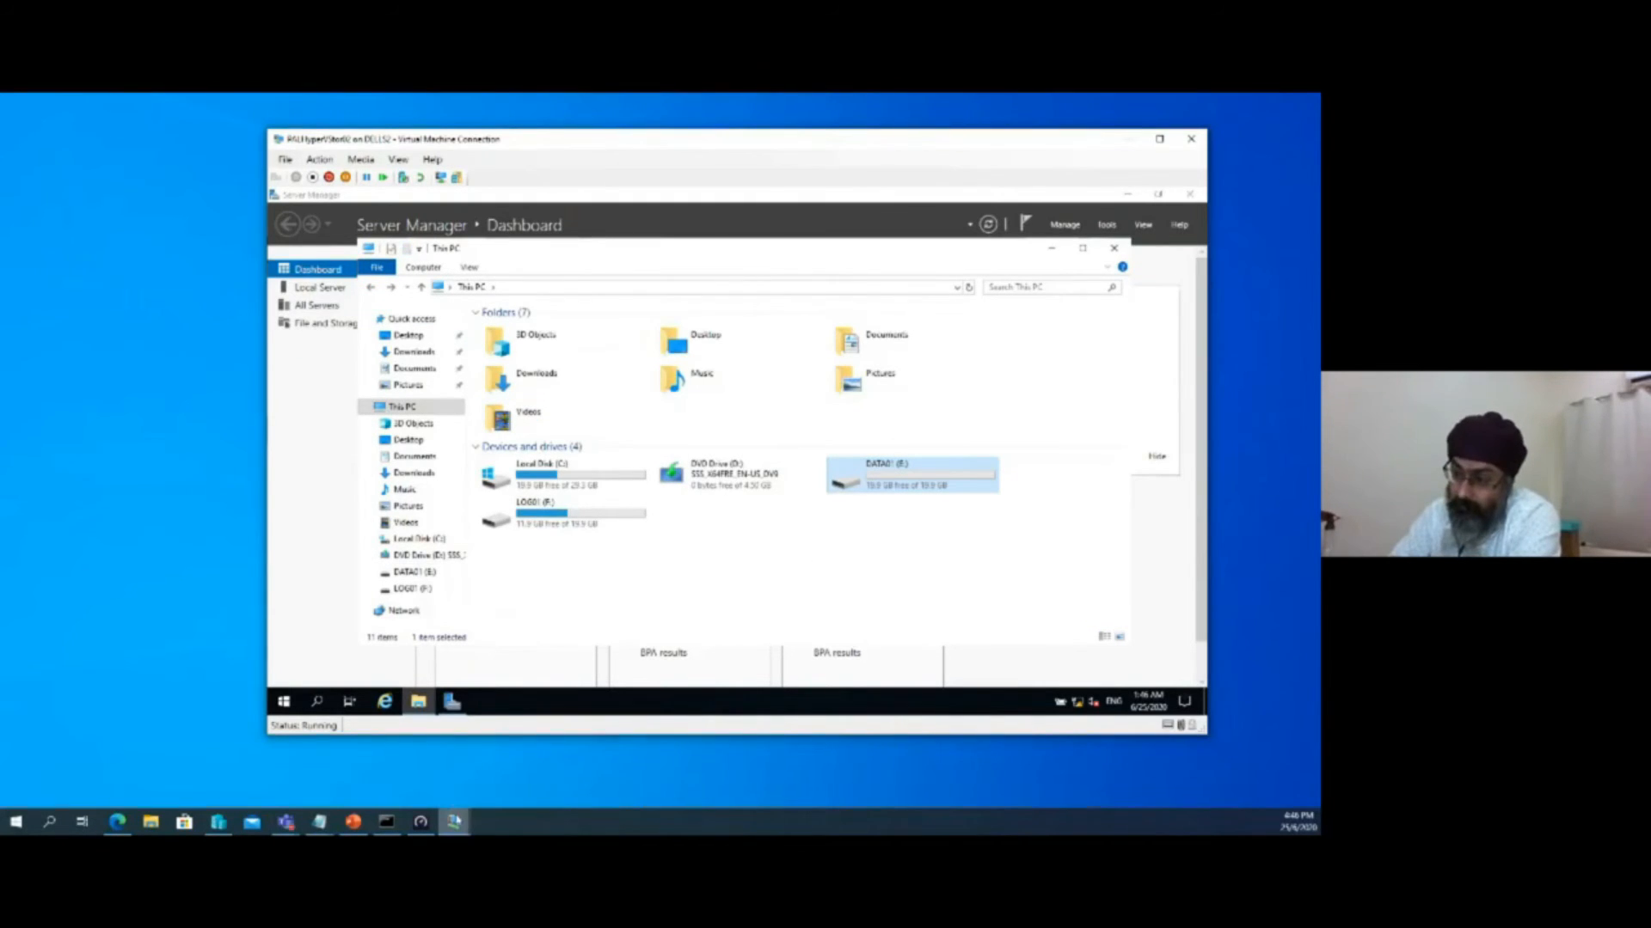
Try to open the DATA01 (E:) volume on PALHyperVStor01, and minimize the File Explorer windows on both storage servers
mouse_move(453, 821)
left_click(462, 772)
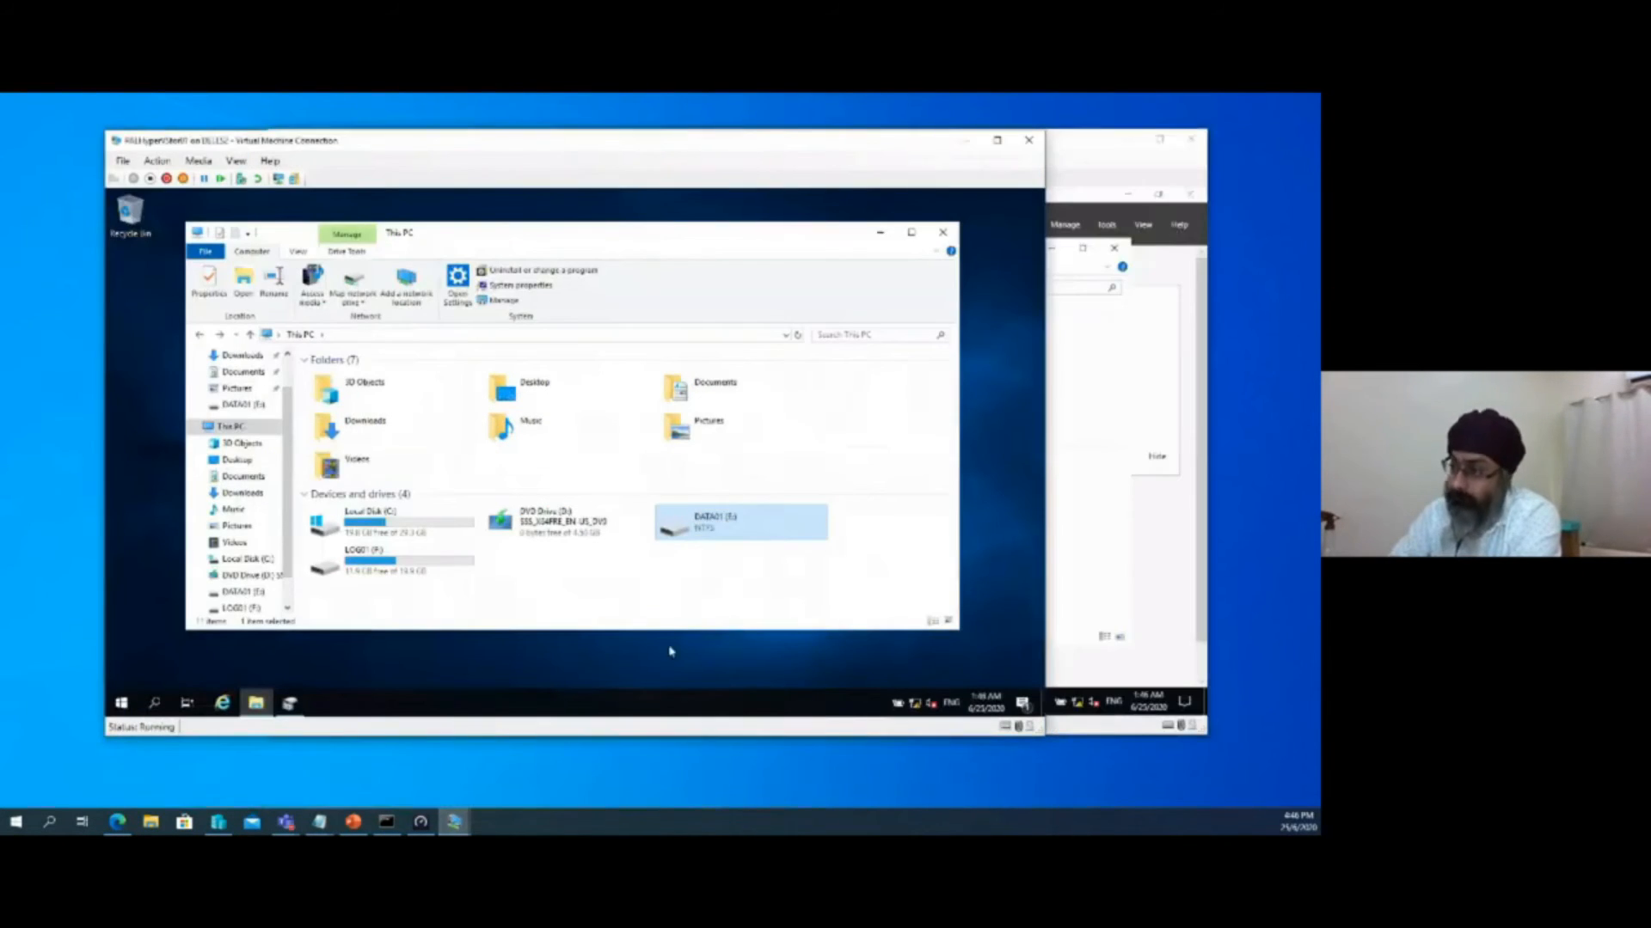
double_click(716, 517)
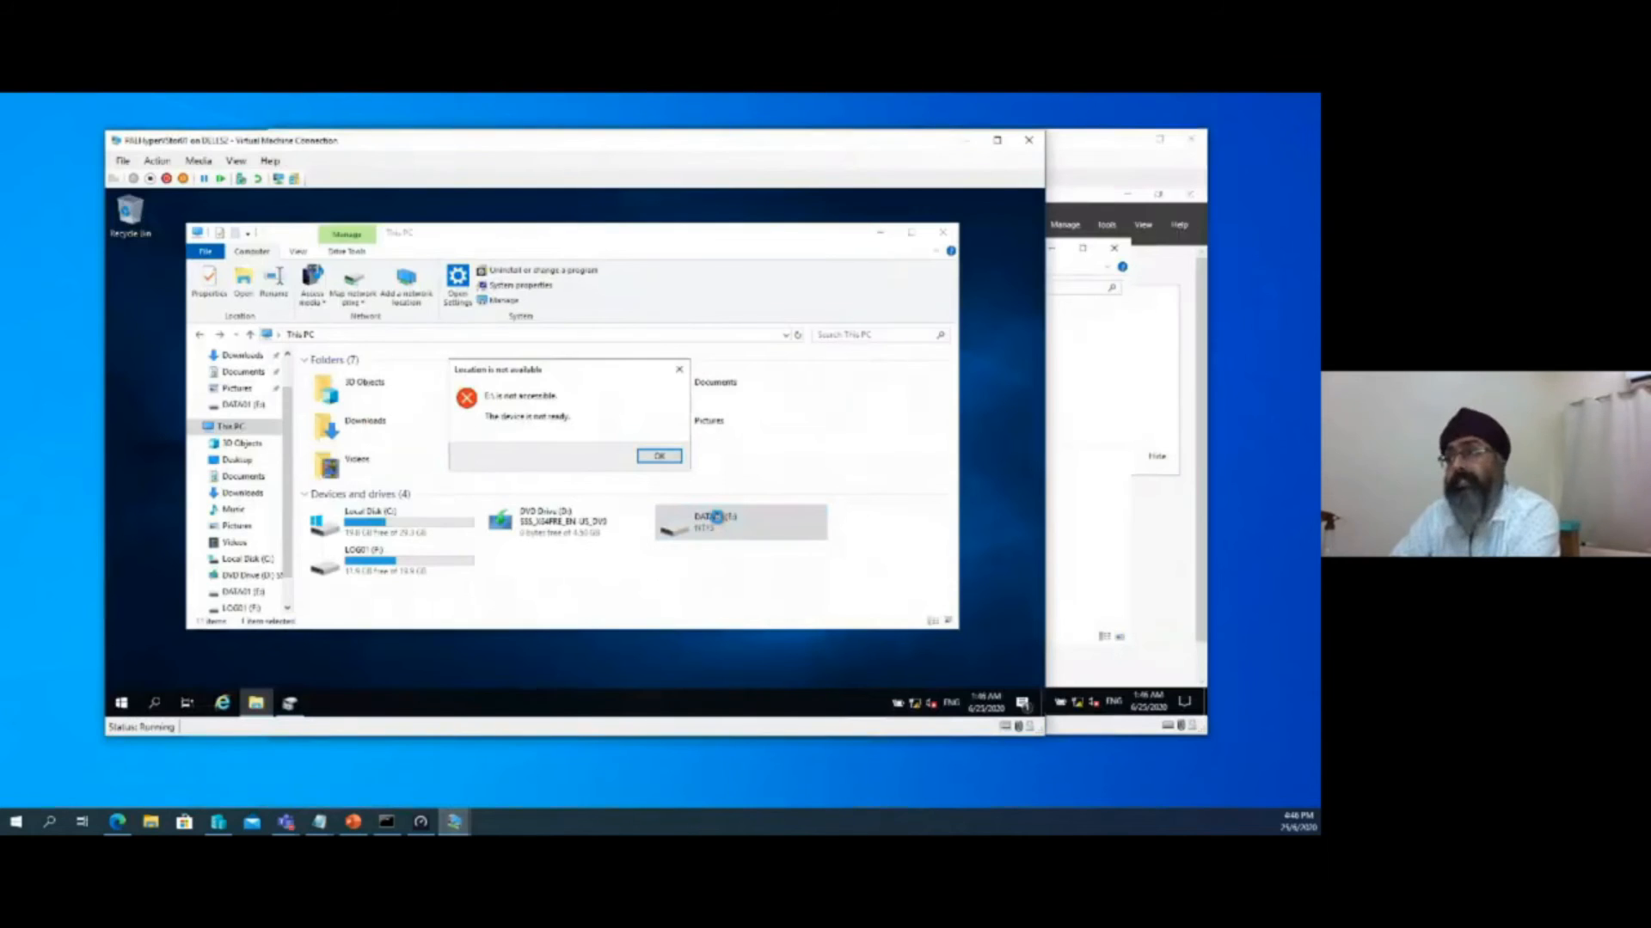
left_click(662, 456)
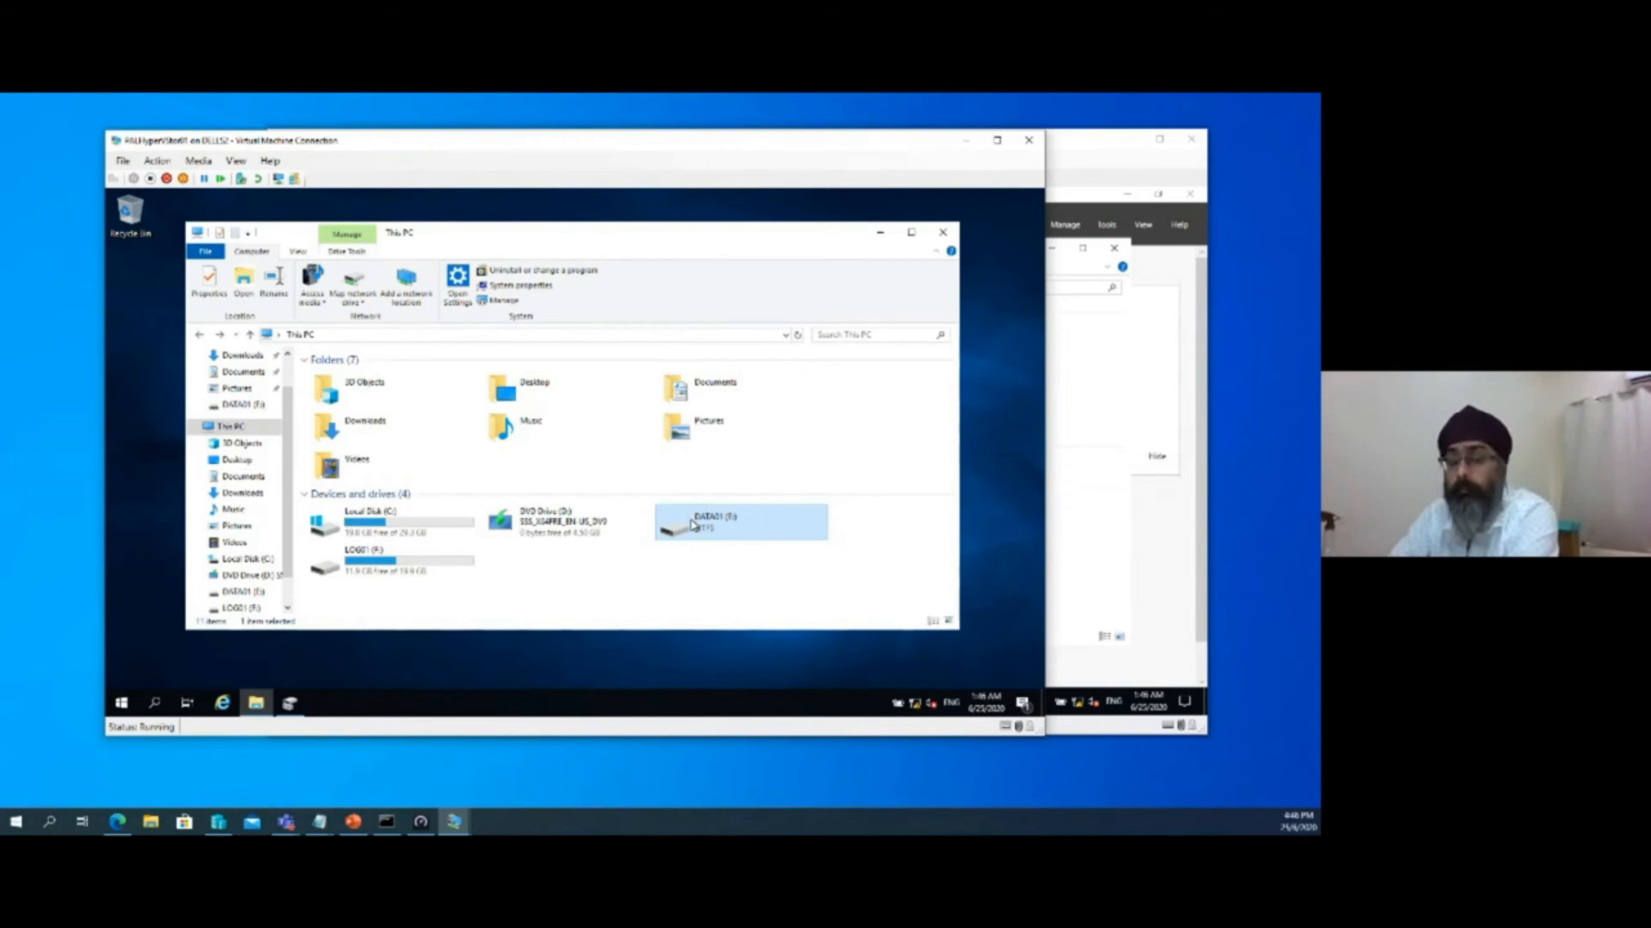
left_click(878, 237)
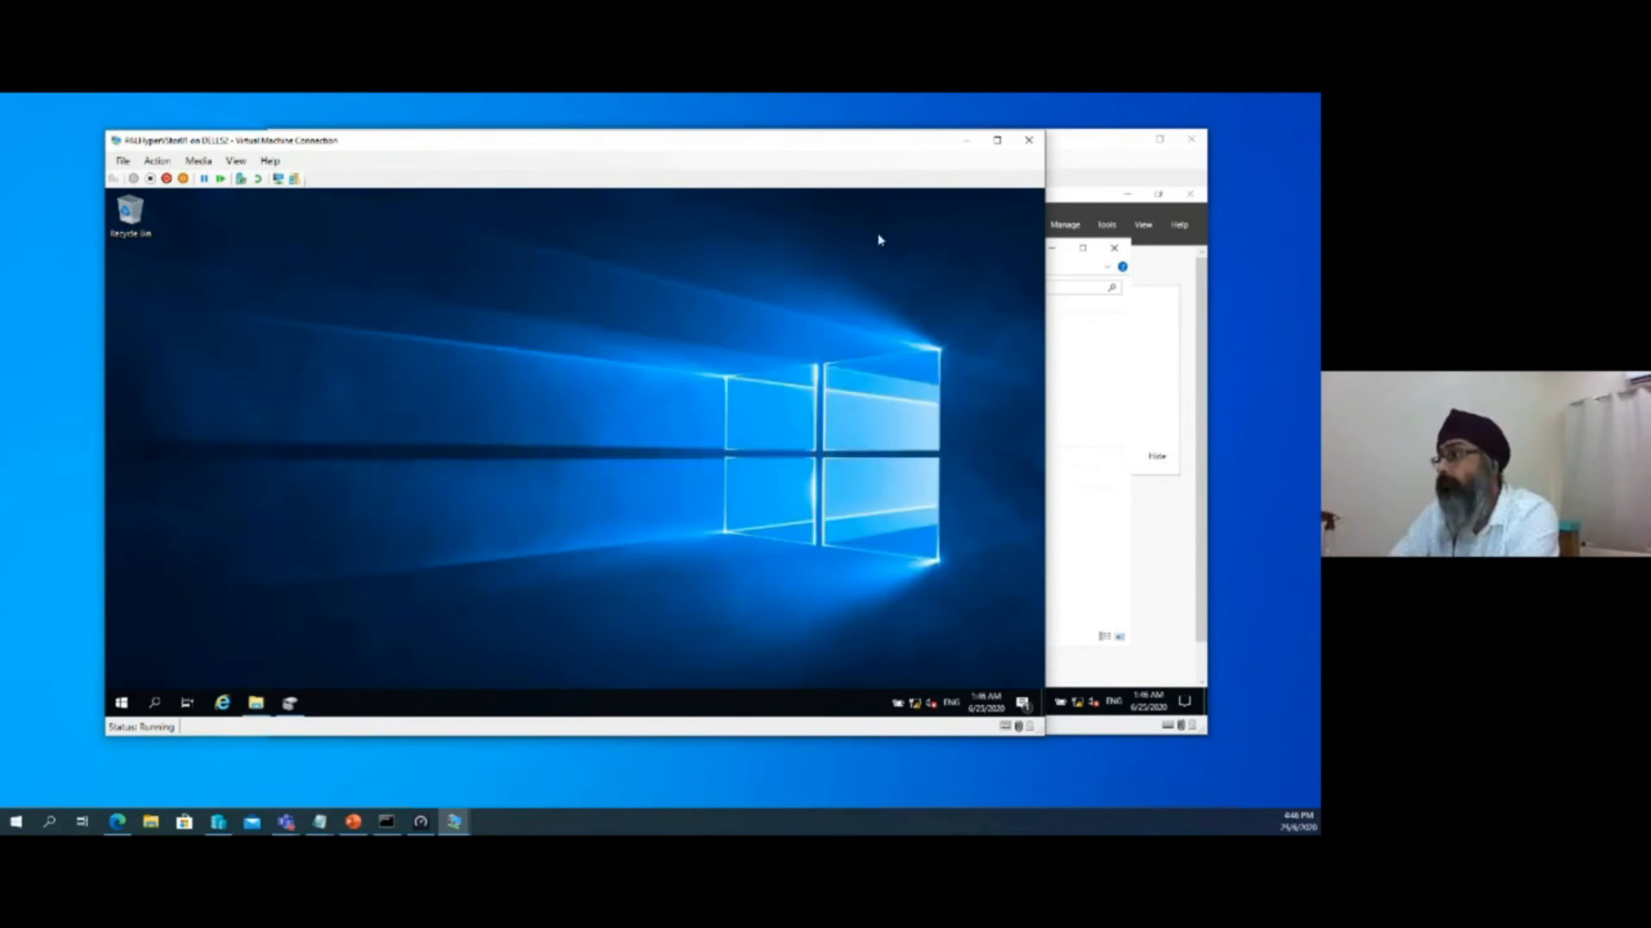
left_click(967, 139)
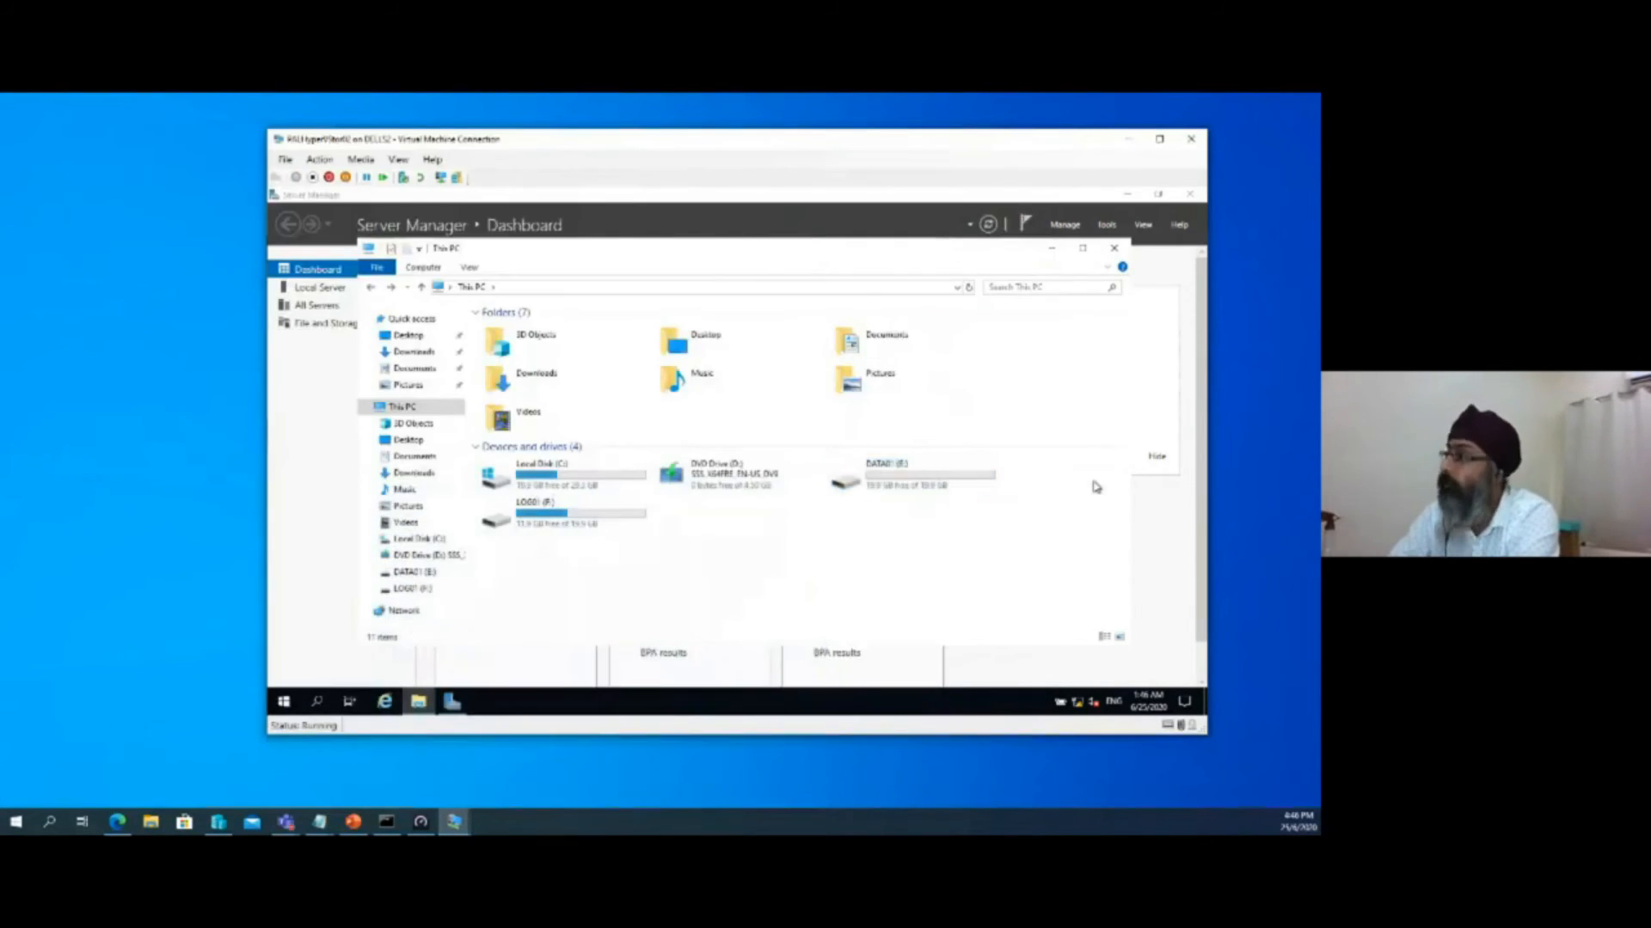
left_click(1050, 250)
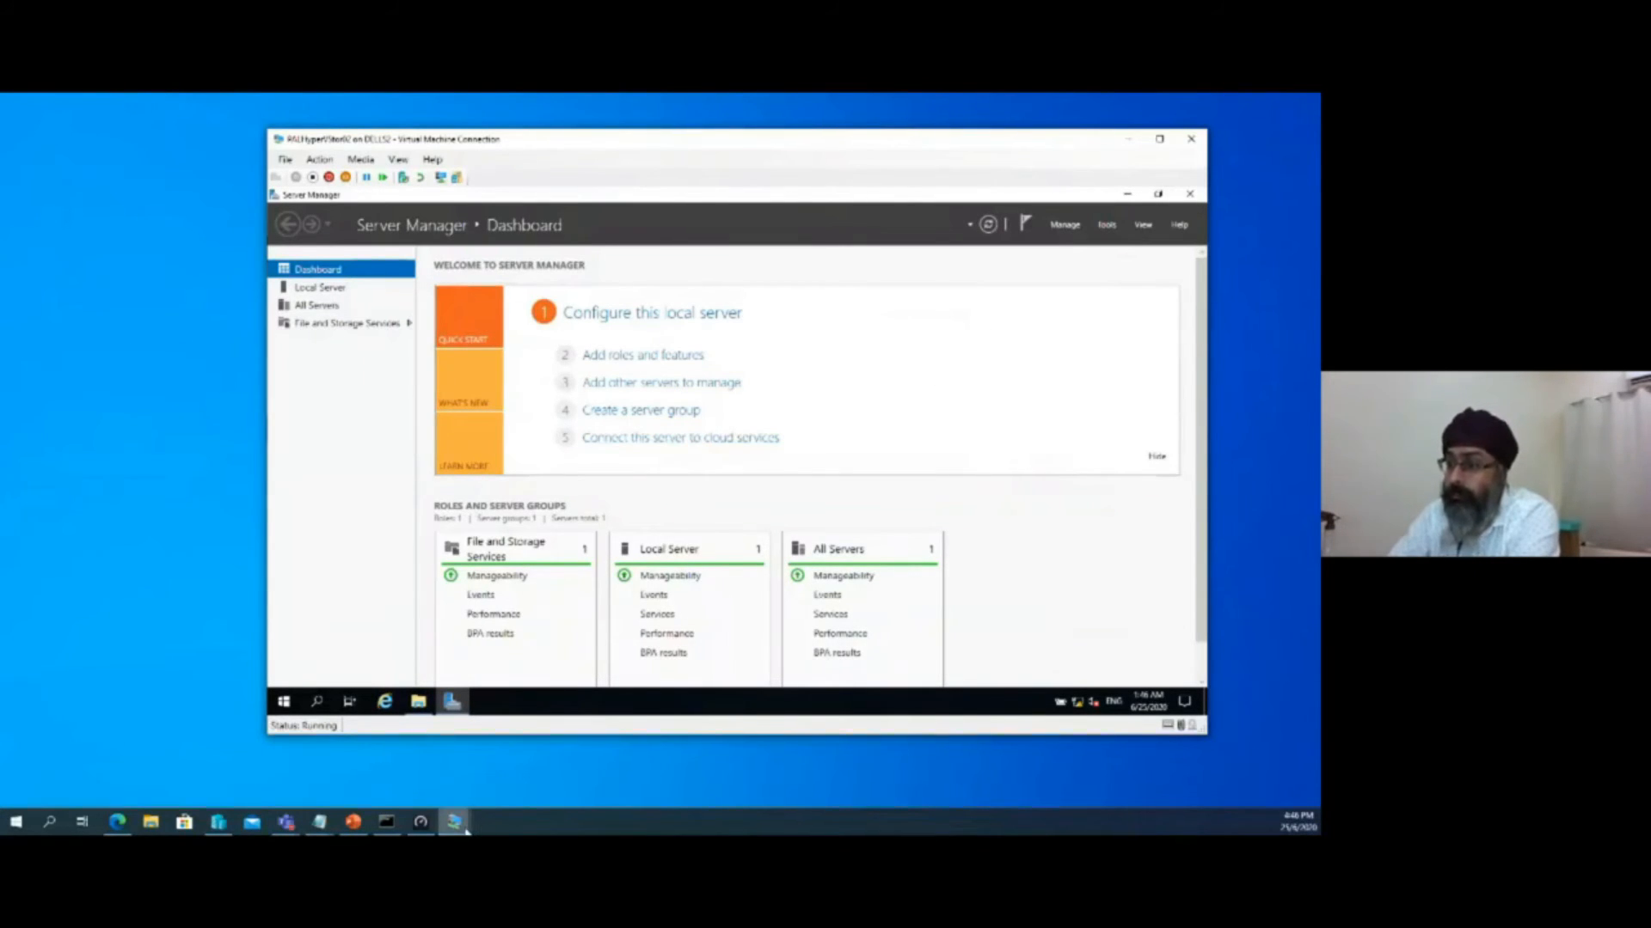
Return to Windows Admin Center and clear the tool search filter for palhypervstor02 to list all tools
mouse_move(464, 825)
left_click(745, 771)
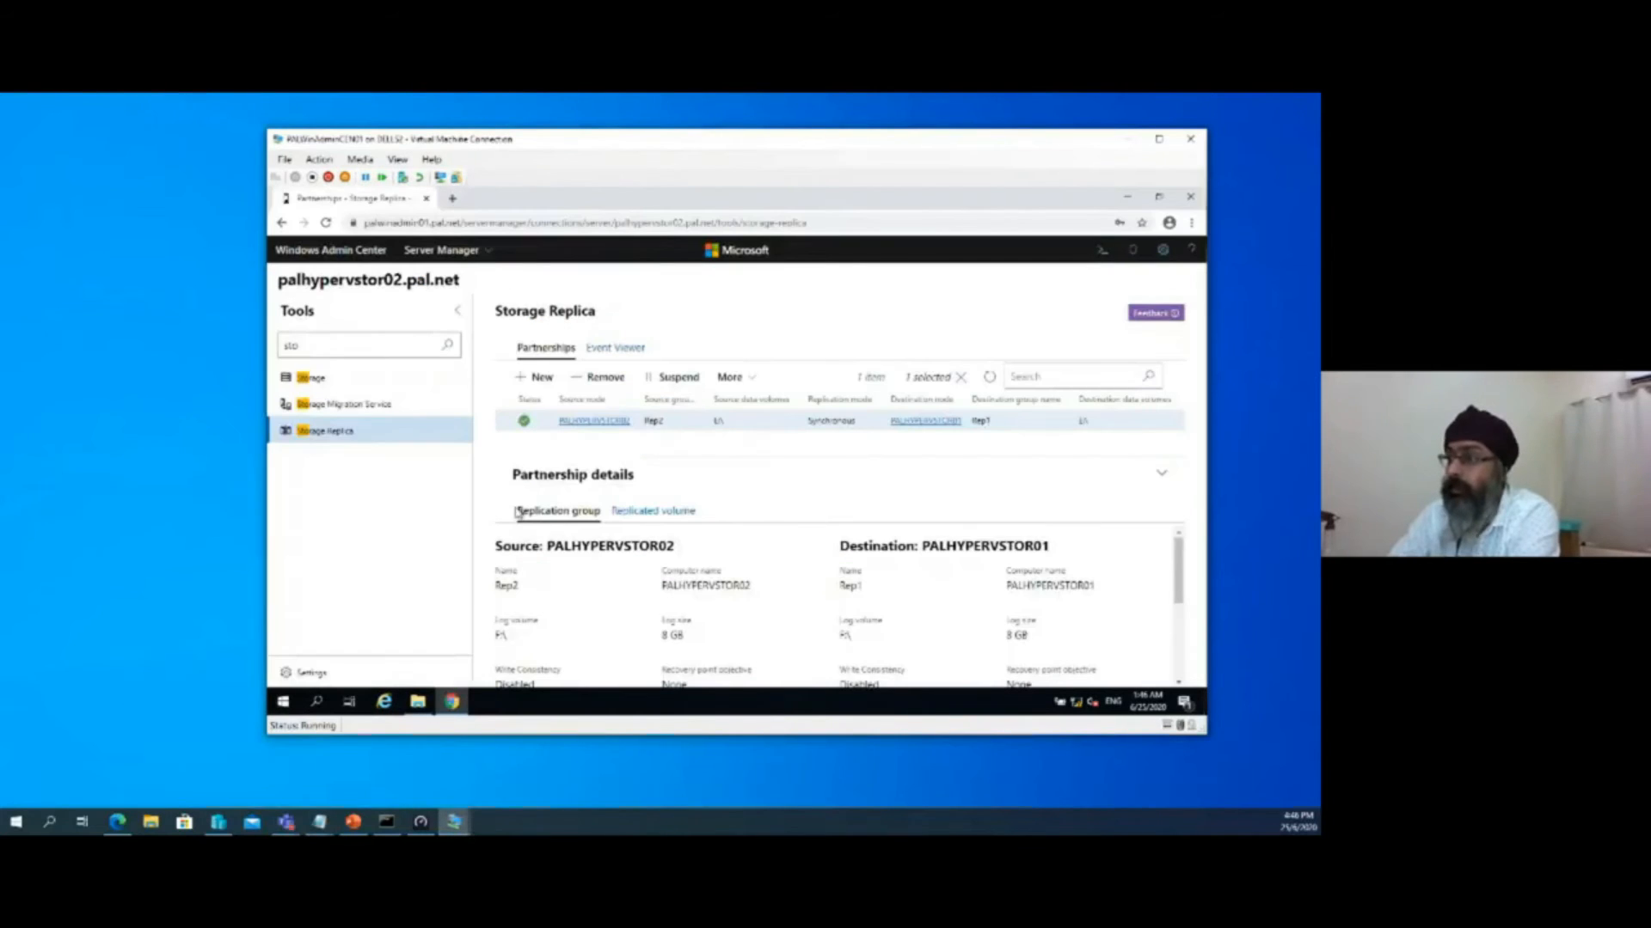
left_click(457, 311)
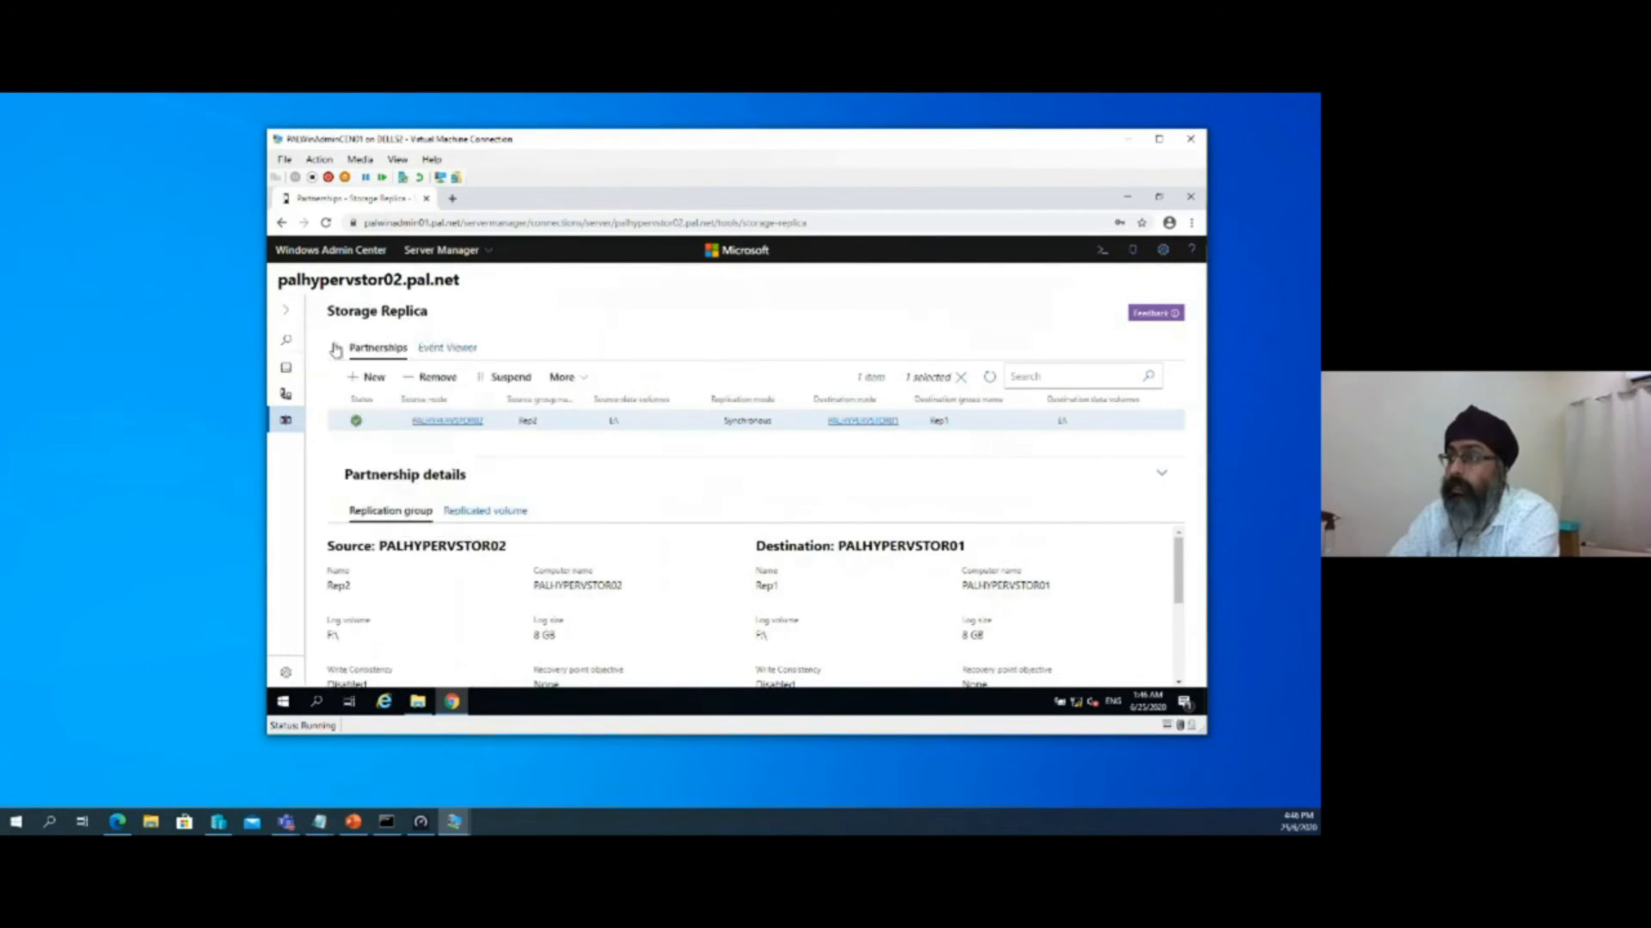
left_click(289, 315)
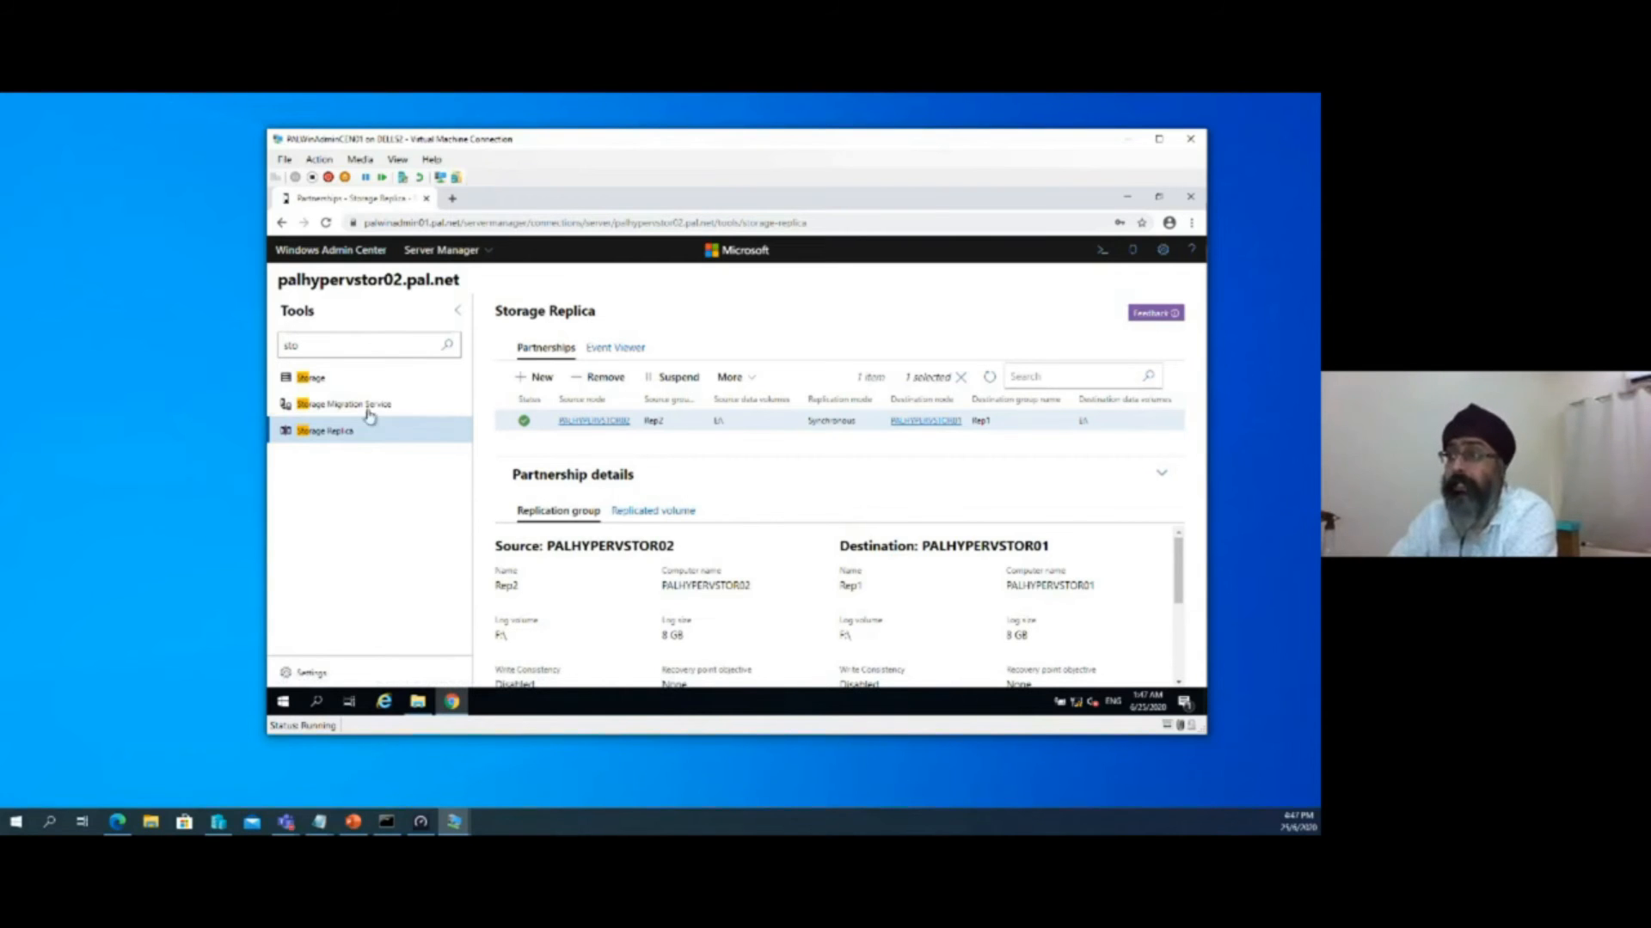
left_click_drag(300, 345, 194, 349)
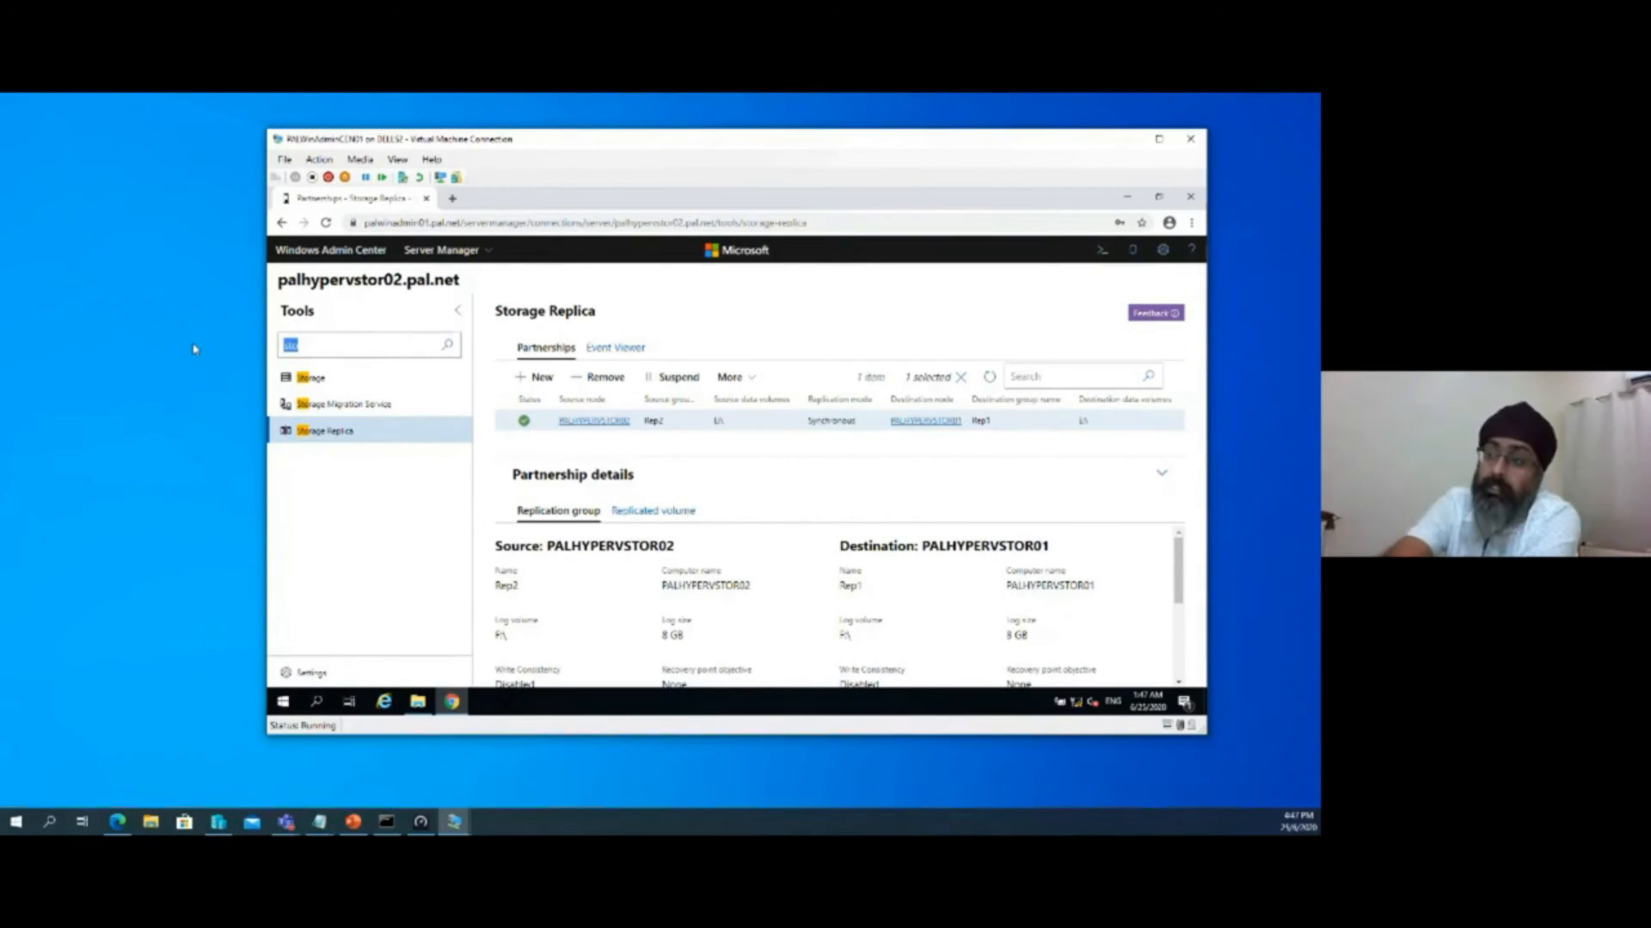
key("BackSpace")
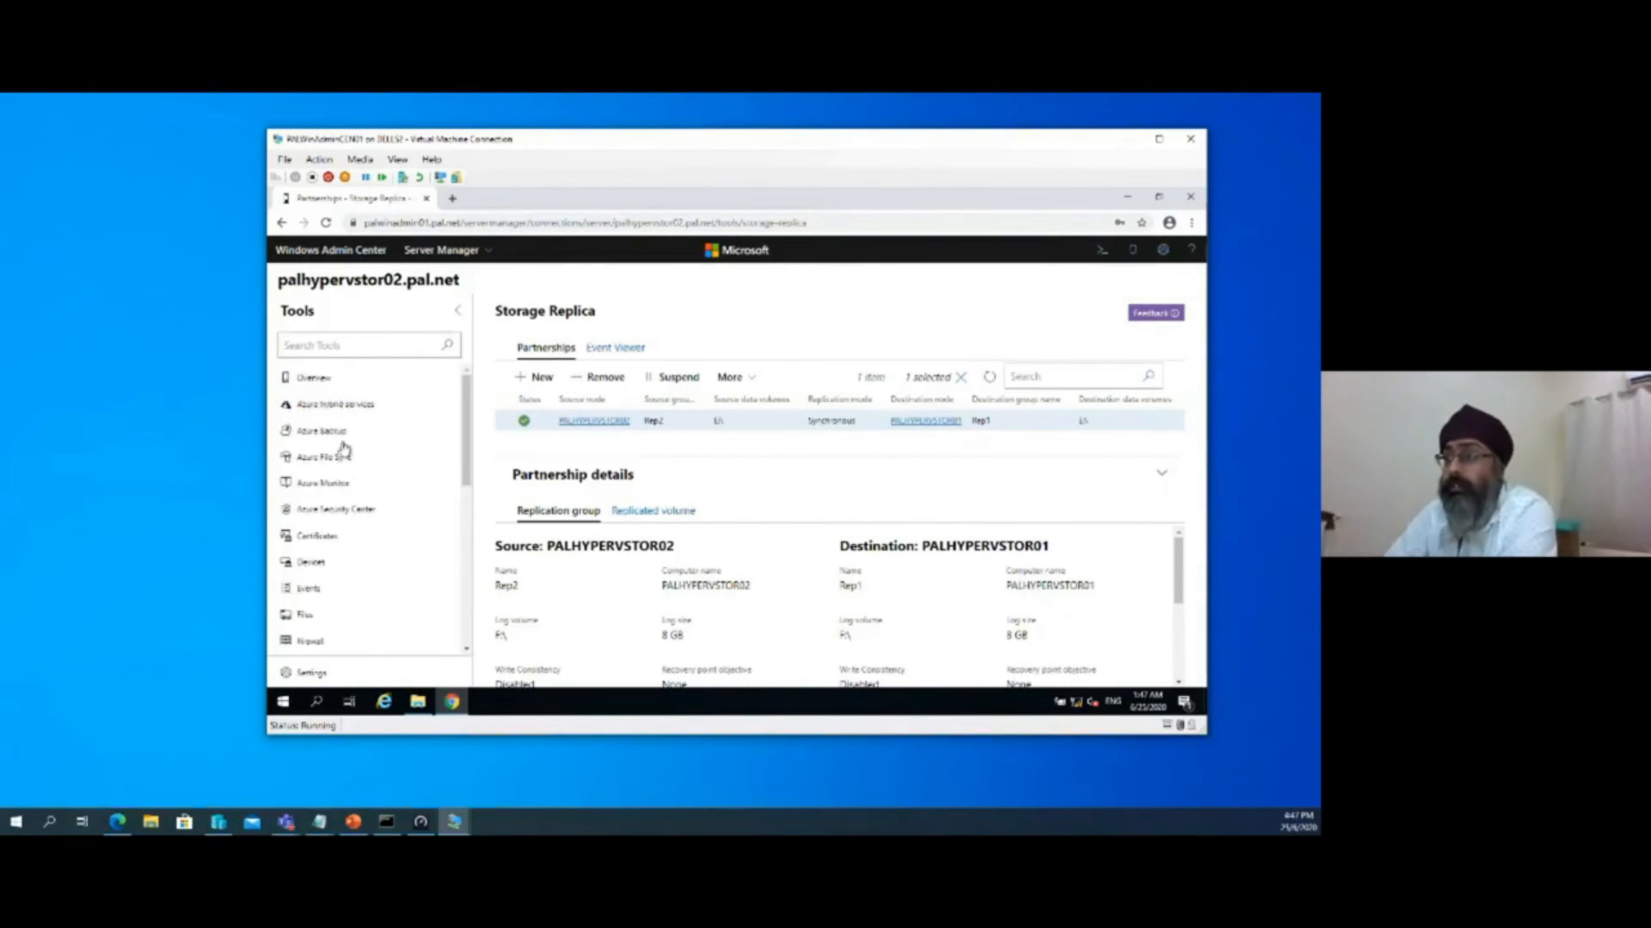
Open the palhypervstor02 overview and examine its system details and CPU, memory, and Ethernet usage
left_click(316, 381)
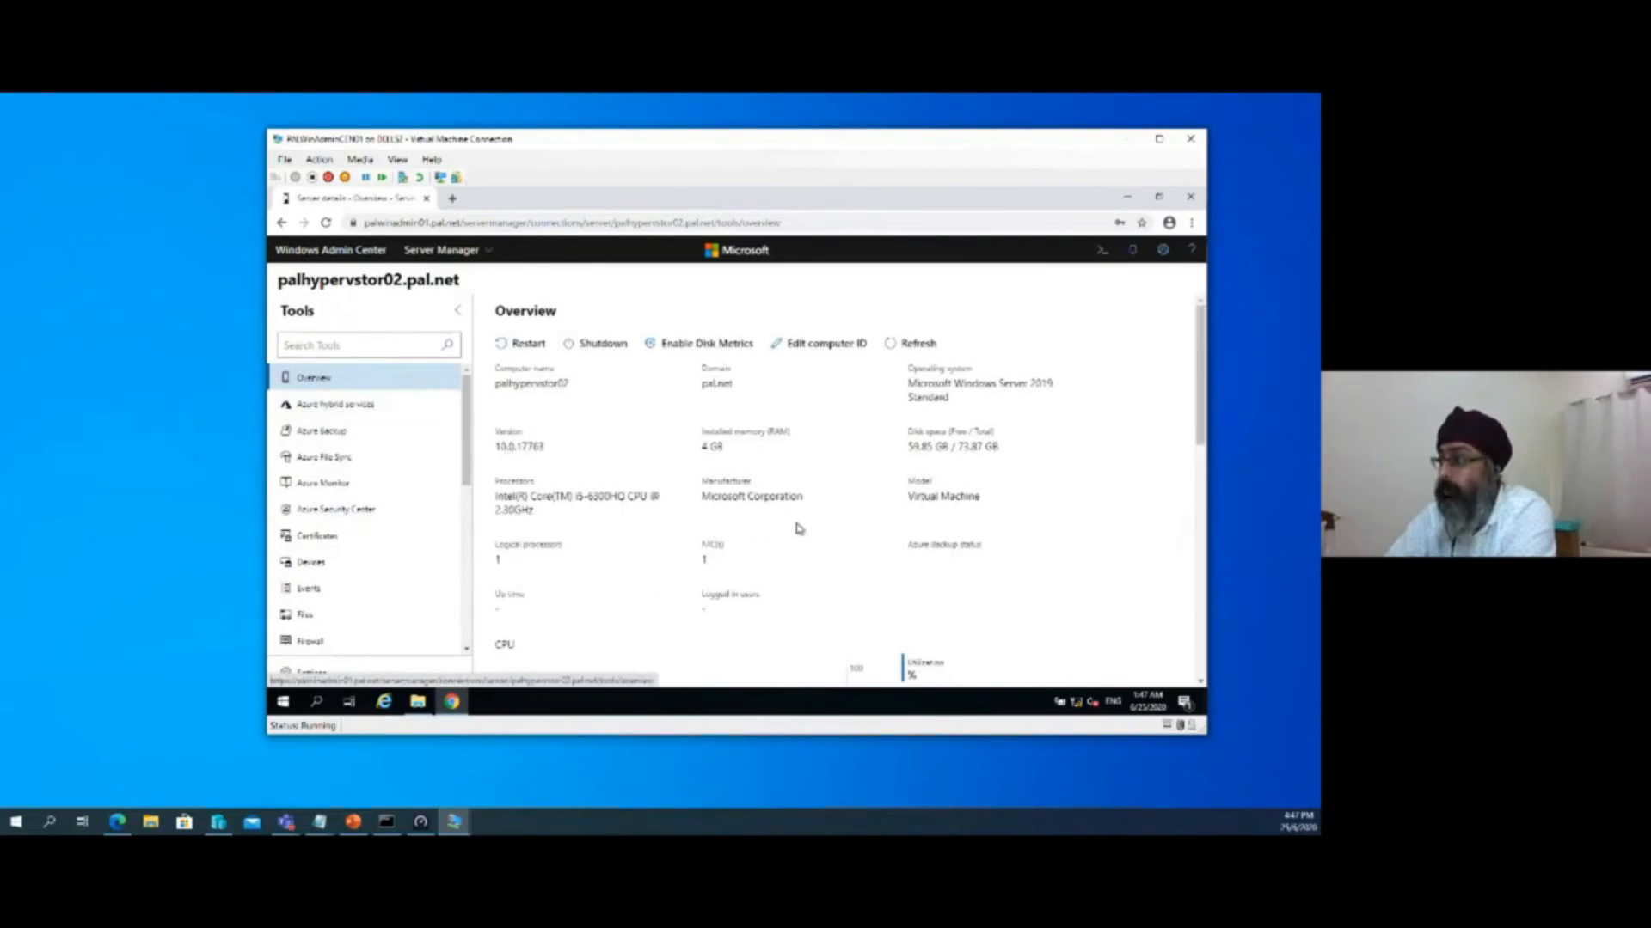
scroll(814, 528, "down", 4)
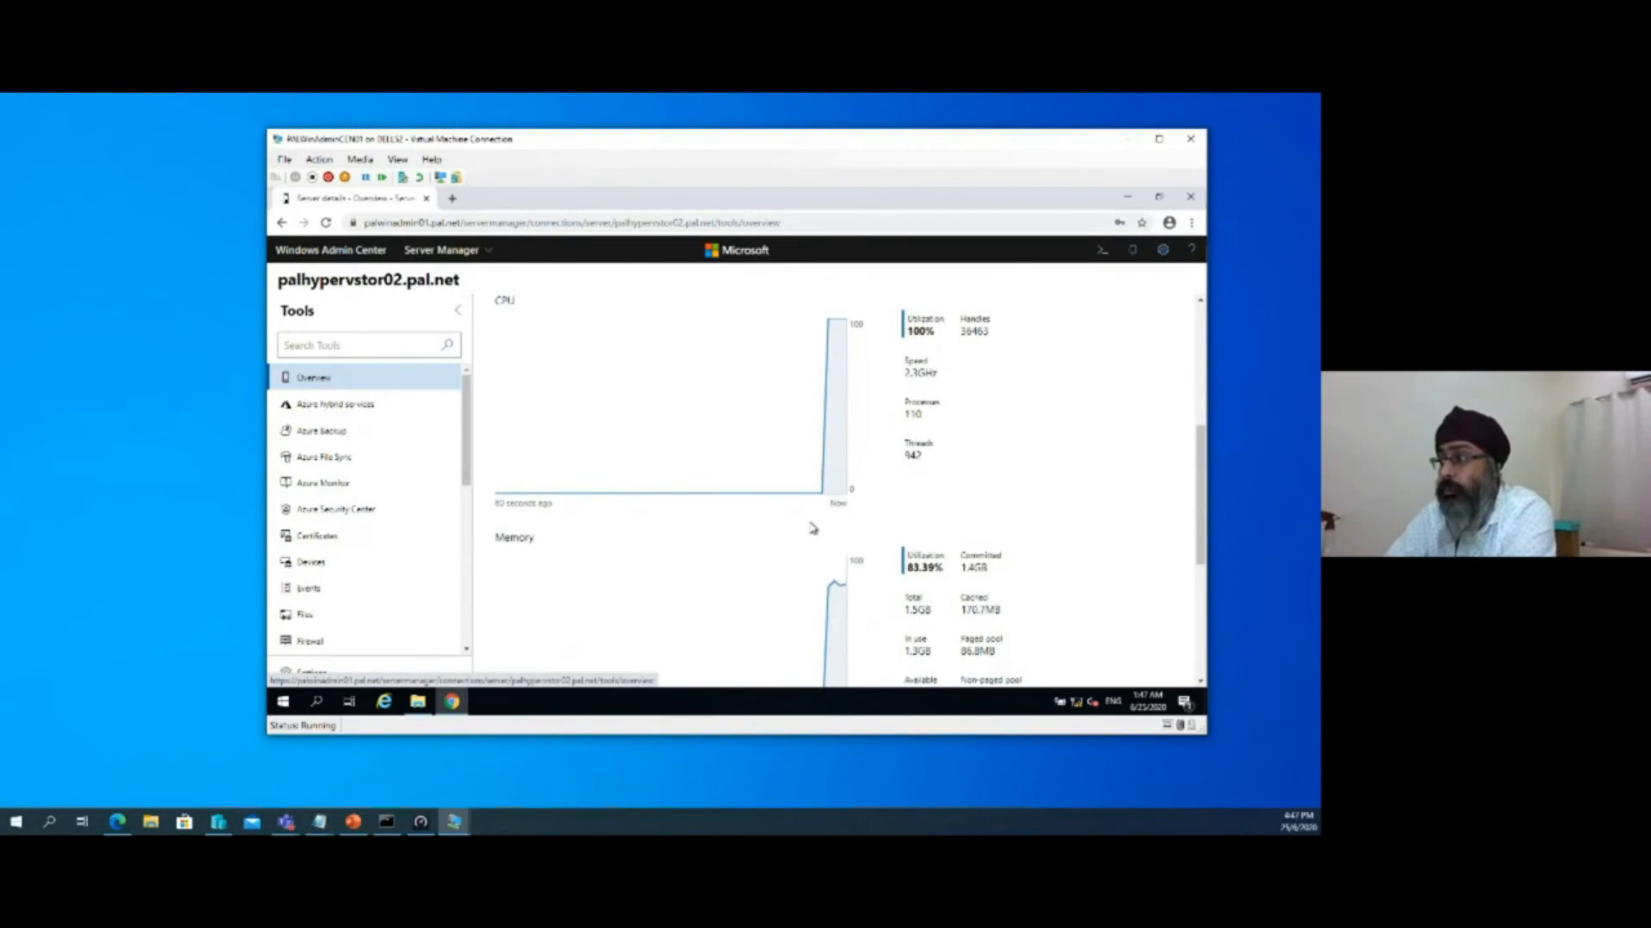
scroll(814, 528, "up", 2)
scroll(813, 529, "down", 4)
scroll(813, 529, "down", 3)
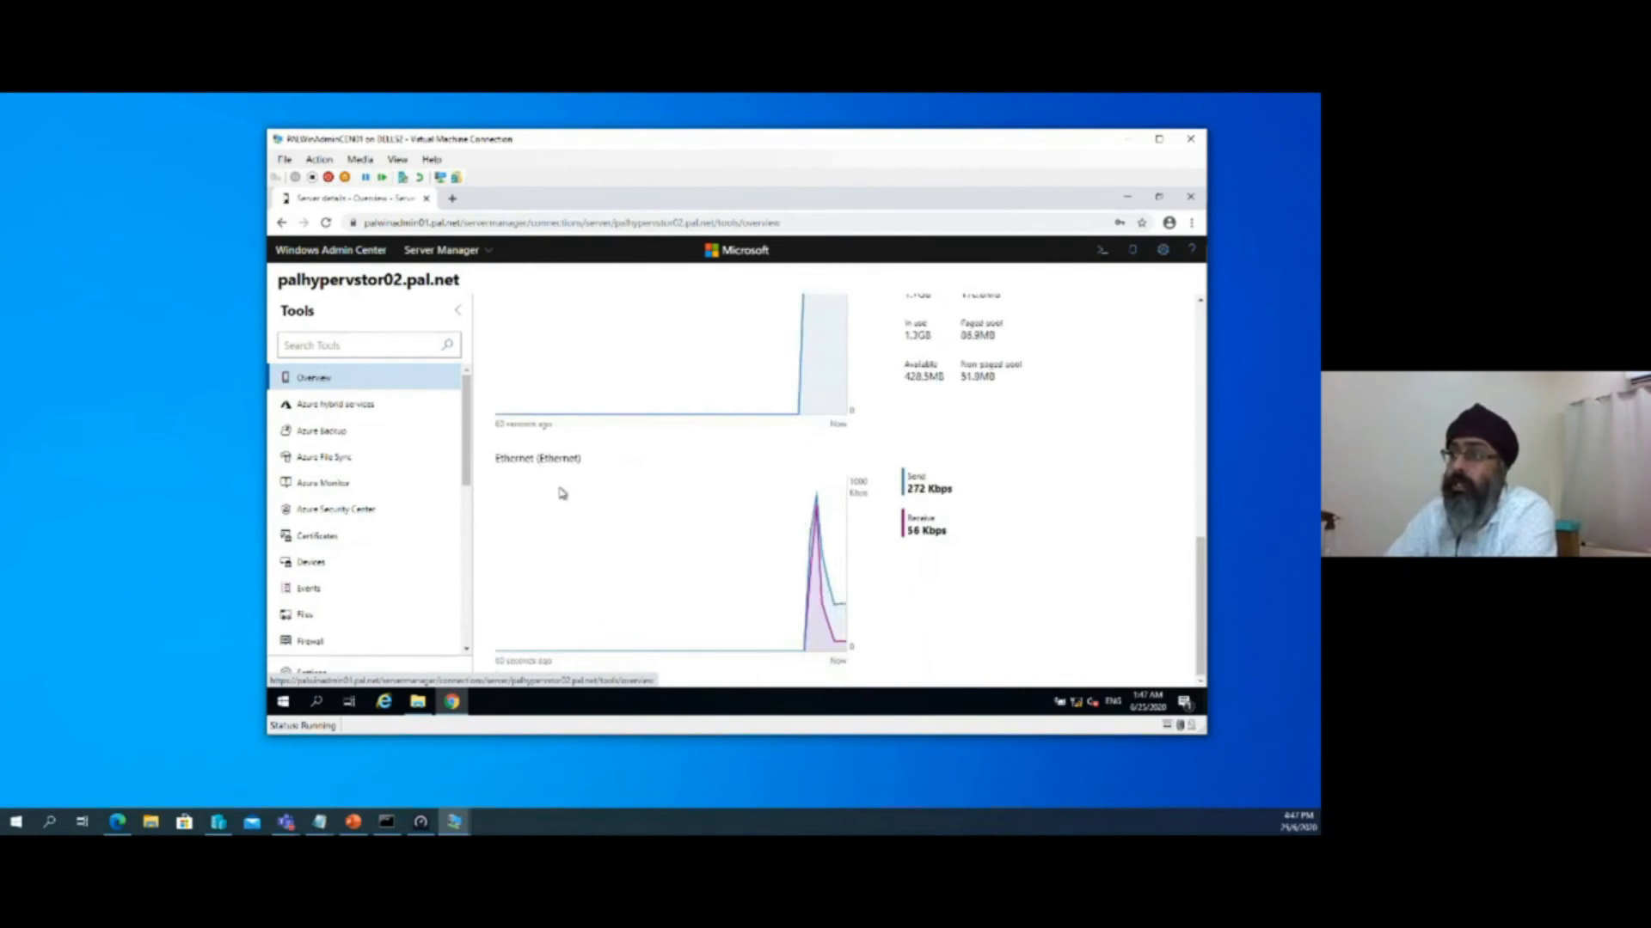
scroll(576, 494, "up", 8)
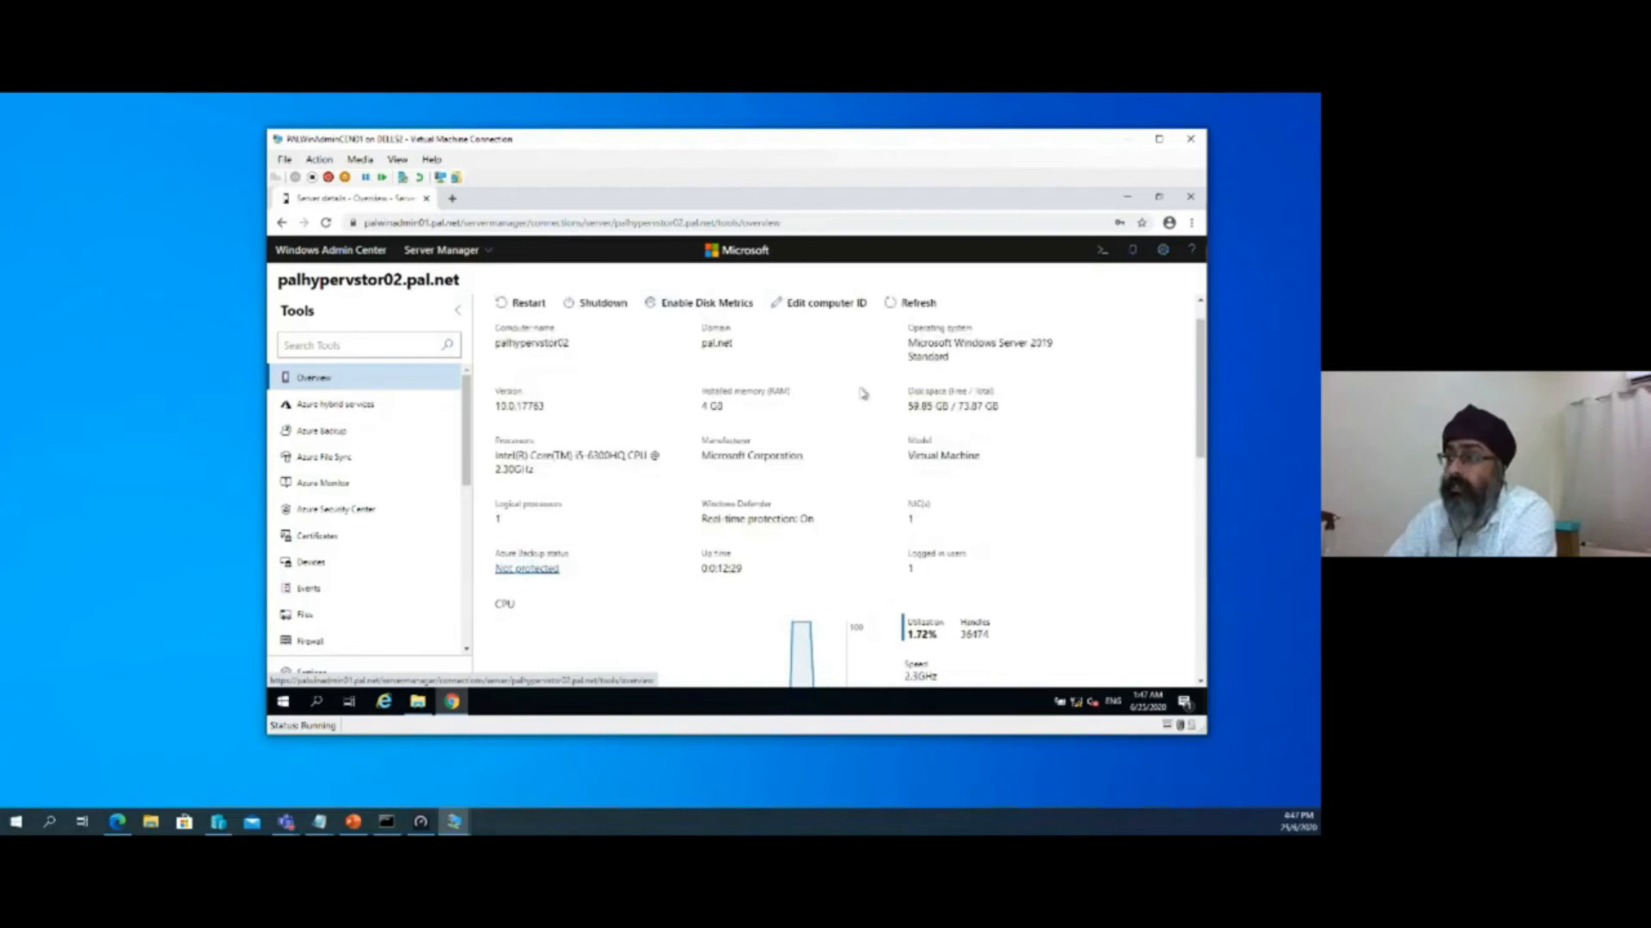
Connect to palhyperrep01.pal.net from the list of all connections and examine its overview and performance graphs
left_click(286, 253)
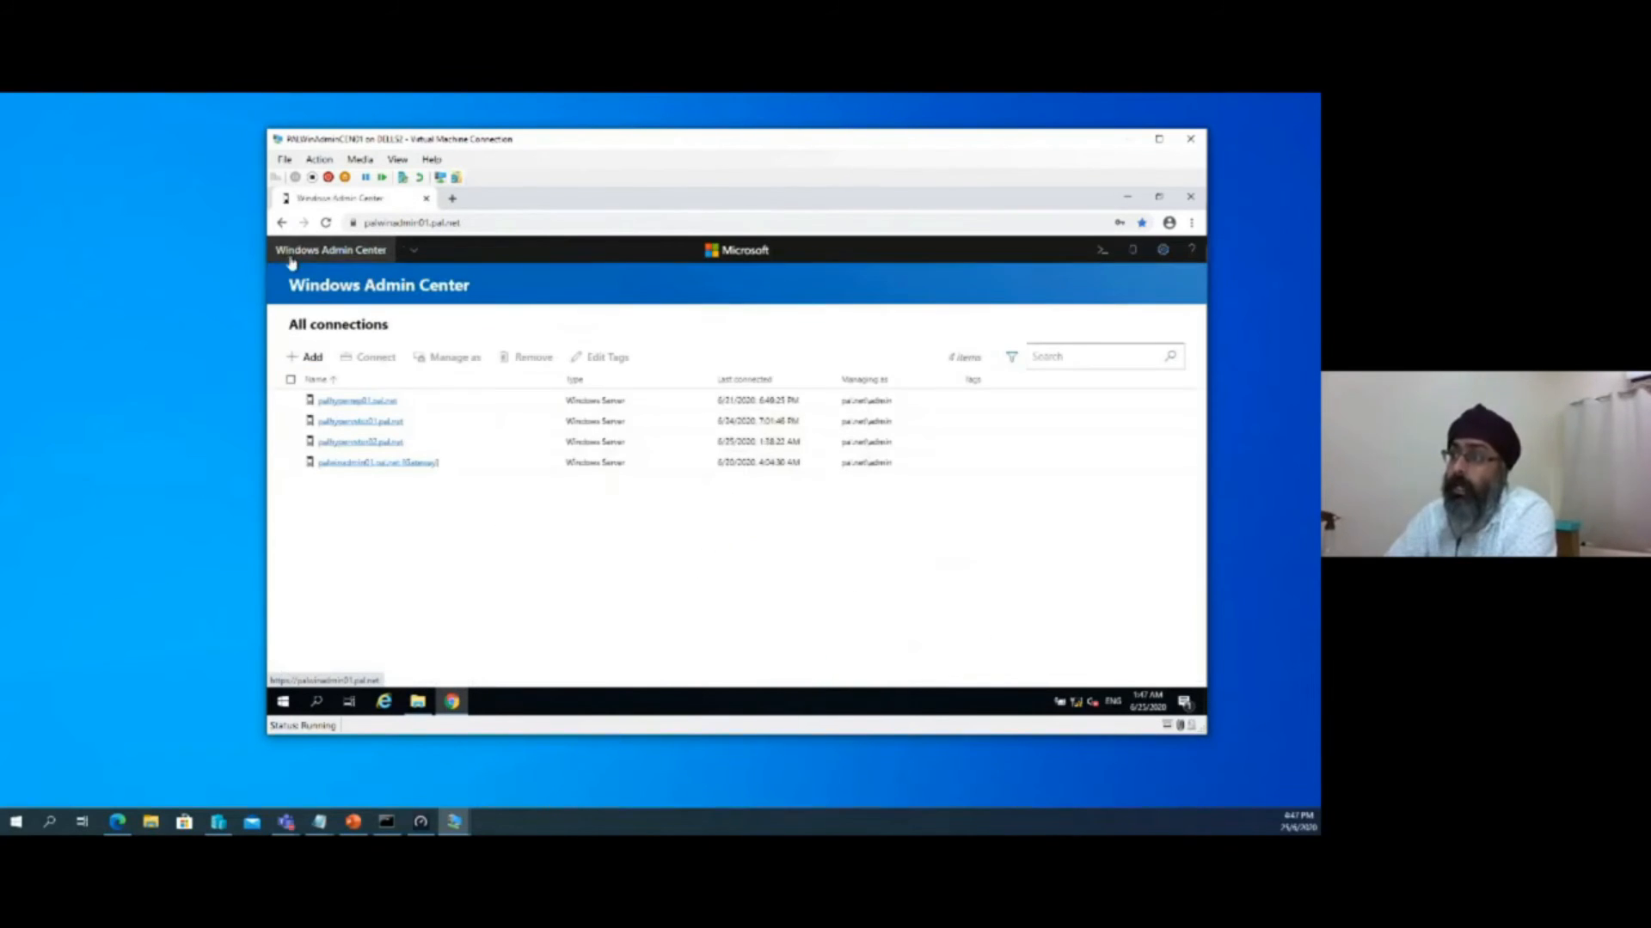
left_click(383, 401)
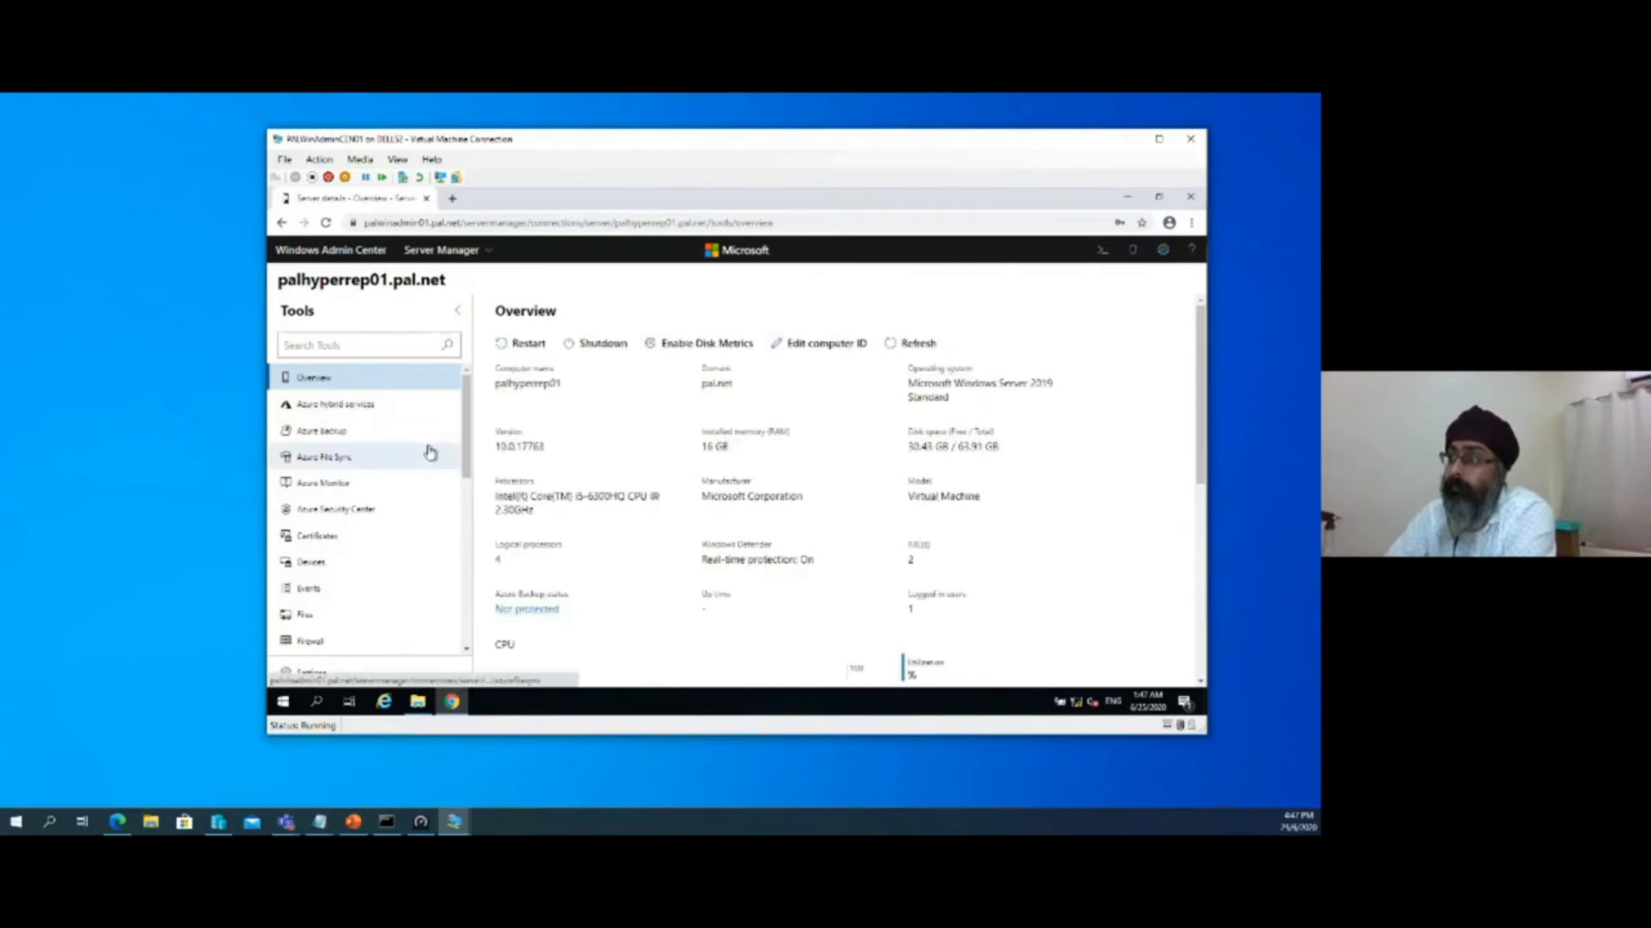
scroll(686, 494, "down", 4)
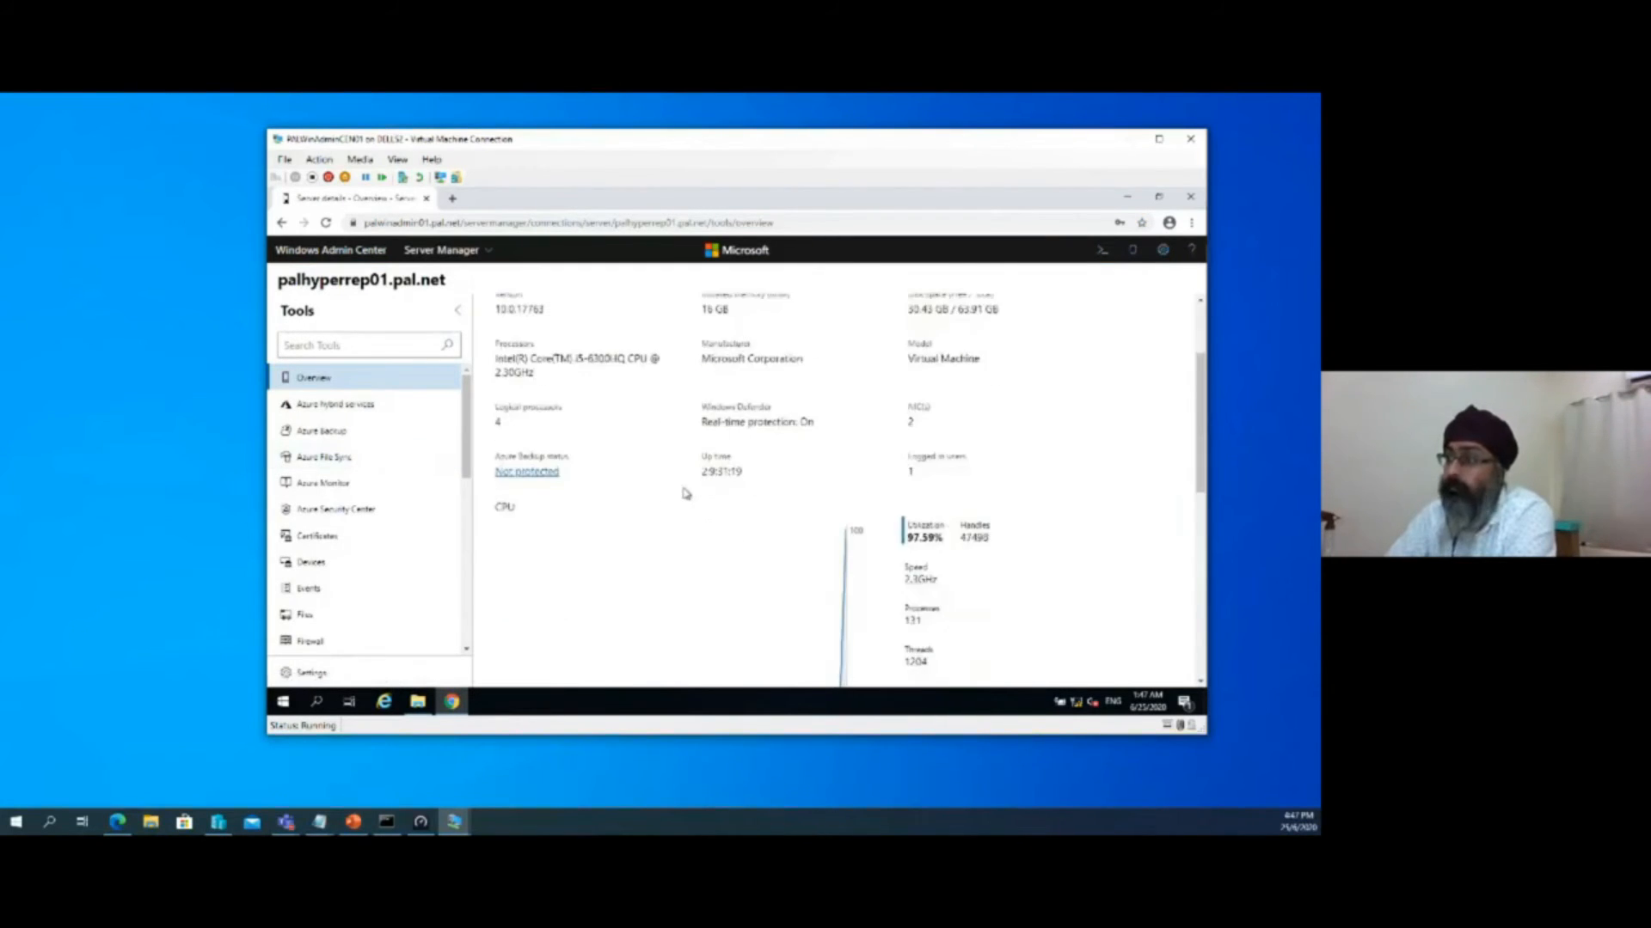
scroll(686, 493, "down", 5)
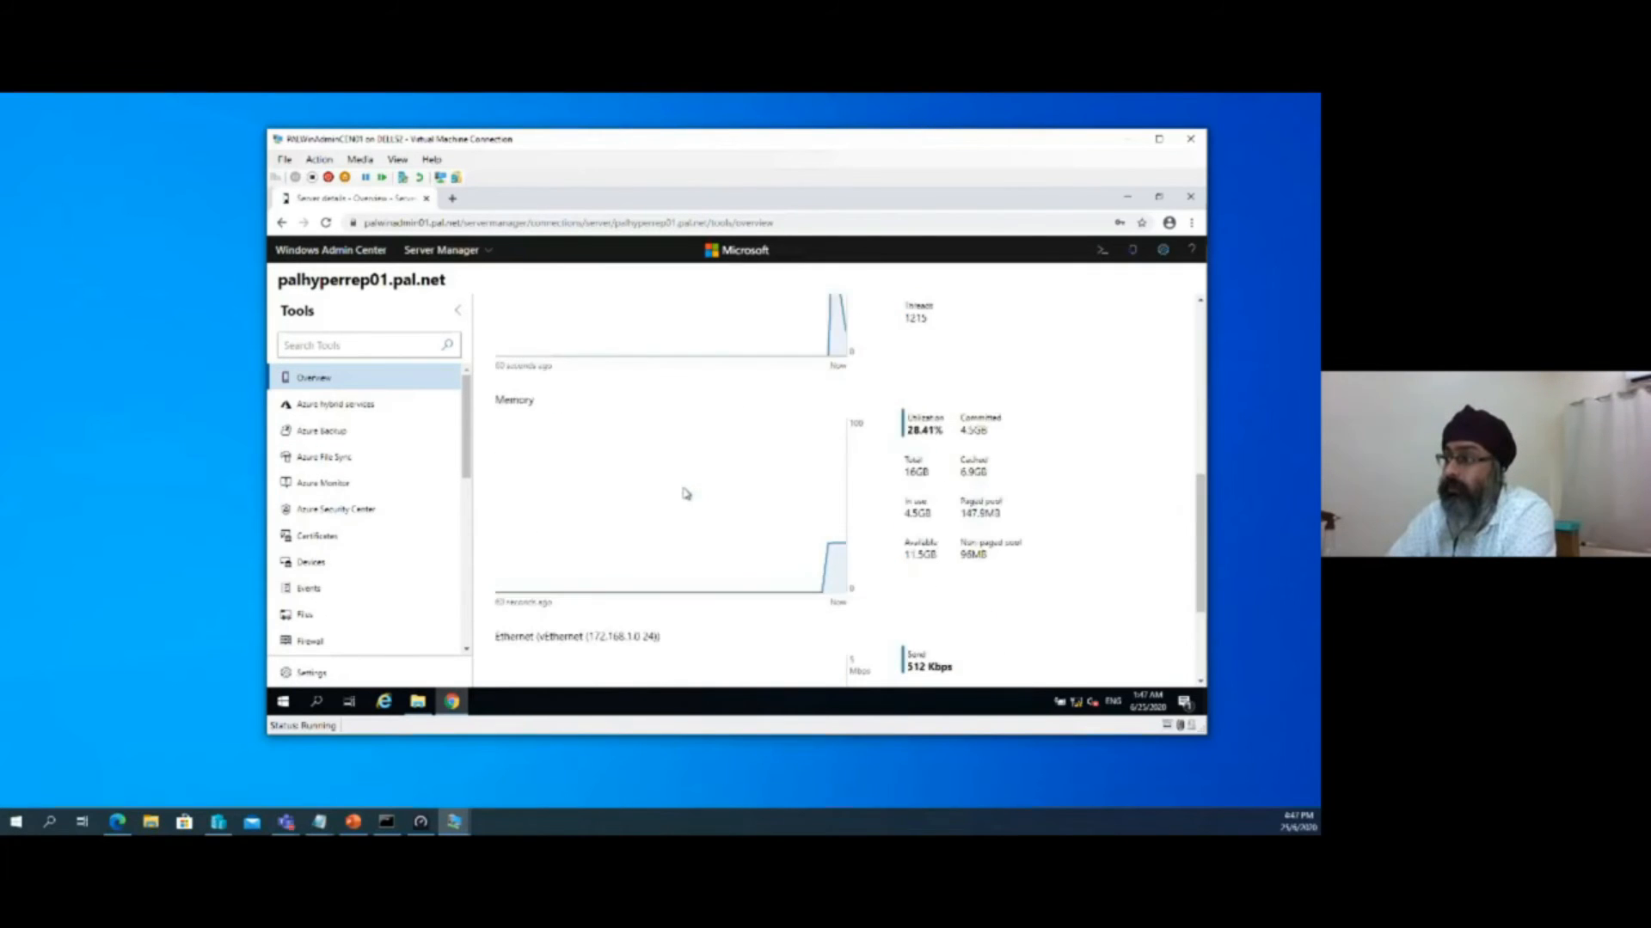
scroll(408, 499, "down", 3)
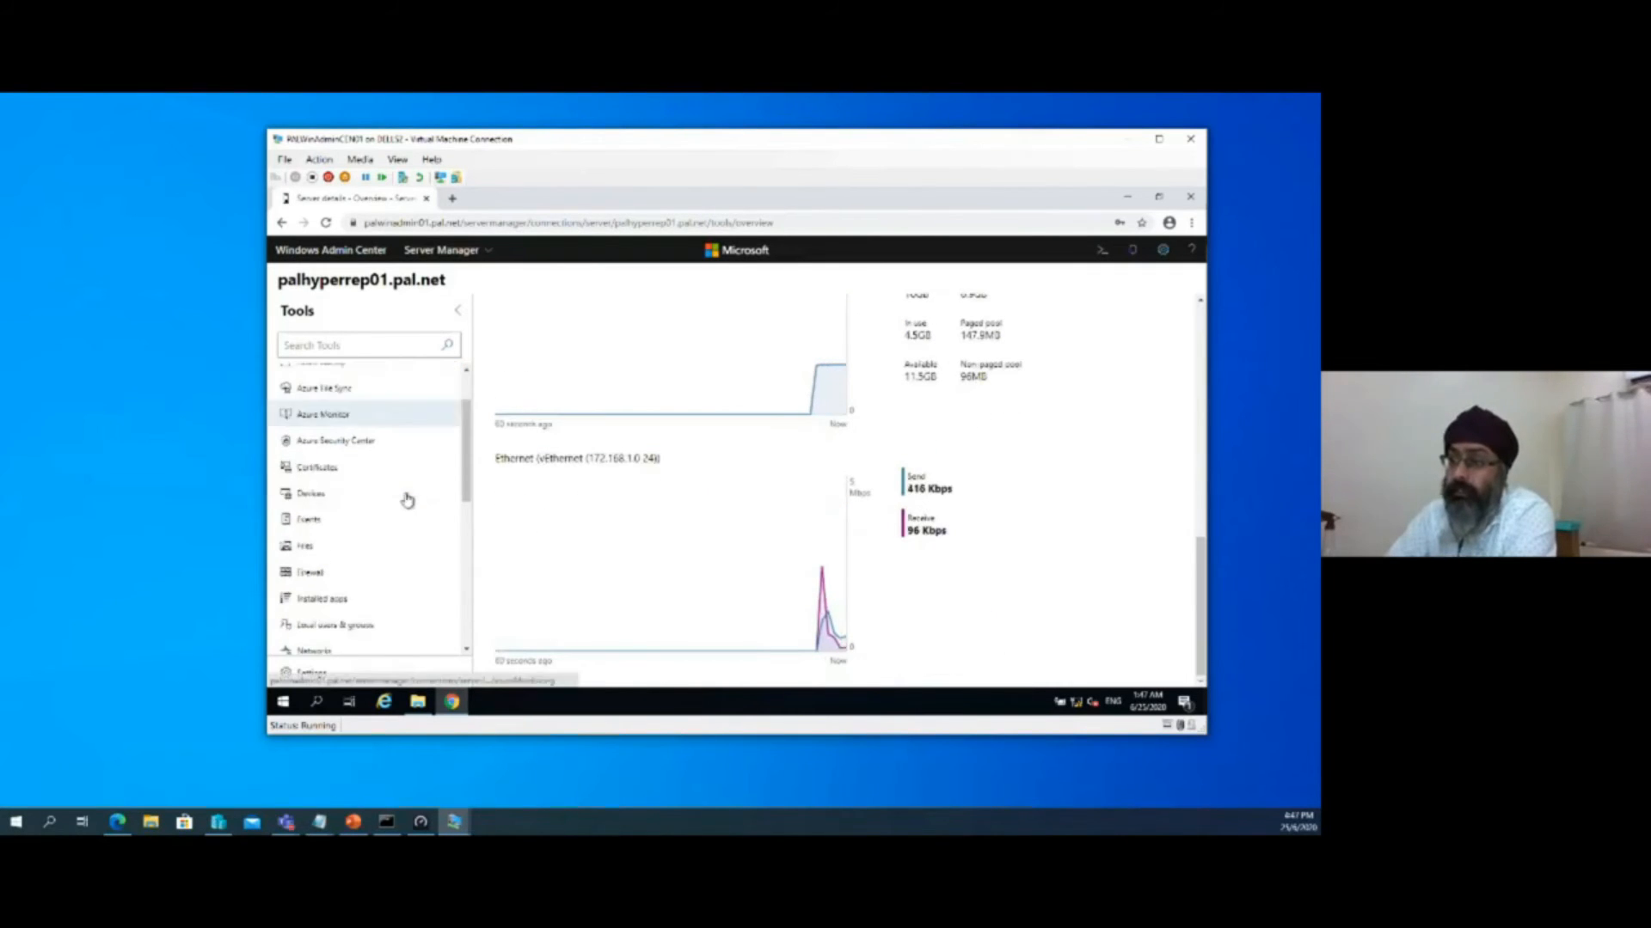
Open the virtual machine inventory of palhyperrep01 and select the FINANCE_SVR01 virtual machine
scroll(408, 500, "down", 3)
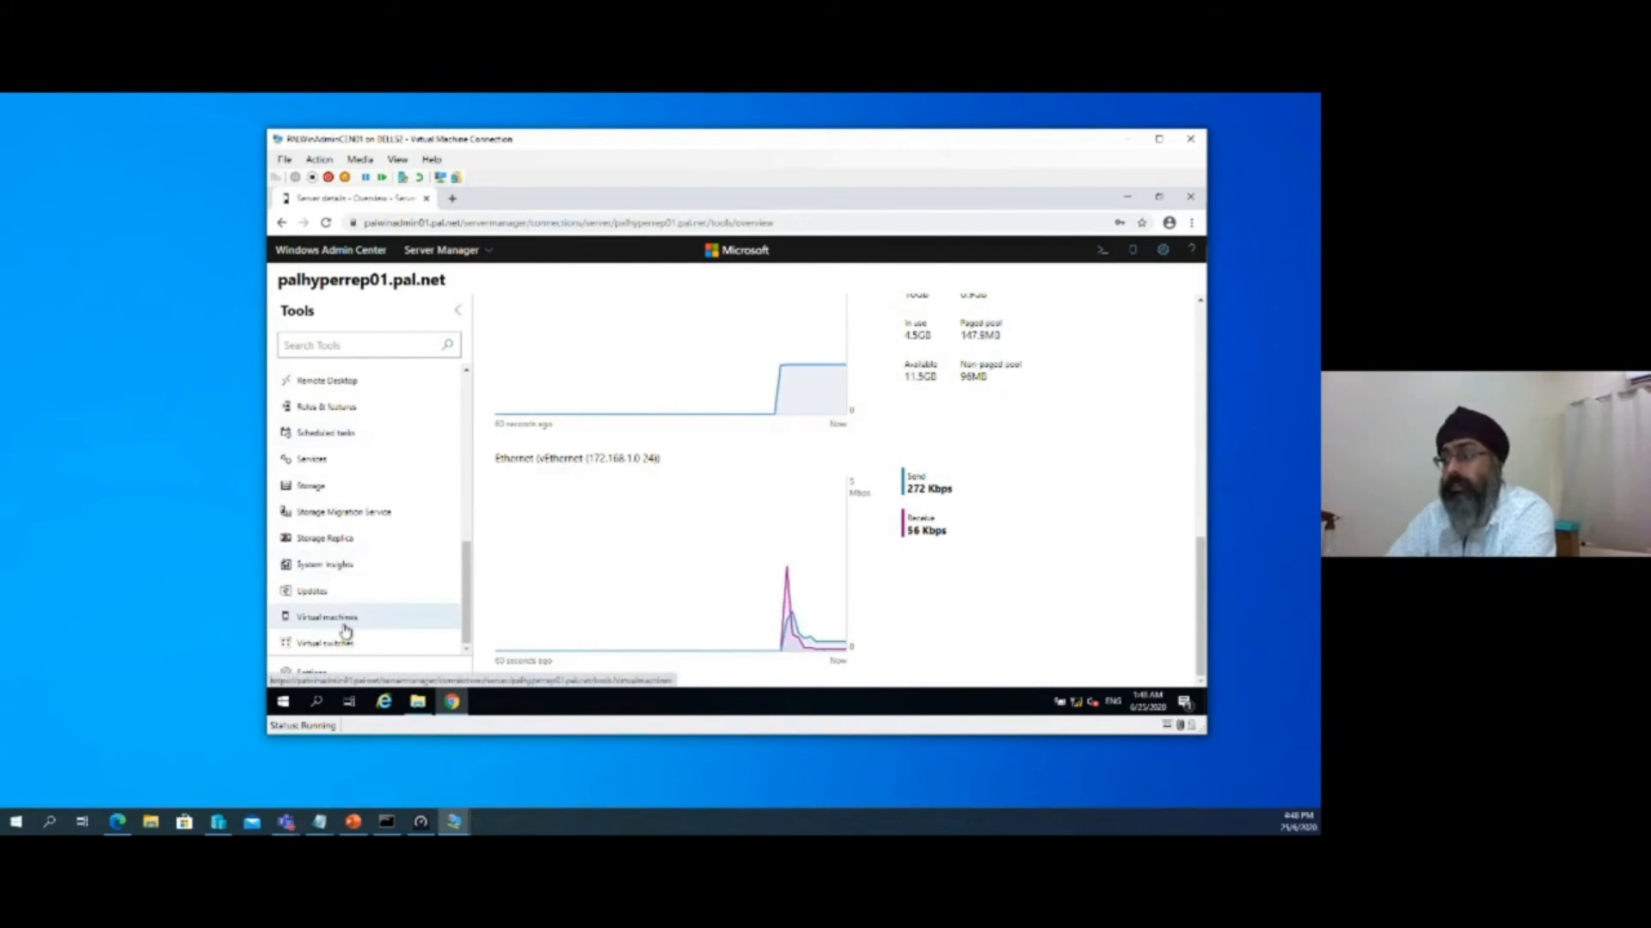
left_click(345, 631)
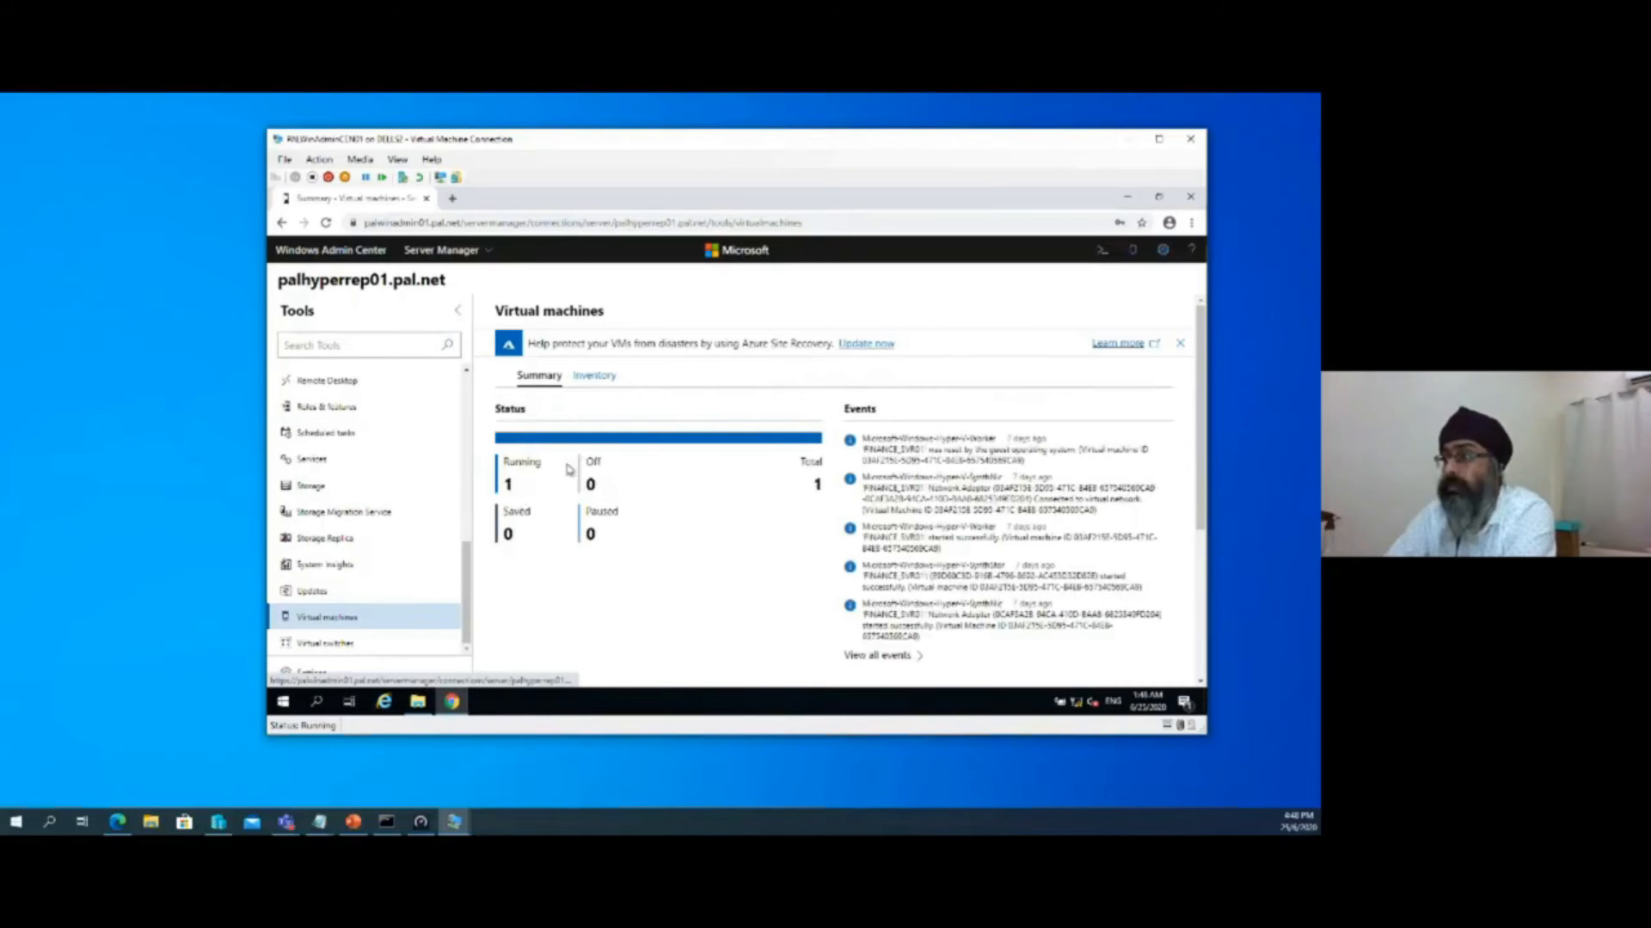
left_click(594, 375)
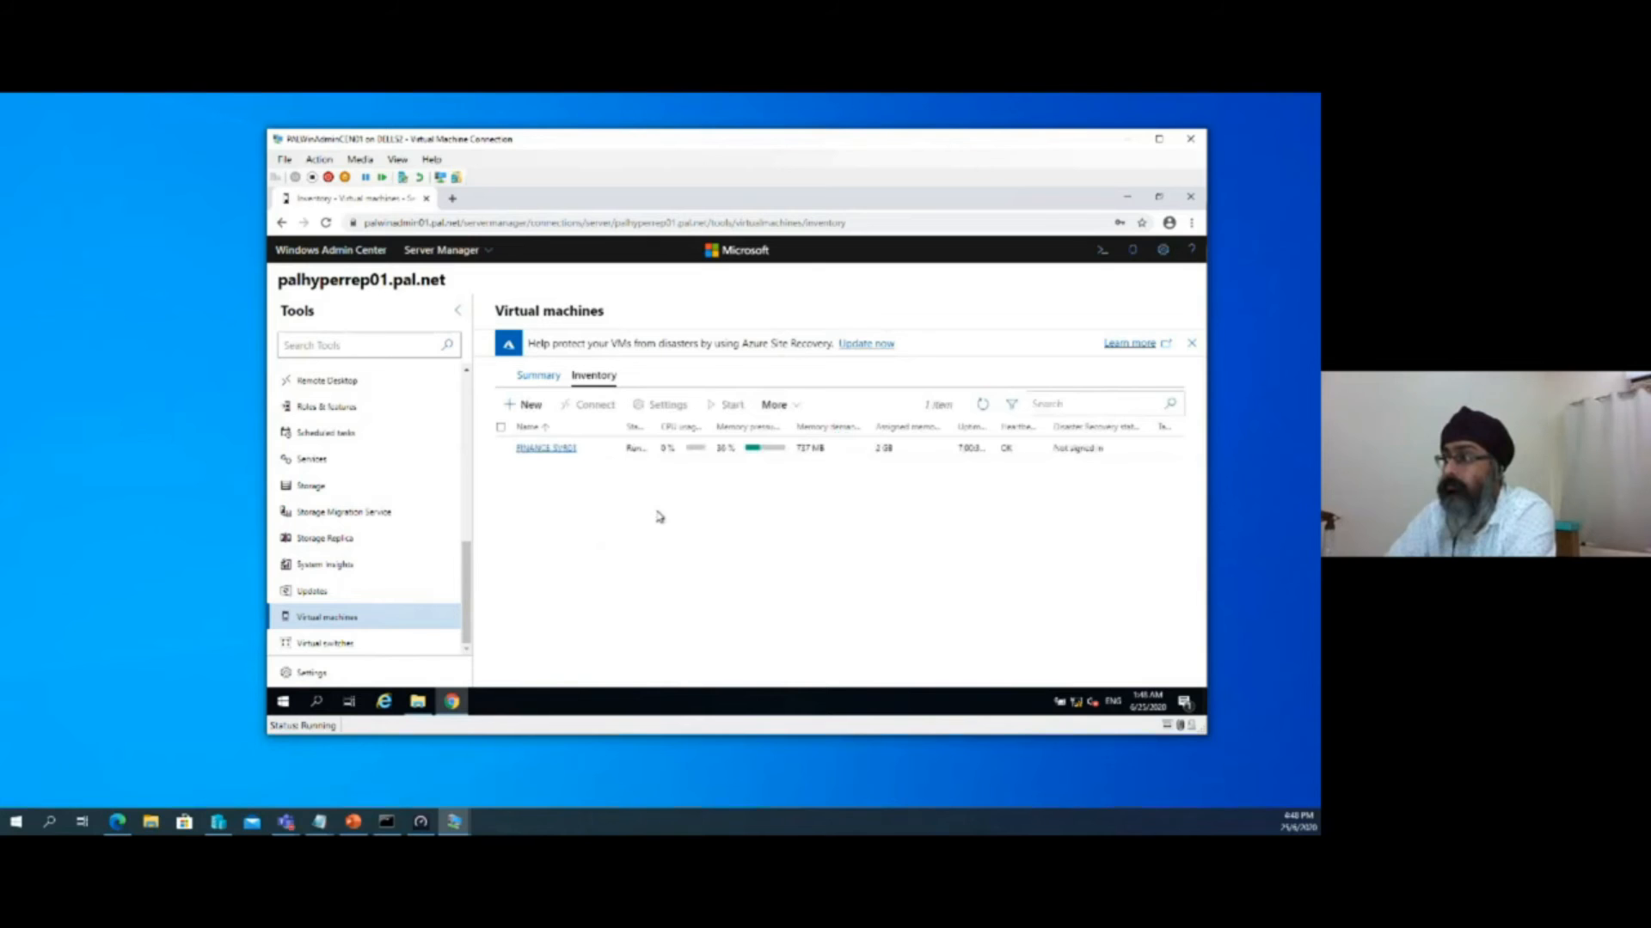
left_click(596, 459)
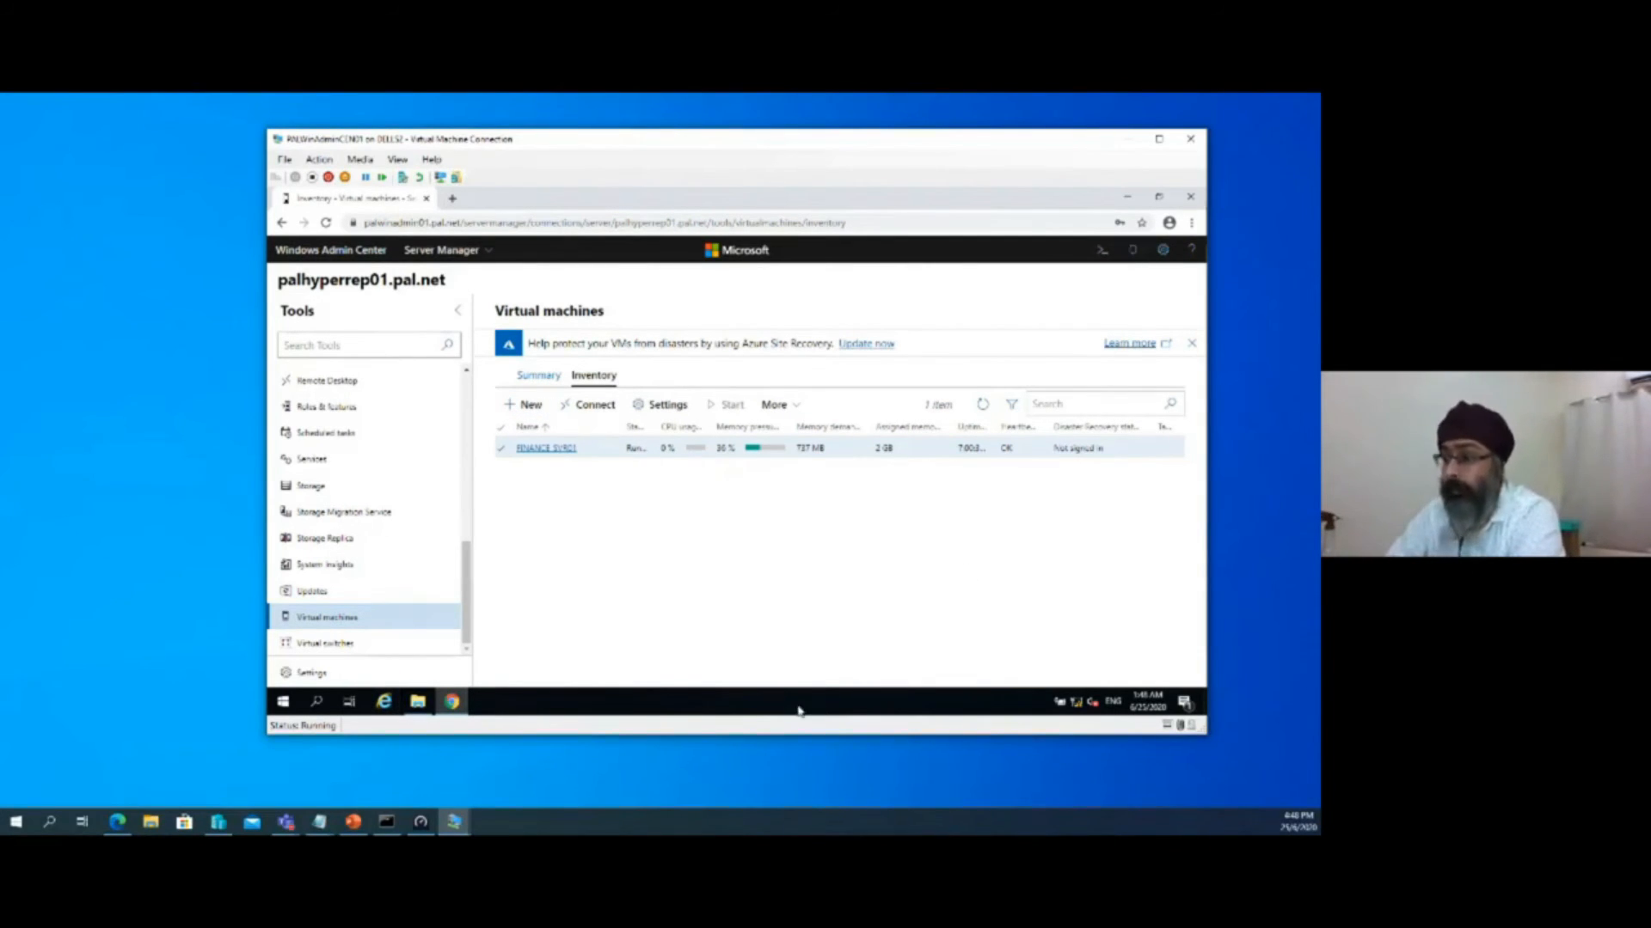
Switch to the PALHyperREP02 virtual machine and examine the progress of its Hyper-V feature installation
left_click(454, 822)
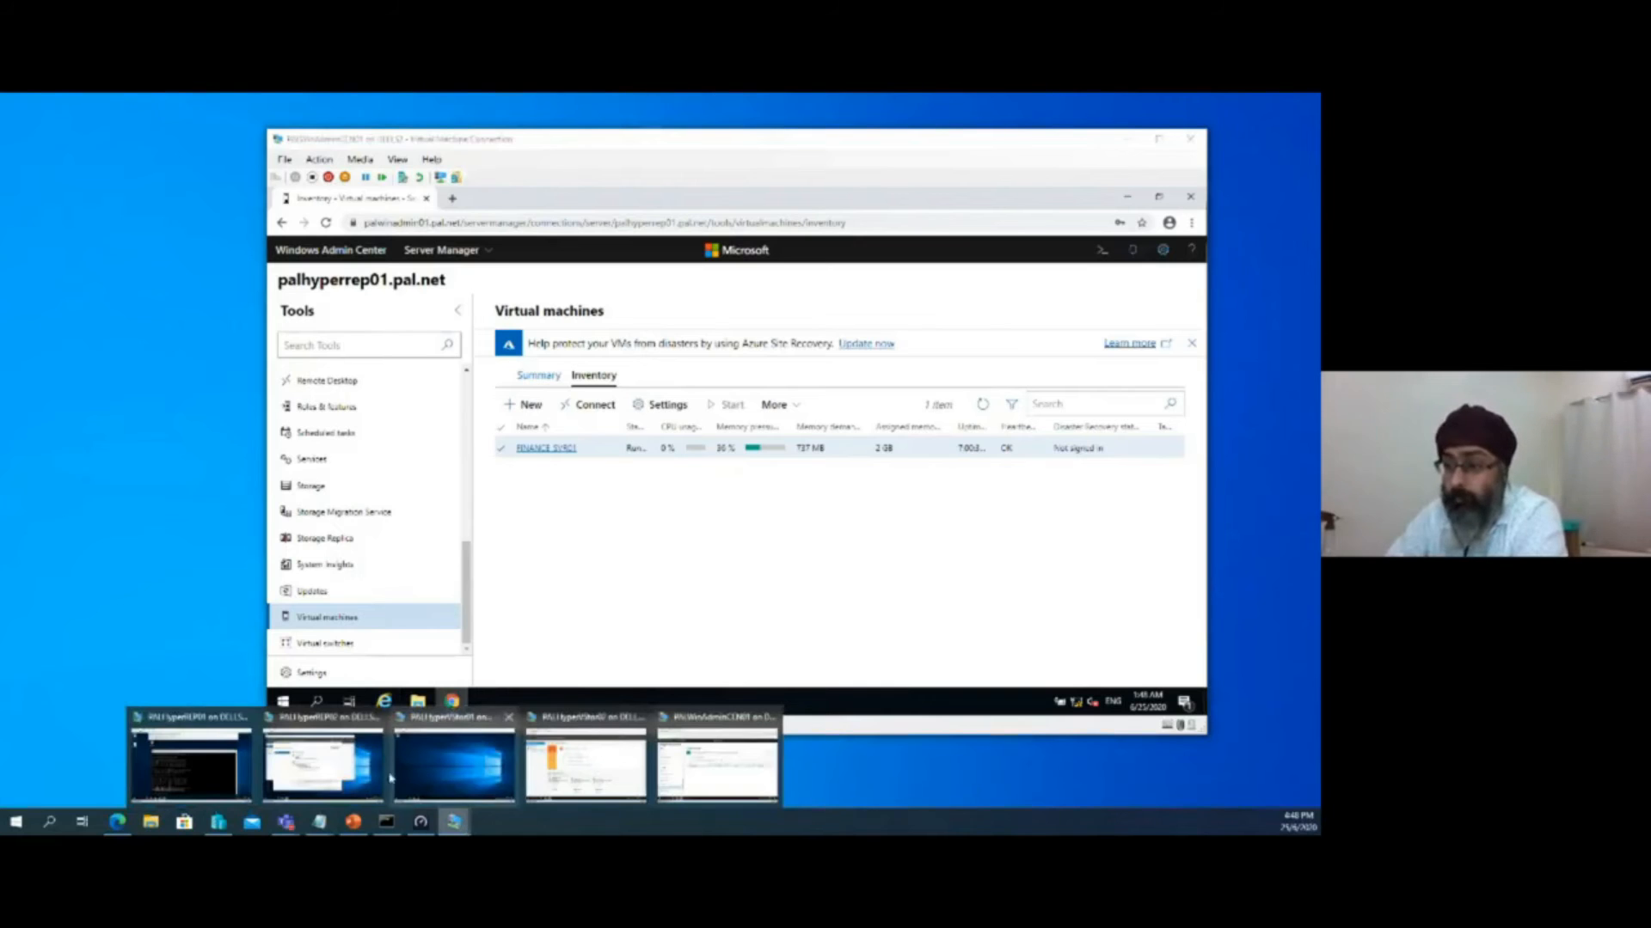
left_click(320, 756)
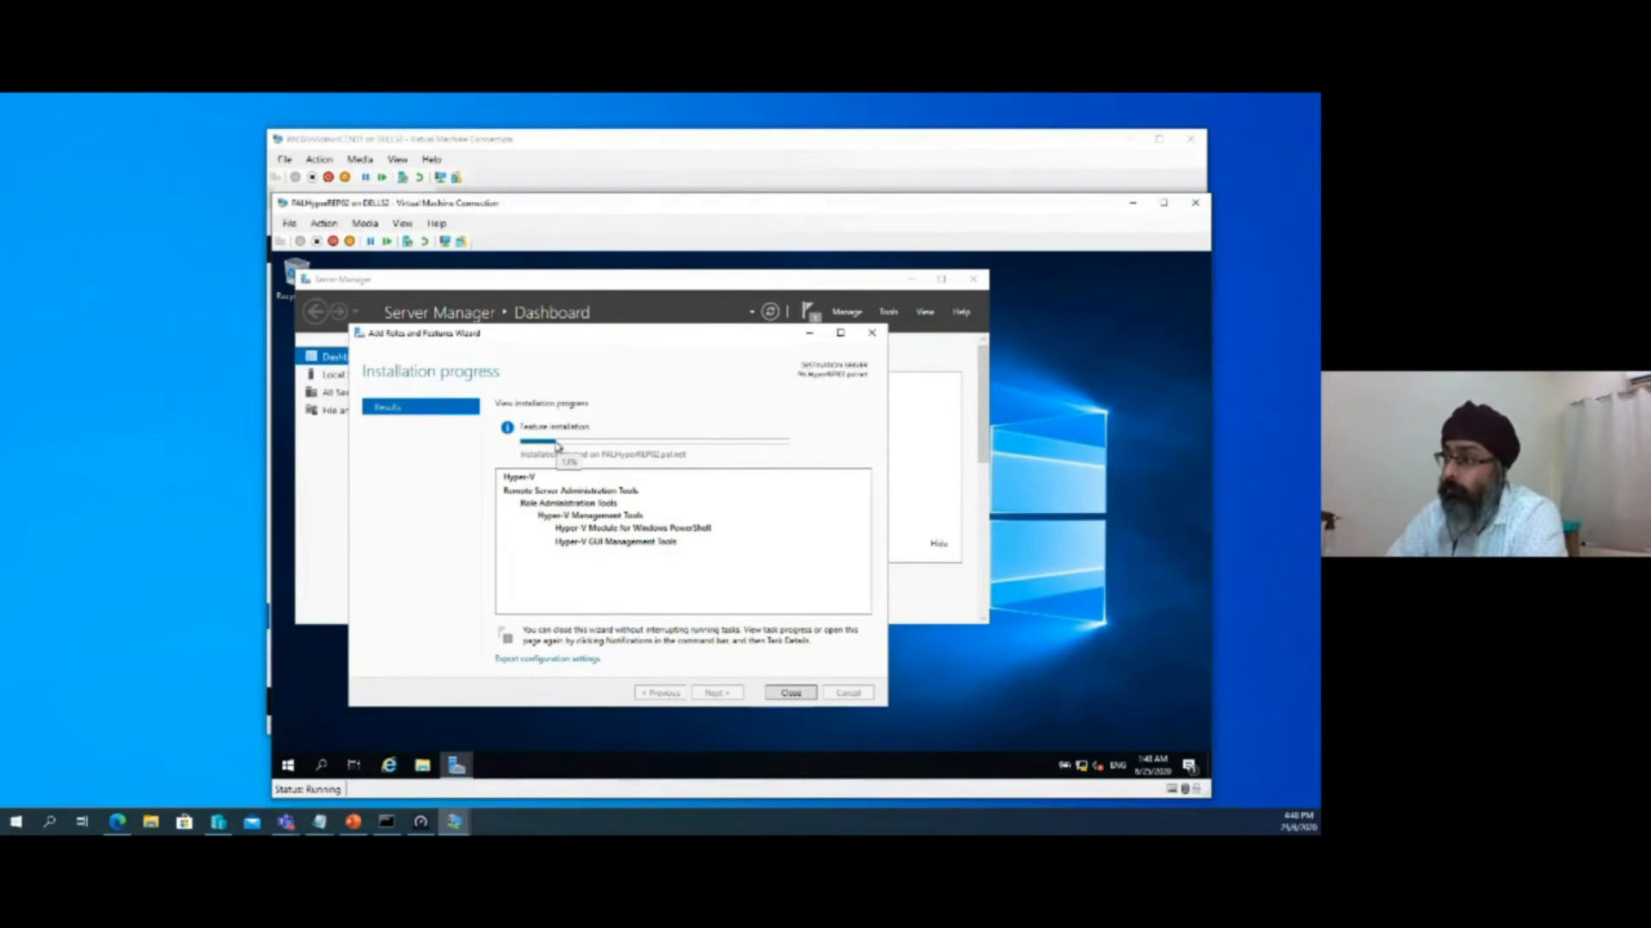
left_click_drag(666, 338, 812, 331)
left_click(780, 291)
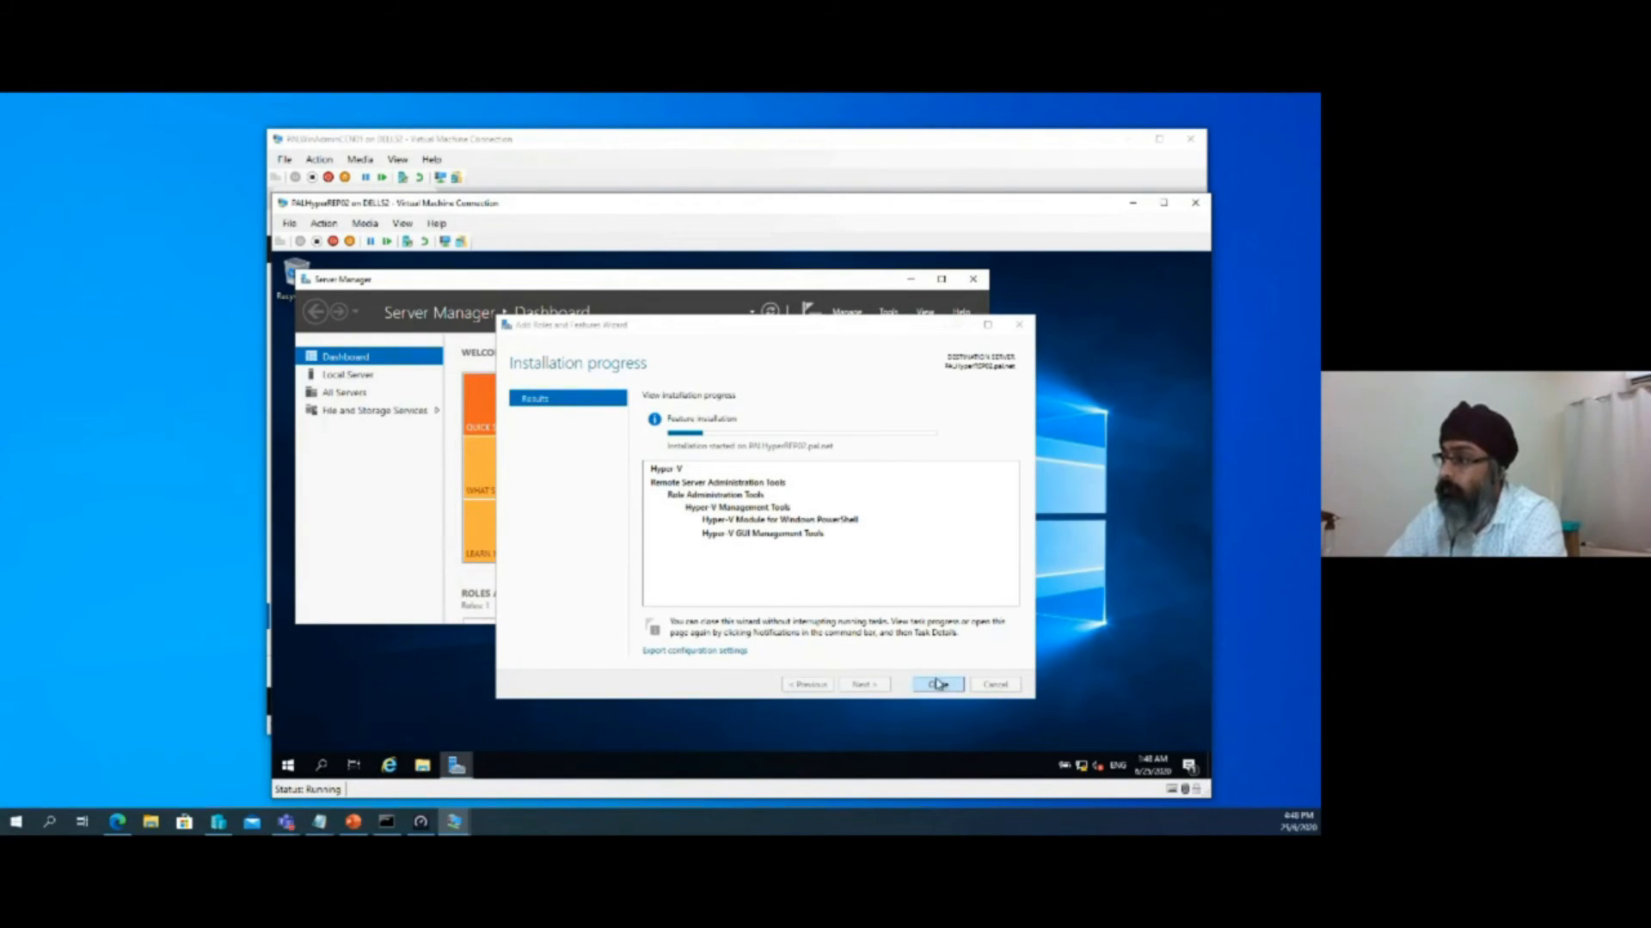
left_click(765, 418)
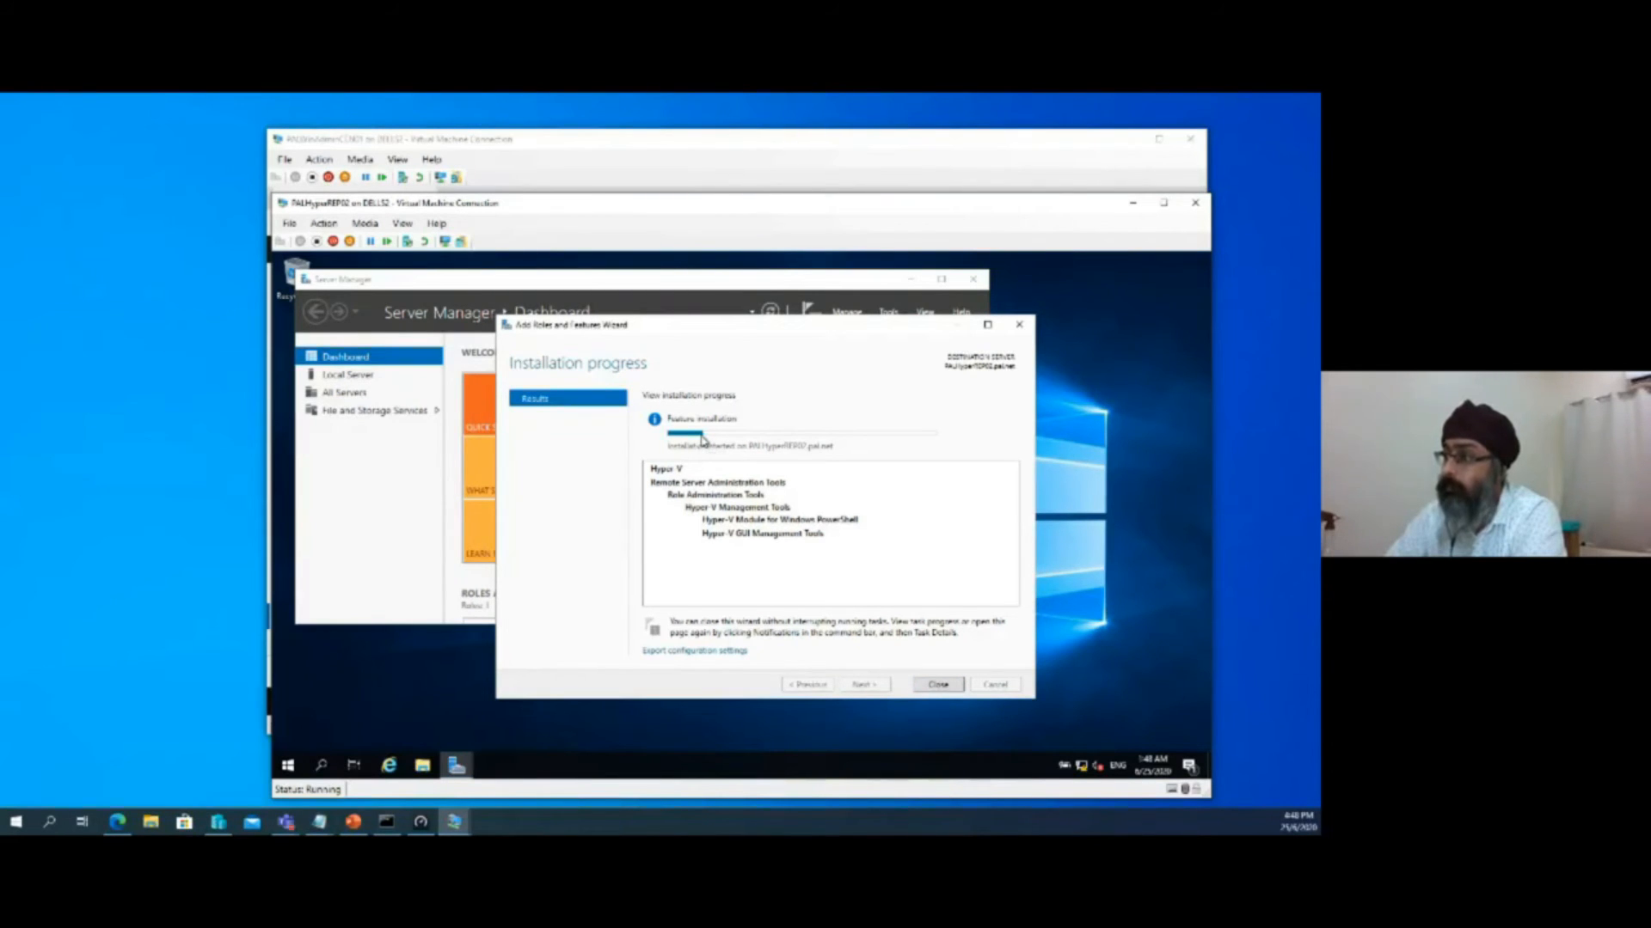
left_click(692, 281)
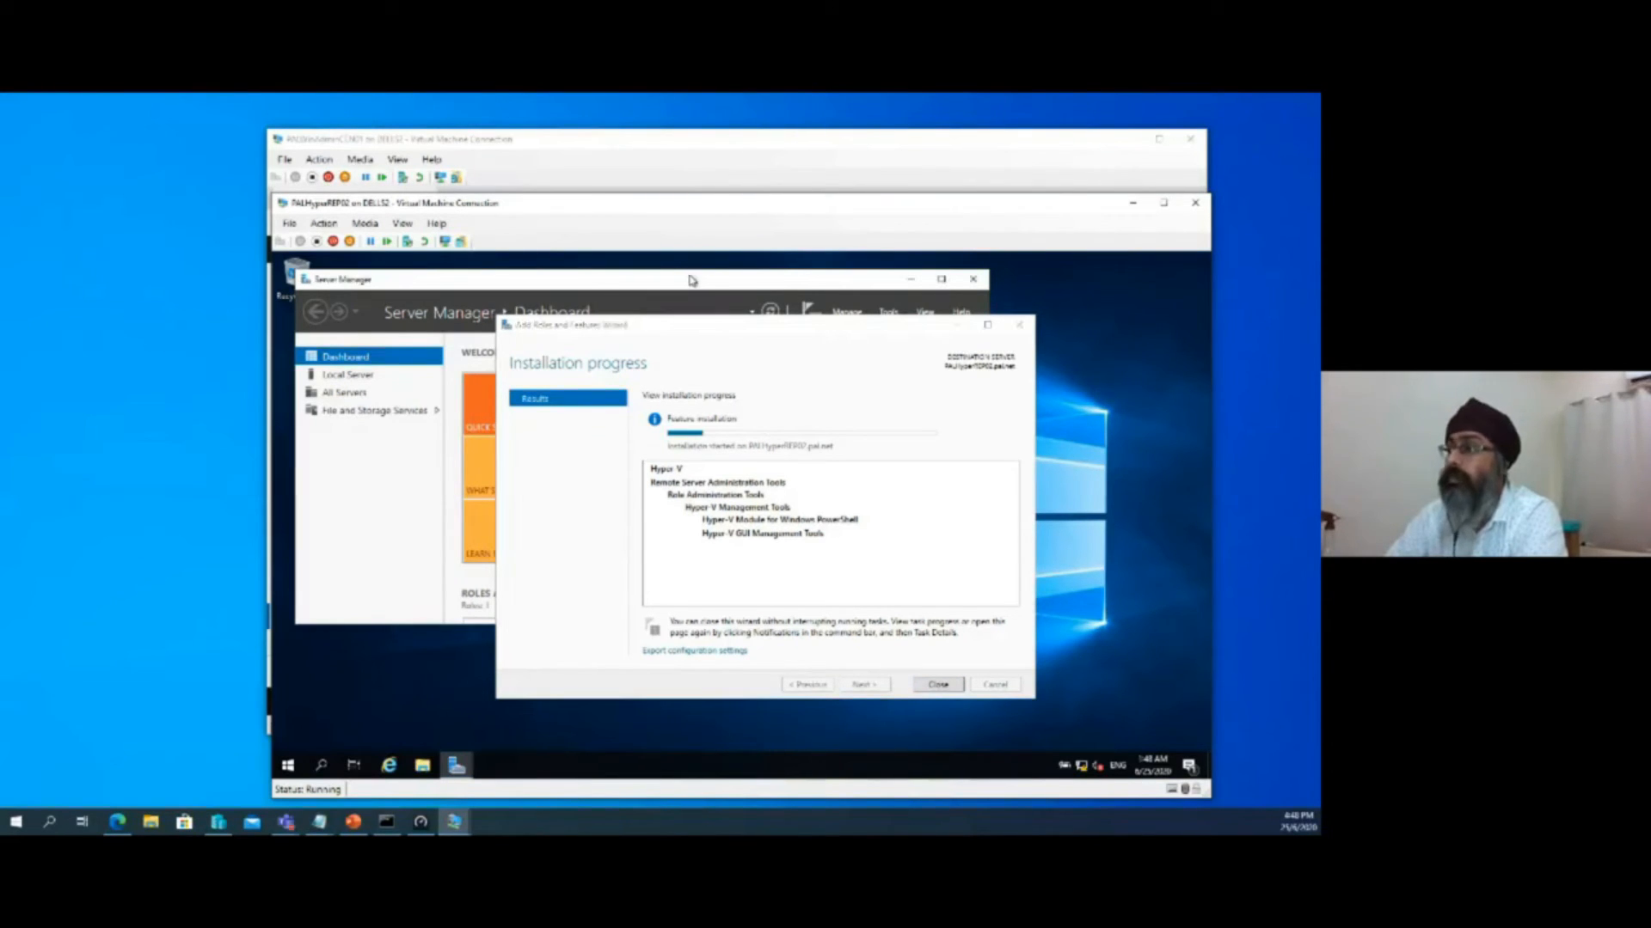
Minimize the Add Roles and Features Wizard and Server Manager on PALHyperREP02 to clear its desktop
left_click(913, 281)
left_click(645, 297)
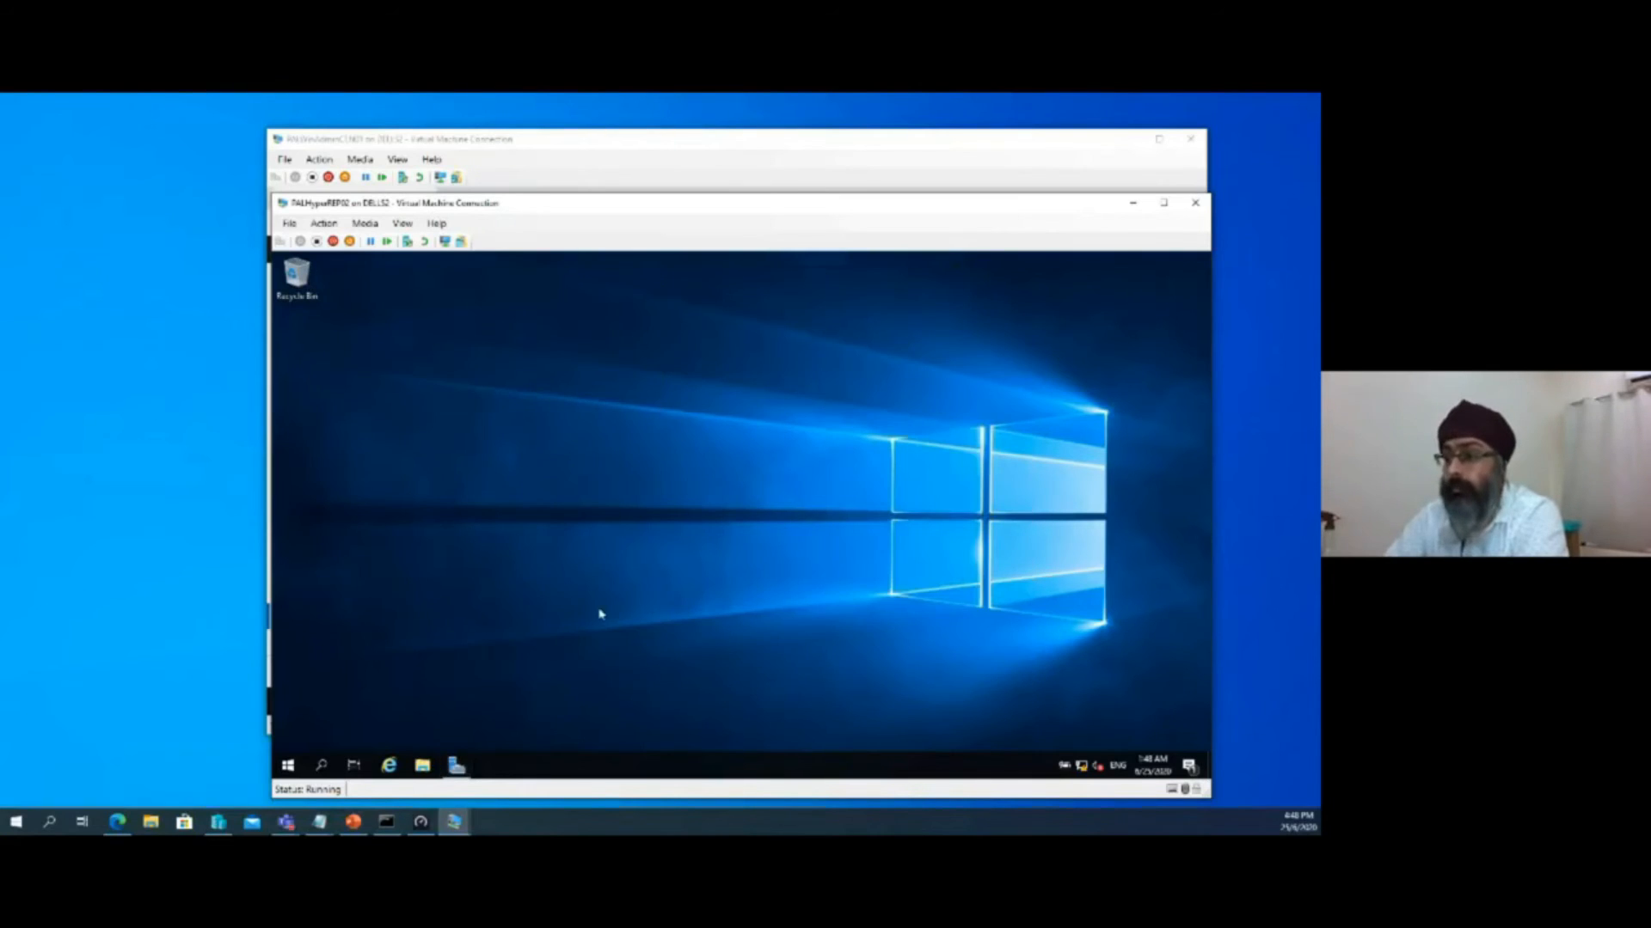
left_click(456, 764)
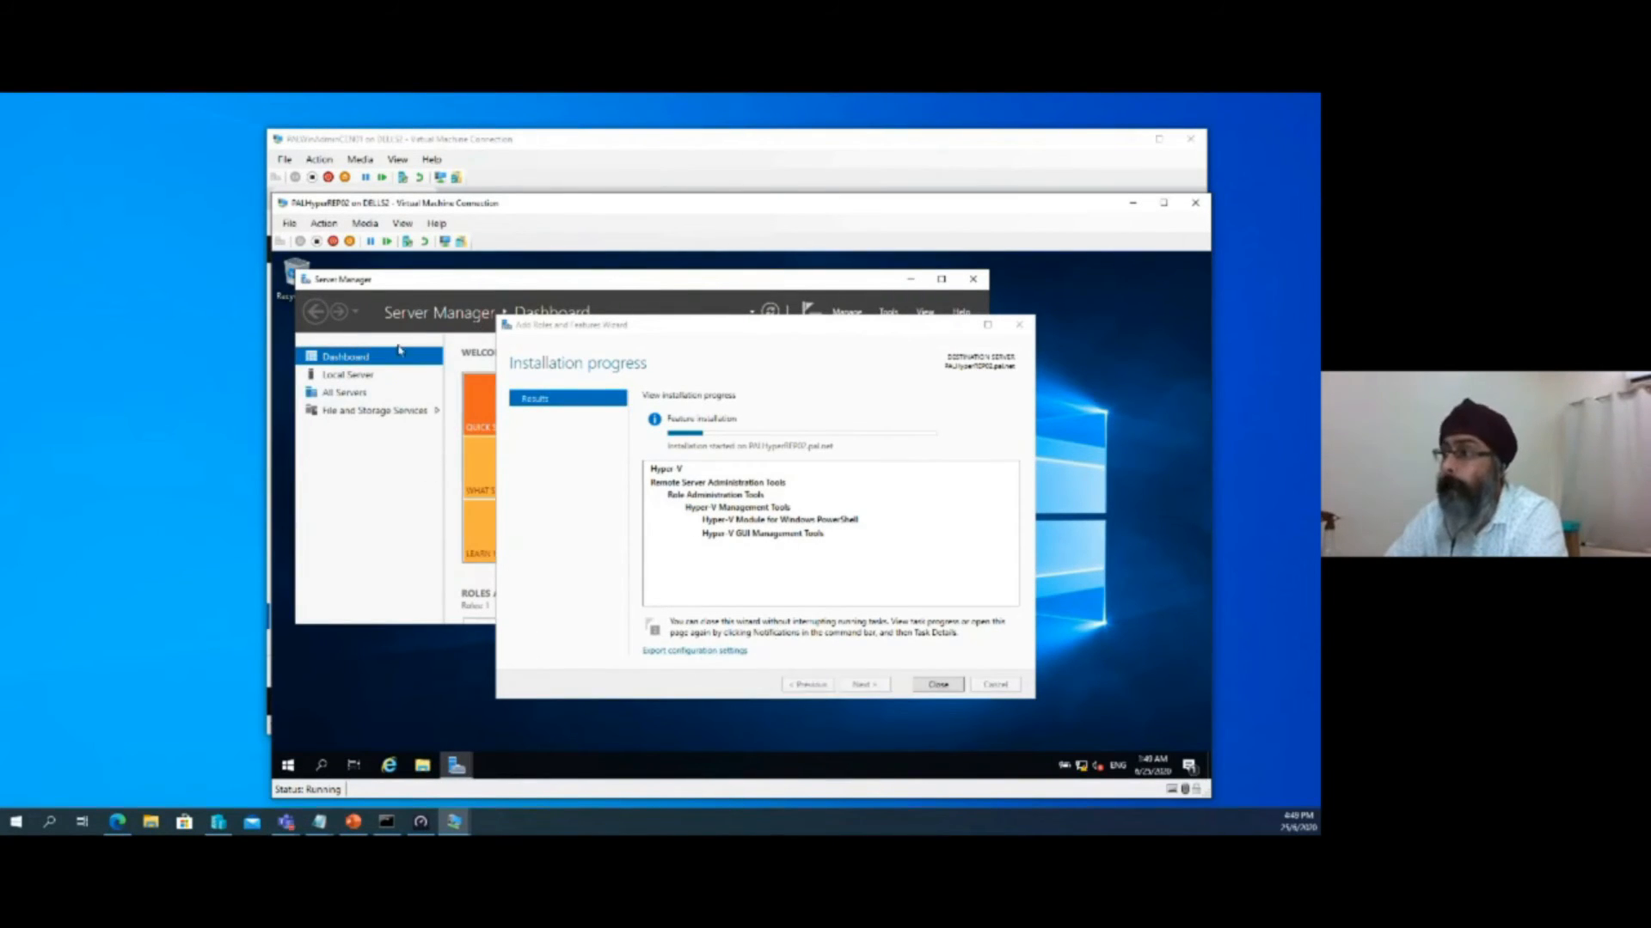
left_click_drag(430, 283, 617, 287)
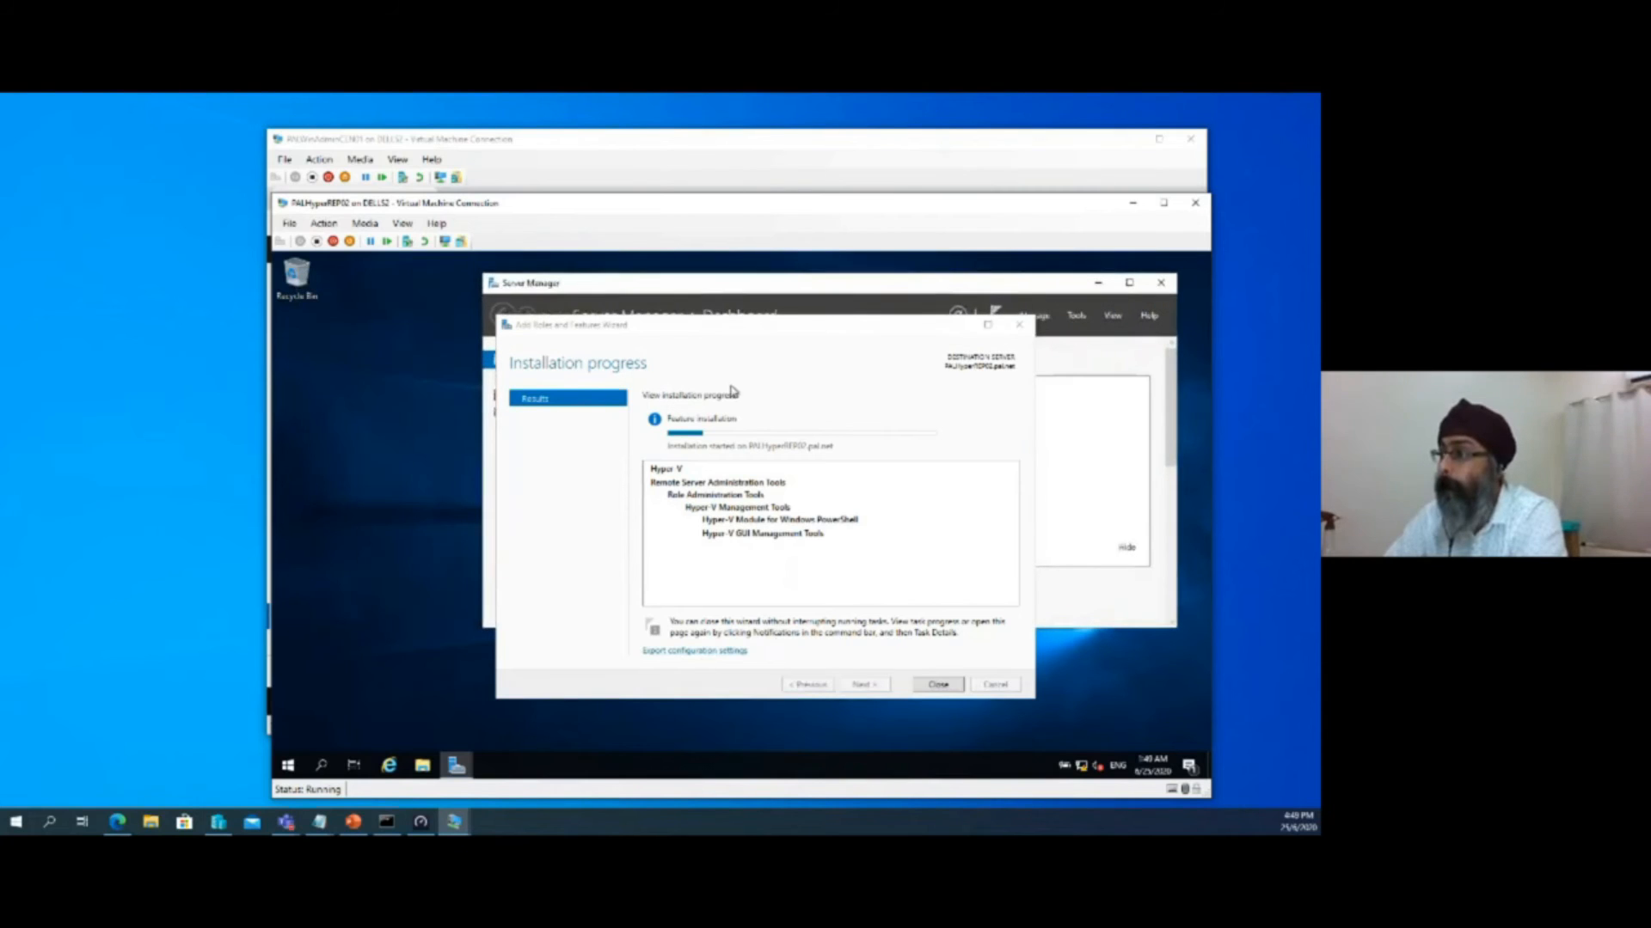
left_click(289, 765)
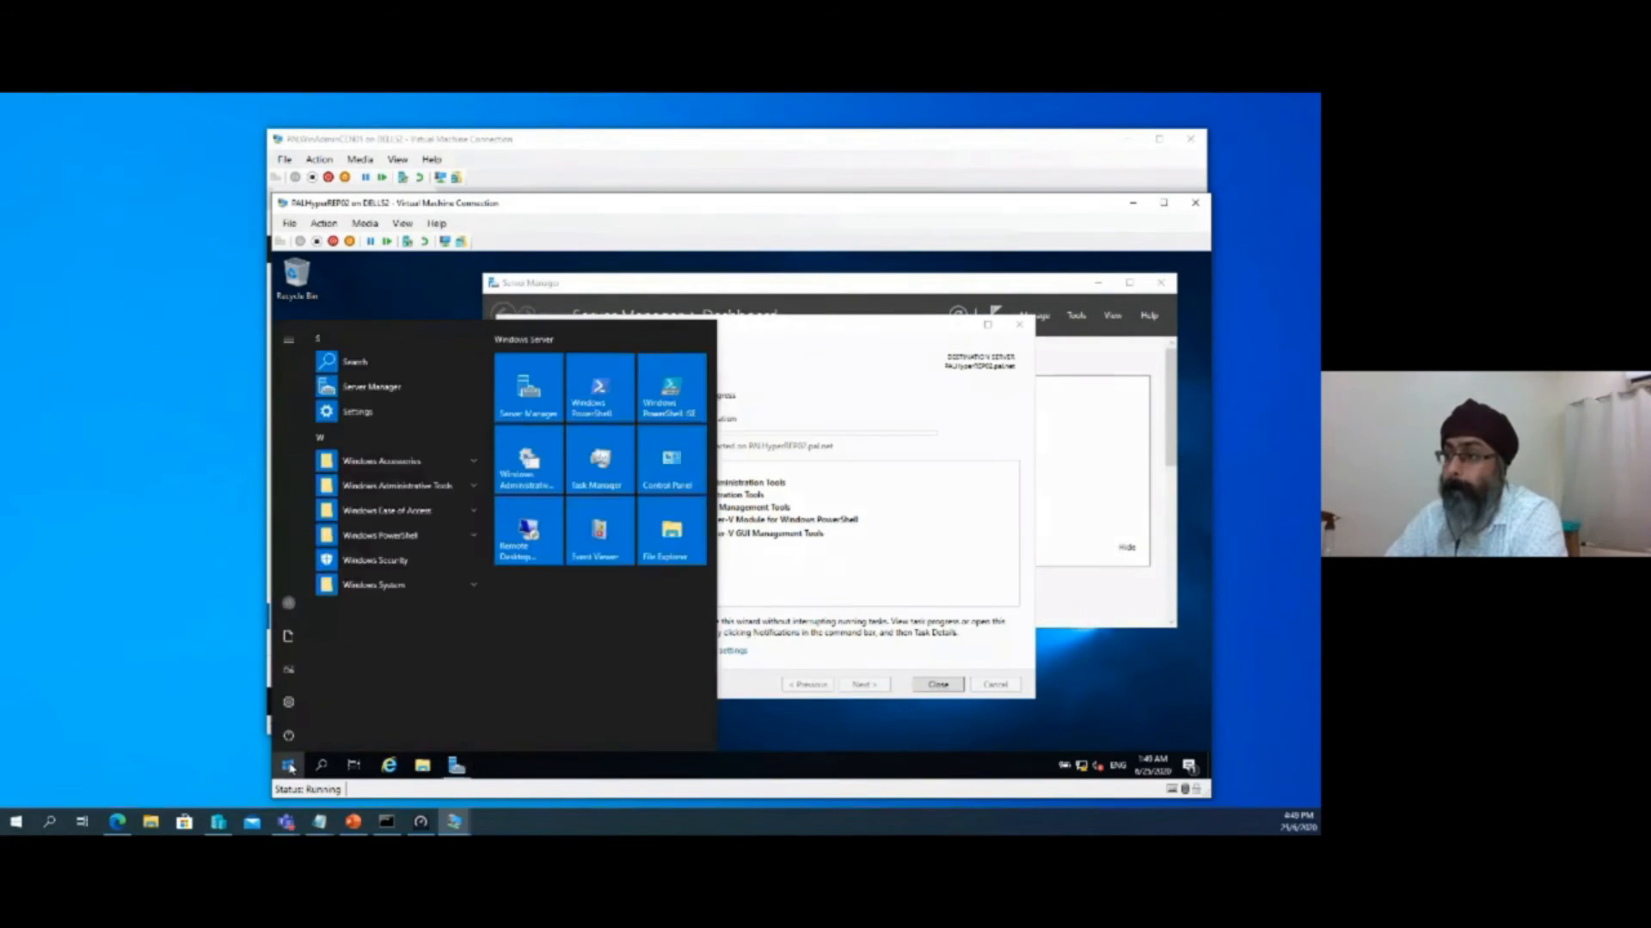
right_click(539, 430)
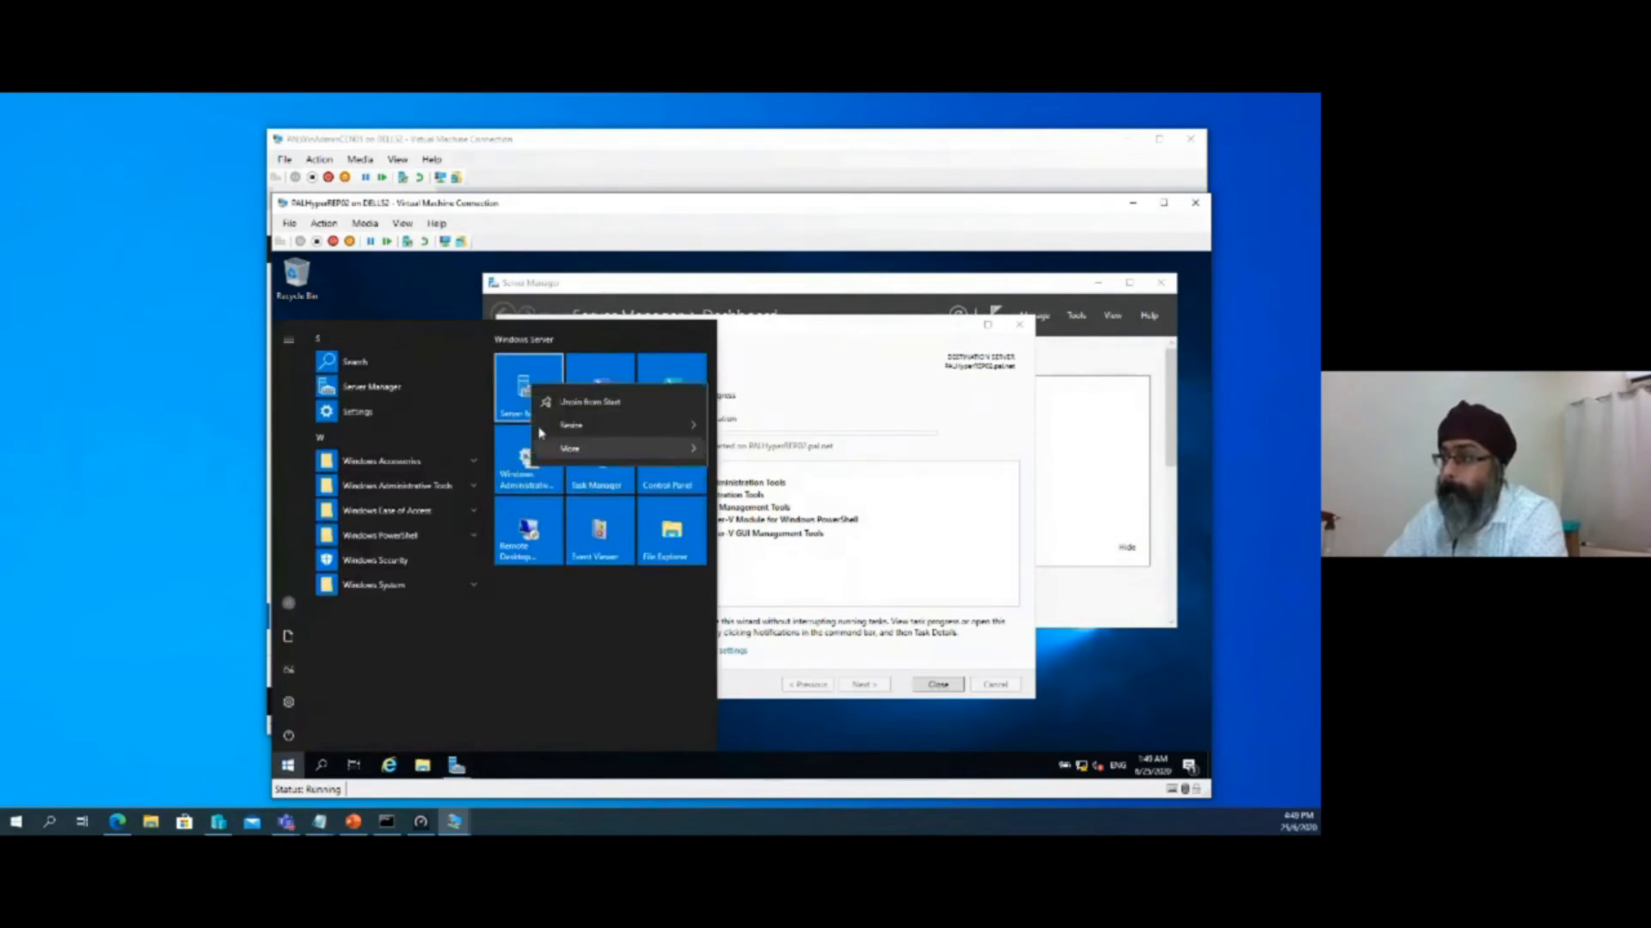
left_click(1002, 364)
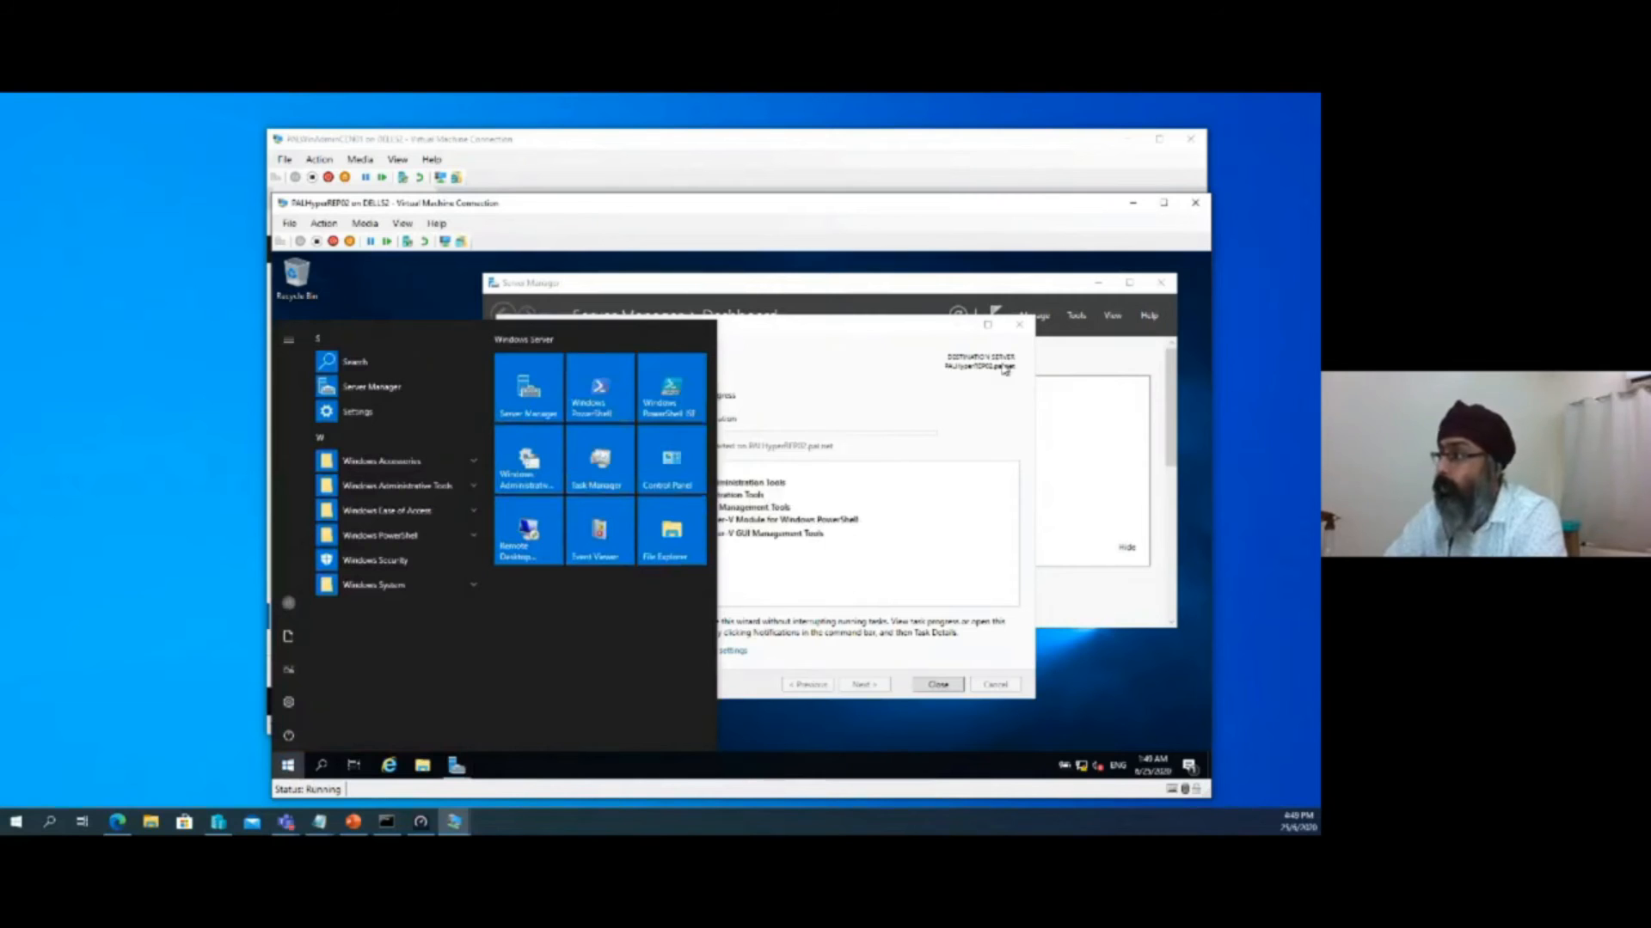
left_click(967, 330)
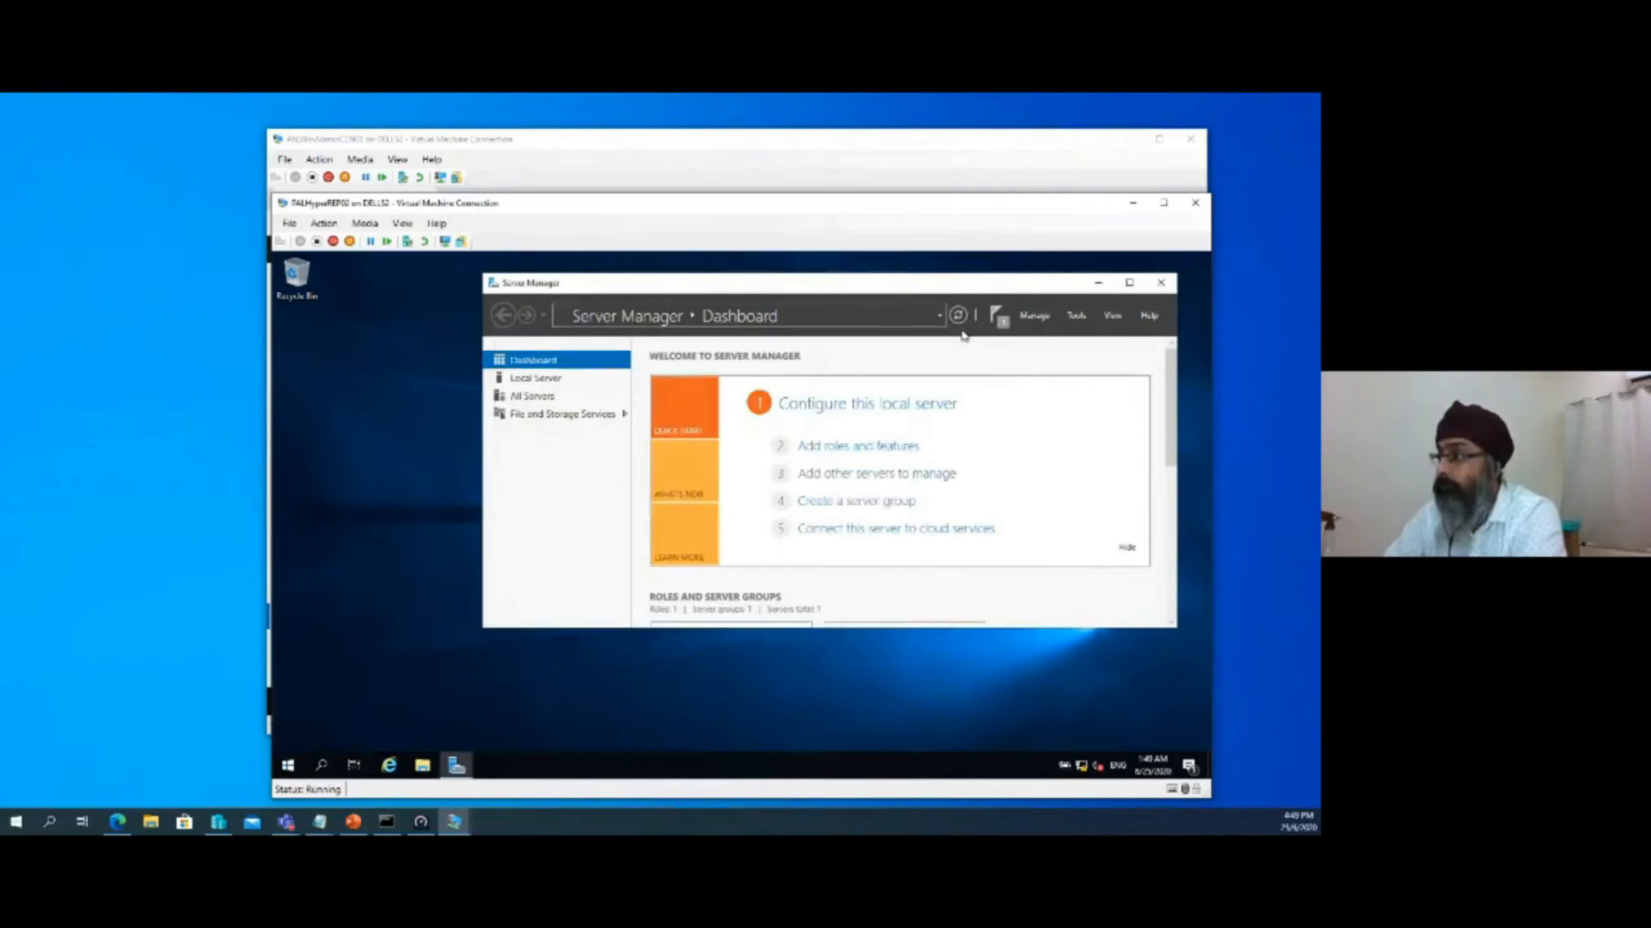
left_click(1097, 285)
Move the PALHyperREP02 window slightly and bring the Windows Admin Center virtual machine back to the front
mouse_move(925, 213)
left_mouse_down()
mouse_move(1051, 368)
mouse_move(908, 196)
left_mouse_up()
left_click(453, 822)
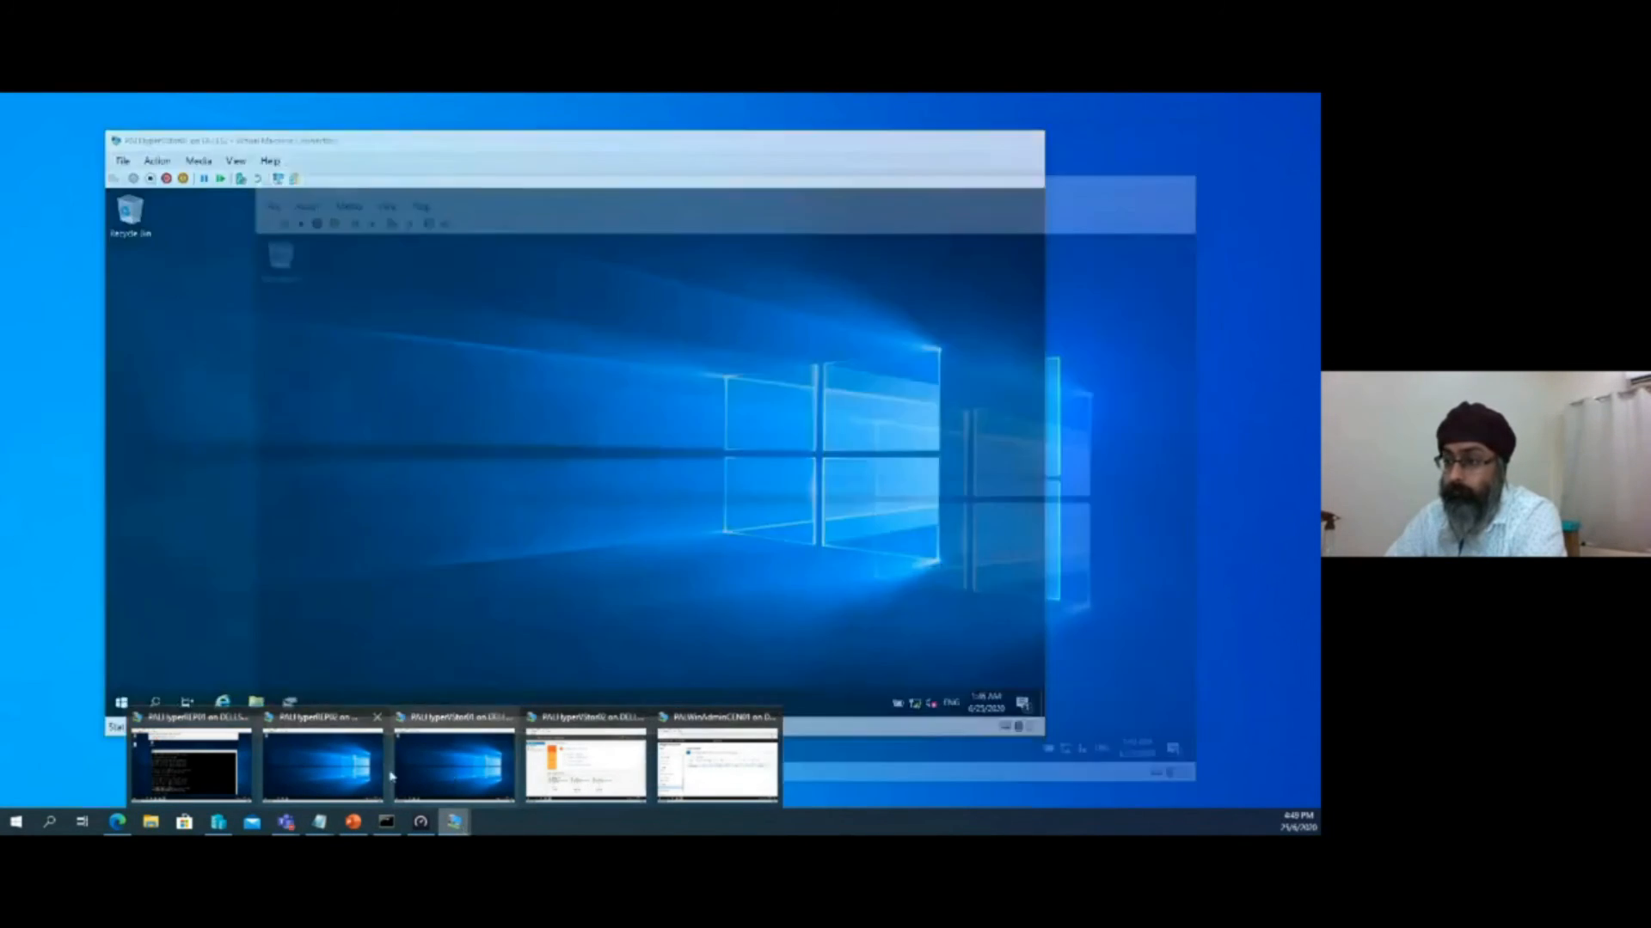
mouse_move(702, 766)
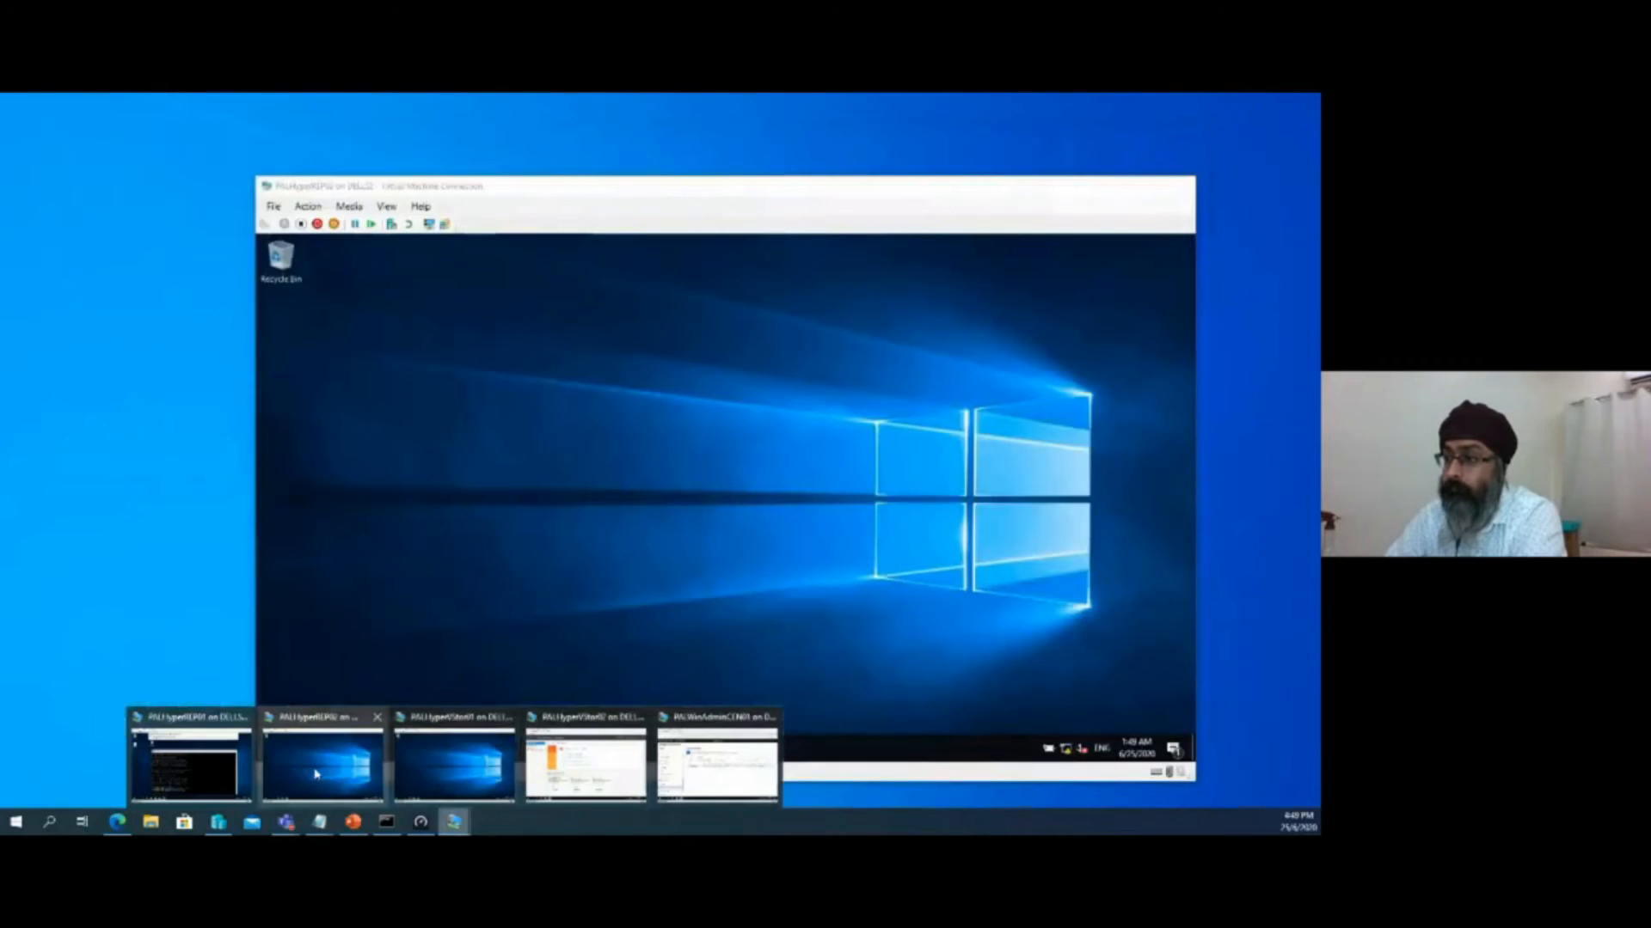
left_click(341, 774)
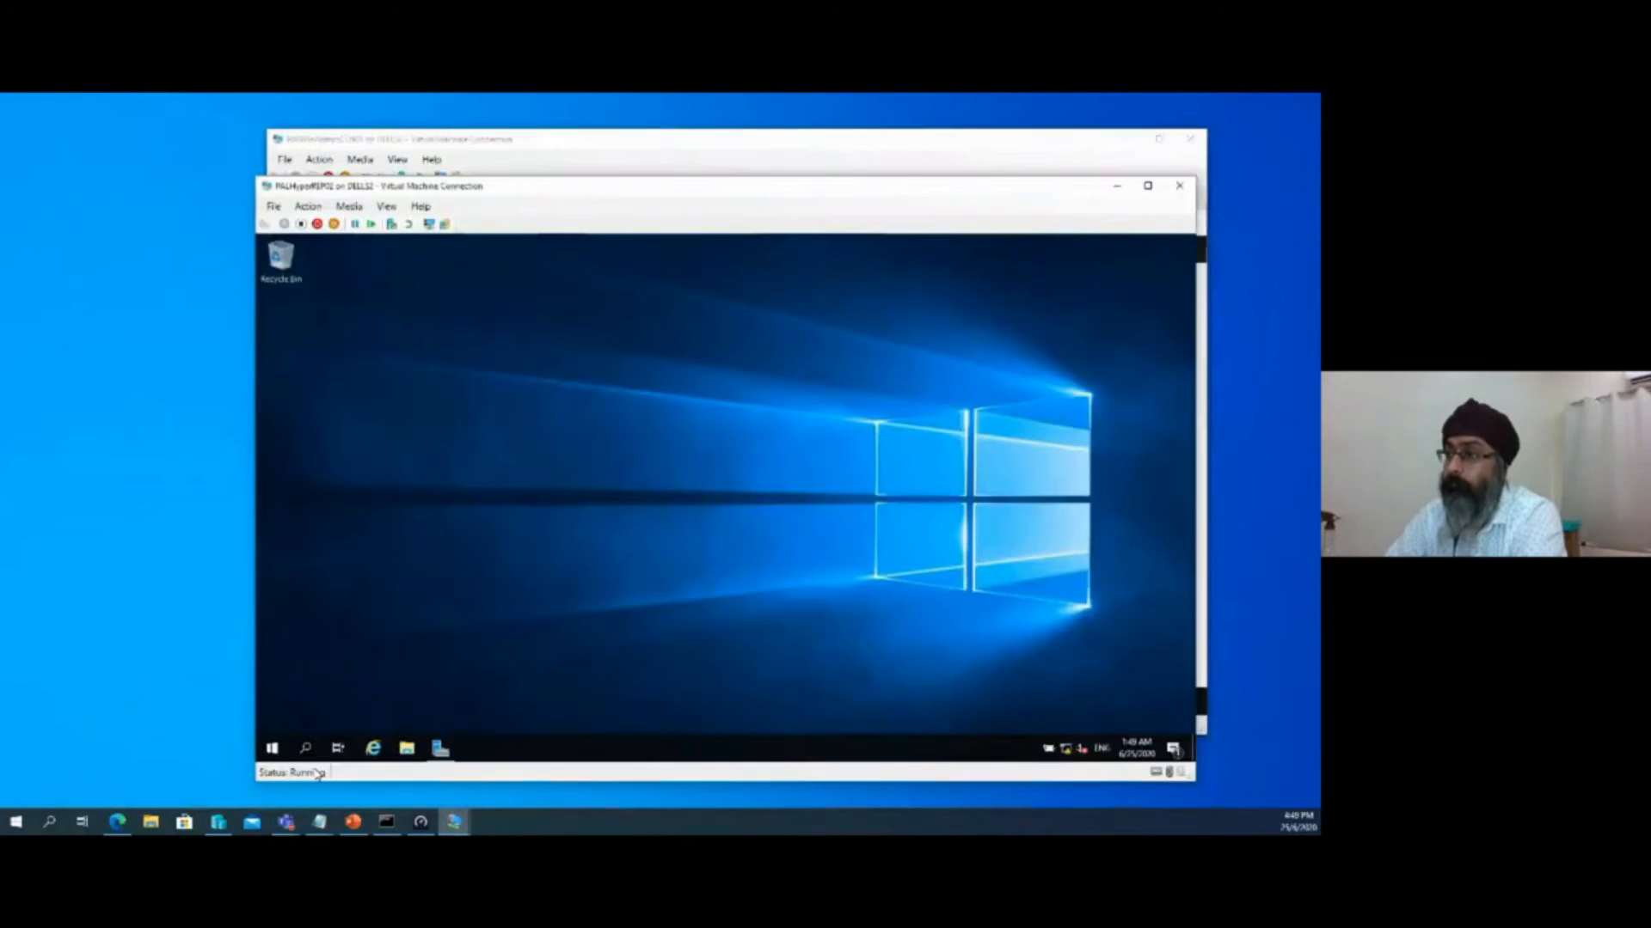
left_click(490, 156)
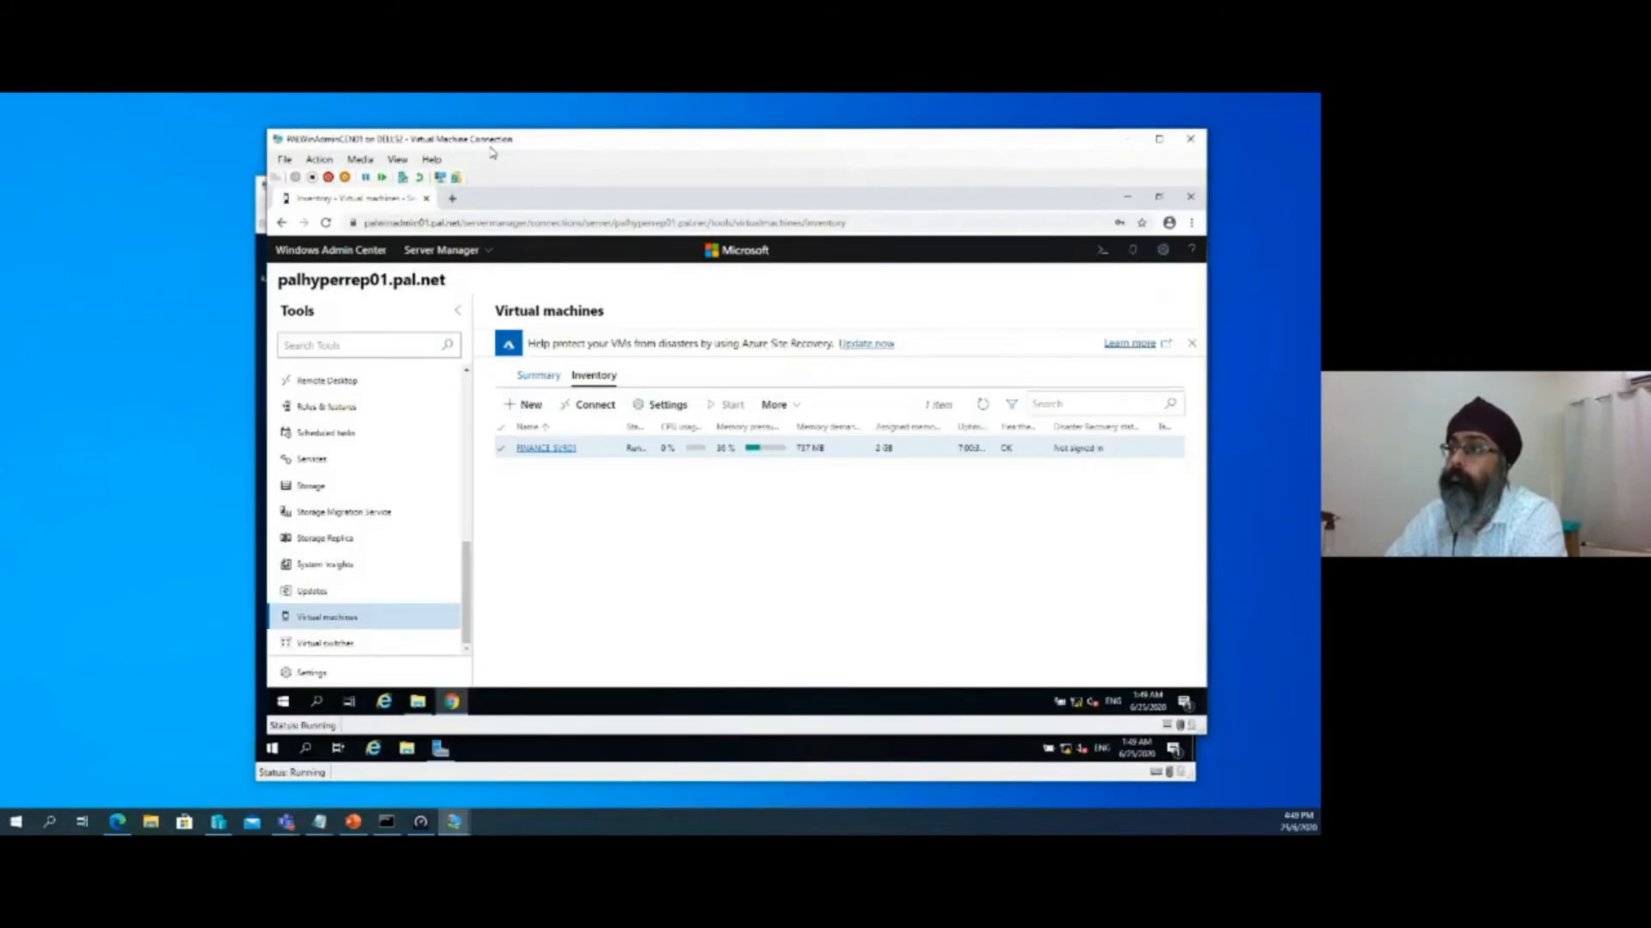
Switch to Hyper-V Manager and apply the 22/6/2020 6:20:27 AM checkpoint to PALHyperREP02 without creating a new checkpoint
left_click(450, 822)
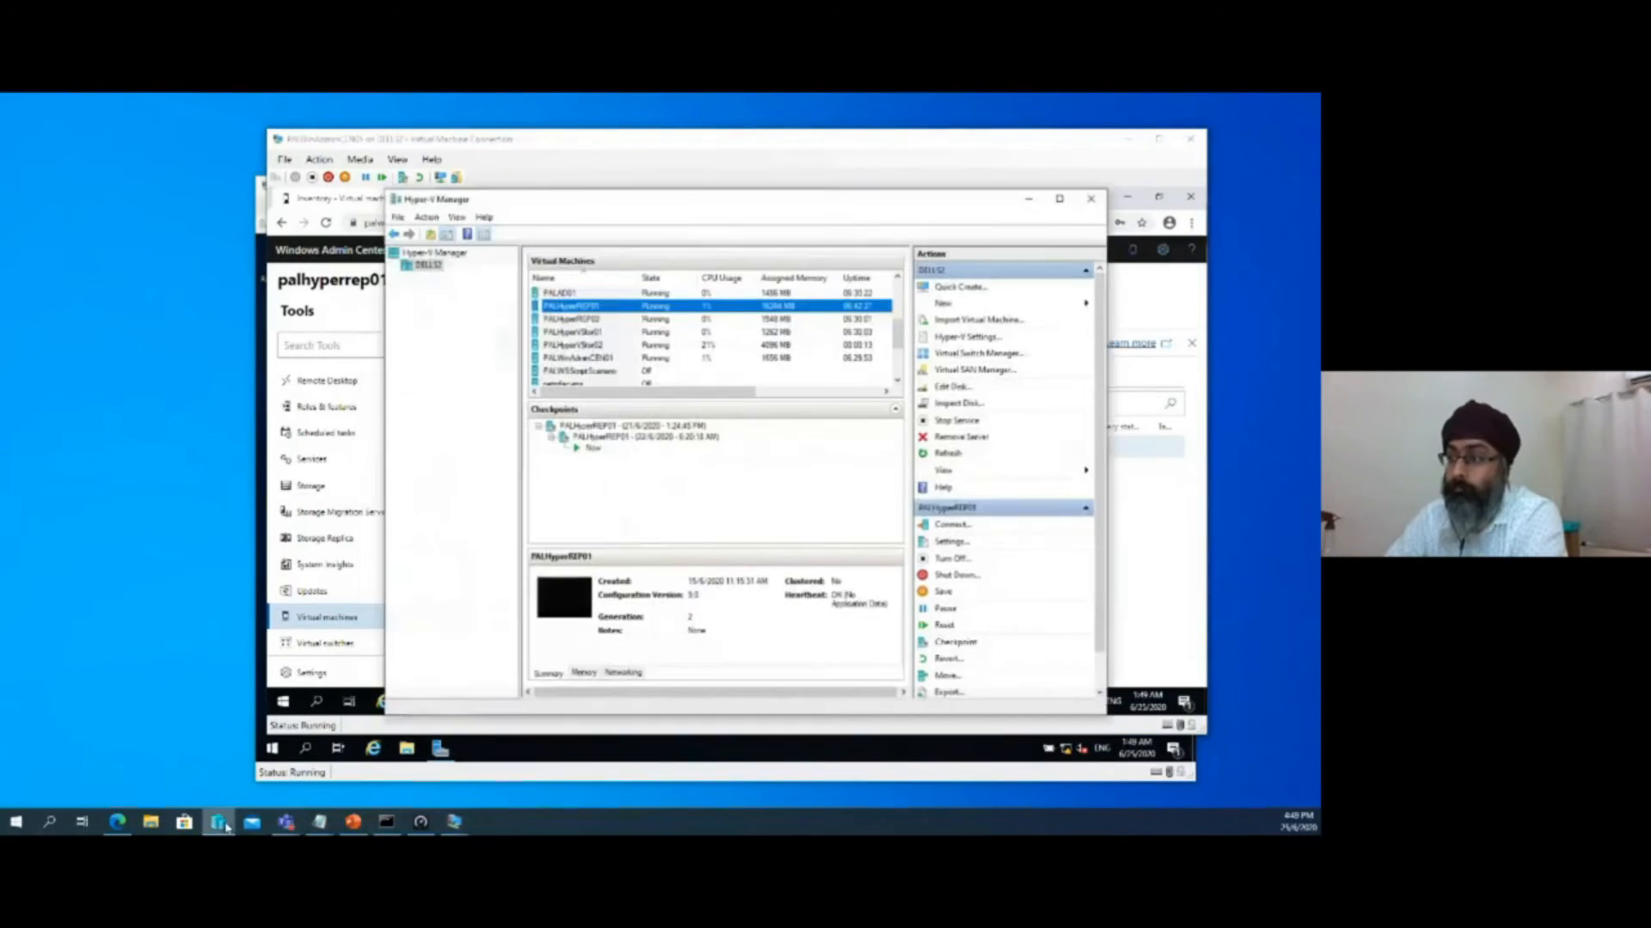
left_click(600, 318)
left_click(595, 435)
right_click(595, 438)
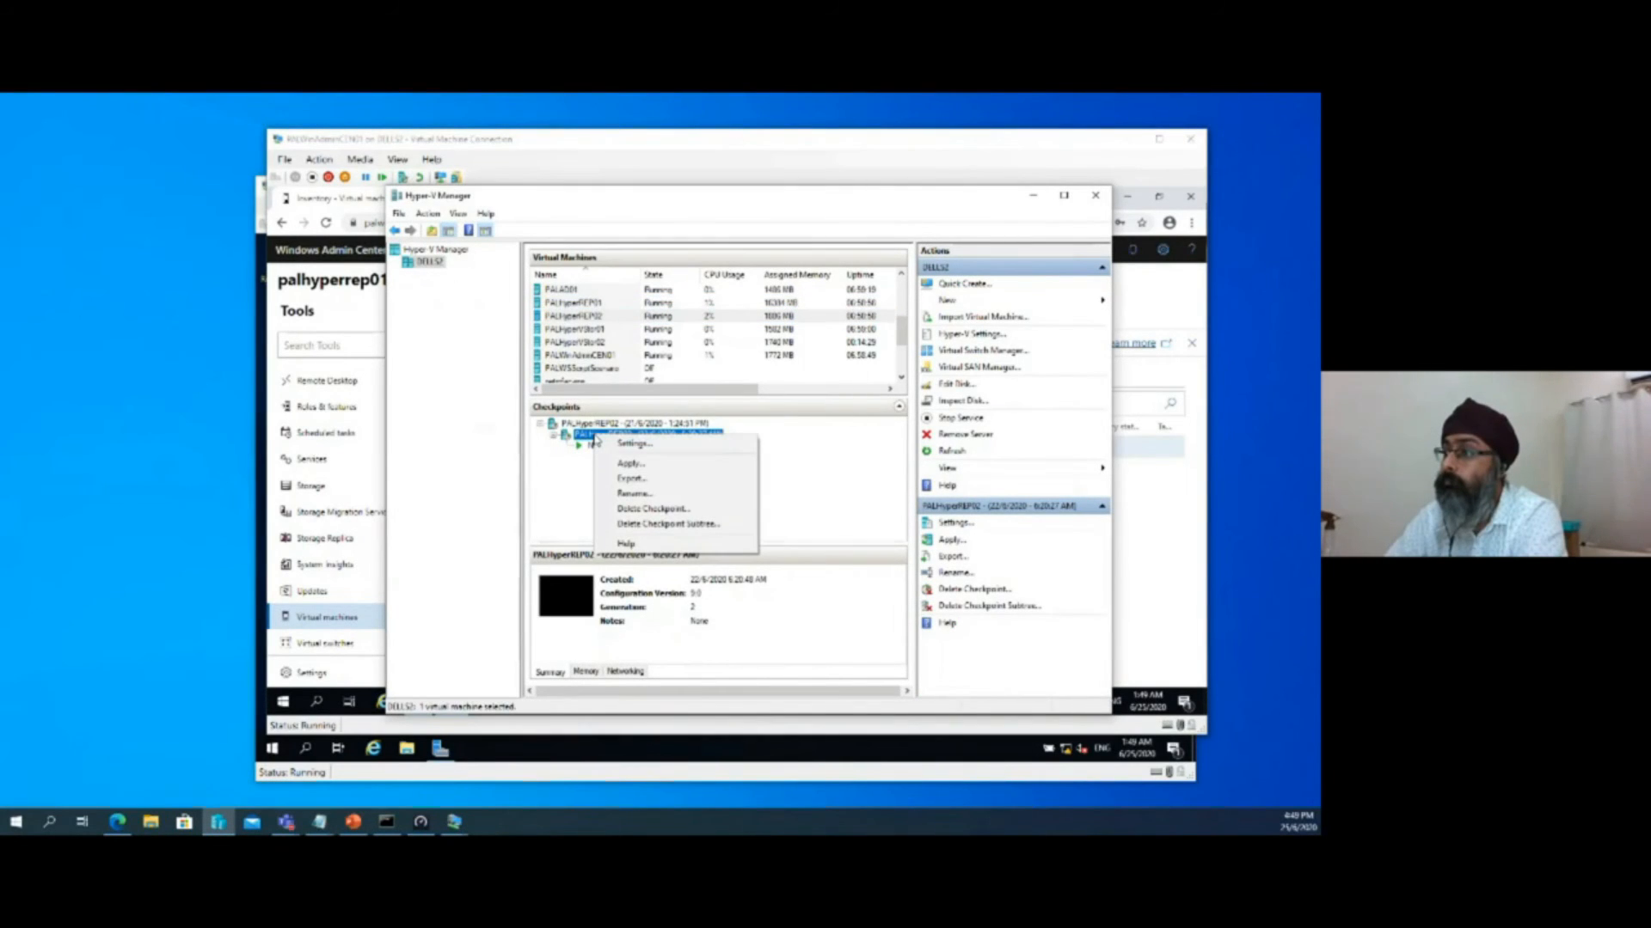
left_click(621, 464)
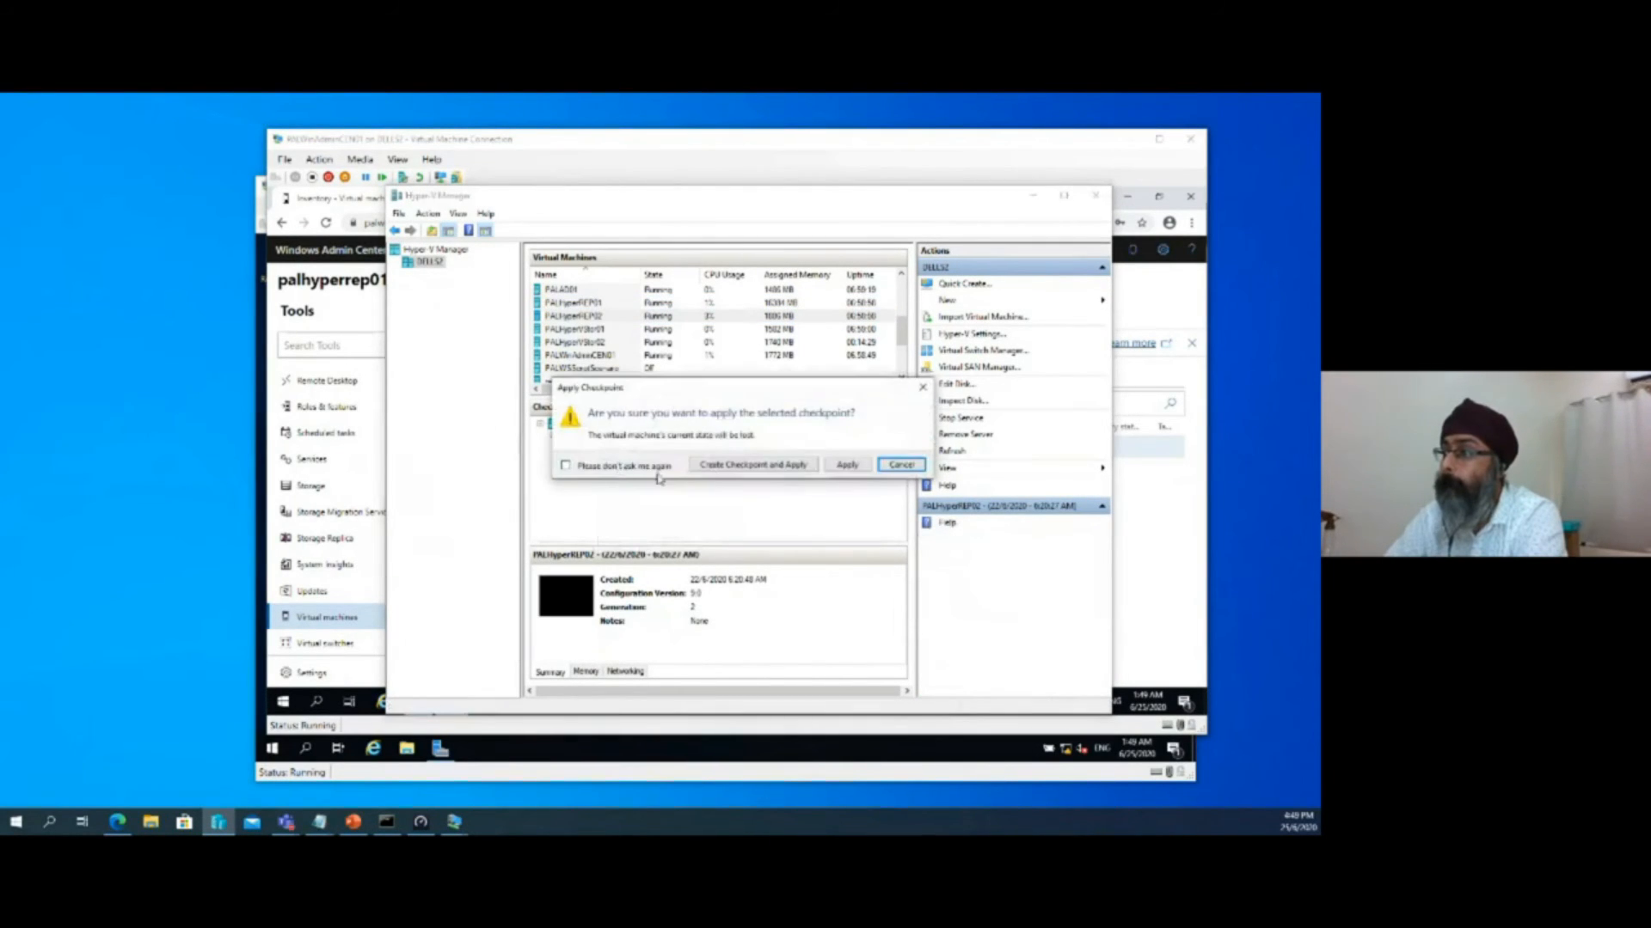
left_click(837, 467)
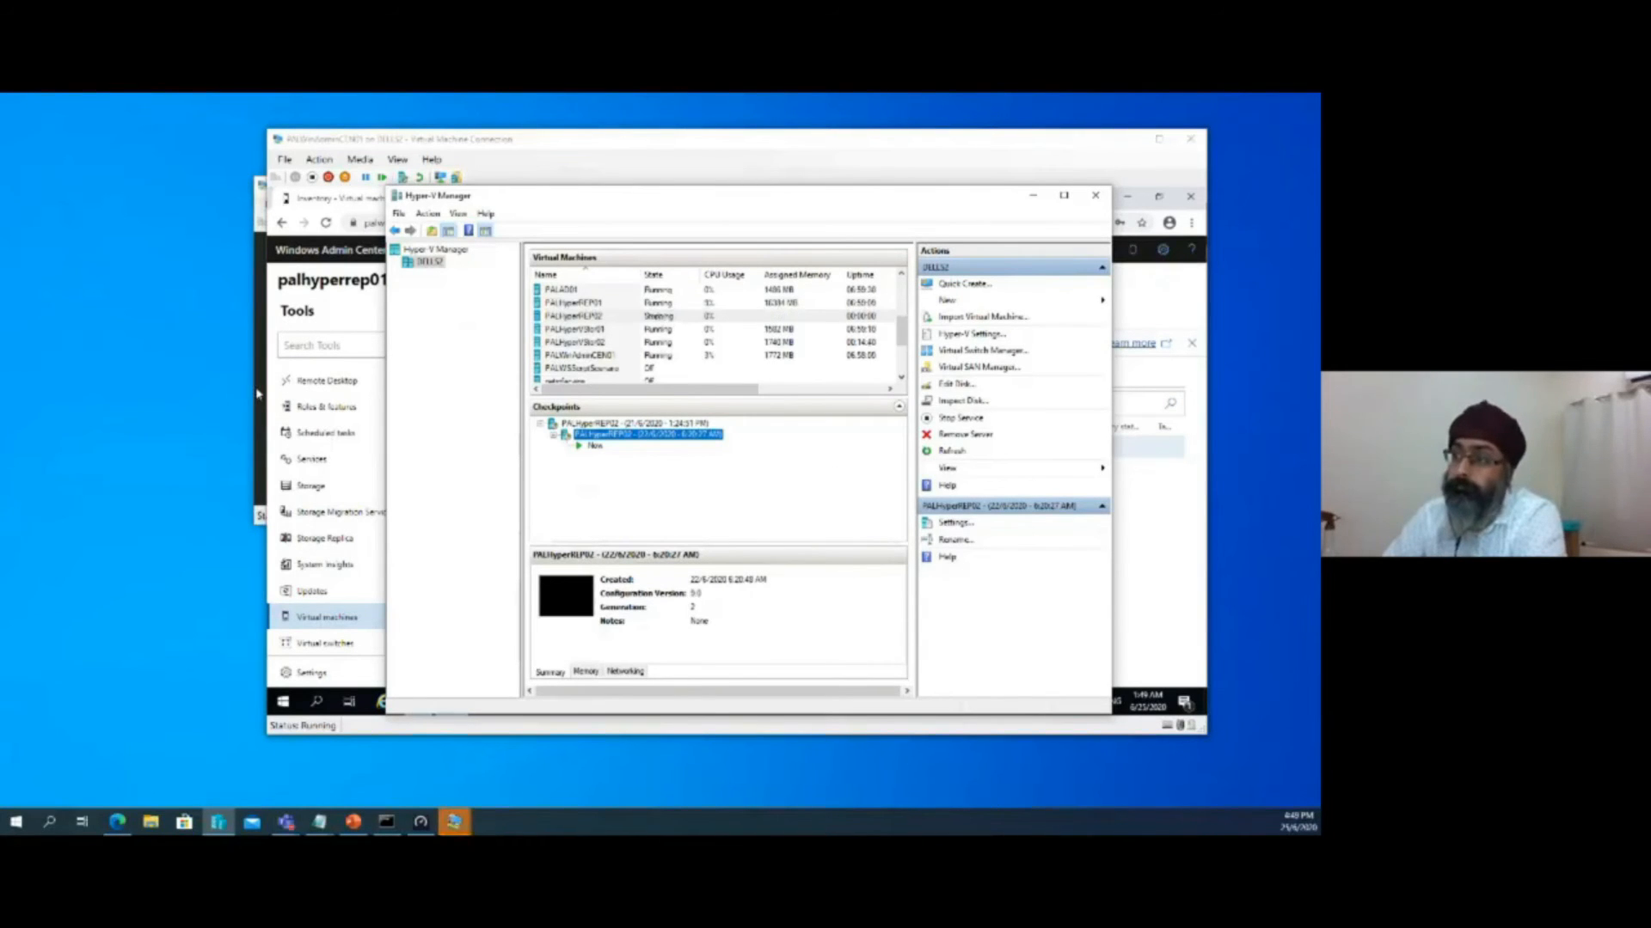
Start the PALHyperREP02 virtual machine, place its window beside Windows Admin Center, and minimize Hyper-V Manager
left_click(492, 400)
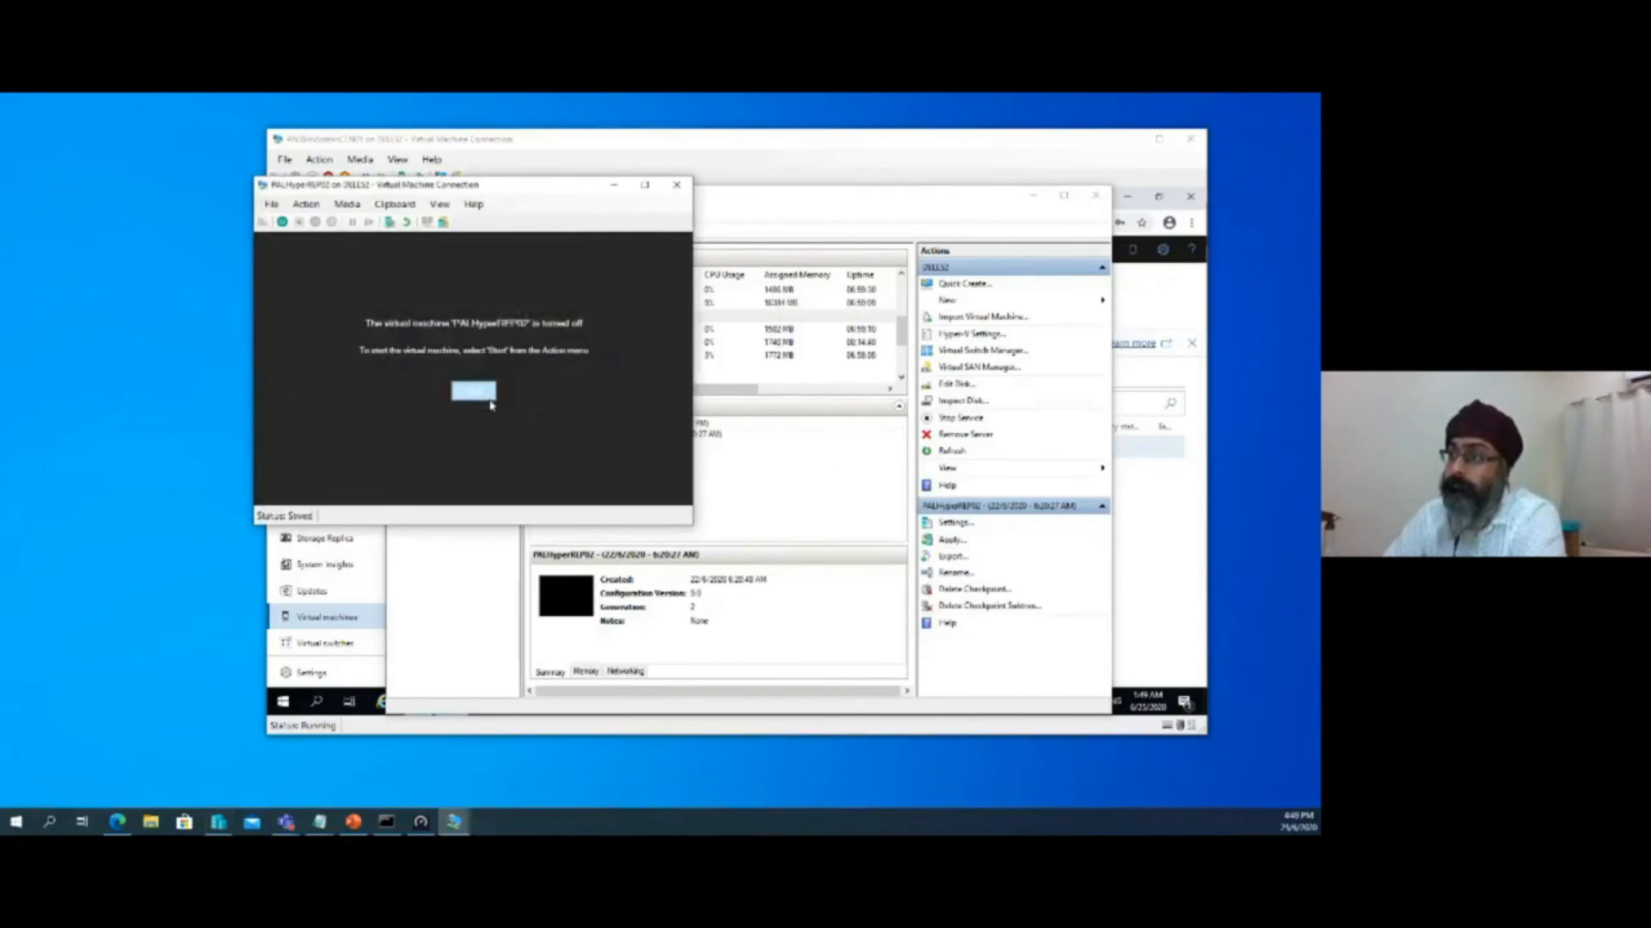
left_click(488, 401)
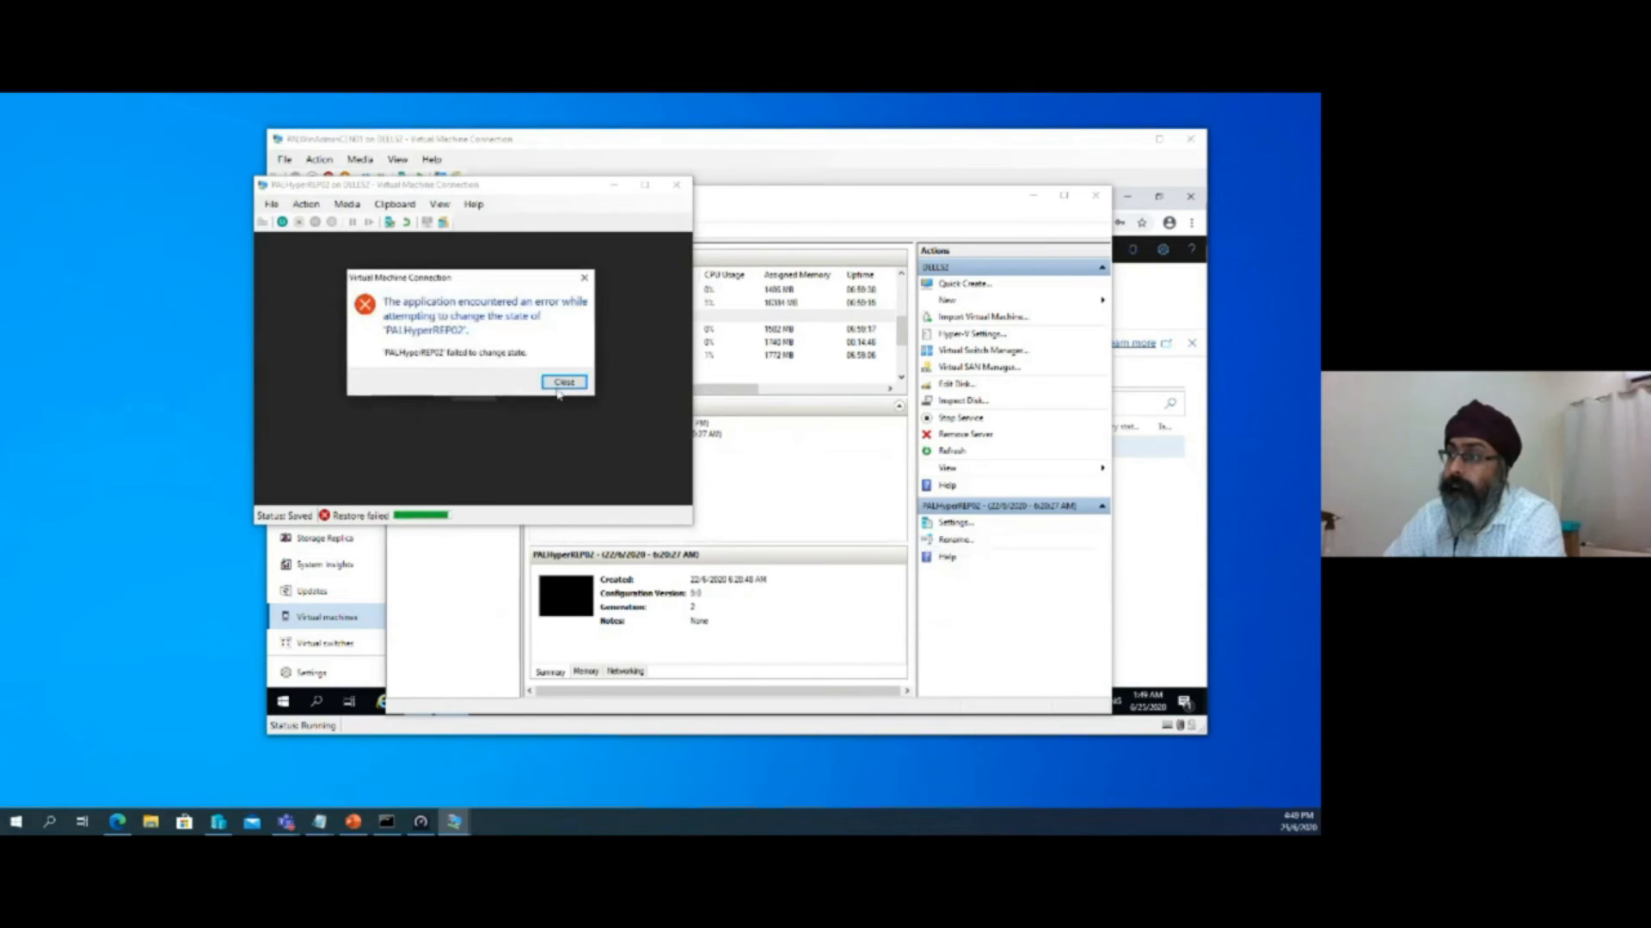
left_click(562, 383)
left_click_drag(578, 194, 341, 247)
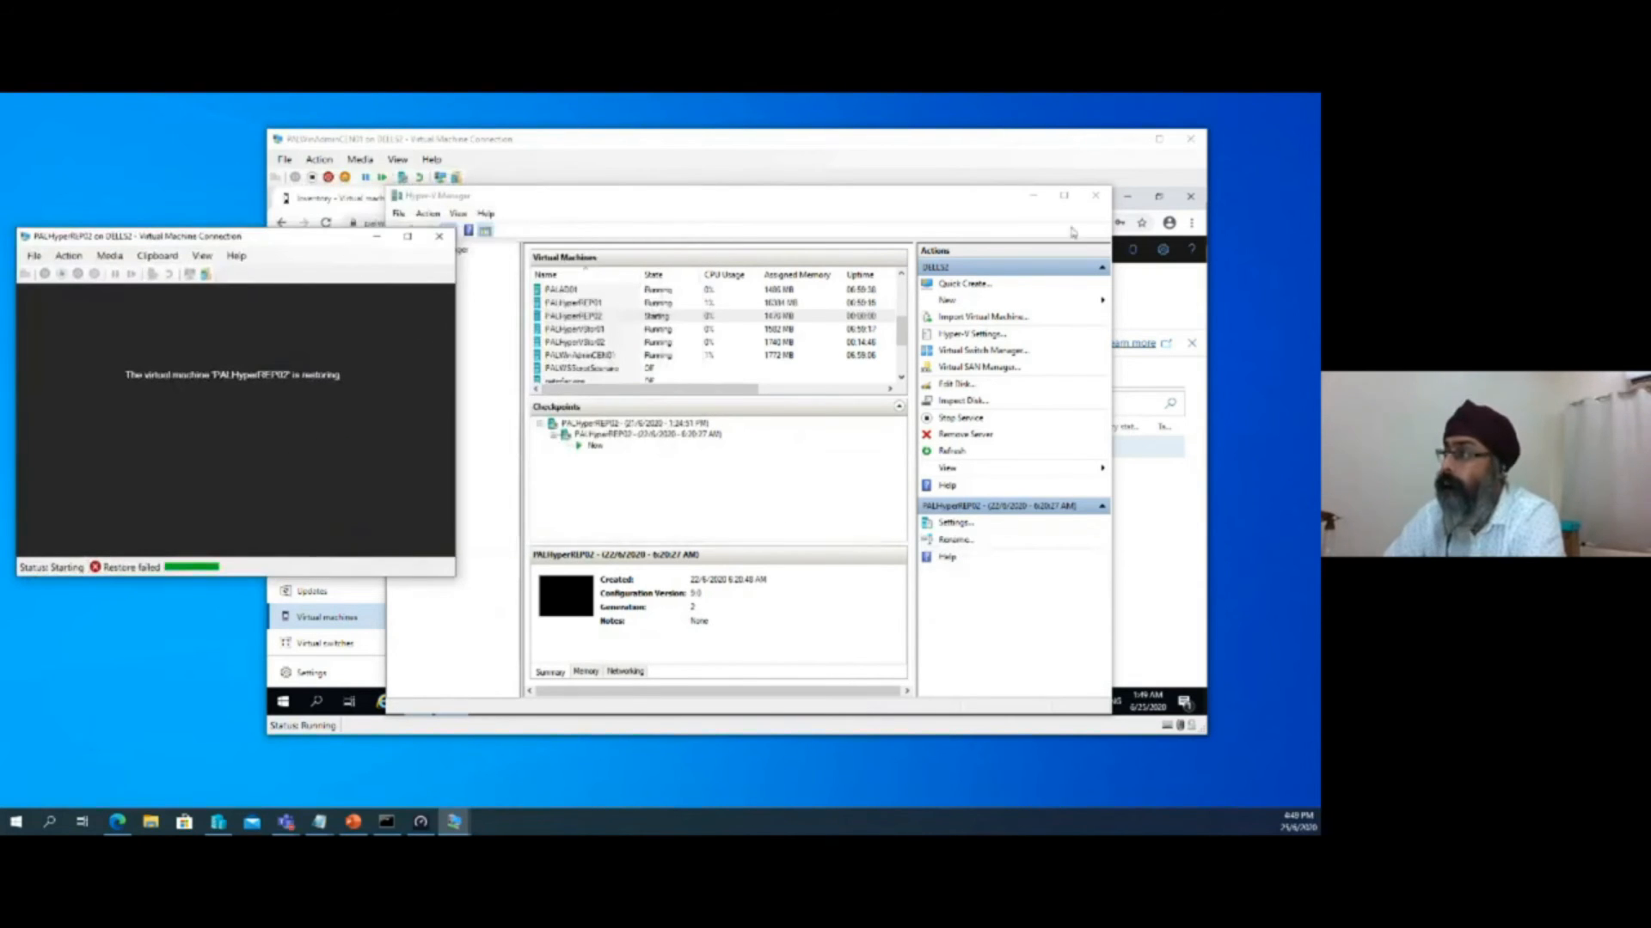
left_click(1032, 195)
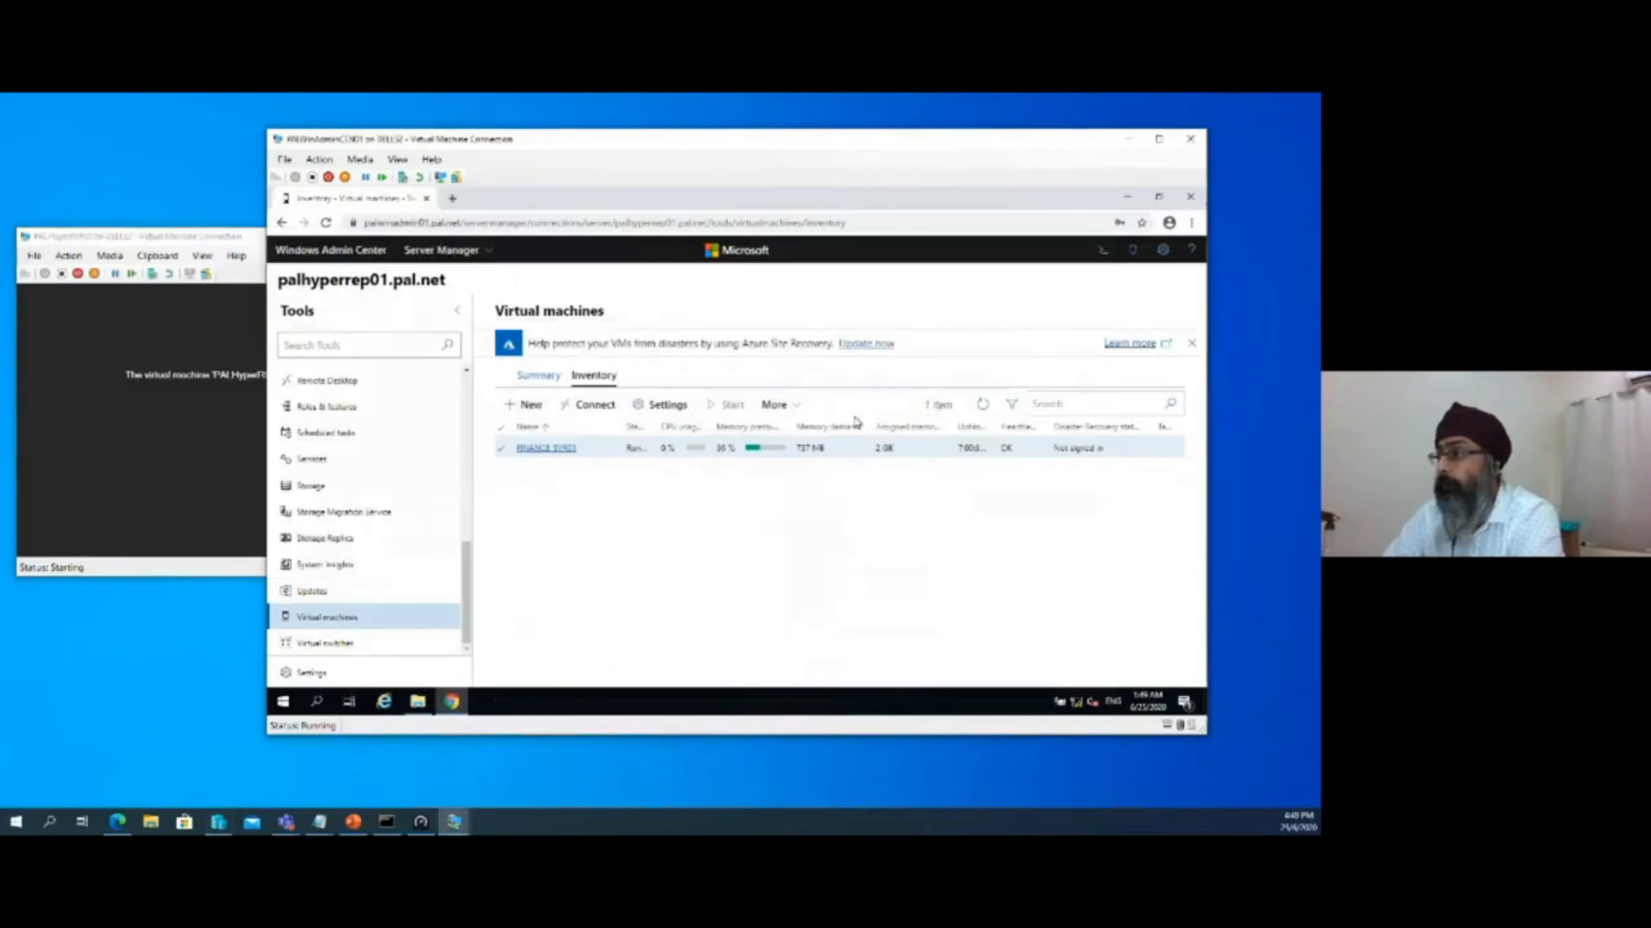
Filter the tools of palhyperrep01 by "sto" in Windows Admin Center and open Storage Replica
left_click(796, 411)
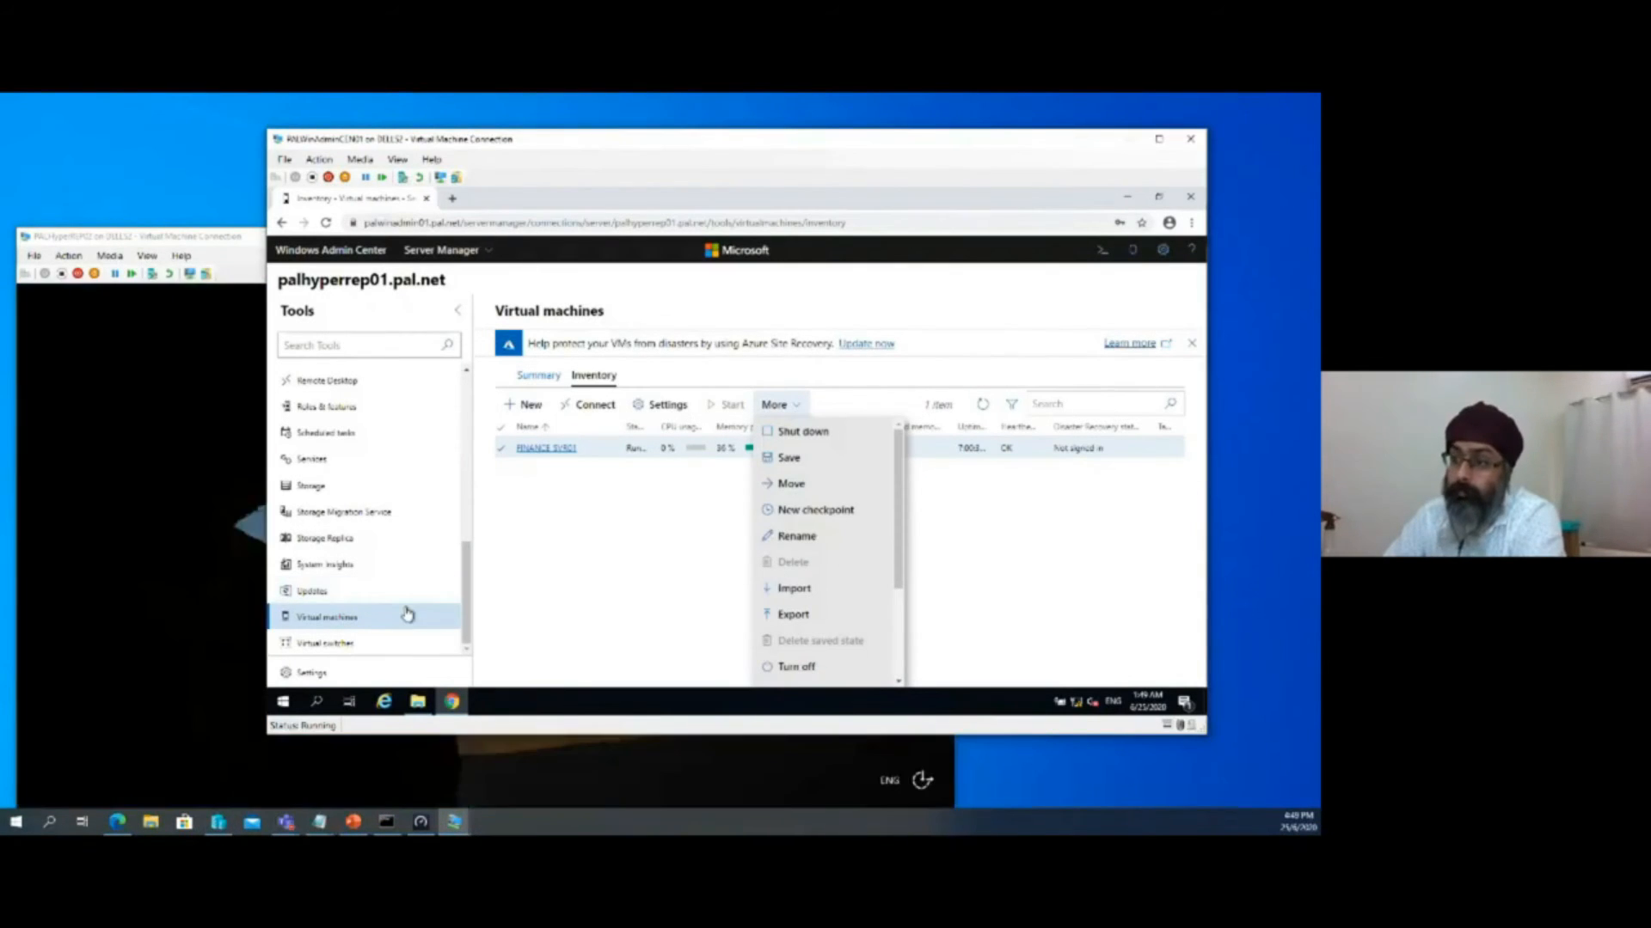
left_click(350, 343)
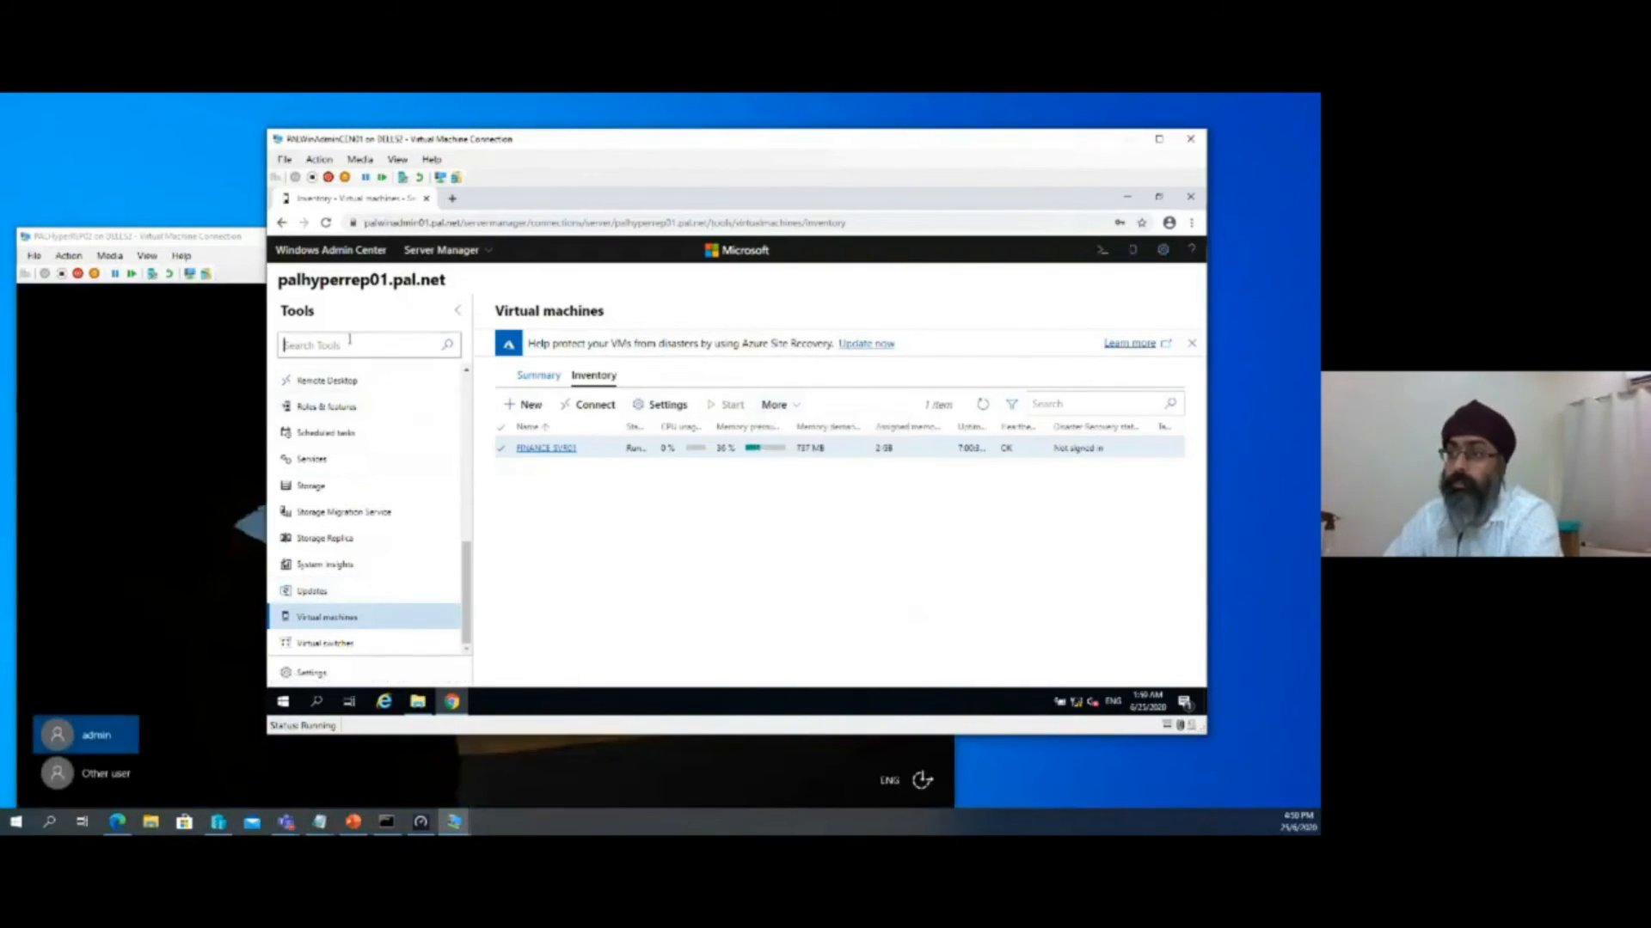
type("sto")
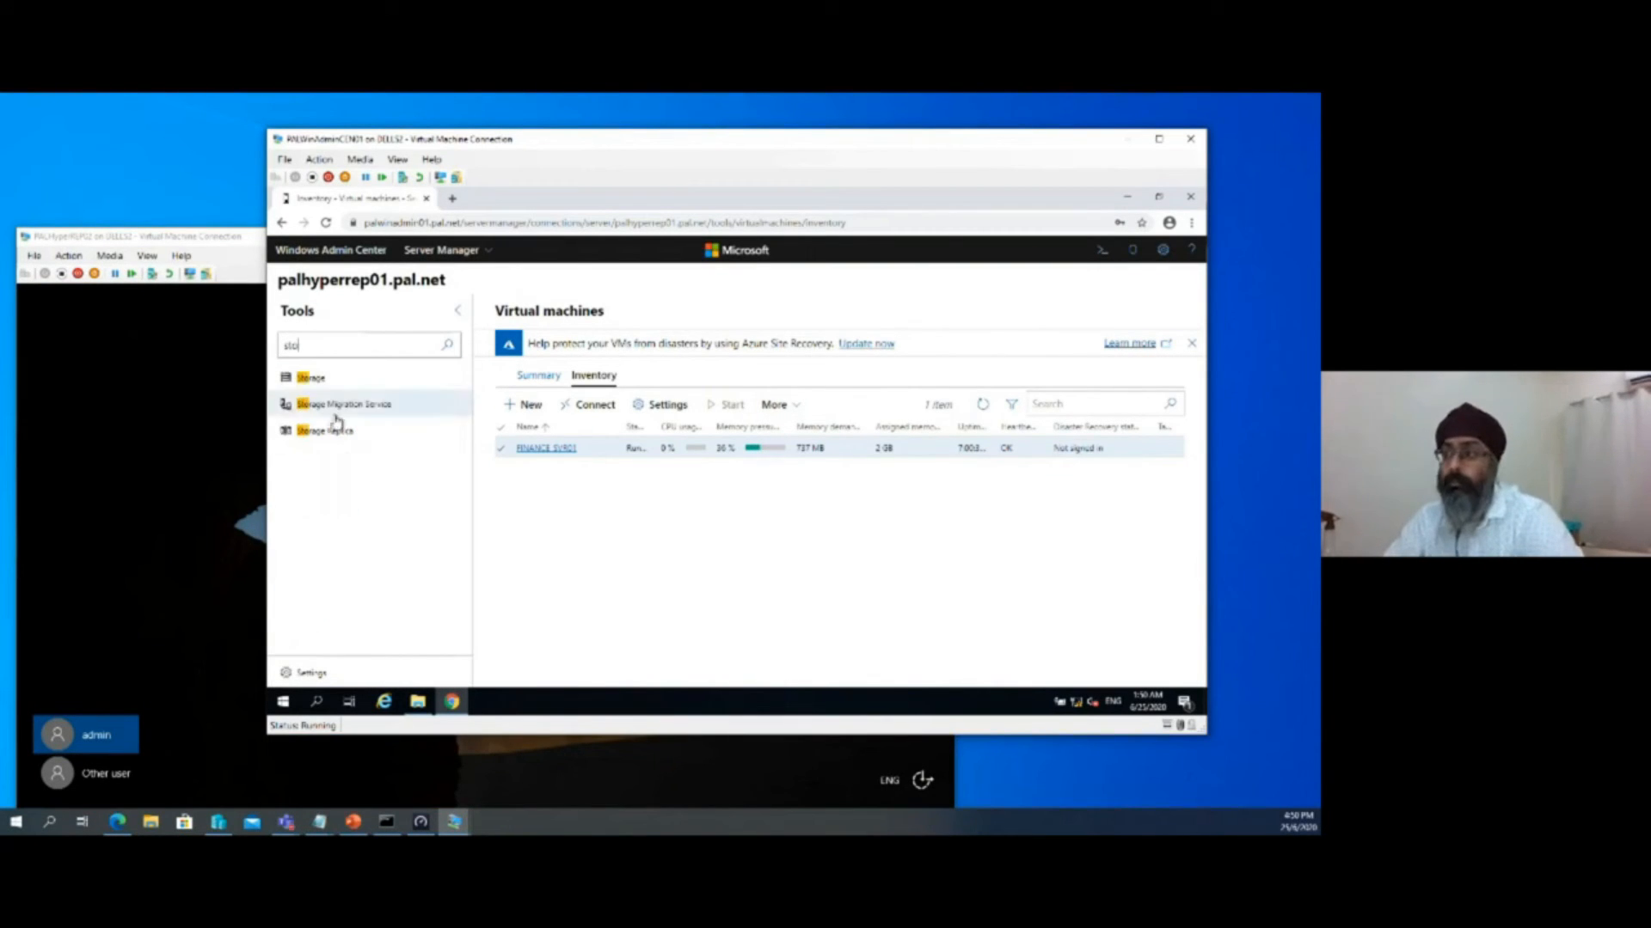
left_click(336, 432)
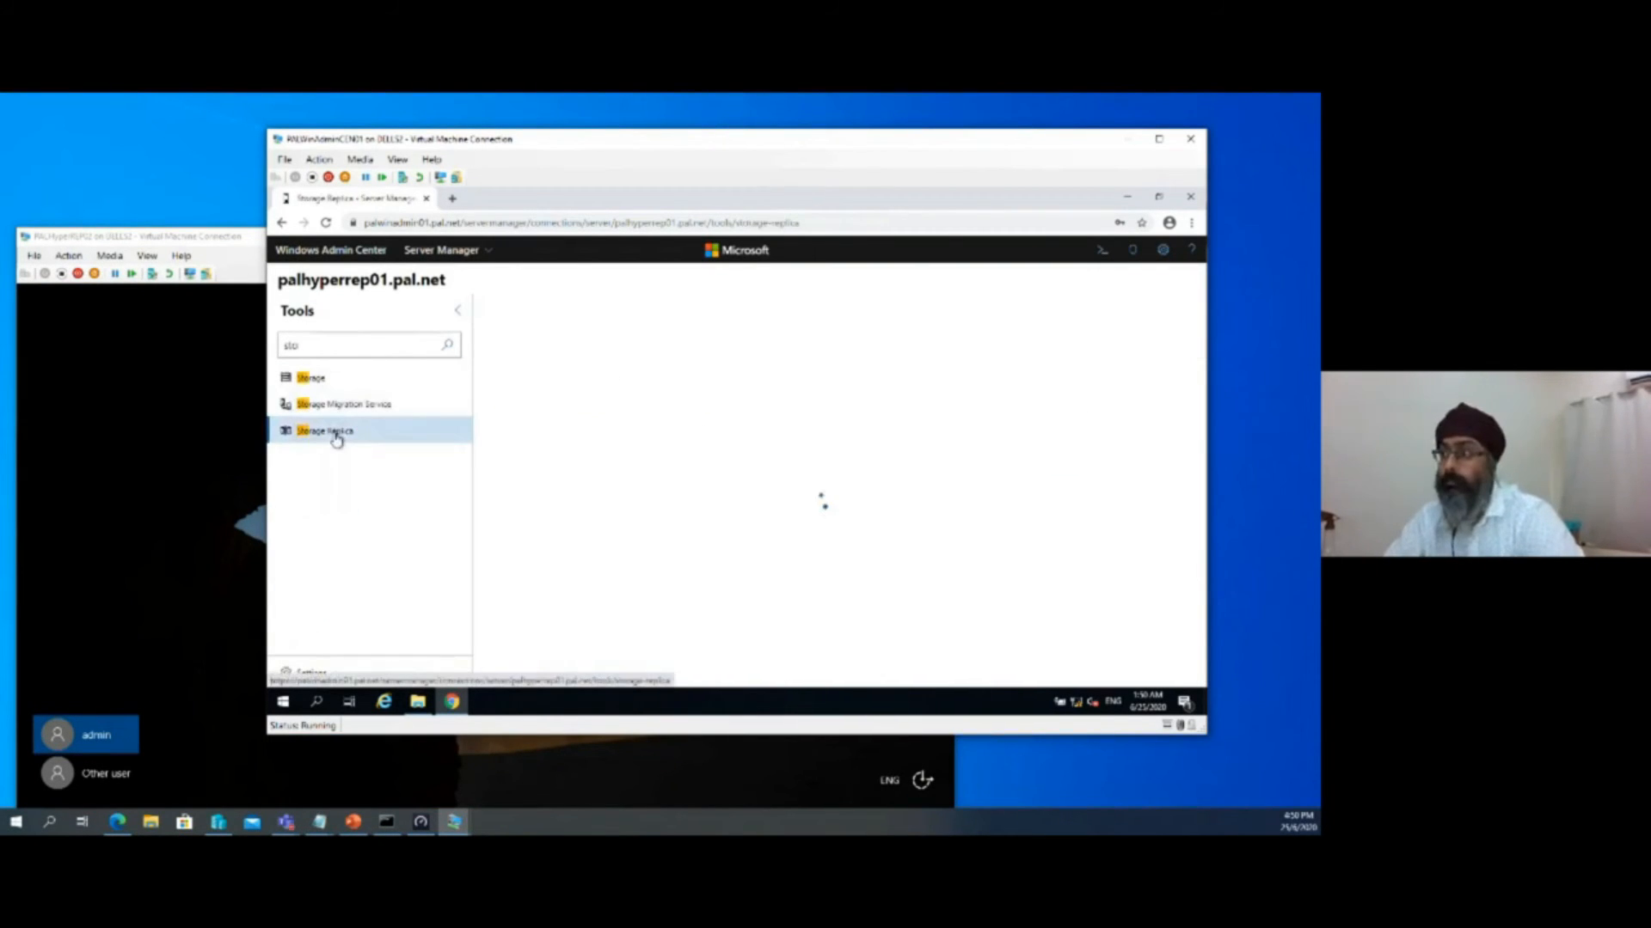
Sign in to the PALHyperREP02 virtual machine with the admin account by entering its password
left_click(110, 737)
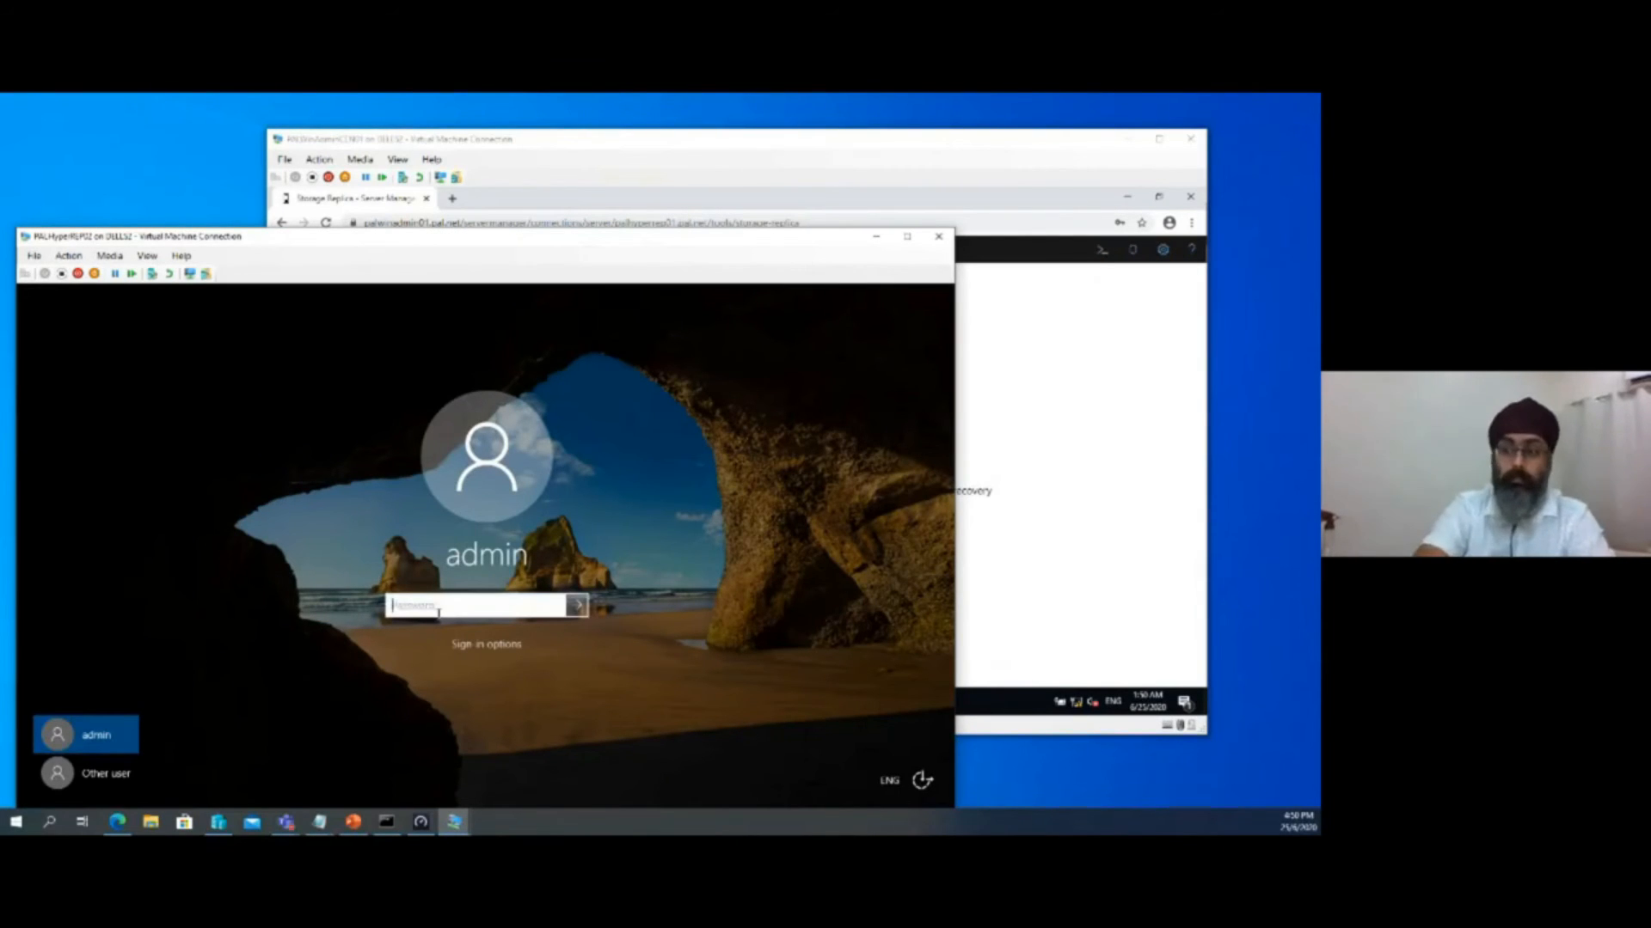
type("••••••••")
key("Return")
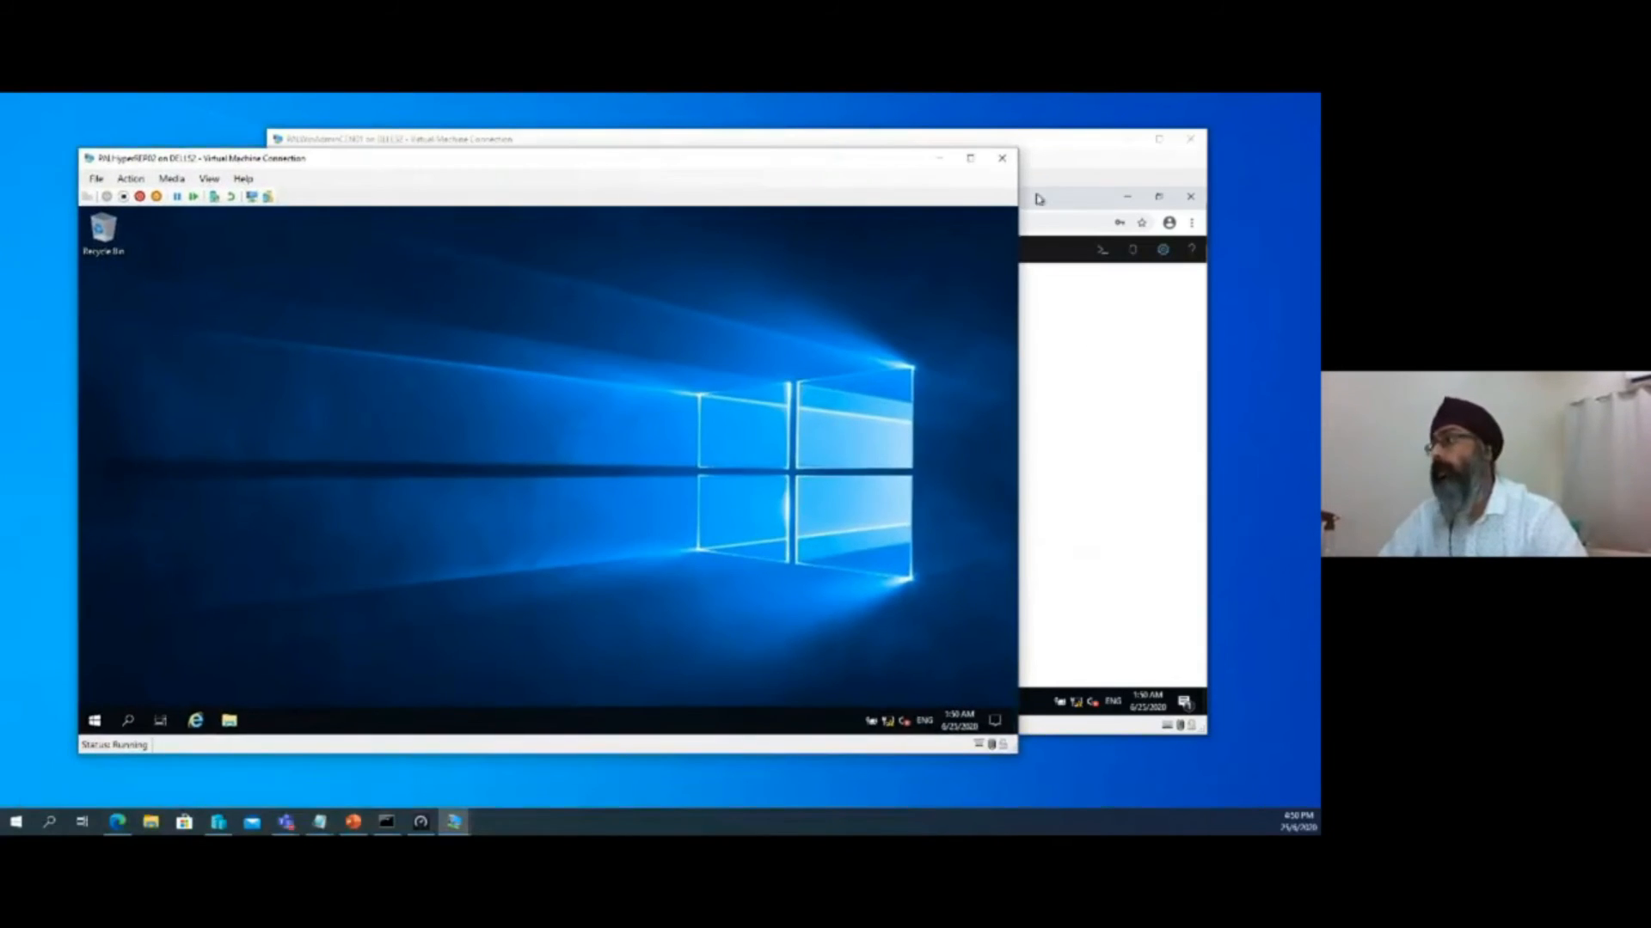
Return to Windows Admin Center and connect to palhypervstor01.pal.net from the list of all connections
left_click(1029, 146)
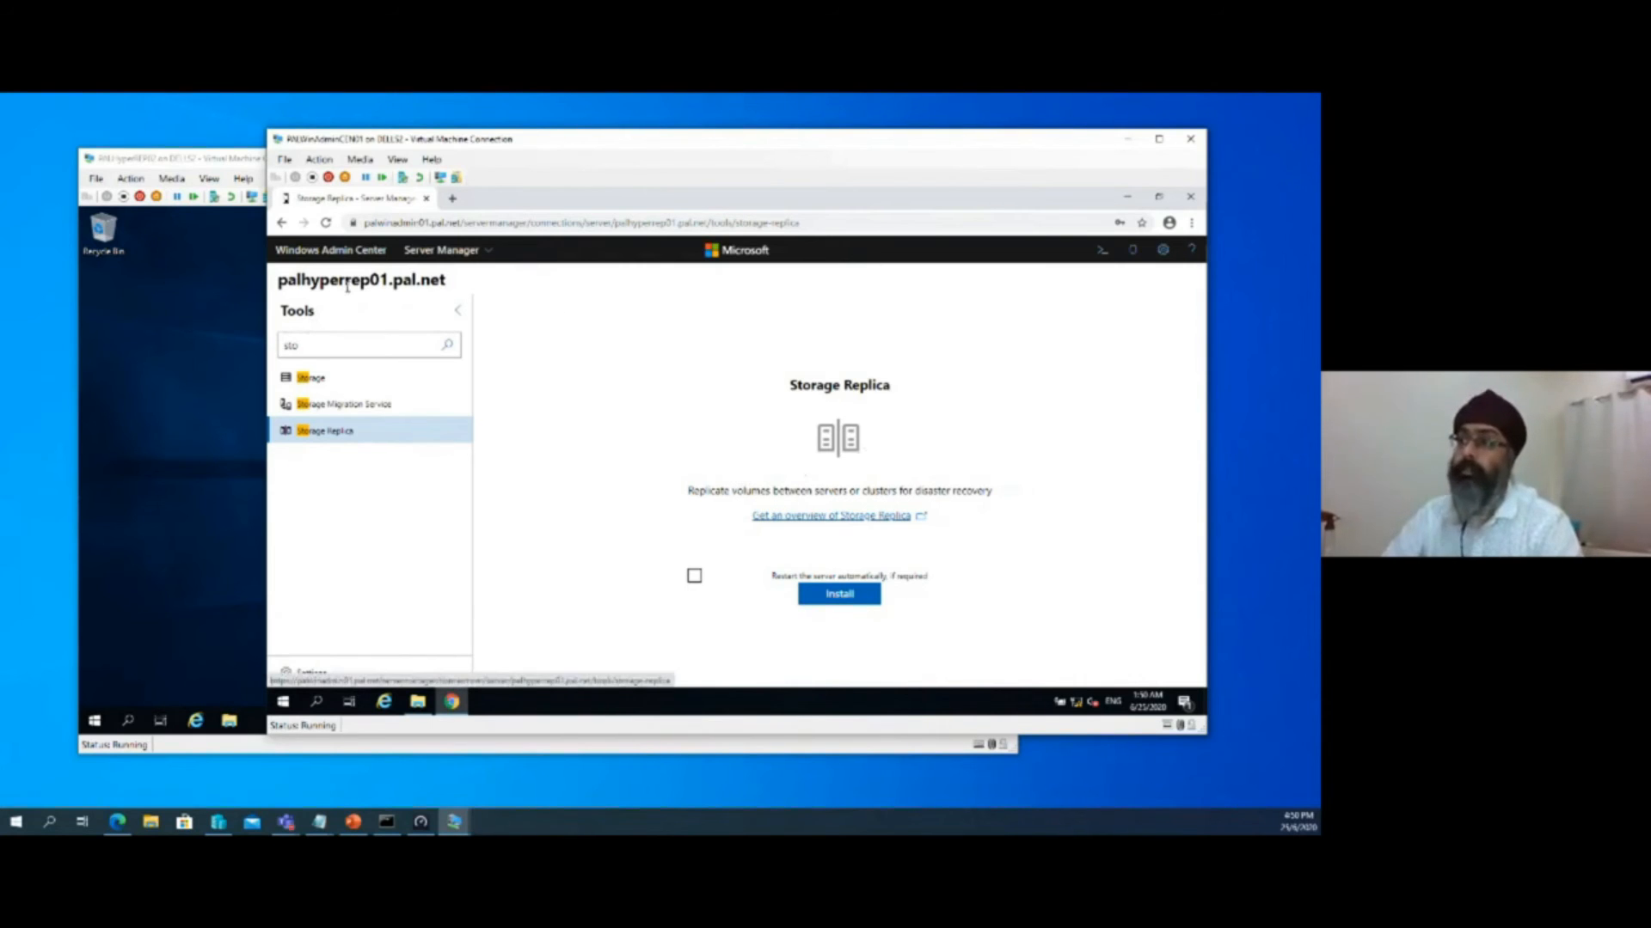
left_click(335, 254)
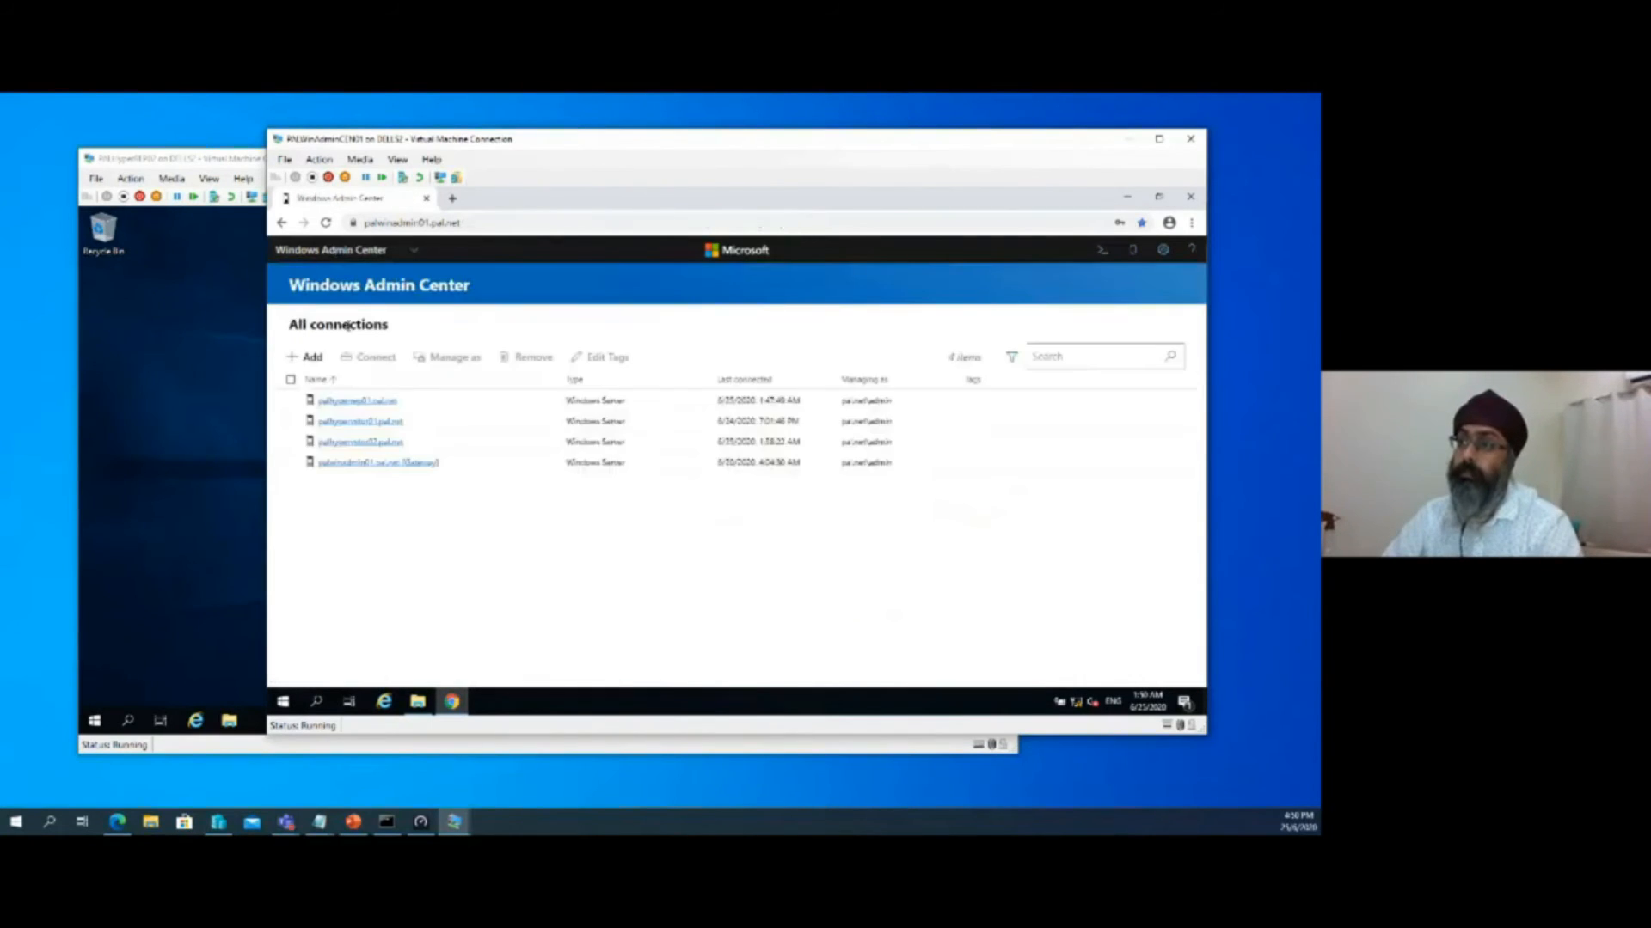
left_click(357, 422)
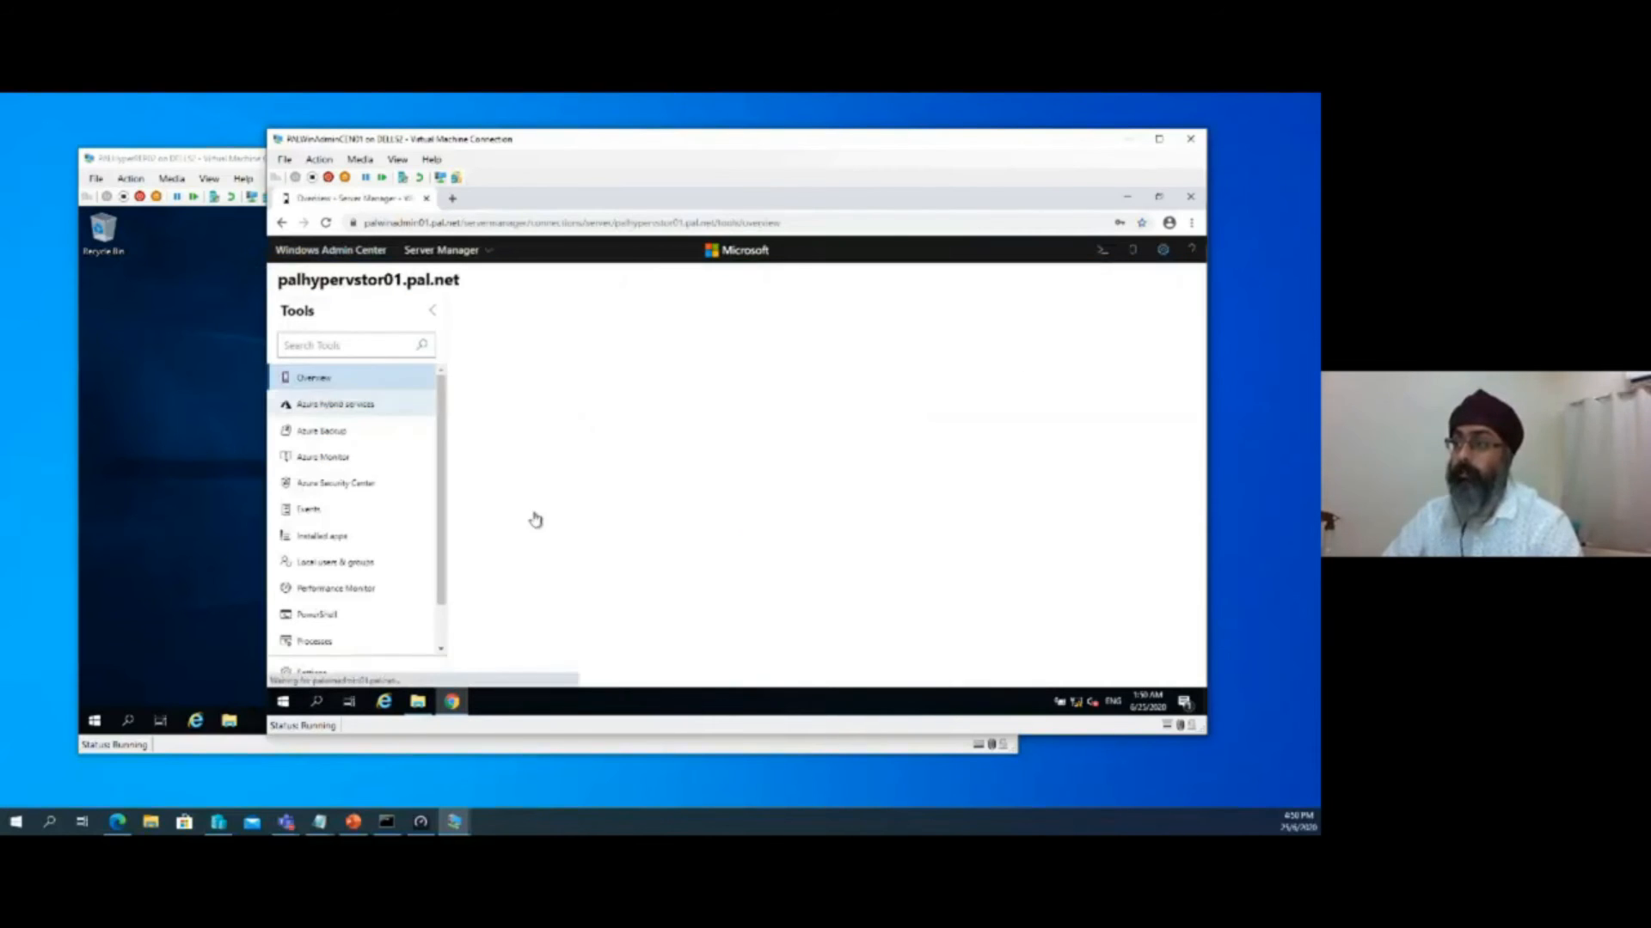
Filter the tools of palhypervstor01 by "sto" in Windows Admin Center and open Storage Replica
left_click(353, 348)
type("hyper")
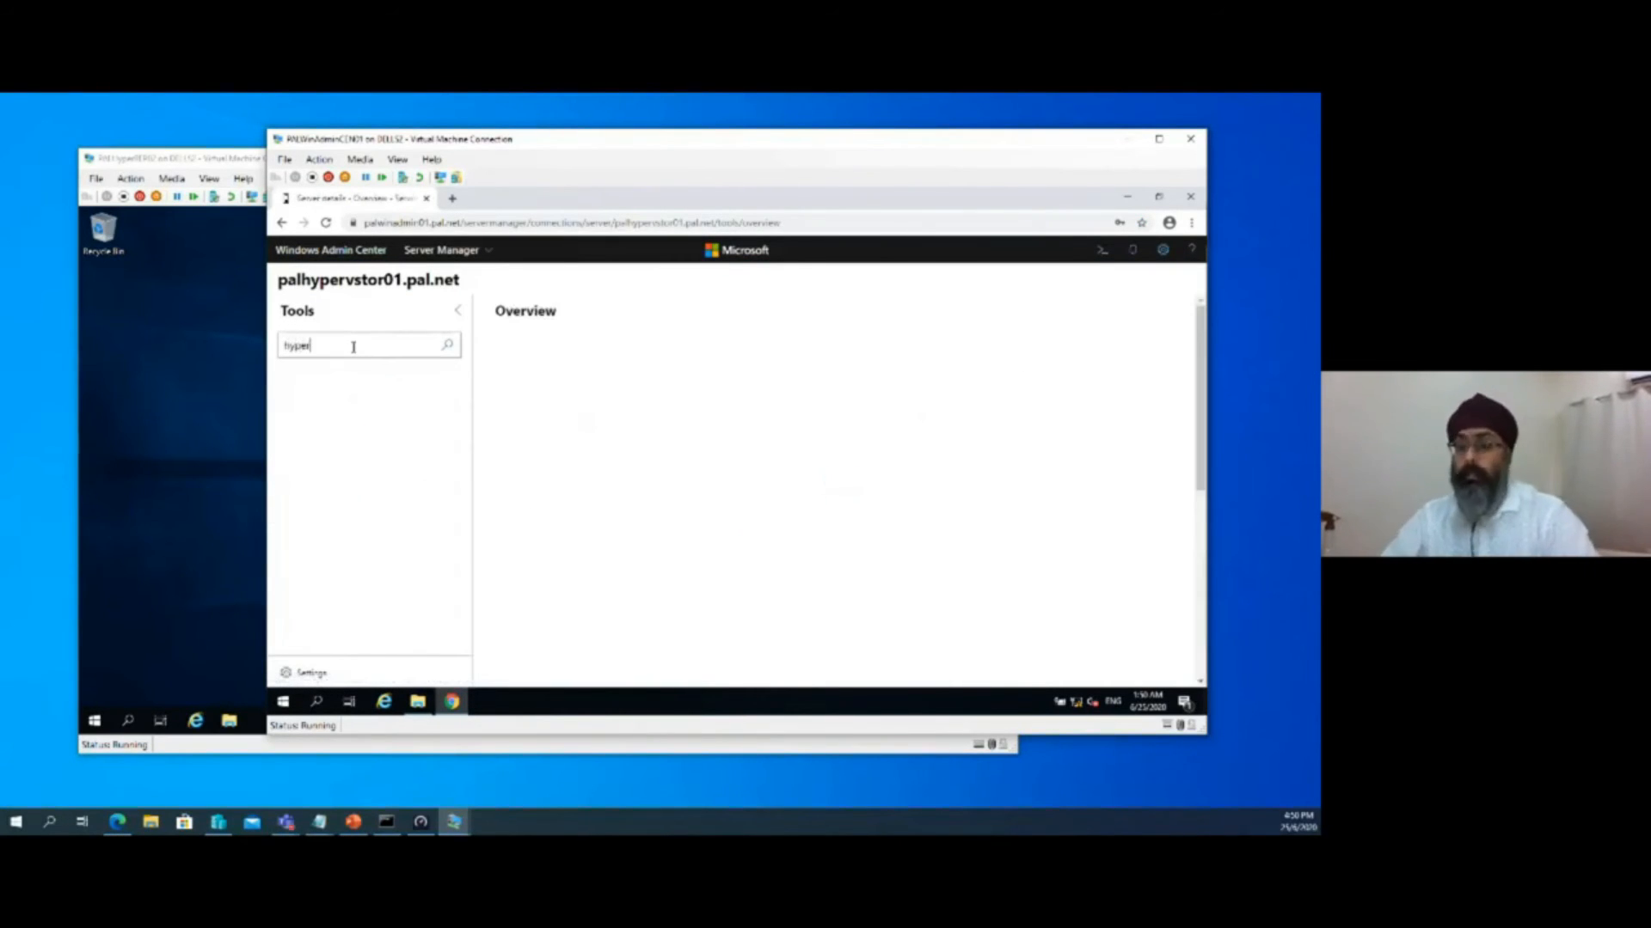
key("BackSpace")
key("BackSpace")
key("BackSpace")
type("sto")
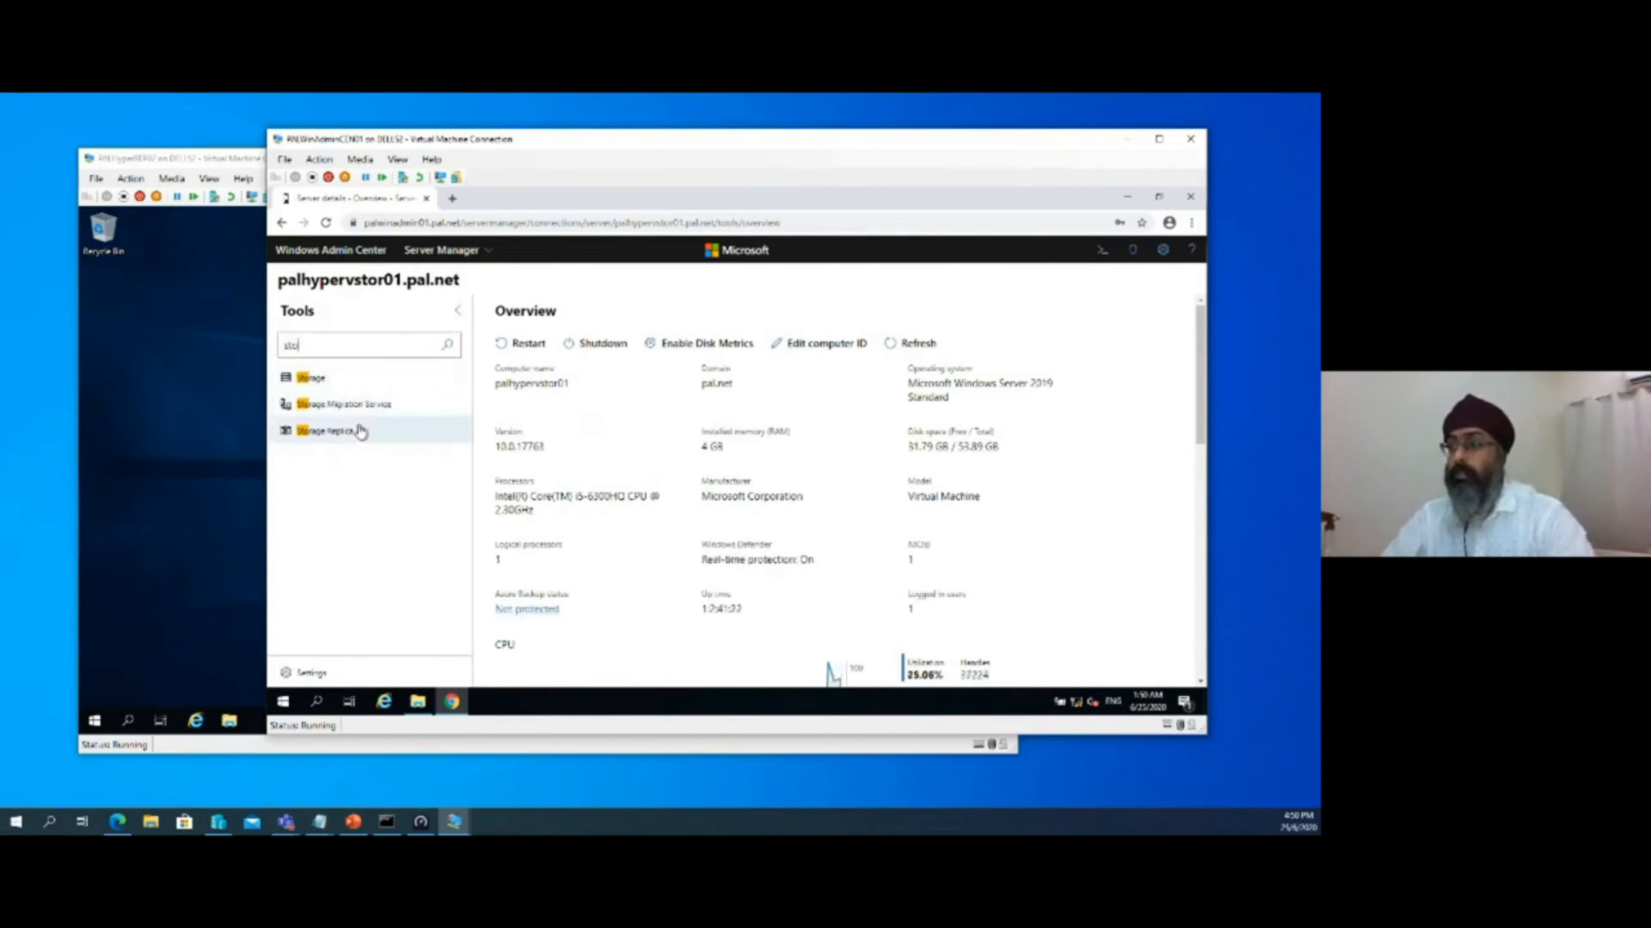
left_click(359, 431)
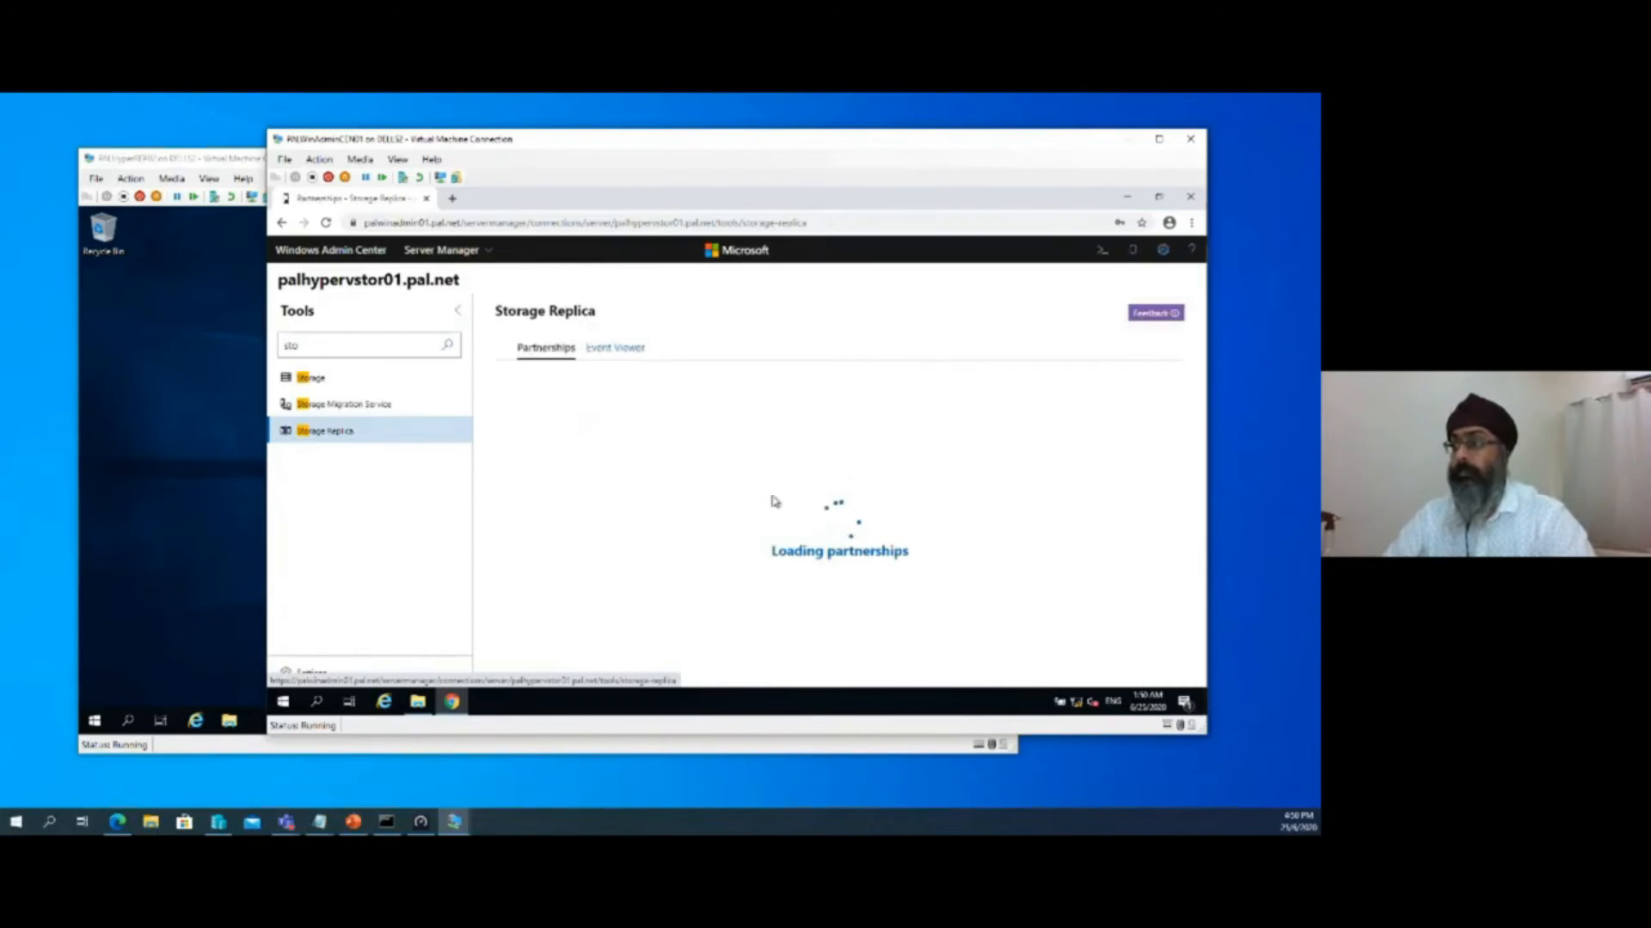
Switch to the PALHyperREP02 virtual machine, open Server Manager, dismiss its message windows, and start adding roles and features
left_click(189, 614)
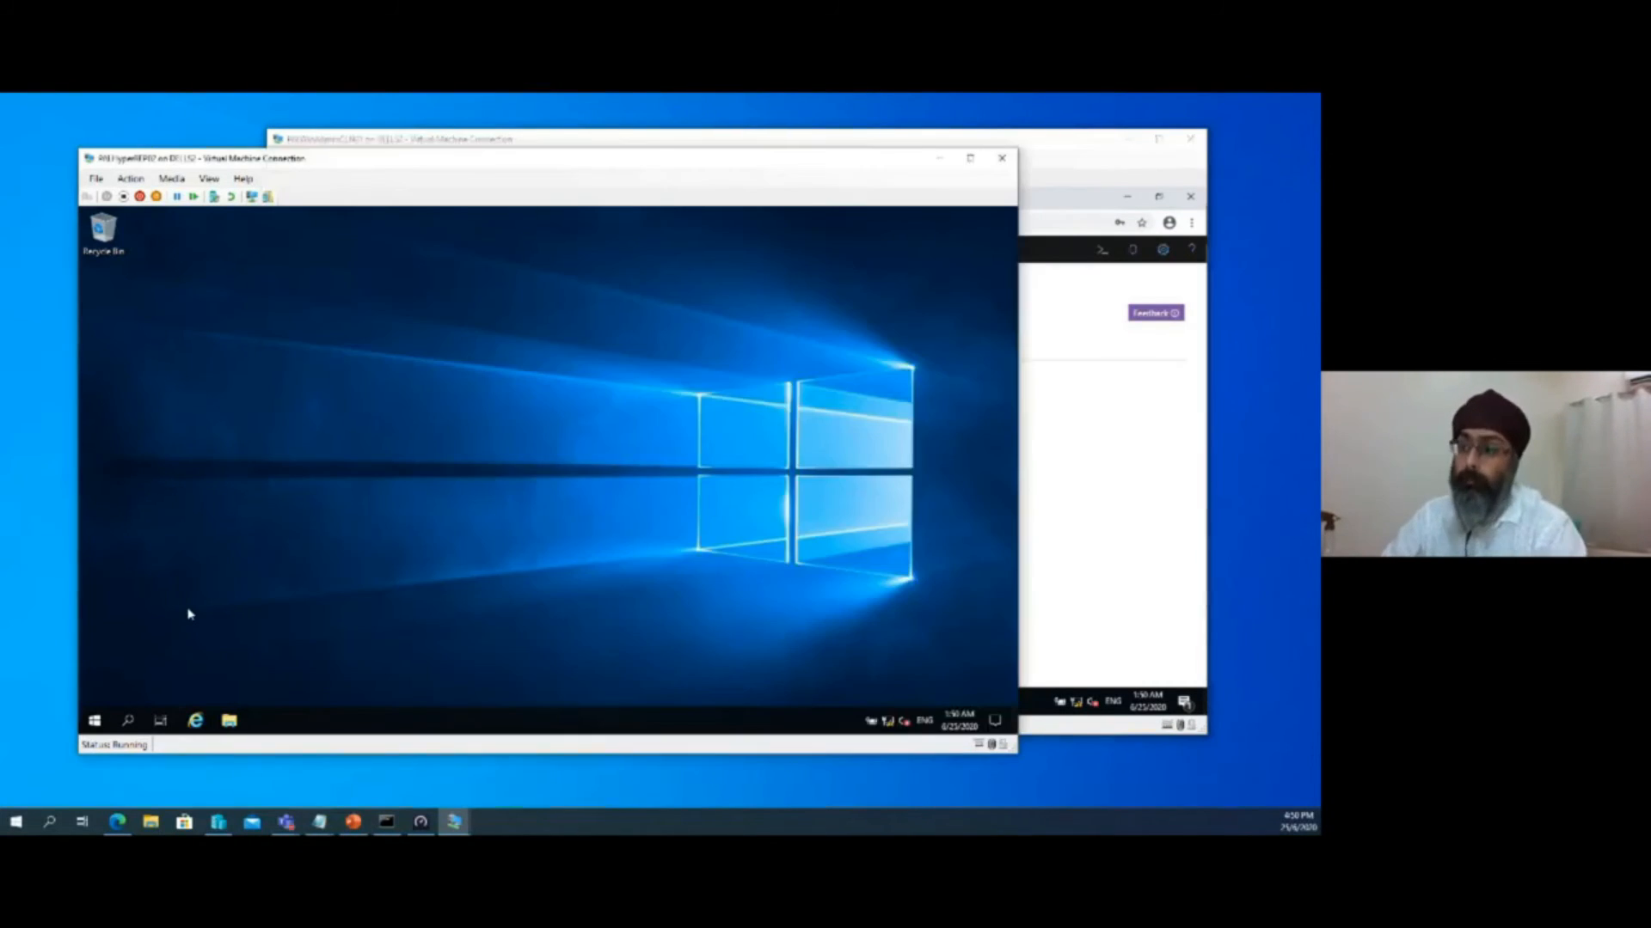
left_click(94, 720)
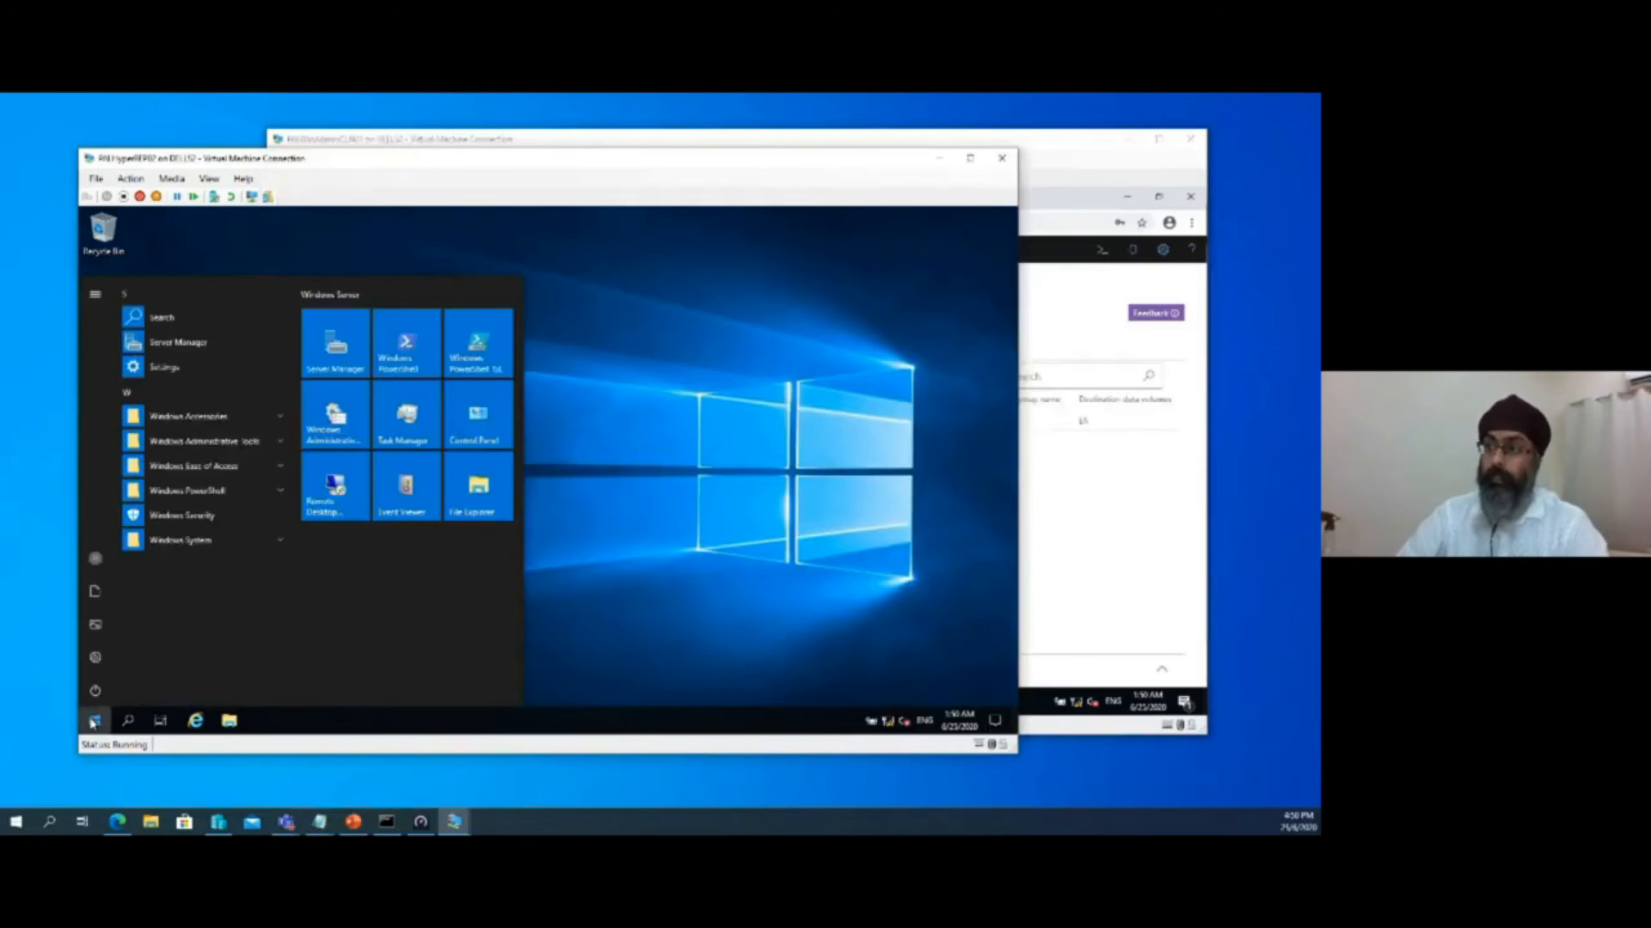
left_click(367, 369)
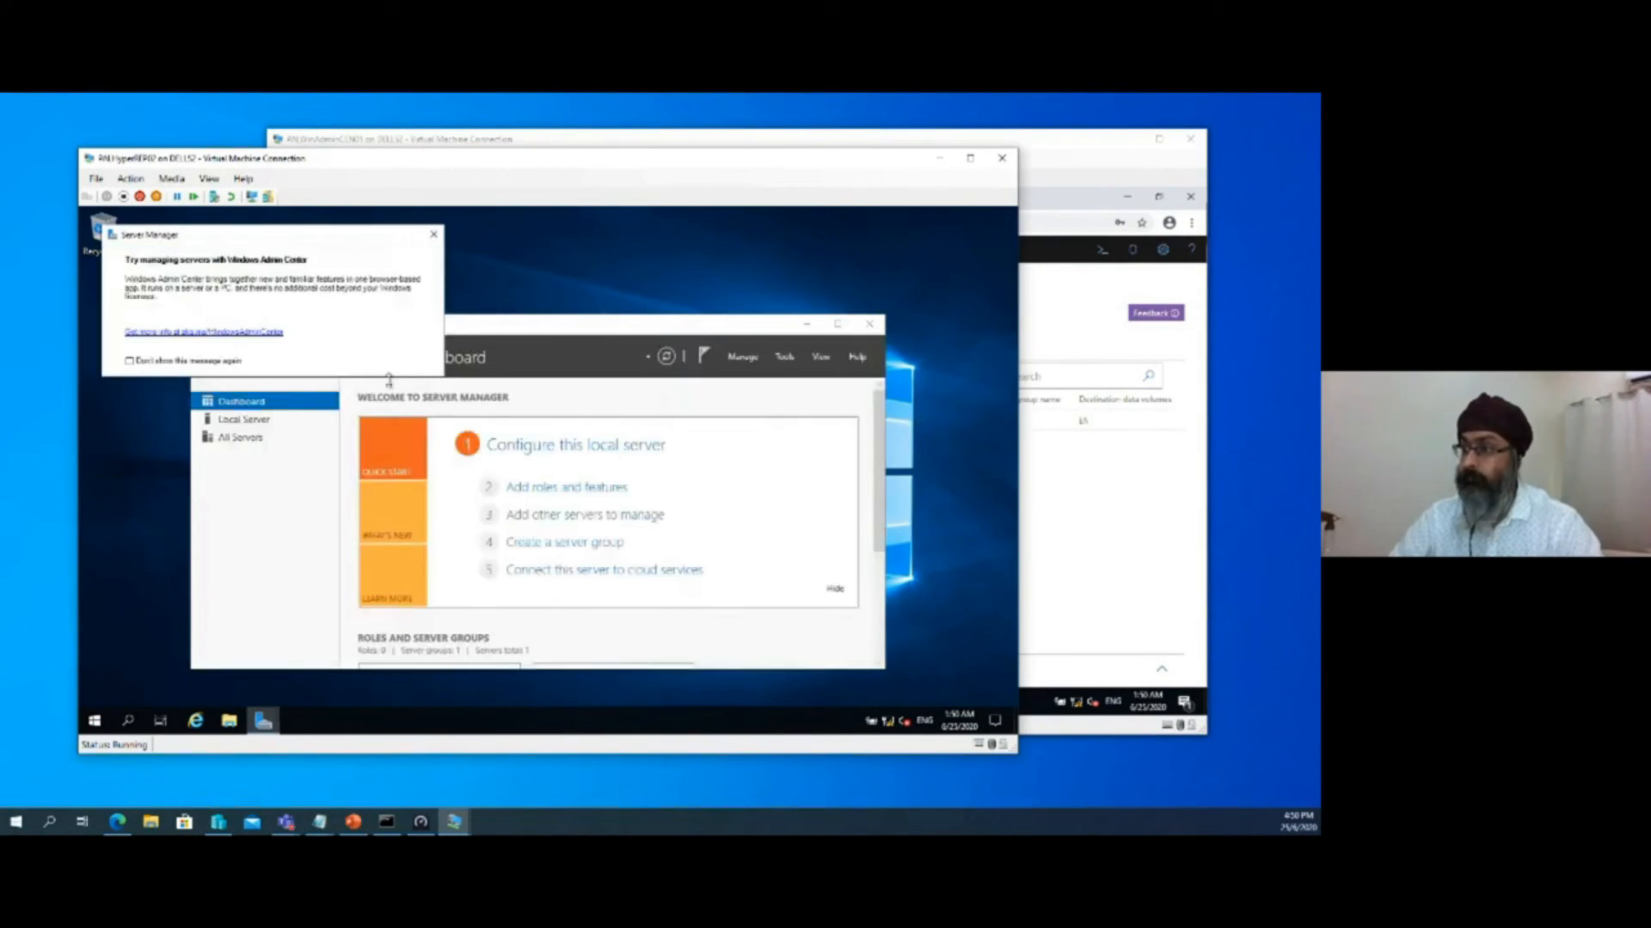
left_click(563, 488)
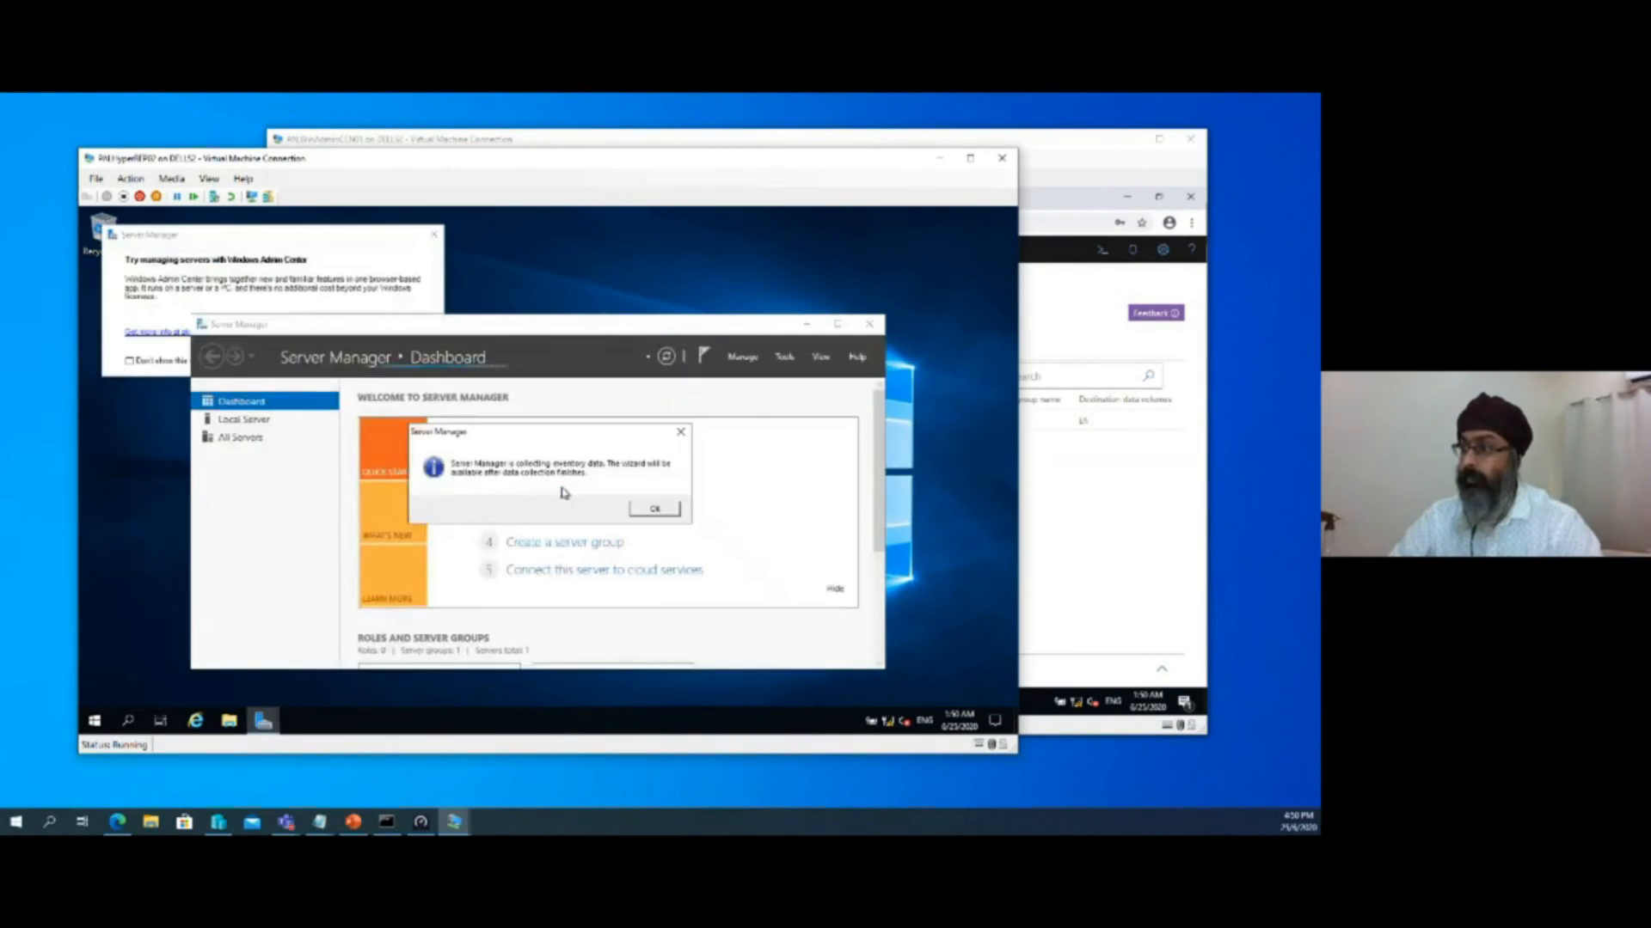
left_click(647, 513)
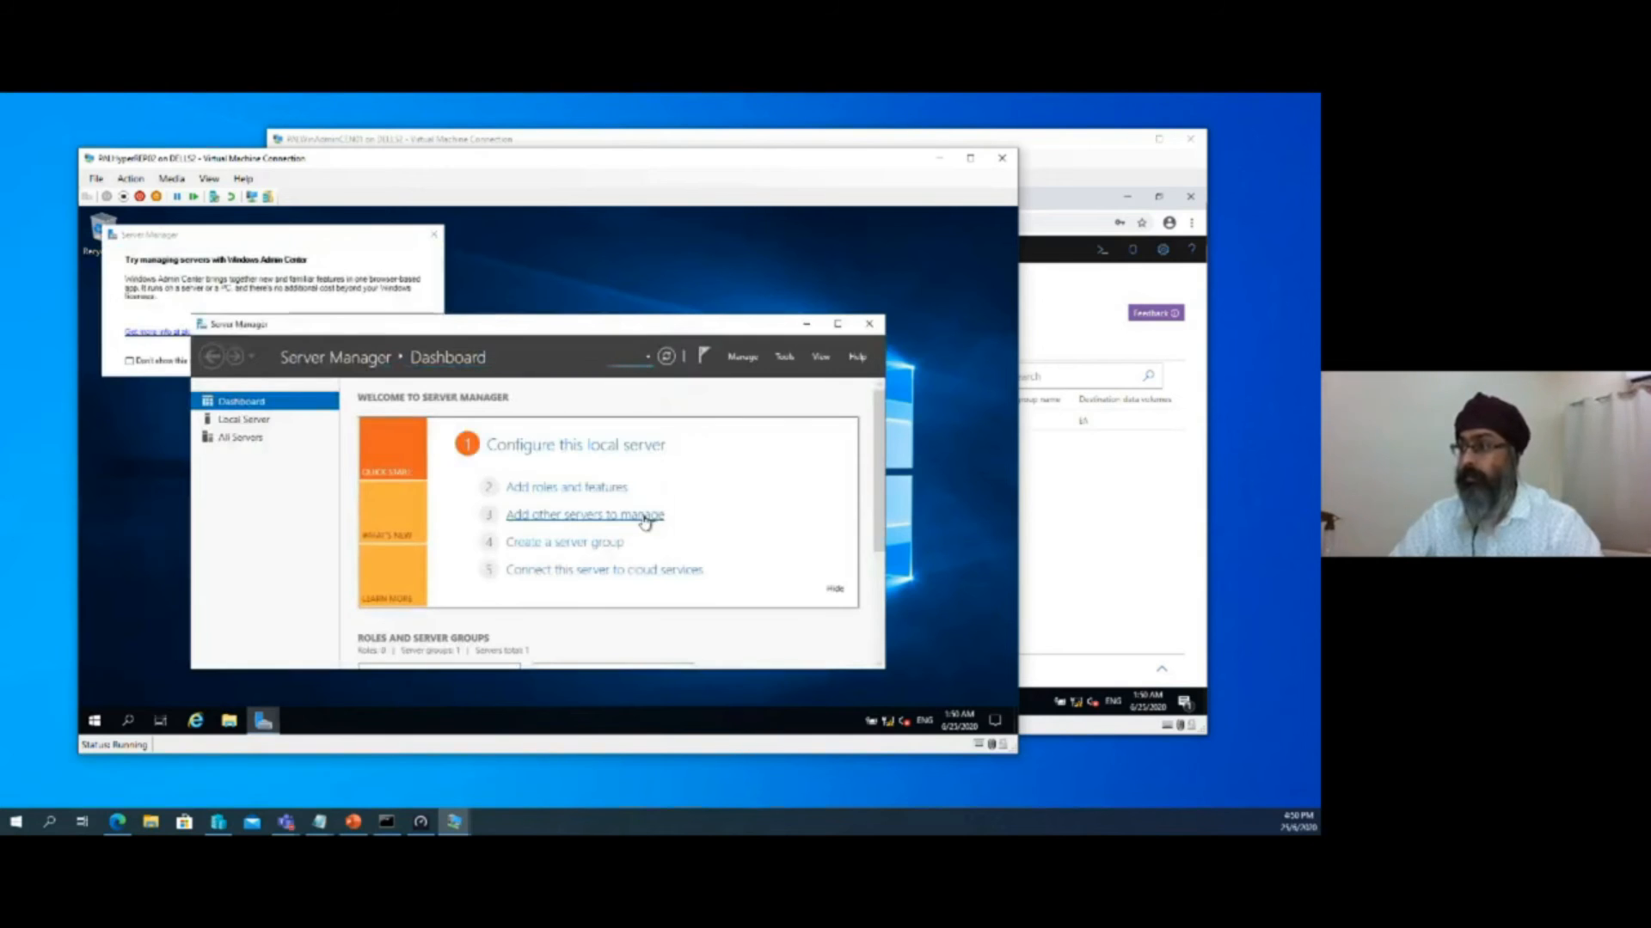
left_click(433, 234)
left_click(582, 488)
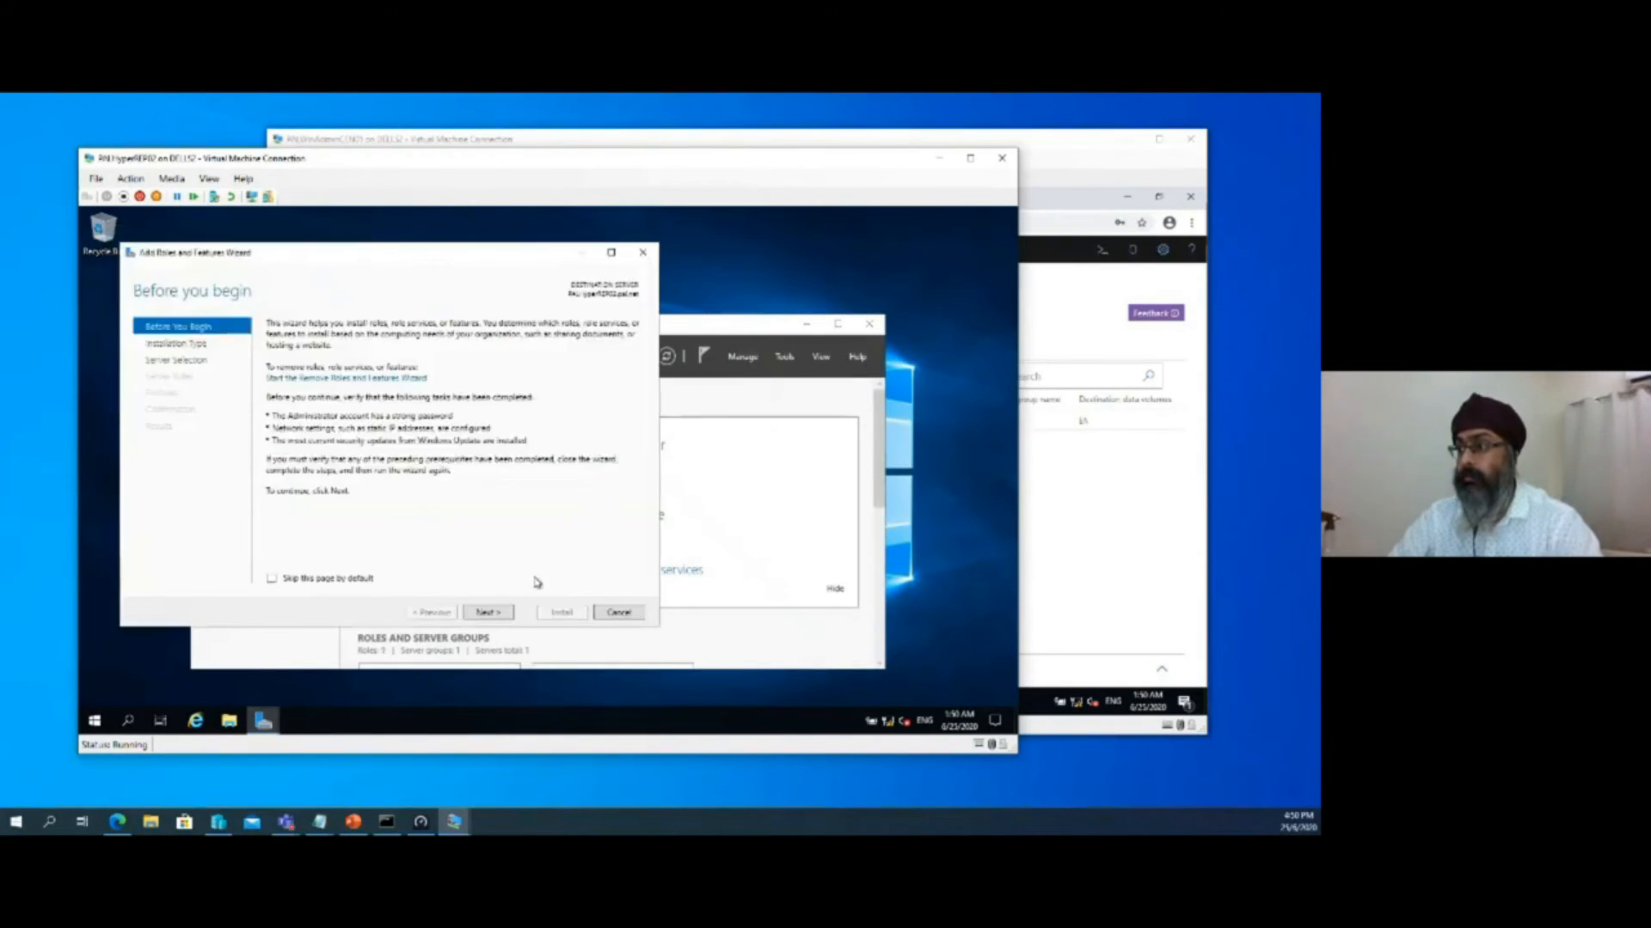
Keep the default installation type and PALHyperREP02 as destination server, and select the Hyper-V role with its required management tools
left_click(485, 613)
left_click(485, 613)
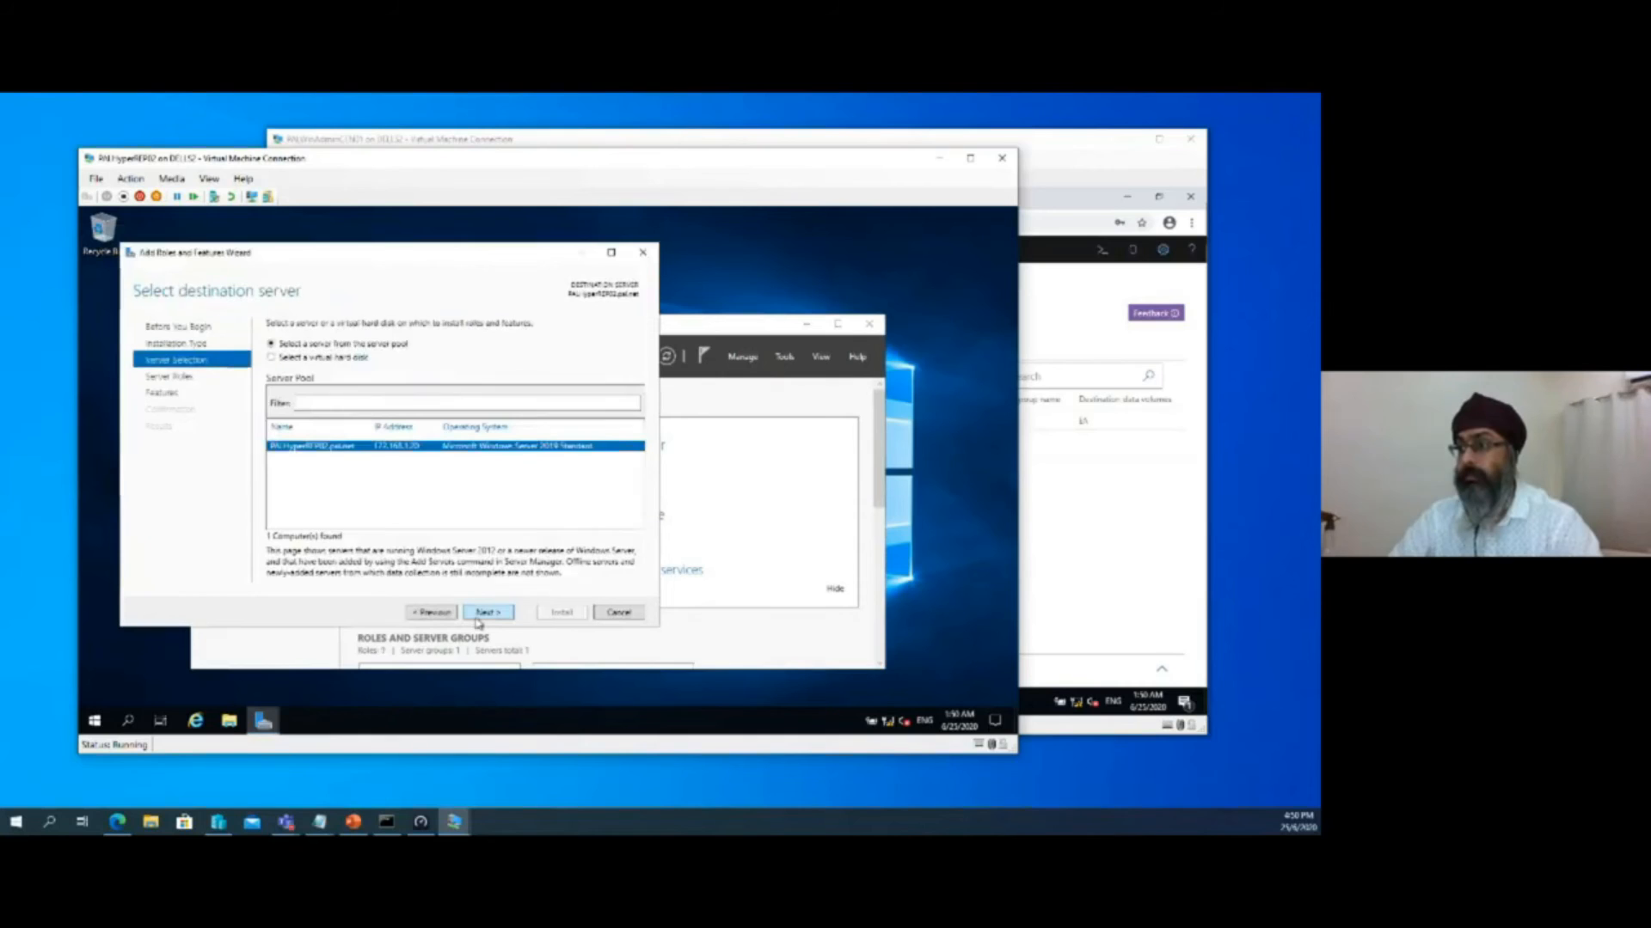
left_click(484, 613)
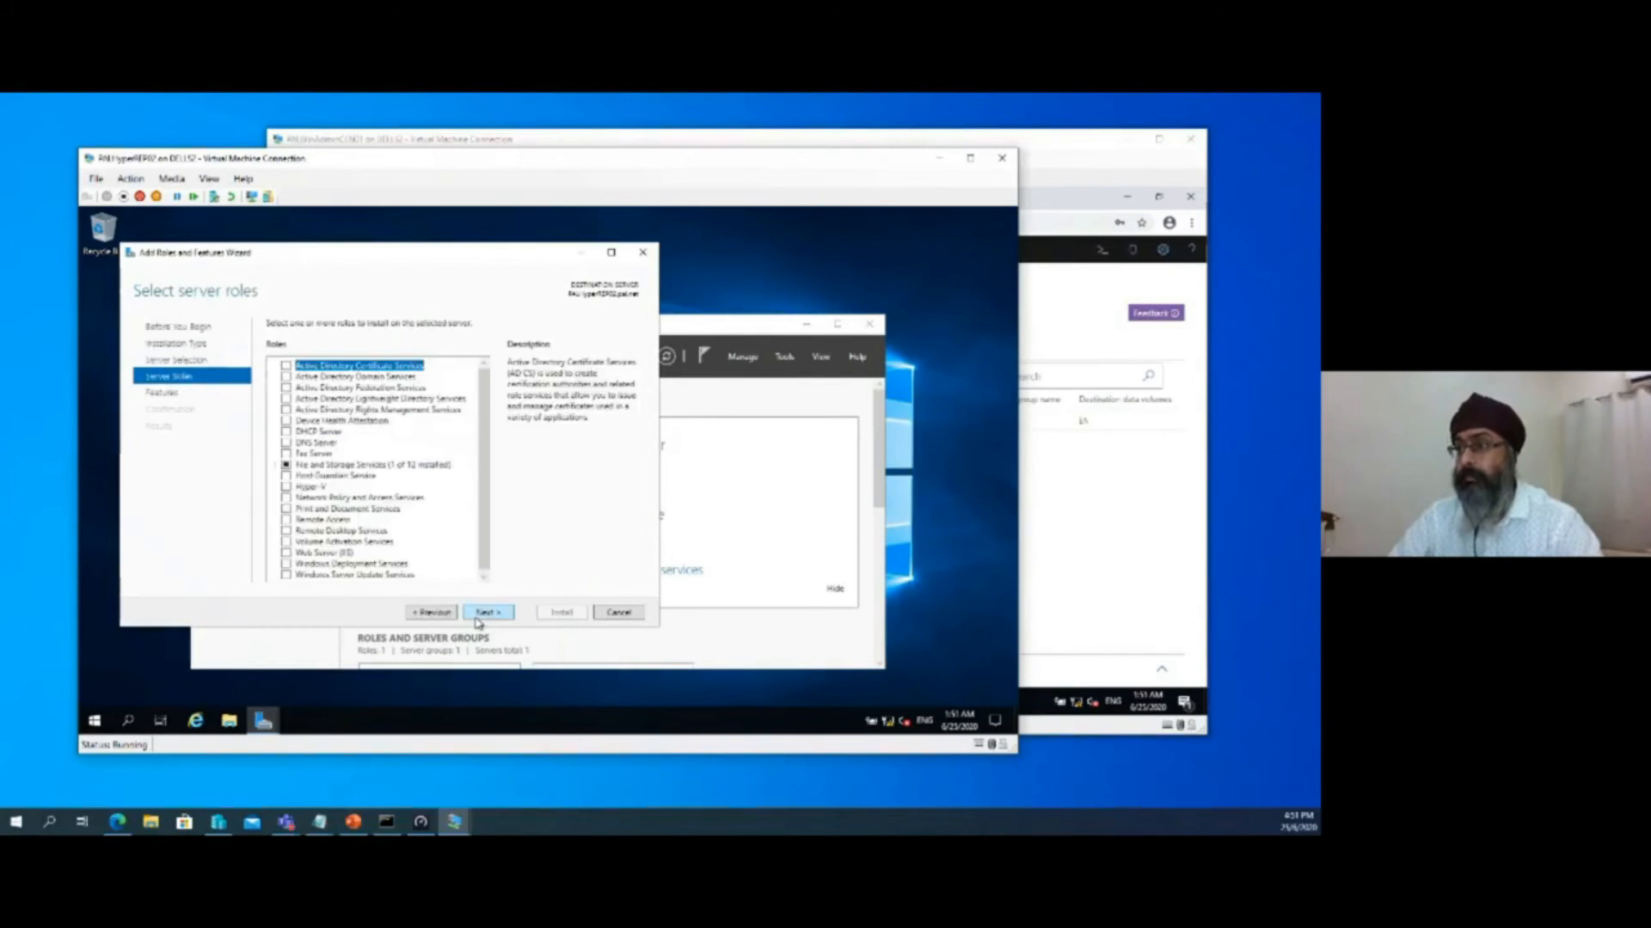
left_click(288, 486)
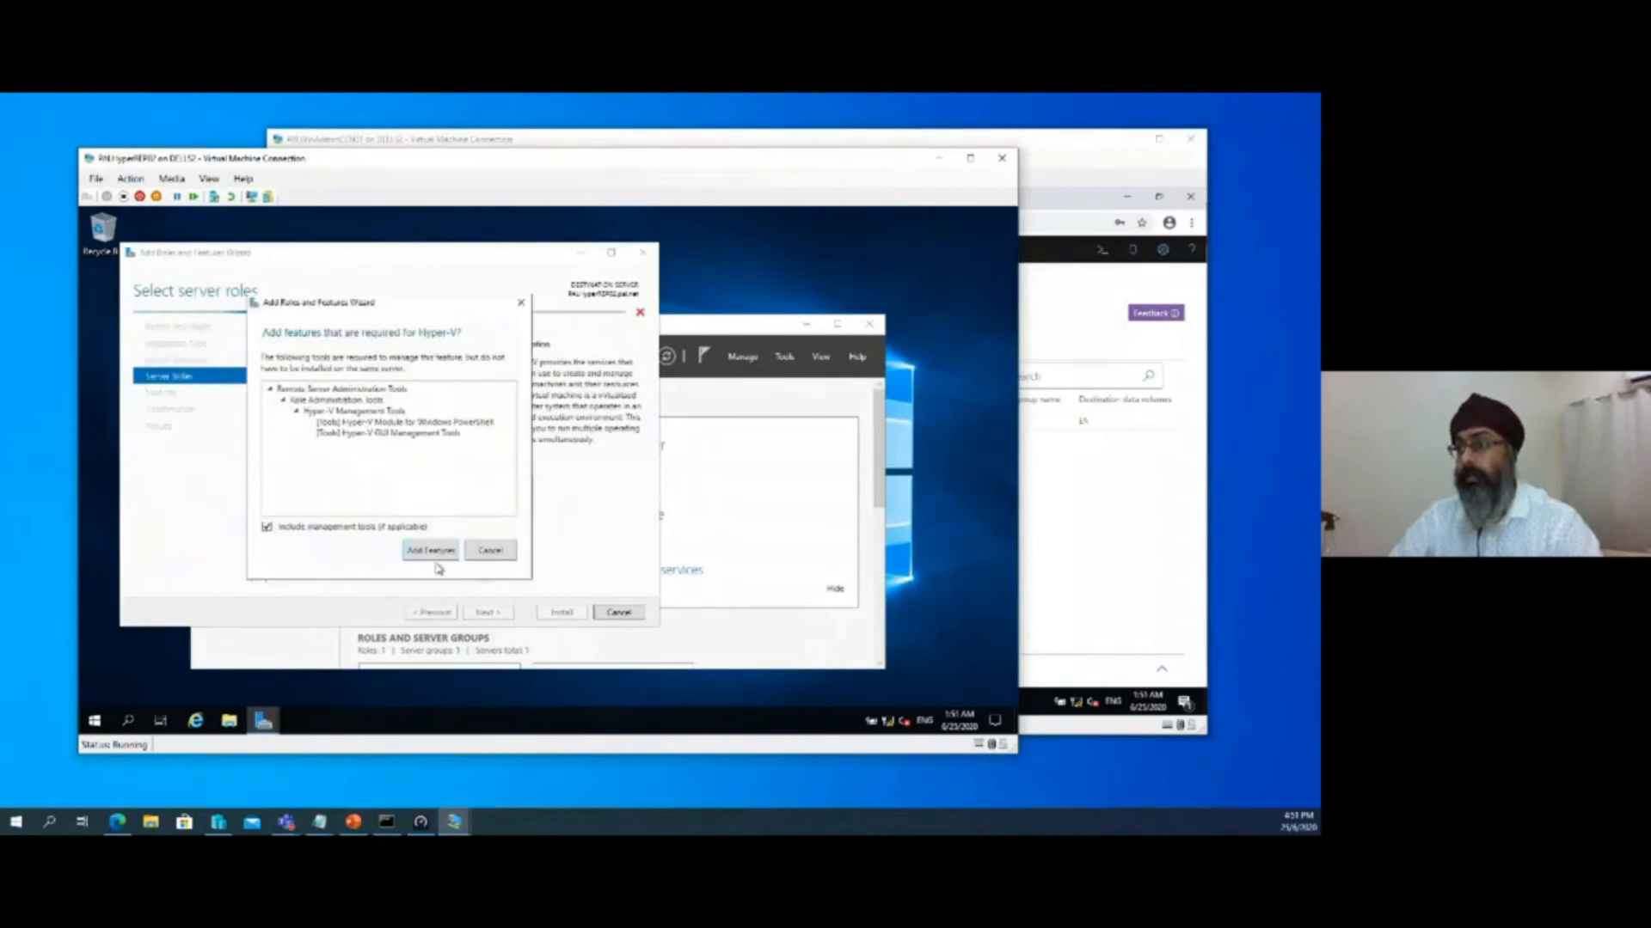
left_click(432, 551)
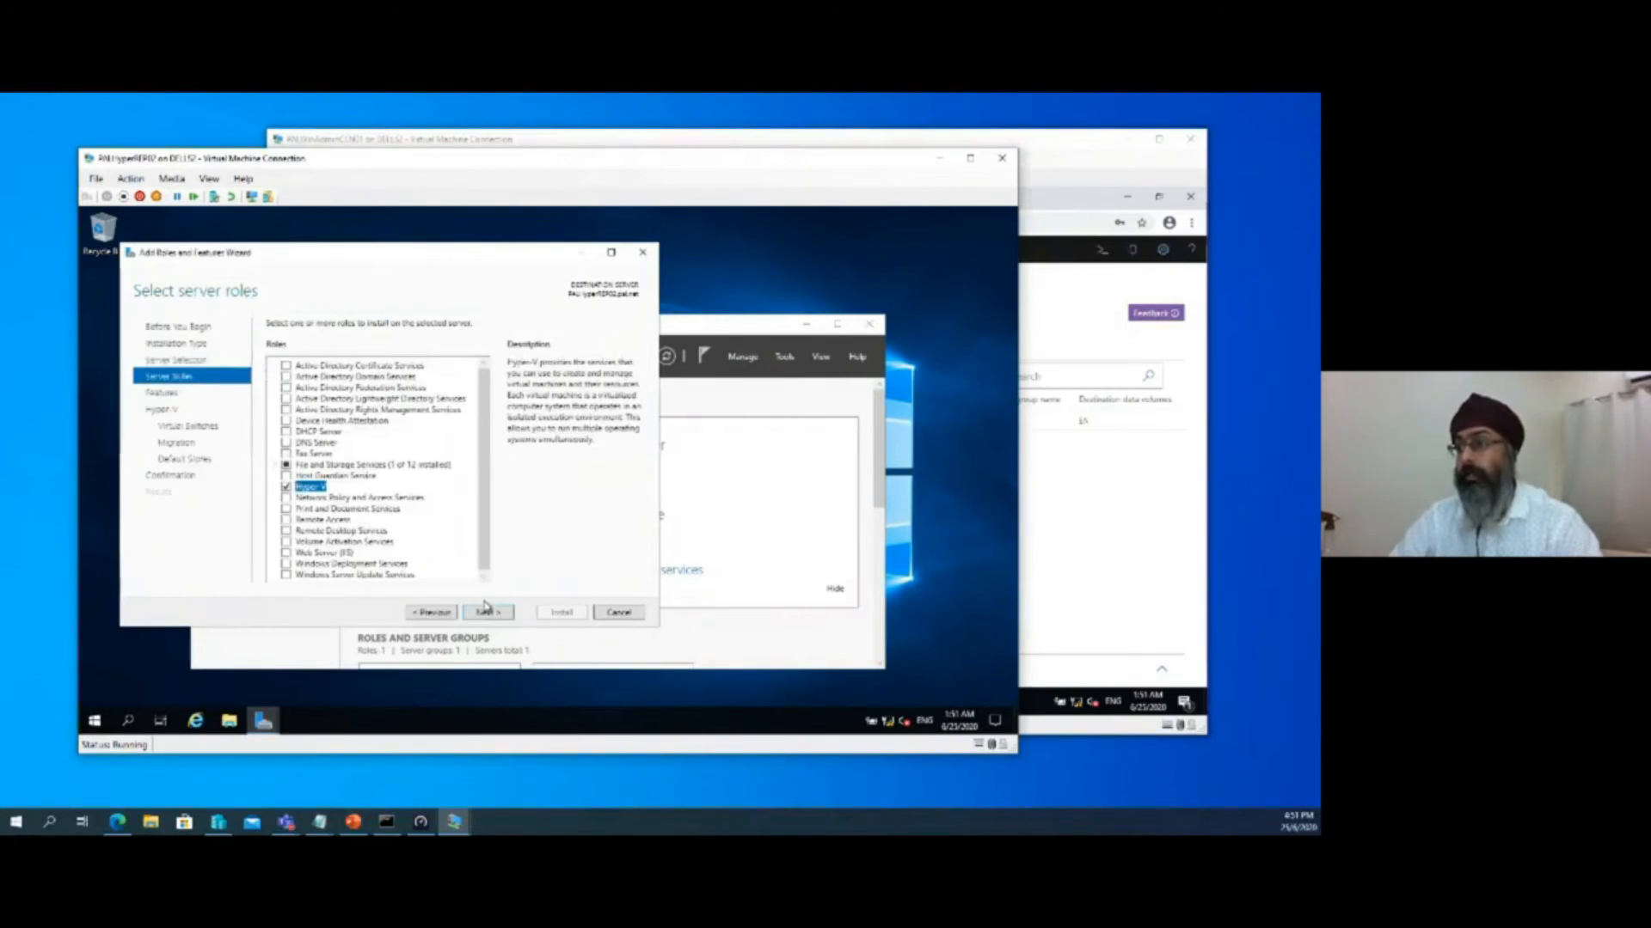
Accept the default features, virtual switch, migration and store settings, allow automatic restart of the server, and install Hyper-V
left_click(486, 613)
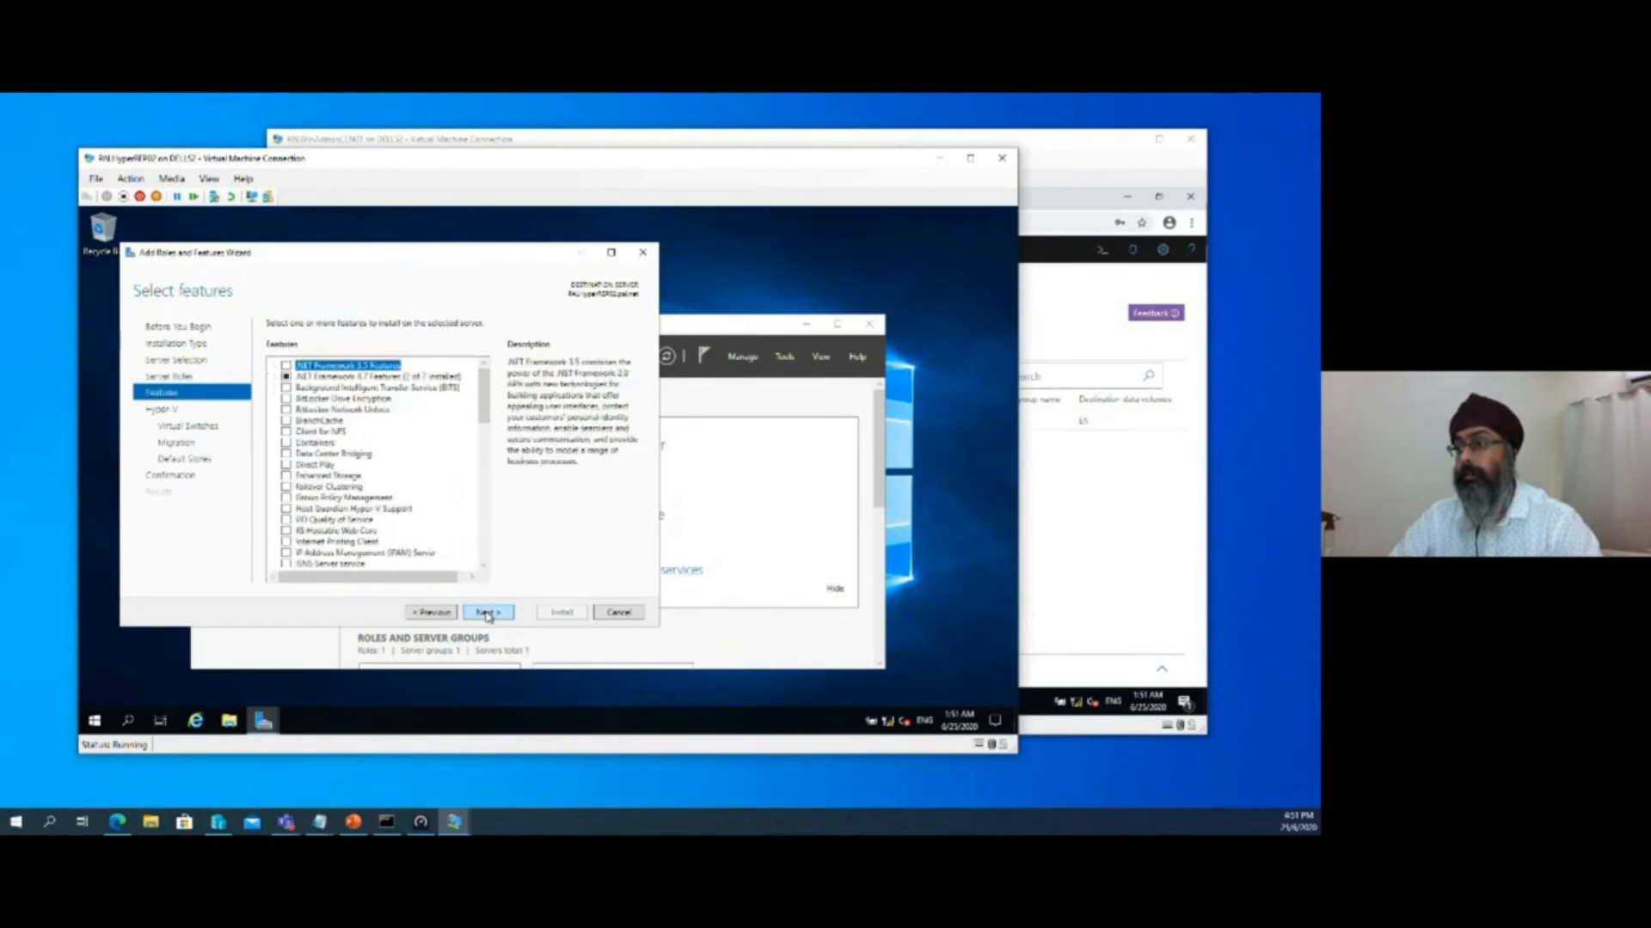
left_click(486, 613)
left_click(487, 613)
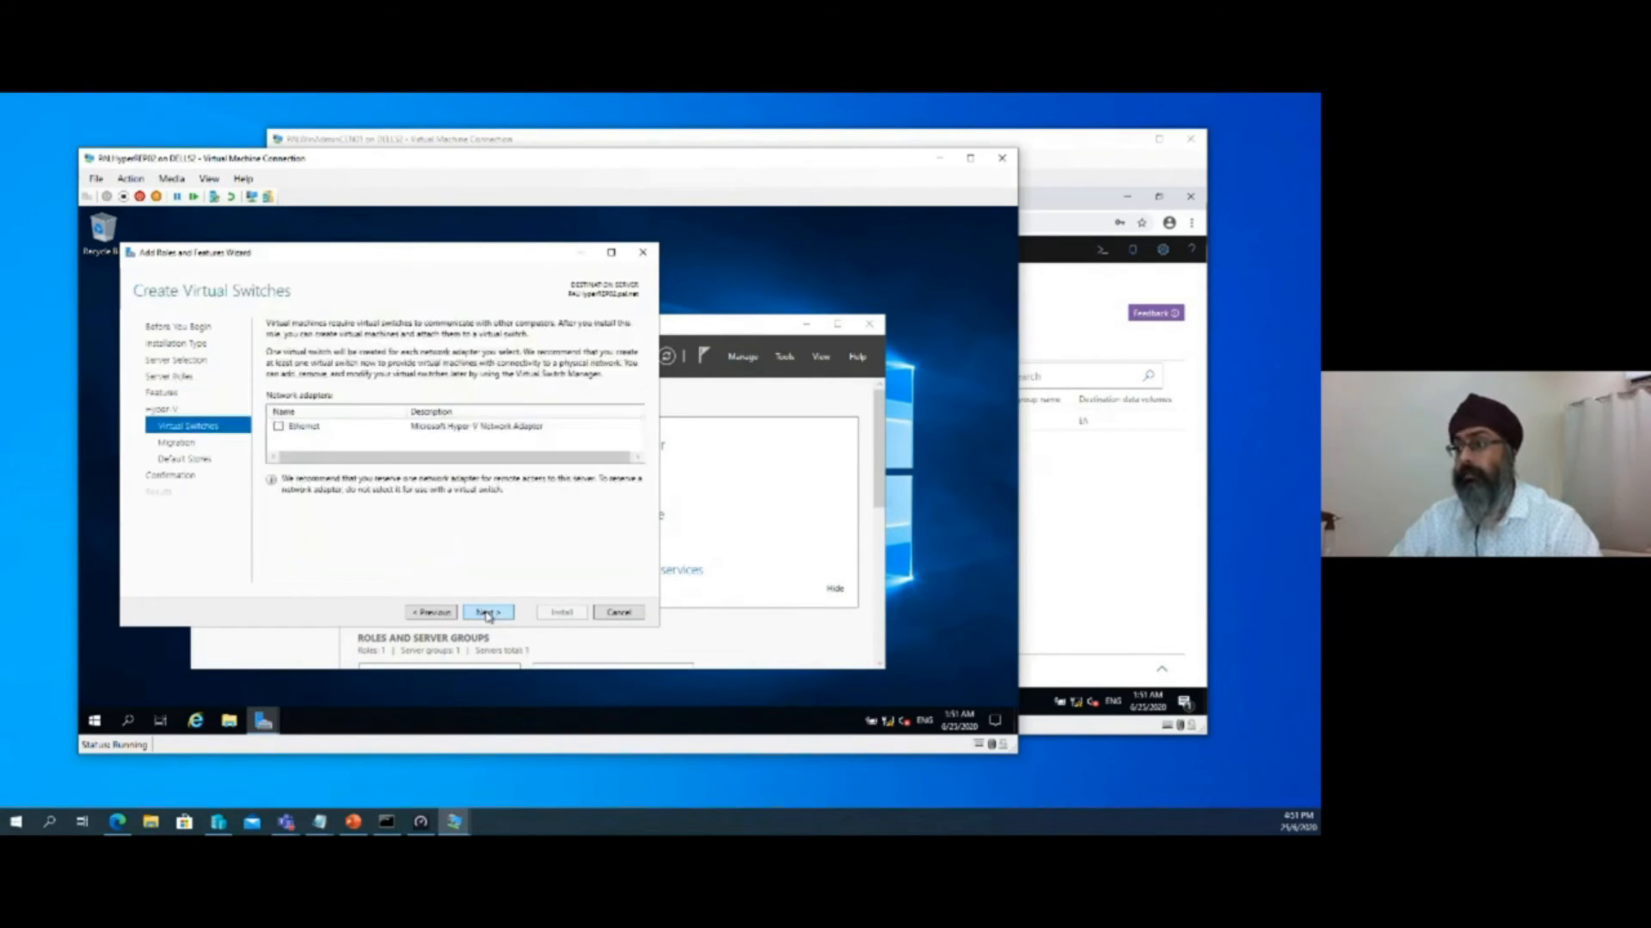
left_click(487, 613)
left_click(486, 613)
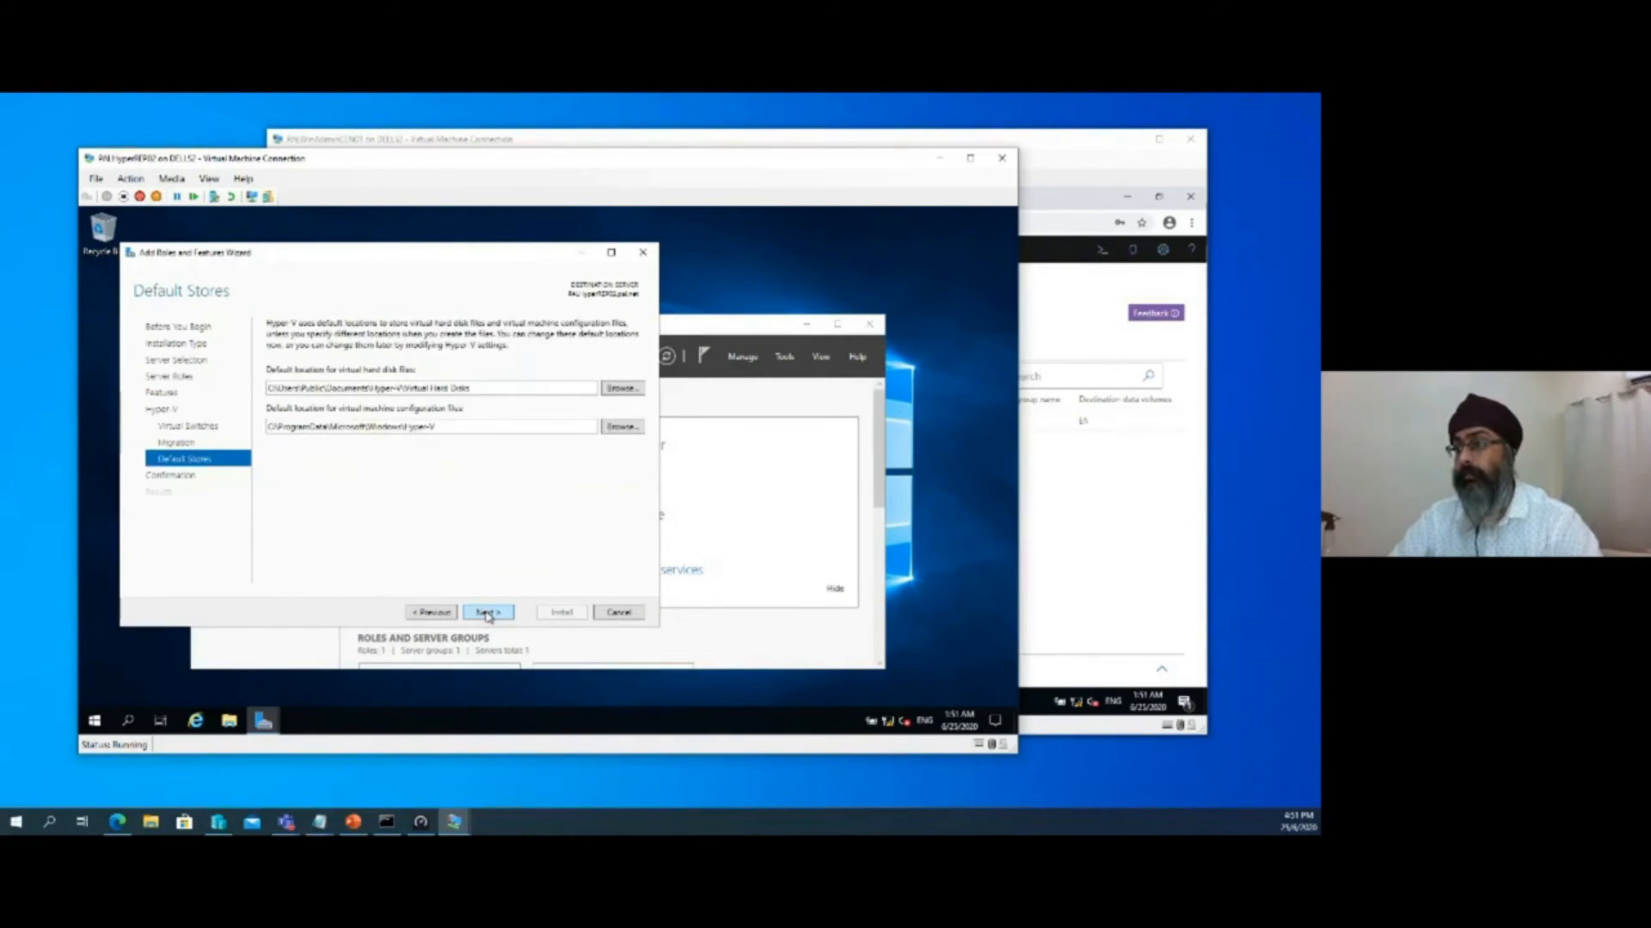
left_click(486, 613)
left_click(407, 349)
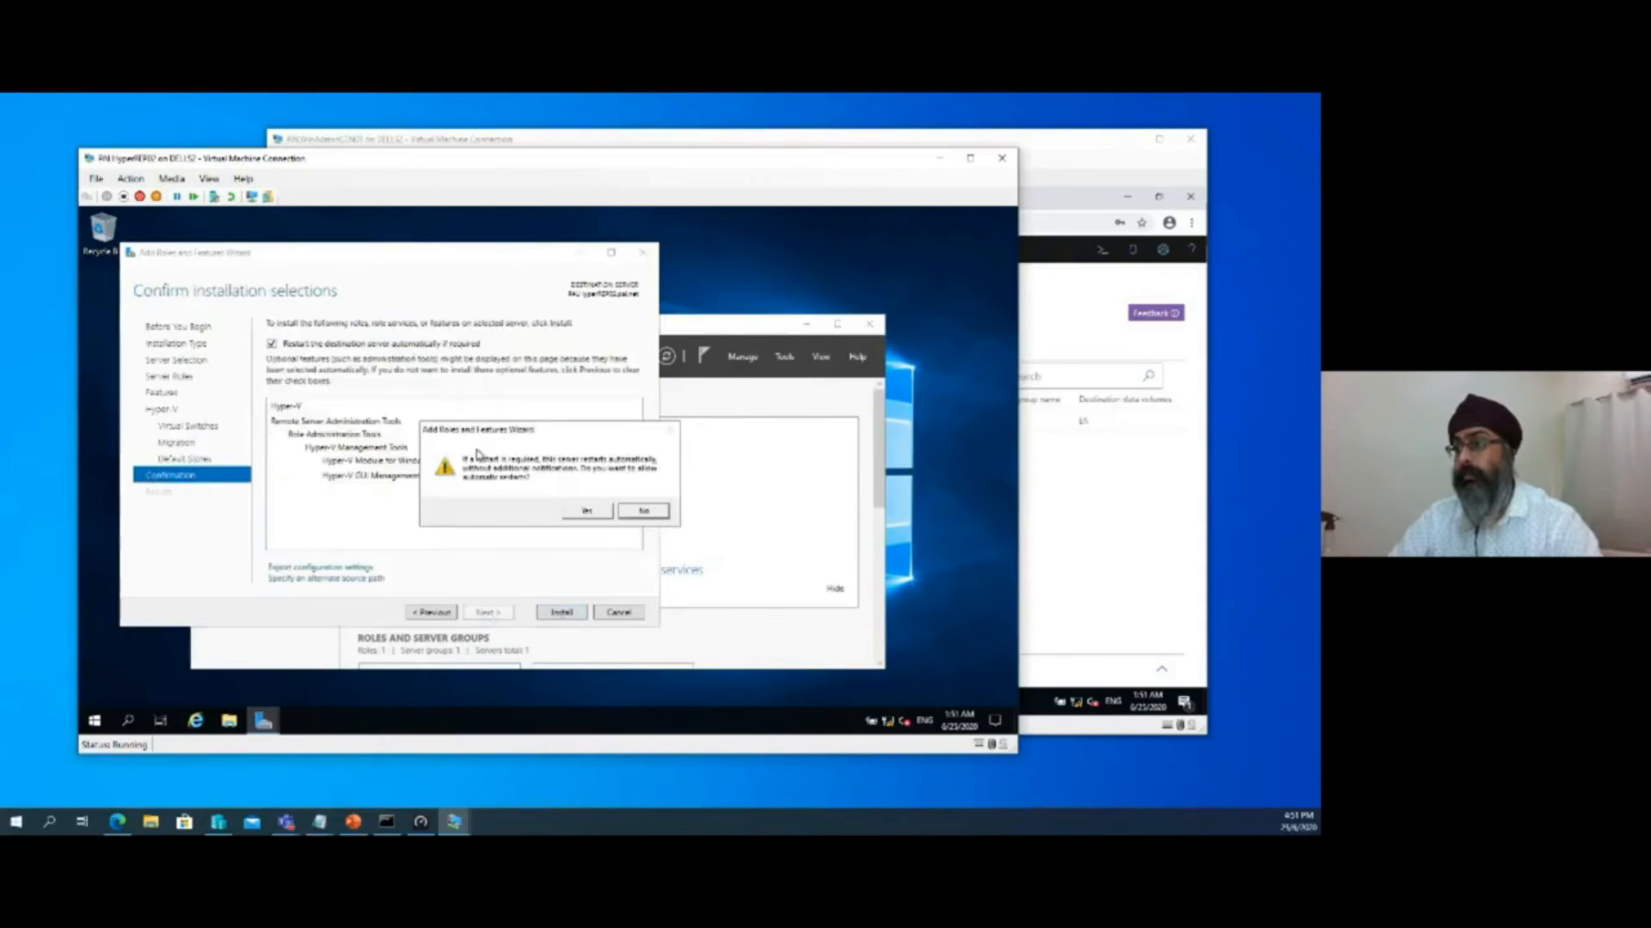
left_click(590, 511)
left_click(551, 614)
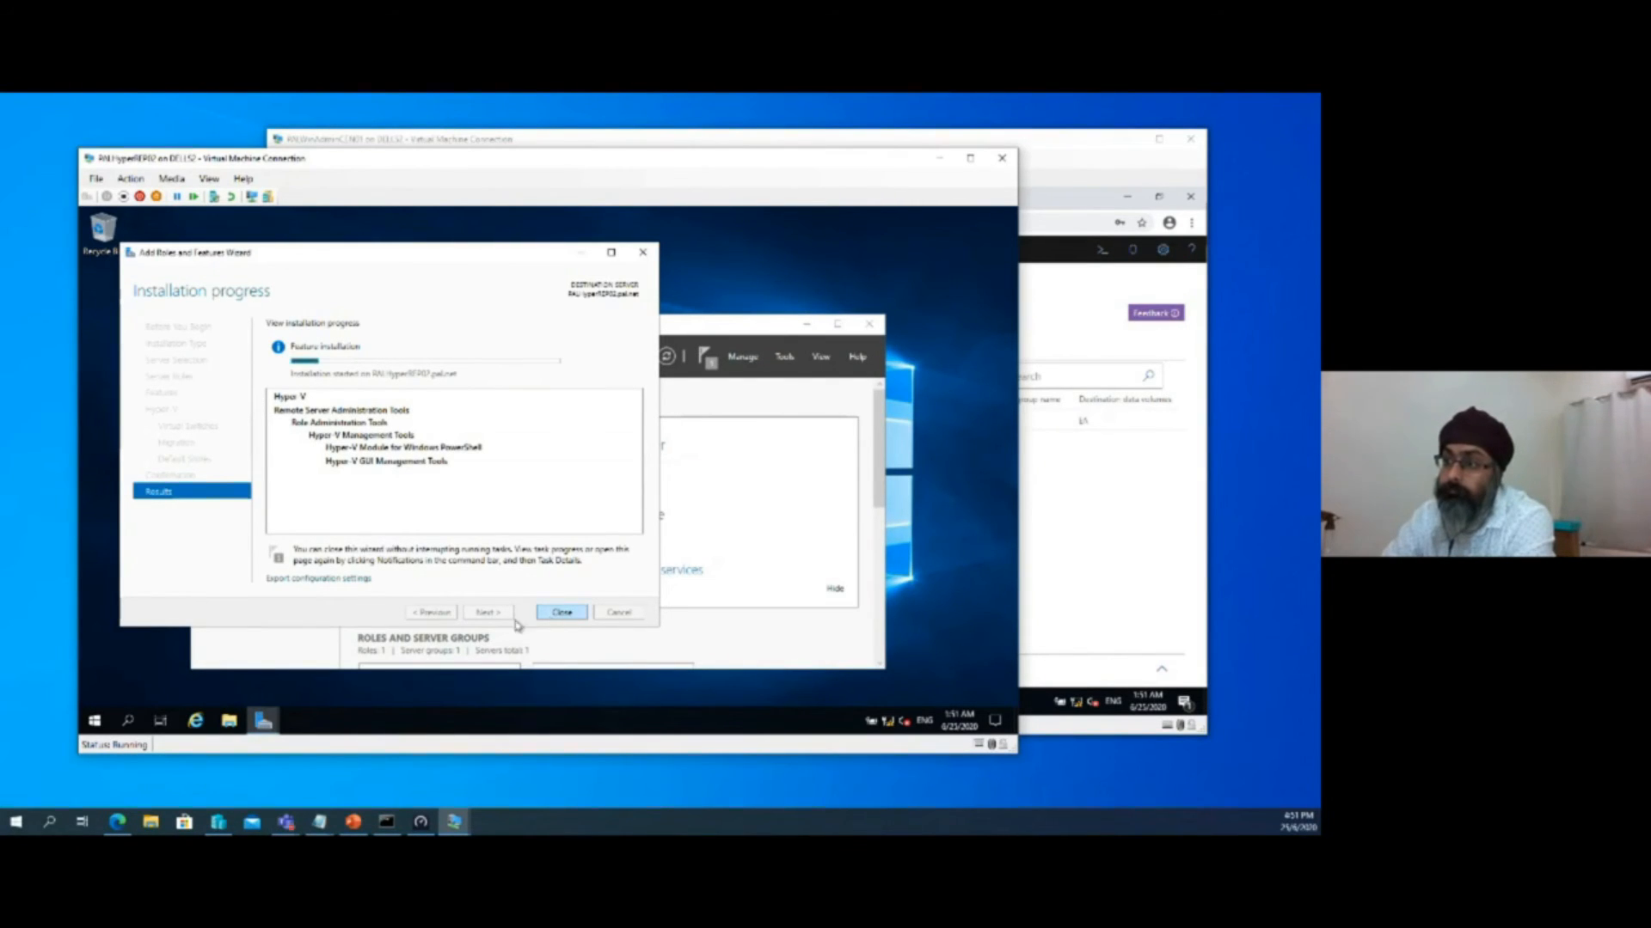
Sign in to the restarted PALHyperREP02 virtual machine as admin by entering the account password
mouse_move(320, 368)
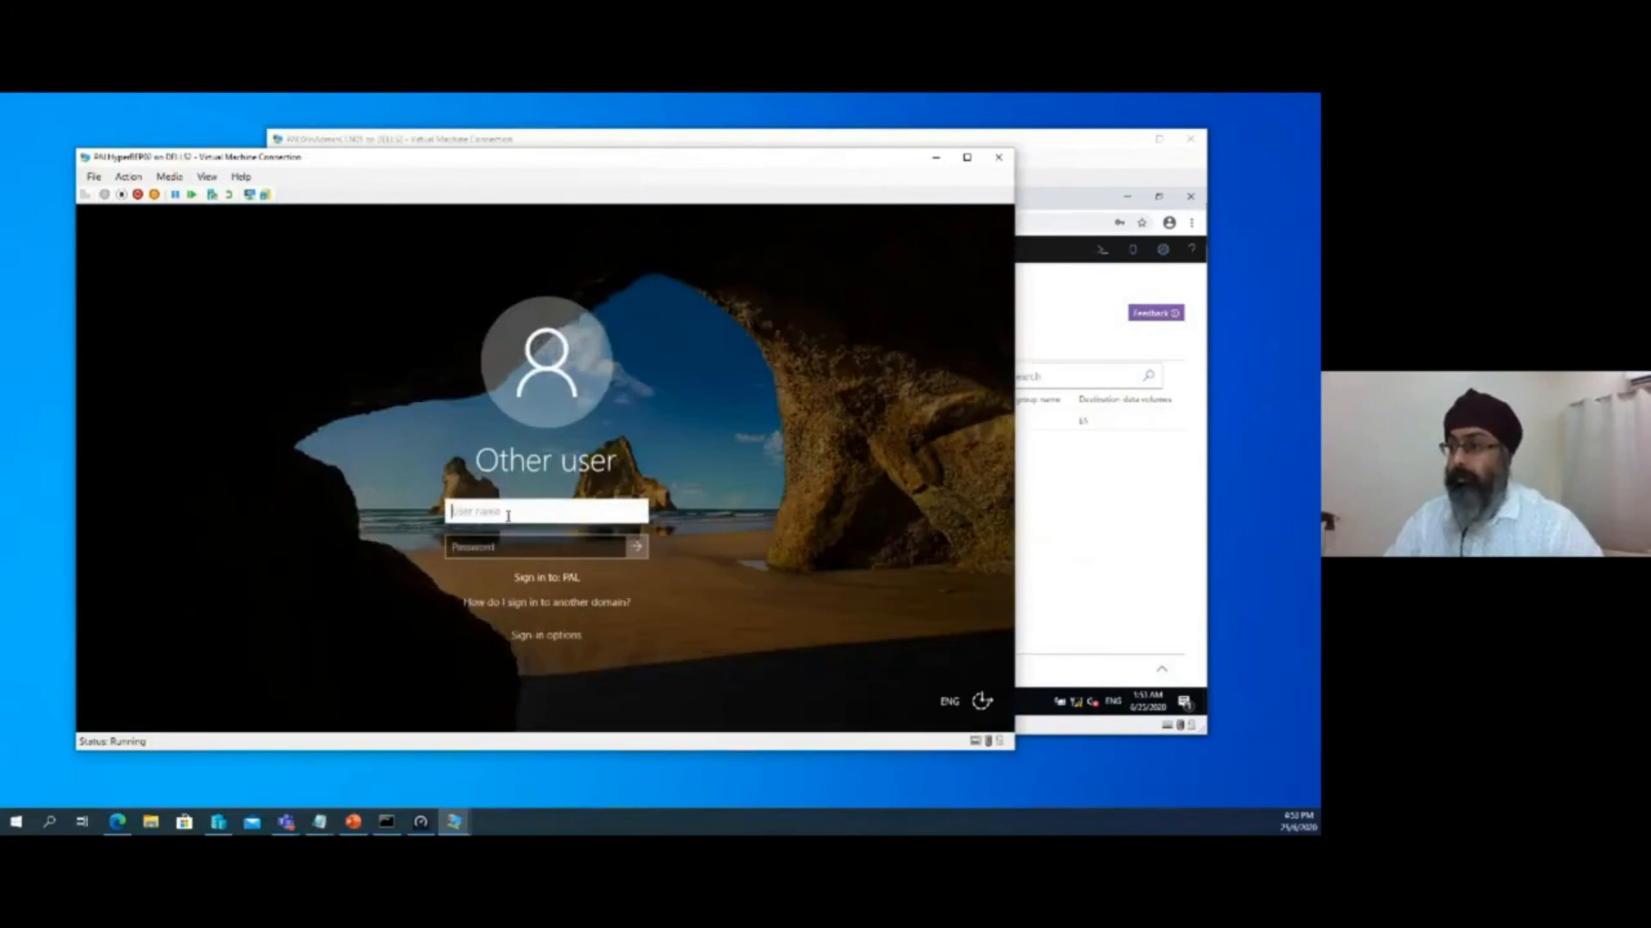
type("admin")
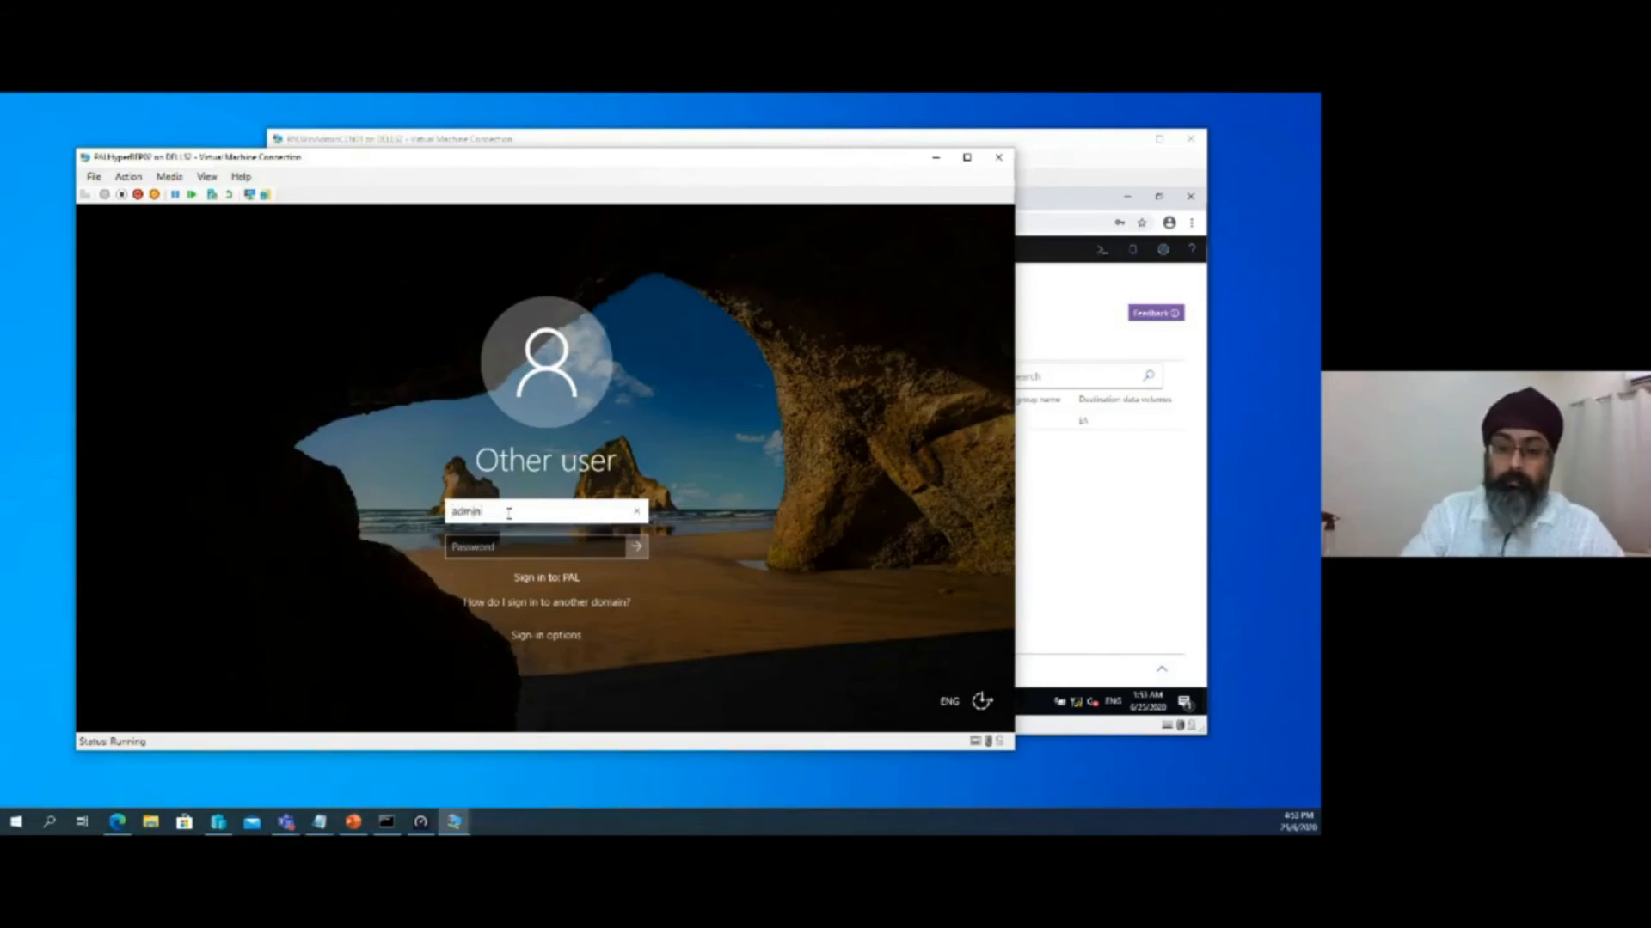
key("Tab")
left_click(509, 513)
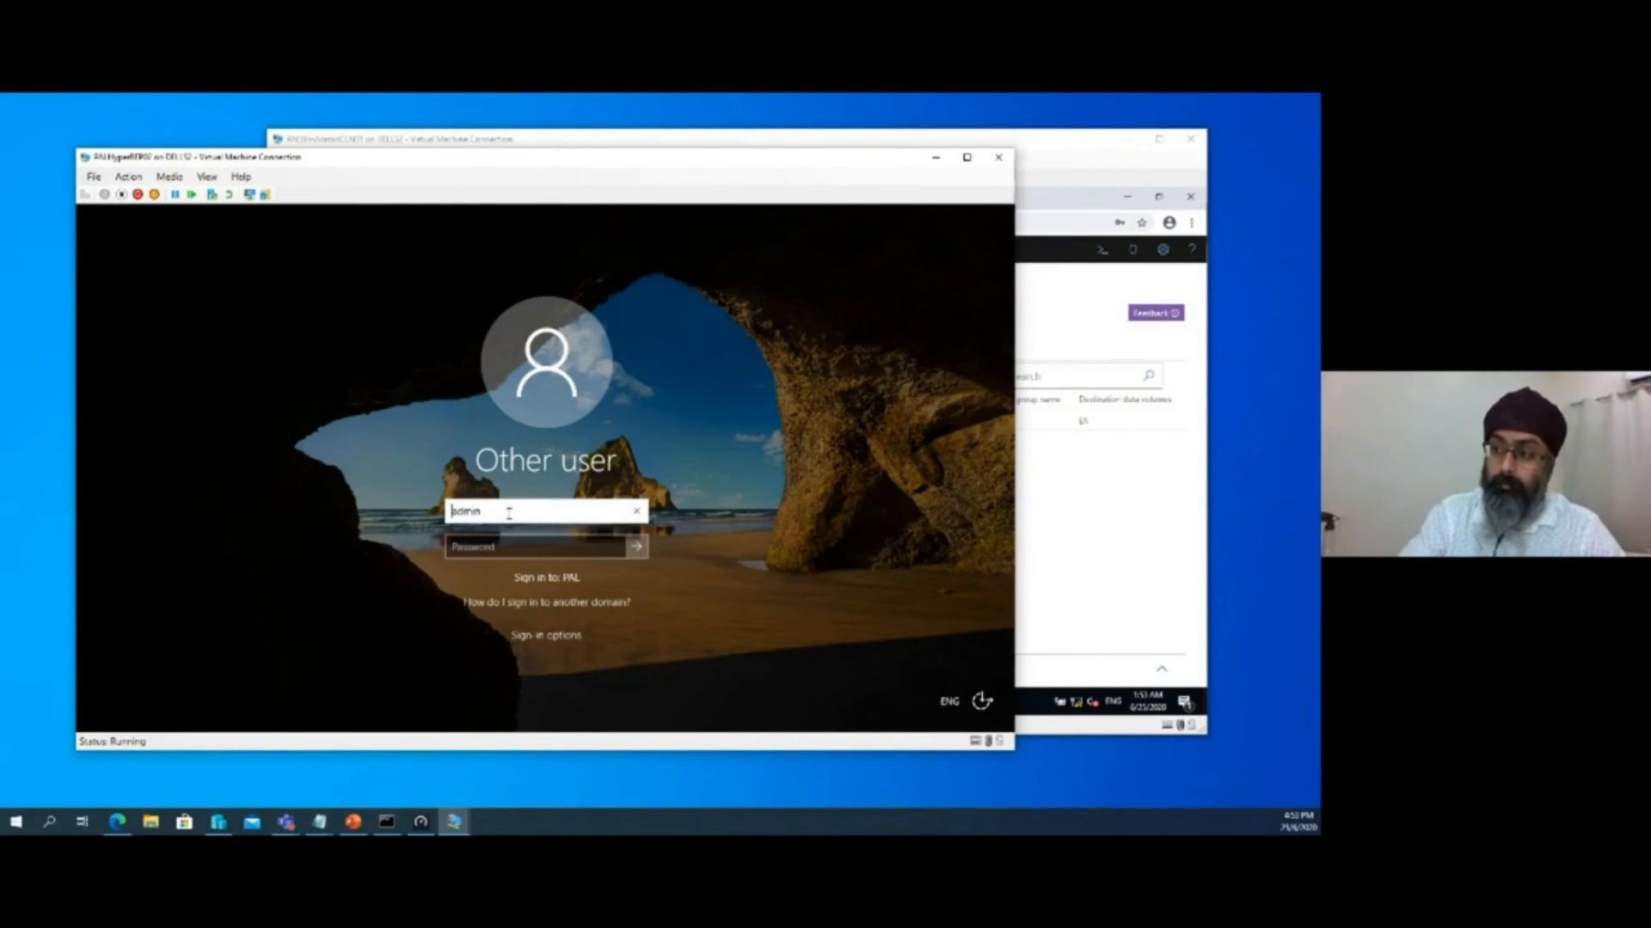
key("Tab")
type("•")
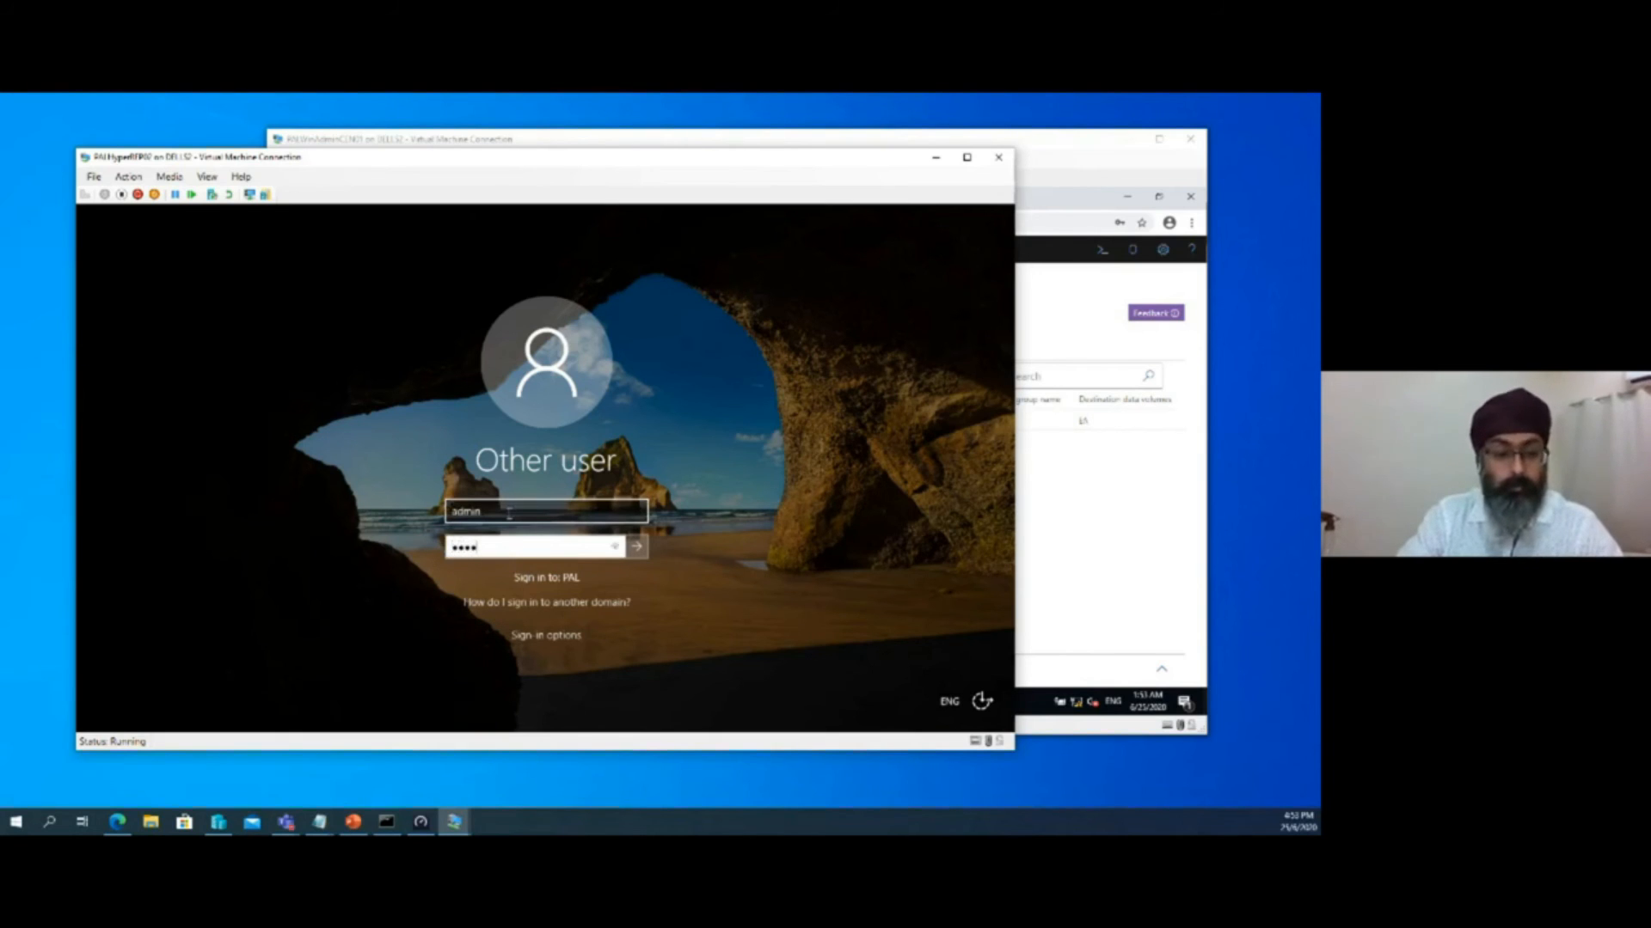
key("Return")
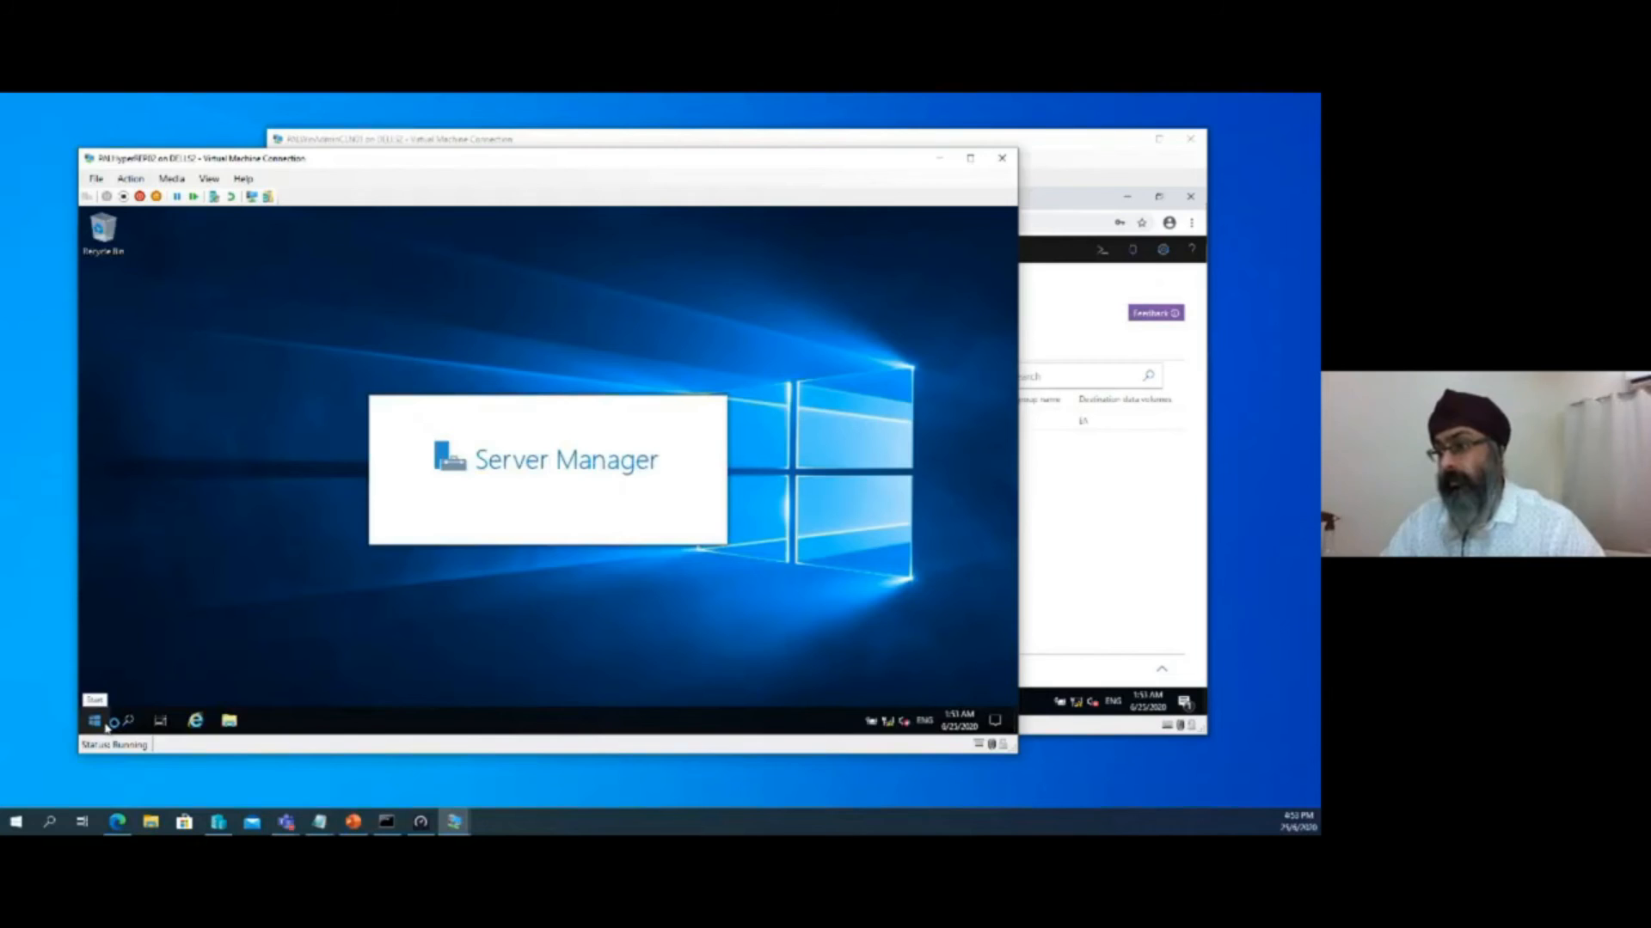
Search PALHyperREP02 for "hyperv" and dismiss the search
left_click(104, 725)
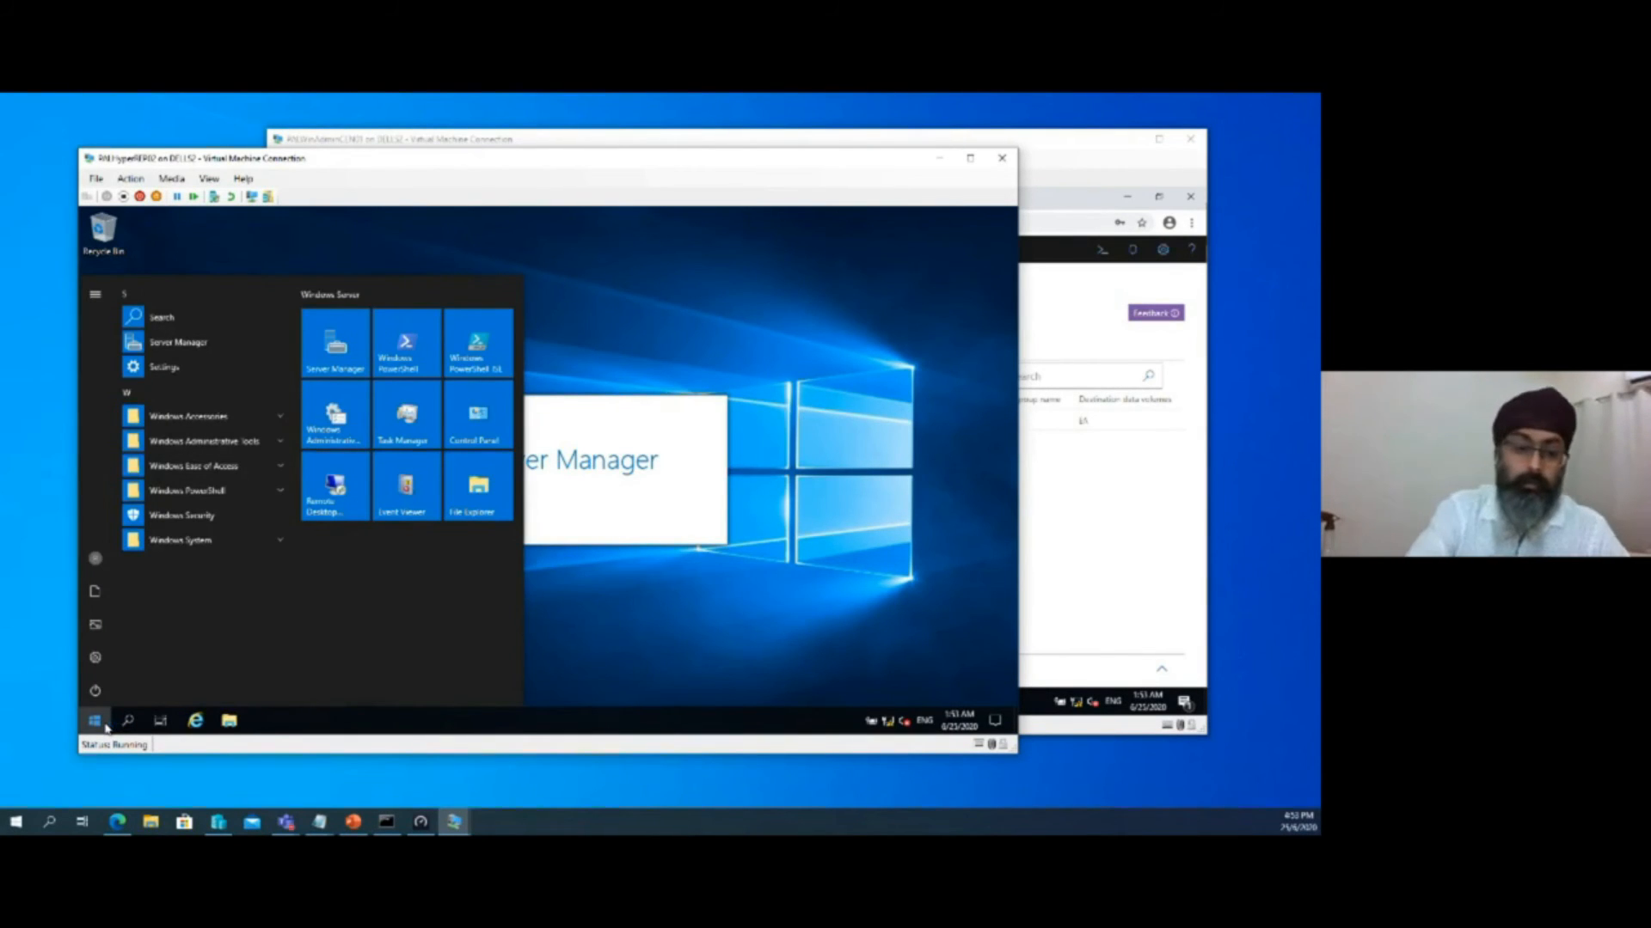
type("hype")
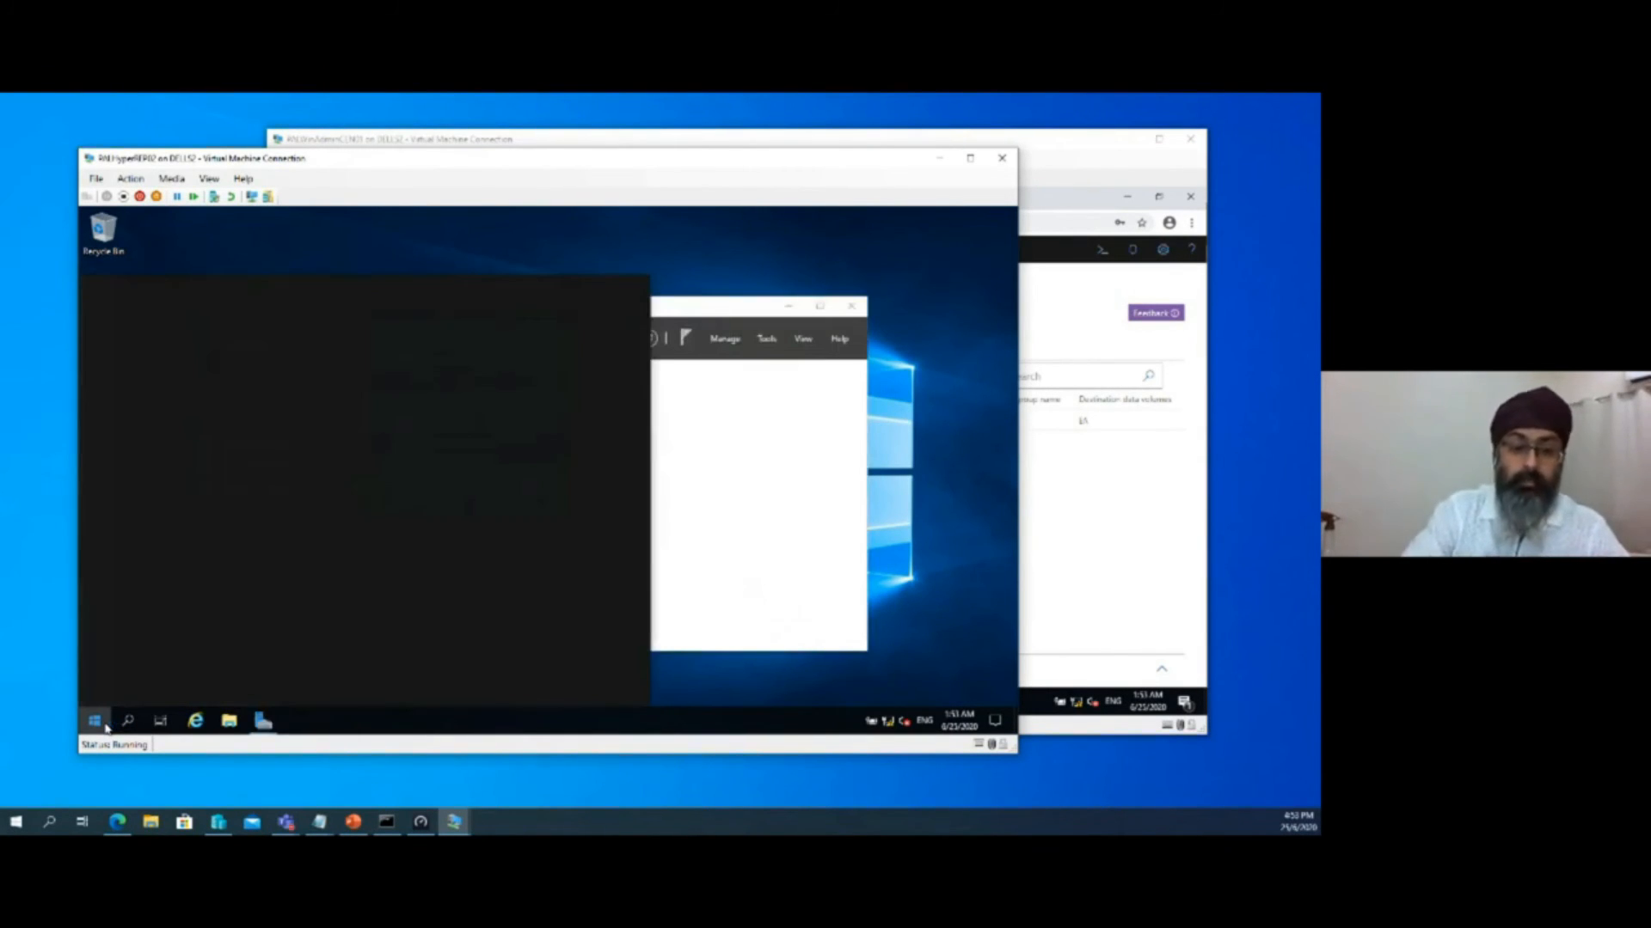
type("r")
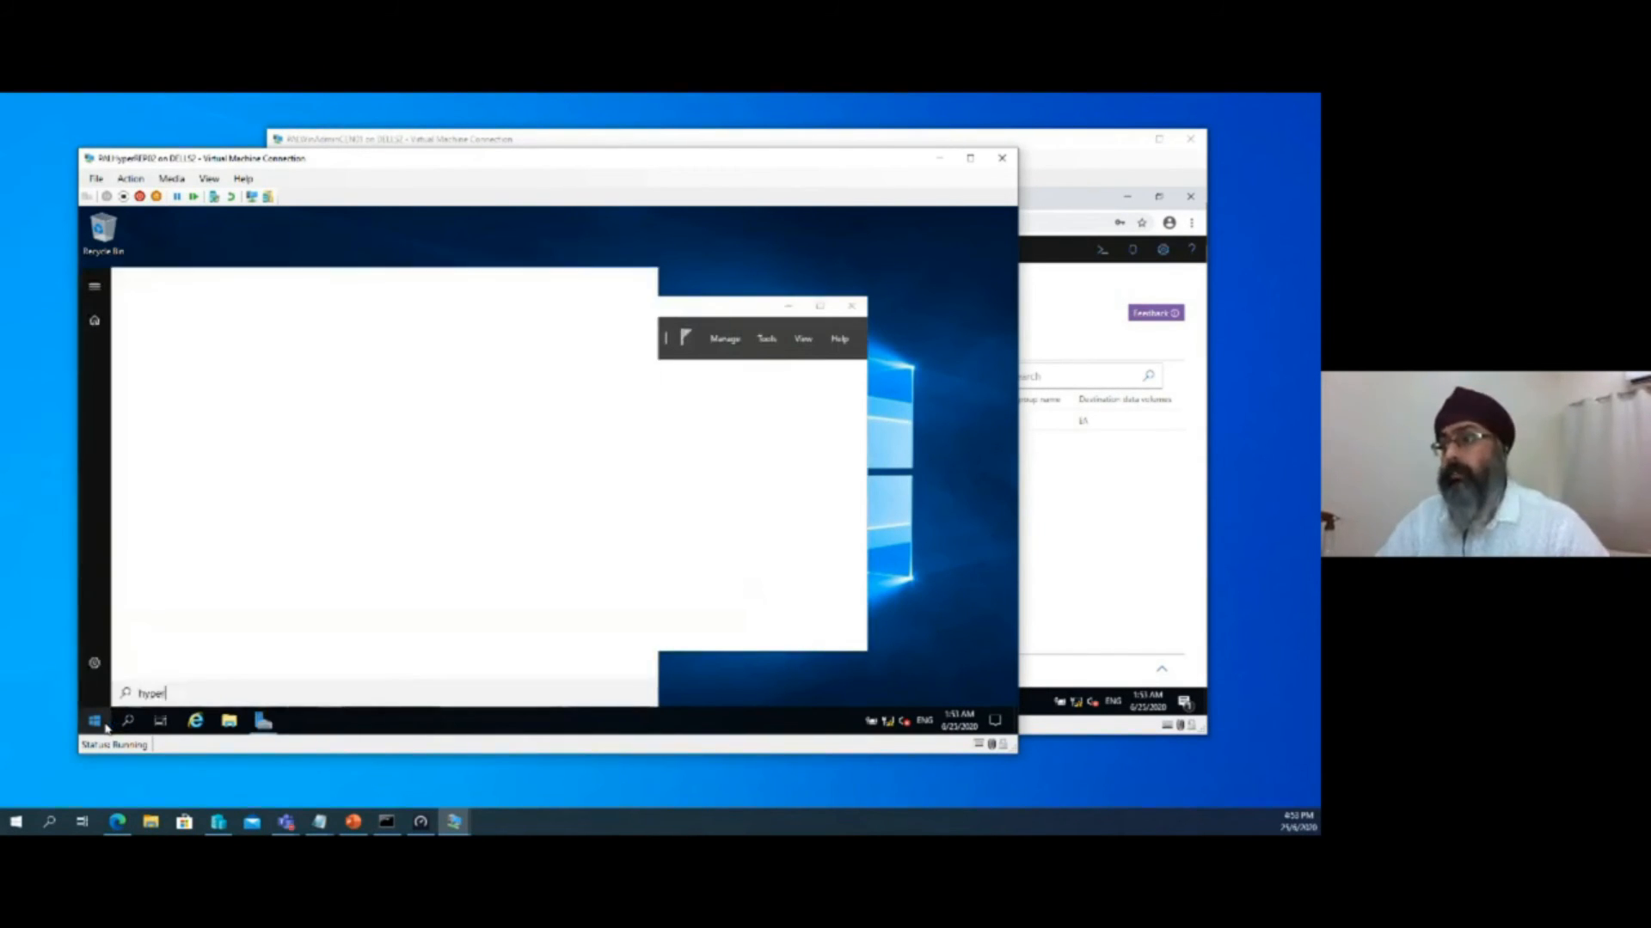
type("v")
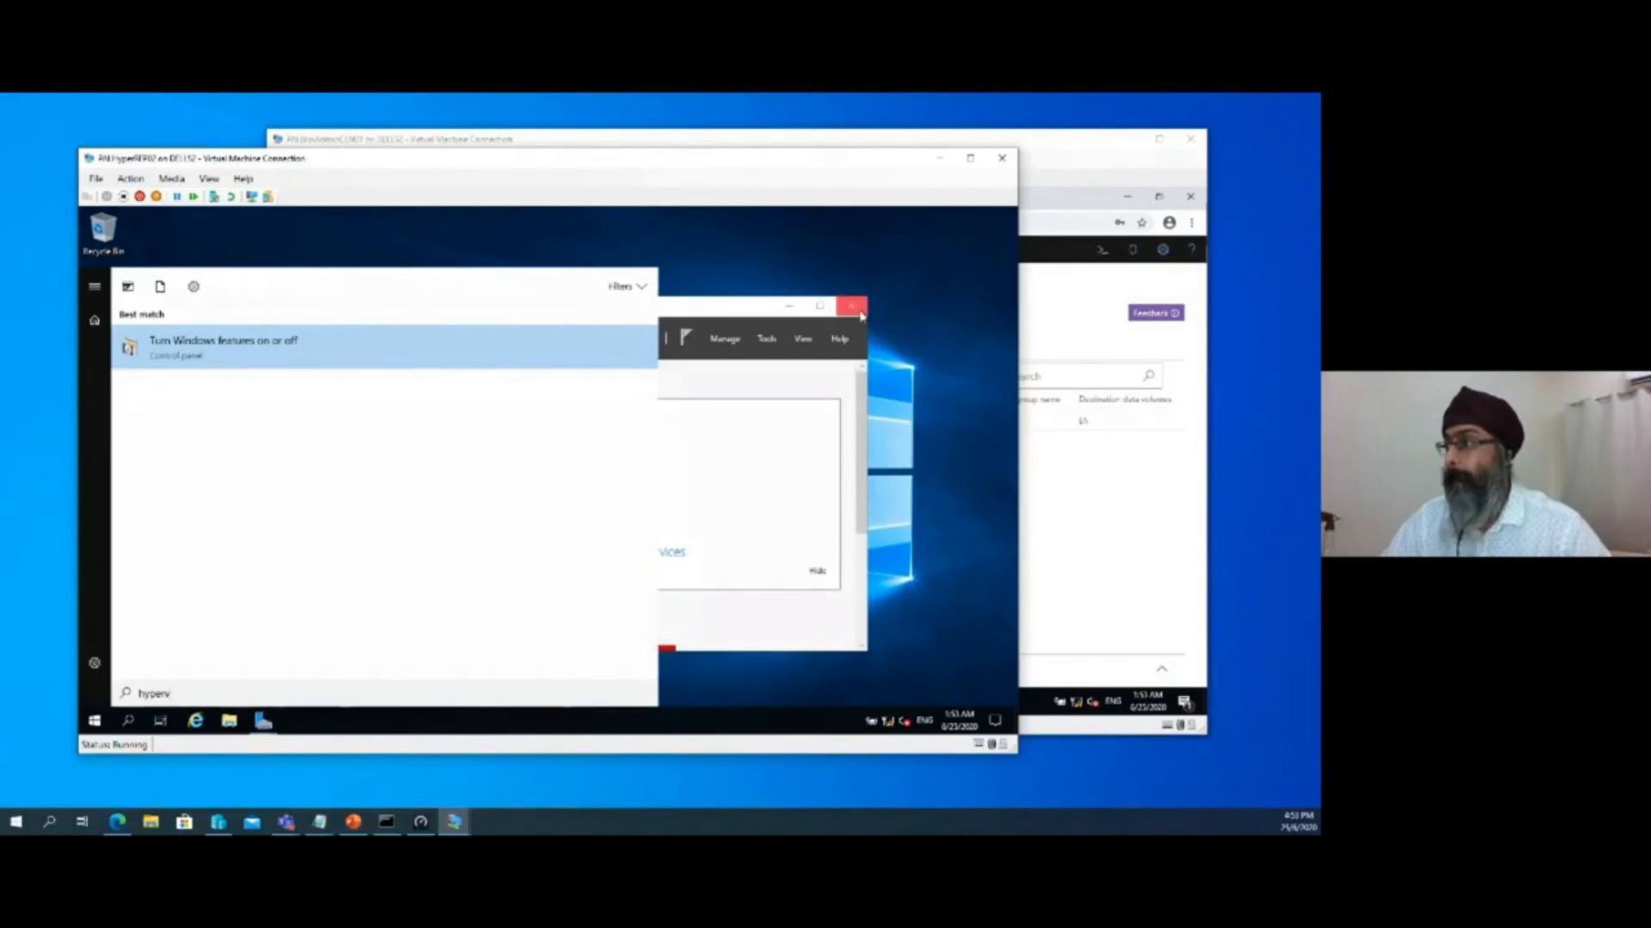
left_click(745, 312)
Open Windows Administrative Tools, minimize its window, and close the Hyper-V installation progress wizard
left_click(90, 720)
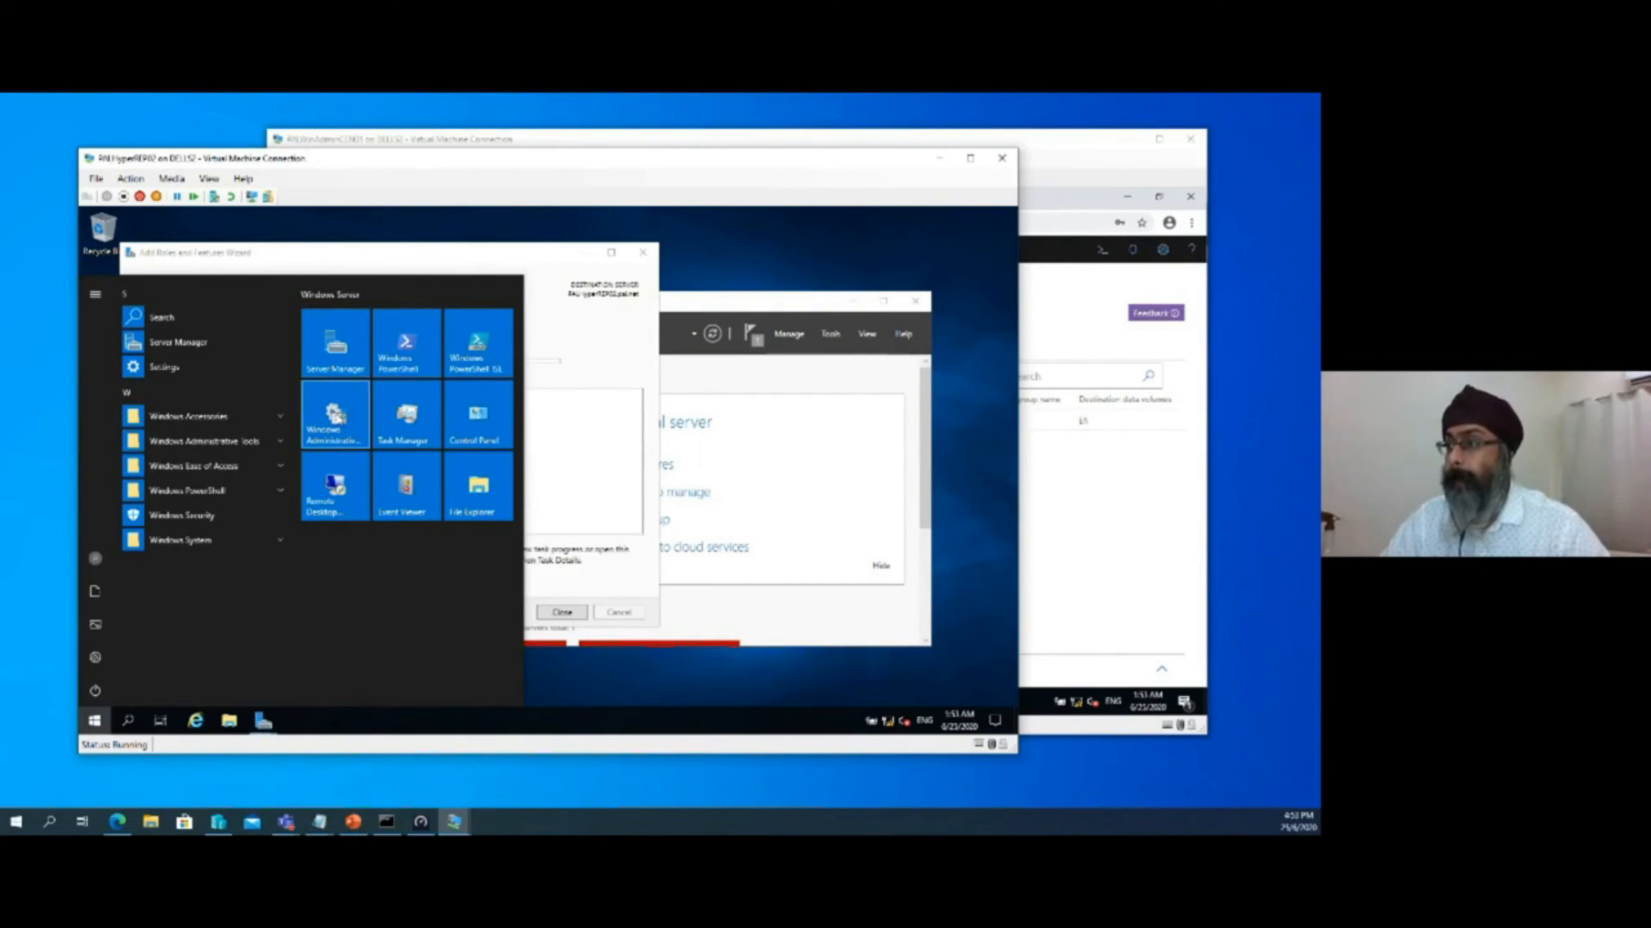
left_click(337, 416)
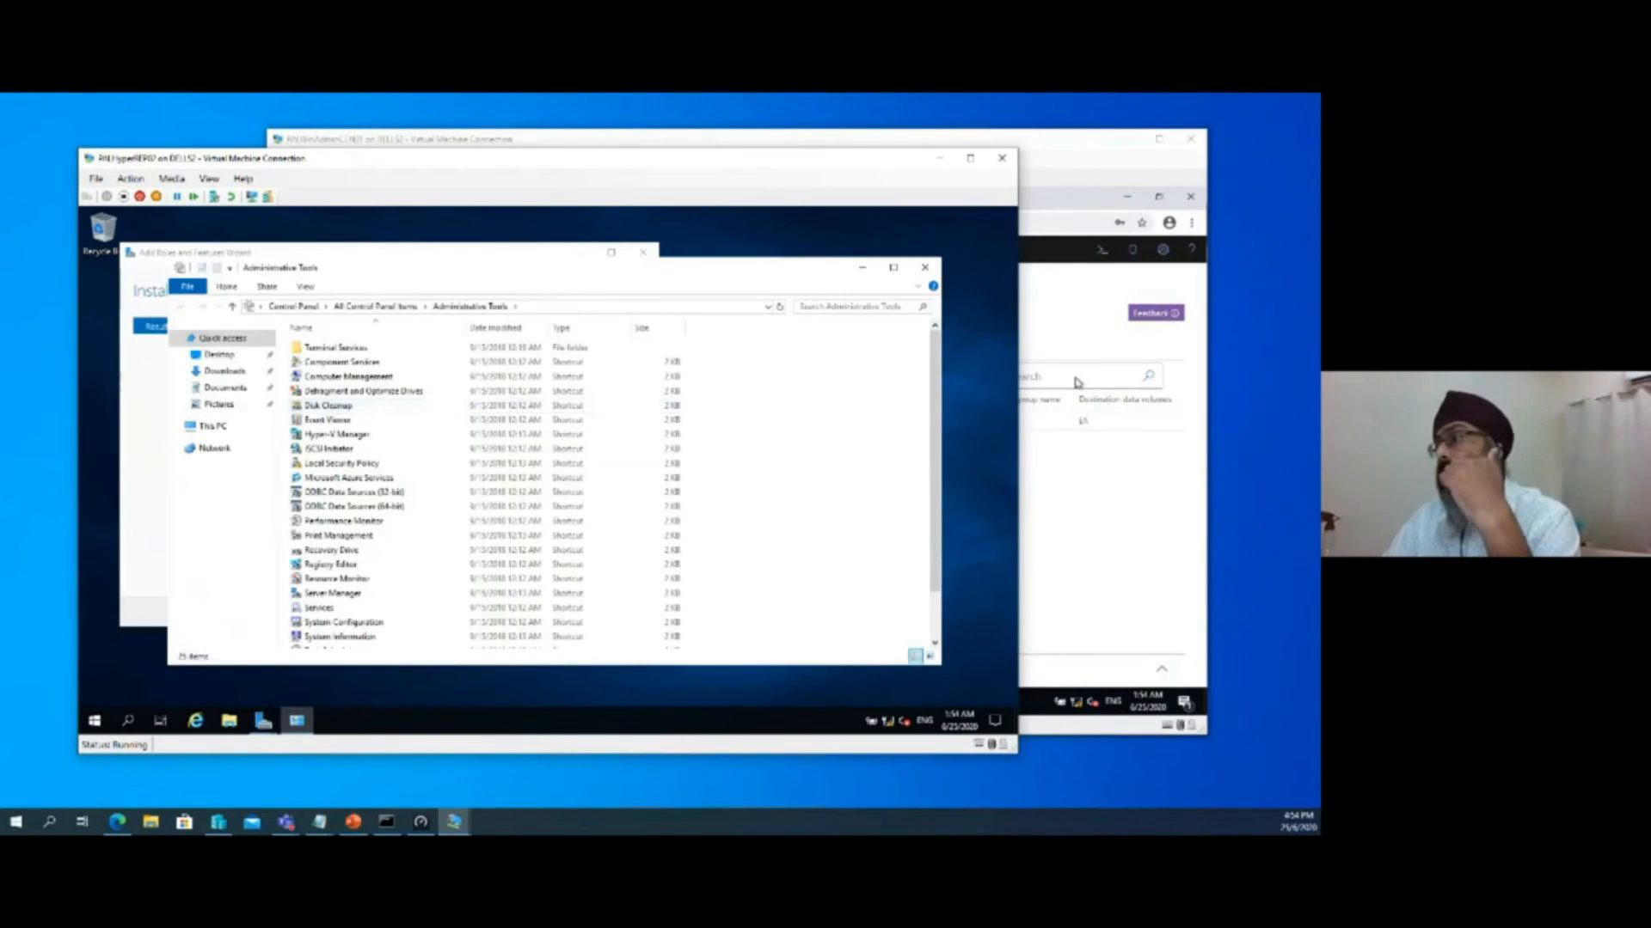
left_click(864, 267)
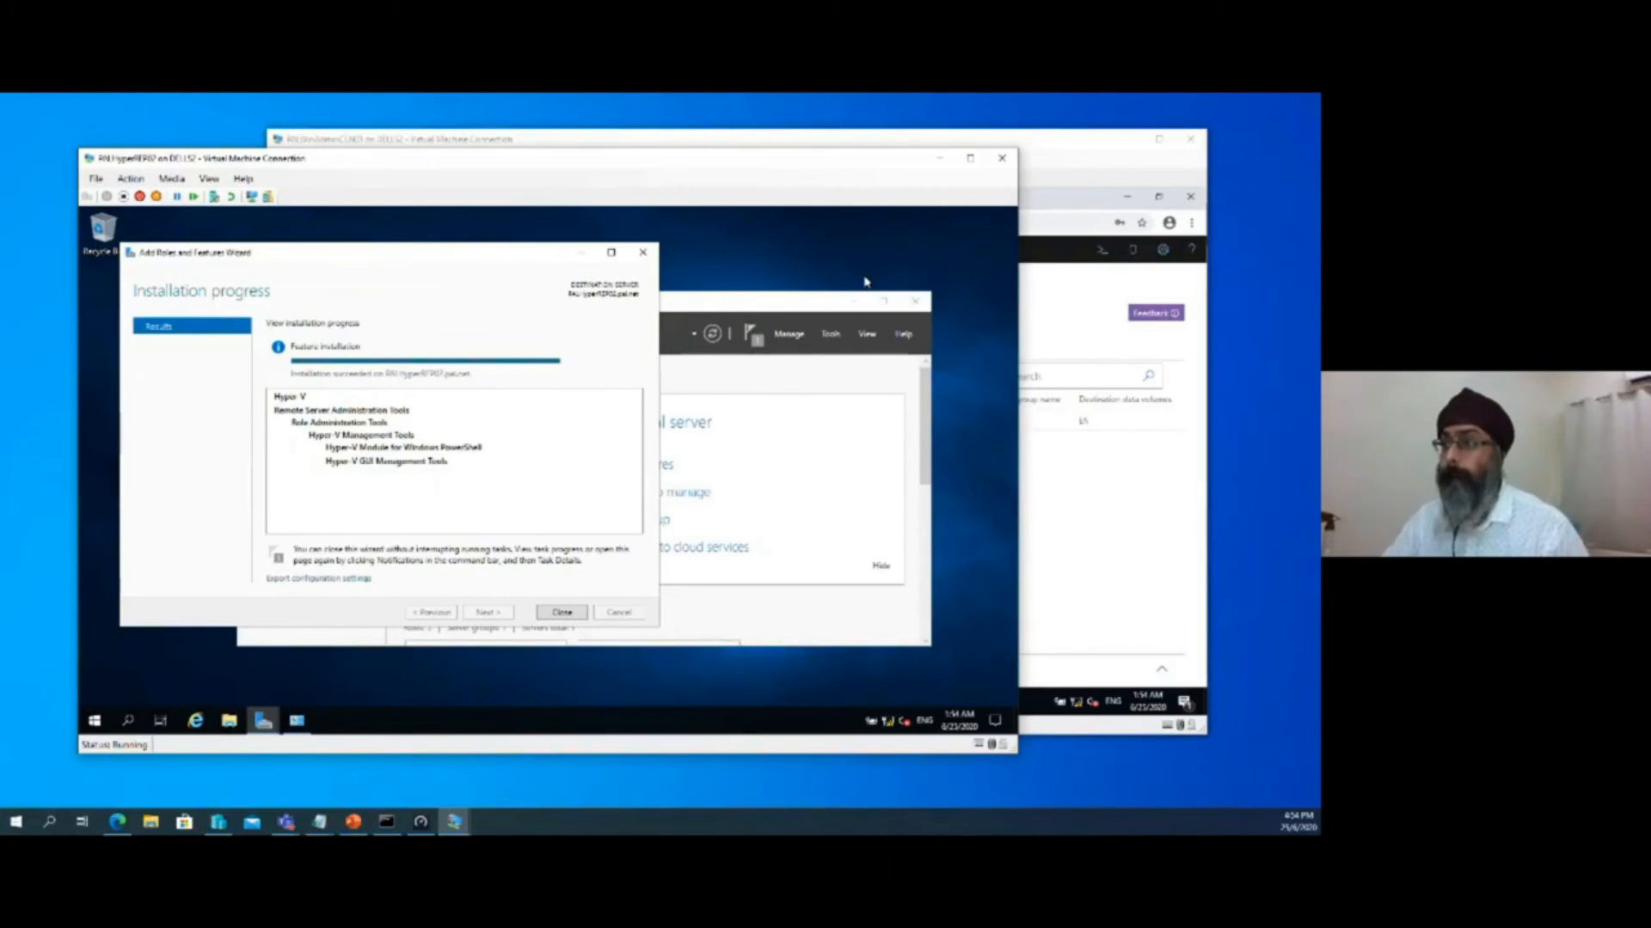
left_click(560, 614)
left_click(521, 325)
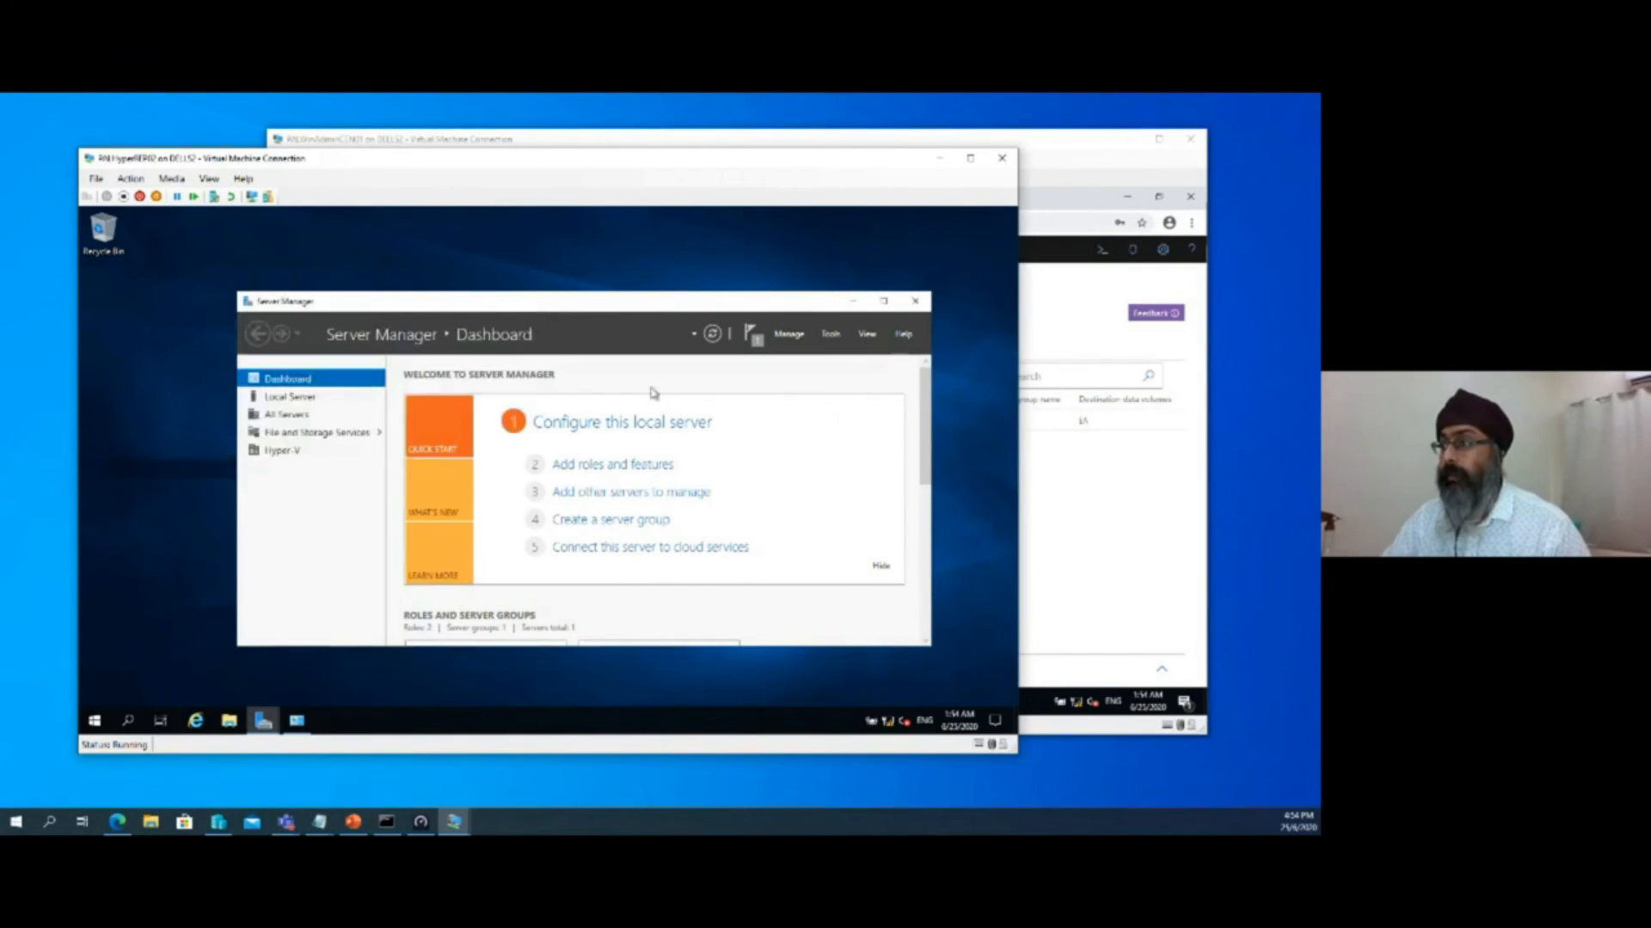
Bring up Windows Administrative Tools again and pin Hyper-V Manager to the taskbar of PALHyperREP02
left_click(91, 727)
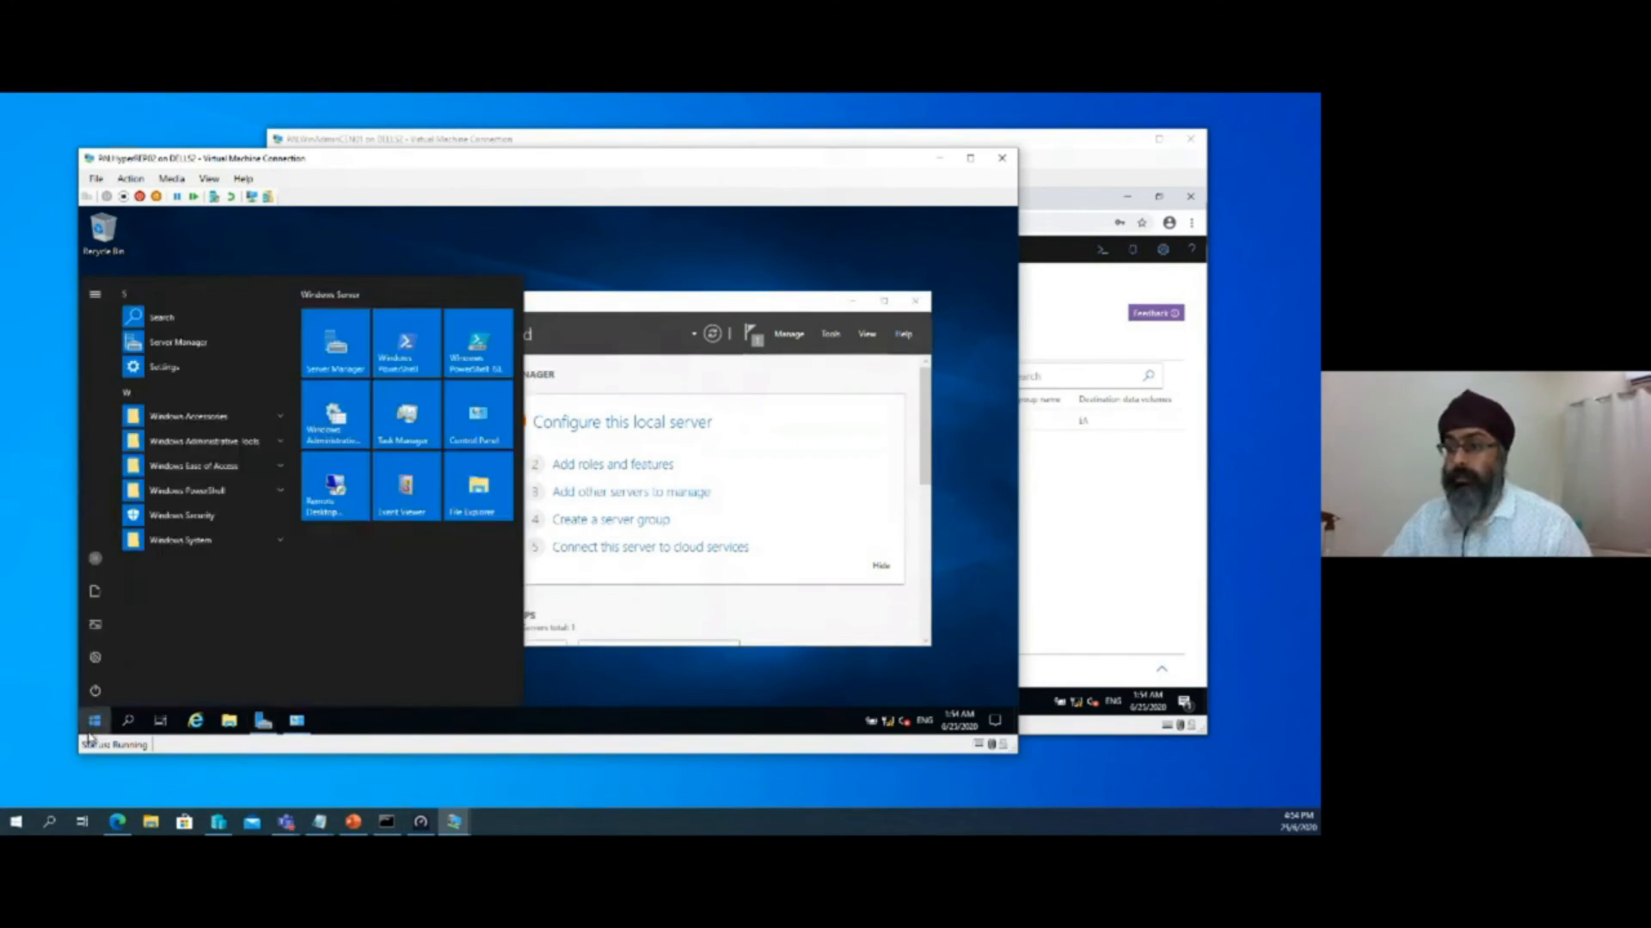
left_click(324, 433)
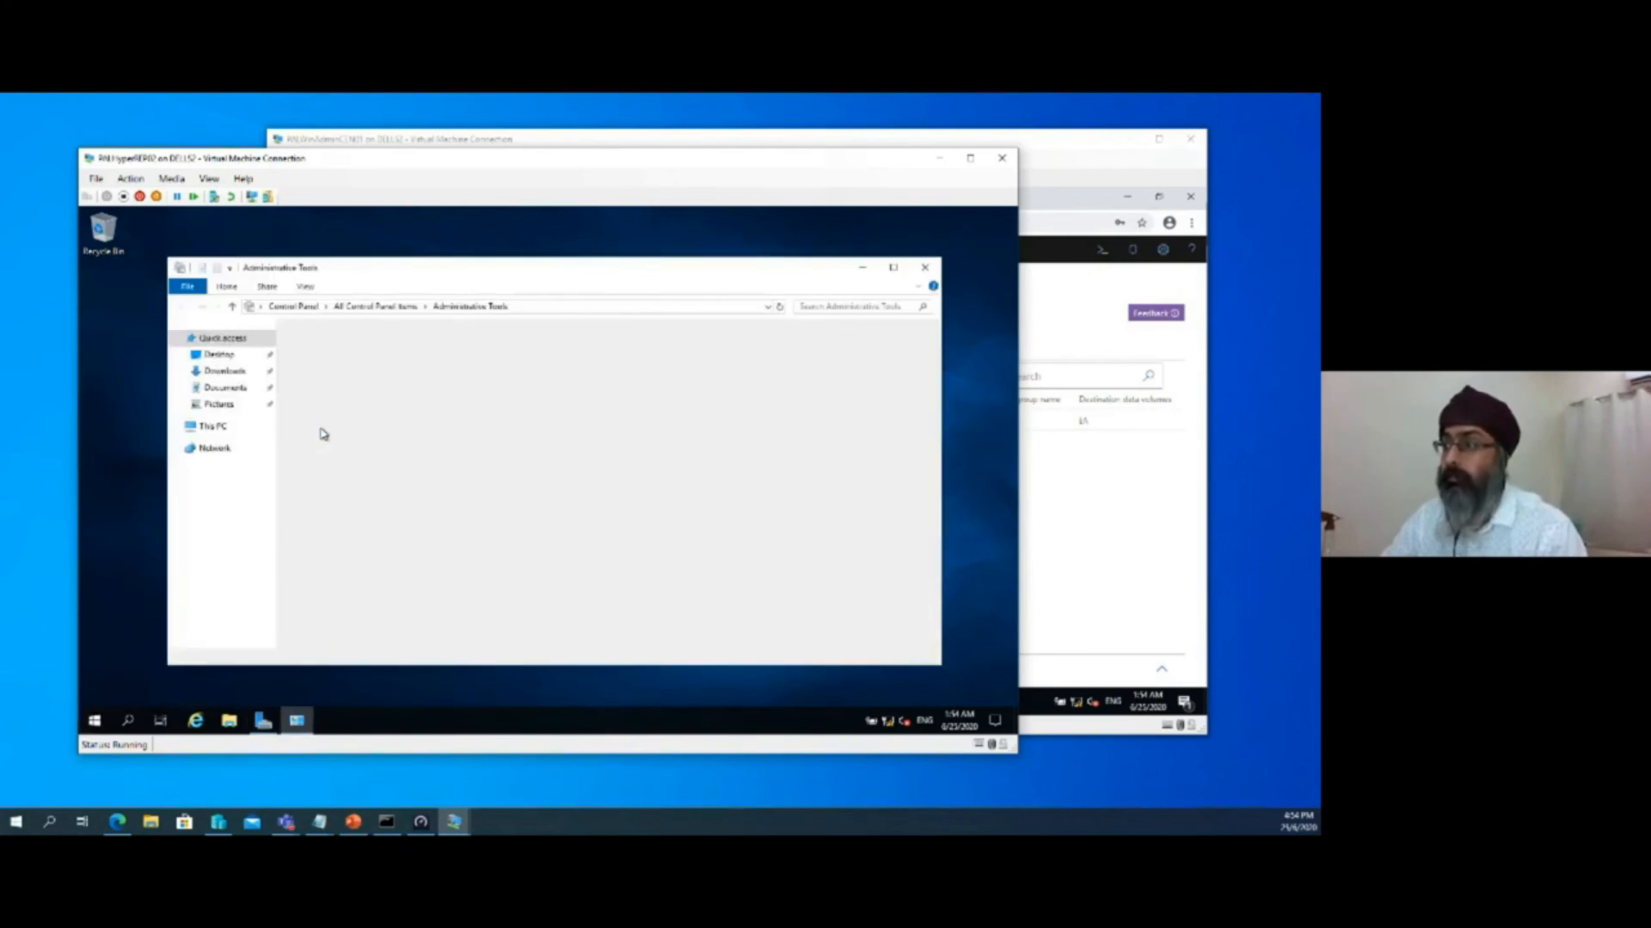
right_click(341, 436)
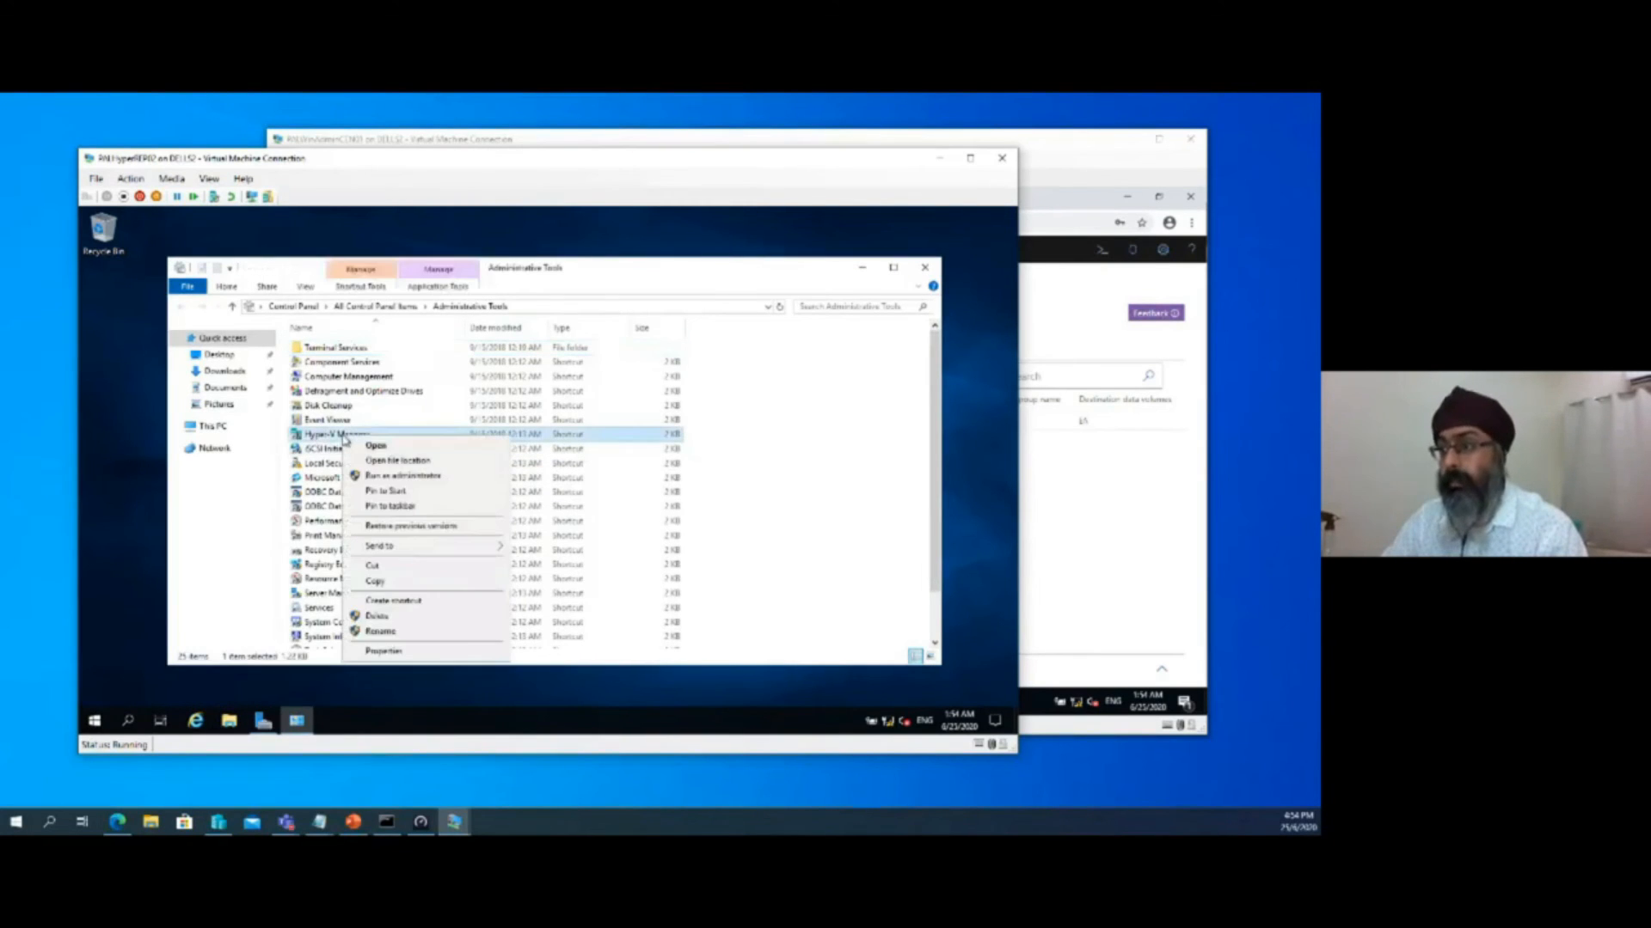
left_click(438, 507)
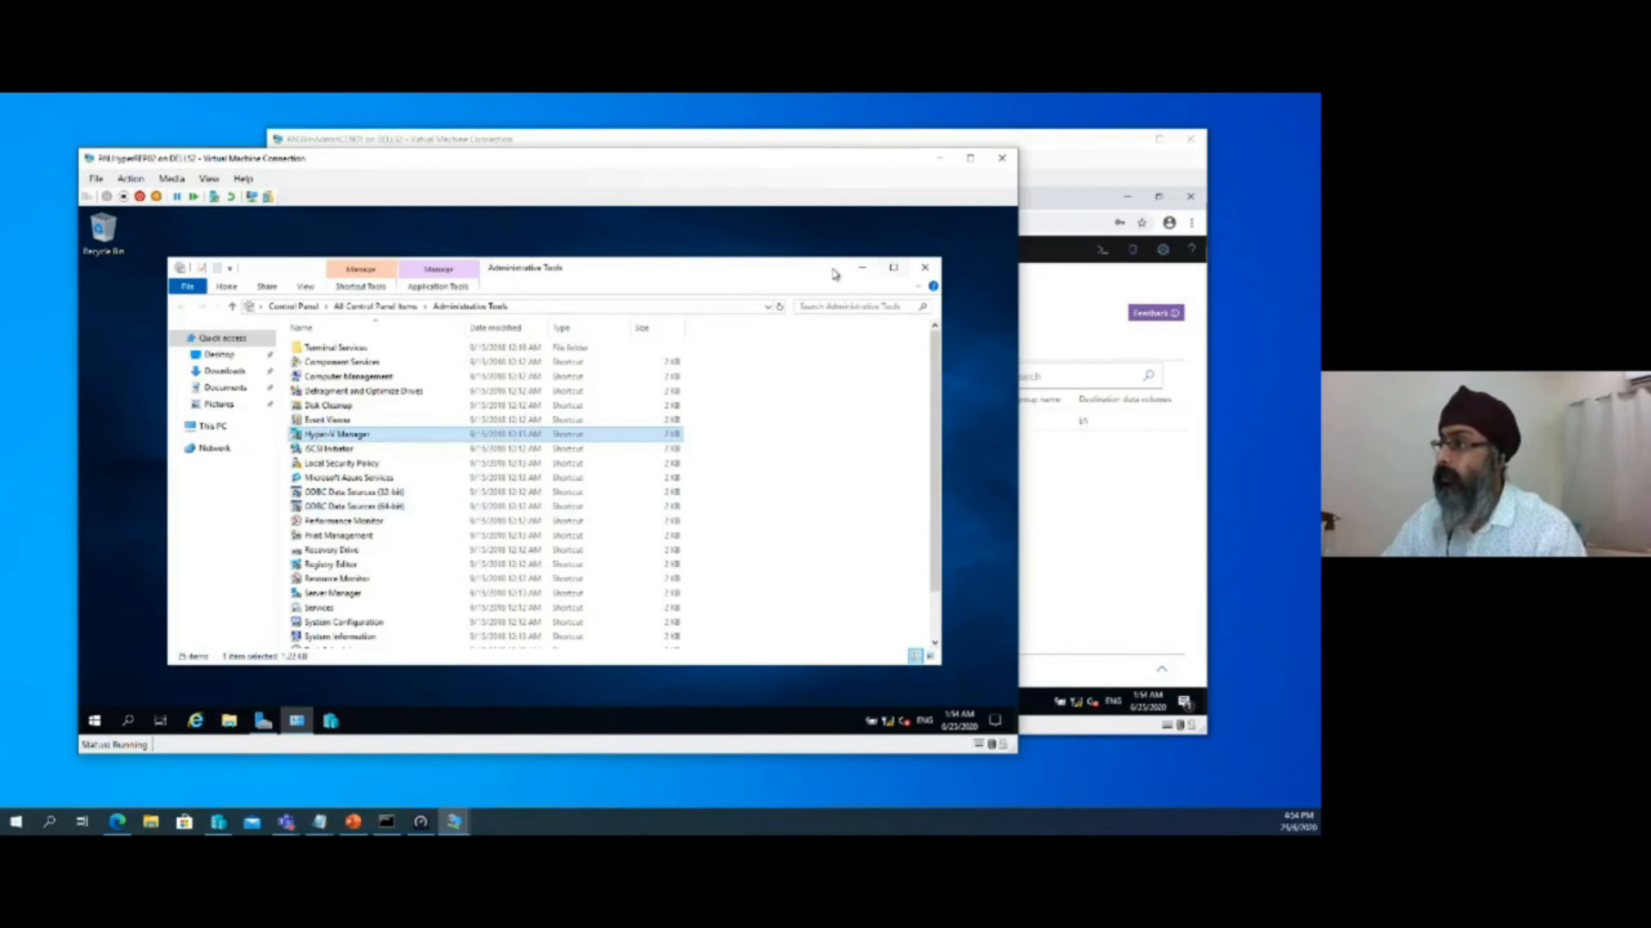
Minimize Administrative Tools, open Hyper-V Manager on PALHyperREP02, select the PALHYPERREP02 server, and move the virtual machine window aside
left_click(861, 268)
left_click(337, 728)
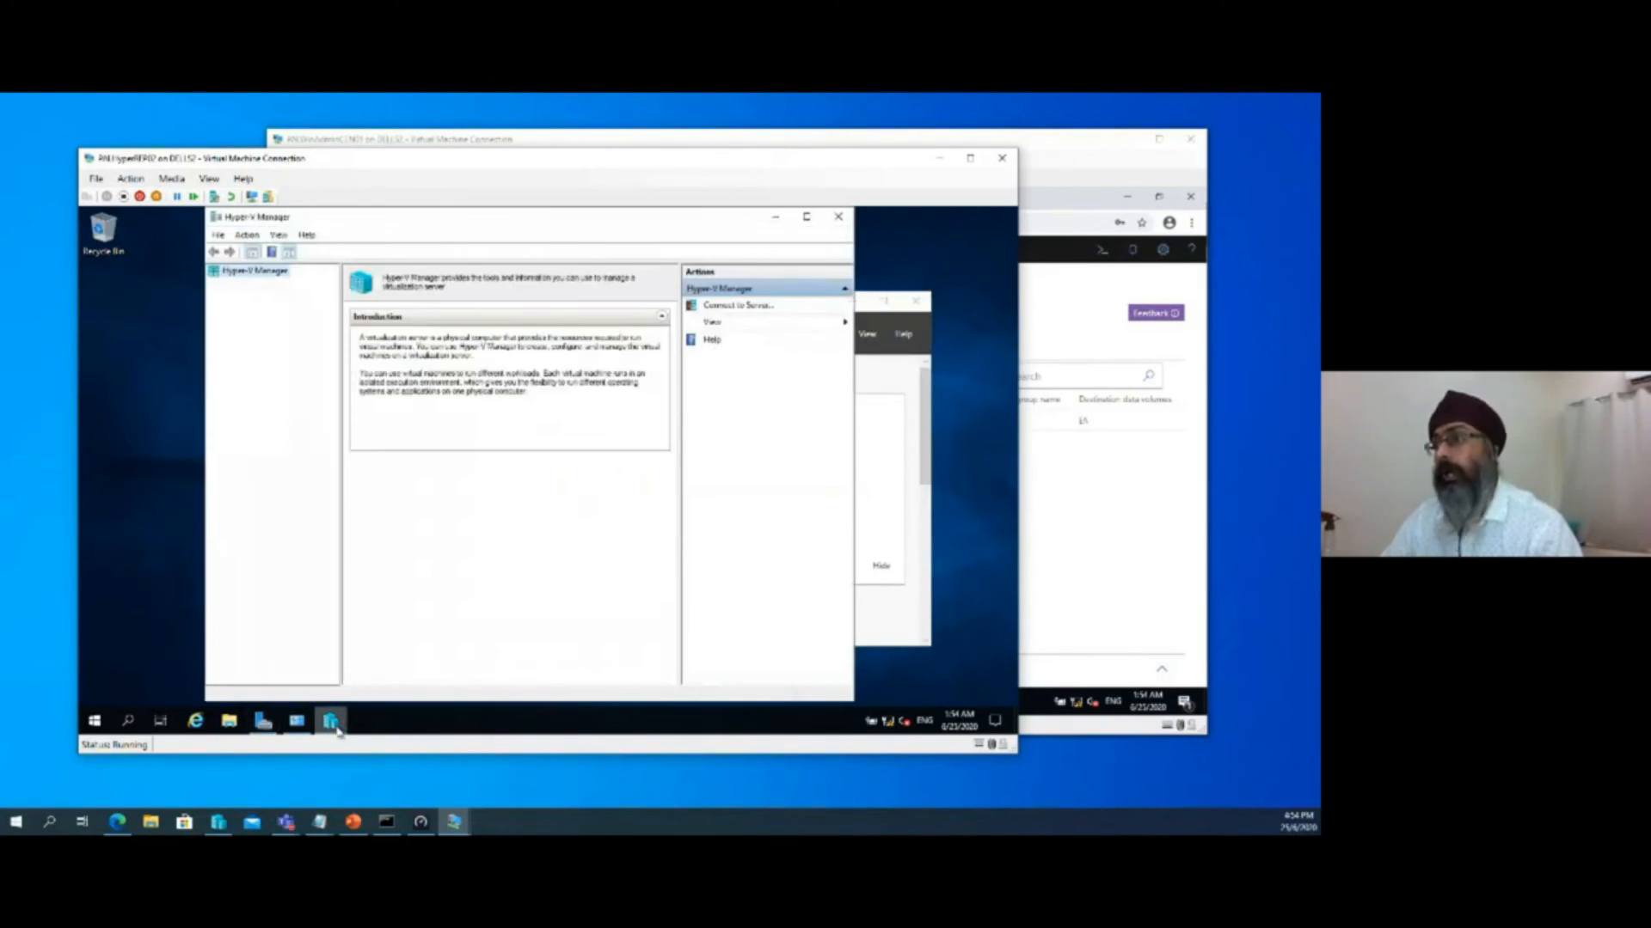
left_click(268, 286)
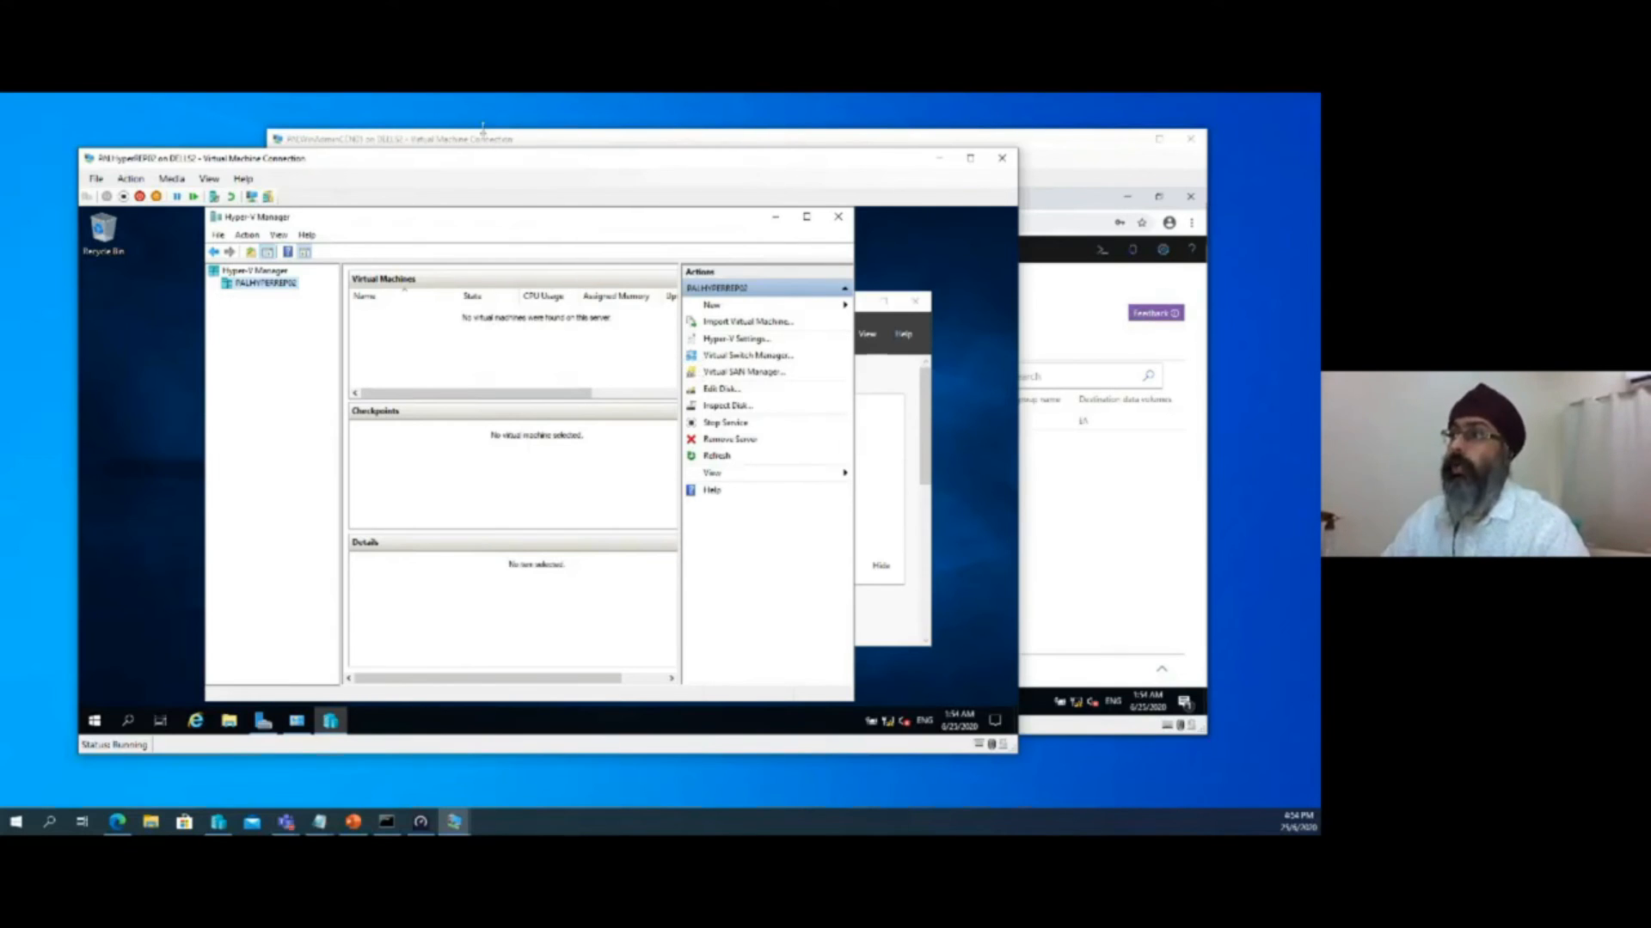
left_click_drag(483, 162, 691, 166)
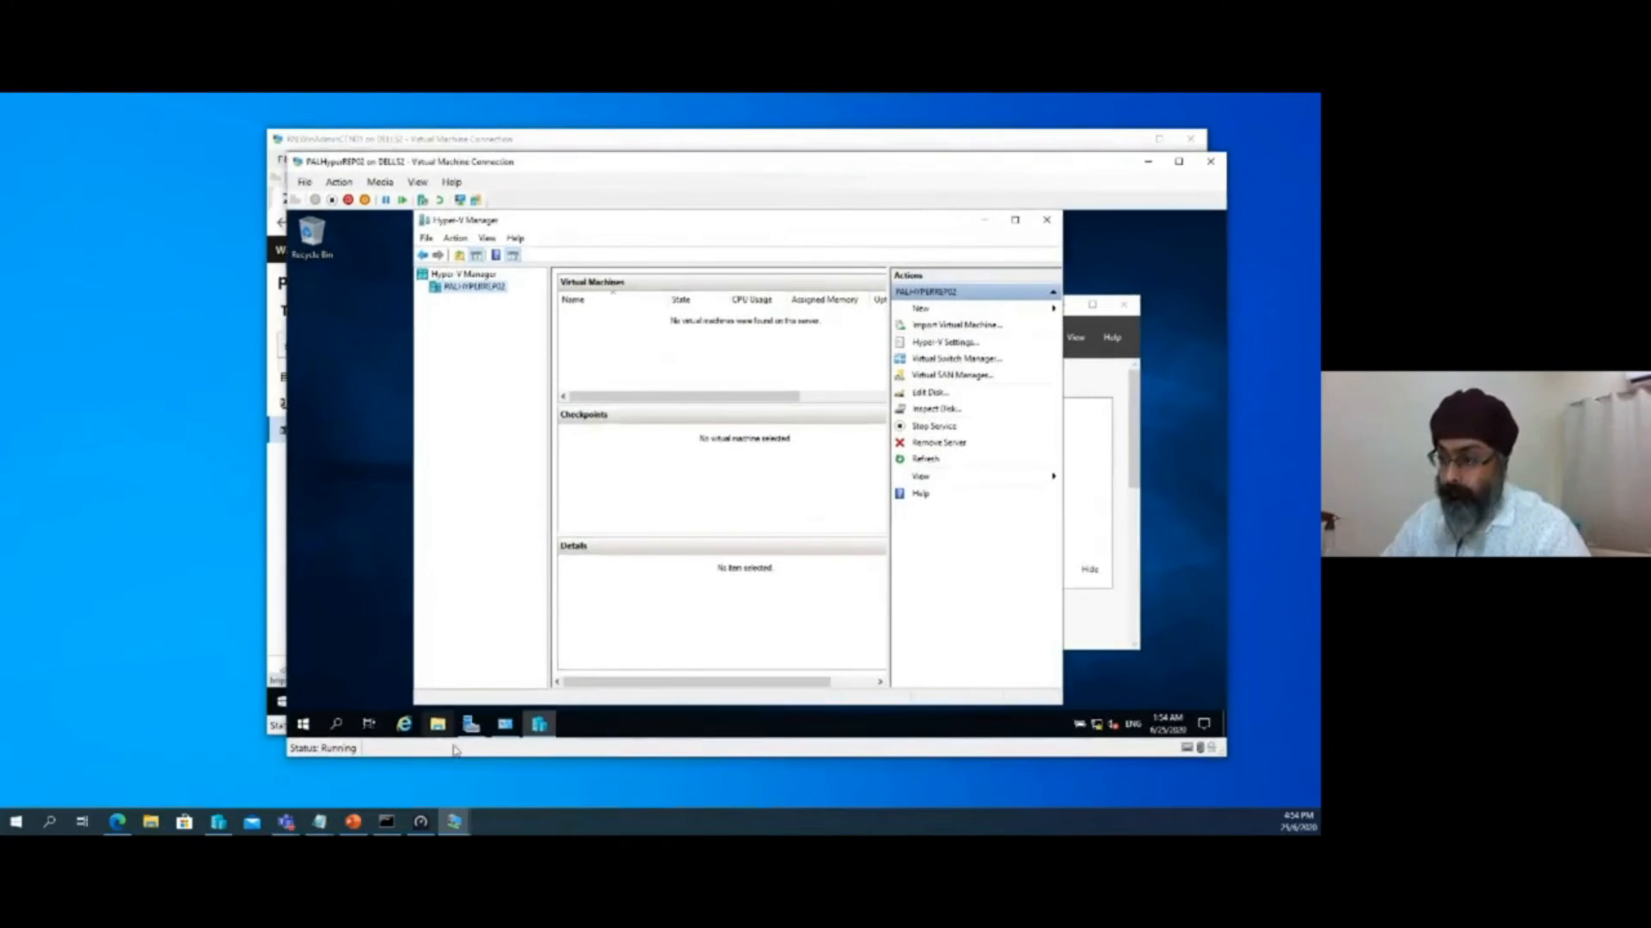
Switch to PALHyperREP01, bring up its Hyper-V Manager, and open Virtual Switch Manager
mouse_move(456, 819)
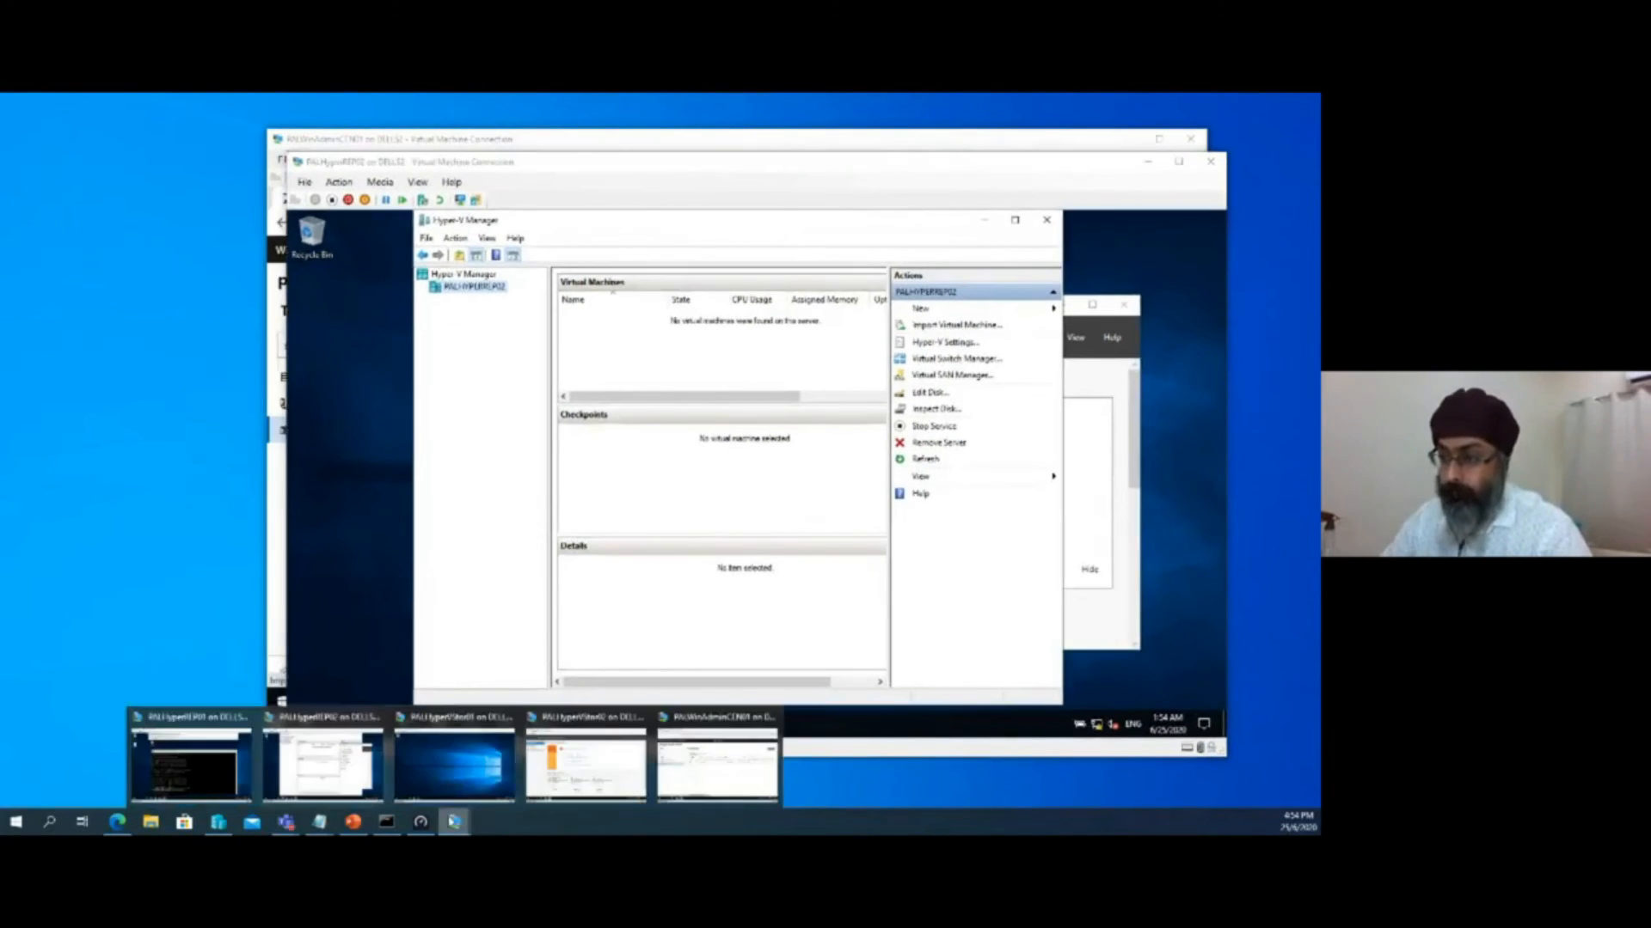
left_click(191, 766)
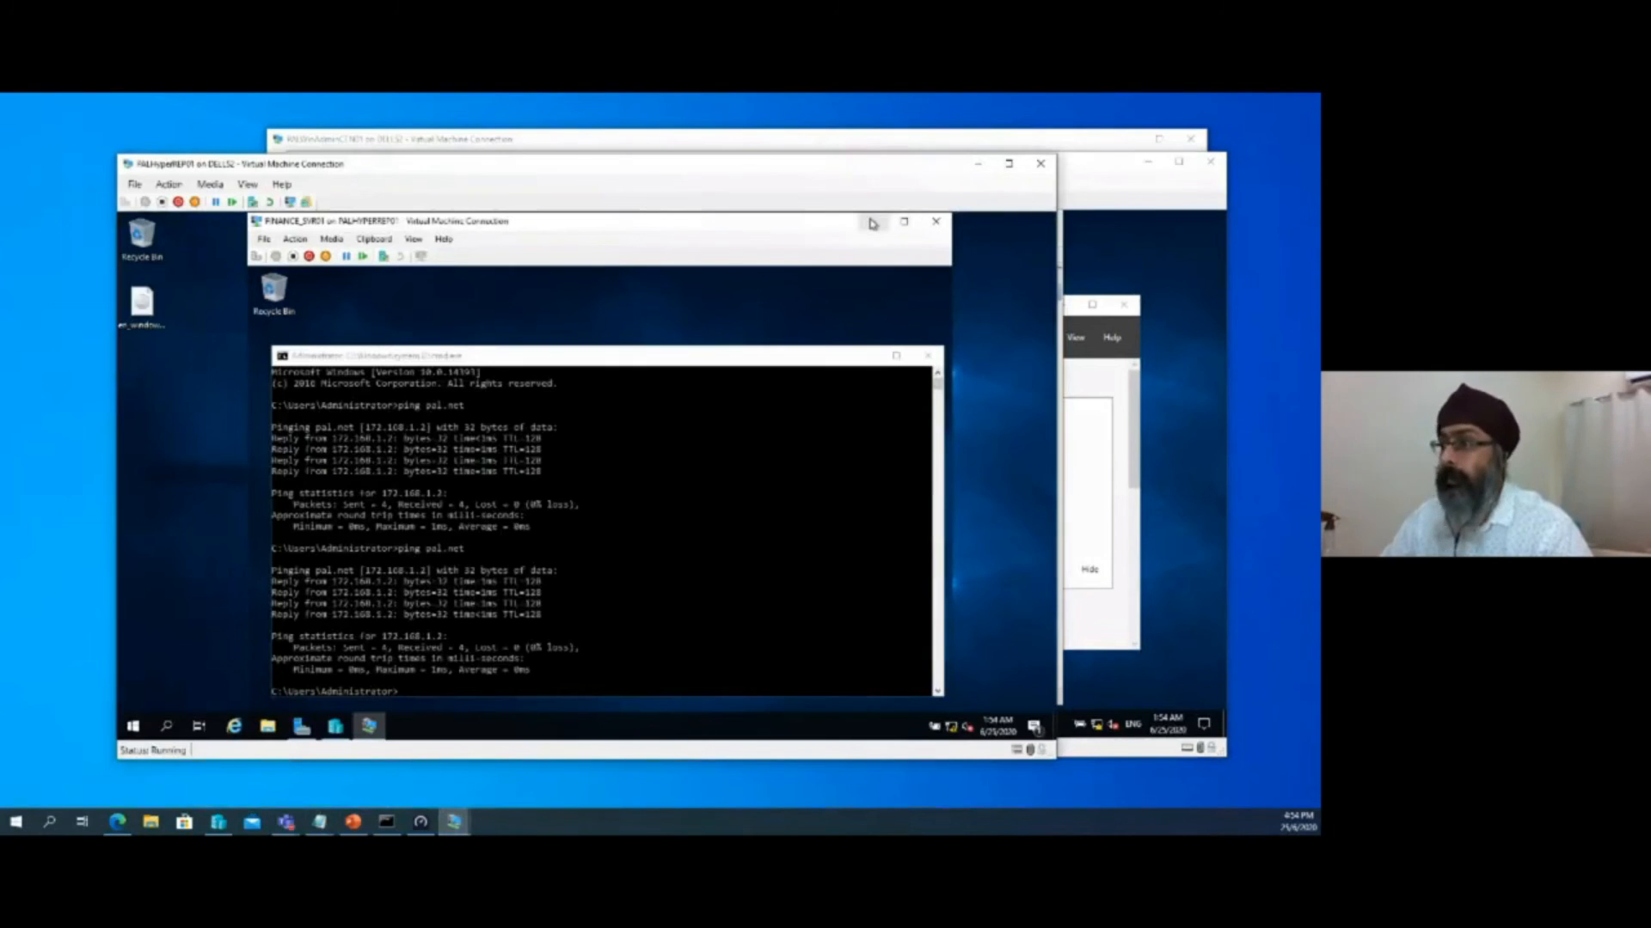
left_click(905, 224)
left_click(328, 732)
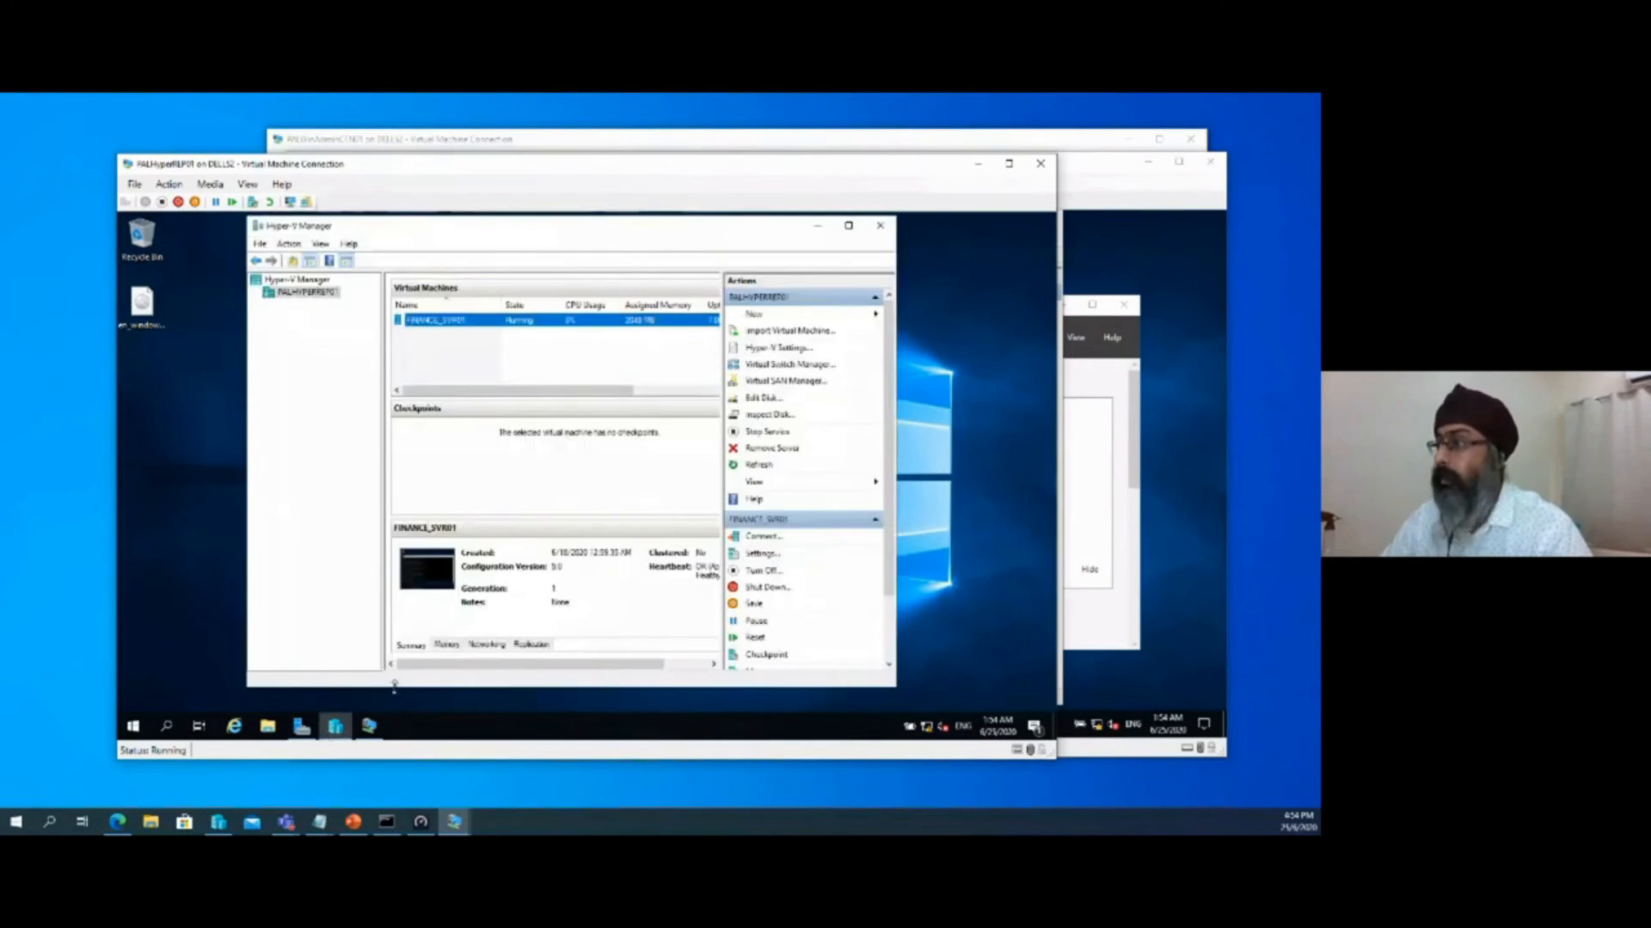
left_click(780, 364)
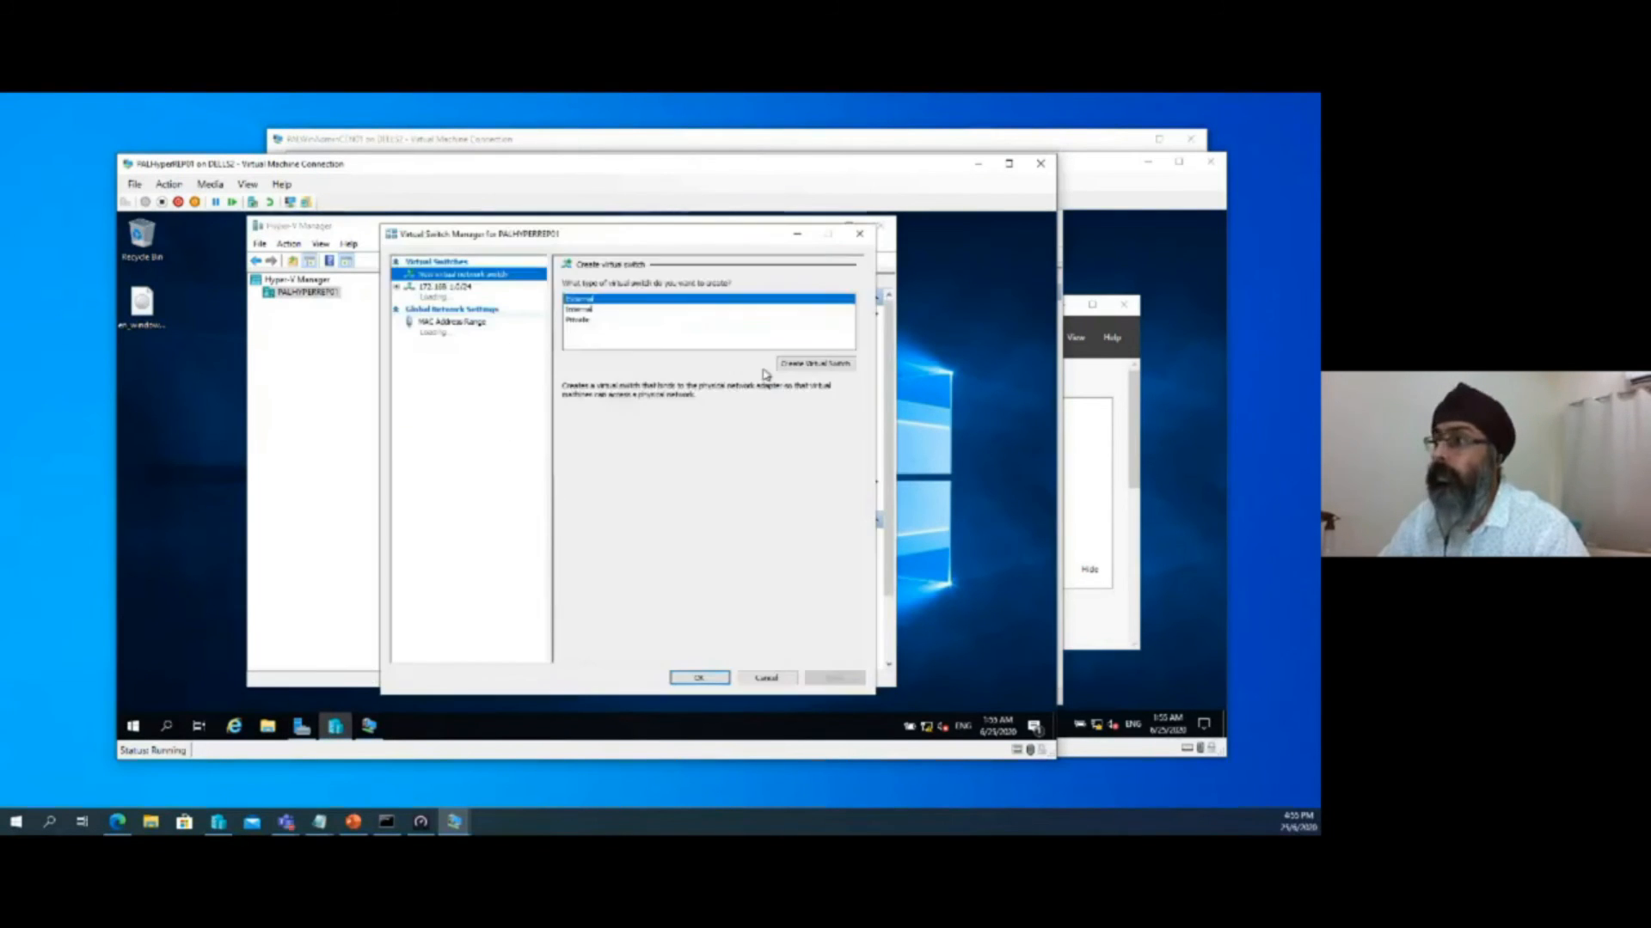
Copy the name of the existing 172.168.1.0/24 virtual switch and check its external network adapter selection
left_click(495, 292)
left_click_drag(588, 235, 468, 247)
left_click_drag(498, 312, 443, 312)
right_click(483, 314)
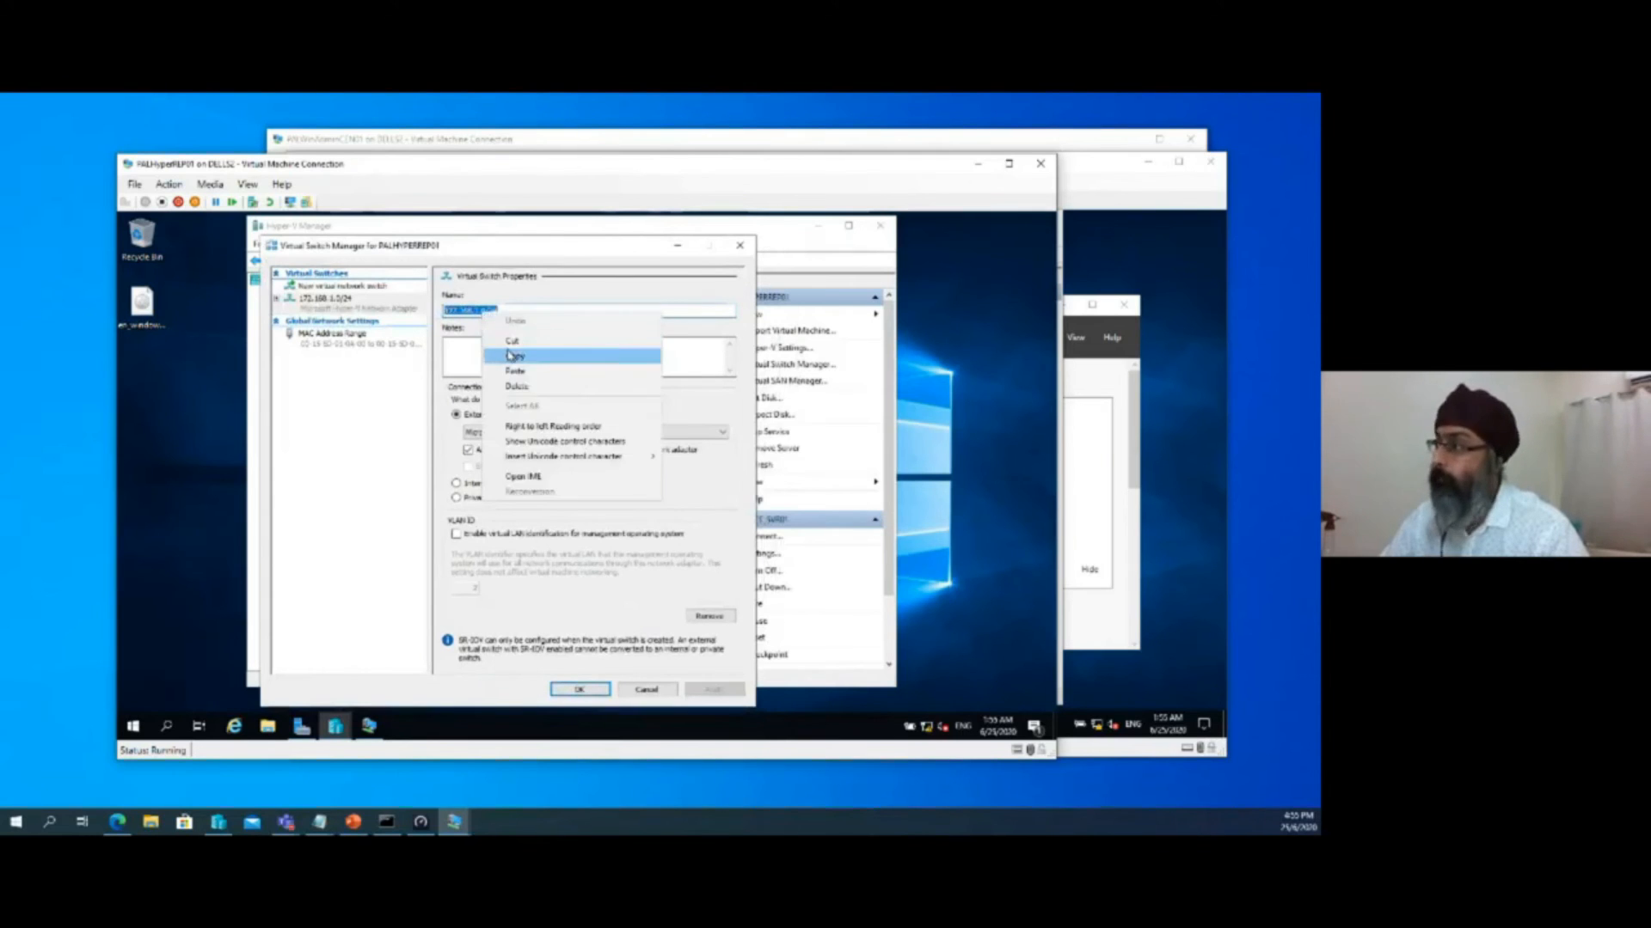
left_click(508, 353)
left_click(523, 433)
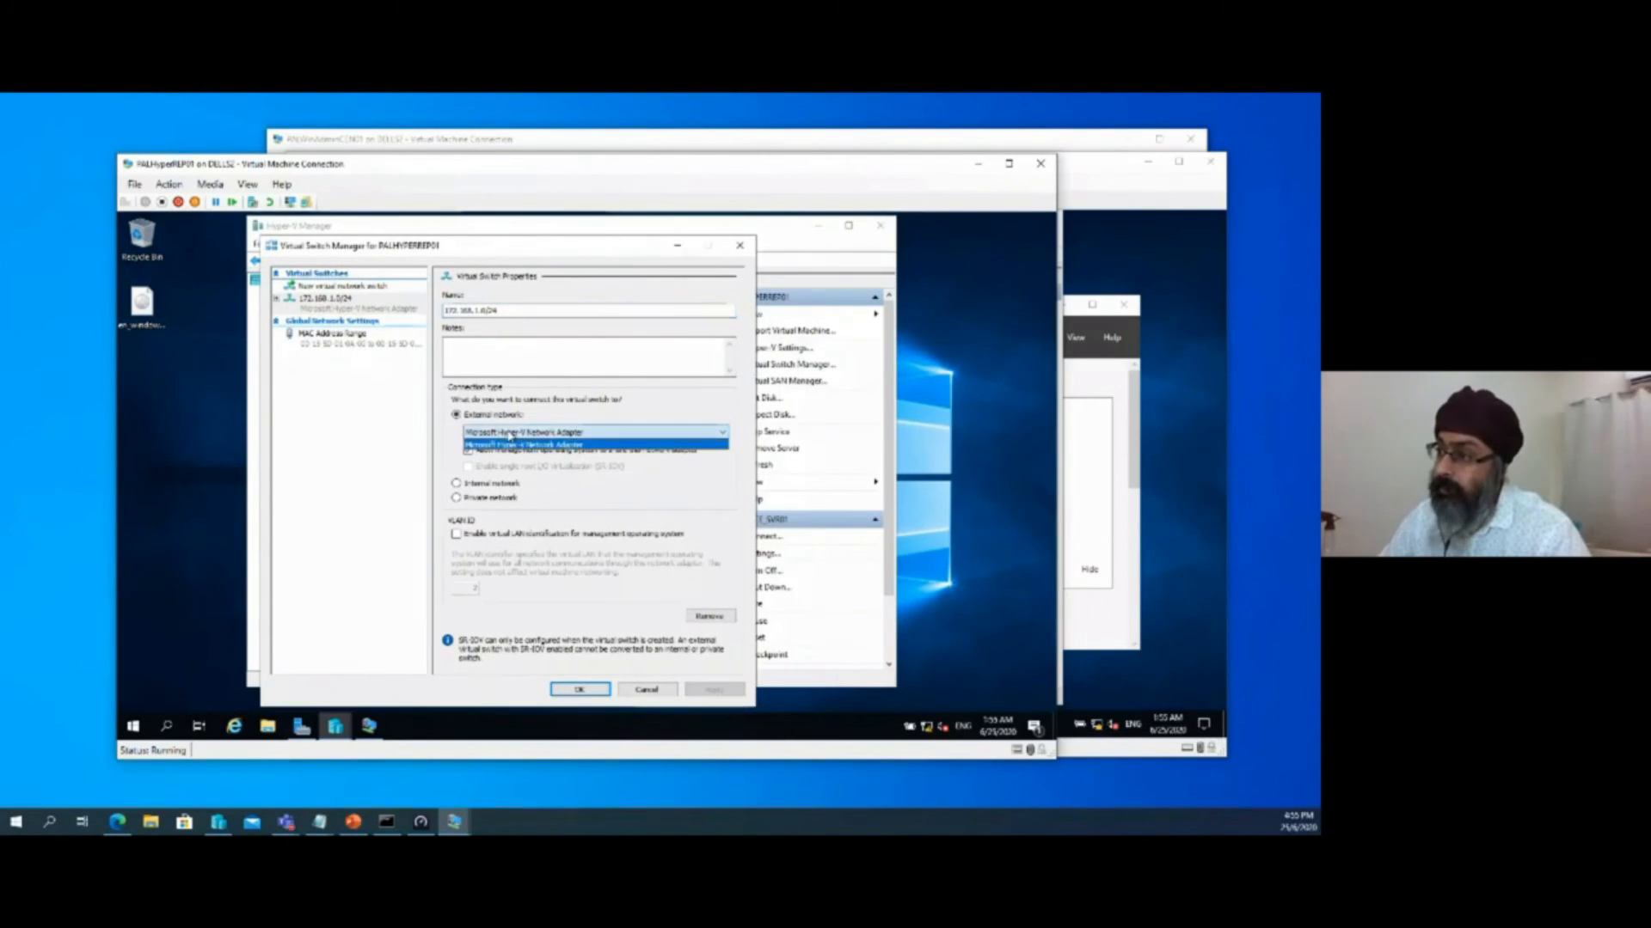
left_click(519, 442)
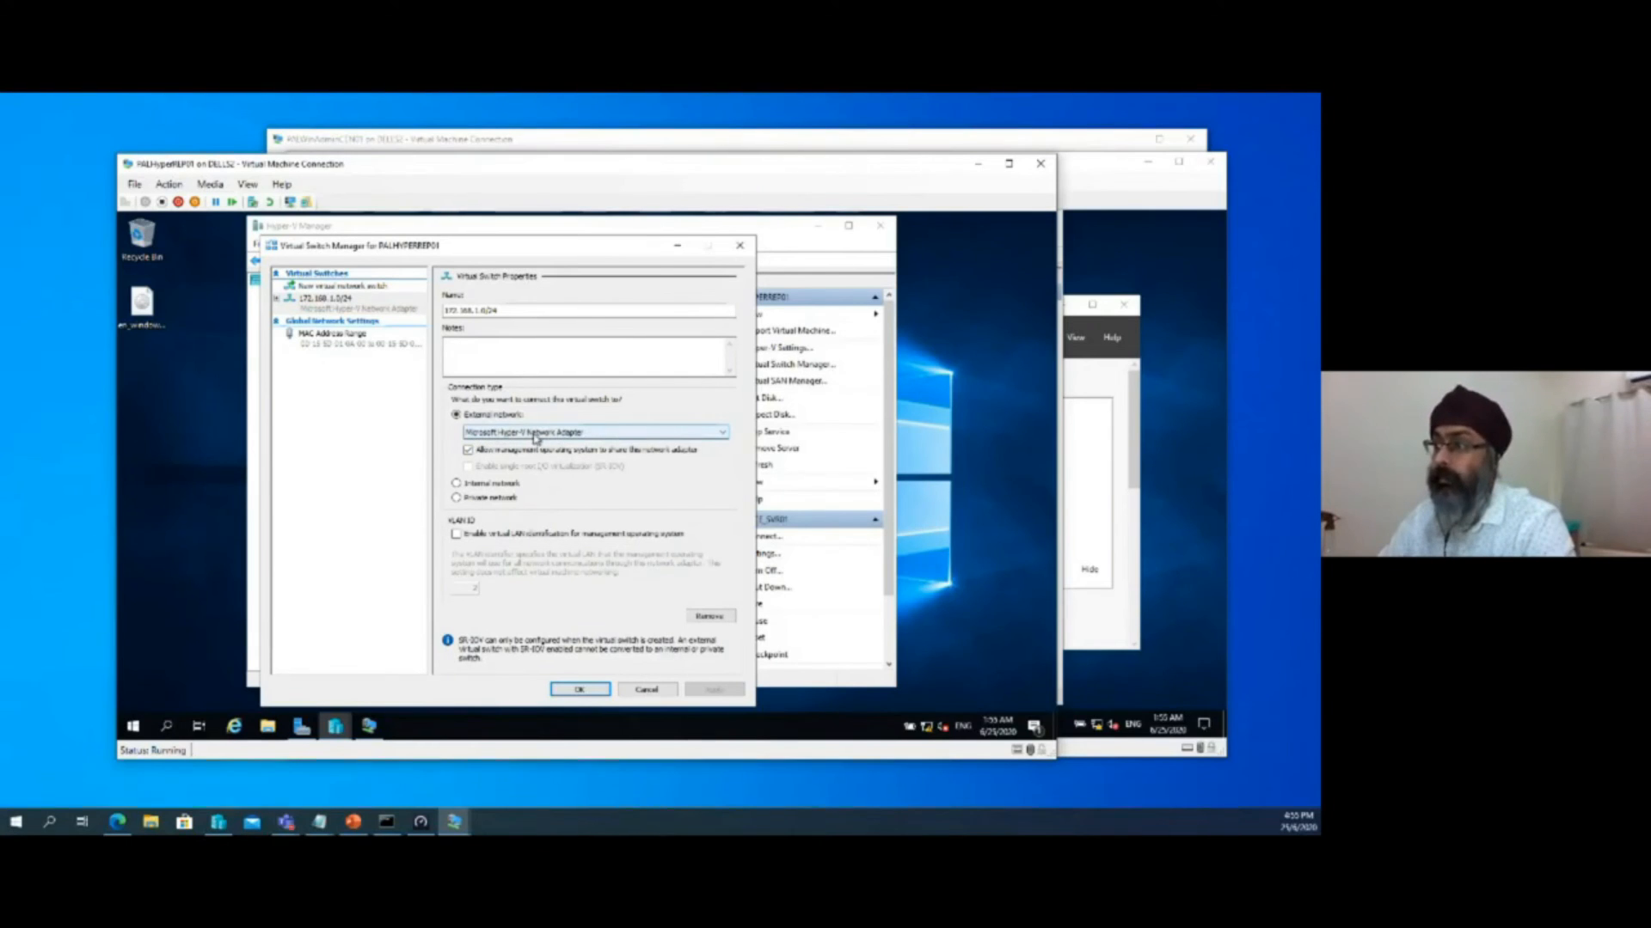
Switch to PALHyperREP02 and start a new external virtual switch in Virtual Switch Manager
left_click(1002, 320)
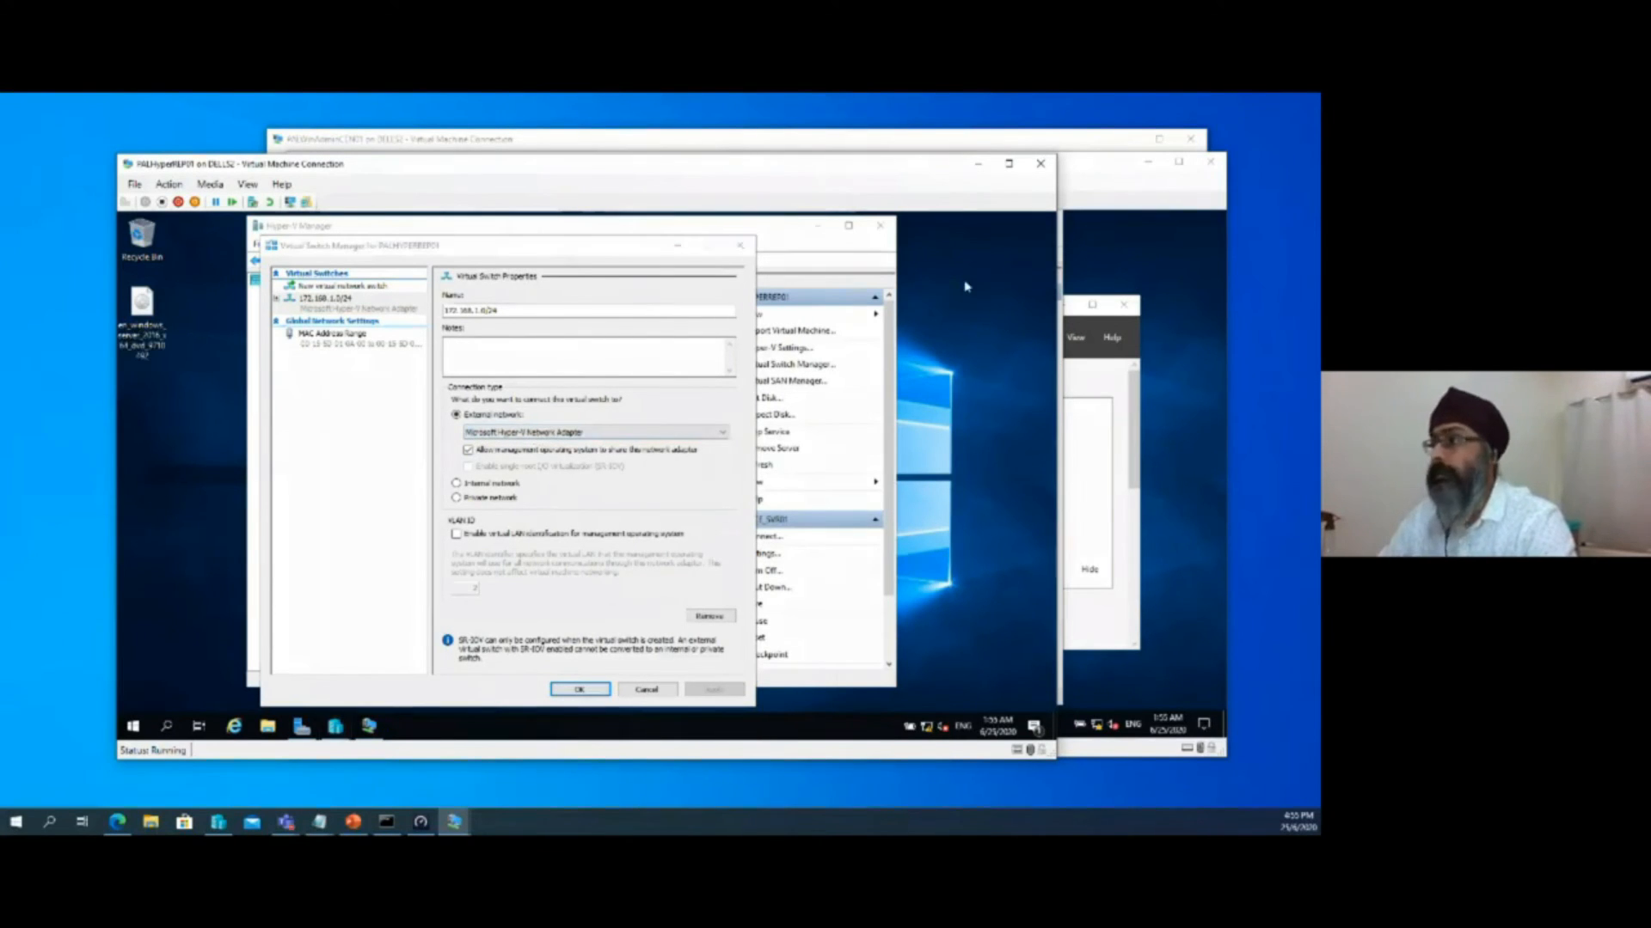
left_click(1113, 166)
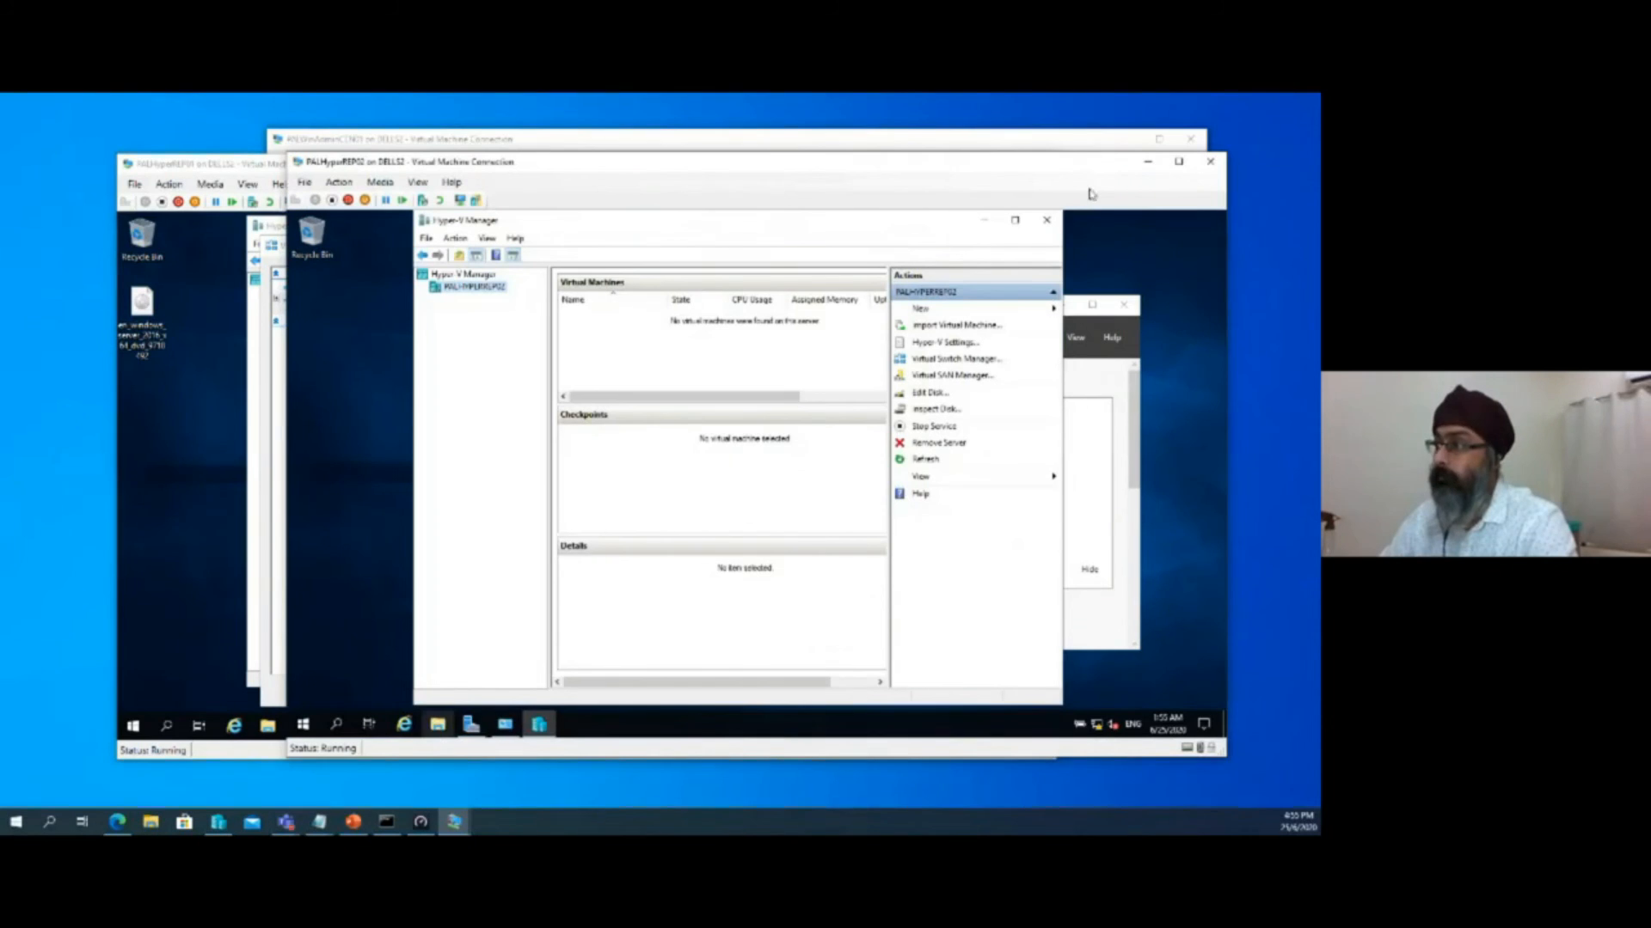
left_click(947, 360)
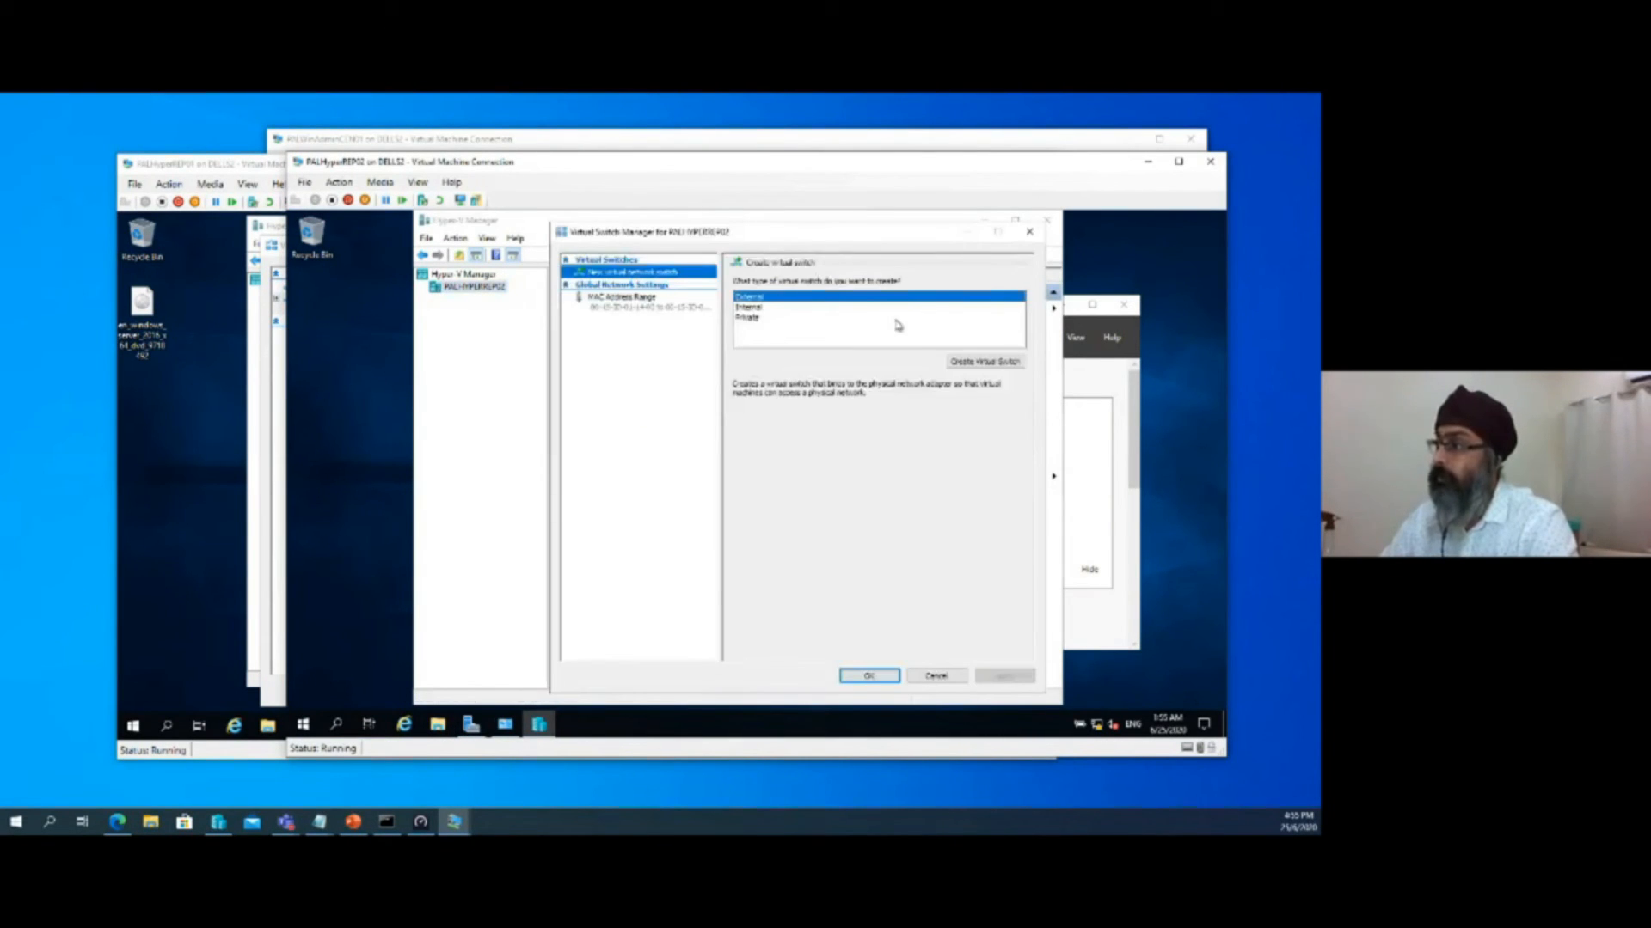
left_click(961, 363)
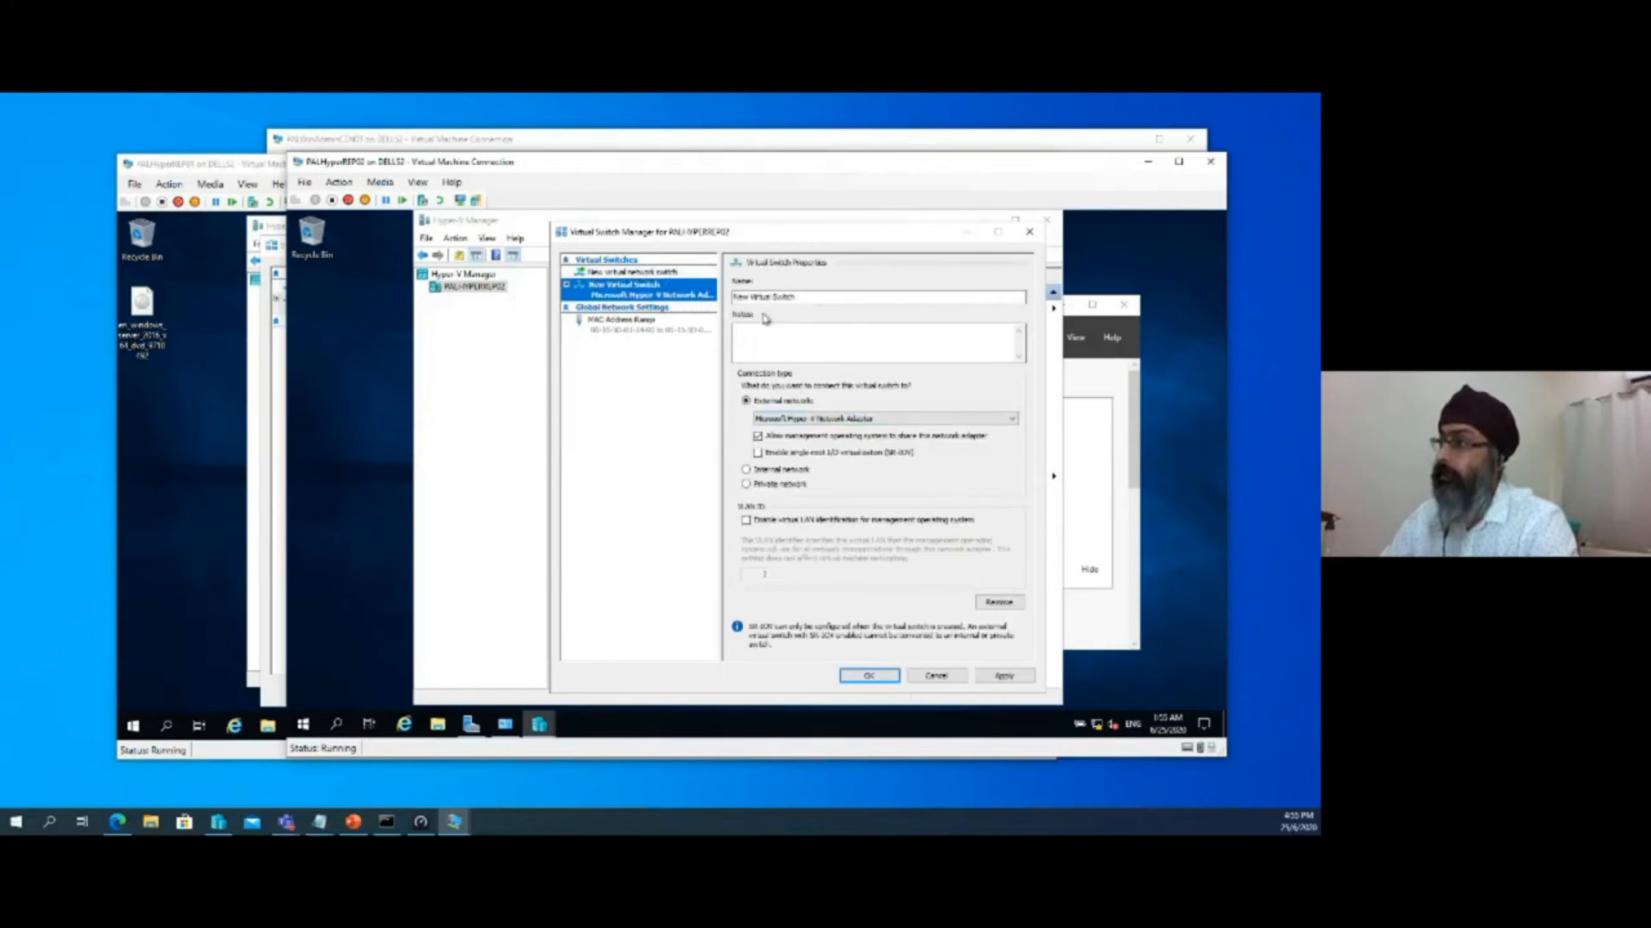
Name the new virtual switch 172.168.1.0/24 by pasting the copied name, then apply it and accept the networking changes
left_click(778, 300)
right_click(778, 299)
left_click(825, 297)
key("ctrl+a")
key("ctrl+v")
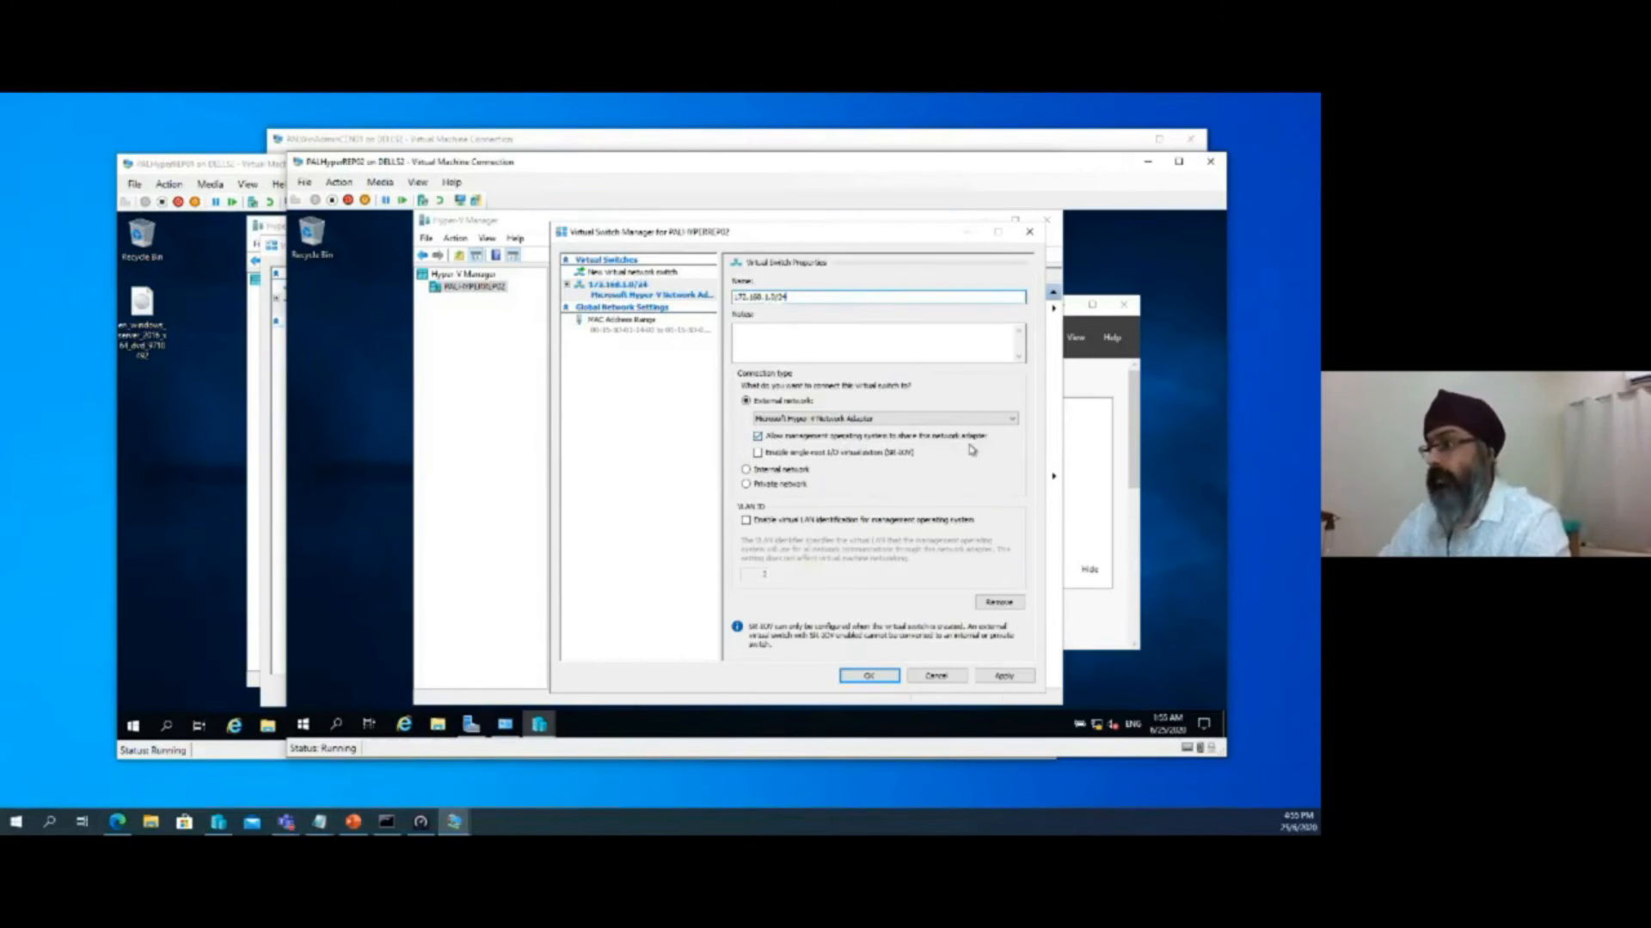
left_click(1008, 680)
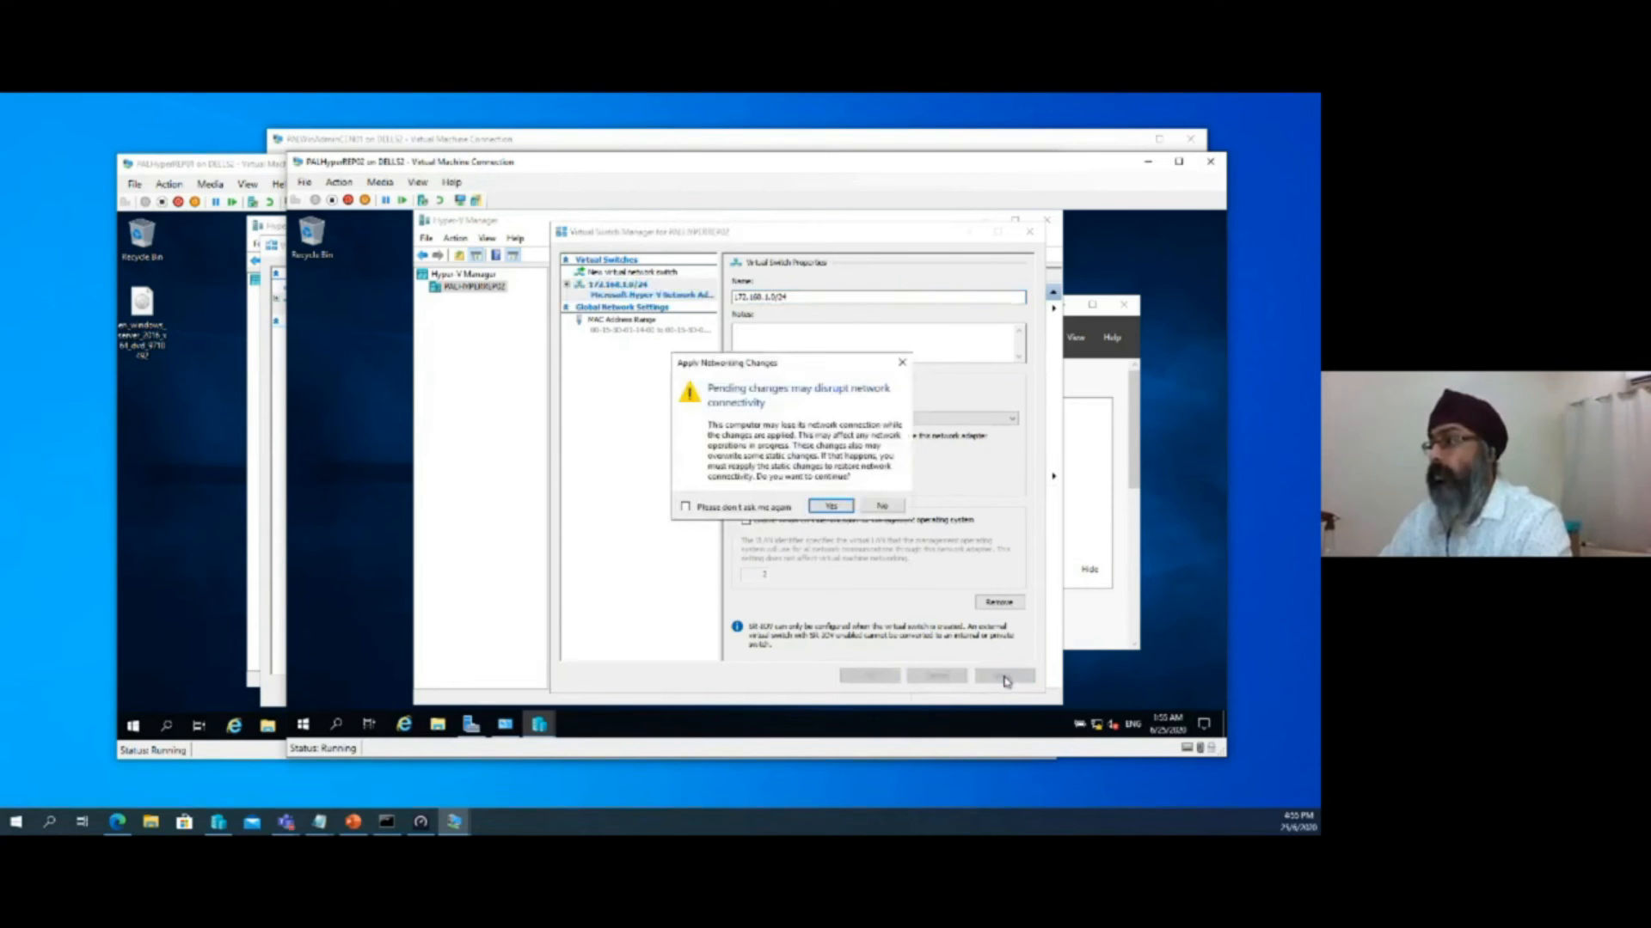
left_click(818, 509)
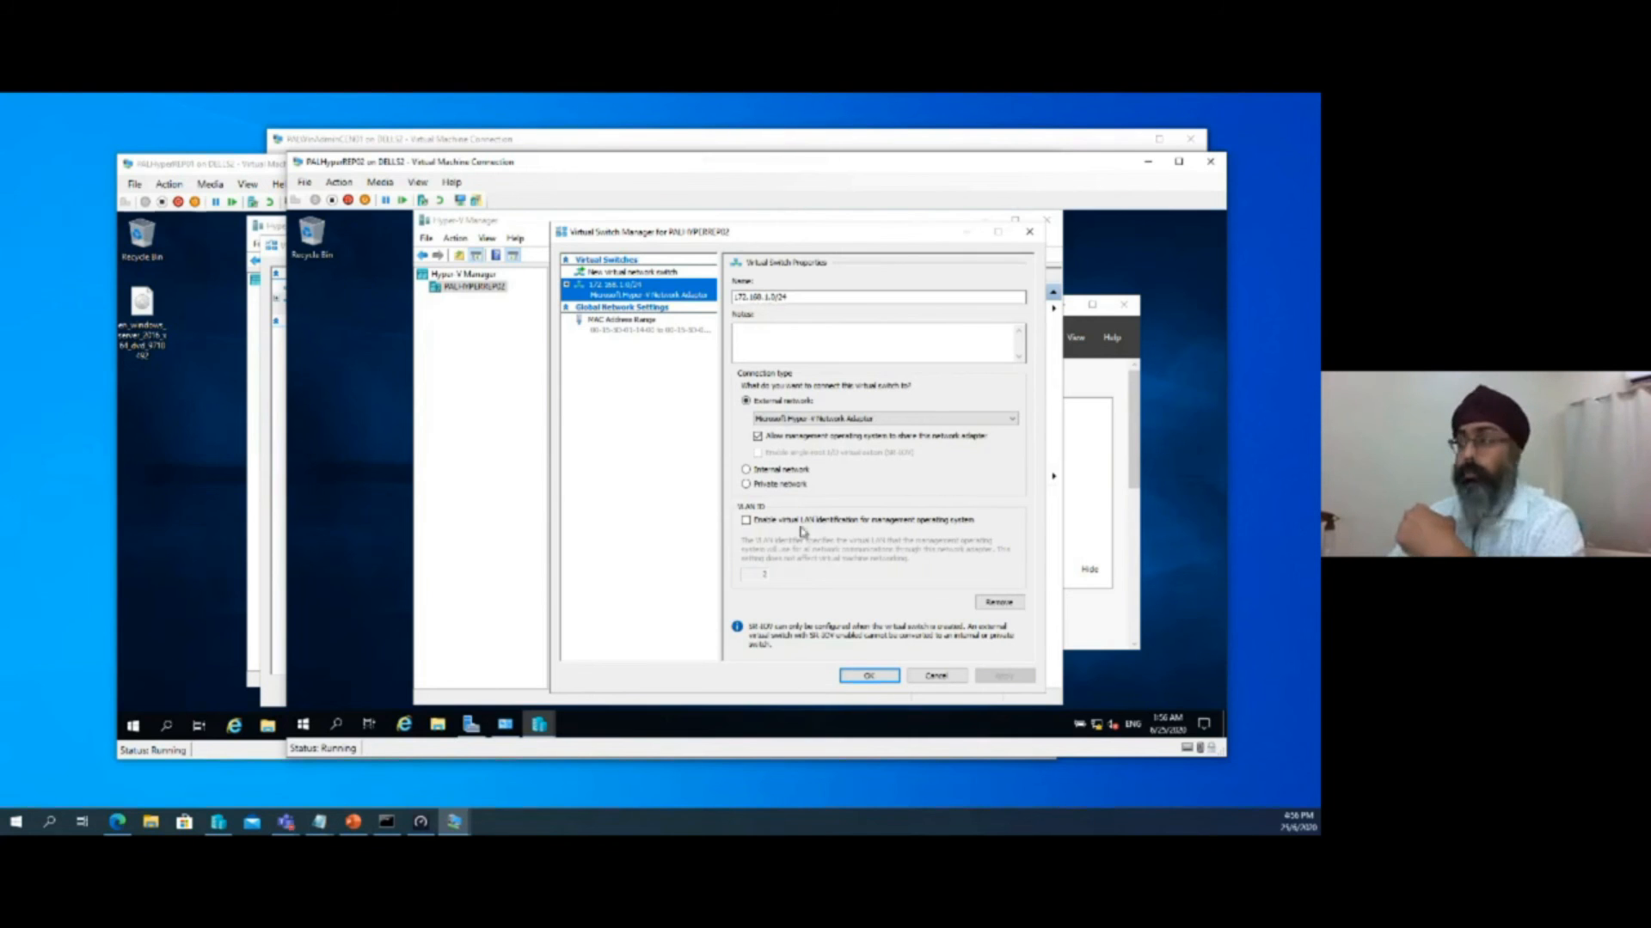
left_click(886, 677)
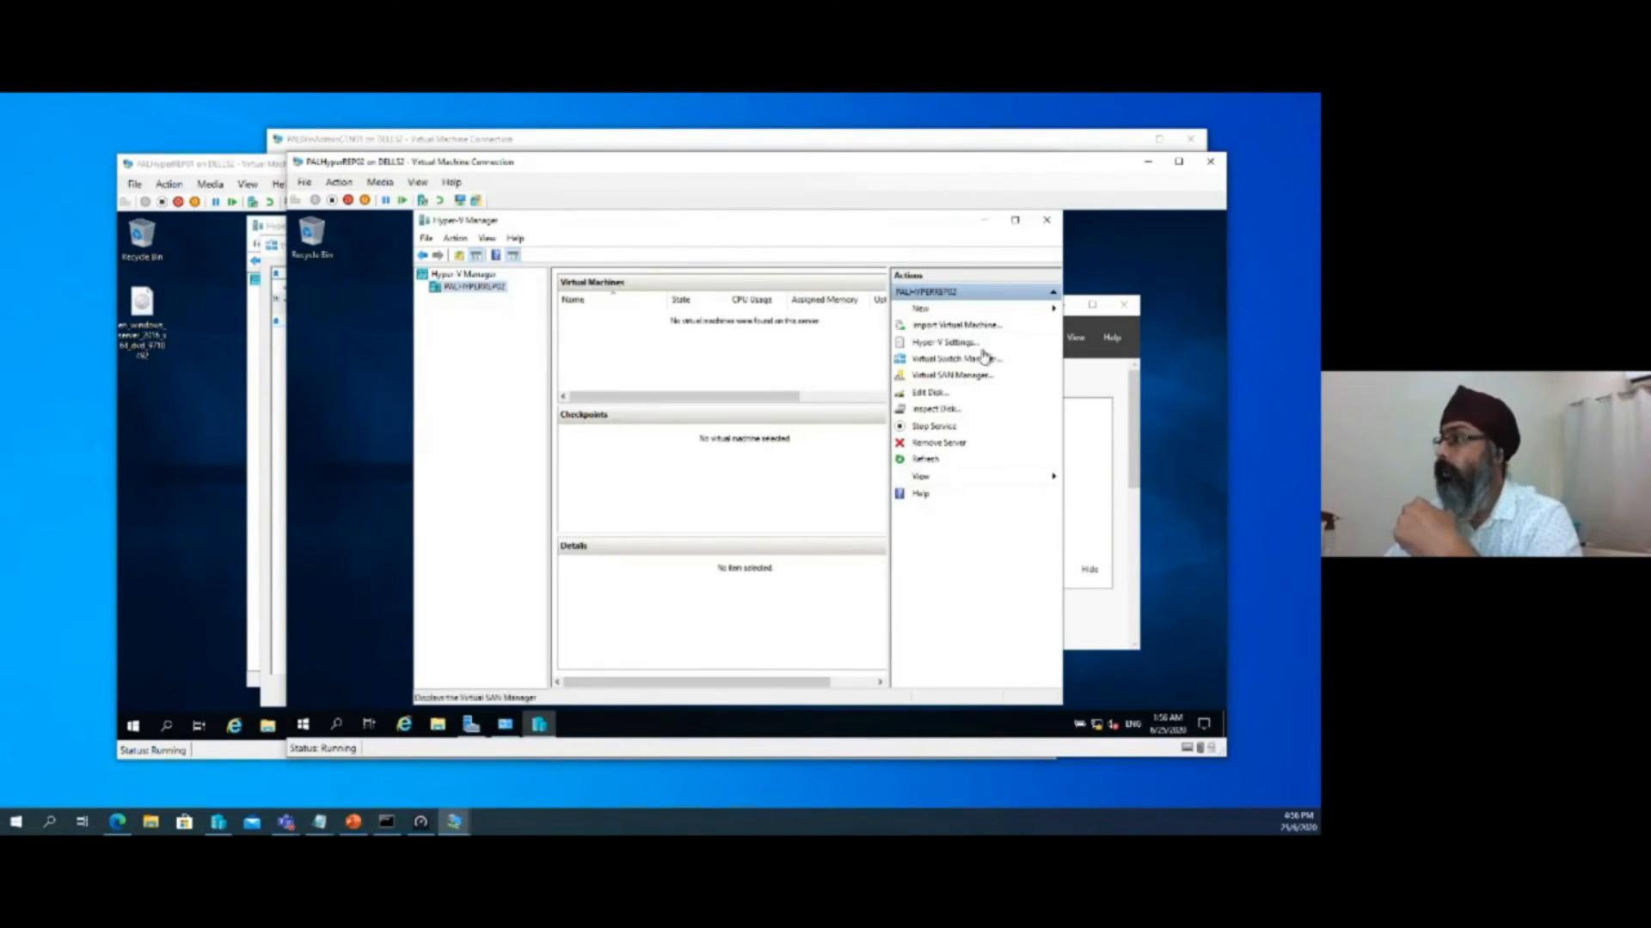
Minimize Hyper-V Manager on PALHyperREP02, return to PALHyperREP01, and dismiss its Virtual Switch Manager without changes
left_click(984, 223)
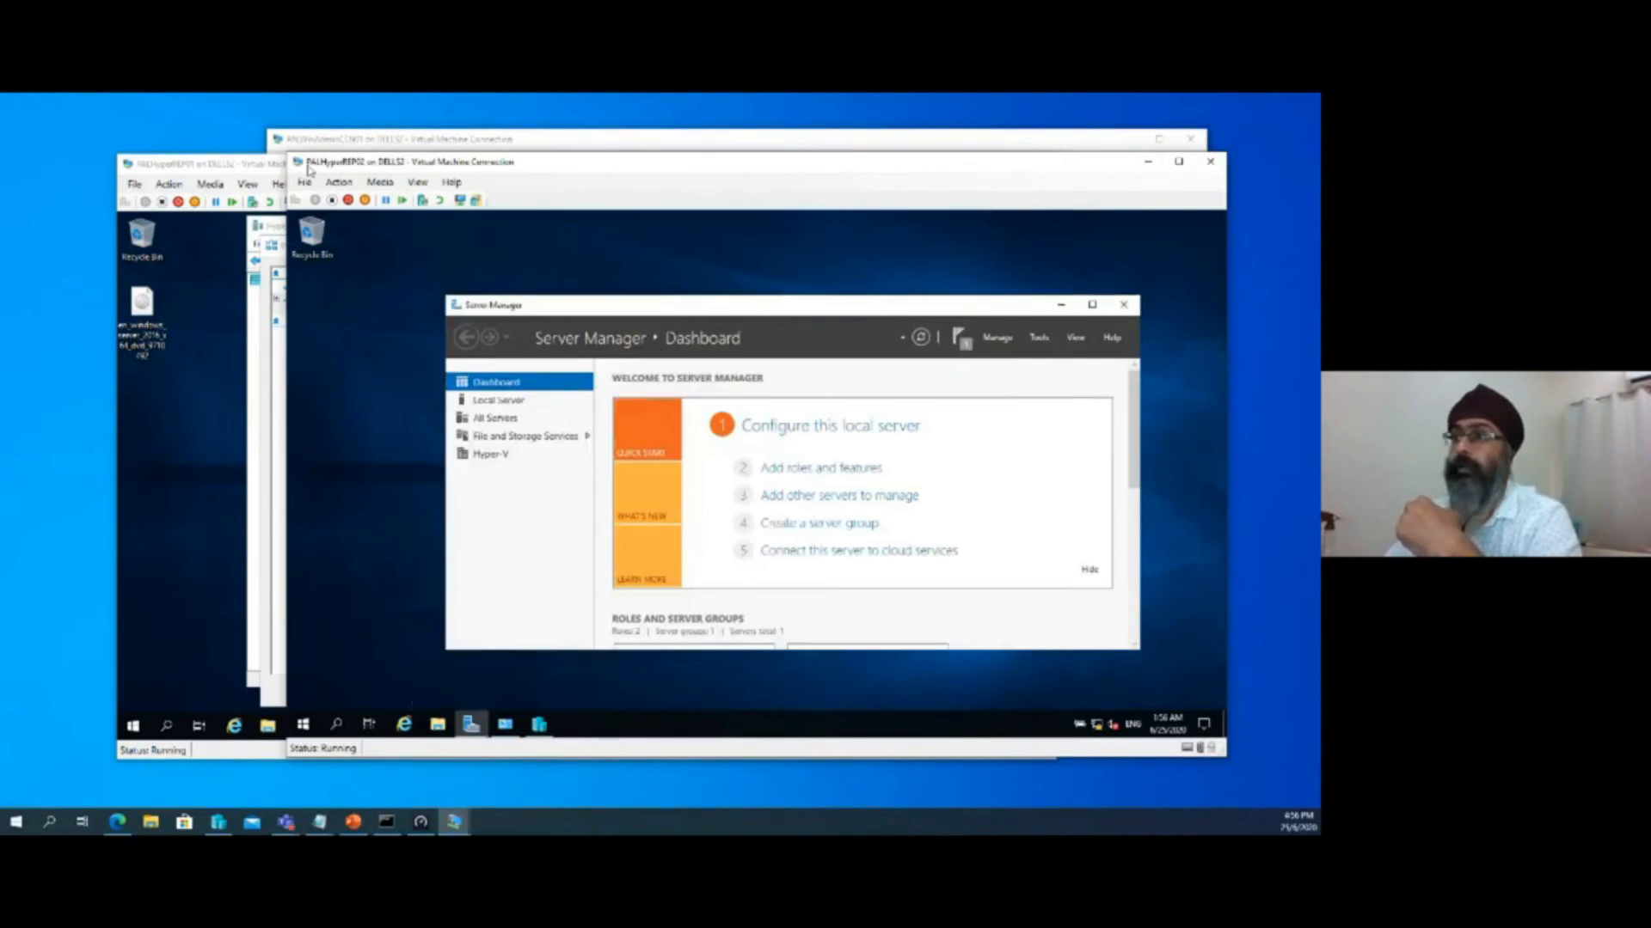
left_click(199, 164)
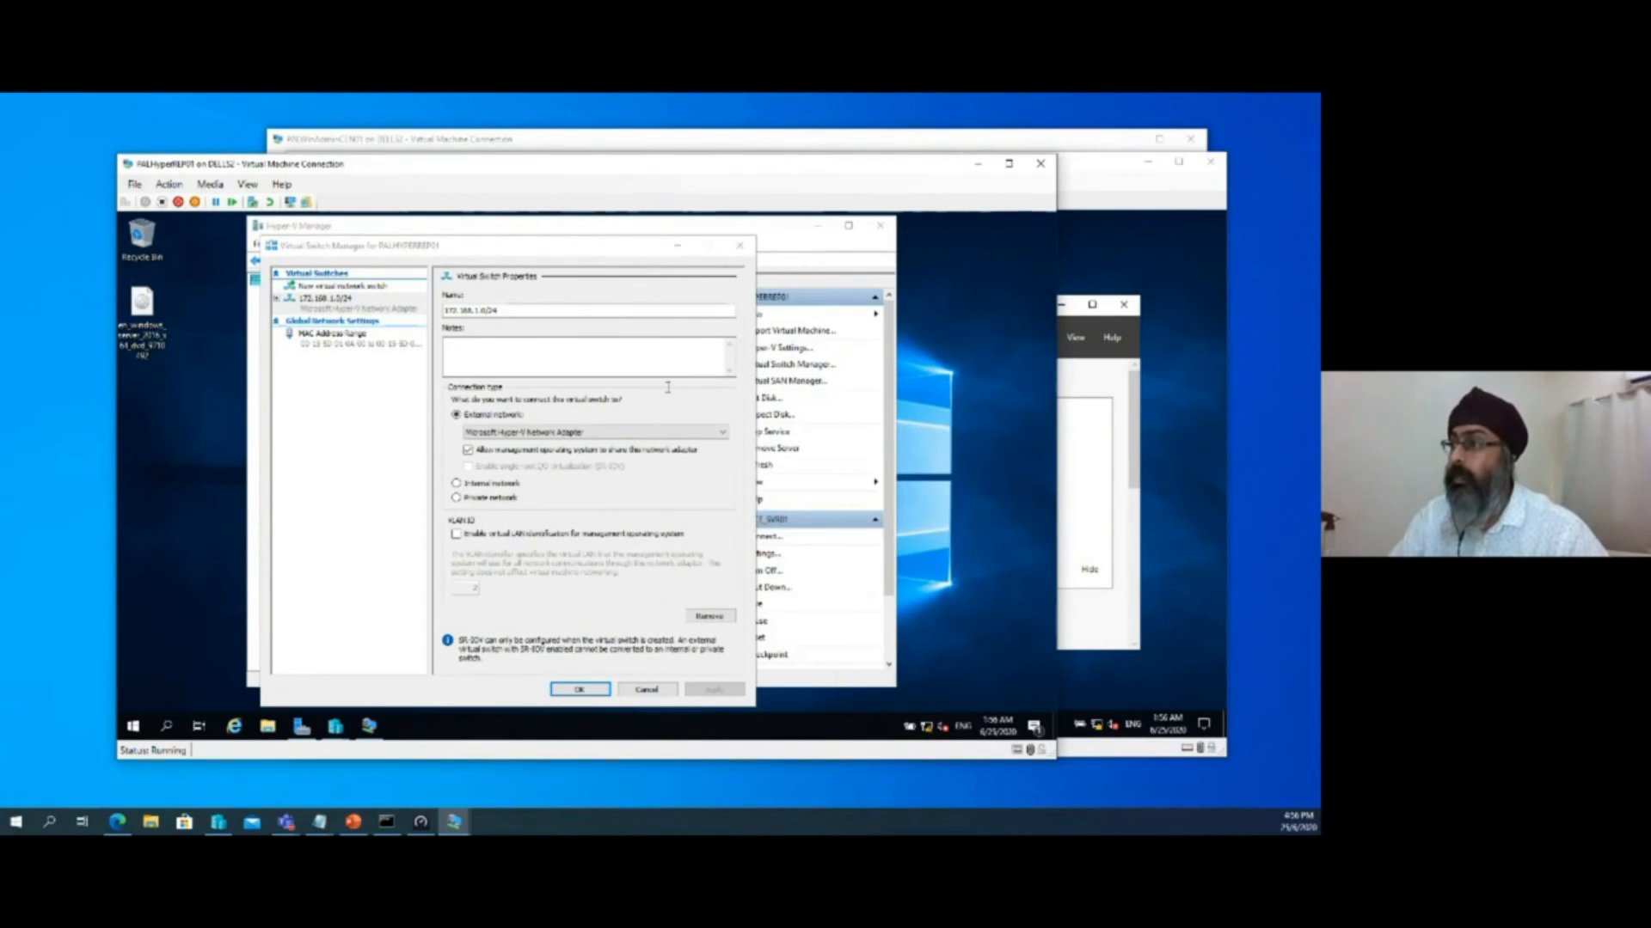
left_click(650, 693)
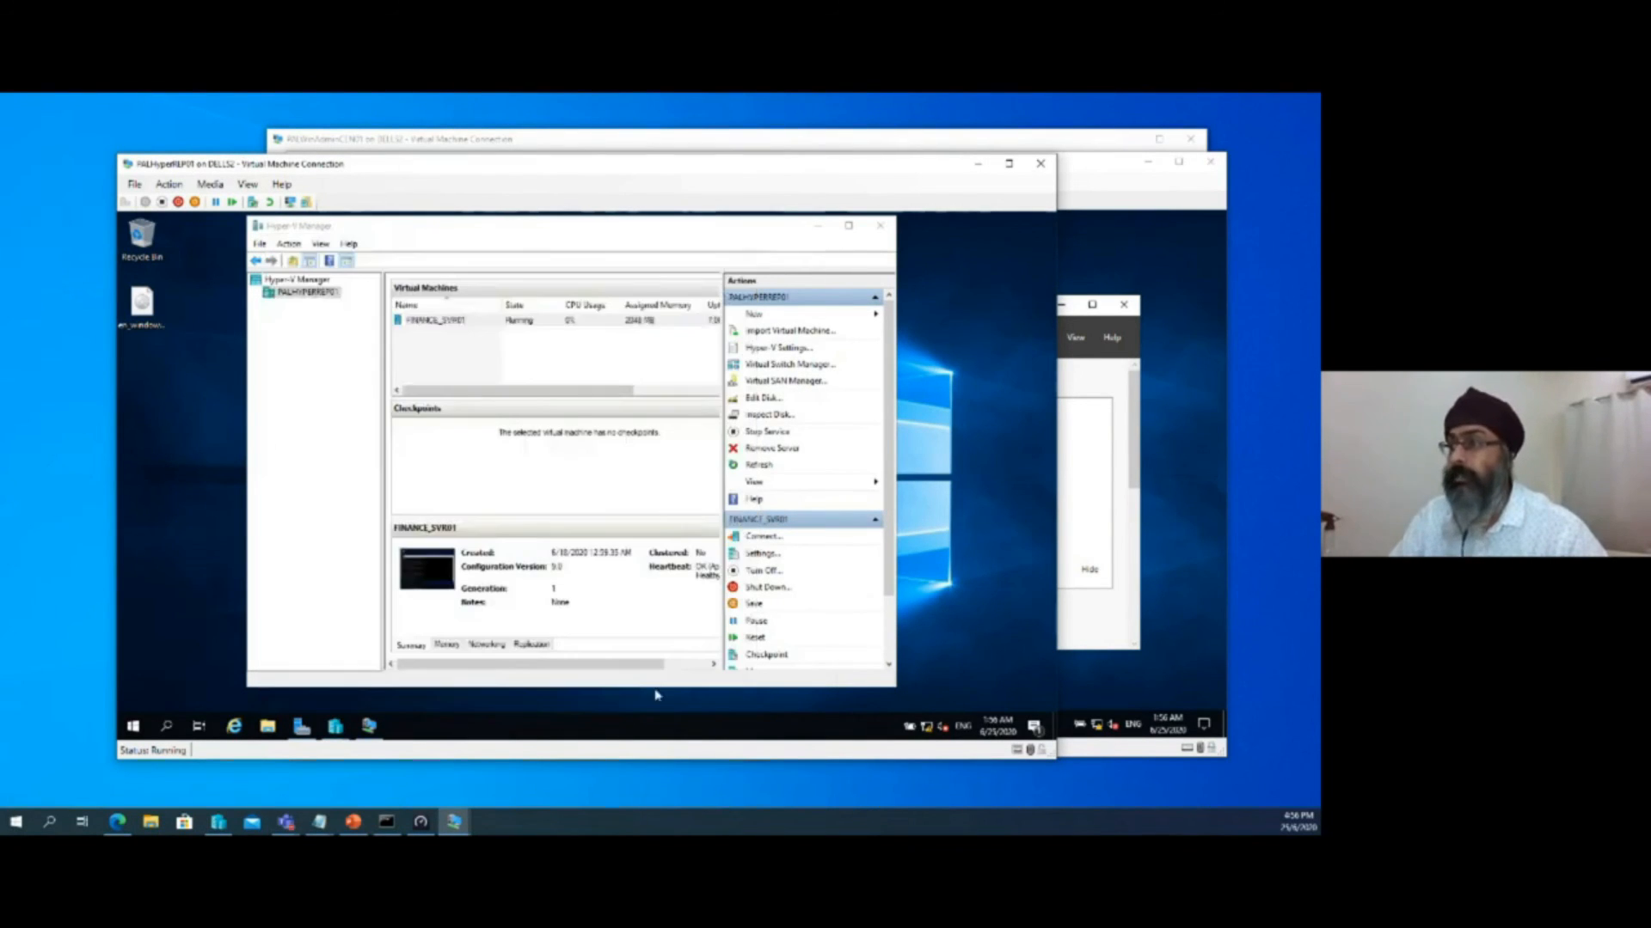
In the Hyper-V Settings of PALHyperREP01, enable the computer as a Replica server using Kerberos (HTTP) authentication
right_click(307, 297)
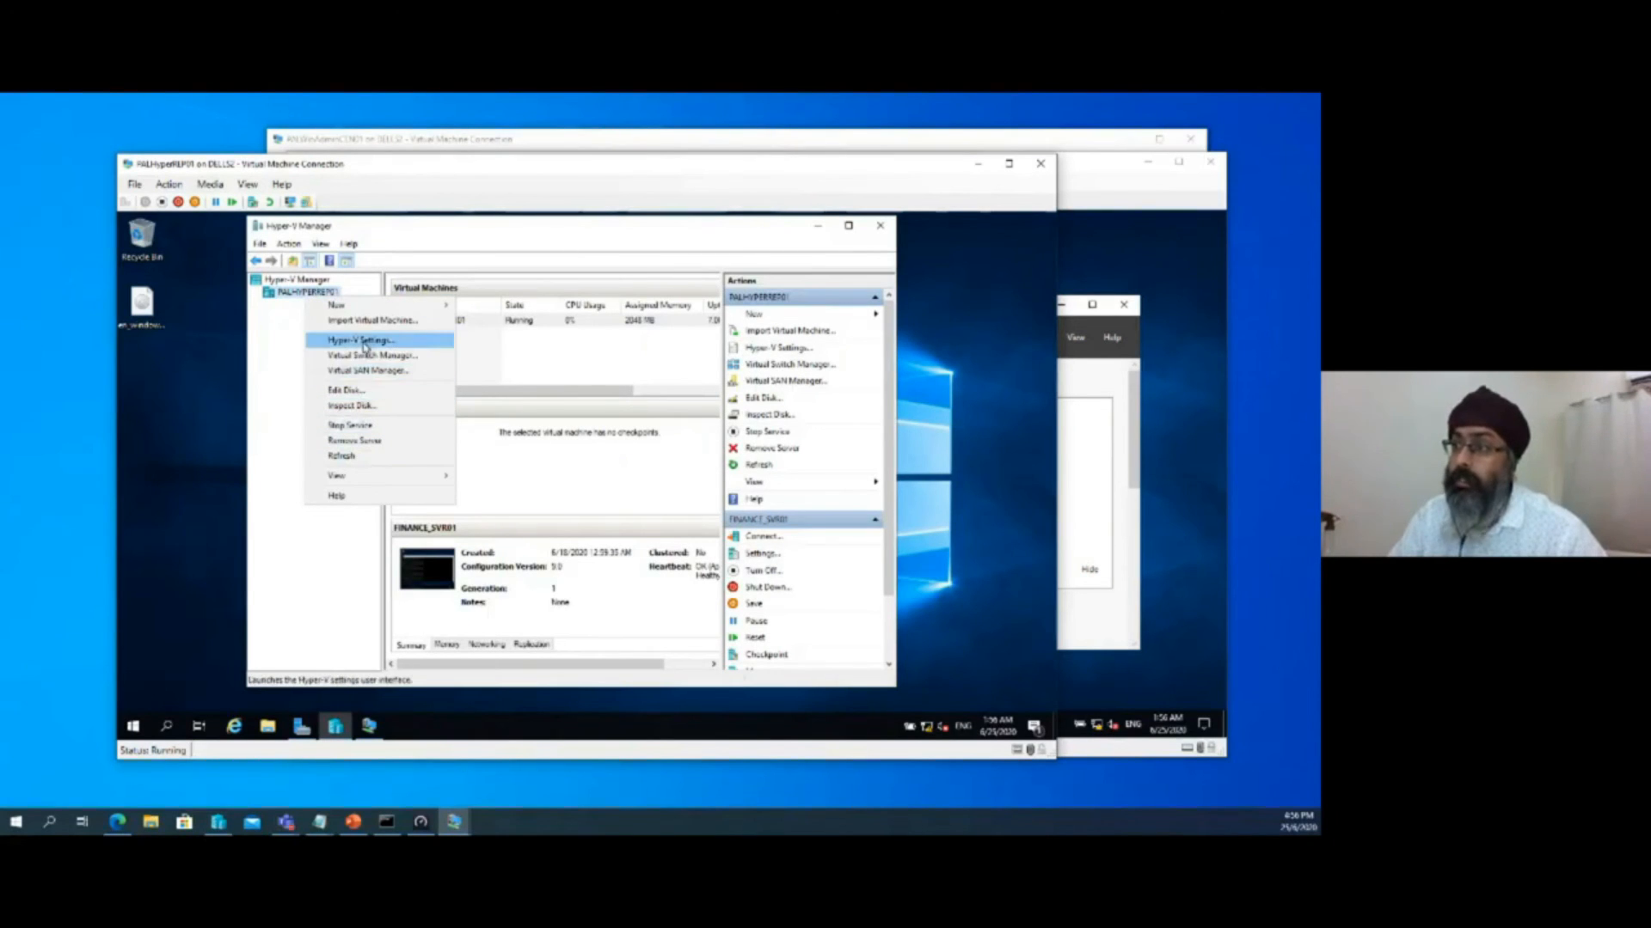
right_click(289, 295)
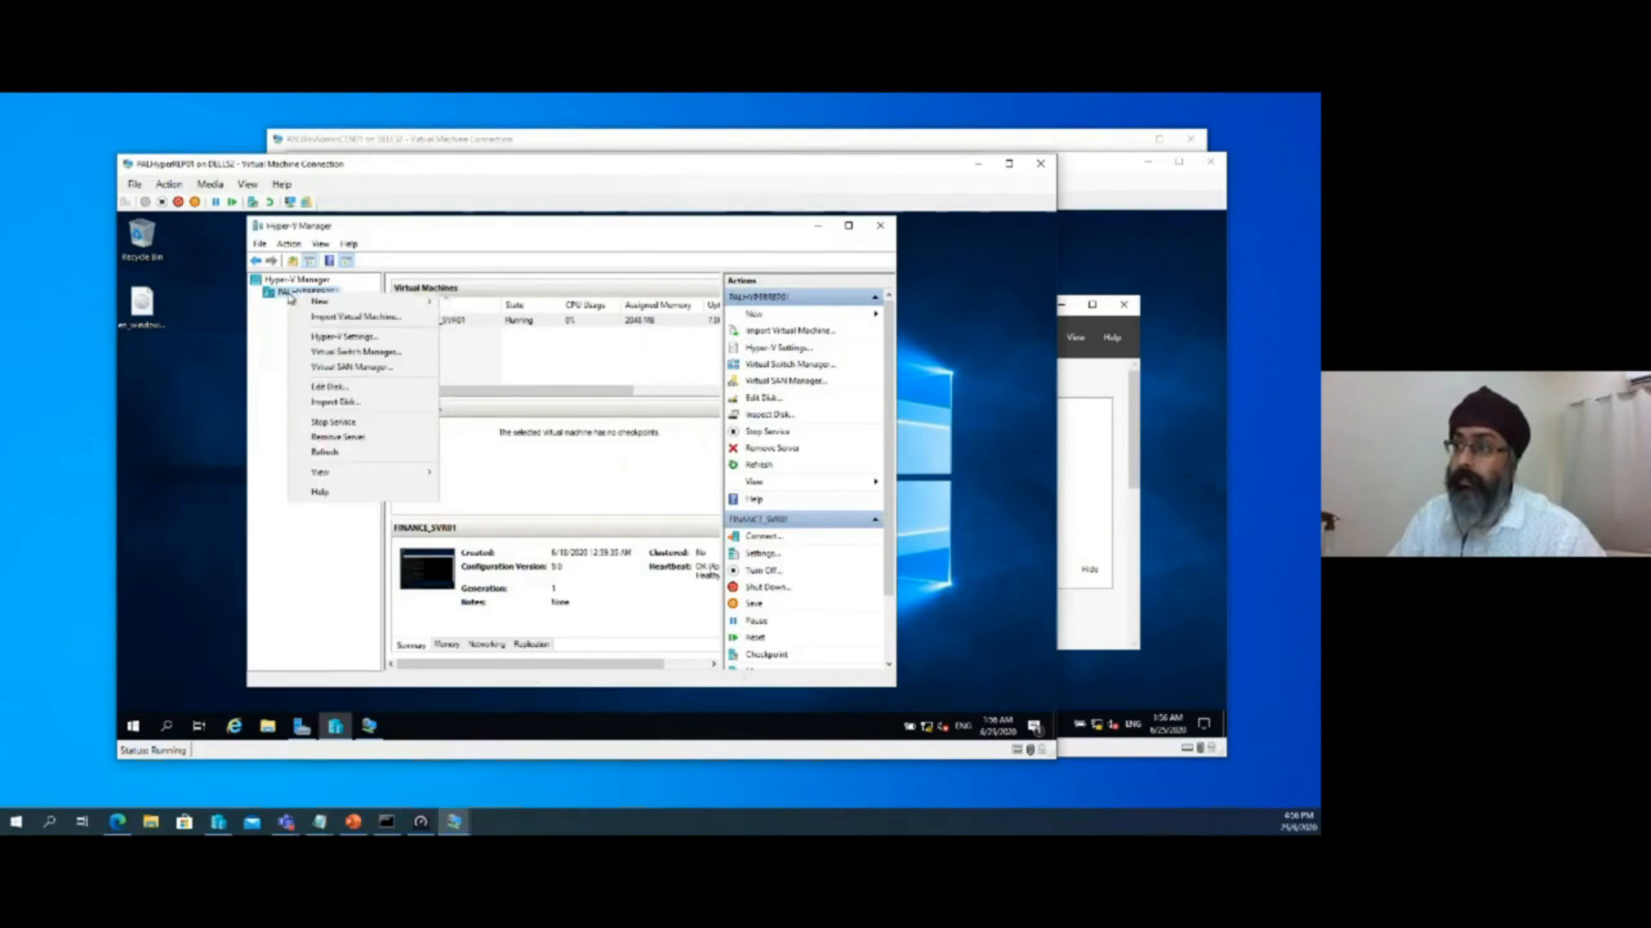
left_click(371, 339)
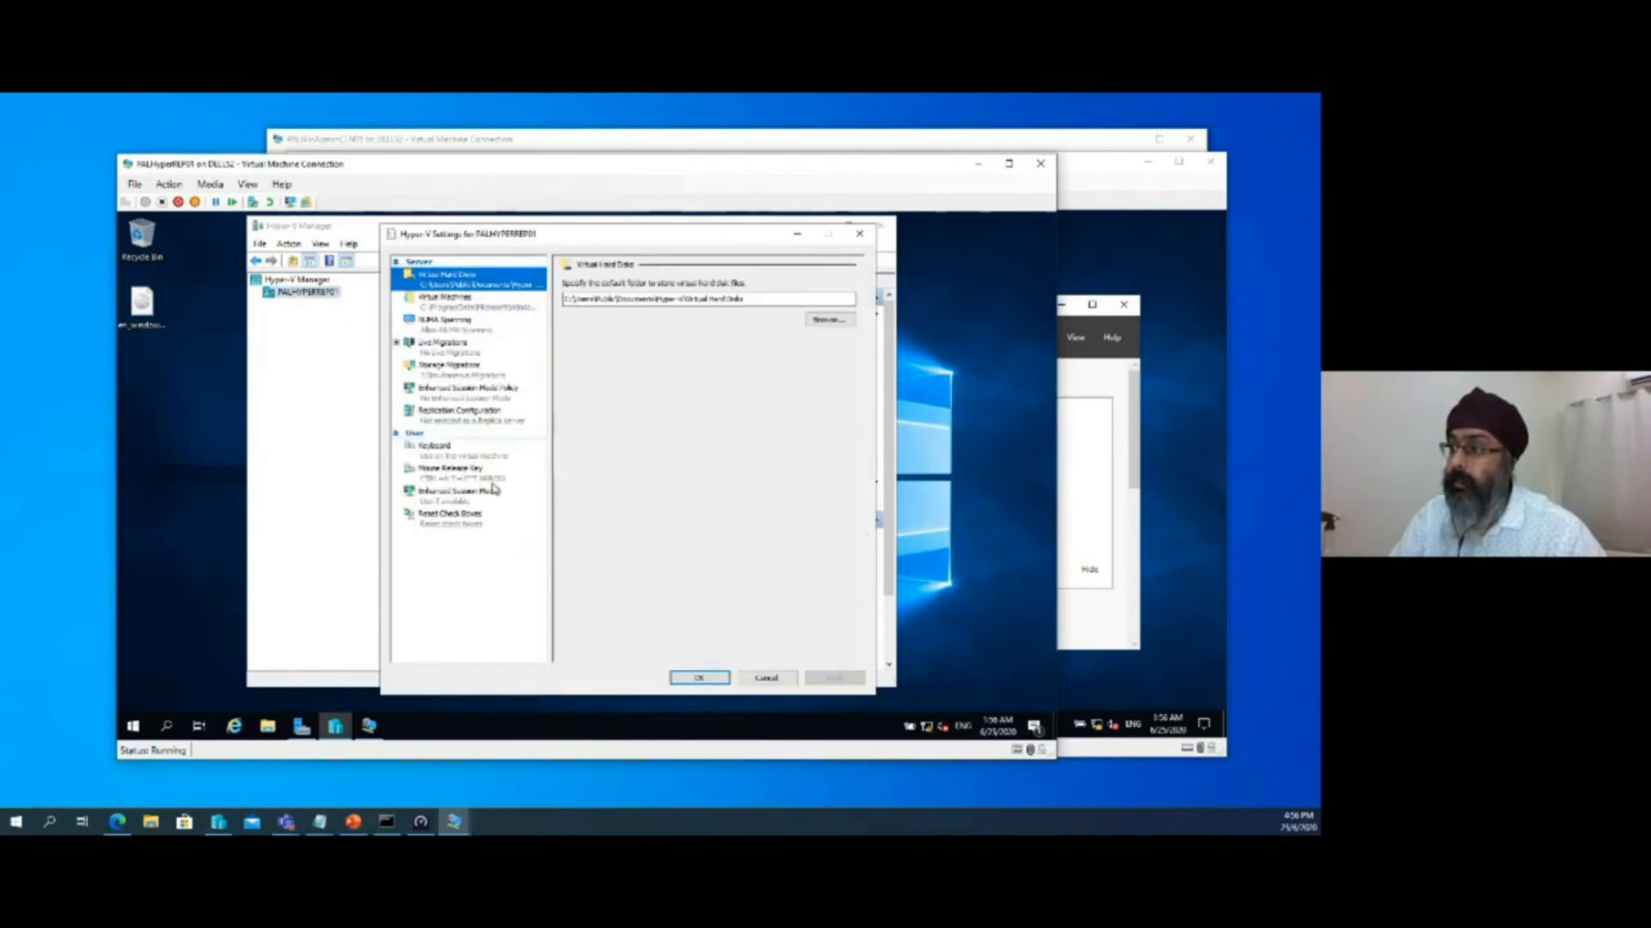
left_click(458, 417)
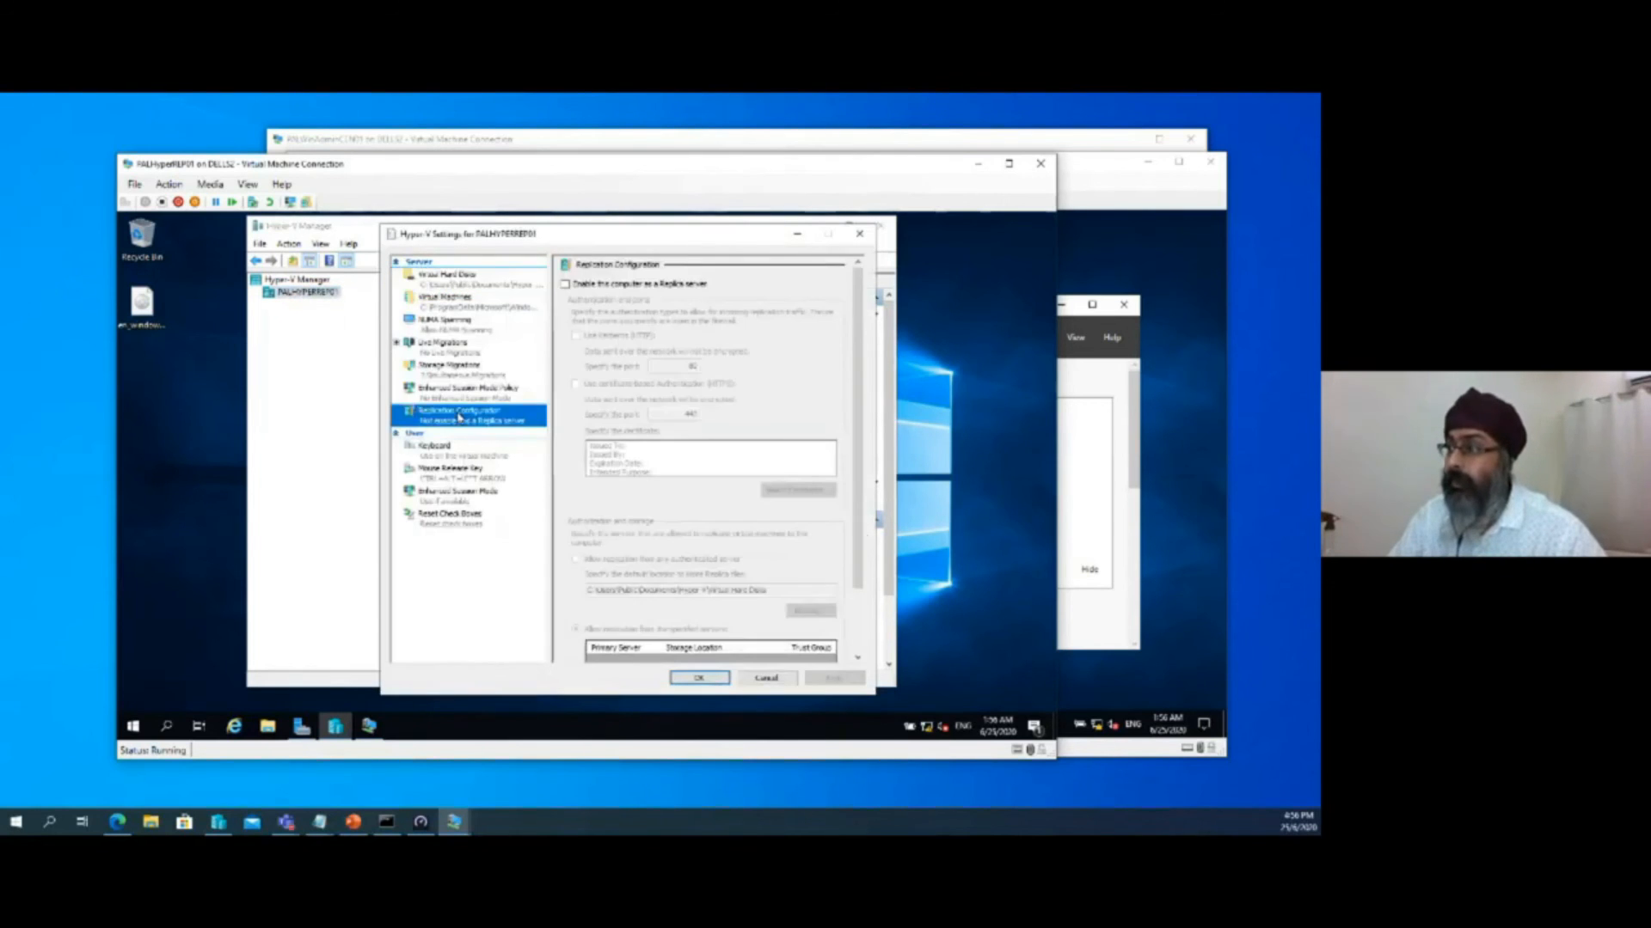
left_click(566, 284)
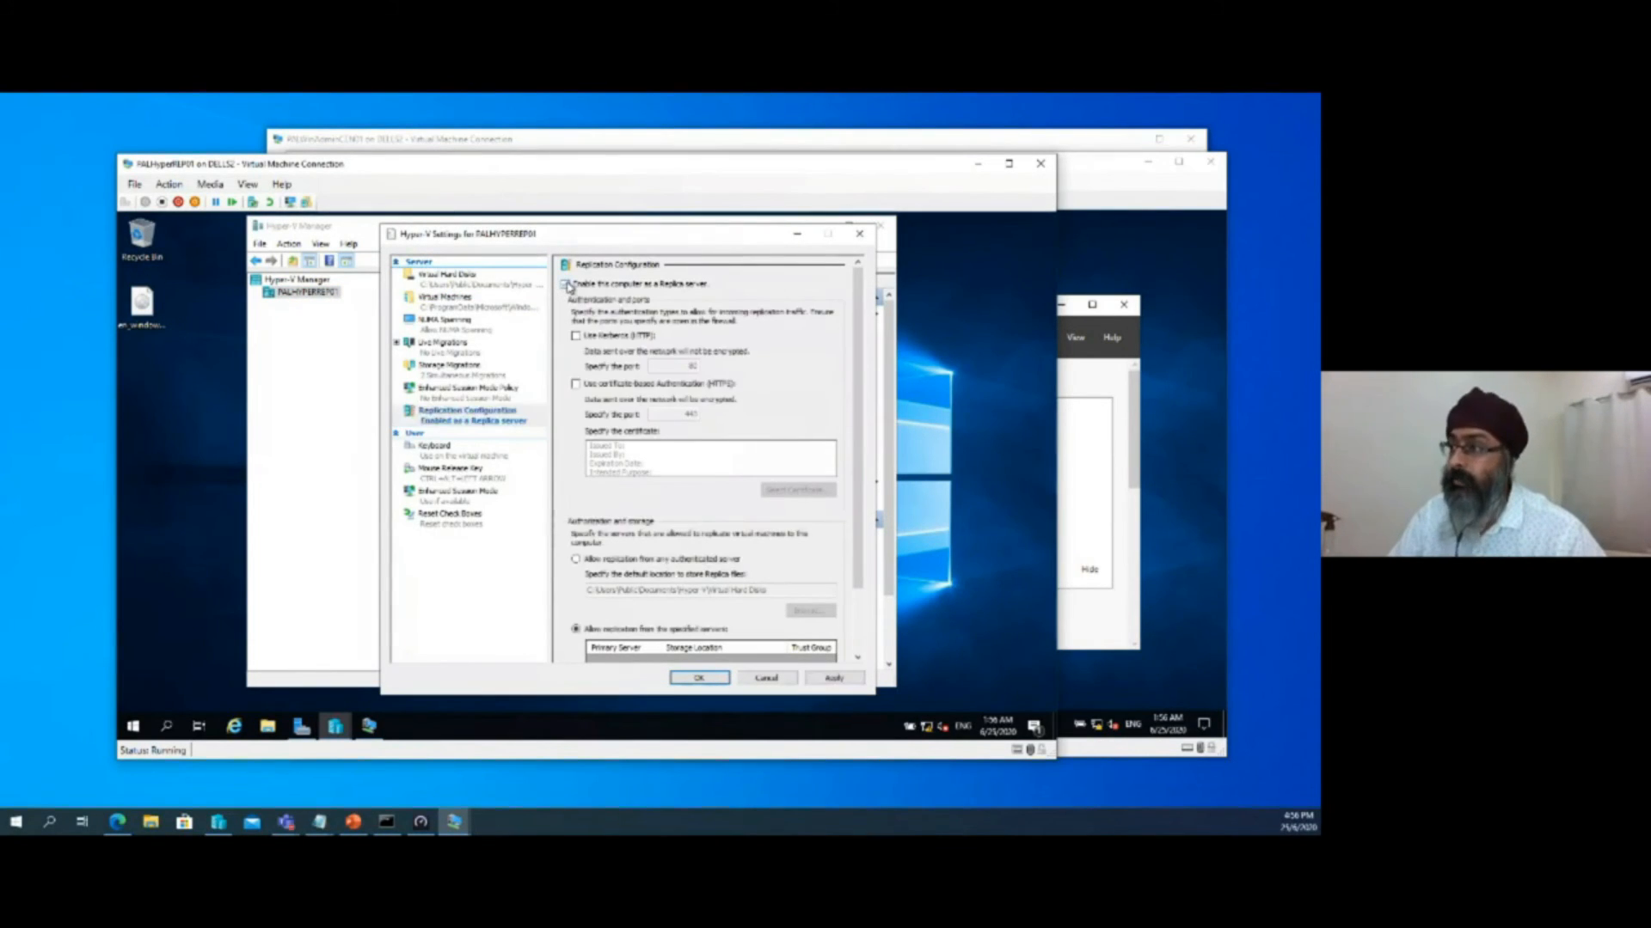
left_click(575, 336)
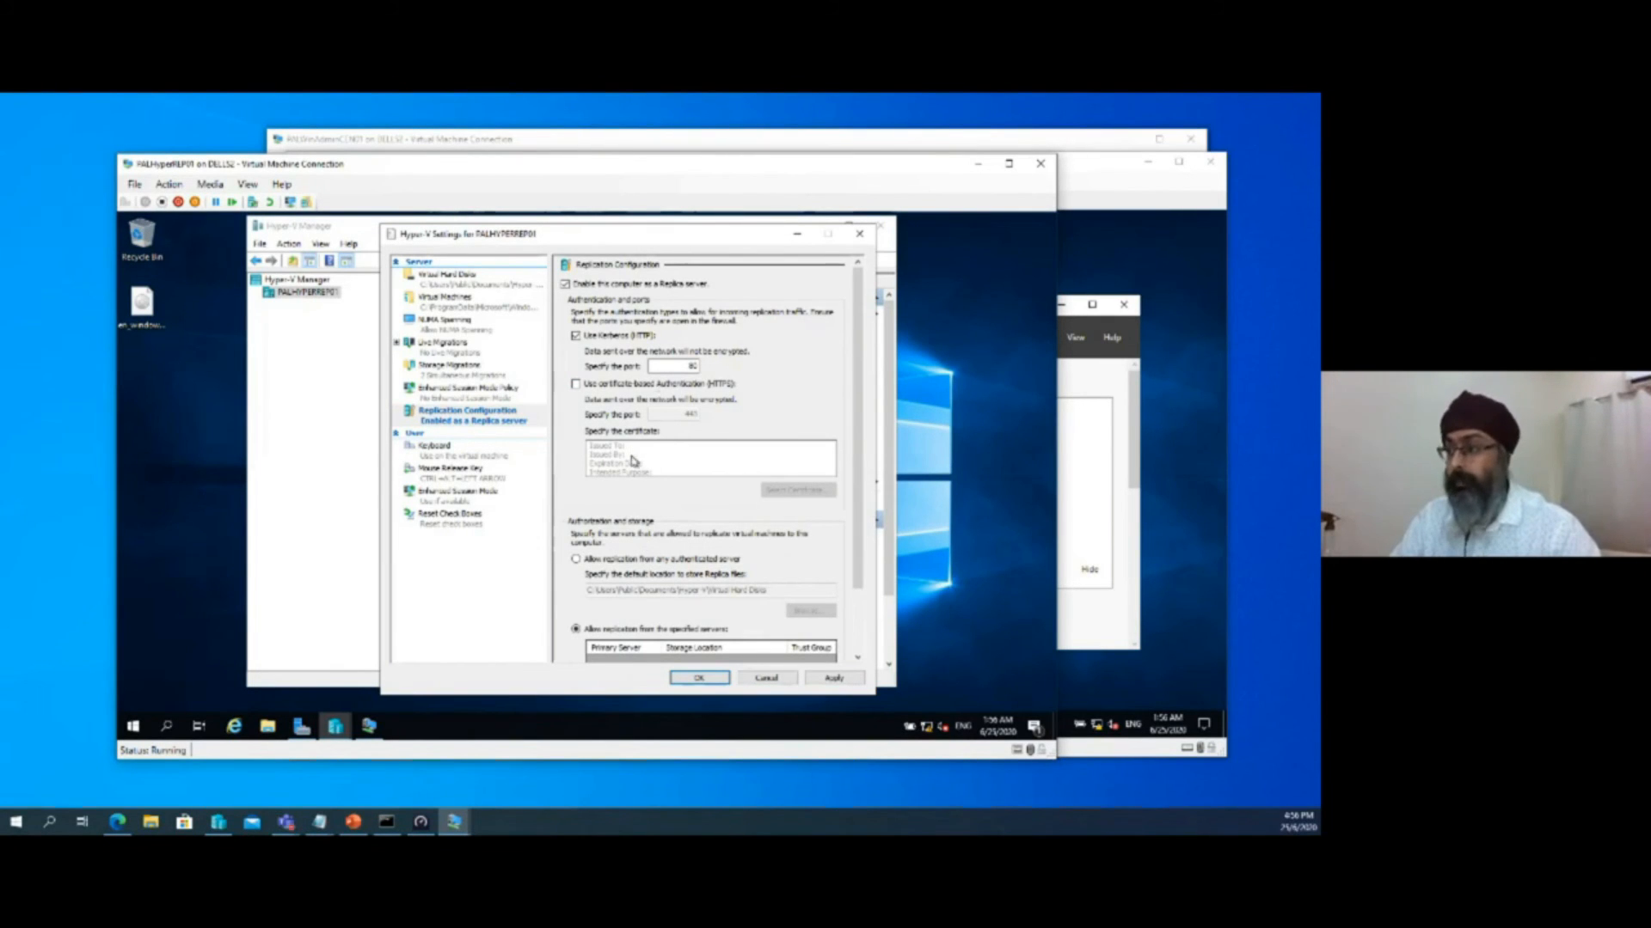
Allow replication from any authenticated server with the default storage location and apply the replication configuration
scroll(635, 469, "down", 2)
left_click(576, 481)
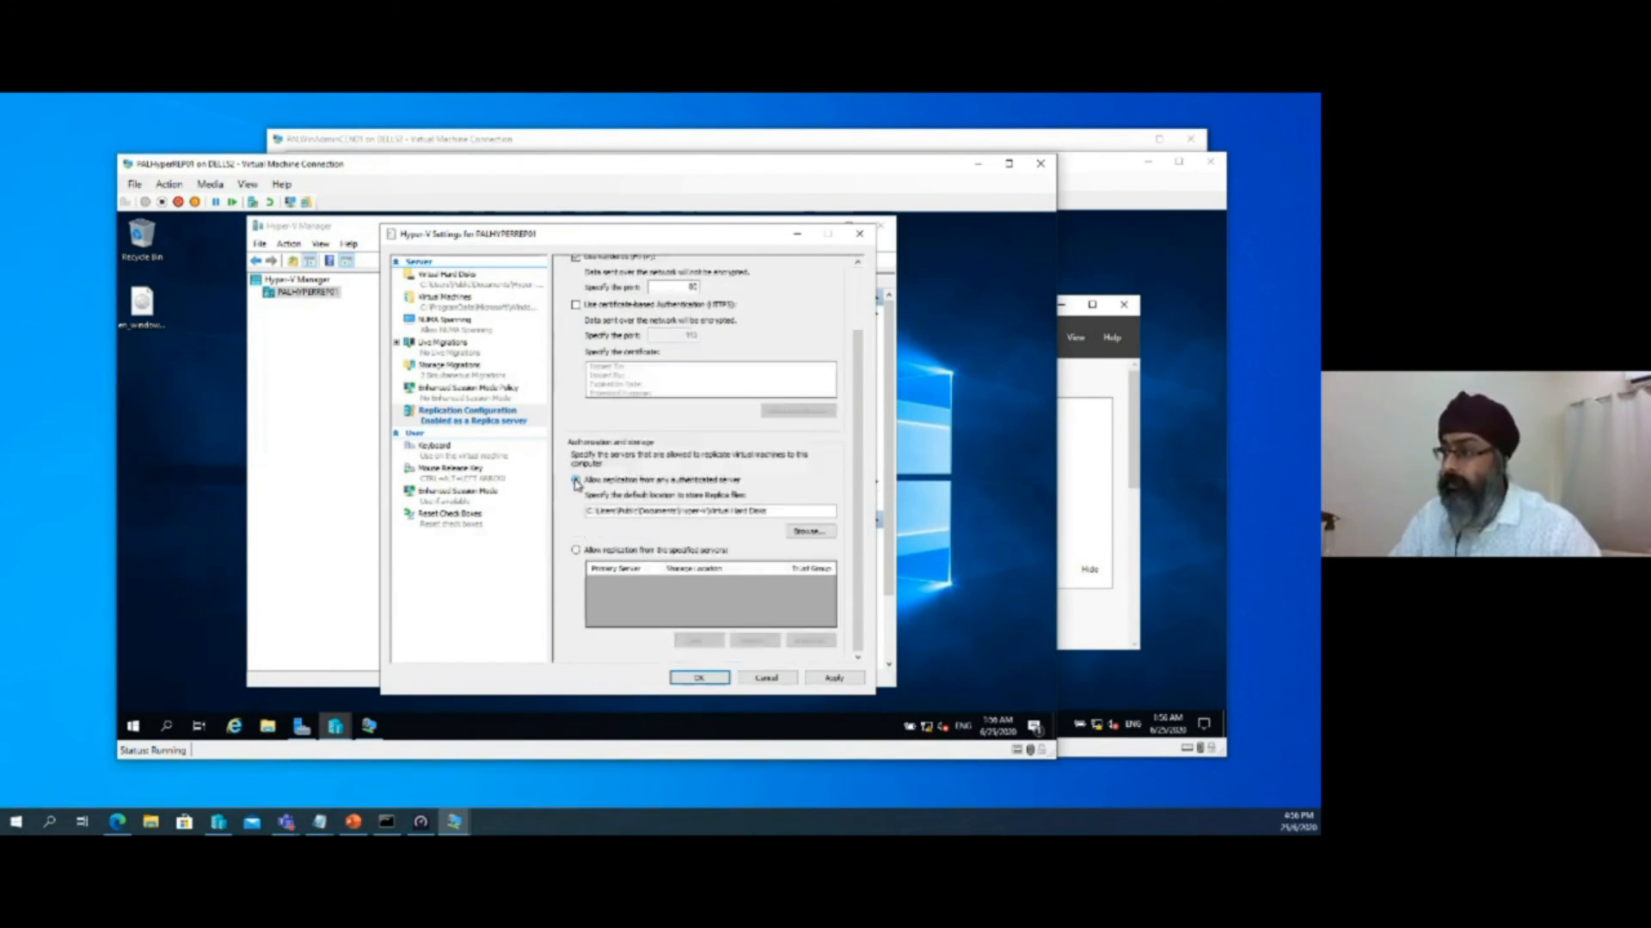
scroll(762, 573, "up", 3)
scroll(762, 573, "down", 3)
left_click(834, 680)
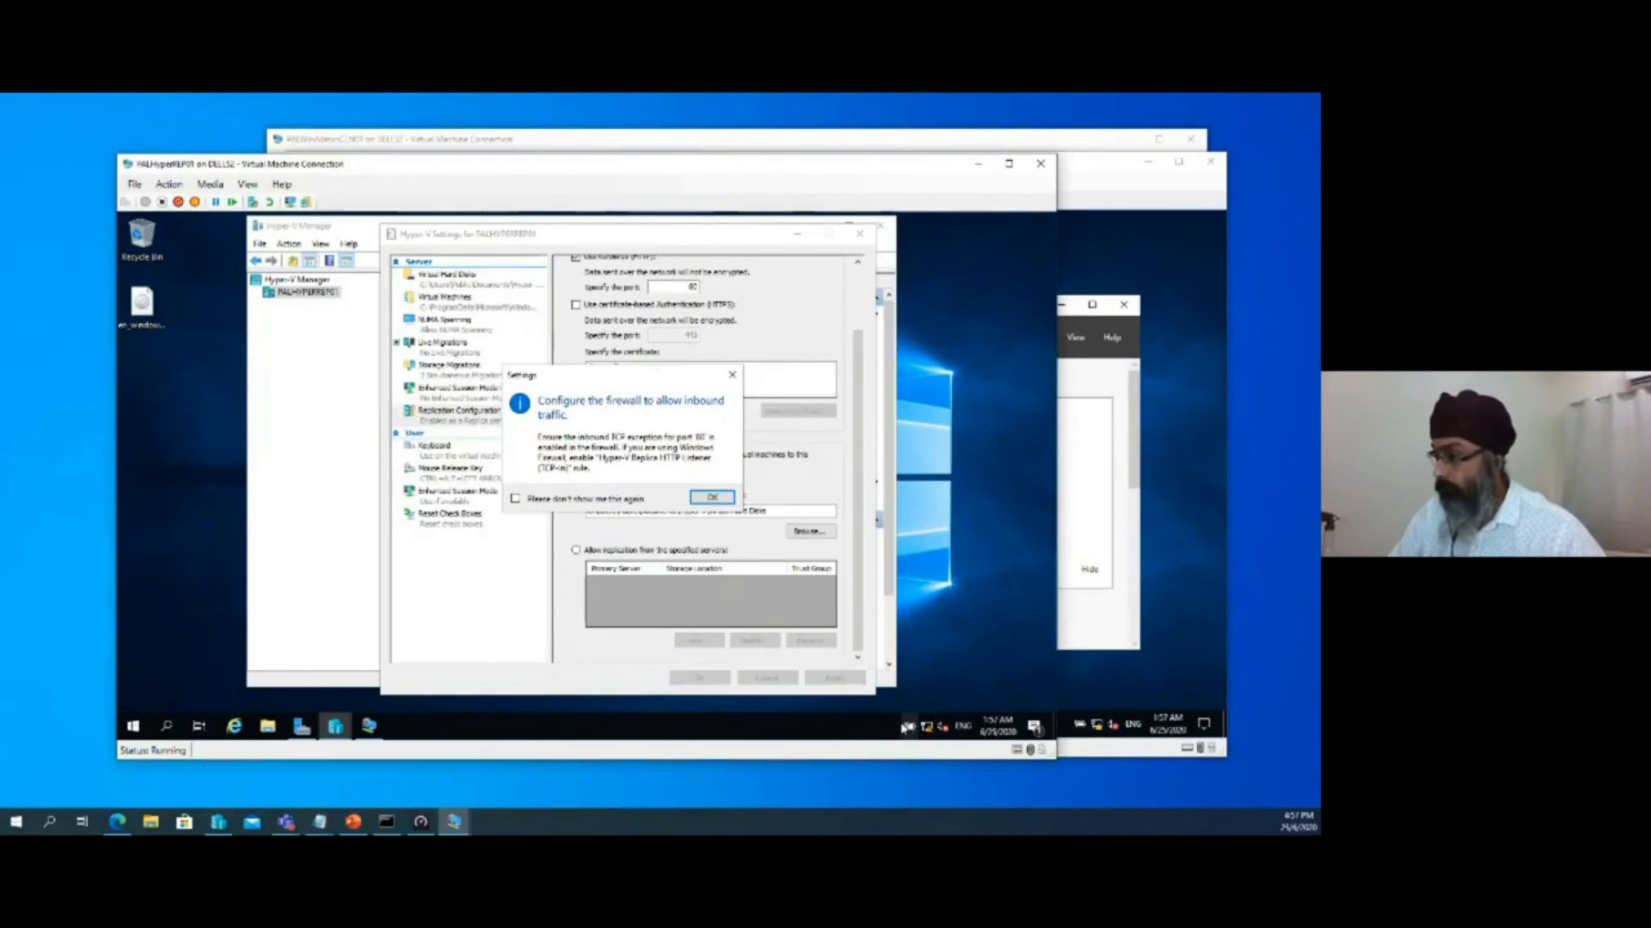
Search PALHyperREP01 for the firewall, open Windows Defender Firewall's advanced settings, and show the inbound rules
left_click(134, 727)
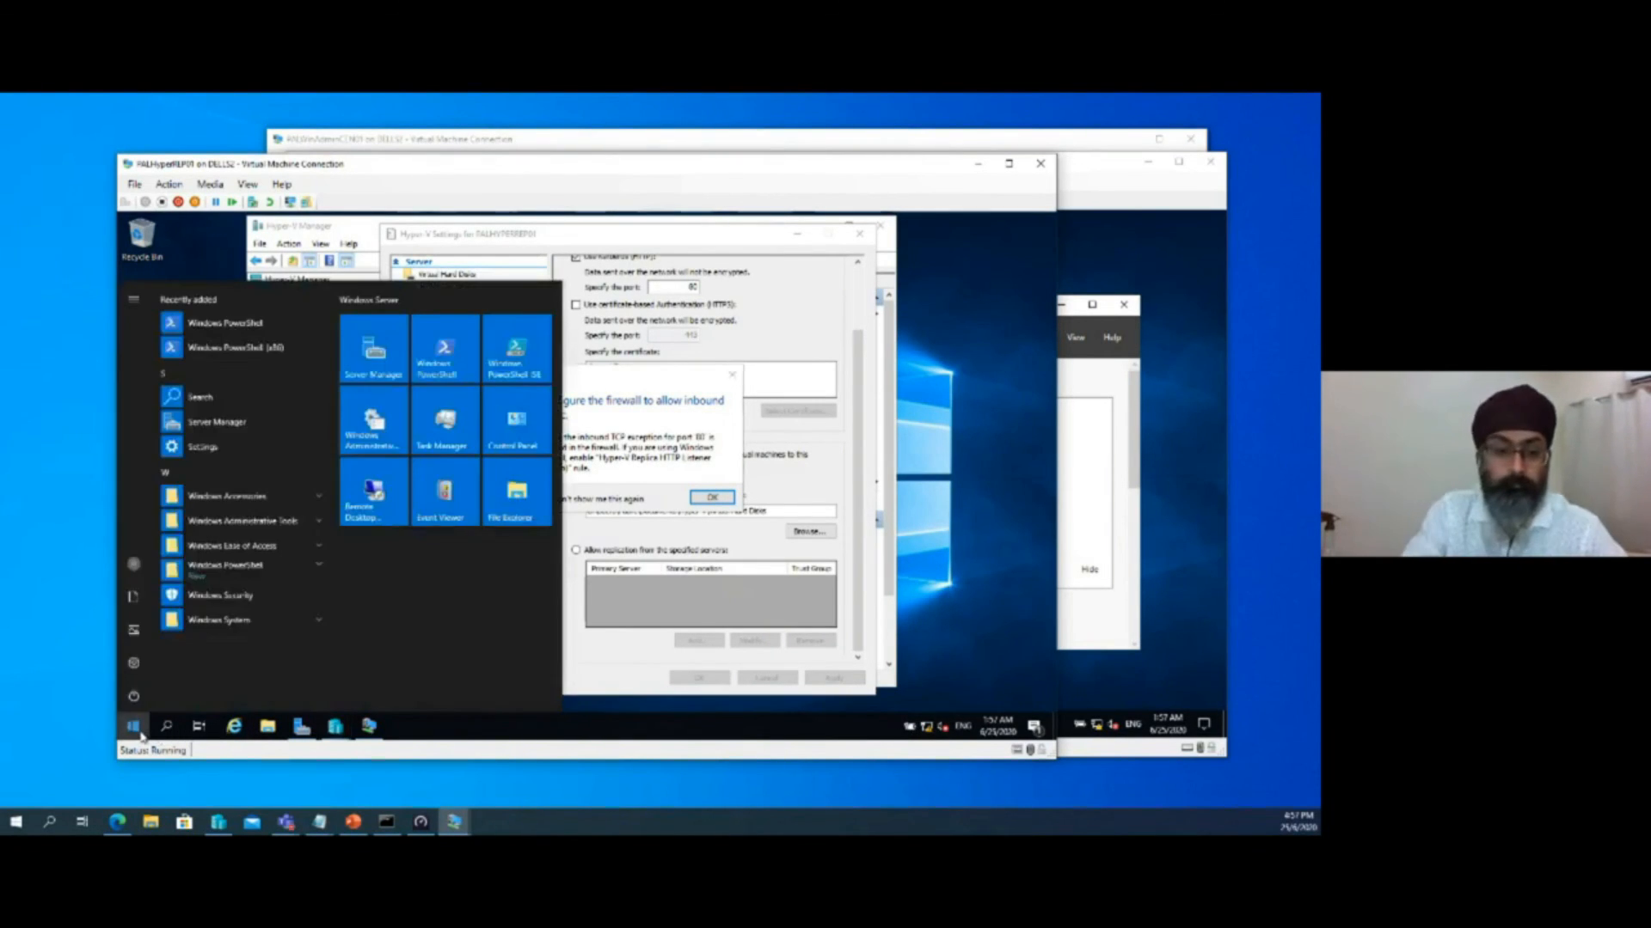
type("firewall")
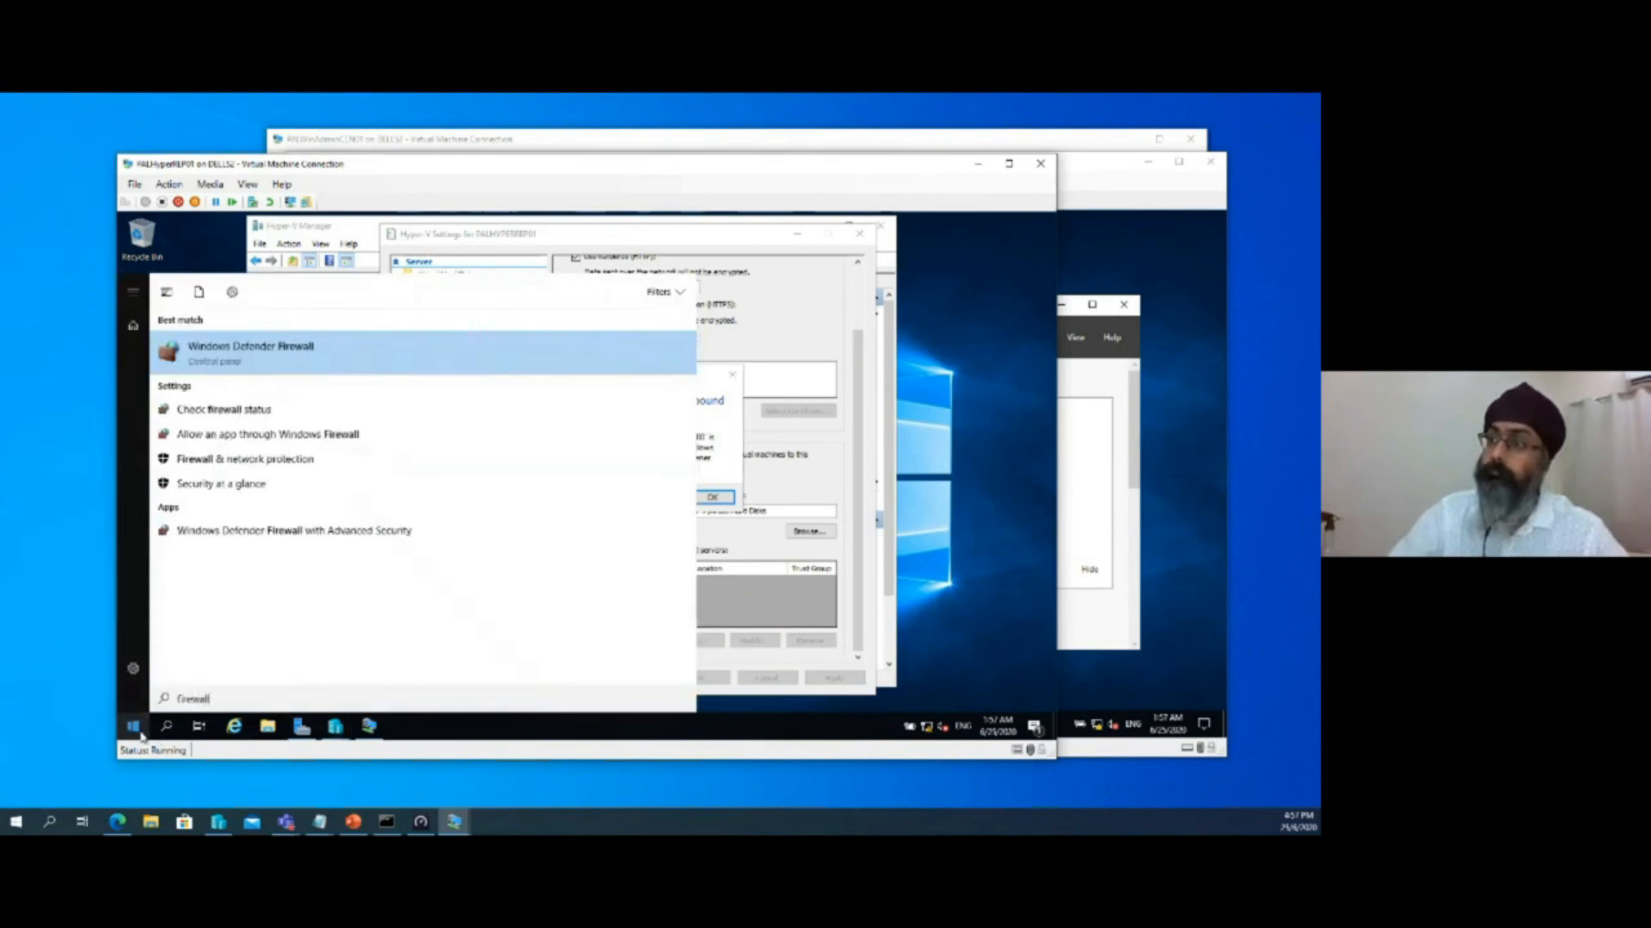
left_click(272, 371)
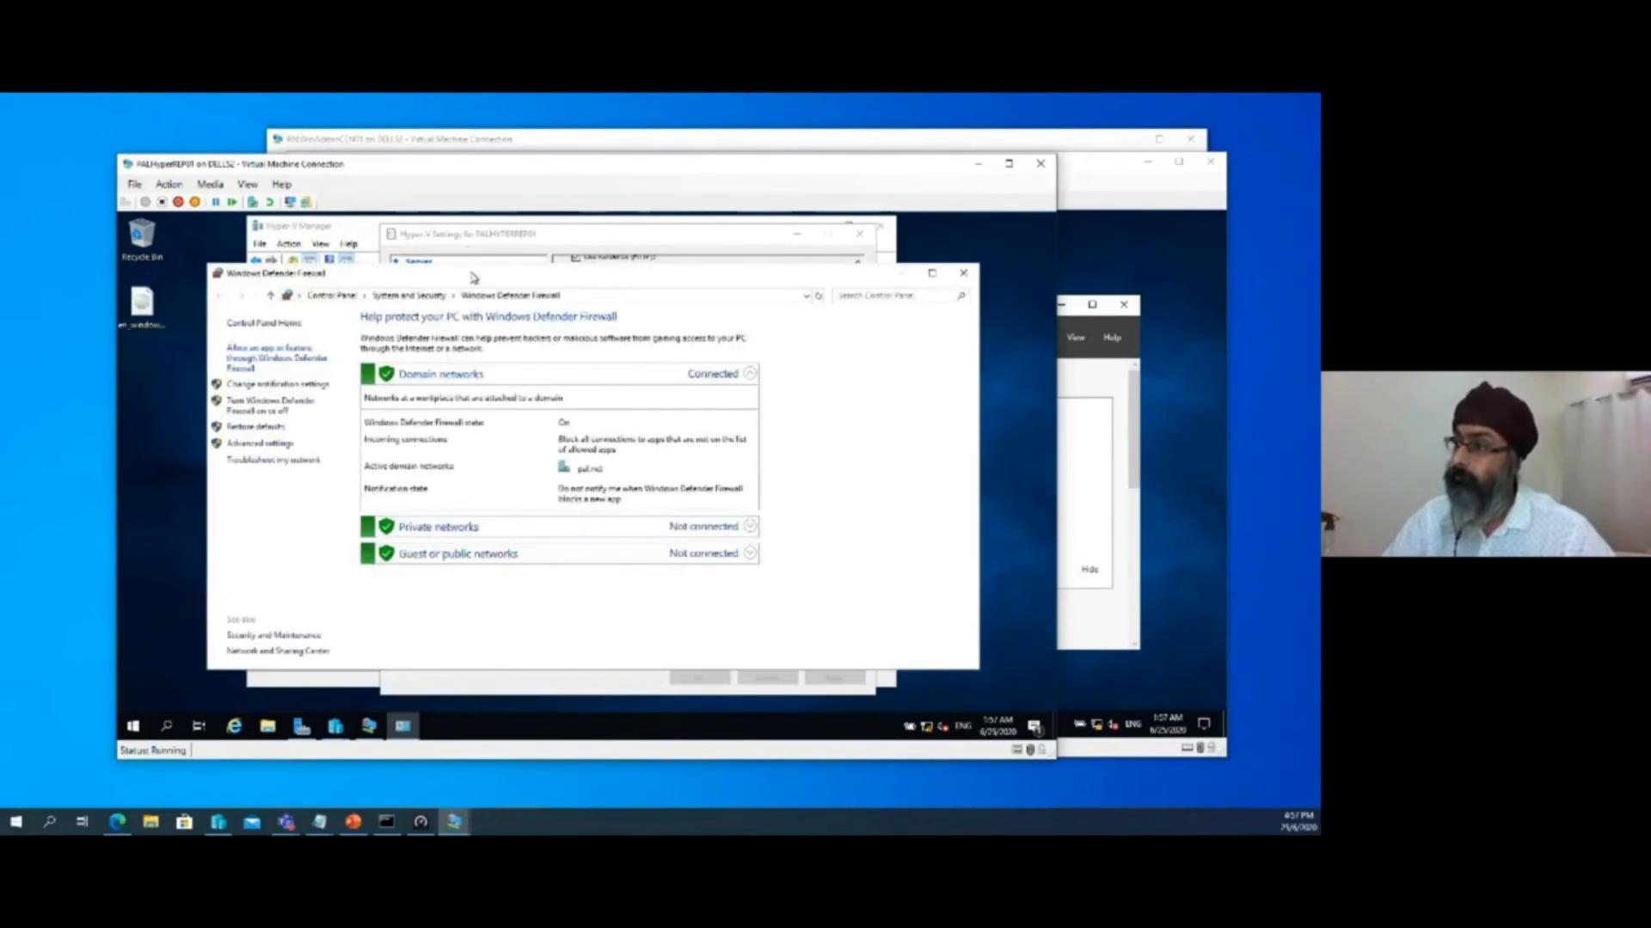
left_click_drag(475, 275, 886, 270)
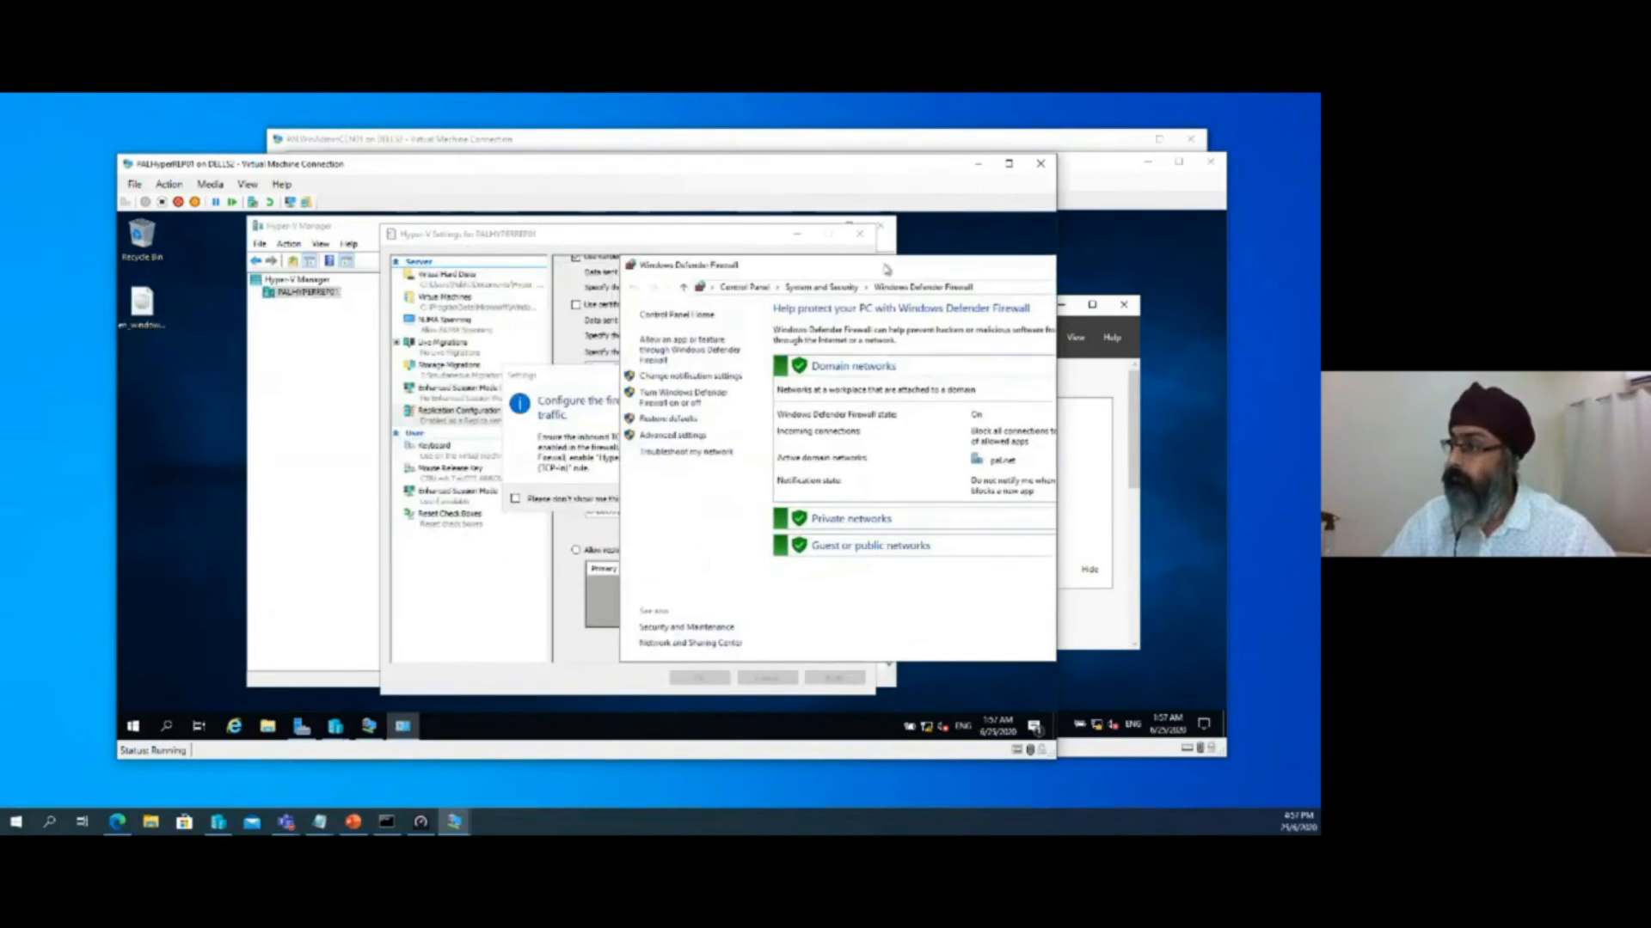
left_click(675, 436)
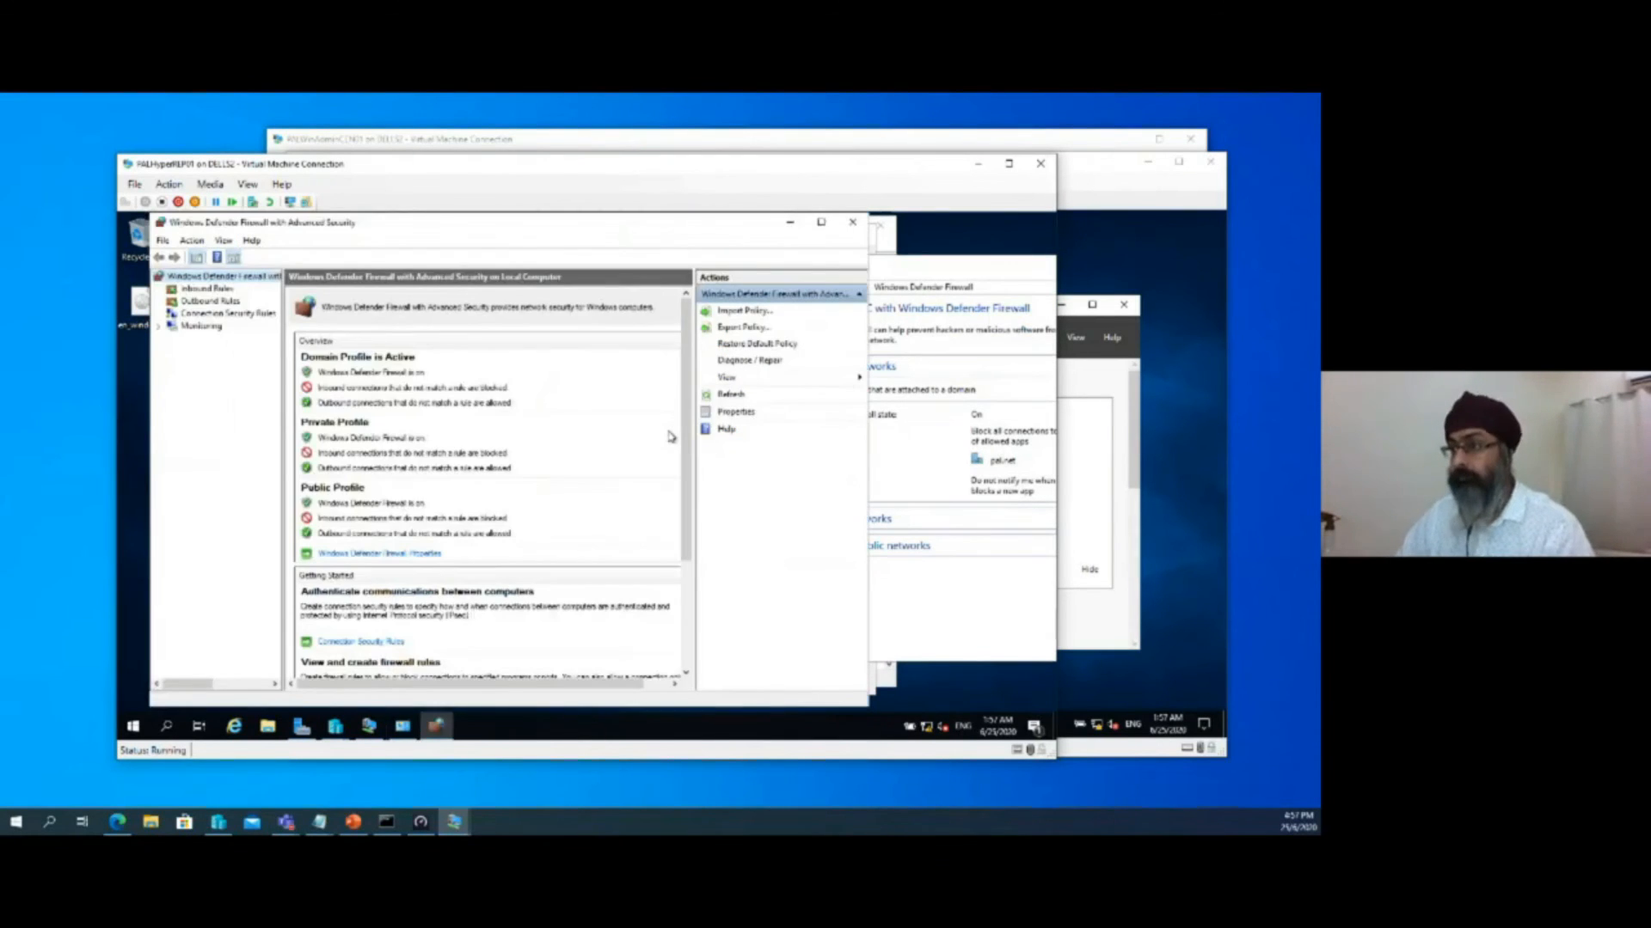
left_click(207, 289)
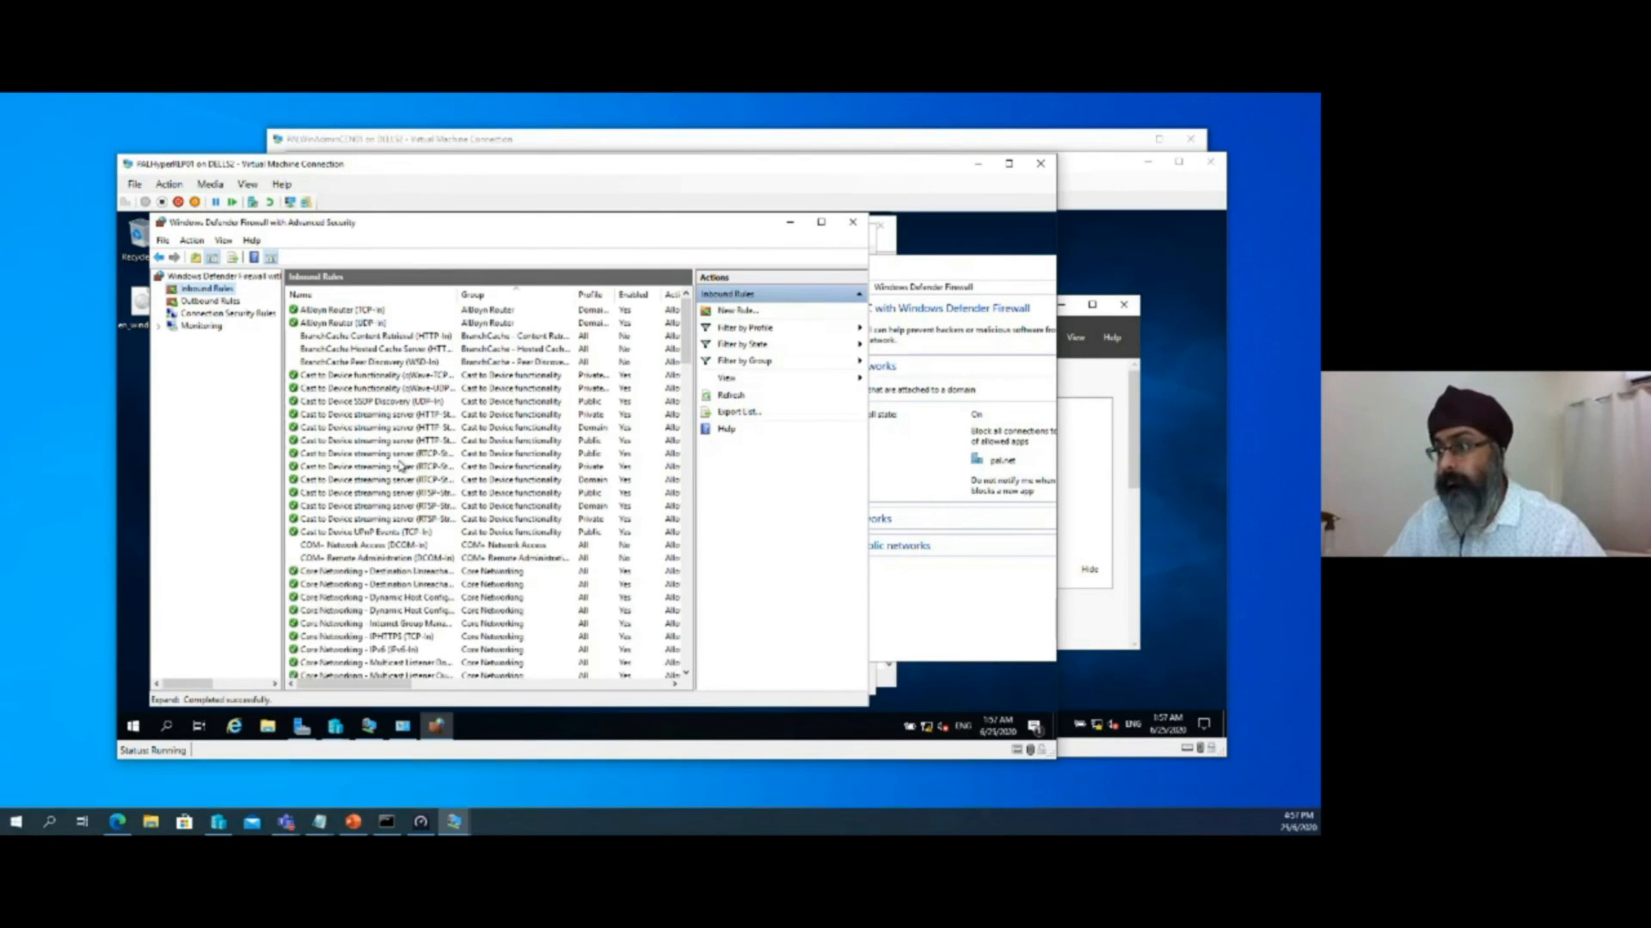
Enable the inbound firewall rule Hyper-V Replica HTTP Listener (TCP-In) on PALHyperREP01
left_click(399, 466)
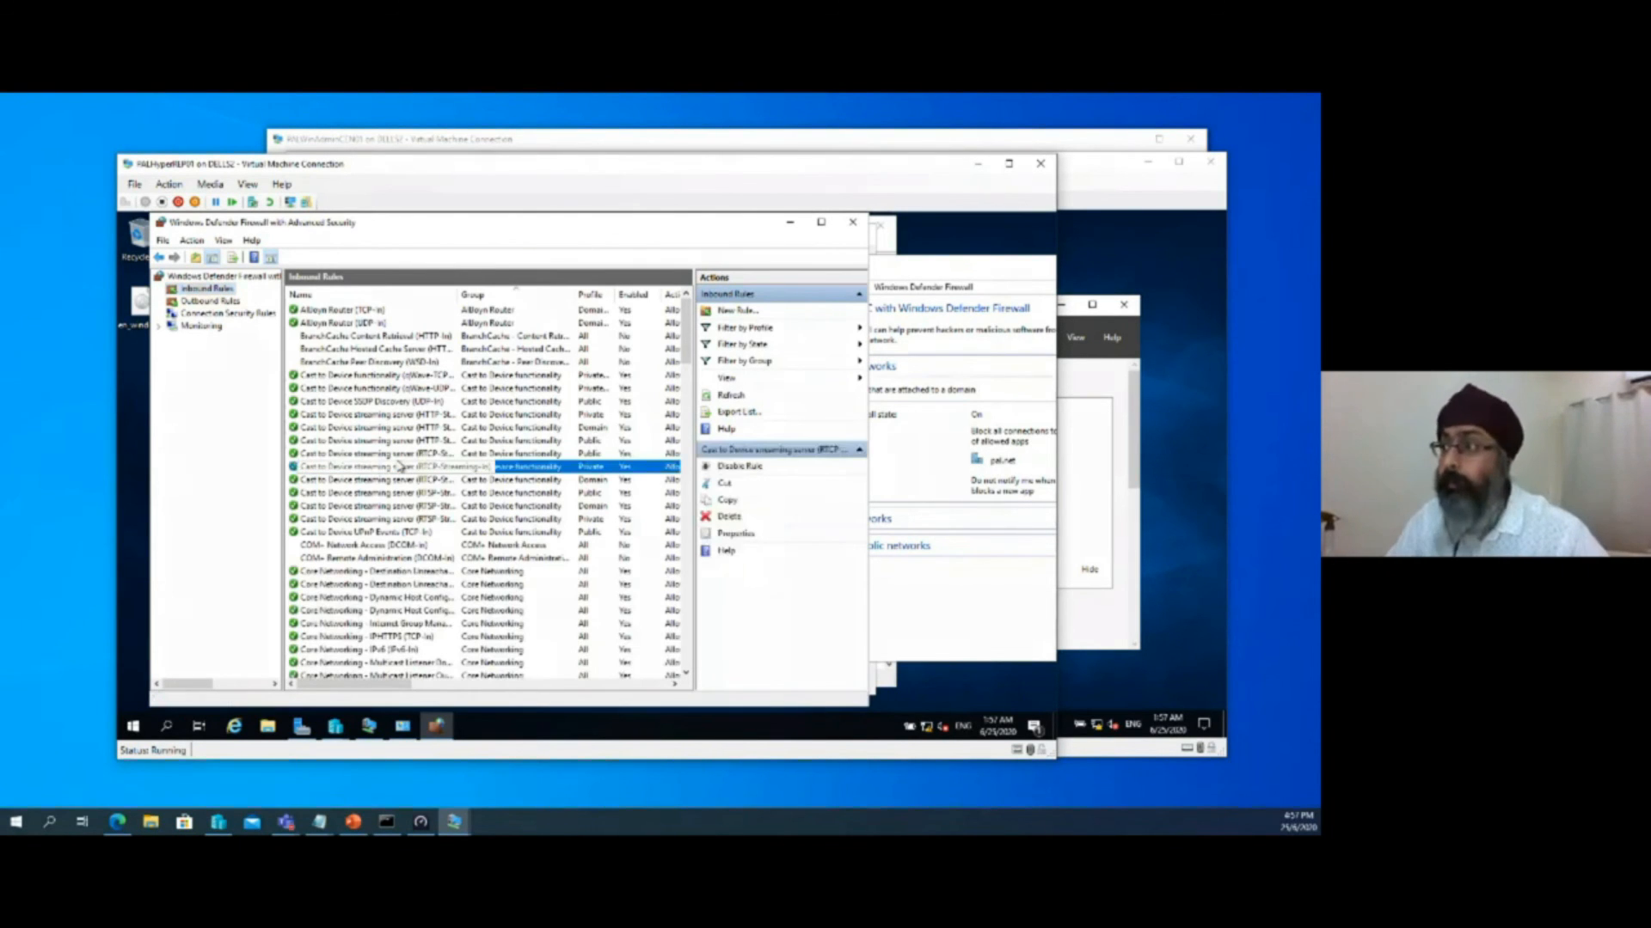
key("h")
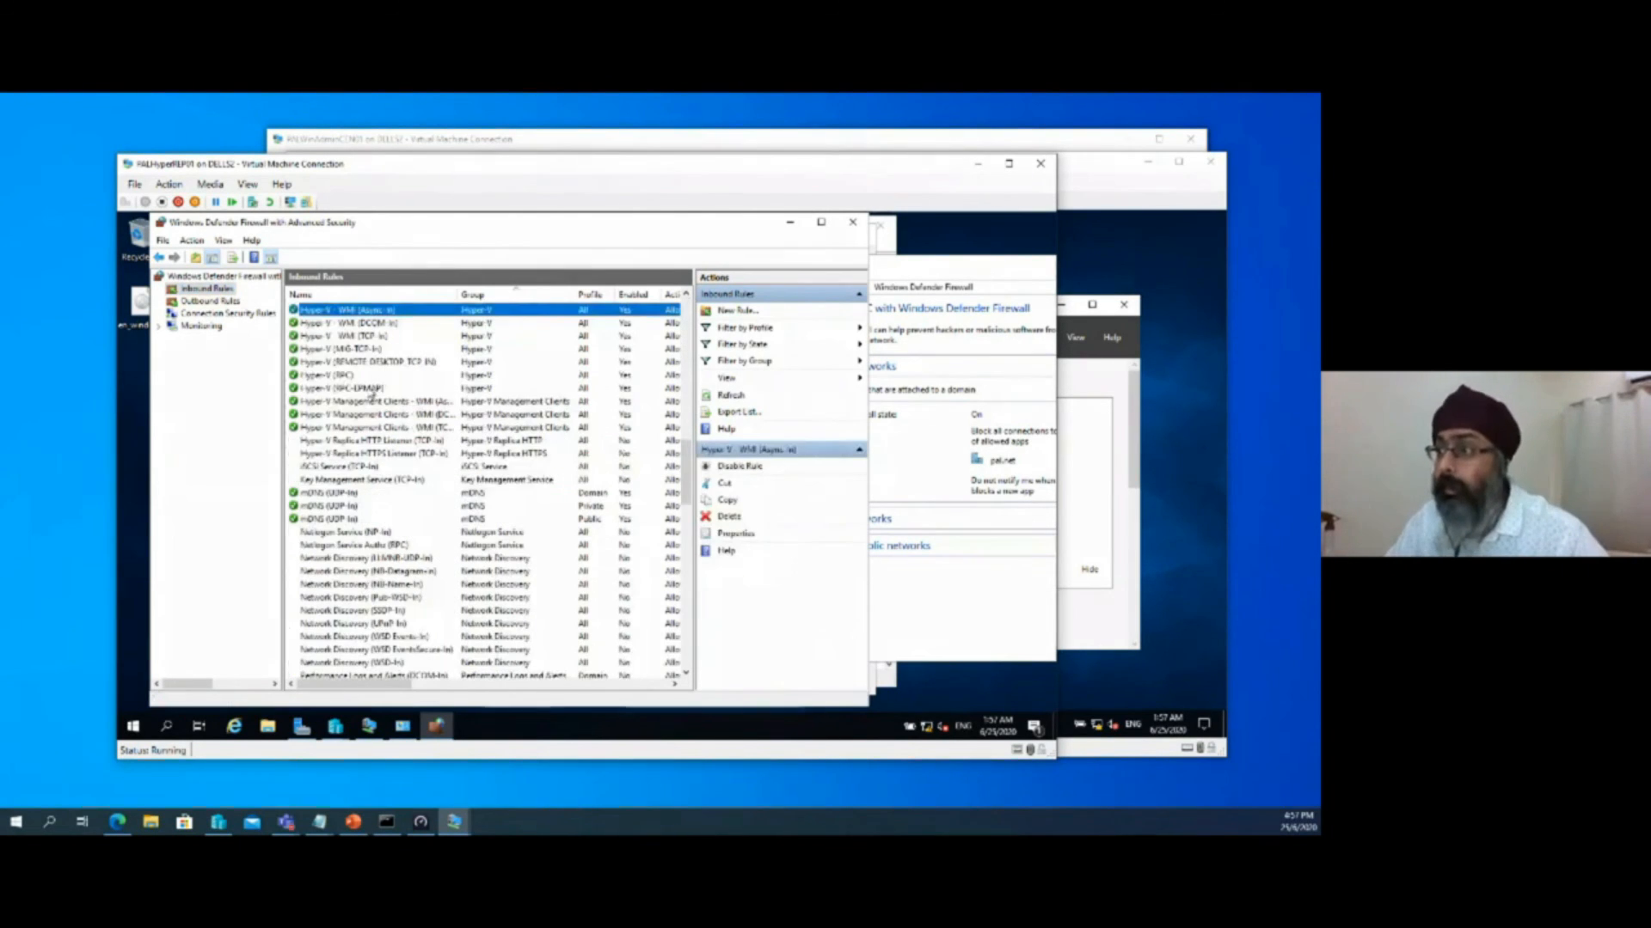
left_click(376, 443)
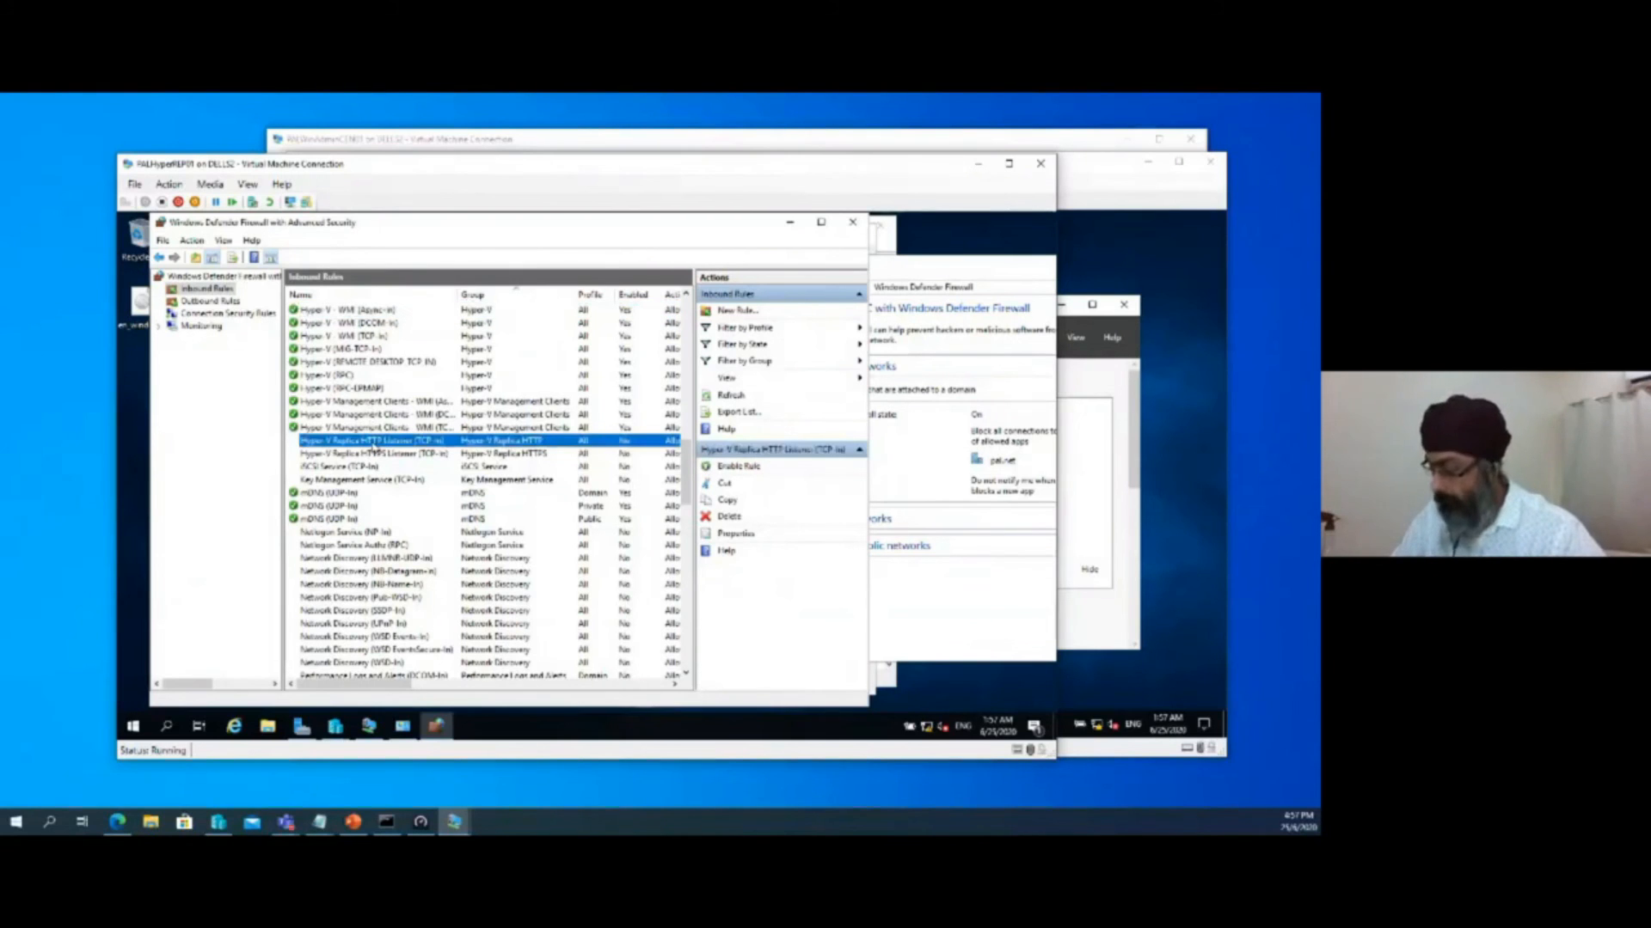
right_click(374, 443)
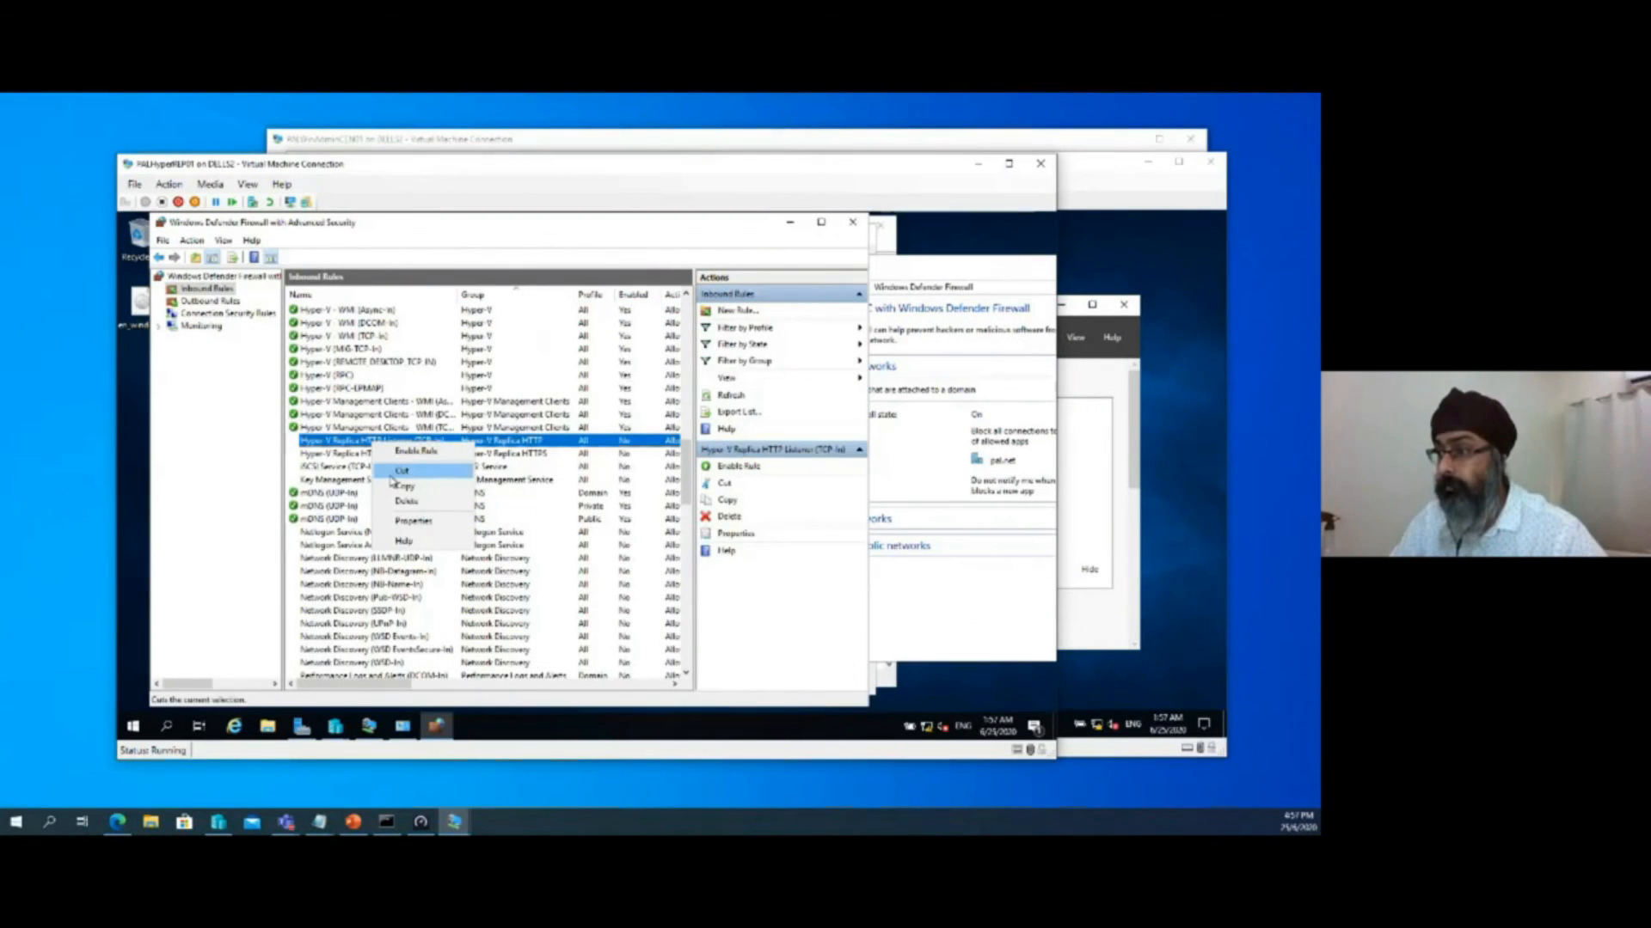
left_click(400, 452)
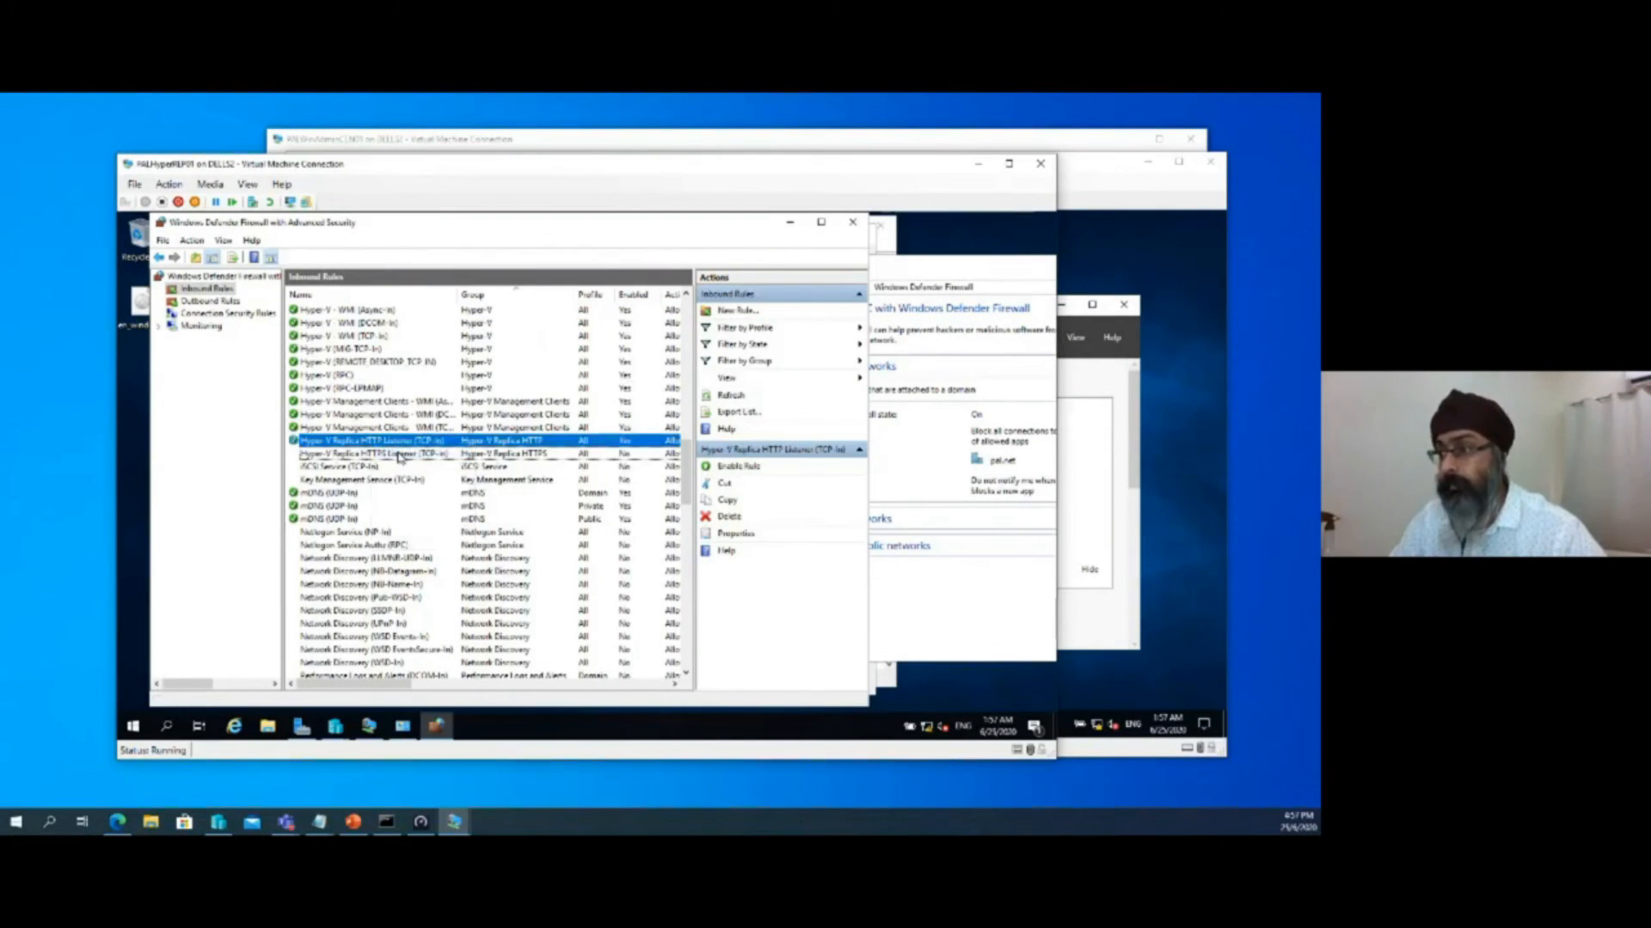
Minimize the firewall windows on PALHyperREP01, acknowledge the inbound traffic notice, and confirm the Hyper-V Settings
left_click(789, 223)
left_click_drag(996, 268, 694, 308)
left_click(1003, 303)
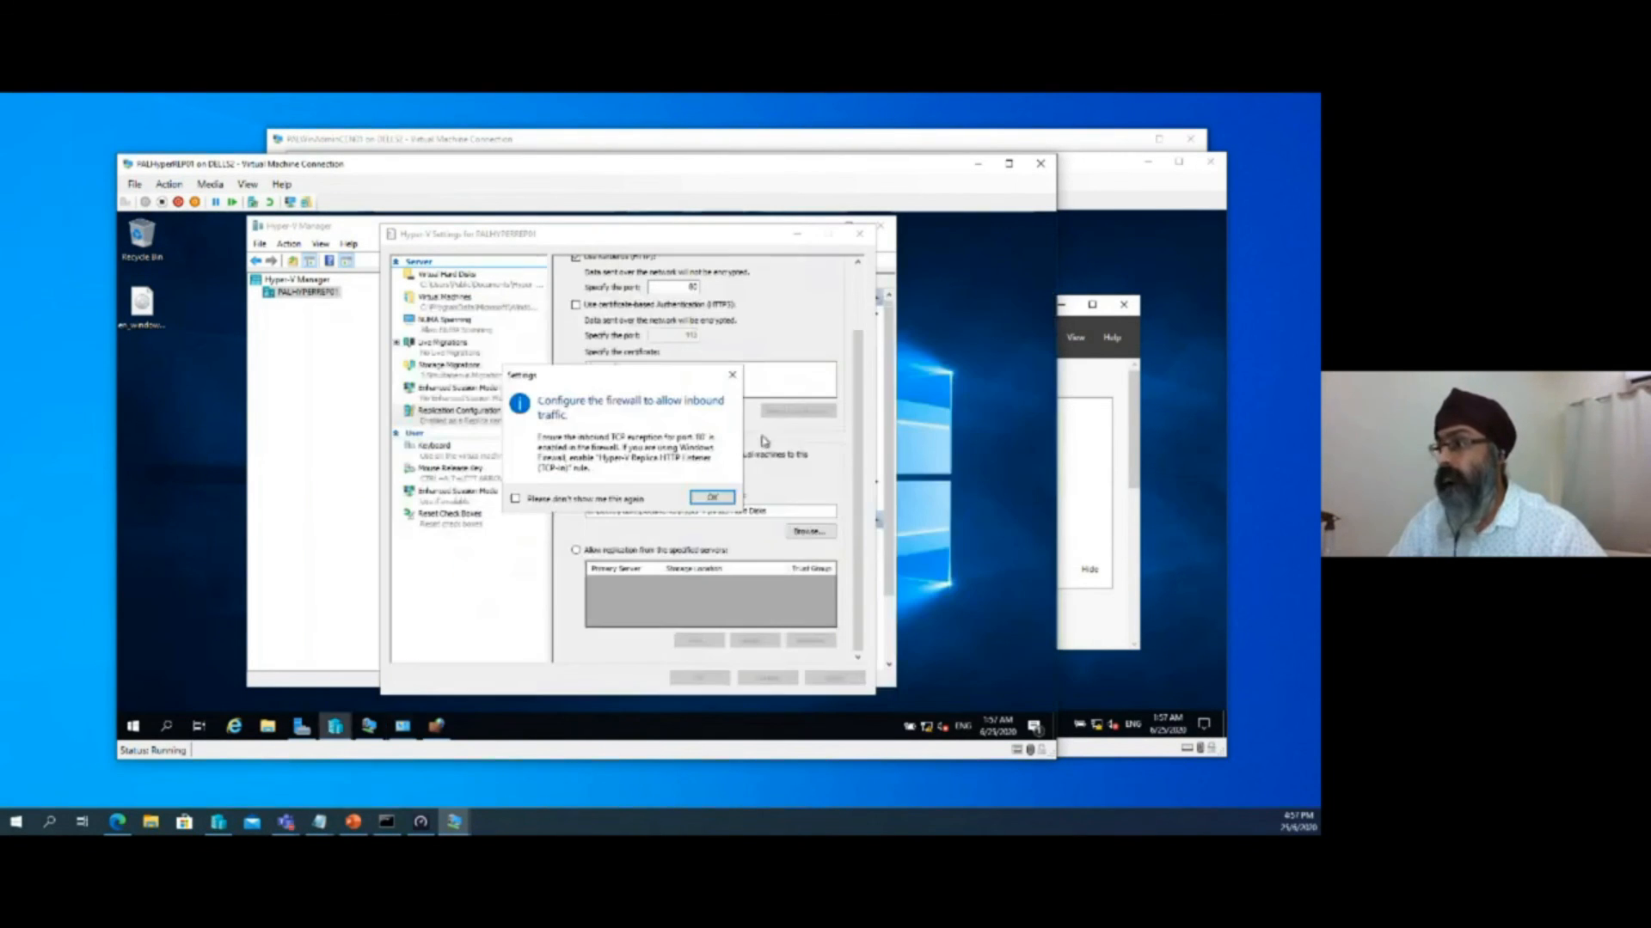
left_click(711, 498)
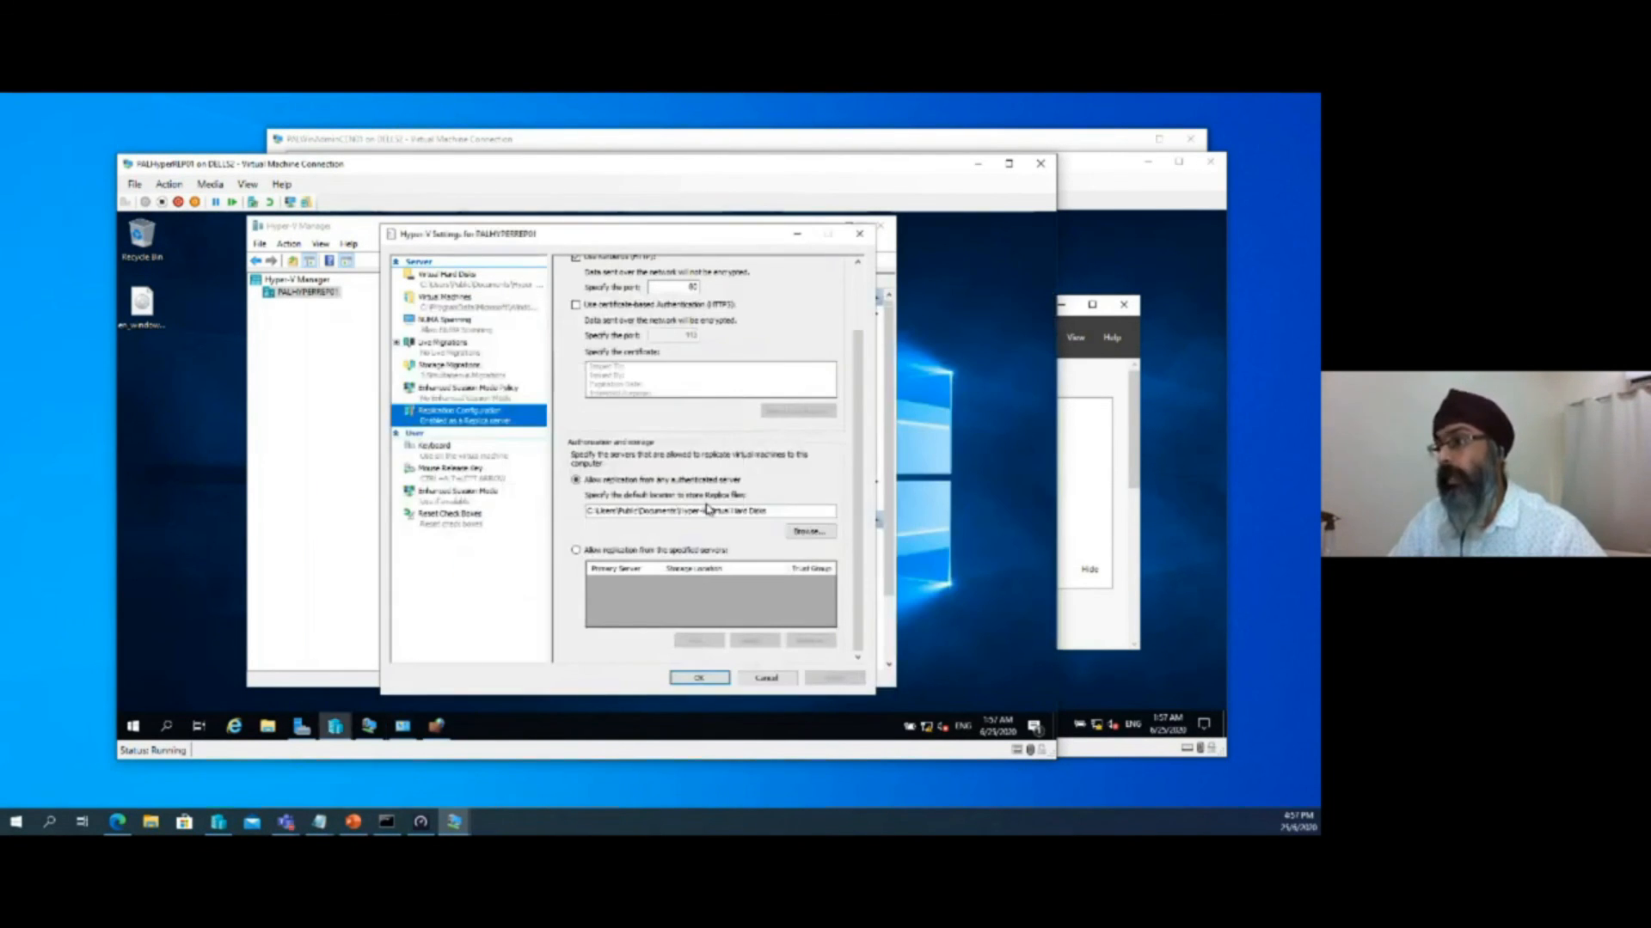
left_click(706, 681)
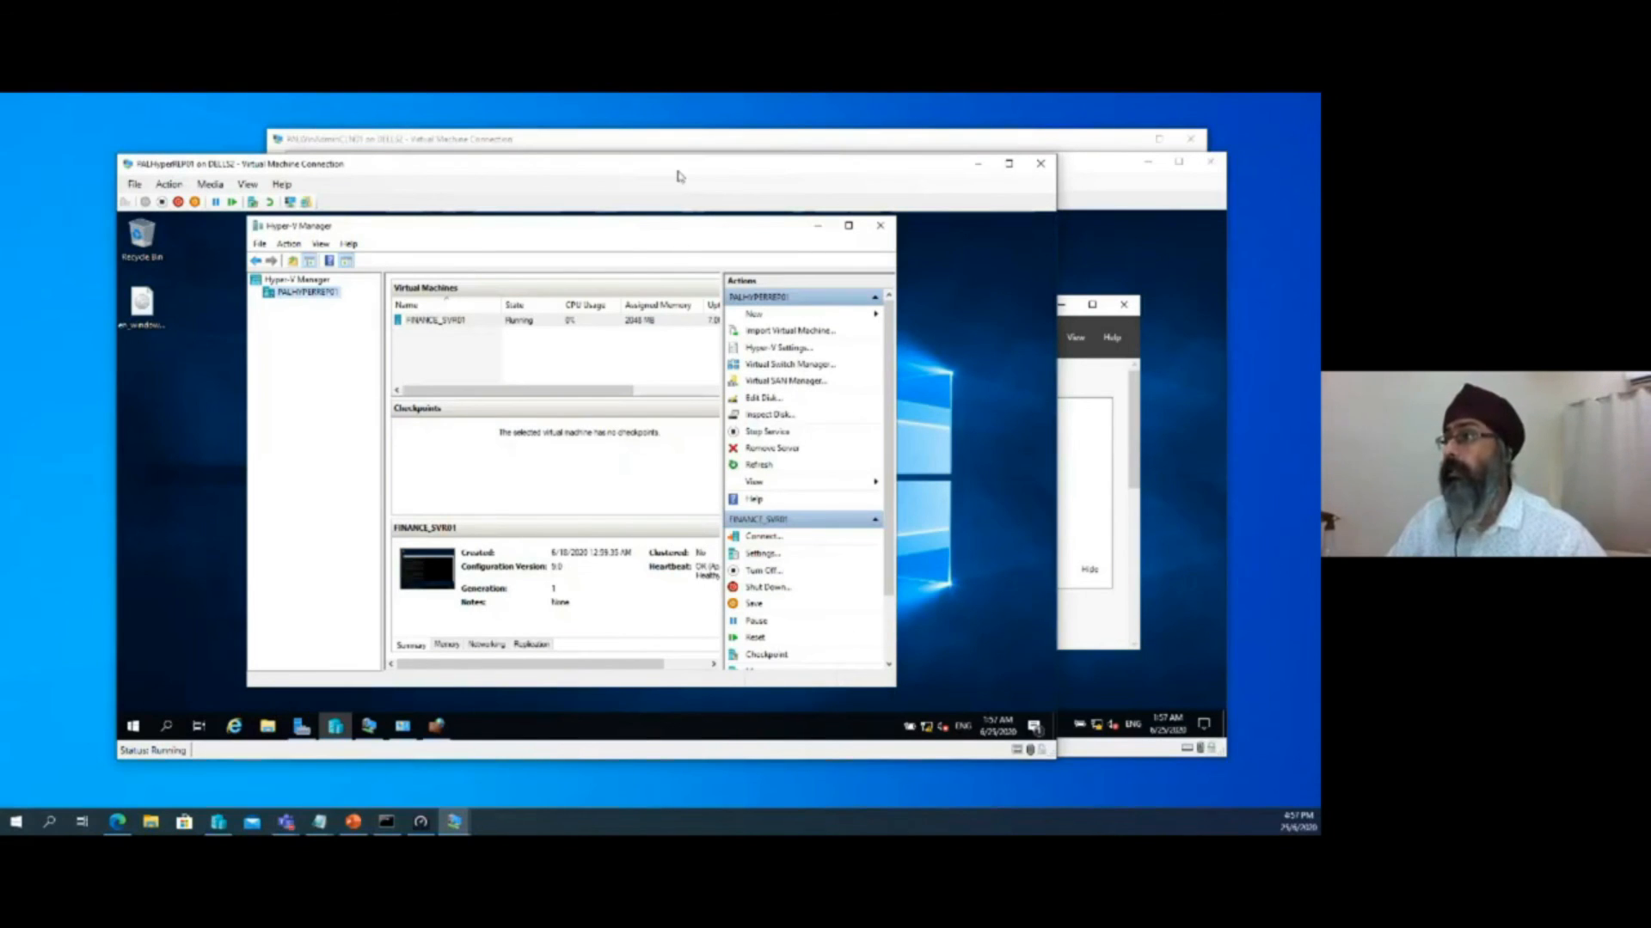
Switch to PALHyperREP02, restore Hyper-V Manager, and show the Replication Configuration in the host's Hyper-V Settings
left_click_drag(761, 173, 733, 224)
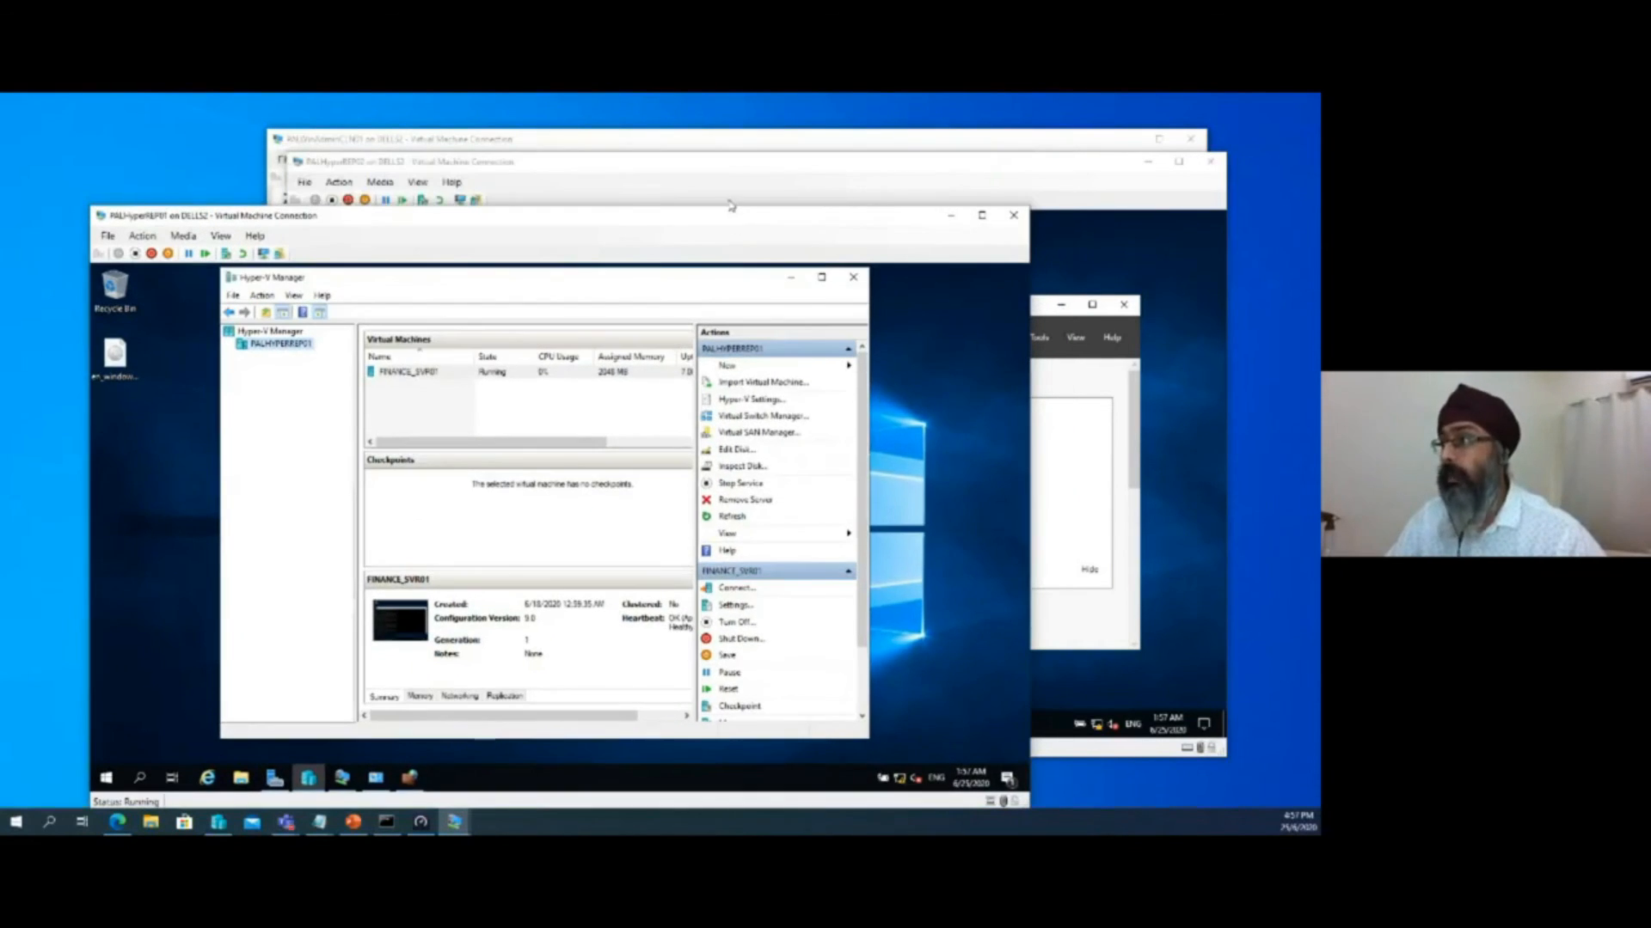
left_click(729, 170)
left_click(539, 724)
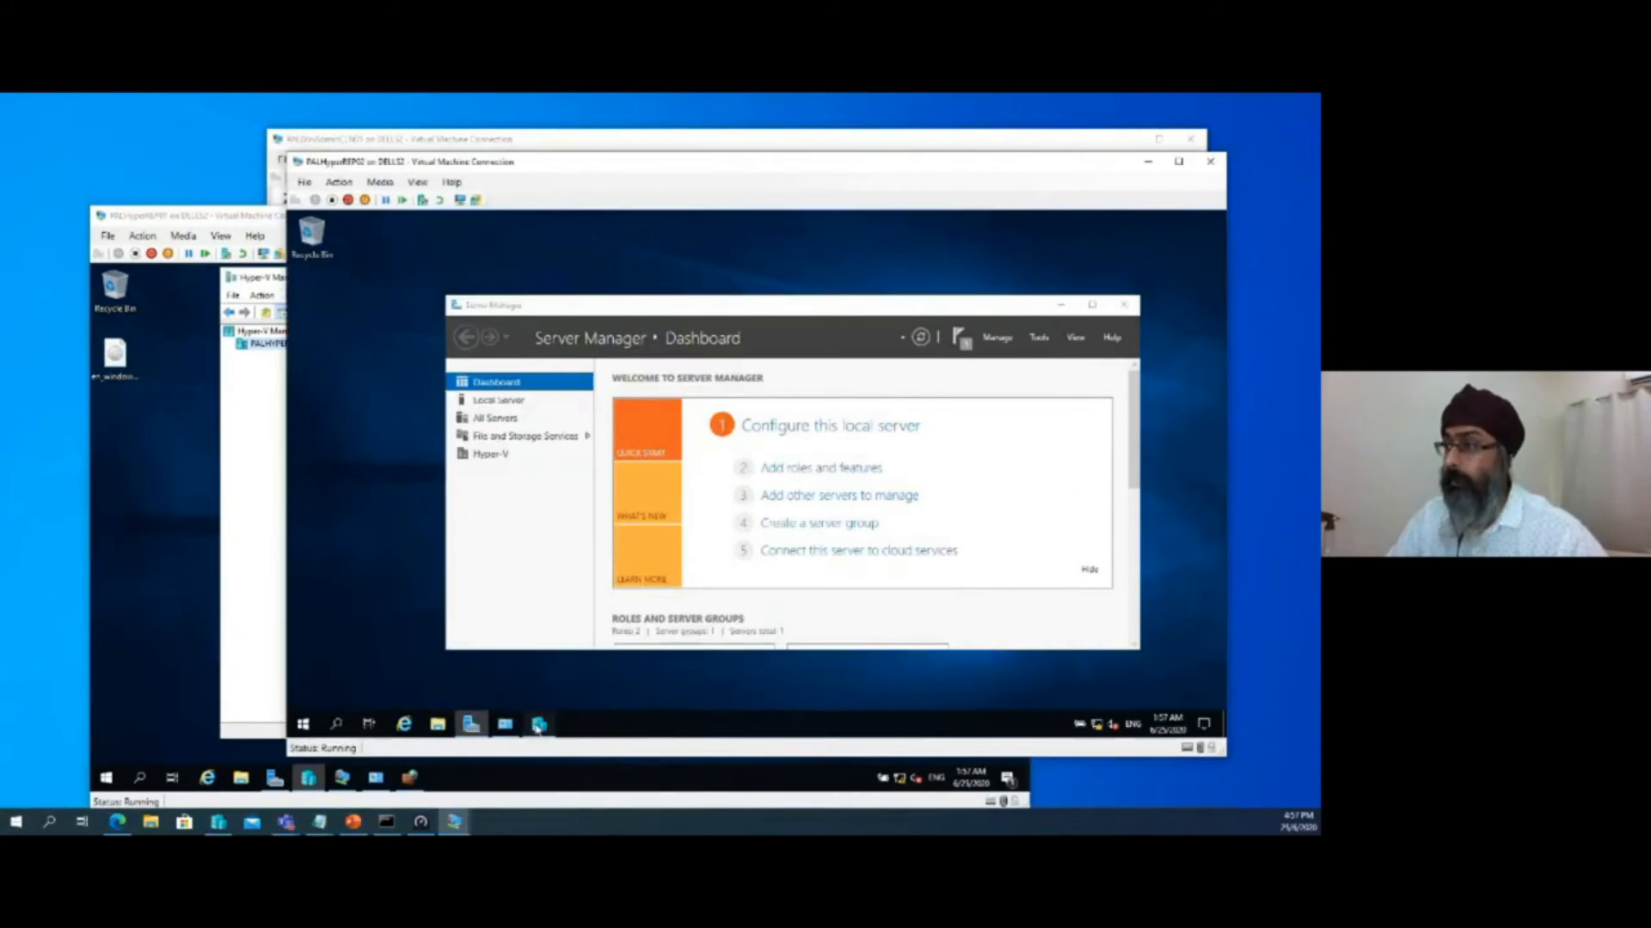
right_click(473, 289)
left_click(507, 337)
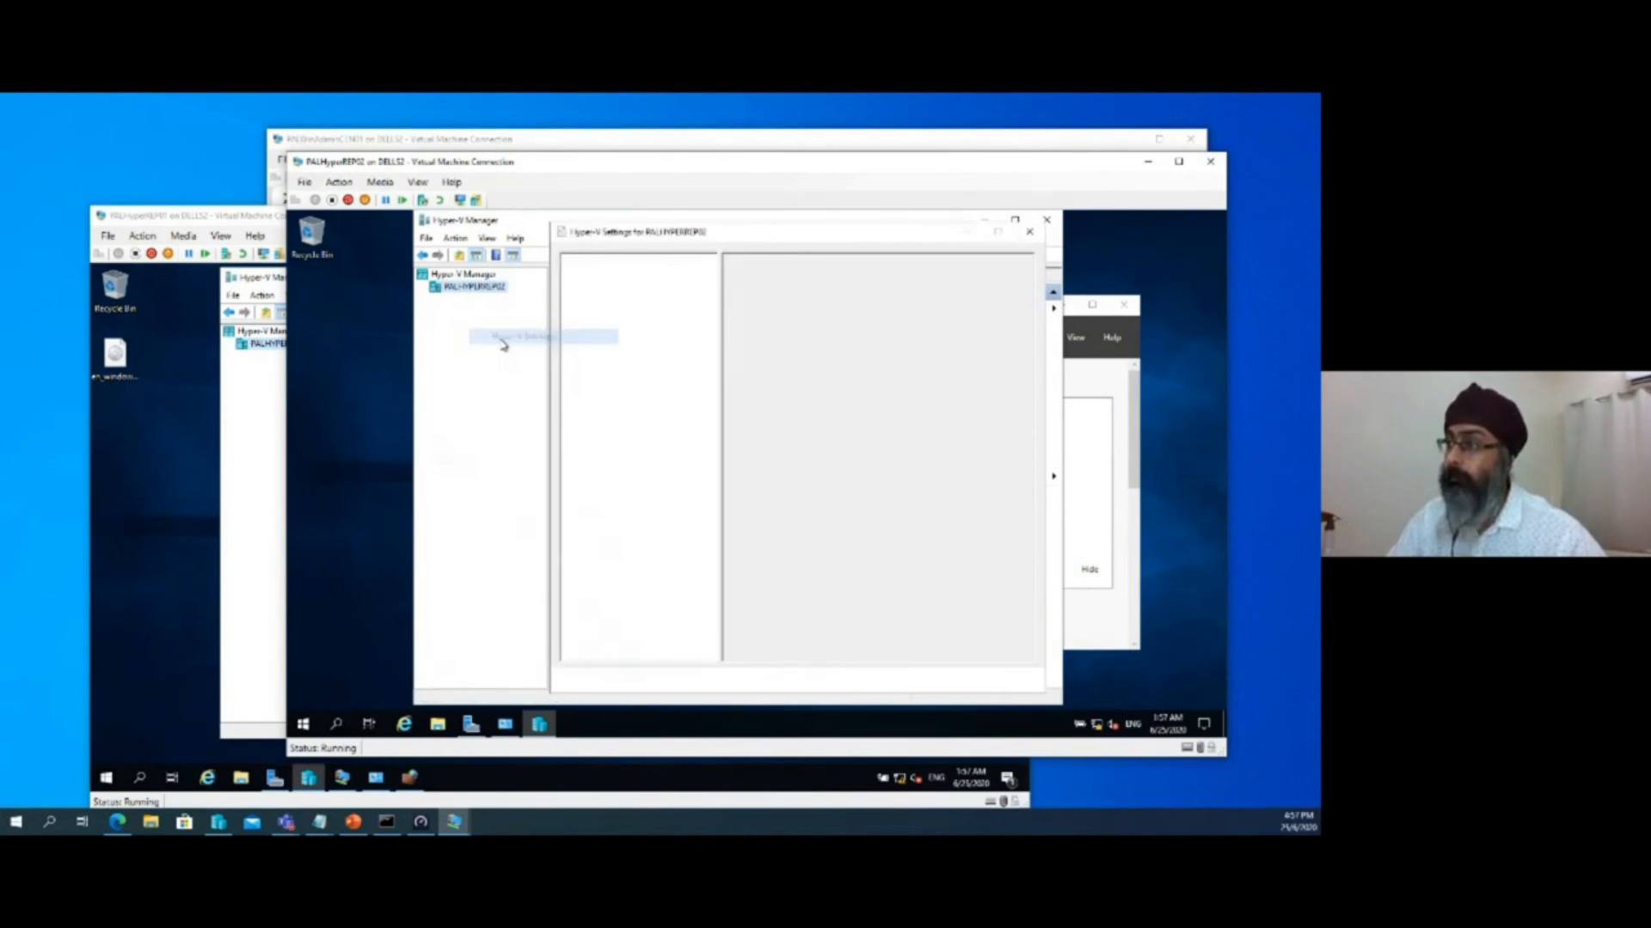
left_click(641, 413)
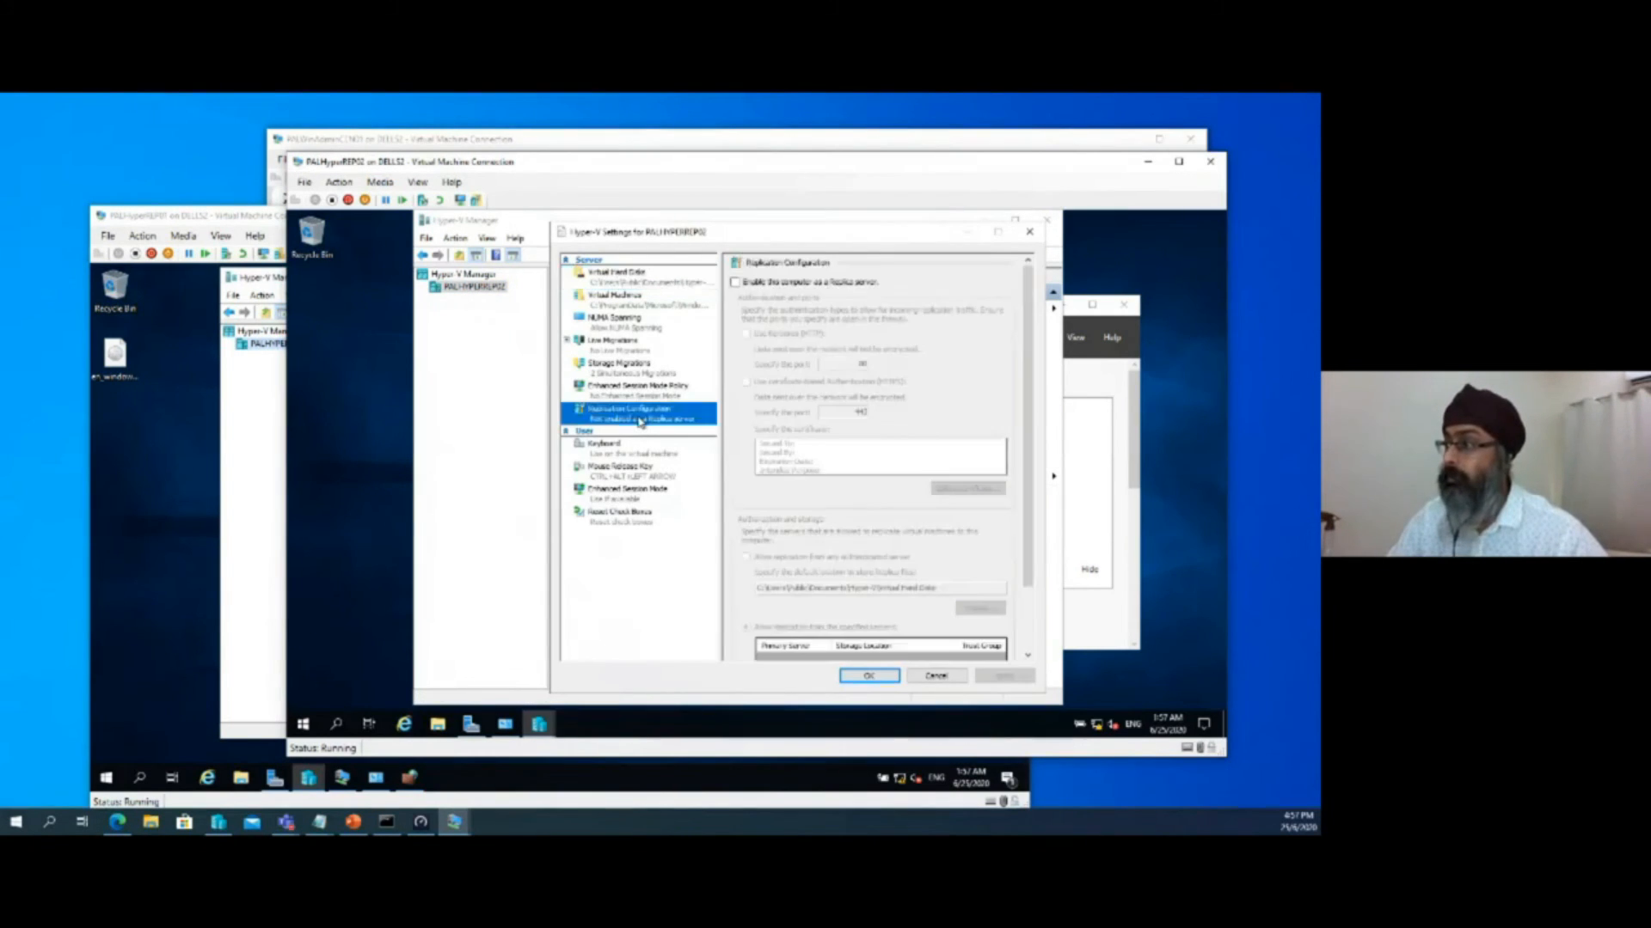
Enable PALHyperREP02 as a Replica server using Kerberos (HTTP), allow replication from any authenticated server, and apply the configuration
left_click(736, 283)
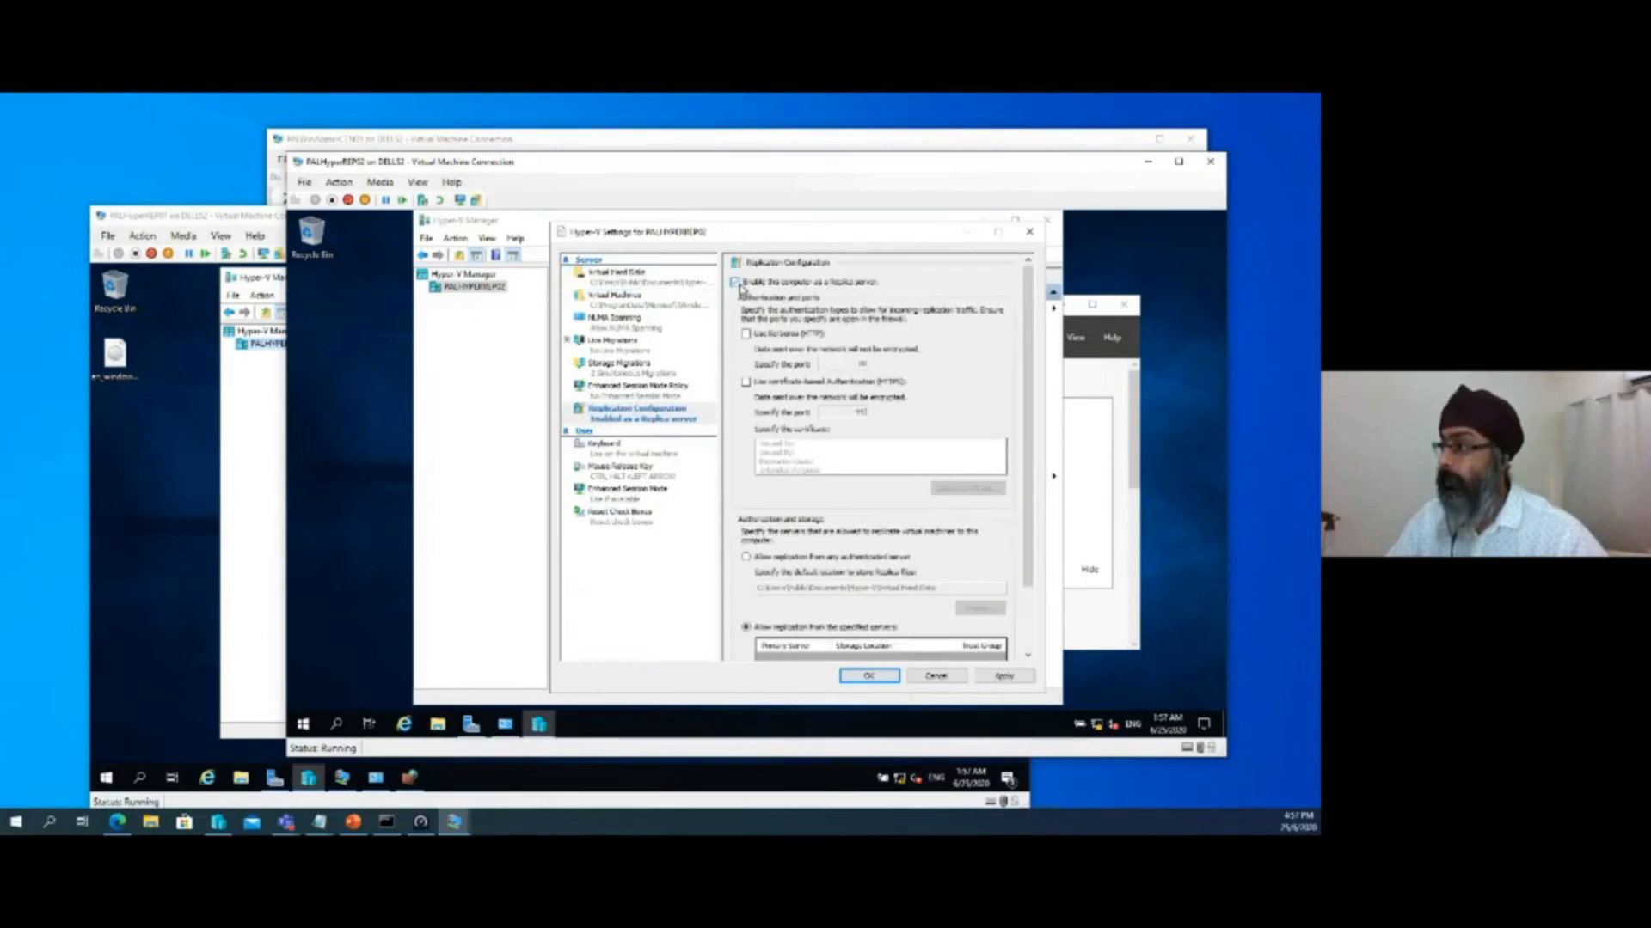
left_click(754, 336)
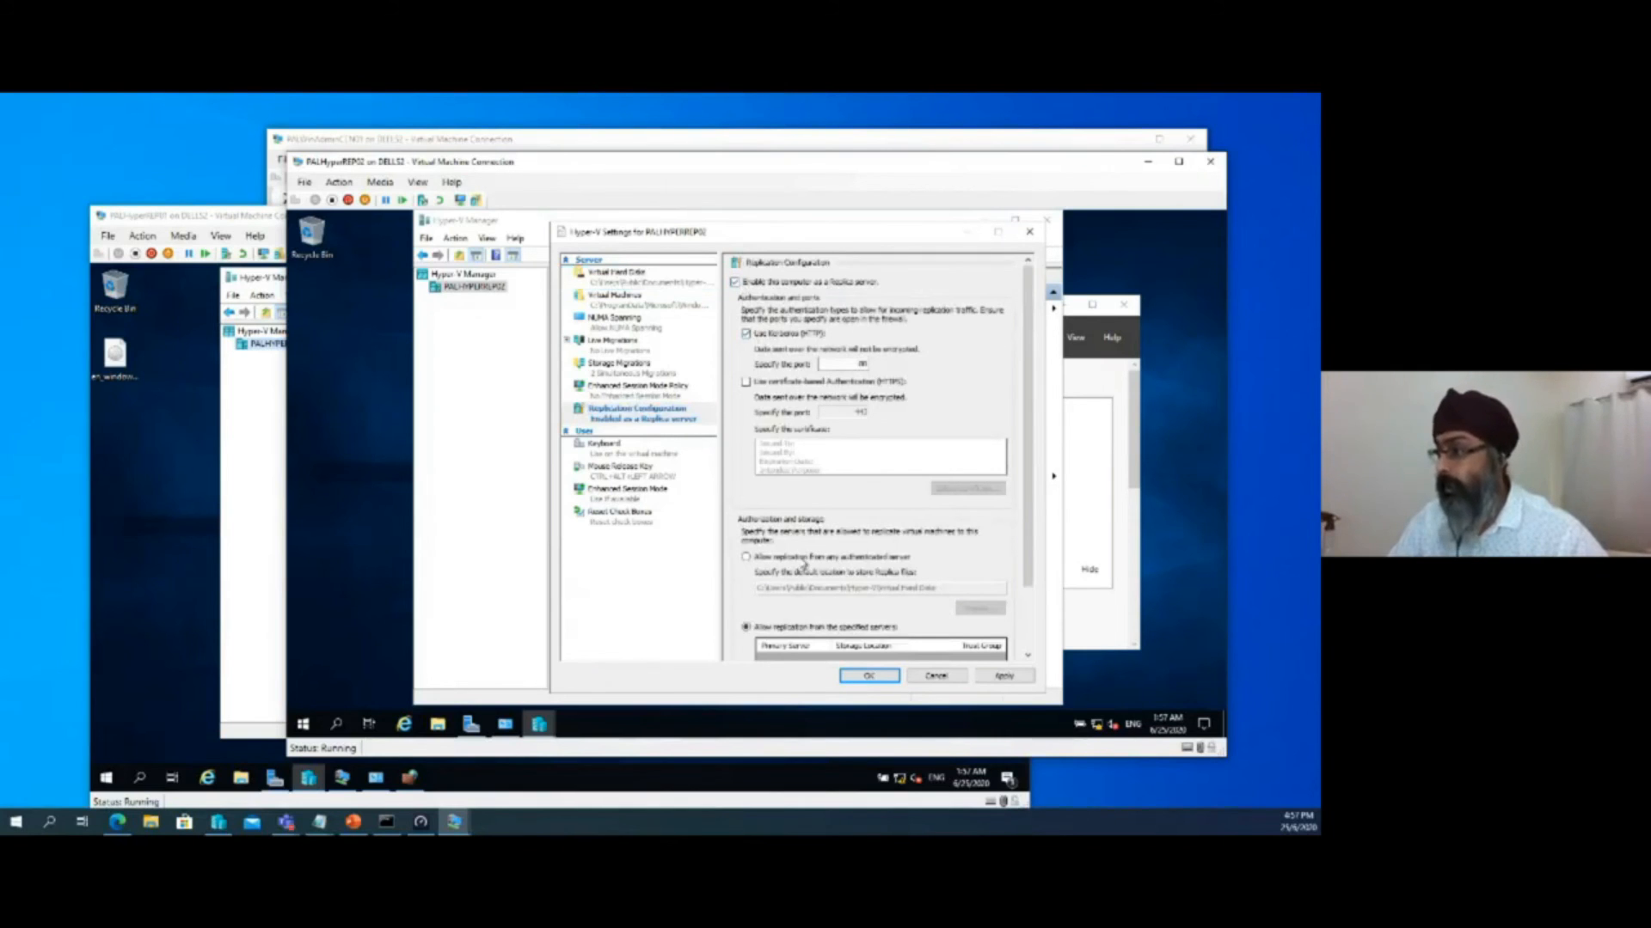
left_click(745, 558)
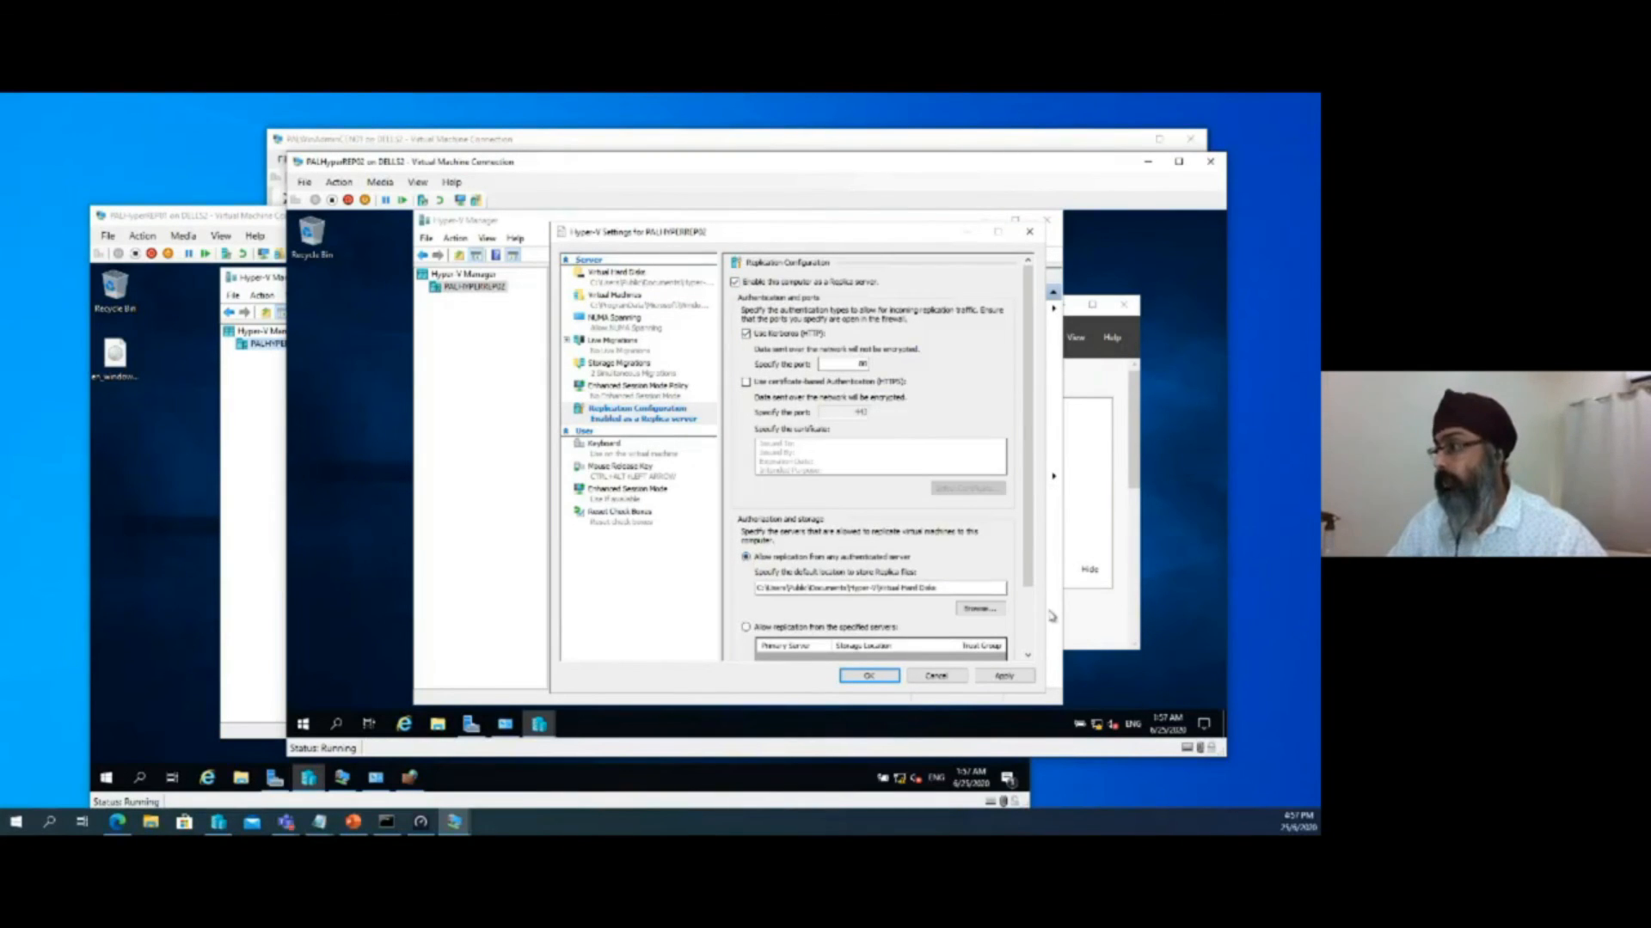
scroll(999, 651, "down", 2)
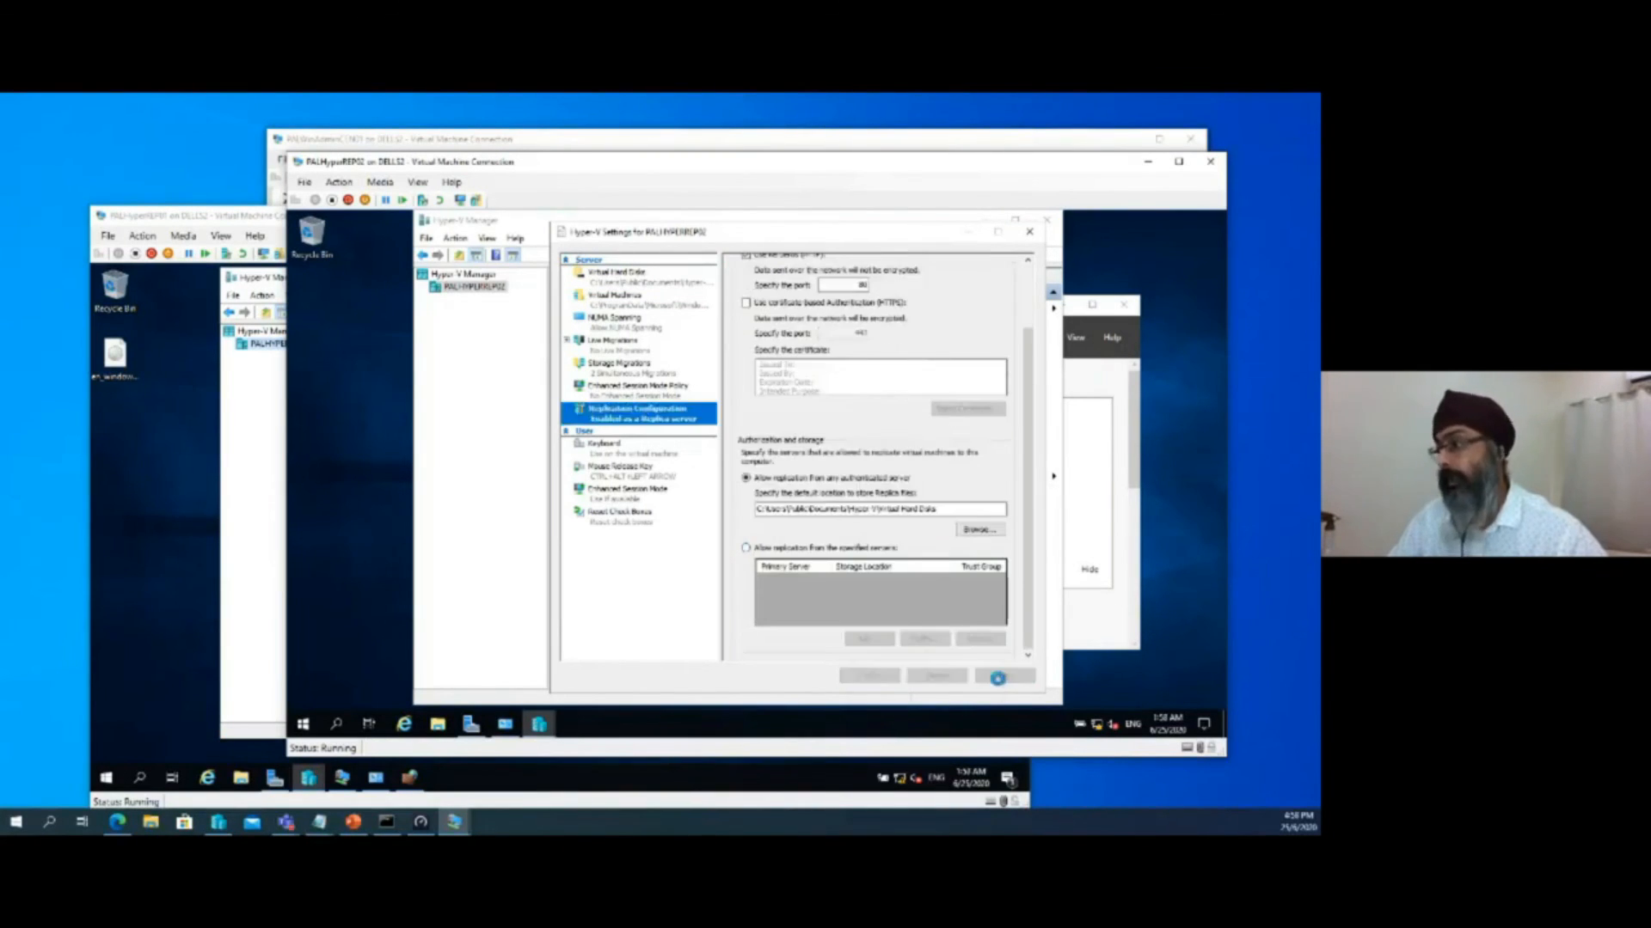
left_click(999, 679)
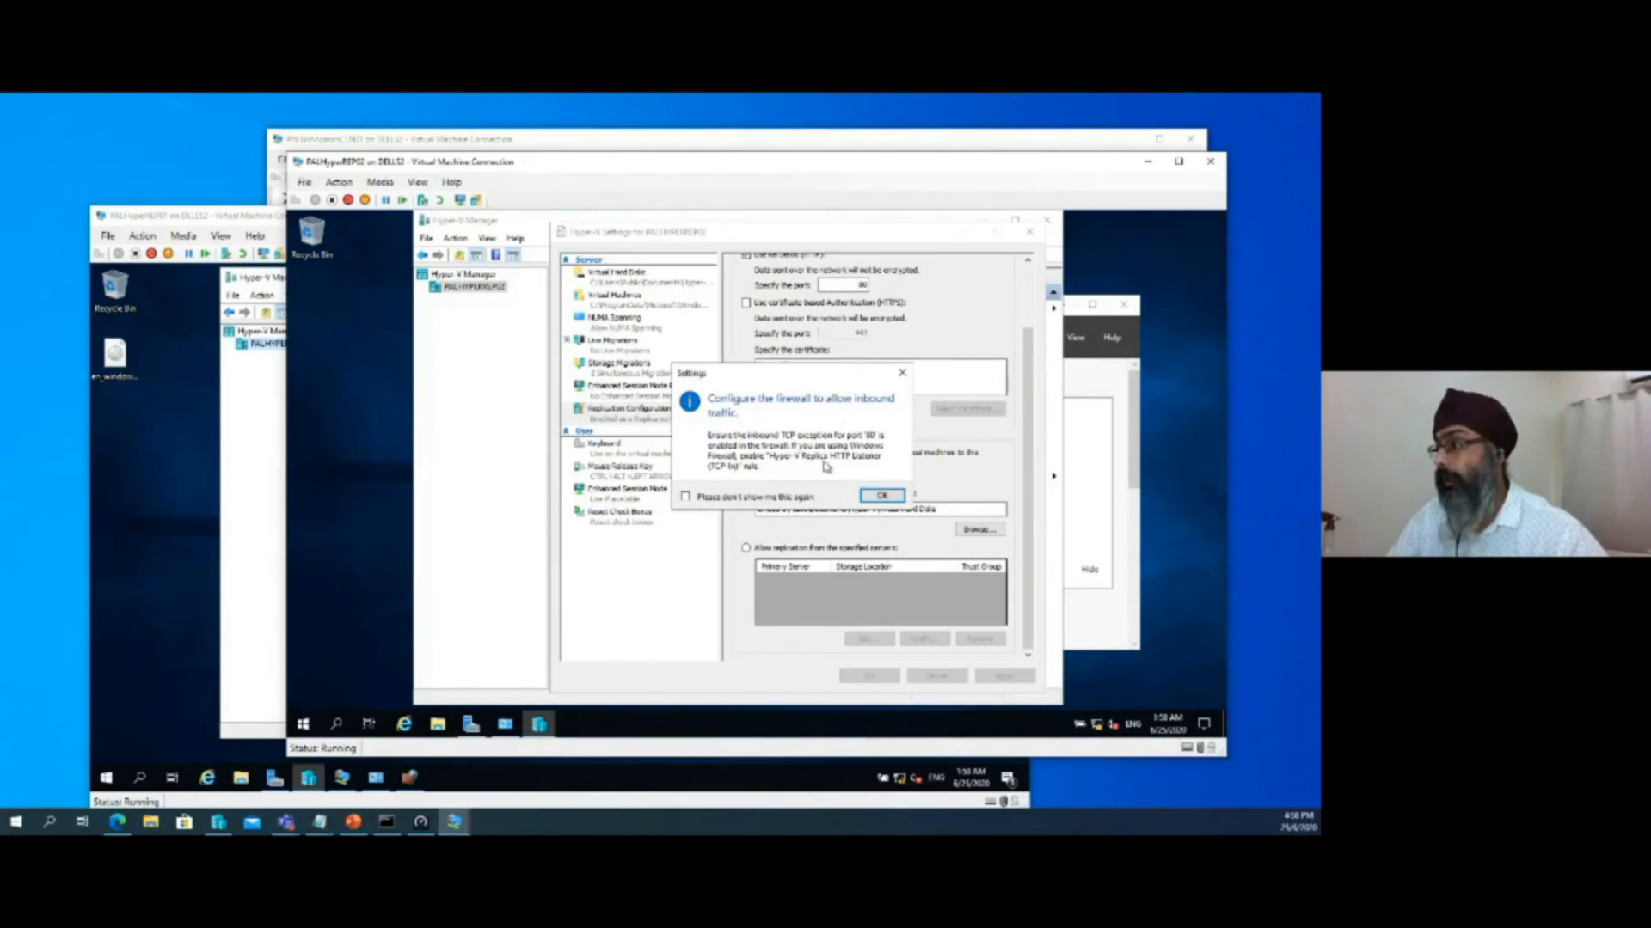
Search PALHyperREP02 for the firewall, open Windows Defender Firewall's advanced settings, and show the inbound rules
left_click(1100, 727)
right_click(1103, 729)
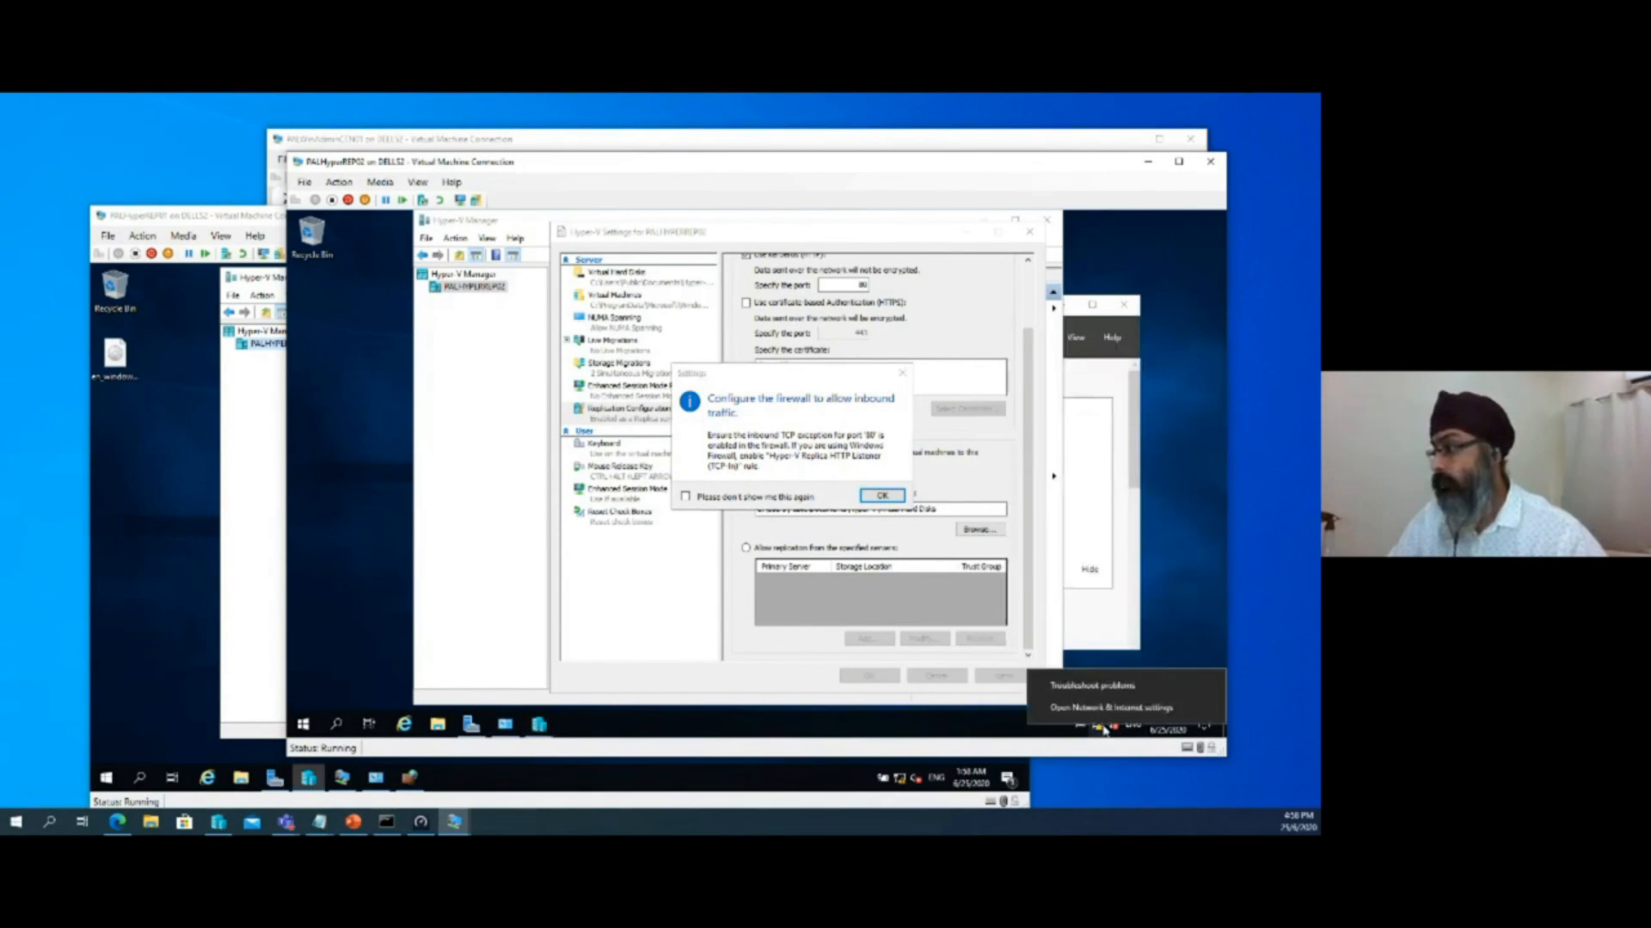
left_click(303, 724)
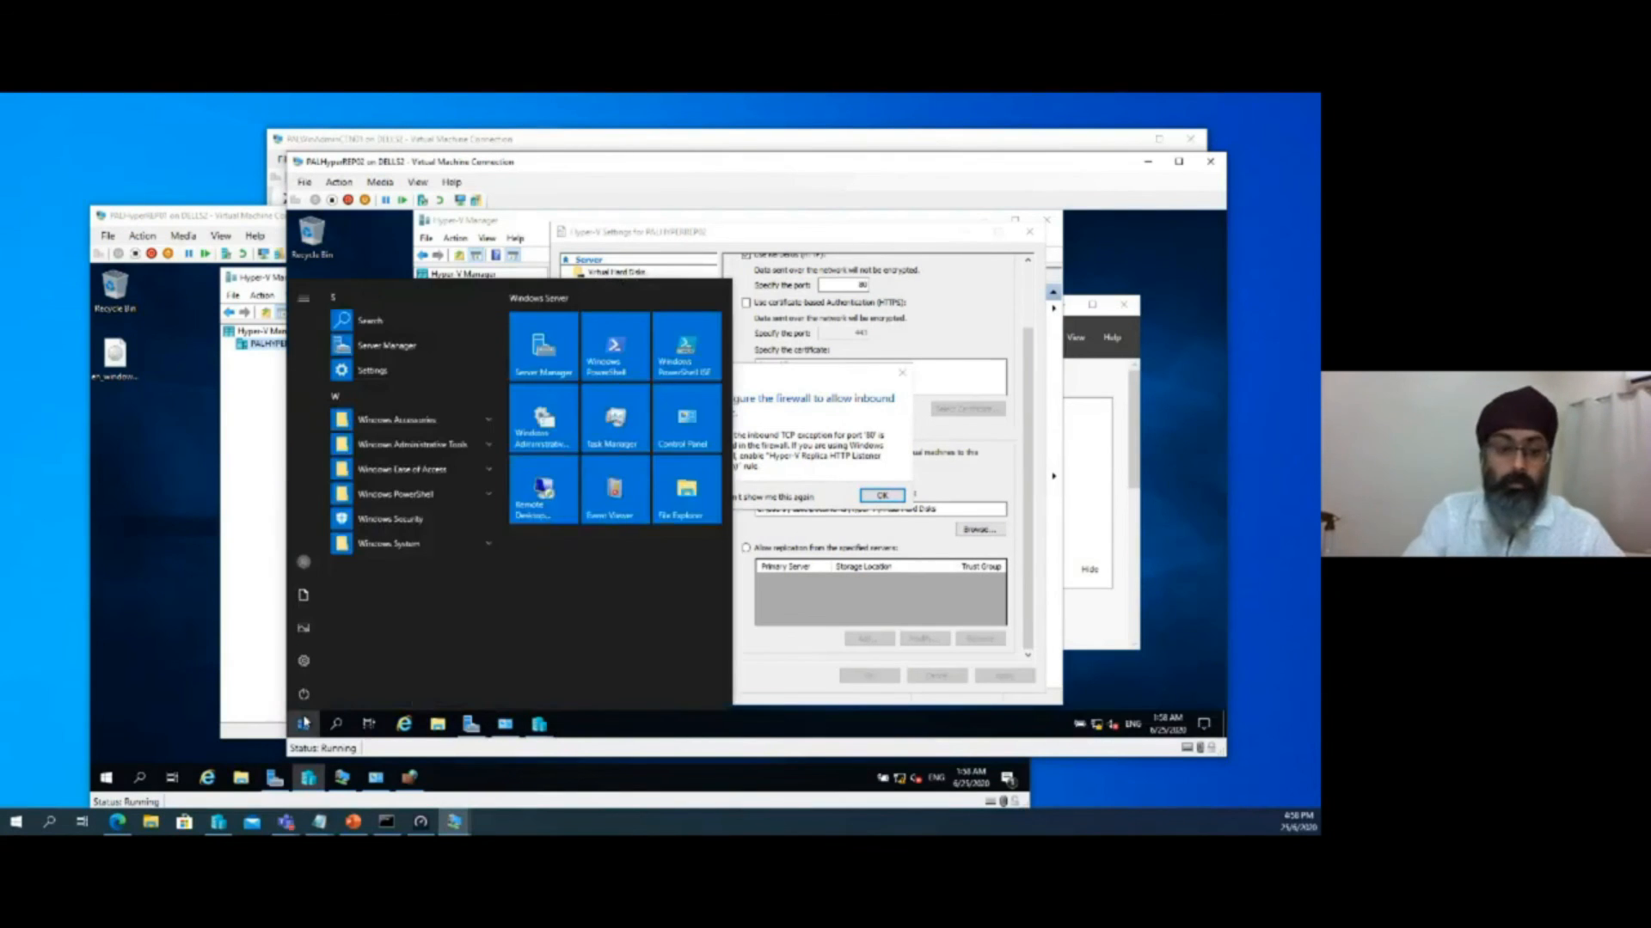
type("tirewall")
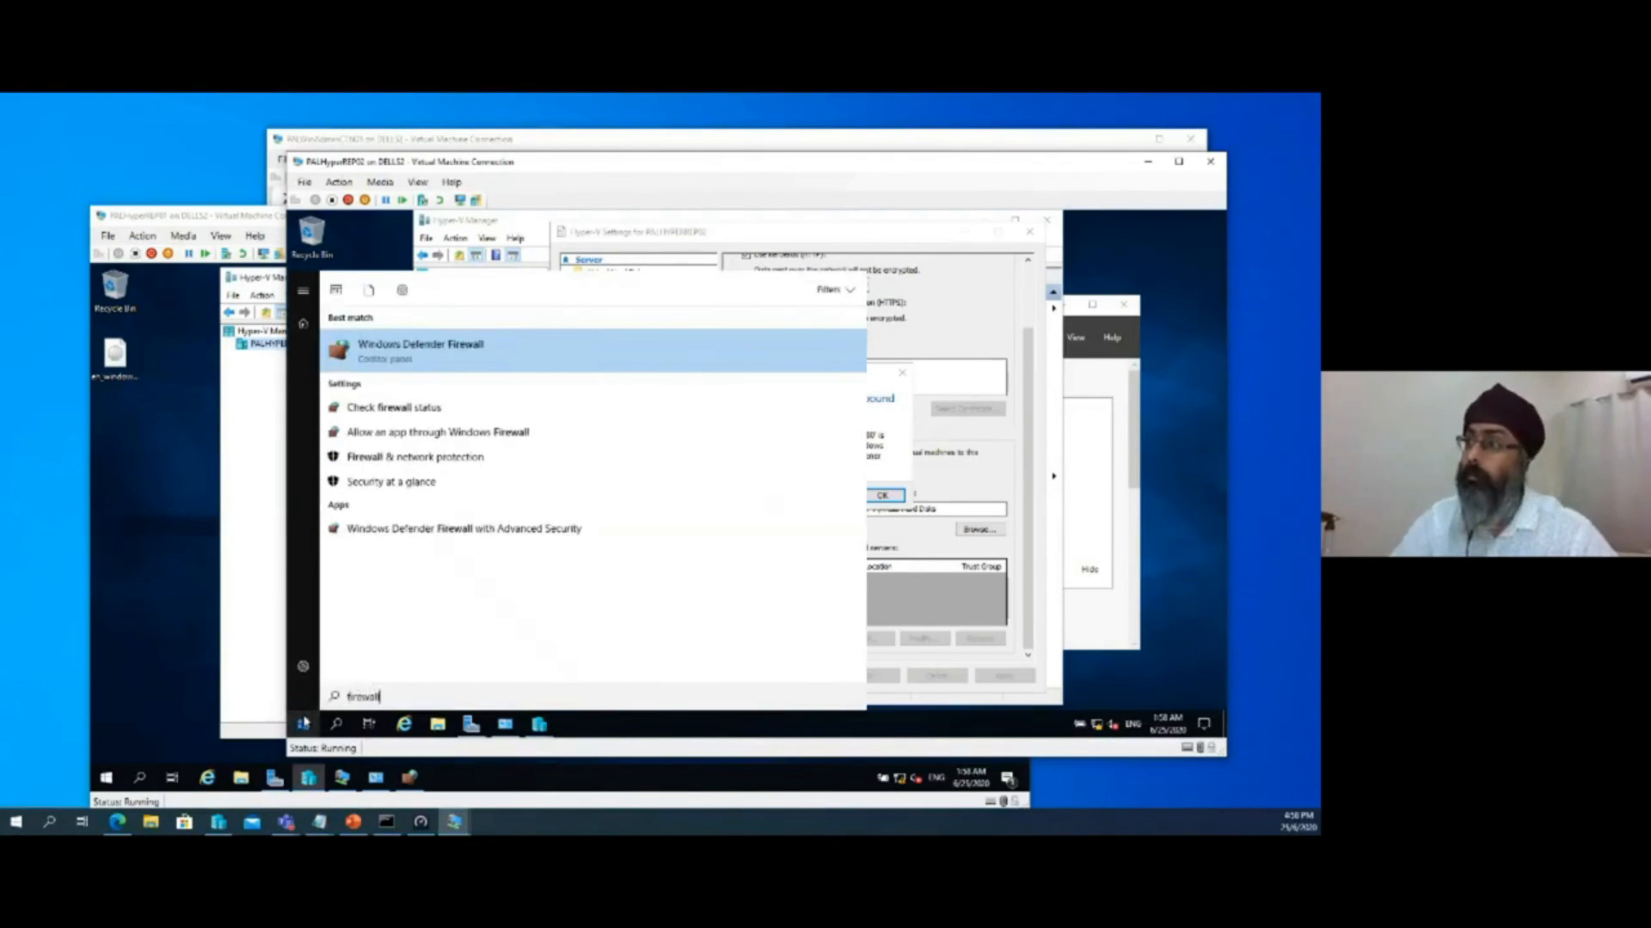
left_click(391, 343)
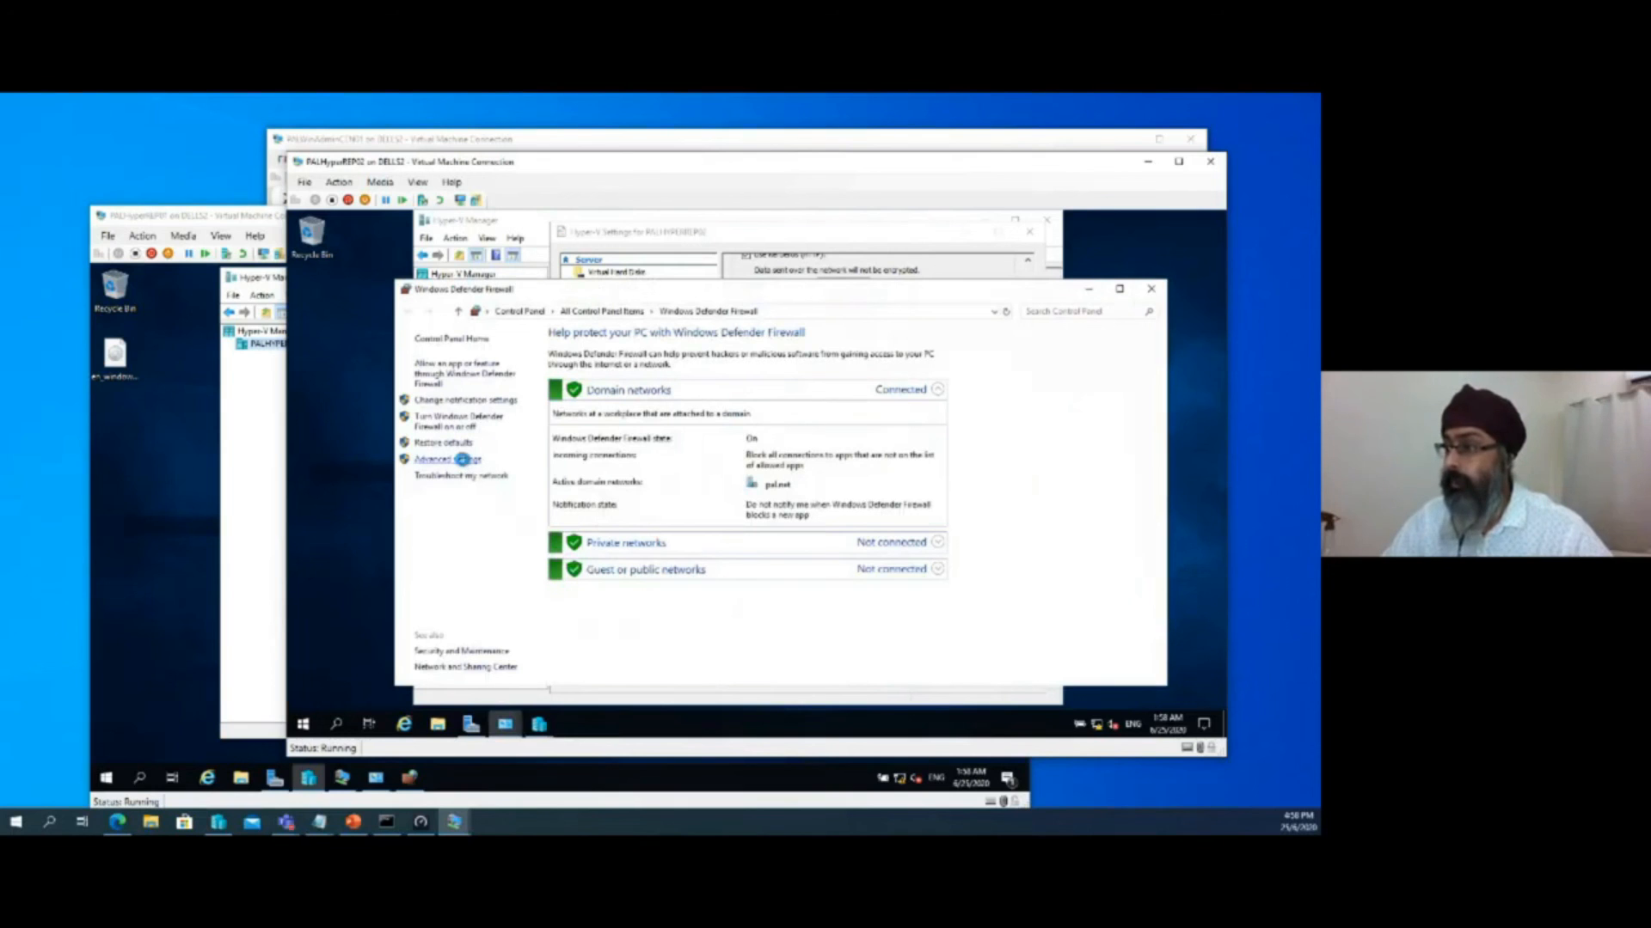
left_click(469, 462)
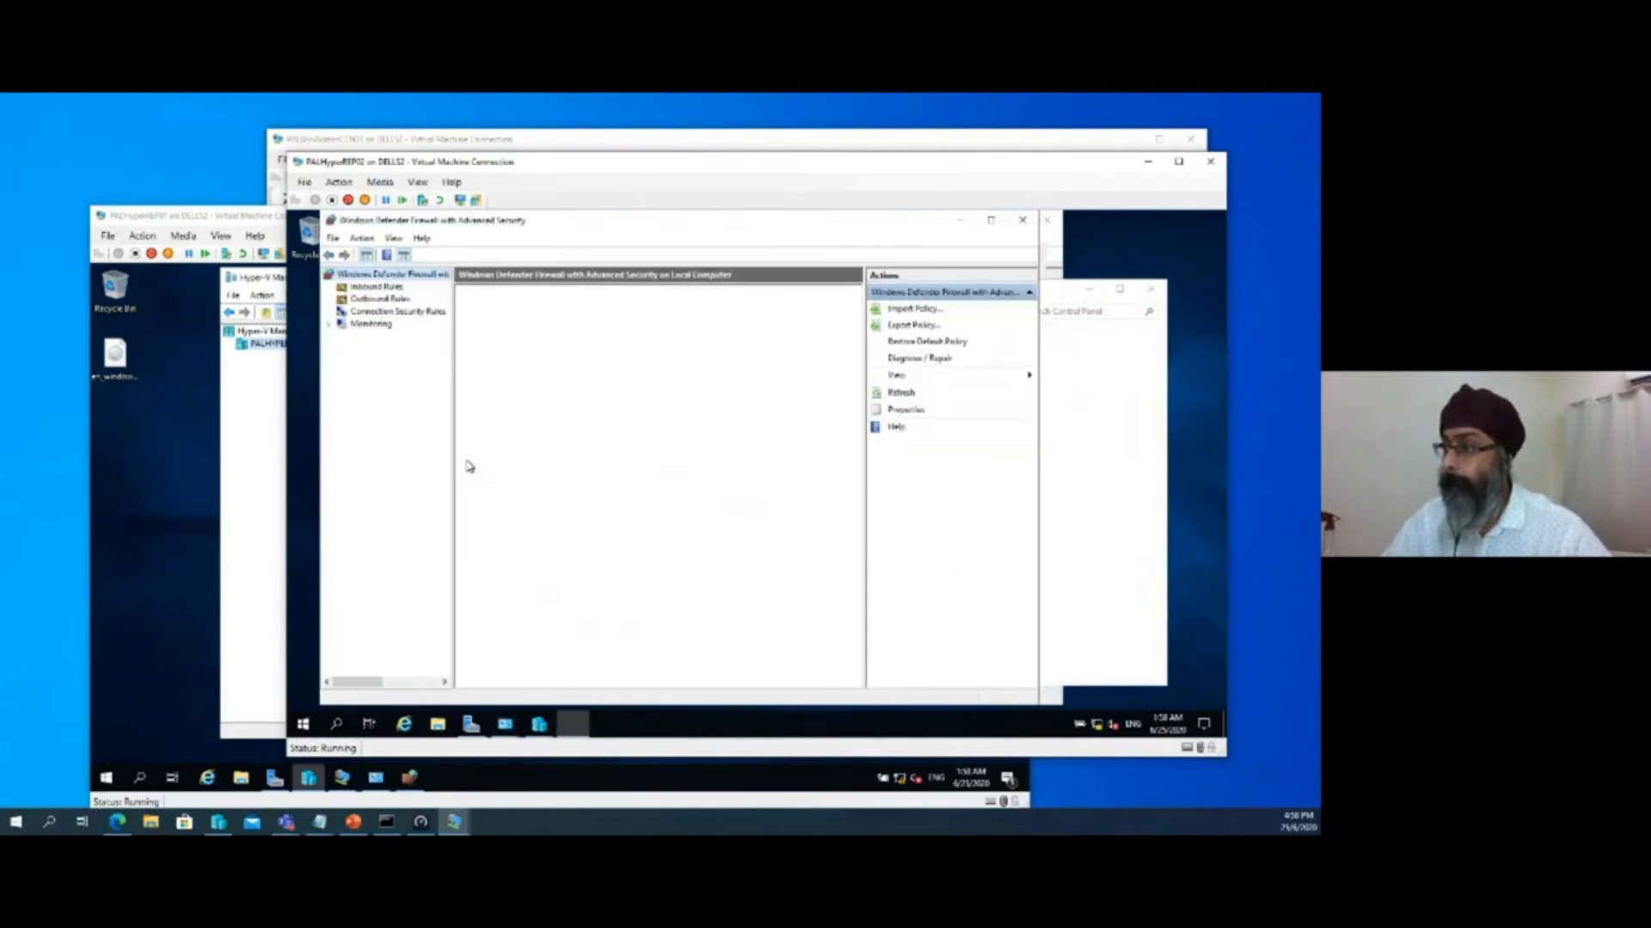
left_click(372, 289)
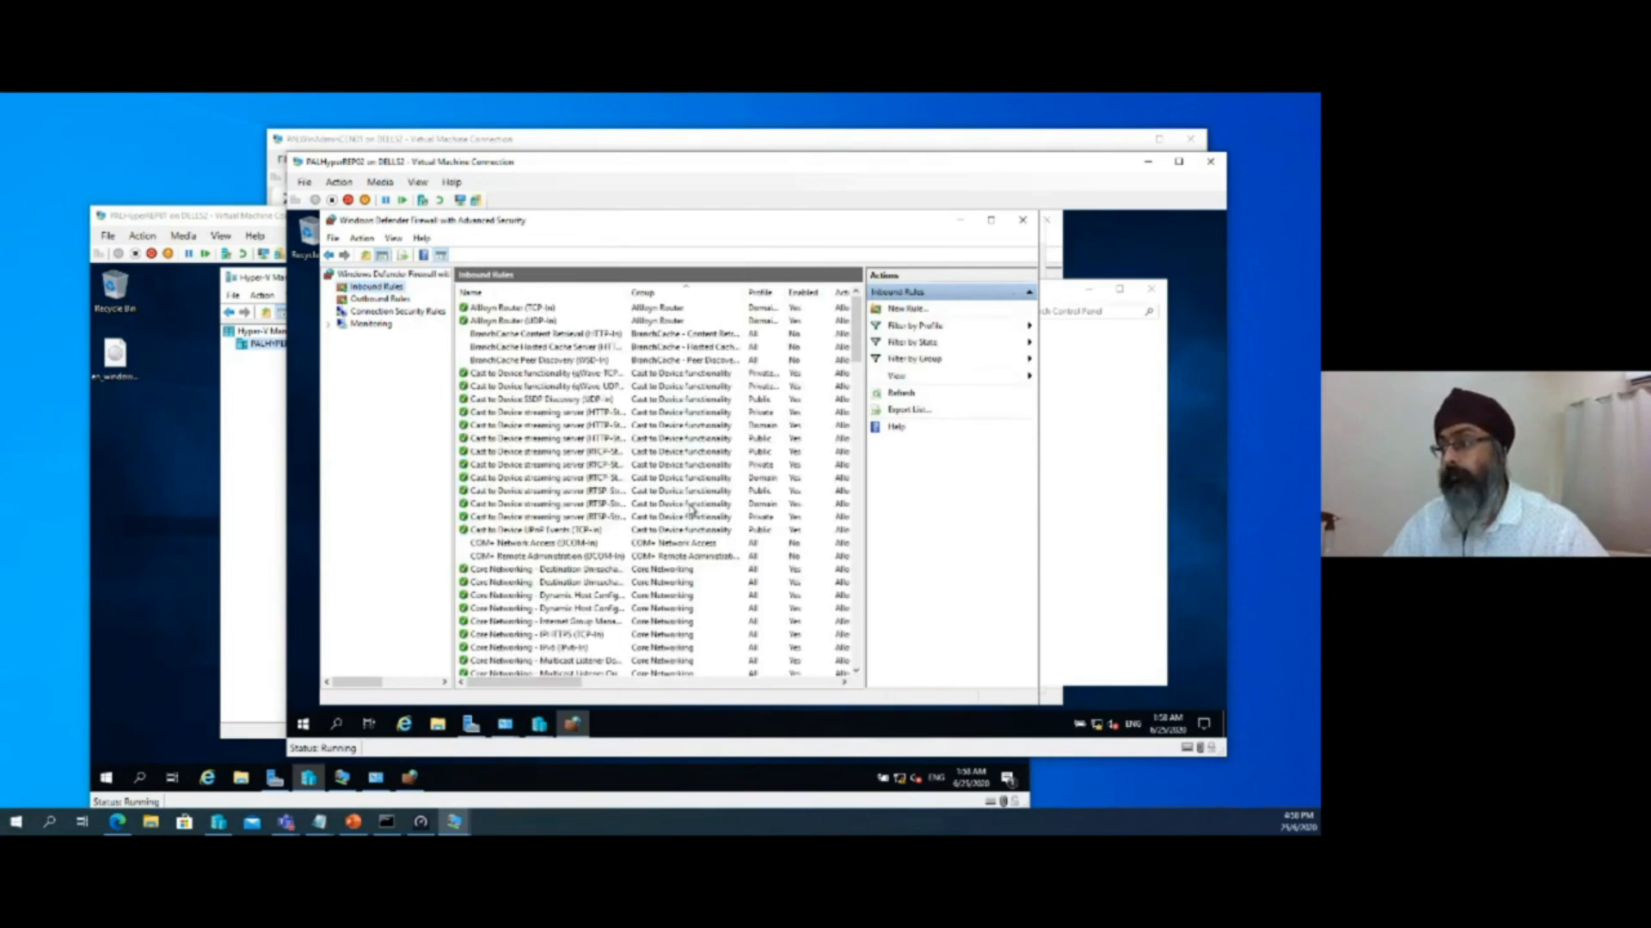
Enable the inbound firewall rule Hyper-V Replica HTTP Listener (TCP-In) on PALHyperREP02
scroll(692, 510, "down", 9)
scroll(692, 510, "down", 5)
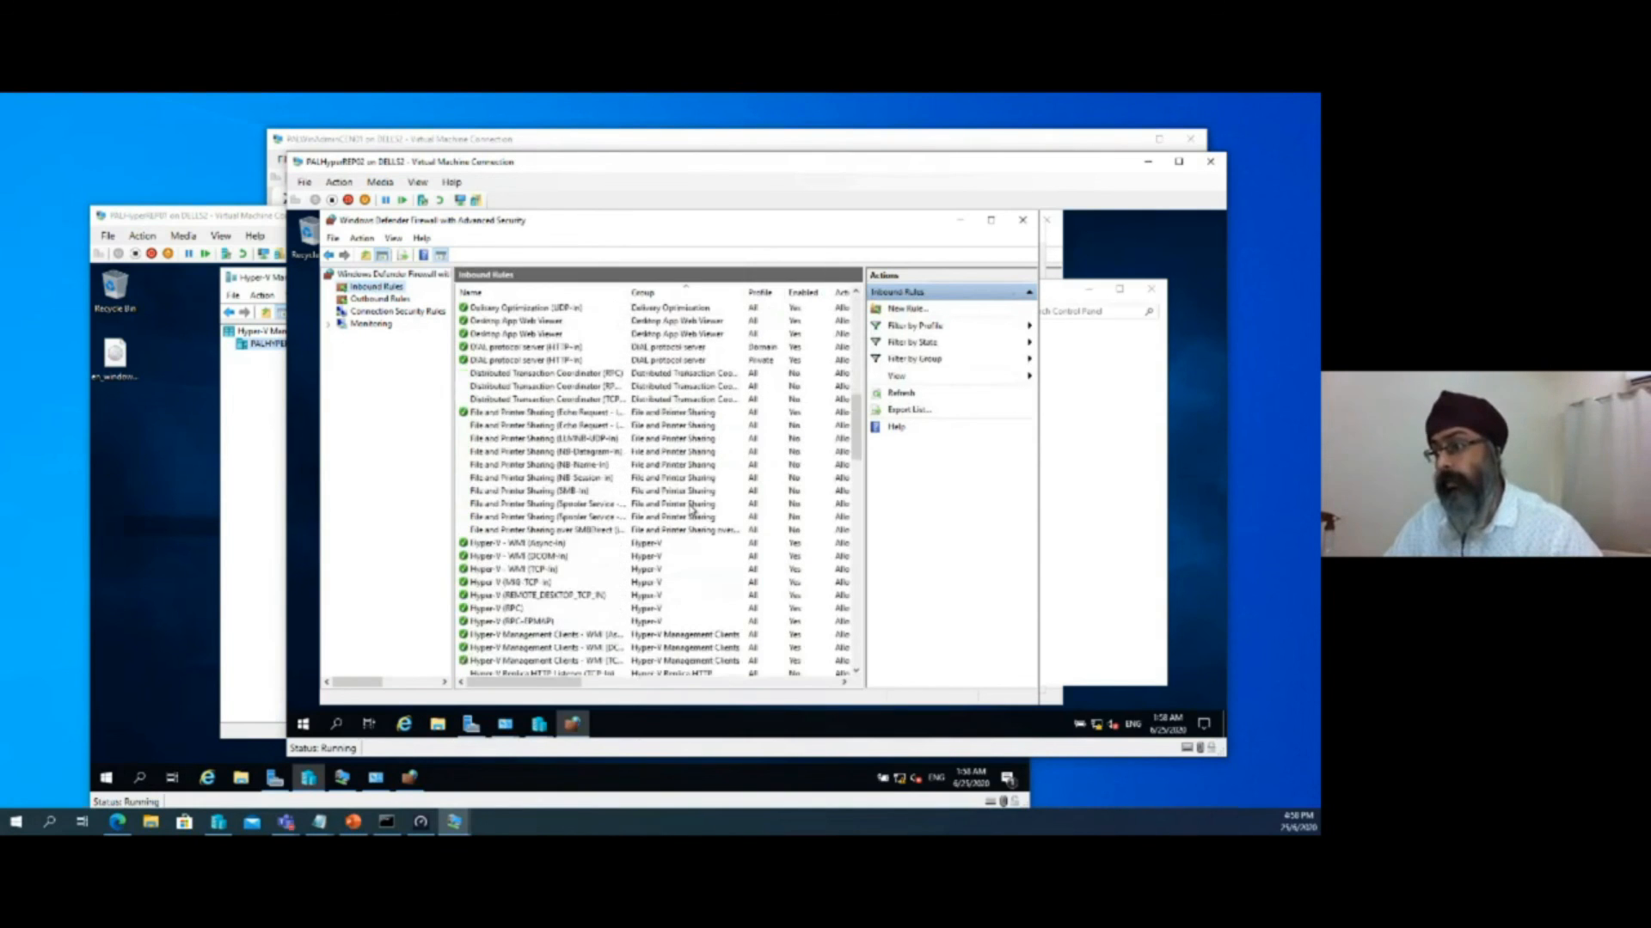
scroll(693, 509, "down", 3)
left_click(611, 557)
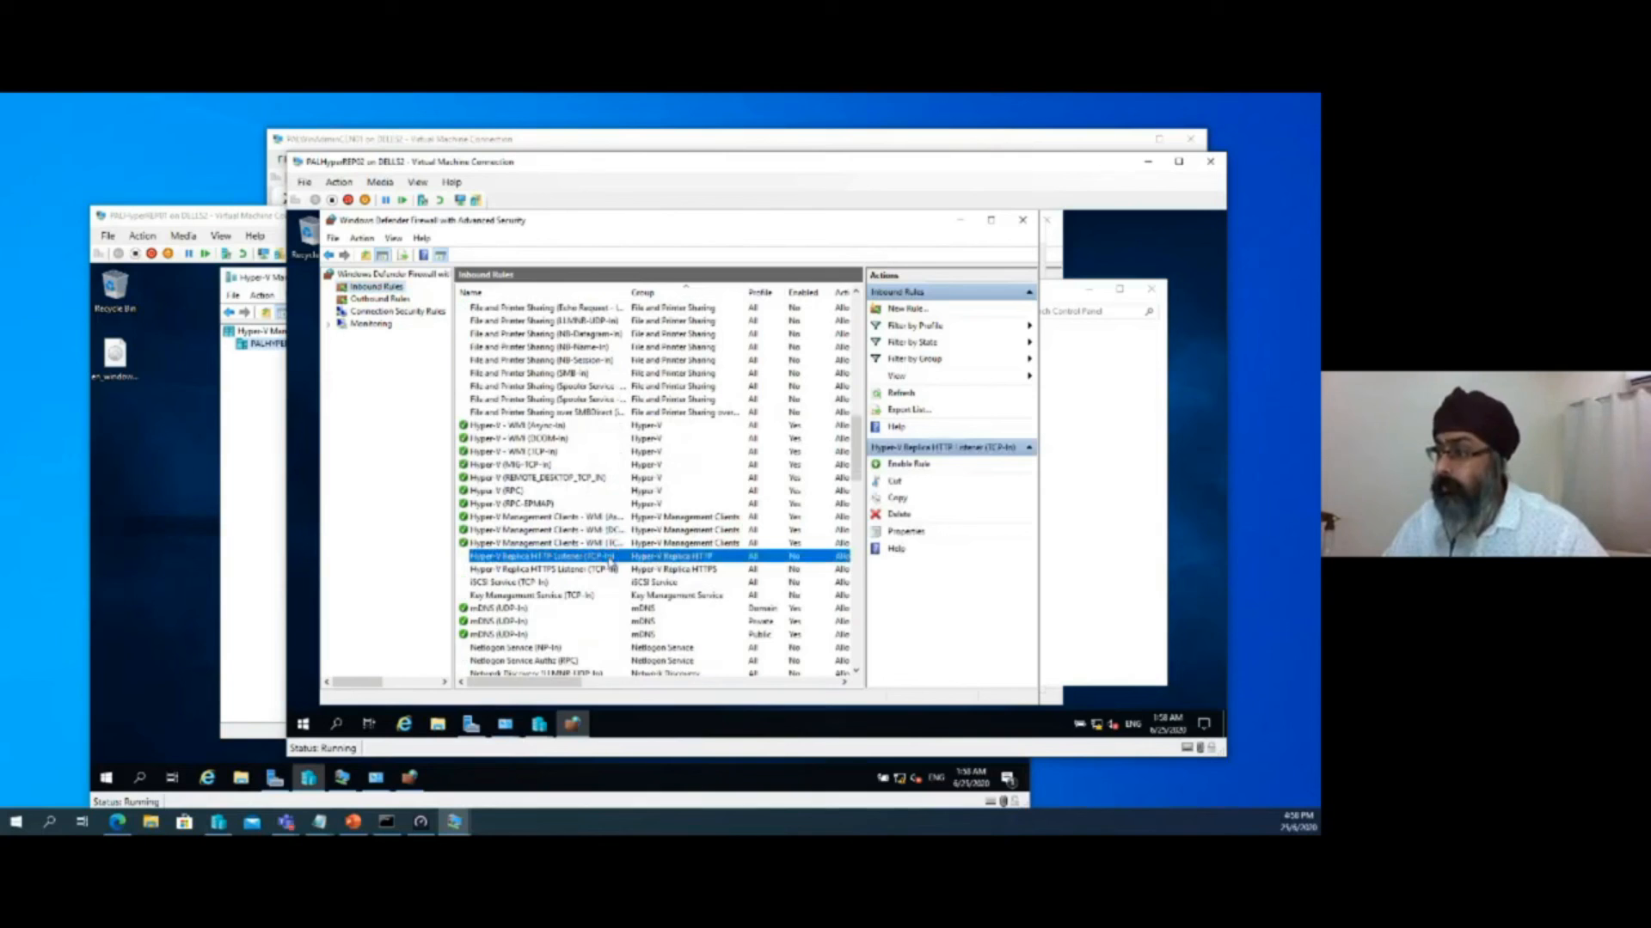
right_click(611, 563)
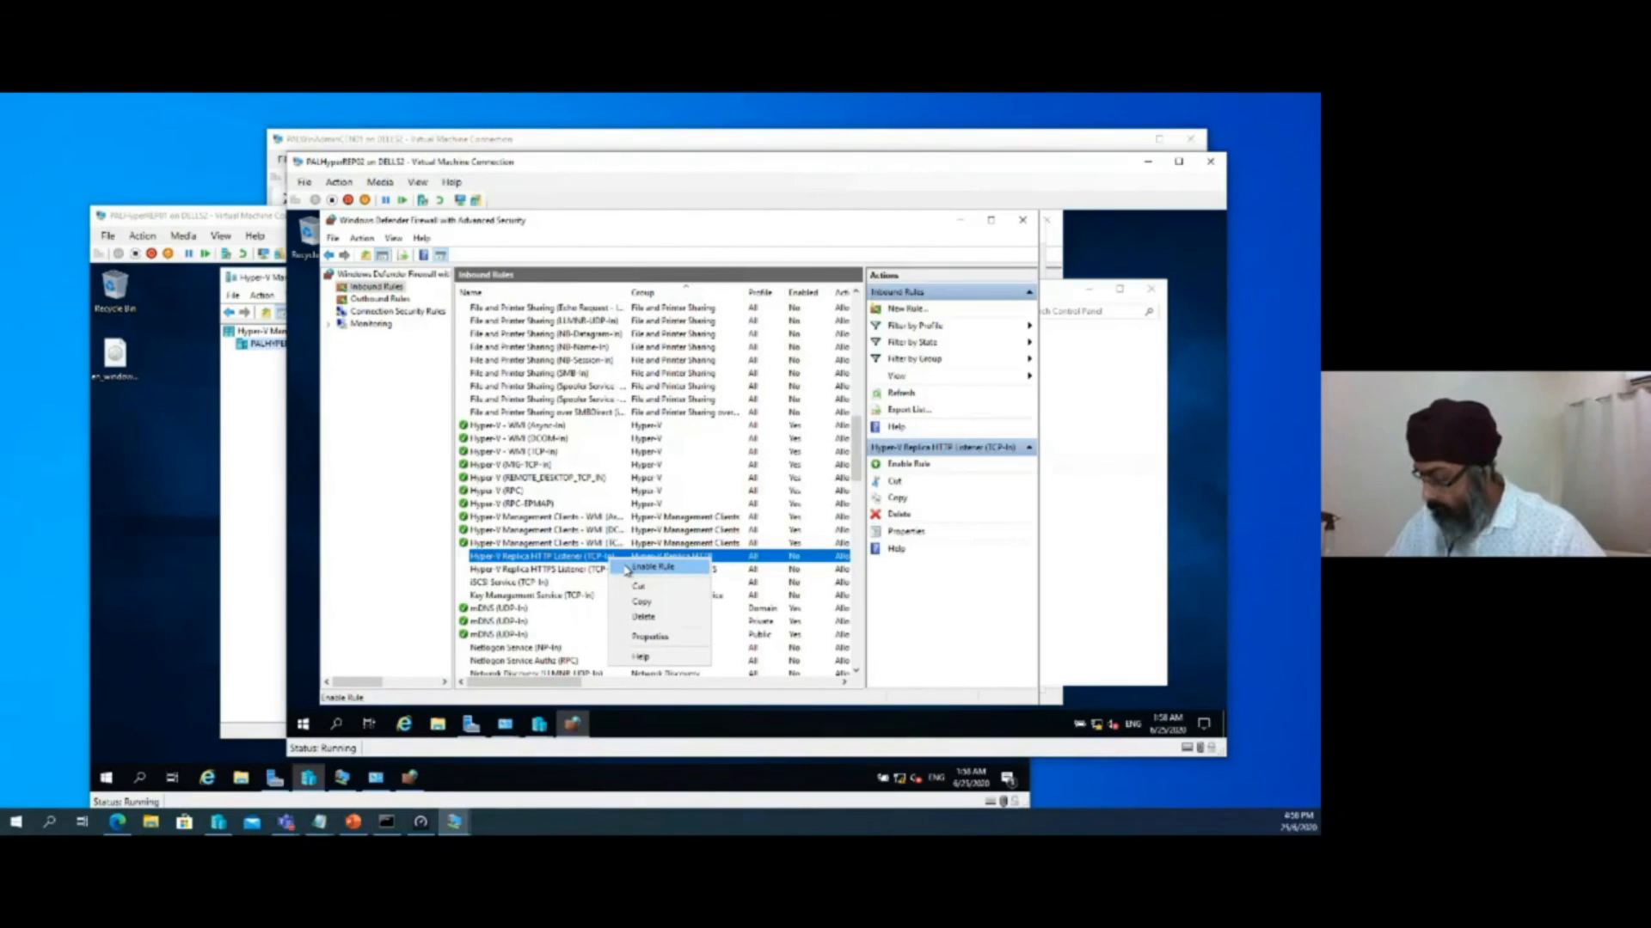
left_click(652, 567)
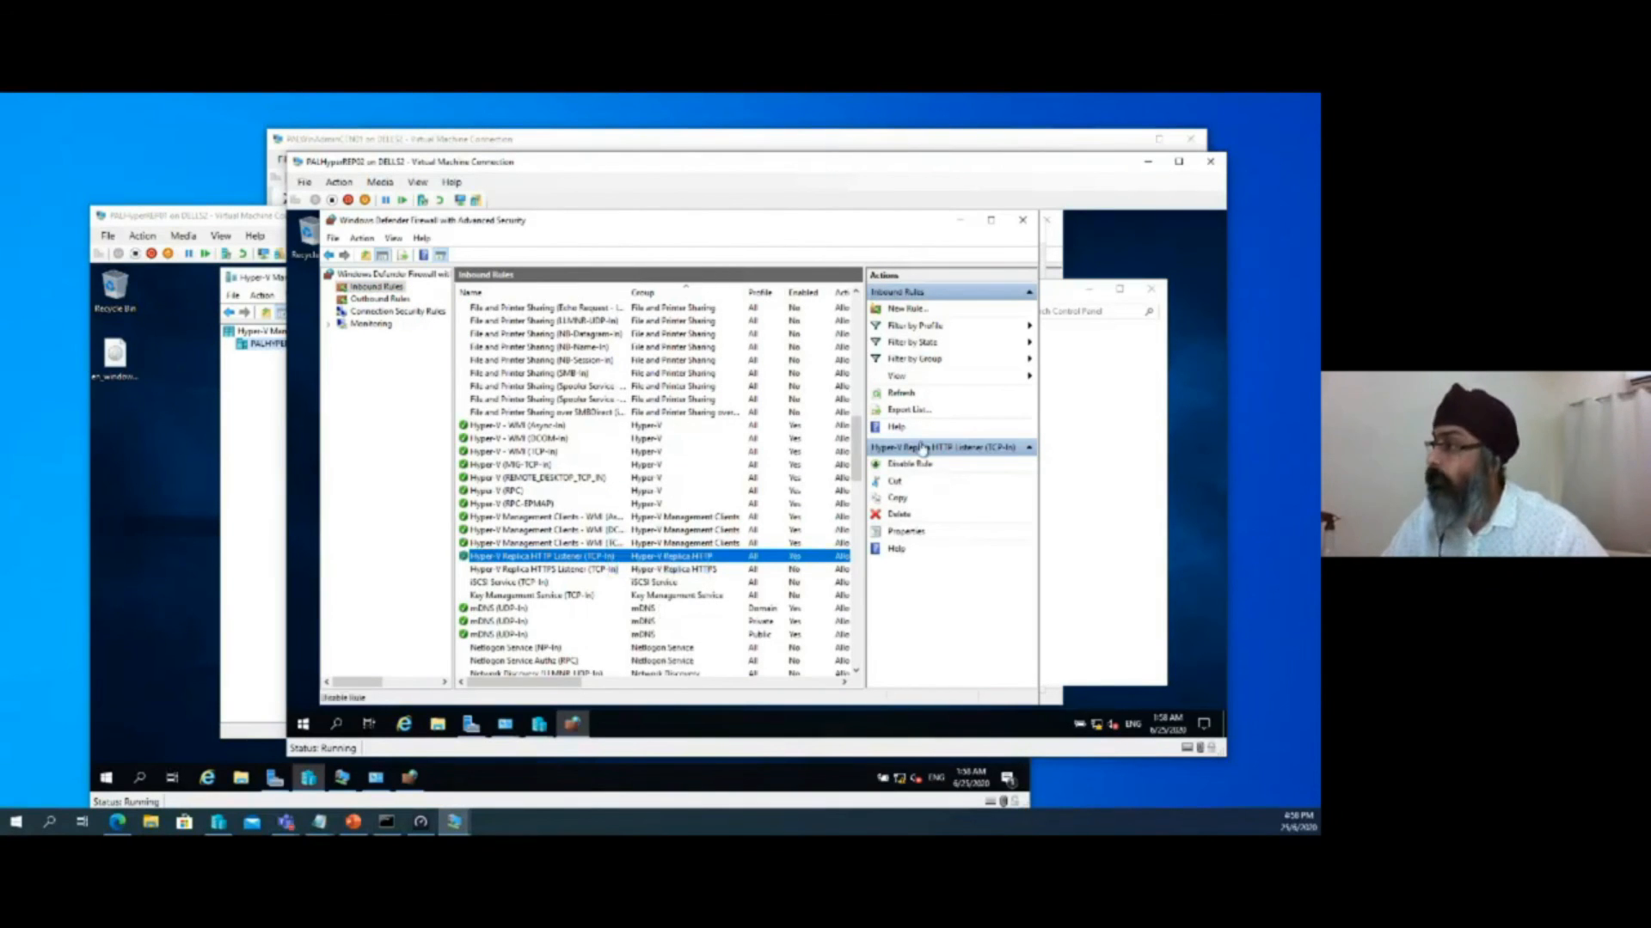
Minimize the firewall windows on PALHyperREP02, acknowledge the inbound traffic notice, and confirm the Hyper-V Settings
left_click(966, 222)
left_click(1089, 294)
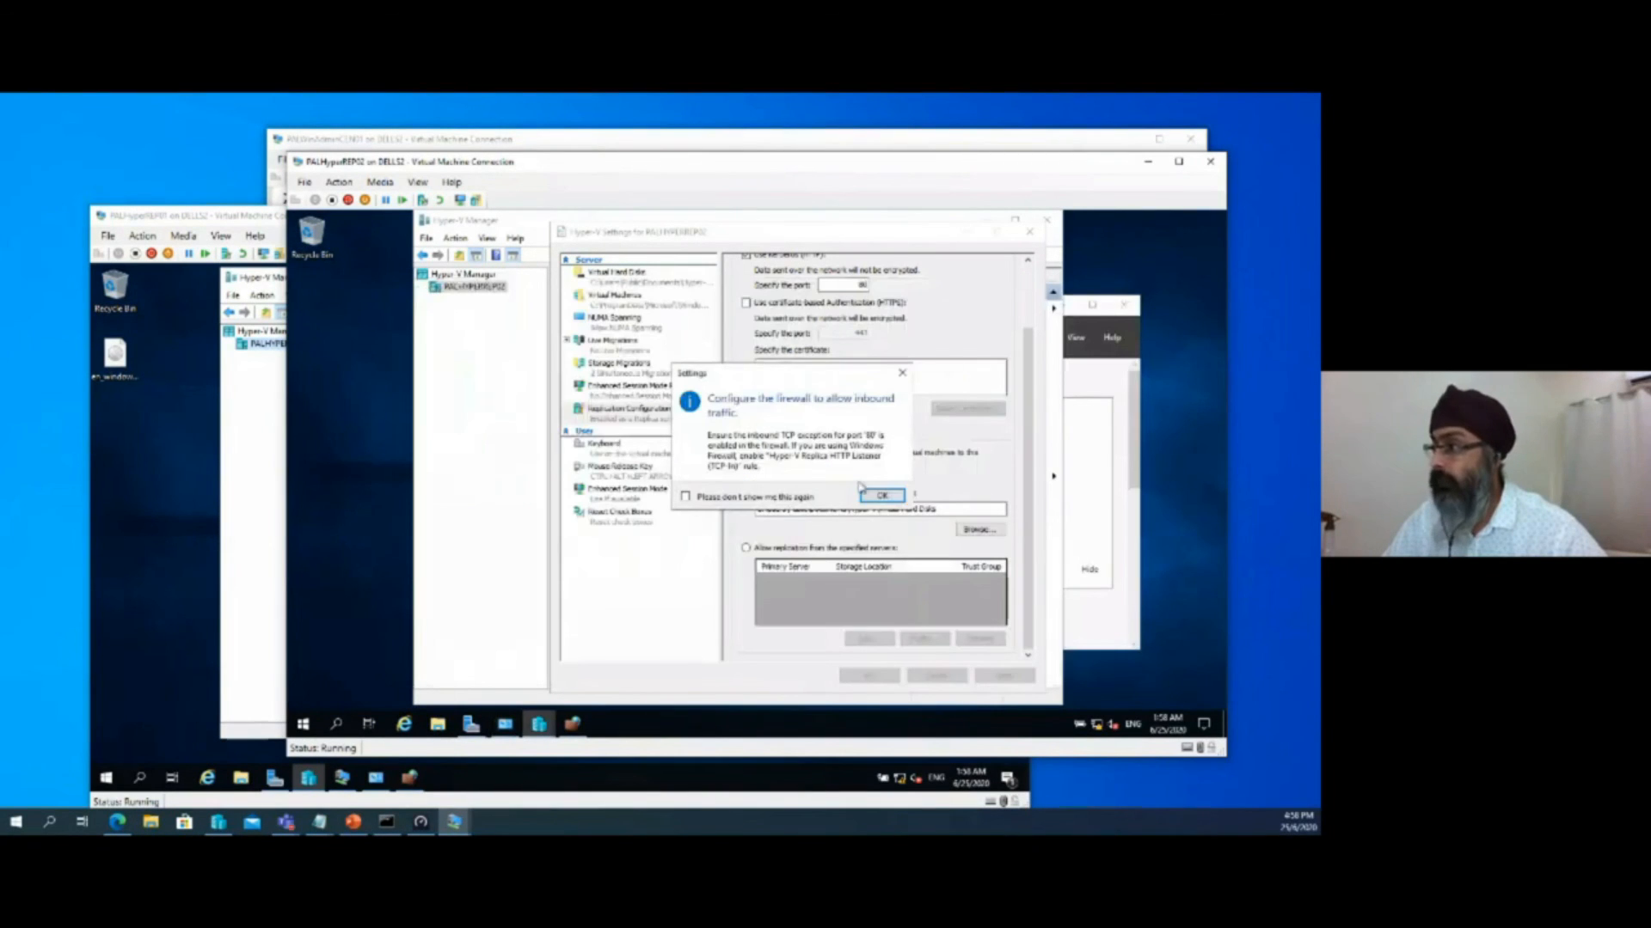
left_click(874, 498)
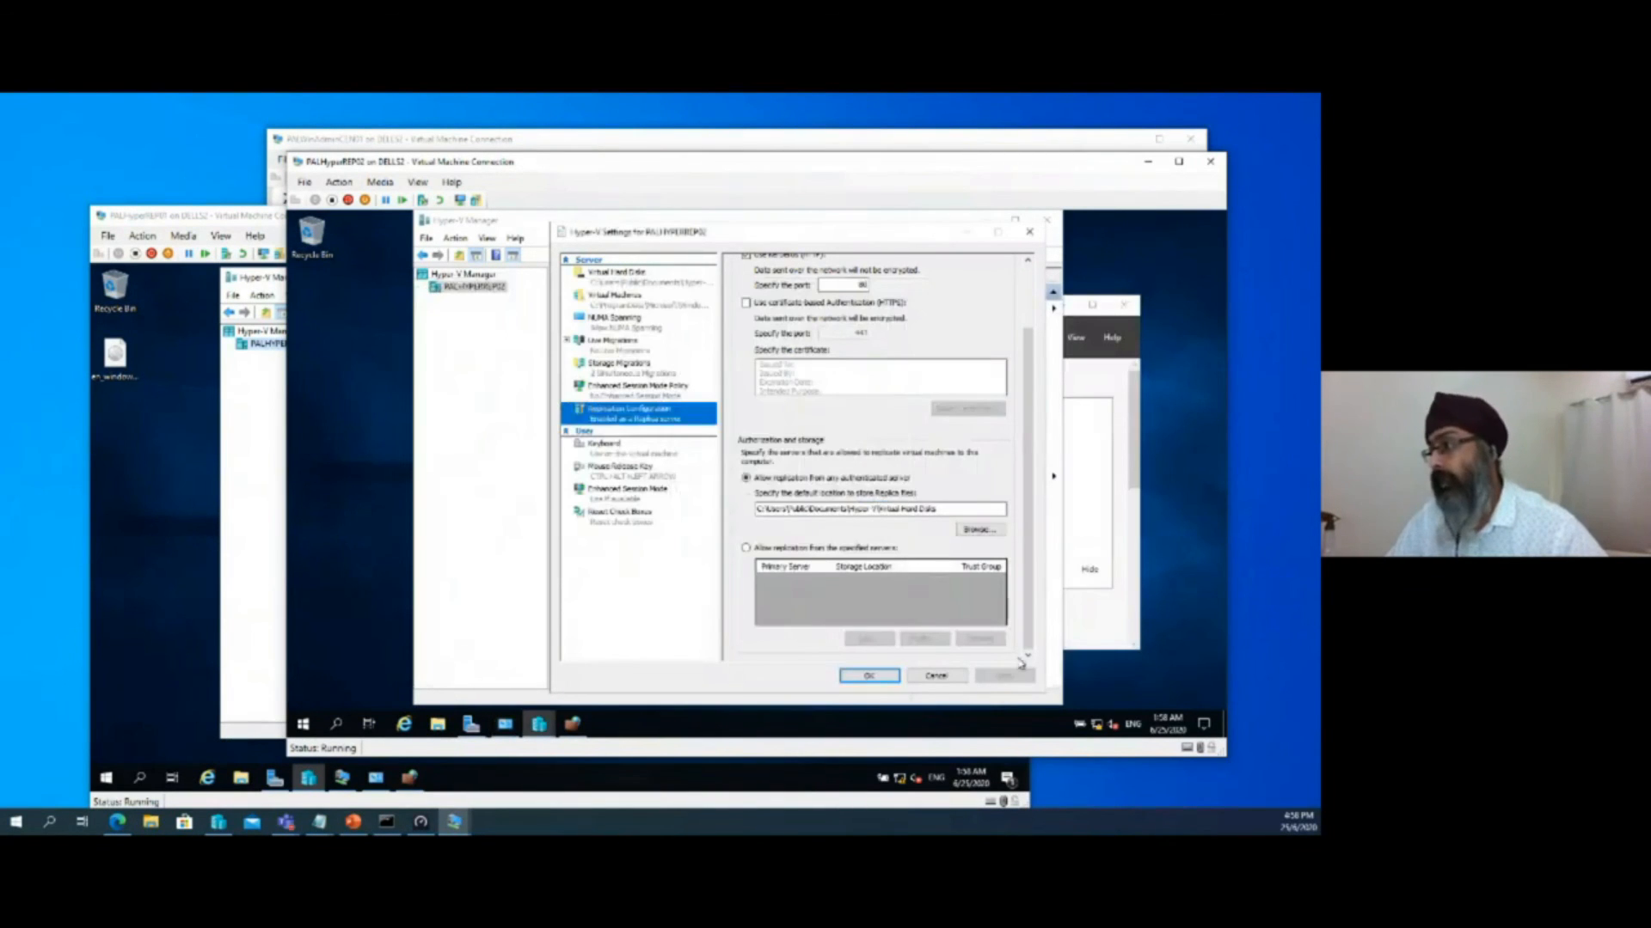
left_click(870, 676)
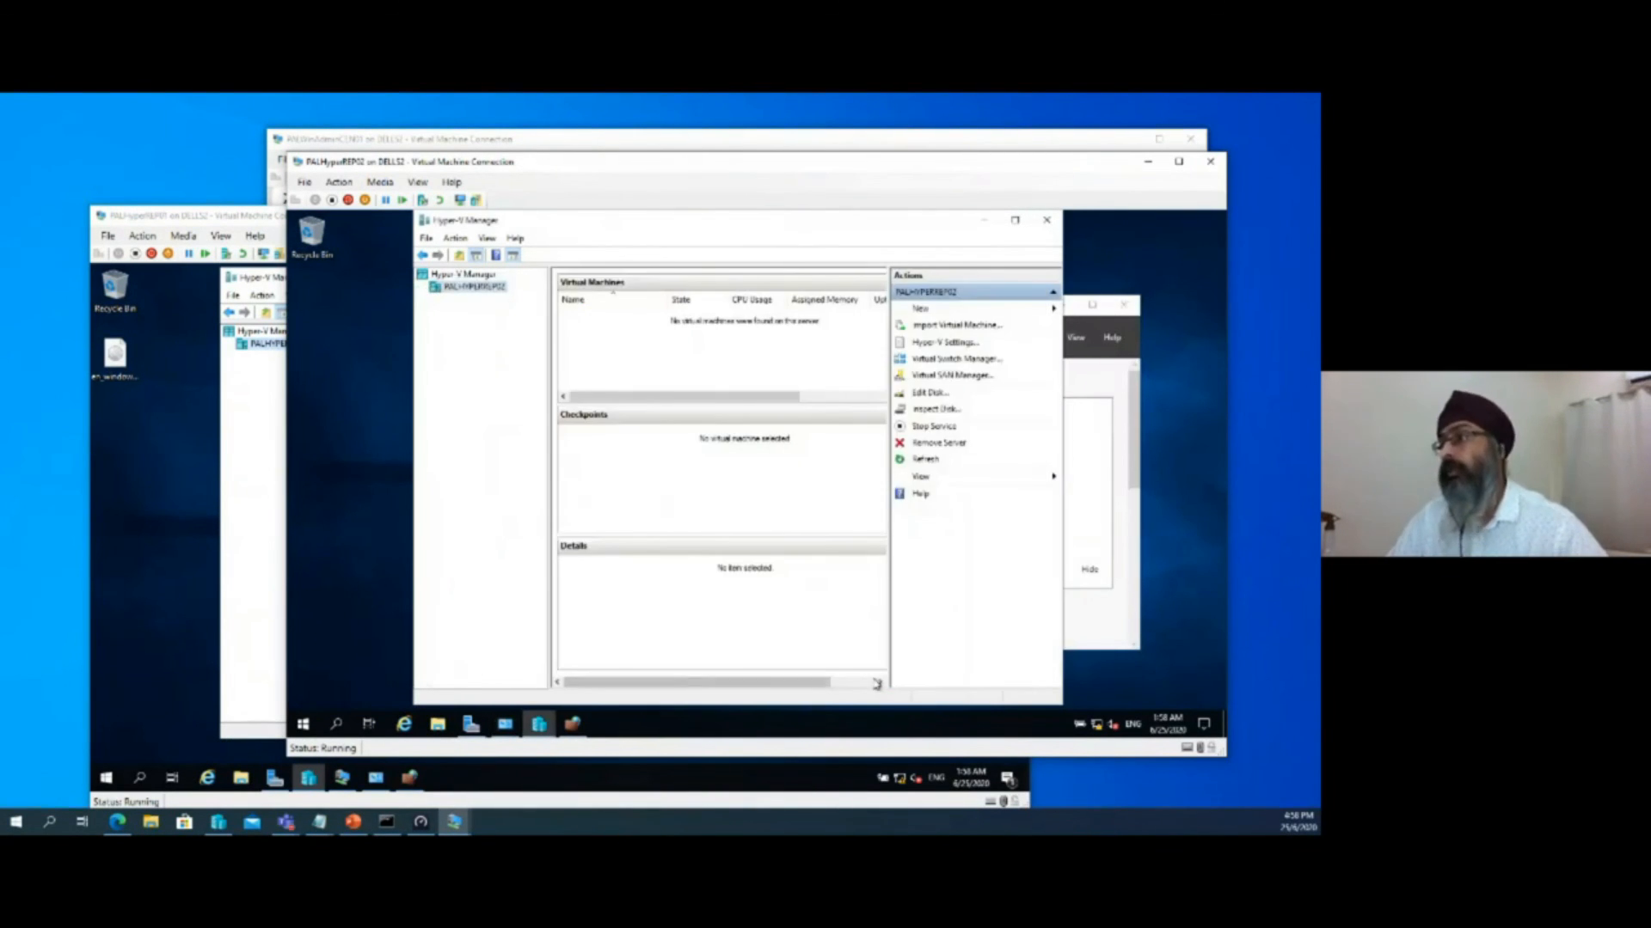
Return to PALHyperREP01, start enabling replication for the virtual machine FINANCE_SVR01, and advance to specifying the Replica server
left_click_drag(447, 163, 552, 218)
left_click(354, 289)
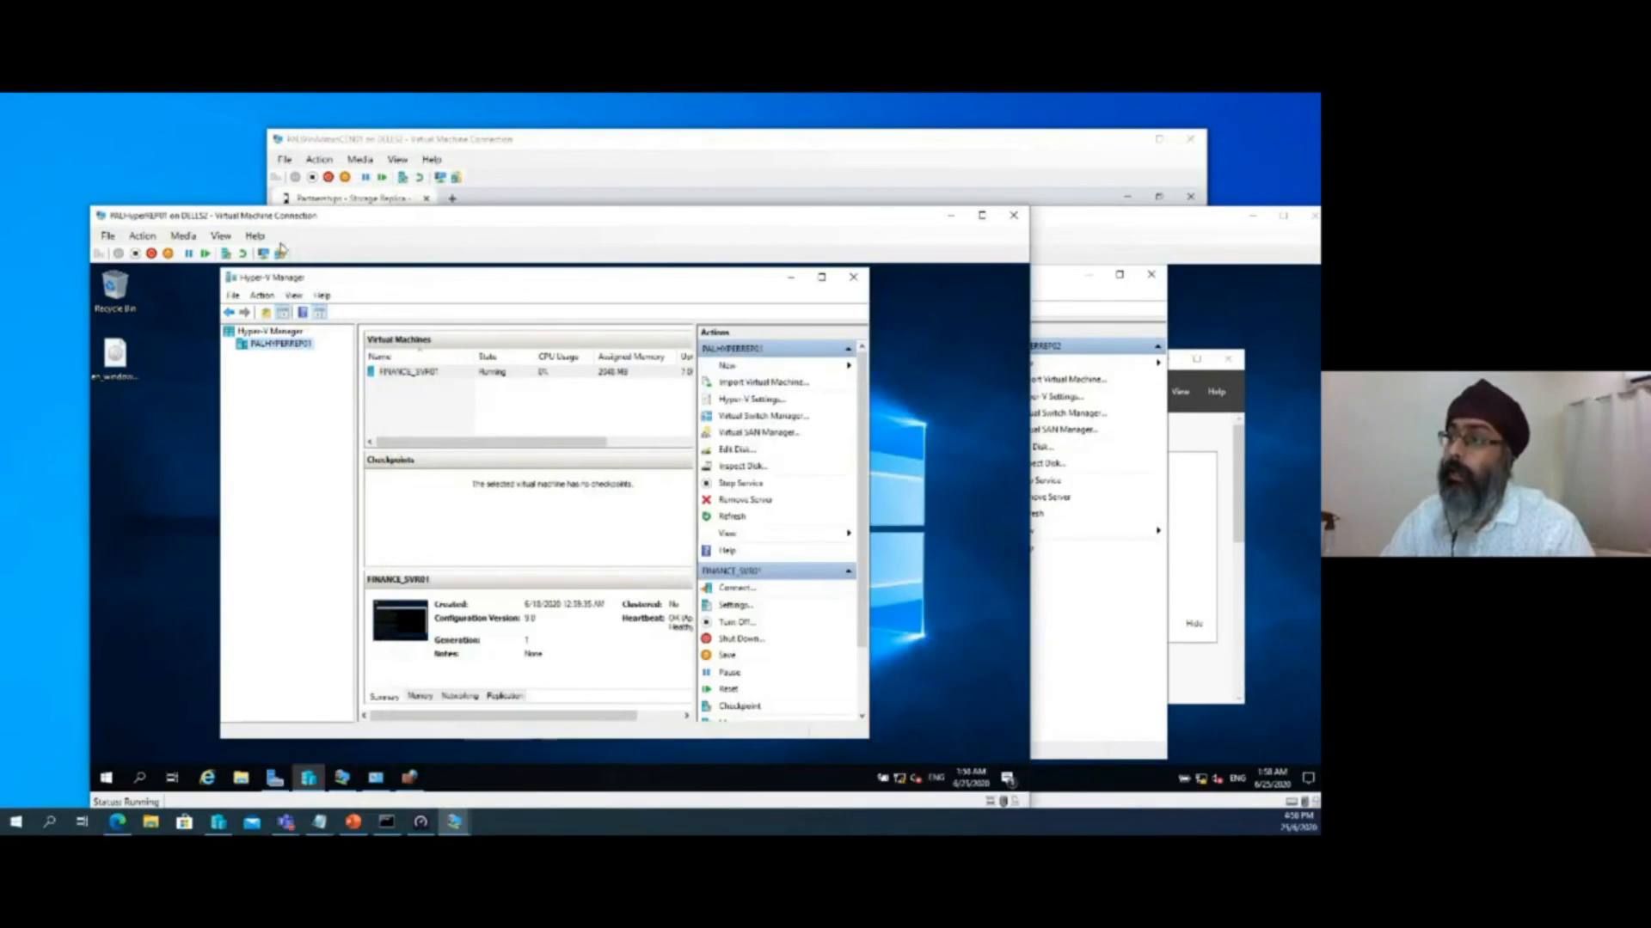
left_click_drag(385, 219, 367, 189)
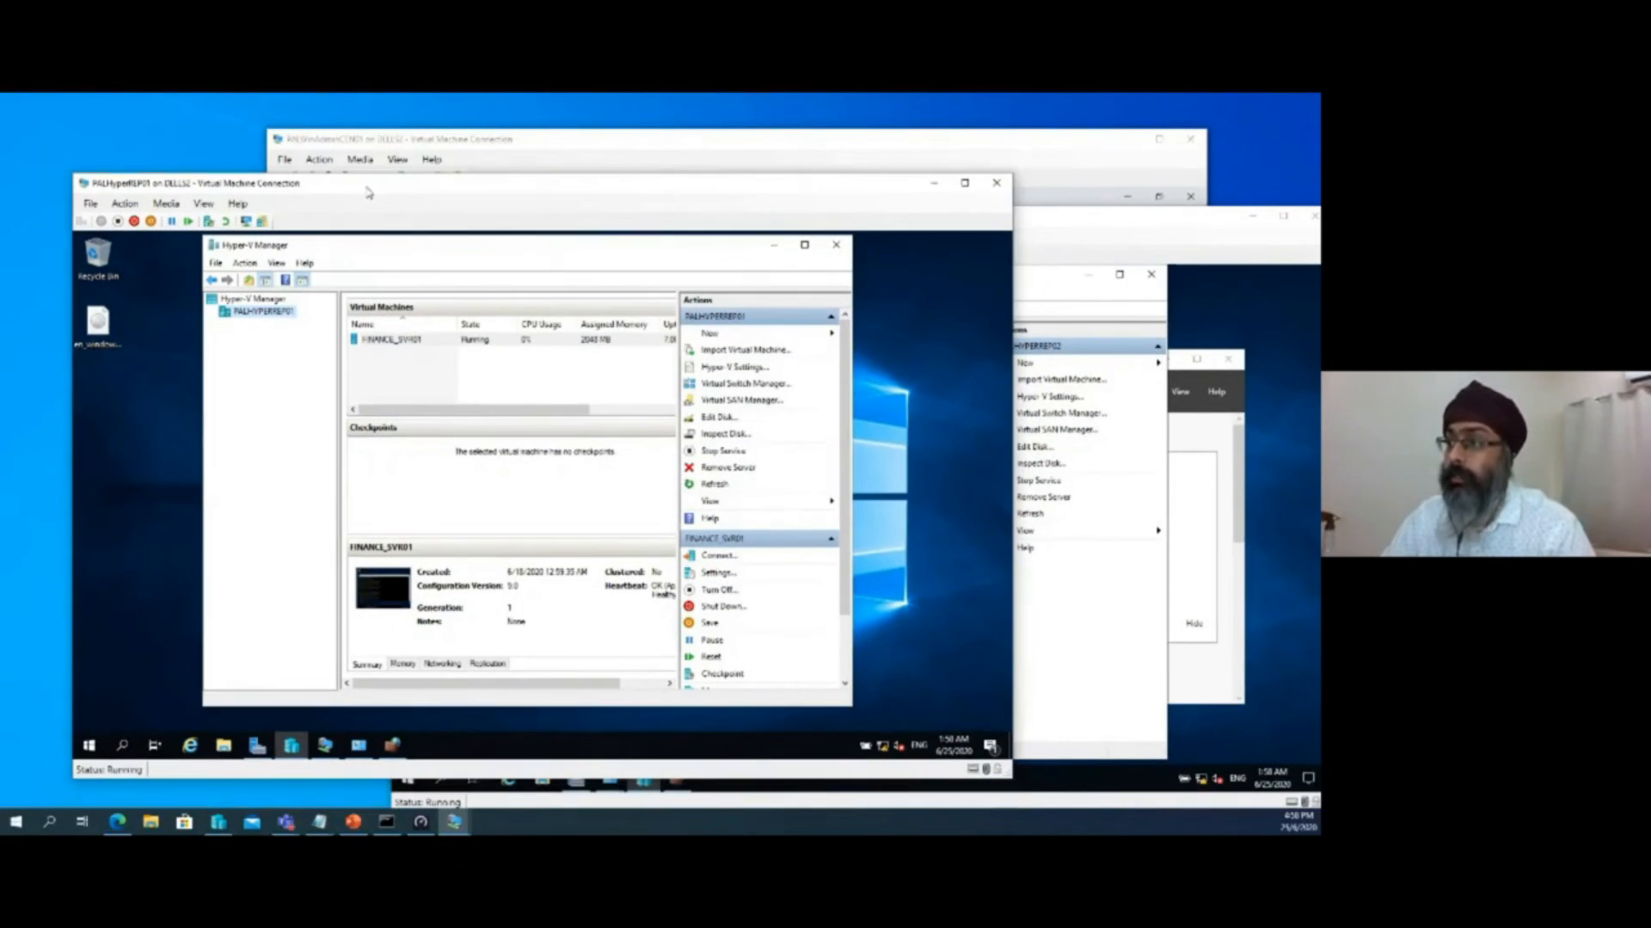
right_click(389, 342)
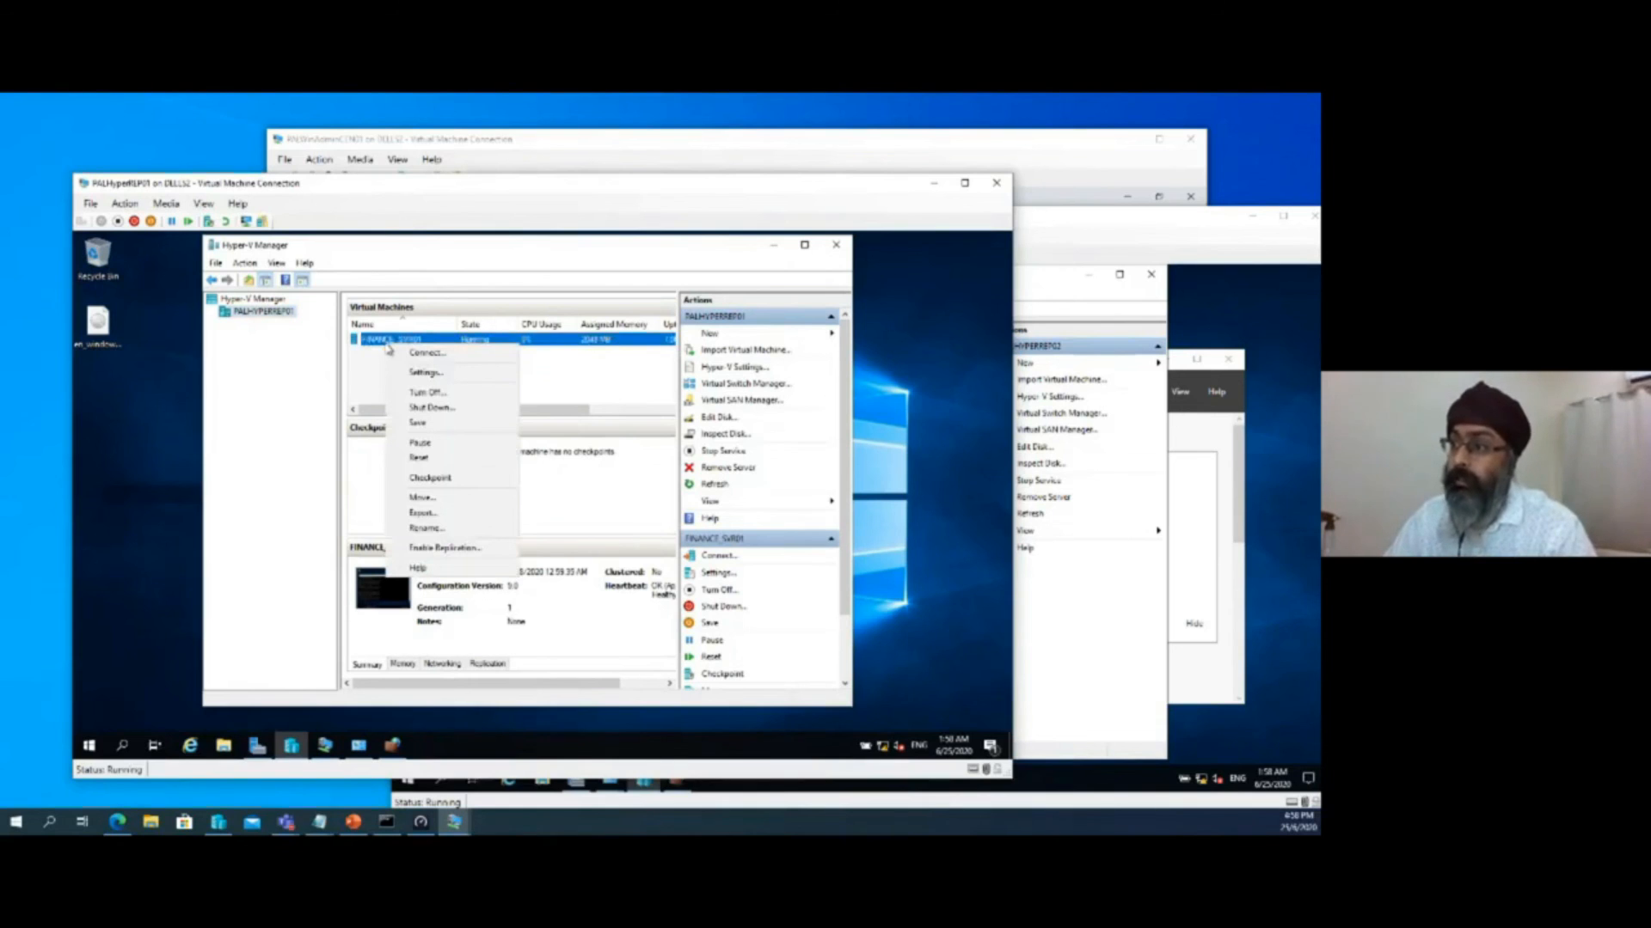
left_click(445, 548)
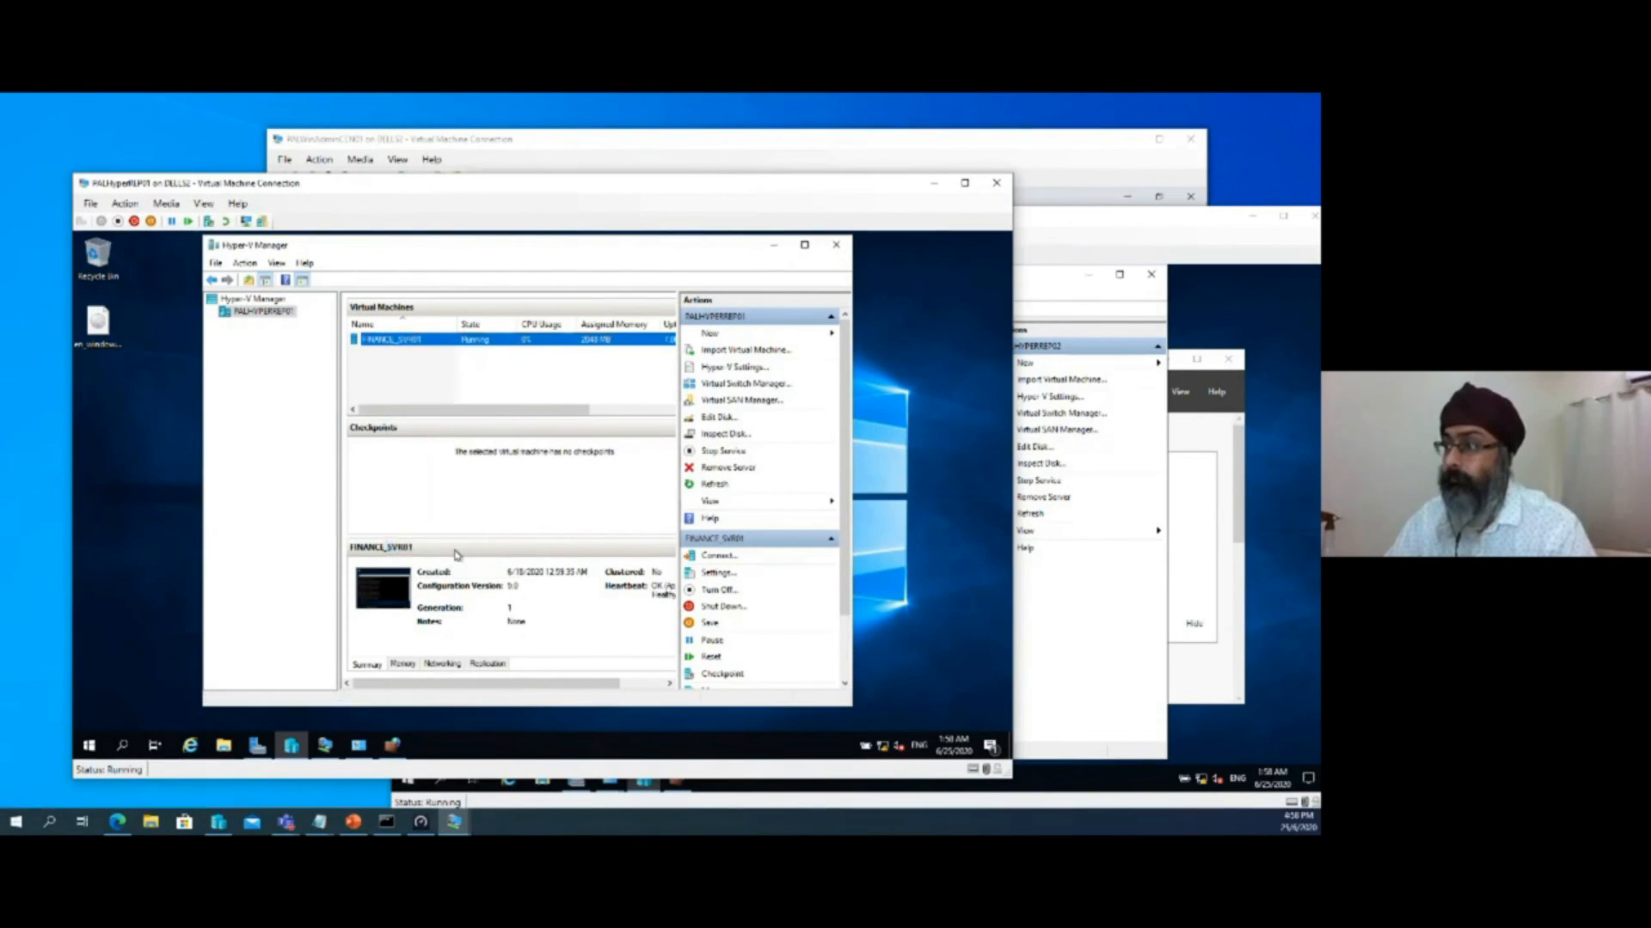
left_click(636, 645)
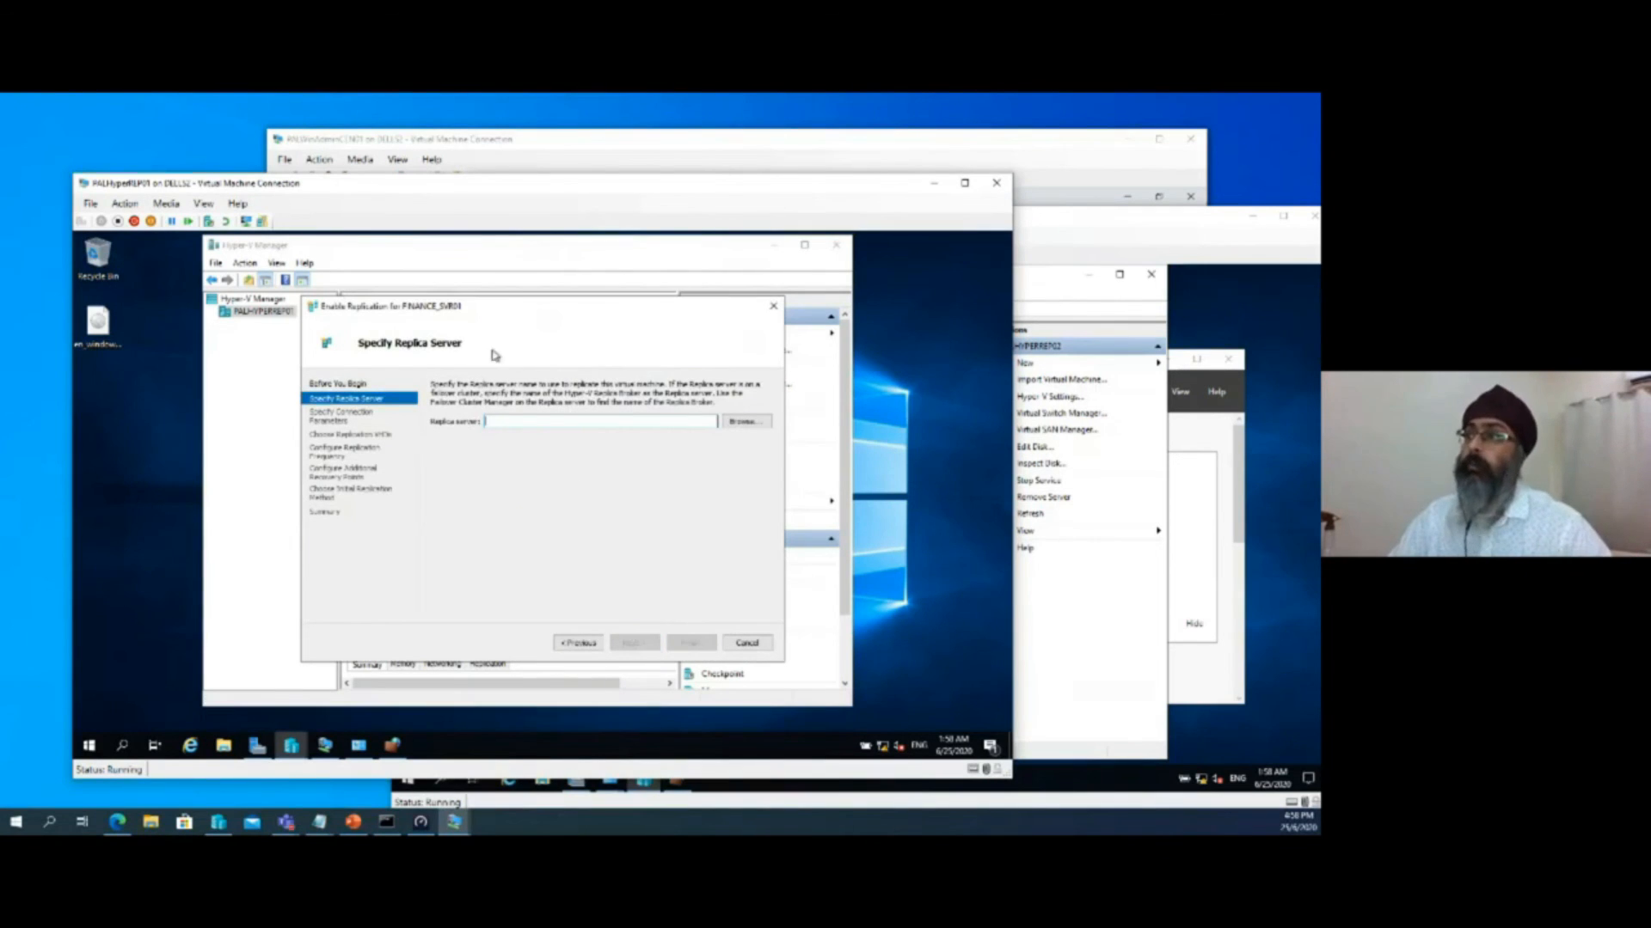
Specify PalHyperRep02.pal.net as the Replica server and advance to the connection parameters
type("PalHyper")
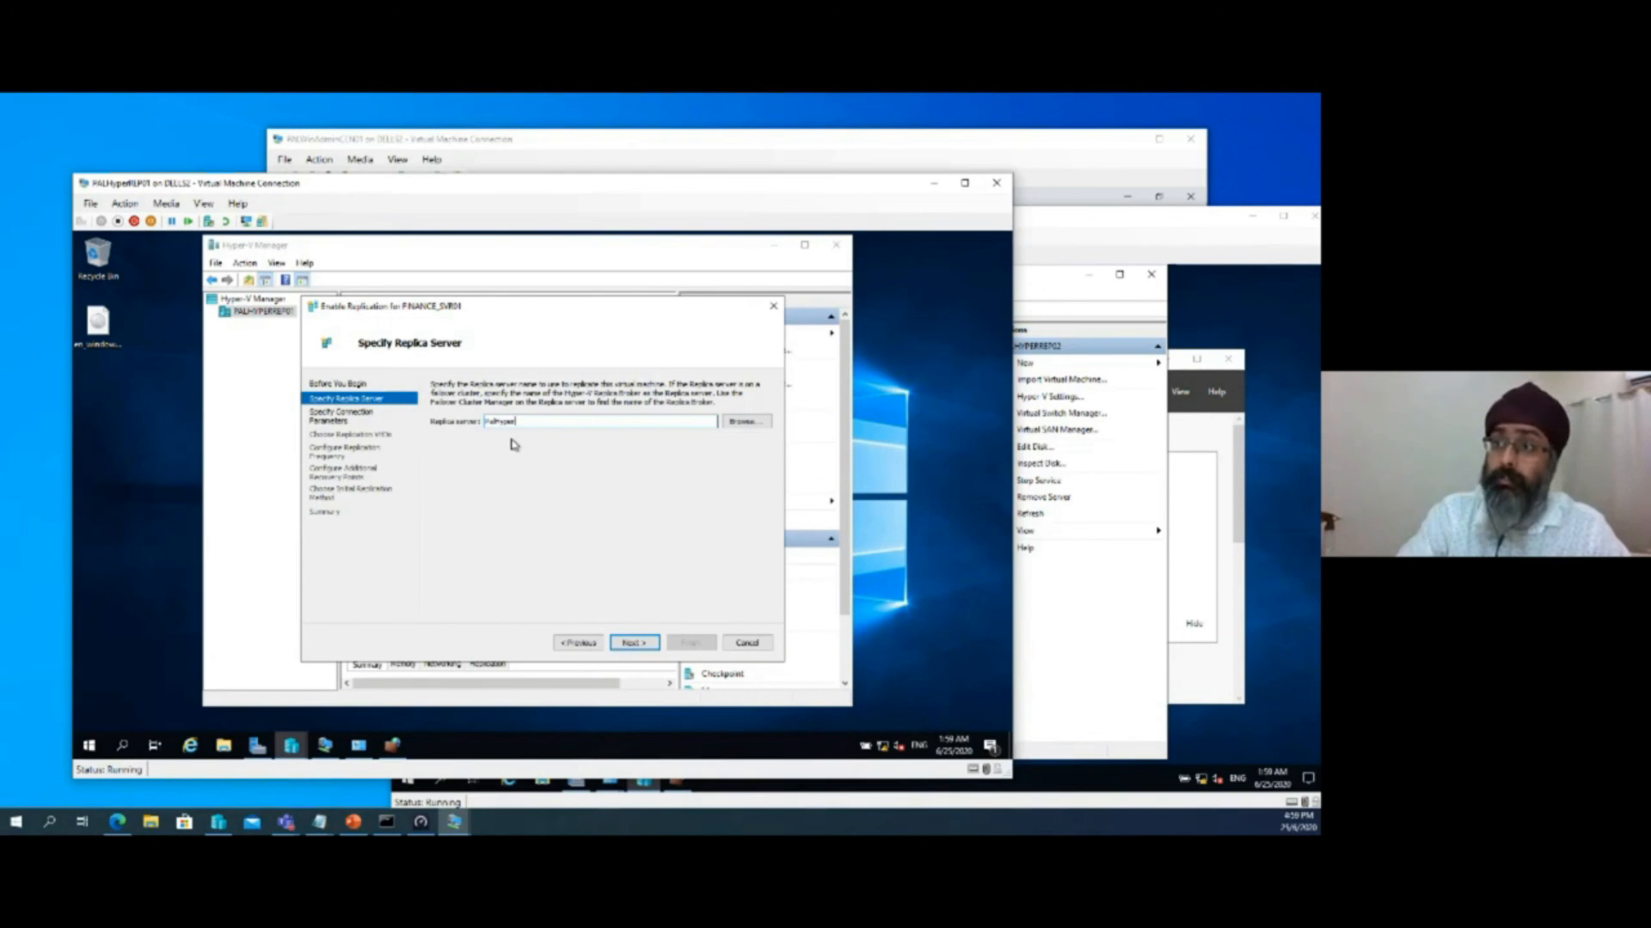
type("Rep02")
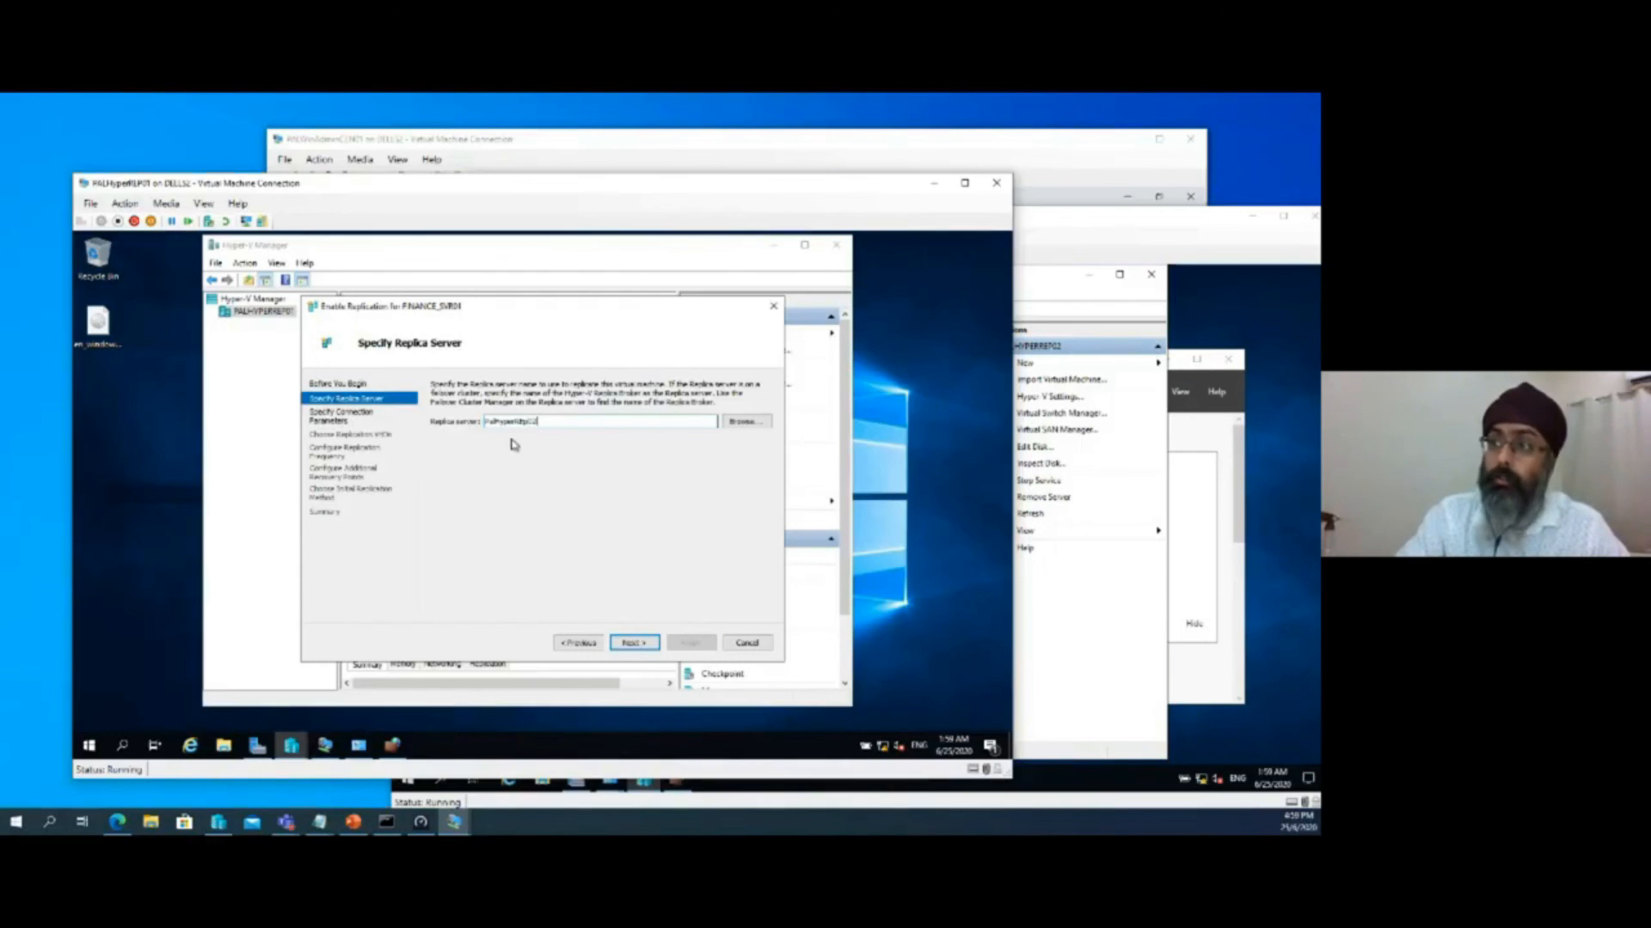
type(".pal.net")
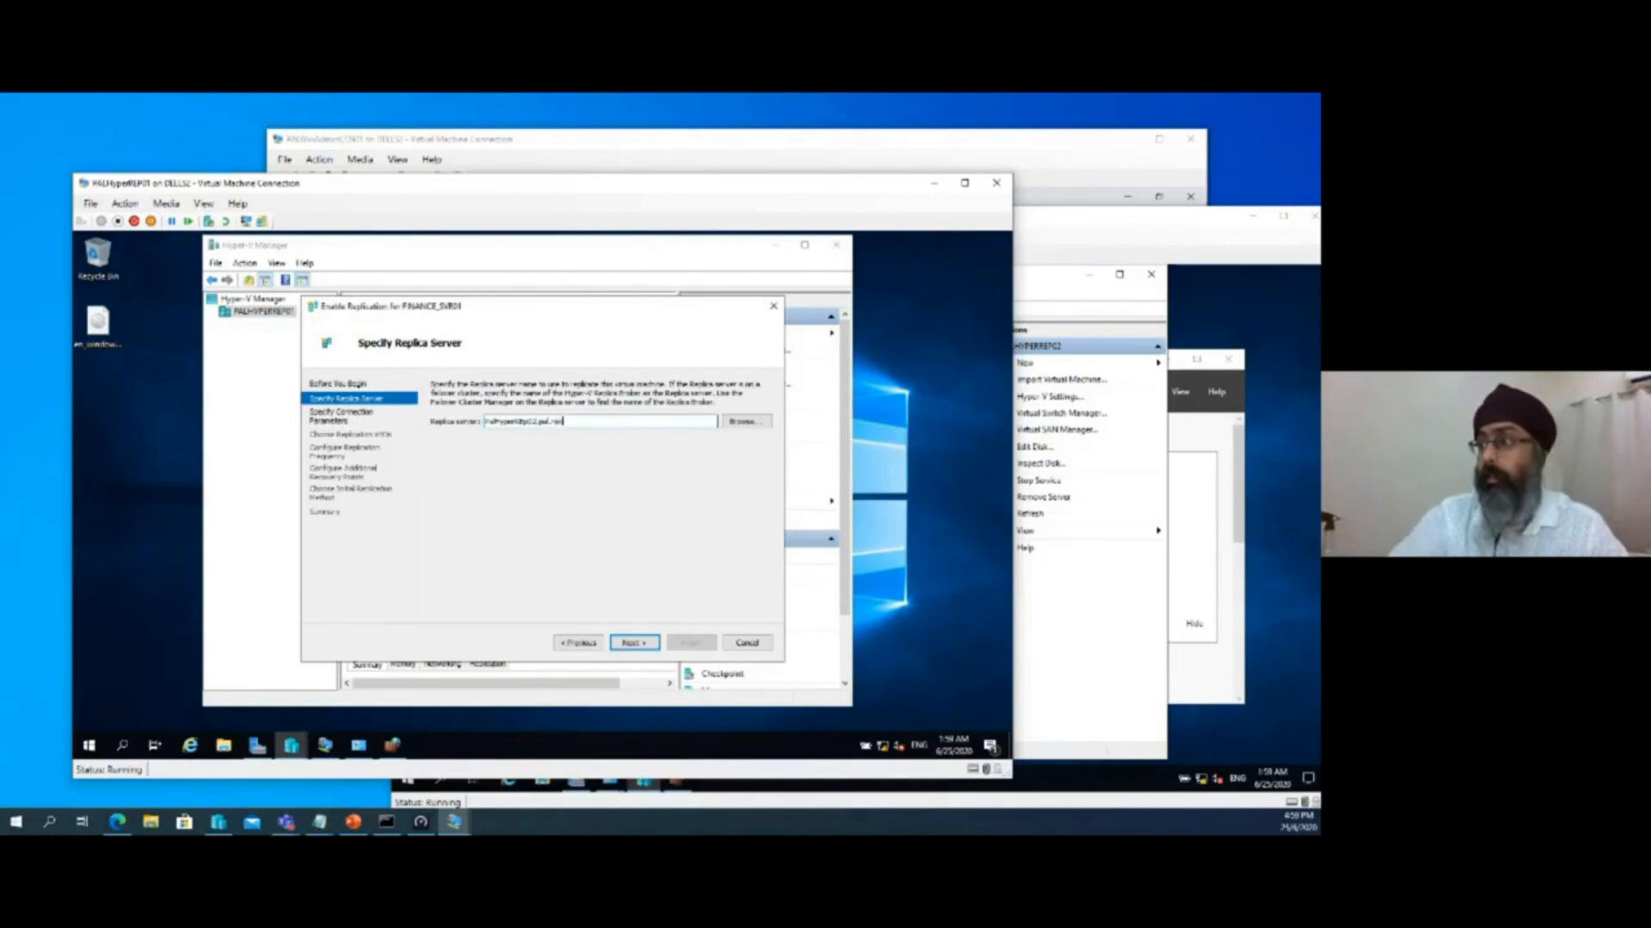
left_click(652, 644)
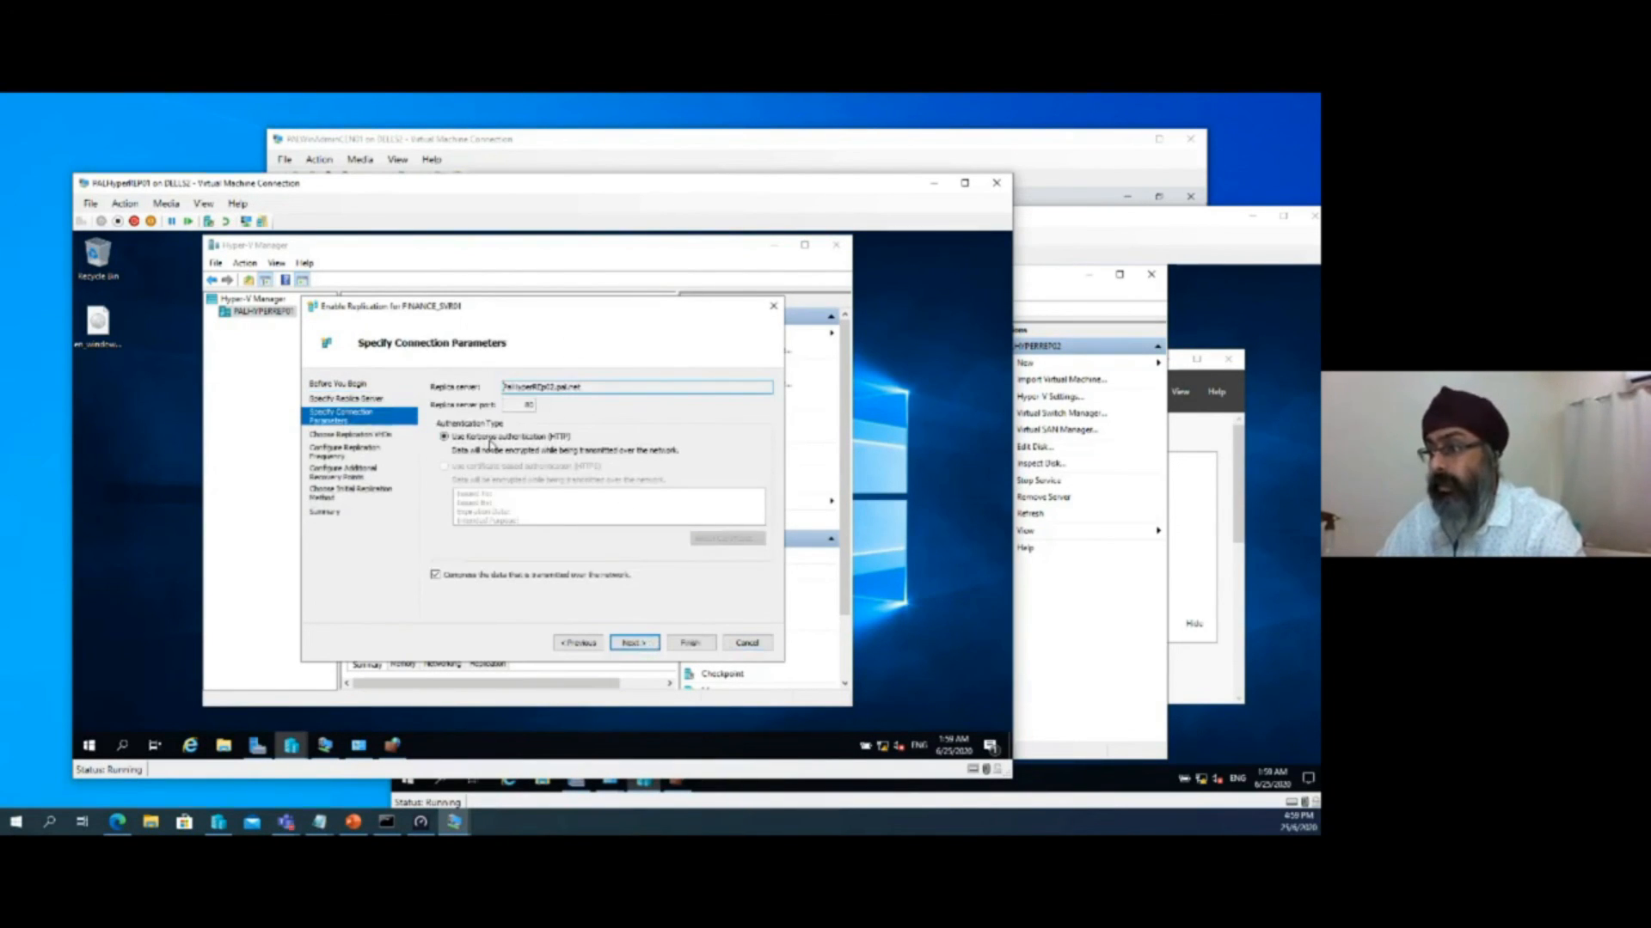
Accept Kerberos authentication (HTTP) with compressed data transmission, and include the FINANCE_SVR01 virtual hard disk in replication
left_click(435, 577)
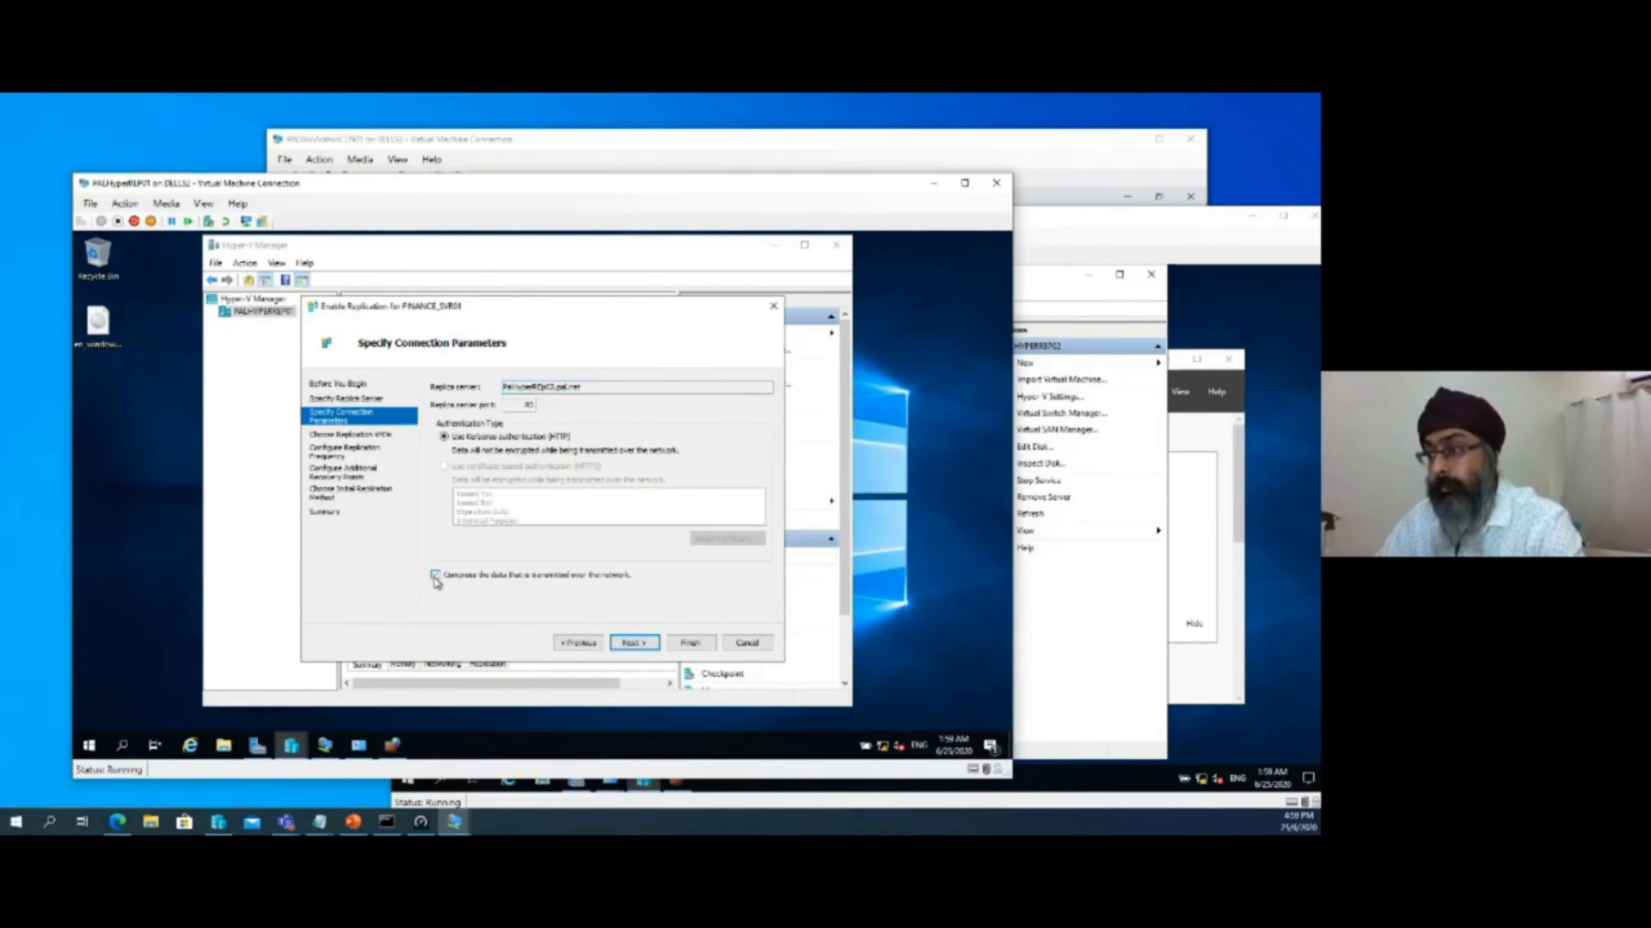
left_click(633, 645)
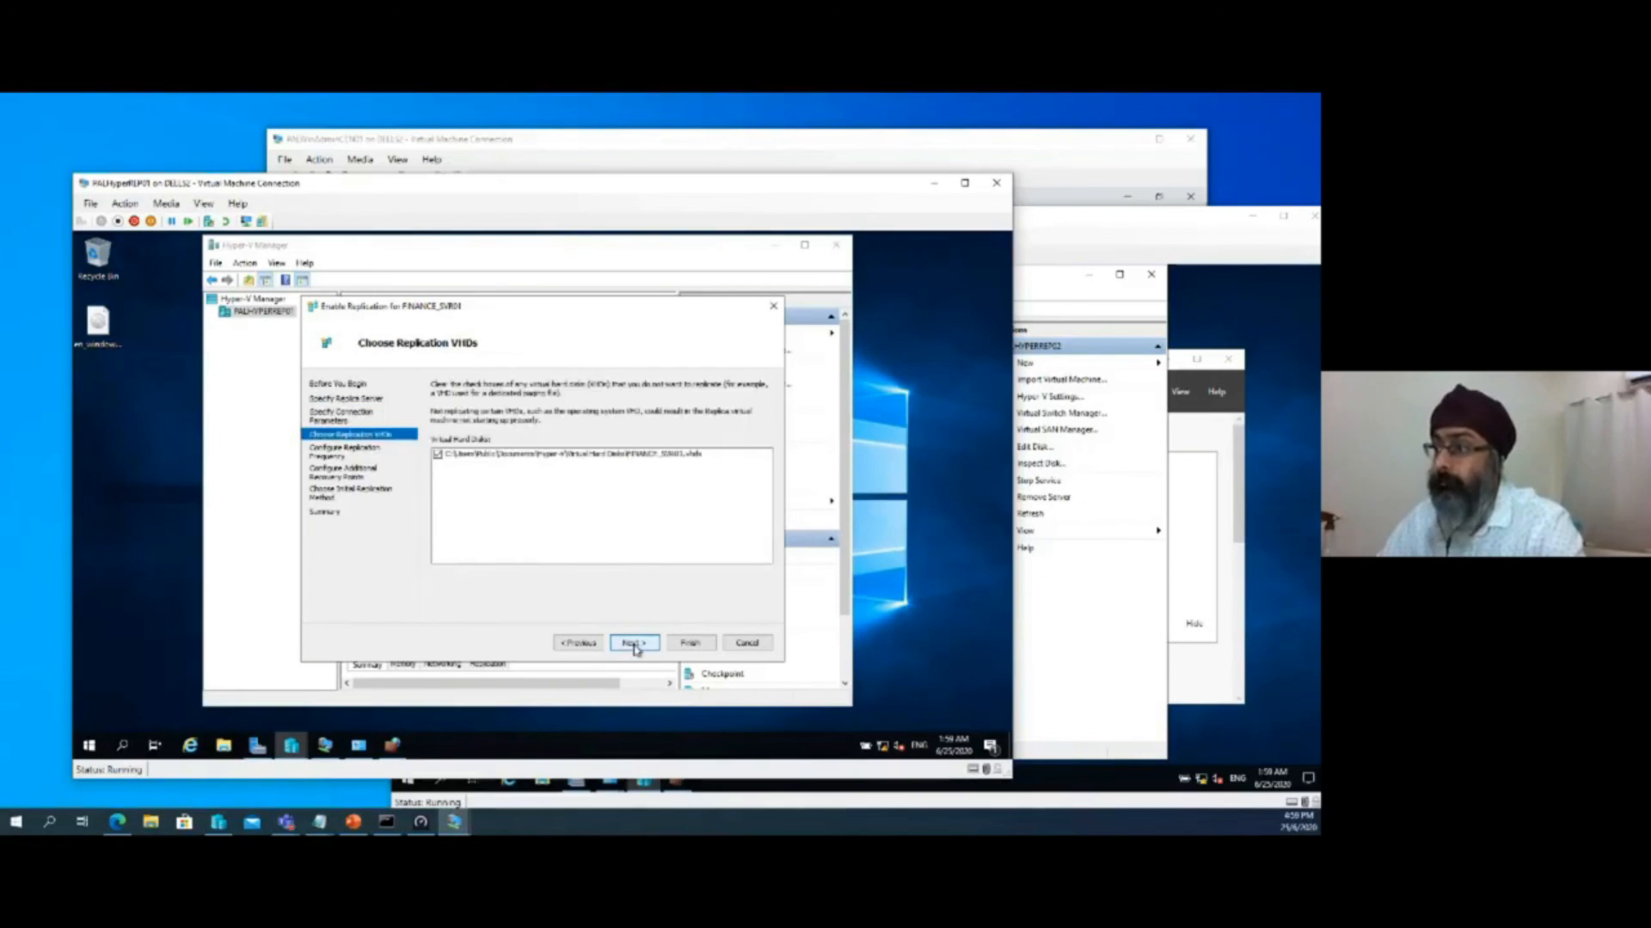
left_click(633, 646)
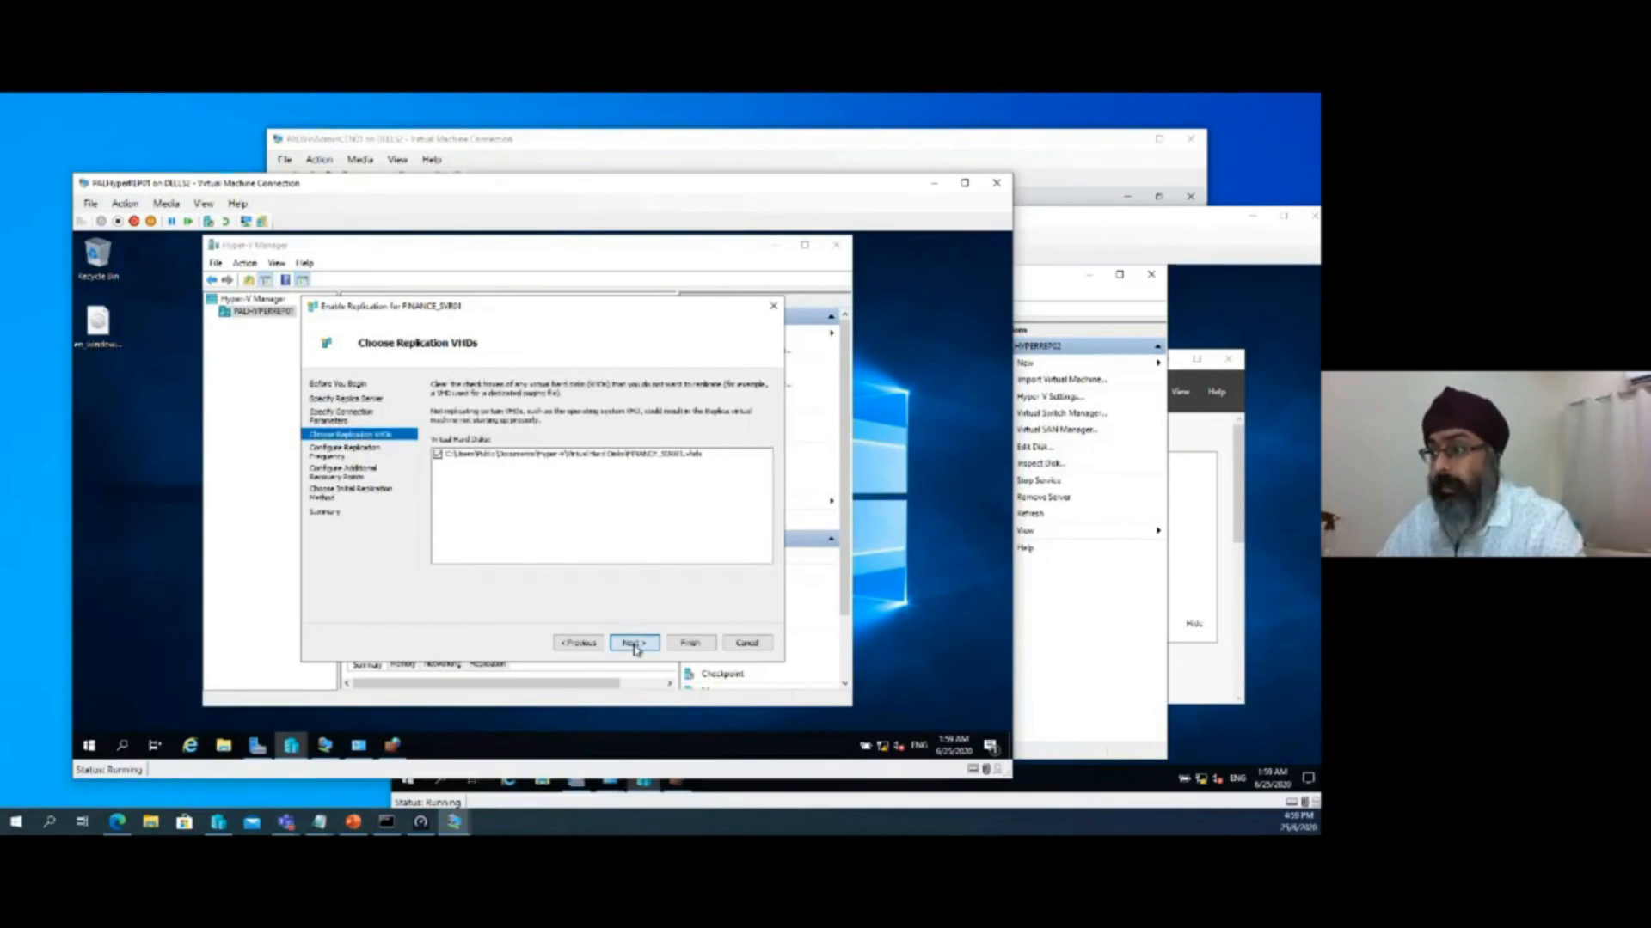
Set the replication frequency to 5 minutes and maintain only the latest recovery point
left_click(508, 405)
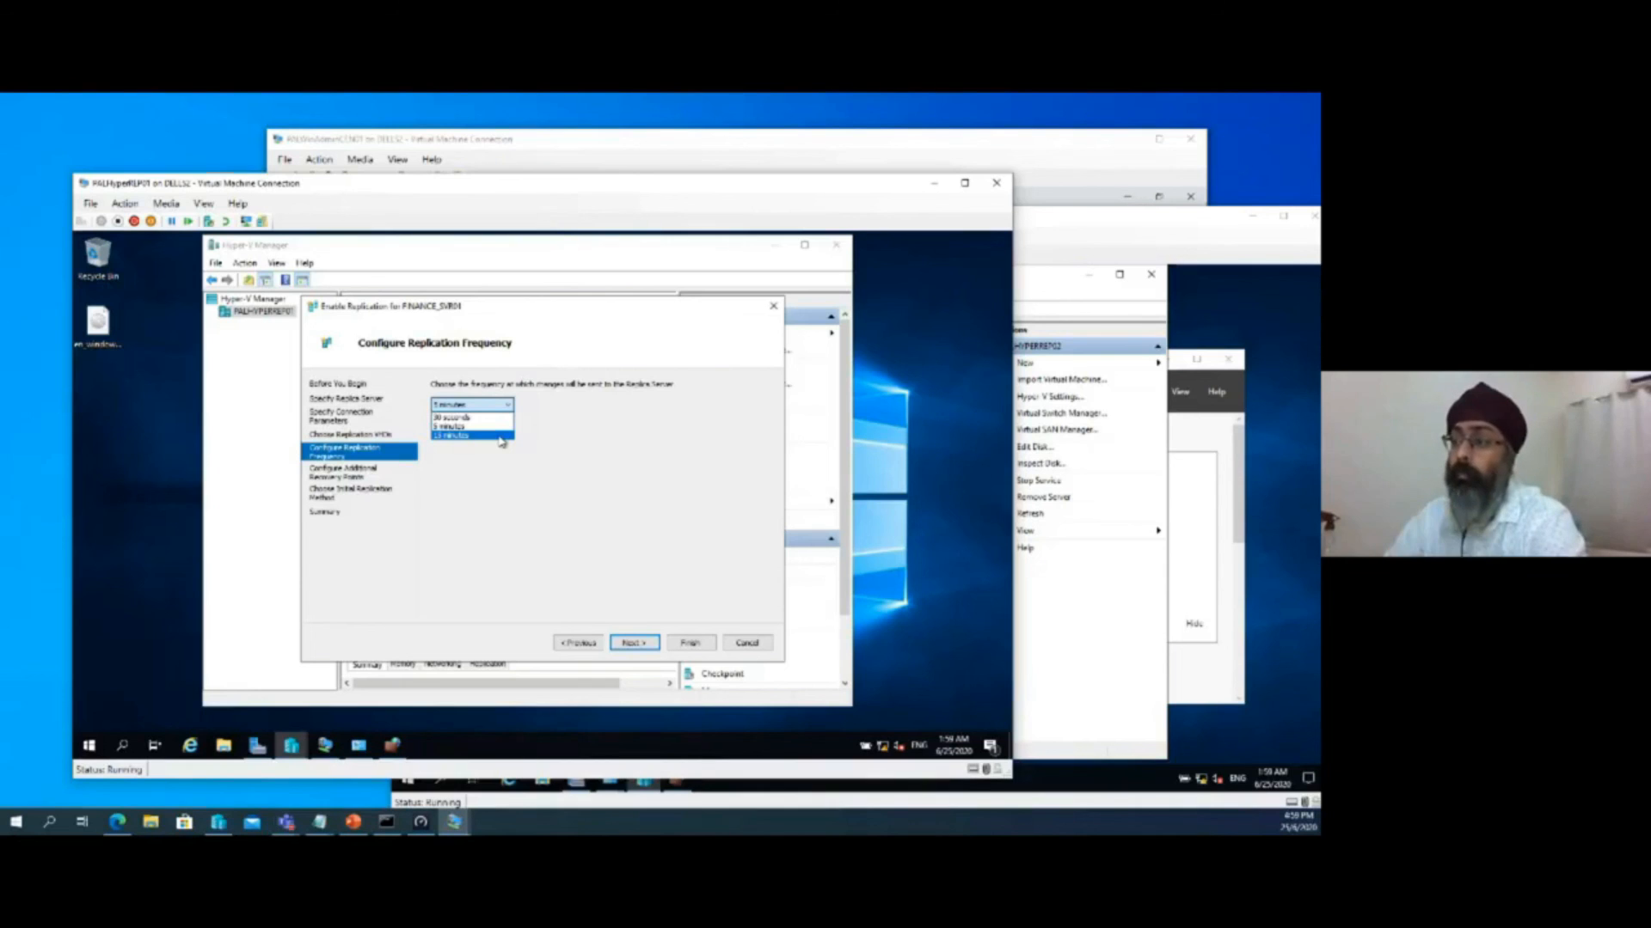
left_click(503, 426)
left_click(633, 644)
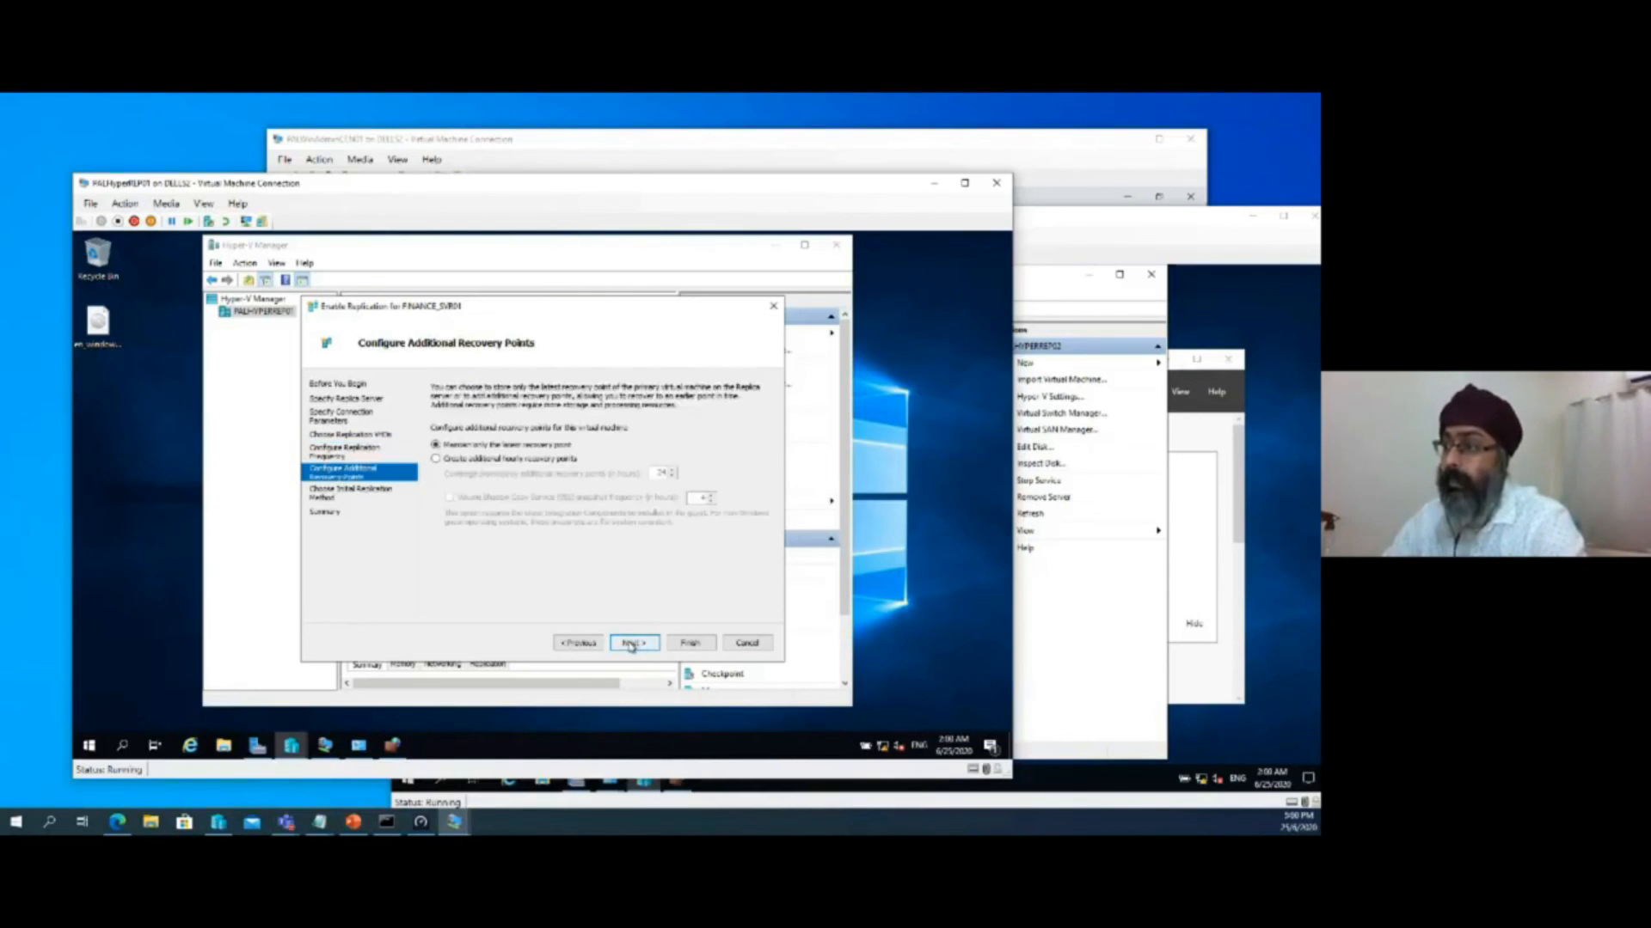
left_click(503, 459)
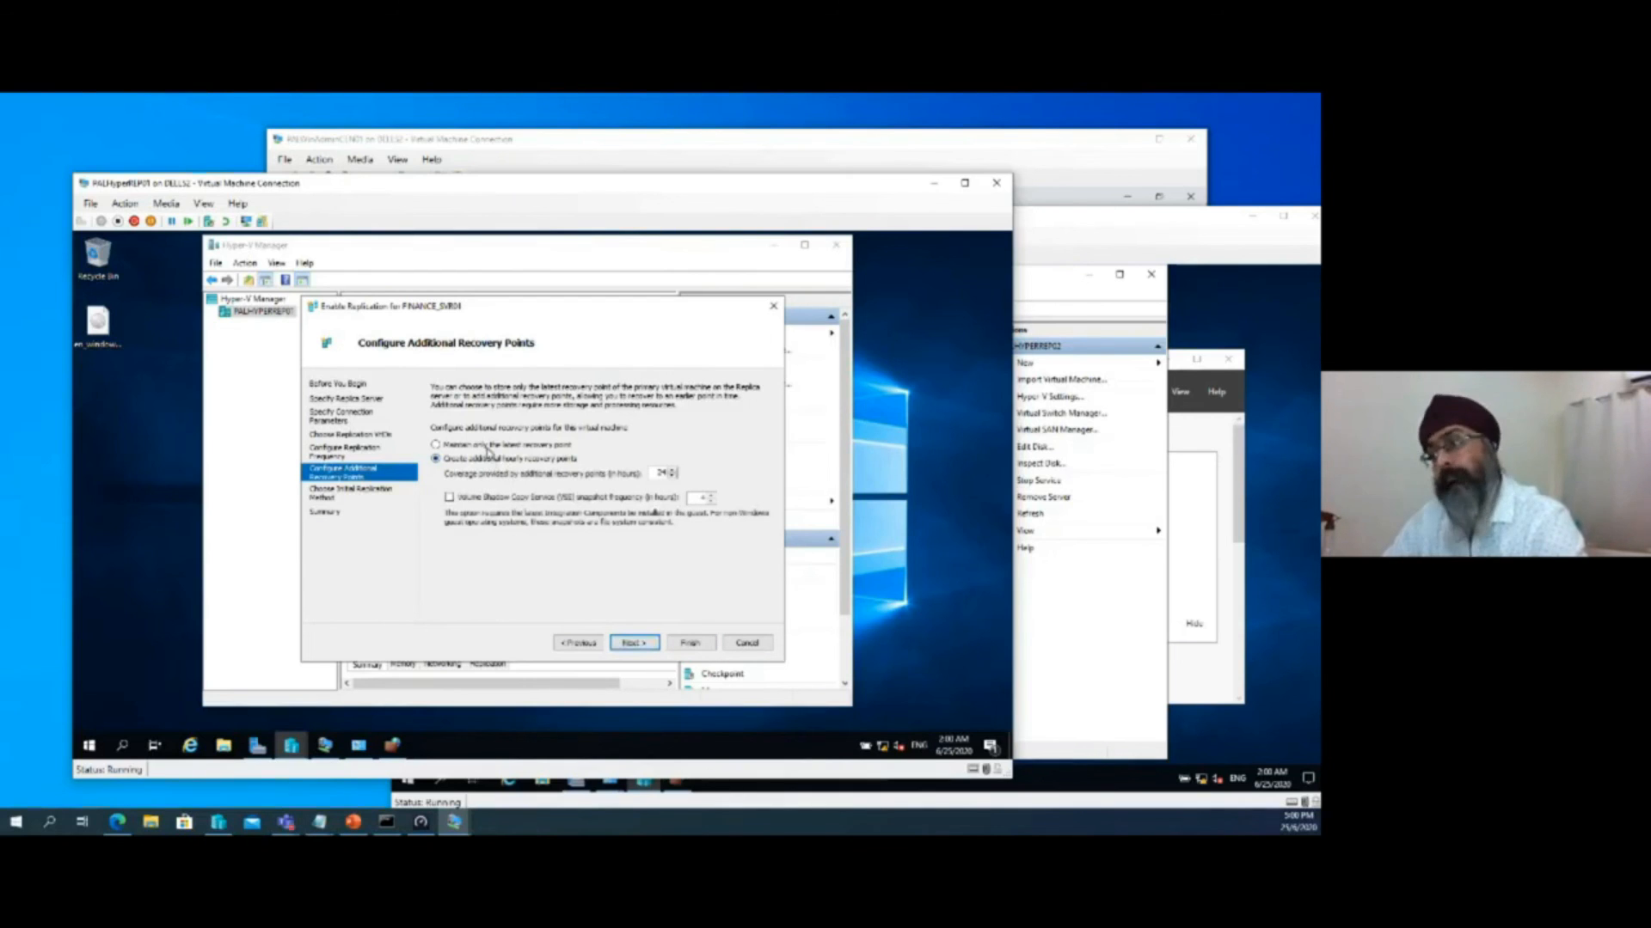
left_click(489, 446)
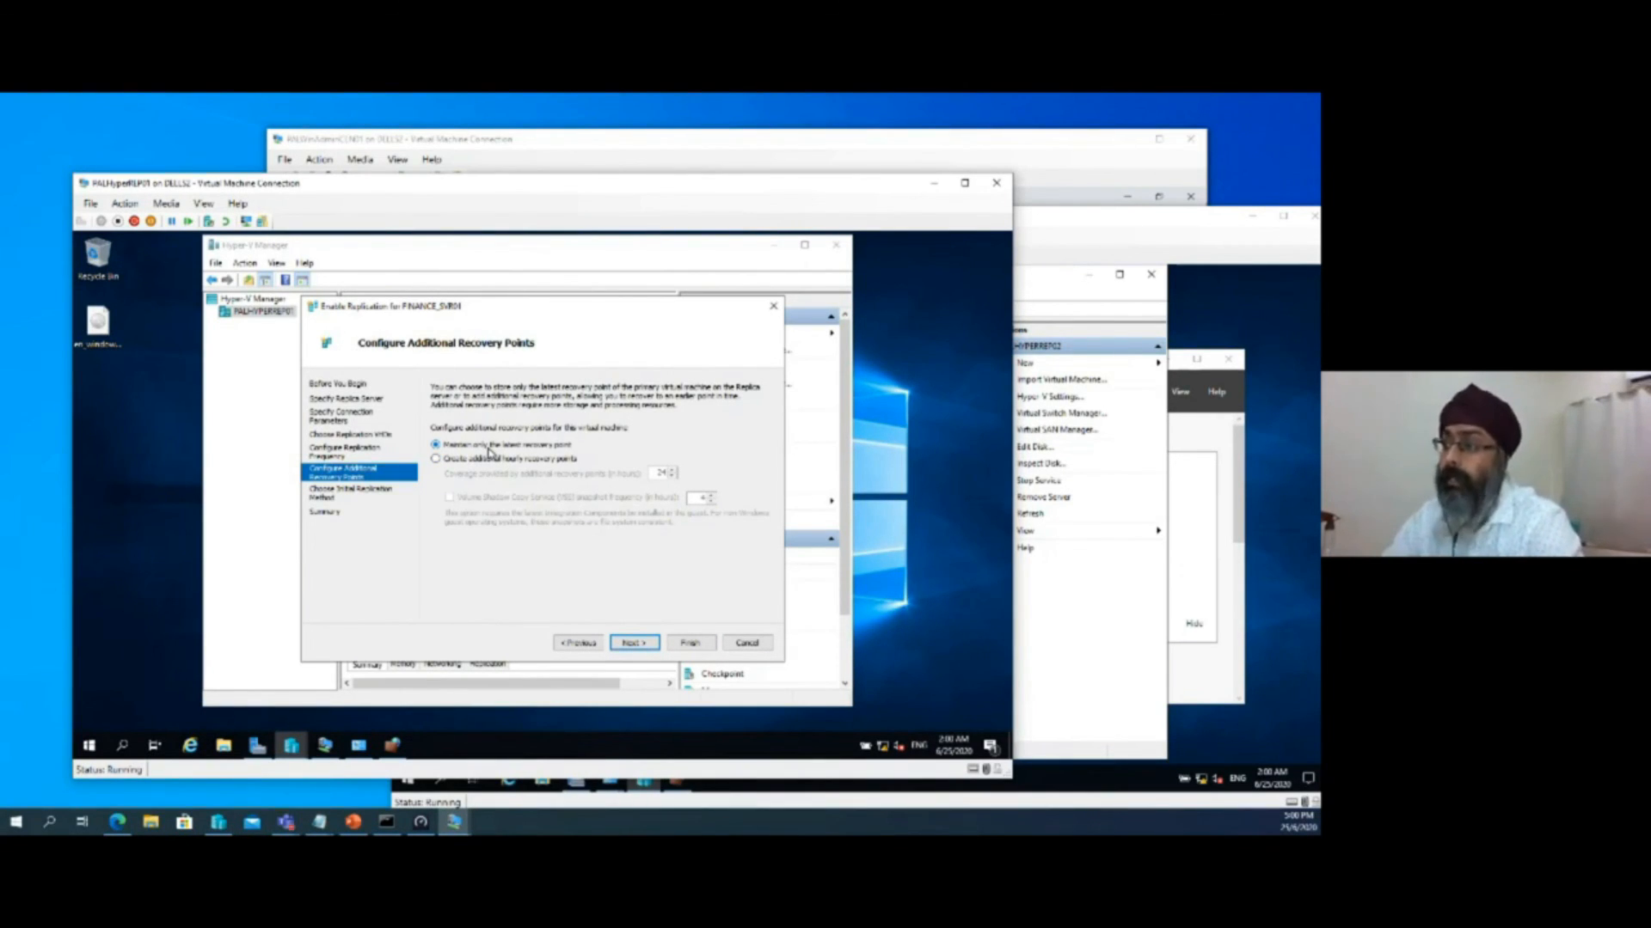
left_click(631, 644)
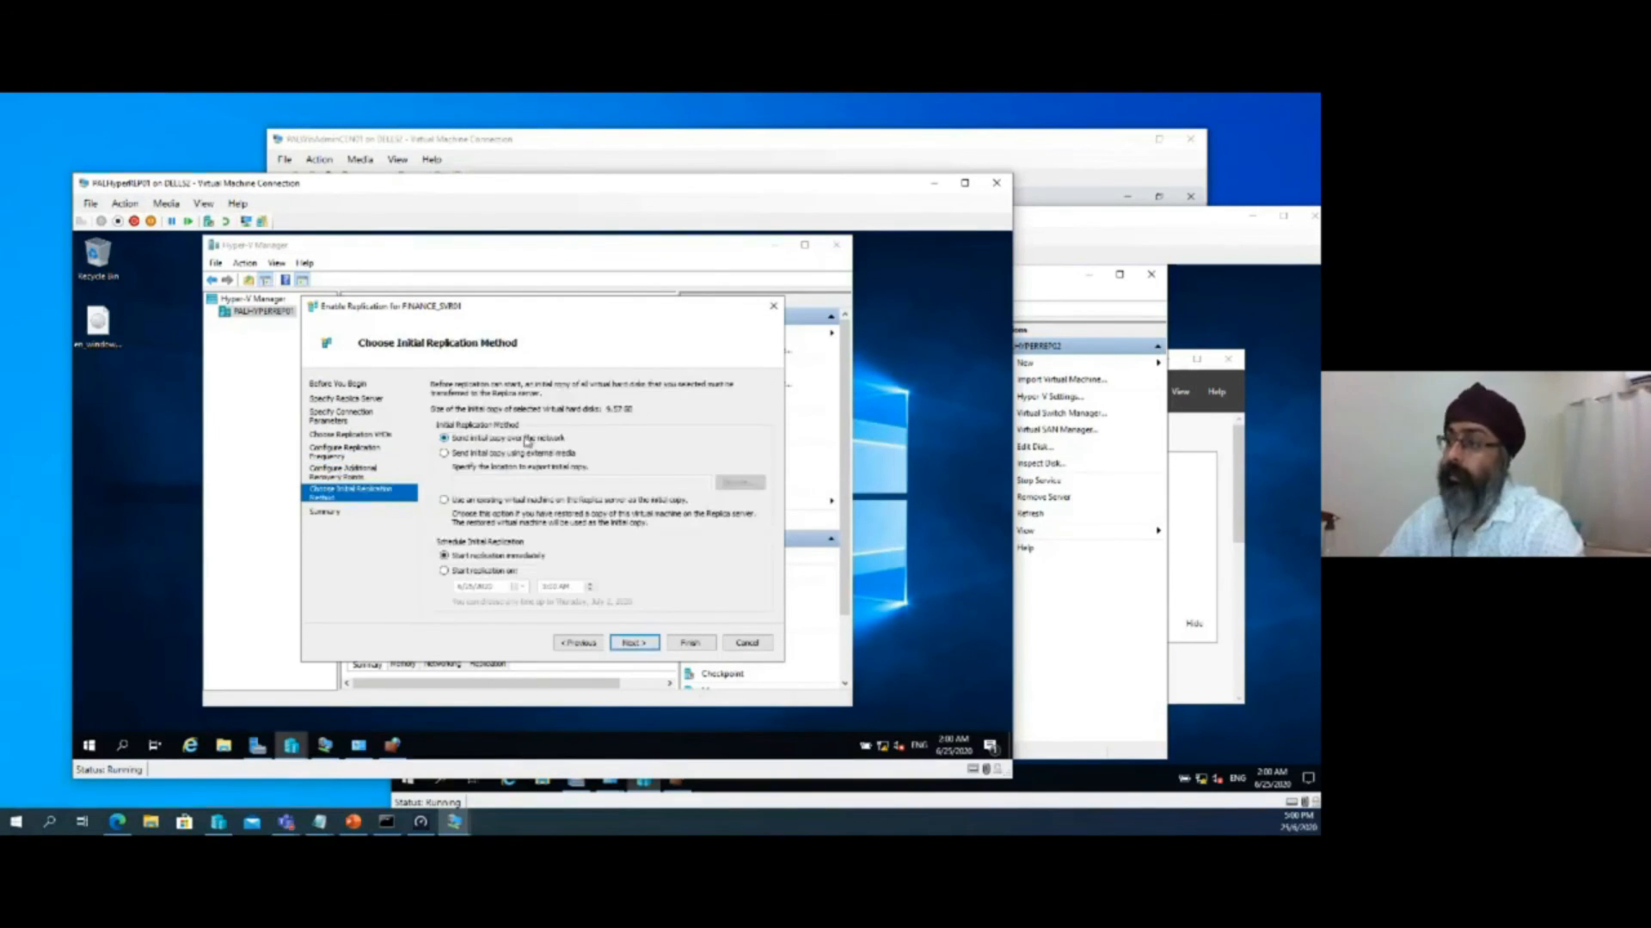
Choose to send the initial copy over the network immediately, finish enabling replication, and maximize Hyper-V Manager
left_click(495, 574)
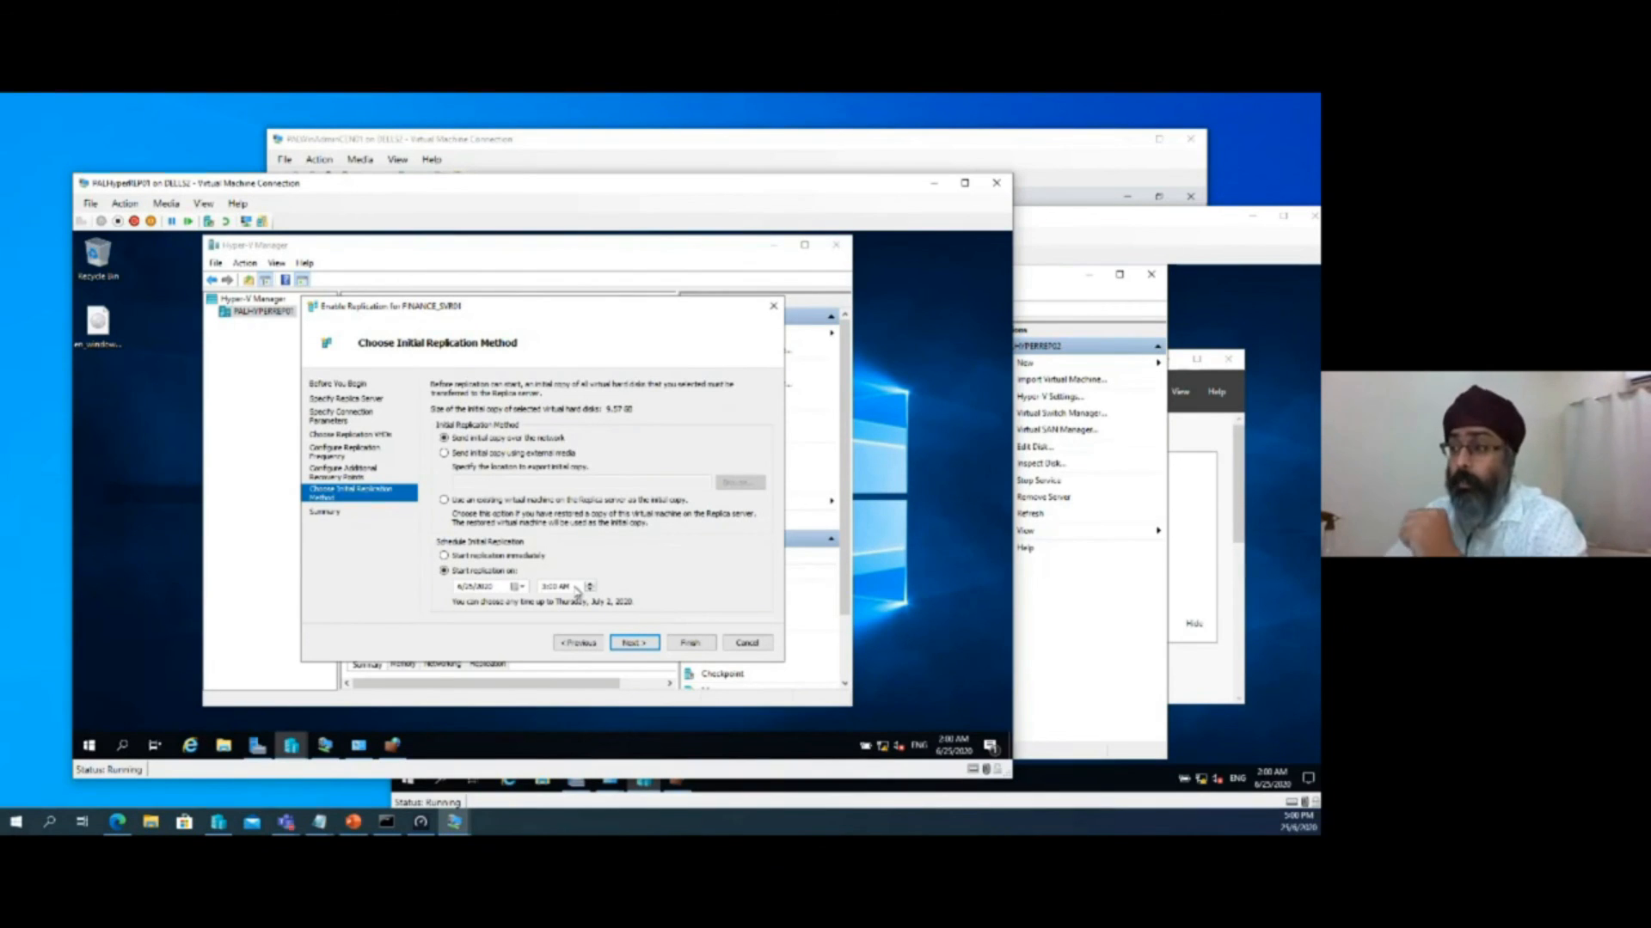
left_click(481, 559)
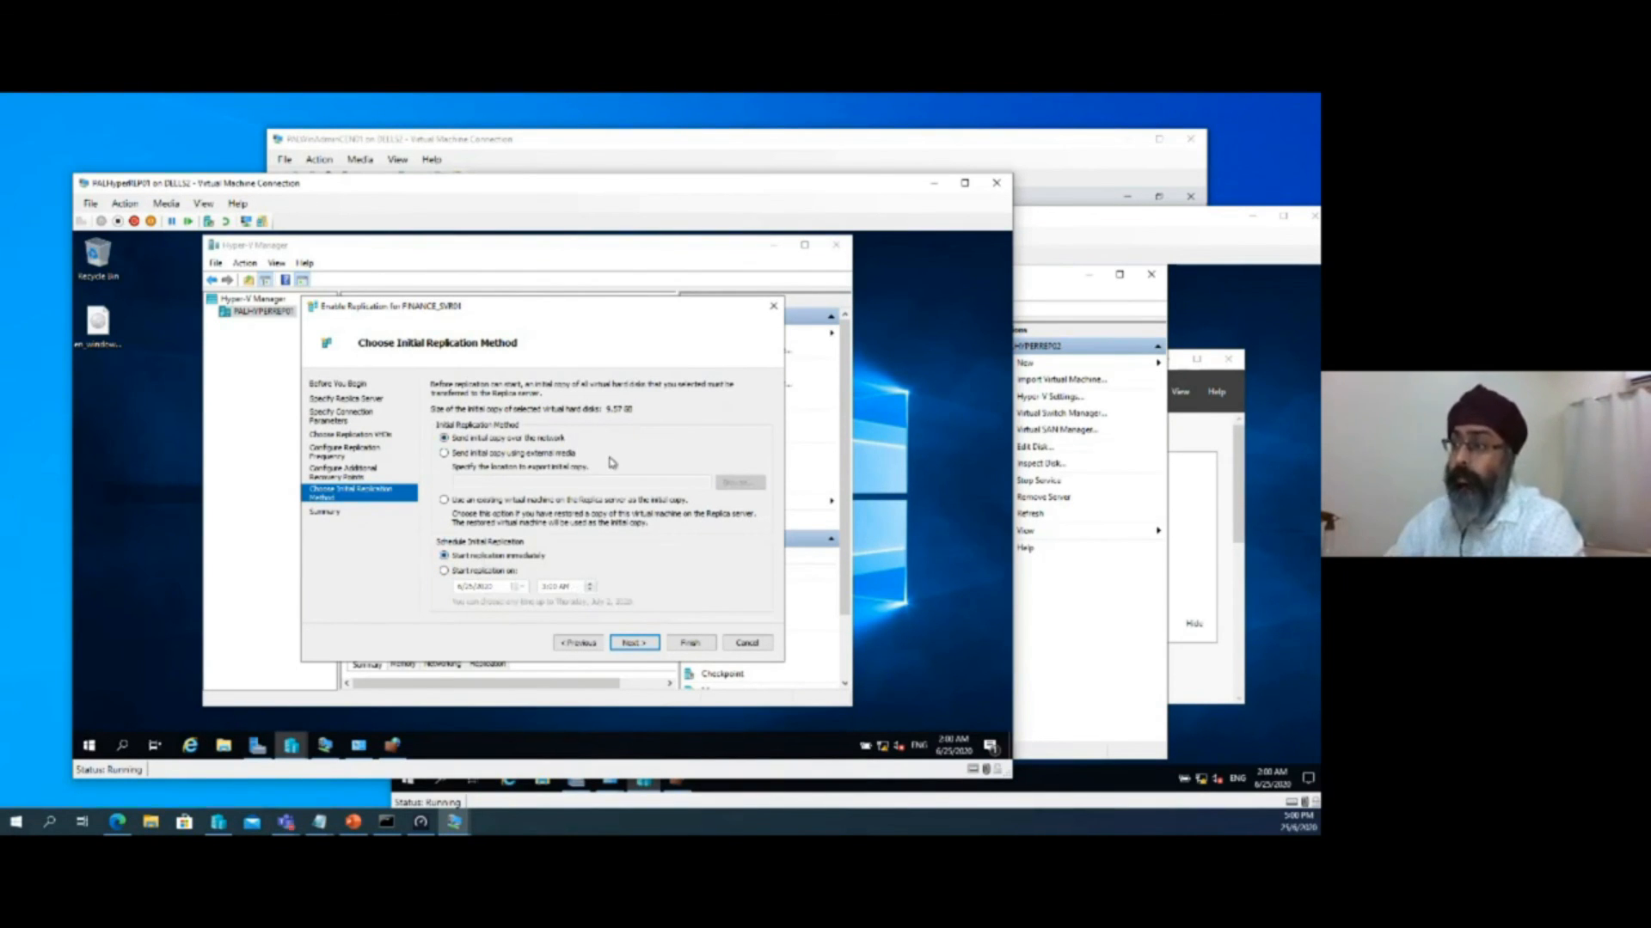
left_click(623, 644)
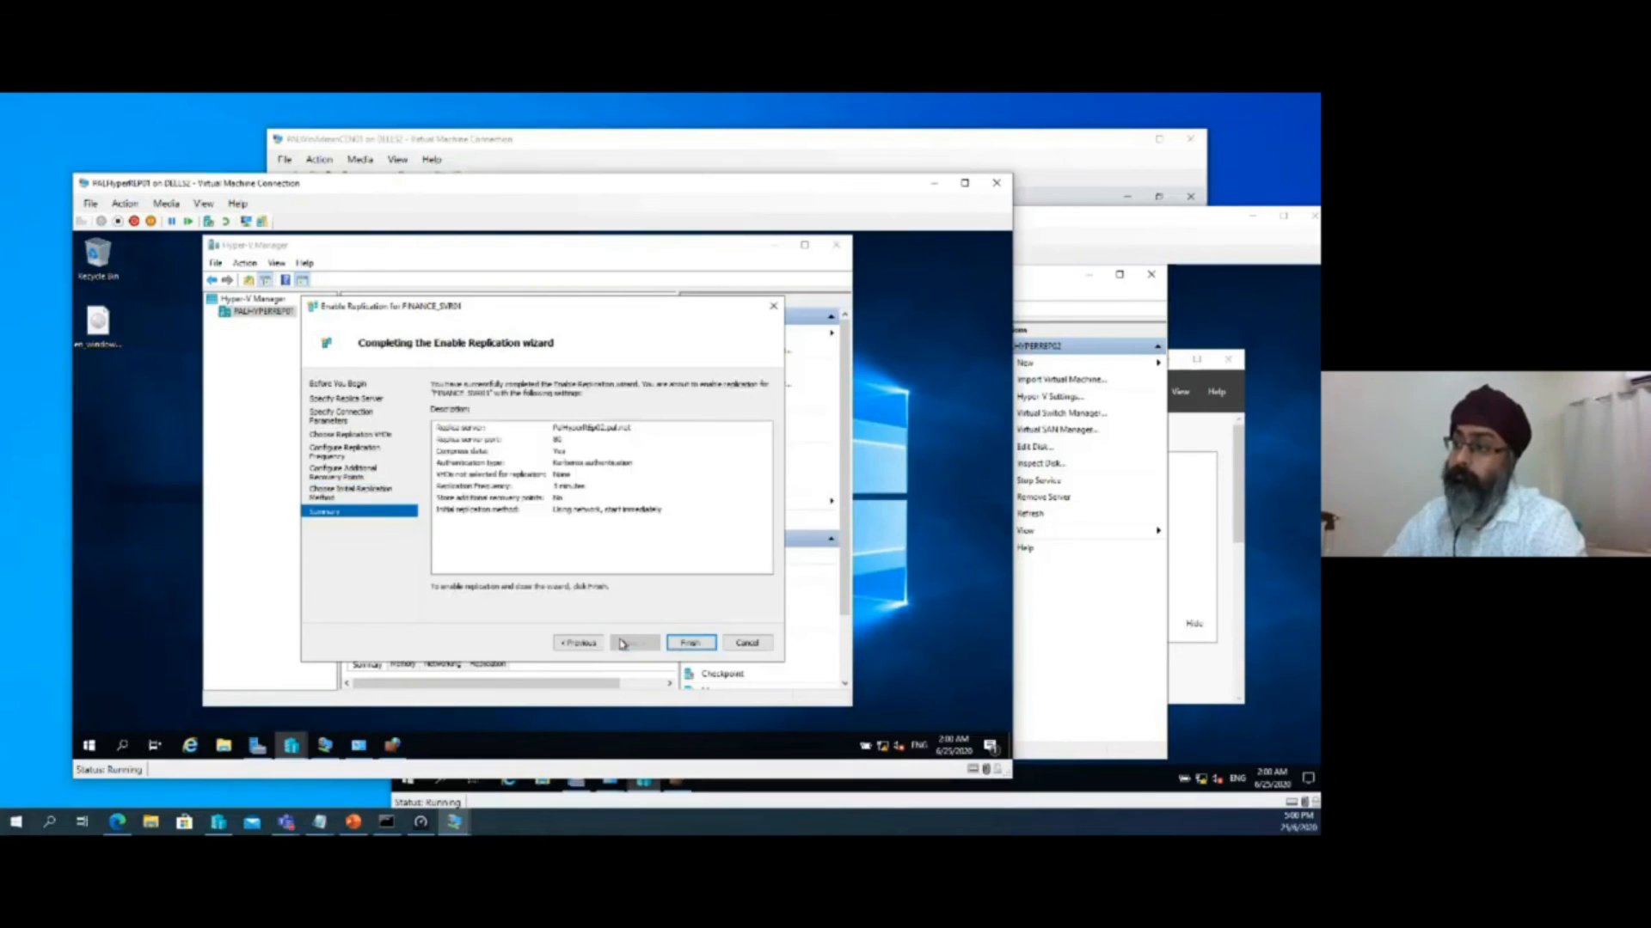
left_click(694, 643)
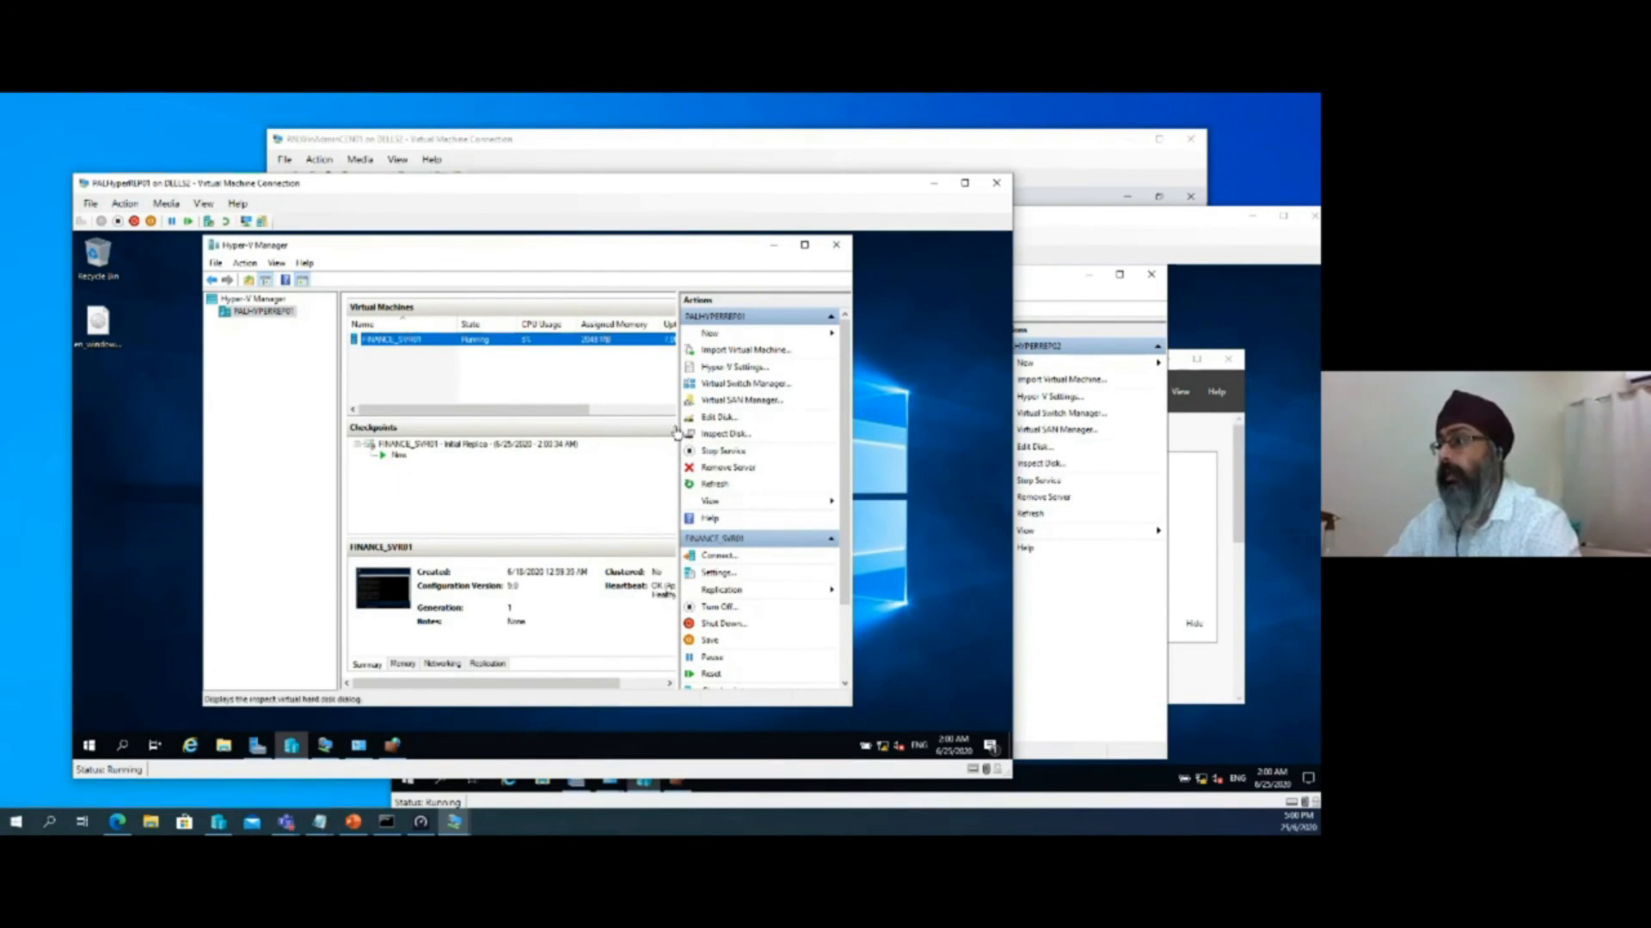
left_click(805, 244)
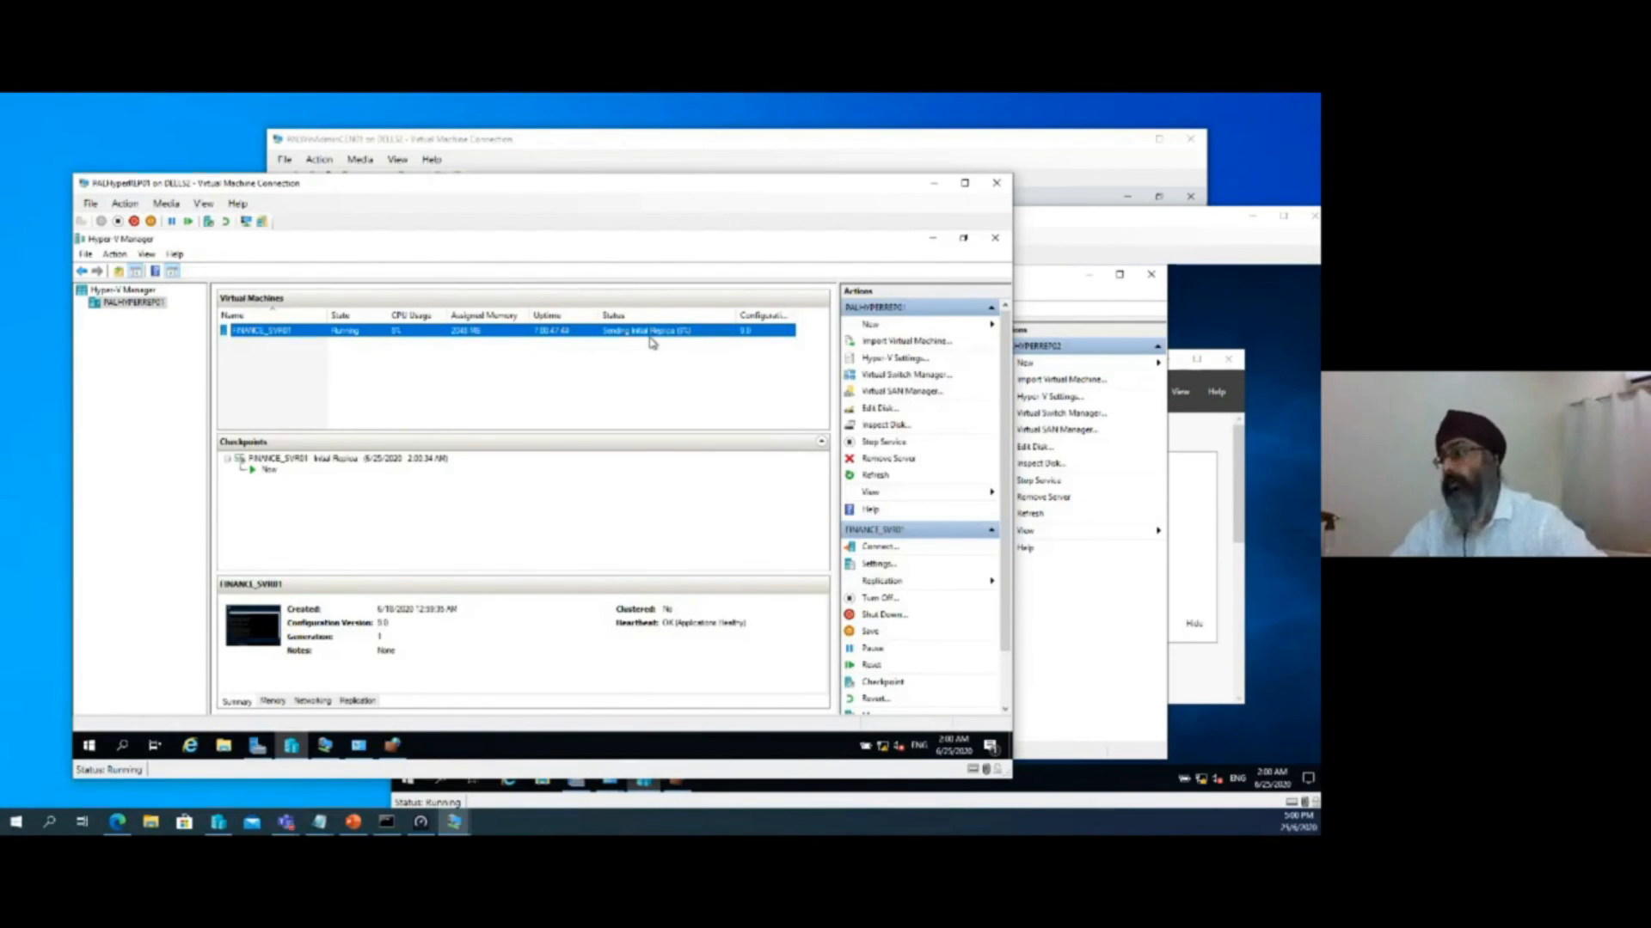
right_click(884, 744)
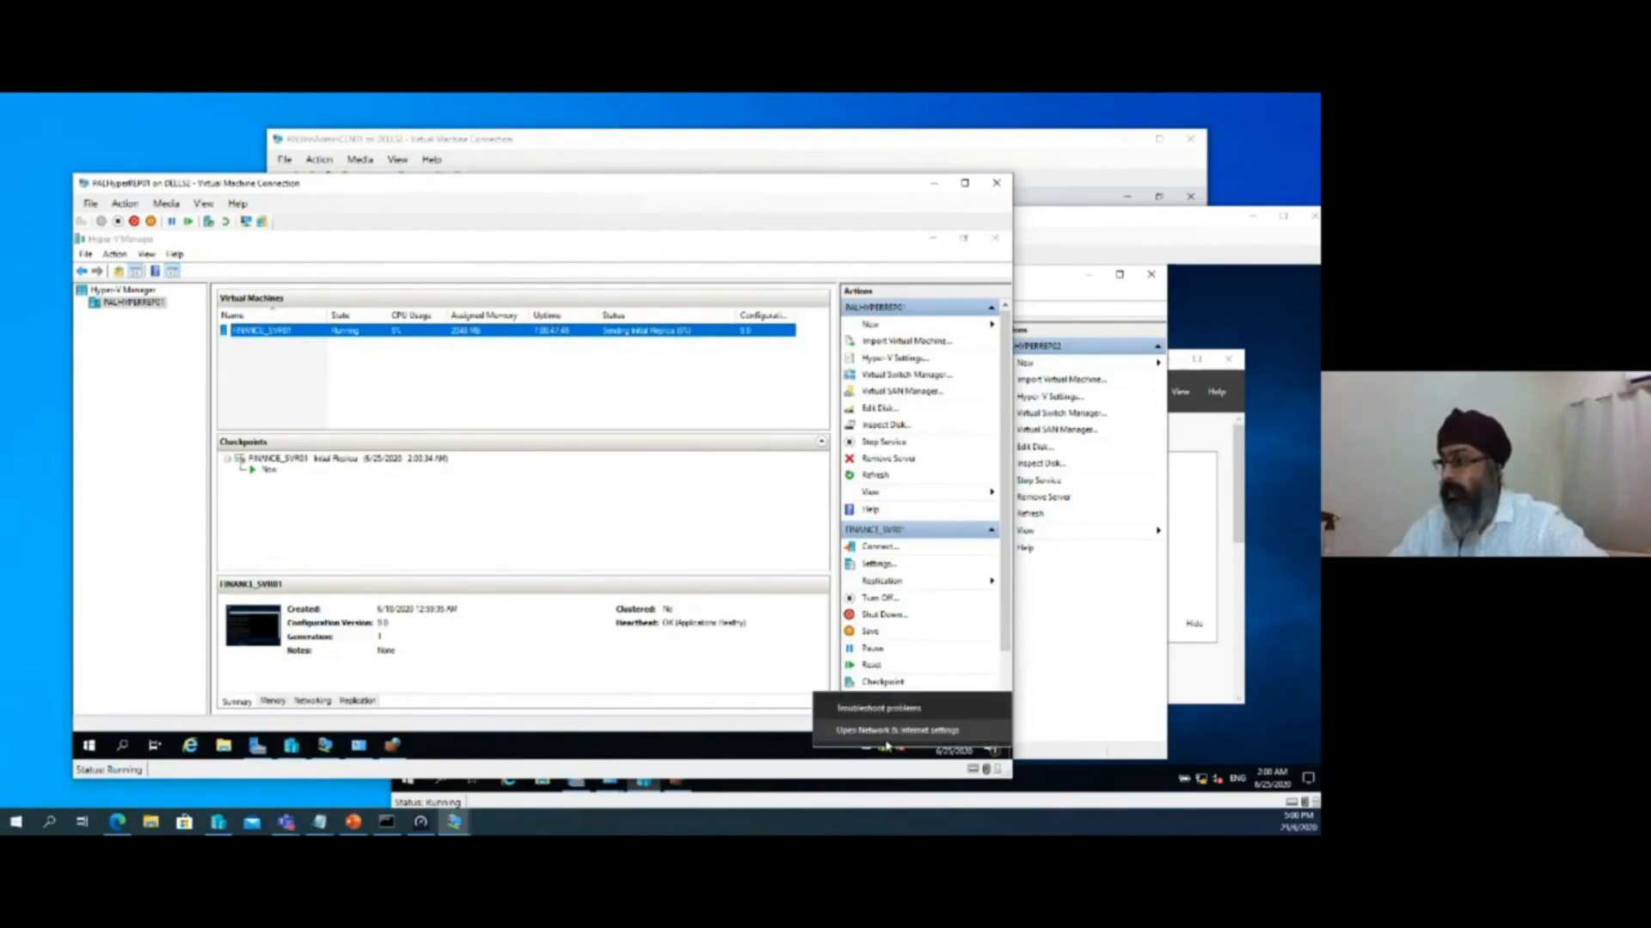
left_click(888, 740)
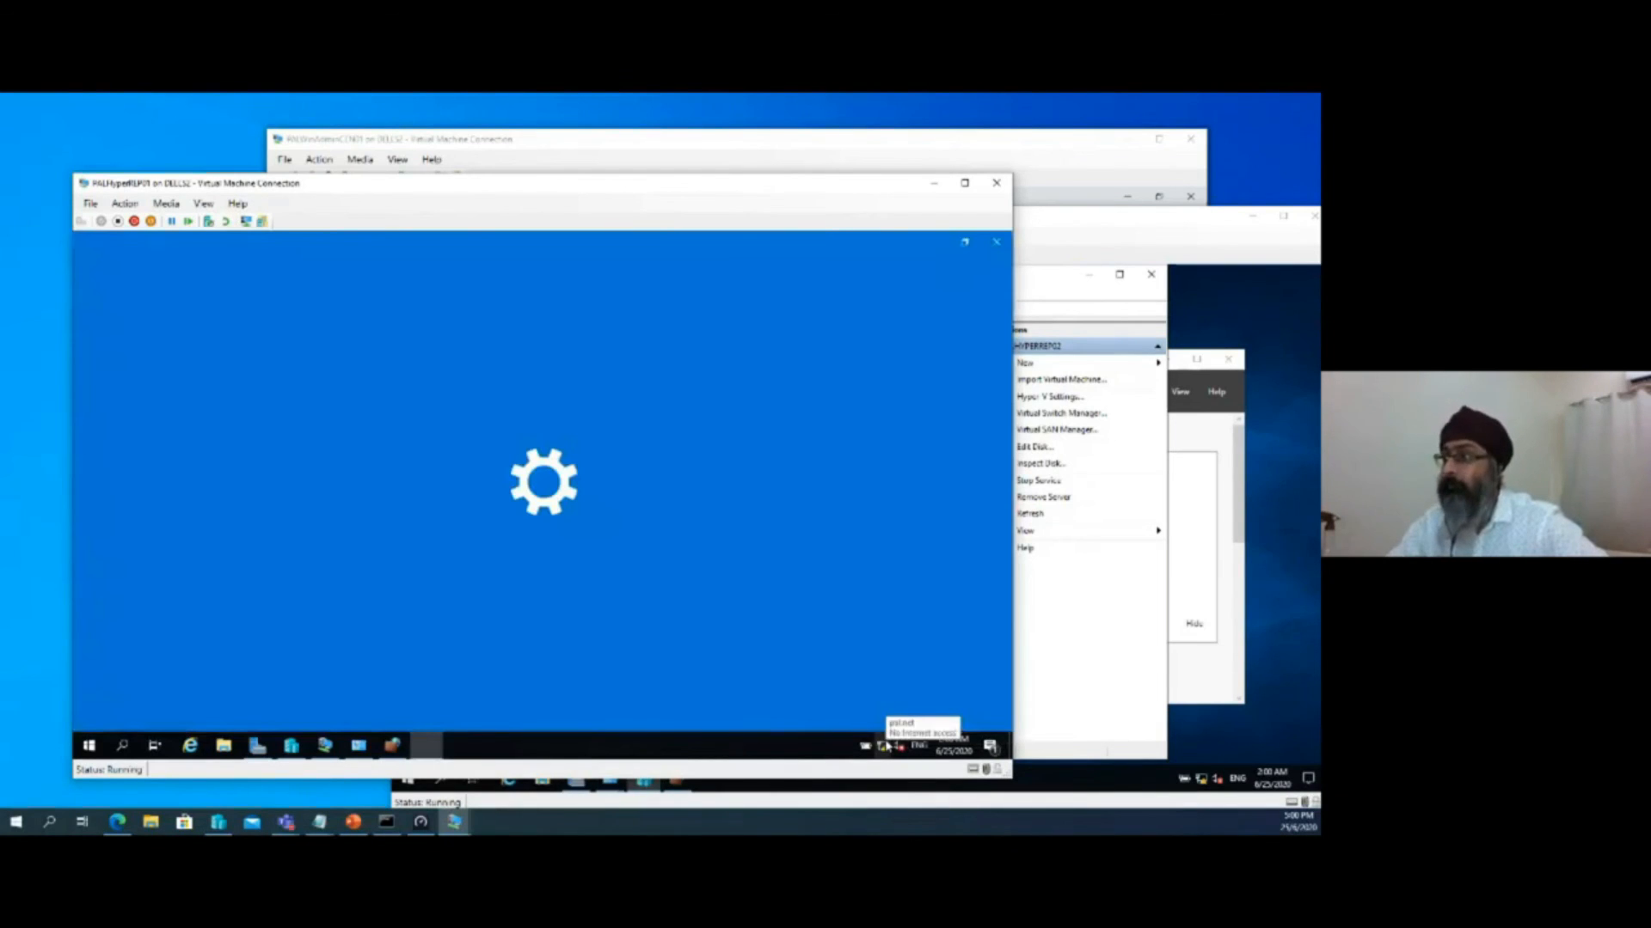
left_click(994, 247)
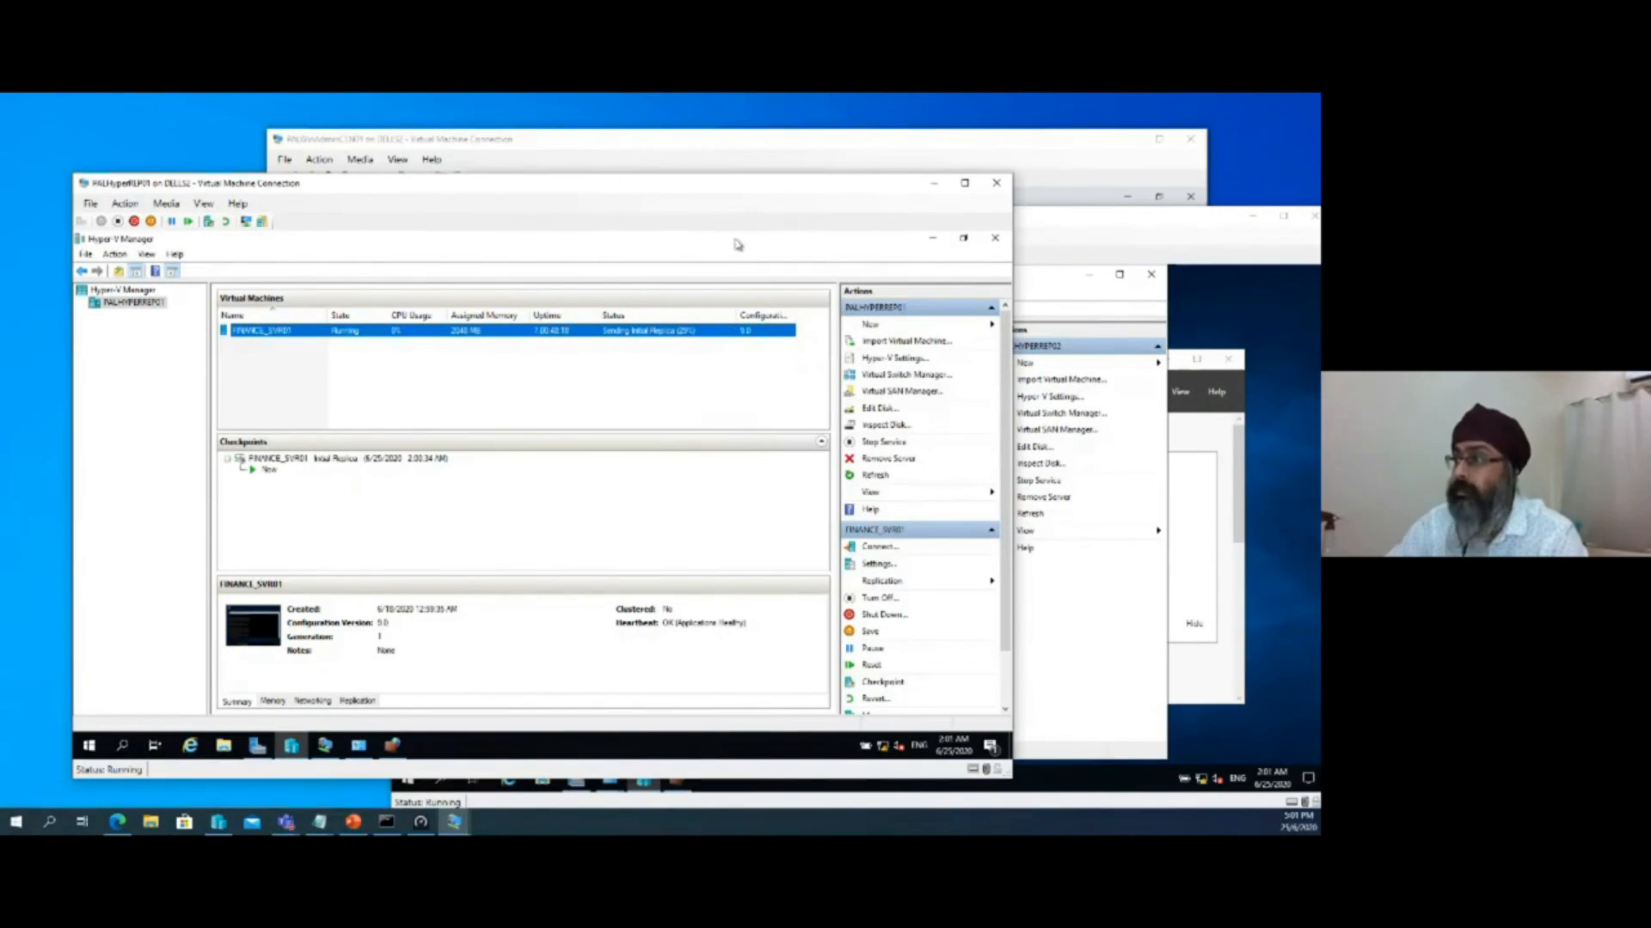
Switch to PALHyperREP02 and offset both connection windows so each server's virtual machine list can be watched
left_click_drag(727, 183, 779, 149)
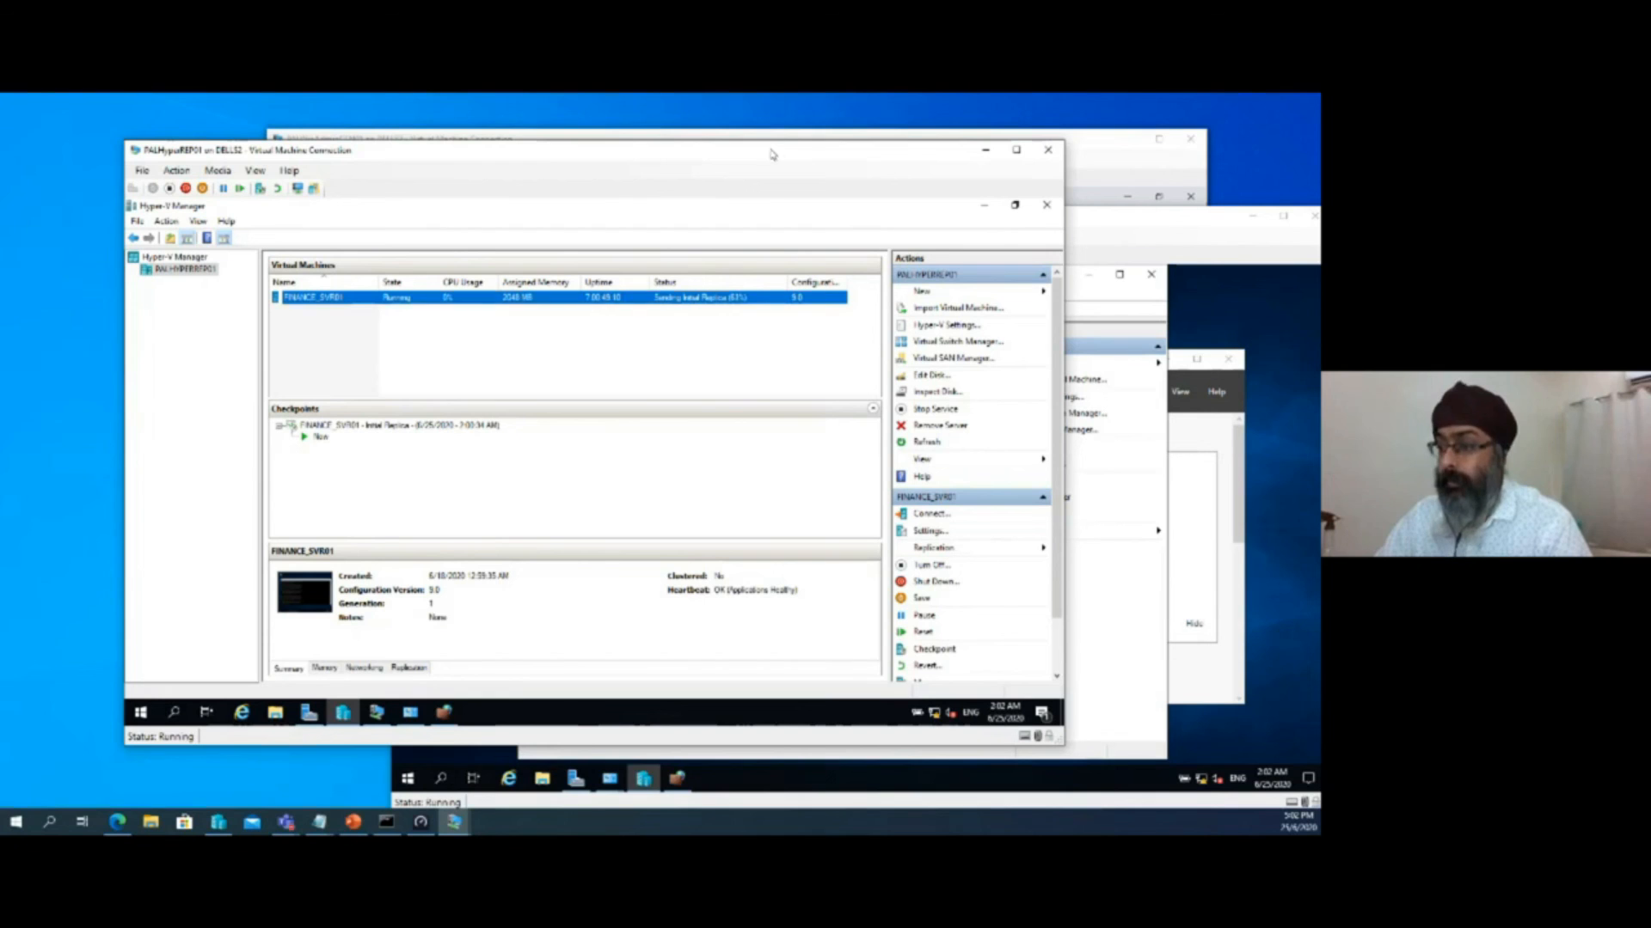
left_click(456, 823)
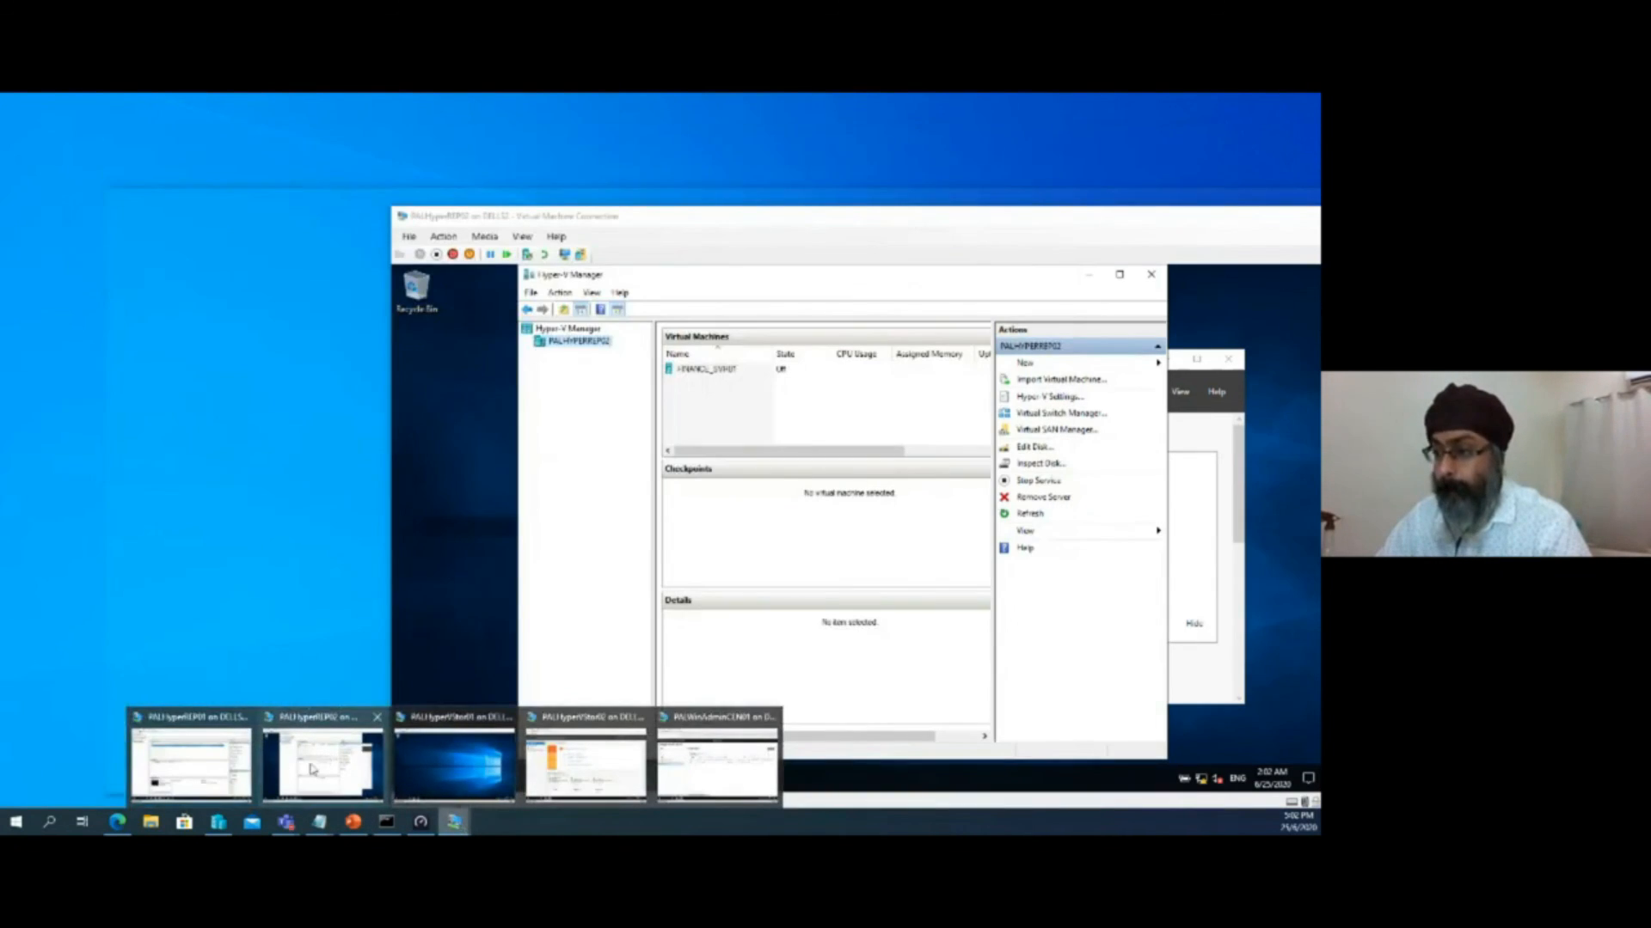
left_click(324, 758)
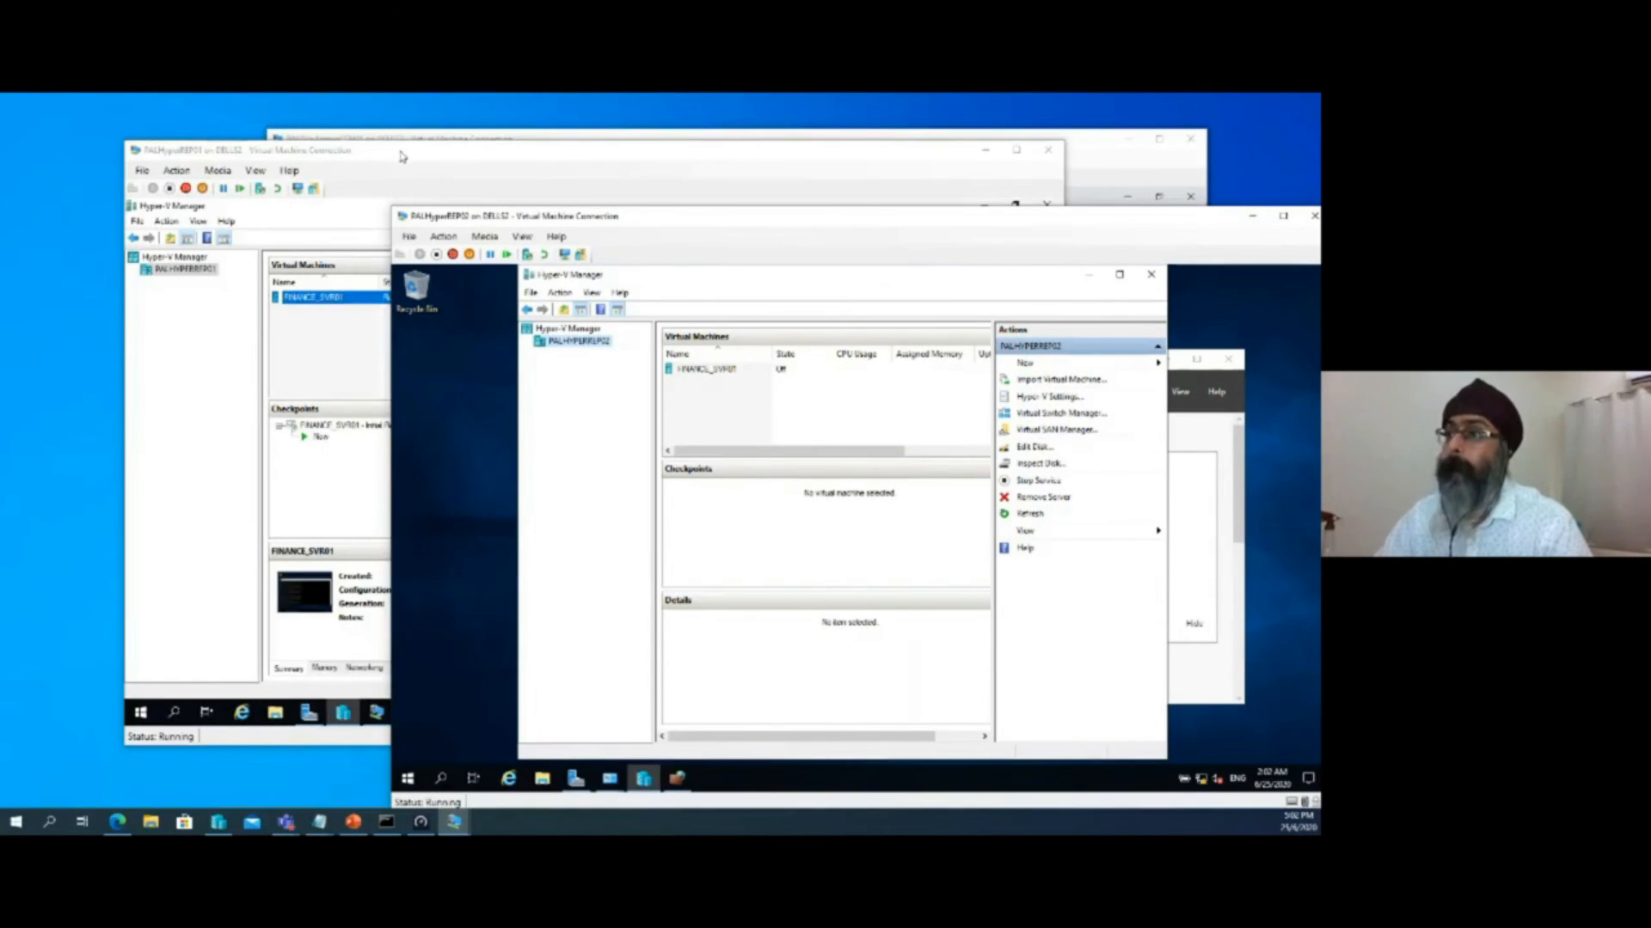
left_click_drag(829, 236, 874, 344)
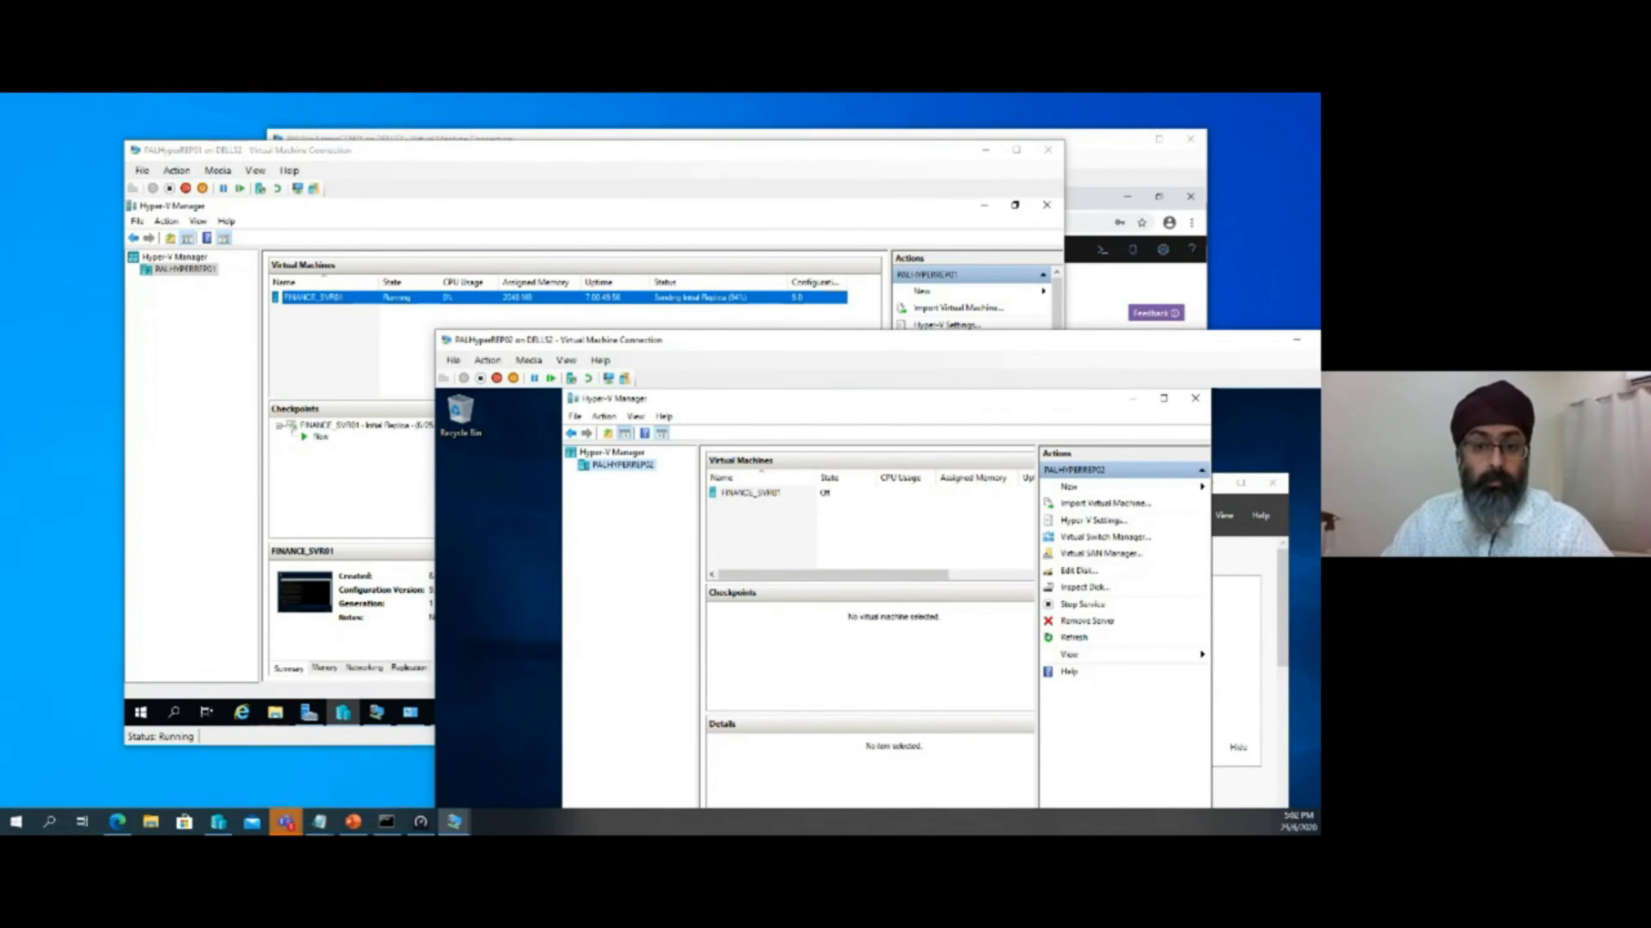
Bring PALHyperREP01 back to the front and reposition both connection windows to reduce their overlap
key("alt+Tab")
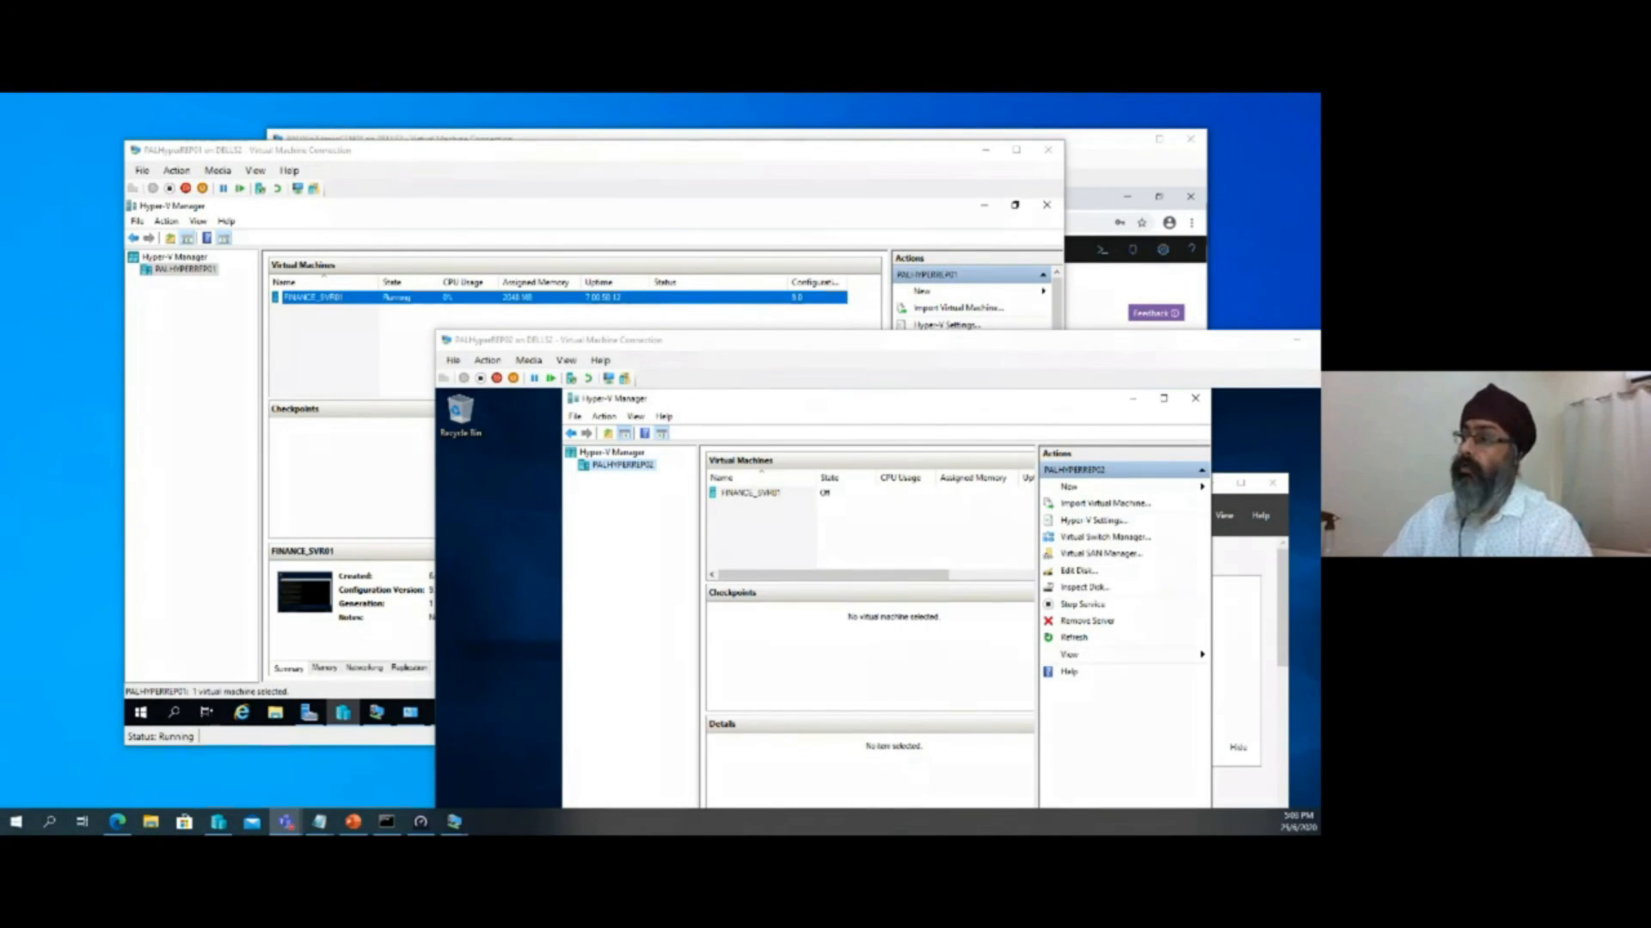
left_click_drag(695, 343, 668, 323)
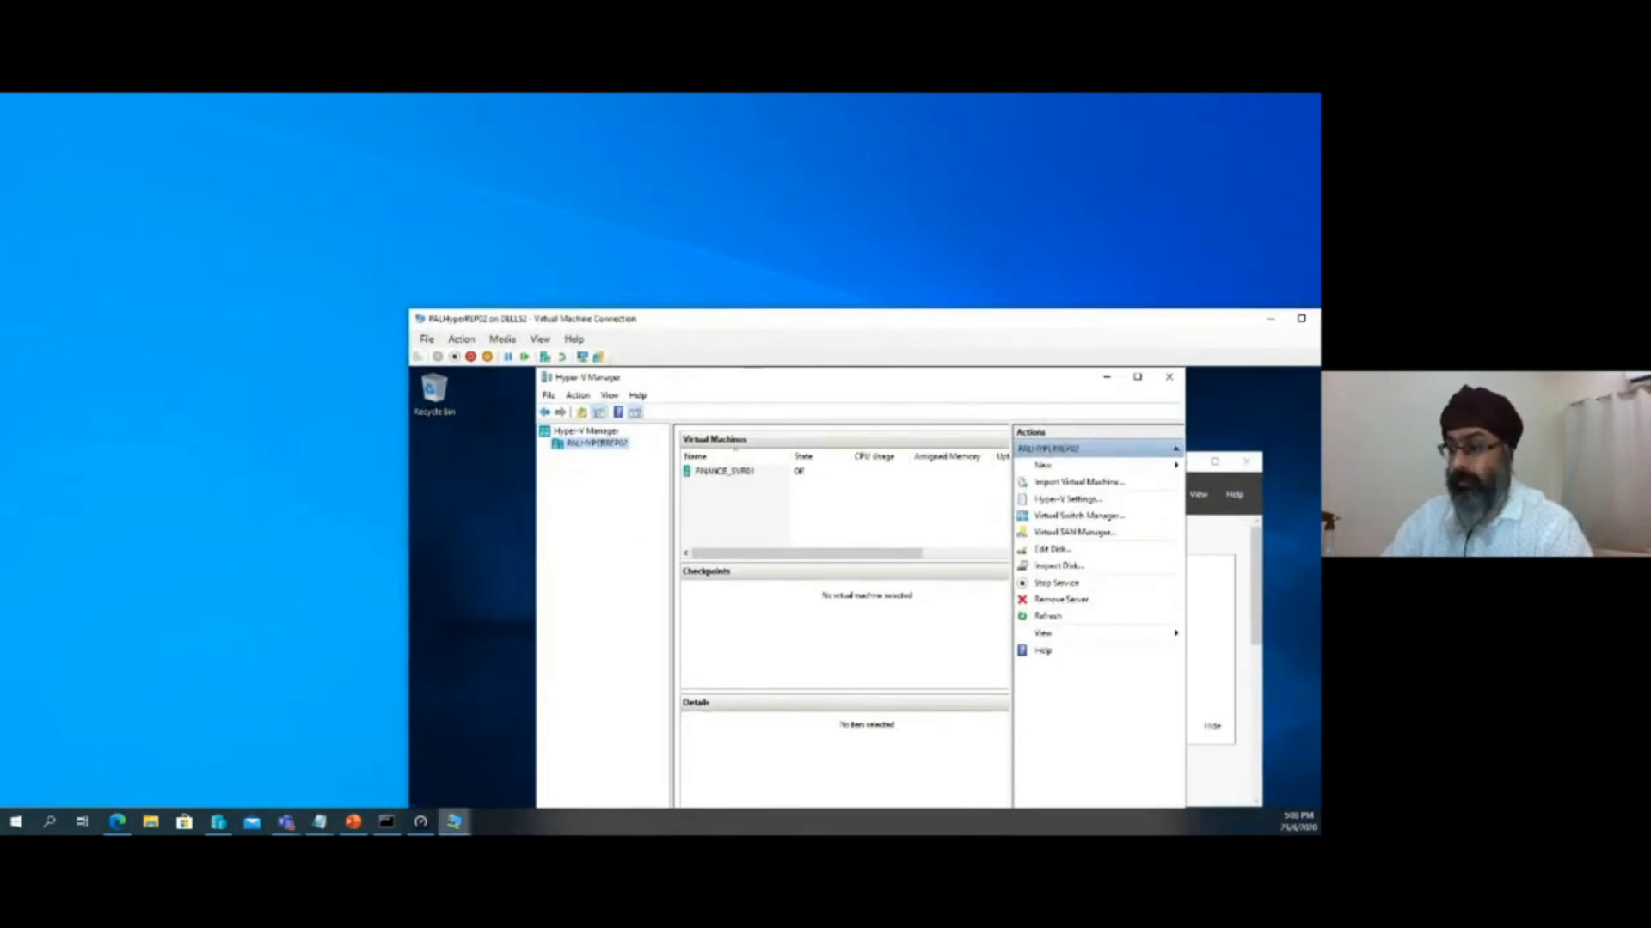
left_click(454, 821)
left_click(216, 747)
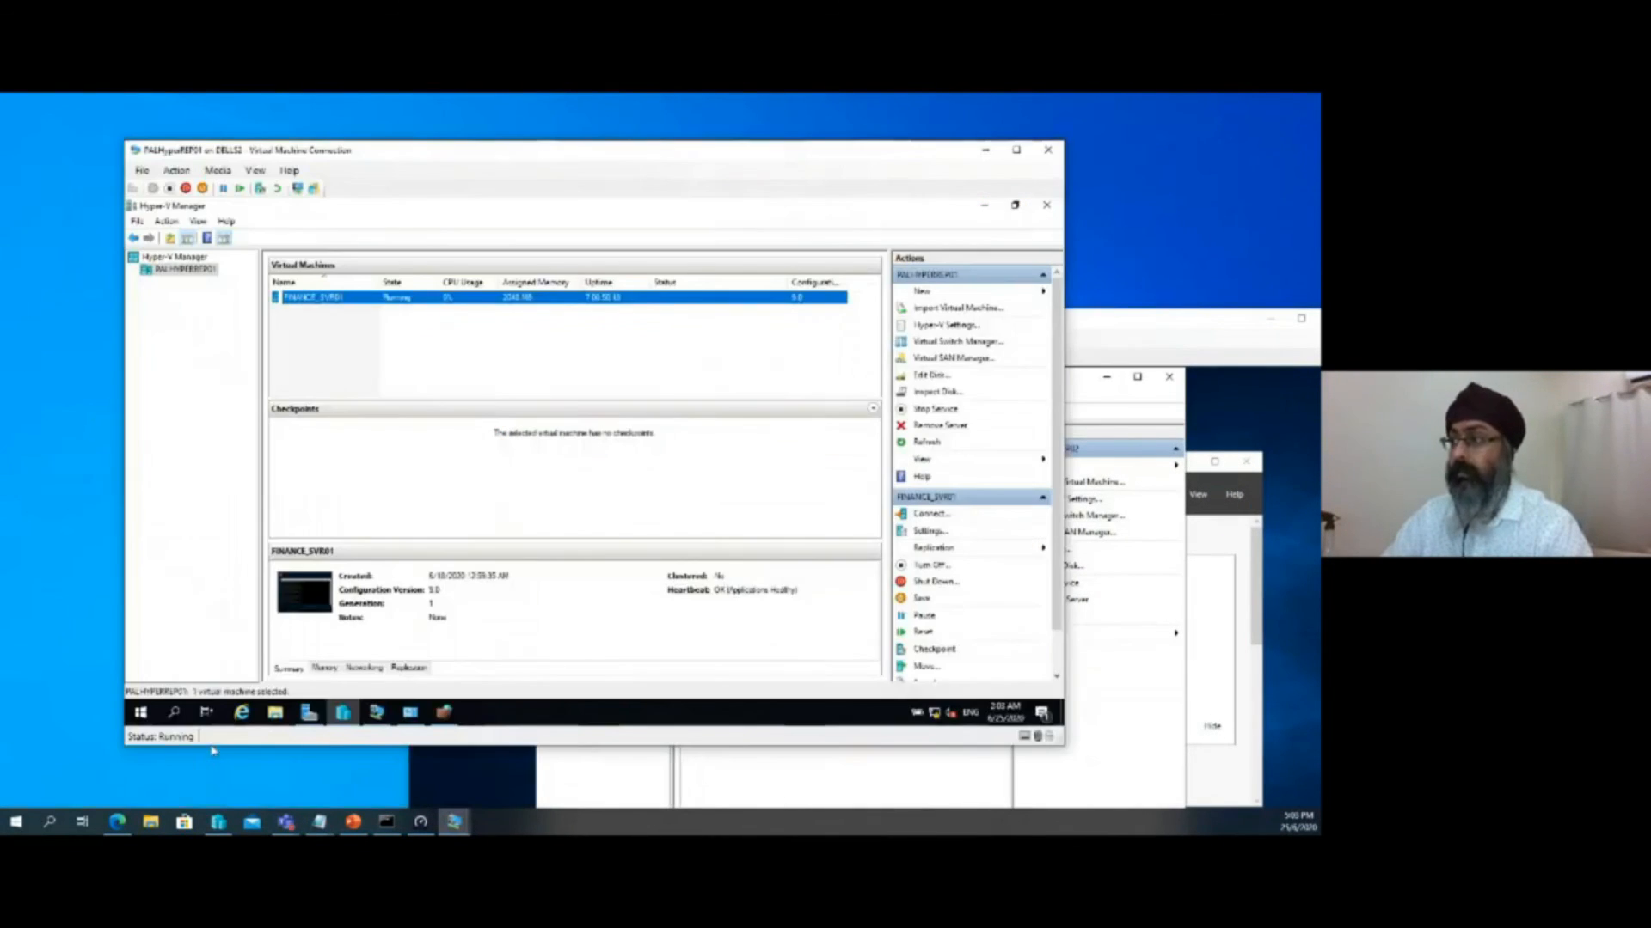
left_click_drag(654, 157, 528, 118)
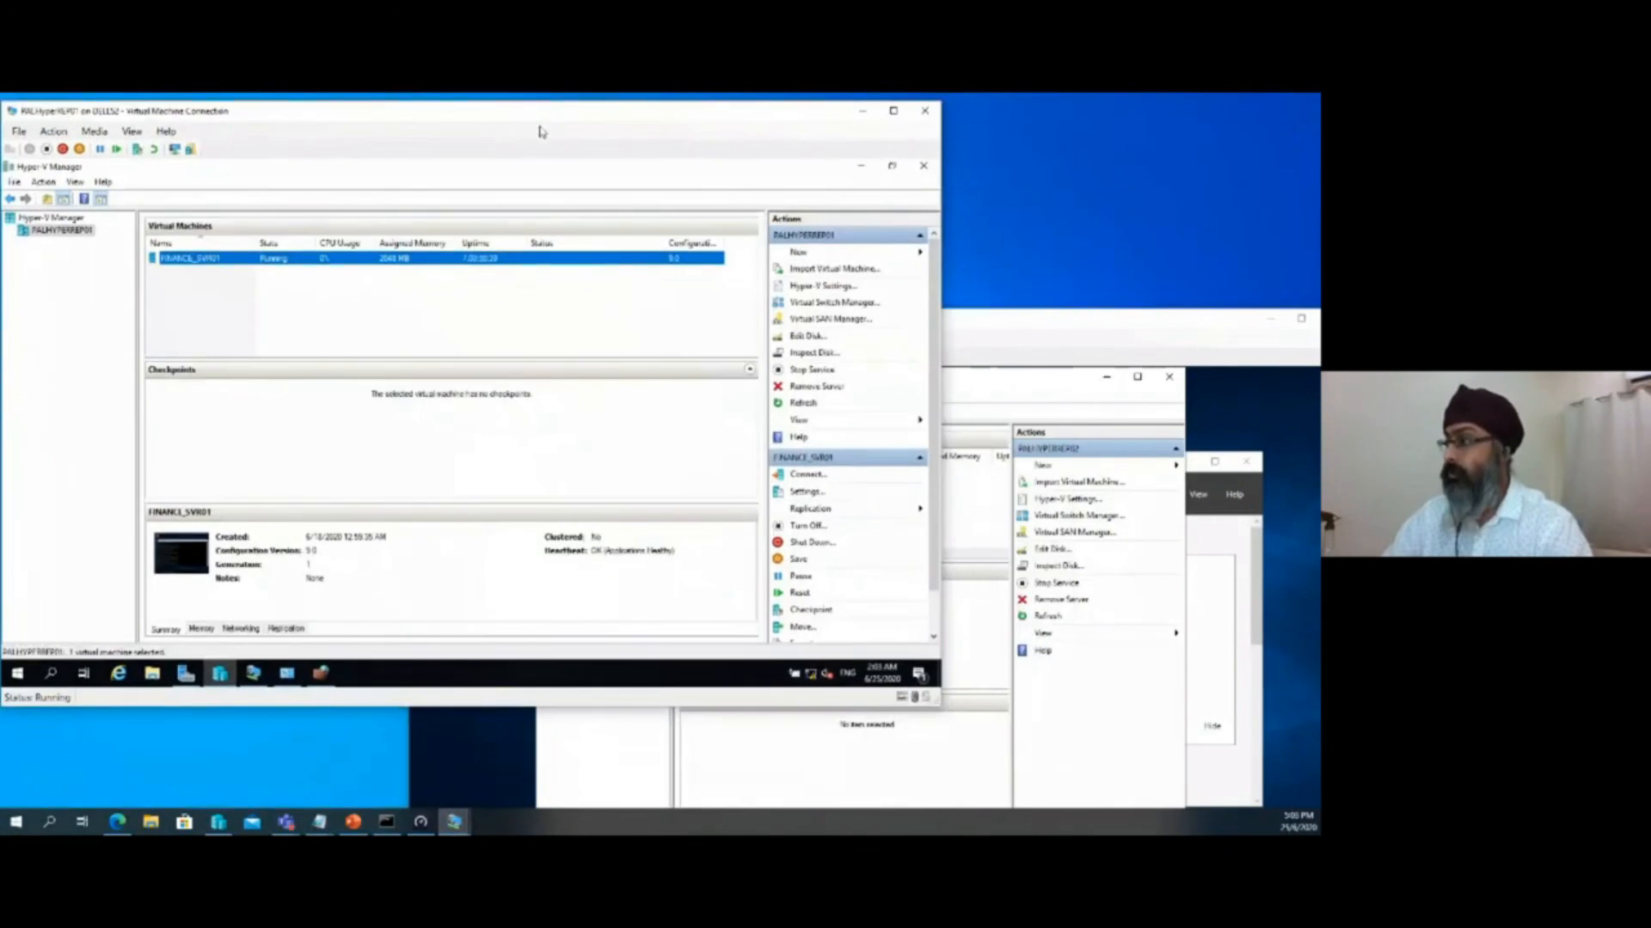
left_click(1048, 325)
Shut down the virtual machine FINANCE_SVR01 on PALHyperREP01, then bring the PALHyperREP02 window forward
right_click(298, 258)
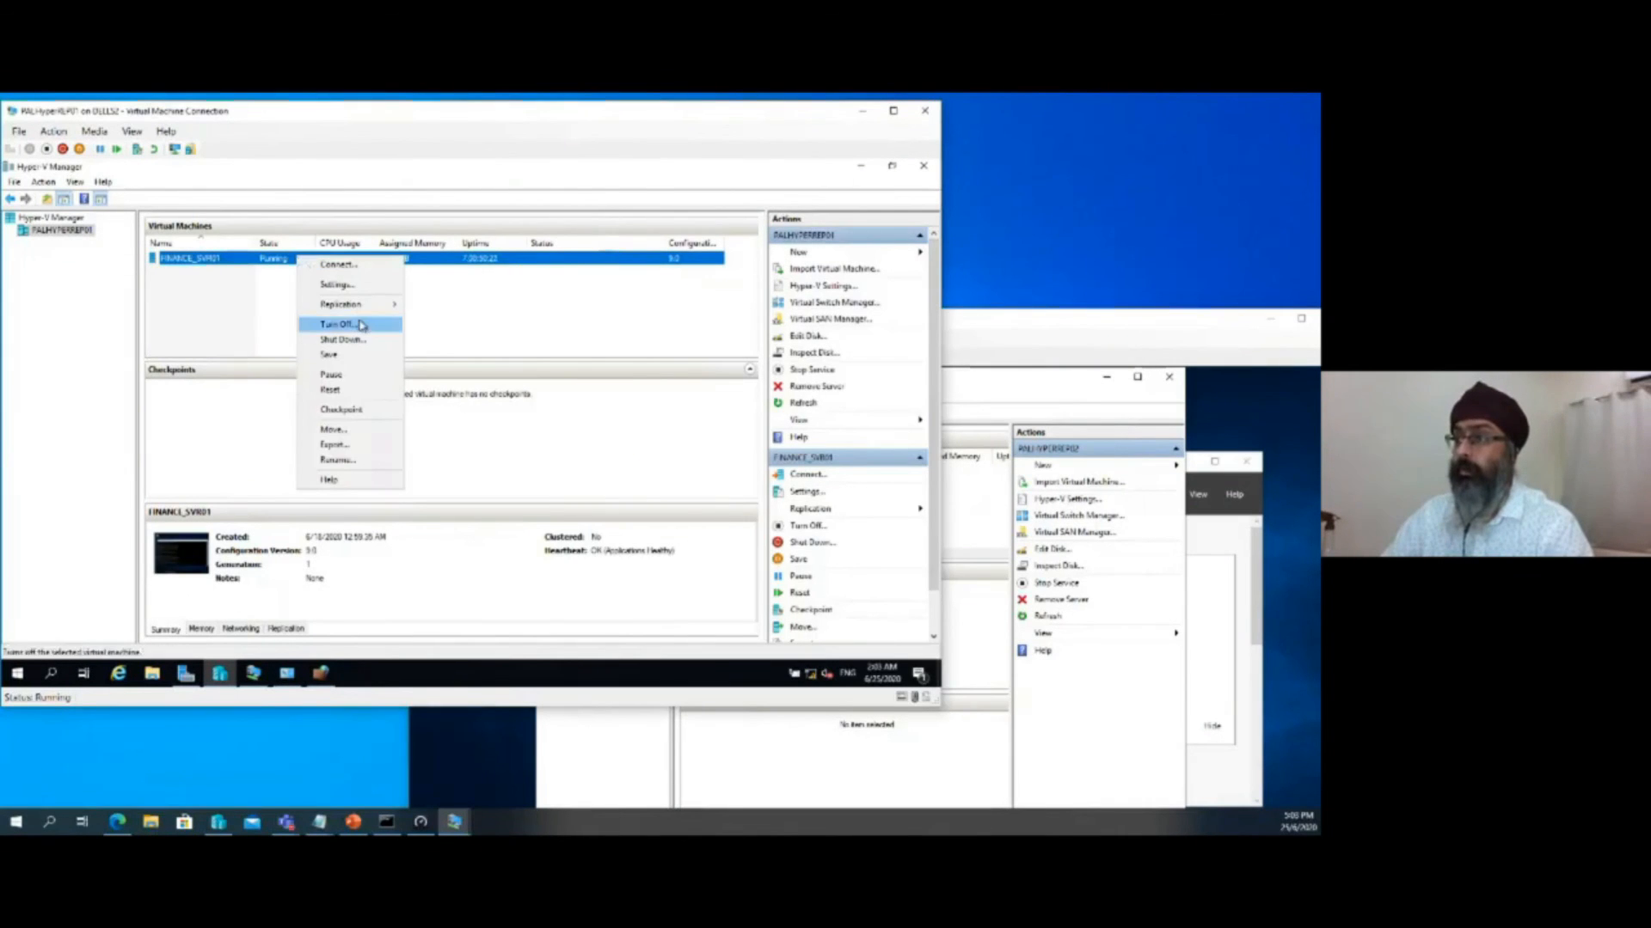
mouse_move(364, 308)
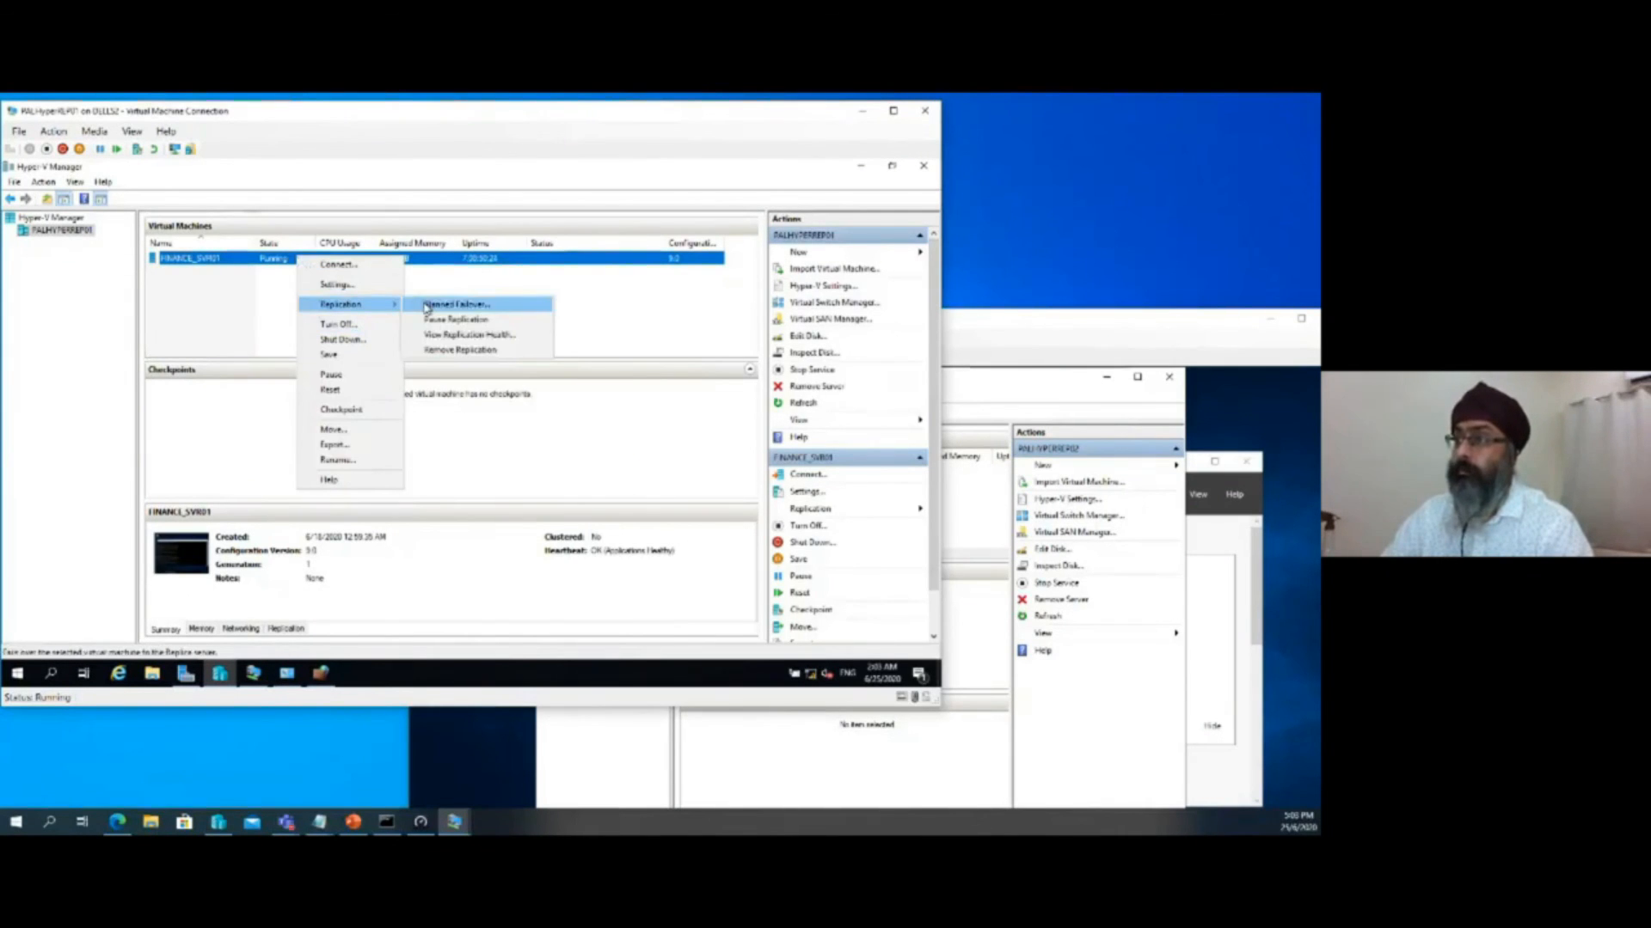
left_click(348, 340)
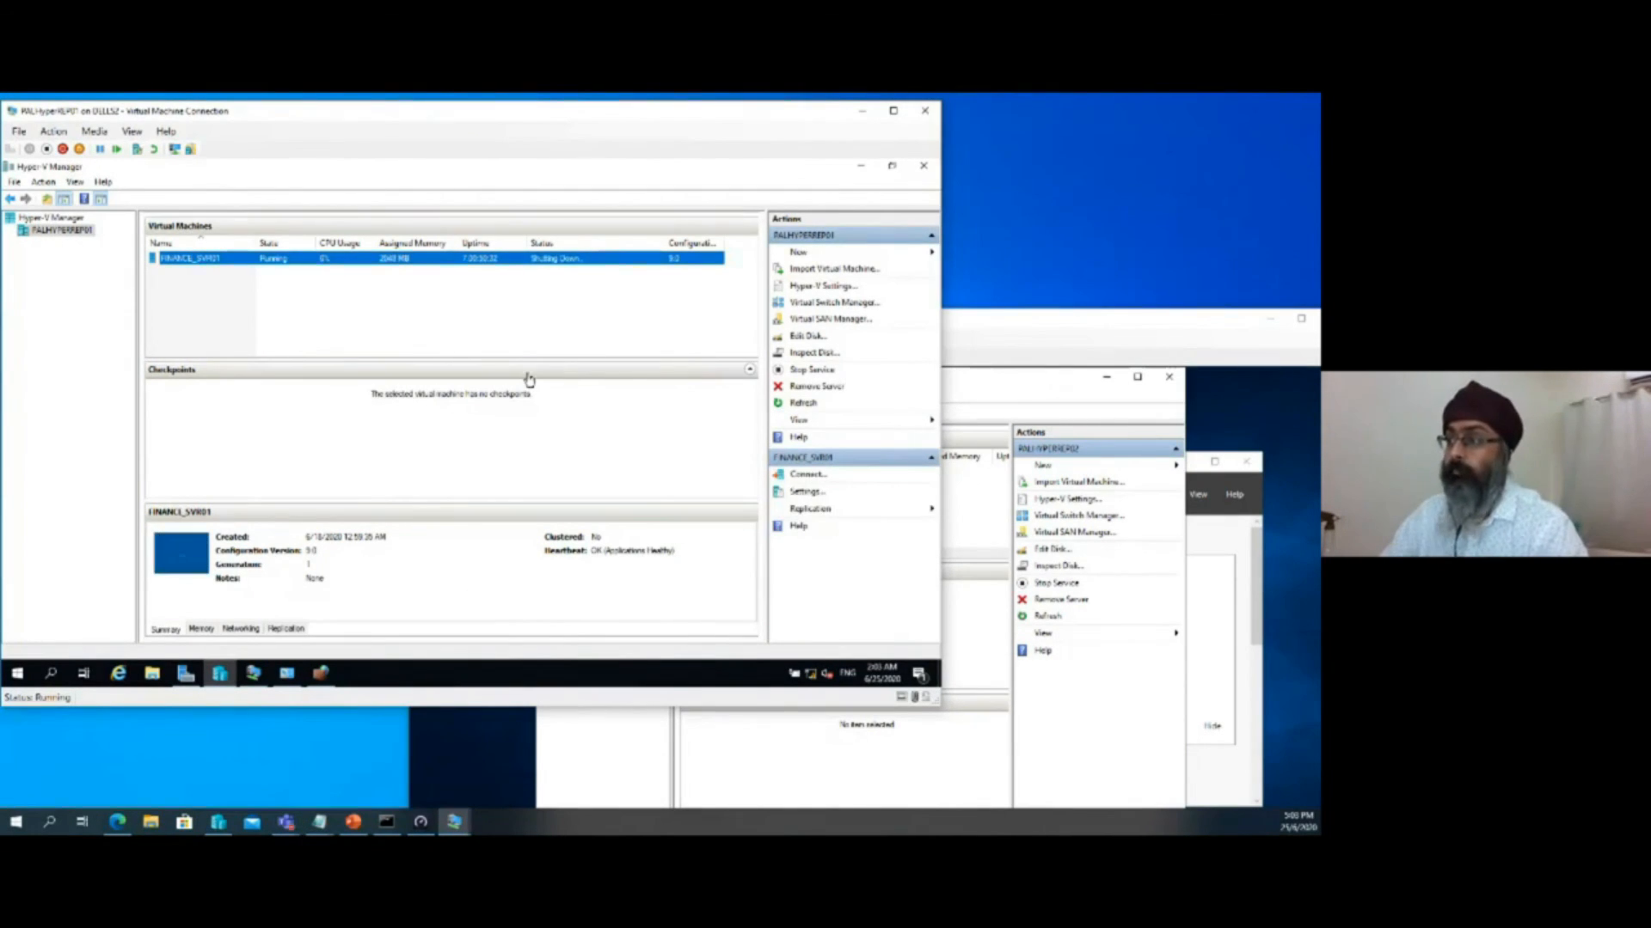
left_click(1079, 324)
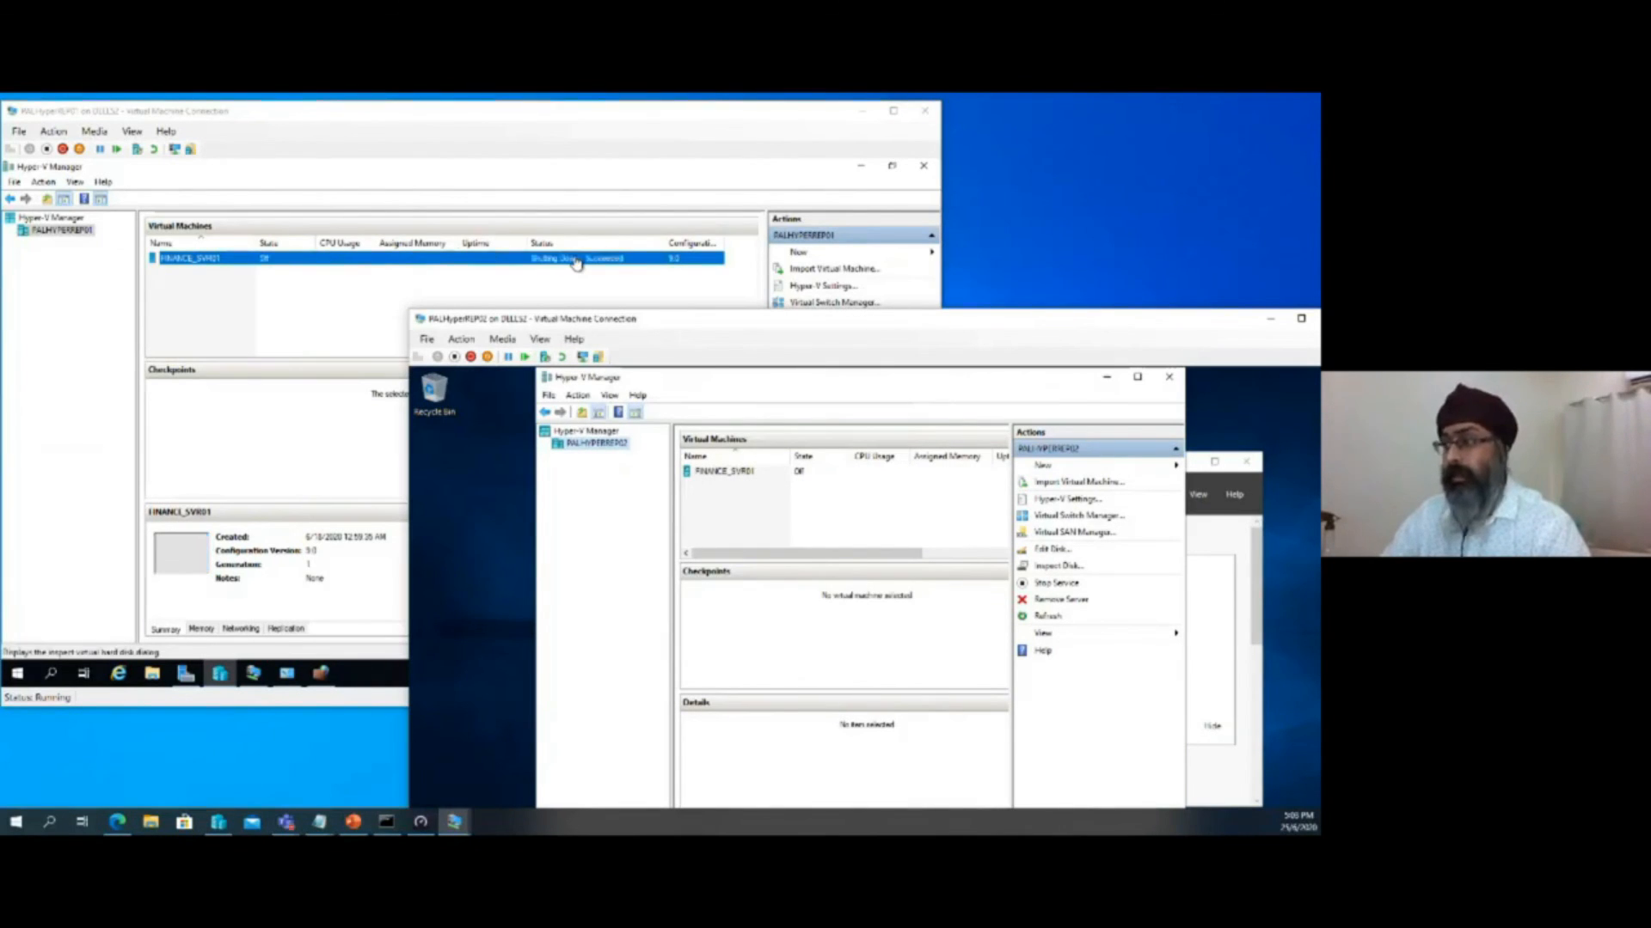
Run a planned failover of FINANCE_SVR01 from PALHyperREP01, with the Replica virtual machine starting after failover
right_click(169, 260)
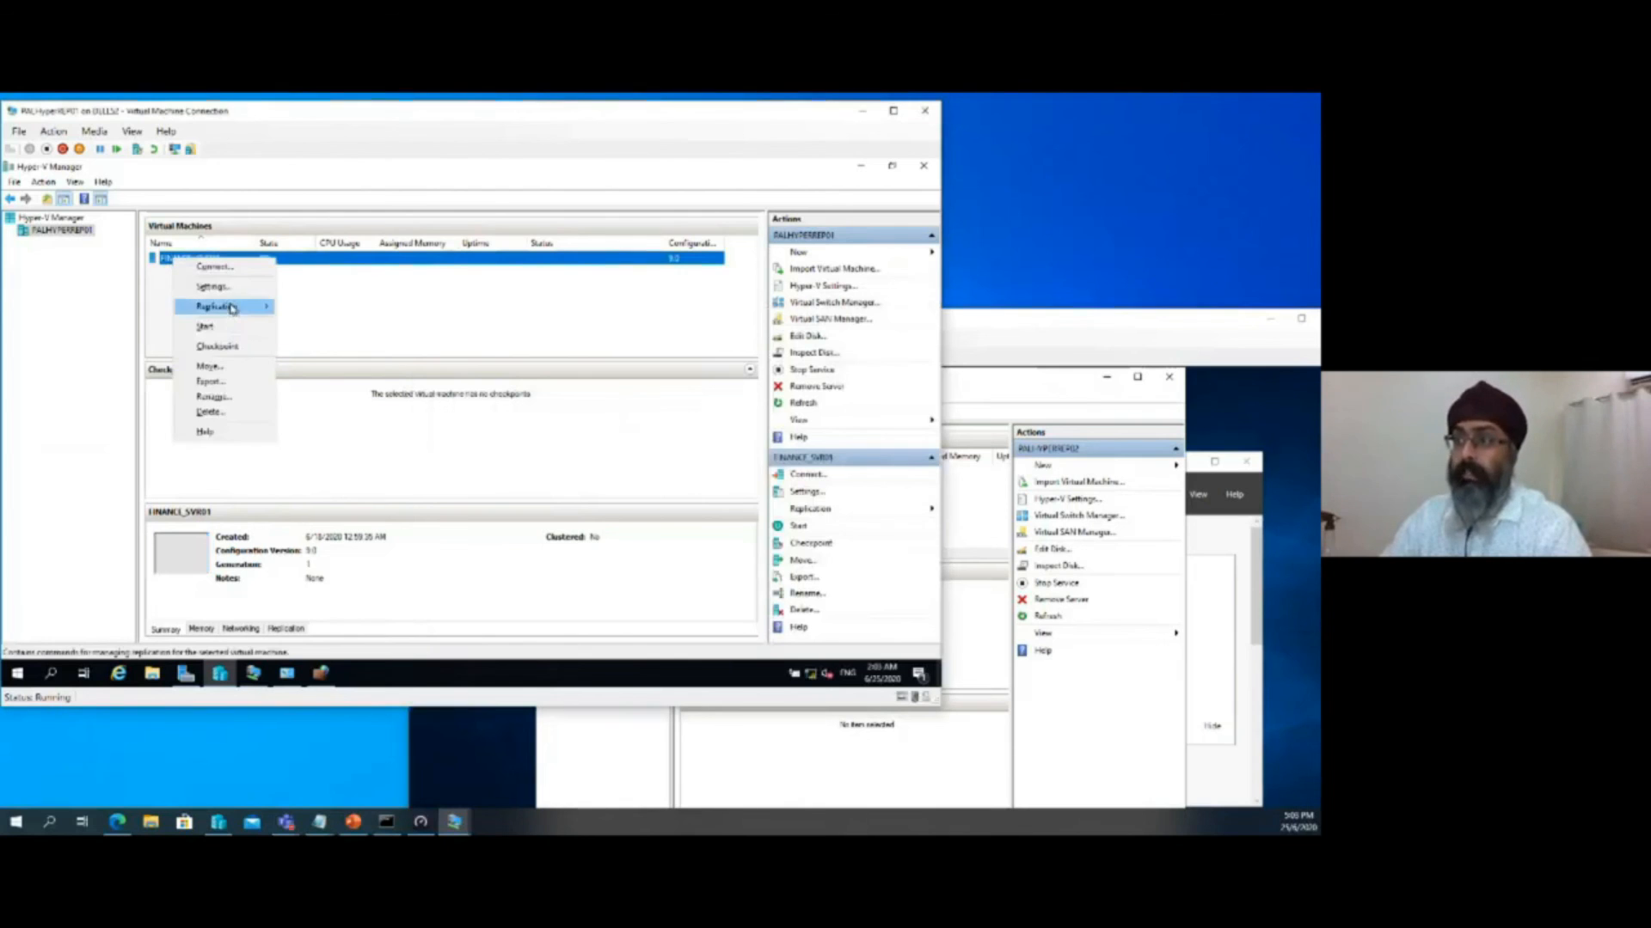
left_click(369, 314)
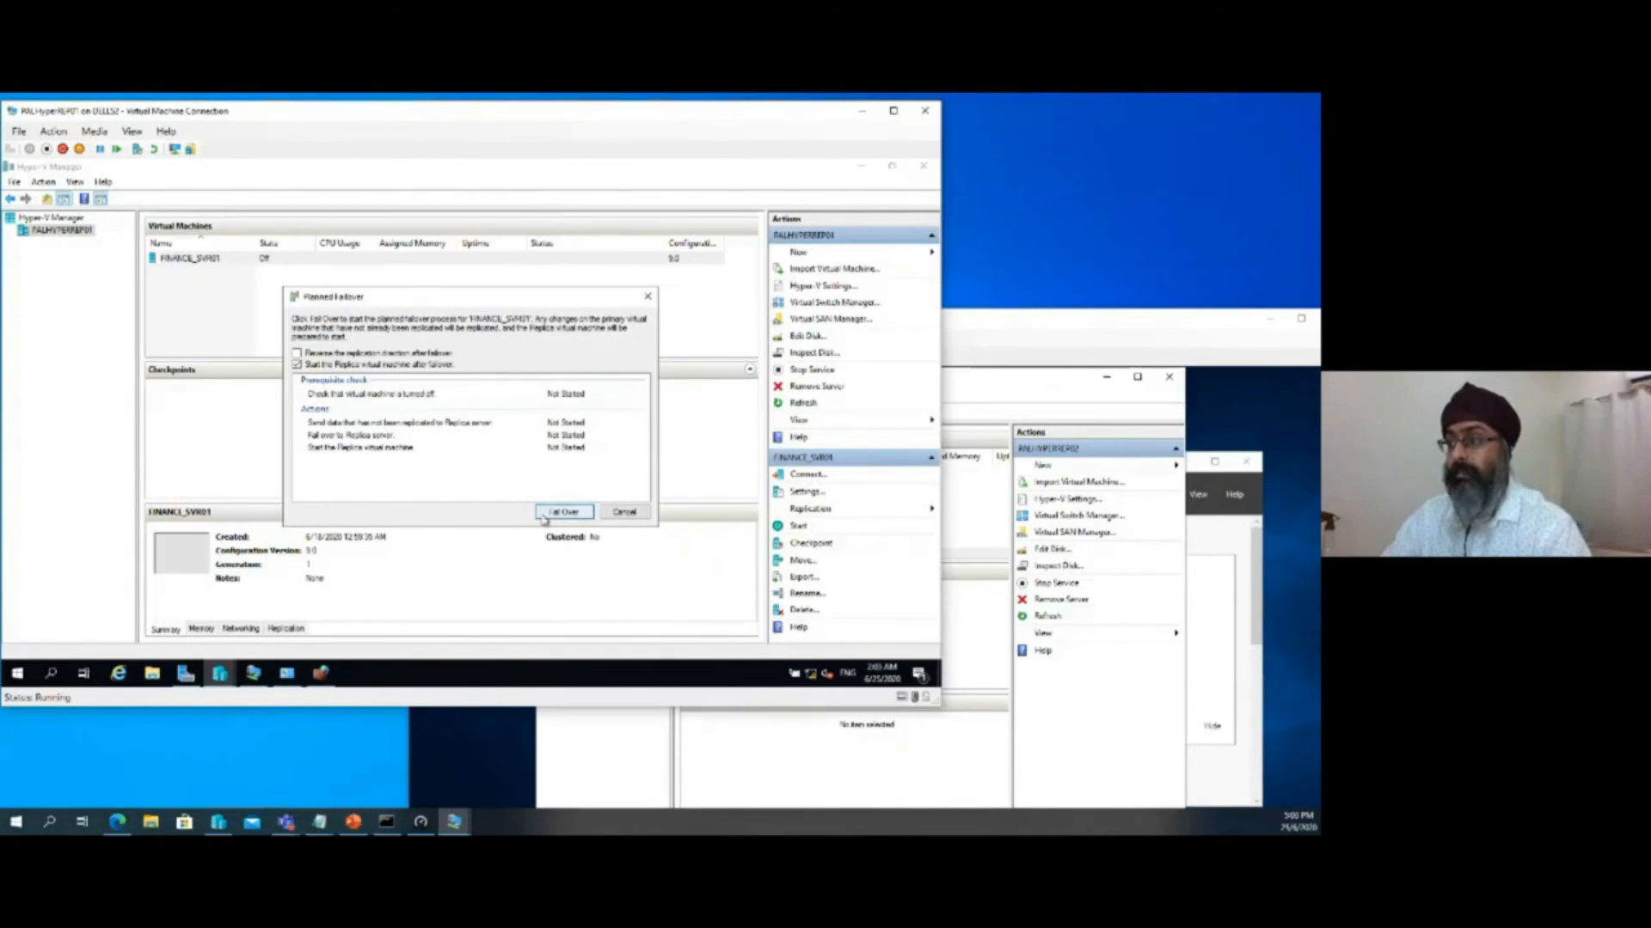
left_click(573, 515)
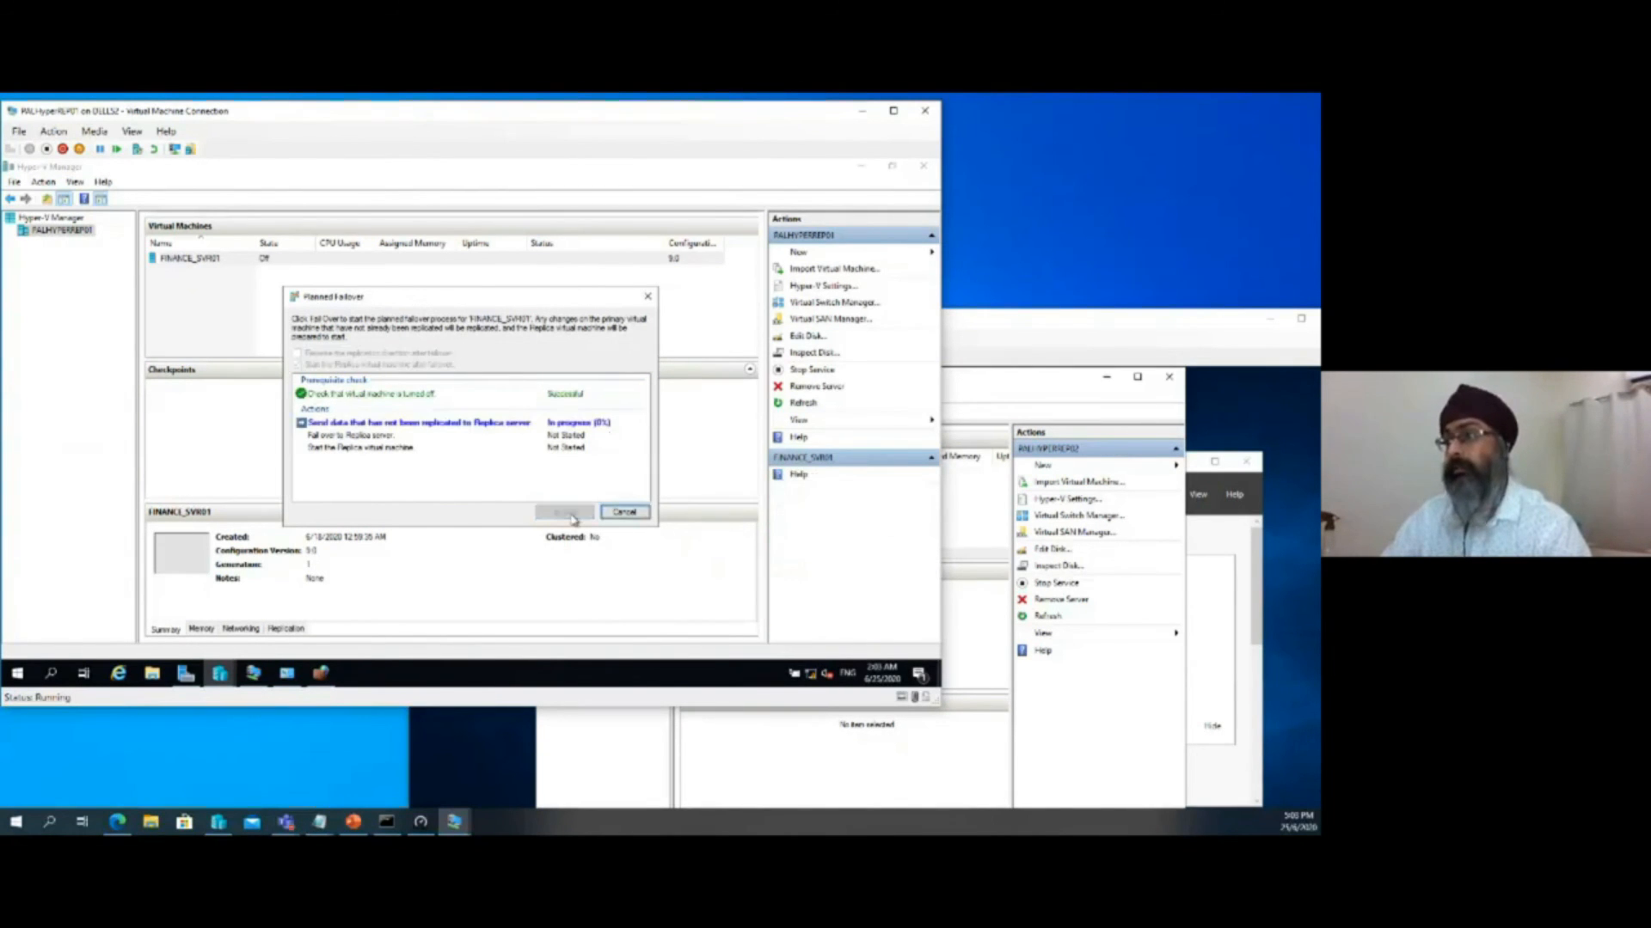
Bring the PALHyperREP02 connection window to the front and reposition it so its virtual machine list is fully visible
left_click(1038, 334)
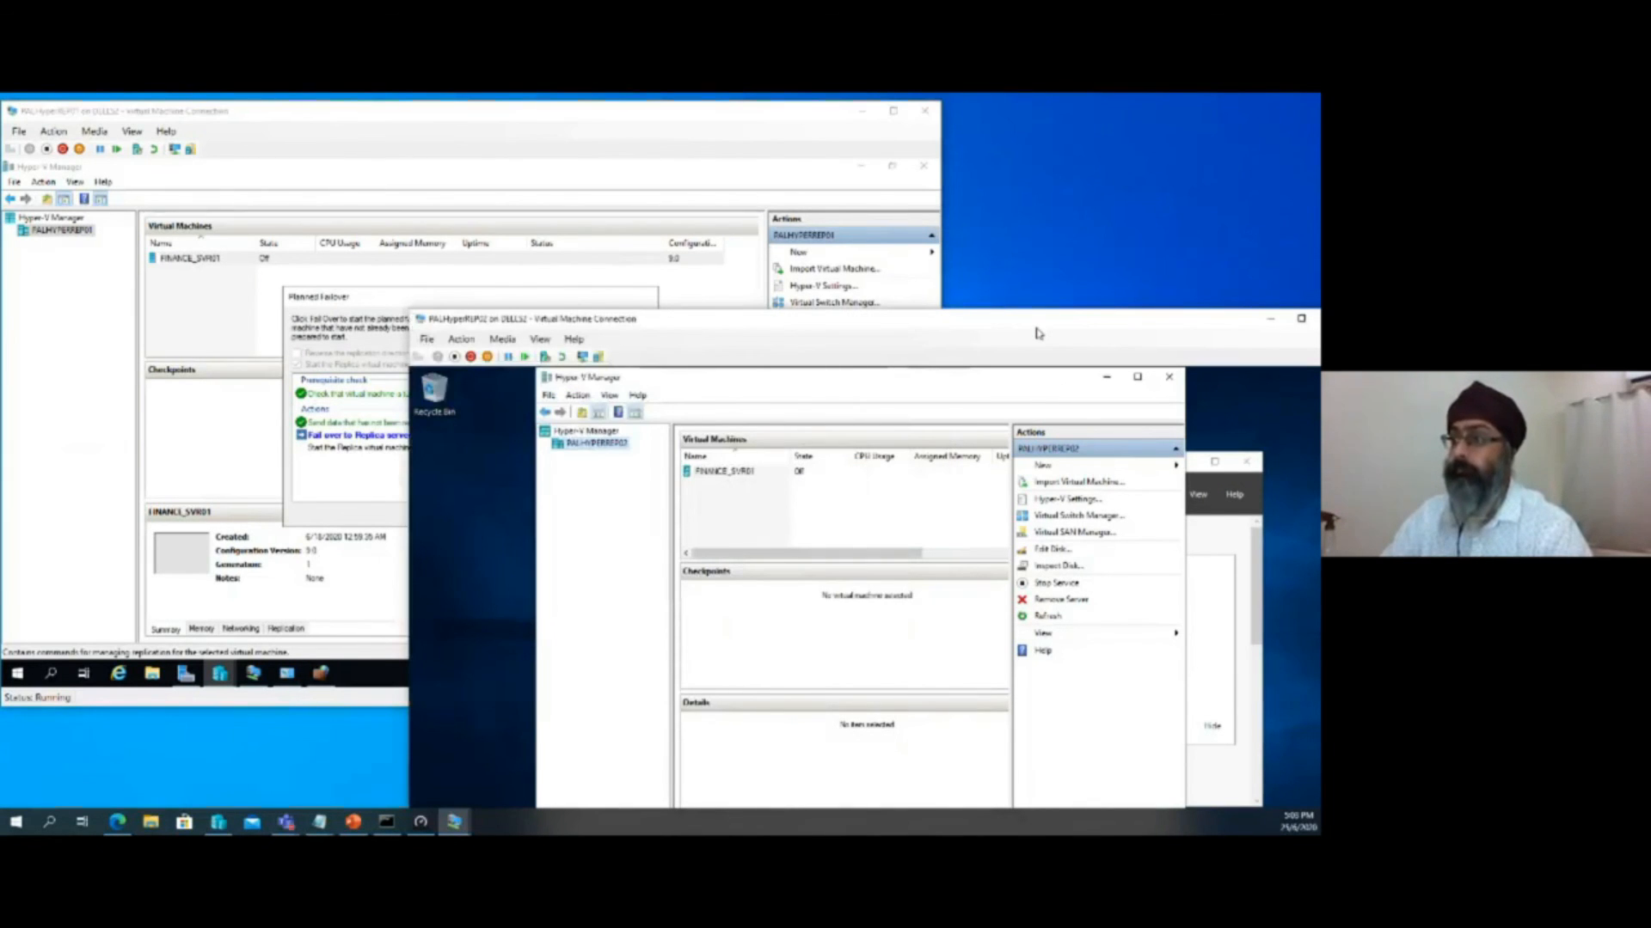
left_click_drag(926, 335, 945, 253)
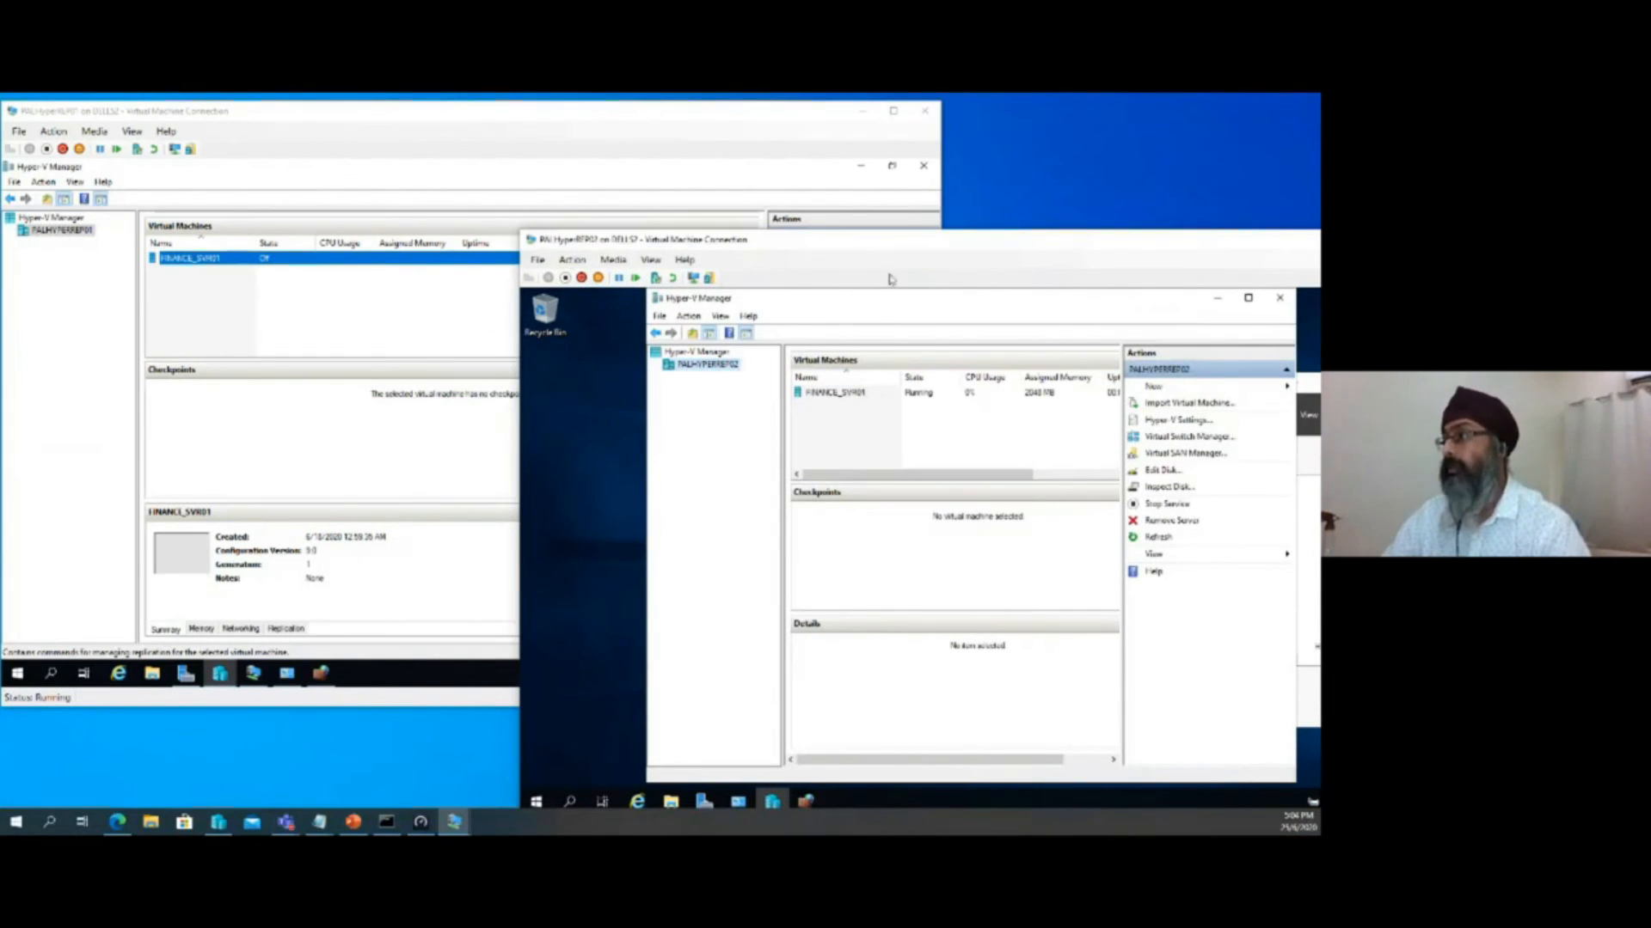
left_click_drag(897, 251, 713, 166)
Connect to the console of FINANCE_SVR01 on PALHyperREP02 and reposition the console window
left_click(641, 320)
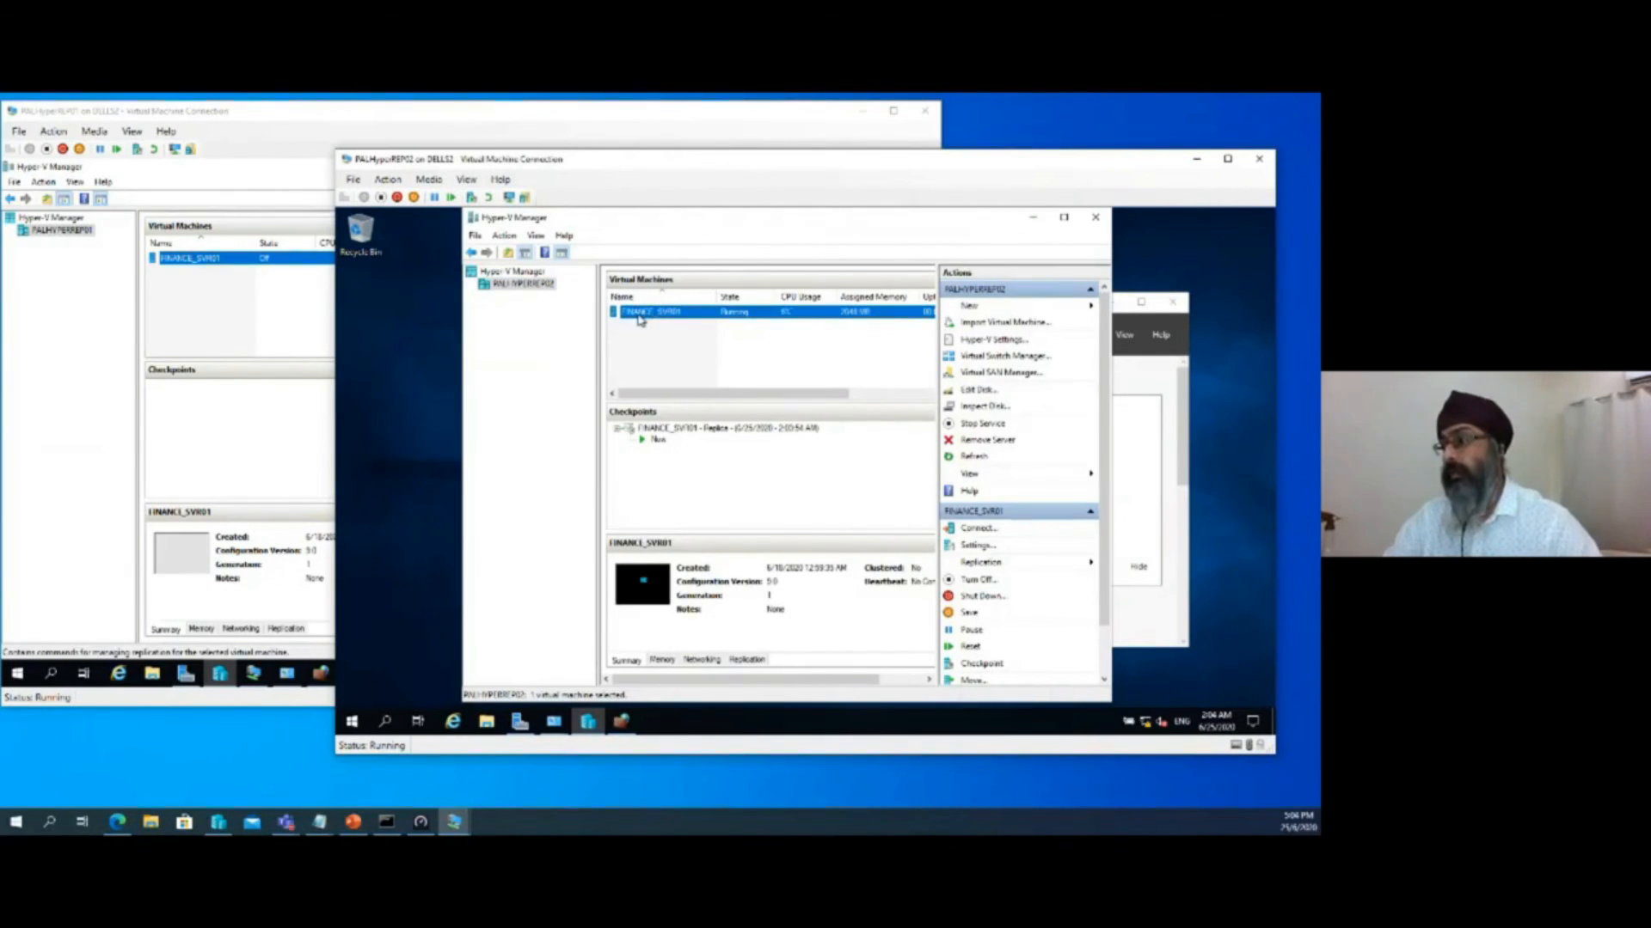
double_click(640, 320)
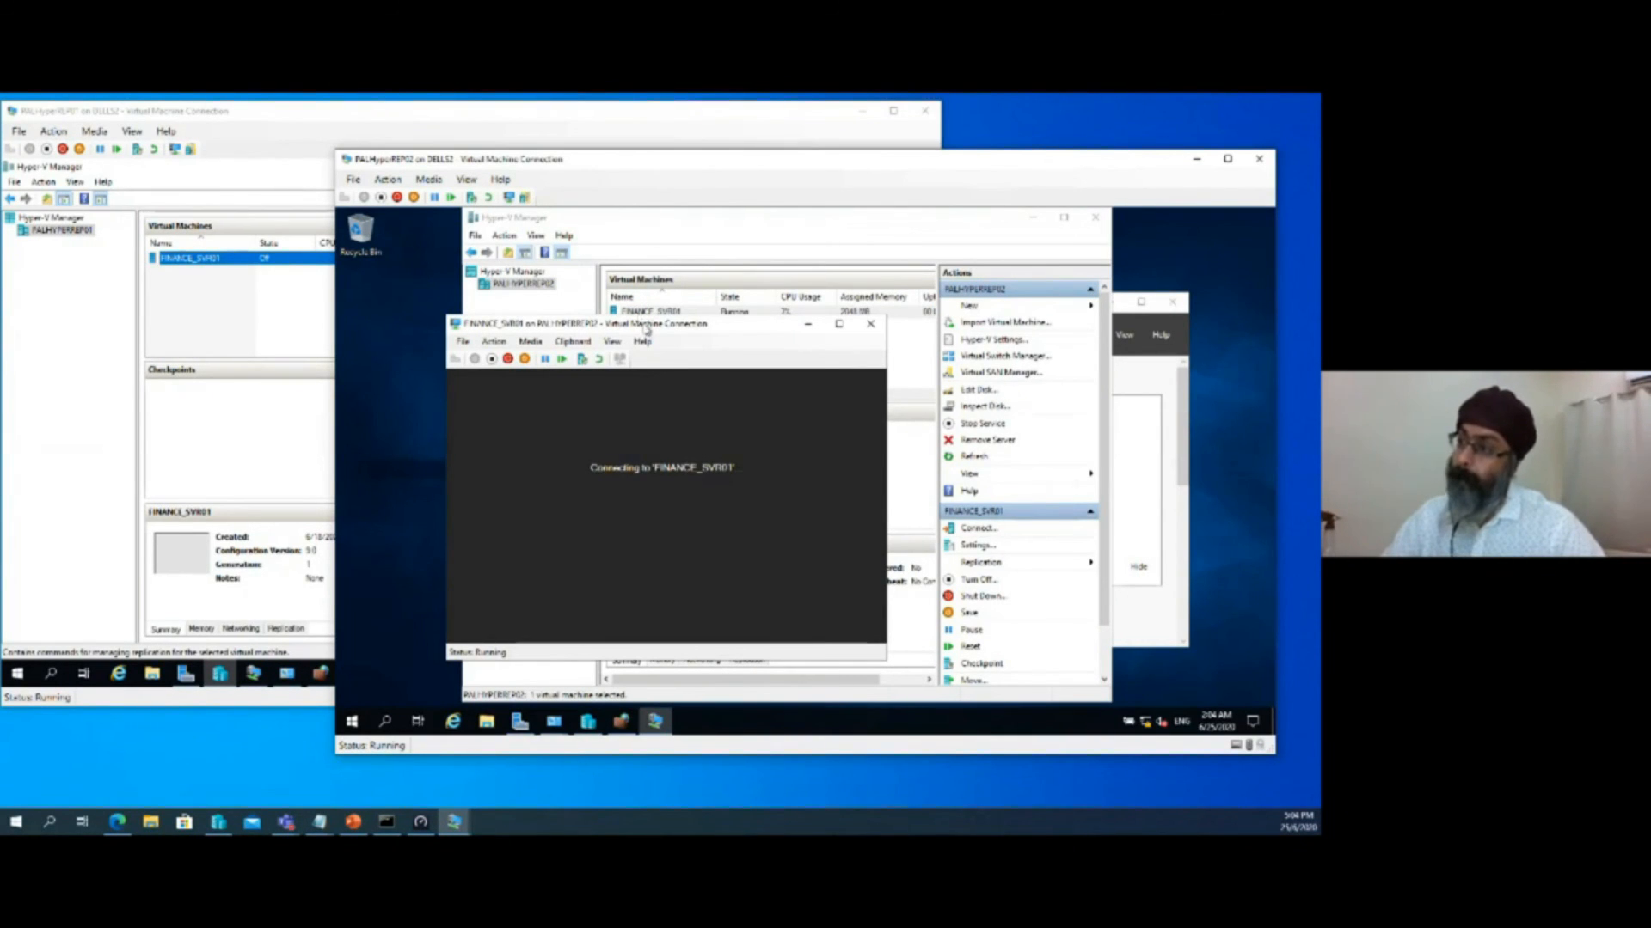
left_click_drag(650, 331, 699, 298)
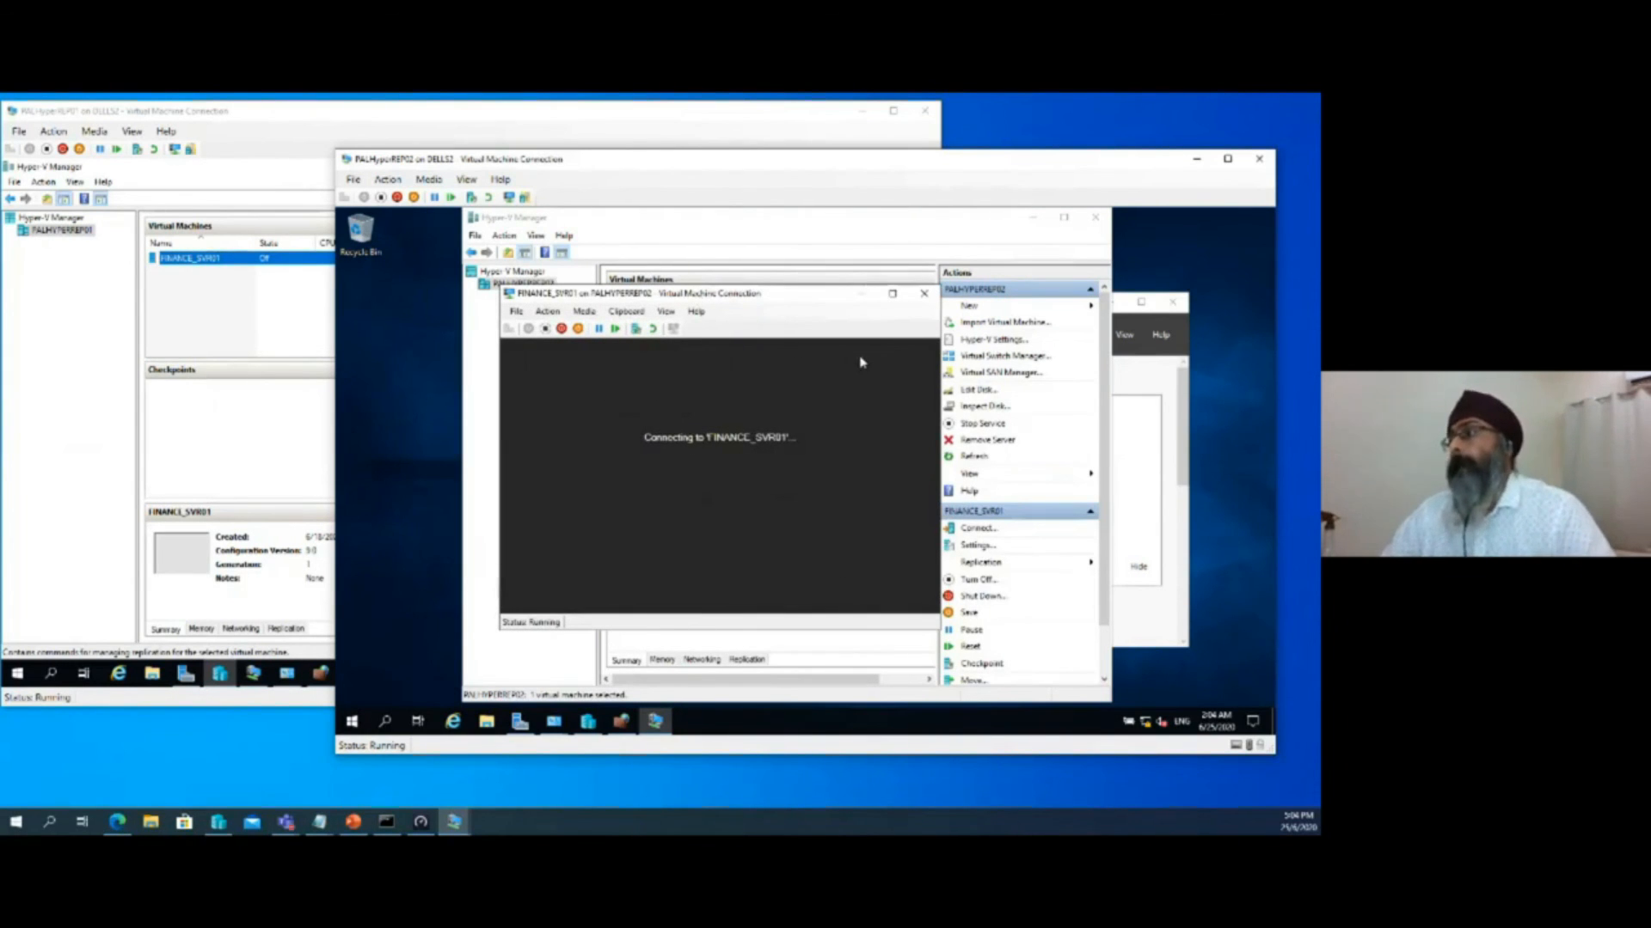
left_click_drag(887, 298, 837, 216)
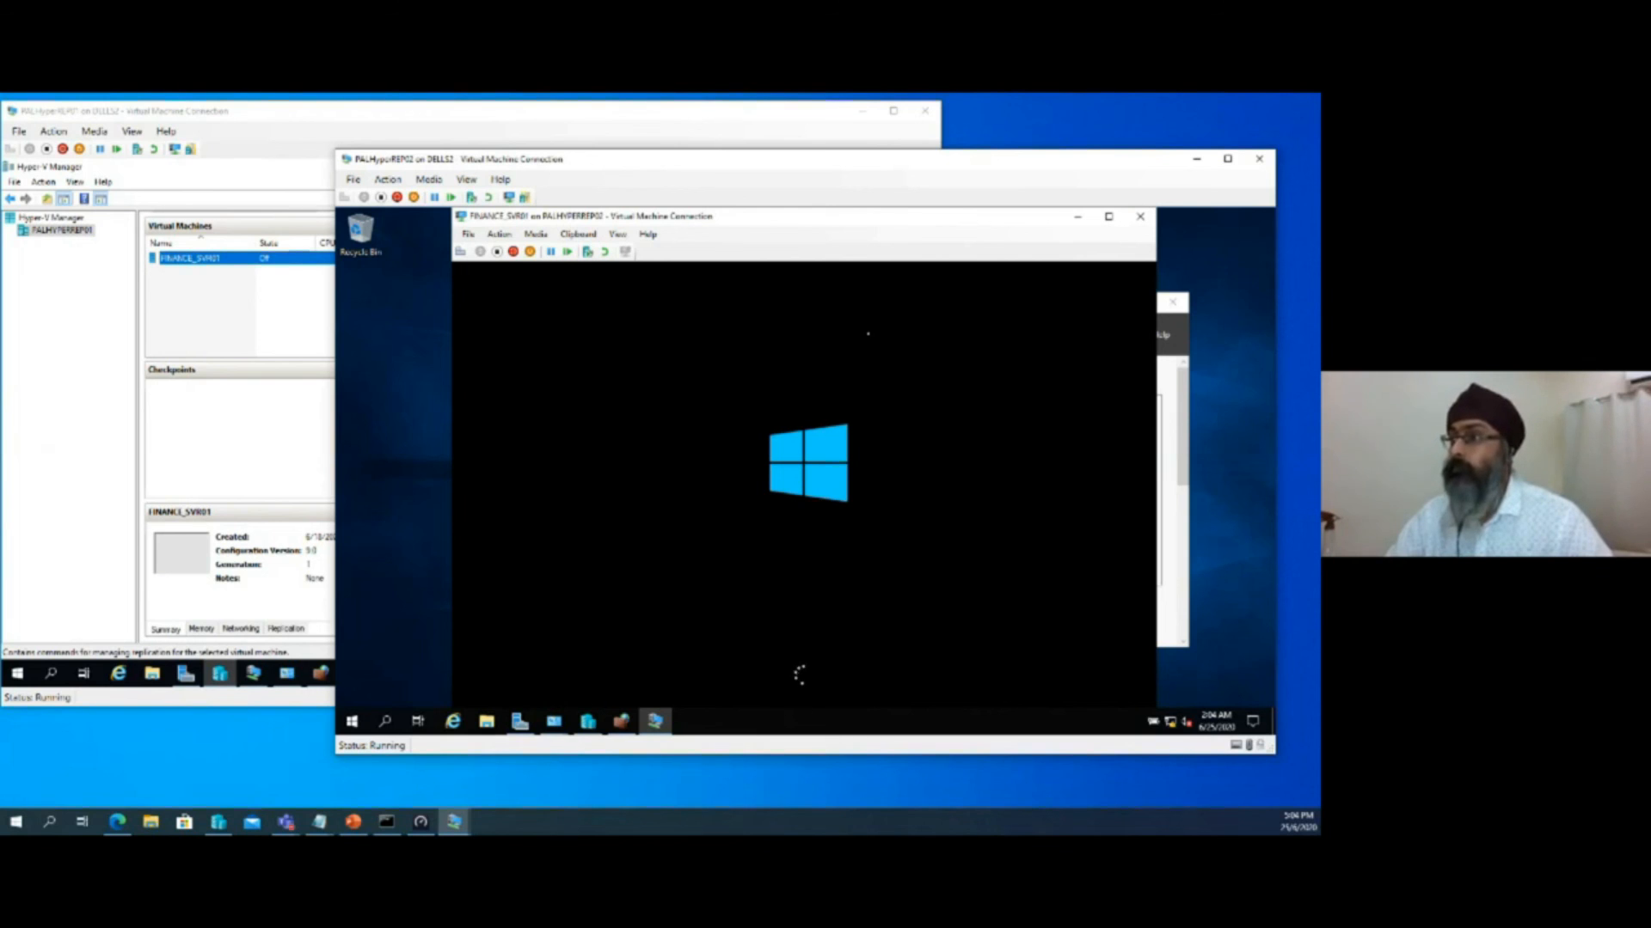
View the settings of FINANCE_SVR01 on PALHyperREP02, close them without changes, and minimize Hyper-V Manager
left_click_drag(871, 161, 933, 237)
left_click(1139, 293)
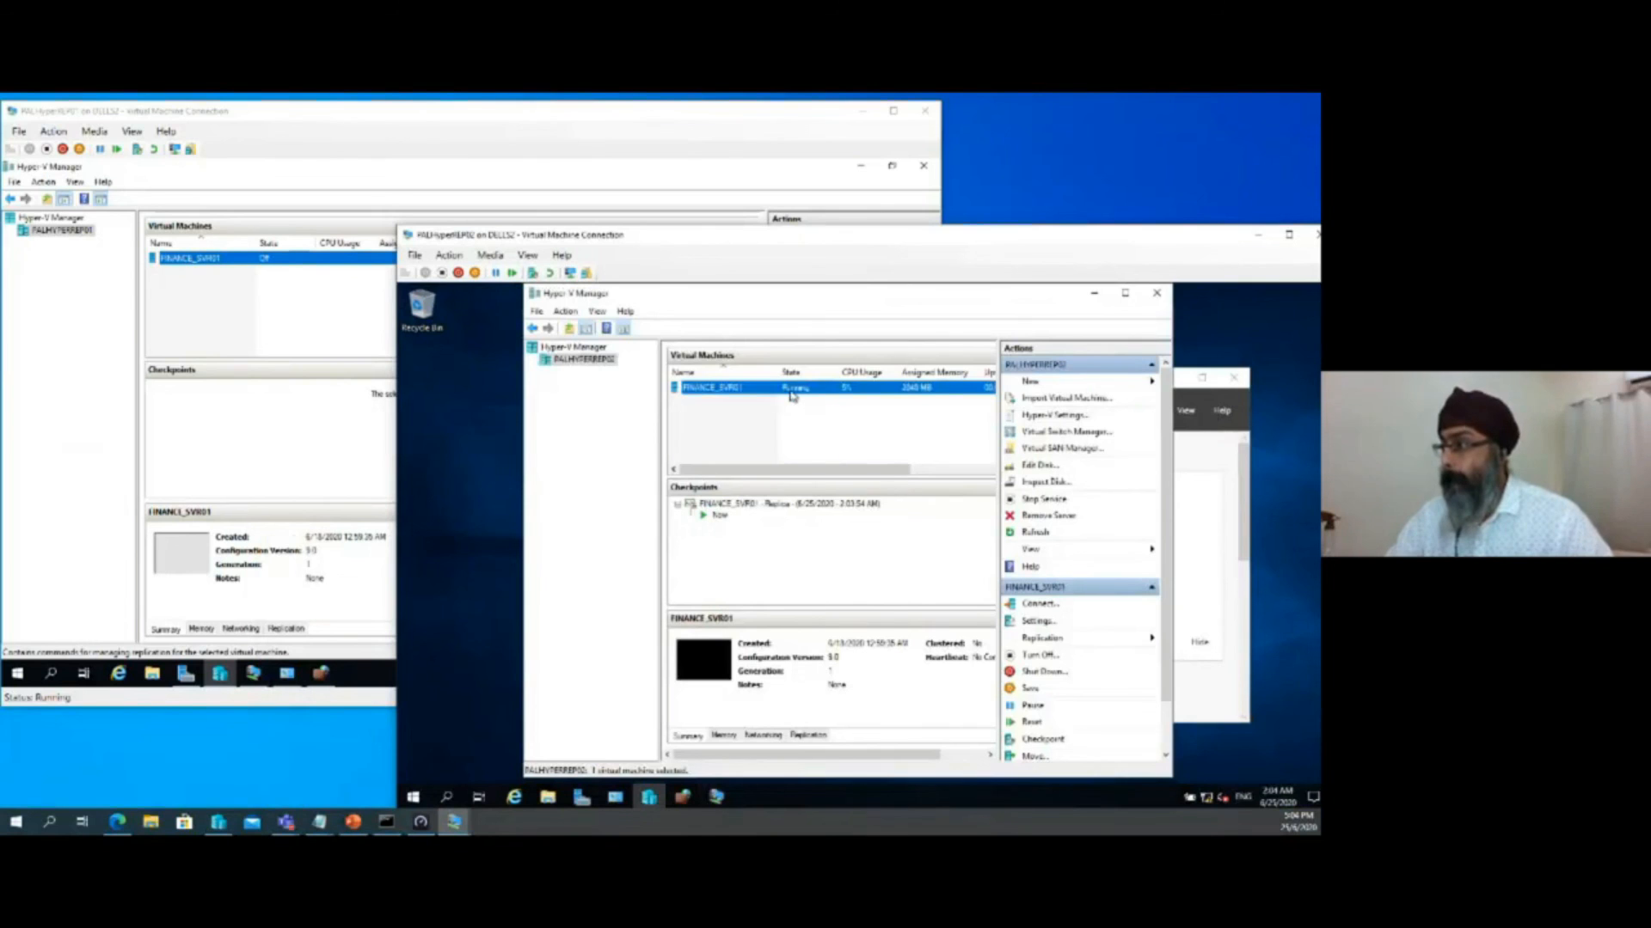
right_click(791, 395)
left_click(819, 417)
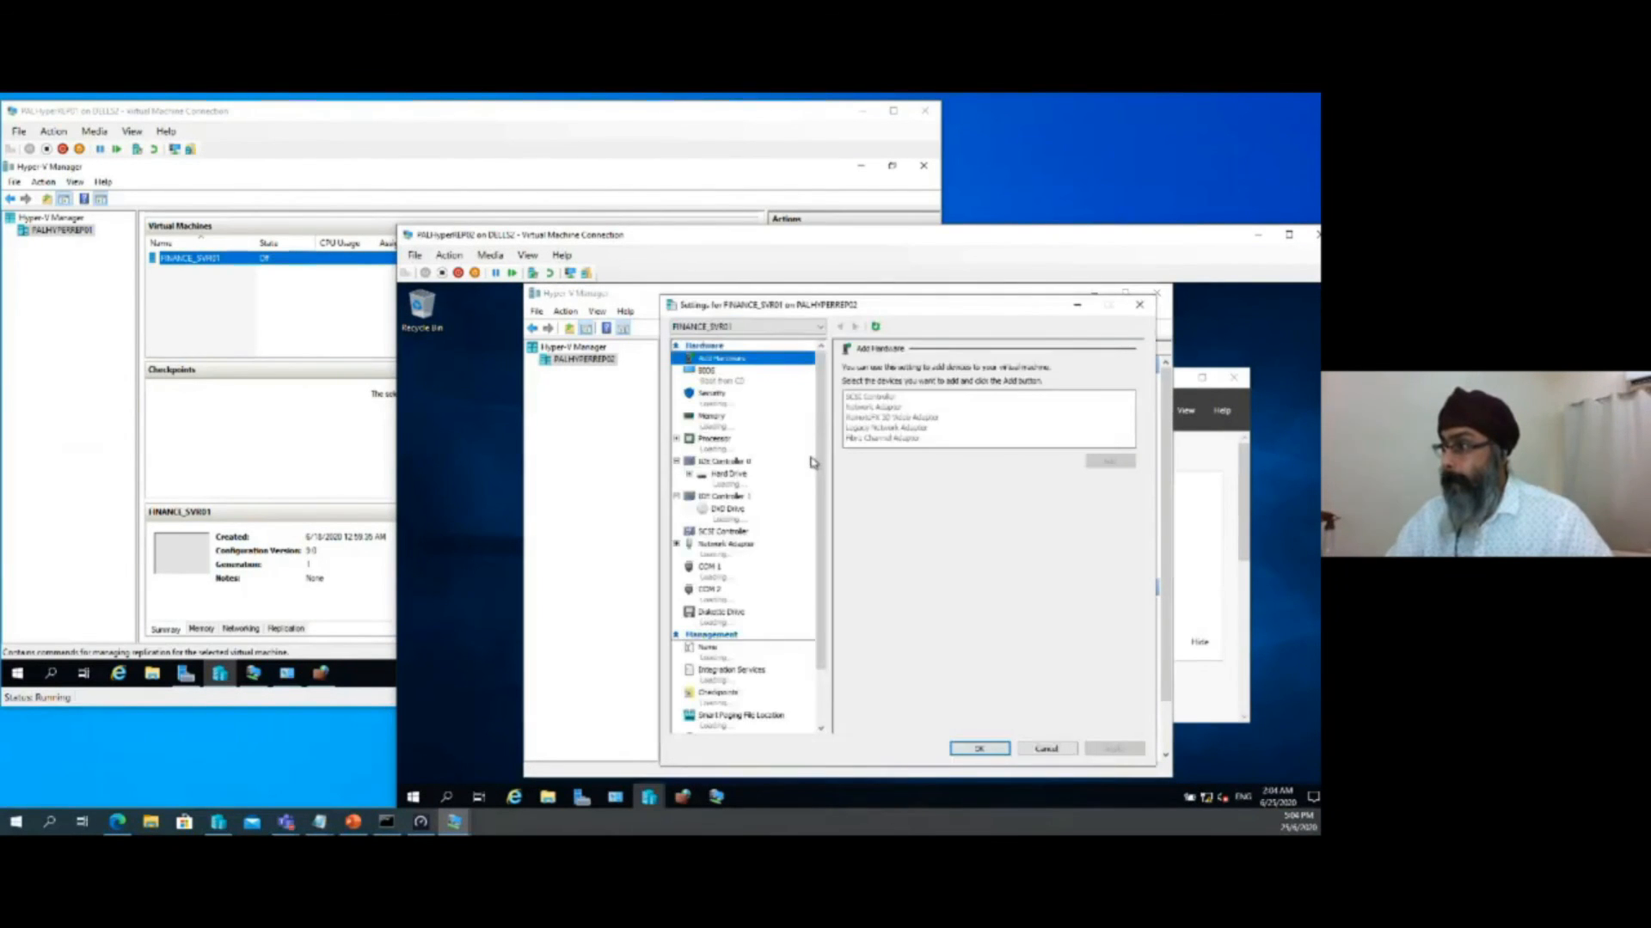
left_click(1045, 749)
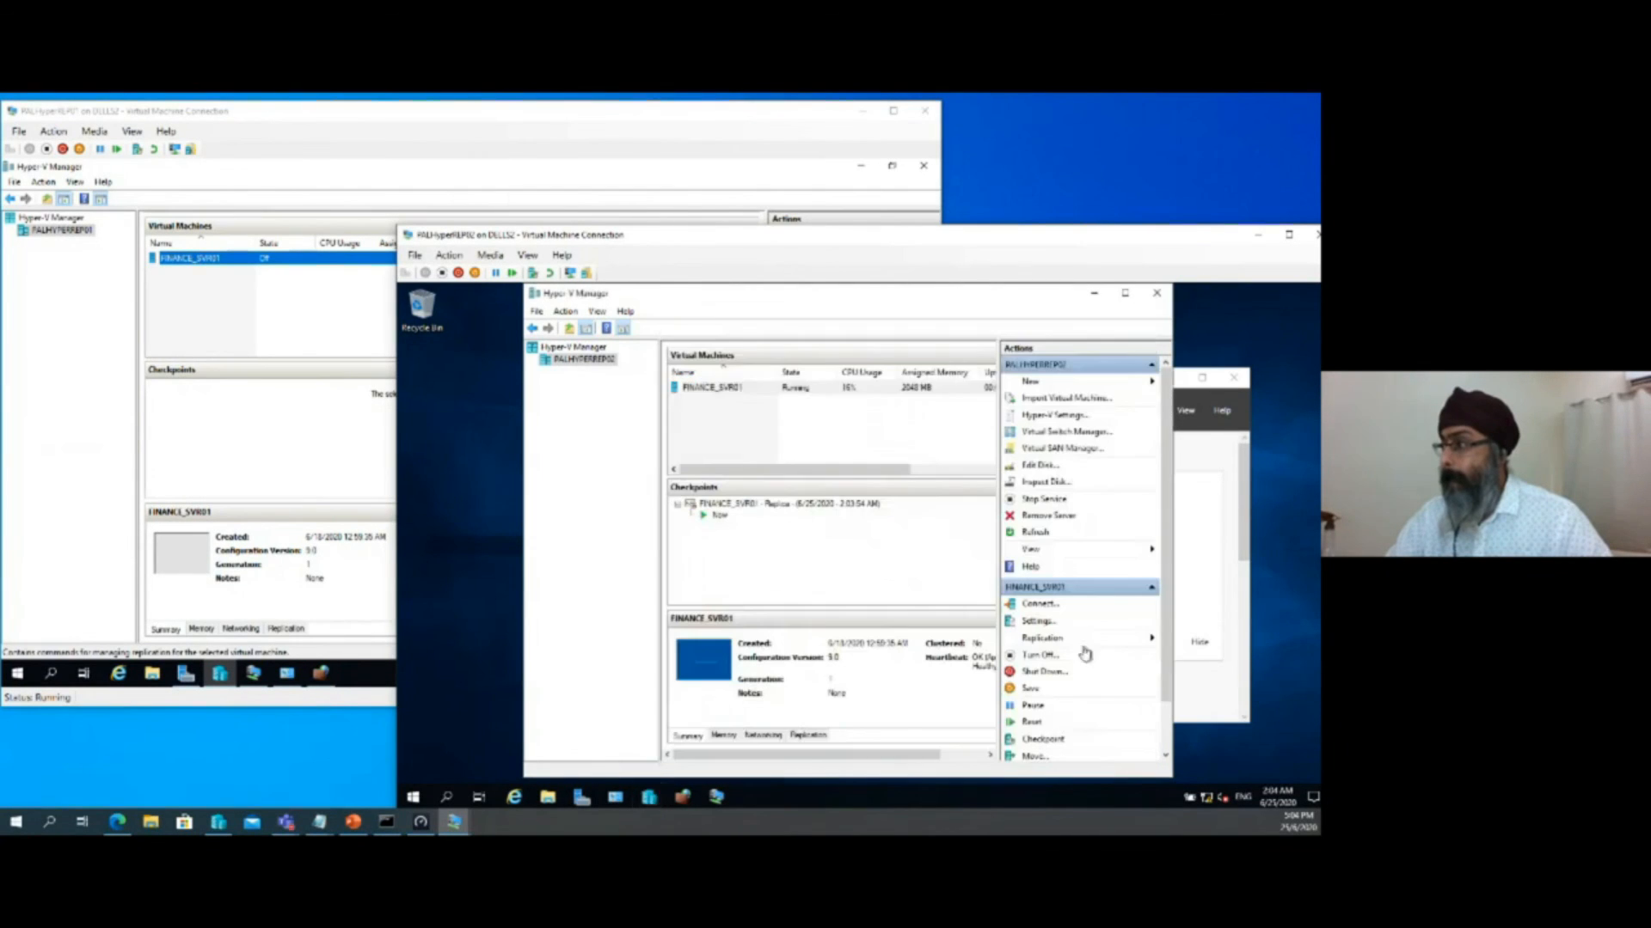
left_click(1097, 294)
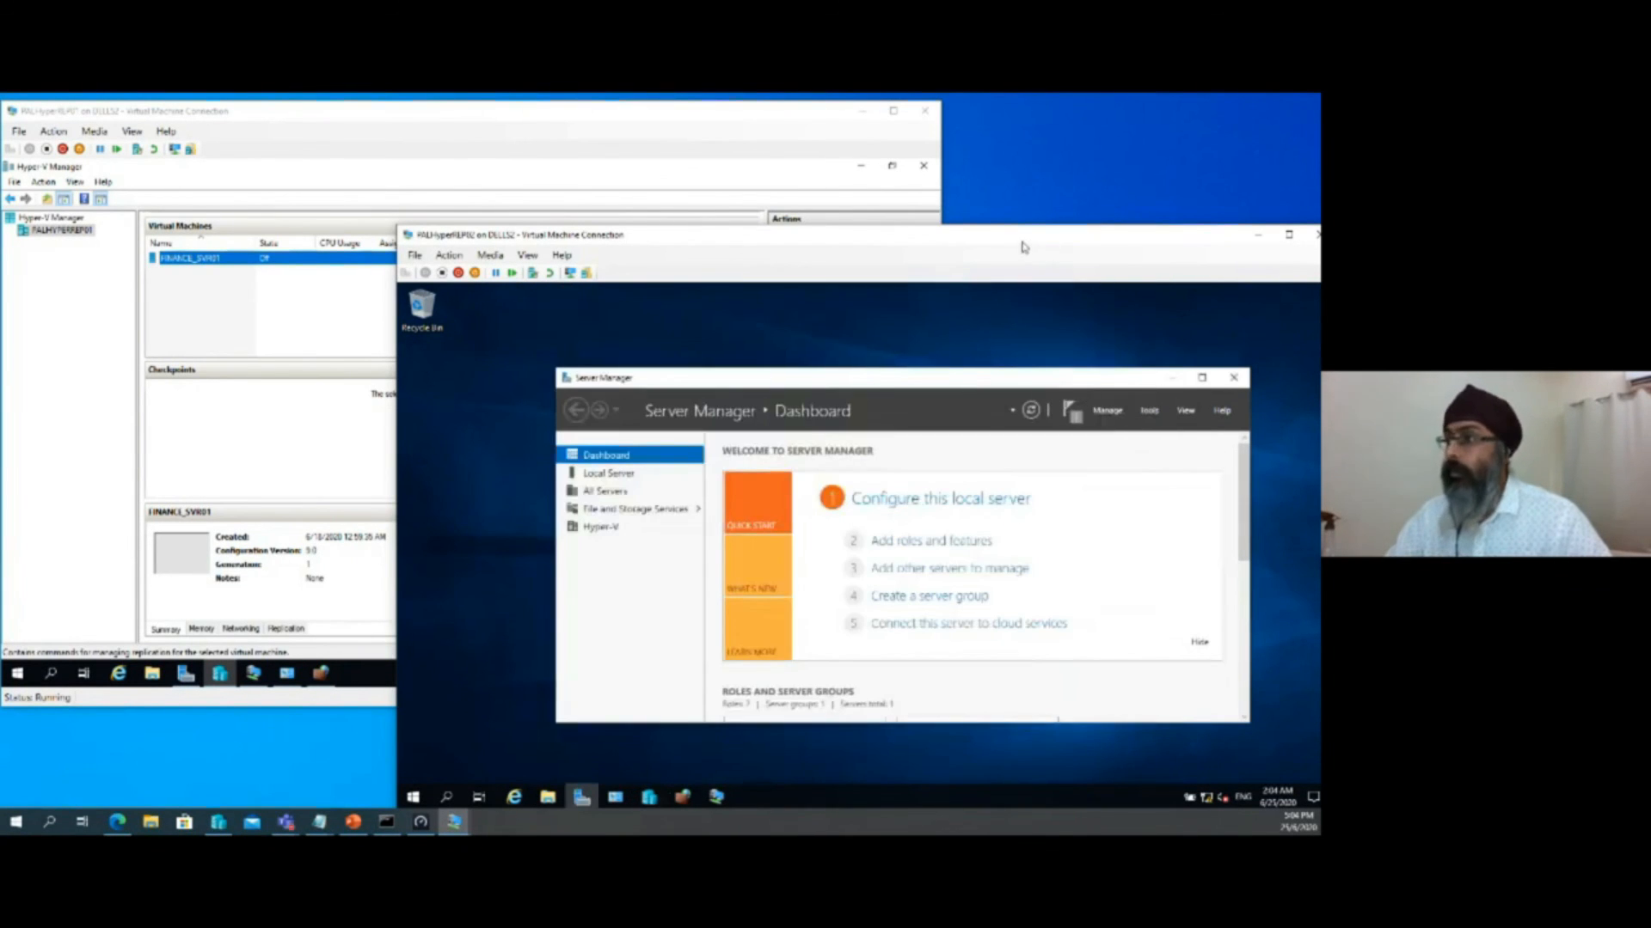
Return to the FINANCE_SVR01 console, unlock it to the Administrator sign-in screen, and expand the console to full screen
left_click_drag(1023, 246, 867, 178)
left_click(560, 730)
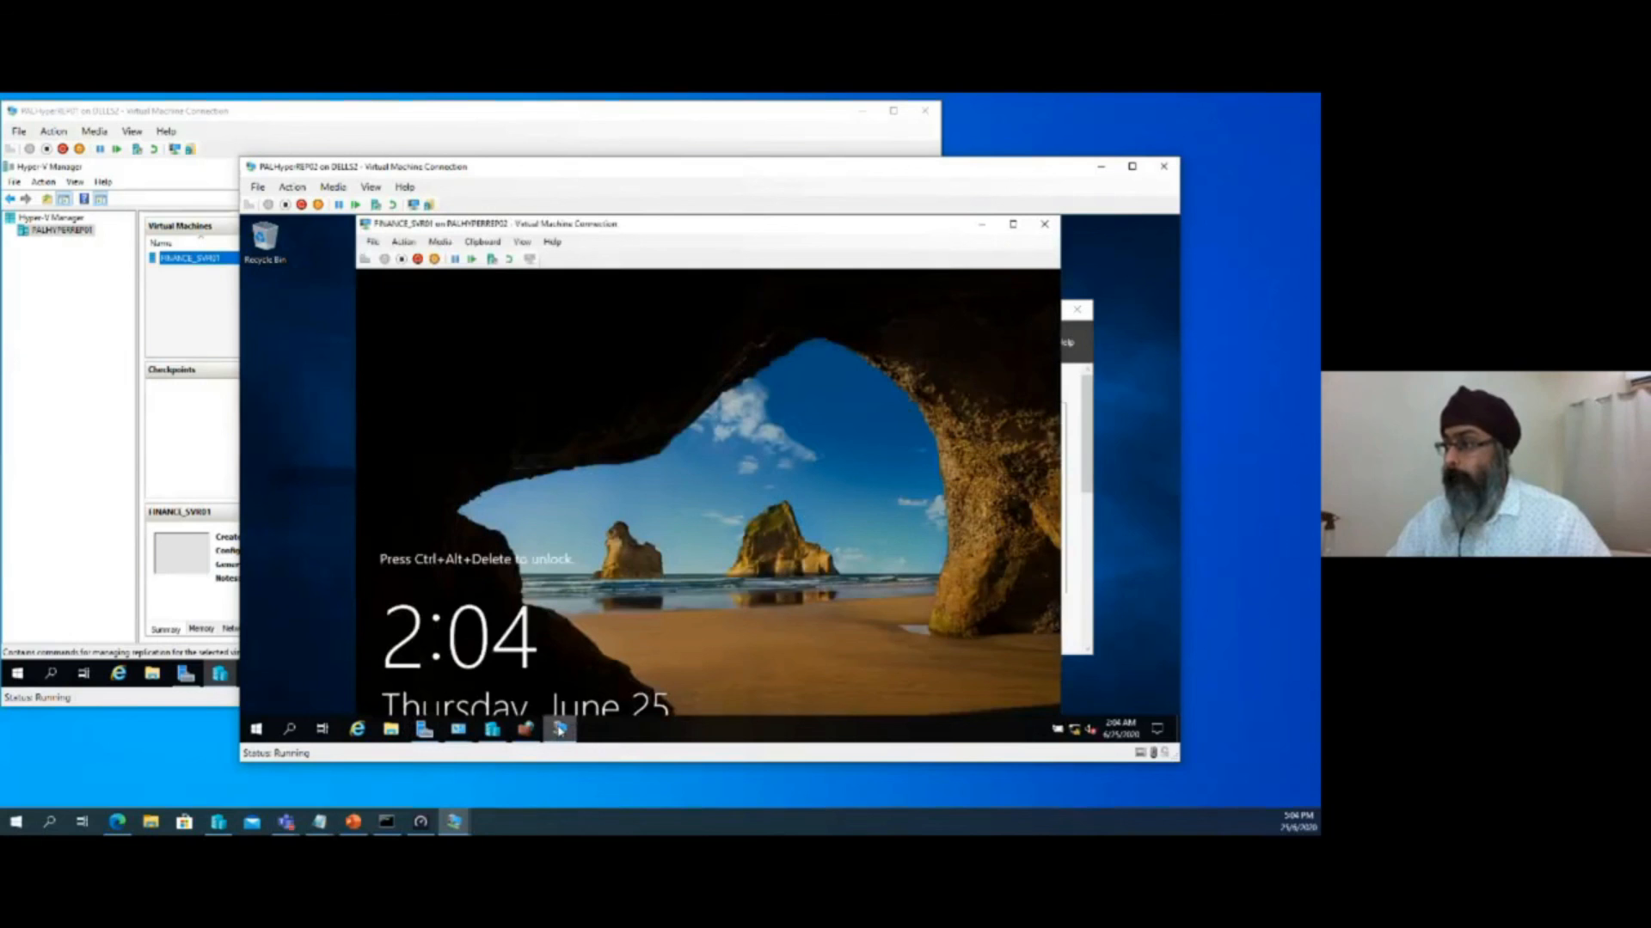
left_click(364, 259)
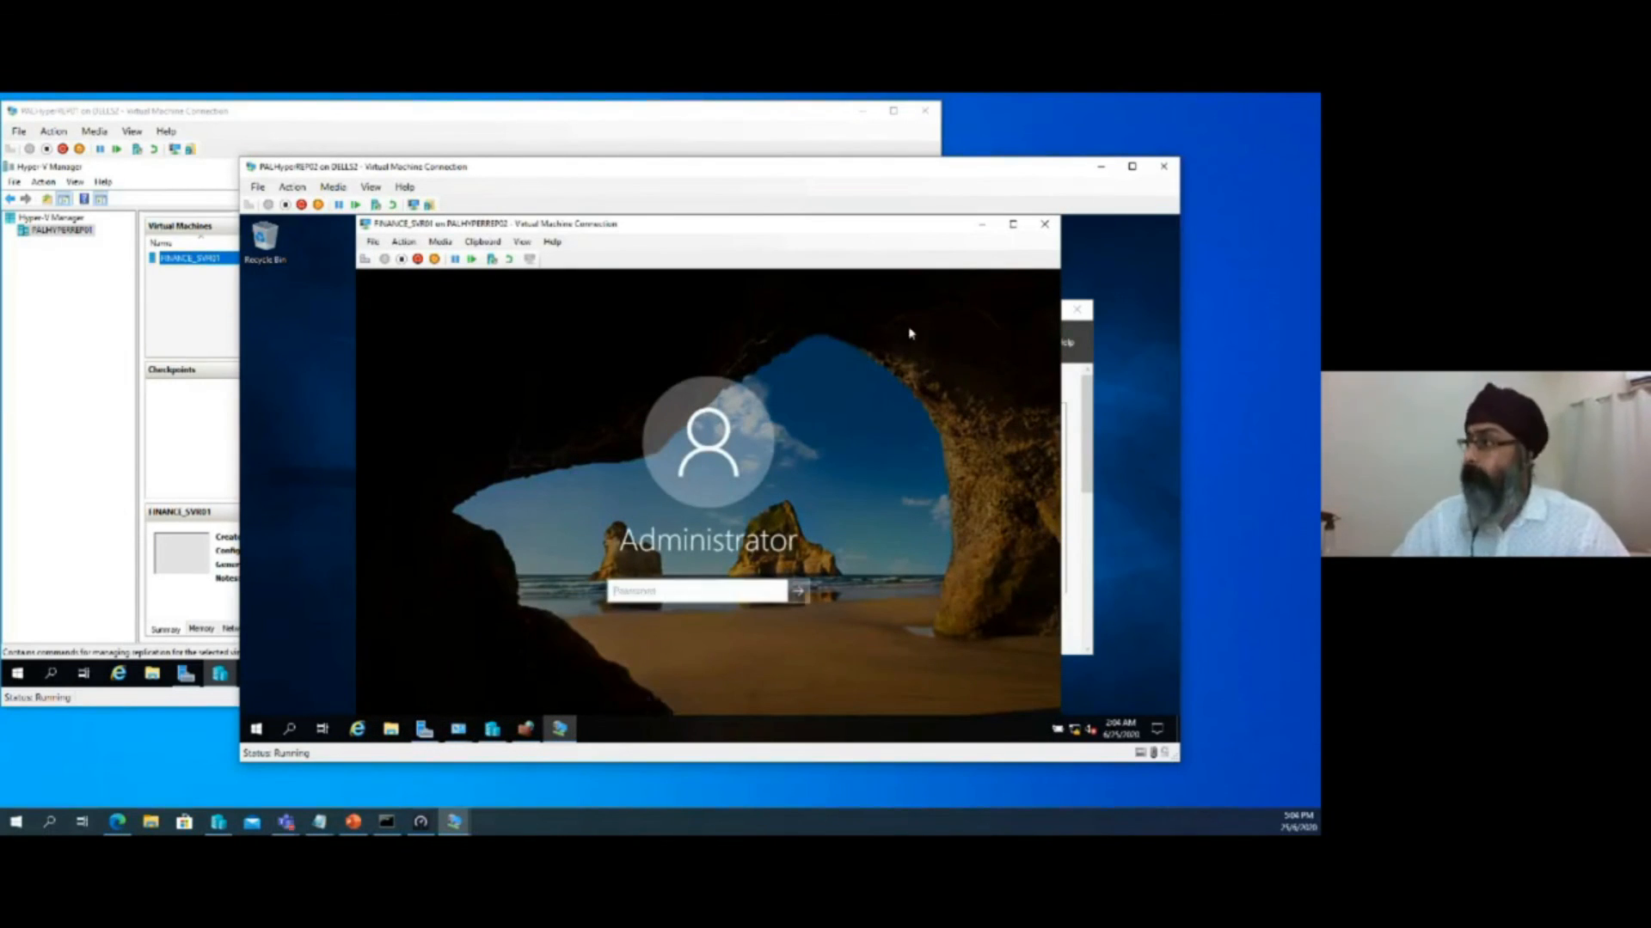
left_click_drag(907, 167, 922, 127)
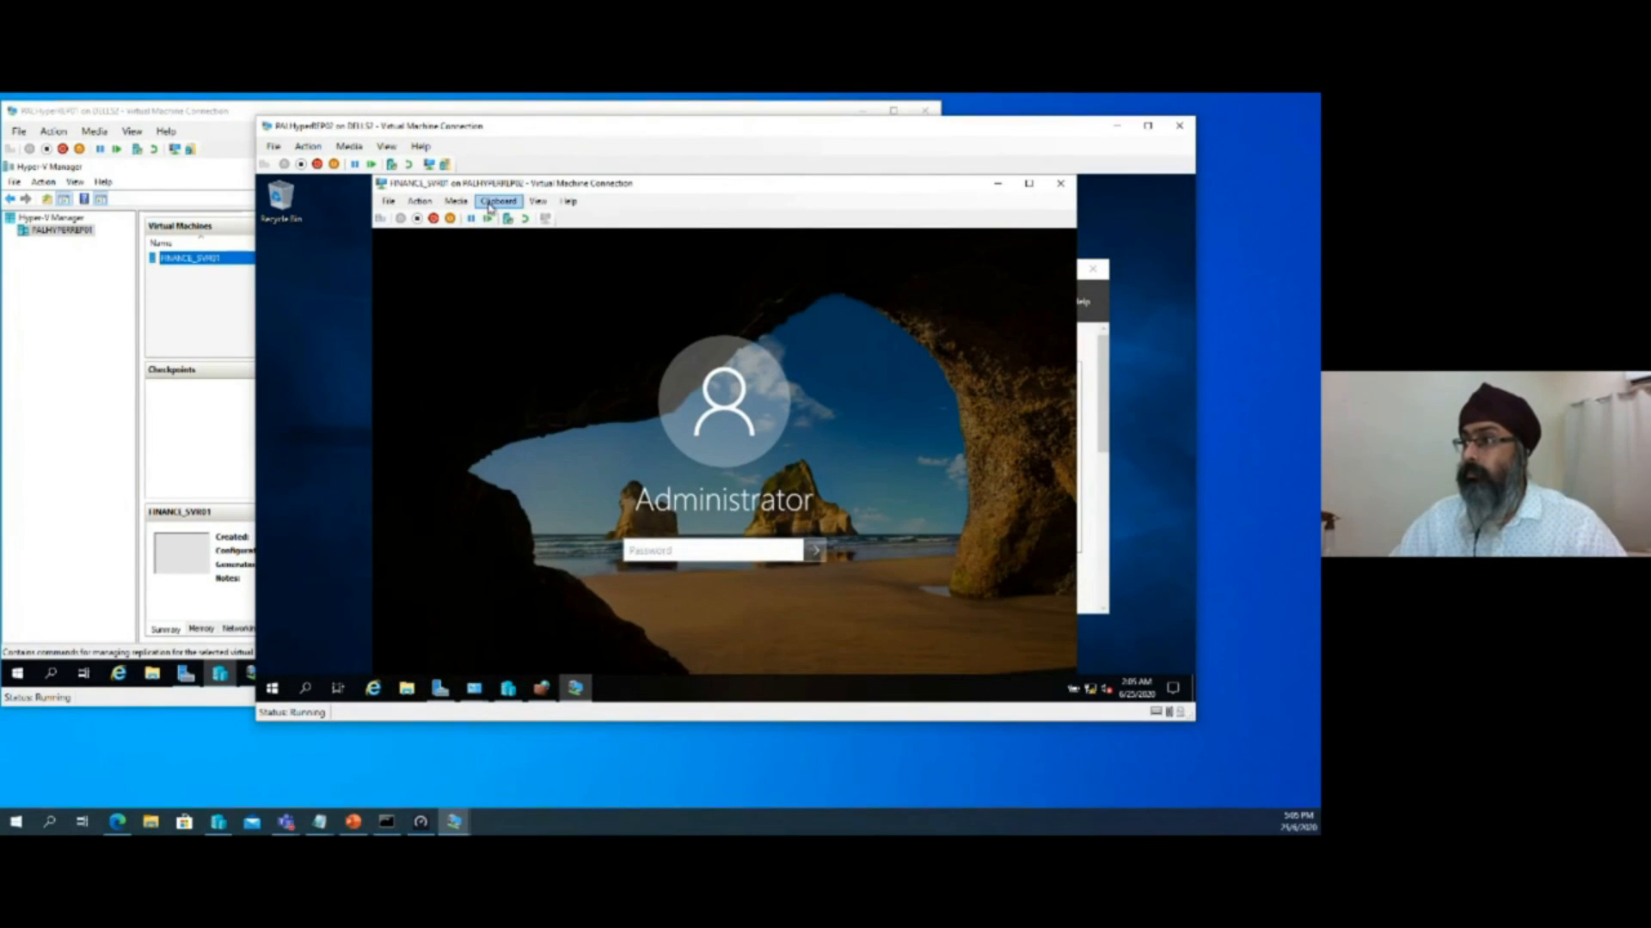
double_click(651, 187)
Sign in to FINANCE_SVR01 as Administrator by entering the account password
left_click(650, 494)
left_click(812, 502)
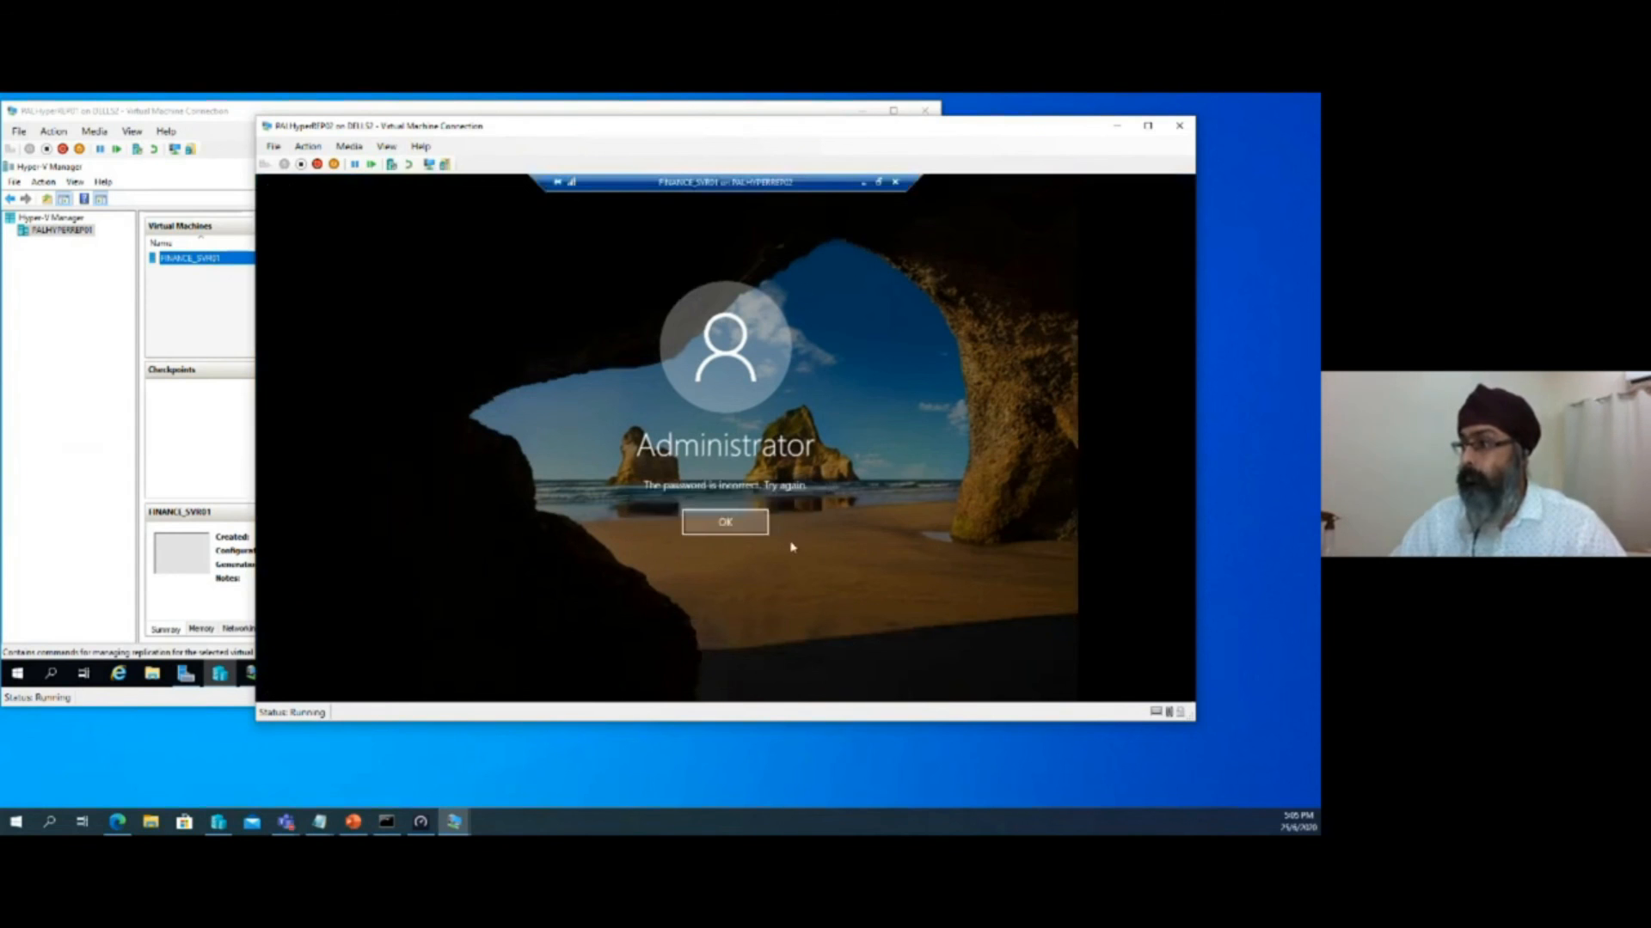
left_click(735, 529)
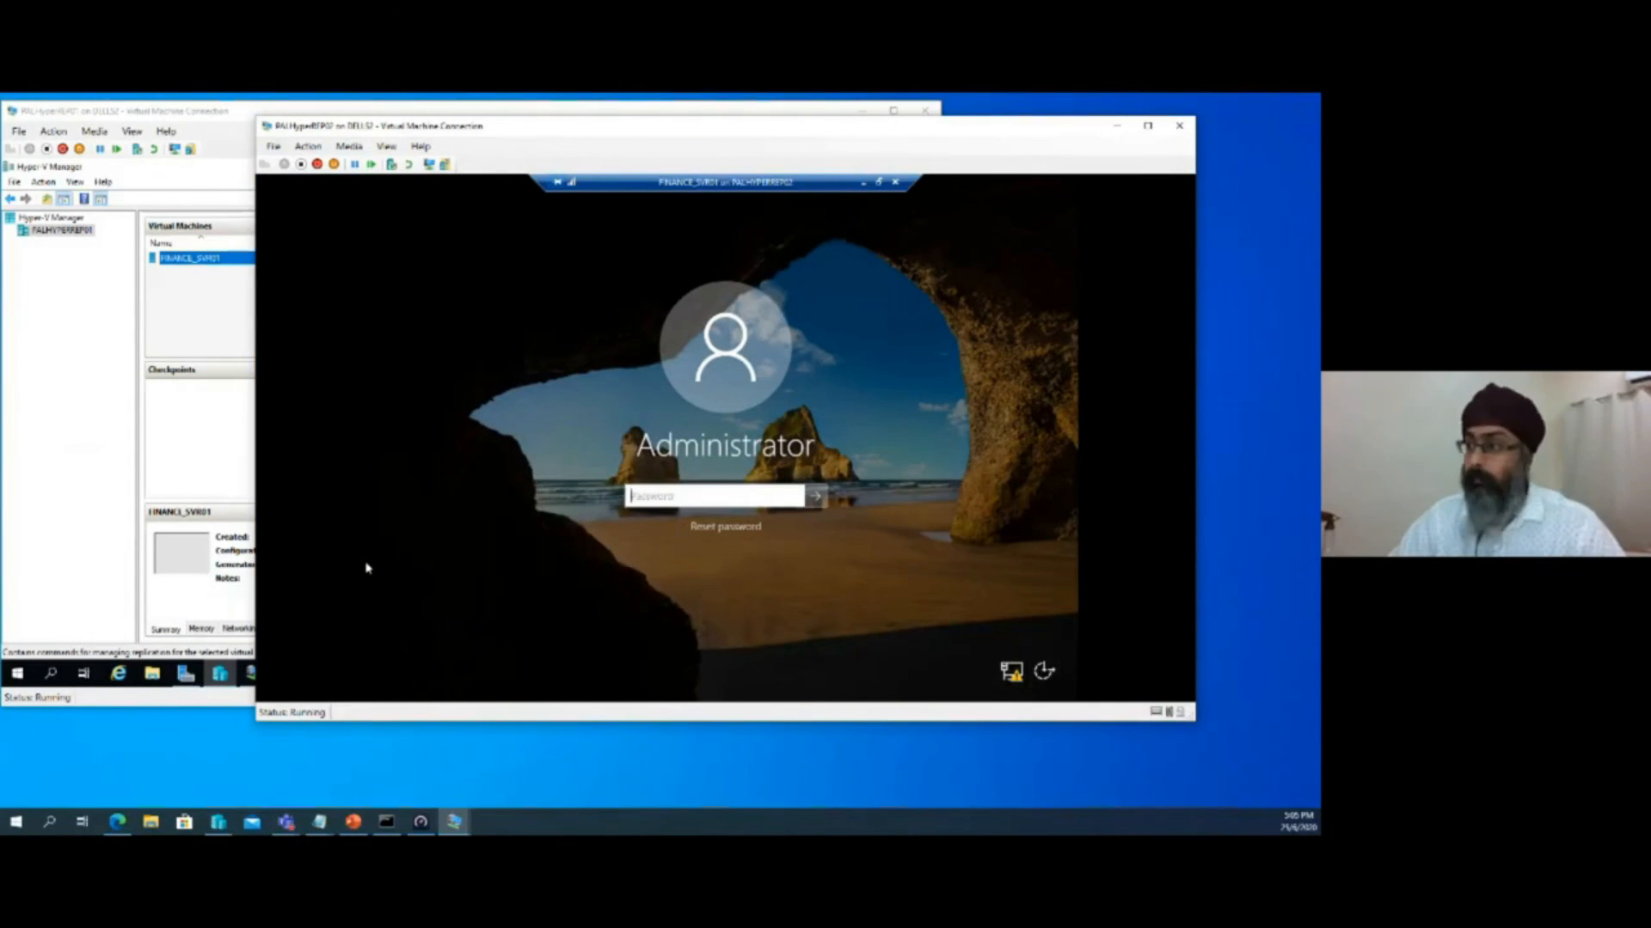
left_click(644, 495)
type("P•••")
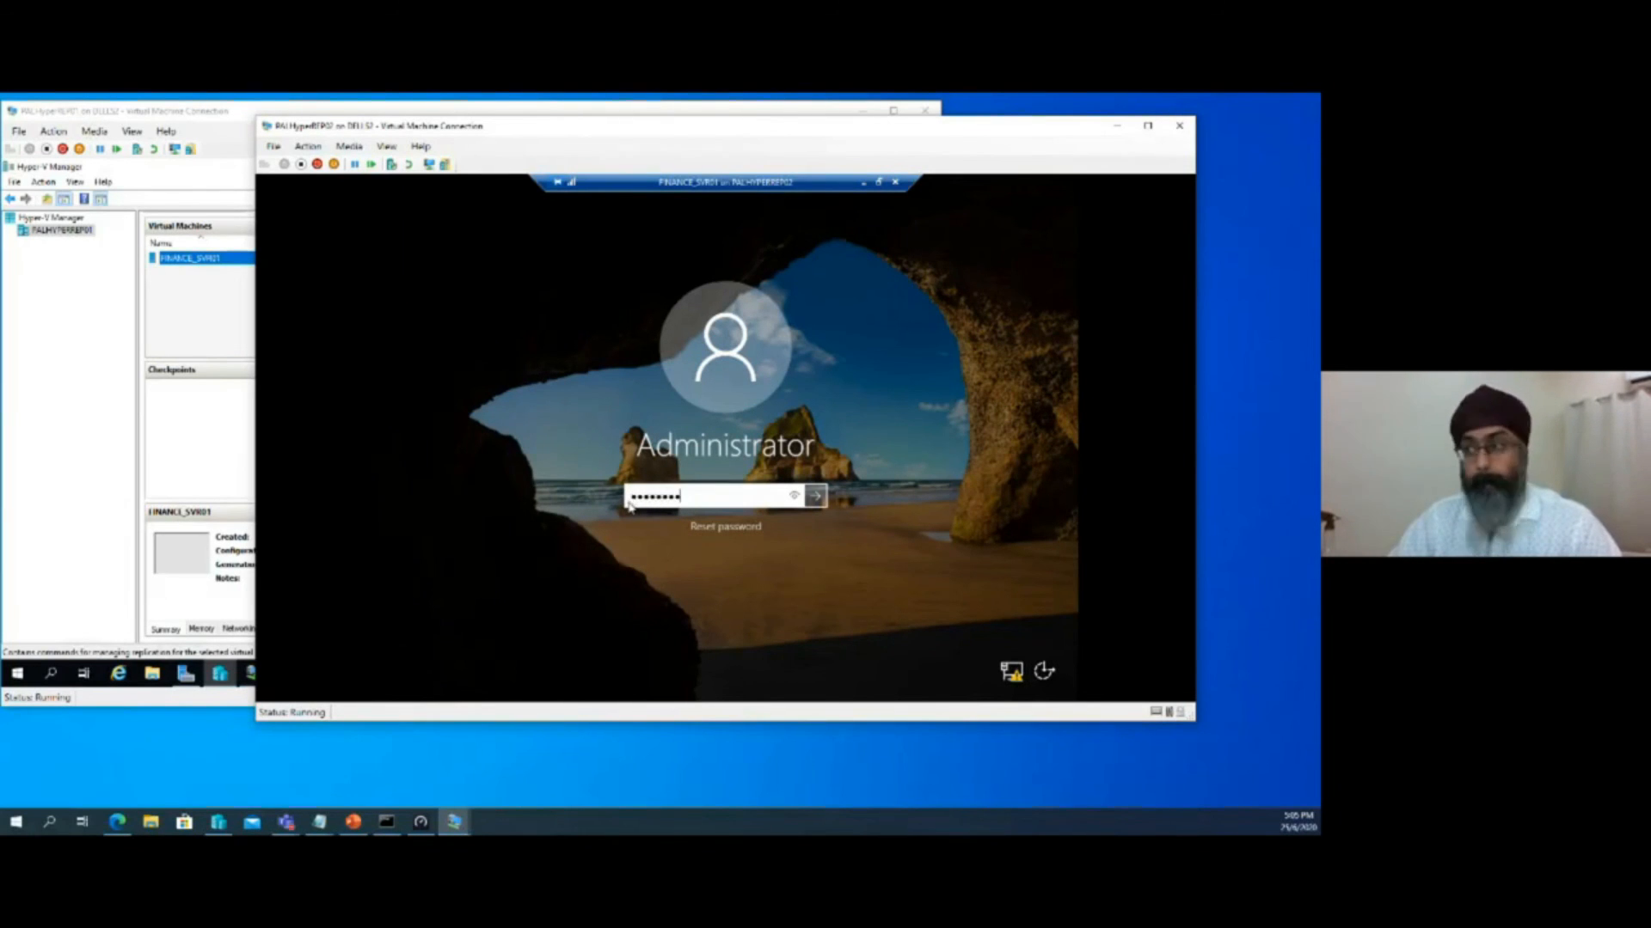
key("Return")
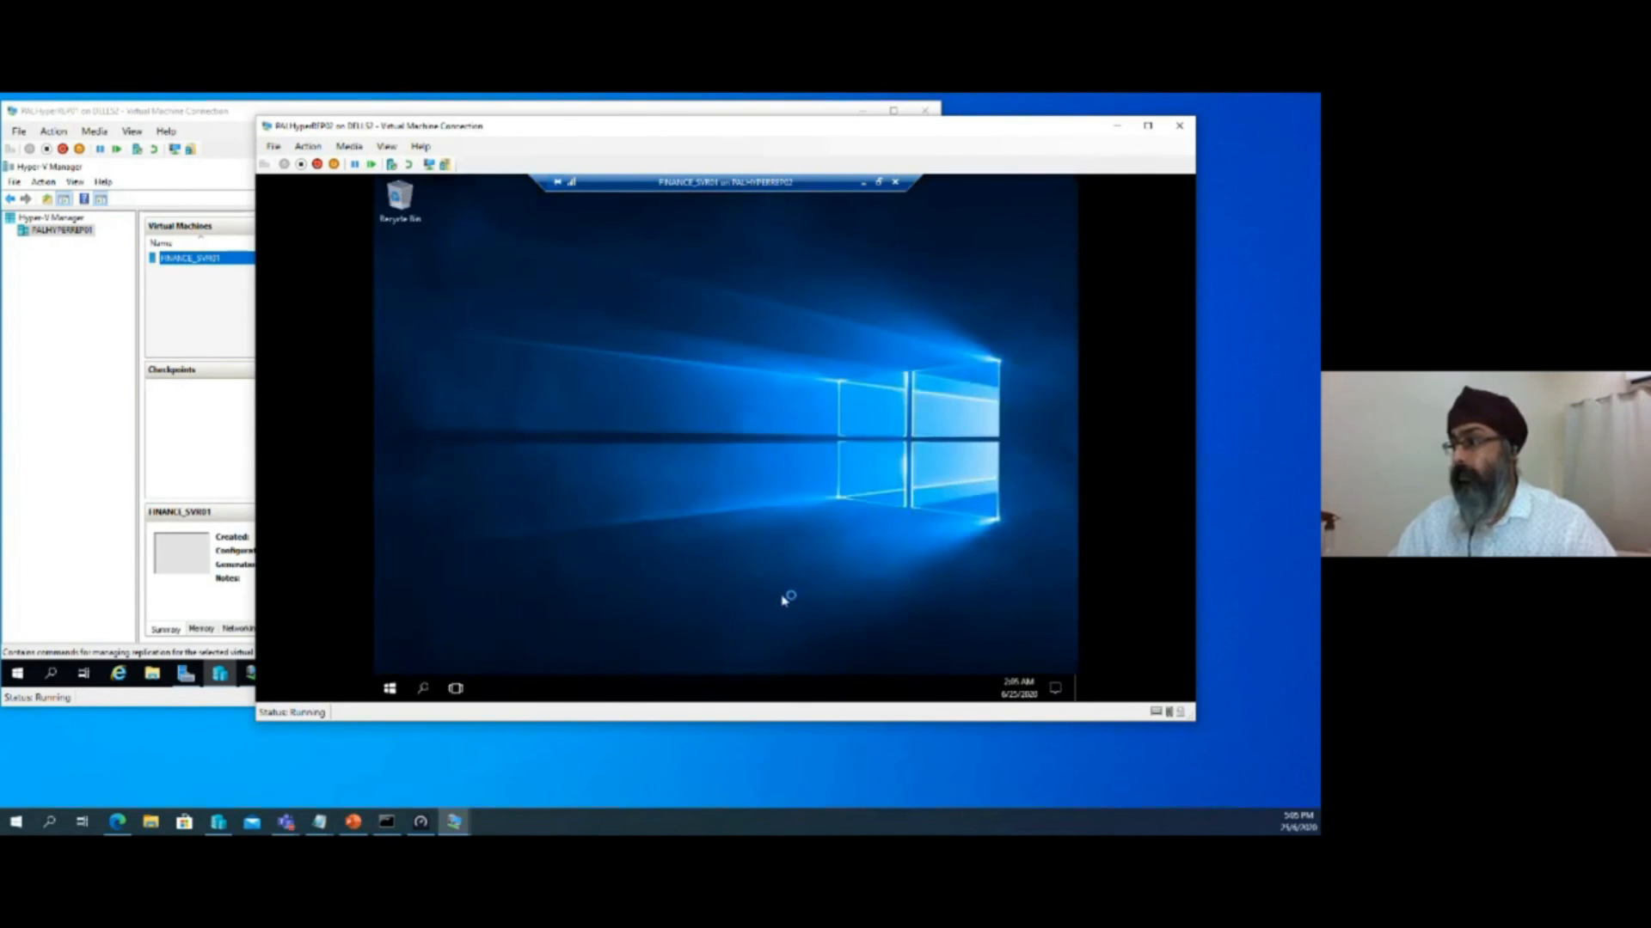
Open a command prompt on FINANCE_SVR01 and ping pal.net to test network connectivity
right_click(392, 688)
left_click(411, 625)
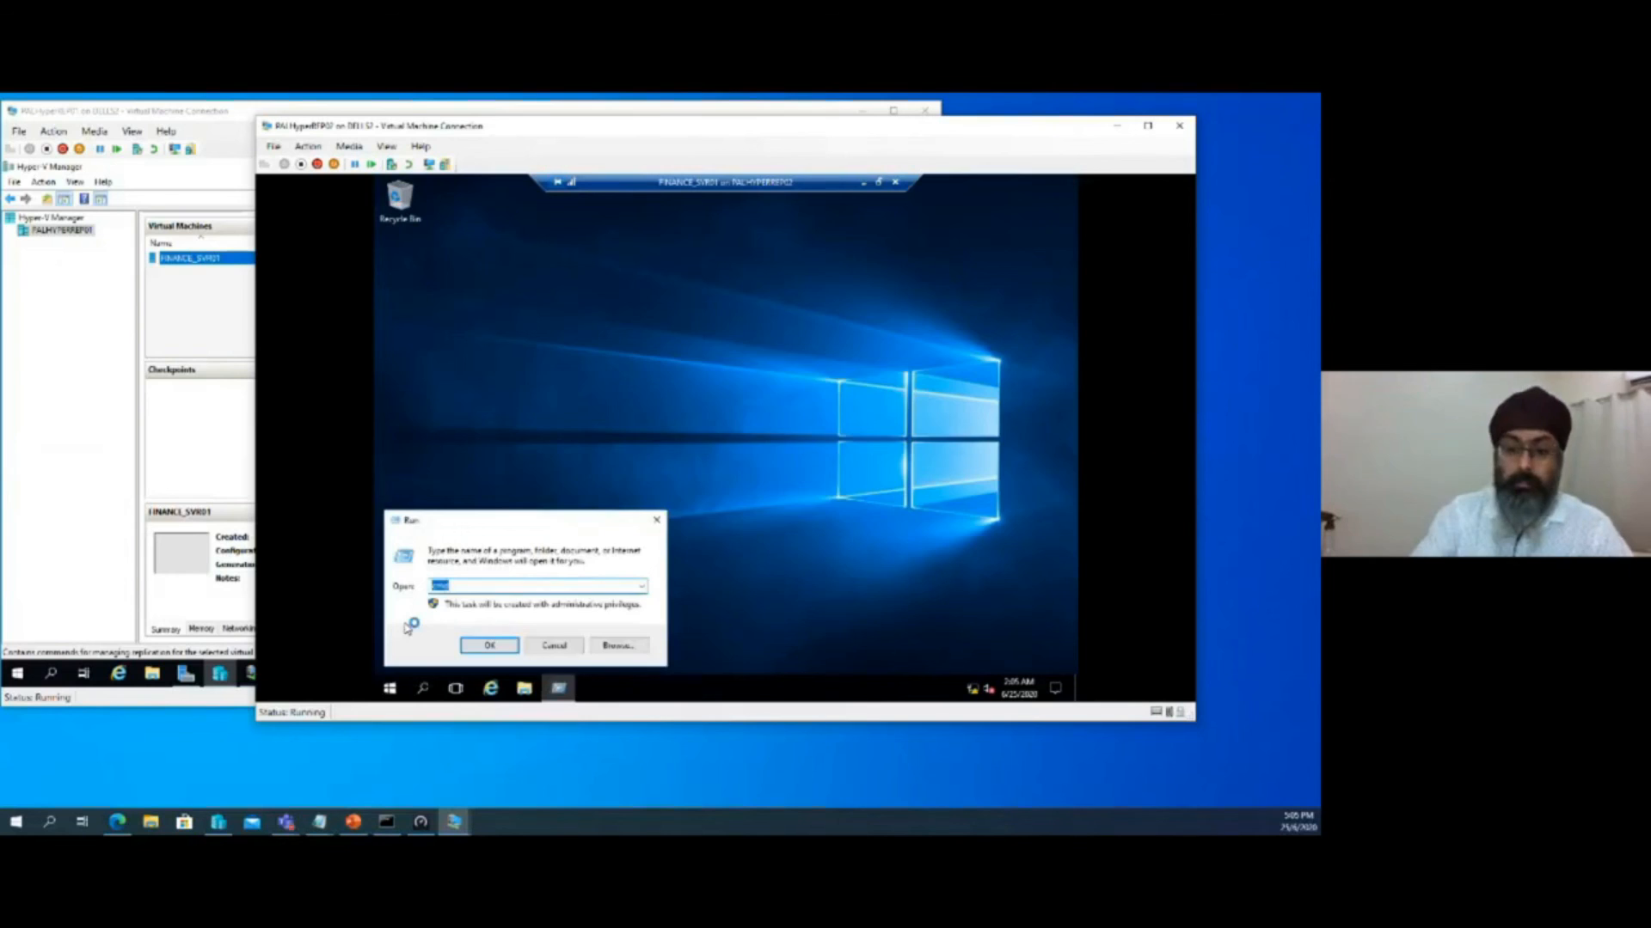
key("Return")
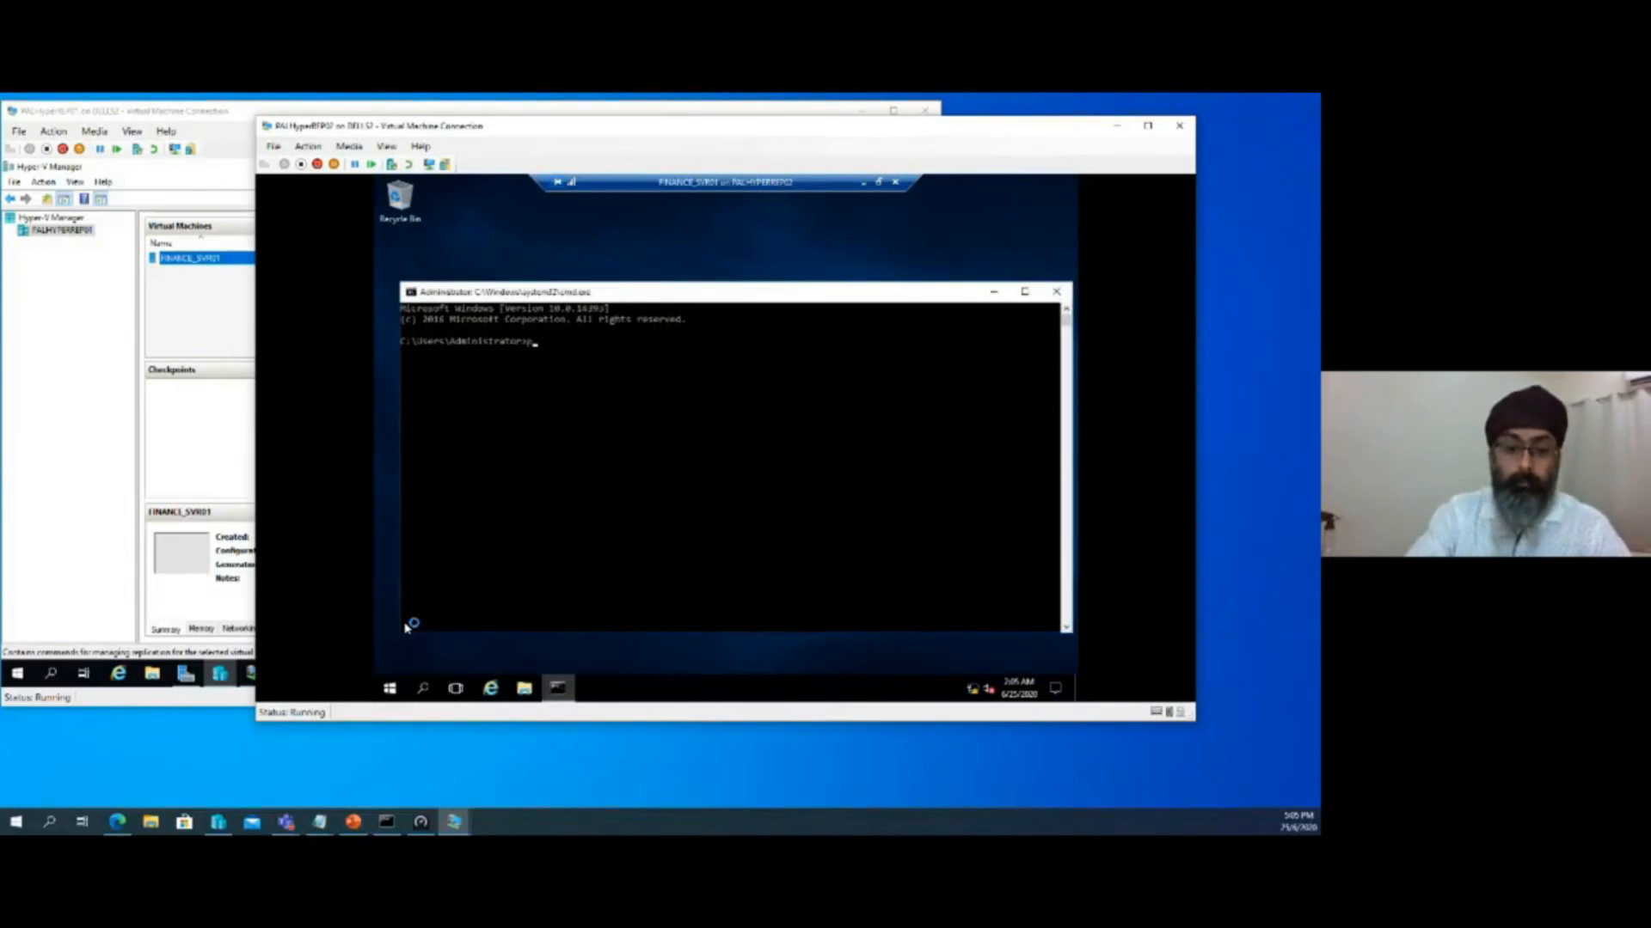
type("ping pal")
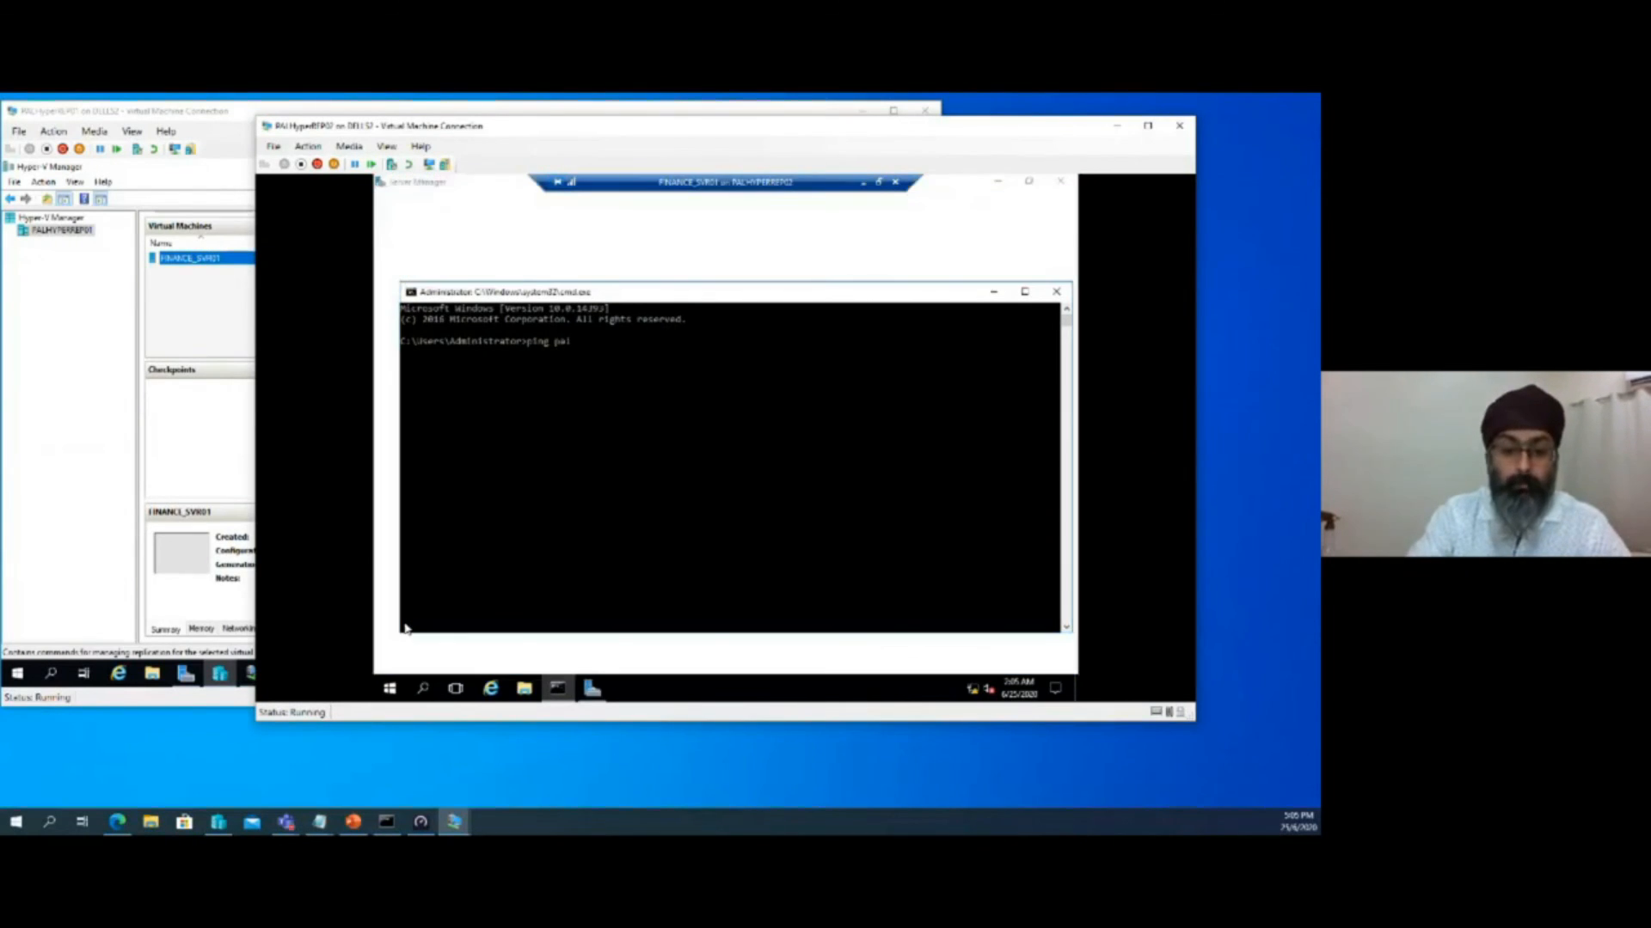
type(".net")
key("Return")
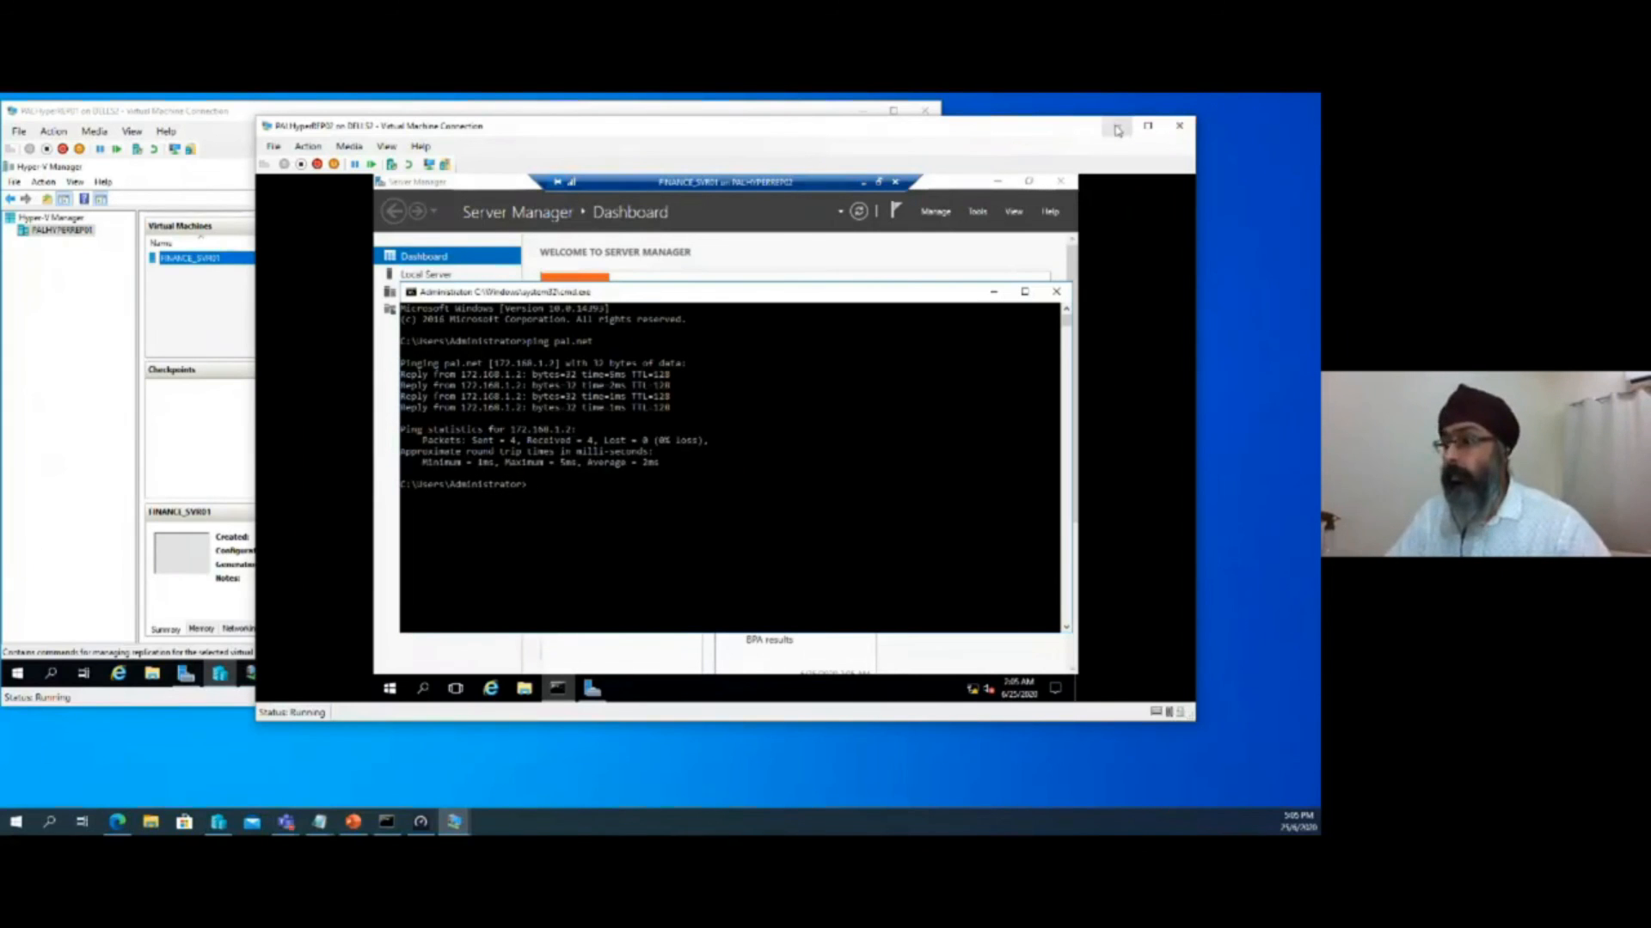
Switch to PowerPoint on the host computer
left_click(354, 824)
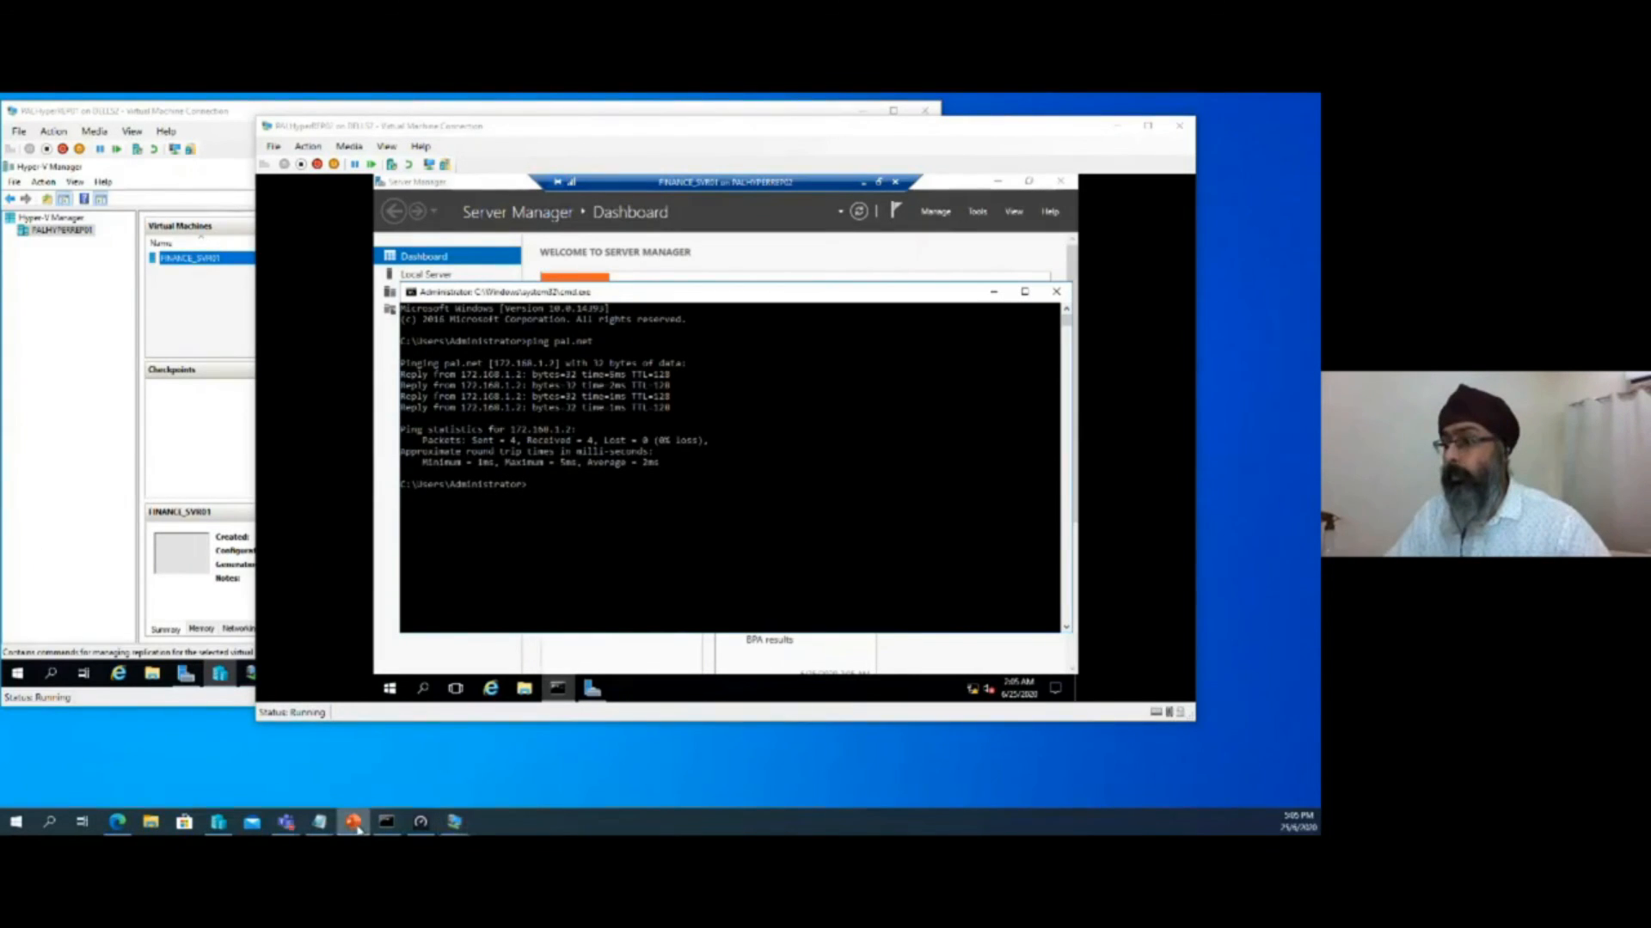